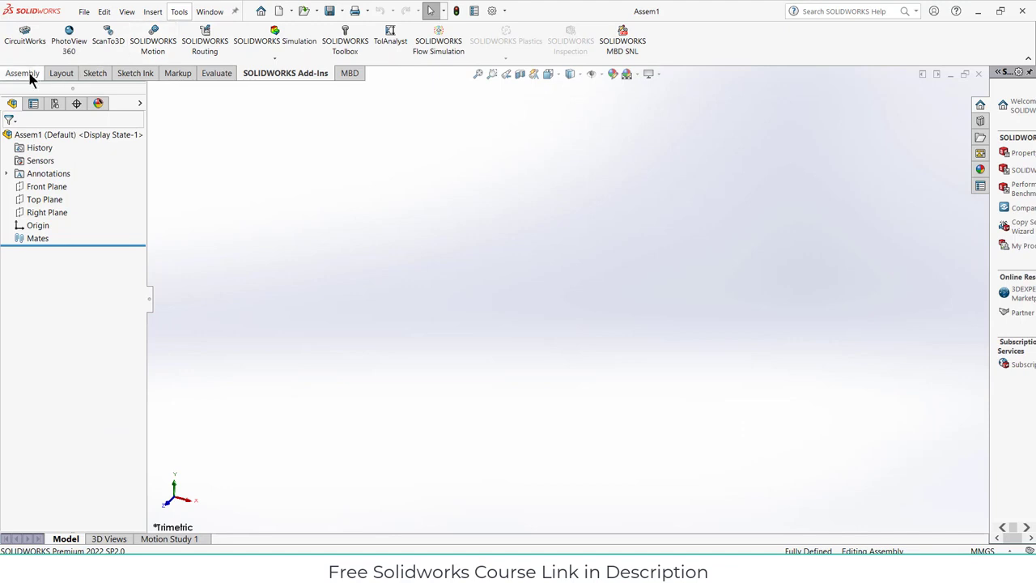
Insert a new part into the empty assembly and place it on the assembly's Front Plane
{"action": "left_click", "coordinate": [28, 75]}
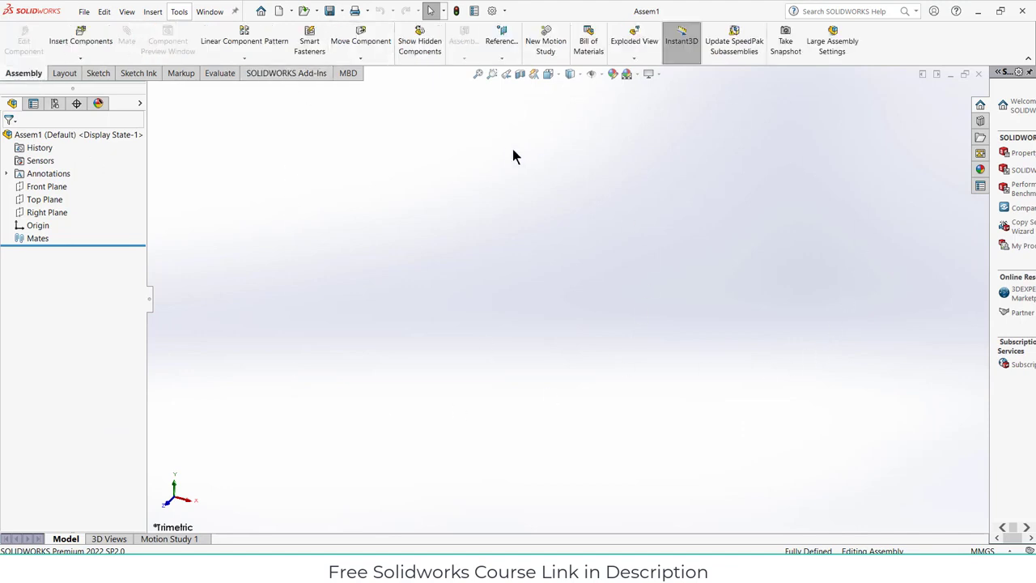
{"action": "left_click", "coordinate": [80, 58]}
{"action": "left_click", "coordinate": [89, 85]}
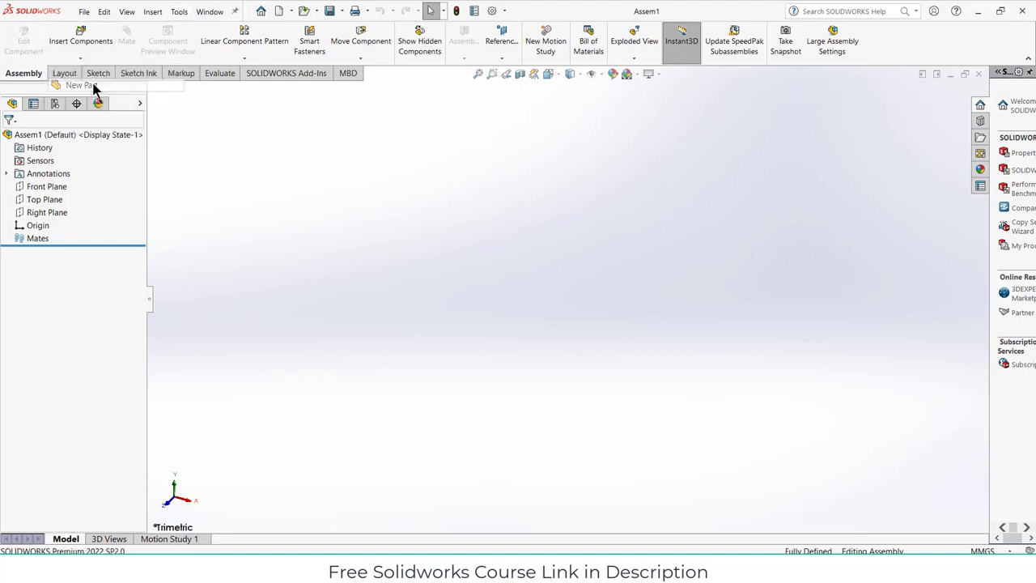
{"action": "left_click", "coordinate": [51, 187]}
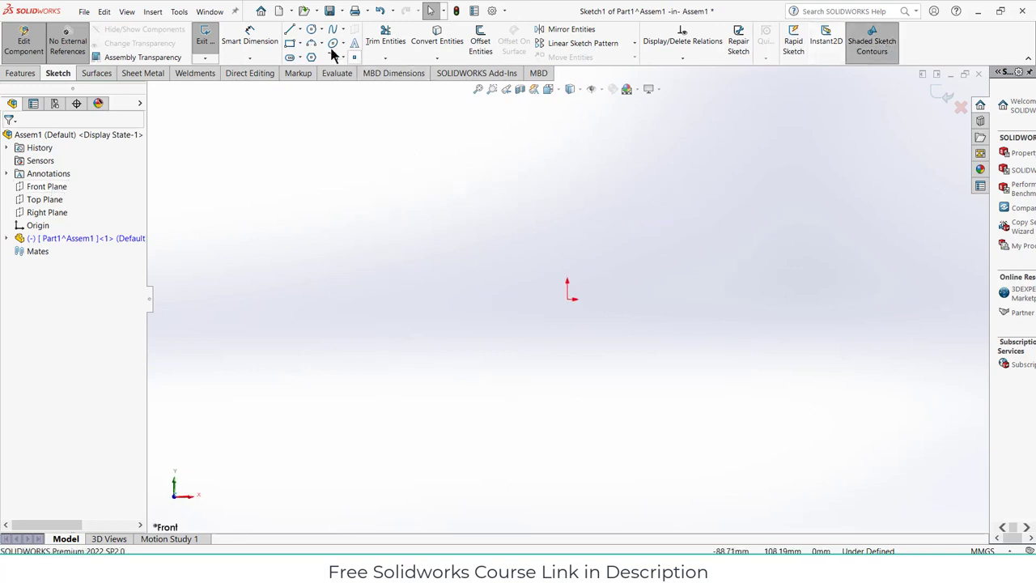
Sketch a vertical construction centerline about 26 mm long downward from the origin
{"action": "left_click", "coordinate": [298, 30]}
{"action": "left_click", "coordinate": [307, 57]}
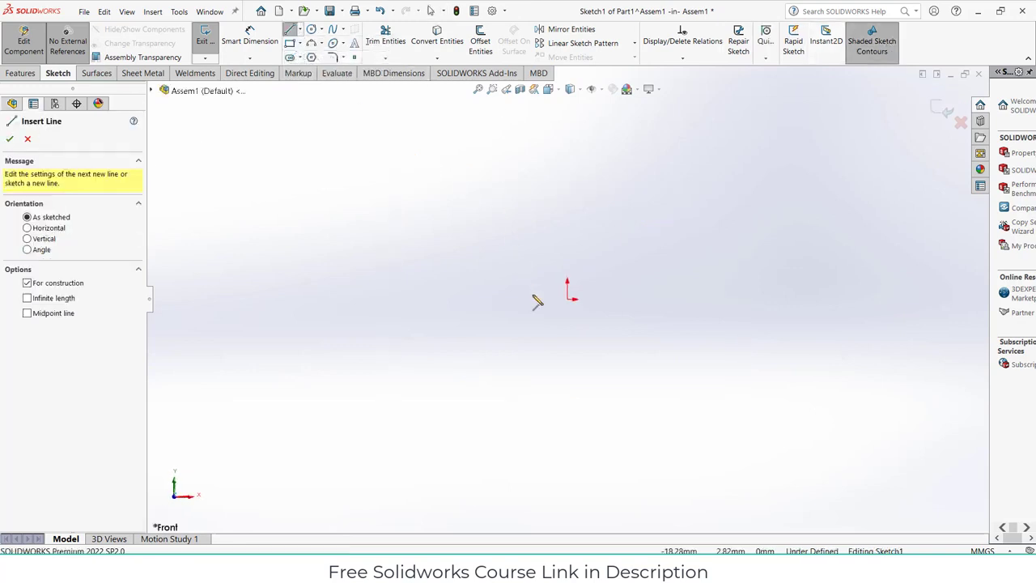
{"action": "left_click", "coordinate": [568, 301]}
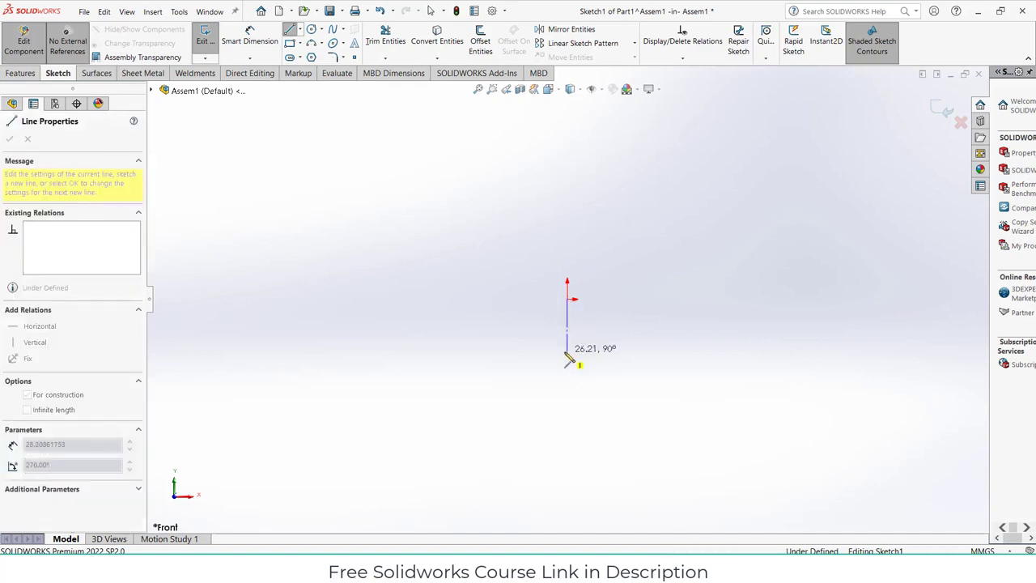
{"action": "left_click", "coordinate": [567, 353]}
{"action": "key", "text": "Escape"}
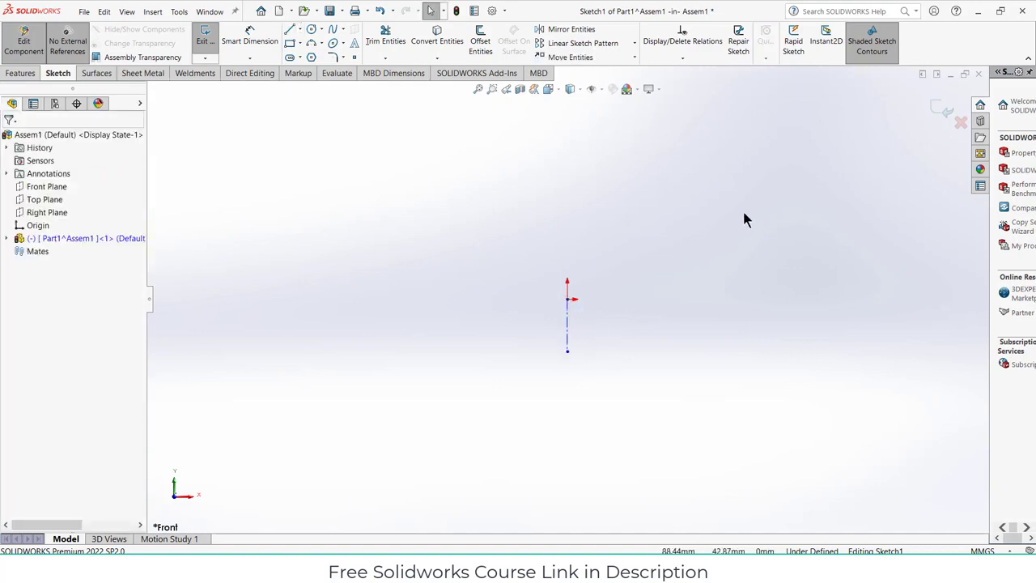
Sketch an open C-shaped profile beside the centerline, with a vertical line about 71 mm long and outward horizontal ends about 16 mm long
{"action": "left_click", "coordinate": [290, 30]}
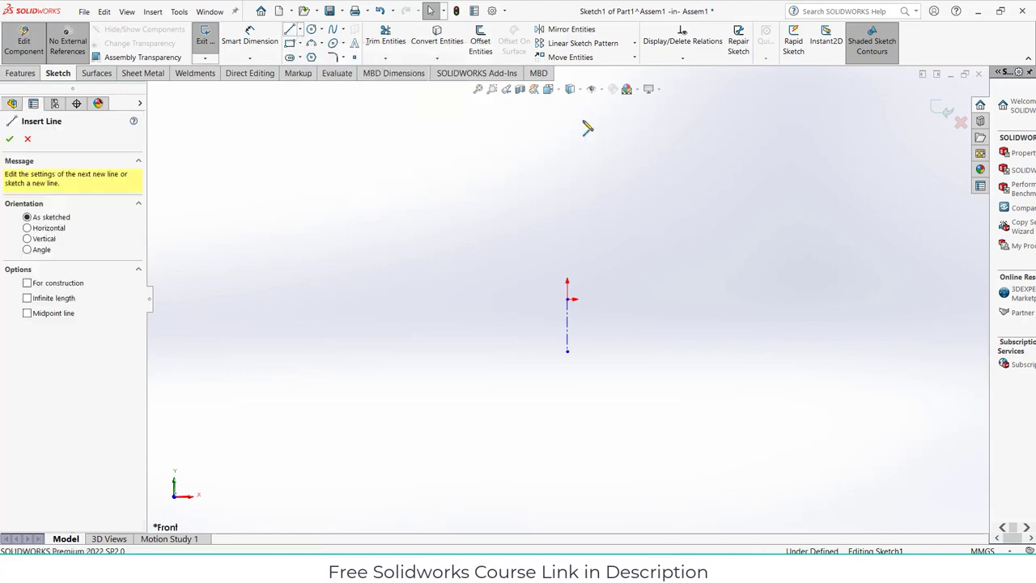
{"action": "left_click", "coordinate": [808, 220]}
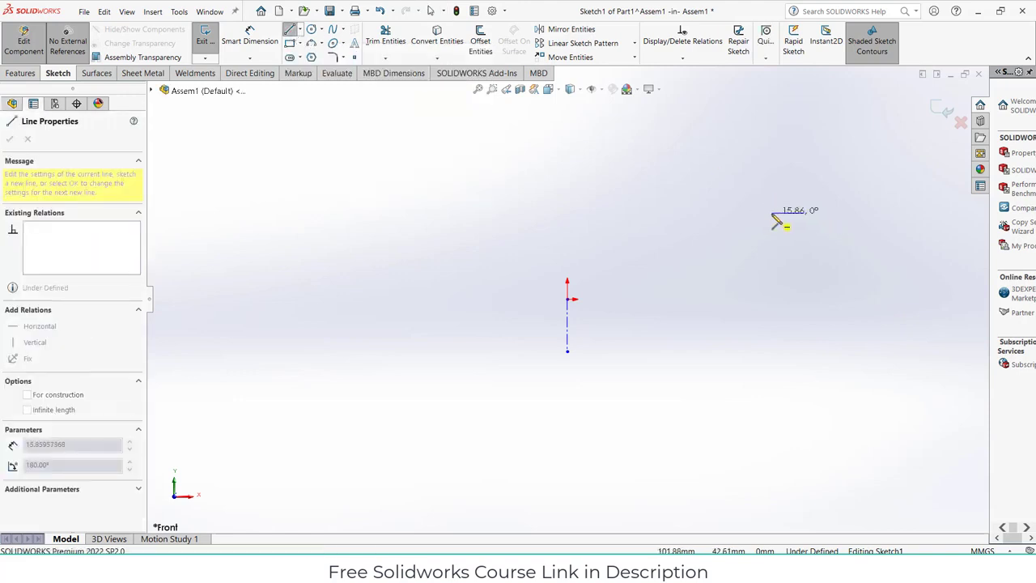
{"action": "left_click", "coordinate": [774, 214]}
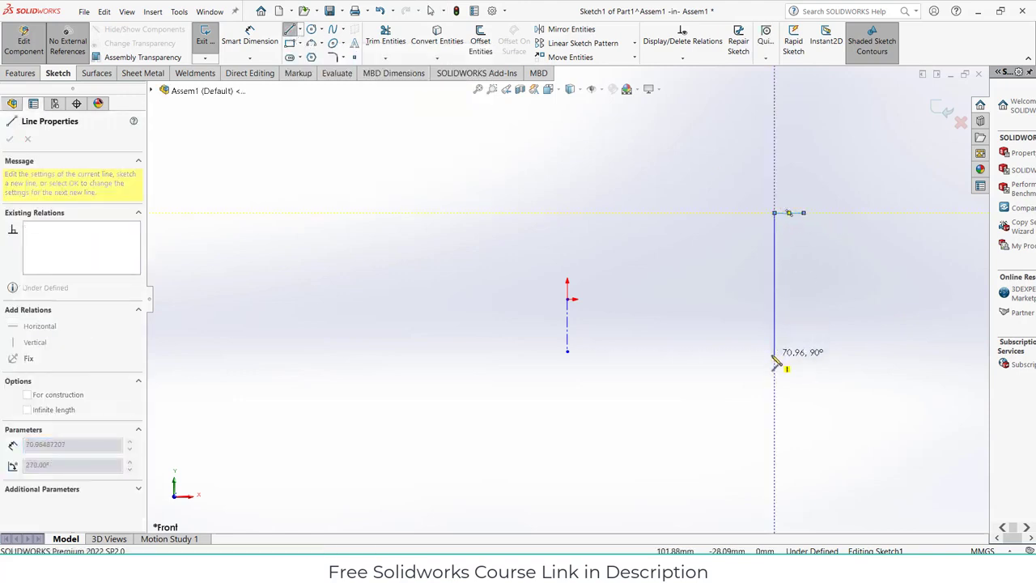
{"action": "left_click", "coordinate": [775, 353]}
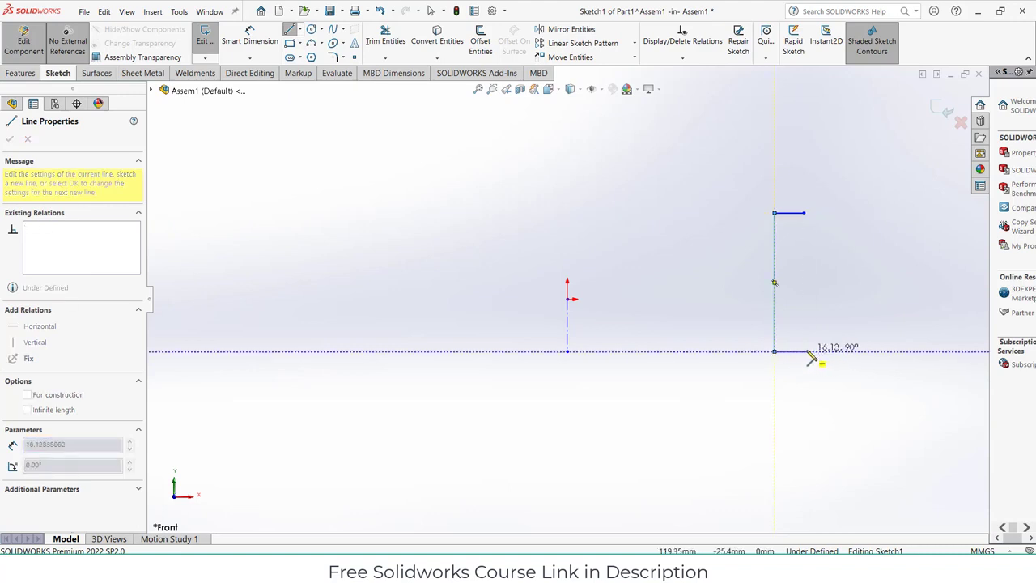
{"action": "left_click", "coordinate": [808, 353]}
{"action": "key", "text": "Escape"}
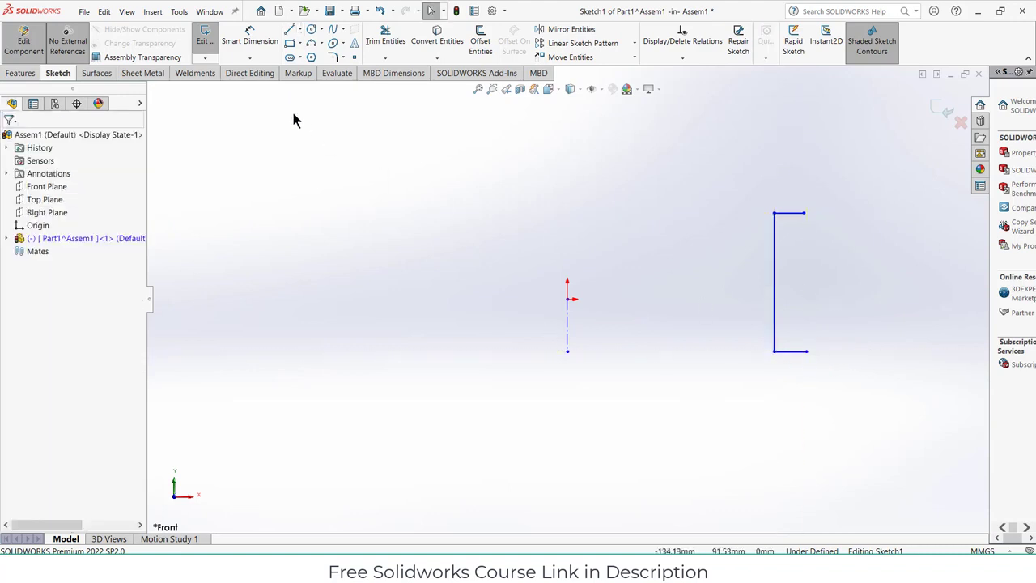
Dimension the distance between the centerline and the profile's vertical line as 500 mm
{"action": "left_click", "coordinate": [250, 41]}
{"action": "left_click", "coordinate": [568, 319]}
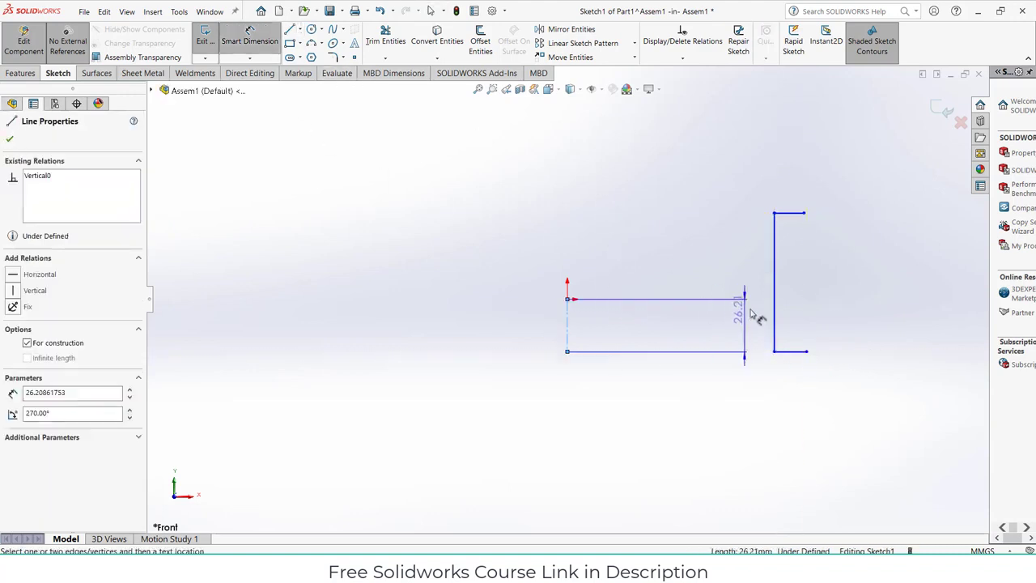
{"action": "left_click", "coordinate": [774, 316]}
{"action": "left_click", "coordinate": [738, 328]}
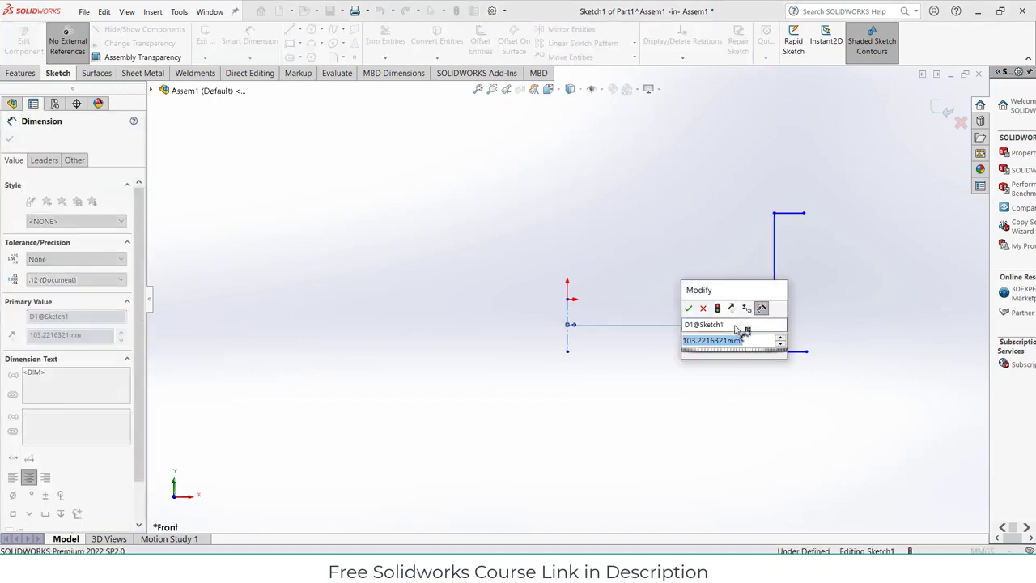
{"action": "type", "text": "500"}
{"action": "key", "text": "Return"}
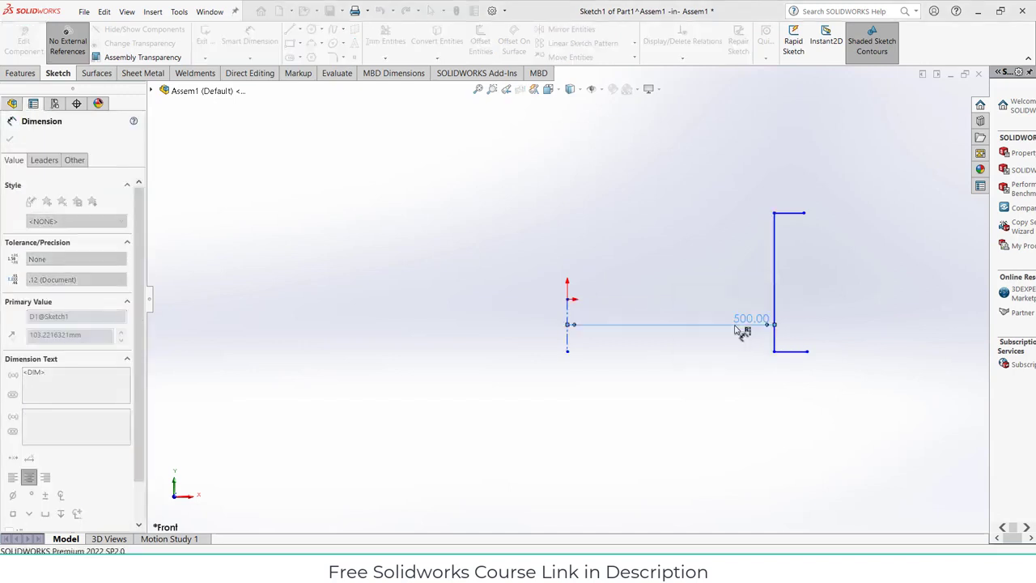
Dimension the profile's vertical line to 300 mm and set its upper endpoint 150 mm above the origin
{"action": "left_click", "coordinate": [775, 248]}
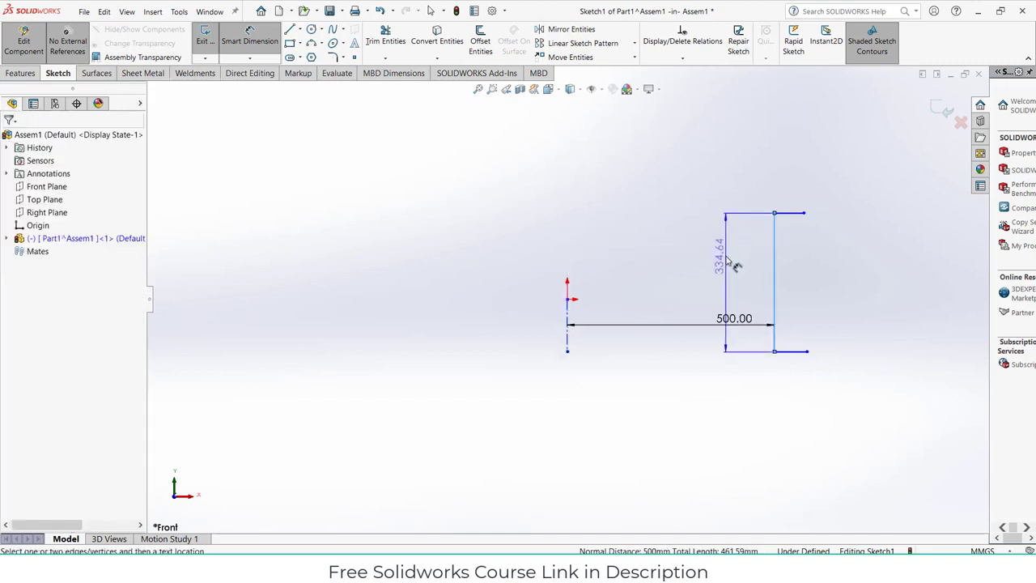
{"action": "left_click", "coordinate": [728, 260]}
{"action": "type", "text": "300"}
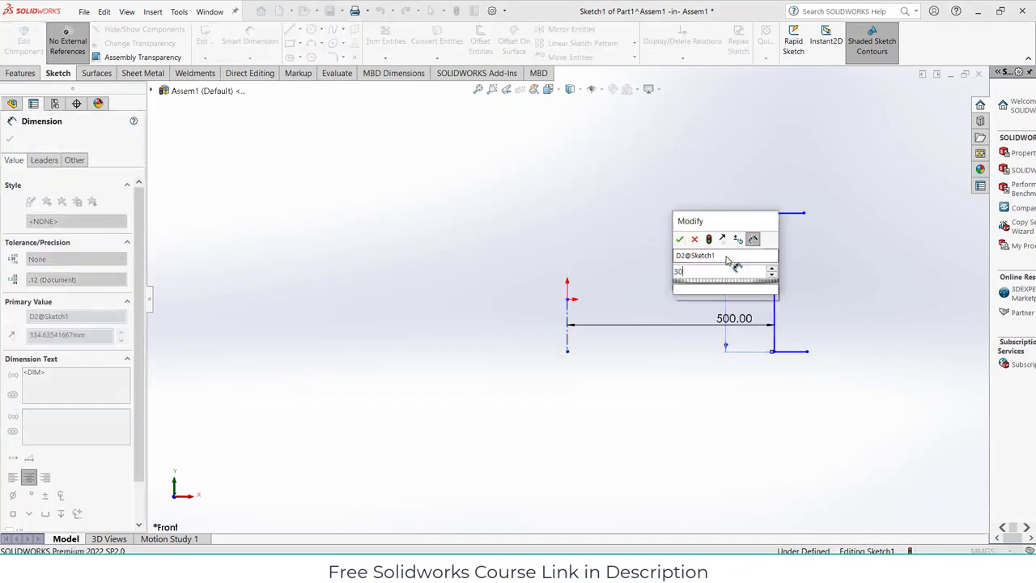
{"action": "key", "text": "Return"}
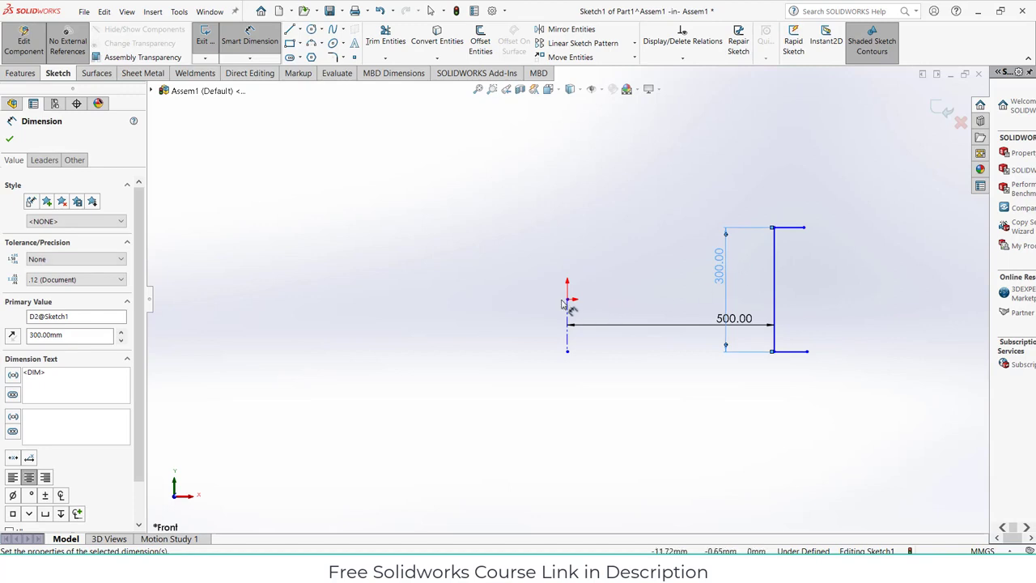
{"action": "left_click", "coordinate": [566, 299]}
{"action": "left_click", "coordinate": [774, 228]}
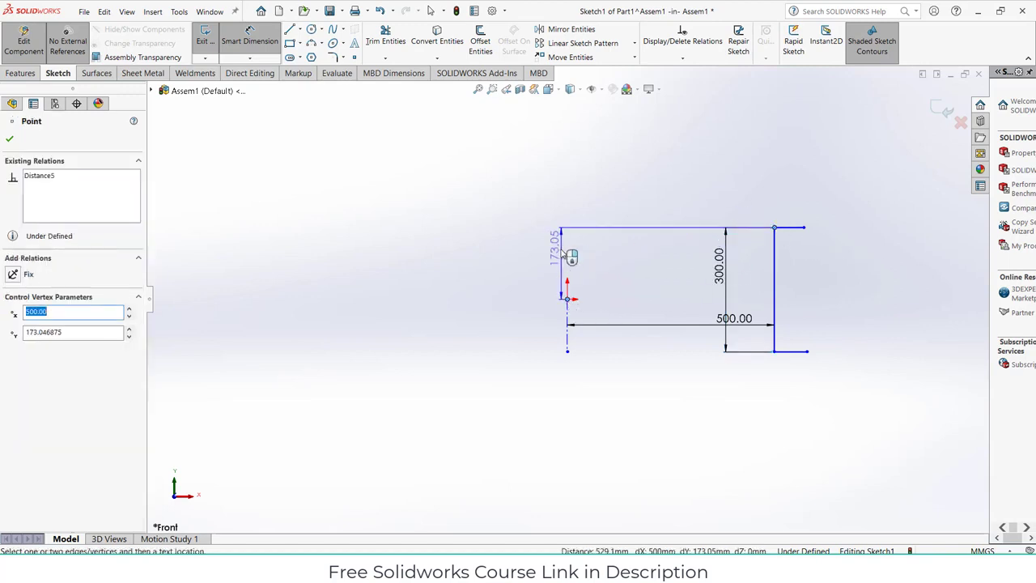
{"action": "left_click", "coordinate": [548, 274]}
{"action": "type", "text": "150"}
{"action": "key", "text": "Return"}
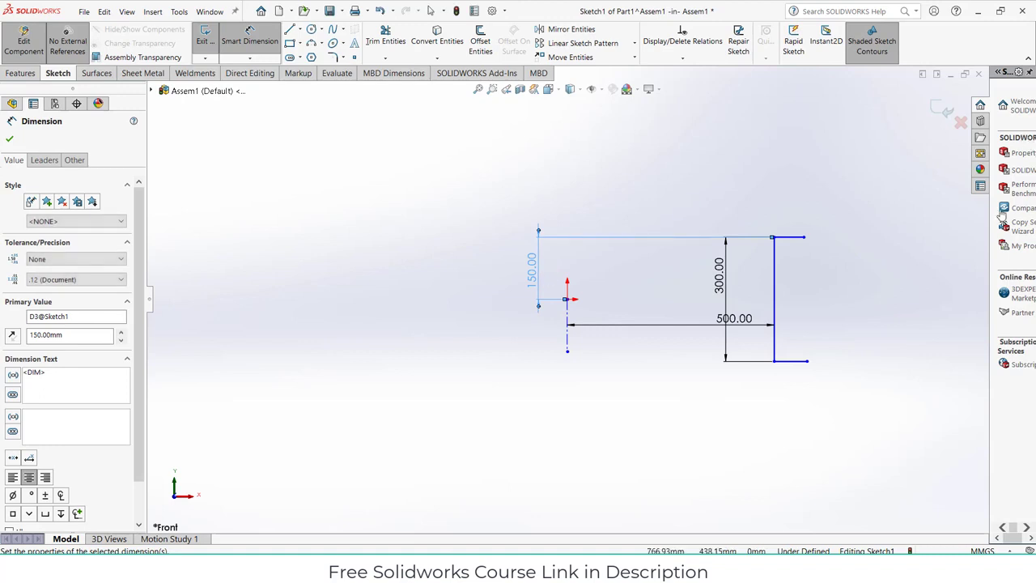
Dimension both the lower and upper horizontal lines of the profile to 50 mm
{"action": "left_click", "coordinate": [791, 361]}
{"action": "left_click", "coordinate": [796, 394]}
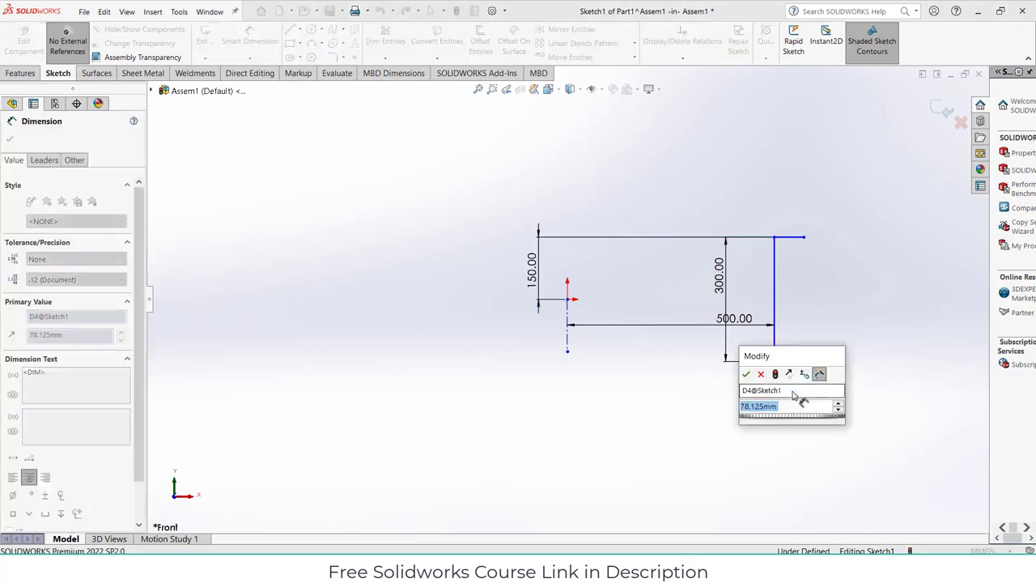
{"action": "type", "text": "50"}
{"action": "key", "text": "Return"}
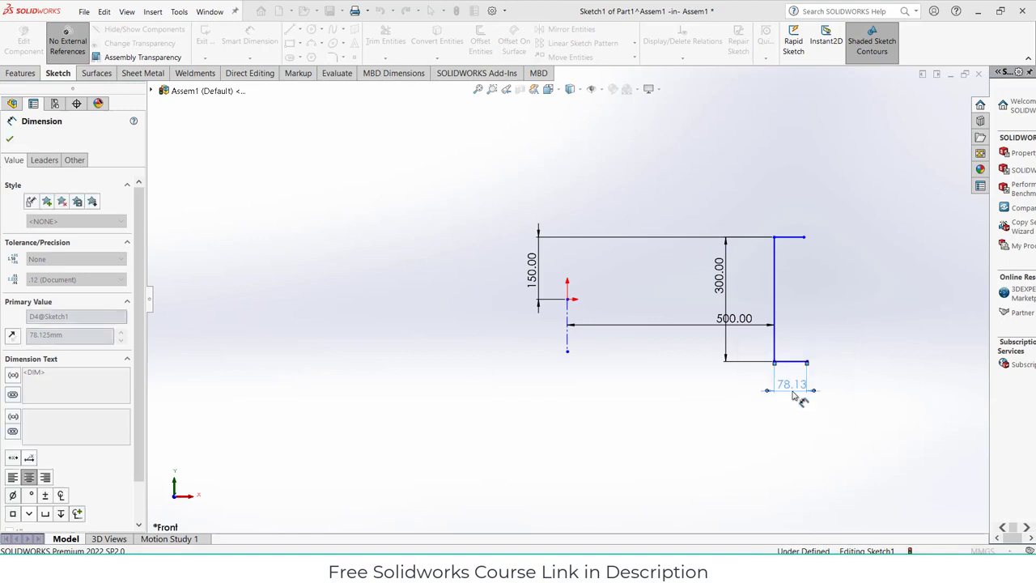
{"action": "left_click", "coordinate": [789, 237]}
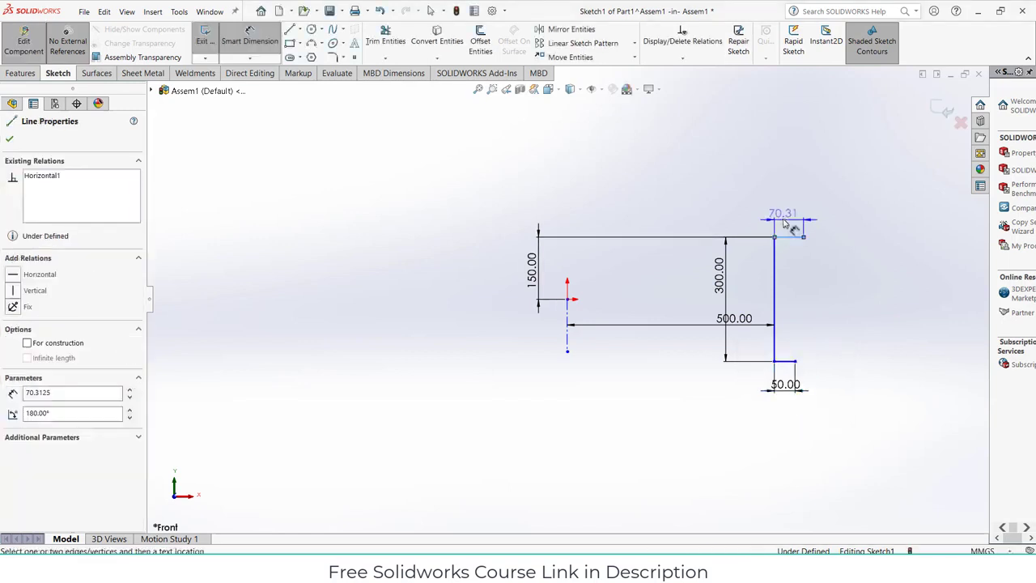
{"action": "left_click", "coordinate": [783, 223]}
{"action": "type", "text": "50"}
{"action": "key", "text": "Return"}
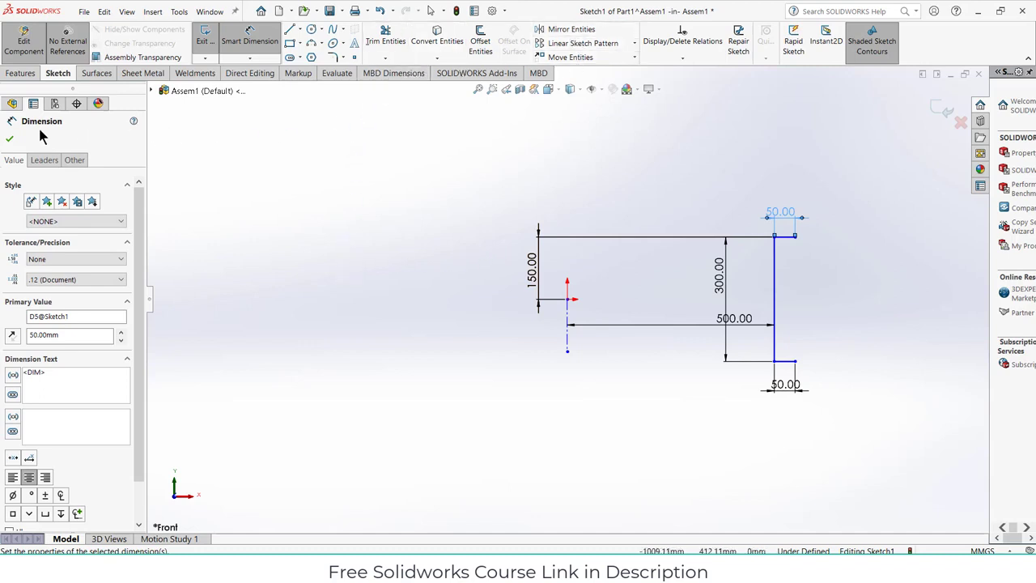
{"action": "left_click", "coordinate": [10, 141]}
Revolve the open profile 360° about the centerline as a one-direction thin feature 10 mm thick, with the wall thickness outside the vertical line
{"action": "left_click", "coordinate": [20, 73]}
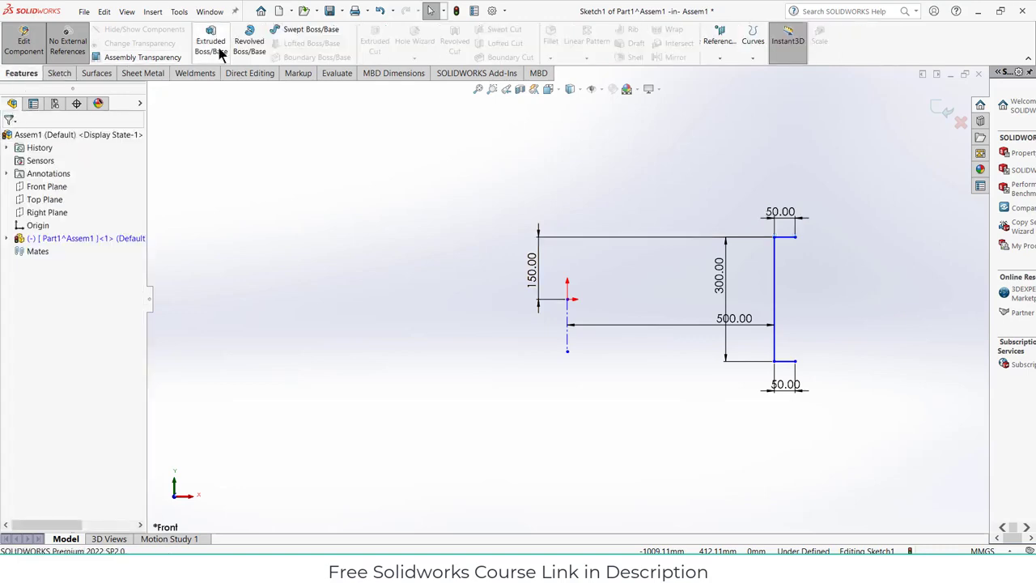
{"action": "left_click", "coordinate": [244, 46]}
{"action": "left_click", "coordinate": [569, 289]}
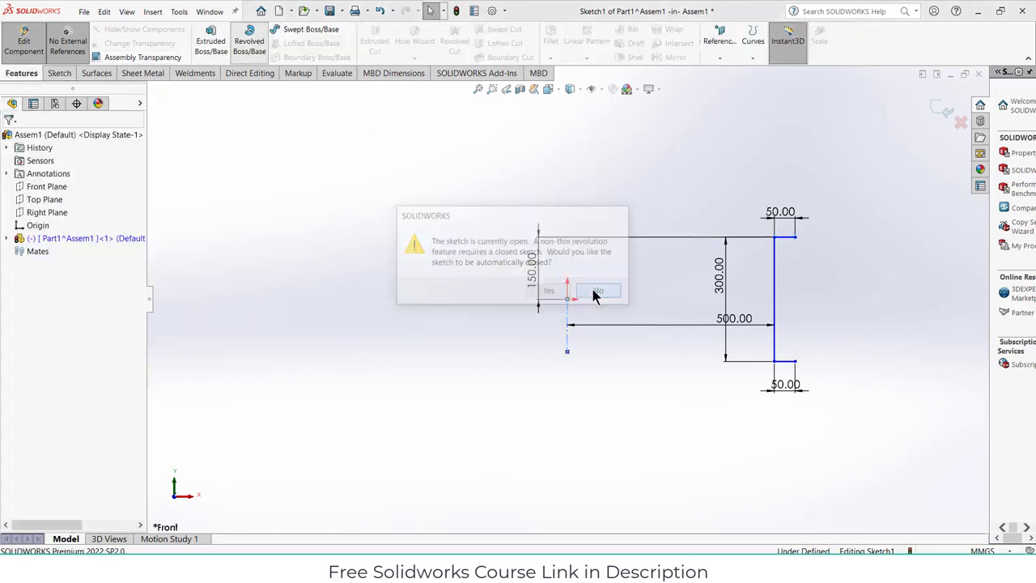
{"action": "middle_click_drag", "start_coordinate": [701, 318], "coordinate": [719, 271]}
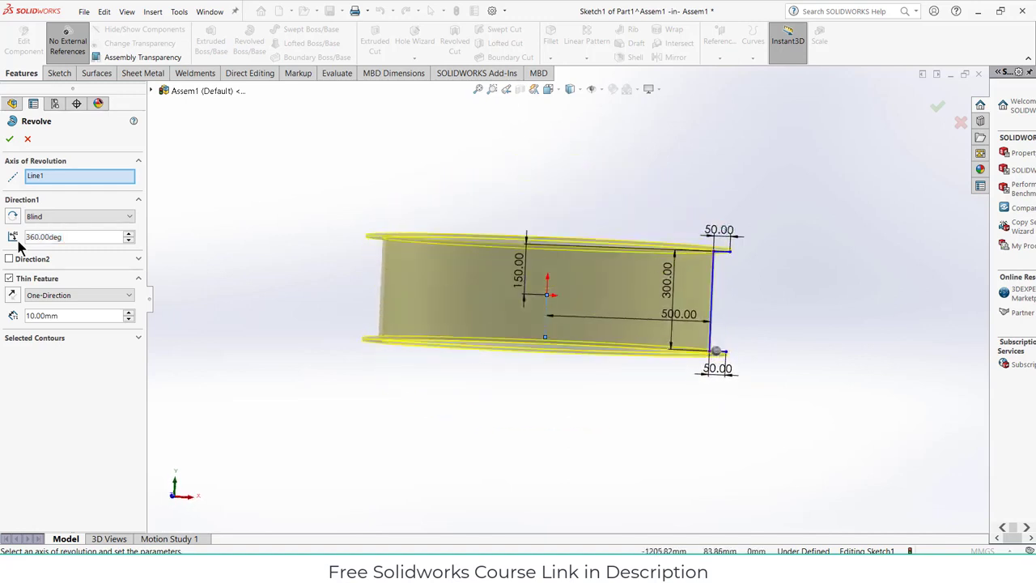
{"action": "left_click", "coordinate": [13, 301]}
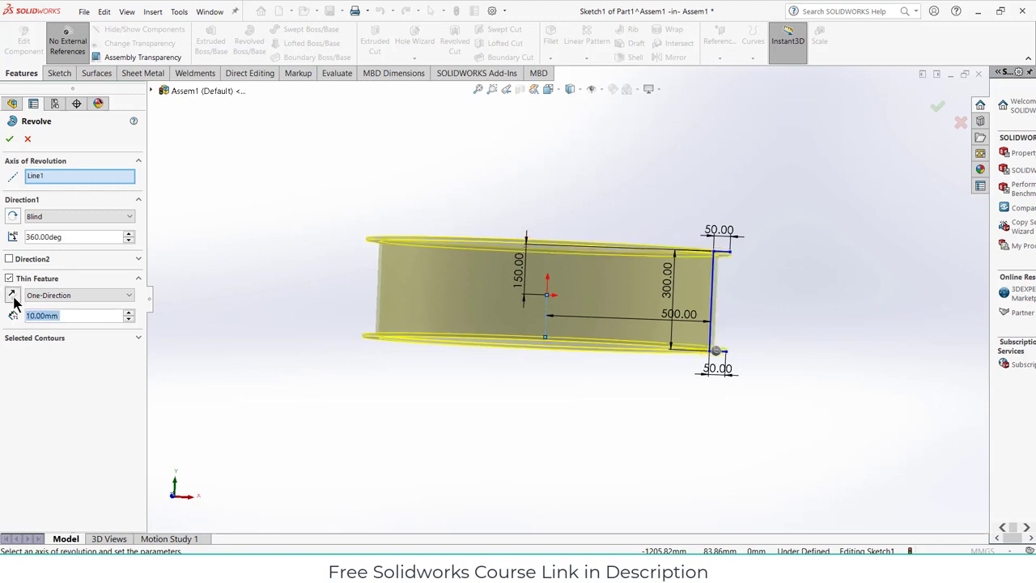
{"action": "middle_click_drag", "start_coordinate": [571, 316], "coordinate": [612, 304]}
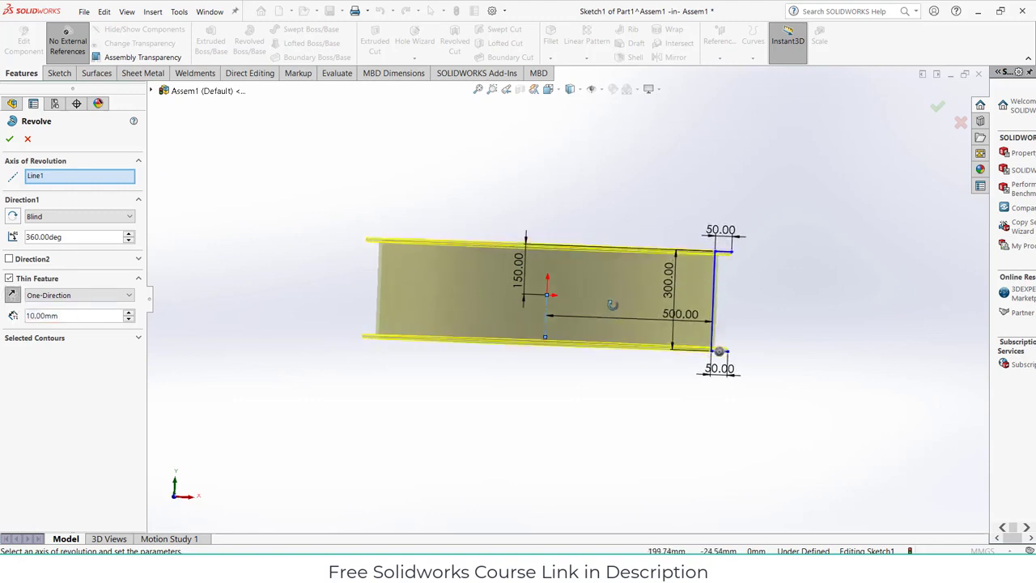
{"action": "key", "text": "ctrl+1"}
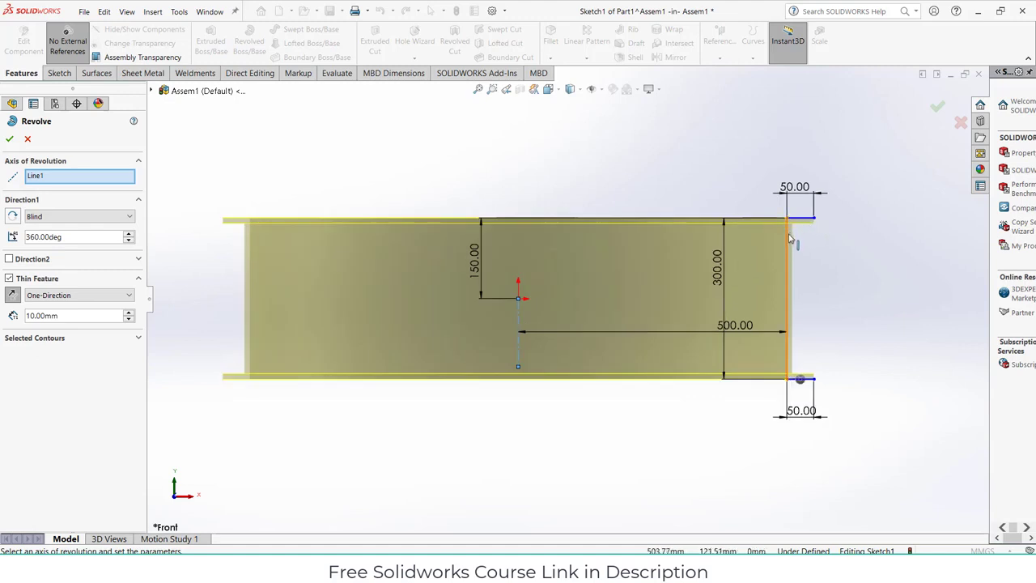
{"action": "left_click", "coordinate": [12, 297]}
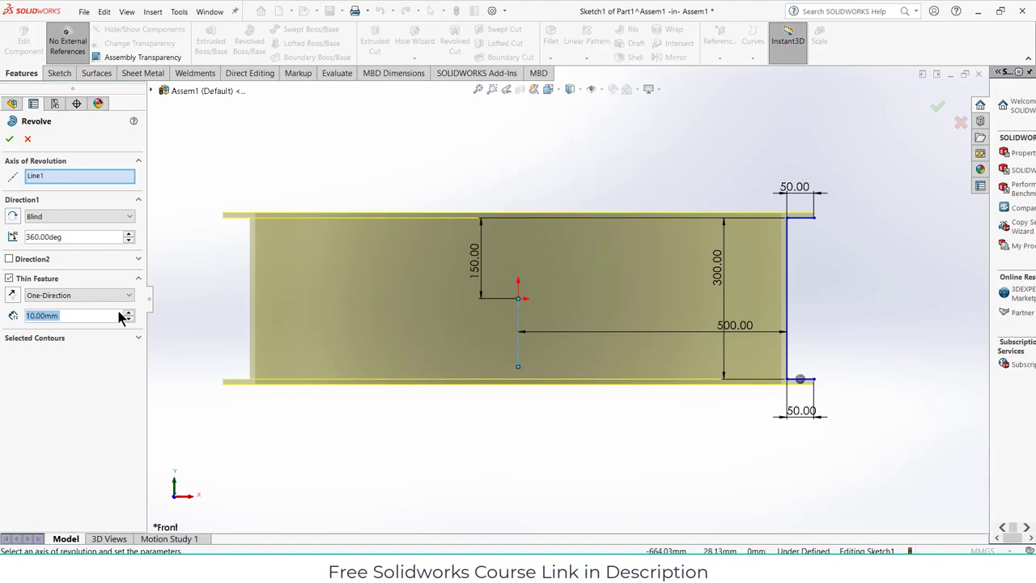
{"action": "left_click", "coordinate": [12, 296]}
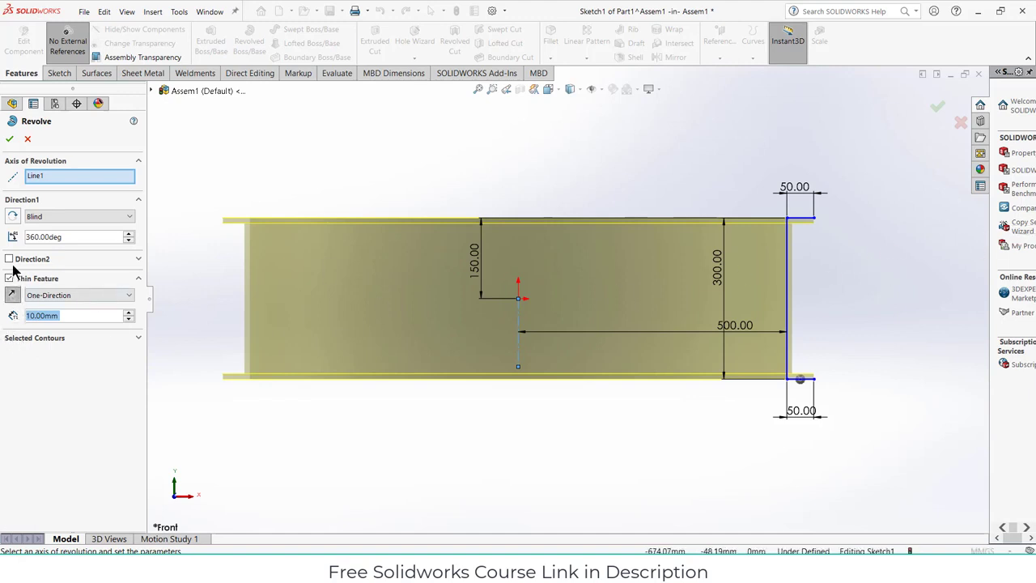
{"action": "left_click", "coordinate": [12, 140]}
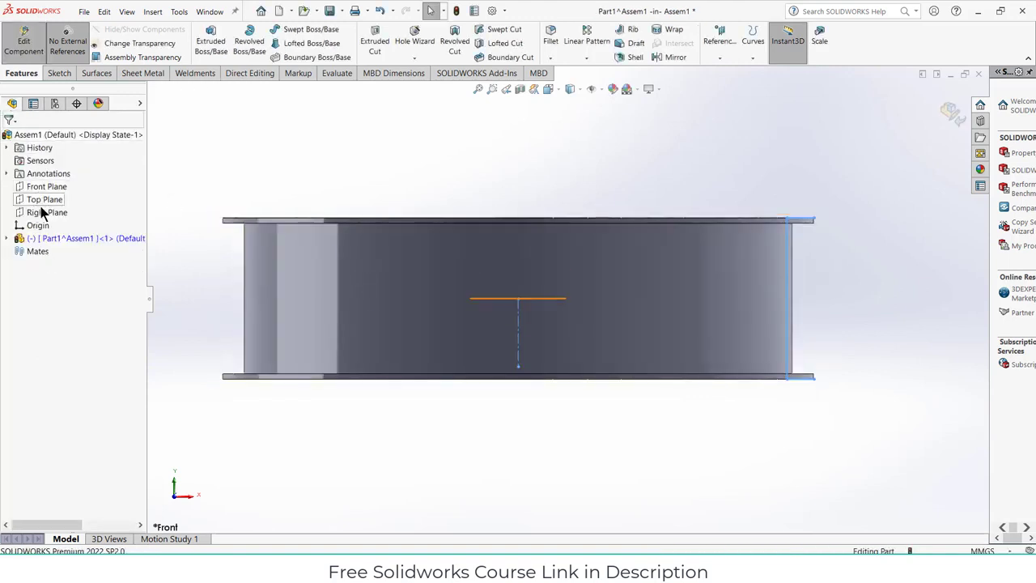
Start a sketch on the new part's Front Plane and draw a circle of about 23 mm radius centred on the origin
{"action": "left_click", "coordinate": [6, 238]}
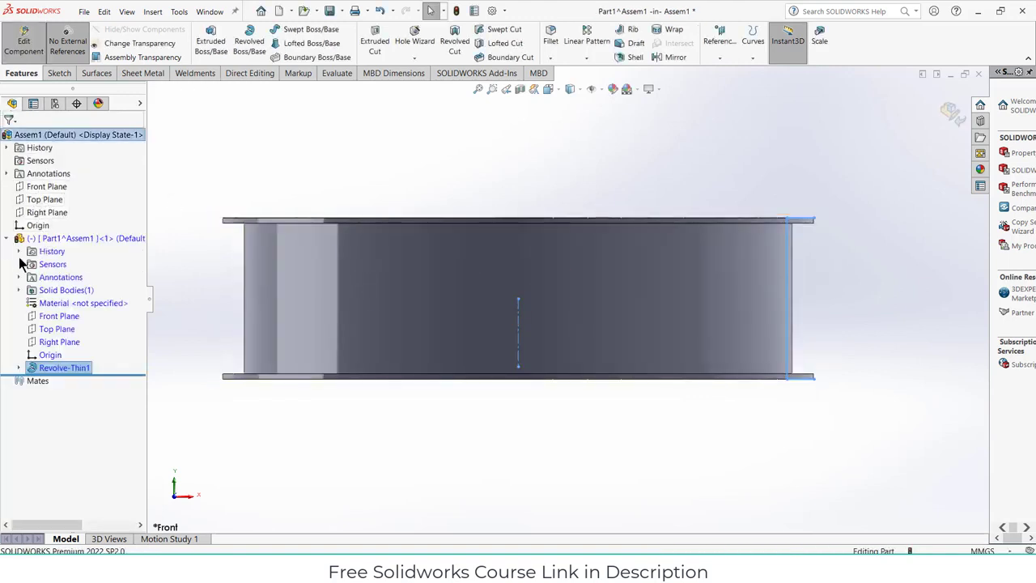
{"action": "left_click", "coordinate": [59, 316]}
{"action": "left_click", "coordinate": [68, 297]}
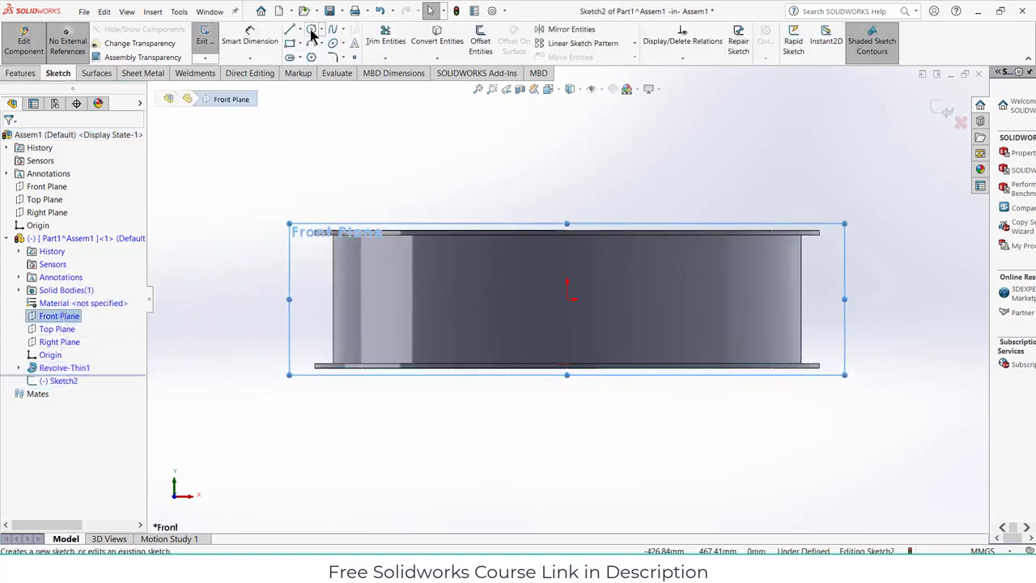
{"action": "left_click", "coordinate": [312, 29]}
{"action": "left_click", "coordinate": [567, 299]}
{"action": "left_click", "coordinate": [577, 306]}
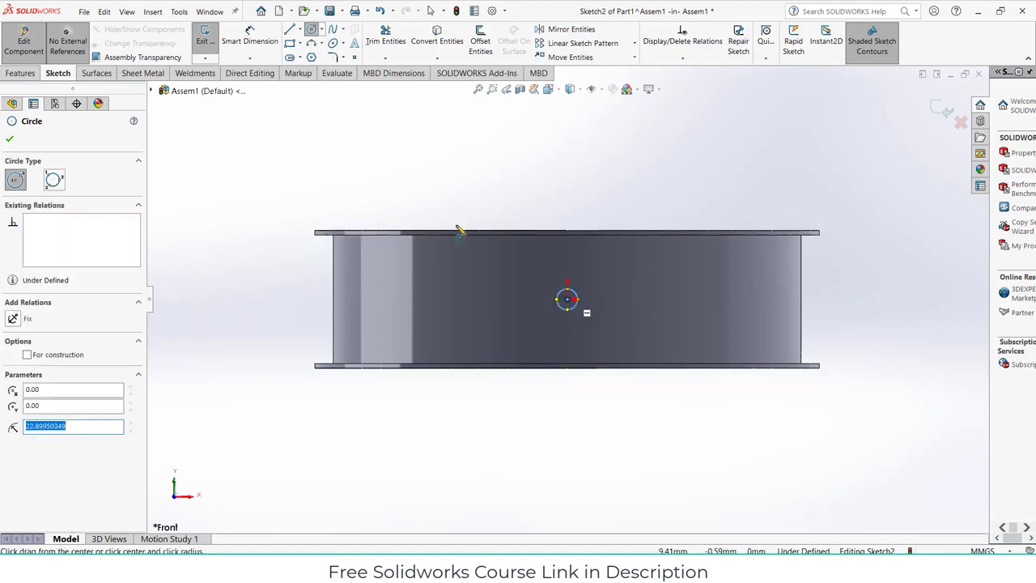
Dimension the diameter of the circle centred on the origin to 10 mm
{"action": "left_click", "coordinate": [250, 36]}
{"action": "left_click", "coordinate": [579, 292]}
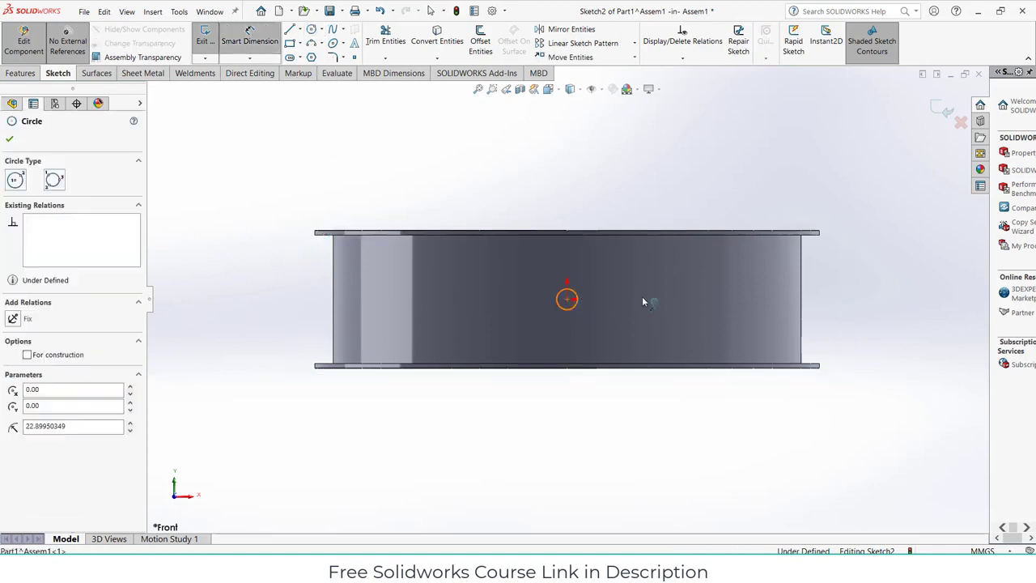
{"action": "left_click", "coordinate": [858, 293]}
{"action": "type", "text": "10"}
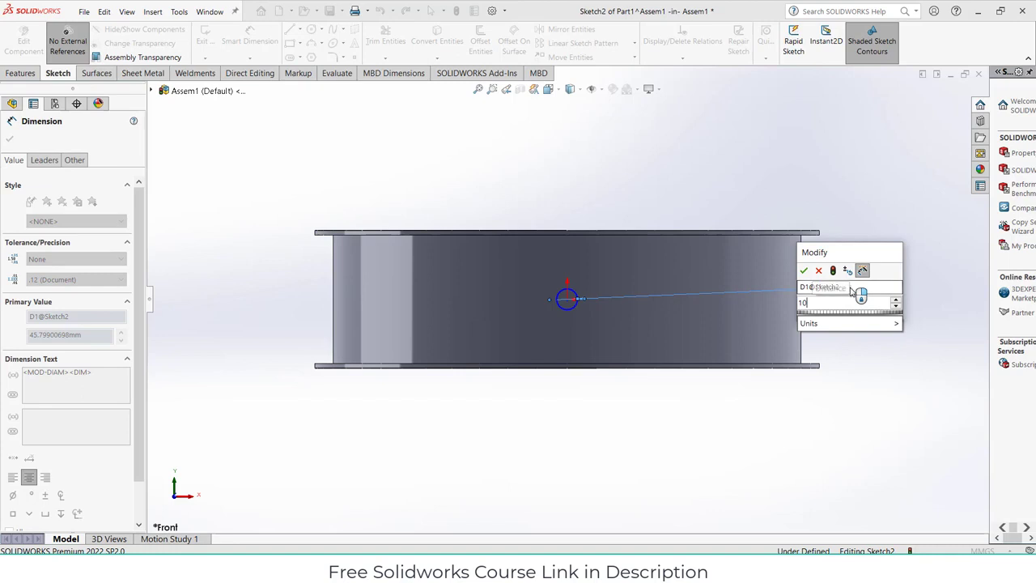
{"action": "key", "text": "Return"}
{"action": "scroll", "coordinate": [755, 300], "scroll_direction": "down", "scroll_amount": 2}
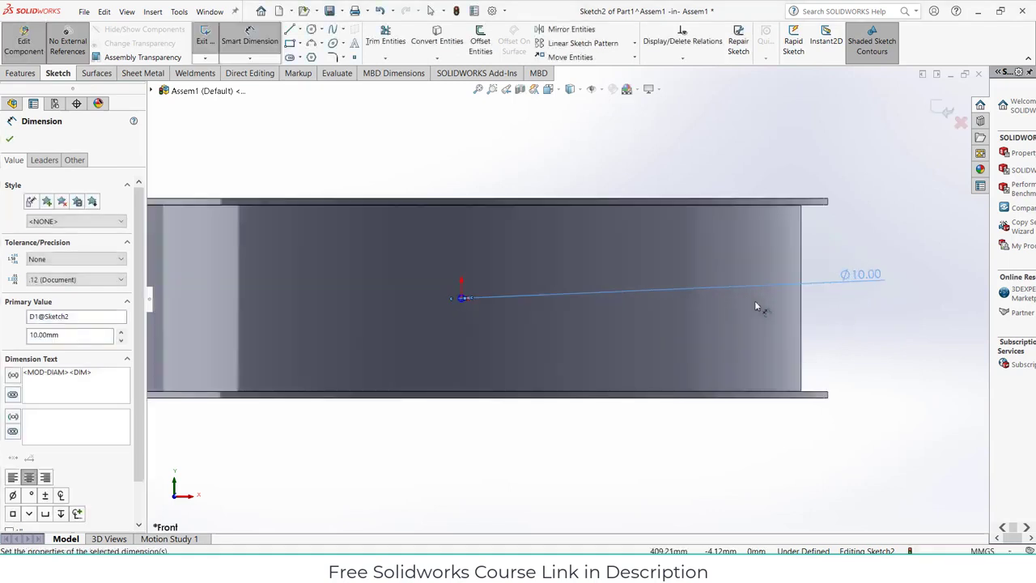
Set the circle's diameter to 20 mm
{"action": "double_click", "coordinate": [849, 277]}
{"action": "type", "text": "2"}
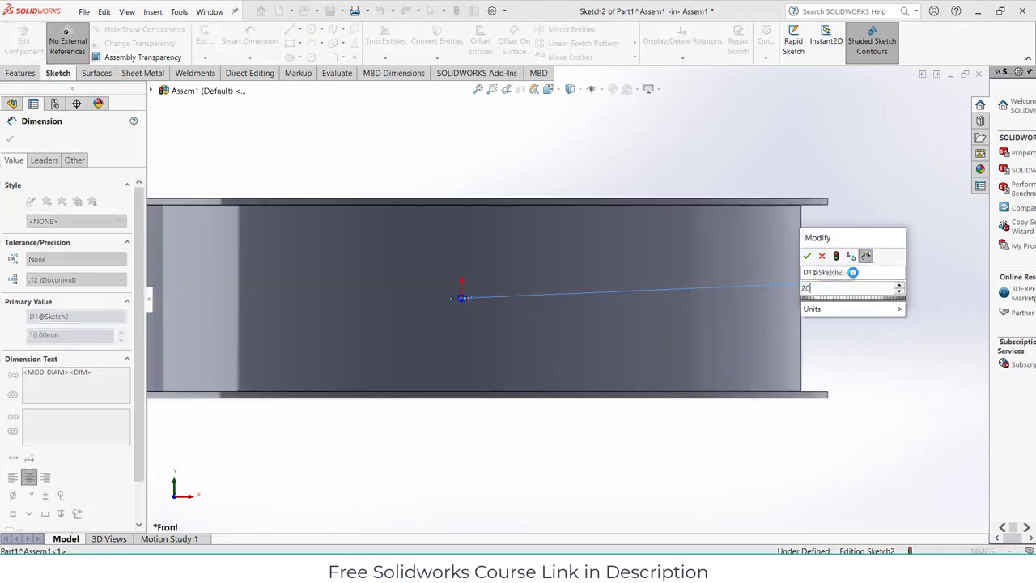
{"action": "type", "text": "0"}
{"action": "key", "text": "Return"}
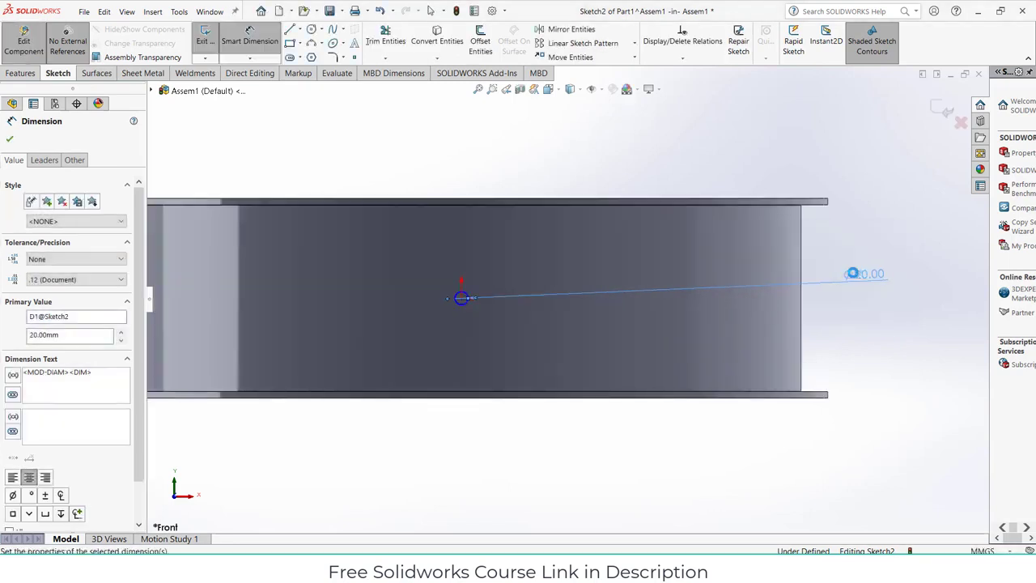
Set the circle's diameter to 30 mm
{"action": "left_click", "coordinate": [20, 74]}
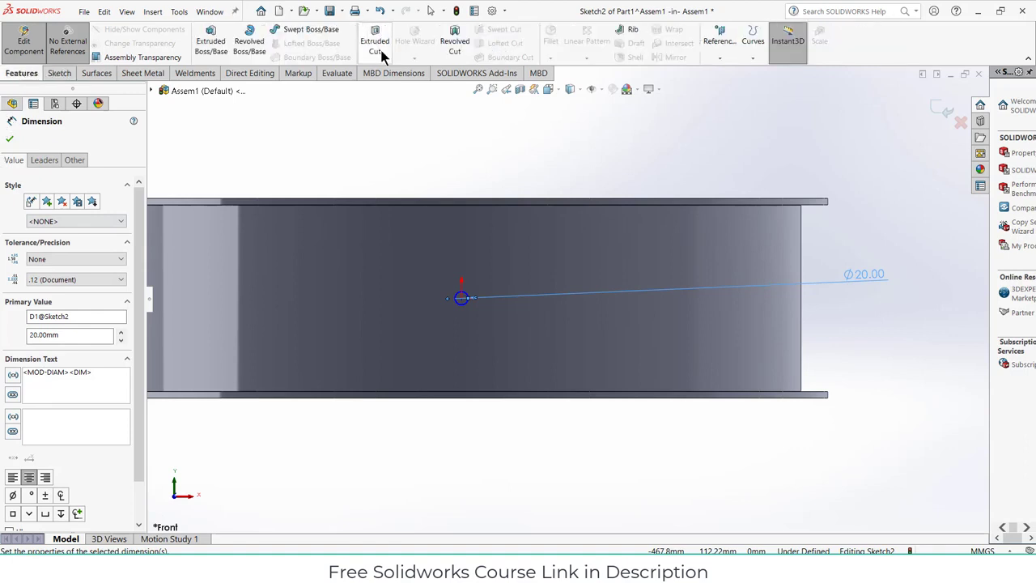
{"action": "double_click", "coordinate": [863, 273]}
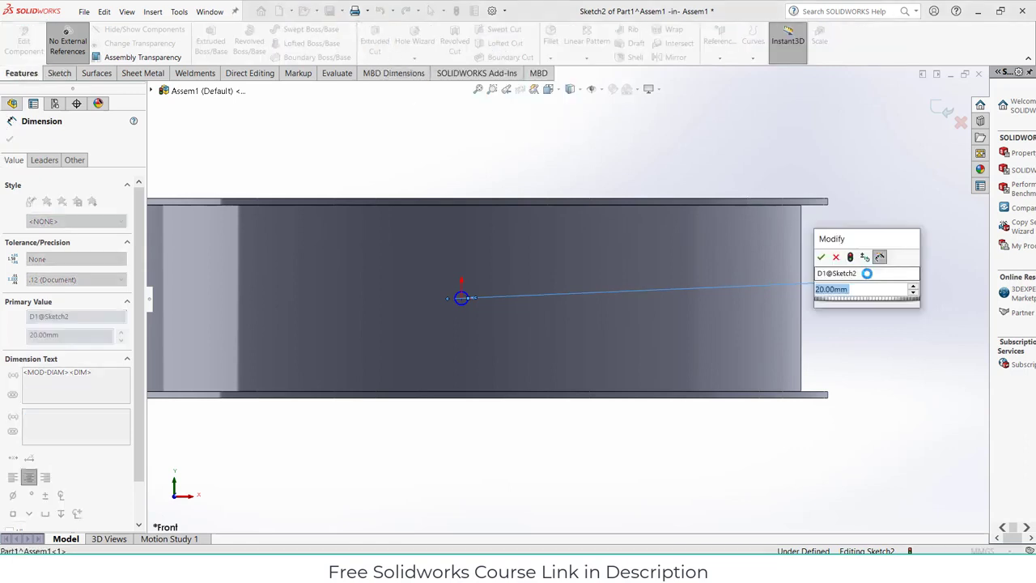
{"action": "type", "text": "30"}
{"action": "key", "text": "Return"}
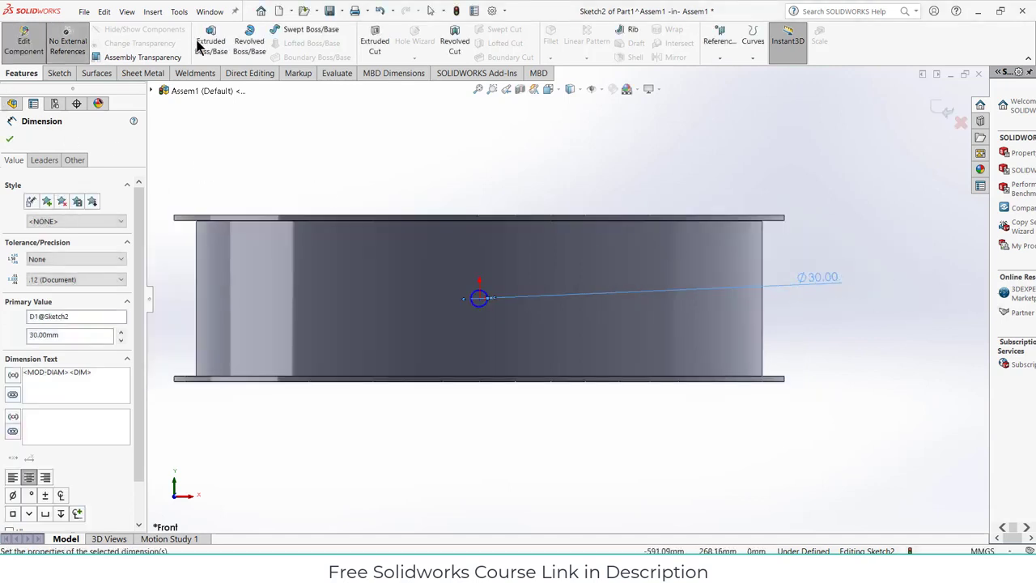
Extrude-cut the 30 mm circle in one direction with the Through All end condition to make a hole in the ring wall
{"action": "left_click", "coordinate": [375, 42]}
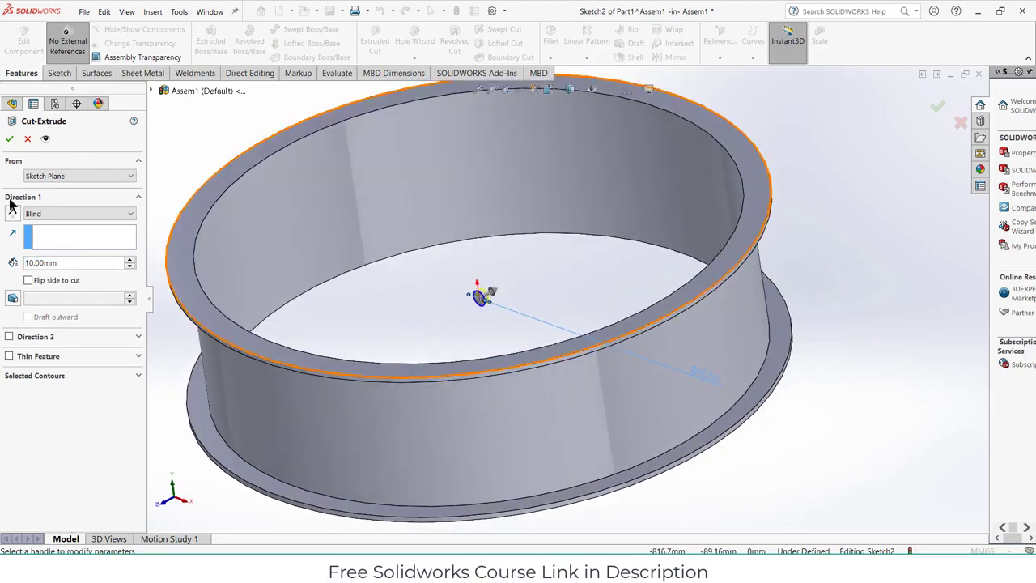
{"action": "left_click", "coordinate": [69, 214]}
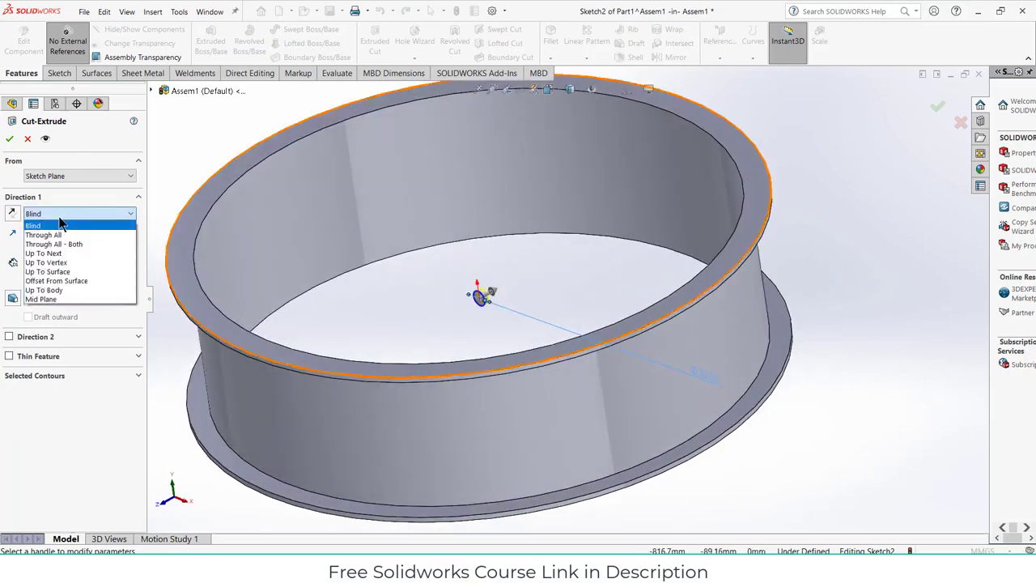
{"action": "left_click", "coordinate": [58, 236]}
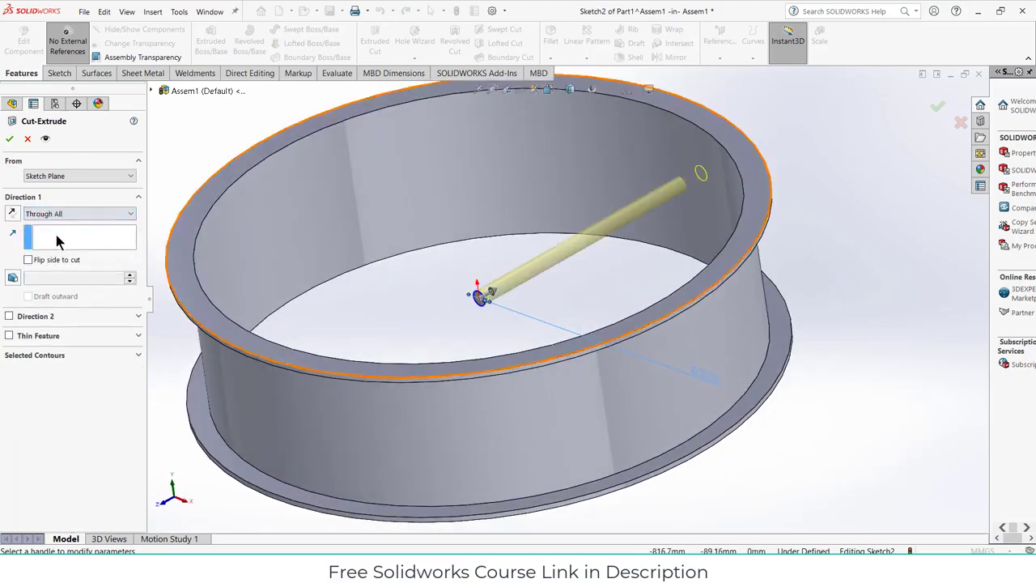
{"action": "left_click", "coordinate": [9, 139]}
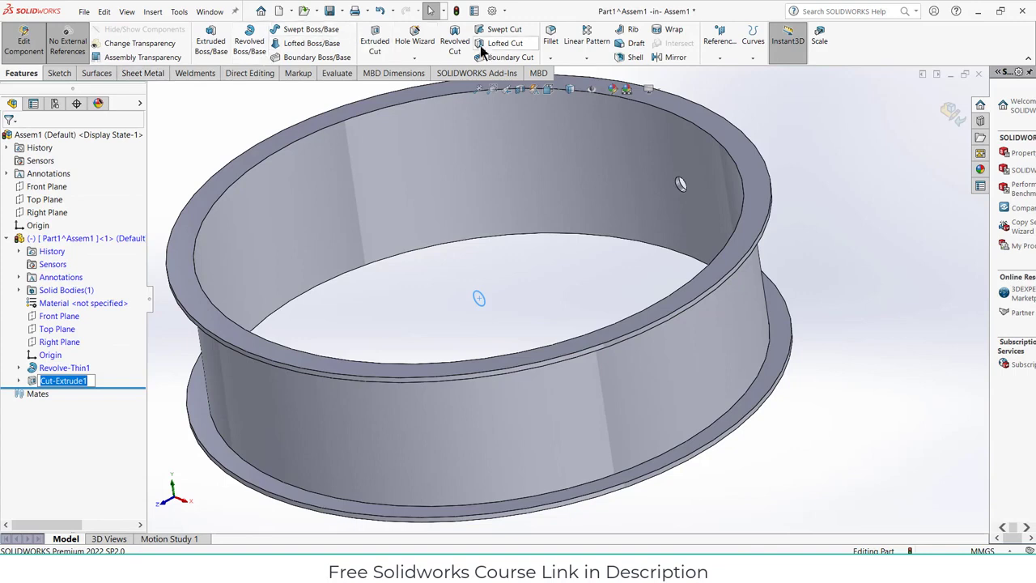
Circular-pattern the wall hole around the flange's outer edge with 13 equally spaced instances over 360°
{"action": "left_click", "coordinate": [587, 57]}
{"action": "left_click", "coordinate": [597, 88]}
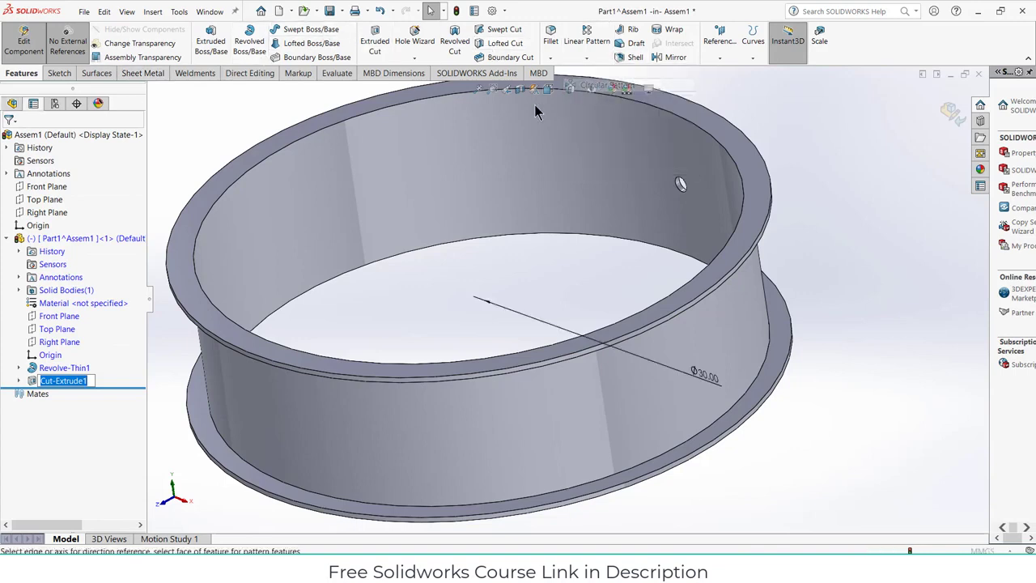
{"action": "left_click", "coordinate": [500, 374]}
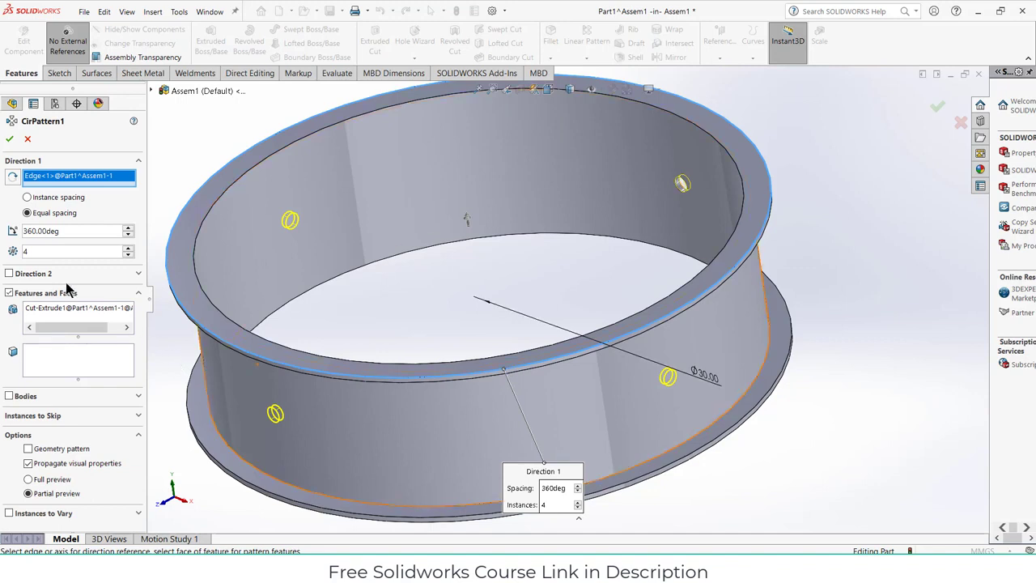
{"action": "type", "text": "13"}
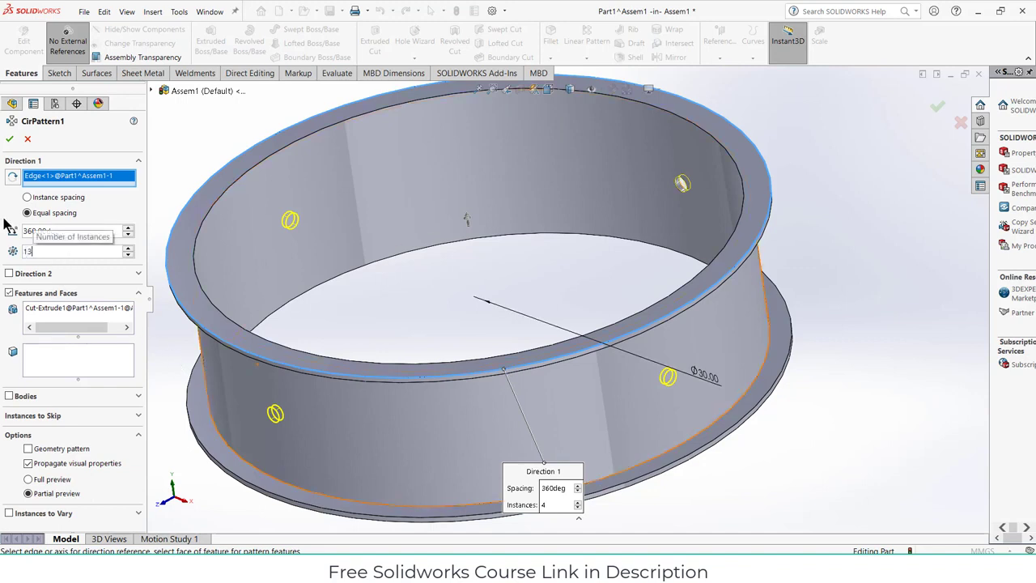
{"action": "key", "text": "Return"}
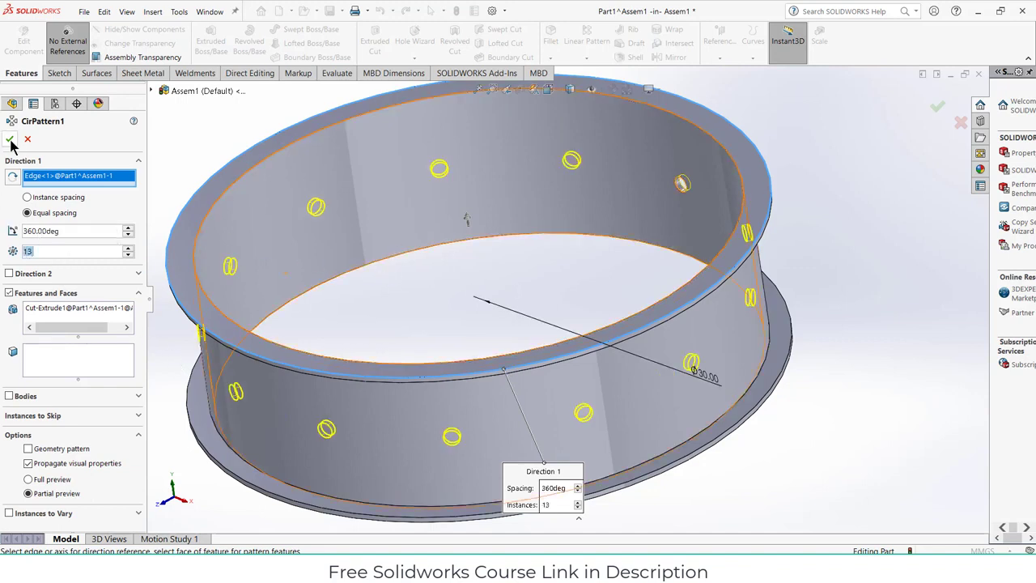
{"action": "left_click", "coordinate": [9, 139]}
Start a sketch on the upper flange's top face and switch the display style to wireframe
{"action": "middle_click_drag", "start_coordinate": [416, 291], "coordinate": [462, 250]}
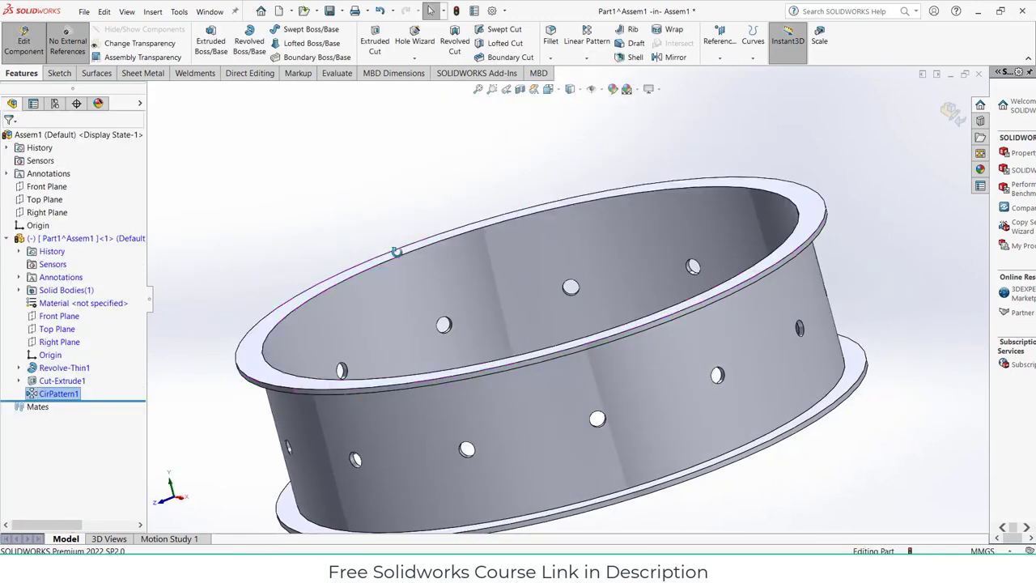
{"action": "left_click", "coordinate": [390, 386]}
{"action": "left_click", "coordinate": [437, 343]}
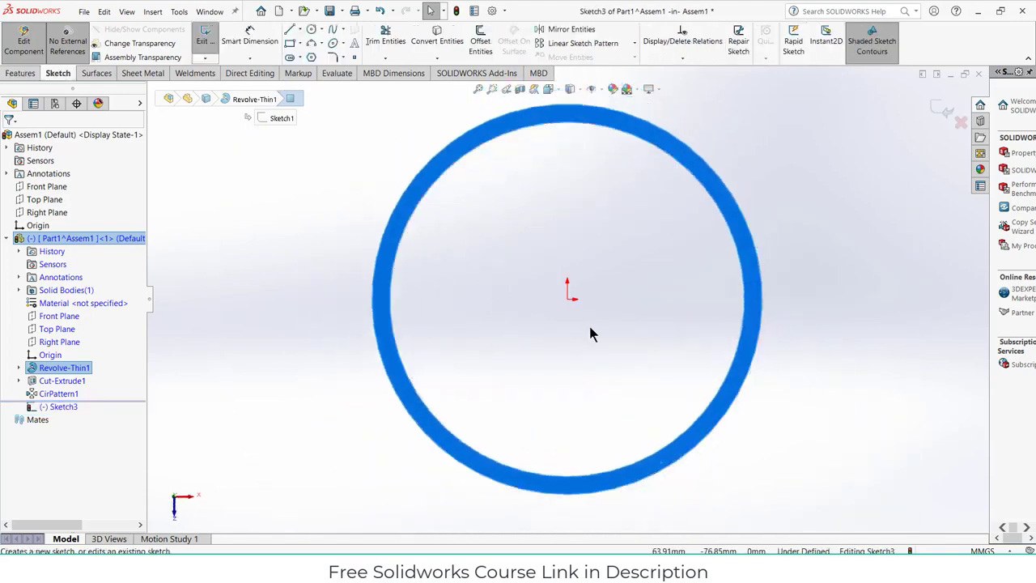
{"action": "left_click", "coordinate": [311, 32]}
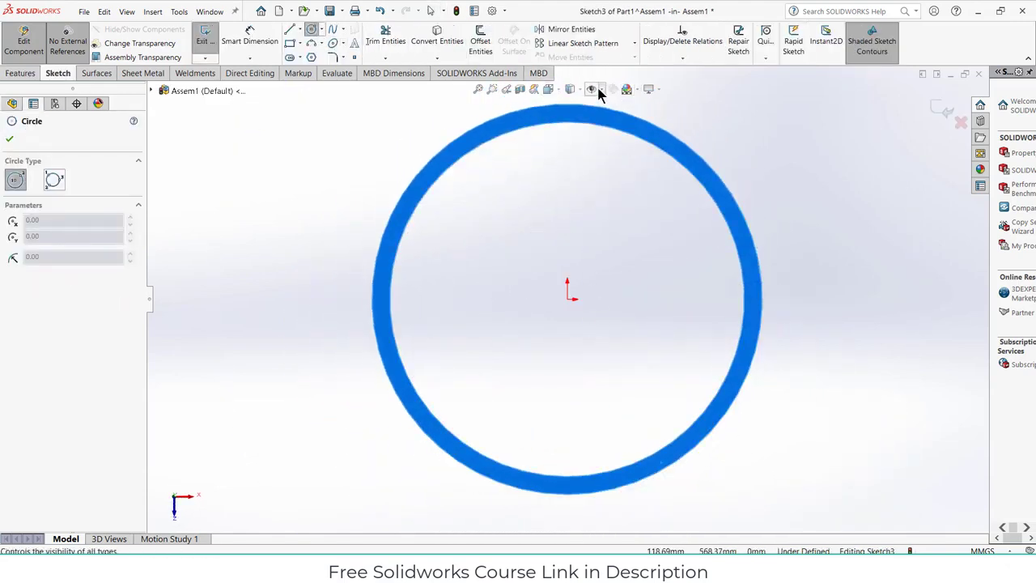
{"action": "left_click", "coordinate": [573, 90]}
{"action": "left_click", "coordinate": [571, 165]}
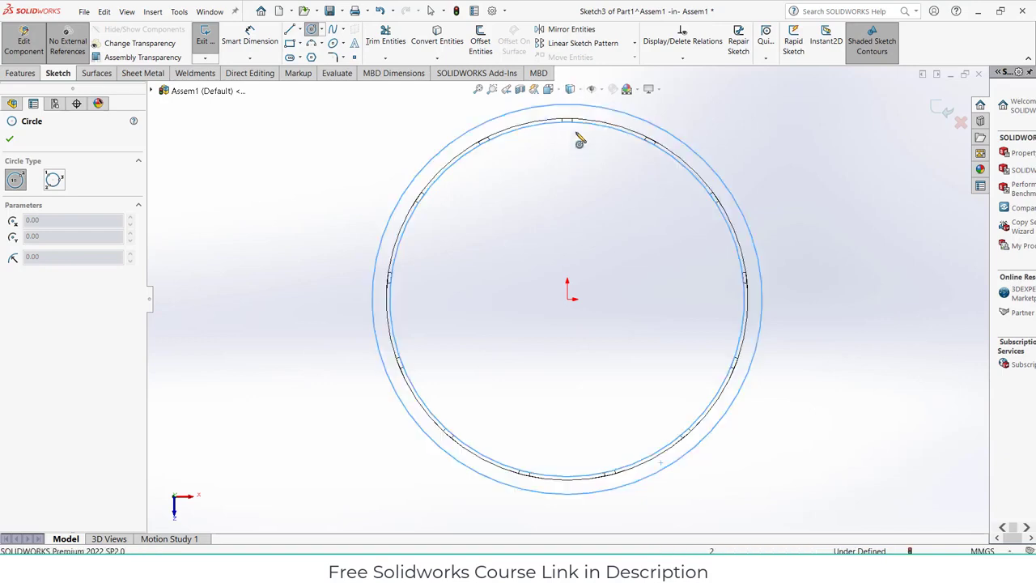
Draw a circle of about 532 mm radius centred on the origin, lying between the flange's outer edge and the ring wall
{"action": "scroll", "coordinate": [577, 138], "scroll_direction": "down", "scroll_amount": 5}
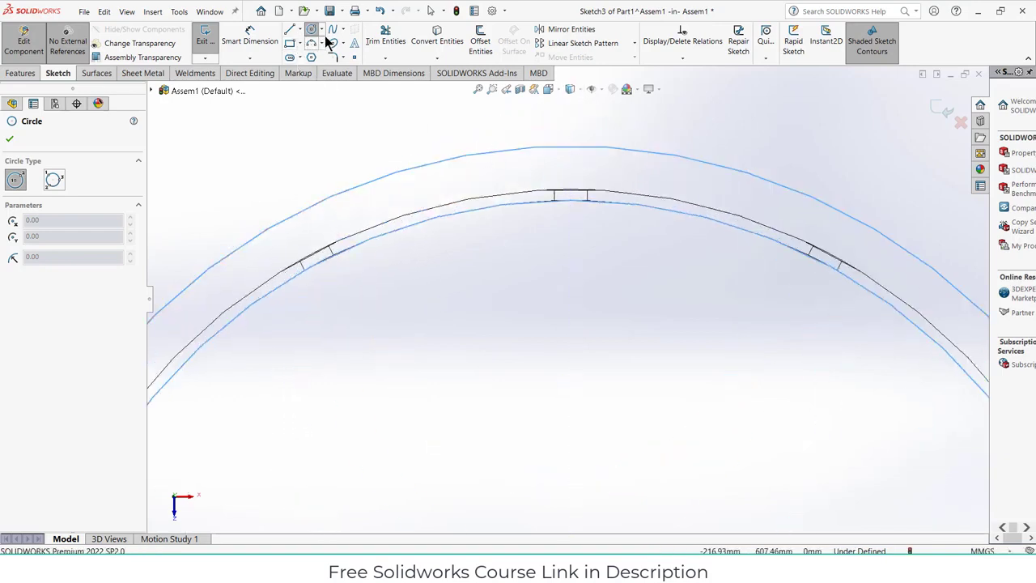
{"action": "left_click", "coordinate": [312, 30]}
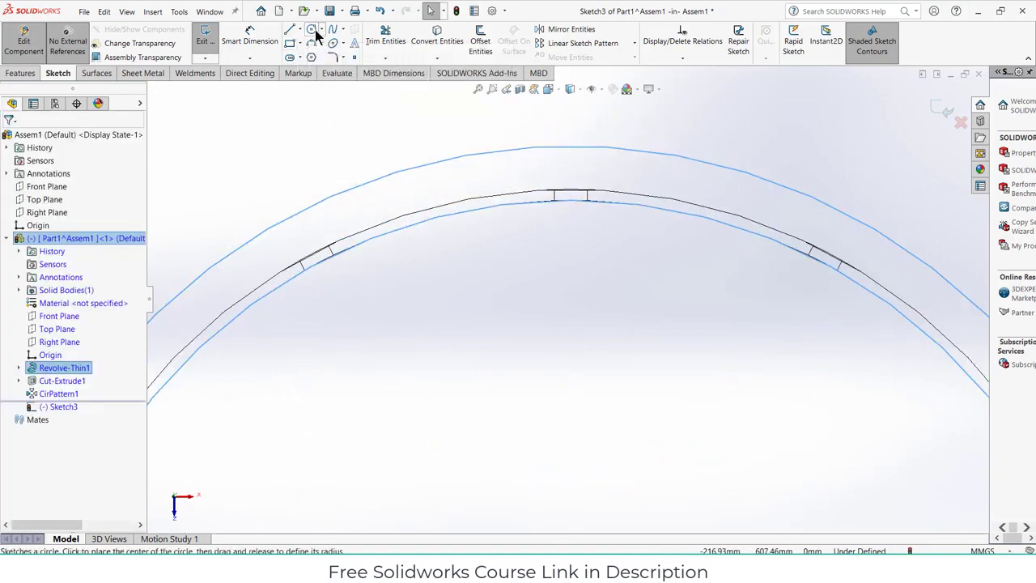
{"action": "left_click", "coordinate": [313, 30]}
{"action": "scroll", "coordinate": [616, 298], "scroll_direction": "up", "scroll_amount": 3}
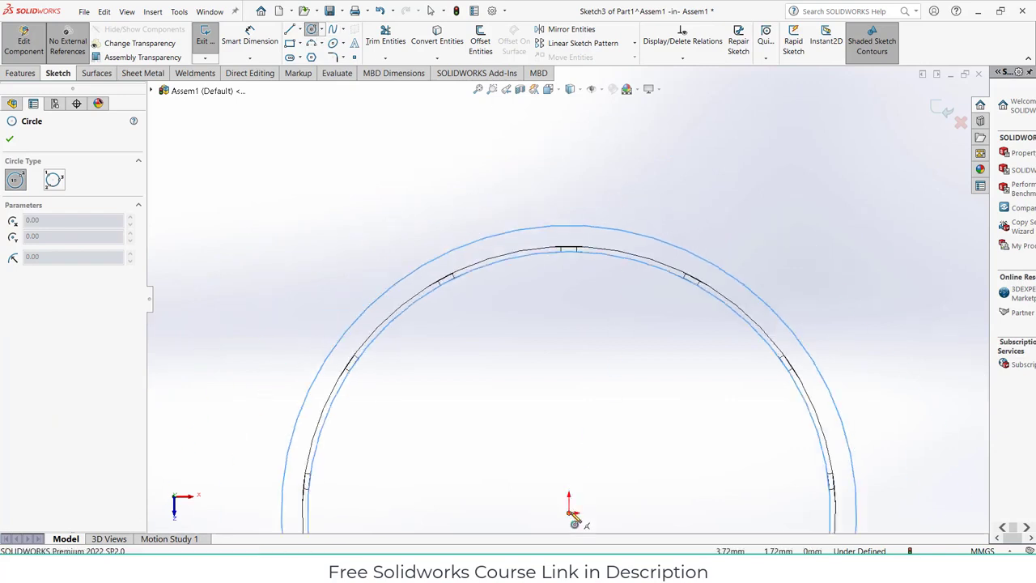
{"action": "left_click", "coordinate": [571, 513]}
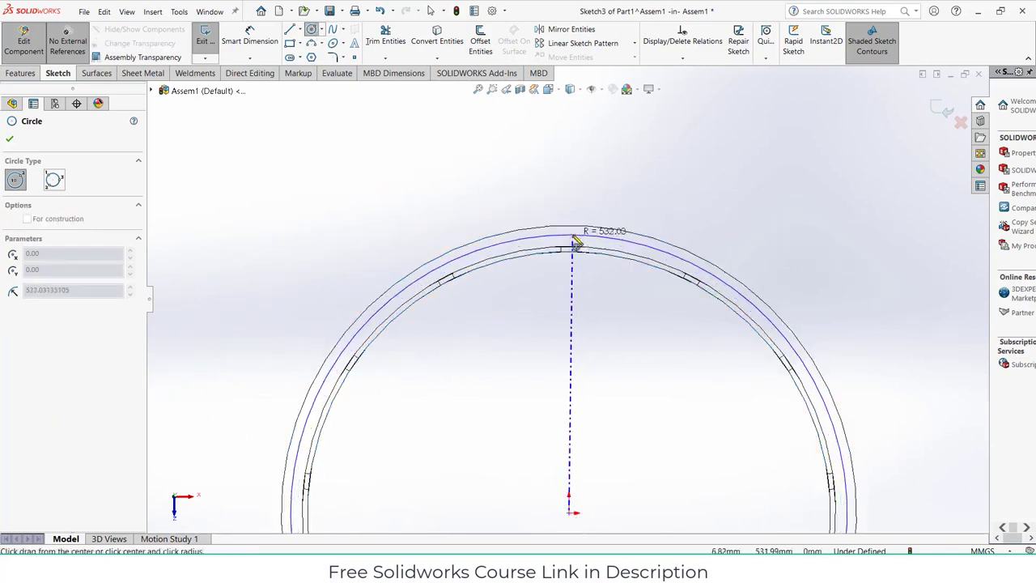
{"action": "left_click", "coordinate": [574, 243]}
{"action": "key", "text": "Escape"}
Dimension the diameter of the large flange circle to 1.60 mm
{"action": "scroll", "coordinate": [595, 247], "scroll_direction": "down", "scroll_amount": 3}
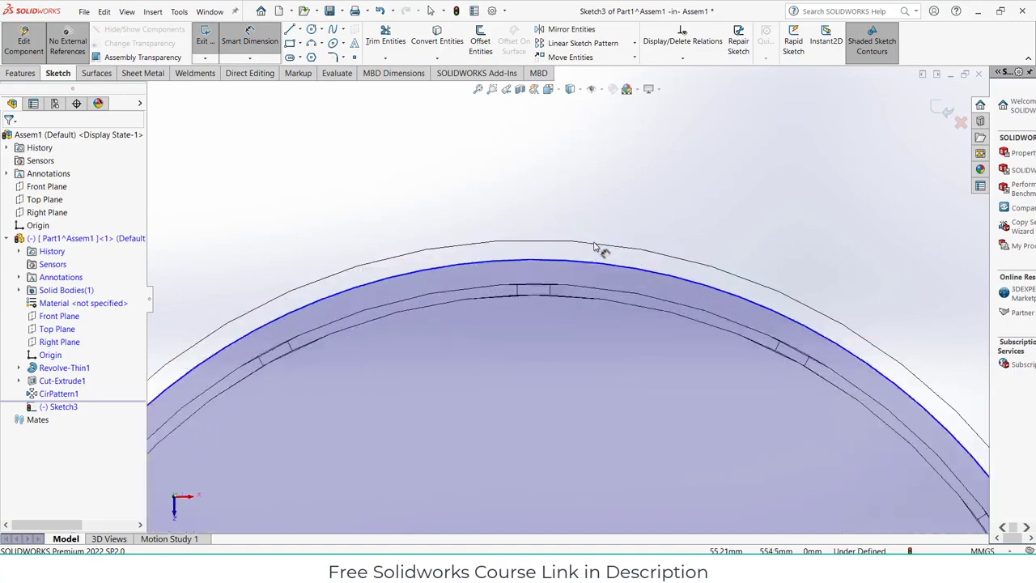
{"action": "left_click", "coordinate": [588, 269]}
{"action": "left_click", "coordinate": [690, 212]}
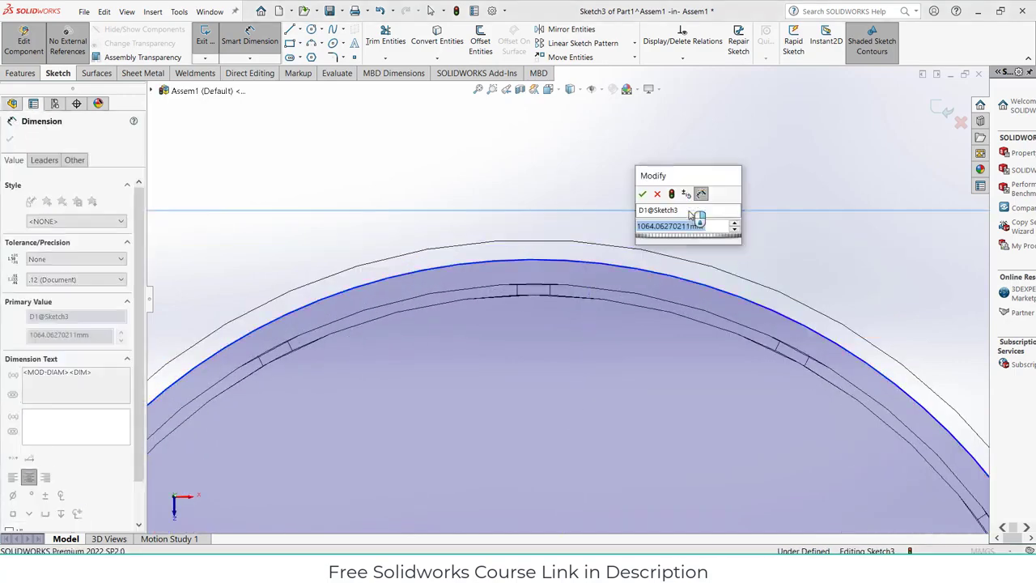
{"action": "type", "text": "1.6"}
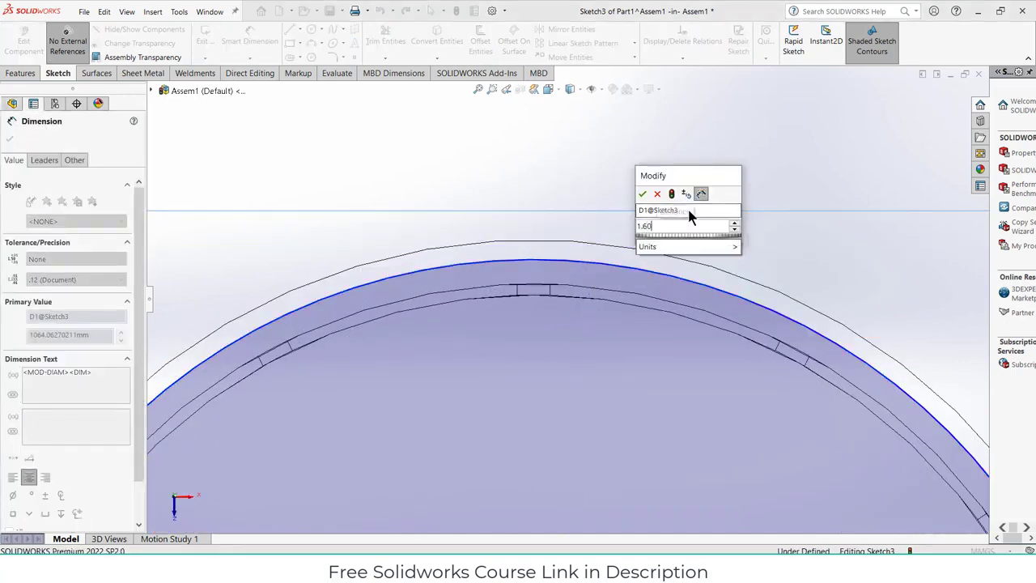
{"action": "key", "text": "Return"}
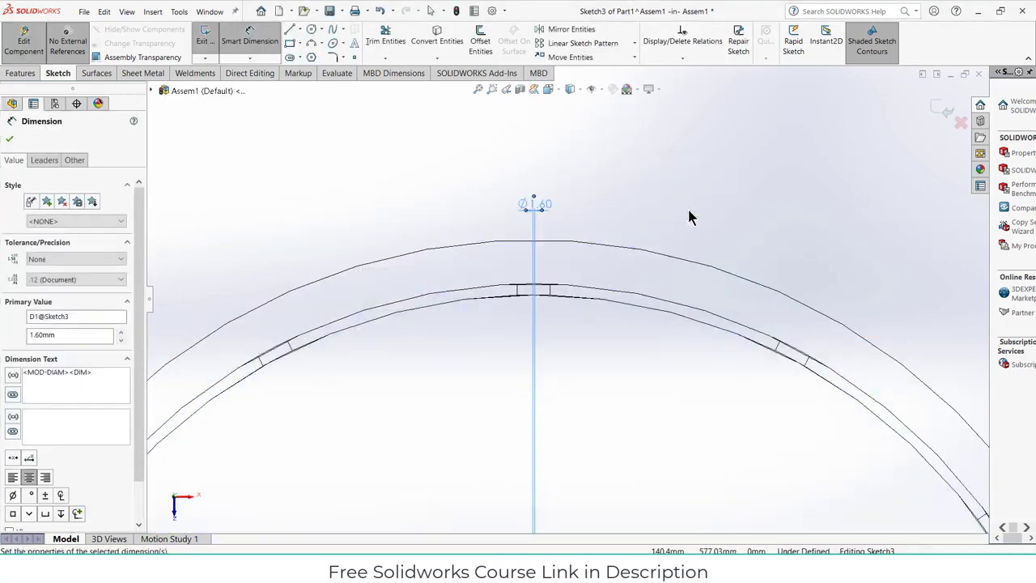
Set the flange circle's diameter to 1060 mm and convert the circle to construction geometry
{"action": "double_click", "coordinate": [537, 204]}
{"action": "type", "text": "1"}
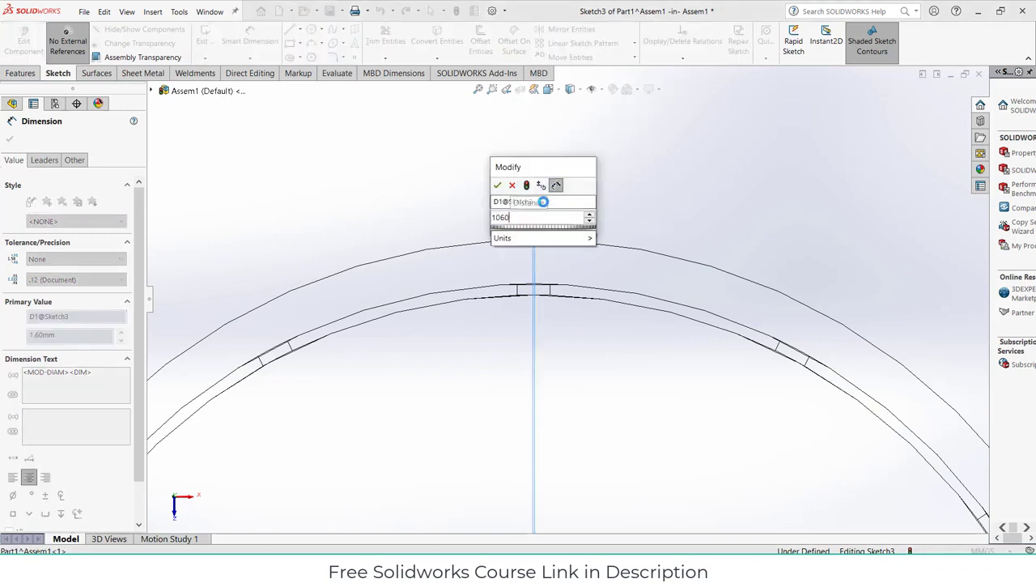
{"action": "type", "text": "060"}
{"action": "key", "text": "Return"}
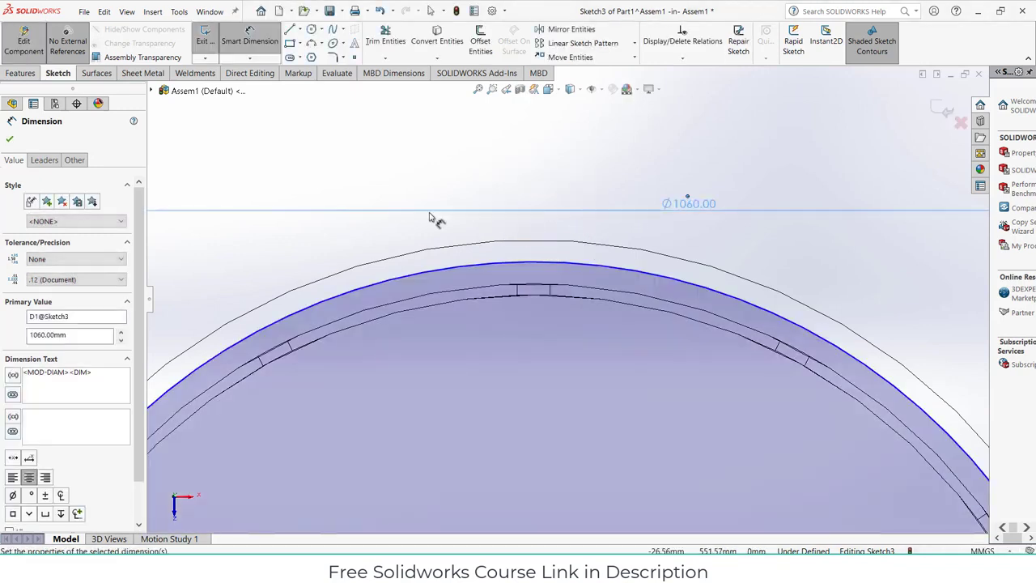
{"action": "left_click", "coordinate": [10, 140]}
{"action": "left_click", "coordinate": [464, 269]}
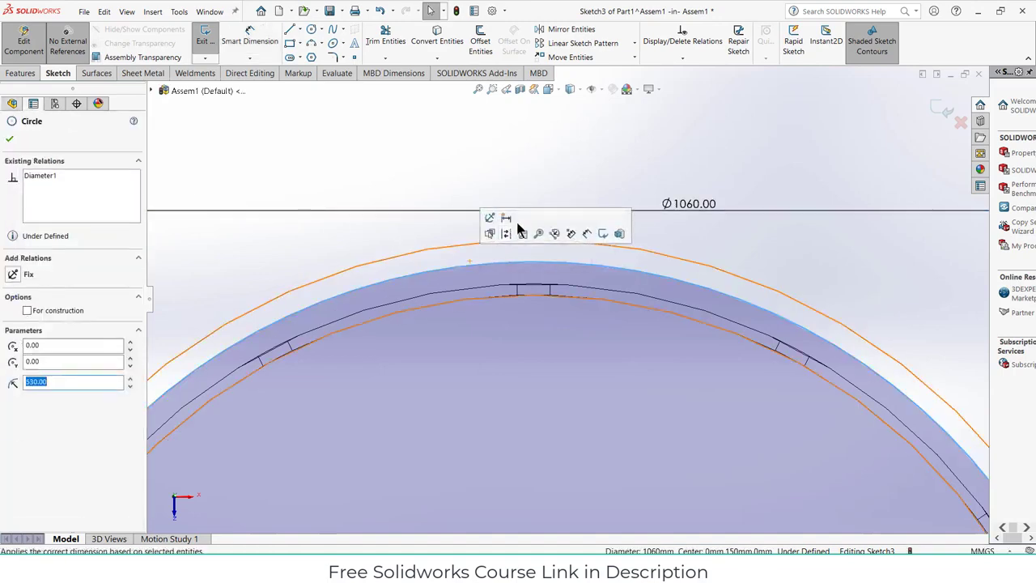
{"action": "left_click", "coordinate": [507, 234]}
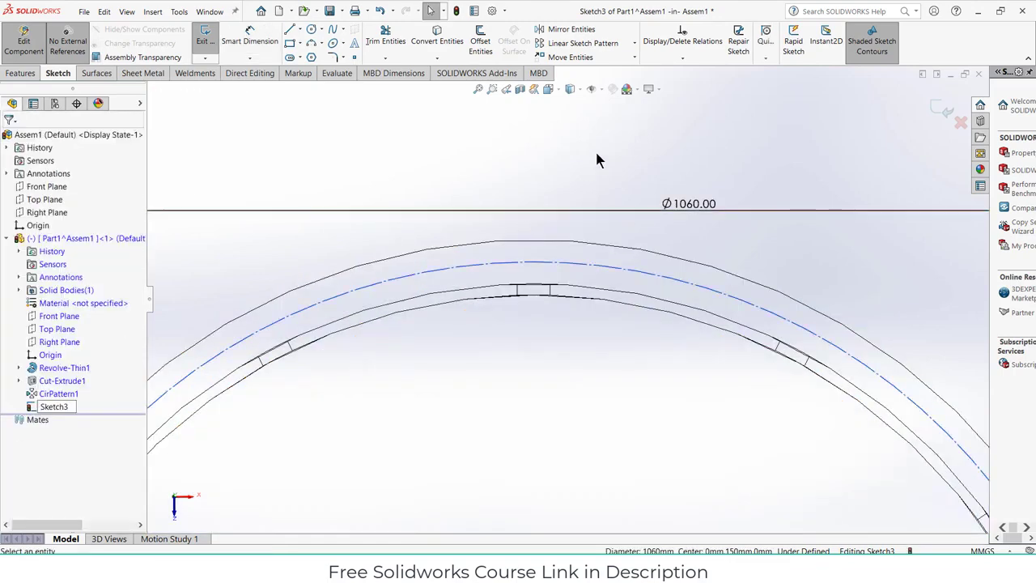
Draw a bolt-hole circle centred on the topmost point of the 1060 mm construction circle and set its diameter to 20 mm
{"action": "left_click", "coordinate": [312, 30]}
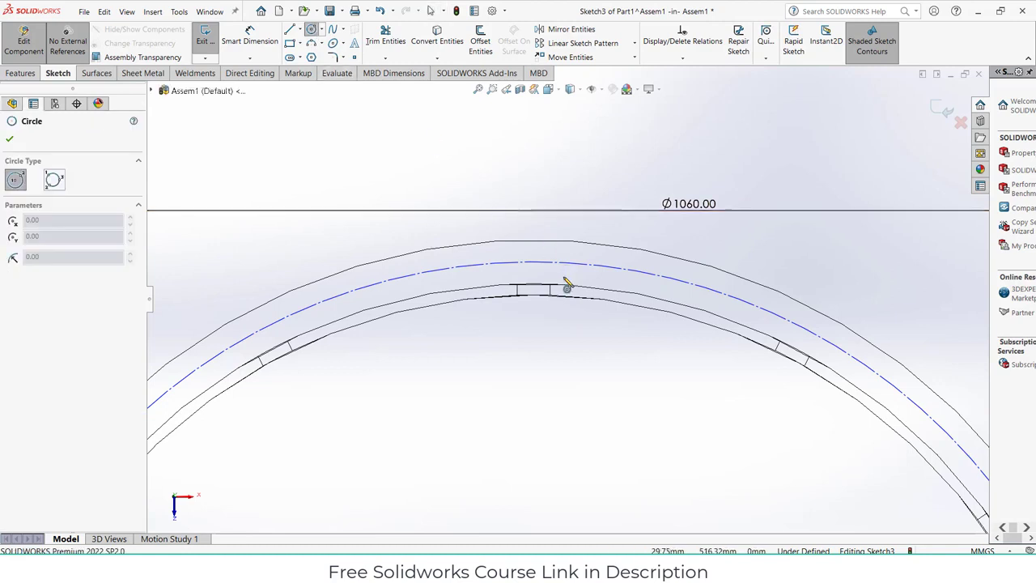
{"action": "left_click", "coordinate": [534, 263]}
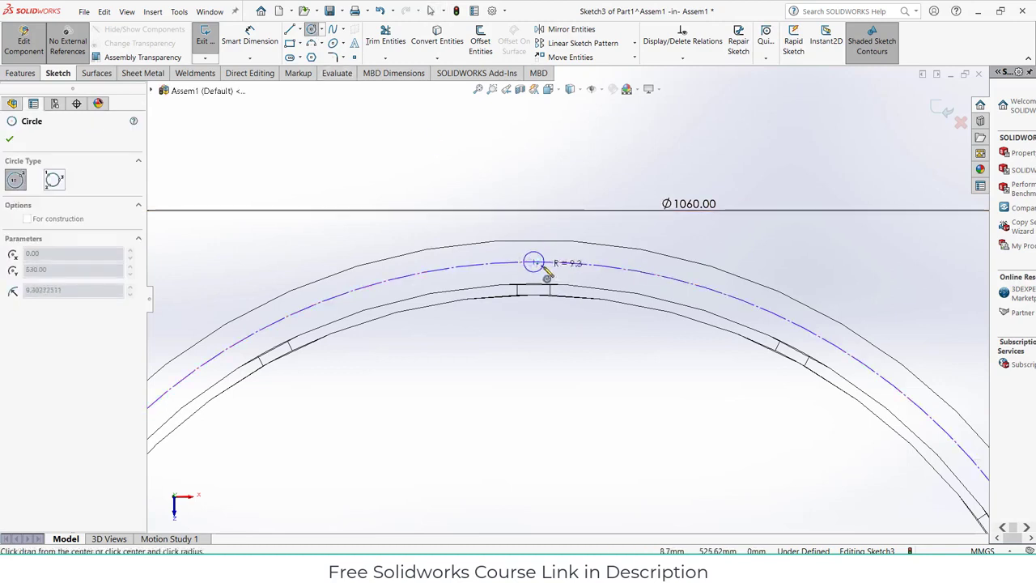
{"action": "left_click", "coordinate": [544, 265]}
{"action": "left_click", "coordinate": [250, 47]}
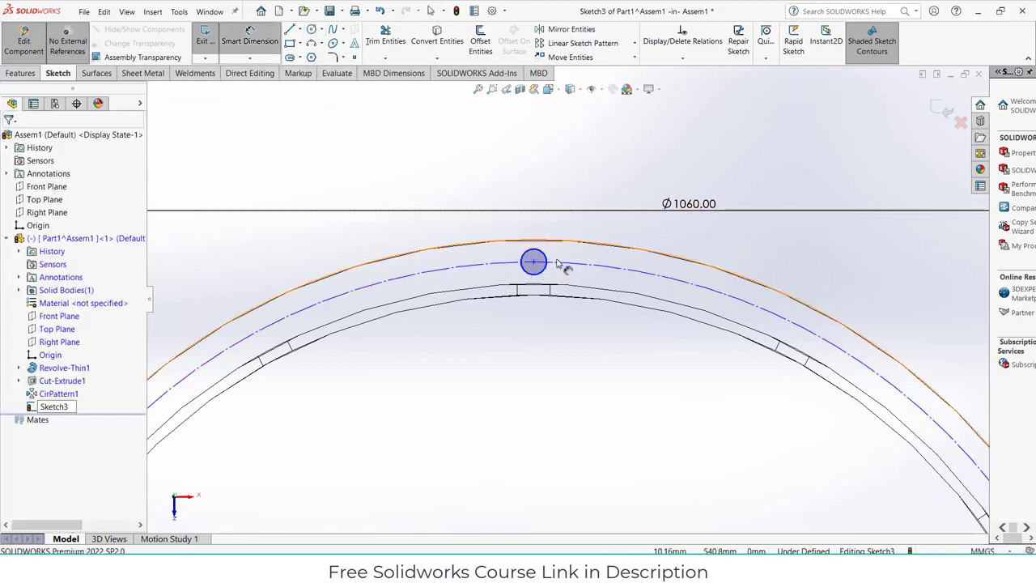
{"action": "left_click", "coordinate": [547, 259]}
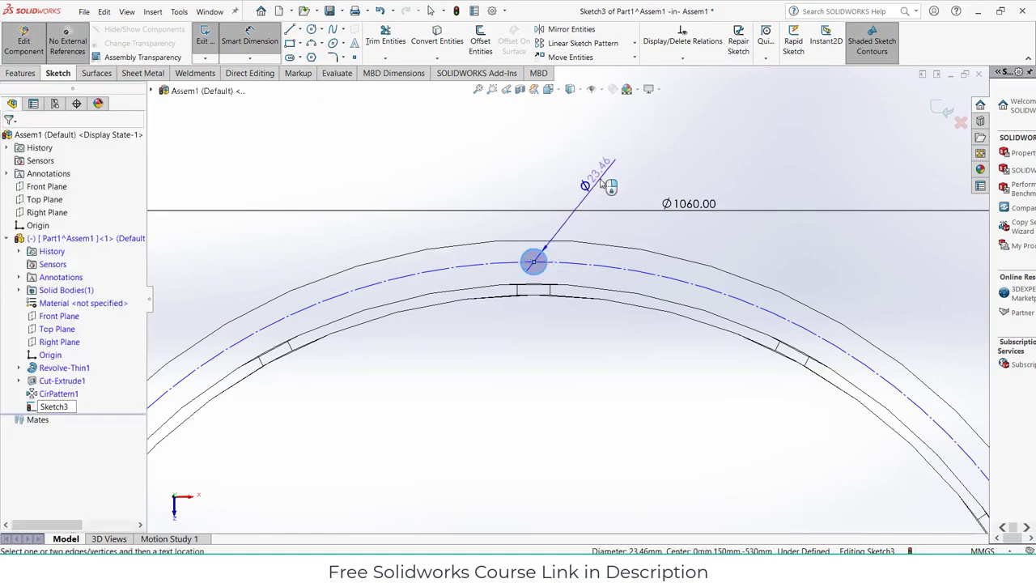
{"action": "left_click", "coordinate": [599, 178]}
{"action": "key", "text": "Return"}
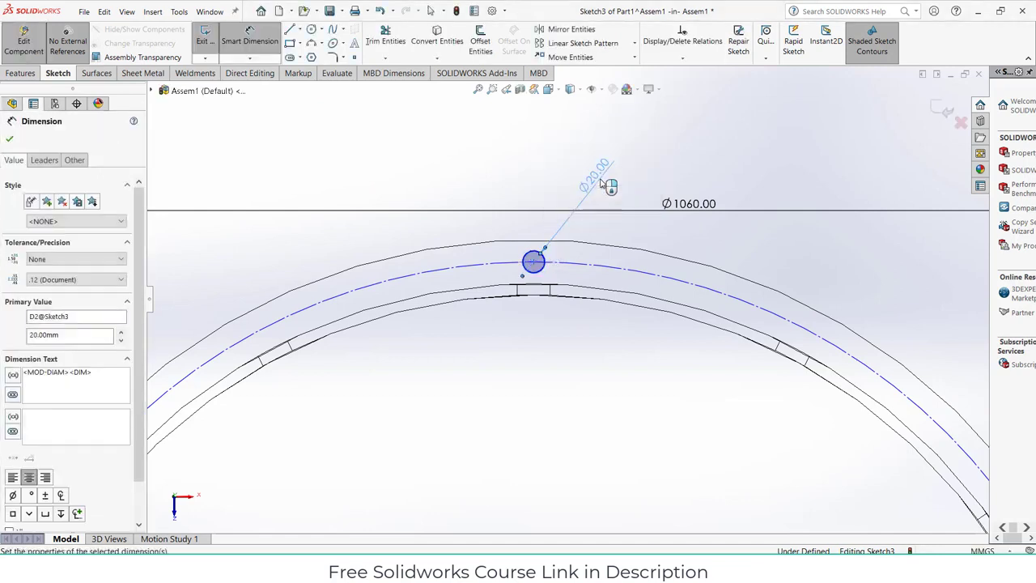
Create a circular sketch pattern of the 20 mm circle around the origin with 20 equally spaced instances over 360 degrees
{"action": "scroll", "coordinate": [601, 319], "scroll_direction": "up", "scroll_amount": 8}
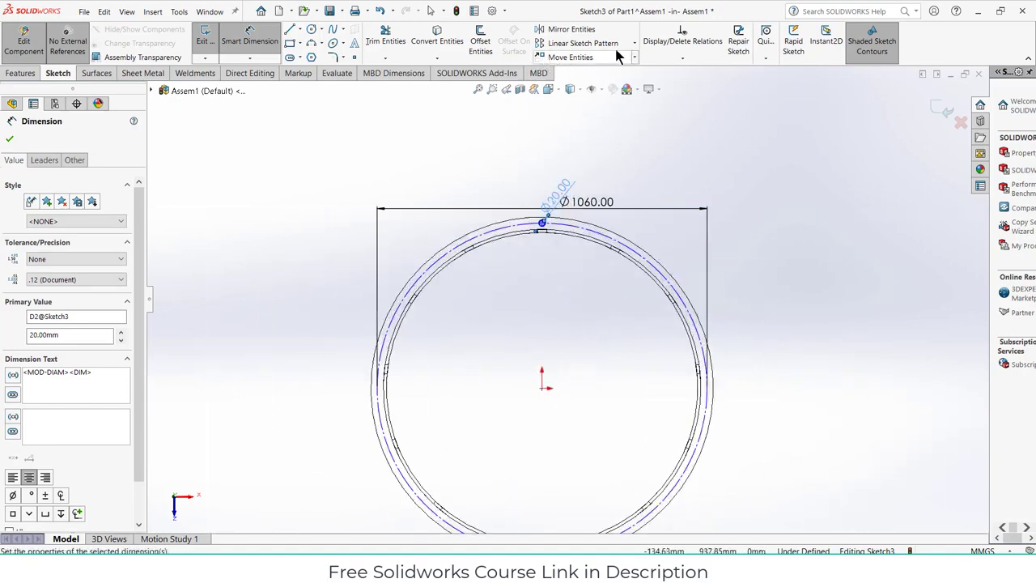
{"action": "left_click", "coordinate": [635, 43]}
{"action": "left_click", "coordinate": [635, 70]}
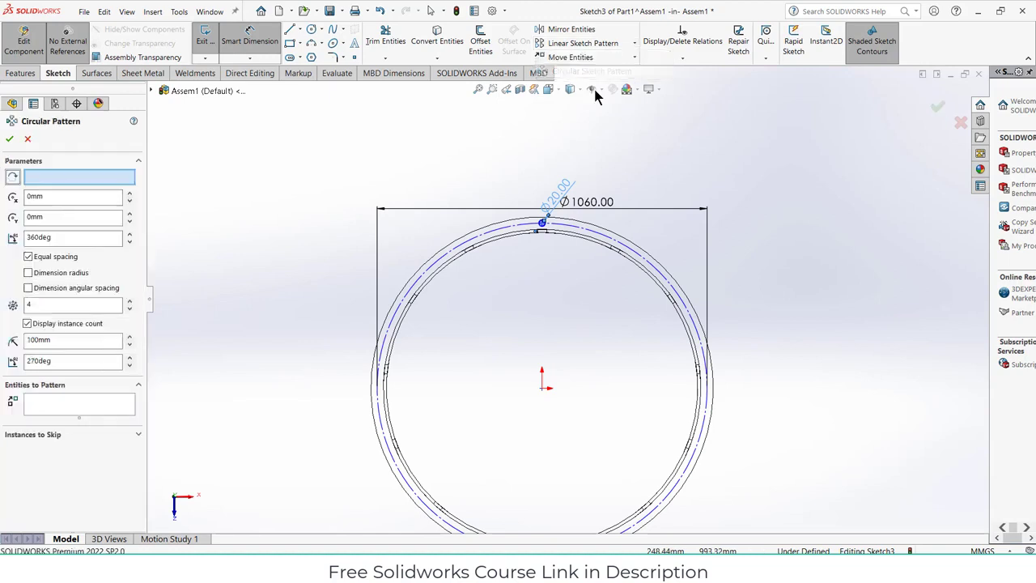
{"action": "left_click", "coordinate": [543, 390]}
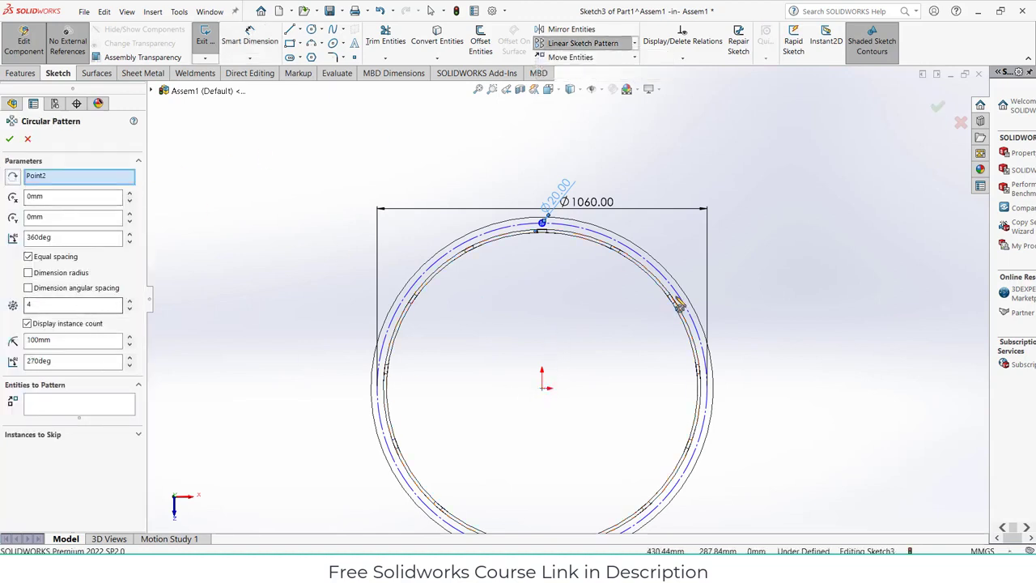
{"action": "left_click", "coordinate": [84, 403]}
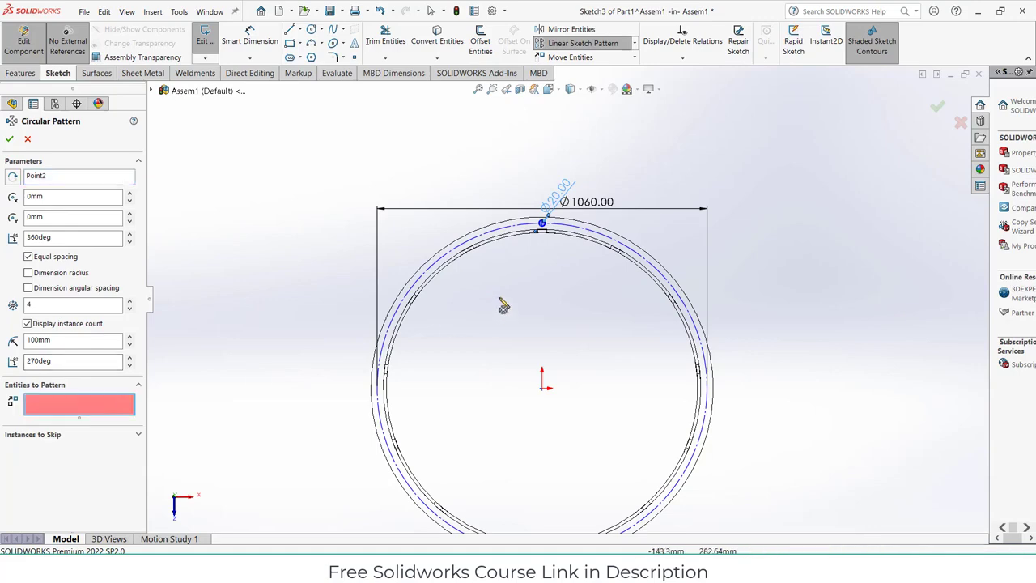
{"action": "scroll", "coordinate": [629, 224], "scroll_direction": "down", "scroll_amount": 5}
{"action": "left_click", "coordinate": [659, 197]}
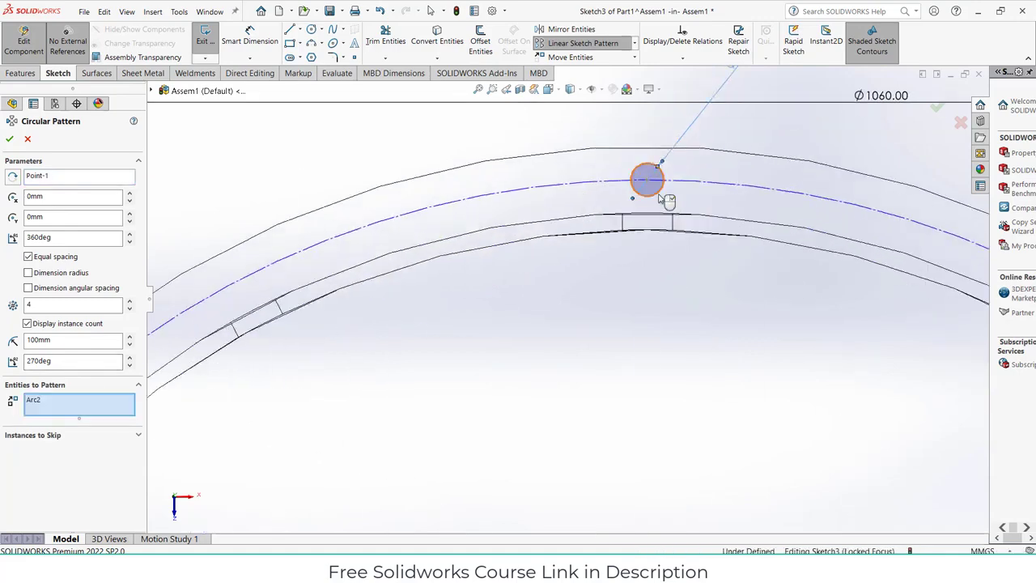
{"action": "scroll", "coordinate": [666, 199], "scroll_direction": "up", "scroll_amount": 5}
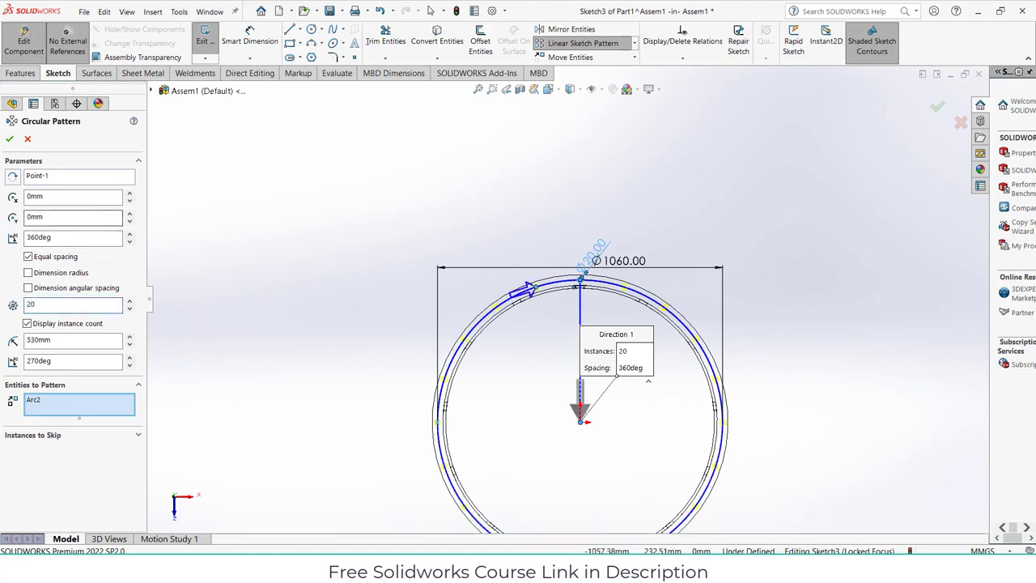
{"action": "left_click", "coordinate": [9, 139]}
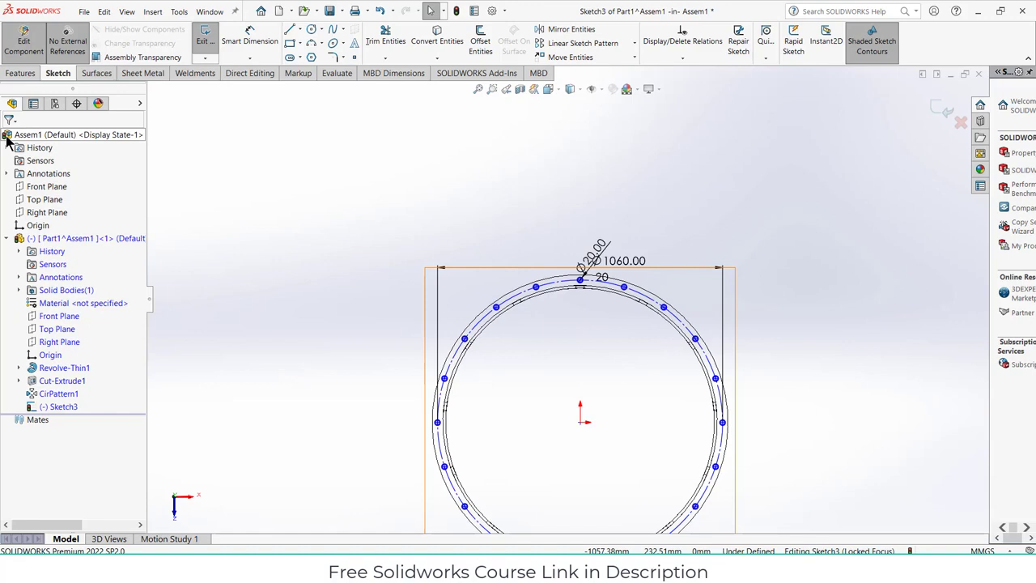
Extrude-cut the patterned bolt-hole circles Through All so they pierce the ring's flanges
{"action": "left_click", "coordinate": [20, 74]}
{"action": "left_click", "coordinate": [374, 44]}
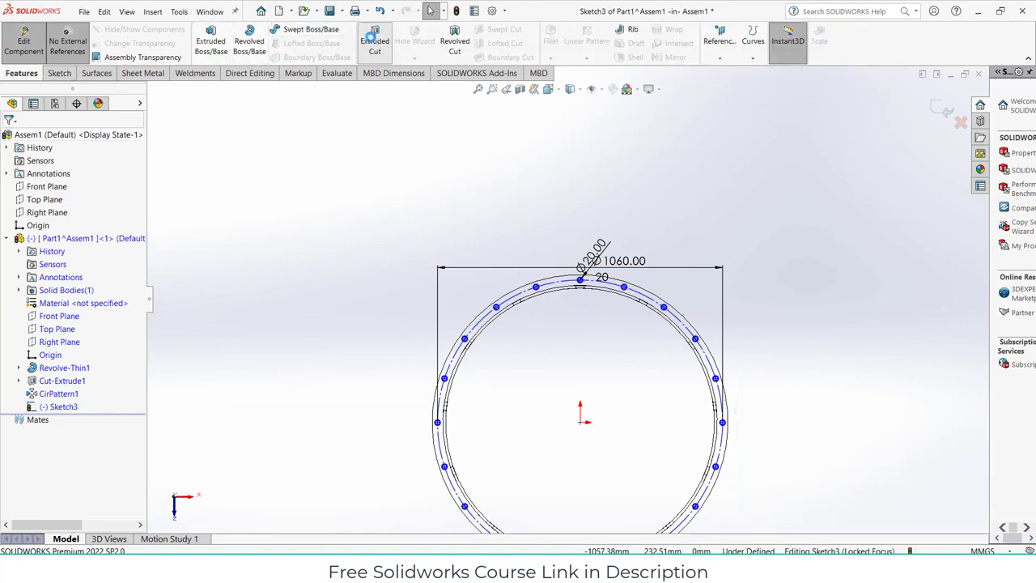
{"action": "left_click", "coordinate": [73, 213]}
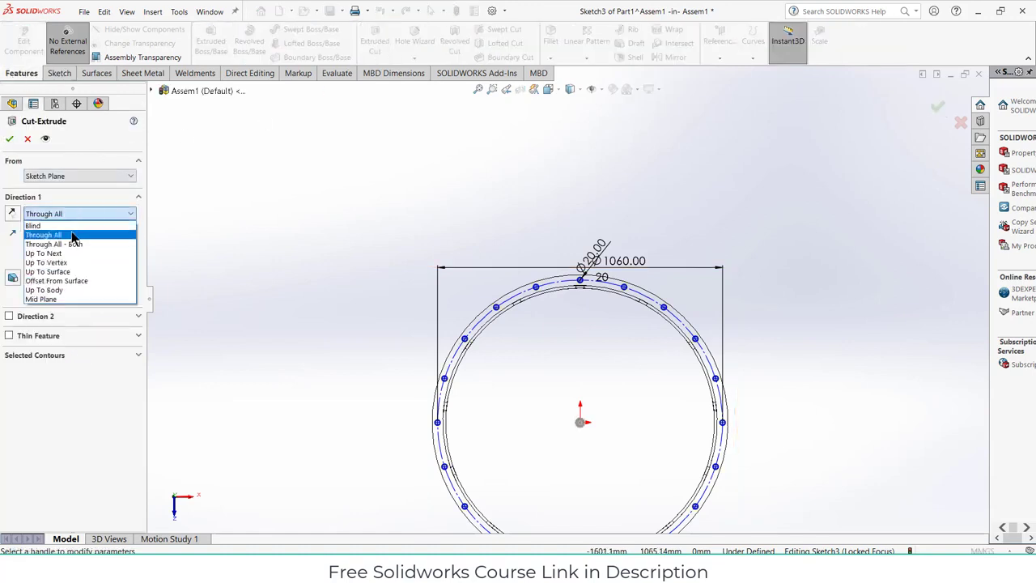
{"action": "left_click", "coordinate": [31, 174]}
{"action": "left_click", "coordinate": [8, 141]}
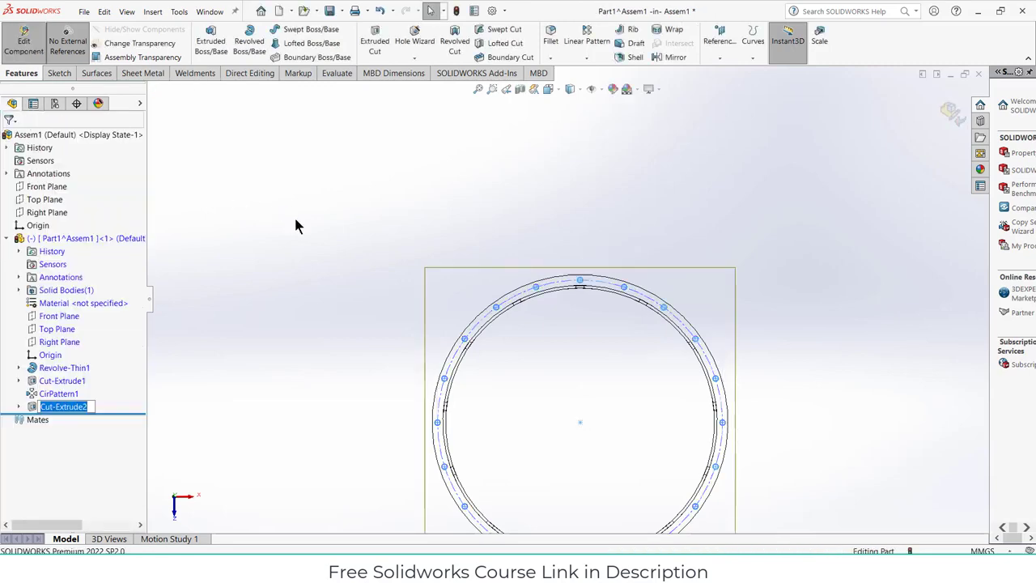
Switch the display style back to shaded with edges and inspect the bolt holes in both flanges
{"action": "left_click", "coordinate": [295, 217]}
{"action": "middle_click_drag", "start_coordinate": [294, 216], "coordinate": [467, 138]}
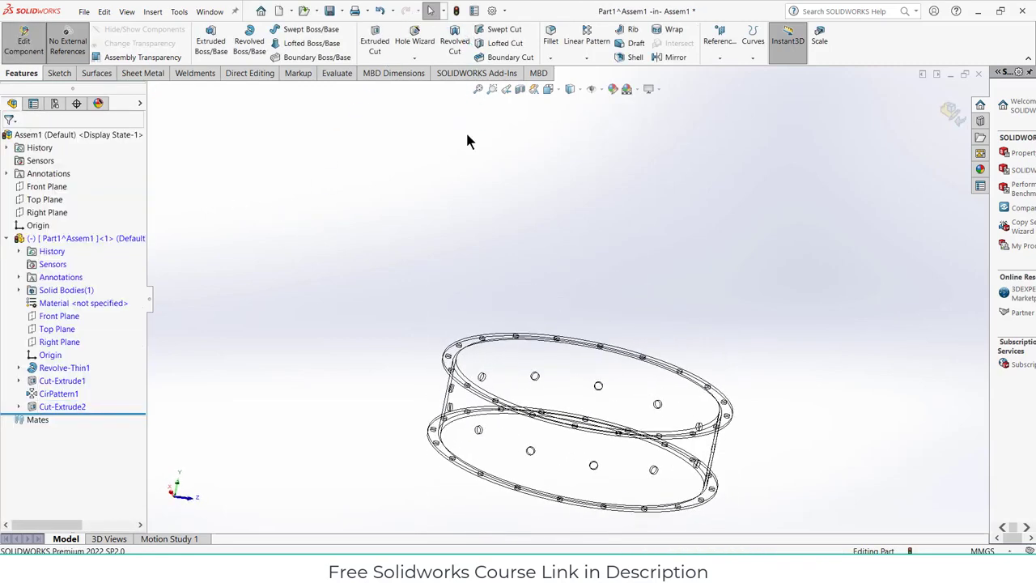
{"action": "left_click", "coordinate": [581, 91]}
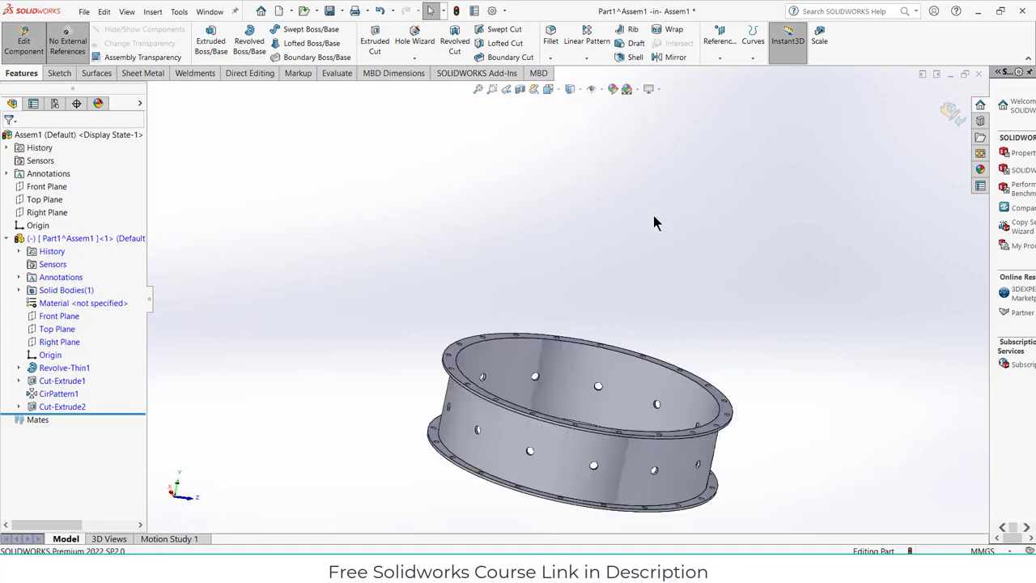
{"action": "mouse_move", "coordinate": [654, 215]}
{"action": "middle_mouse_down"}
{"action": "mouse_move", "coordinate": [548, 294]}
{"action": "mouse_move", "coordinate": [578, 352]}
{"action": "mouse_move", "coordinate": [529, 235]}
{"action": "mouse_move", "coordinate": [488, 219]}
{"action": "mouse_move", "coordinate": [588, 280]}
{"action": "middle_mouse_up"}
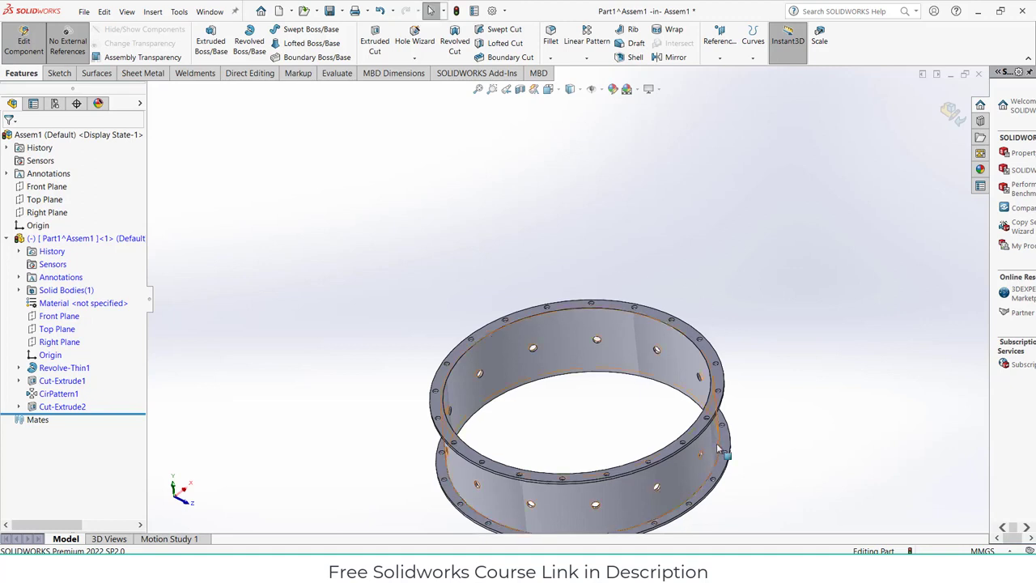
{"action": "middle_click_drag", "start_coordinate": [723, 454], "coordinate": [733, 354]}
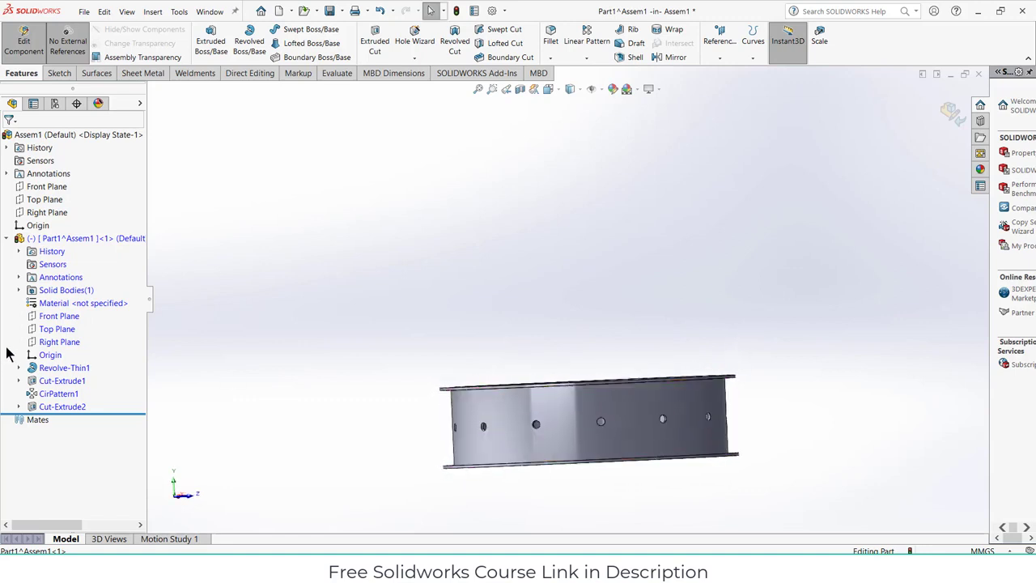
Roll the ring part's feature history back to just after the first wall-hole cut, before its circular pattern
{"action": "mouse_move", "coordinate": [51, 397]}
{"action": "left_click_drag", "start_coordinate": [106, 413], "coordinate": [105, 405]}
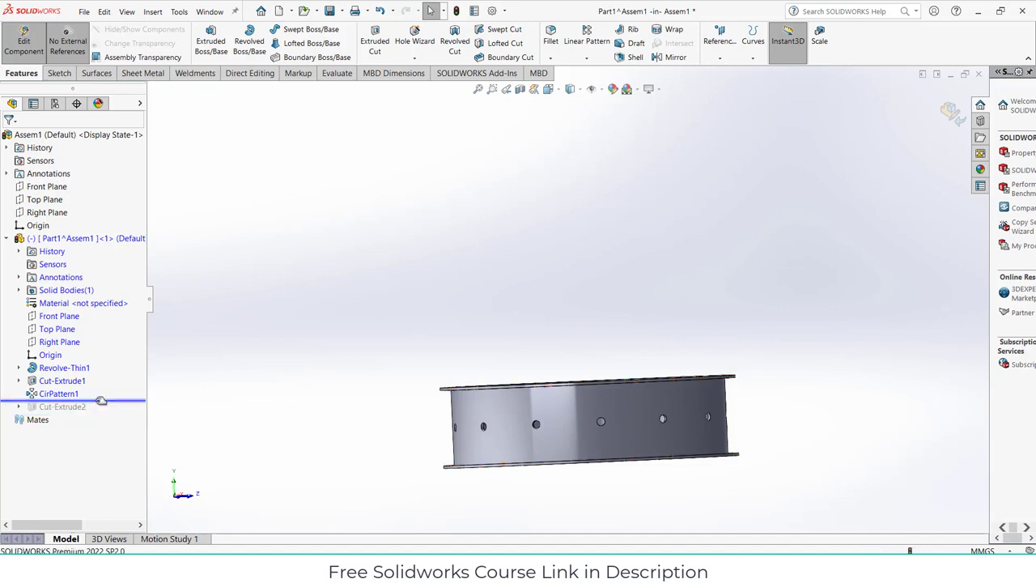
{"action": "left_click_drag", "start_coordinate": [120, 402], "coordinate": [116, 387]}
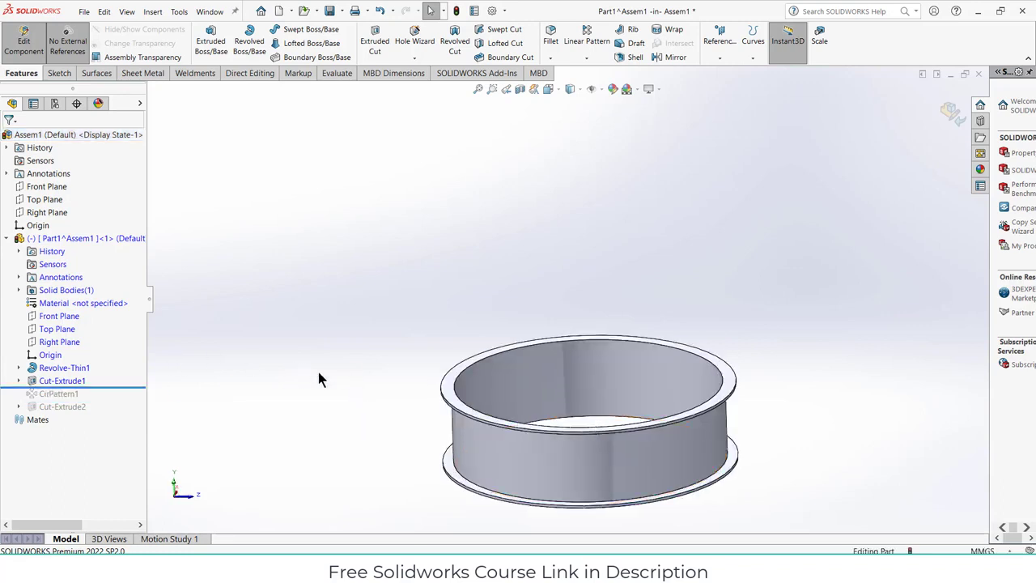
{"action": "middle_click_drag", "start_coordinate": [318, 380], "coordinate": [490, 499]}
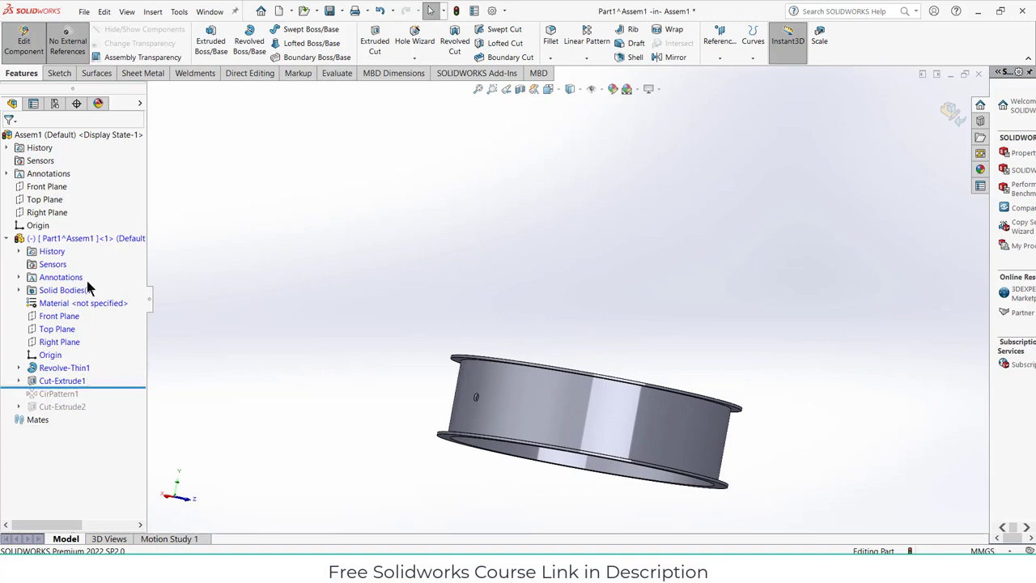
Start a sketch on the ring part's Front Plane, viewed from the back where the single wall hole is
{"action": "left_click", "coordinate": [55, 319]}
{"action": "key", "text": "ctrl+8"}
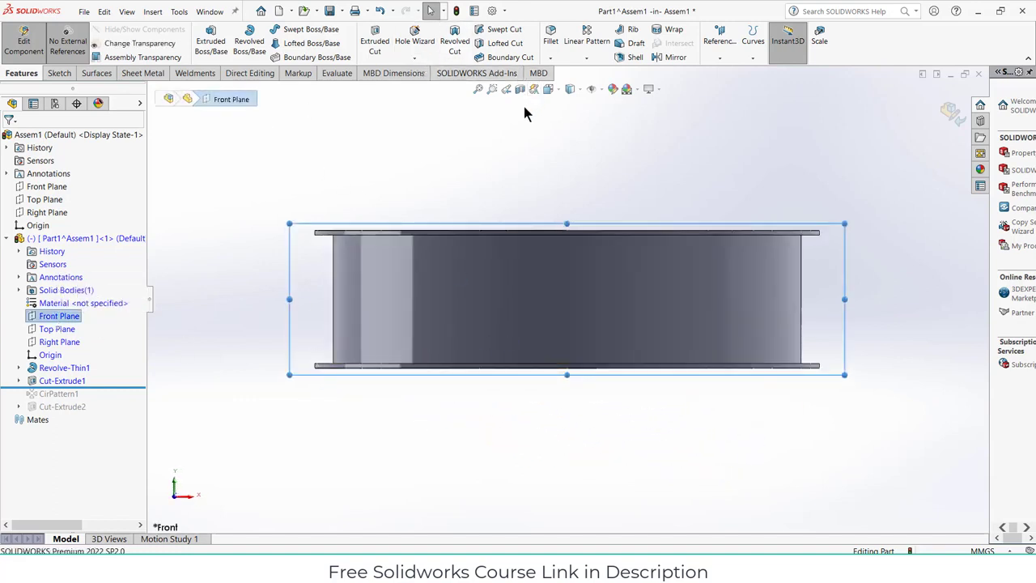
{"action": "key", "text": "ctrl+8"}
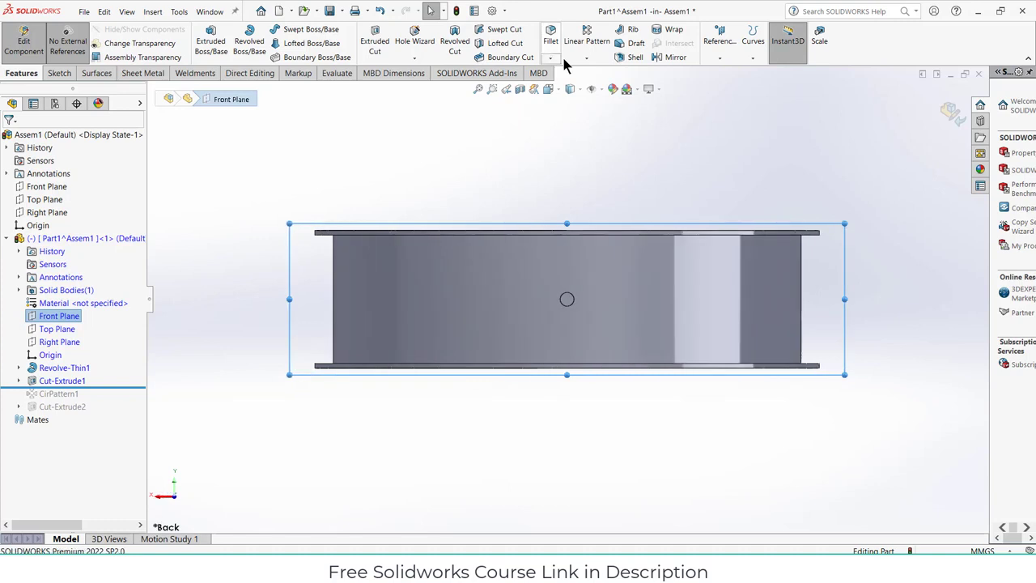
{"action": "scroll", "coordinate": [567, 315], "scroll_direction": "down", "scroll_amount": 4}
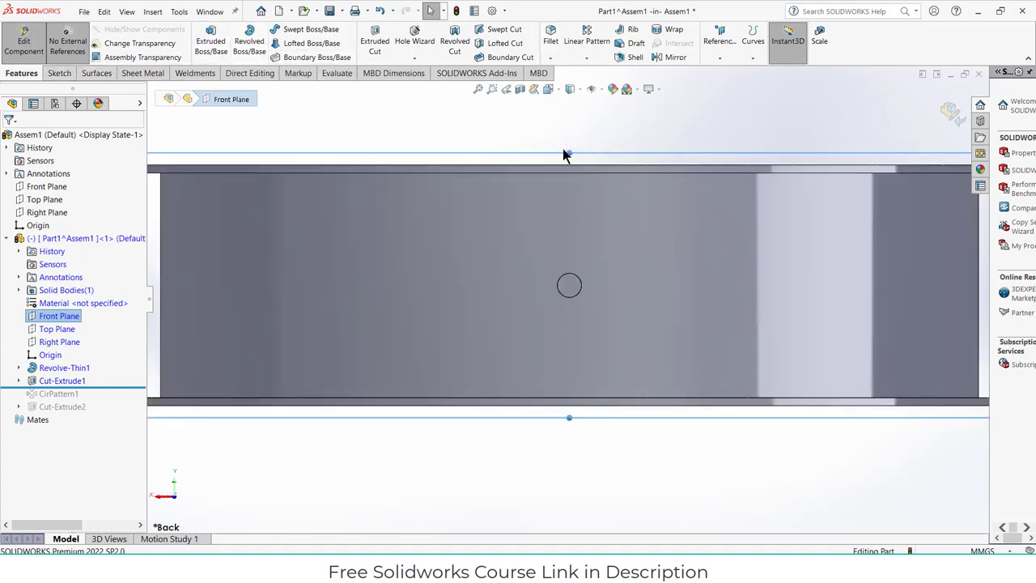
{"action": "right_click", "coordinate": [71, 317]}
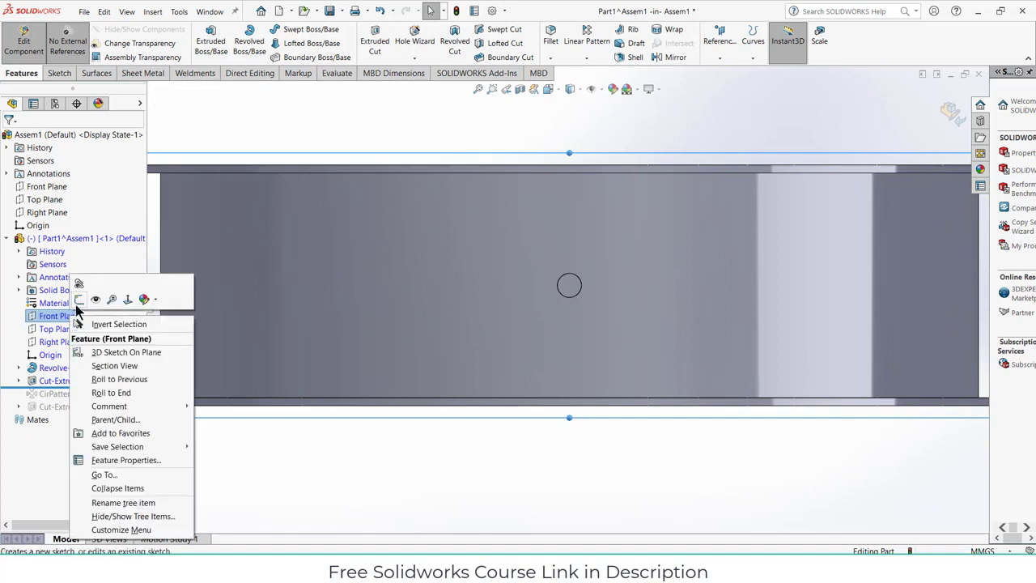
{"action": "left_click", "coordinate": [121, 299]}
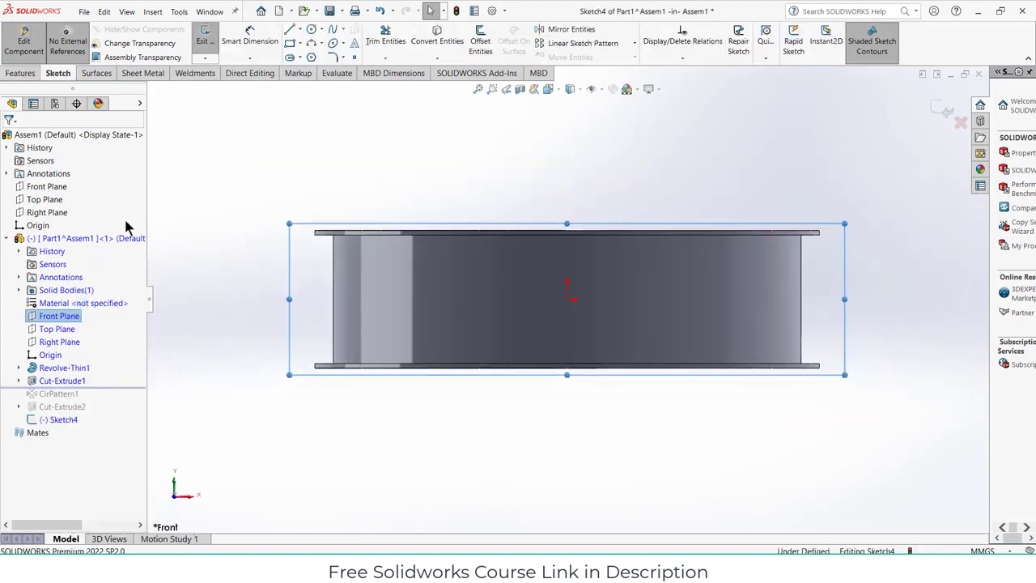
{"action": "key", "text": "ctrl+8"}
{"action": "scroll", "coordinate": [560, 301], "scroll_direction": "down", "scroll_amount": 6}
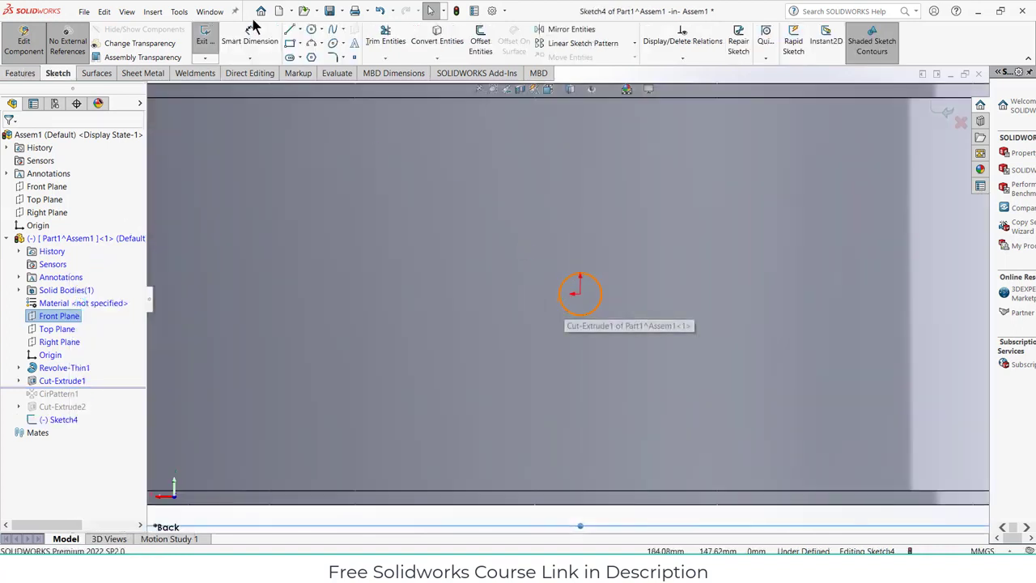
Draw a center rectangle about 75 mm wide and 115 mm high around the wall hole, centred on the origin
{"action": "left_click", "coordinate": [299, 43]}
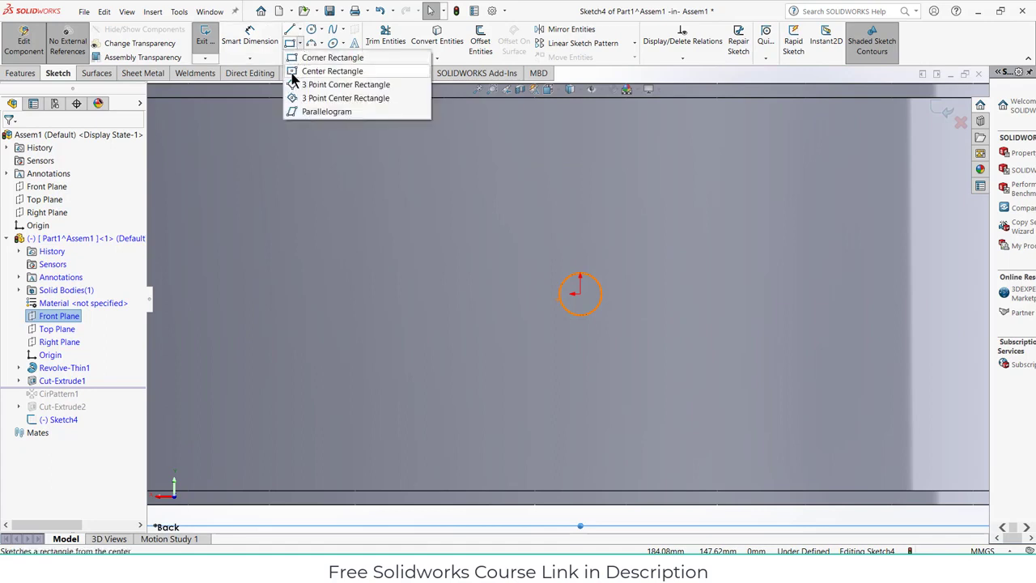
{"action": "left_click", "coordinate": [318, 70]}
{"action": "left_click", "coordinate": [580, 293]}
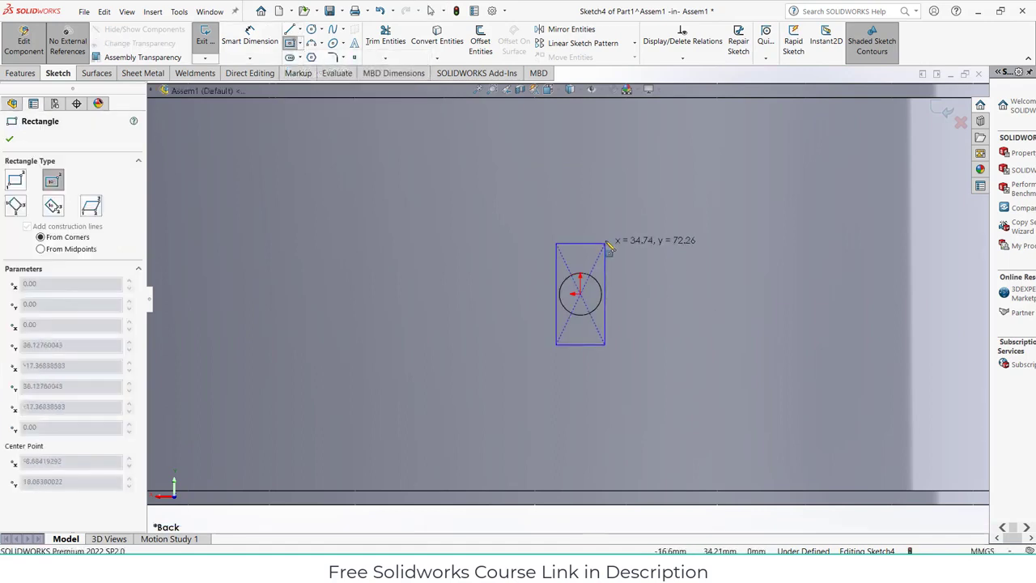
{"action": "left_click", "coordinate": [633, 214]}
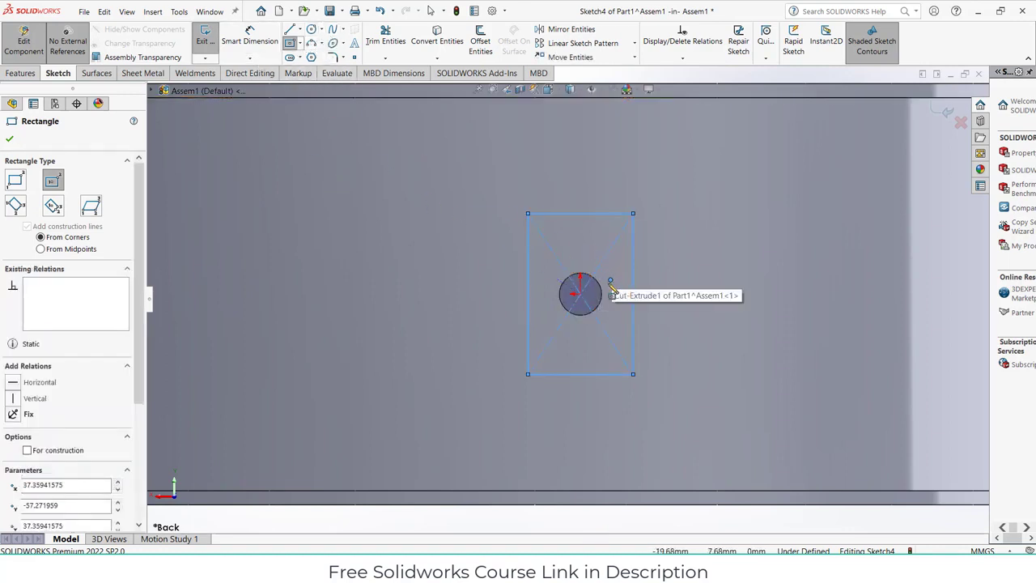
{"action": "key", "text": "Escape"}
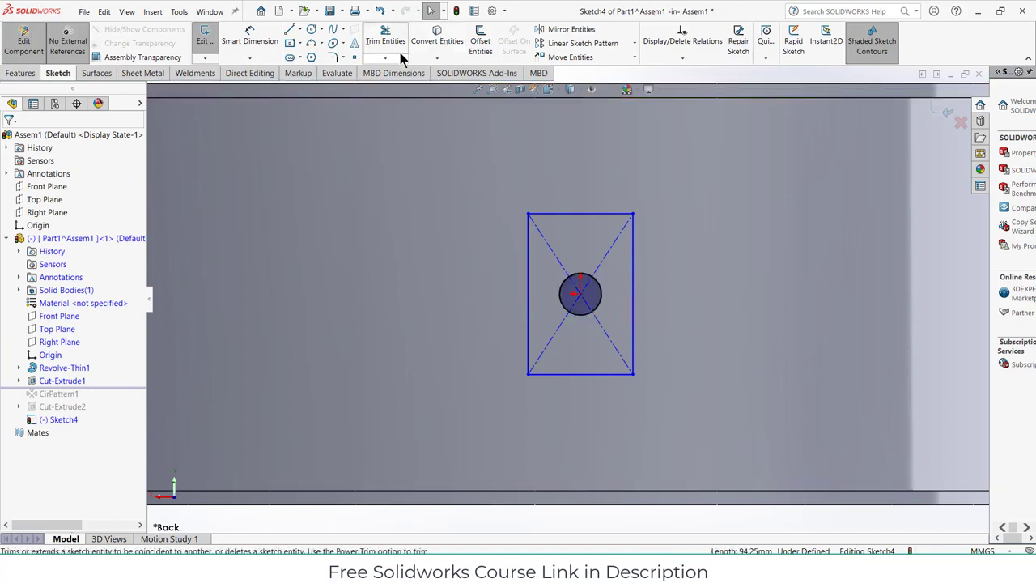
Dimension the rectangle around the wall hole to 70 mm wide and 120 mm high
{"action": "left_click", "coordinate": [250, 39]}
{"action": "left_click", "coordinate": [605, 215]}
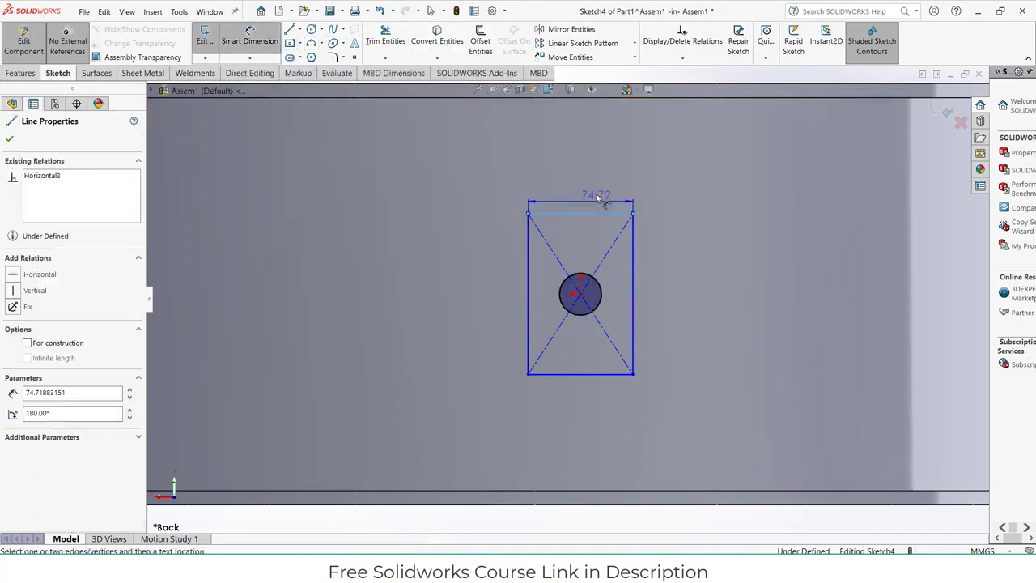
{"action": "left_click", "coordinate": [596, 197]}
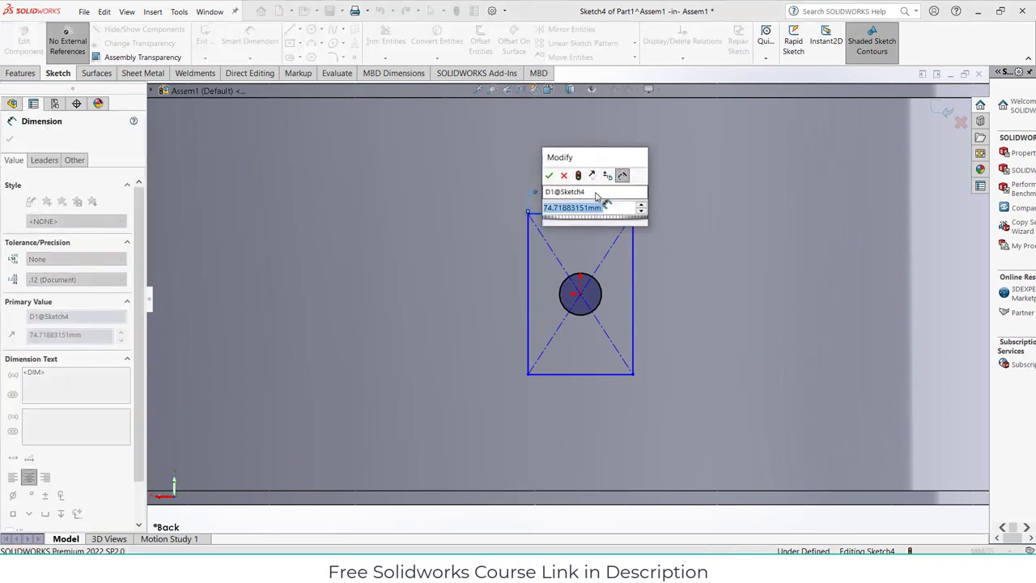
{"action": "type", "text": "70"}
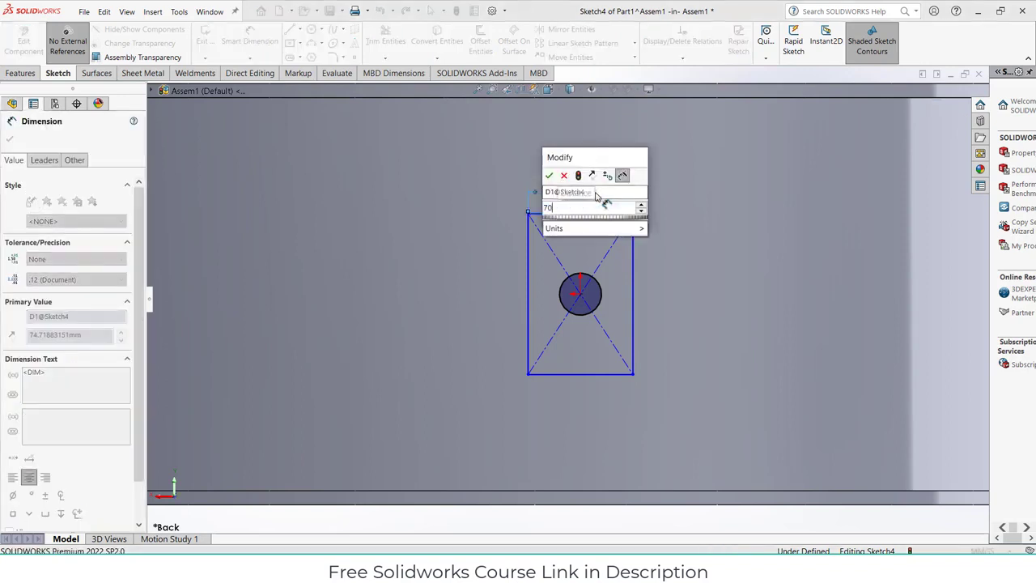
{"action": "key", "text": "Return"}
{"action": "left_click", "coordinate": [626, 273]}
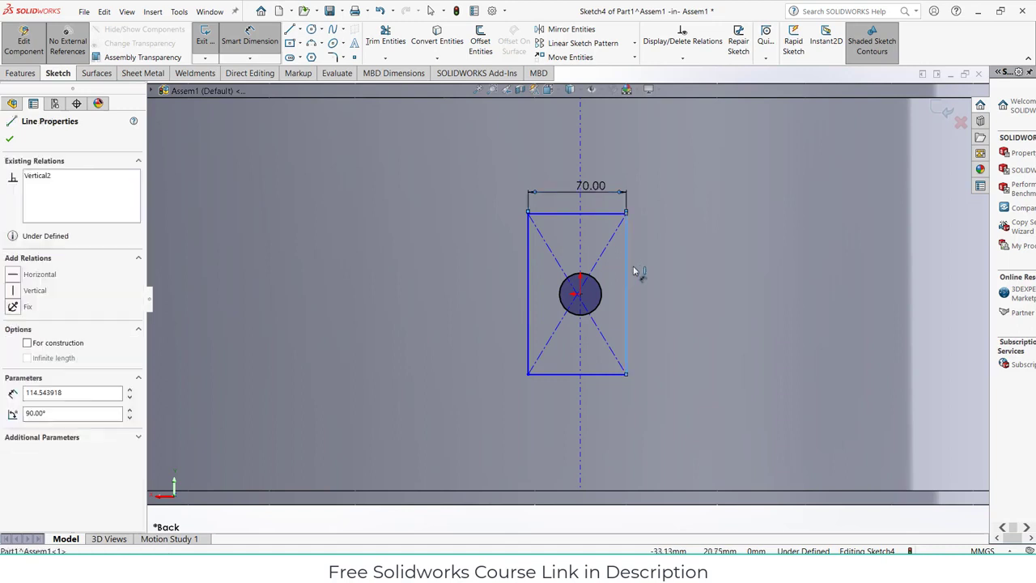
{"action": "left_click", "coordinate": [687, 275]}
{"action": "type", "text": "70"}
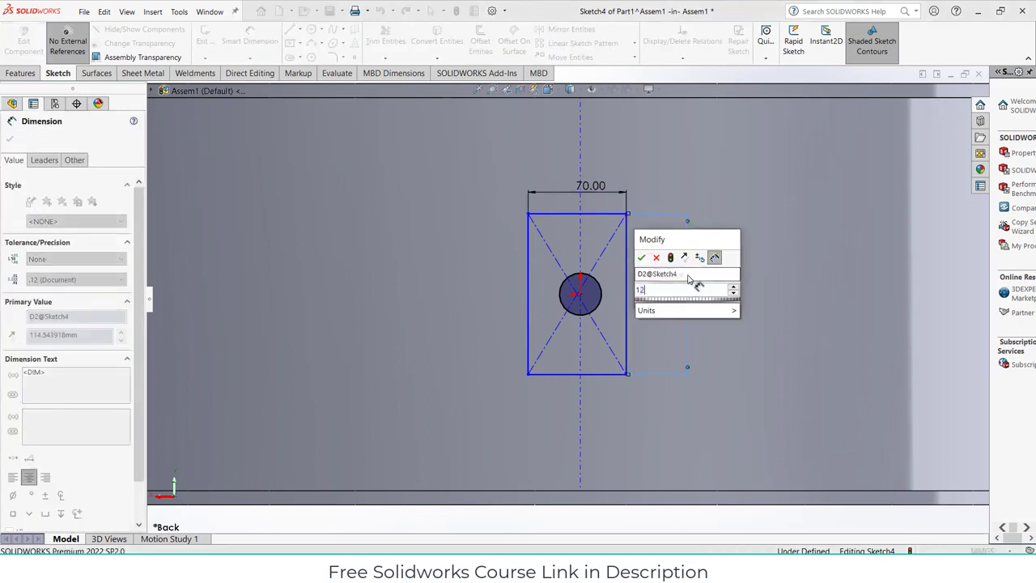
{"action": "key", "text": "Return"}
Dimension the horizontal distance from the rectangle's side edge to the origin as 35 mm
{"action": "scroll", "coordinate": [575, 292], "scroll_direction": "down", "scroll_amount": 5}
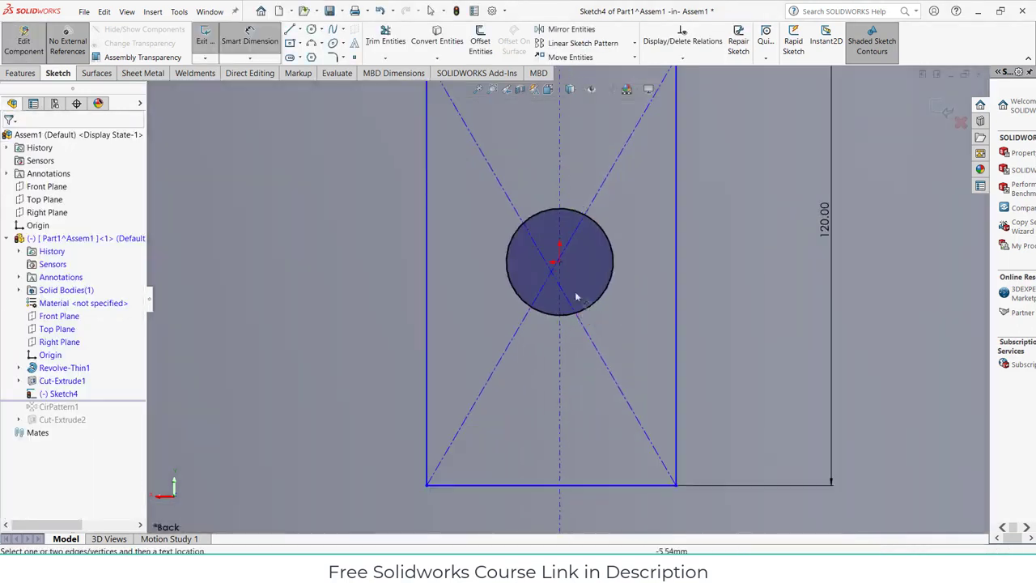
{"action": "left_click_drag", "start_coordinate": [426, 261], "coordinate": [563, 264]}
{"action": "left_click", "coordinate": [563, 265]}
{"action": "left_click", "coordinate": [508, 266]}
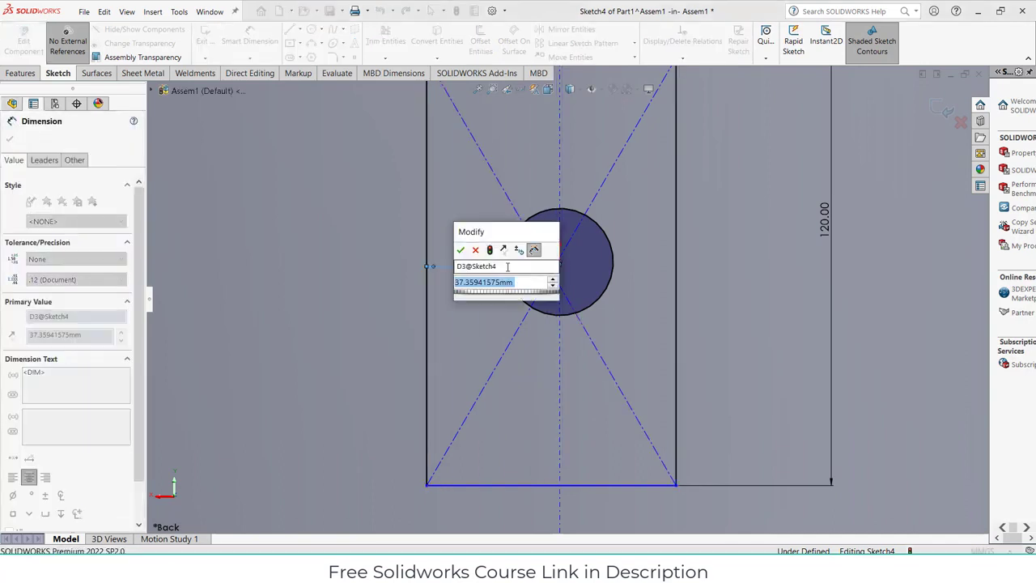
{"action": "type", "text": "35"}
{"action": "key", "text": "Return"}
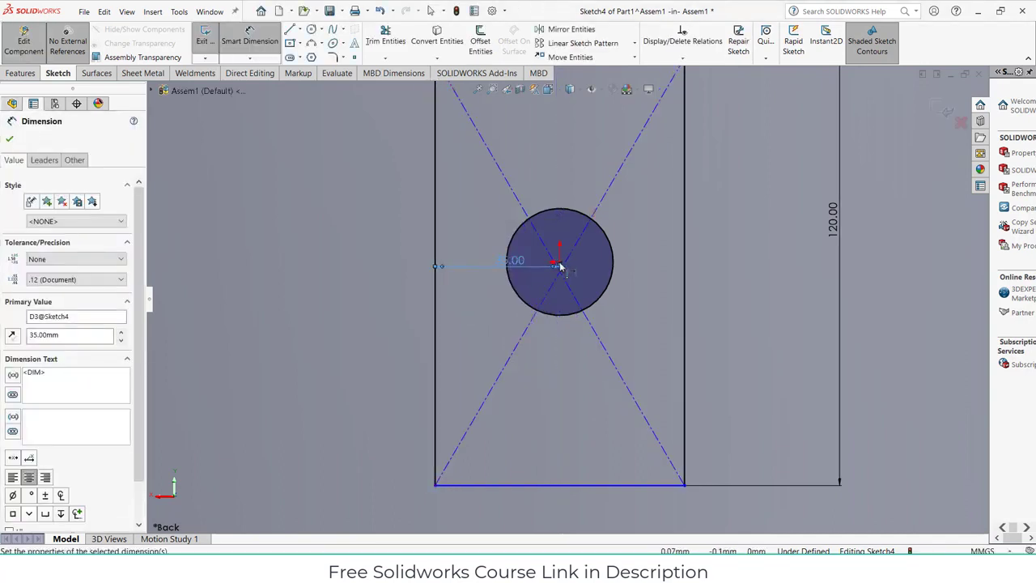
Dimension the vertical distance from the rectangle's lower edge to the origin as 60 mm
{"action": "left_click", "coordinate": [593, 453]}
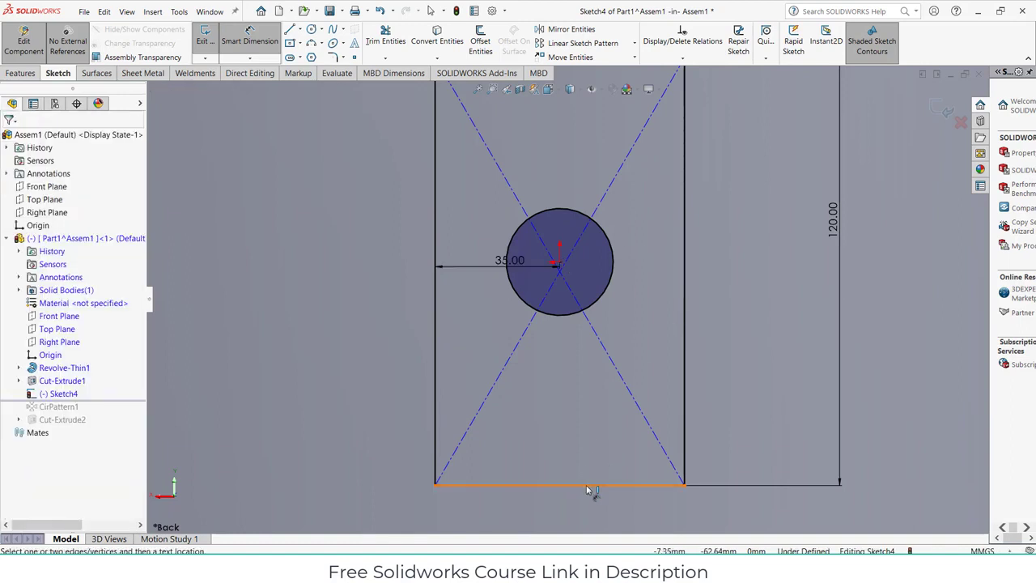
{"action": "left_click_drag", "start_coordinate": [587, 484], "coordinate": [558, 265]}
{"action": "left_click", "coordinate": [560, 263]}
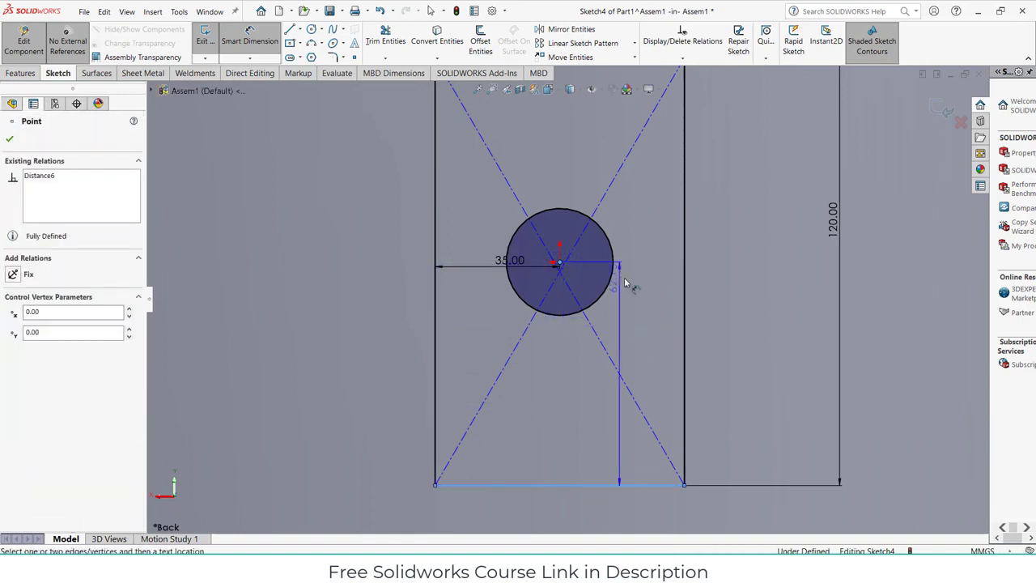
{"action": "left_click", "coordinate": [637, 291]}
{"action": "type", "text": "60"}
{"action": "key", "text": "Return"}
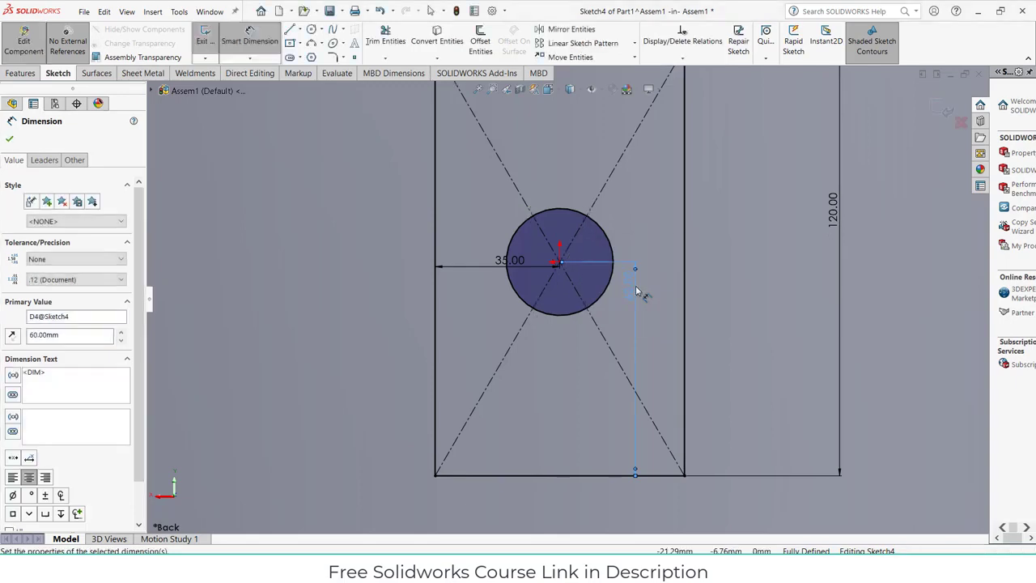
Begin a boss extrude of the rectangle, starting from a reversed 530 mm offset towards the wall with the single hole
{"action": "key", "text": "f"}
{"action": "scroll", "coordinate": [630, 283], "scroll_direction": "up", "scroll_amount": 2}
{"action": "middle_click_drag", "start_coordinate": [630, 283], "coordinate": [604, 340]}
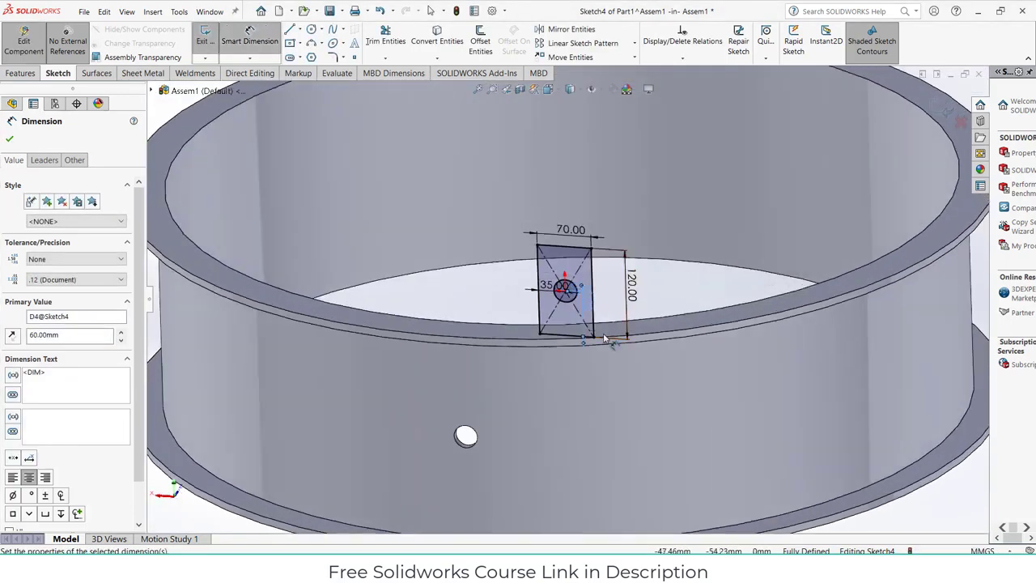
{"action": "scroll", "coordinate": [581, 292], "scroll_direction": "up", "scroll_amount": 1}
{"action": "scroll", "coordinate": [587, 291], "scroll_direction": "down", "scroll_amount": 1}
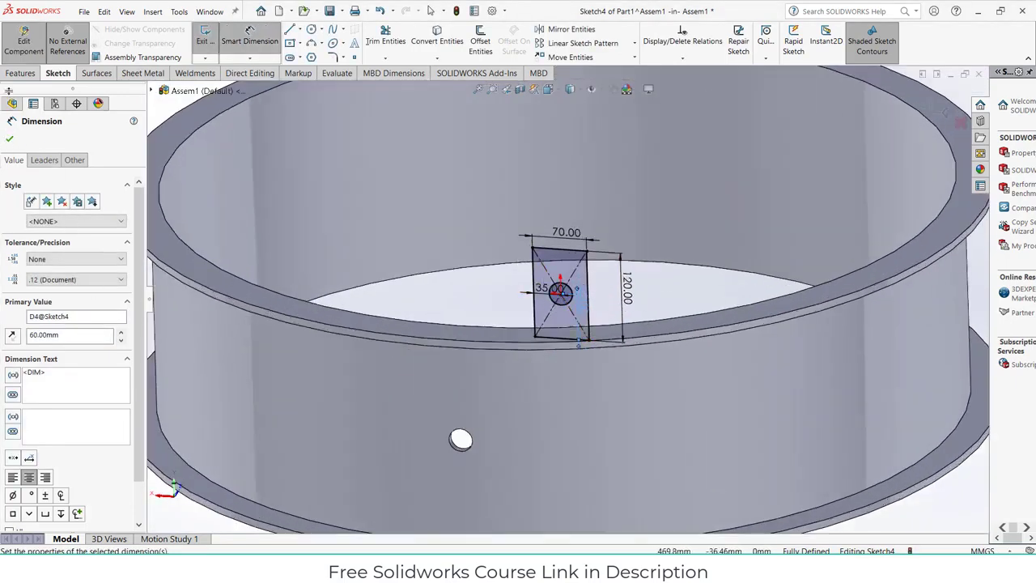
{"action": "left_click", "coordinate": [21, 73]}
{"action": "left_click", "coordinate": [212, 43]}
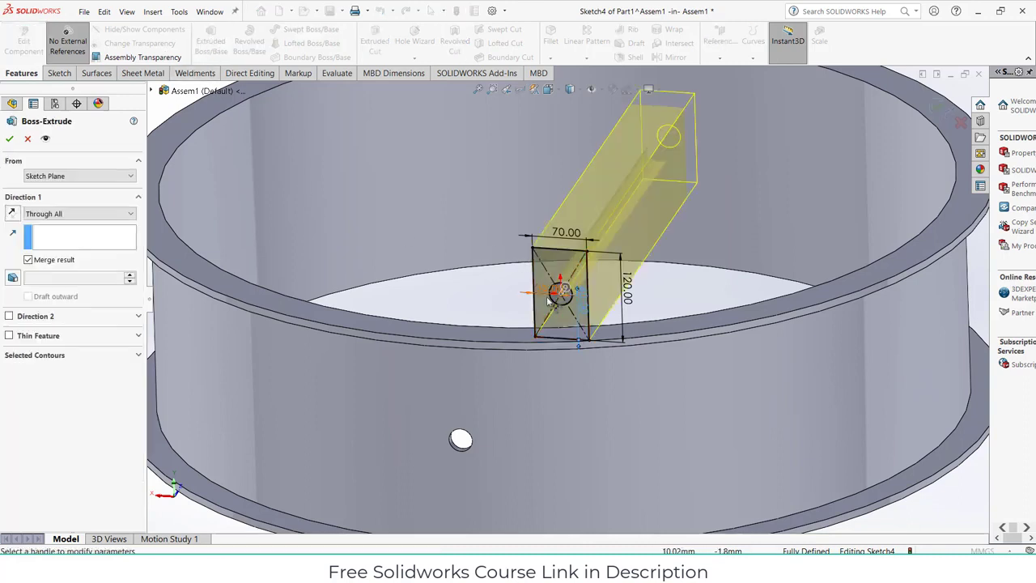
{"action": "left_click", "coordinate": [73, 176]}
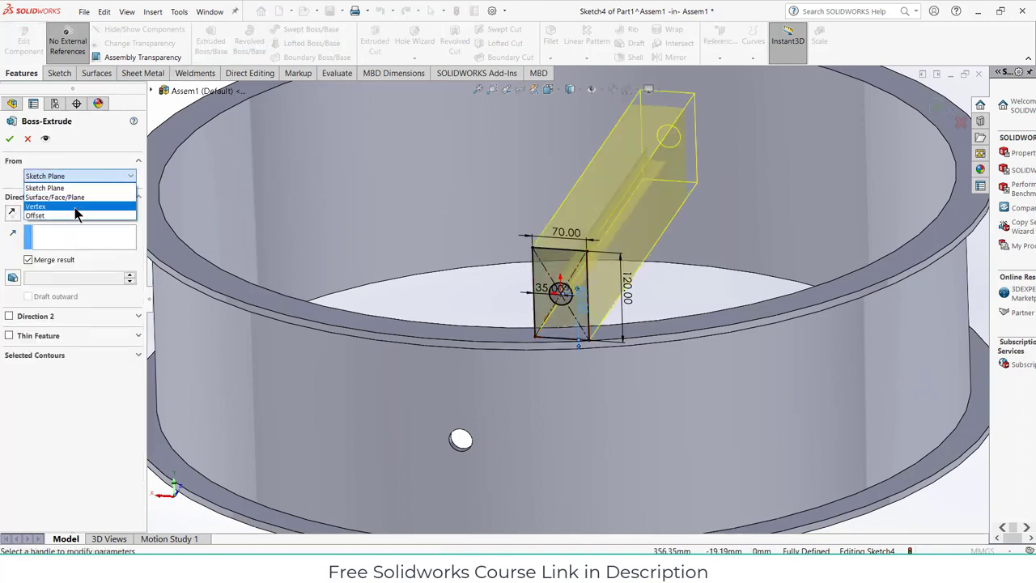
{"action": "left_click", "coordinate": [77, 215]}
{"action": "left_click", "coordinate": [95, 201]}
{"action": "type", "text": "60.00mm"}
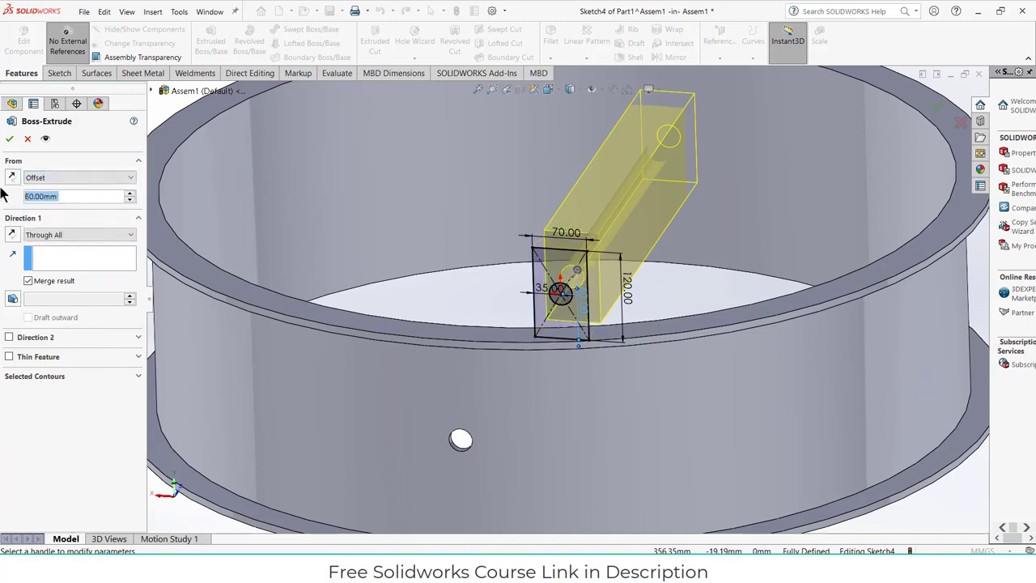
{"action": "left_click", "coordinate": [11, 178]}
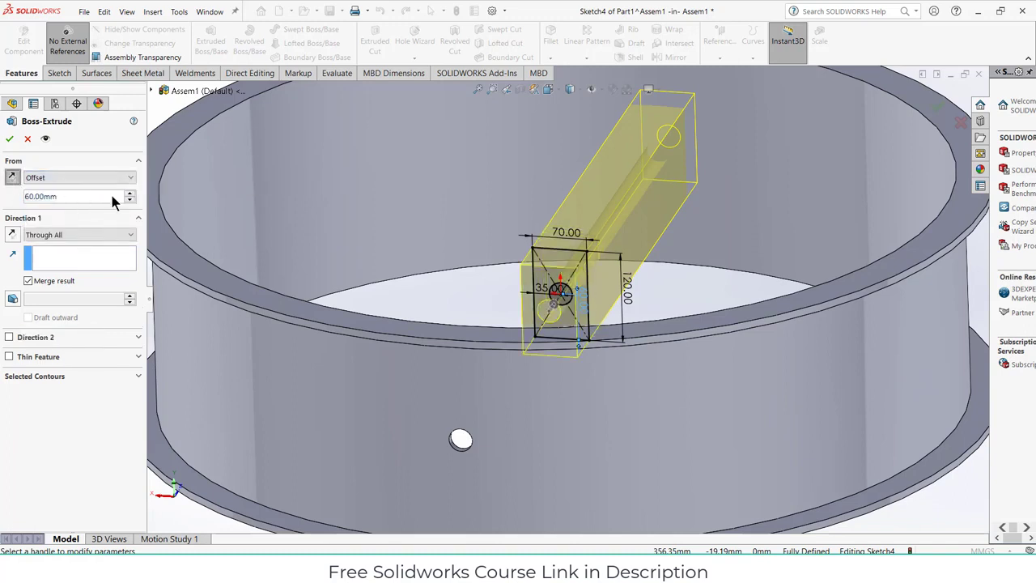
{"action": "scroll", "coordinate": [112, 196], "scroll_direction": "up", "scroll_amount": 15}
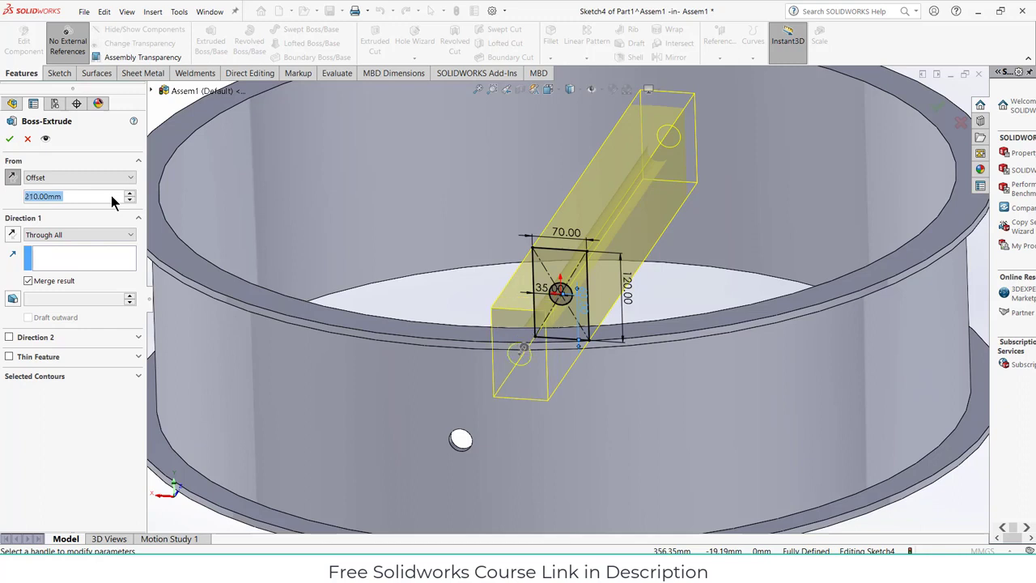
{"action": "scroll", "coordinate": [112, 196], "scroll_direction": "up", "scroll_amount": 20}
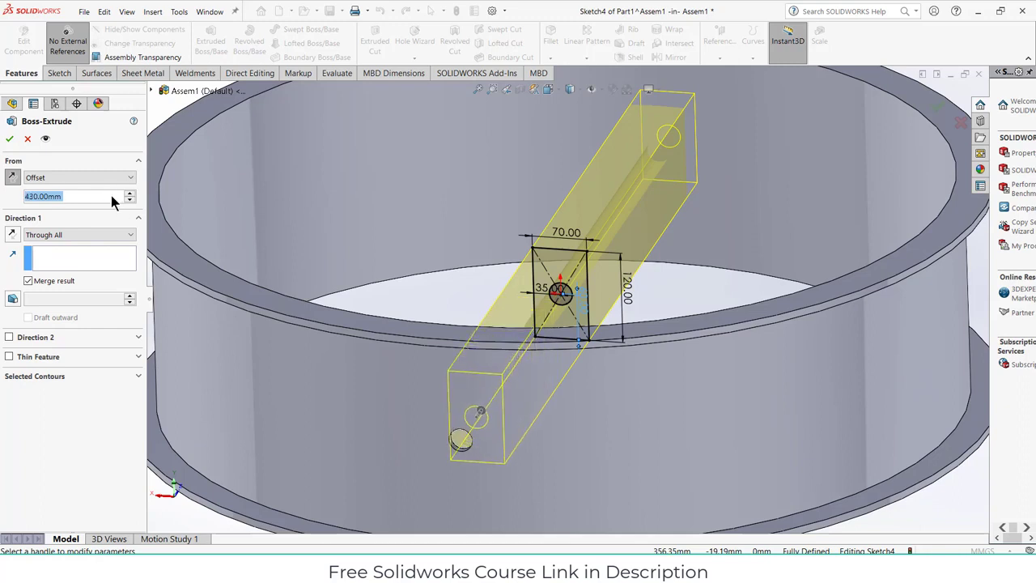
{"action": "scroll", "coordinate": [114, 203], "scroll_direction": "up", "scroll_amount": 10}
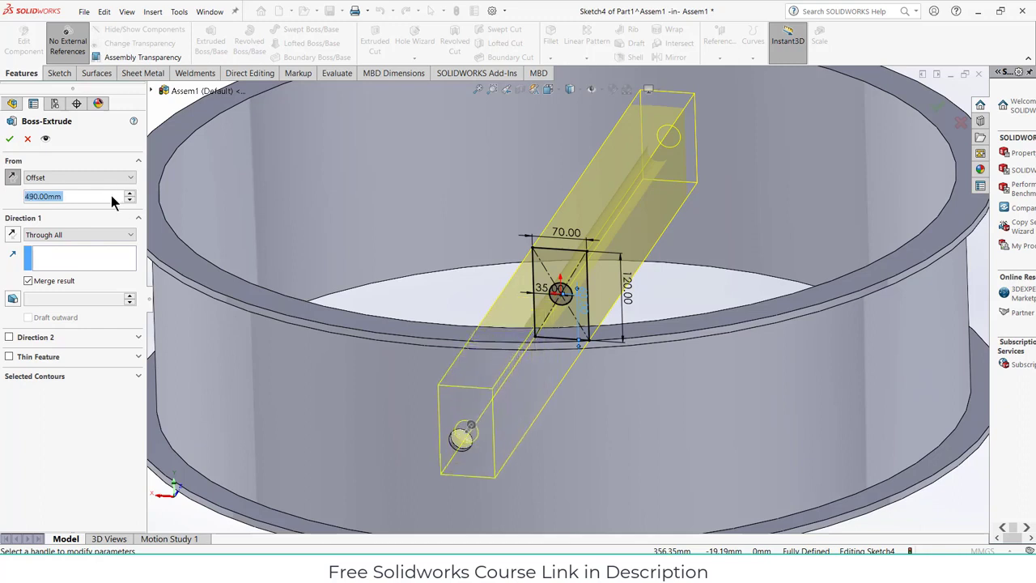
Make the extrusion end up to the ring's outer cylindrical wall face
{"action": "left_click", "coordinate": [92, 234]}
{"action": "left_click", "coordinate": [89, 283]}
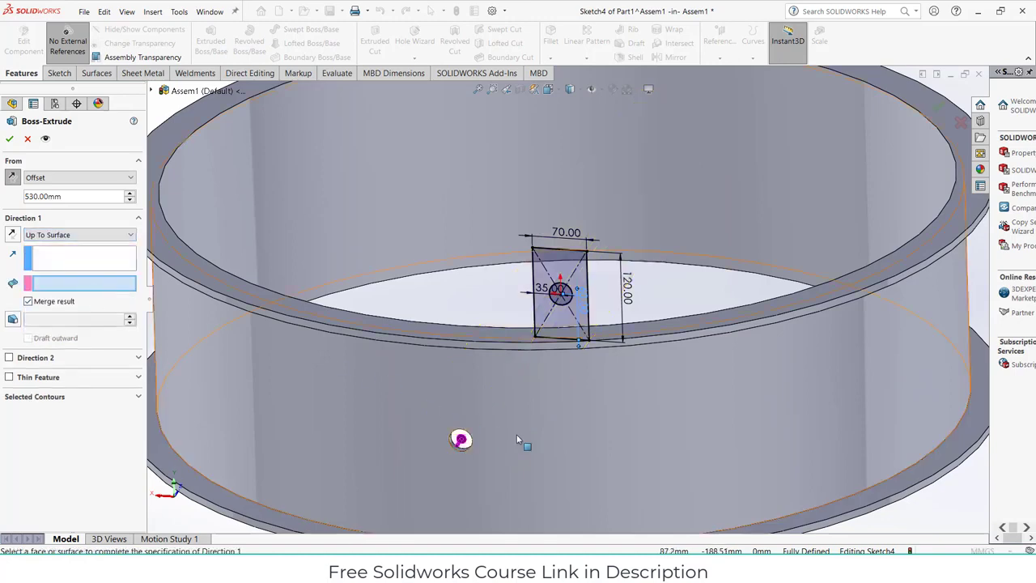
{"action": "left_click", "coordinate": [547, 442]}
{"action": "middle_click_drag", "start_coordinate": [502, 433], "coordinate": [435, 416]}
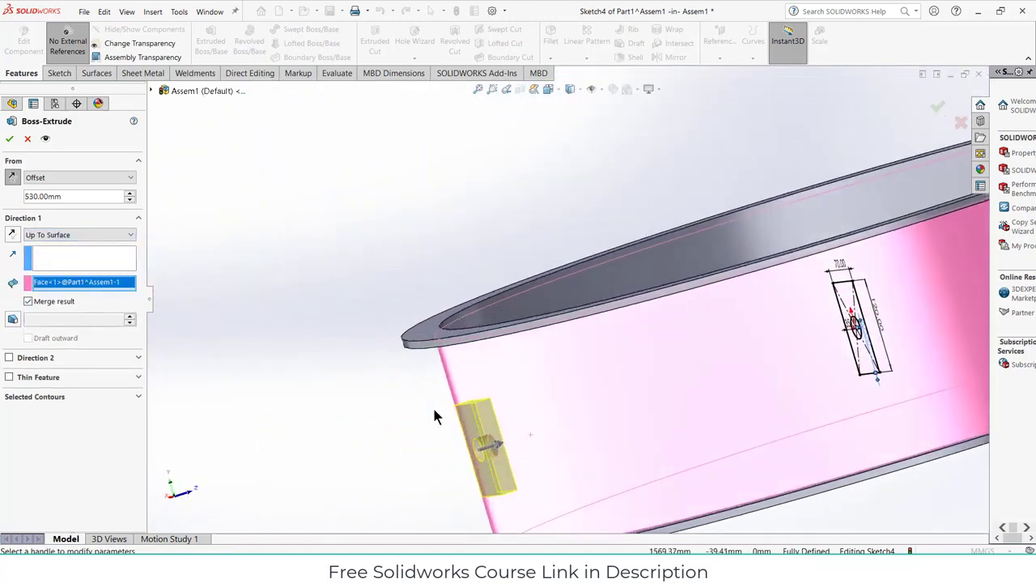
Set the extrusion's start offset to 515 mm and create the rectangular pad on the ring's wall
{"action": "scroll", "coordinate": [85, 196], "scroll_direction": "down", "scroll_amount": 1}
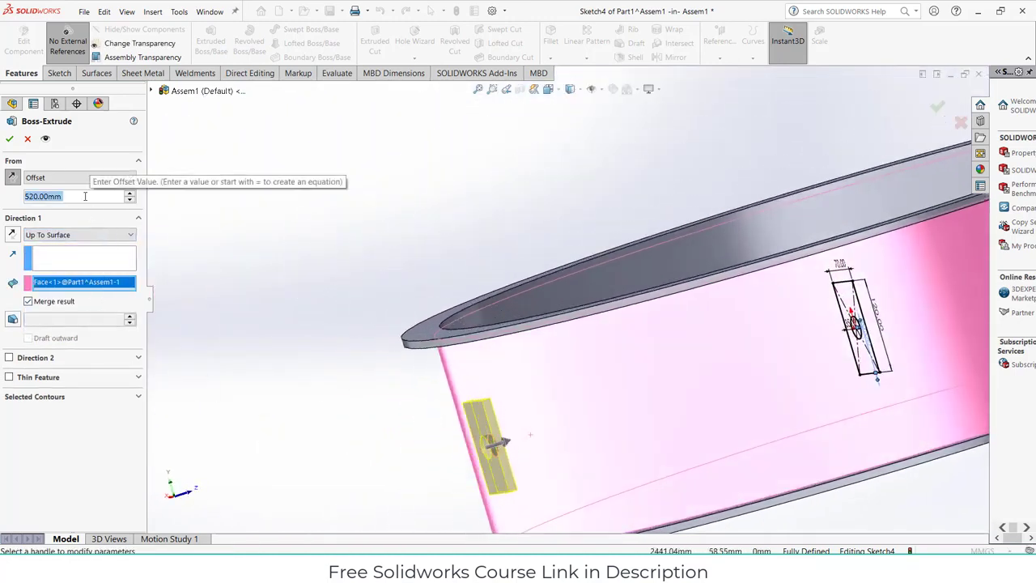
{"action": "scroll", "coordinate": [85, 196], "scroll_direction": "down", "scroll_amount": 1}
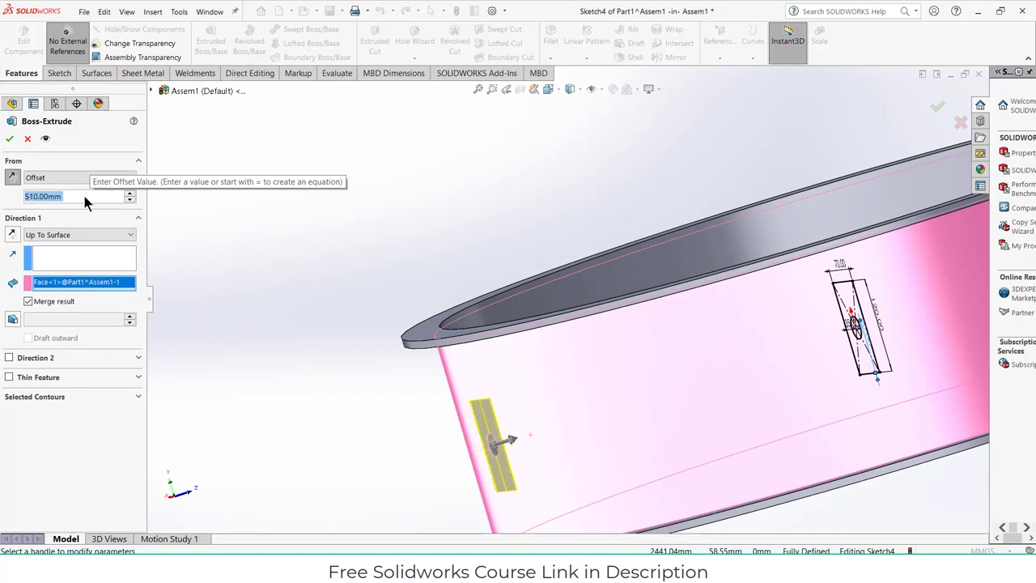
{"action": "type", "text": "515"}
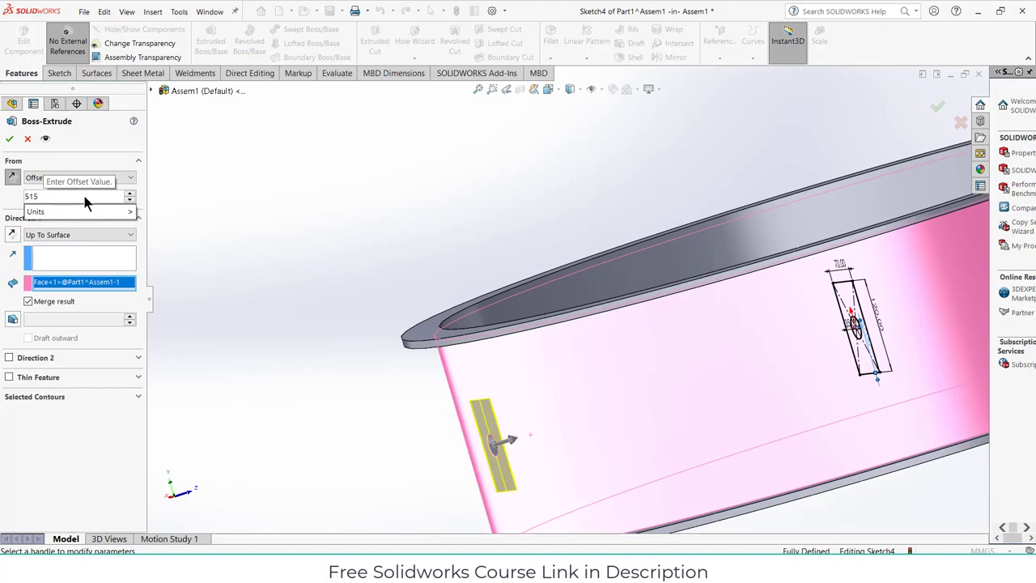
{"action": "key", "text": "Return"}
{"action": "middle_click_drag", "start_coordinate": [299, 290], "coordinate": [419, 359]}
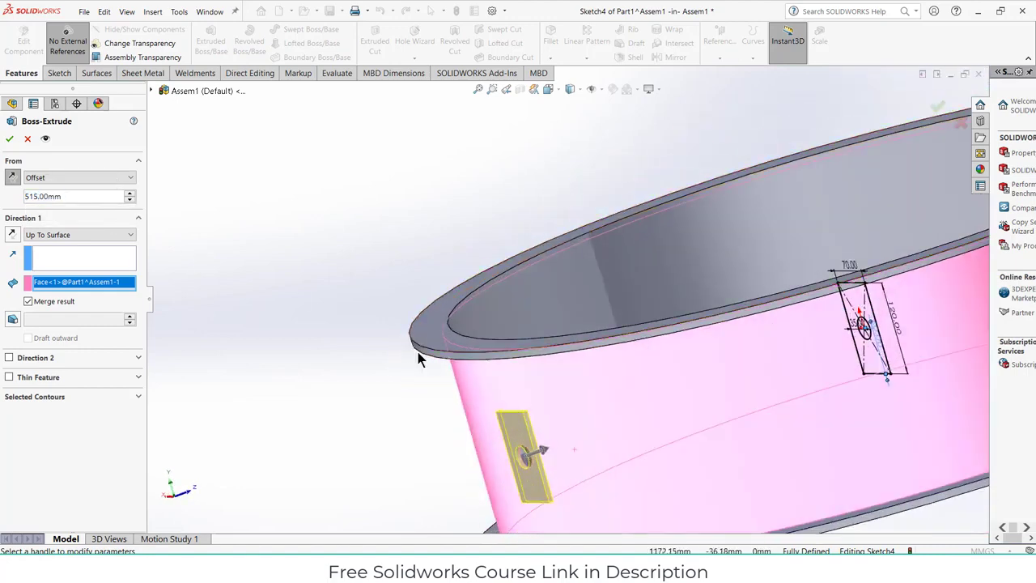
{"action": "scroll", "coordinate": [418, 358], "scroll_direction": "up", "scroll_amount": 3}
{"action": "left_click", "coordinate": [9, 141]}
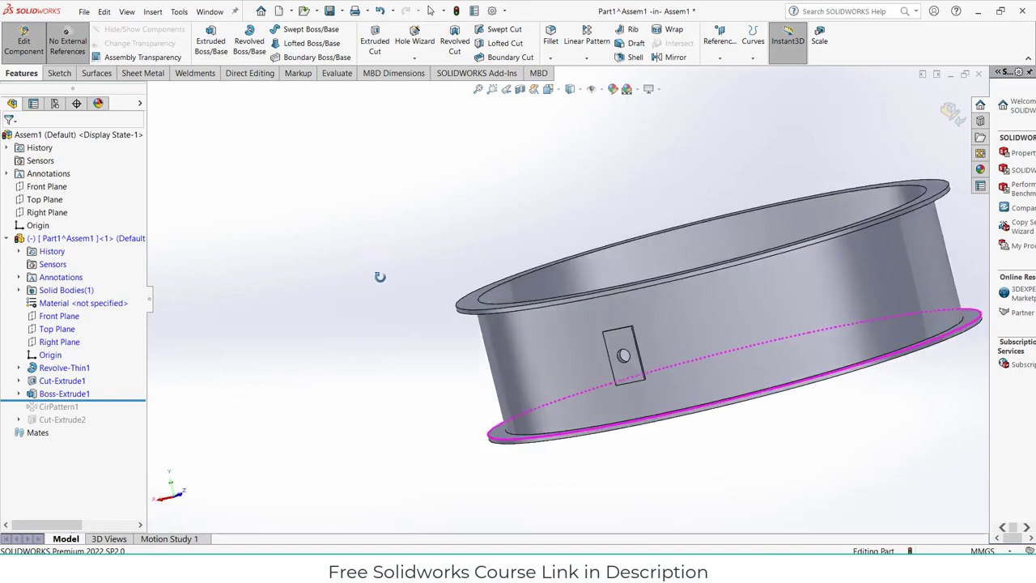
Sketch a circle about 10 mm in diameter on the rectangular pad's outer face, about 48 mm directly above the origin
{"action": "scroll", "coordinate": [630, 348], "scroll_direction": "down", "scroll_amount": 5}
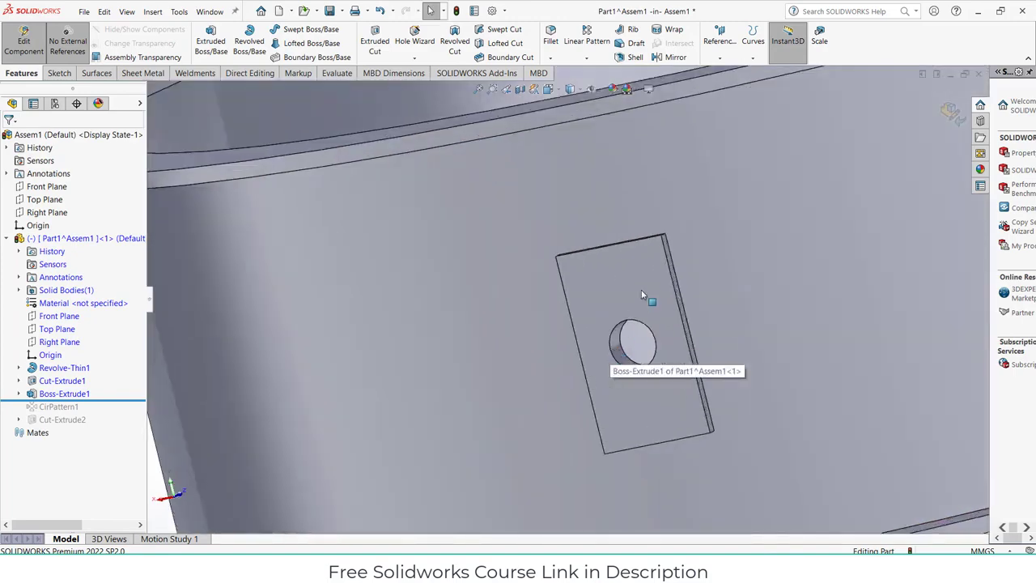
{"action": "left_click", "coordinate": [641, 294]}
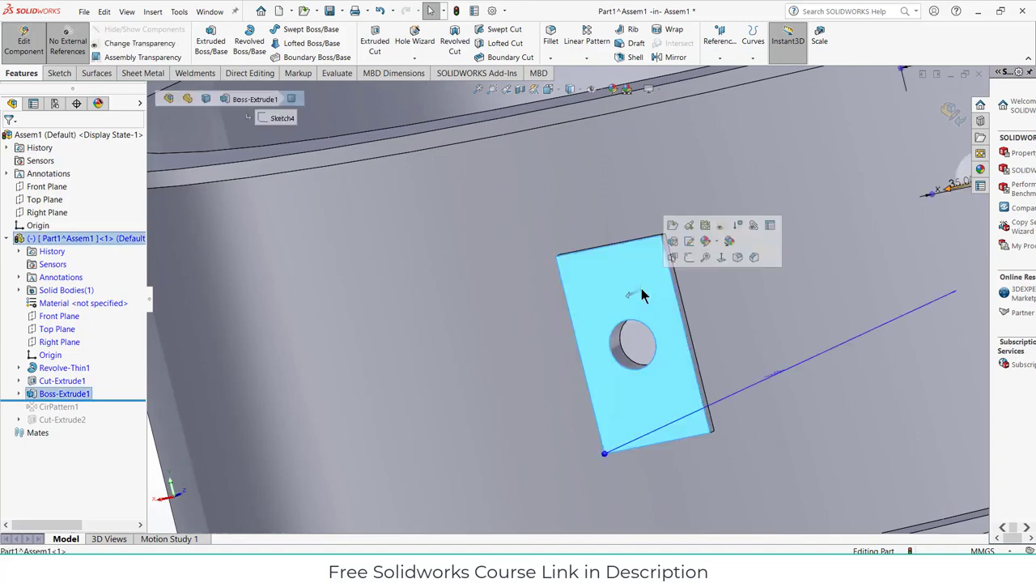
{"action": "left_click", "coordinate": [689, 260]}
{"action": "scroll", "coordinate": [572, 285], "scroll_direction": "down", "scroll_amount": 4}
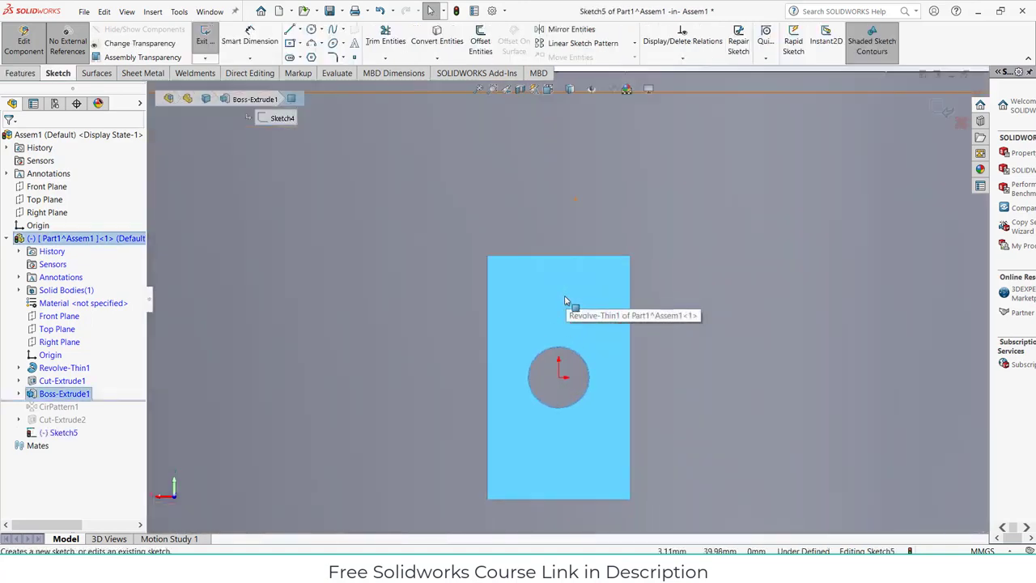
{"action": "left_click", "coordinate": [313, 31]}
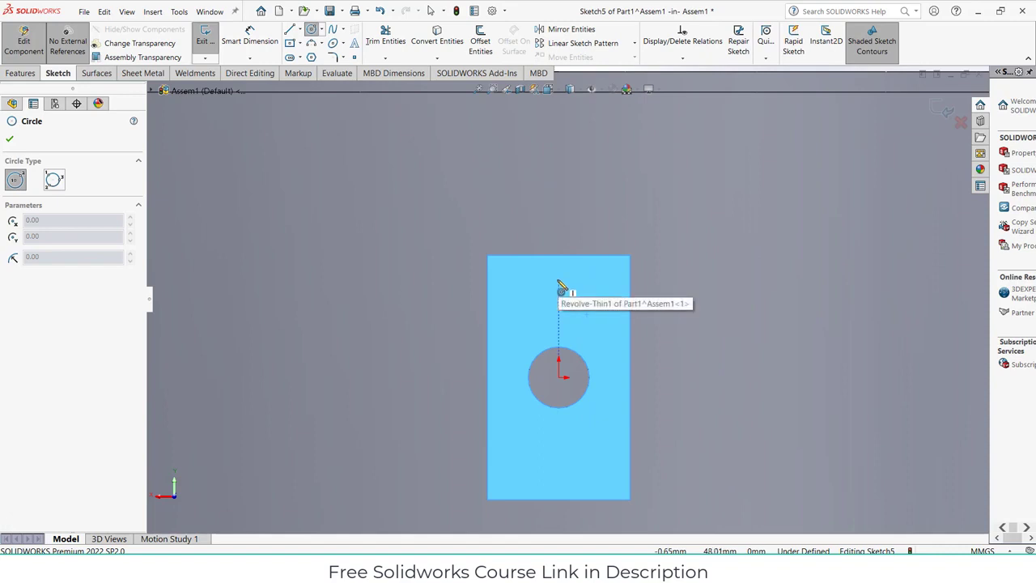
{"action": "left_click", "coordinate": [559, 280]}
{"action": "left_click", "coordinate": [571, 293]}
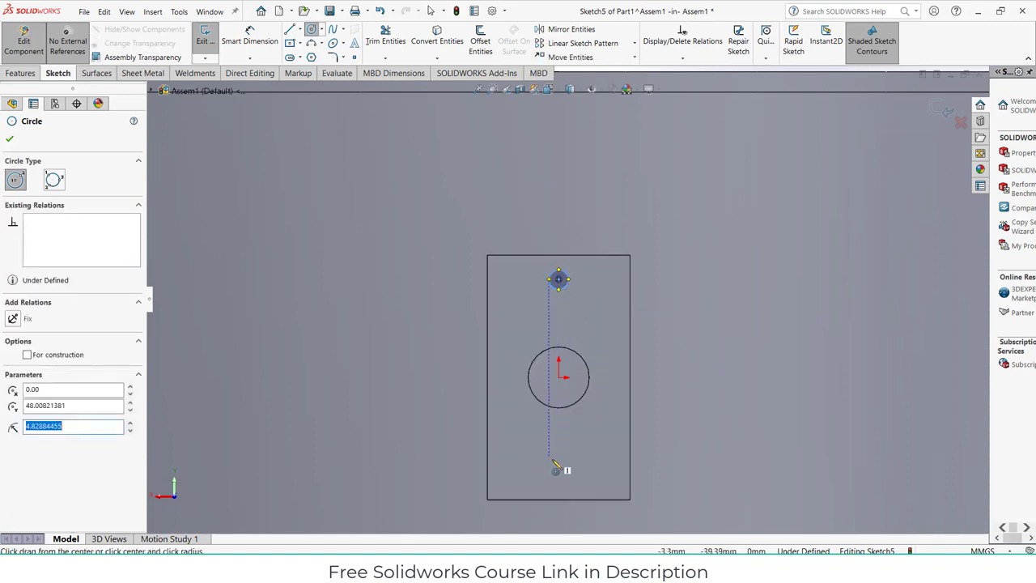
Dimension the small circle's centre 50 mm above the origin
{"action": "left_click", "coordinate": [253, 41]}
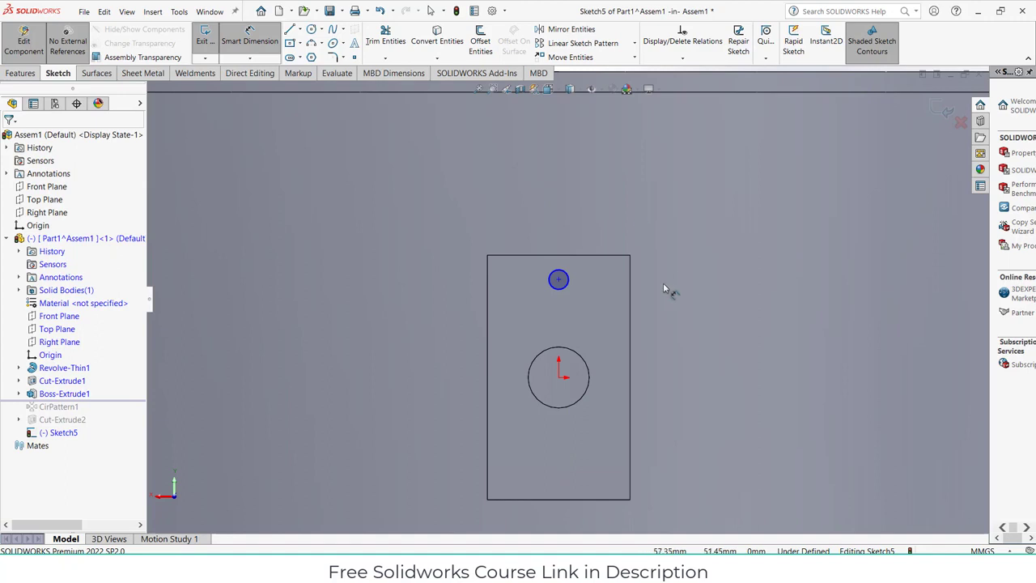
{"action": "left_click", "coordinate": [558, 281]}
{"action": "left_click", "coordinate": [558, 377]}
{"action": "left_click", "coordinate": [455, 371]}
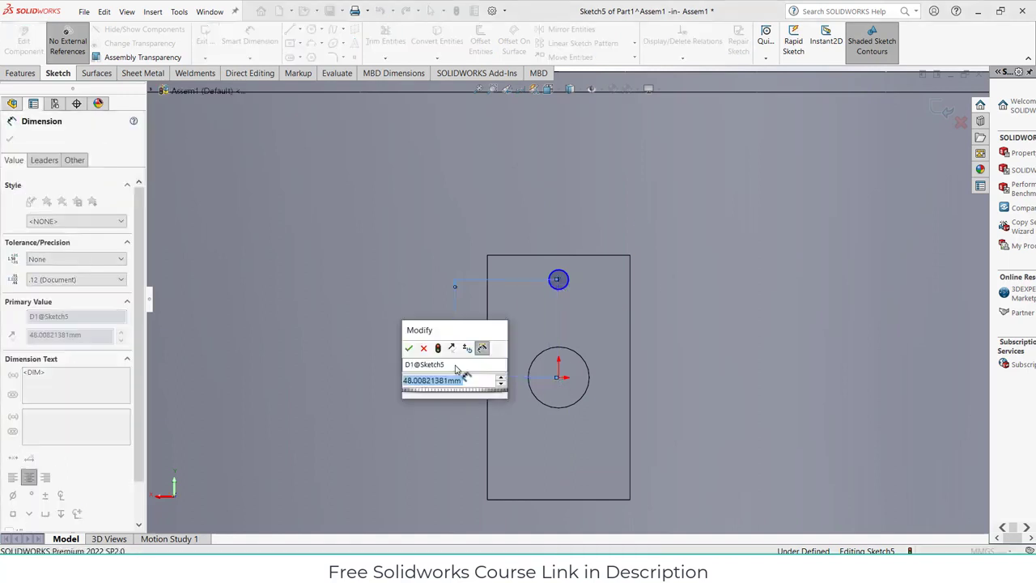
{"action": "type", "text": "50"}
{"action": "key", "text": "Return"}
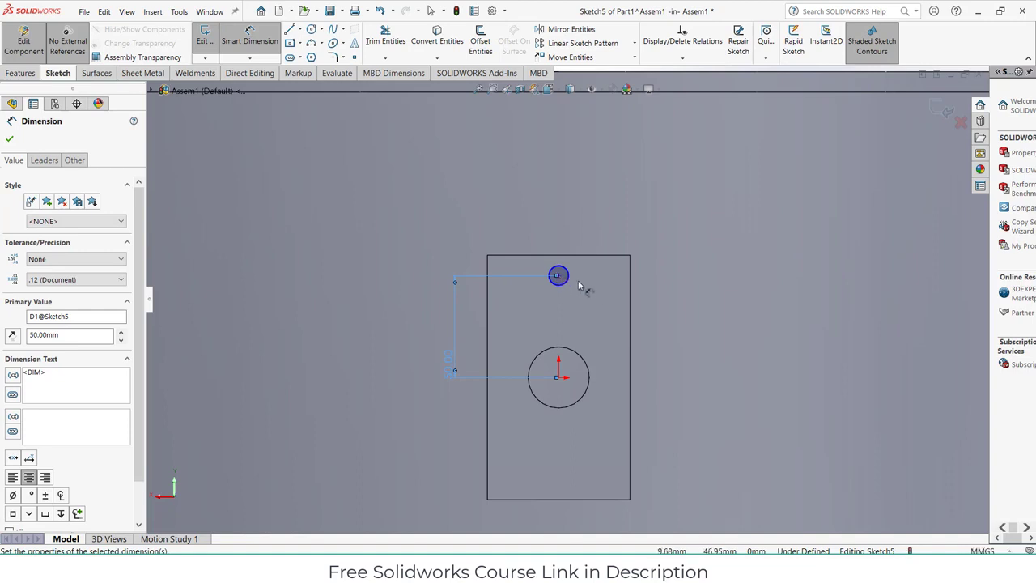
Dimension the small circle above the pad's centre hole to a diameter of 10 mm
{"action": "left_click", "coordinate": [567, 270]}
{"action": "left_click", "coordinate": [684, 233]}
{"action": "type", "text": "10"}
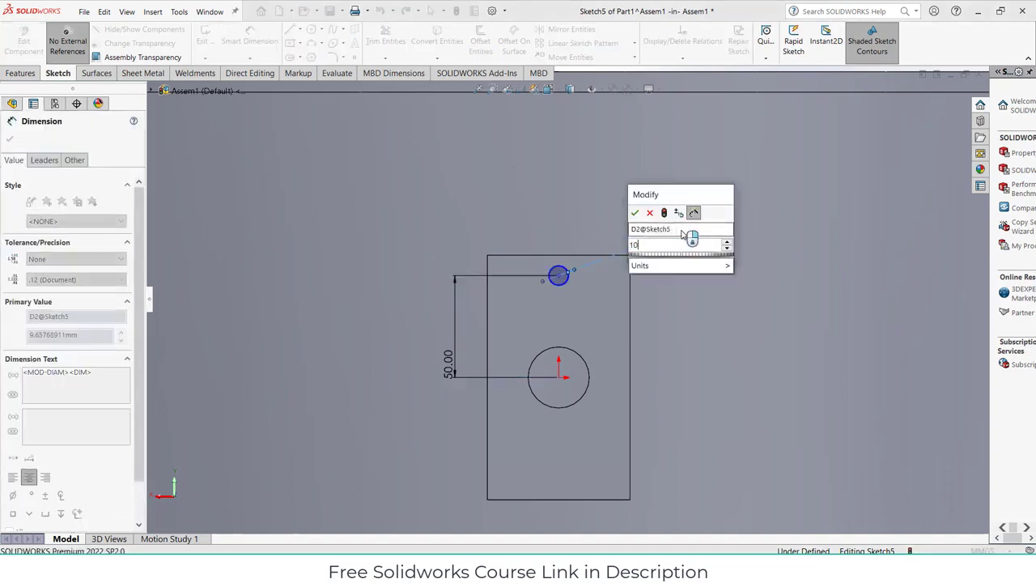
{"action": "key", "text": "Return"}
{"action": "key", "text": "Escape"}
{"action": "key", "text": "Escape"}
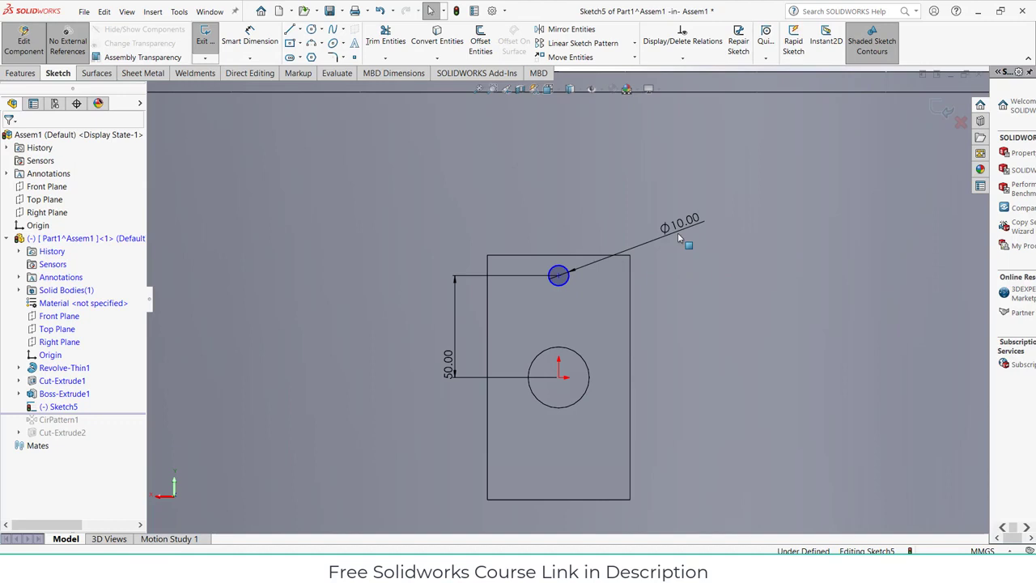
Add a Vertical relation between the small circle's centre and the origin
{"action": "left_click", "coordinate": [558, 276]}
{"action": "left_click", "coordinate": [560, 378], "text": "ctrl"}
{"action": "left_click", "coordinate": [561, 381], "text": "ctrl"}
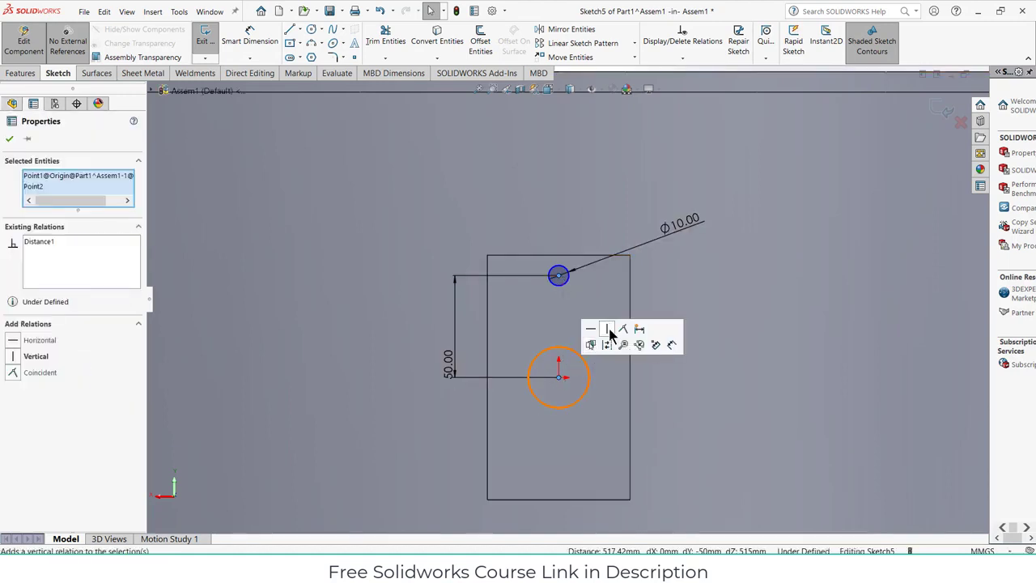
{"action": "left_click", "coordinate": [608, 330]}
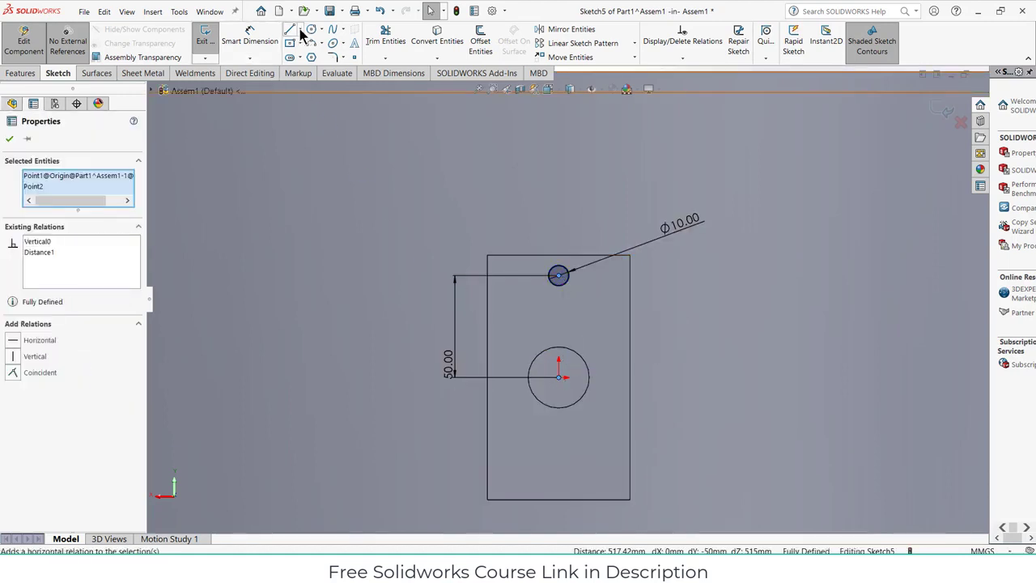
Sketch a short horizontal construction centerline starting at the origin and ending just beyond the pad's centre hole
{"action": "left_click", "coordinate": [299, 31]}
{"action": "left_click", "coordinate": [315, 60]}
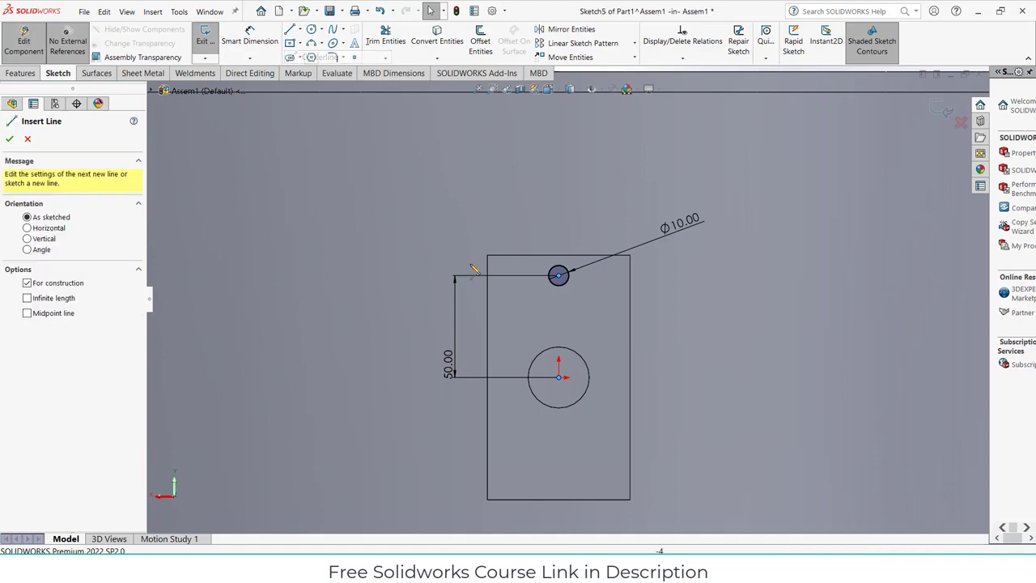
{"action": "left_click", "coordinate": [559, 377]}
{"action": "left_click", "coordinate": [603, 377]}
{"action": "key", "text": "Escape"}
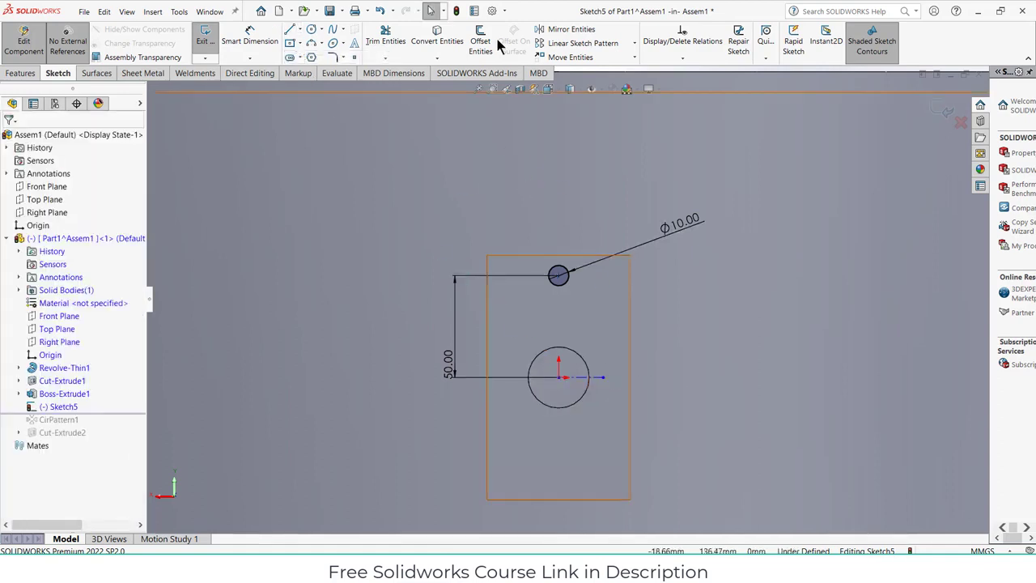
Mirror the 10 mm circle about the horizontal centerline to place a second circle below the centre hole
{"action": "left_click", "coordinate": [578, 30]}
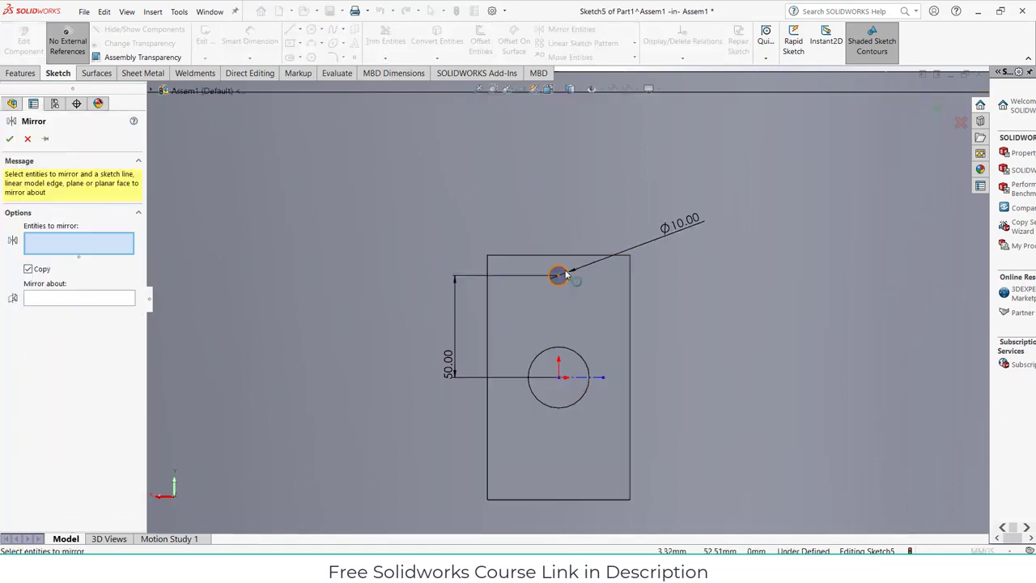
{"action": "left_click", "coordinate": [568, 276]}
{"action": "left_click", "coordinate": [127, 302]}
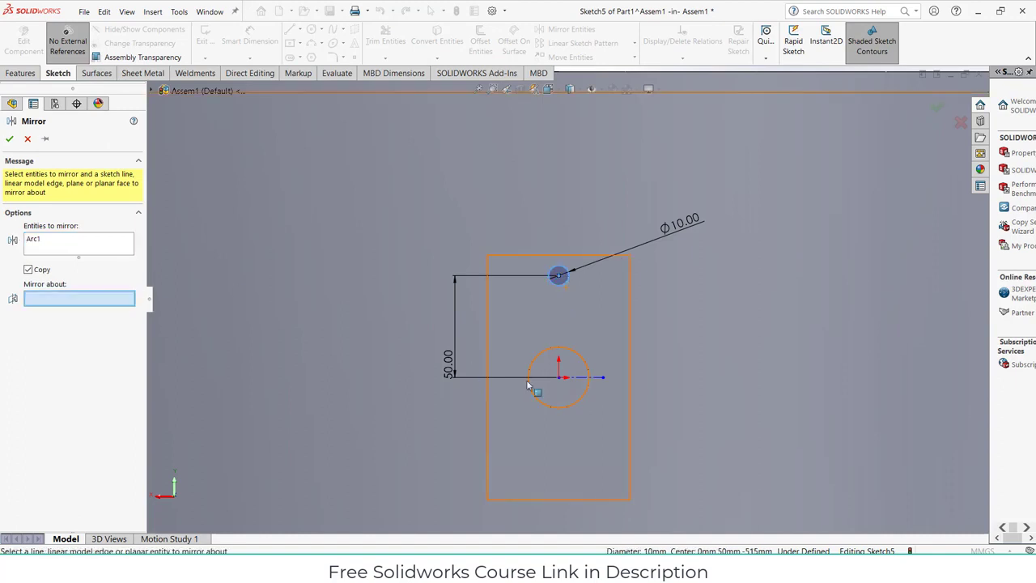
{"action": "left_click", "coordinate": [596, 378]}
{"action": "left_click", "coordinate": [10, 140]}
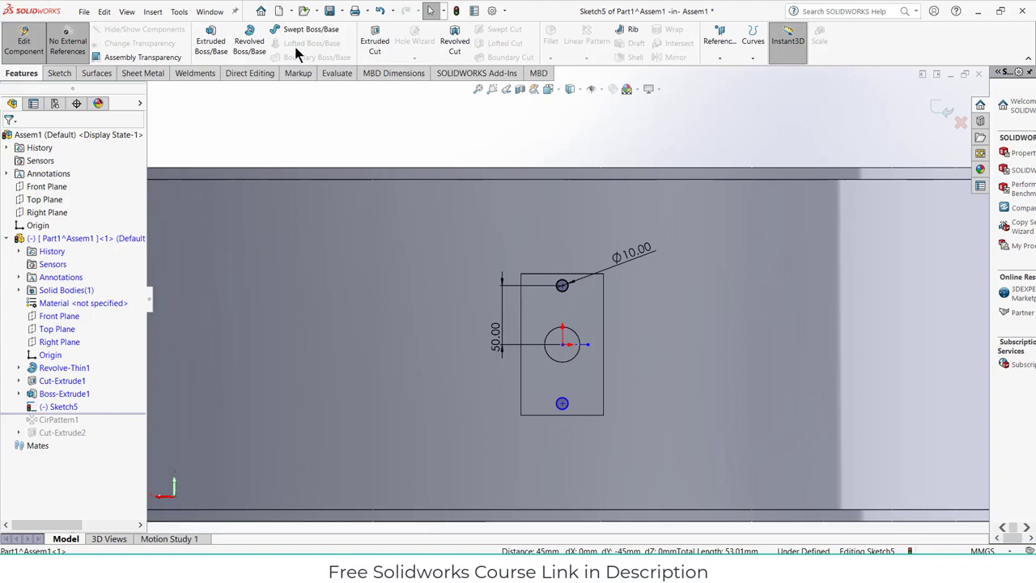
Cut the two bolt-hole circles through the pad and ring wall with a Blind Extruded Cut 100 mm deep
{"action": "left_click", "coordinate": [374, 37]}
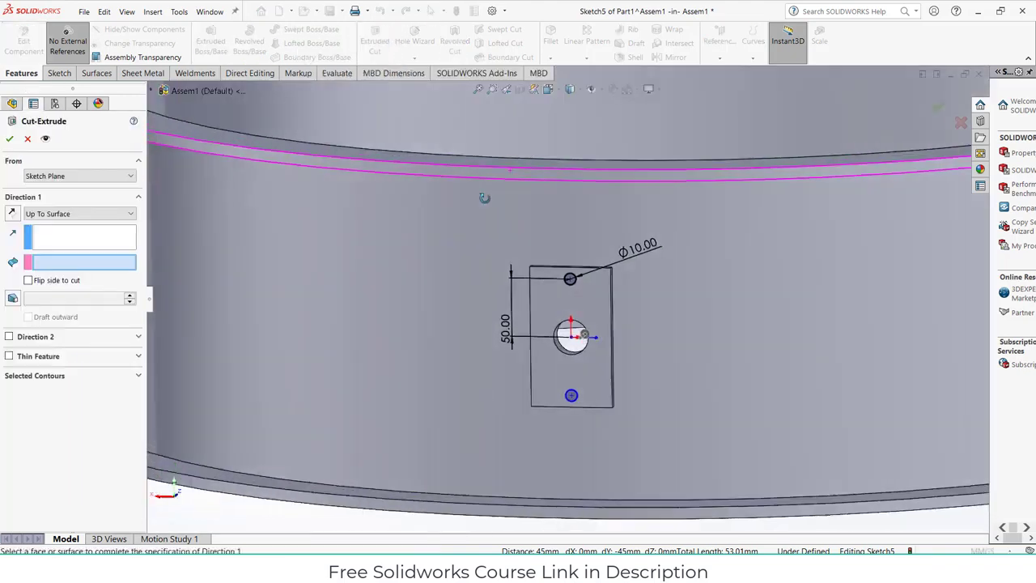
{"action": "mouse_move", "coordinate": [484, 197]}
{"action": "middle_mouse_down"}
{"action": "mouse_move", "coordinate": [500, 215]}
{"action": "mouse_move", "coordinate": [453, 234]}
{"action": "mouse_move", "coordinate": [340, 230]}
{"action": "middle_mouse_up"}
{"action": "left_click", "coordinate": [49, 213]}
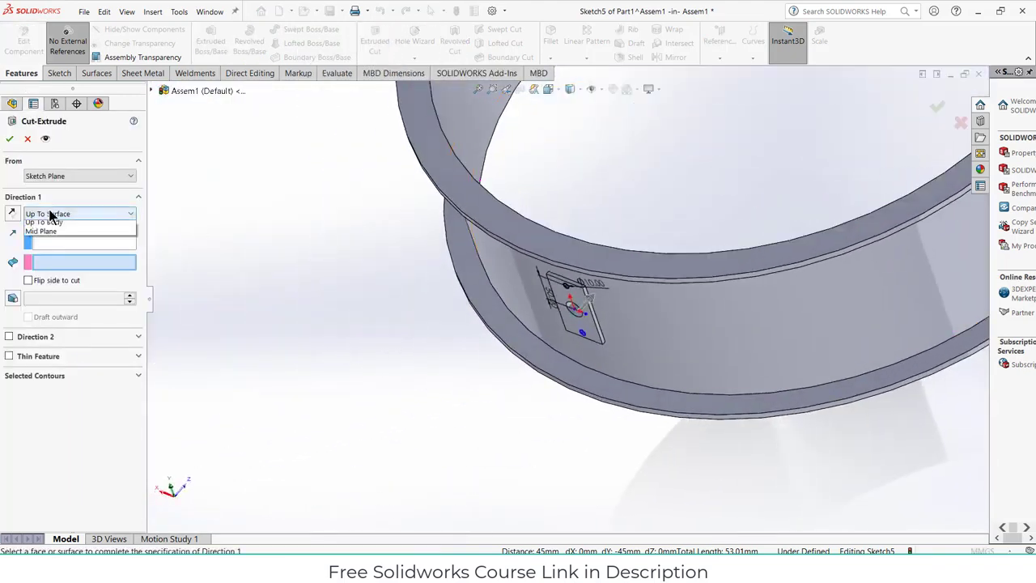
{"action": "left_click", "coordinate": [50, 223]}
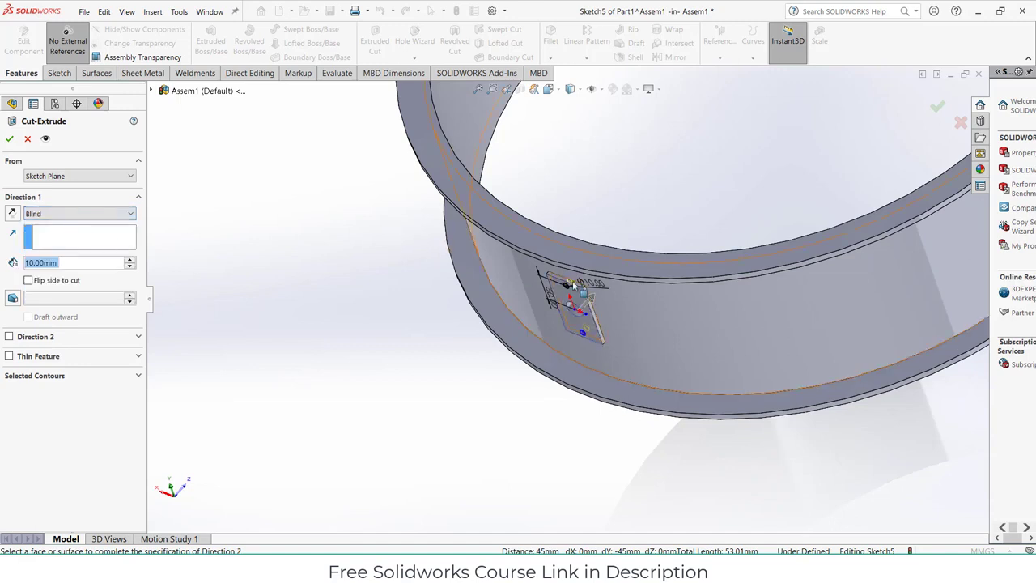
{"action": "left_click_drag", "start_coordinate": [590, 300], "coordinate": [609, 259]}
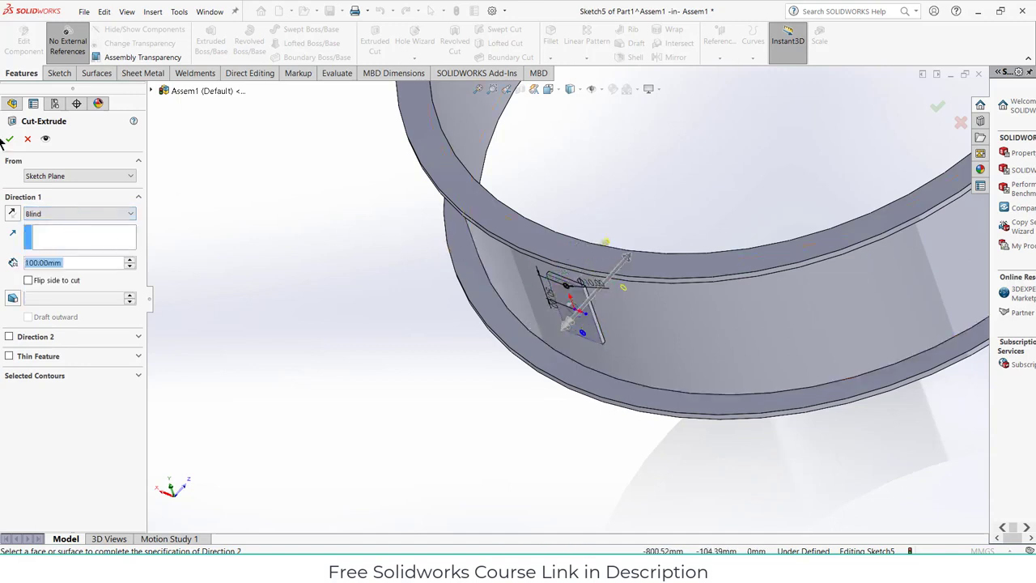
{"action": "left_click", "coordinate": [9, 138]}
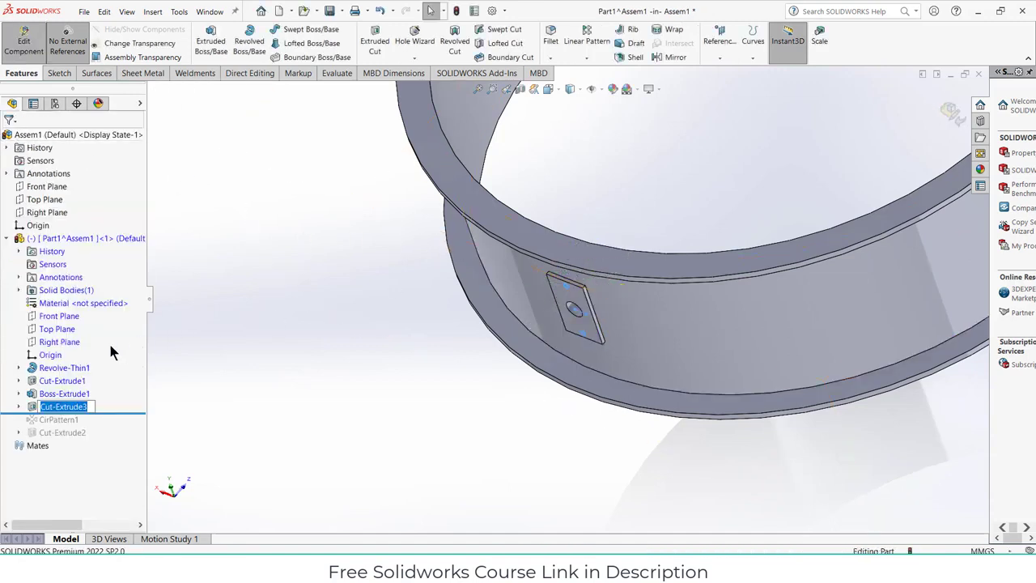
Roll the feature history forward past CirPattern1 and add the rectangular pad and bolt-hole cut to its patterned features
{"action": "left_click_drag", "start_coordinate": [112, 412], "coordinate": [113, 426]}
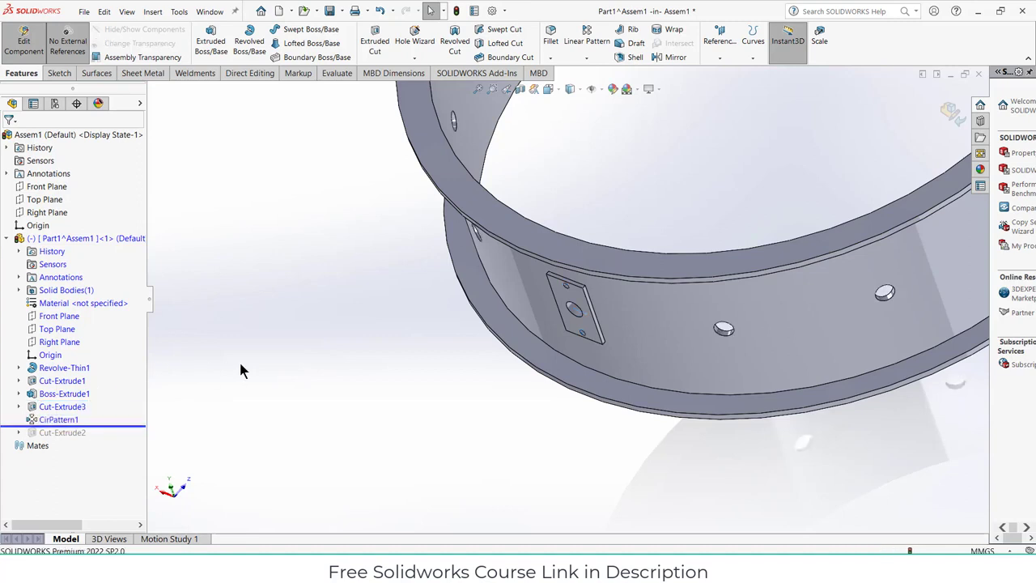
{"action": "right_click", "coordinate": [63, 421]}
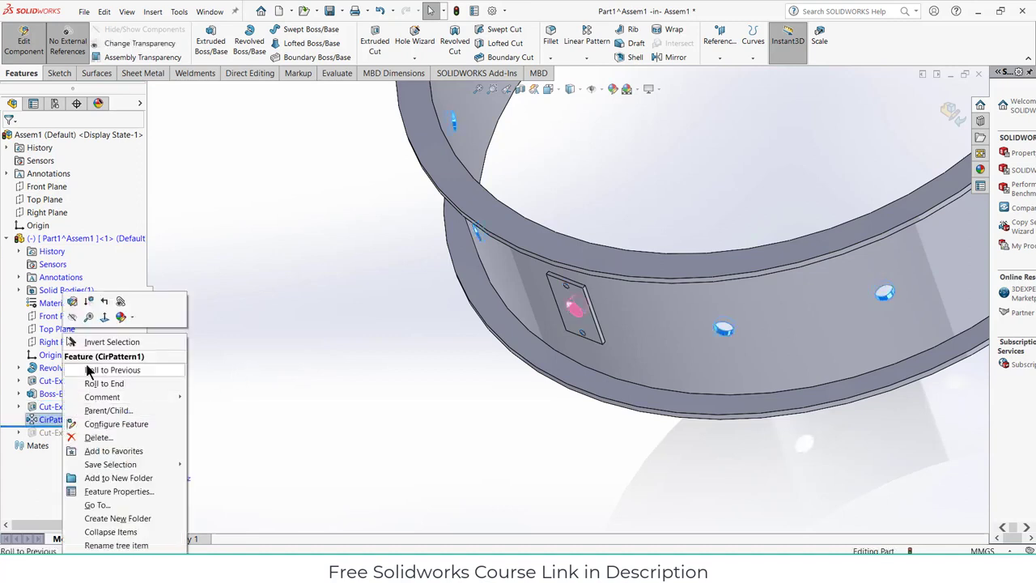
{"action": "left_click", "coordinate": [71, 302]}
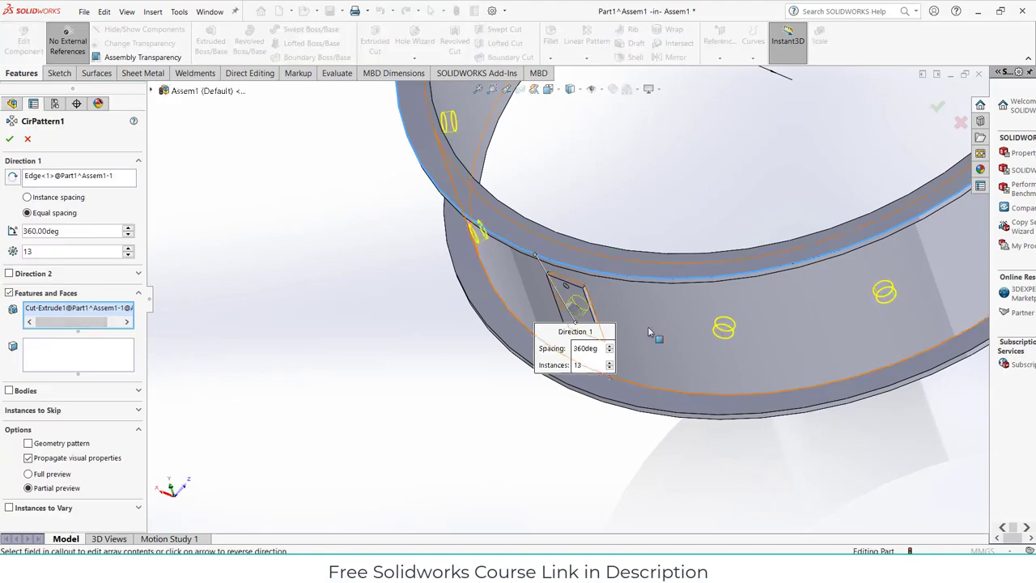
{"action": "left_click", "coordinate": [577, 295]}
{"action": "scroll", "coordinate": [566, 292], "scroll_direction": "down", "scroll_amount": 5}
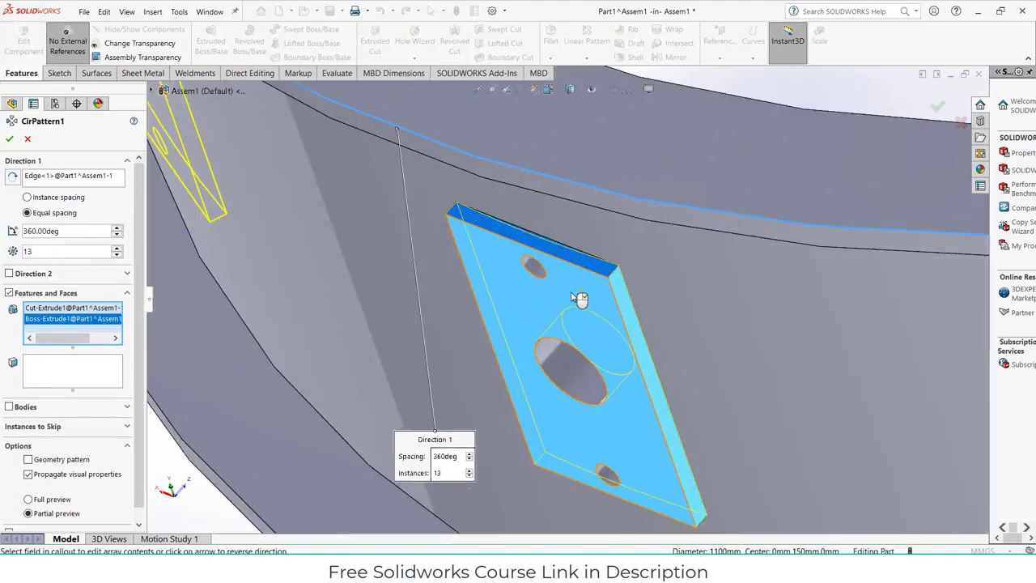
{"action": "left_click", "coordinate": [515, 267]}
{"action": "scroll", "coordinate": [516, 267], "scroll_direction": "up", "scroll_amount": 10}
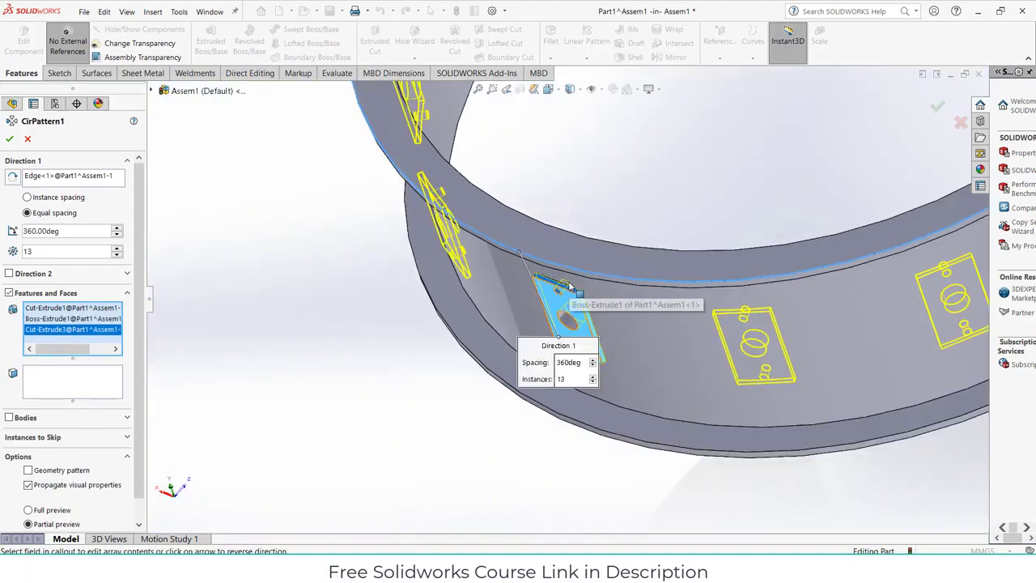
{"action": "middle_click_drag", "start_coordinate": [597, 232], "coordinate": [639, 259]}
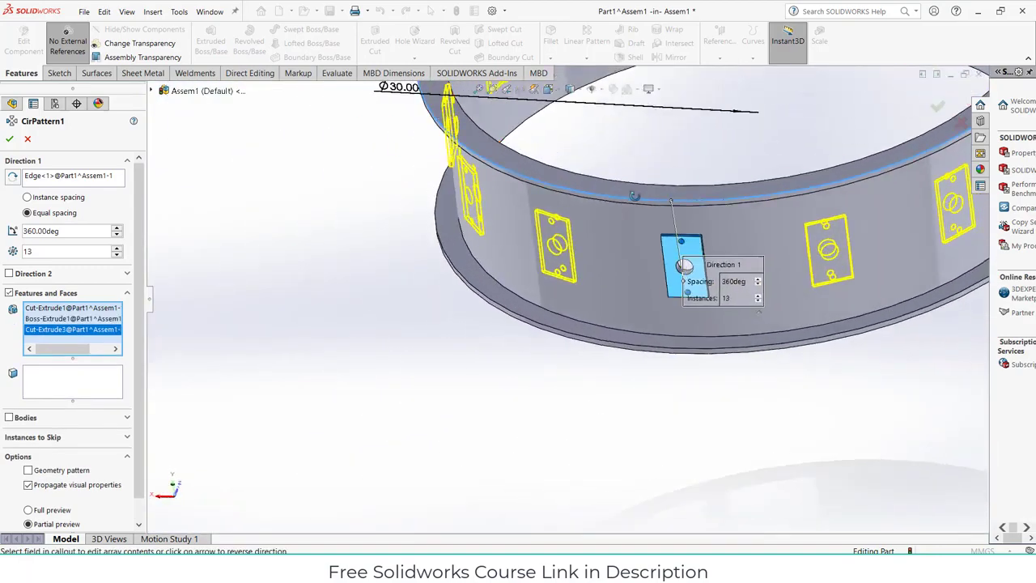
{"action": "left_click", "coordinate": [18, 139]}
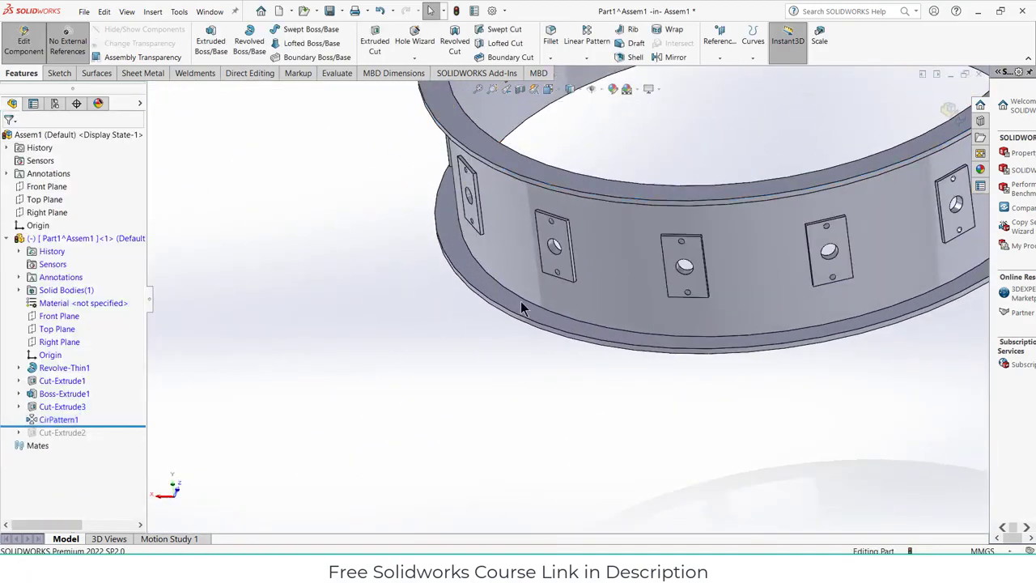
Finish editing the ring part and return to the assembly
{"action": "scroll", "coordinate": [551, 307], "scroll_direction": "up", "scroll_amount": 4}
{"action": "middle_click_drag", "start_coordinate": [704, 321], "coordinate": [708, 253]}
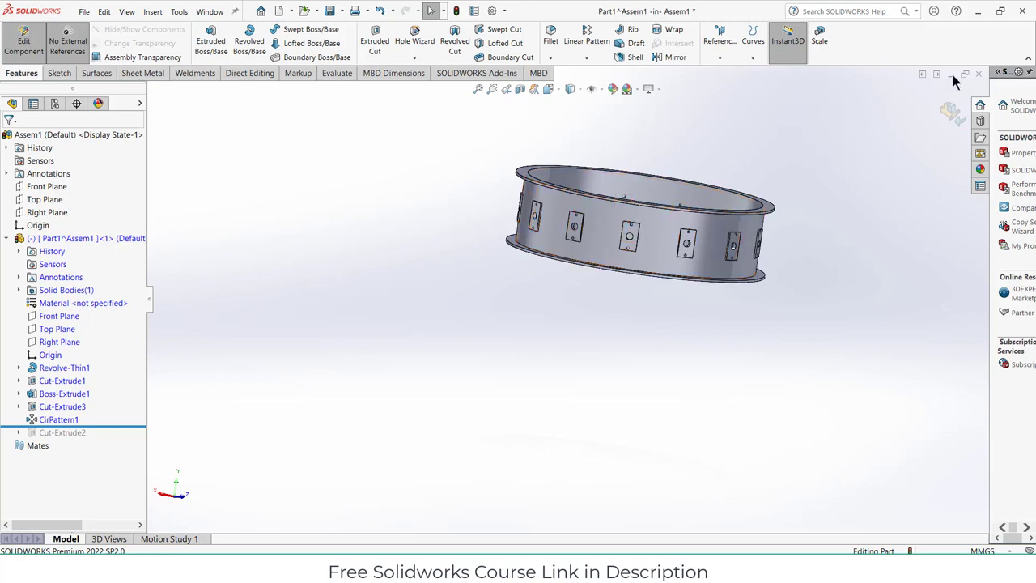
{"action": "left_click", "coordinate": [952, 114]}
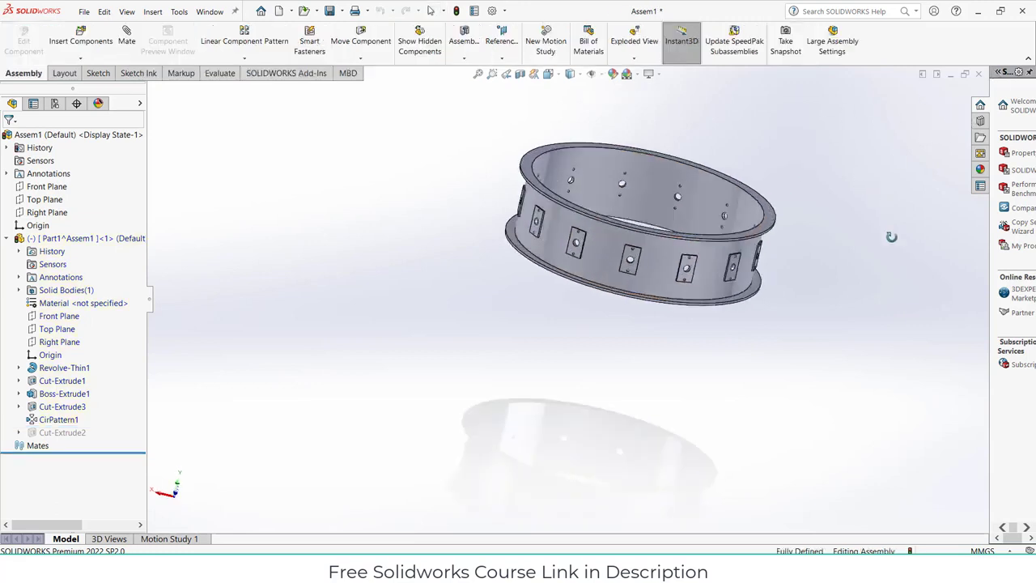
Rename the ring component in the assembly as body
{"action": "left_click", "coordinate": [63, 238]}
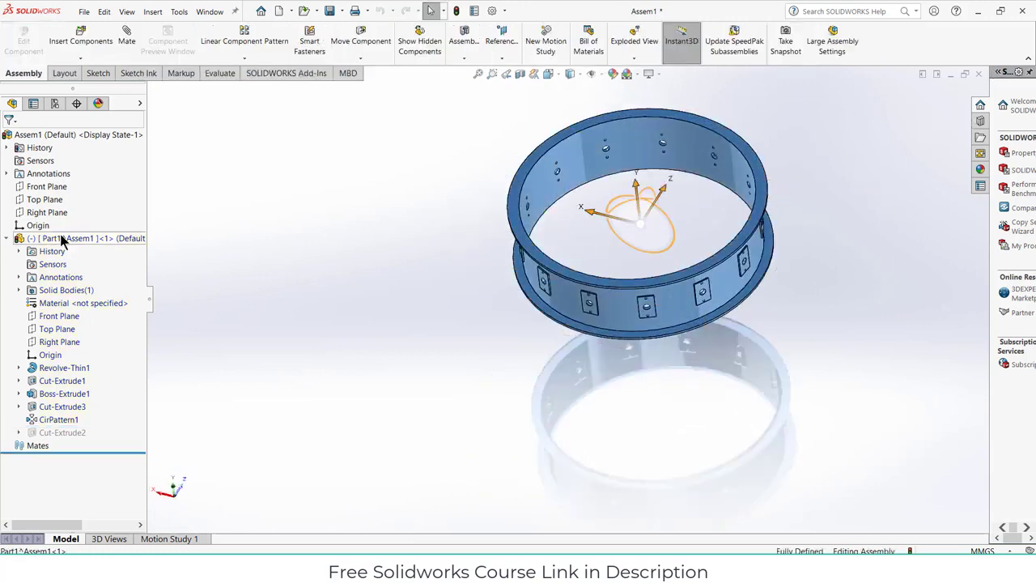
{"action": "left_click", "coordinate": [68, 242]}
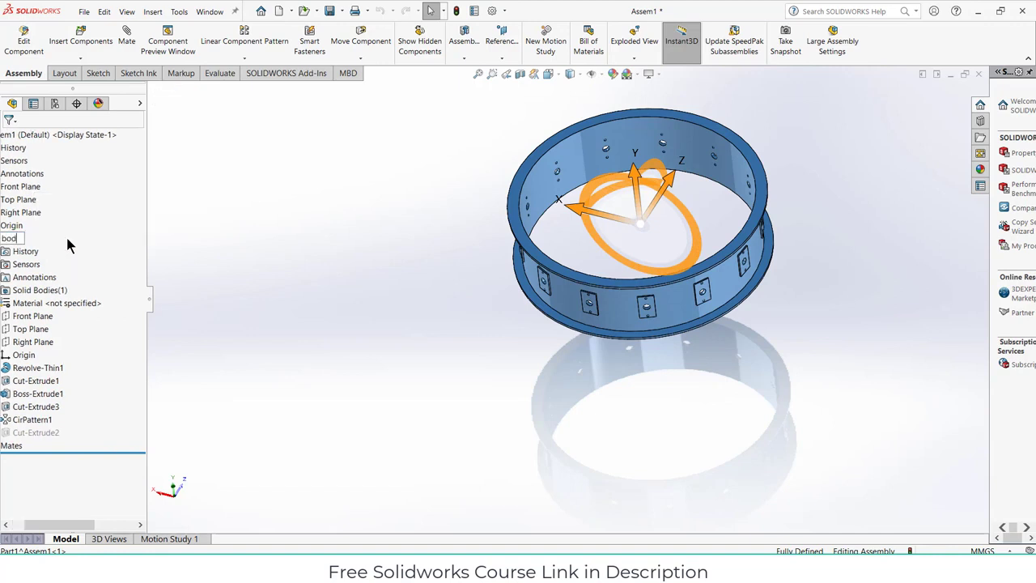
{"action": "key", "text": "Return"}
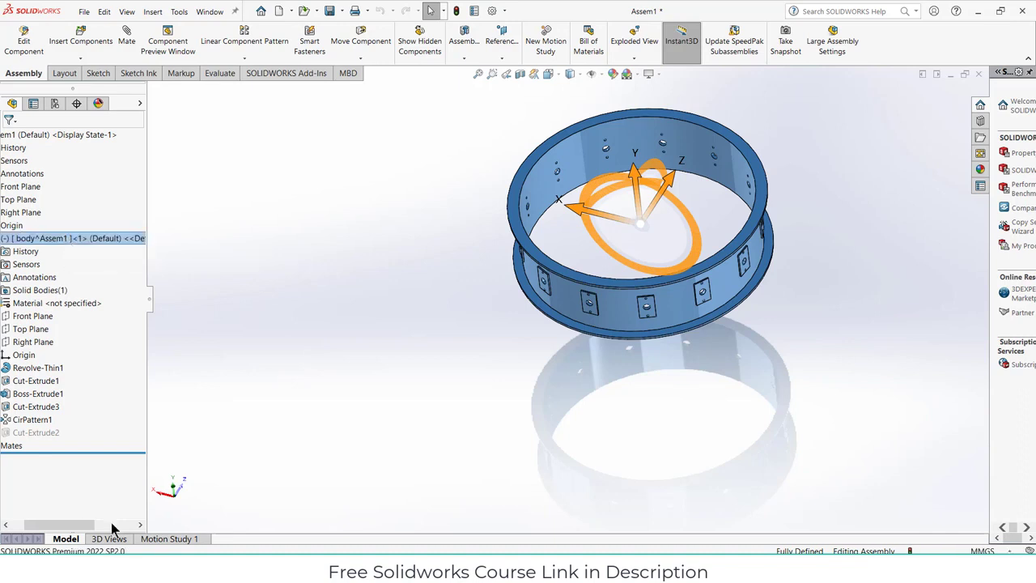
{"action": "left_click_drag", "start_coordinate": [78, 523], "coordinate": [65, 523]}
{"action": "left_click", "coordinate": [417, 380]}
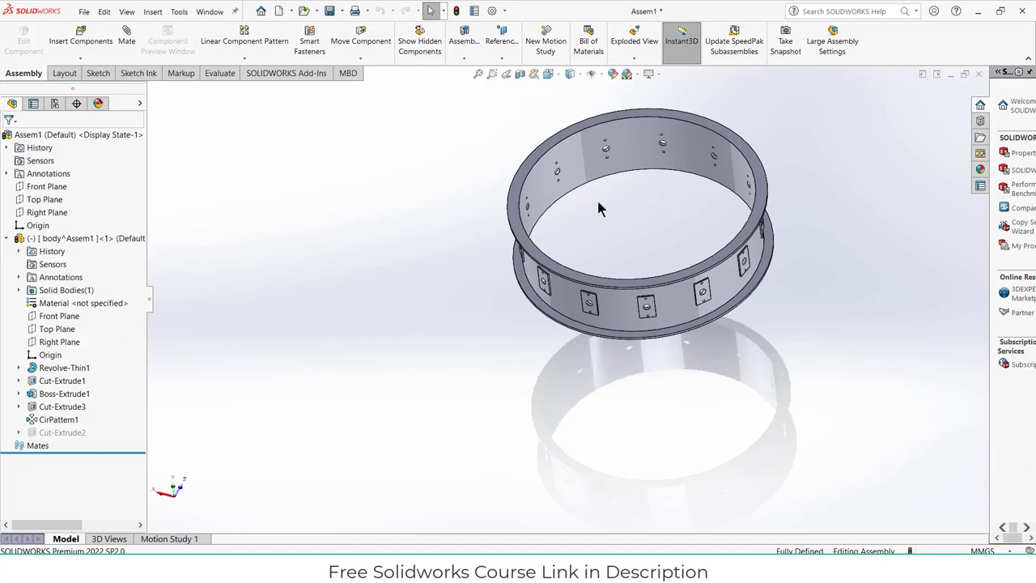
Insert a new part into the assembly, positioned on the assembly's Top Plane
{"action": "left_click", "coordinate": [80, 58]}
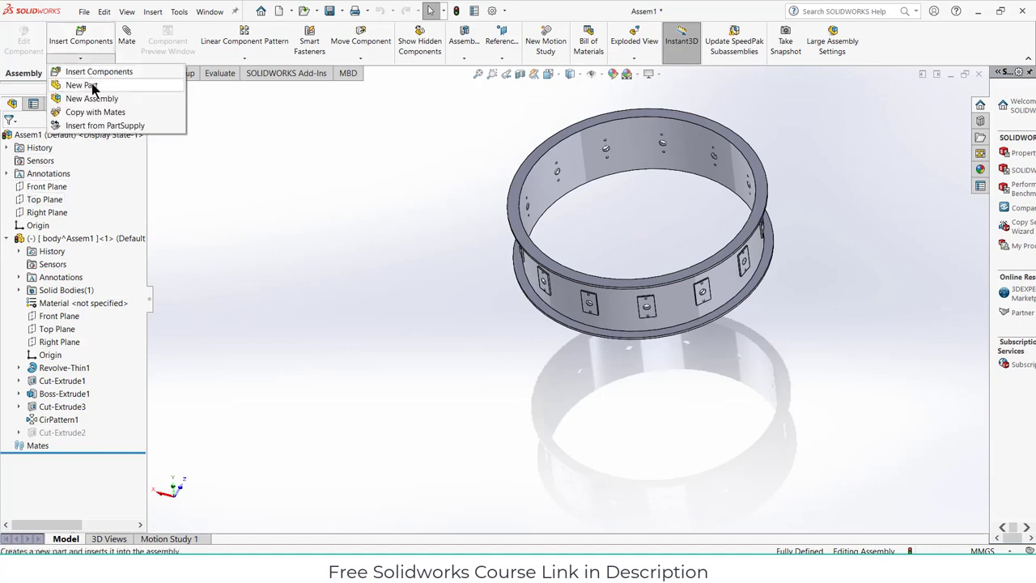
{"action": "left_click", "coordinate": [74, 85]}
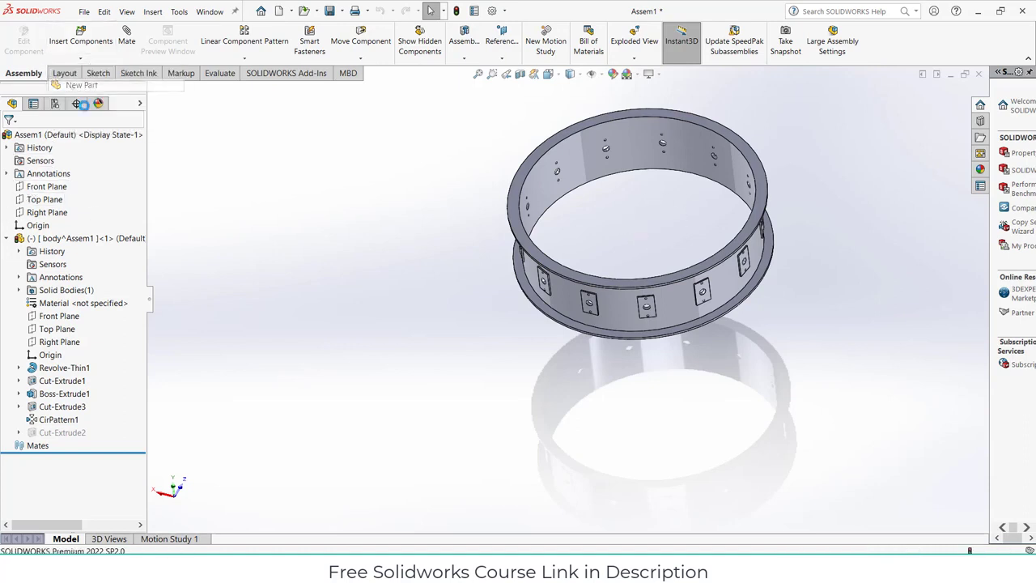
{"action": "left_click", "coordinate": [45, 200]}
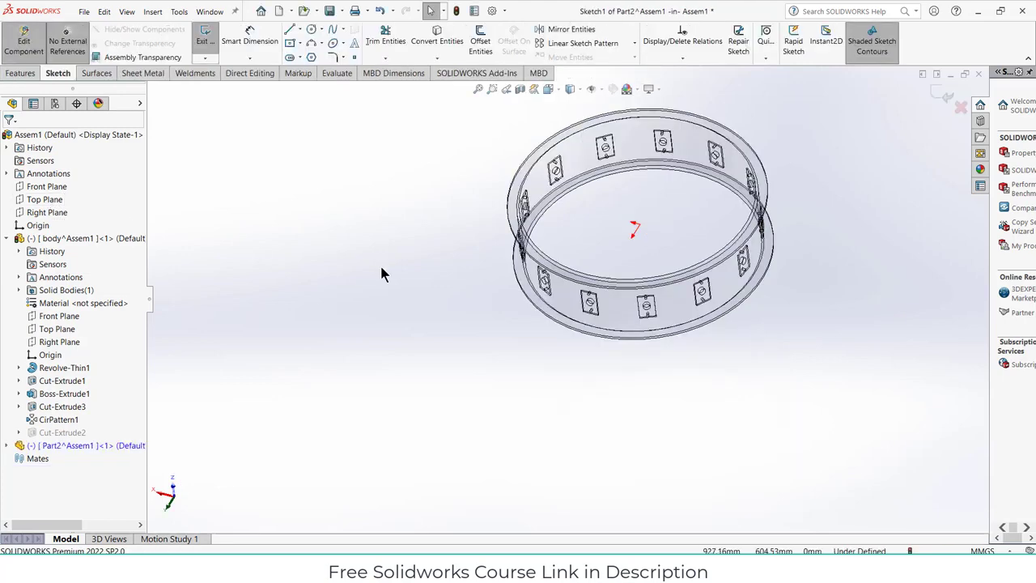
{"action": "scroll", "coordinate": [578, 311], "scroll_direction": "down", "scroll_amount": 2}
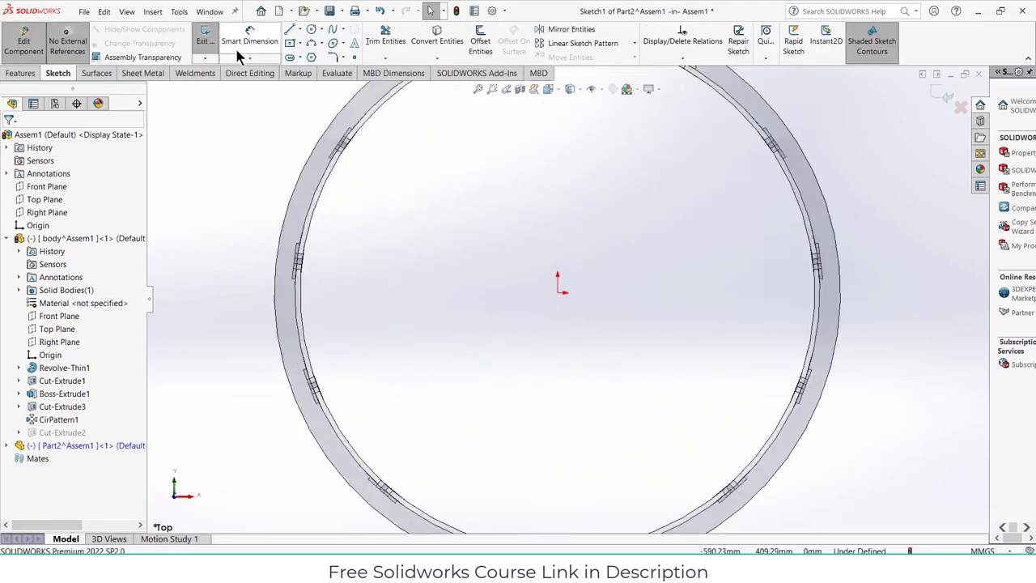
Sketch a circle about 155 mm in diameter centred on the origin in the new part
{"action": "left_click", "coordinate": [310, 29]}
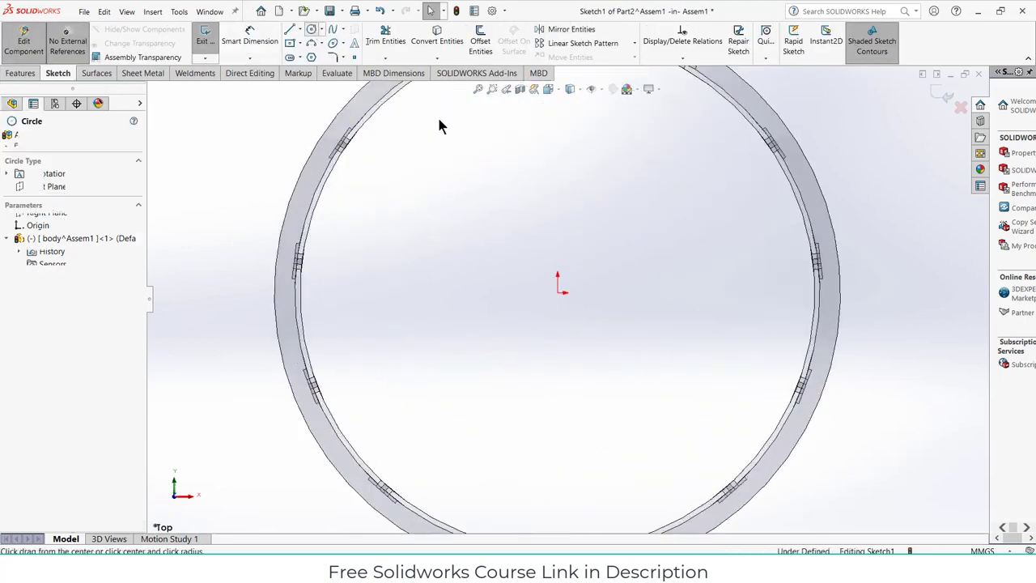
{"action": "left_click", "coordinate": [557, 292]}
{"action": "left_click", "coordinate": [588, 267]}
{"action": "key", "text": "Escape"}
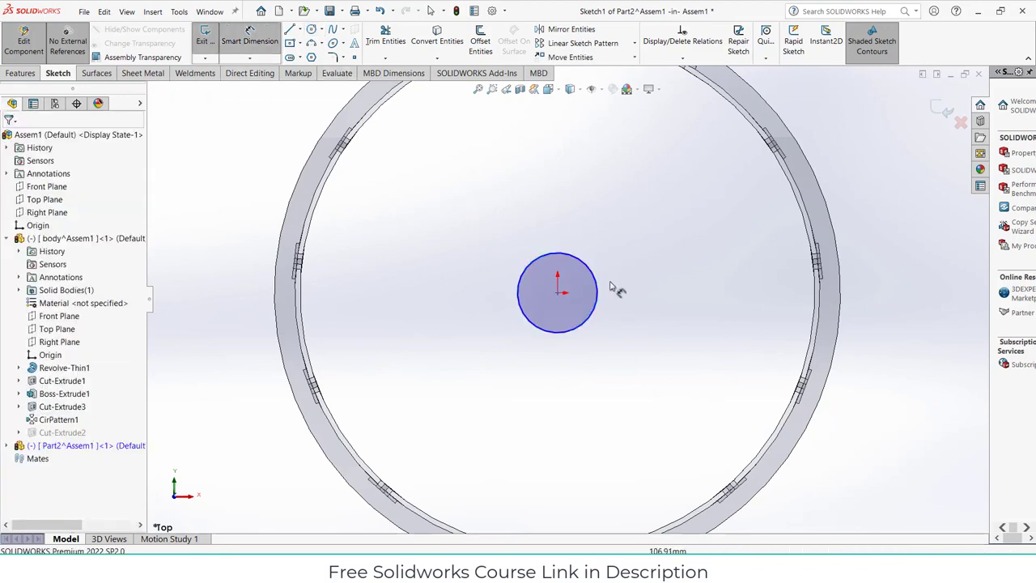
Set the central circle's diameter to 100 mm
{"action": "left_click", "coordinate": [597, 288]}
{"action": "left_click", "coordinate": [684, 288]}
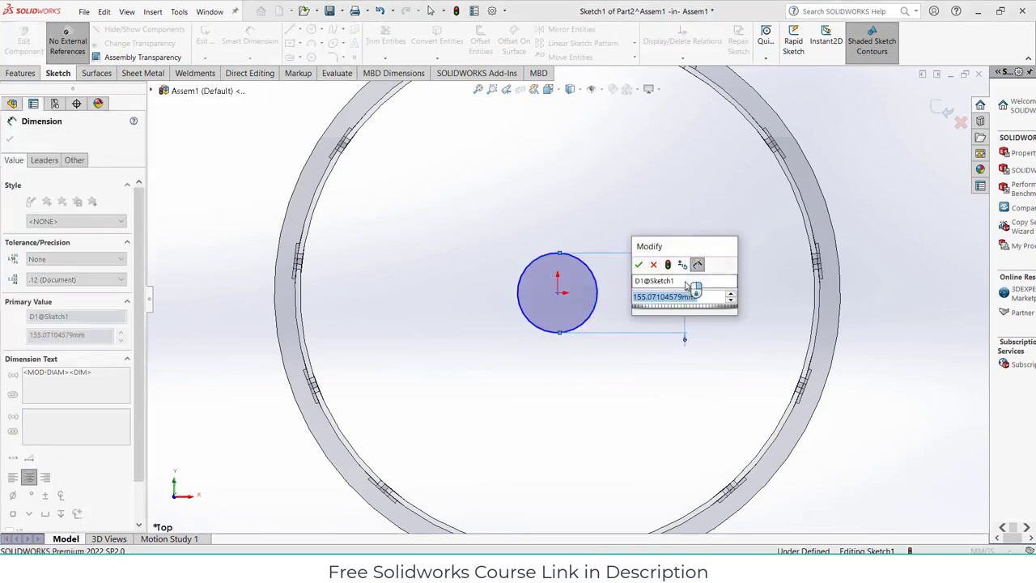
{"action": "type", "text": "100"}
{"action": "key", "text": "Return"}
{"action": "scroll", "coordinate": [634, 304], "scroll_direction": "down", "scroll_amount": 2}
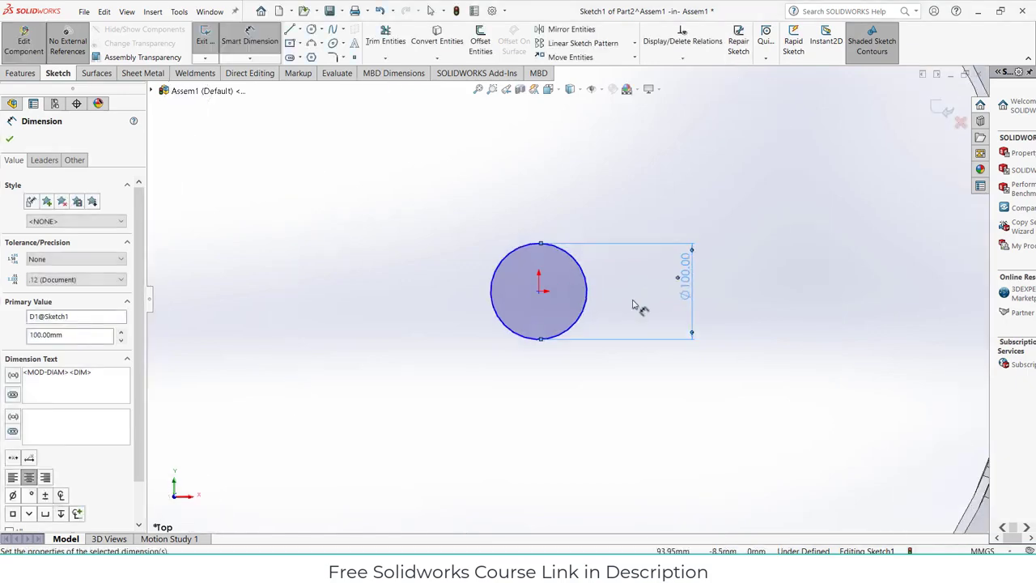
Extrude the central circle 100 mm with the Mid Plane end condition to form a solid cylinder
{"action": "scroll", "coordinate": [633, 304], "scroll_direction": "down", "scroll_amount": 2}
{"action": "scroll", "coordinate": [567, 297], "scroll_direction": "up", "scroll_amount": 4}
{"action": "left_click", "coordinate": [21, 73]}
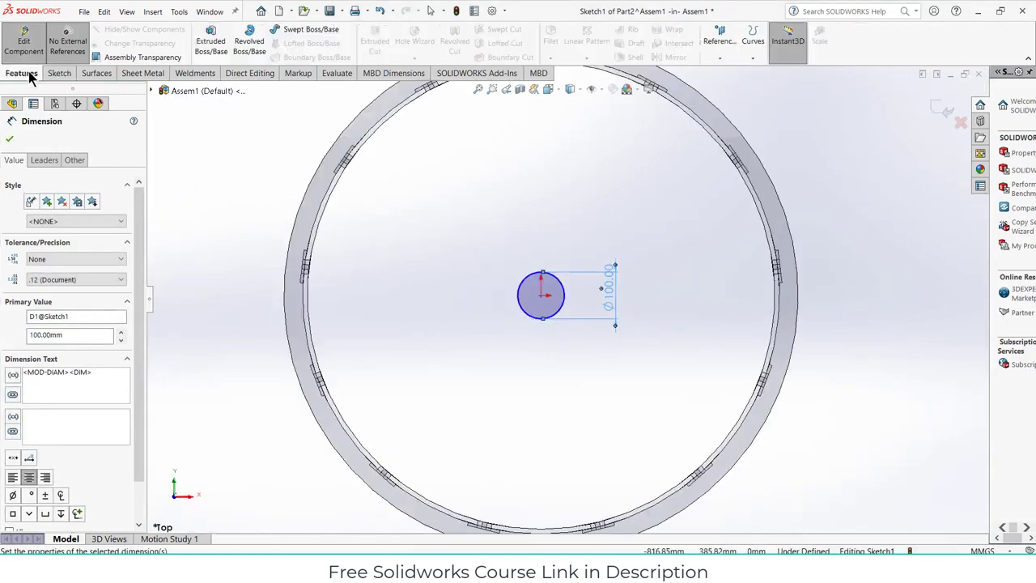
{"action": "left_click", "coordinate": [224, 33]}
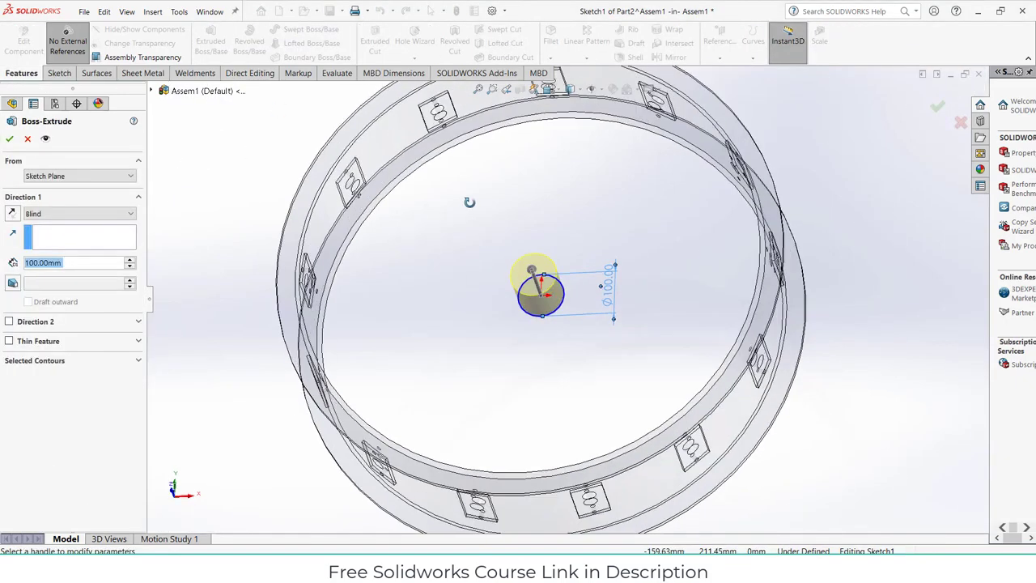
{"action": "left_click", "coordinate": [38, 213]}
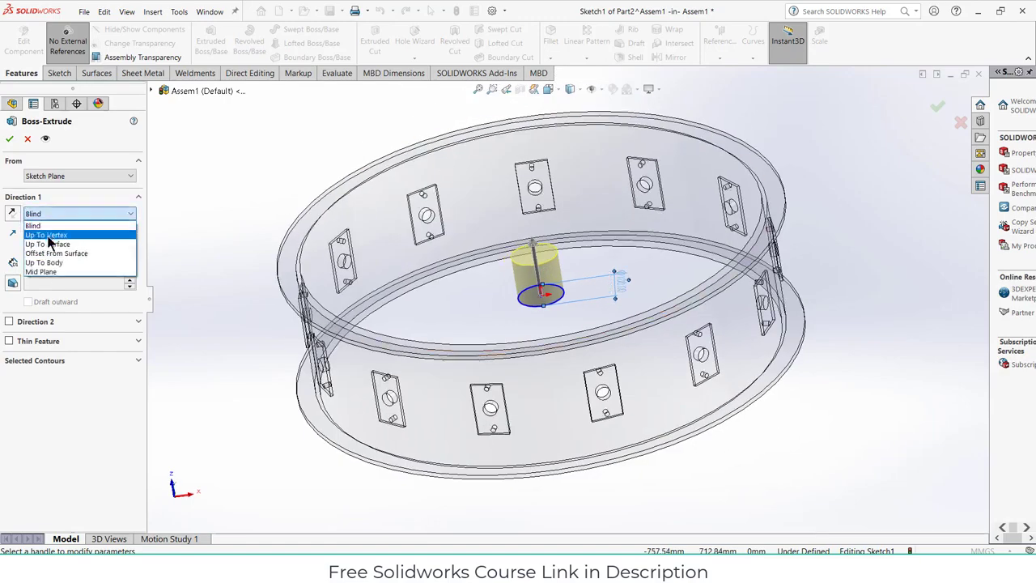
{"action": "left_click", "coordinate": [46, 273]}
{"action": "middle_click_drag", "start_coordinate": [537, 352], "coordinate": [542, 312]}
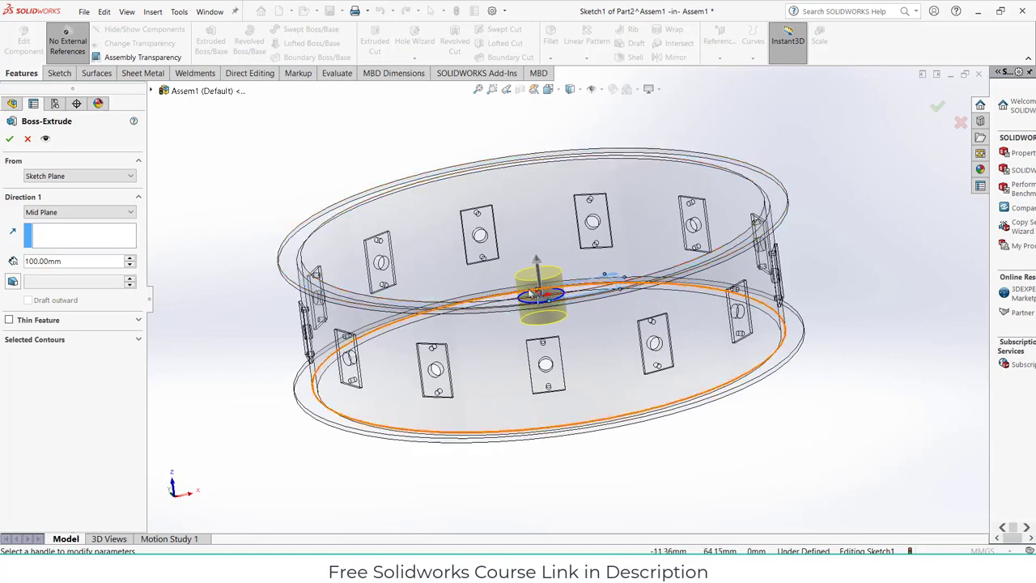
{"action": "scroll", "coordinate": [532, 295], "scroll_direction": "down", "scroll_amount": 5}
{"action": "scroll", "coordinate": [603, 267], "scroll_direction": "up", "scroll_amount": 4}
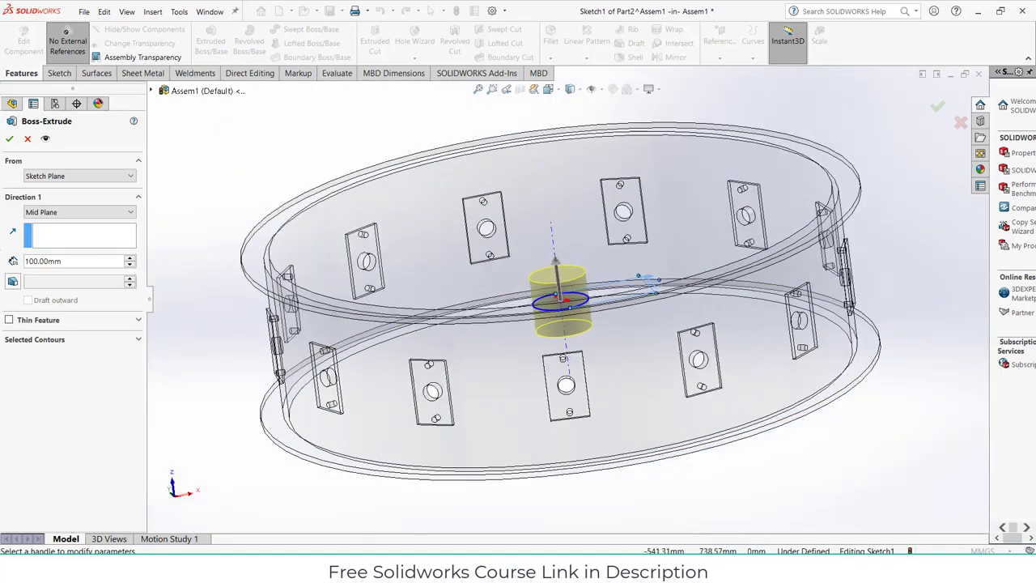
{"action": "left_click", "coordinate": [12, 139]}
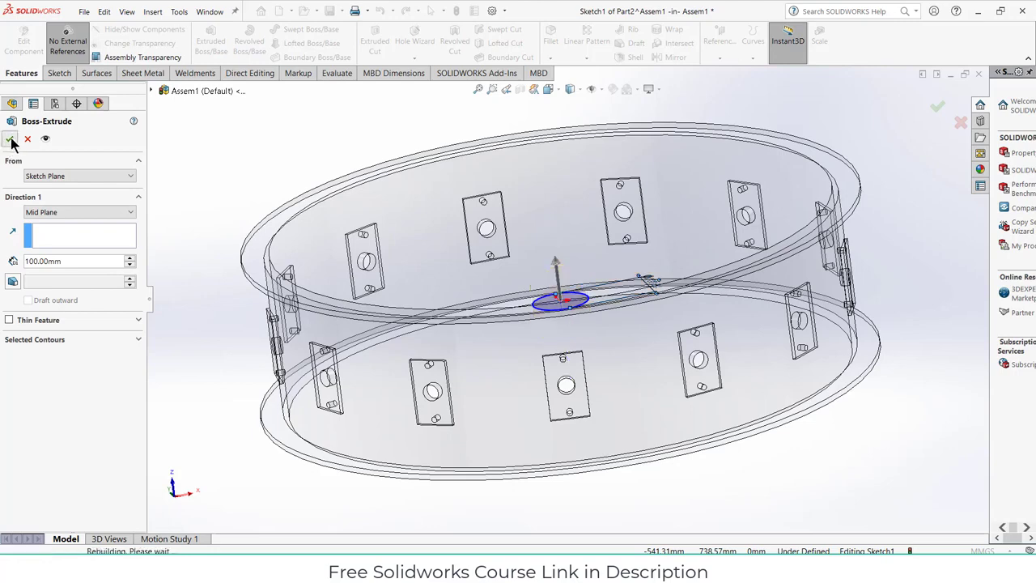
Sketch a circle about 30 mm in diameter centred on the origin, on the cylinder part's own Top Plane
{"action": "scroll", "coordinate": [552, 313], "scroll_direction": "down", "scroll_amount": 4}
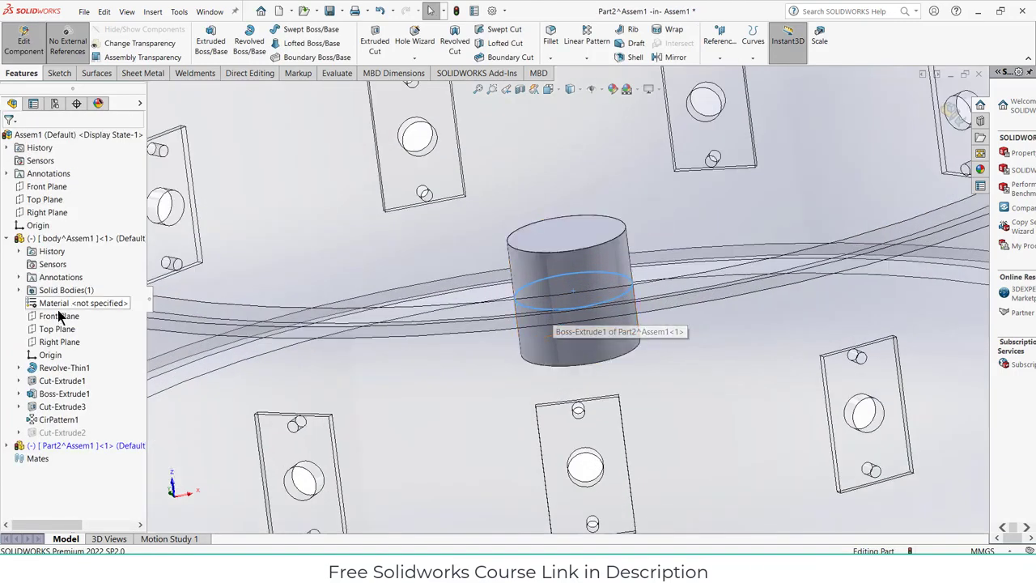
{"action": "left_click", "coordinate": [7, 445]}
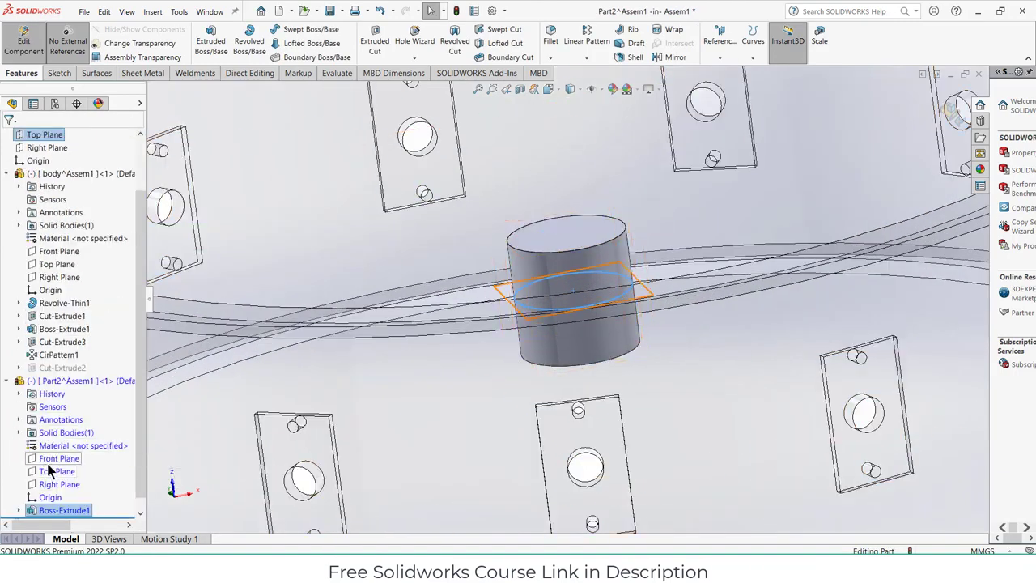
{"action": "left_click", "coordinate": [51, 473]}
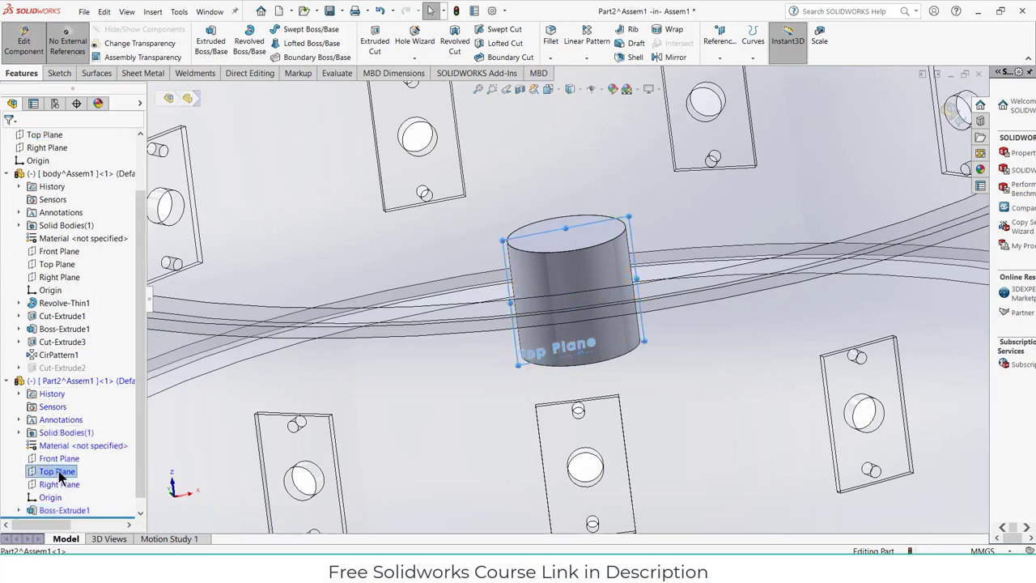
{"action": "left_click", "coordinate": [58, 459]}
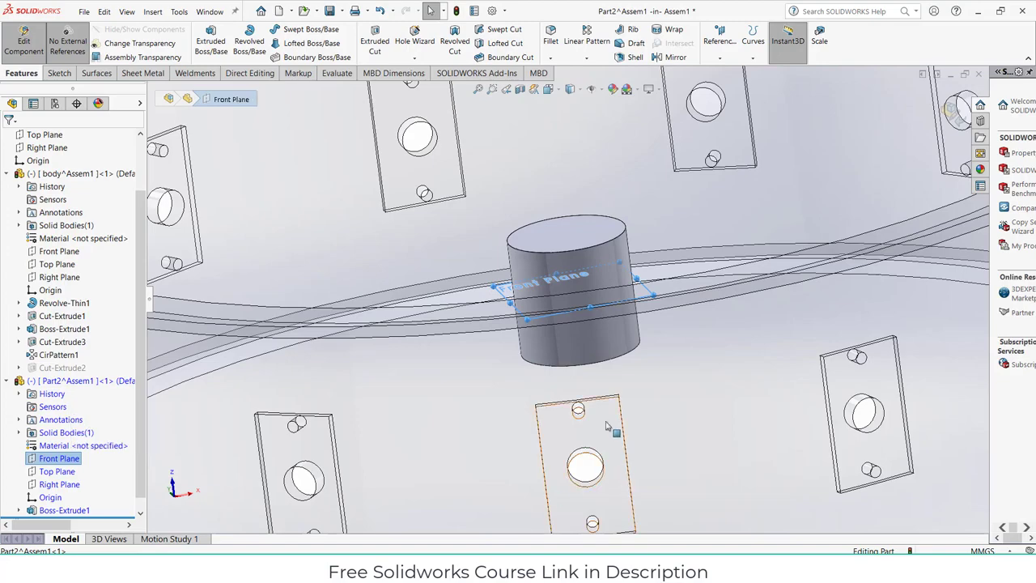
{"action": "left_click", "coordinate": [63, 472]}
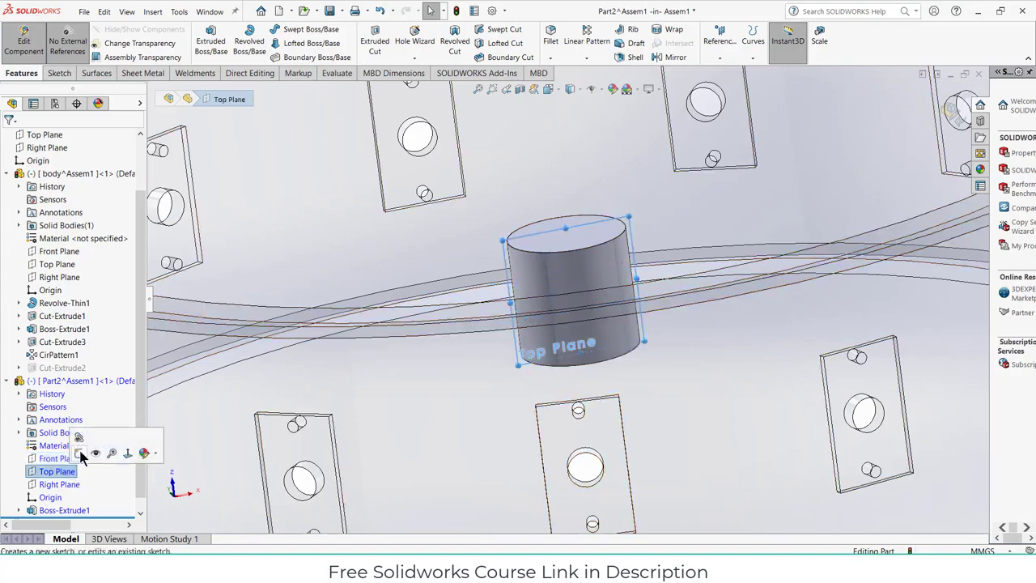
{"action": "left_click", "coordinate": [79, 453]}
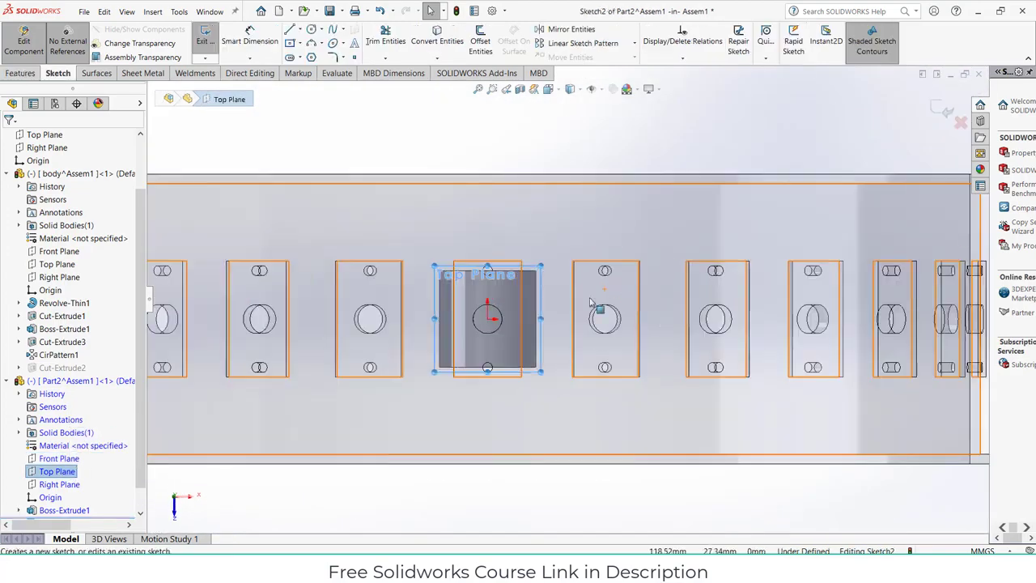
{"action": "scroll", "coordinate": [591, 303], "scroll_direction": "down", "scroll_amount": 5}
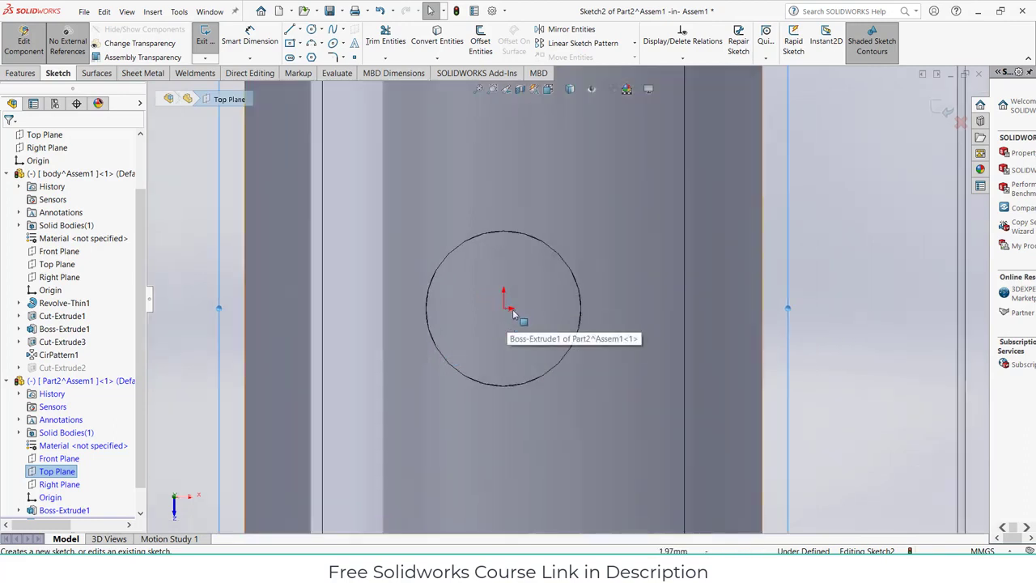
{"action": "scroll", "coordinate": [512, 314], "scroll_direction": "down", "scroll_amount": 1}
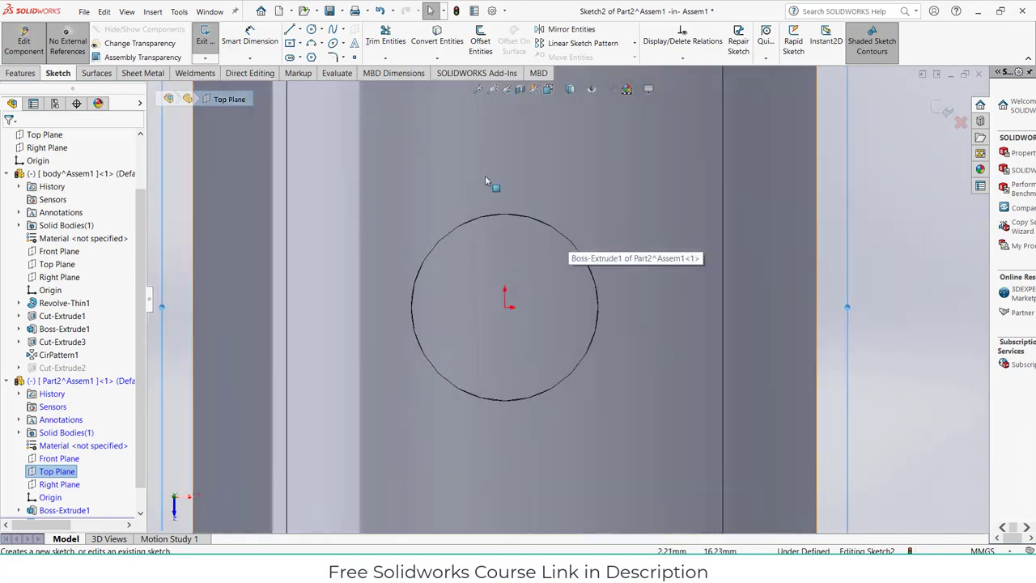
{"action": "left_click", "coordinate": [311, 29]}
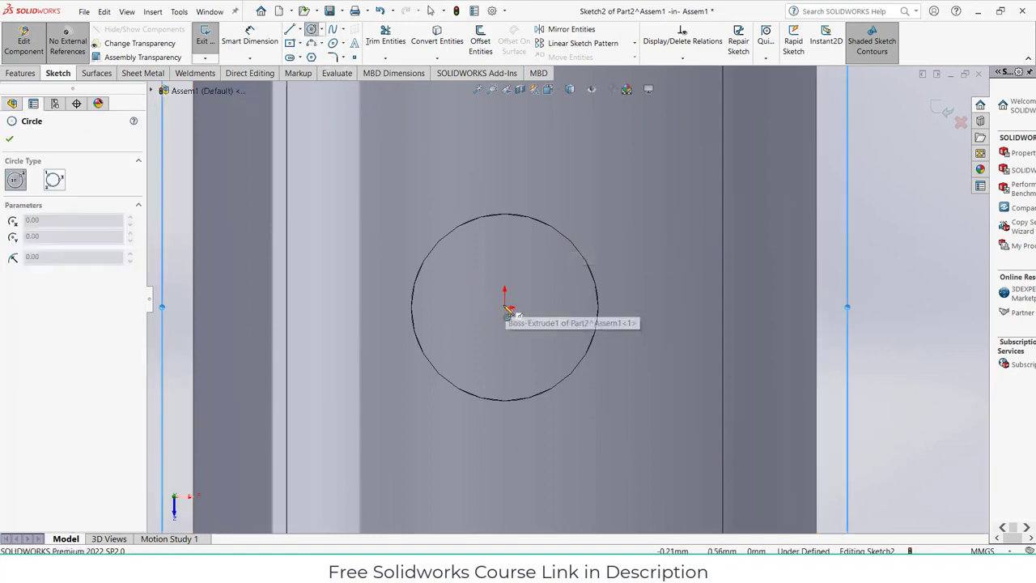
{"action": "left_click", "coordinate": [505, 306]}
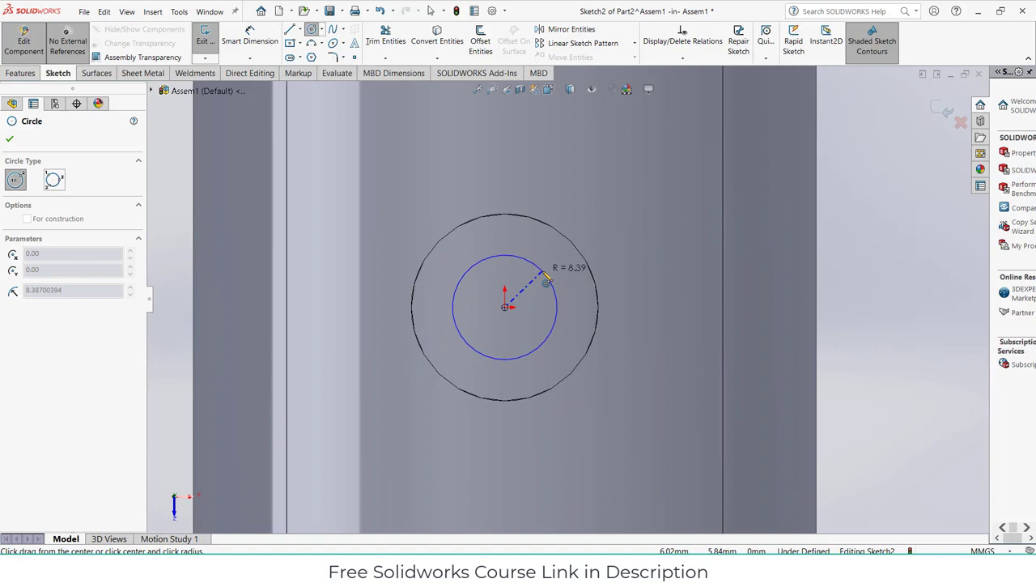
{"action": "left_click", "coordinate": [576, 244]}
Dimension the new circle on the cylinder and set its diameter to 10 mm
{"action": "scroll", "coordinate": [578, 252], "scroll_direction": "up", "scroll_amount": 6}
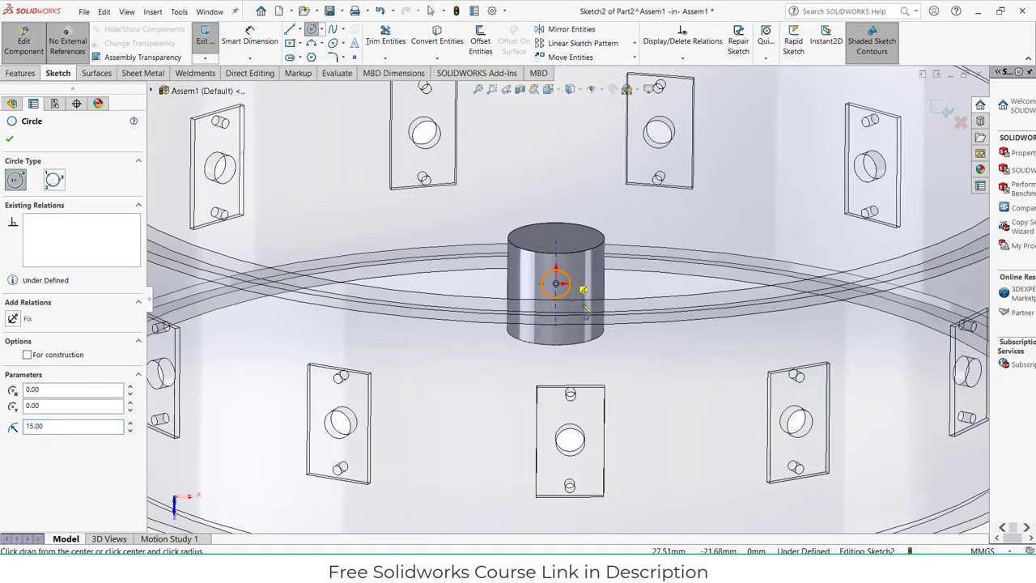
{"action": "scroll", "coordinate": [584, 310], "scroll_direction": "up", "scroll_amount": 3}
{"action": "middle_click_drag", "start_coordinate": [584, 310], "coordinate": [532, 315]}
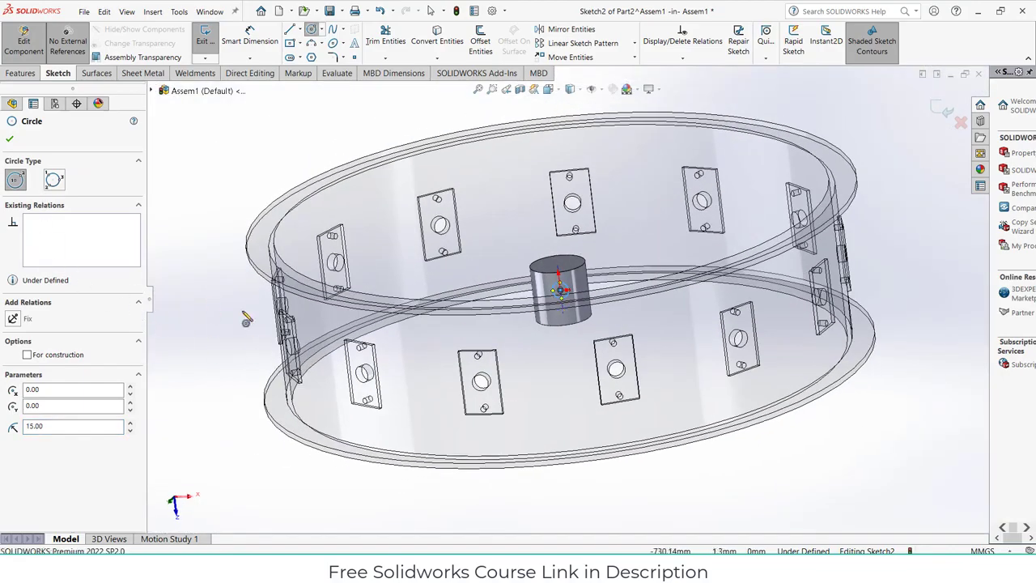
{"action": "scroll", "coordinate": [535, 322], "scroll_direction": "down", "scroll_amount": 4}
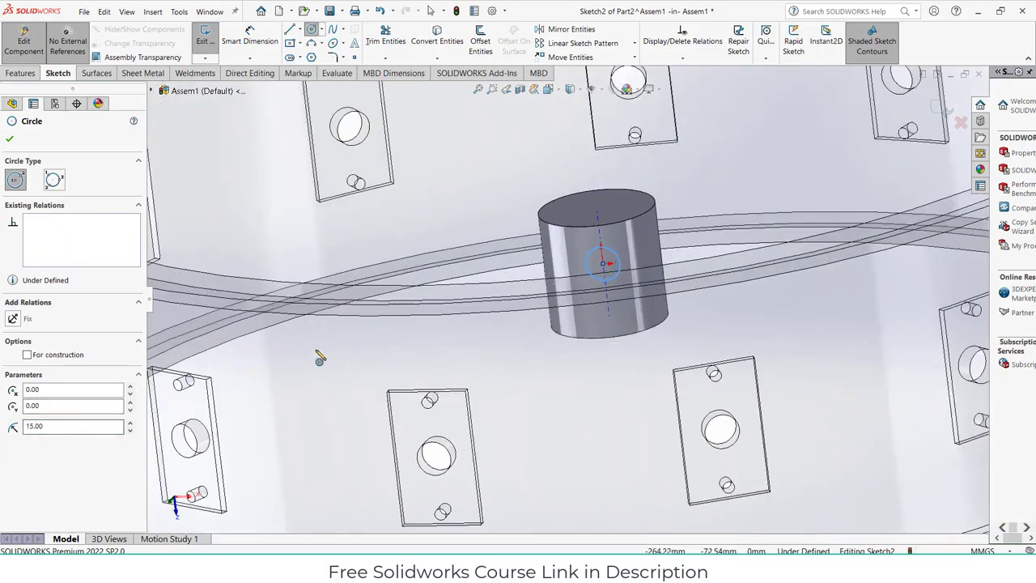
{"action": "left_click", "coordinate": [249, 36]}
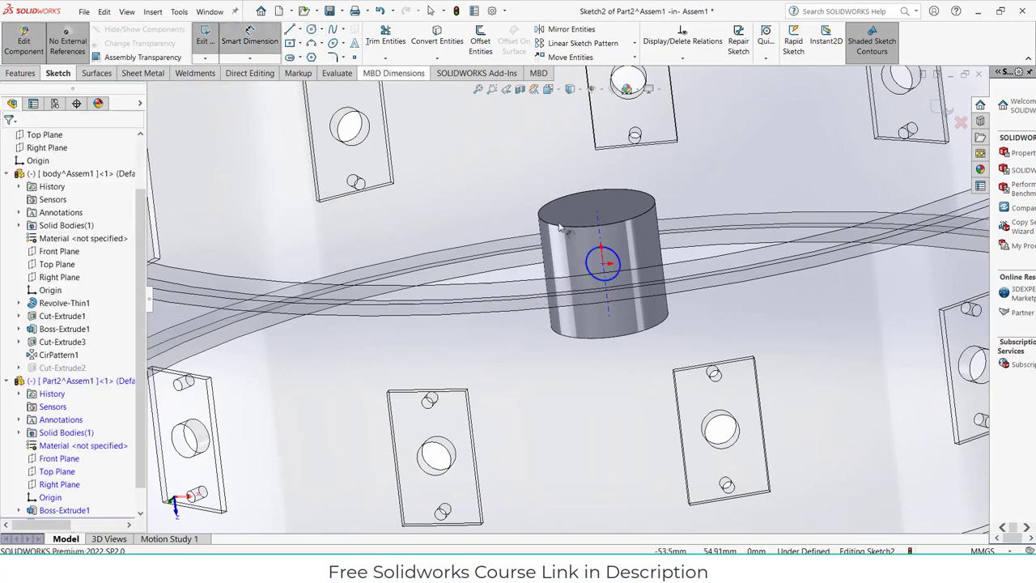
{"action": "left_click", "coordinate": [624, 257]}
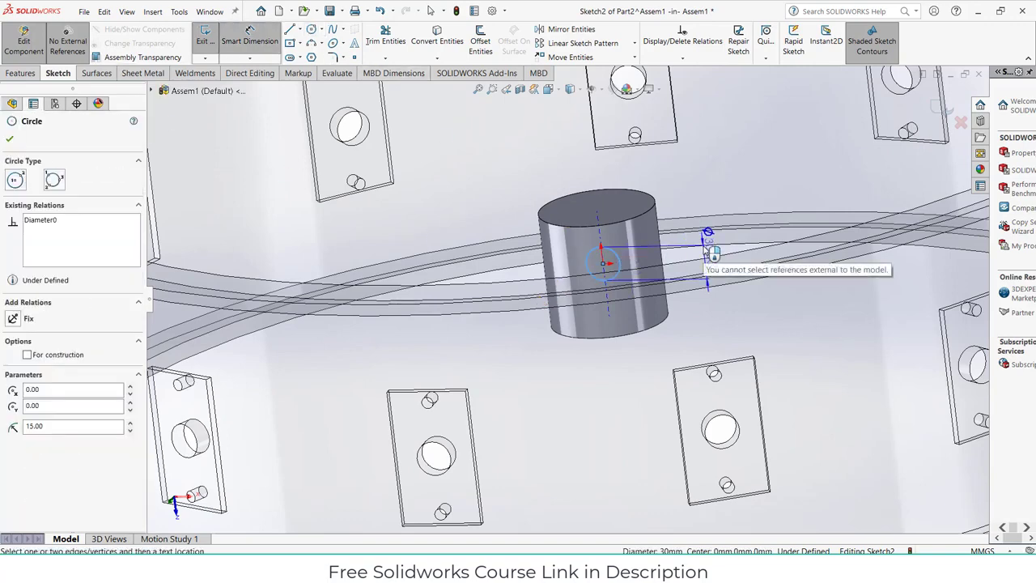
{"action": "left_click", "coordinate": [707, 267]}
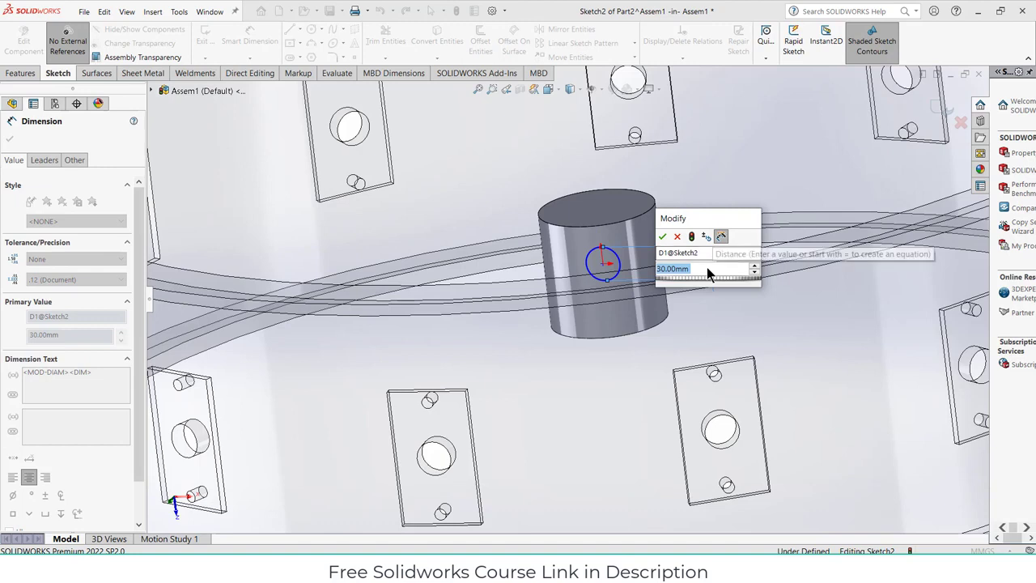
{"action": "type", "text": "10"}
{"action": "key", "text": "Return"}
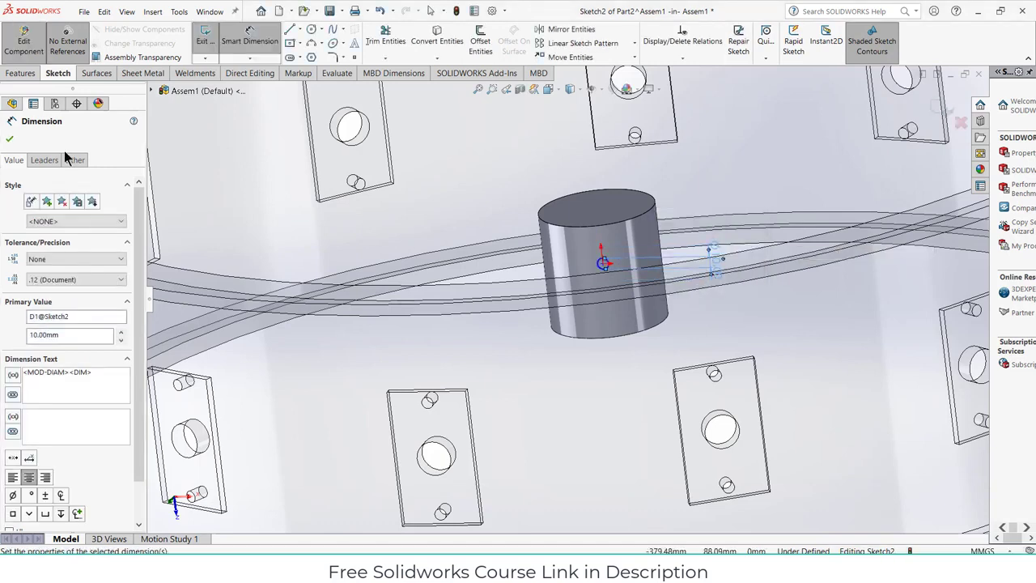
Start an extruded cut from the 10 mm circle, with Direction 1 set to Blind and Direction 2 to Through All
{"action": "left_click", "coordinate": [20, 73]}
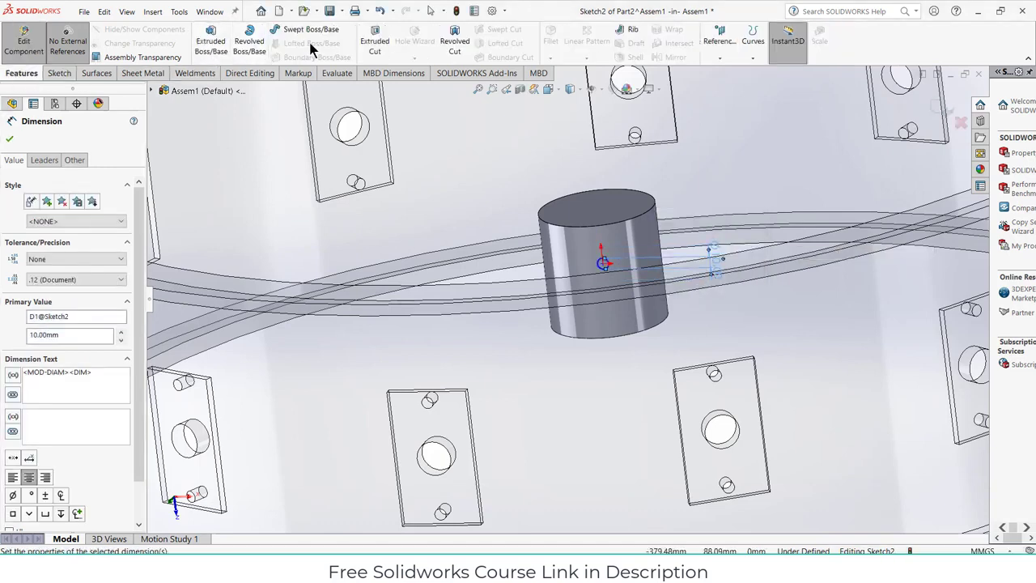
{"action": "left_click", "coordinate": [374, 42]}
{"action": "middle_click_drag", "start_coordinate": [419, 160], "coordinate": [412, 229]}
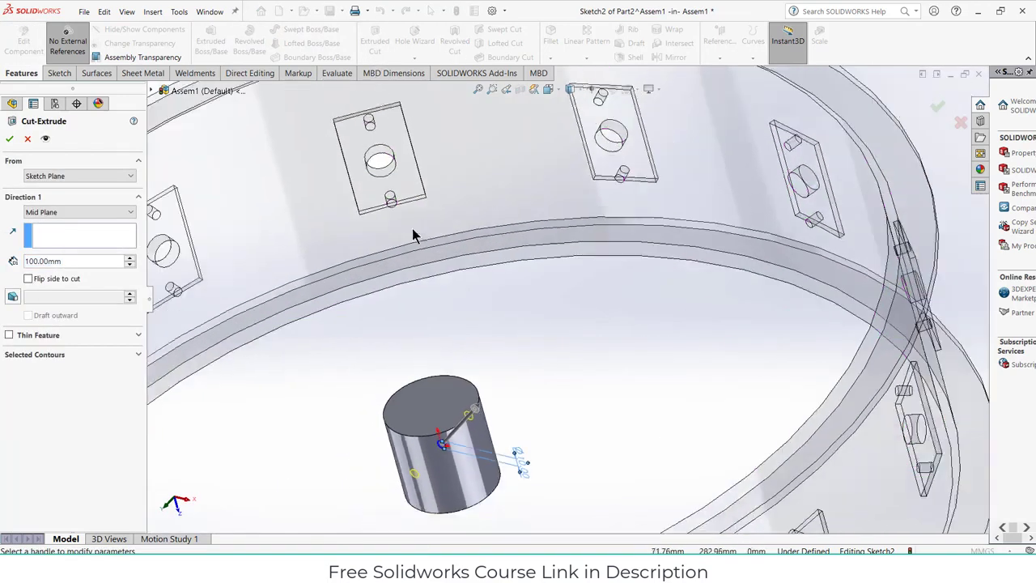
{"action": "scroll", "coordinate": [412, 228], "scroll_direction": "up", "scroll_amount": 1}
{"action": "left_click", "coordinate": [106, 212]}
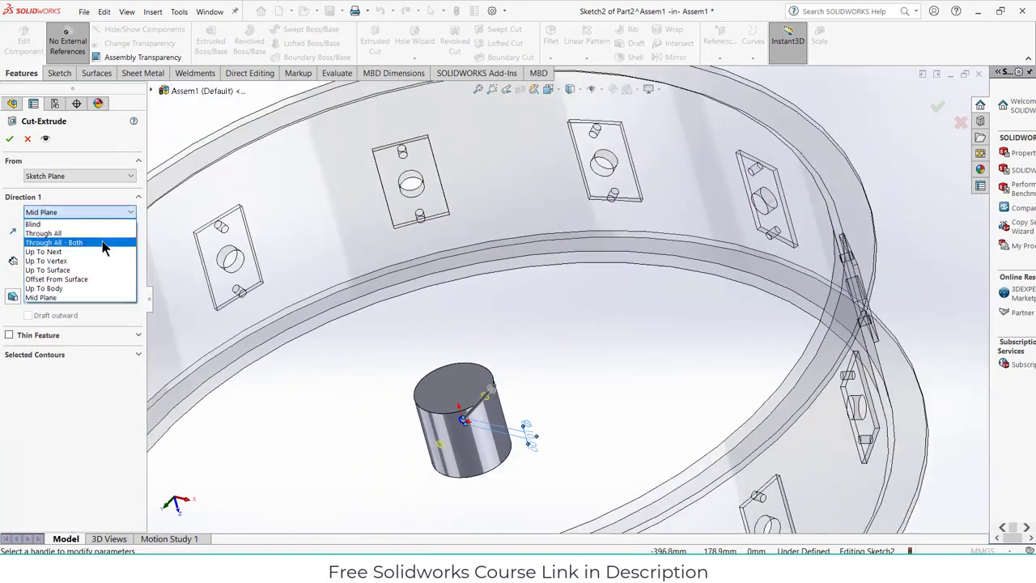
{"action": "left_click", "coordinate": [99, 242]}
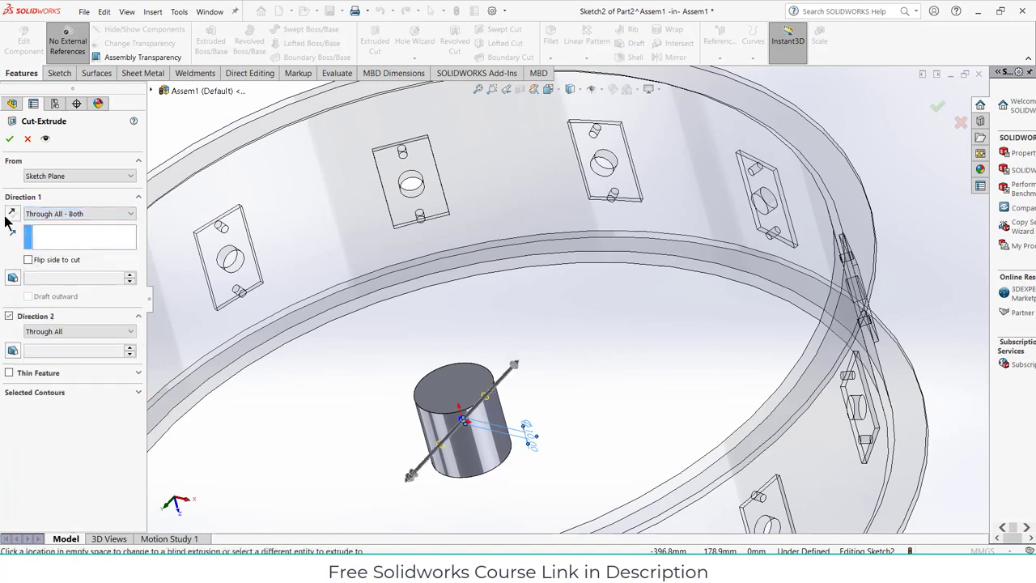
{"action": "left_click", "coordinate": [81, 217]}
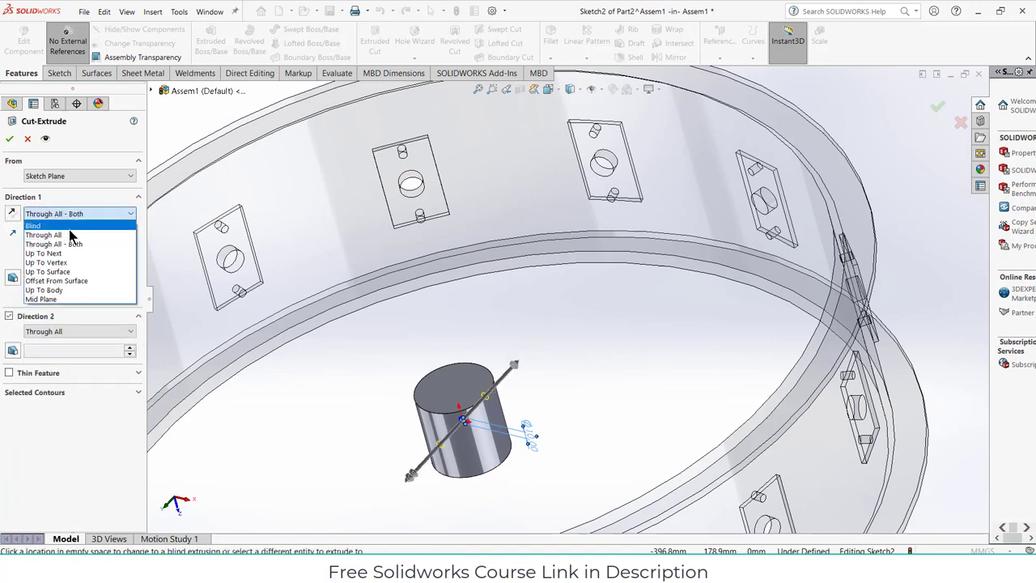
{"action": "left_click", "coordinate": [70, 226]}
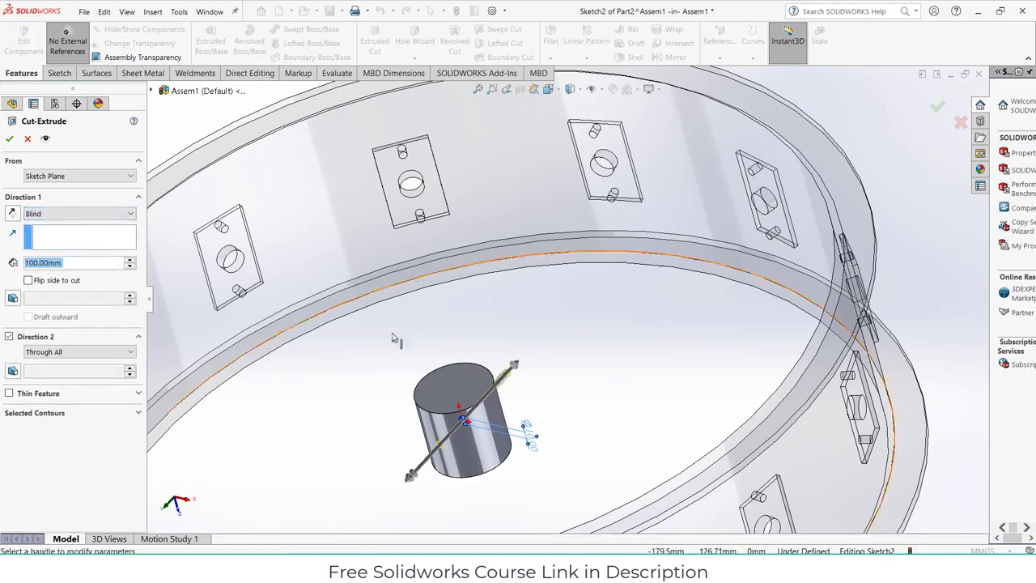
Start the hub cut from an Offset of 130 mm and set its Blind depth to 10 mm
{"action": "middle_click_drag", "start_coordinate": [469, 381], "coordinate": [451, 415]}
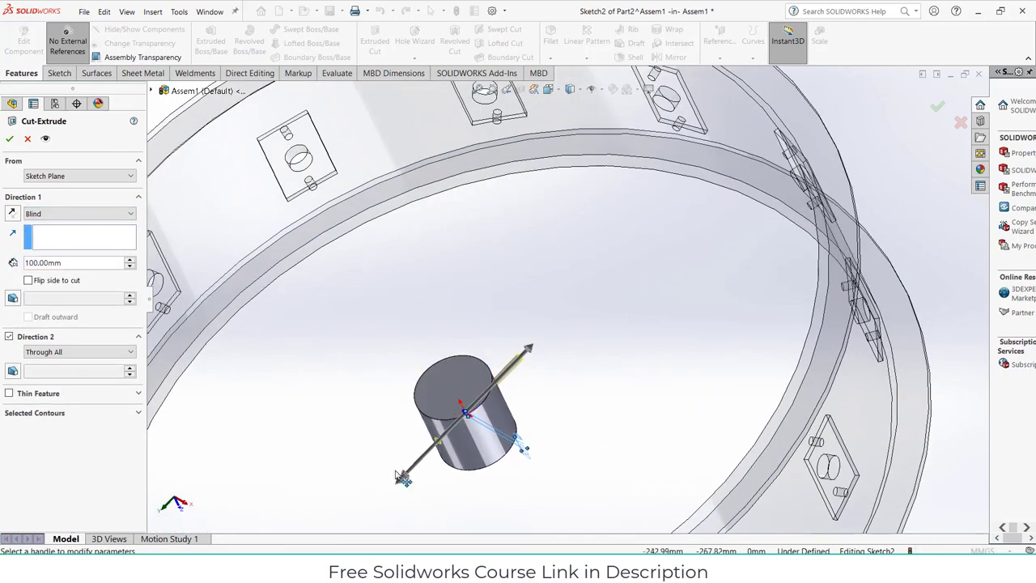
{"action": "left_click", "coordinate": [82, 176]}
{"action": "left_click", "coordinate": [84, 215]}
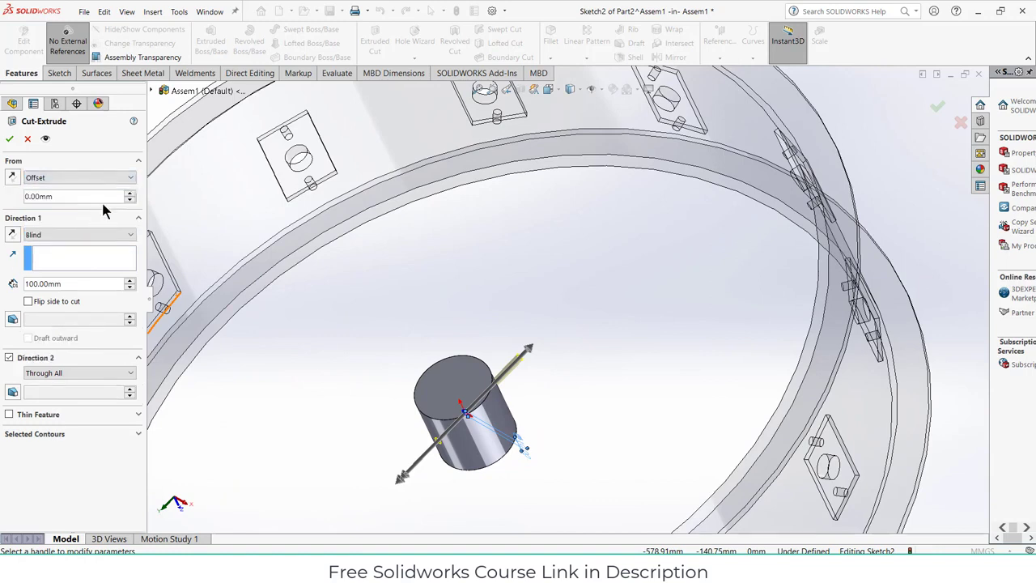
{"action": "scroll", "coordinate": [100, 196], "scroll_direction": "up", "scroll_amount": 8}
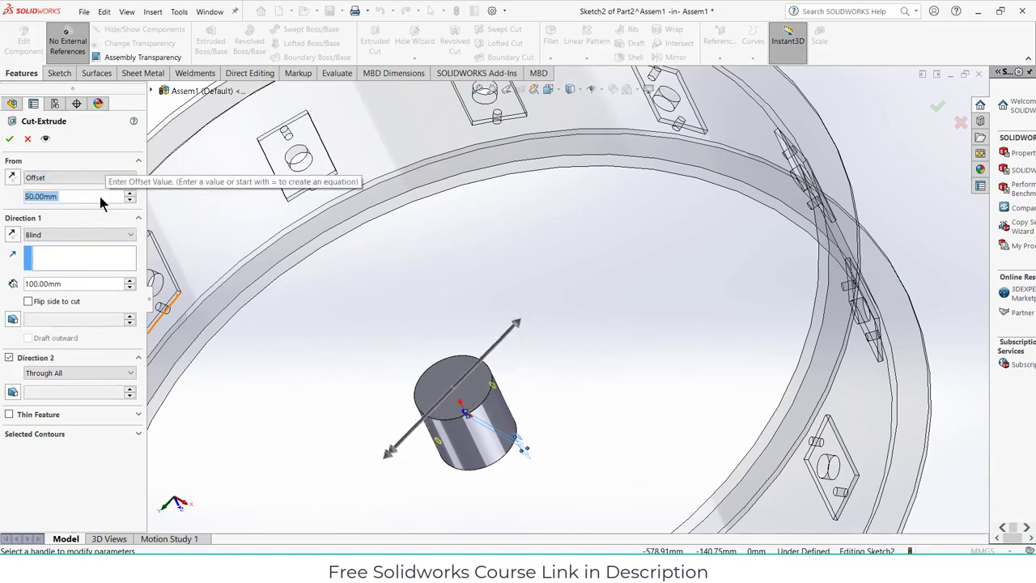
{"action": "scroll", "coordinate": [100, 196], "scroll_direction": "up", "scroll_amount": 4}
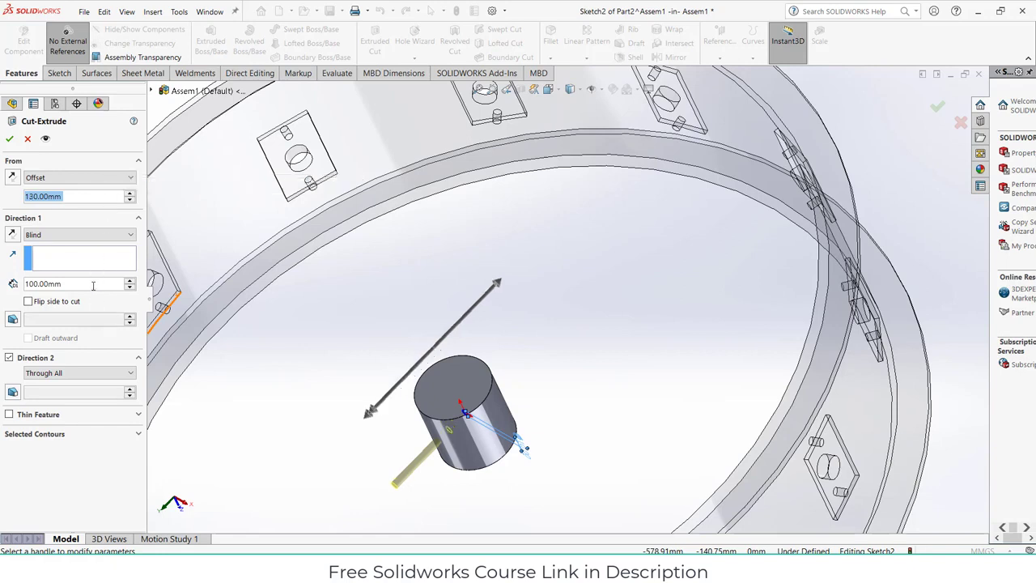
{"action": "scroll", "coordinate": [93, 290], "scroll_direction": "down", "scroll_amount": 5}
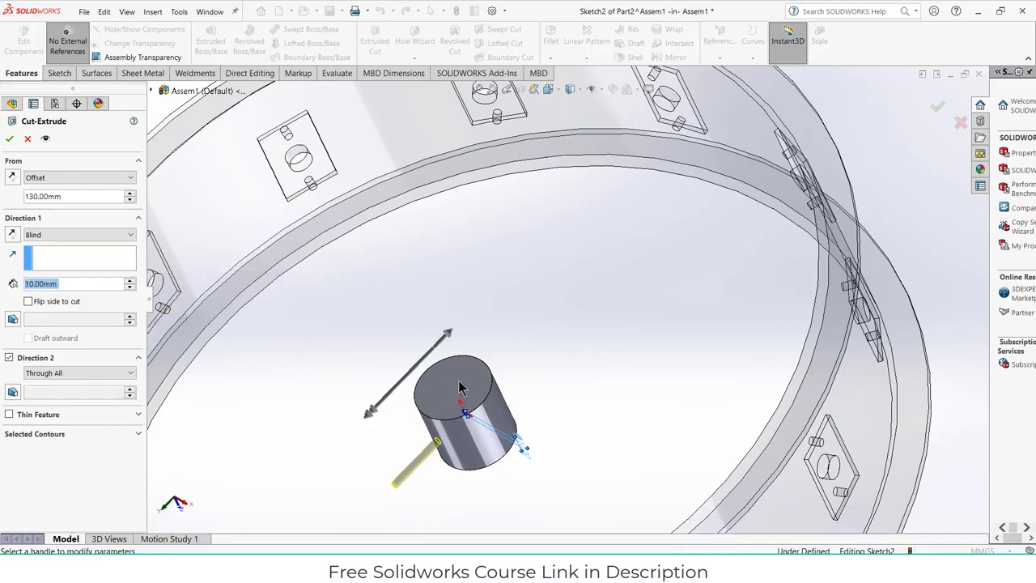
{"action": "middle_click_drag", "start_coordinate": [459, 387], "coordinate": [476, 369]}
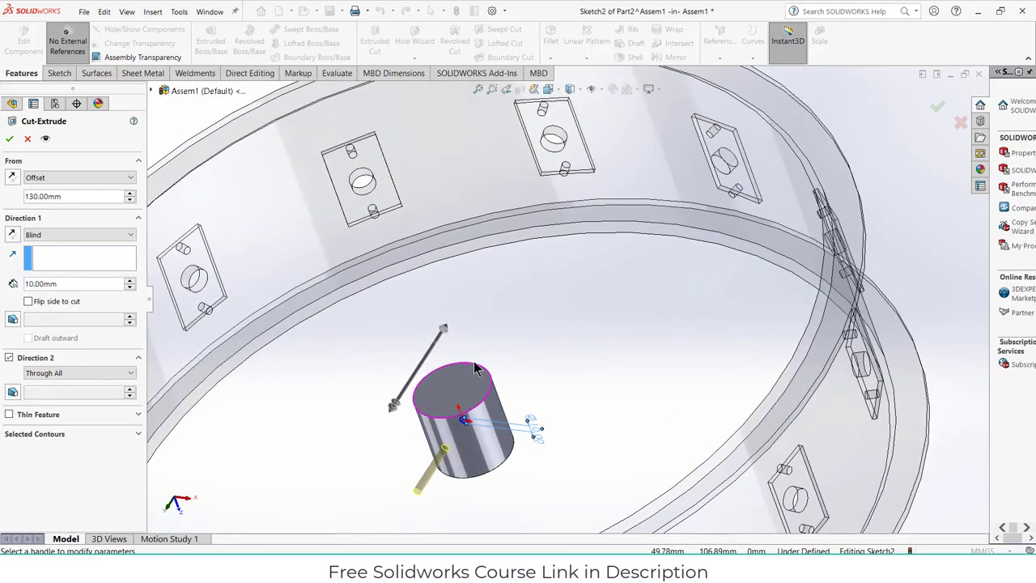
Set the cut's start offset to 70 mm and its Blind depth to 30 mm, and complete the cut
{"action": "left_click", "coordinate": [75, 198]}
{"action": "scroll", "coordinate": [74, 198], "scroll_direction": "down", "scroll_amount": 5}
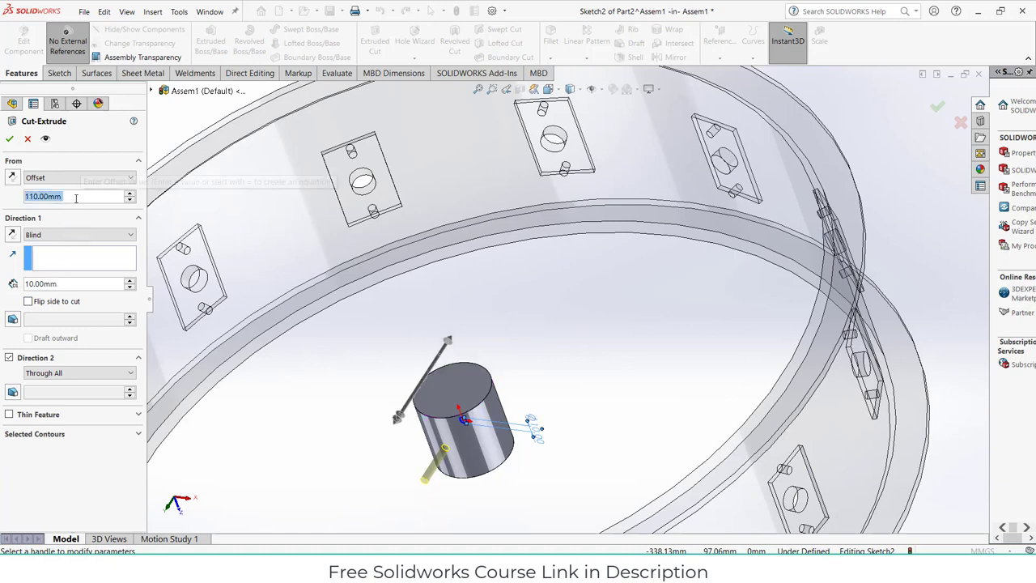
{"action": "scroll", "coordinate": [75, 202], "scroll_direction": "down", "scroll_amount": 1}
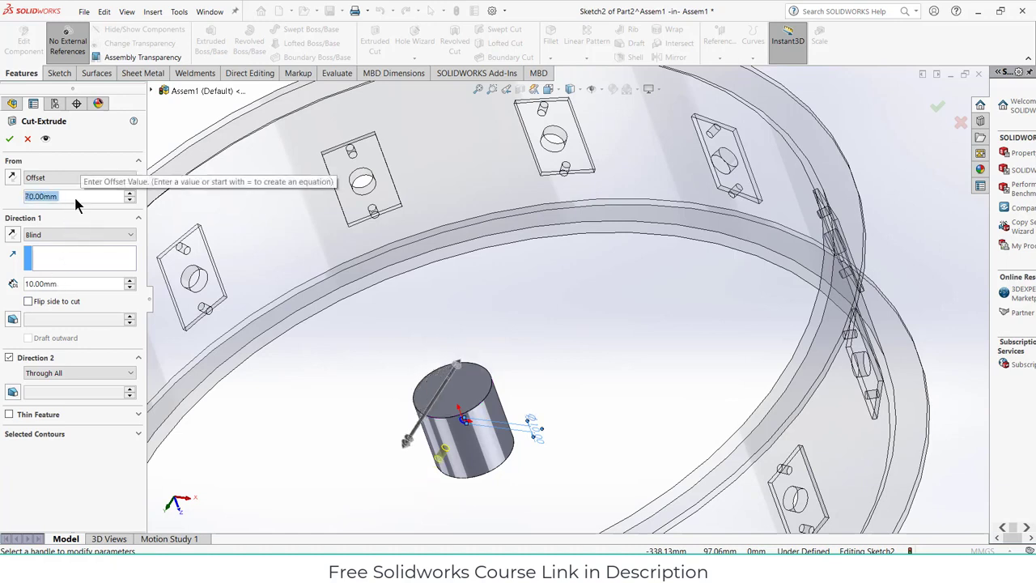
{"action": "left_click", "coordinate": [74, 284]}
{"action": "scroll", "coordinate": [74, 285], "scroll_direction": "up", "scroll_amount": 2}
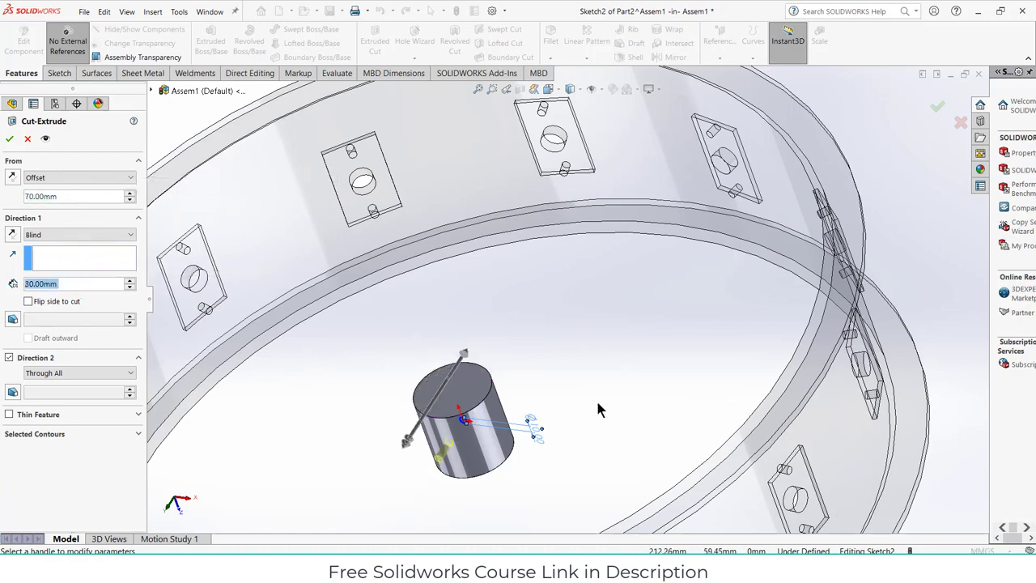
{"action": "middle_click_drag", "start_coordinate": [596, 399], "coordinate": [356, 411]}
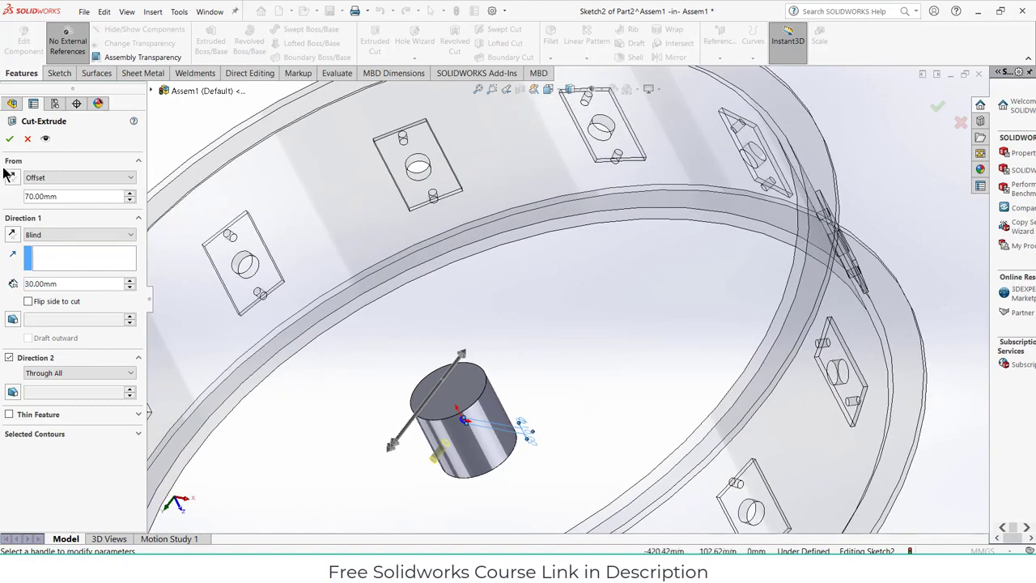
{"action": "left_click", "coordinate": [10, 139]}
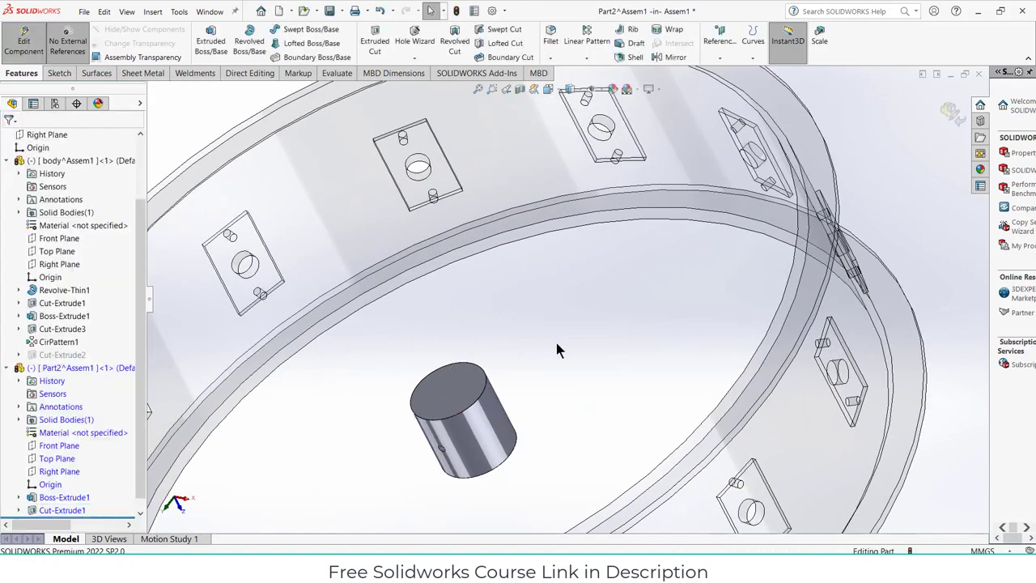
Circular-pattern the hole cut around the cylinder's upper circular edge, with 13 equally spaced instances over 360 degrees
{"action": "left_click", "coordinate": [585, 59]}
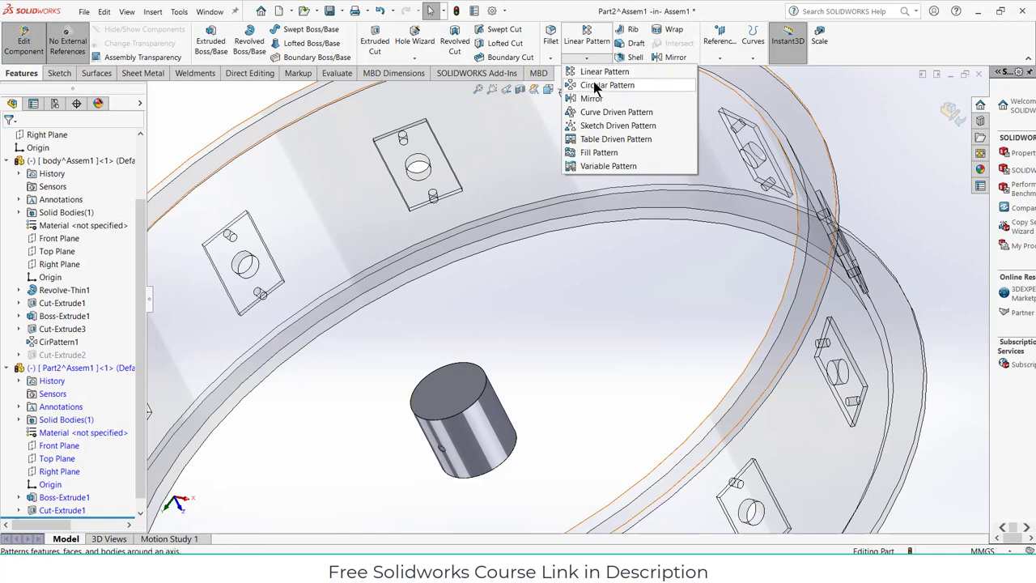
{"action": "left_click", "coordinate": [597, 85]}
{"action": "left_click", "coordinate": [79, 180]}
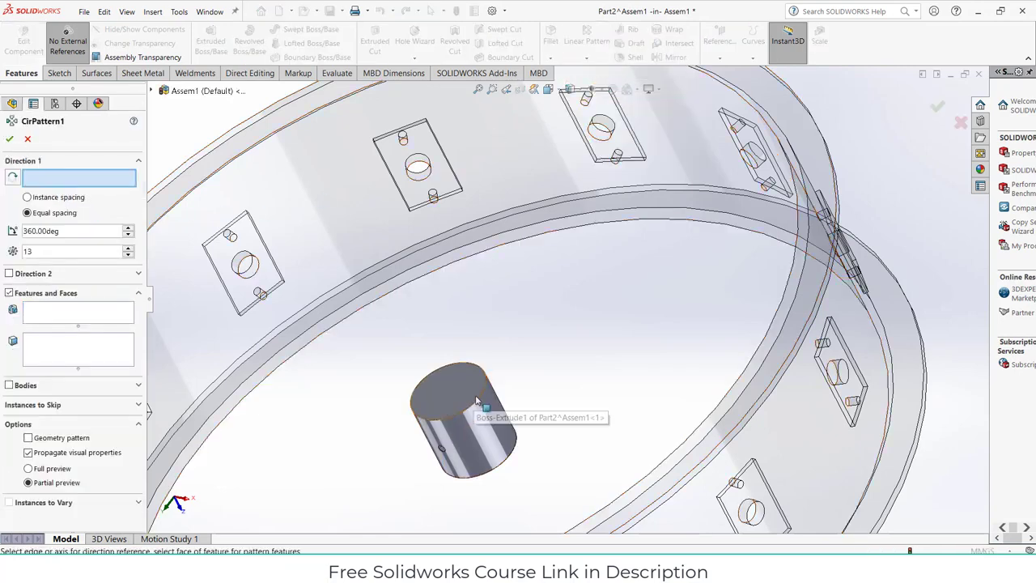
{"action": "left_click", "coordinate": [450, 396]}
{"action": "left_click", "coordinate": [66, 314]}
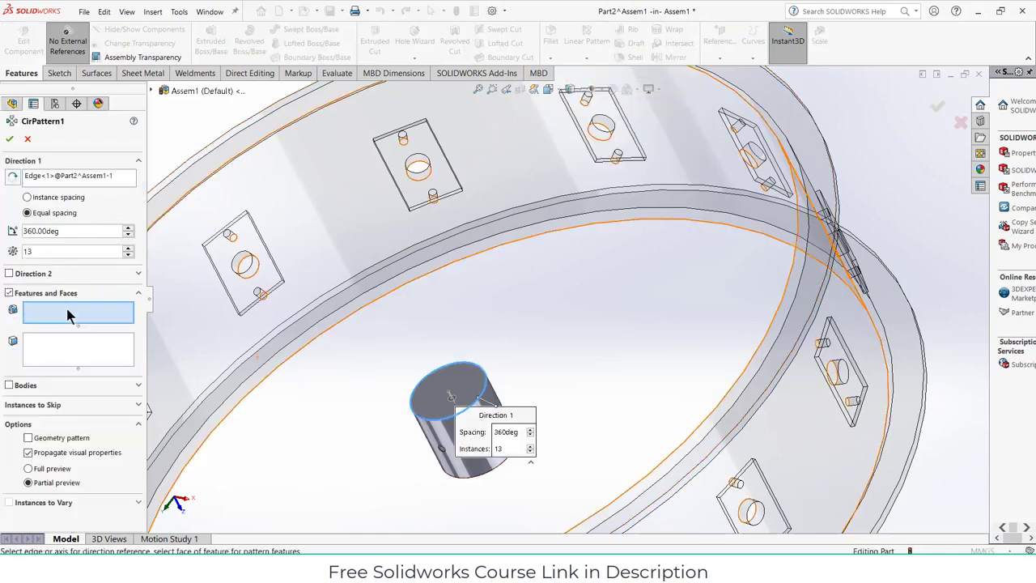
{"action": "scroll", "coordinate": [367, 458], "scroll_direction": "down", "scroll_amount": 5}
{"action": "left_click", "coordinate": [576, 402]}
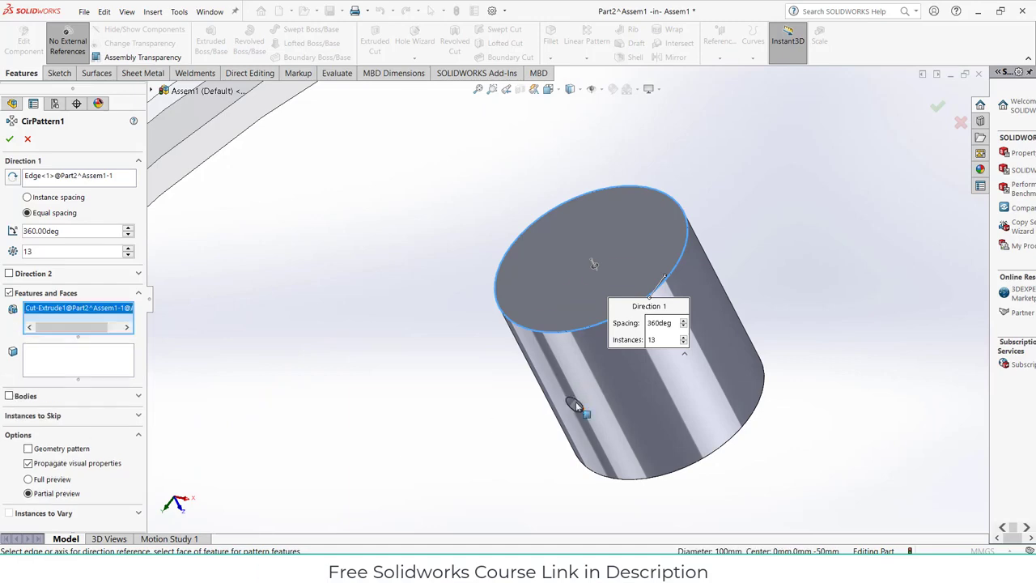
{"action": "middle_click_drag", "start_coordinate": [434, 371], "coordinate": [491, 337]}
{"action": "left_click", "coordinate": [10, 140]}
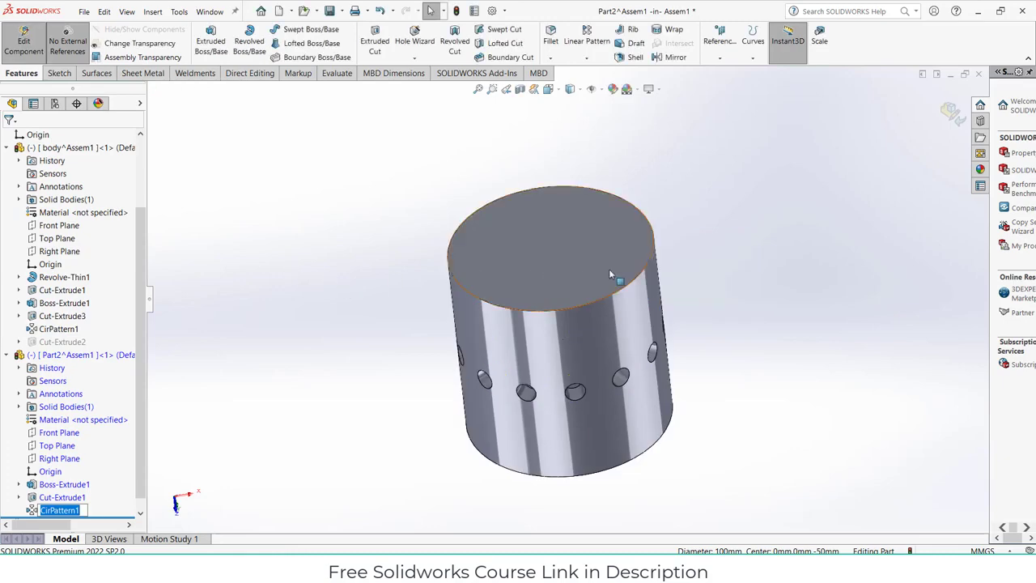
Finish editing the cylinder part, collapse both components in the feature tree and rebuild the assembly
{"action": "scroll", "coordinate": [608, 269], "scroll_direction": "up", "scroll_amount": 3}
{"action": "scroll", "coordinate": [615, 279], "scroll_direction": "up", "scroll_amount": 2}
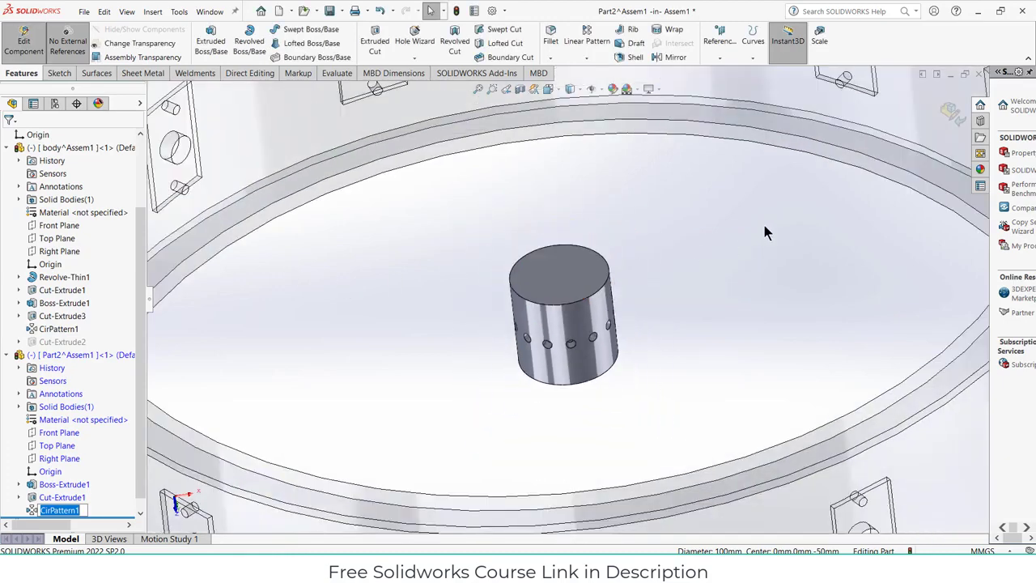
{"action": "left_click", "coordinate": [949, 112]}
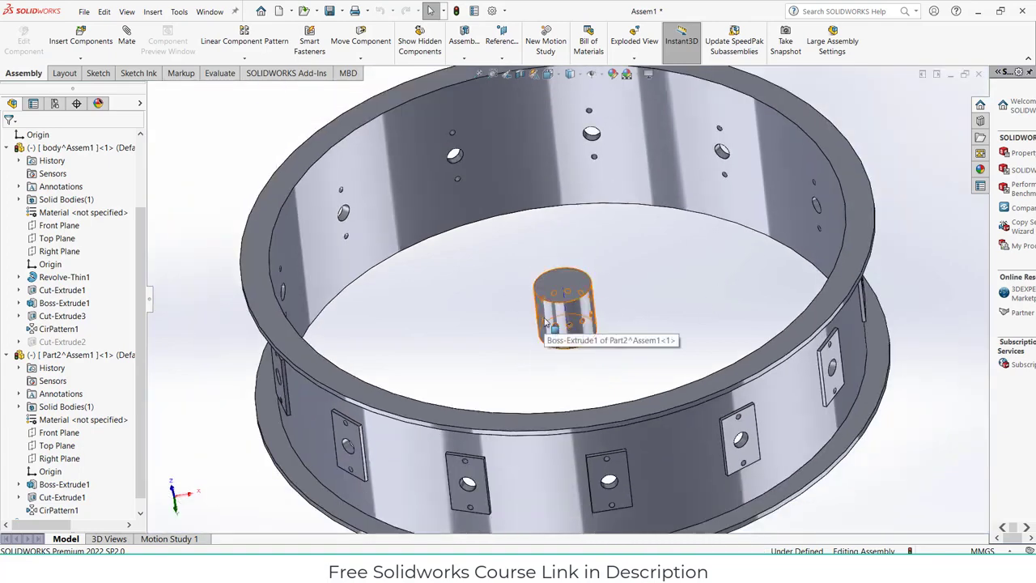
{"action": "left_click", "coordinate": [8, 355]}
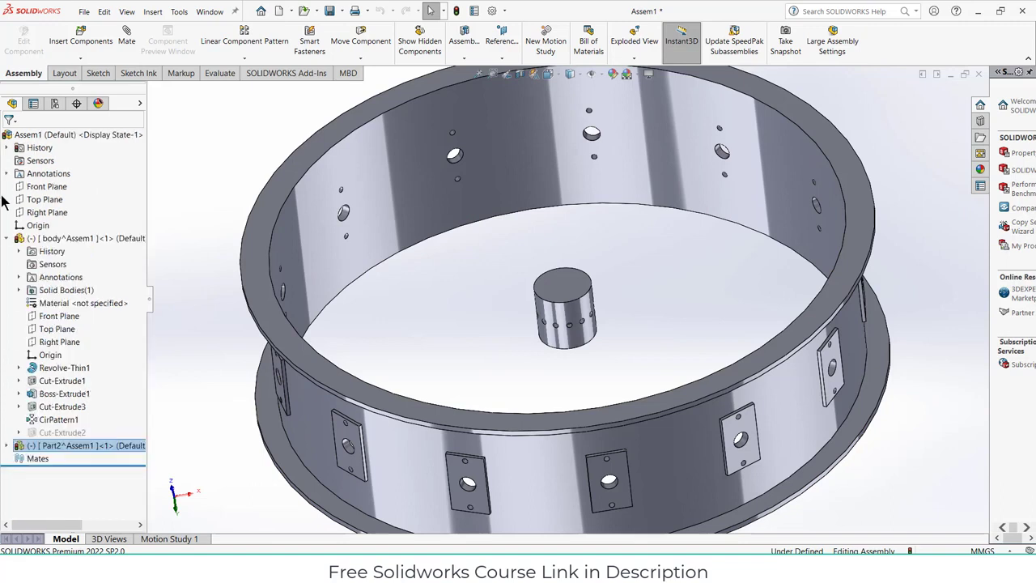
{"action": "left_click", "coordinate": [8, 238]}
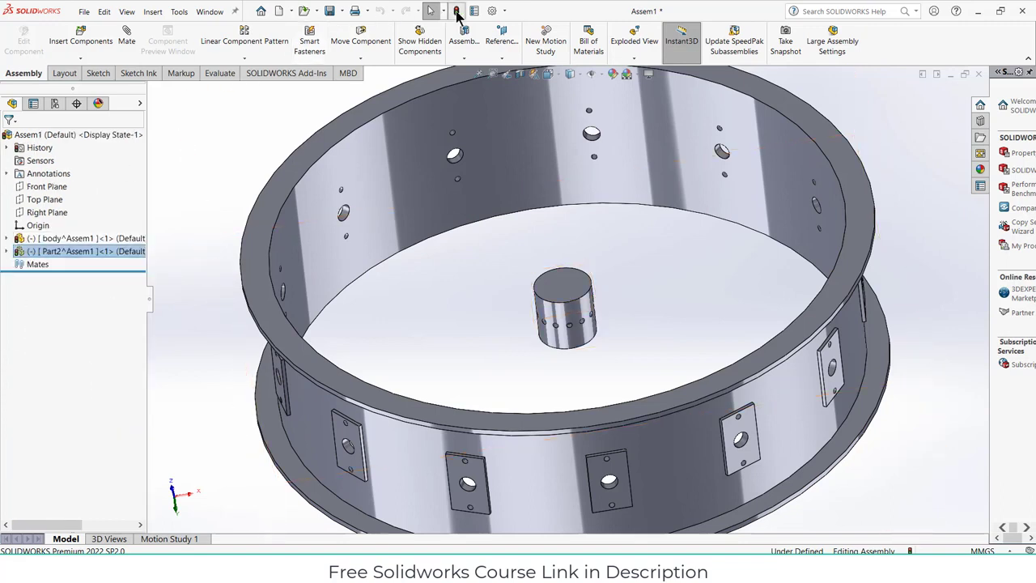
{"action": "left_click", "coordinate": [457, 12]}
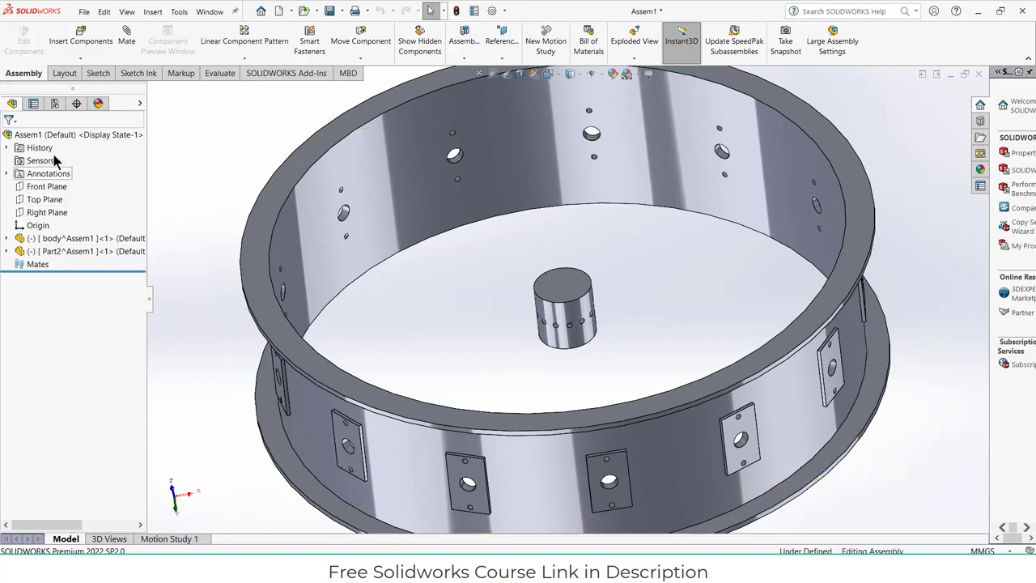
Insert a new part on the assembly's Top Plane, and return to the assembly with its sketch left empty
{"action": "left_click", "coordinate": [80, 58]}
{"action": "left_click", "coordinate": [77, 85]}
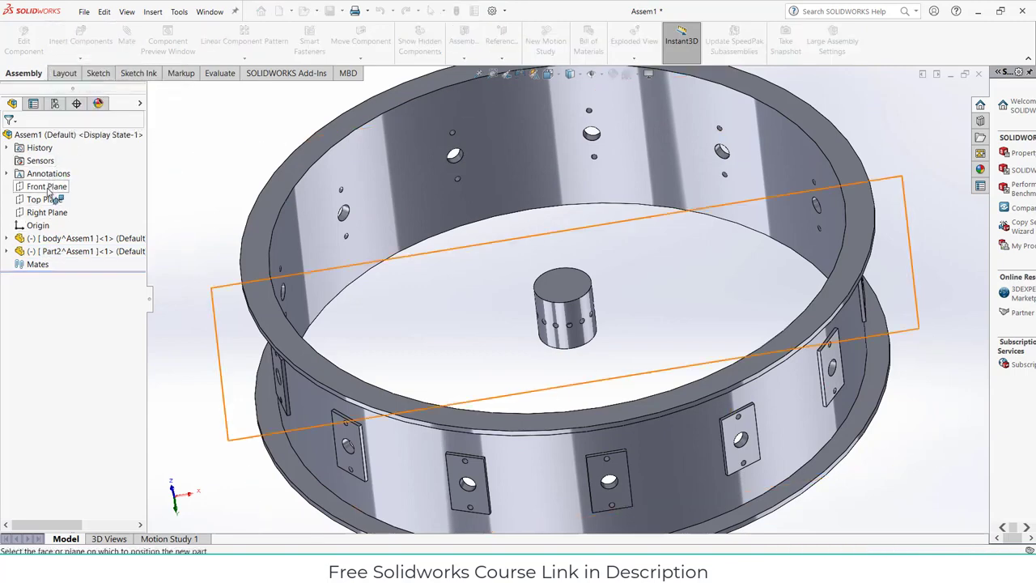
{"action": "middle_click_drag", "start_coordinate": [370, 283], "coordinate": [461, 357]}
{"action": "scroll", "coordinate": [461, 356], "scroll_direction": "up", "scroll_amount": 4}
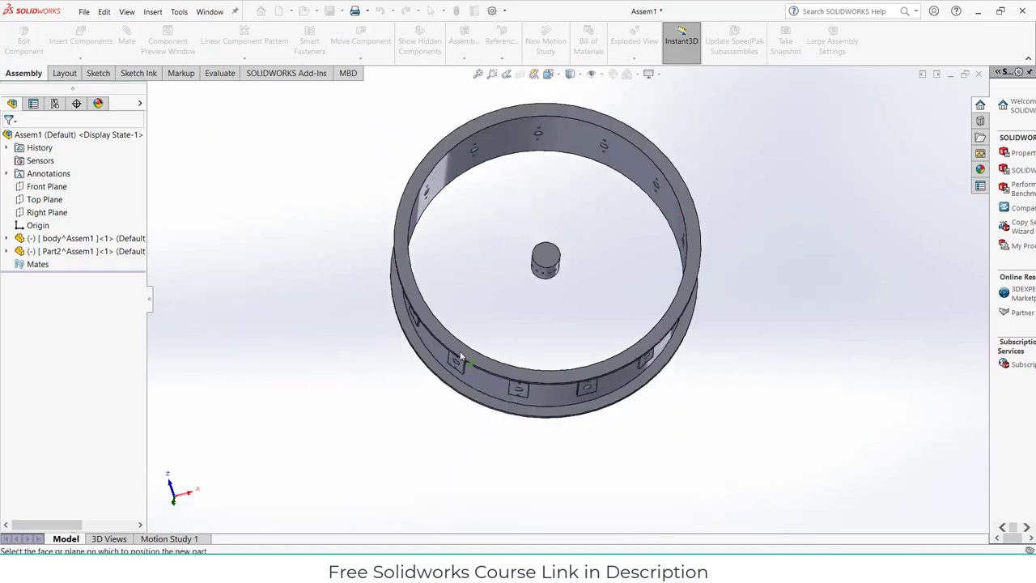
{"action": "left_click", "coordinate": [41, 201]}
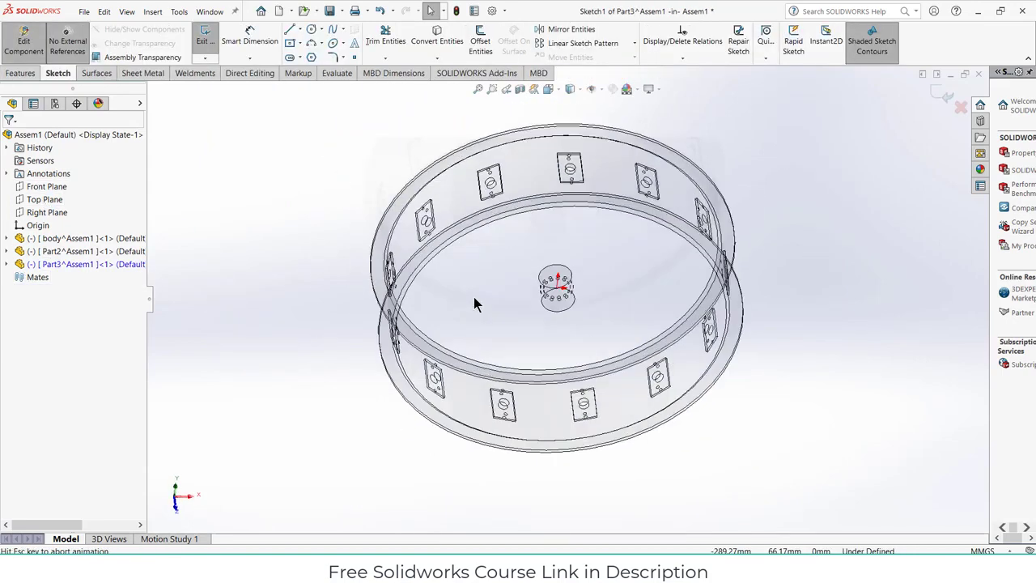
{"action": "scroll", "coordinate": [567, 386], "scroll_direction": "down", "scroll_amount": 2}
{"action": "scroll", "coordinate": [566, 386], "scroll_direction": "up", "scroll_amount": 2}
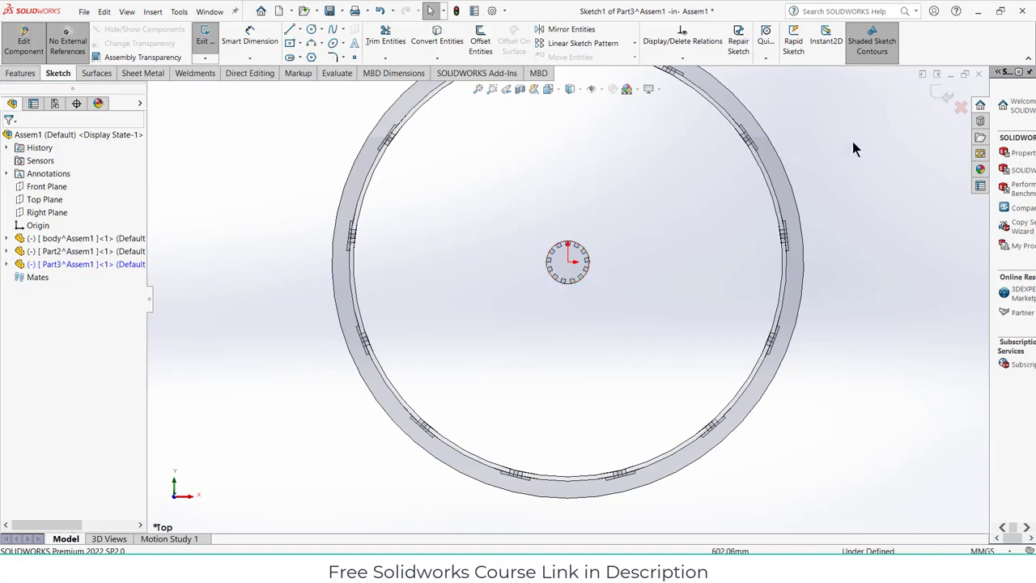
{"action": "left_click", "coordinate": [937, 95]}
{"action": "left_click", "coordinate": [950, 113]}
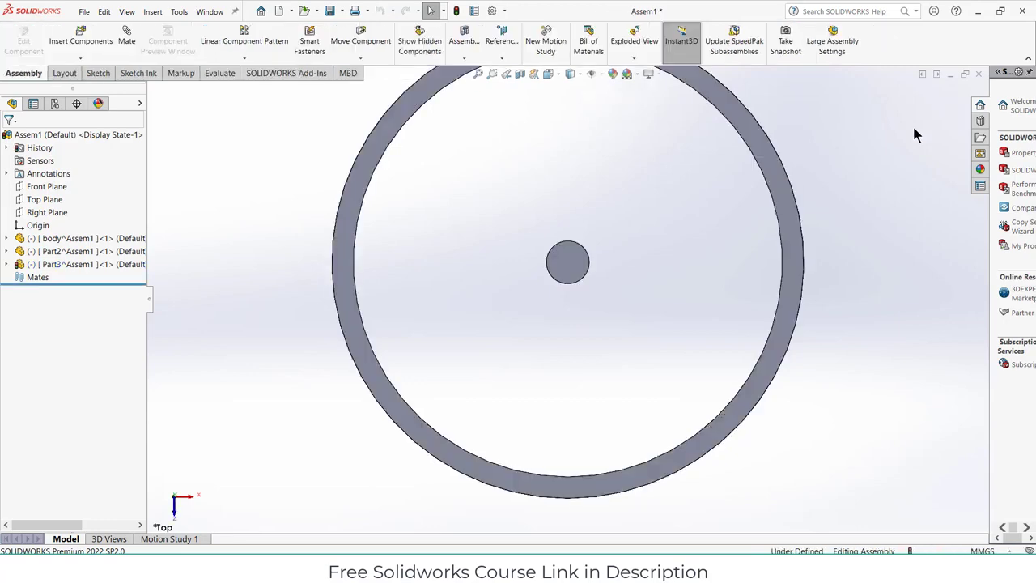
Mate the hub's cylindrical side face concentric with the ring body's outer cylindrical face
{"action": "left_click", "coordinate": [556, 227]}
{"action": "mouse_move", "coordinate": [556, 228]}
{"action": "left_mouse_down"}
{"action": "mouse_move", "coordinate": [561, 216]}
{"action": "mouse_move", "coordinate": [556, 241]}
{"action": "left_mouse_up"}
{"action": "left_click", "coordinate": [278, 227]}
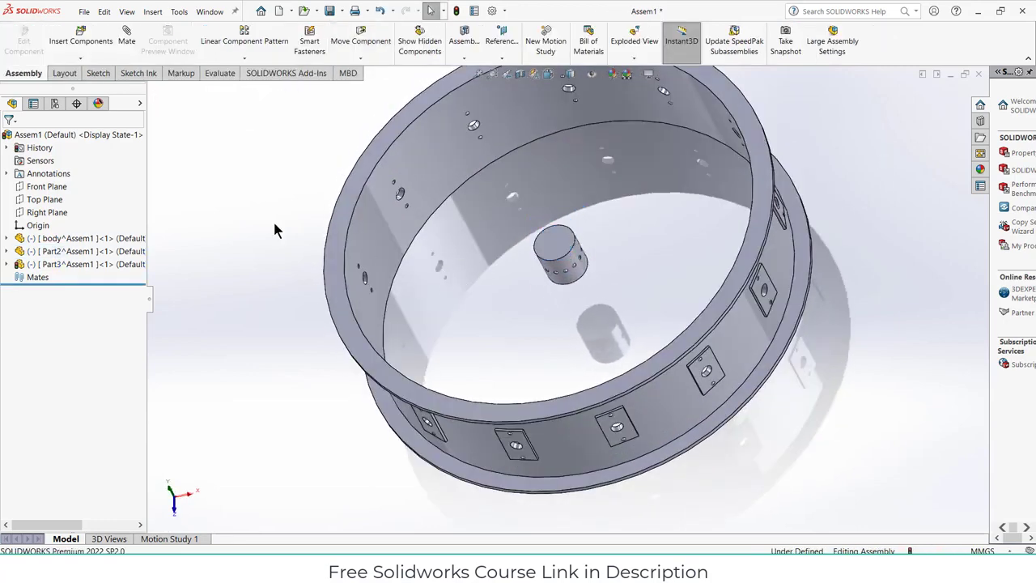
{"action": "left_click", "coordinate": [130, 39]}
{"action": "scroll", "coordinate": [717, 289], "scroll_direction": "down", "scroll_amount": 4}
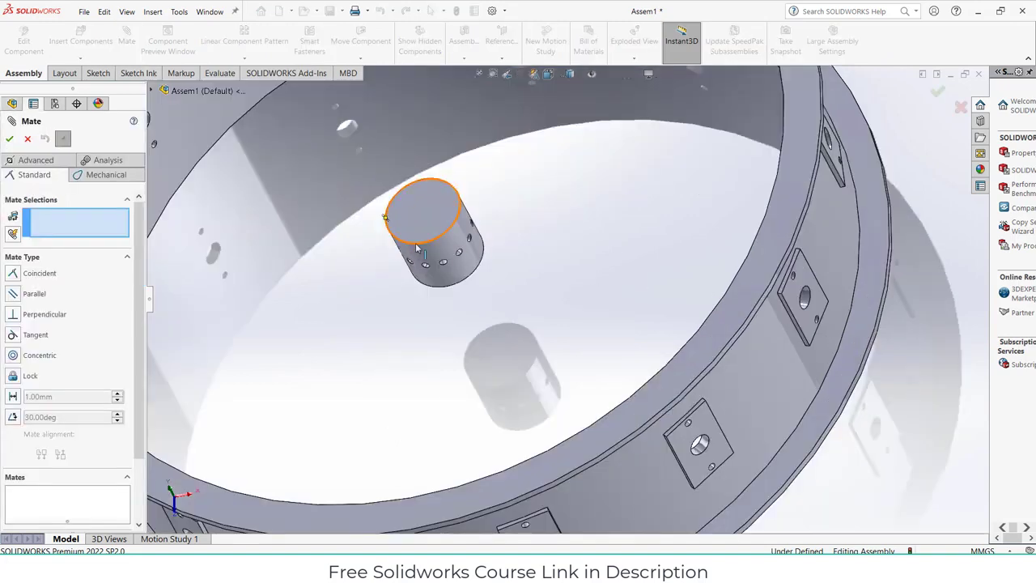
{"action": "left_click", "coordinate": [457, 255]}
{"action": "left_click", "coordinate": [757, 379]}
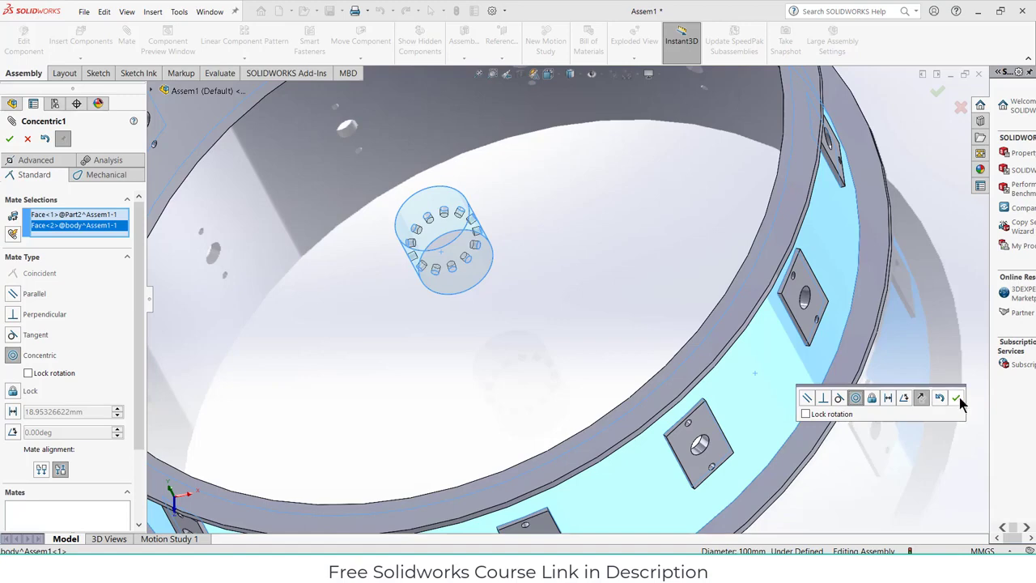
{"action": "left_click", "coordinate": [958, 397]}
Add a concentric mate between one of the hub's radial holes and the central hole of a ring mounting plate
{"action": "scroll", "coordinate": [497, 278], "scroll_direction": "down", "scroll_amount": 6}
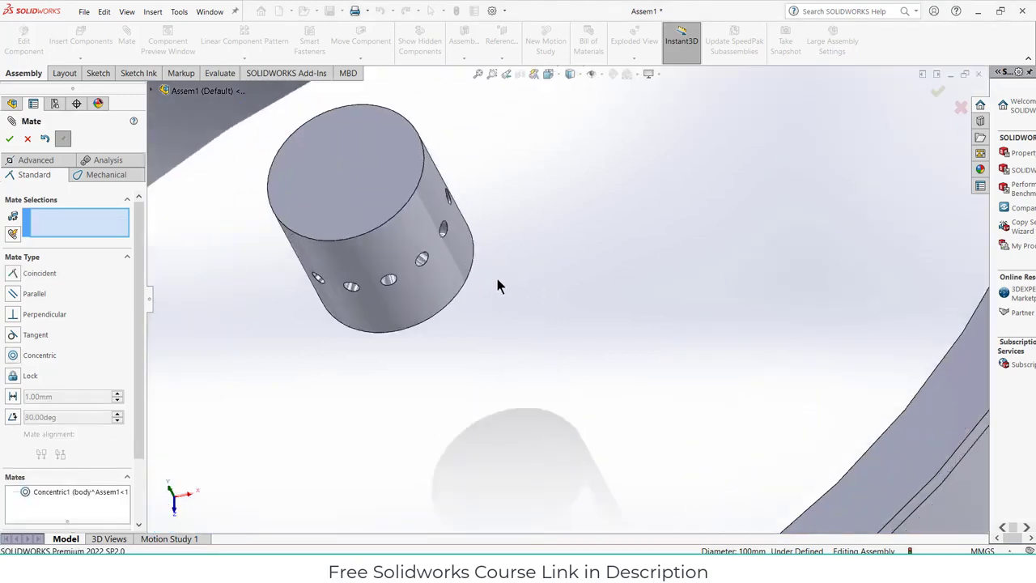
{"action": "left_click", "coordinate": [408, 254]}
{"action": "scroll", "coordinate": [563, 332], "scroll_direction": "up", "scroll_amount": 7}
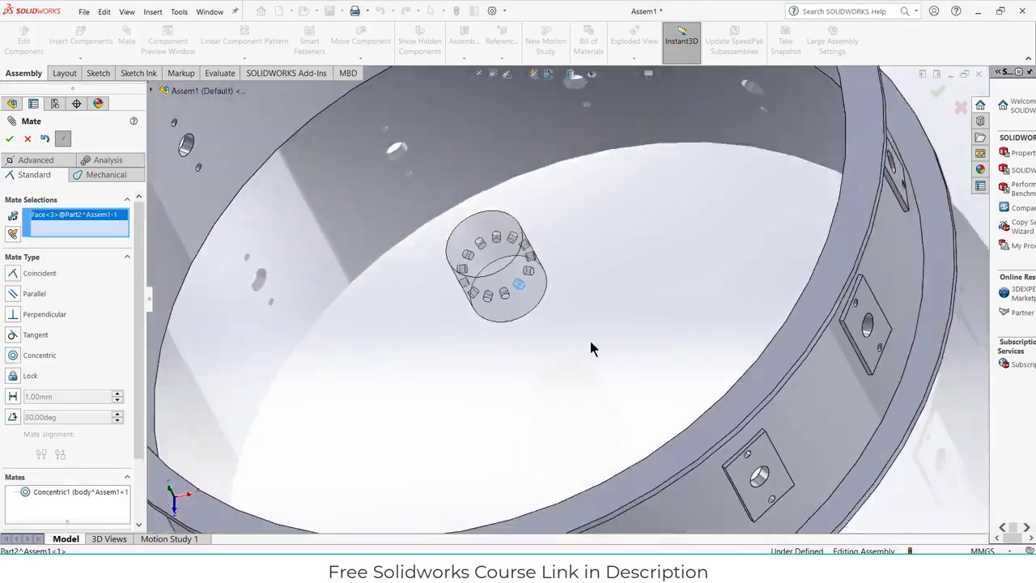
{"action": "scroll", "coordinate": [714, 445], "scroll_direction": "down", "scroll_amount": 5}
{"action": "left_click", "coordinate": [726, 431]}
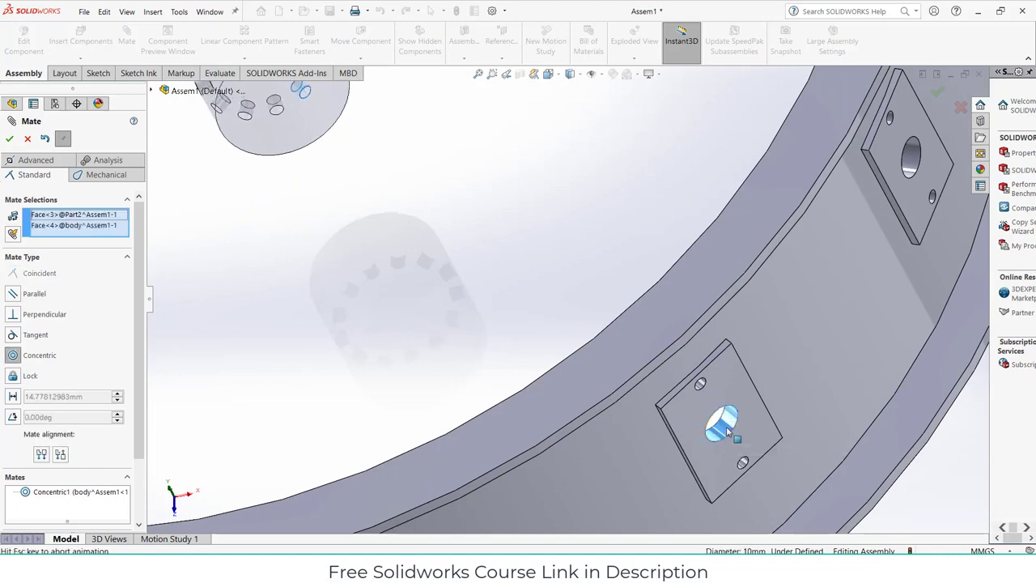
{"action": "scroll", "coordinate": [452, 245], "scroll_direction": "up", "scroll_amount": 5}
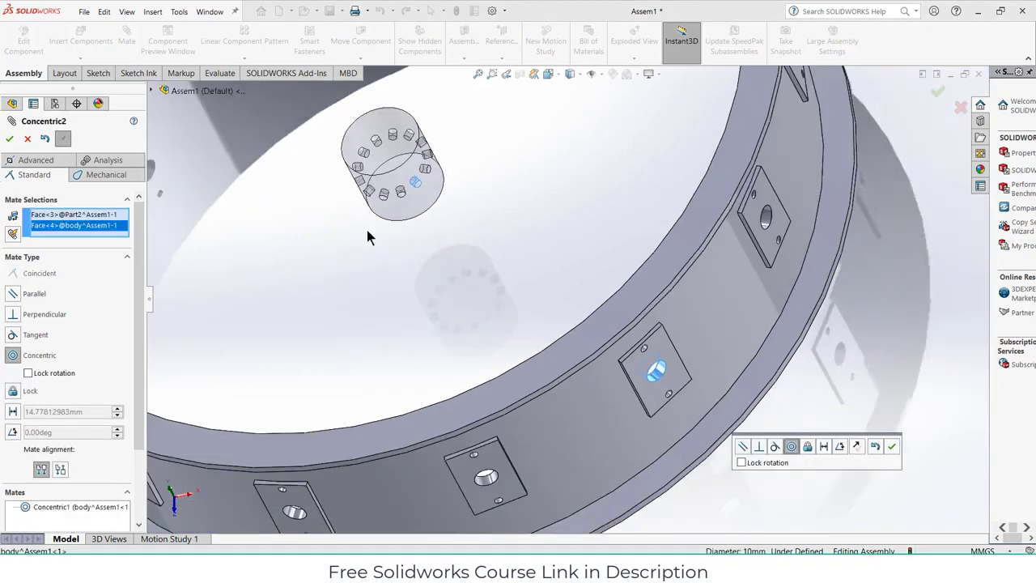
{"action": "middle_click_drag", "start_coordinate": [366, 230], "coordinate": [393, 296]}
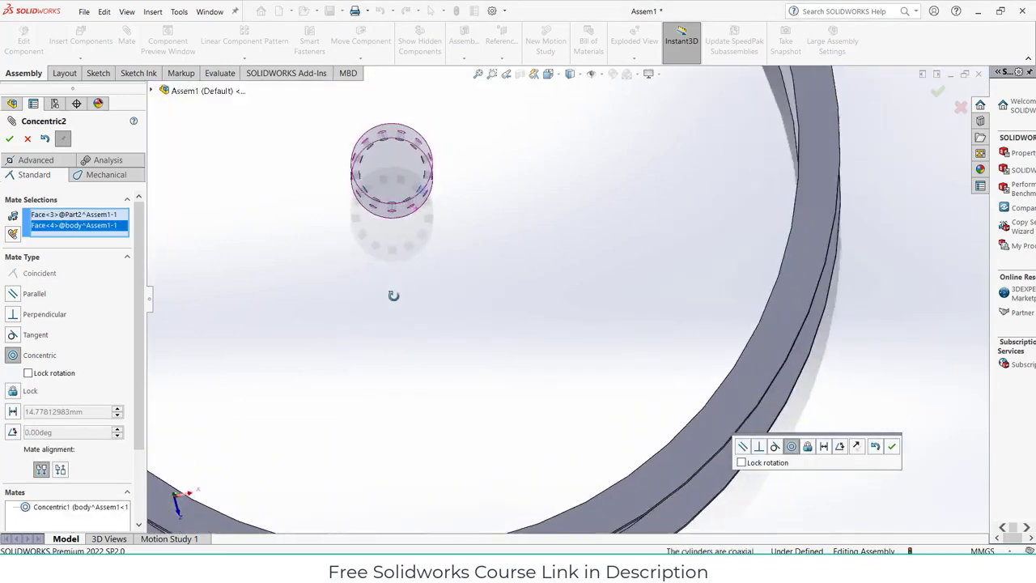
{"action": "left_click", "coordinate": [887, 446]}
{"action": "middle_click_drag", "start_coordinate": [638, 377], "coordinate": [624, 390]}
{"action": "scroll", "coordinate": [623, 390], "scroll_direction": "up", "scroll_amount": 5}
{"action": "scroll", "coordinate": [569, 354], "scroll_direction": "down", "scroll_amount": 2}
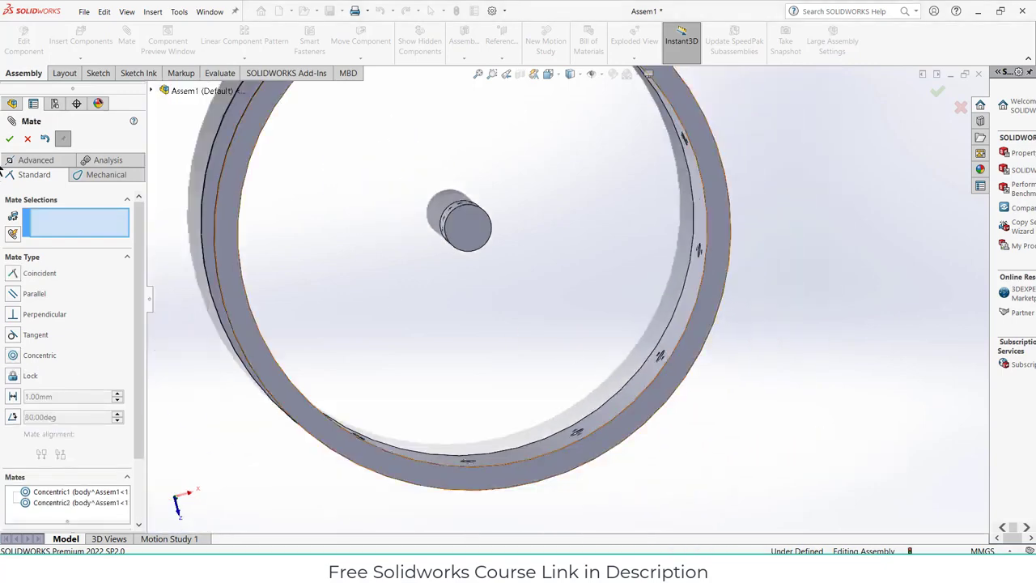
Close the Mate tool, examine the hub holes' alignment with the ring plates from above in wireframe, and restore Shaded With Edges display
{"action": "left_click", "coordinate": [9, 139]}
{"action": "left_click", "coordinate": [471, 229]}
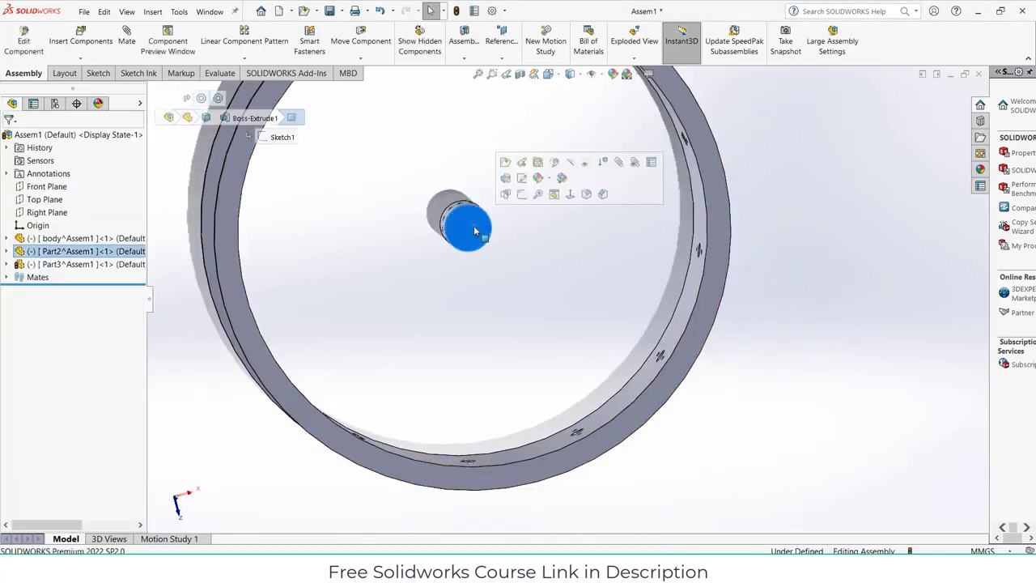
{"action": "left_click", "coordinate": [575, 74]}
{"action": "left_click", "coordinate": [571, 151]}
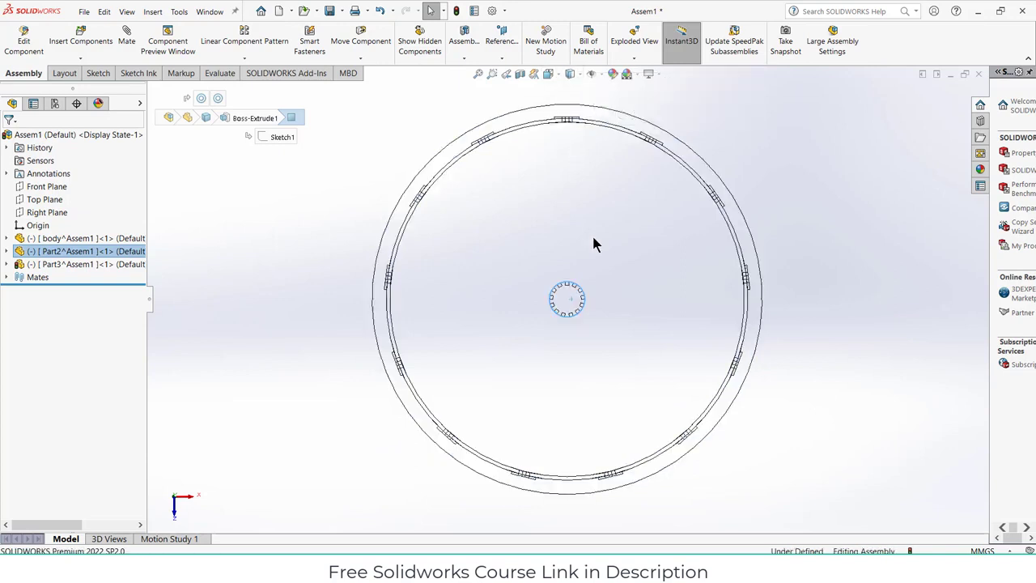
{"action": "scroll", "coordinate": [610, 285], "scroll_direction": "down", "scroll_amount": 3}
{"action": "scroll", "coordinate": [577, 267], "scroll_direction": "up", "scroll_amount": 2}
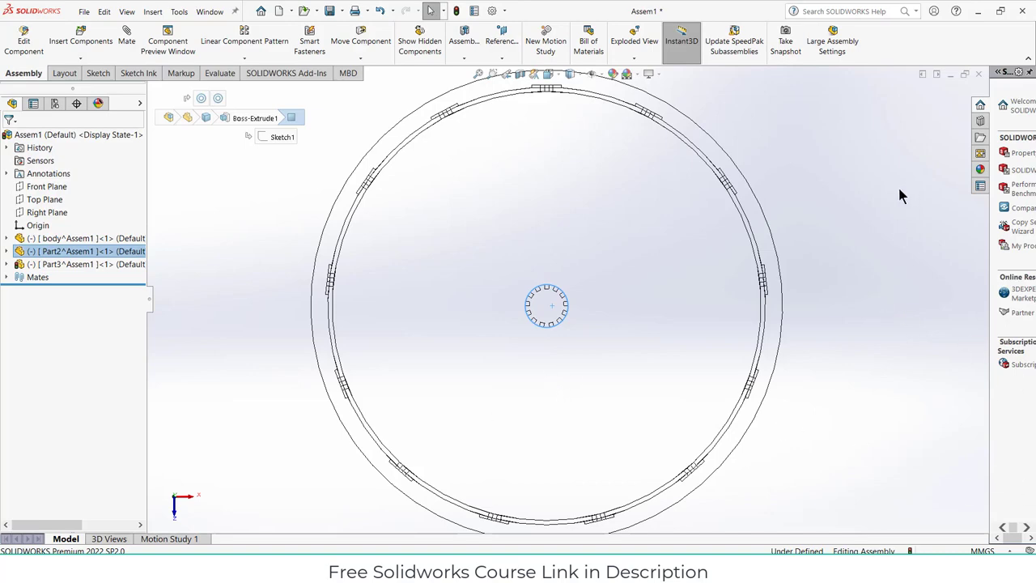
{"action": "left_click", "coordinate": [205, 298]}
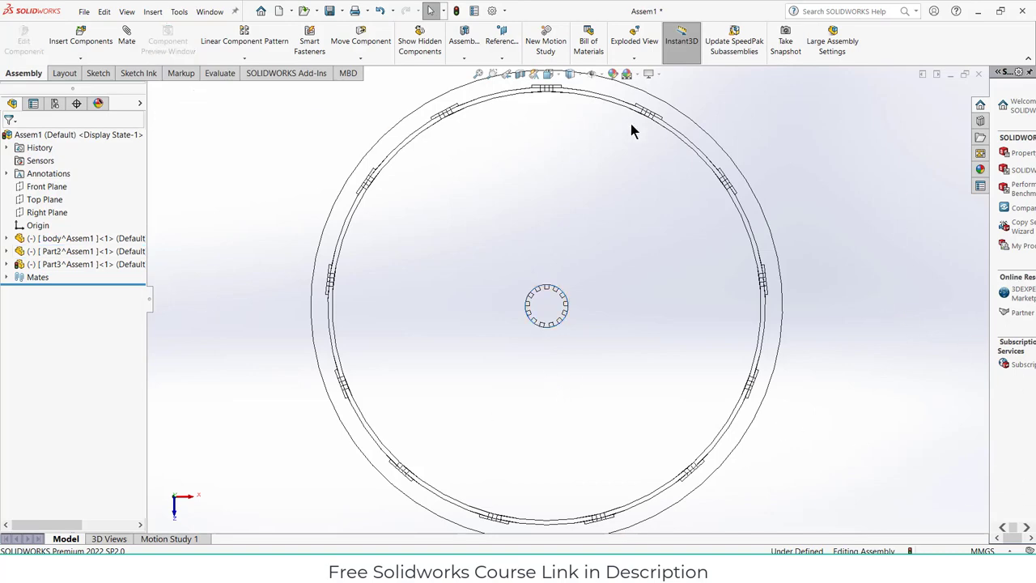
{"action": "left_click", "coordinate": [556, 74]}
{"action": "left_click", "coordinate": [570, 75]}
{"action": "left_click", "coordinate": [573, 91]}
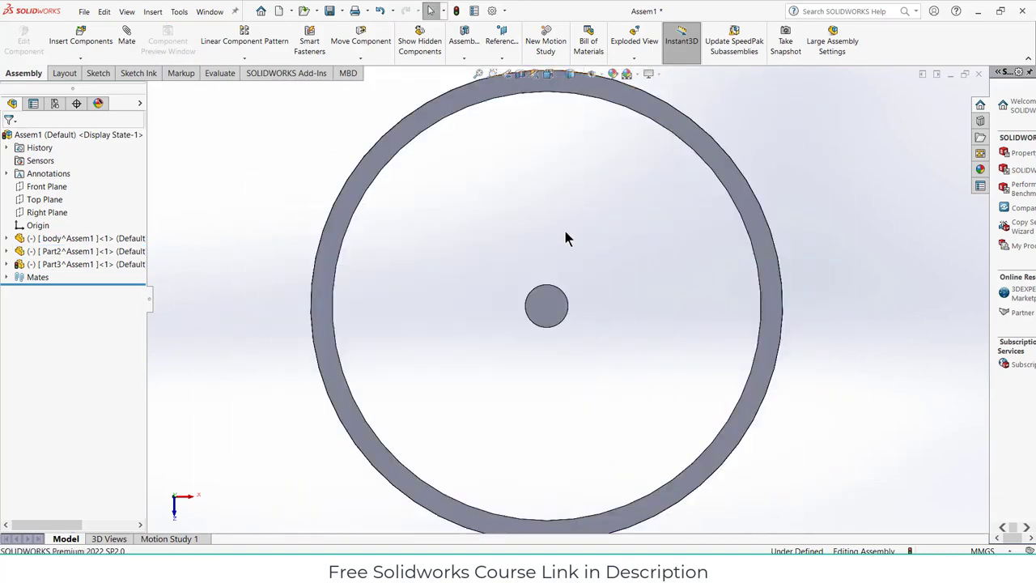
Edit the third part in the assembly context and start a sketch on its Front Plane
{"action": "left_click", "coordinate": [44, 265]}
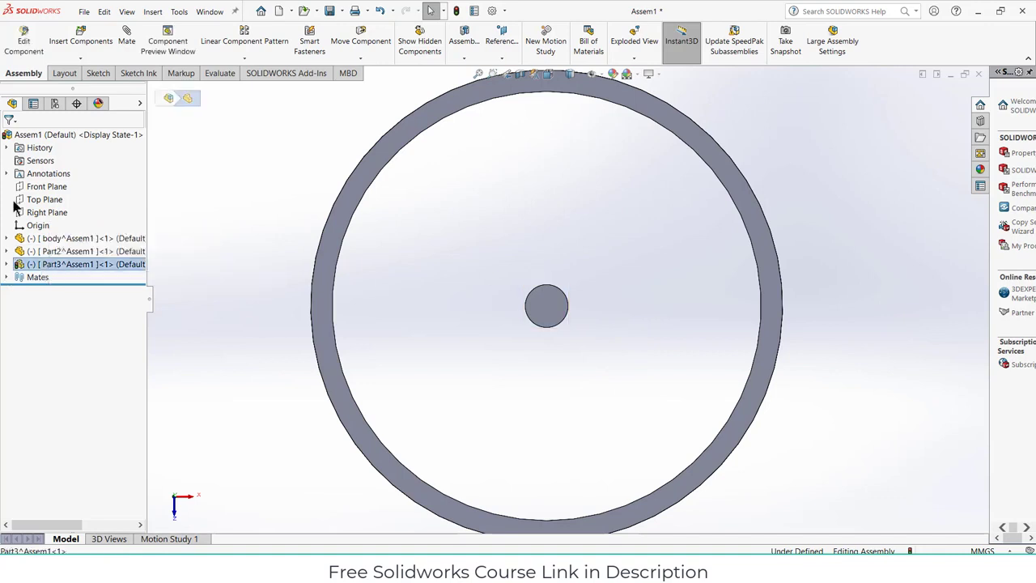
{"action": "left_click", "coordinate": [24, 44]}
{"action": "left_click", "coordinate": [6, 265]}
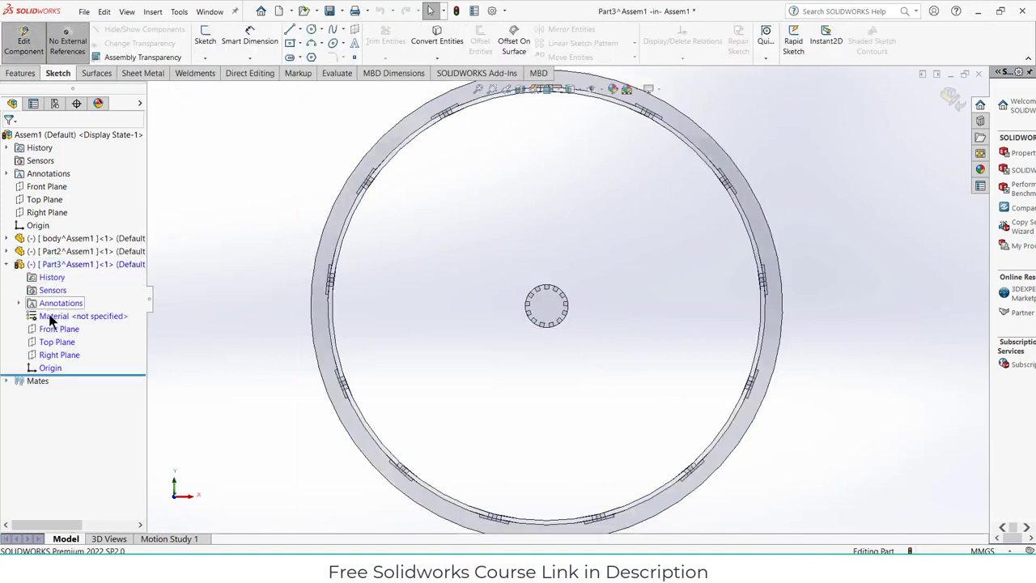
{"action": "left_click", "coordinate": [54, 330]}
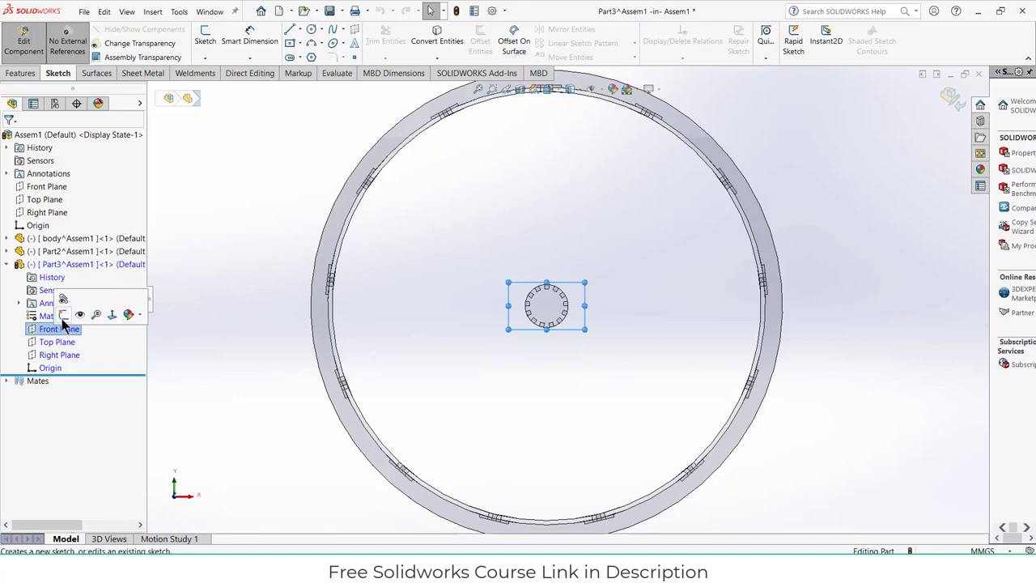
{"action": "left_click", "coordinate": [65, 320]}
Sketch a vertical centerline about 475 mm long from the ring's topmost mounting plate down to the hub's uppermost hole
{"action": "scroll", "coordinate": [580, 396], "scroll_direction": "up", "scroll_amount": 1}
{"action": "scroll", "coordinate": [580, 395], "scroll_direction": "down", "scroll_amount": 2}
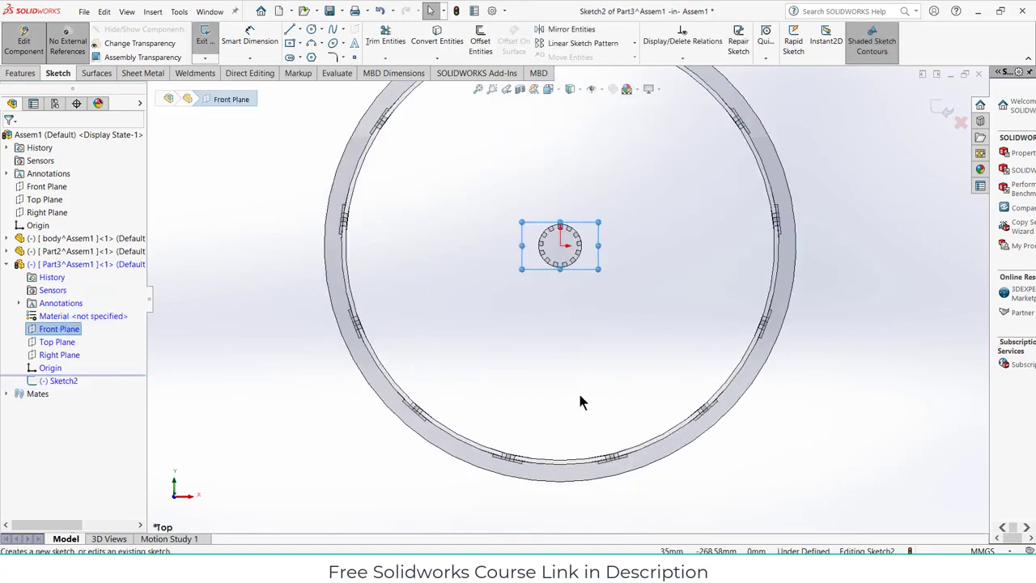
{"action": "scroll", "coordinate": [580, 160], "scroll_direction": "up", "scroll_amount": 2}
{"action": "scroll", "coordinate": [573, 144], "scroll_direction": "down", "scroll_amount": 2}
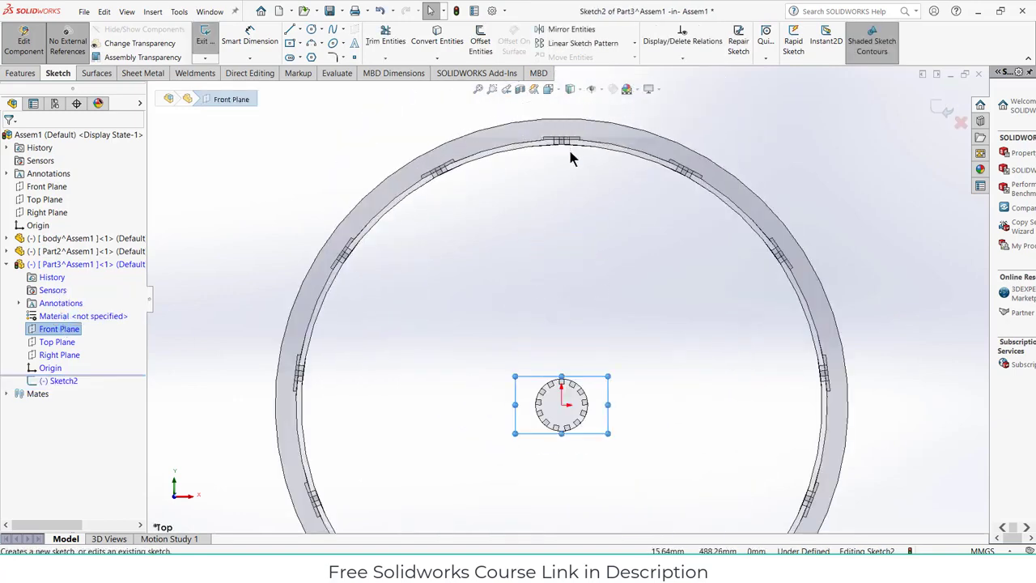
{"action": "scroll", "coordinate": [570, 156], "scroll_direction": "down", "scroll_amount": 1}
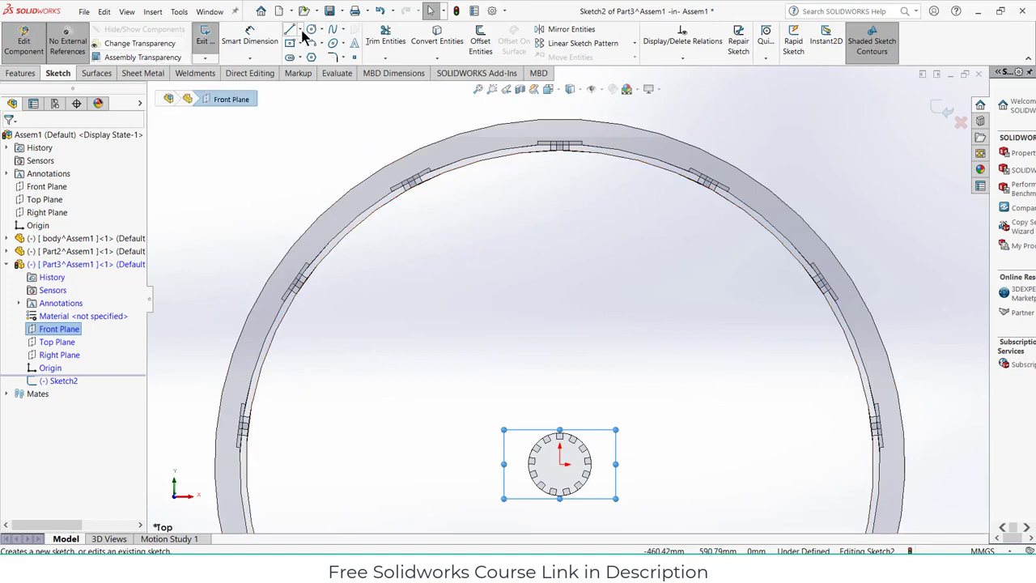
{"action": "left_click", "coordinate": [300, 30]}
{"action": "left_click", "coordinate": [312, 57]}
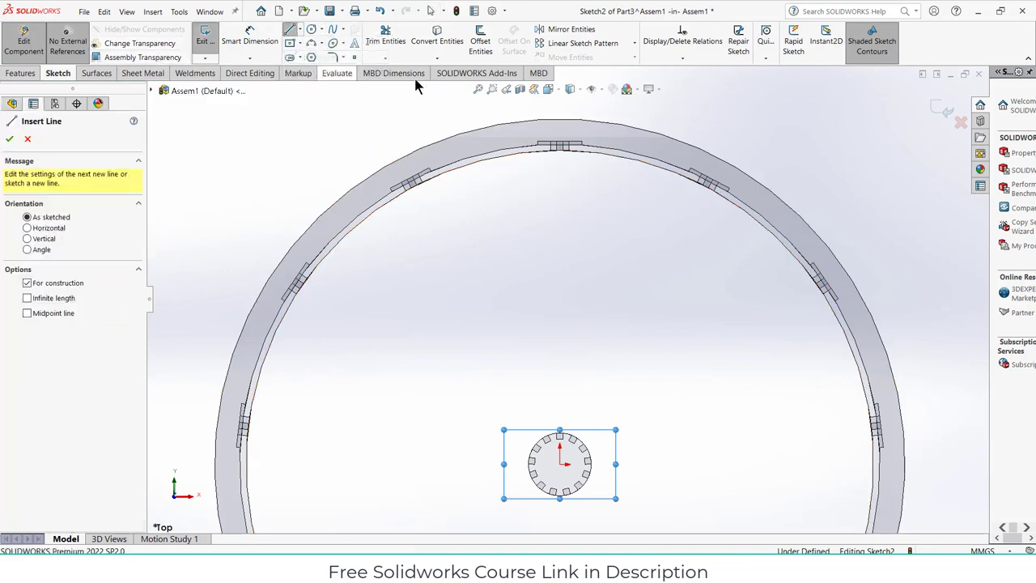
{"action": "left_click", "coordinate": [559, 143]}
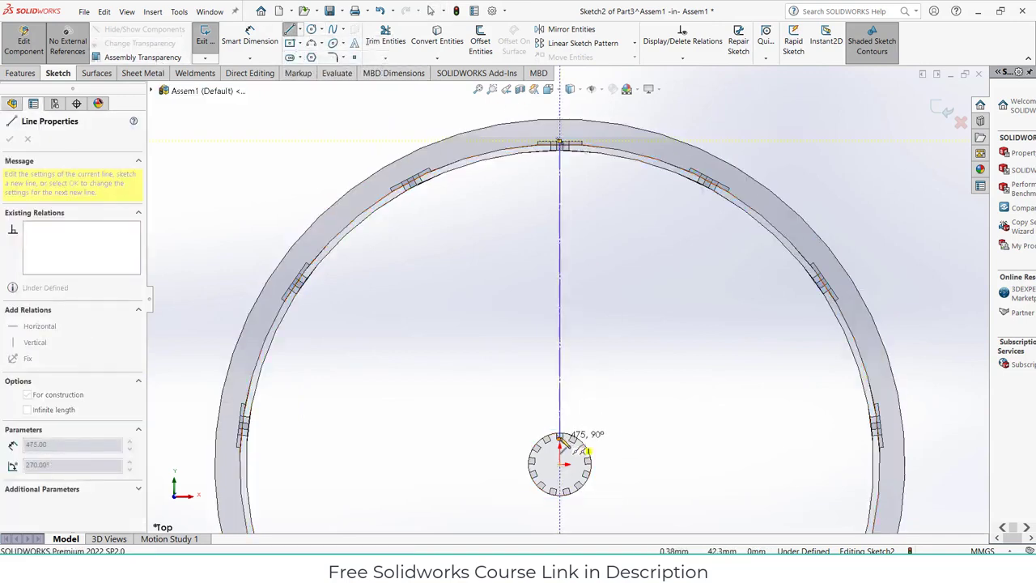
{"action": "left_click", "coordinate": [559, 438]}
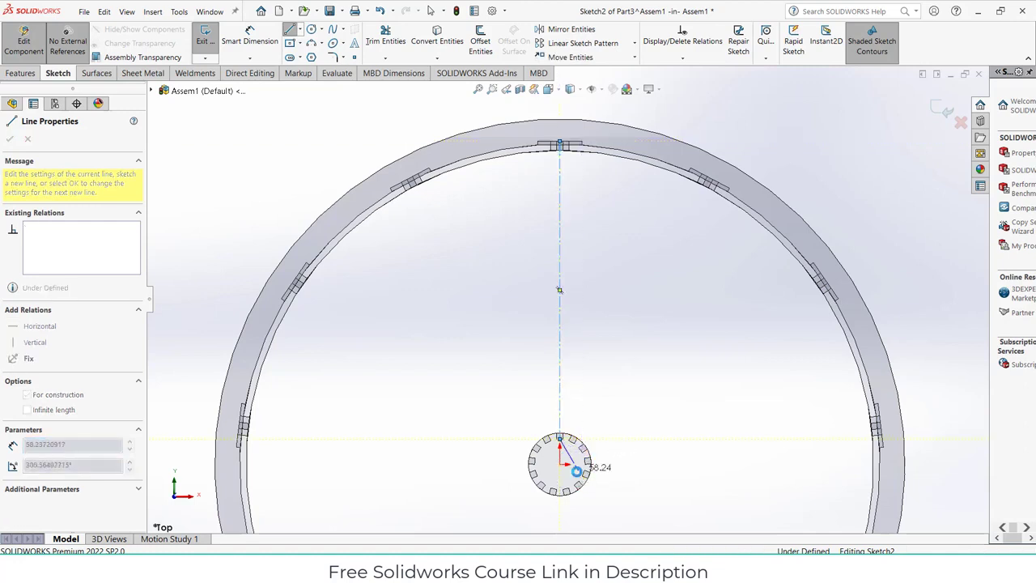
{"action": "key", "text": "Escape"}
Extend the centerline's lower endpoint down to the sketch origin at the hub's centre
{"action": "scroll", "coordinate": [567, 472], "scroll_direction": "down", "scroll_amount": 3}
{"action": "left_click", "coordinate": [552, 387]}
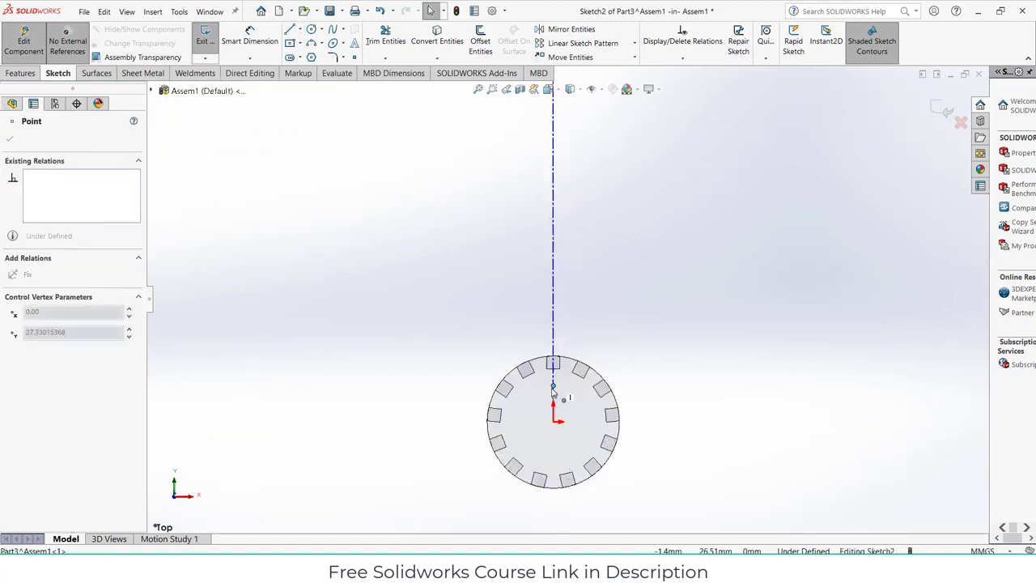
{"action": "left_click_drag", "start_coordinate": [552, 422], "coordinate": [553, 424]}
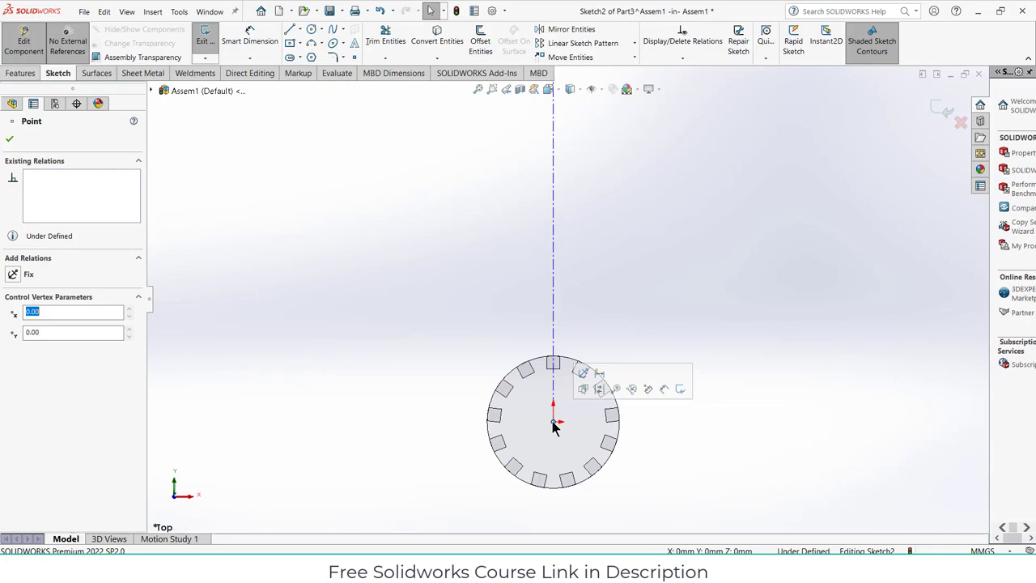
{"action": "left_click", "coordinate": [628, 307]}
Convert the ring body's inner circular edge into a sketch circle, accepting the broken external reference
{"action": "scroll", "coordinate": [628, 304], "scroll_direction": "up", "scroll_amount": 6}
{"action": "scroll", "coordinate": [599, 128], "scroll_direction": "down", "scroll_amount": 3}
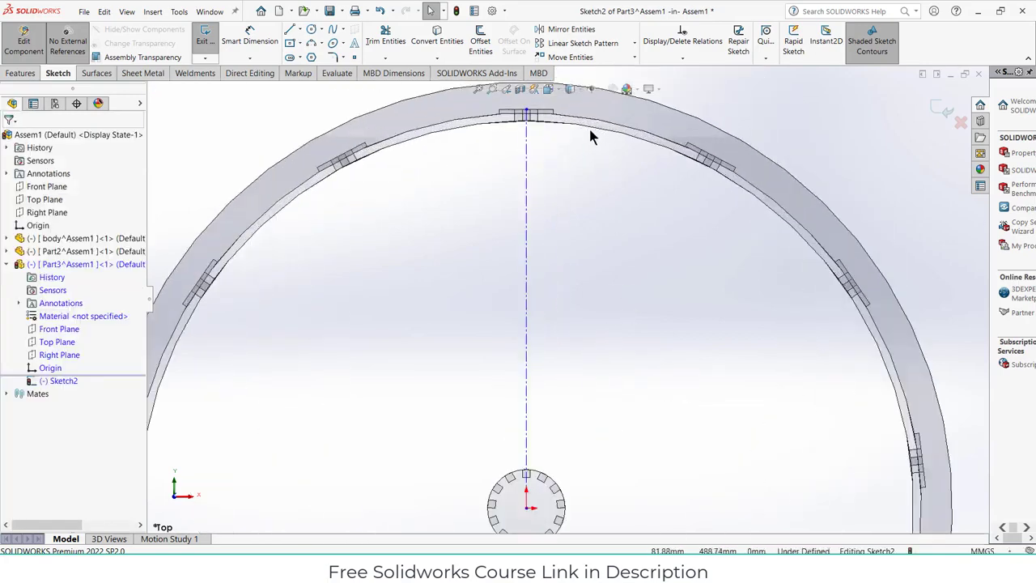
{"action": "left_click", "coordinate": [595, 128]}
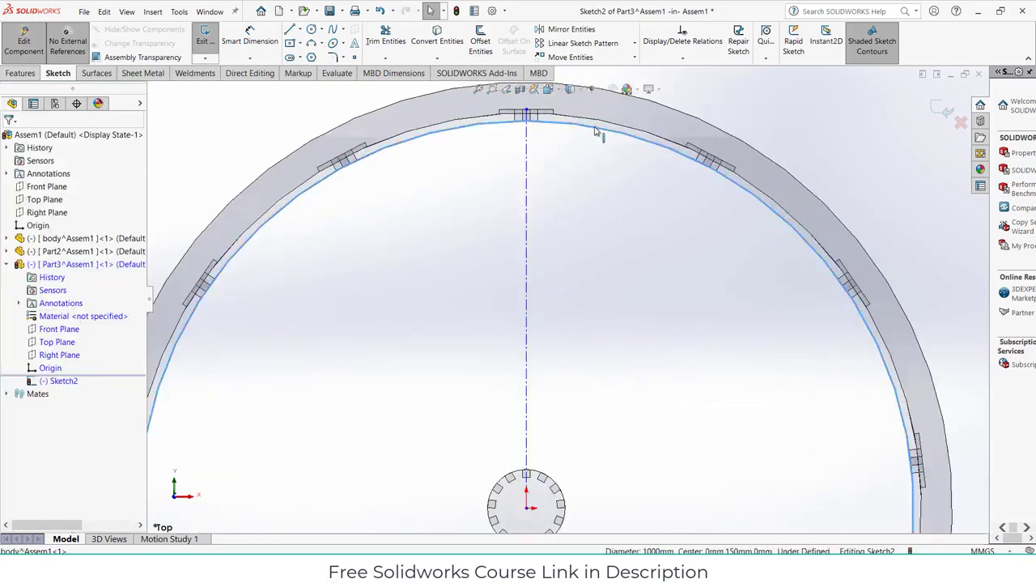
{"action": "left_click", "coordinate": [434, 39]}
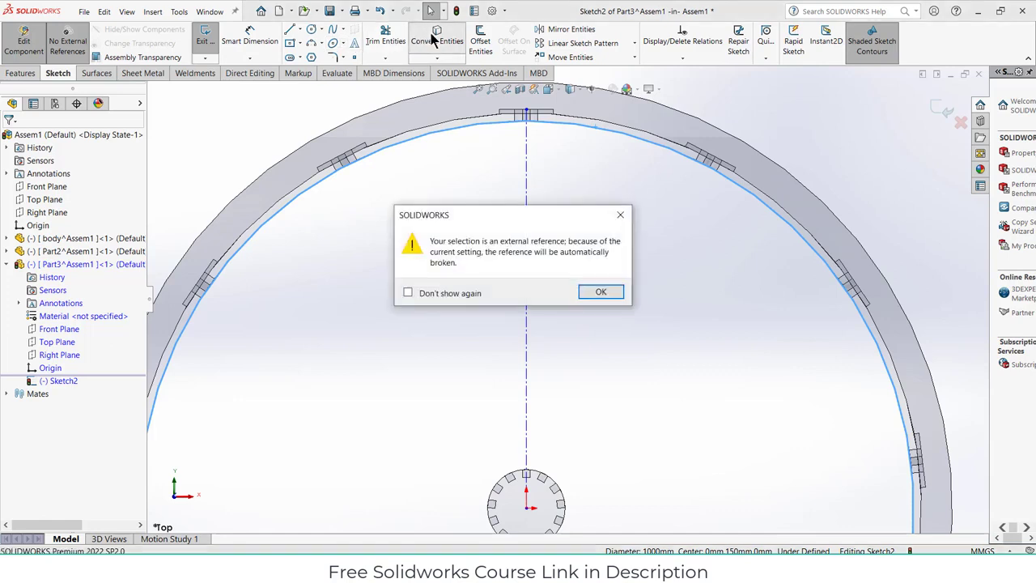
{"action": "left_click", "coordinate": [602, 291]}
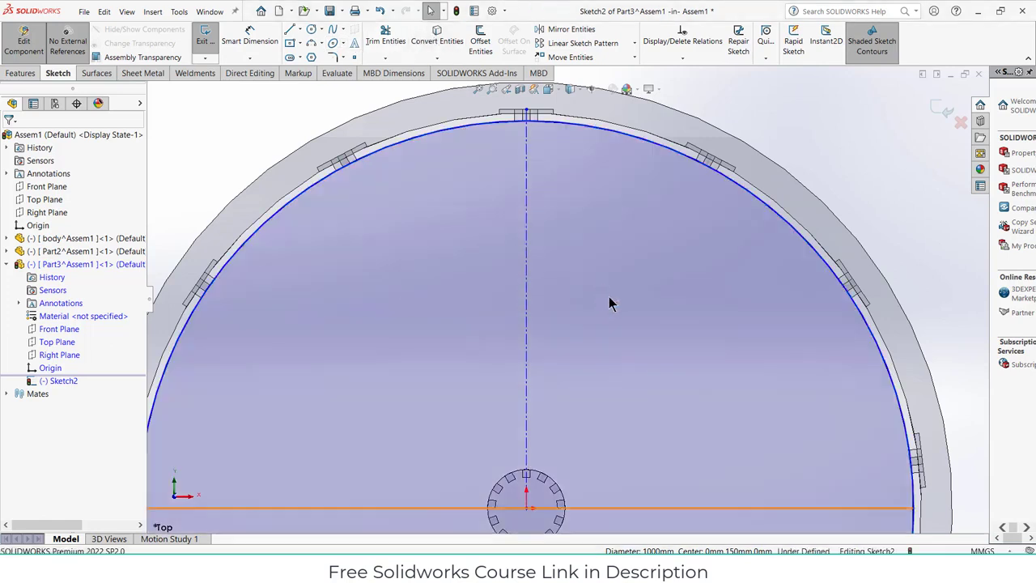
{"action": "left_click", "coordinate": [610, 297]}
Sketch two lines forming a V from the origin, one on each side of the centerline, about 510 mm and 500 mm long
{"action": "scroll", "coordinate": [567, 300], "scroll_direction": "up", "scroll_amount": 2}
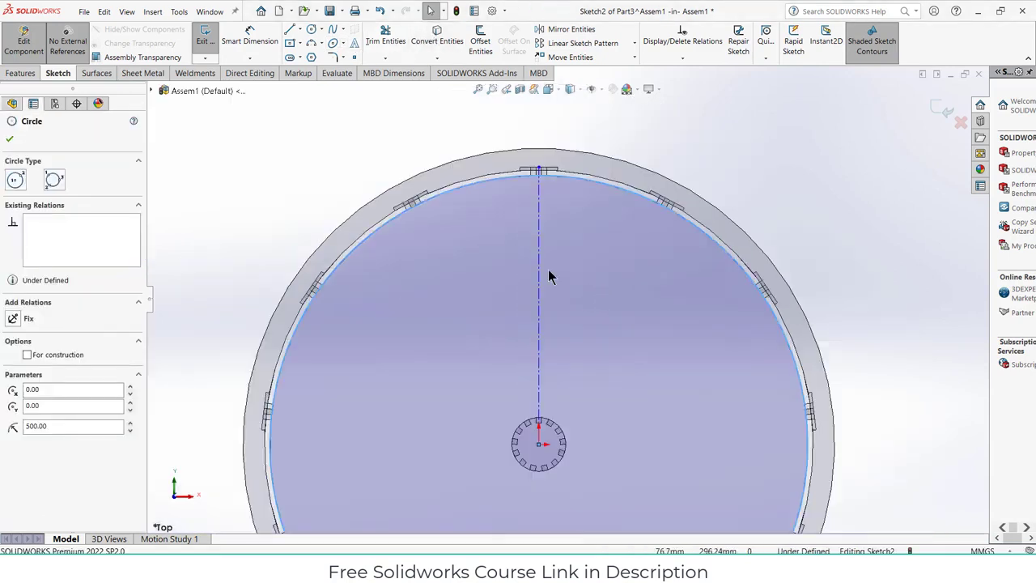
{"action": "left_click", "coordinate": [290, 31]}
{"action": "left_click", "coordinate": [478, 178]}
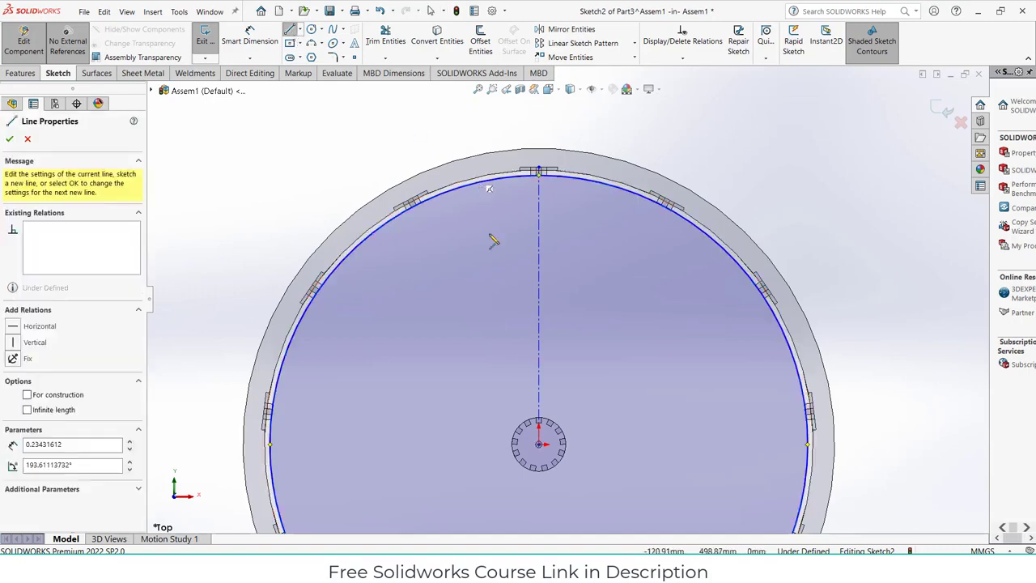
{"action": "left_click", "coordinate": [539, 443]}
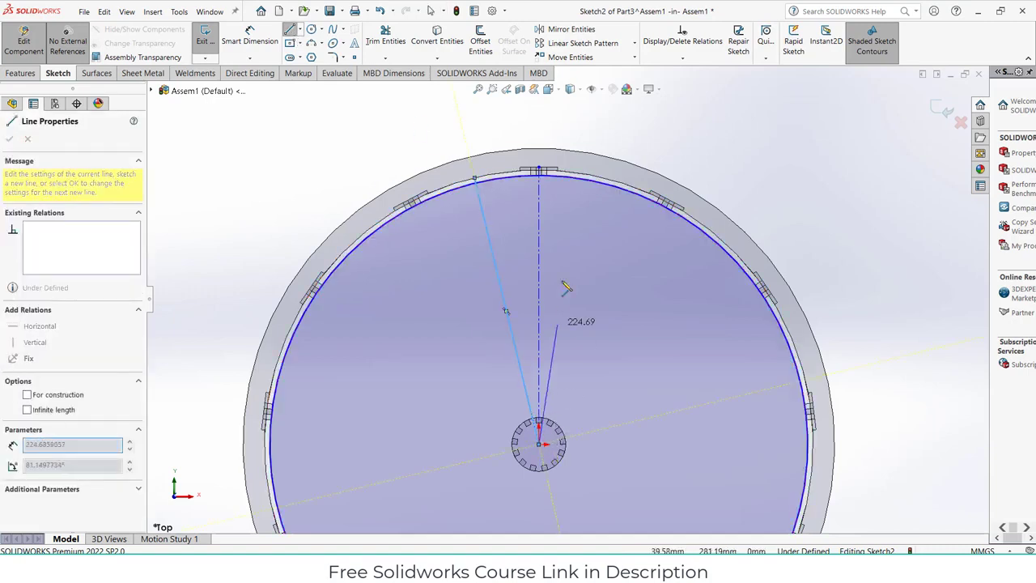
{"action": "left_click", "coordinate": [605, 185]}
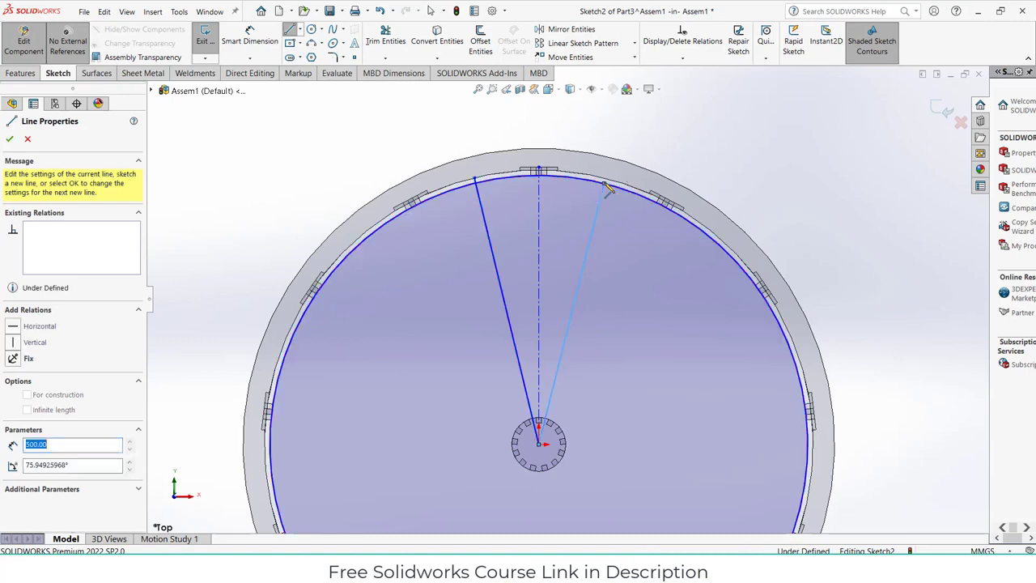
{"action": "key", "text": "Escape"}
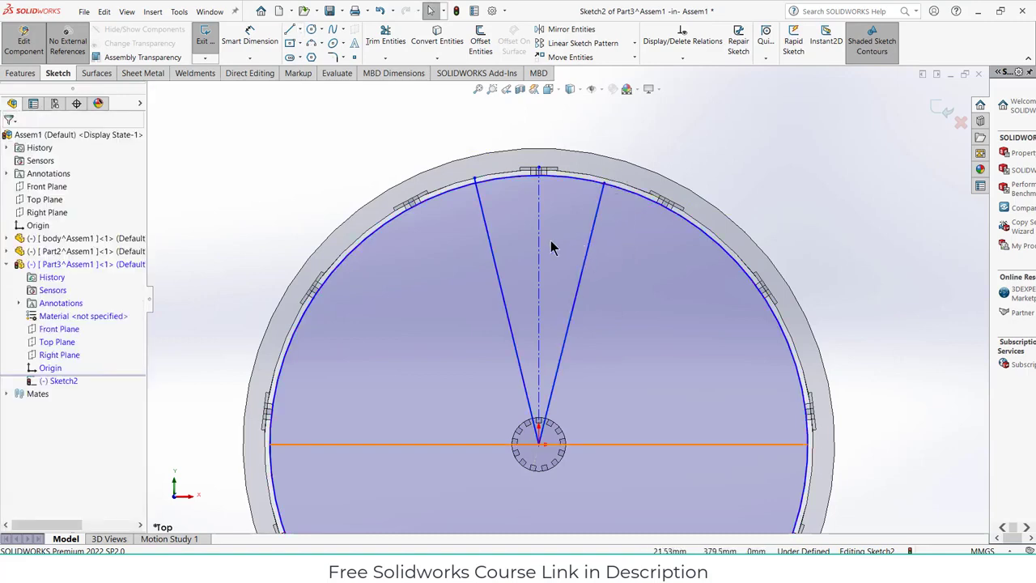
Dimension the angle between the two slanted lines as 360/13 degrees
{"action": "scroll", "coordinate": [550, 243], "scroll_direction": "down", "scroll_amount": 2}
{"action": "left_click", "coordinate": [250, 42]}
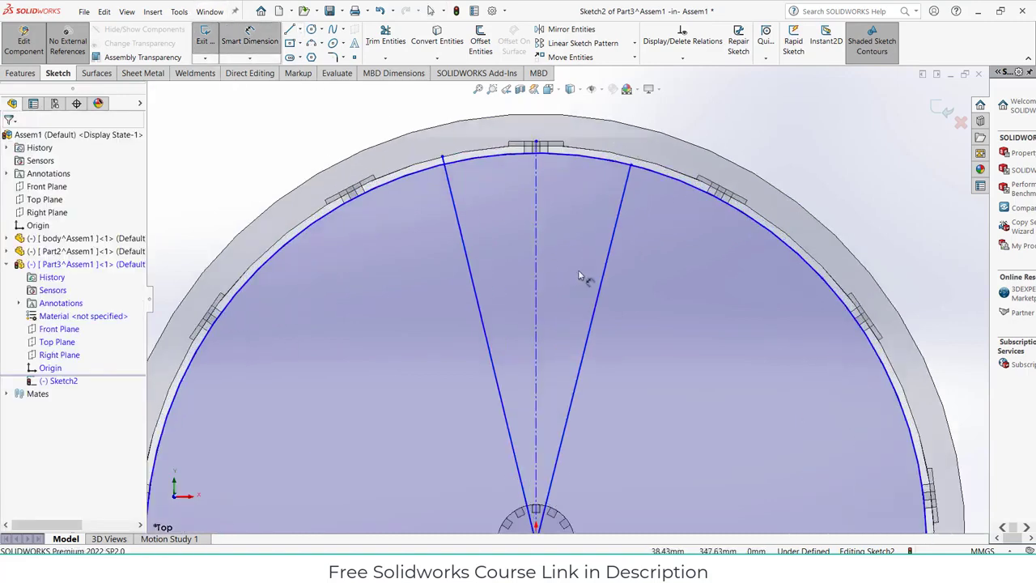
{"action": "left_click", "coordinate": [475, 287]}
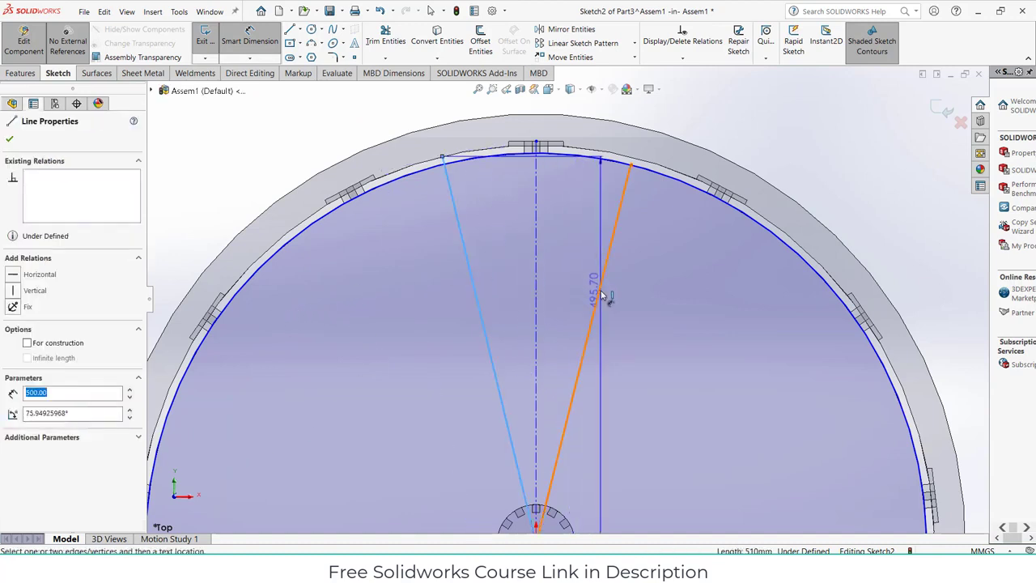
{"action": "left_click", "coordinate": [603, 296]}
{"action": "left_click", "coordinate": [578, 267]}
{"action": "type", "text": "360"}
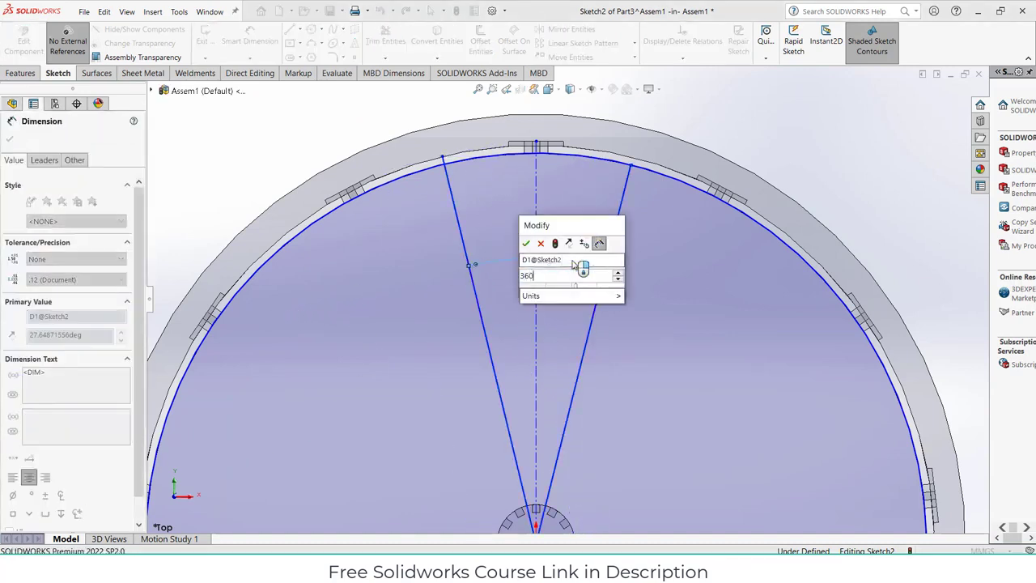
{"action": "type", "text": "/13"}
{"action": "key", "text": "Return"}
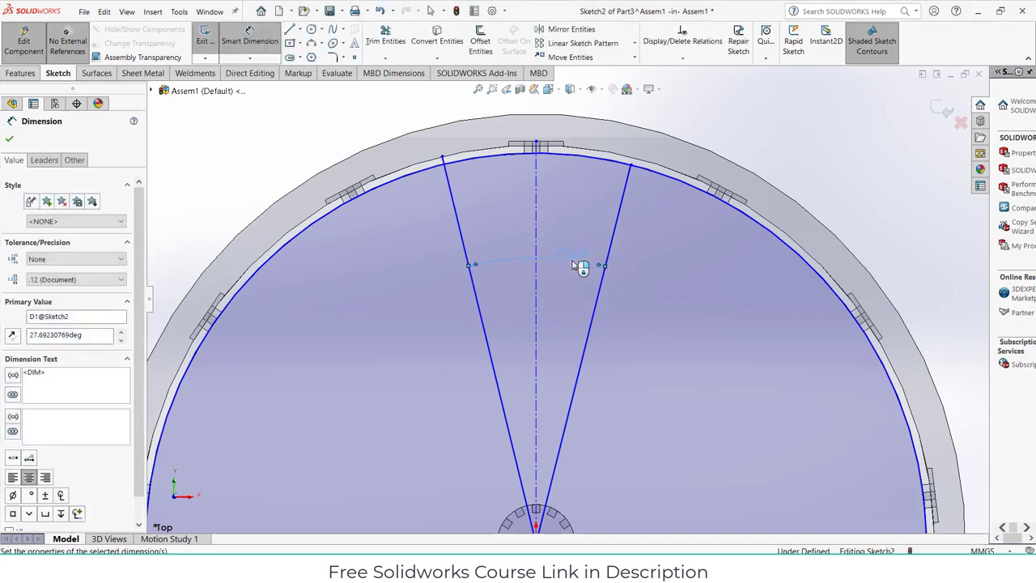
Dimension the angle between the left slanted line and the centerline as 27.69/2 degrees
{"action": "left_click", "coordinate": [467, 251]}
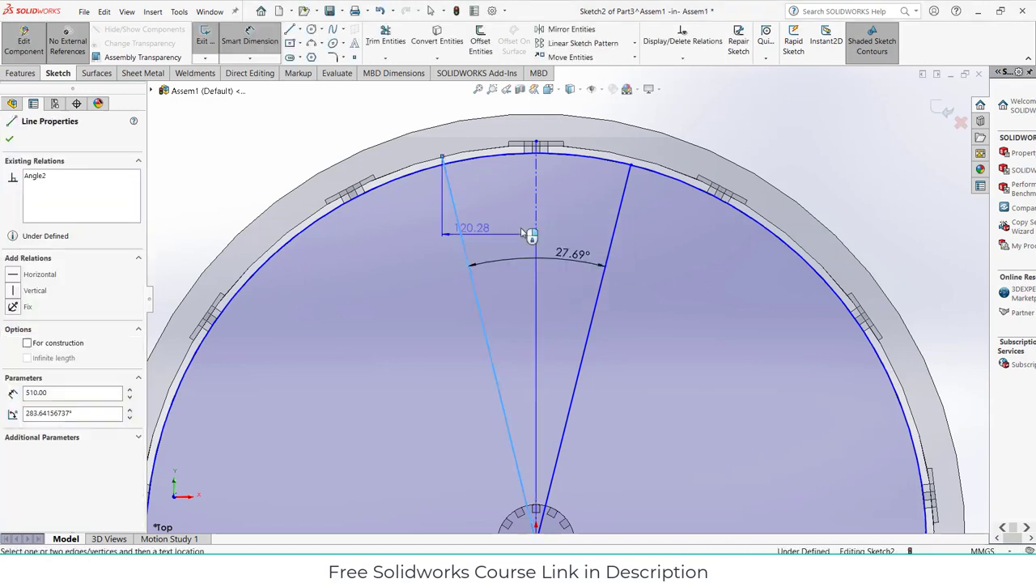
{"action": "left_click", "coordinate": [536, 231]}
{"action": "left_click", "coordinate": [509, 223]}
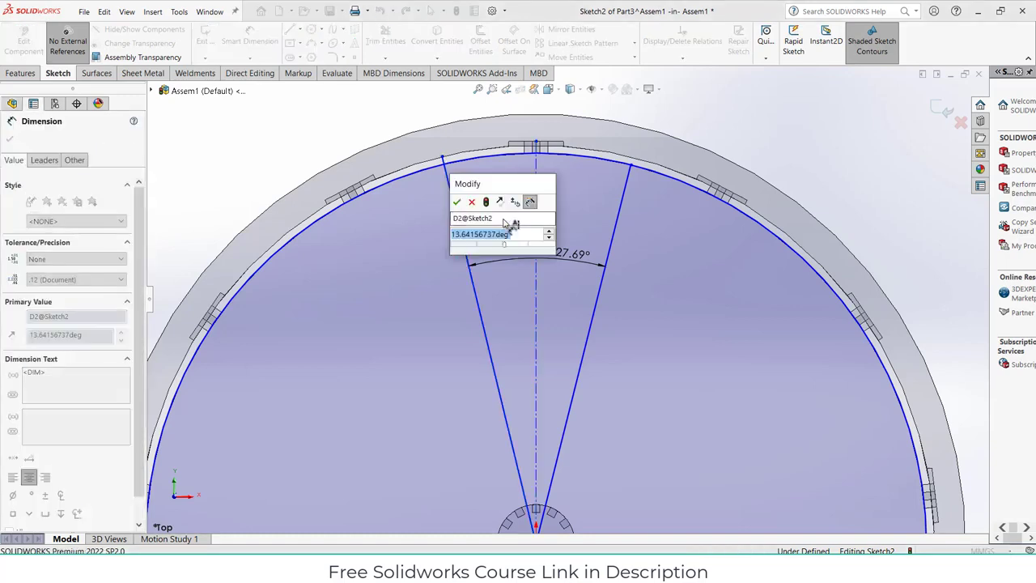
{"action": "type", "text": "27.69"}
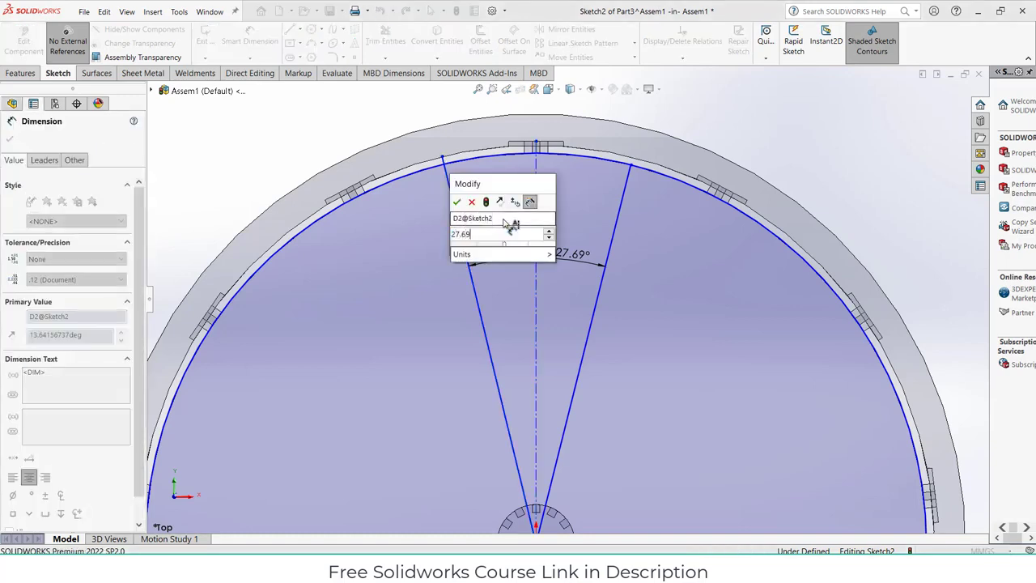
{"action": "type", "text": "/2"}
{"action": "key", "text": "Return"}
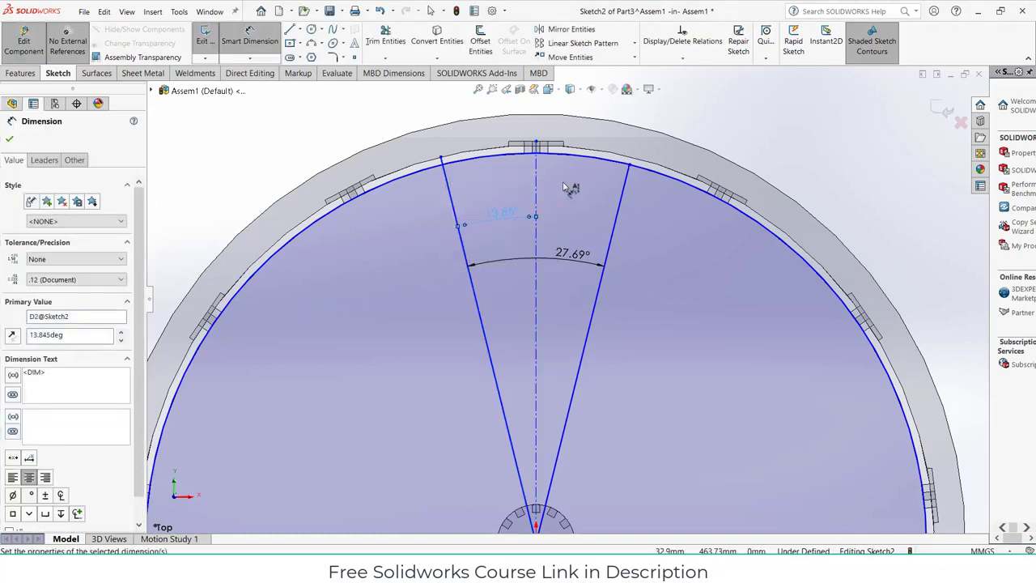
{"action": "scroll", "coordinate": [637, 240], "scroll_direction": "down", "scroll_amount": 1}
{"action": "scroll", "coordinate": [637, 236], "scroll_direction": "up", "scroll_amount": 5}
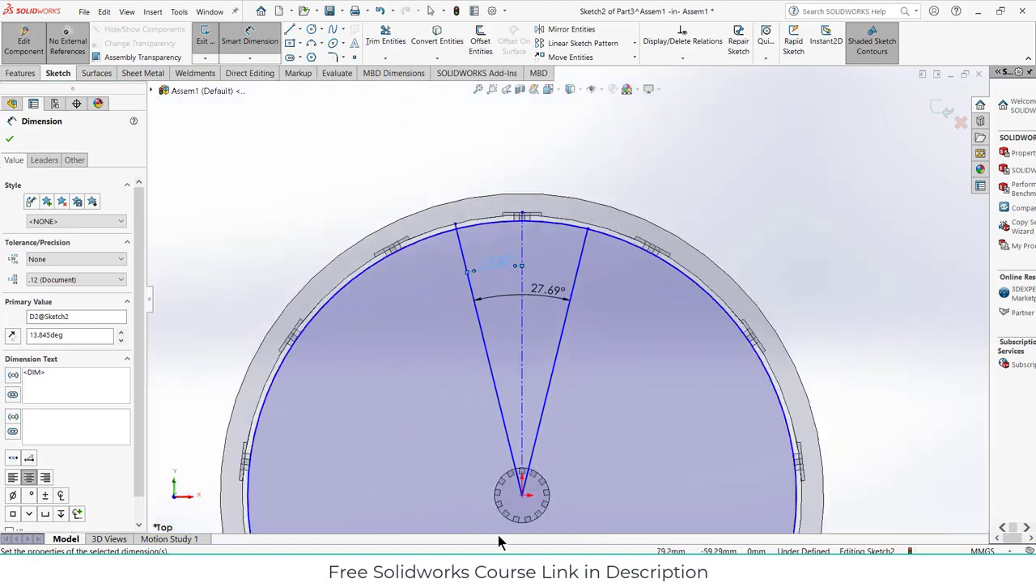
{"action": "scroll", "coordinate": [511, 466], "scroll_direction": "down", "scroll_amount": 6}
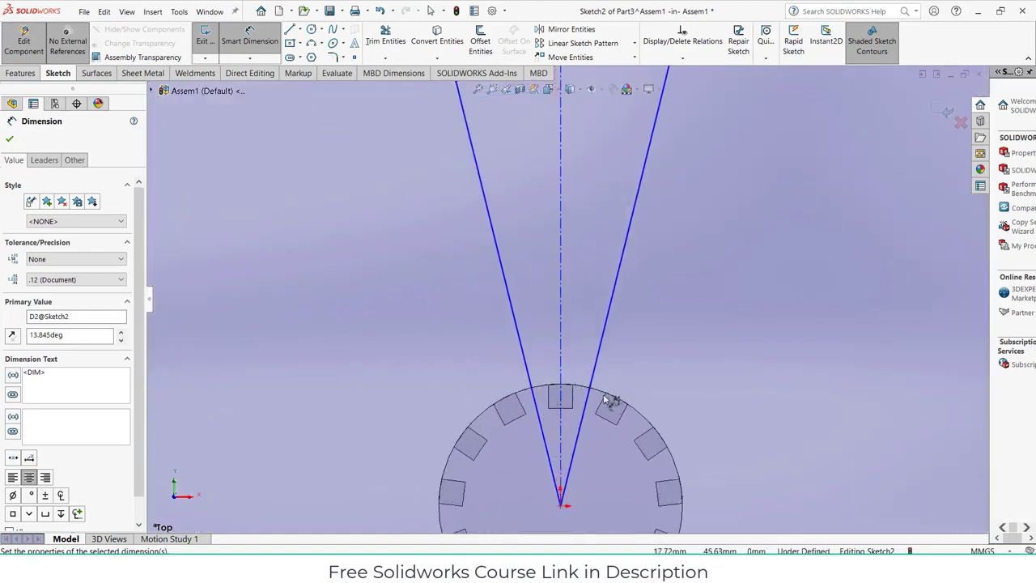
Convert the hub's outer circular edge into a sketch circle, accepting the broken external reference
{"action": "left_click", "coordinate": [8, 139]}
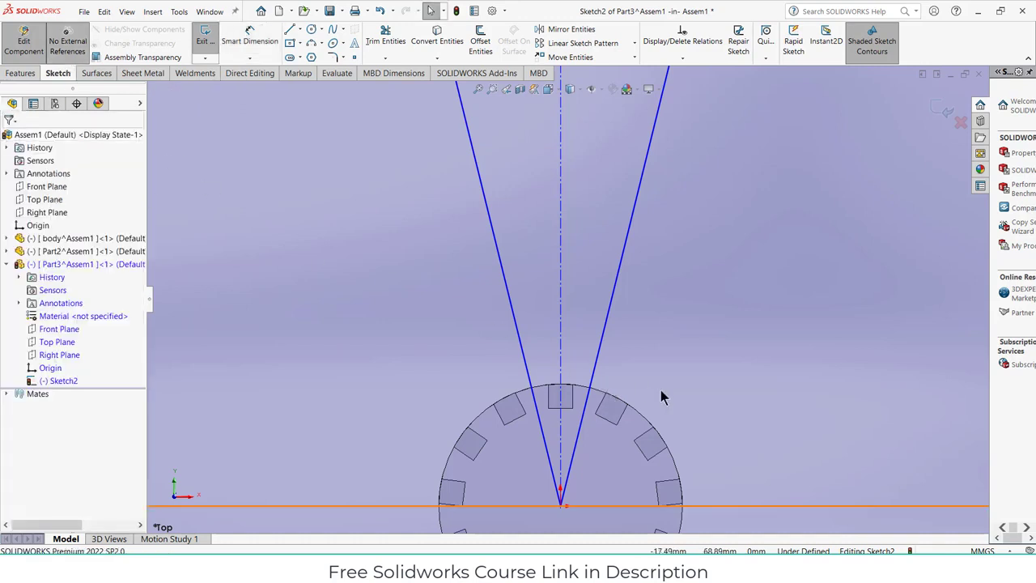
{"action": "left_click", "coordinate": [601, 395]}
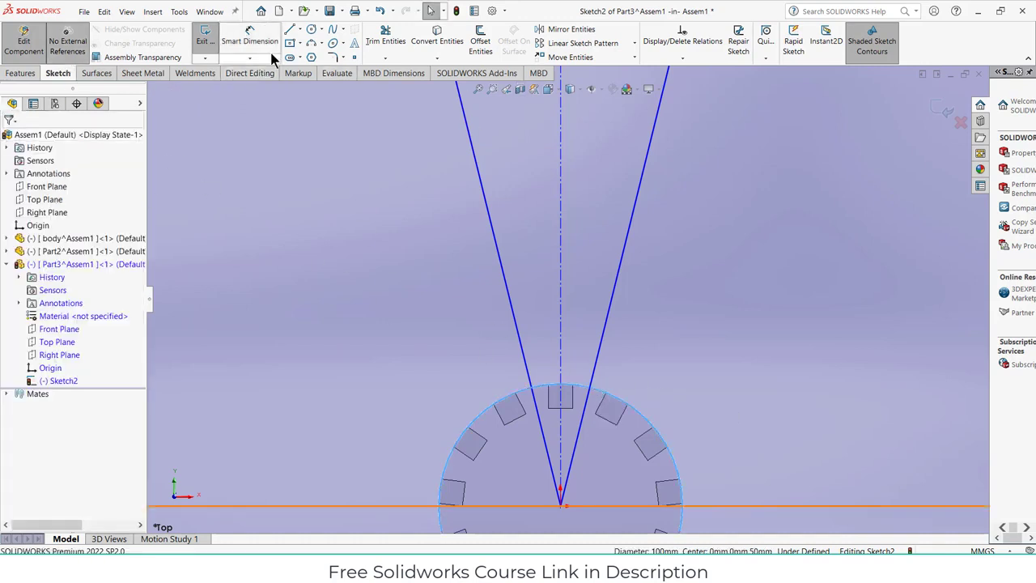
{"action": "left_click", "coordinate": [429, 39]}
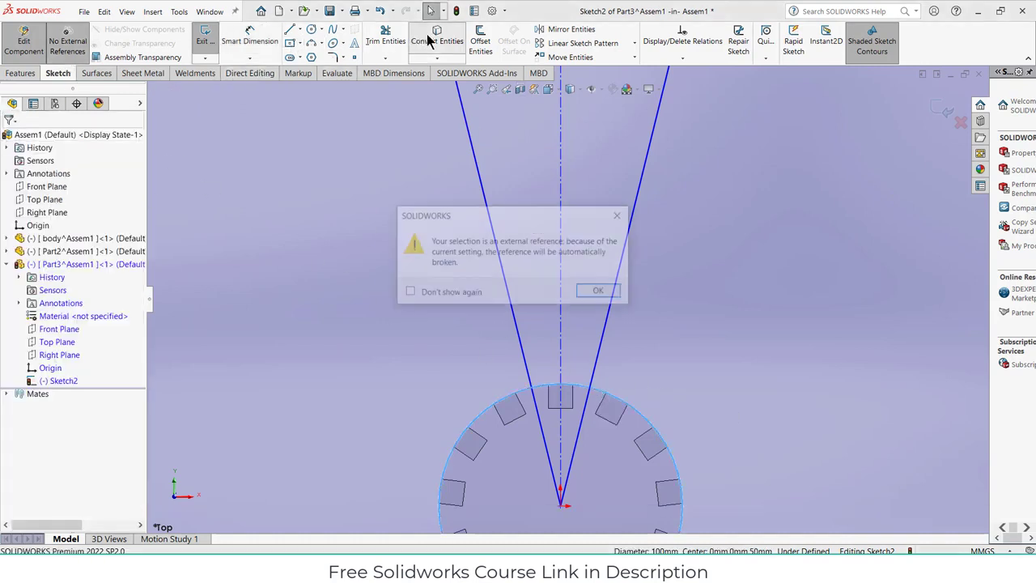
{"action": "left_click", "coordinate": [600, 292]}
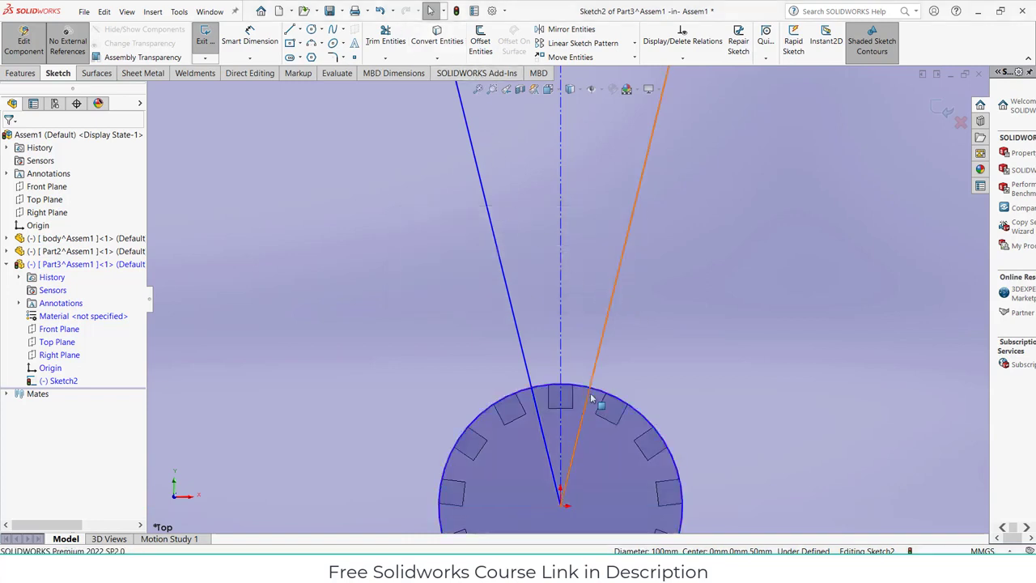
Begin offsetting the converted hub circle outward with Offset Entities
{"action": "left_click", "coordinate": [526, 389]}
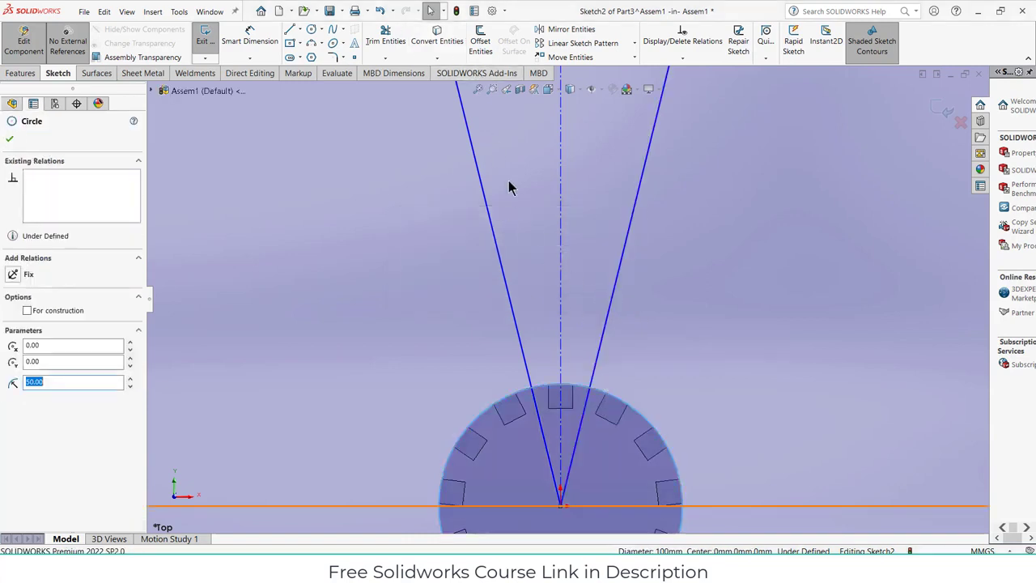
{"action": "left_click", "coordinate": [480, 40]}
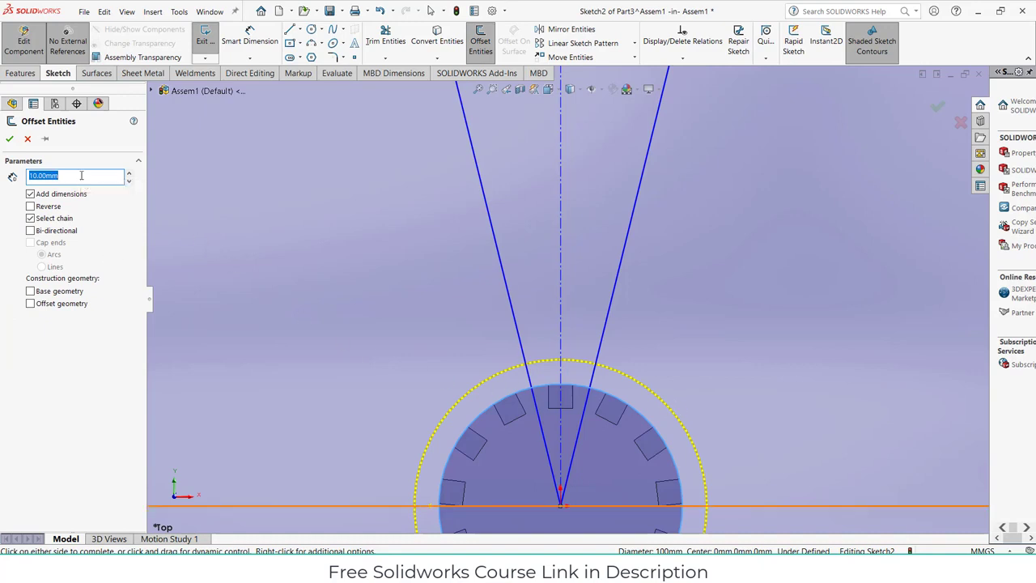
Complete the outward offset of the converted hub circle at 10 mm
{"action": "left_click", "coordinate": [9, 139]}
{"action": "scroll", "coordinate": [617, 380], "scroll_direction": "up", "scroll_amount": 5}
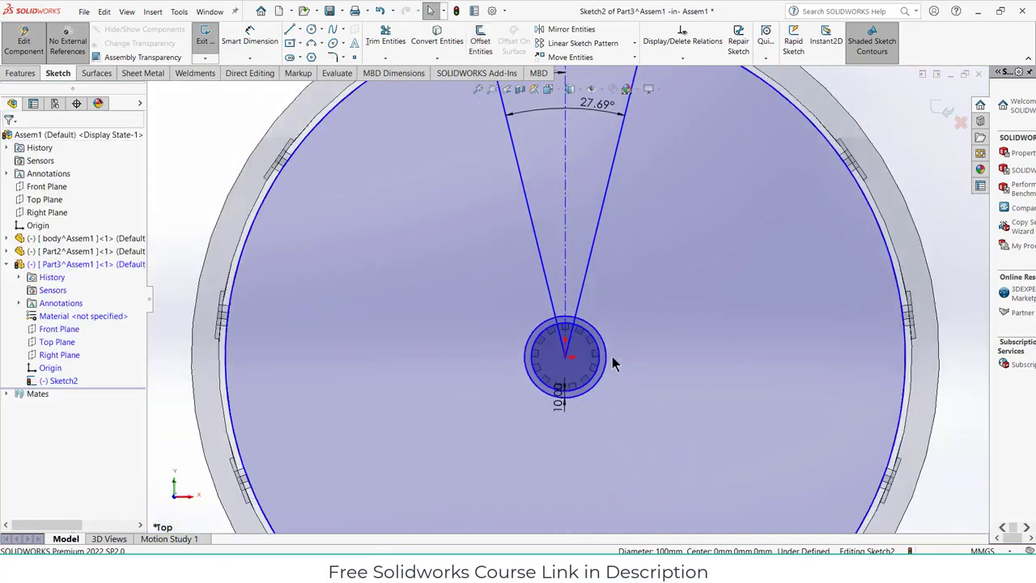
Trim the end of the left slanted line that extends past the large outer sketch circle
{"action": "scroll", "coordinate": [588, 266], "scroll_direction": "up", "scroll_amount": 2}
{"action": "scroll", "coordinate": [585, 225], "scroll_direction": "down", "scroll_amount": 2}
{"action": "scroll", "coordinate": [586, 226], "scroll_direction": "up", "scroll_amount": 4}
{"action": "scroll", "coordinate": [583, 216], "scroll_direction": "down", "scroll_amount": 2}
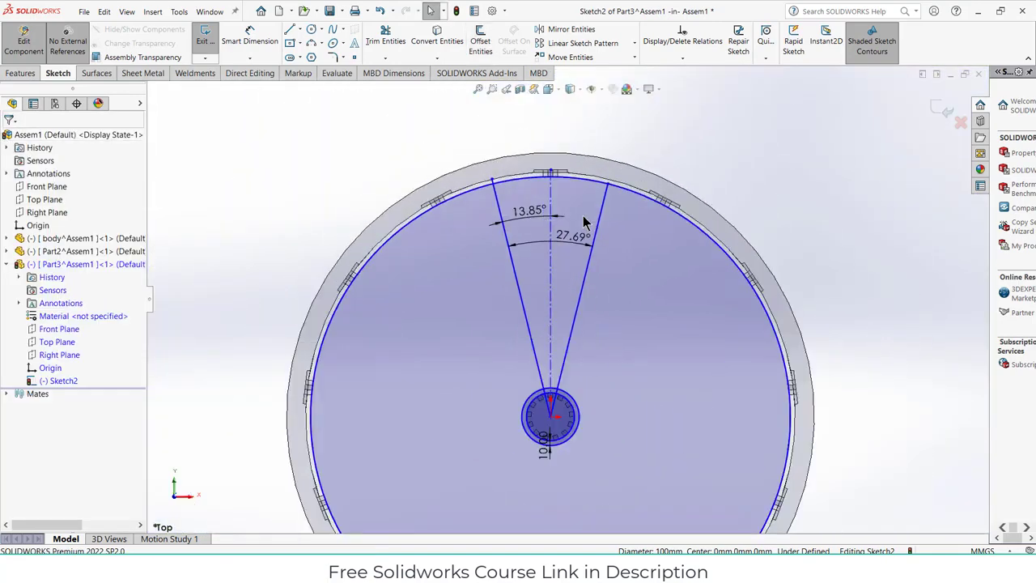
{"action": "scroll", "coordinate": [586, 202], "scroll_direction": "down", "scroll_amount": 3}
{"action": "left_click", "coordinate": [385, 36]}
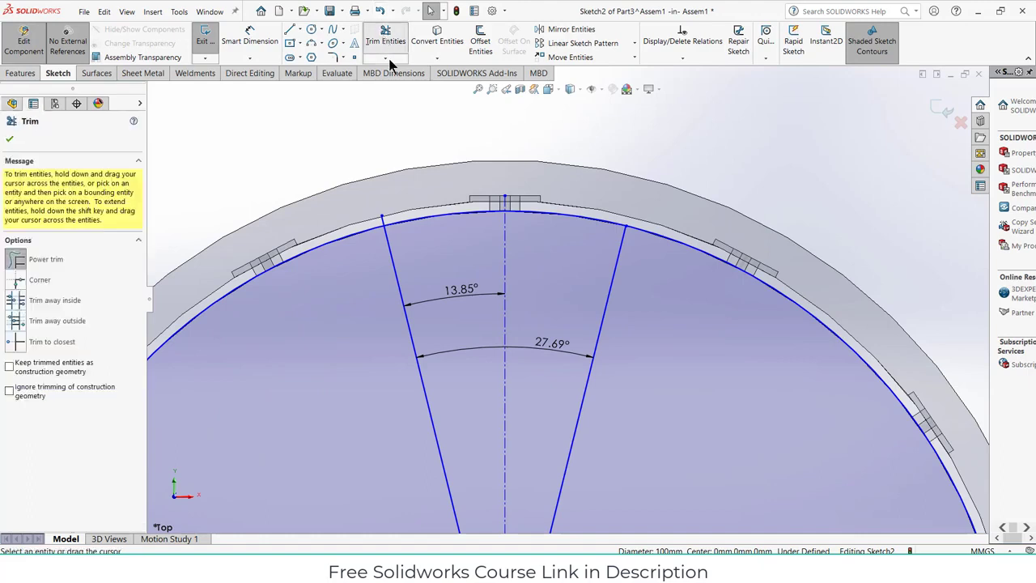
{"action": "scroll", "coordinate": [385, 235], "scroll_direction": "down", "scroll_amount": 4}
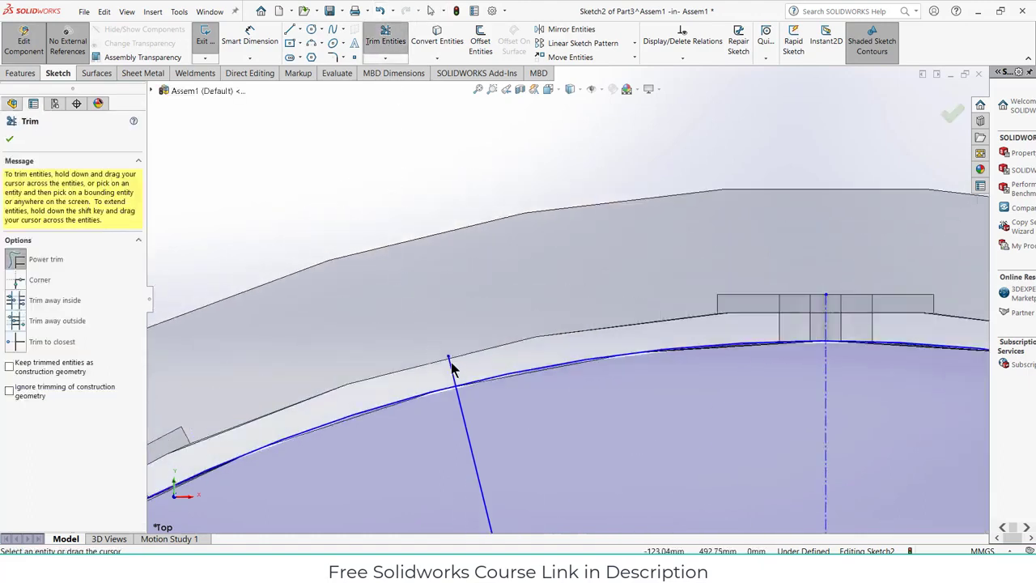
{"action": "left_click_drag", "start_coordinate": [451, 365], "coordinate": [534, 359]}
{"action": "scroll", "coordinate": [567, 360], "scroll_direction": "up", "scroll_amount": 5}
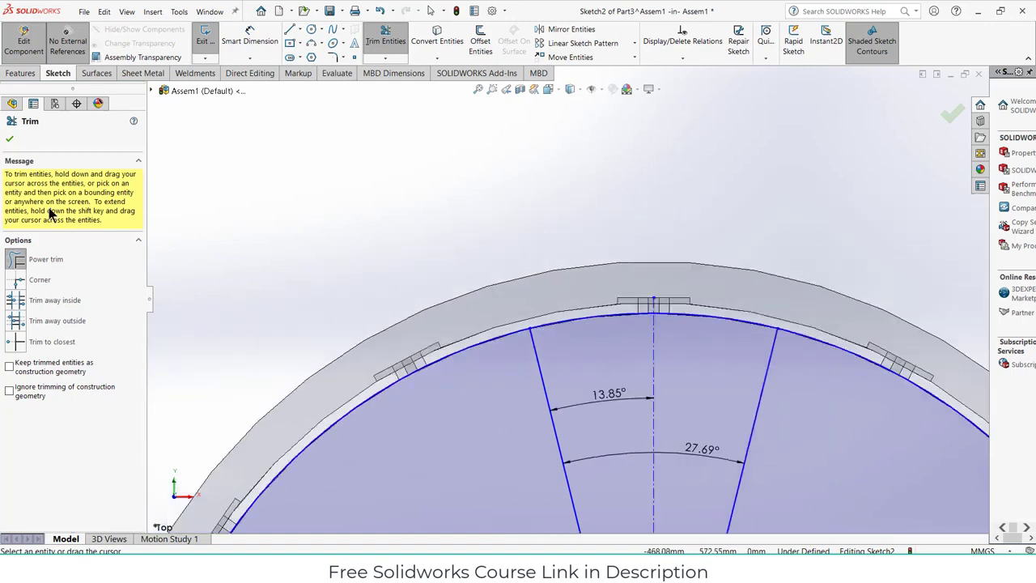
{"action": "left_click", "coordinate": [9, 141]}
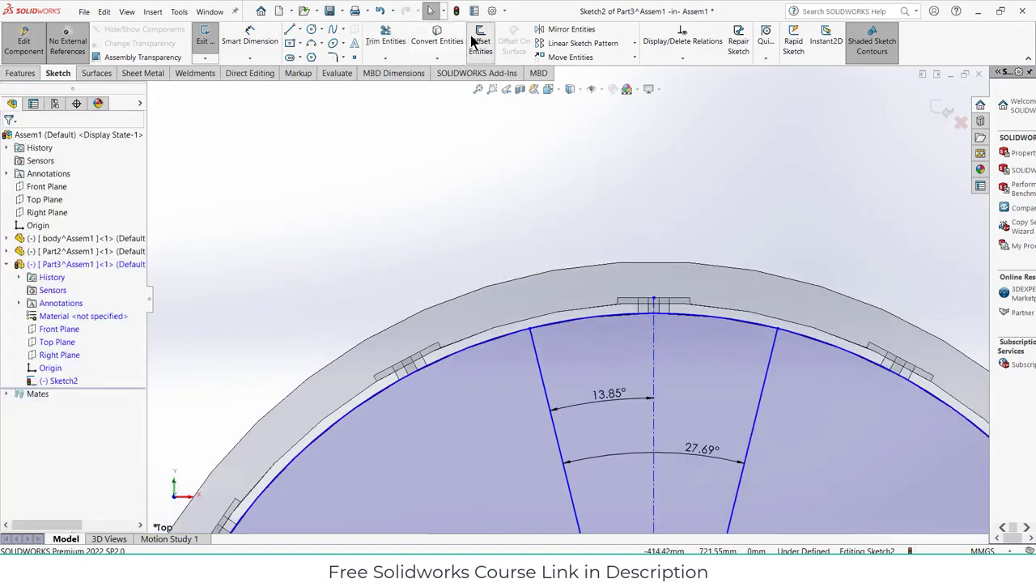
Offset the large outer sketch circle inward by 5 mm using the Reverse option
{"action": "left_click", "coordinate": [480, 40]}
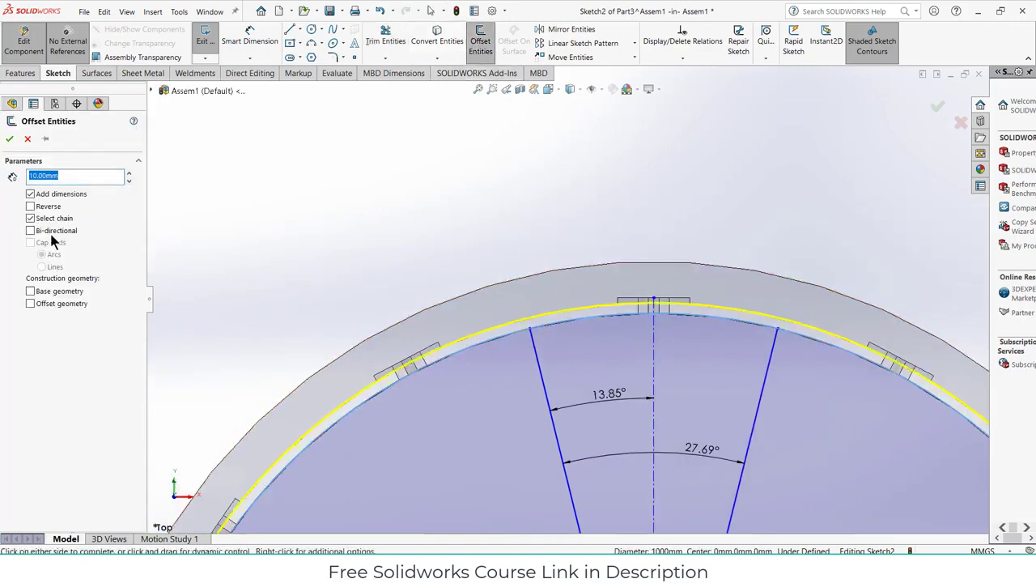
{"action": "left_click", "coordinate": [32, 207]}
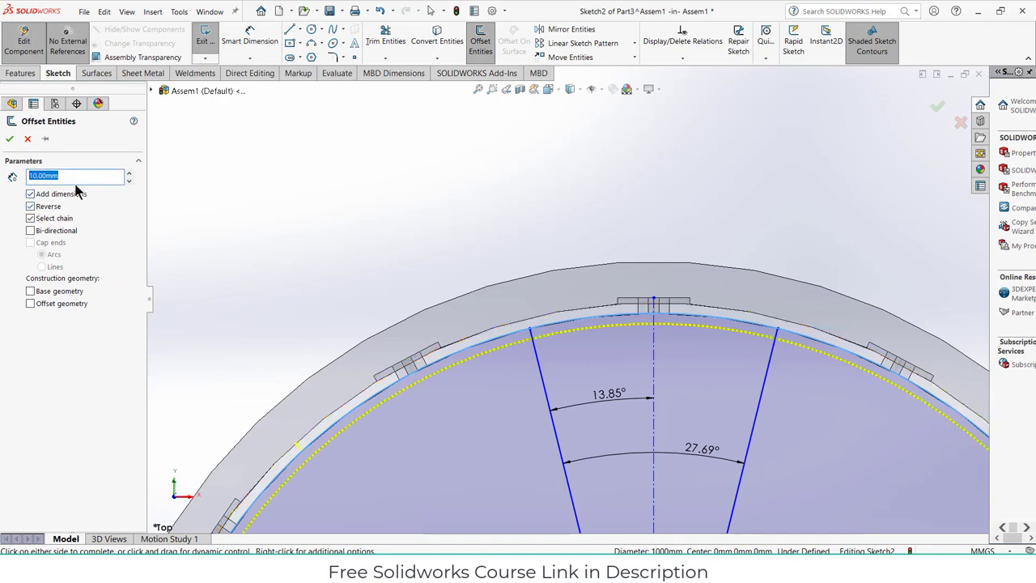
{"action": "left_click_drag", "start_coordinate": [71, 177], "coordinate": [4, 177]}
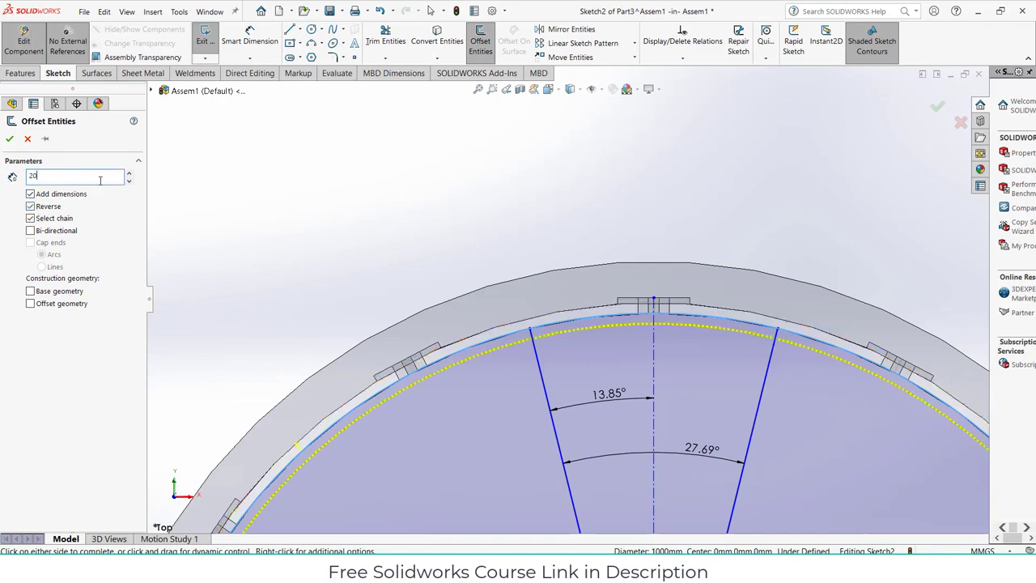
{"action": "key", "text": "Return"}
{"action": "type", "text": "5"}
{"action": "key", "text": "Return"}
{"action": "left_click", "coordinate": [10, 139]}
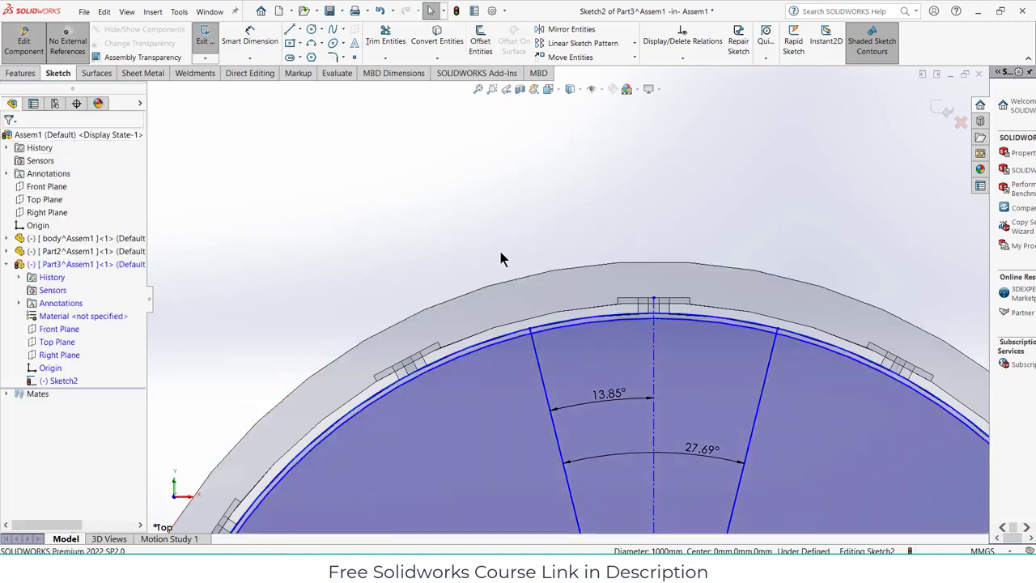
{"action": "left_click", "coordinate": [386, 37]}
{"action": "scroll", "coordinate": [538, 251], "scroll_direction": "down", "scroll_amount": 5}
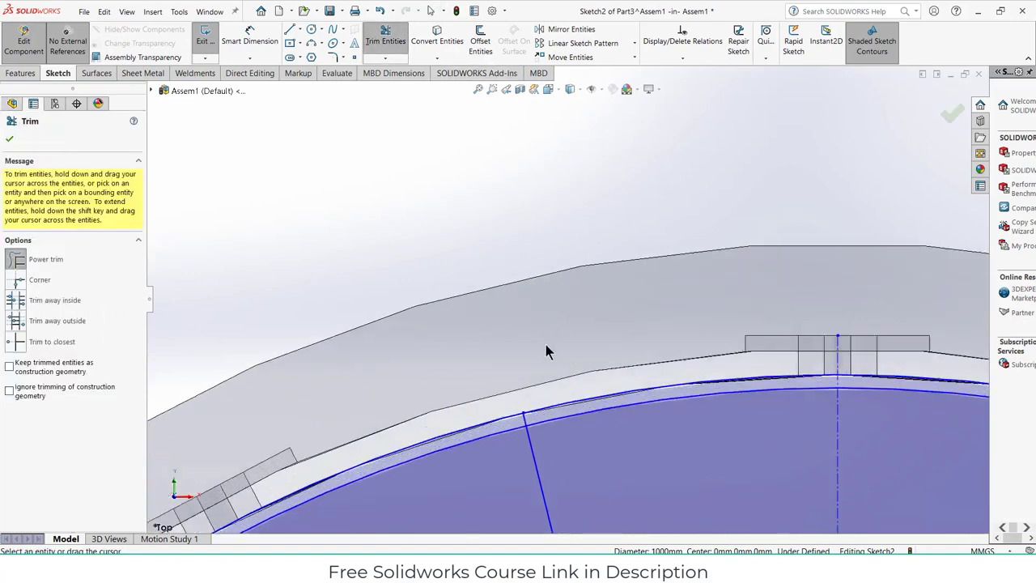
{"action": "scroll", "coordinate": [515, 381], "scroll_direction": "up", "scroll_amount": 2}
{"action": "scroll", "coordinate": [501, 421], "scroll_direction": "up", "scroll_amount": 3}
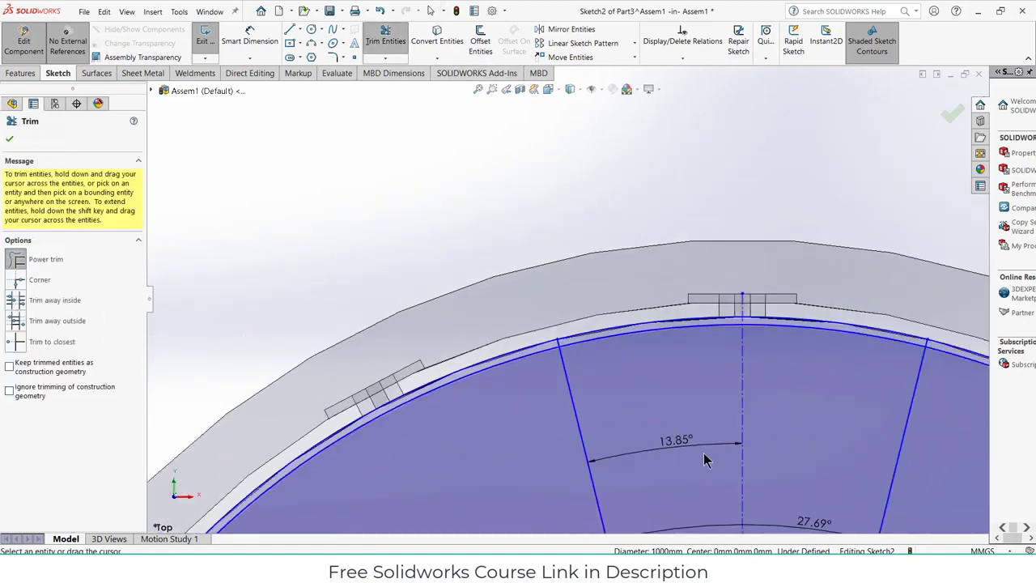
{"action": "scroll", "coordinate": [705, 460], "scroll_direction": "up", "scroll_amount": 4}
{"action": "scroll", "coordinate": [522, 437], "scroll_direction": "down", "scroll_amount": 2}
{"action": "scroll", "coordinate": [667, 450], "scroll_direction": "up", "scroll_amount": 2}
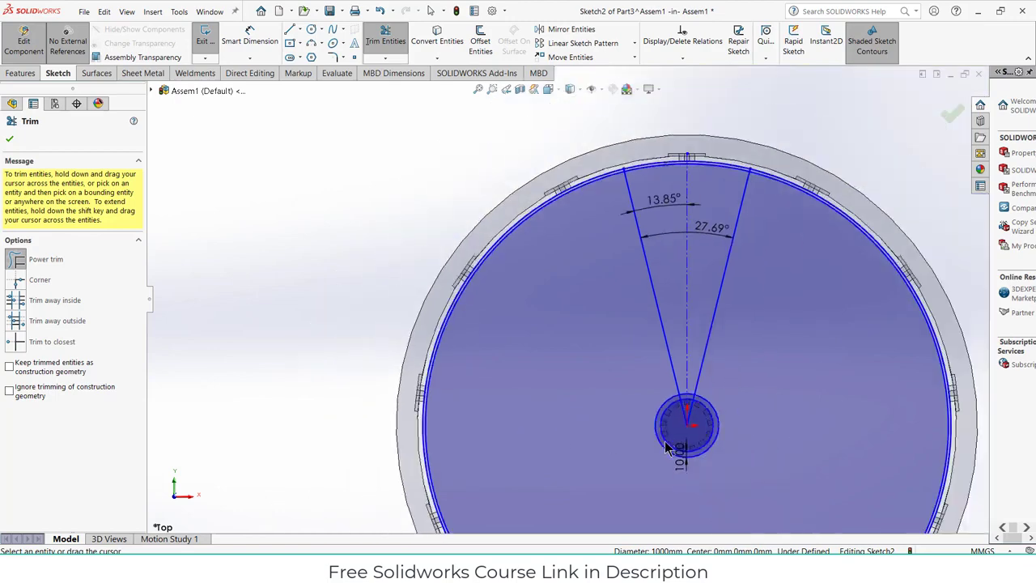
{"action": "scroll", "coordinate": [709, 394], "scroll_direction": "down", "scroll_amount": 1}
{"action": "left_click", "coordinate": [9, 141]}
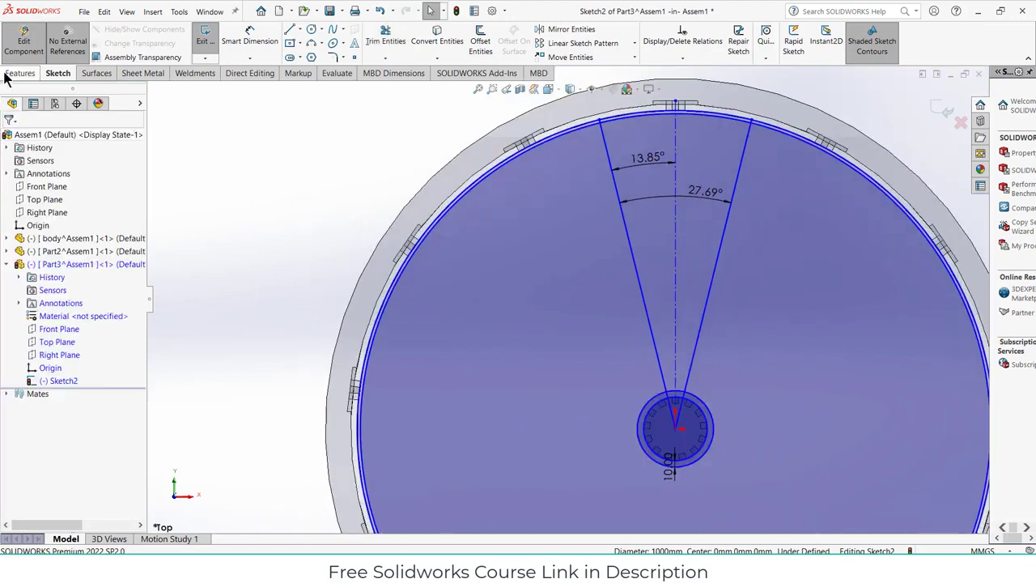
Start a Boss-Extrude with the two wedge regions on both sides of the centerline, between the offset circles, as selected contours
{"action": "left_click", "coordinate": [8, 73]}
{"action": "left_click", "coordinate": [209, 41]}
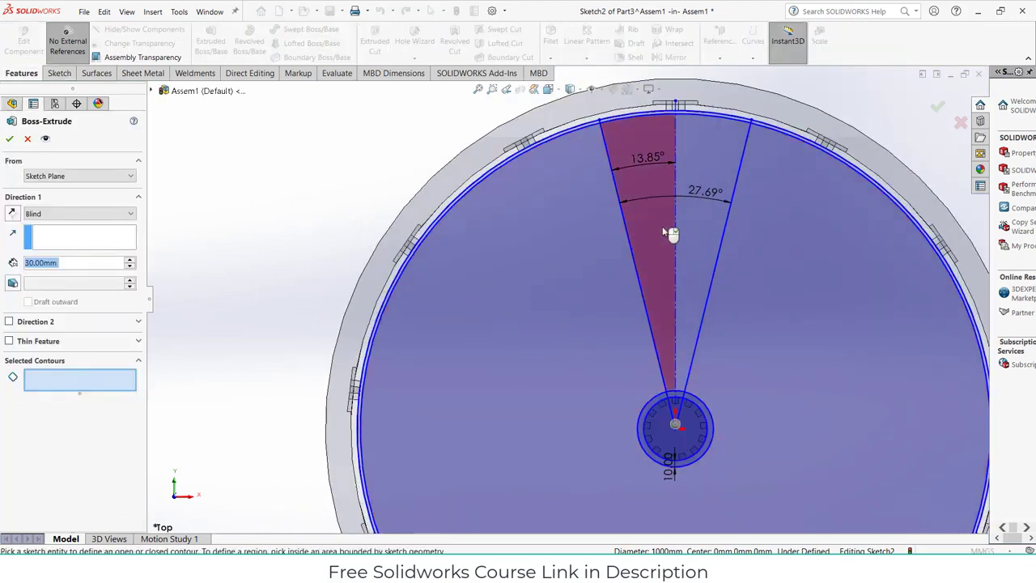
{"action": "left_click", "coordinate": [701, 212]}
{"action": "left_click", "coordinate": [704, 215]}
{"action": "scroll", "coordinate": [692, 154], "scroll_direction": "down", "scroll_amount": 5}
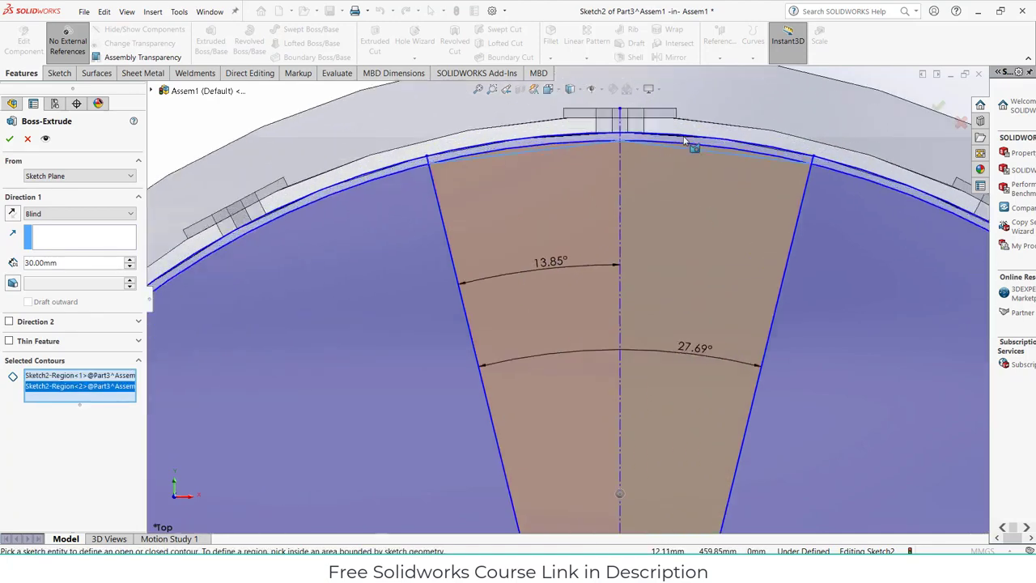
{"action": "scroll", "coordinate": [648, 217], "scroll_direction": "up", "scroll_amount": 4}
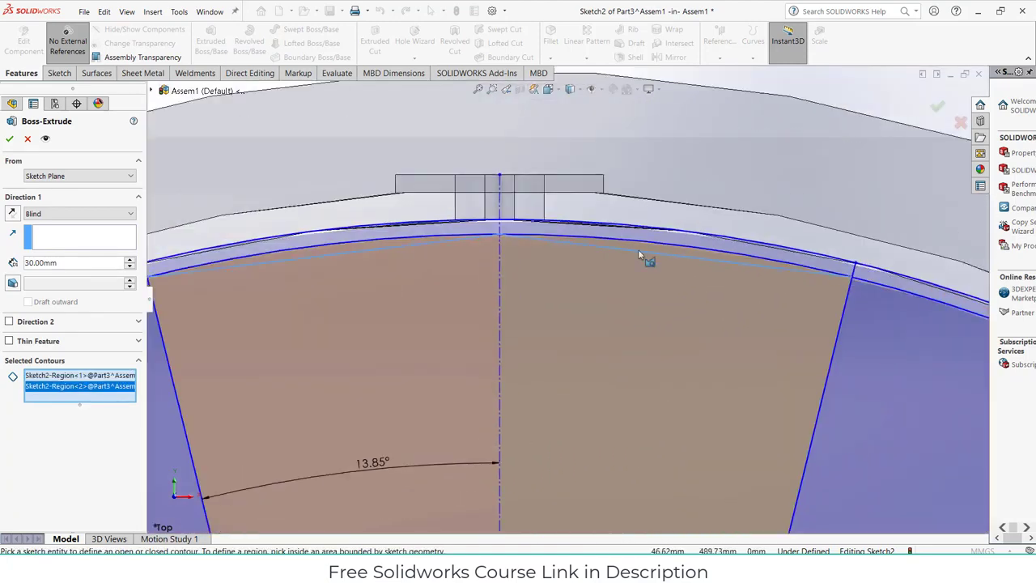
{"action": "scroll", "coordinate": [558, 303], "scroll_direction": "down", "scroll_amount": 2}
{"action": "scroll", "coordinate": [555, 301], "scroll_direction": "up", "scroll_amount": 5}
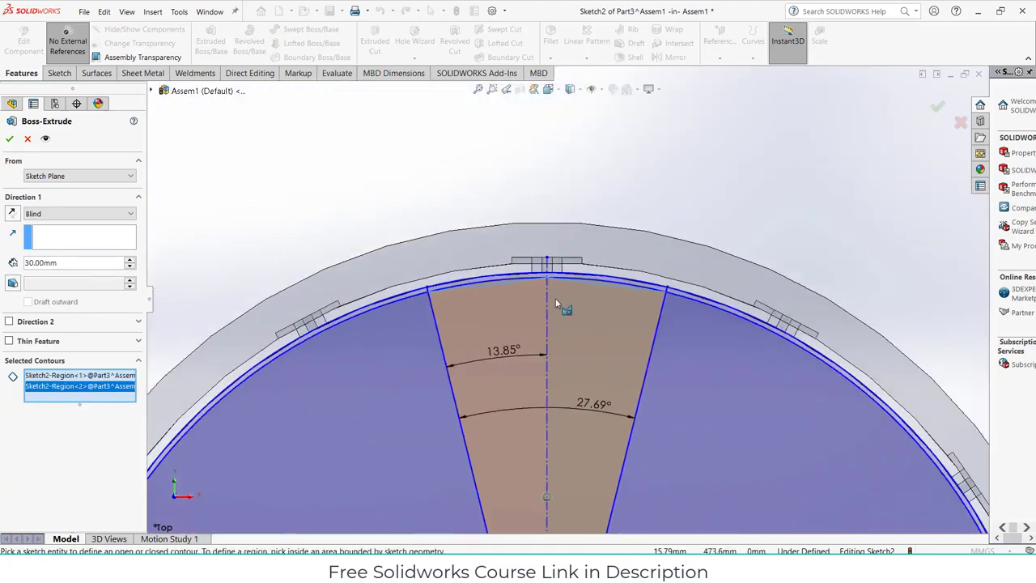
Extrude the selected blade regions 10 mm with the Mid Plane end condition
{"action": "middle_click_drag", "start_coordinate": [556, 299], "coordinate": [570, 114]}
{"action": "scroll", "coordinate": [504, 380], "scroll_direction": "down", "scroll_amount": 3}
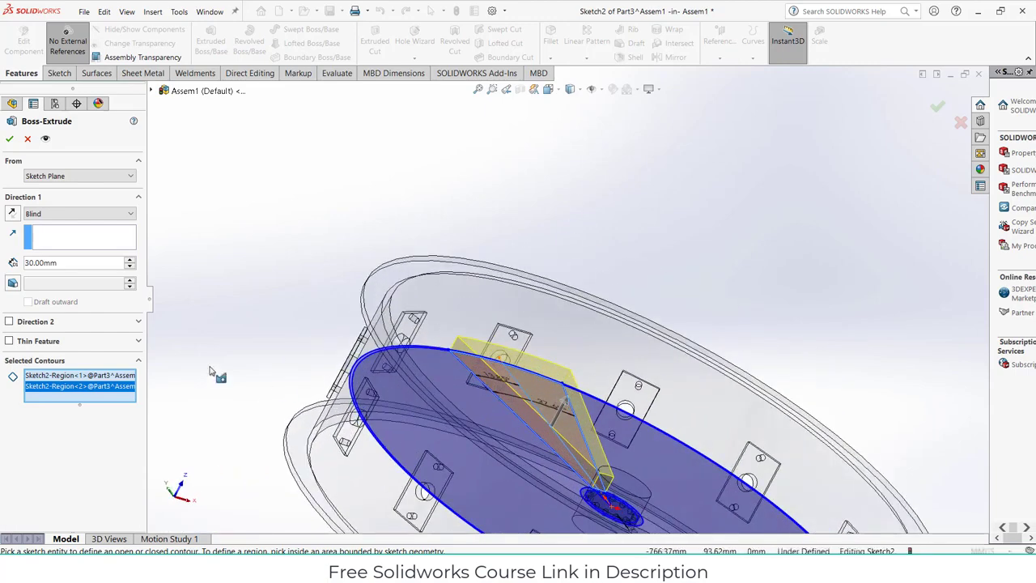
{"action": "left_click", "coordinate": [101, 214]}
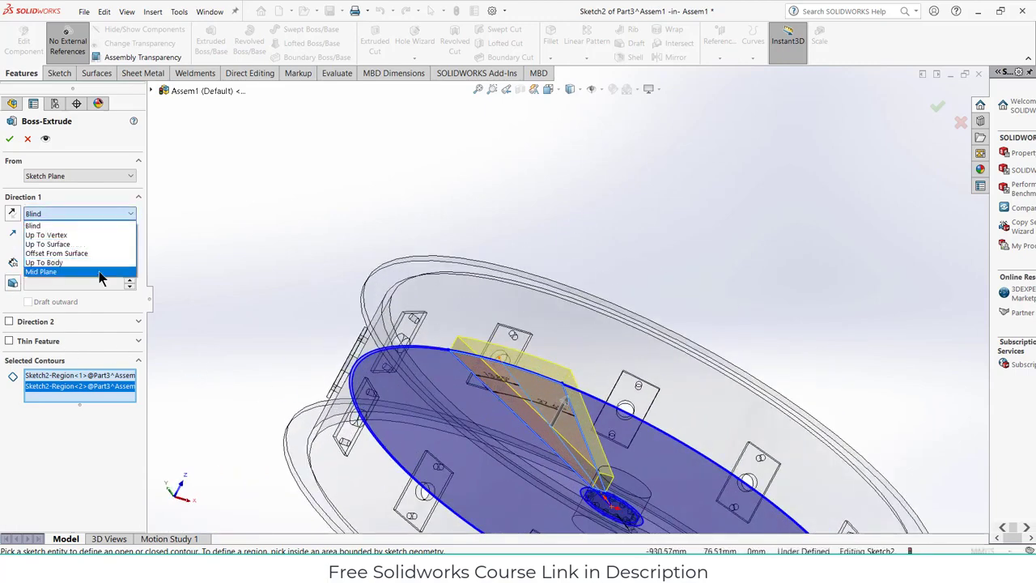
{"action": "left_click", "coordinate": [98, 270]}
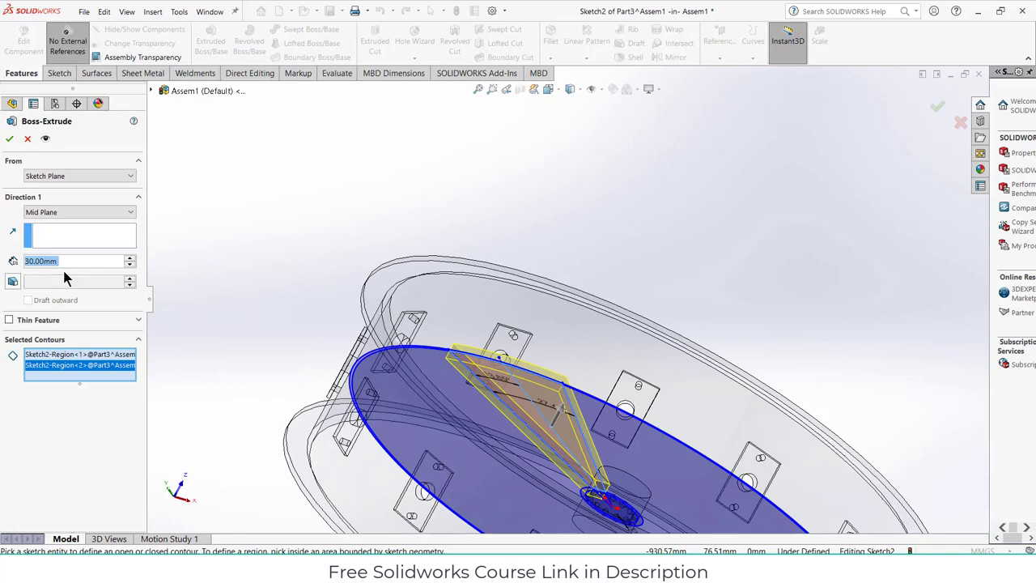
{"action": "type", "text": "10"}
{"action": "key", "text": "Return"}
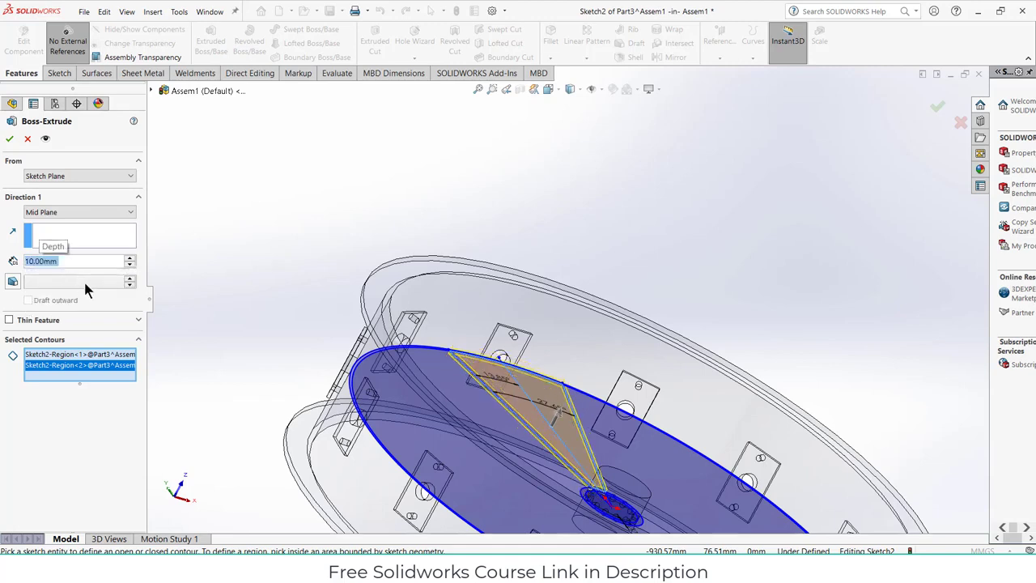
{"action": "left_click", "coordinate": [9, 139]}
Finish editing the wedge-shaped part in context and return to the assembly
{"action": "middle_click_drag", "start_coordinate": [465, 148], "coordinate": [369, 296]}
{"action": "scroll", "coordinate": [439, 340], "scroll_direction": "up", "scroll_amount": 3}
{"action": "middle_click_drag", "start_coordinate": [502, 306], "coordinate": [507, 384]}
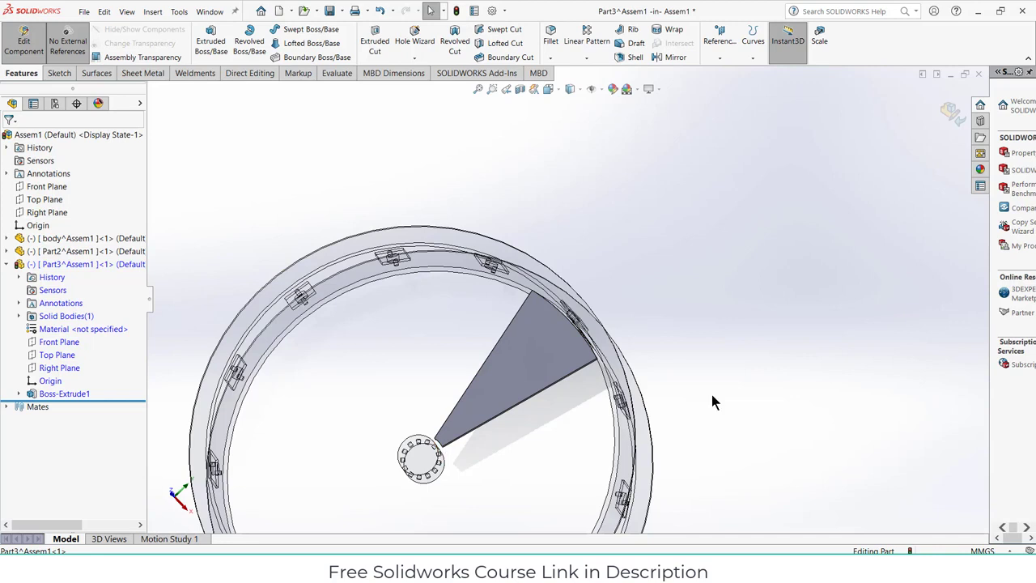
{"action": "left_click", "coordinate": [948, 112]}
{"action": "middle_click_drag", "start_coordinate": [705, 332], "coordinate": [521, 341]}
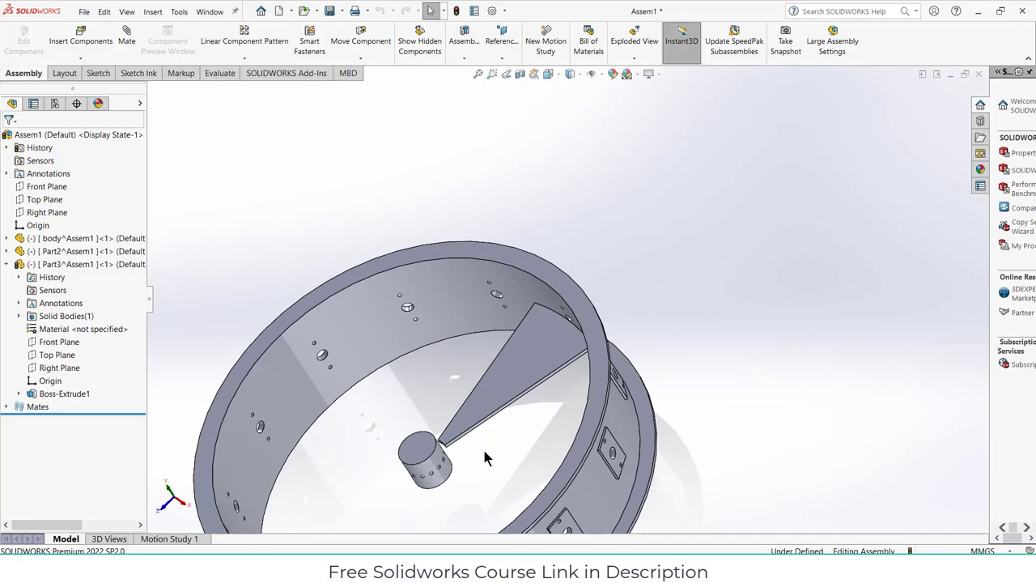
{"action": "mouse_move", "coordinate": [484, 458]}
{"action": "middle_mouse_down"}
{"action": "mouse_move", "coordinate": [474, 446]}
{"action": "mouse_move", "coordinate": [484, 441]}
{"action": "middle_mouse_up"}
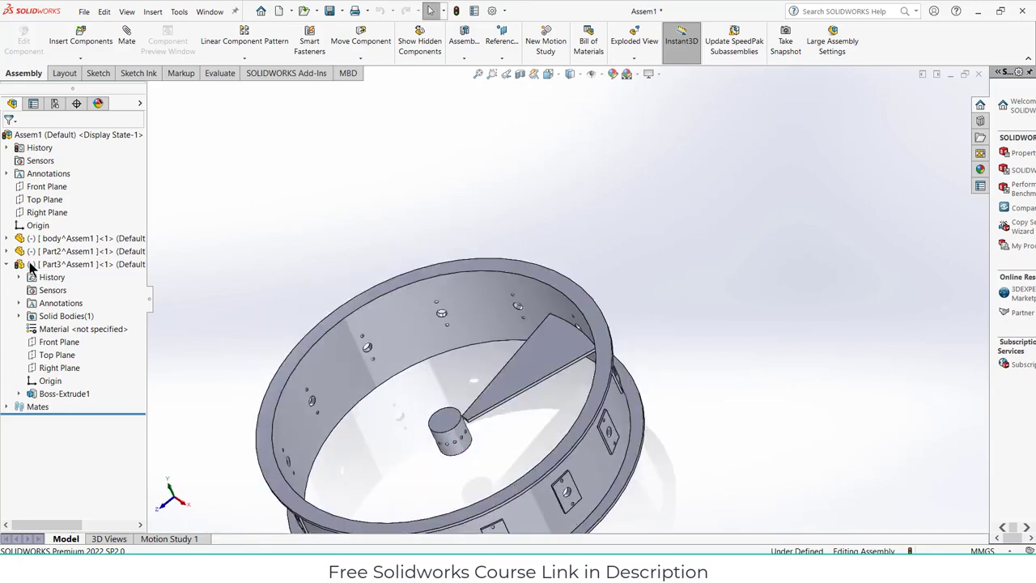
Rename the wedge-shaped component as blade
{"action": "left_click", "coordinate": [33, 265]}
{"action": "left_click", "coordinate": [63, 267]}
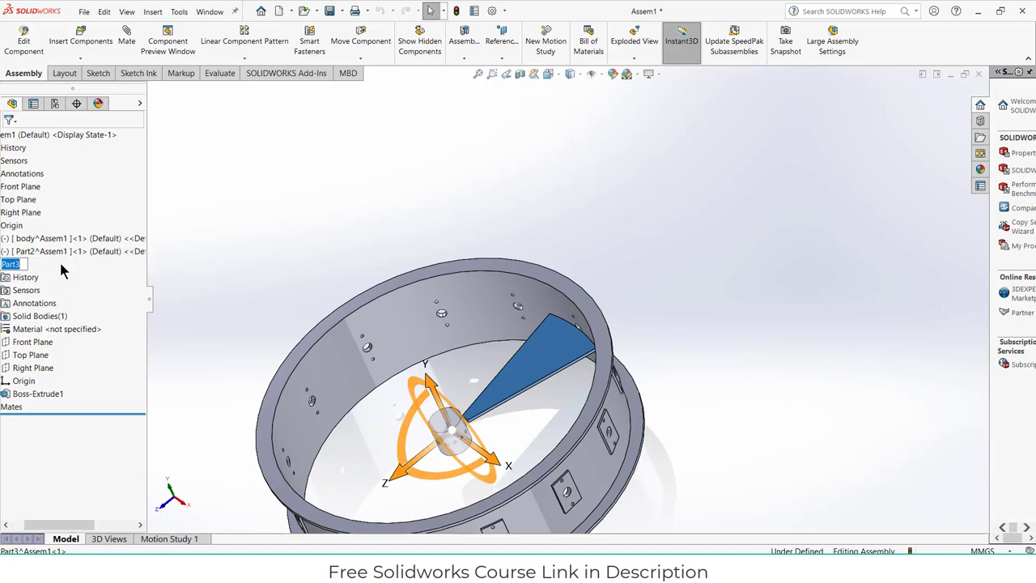
{"action": "type", "text": "blade"}
{"action": "key", "text": "Return"}
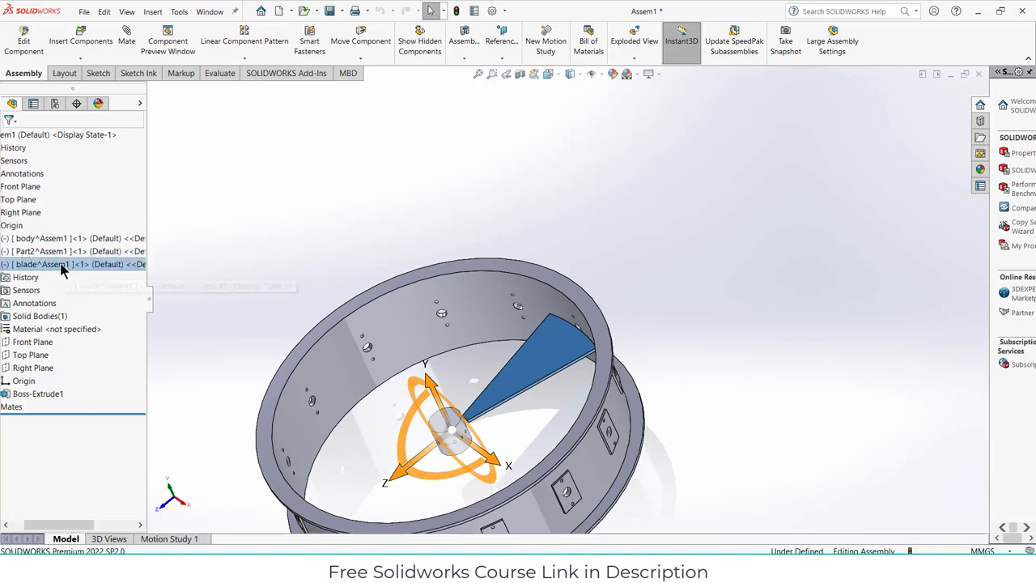
{"action": "left_click_drag", "start_coordinate": [49, 524], "coordinate": [36, 524]}
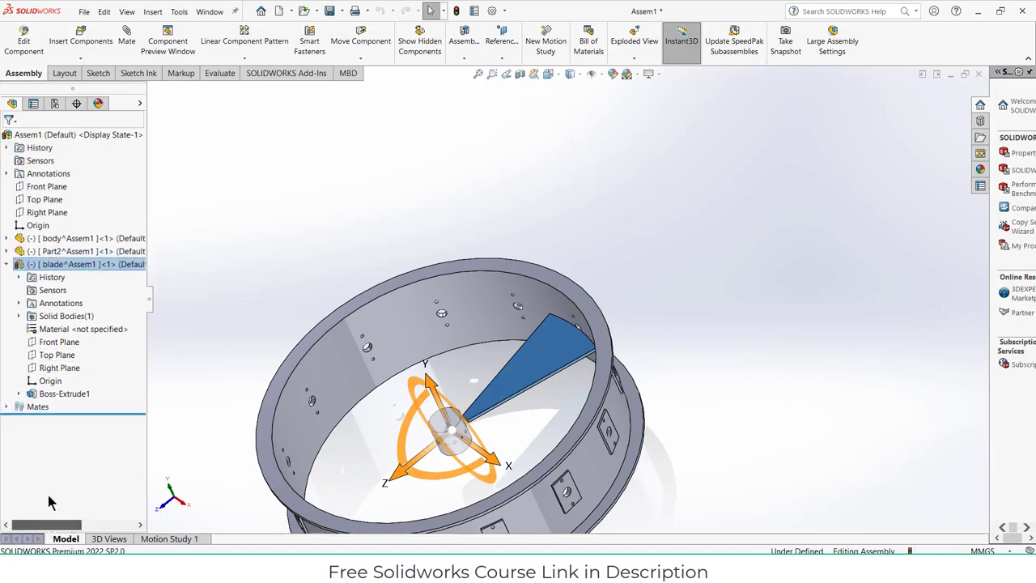
{"action": "left_click", "coordinate": [457, 379]}
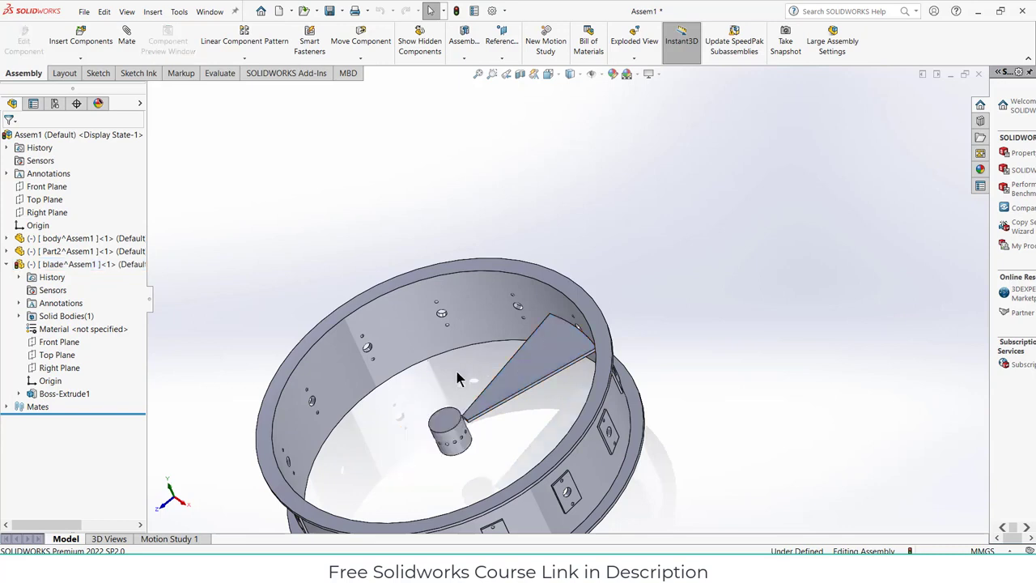
Insert a new part into the assembly, placing its first sketch on the assembly's Right Plane
{"action": "left_click", "coordinate": [80, 58]}
{"action": "left_click", "coordinate": [77, 84]}
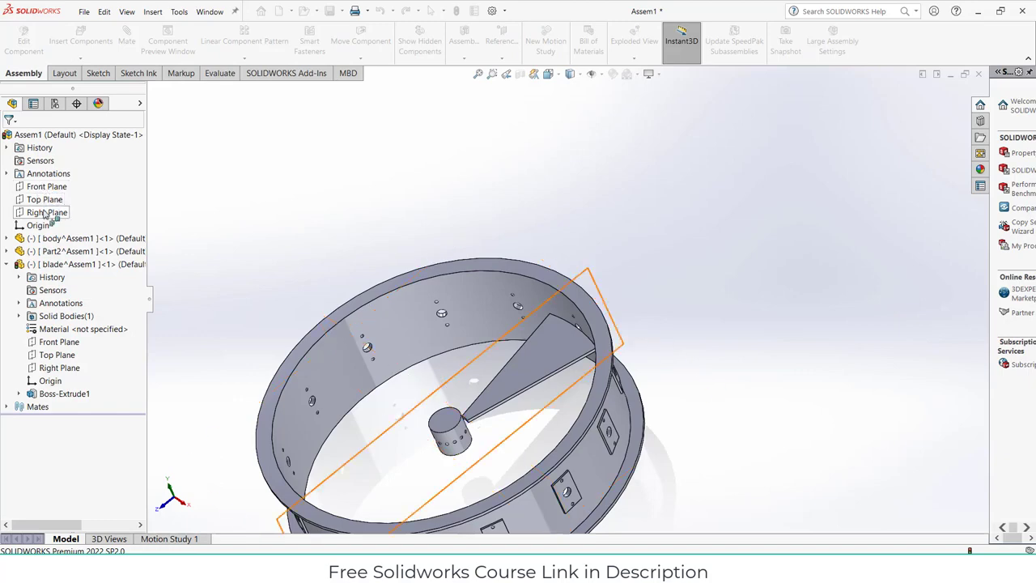
{"action": "left_click", "coordinate": [46, 213]}
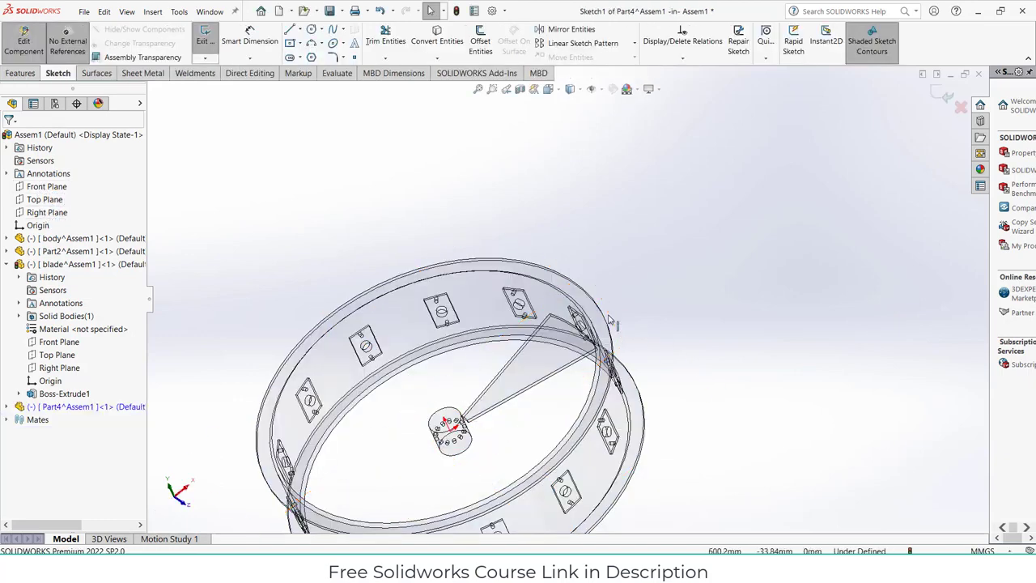
Sketch a corner rectangle about 22.8 by 5 mm from the hub hole's inner end to the blade's inner edge, above the hole's centreline
{"action": "scroll", "coordinate": [609, 314], "scroll_direction": "down", "scroll_amount": 5}
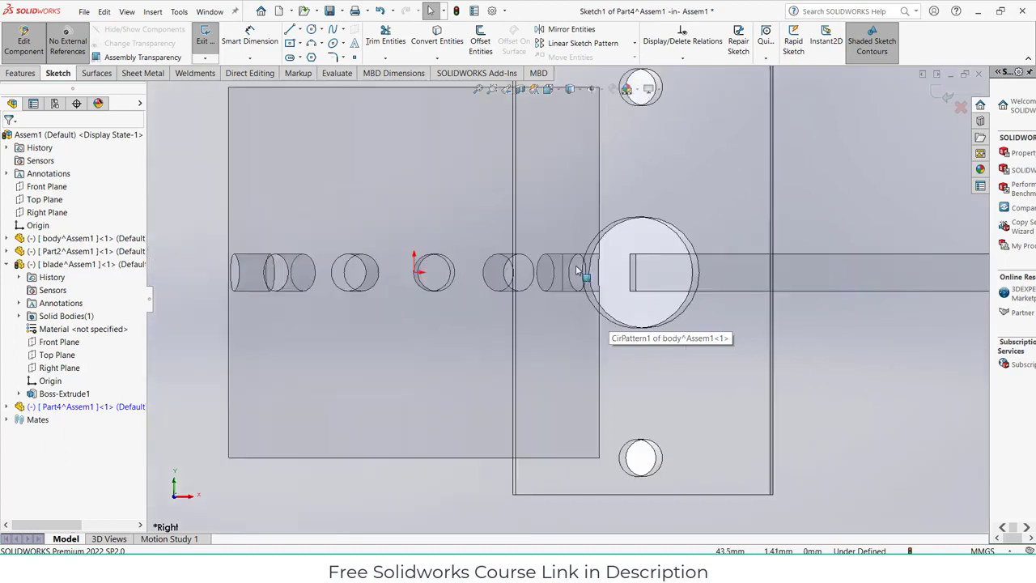
{"action": "scroll", "coordinate": [578, 270], "scroll_direction": "down", "scroll_amount": 3}
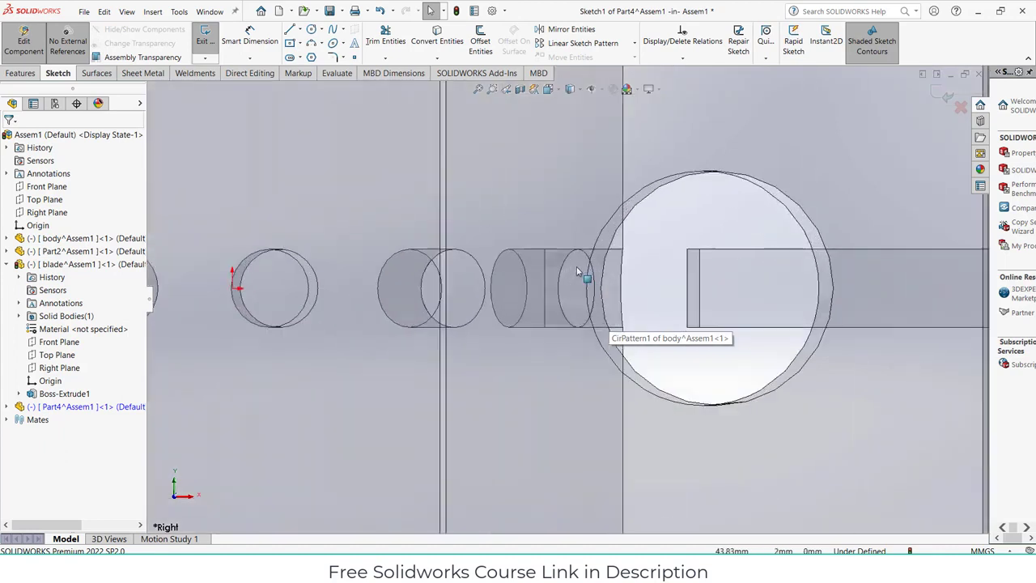
{"action": "left_click", "coordinate": [300, 45]}
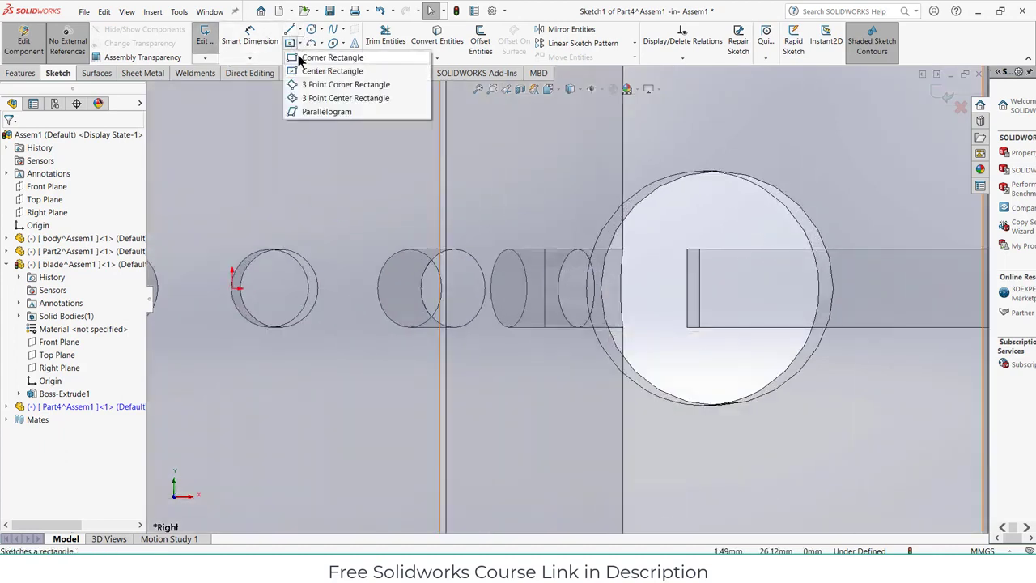
{"action": "left_click", "coordinate": [293, 60]}
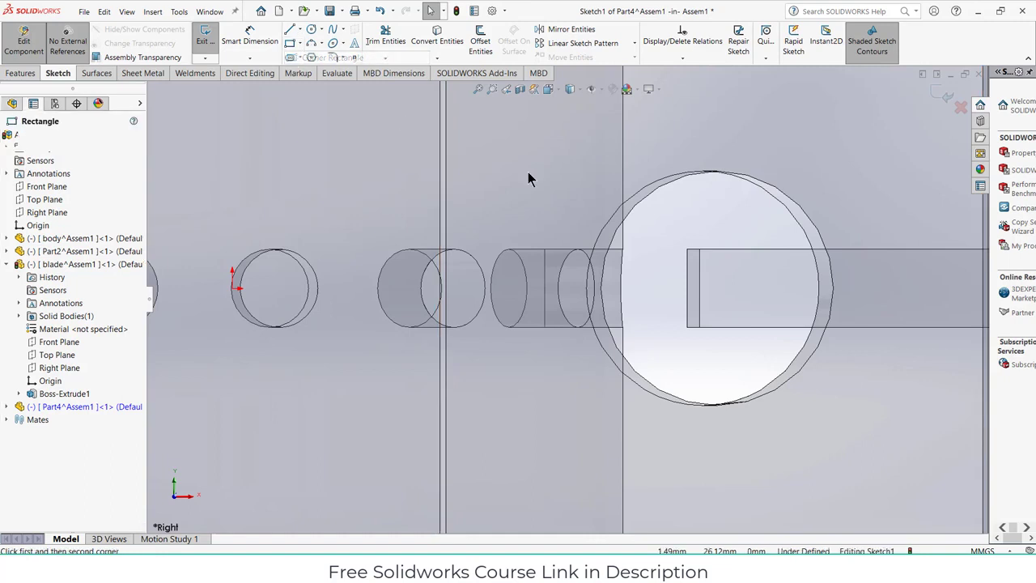
{"action": "left_click", "coordinate": [509, 250]}
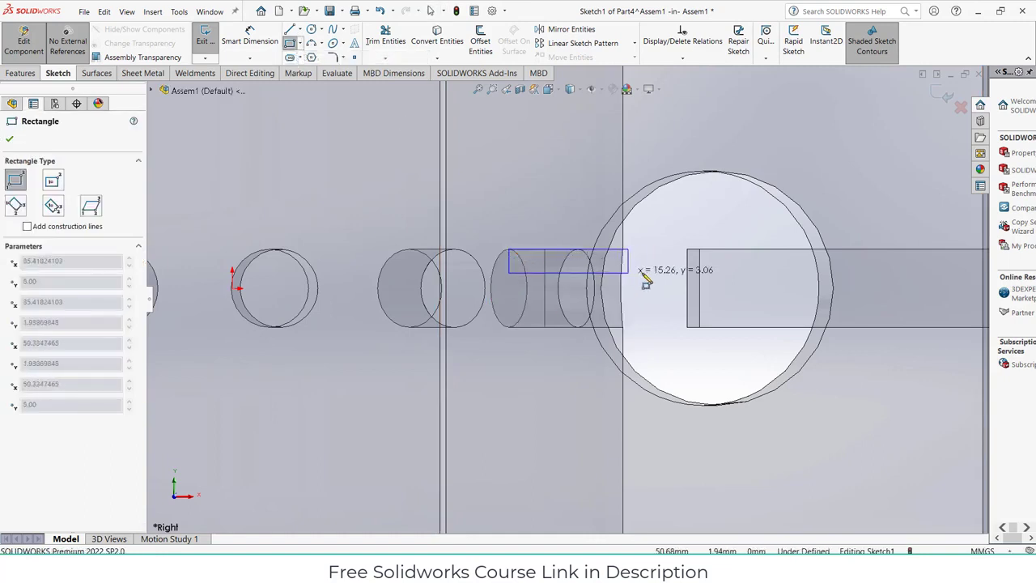
{"action": "left_click", "coordinate": [687, 288]}
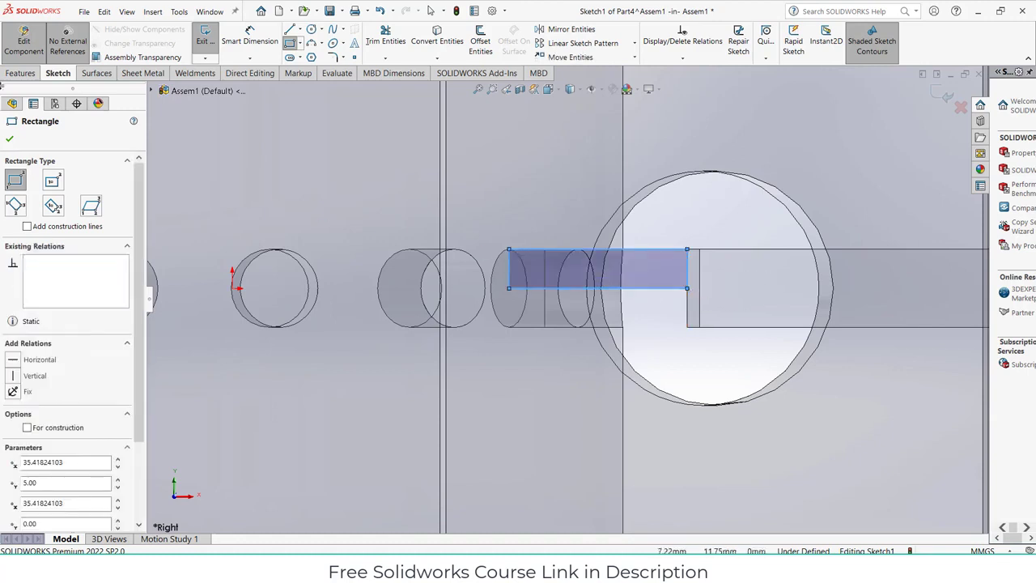
Revolve the rectangle 360 degrees about its long edge on the hole's centreline to form a solid pin
{"action": "left_click", "coordinate": [16, 73]}
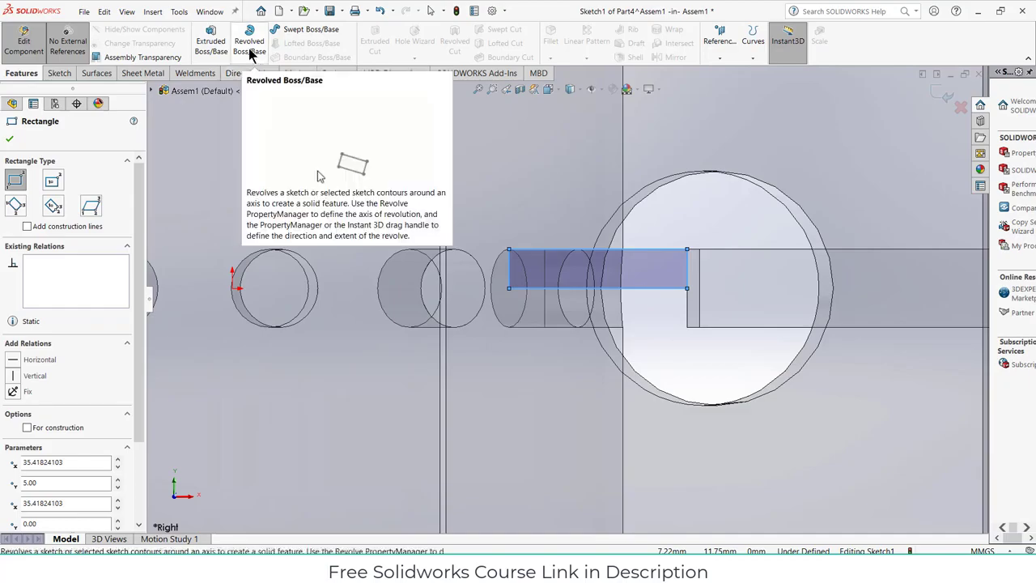
{"action": "left_click", "coordinate": [249, 44]}
{"action": "scroll", "coordinate": [577, 306], "scroll_direction": "down", "scroll_amount": 12}
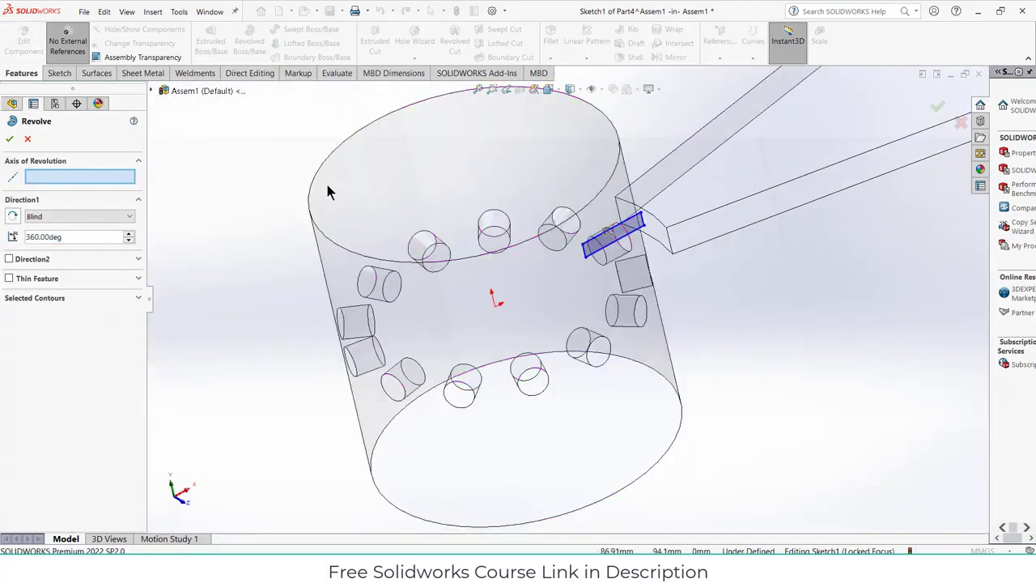
{"action": "left_click", "coordinate": [624, 241]}
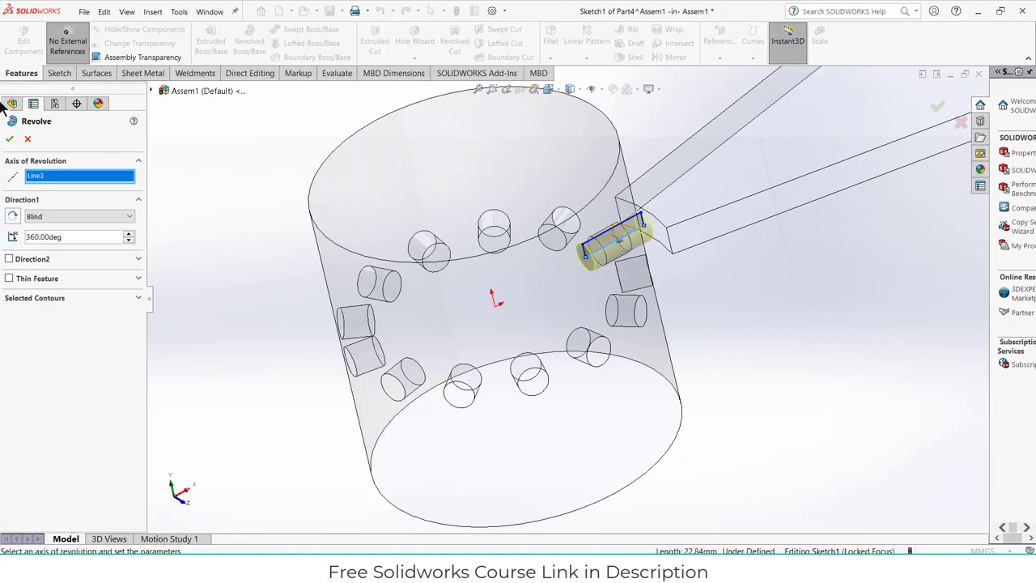
{"action": "left_click", "coordinate": [10, 139]}
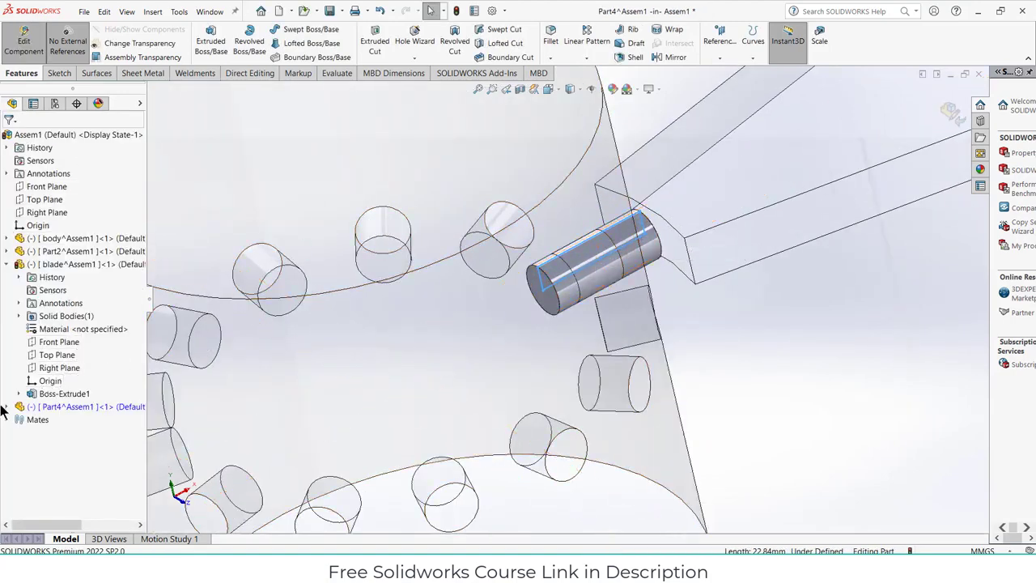
Start a sketch on the new part's Top Plane and draw a rectangle about 28 by 15 mm overlapping the pin's outer end and the blade
{"action": "left_click", "coordinate": [8, 407]}
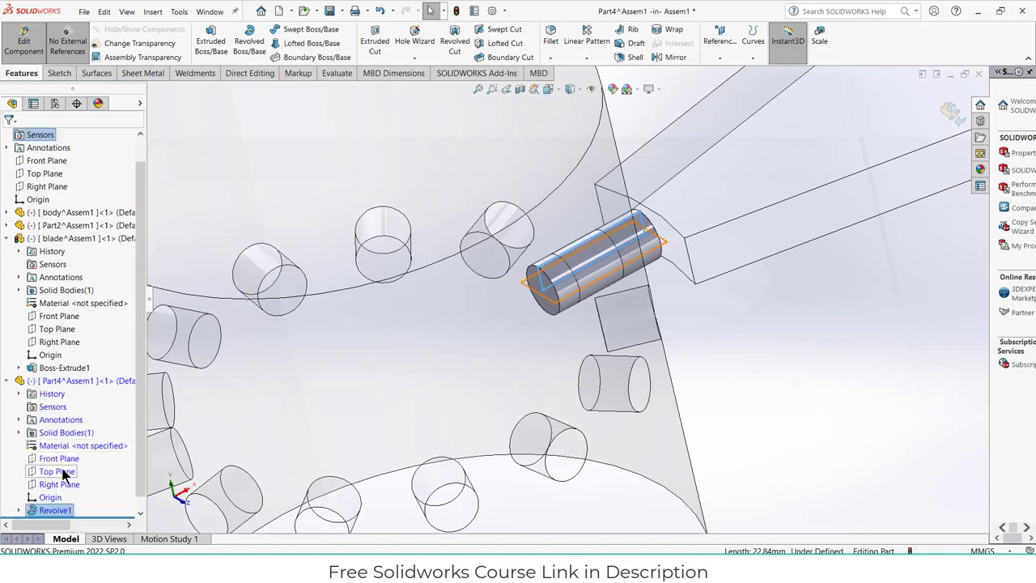
{"action": "left_click", "coordinate": [57, 472]}
{"action": "left_click", "coordinate": [72, 453]}
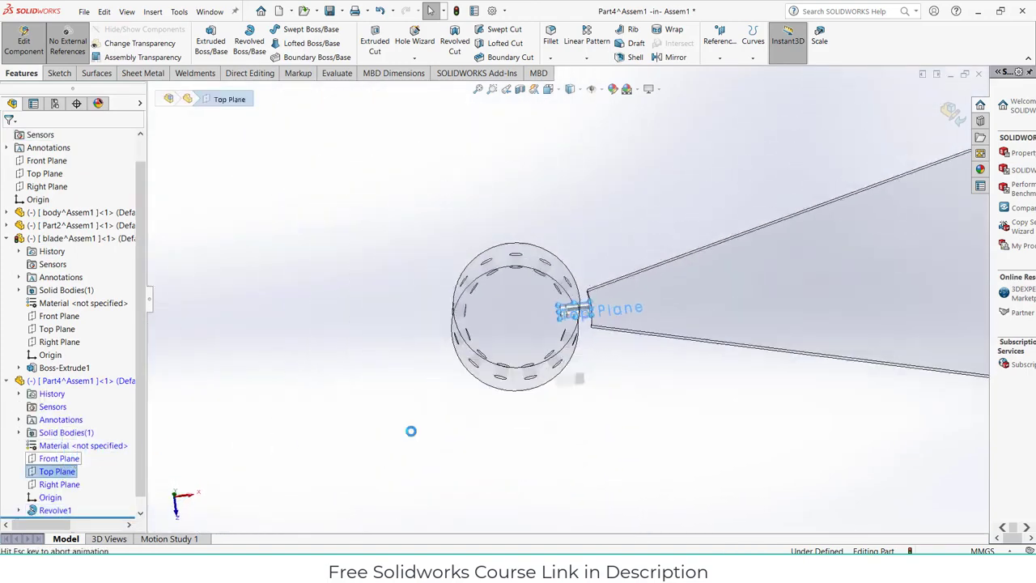
{"action": "scroll", "coordinate": [522, 281], "scroll_direction": "down", "scroll_amount": 5}
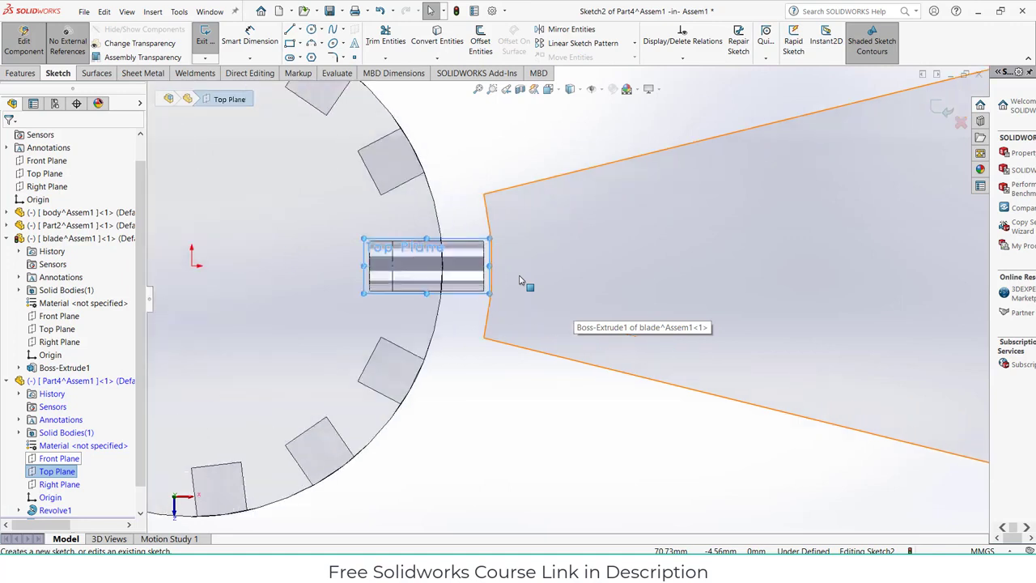
{"action": "left_click", "coordinate": [289, 46]}
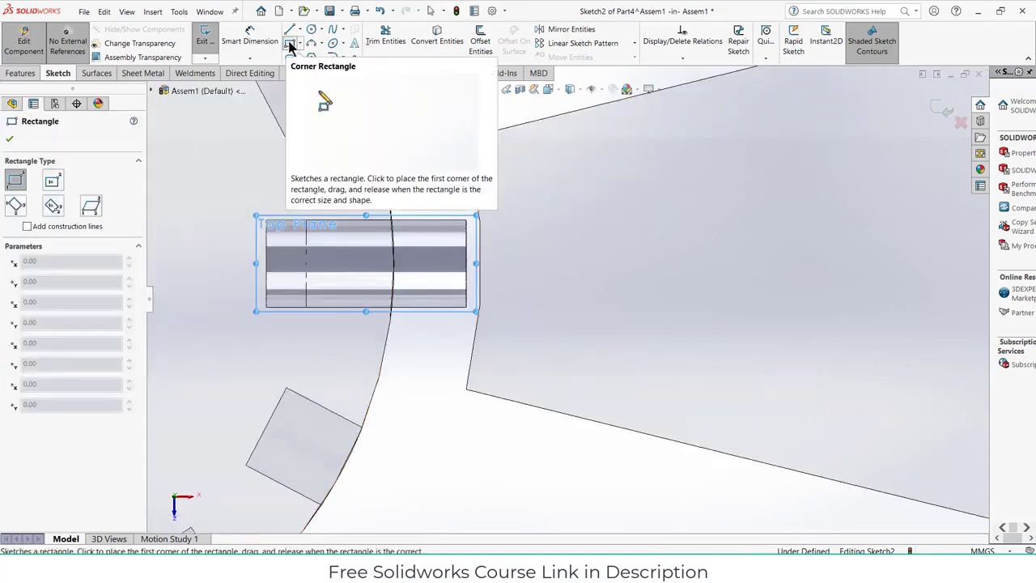
{"action": "left_click", "coordinate": [430, 198]}
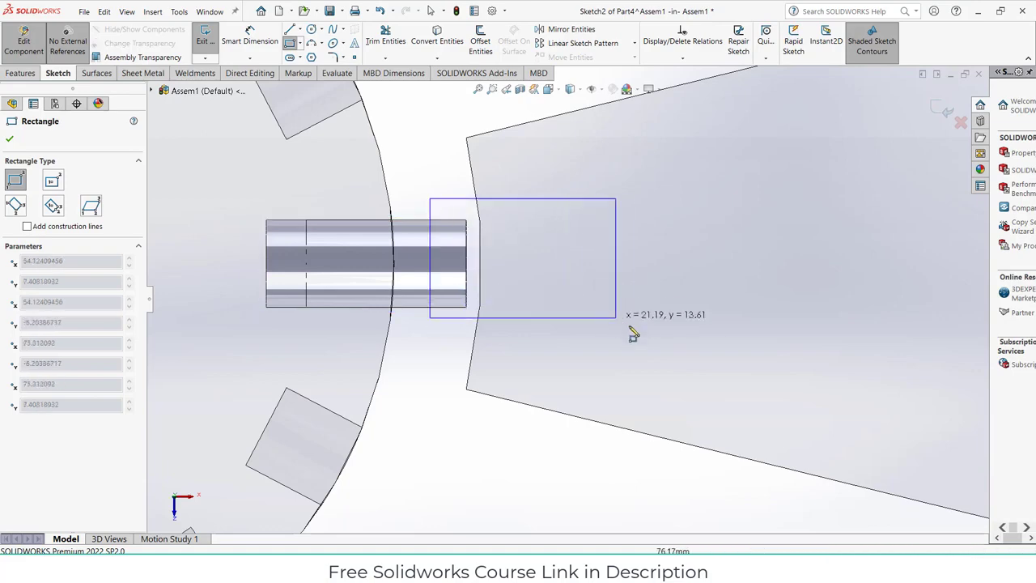
{"action": "left_click", "coordinate": [677, 330]}
{"action": "scroll", "coordinate": [568, 301], "scroll_direction": "up", "scroll_amount": 3}
{"action": "middle_click_drag", "start_coordinate": [579, 380], "coordinate": [597, 192]}
{"action": "scroll", "coordinate": [555, 251], "scroll_direction": "up", "scroll_amount": 3}
{"action": "middle_click_drag", "start_coordinate": [476, 293], "coordinate": [462, 254]}
{"action": "key", "text": "Escape"}
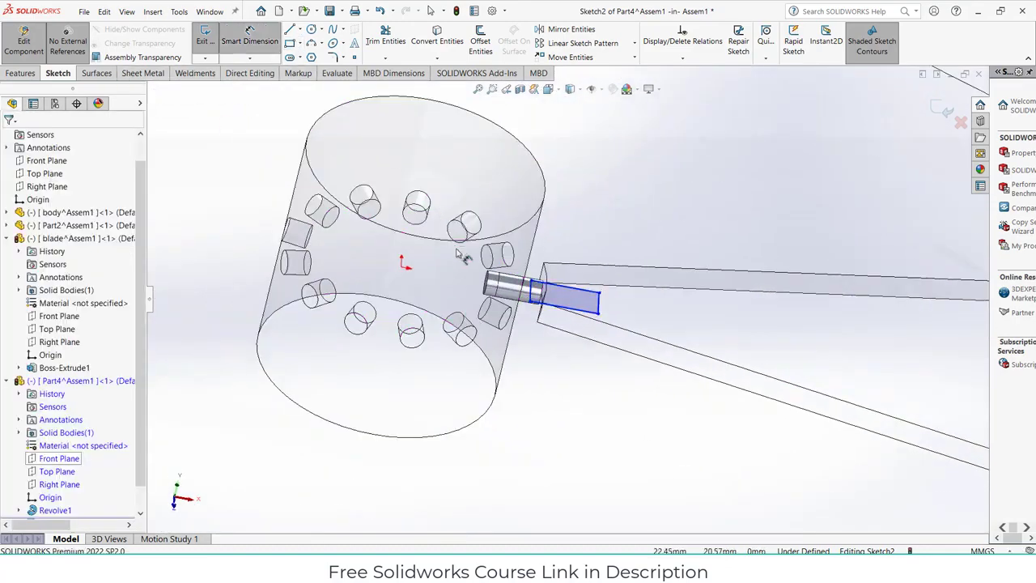
Dimension the rectangle's far short edge from the part origin and set the distance to 90 mm
{"action": "key", "text": "ctrl+8"}
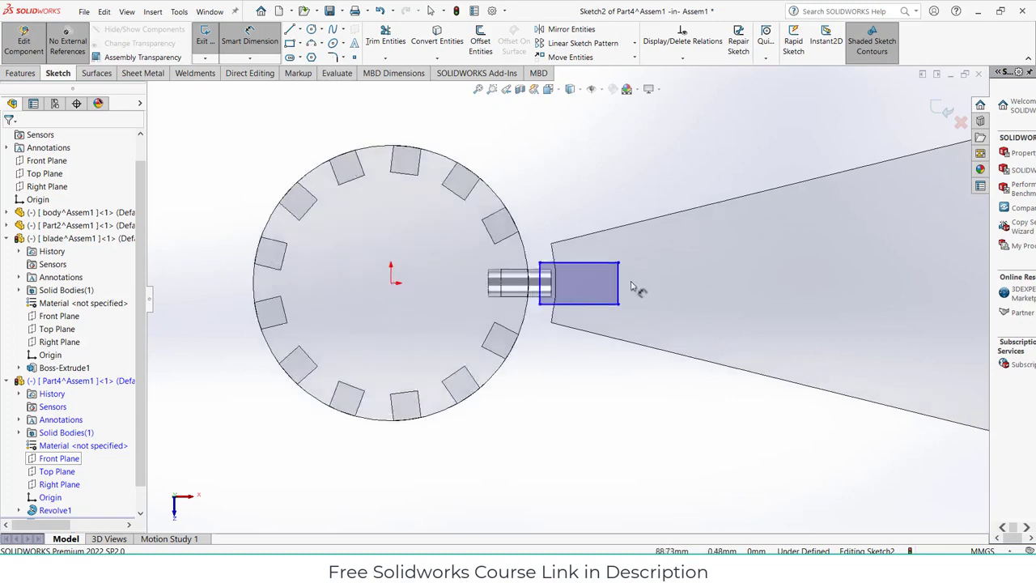
{"action": "left_click_drag", "start_coordinate": [623, 288], "coordinate": [589, 361]}
{"action": "scroll", "coordinate": [590, 361], "scroll_direction": "up", "scroll_amount": 3}
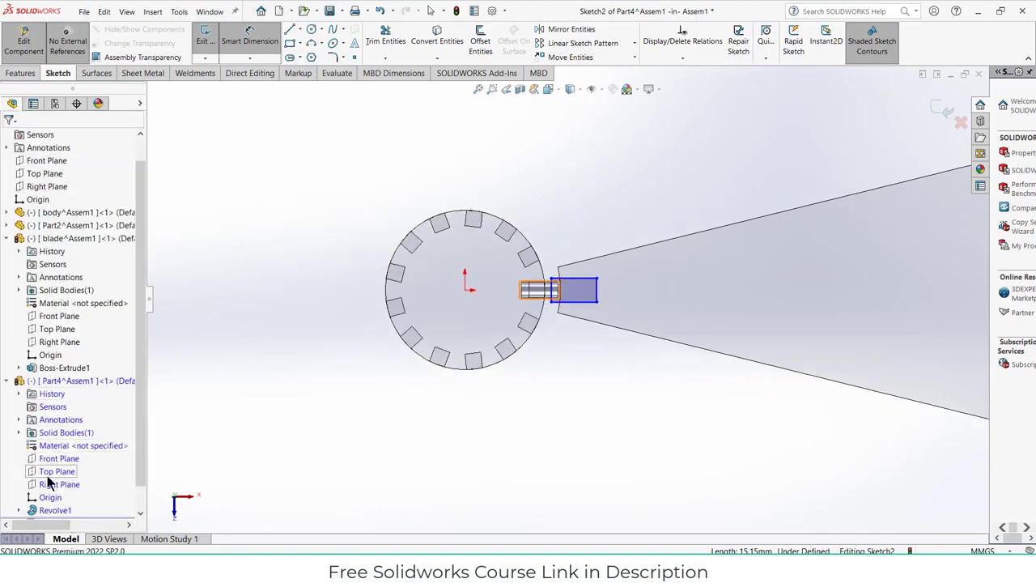
{"action": "scroll", "coordinate": [440, 301], "scroll_direction": "down", "scroll_amount": 2}
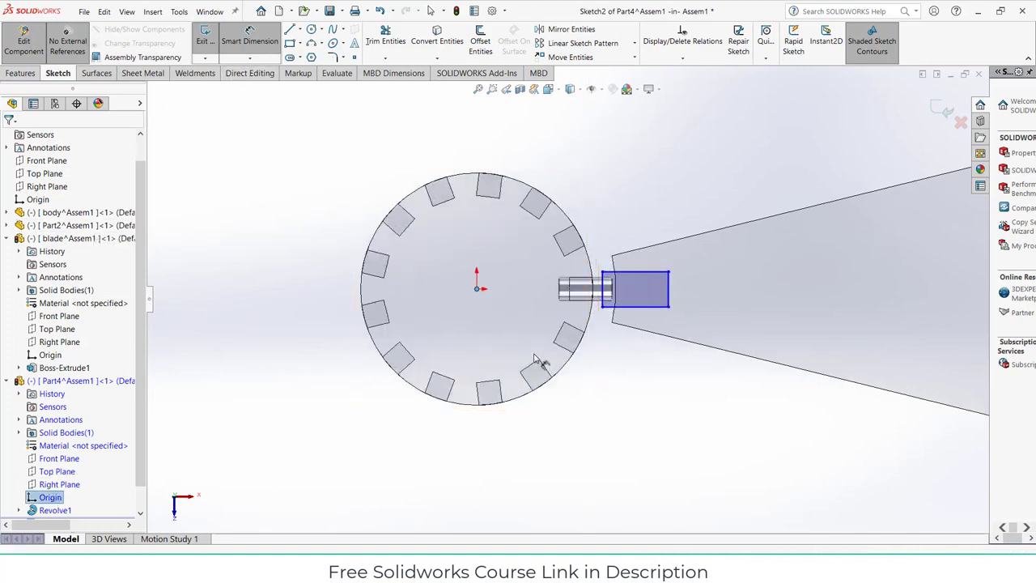
{"action": "left_click", "coordinate": [668, 291]}
{"action": "left_click", "coordinate": [519, 241]}
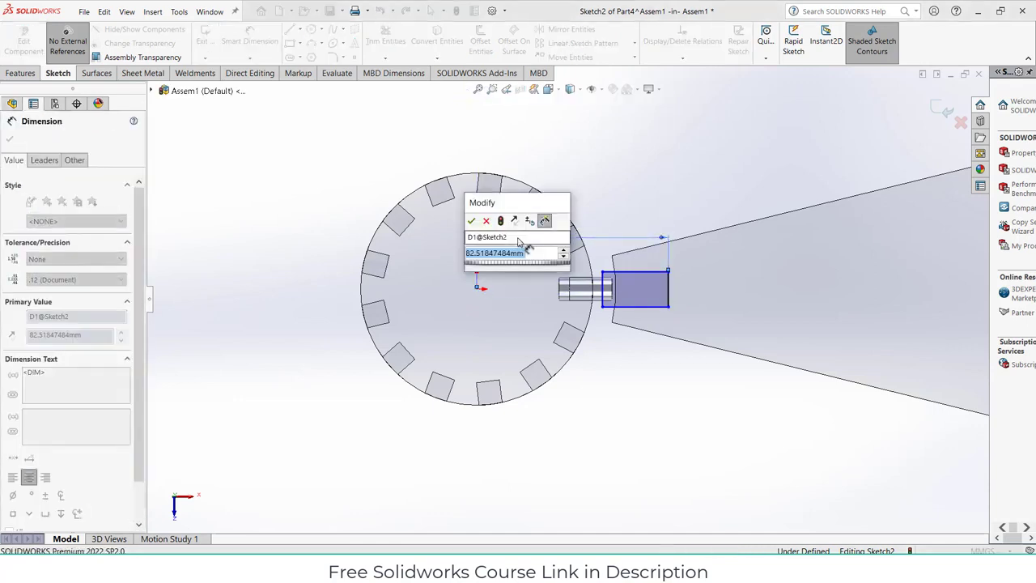
{"action": "type", "text": "90"}
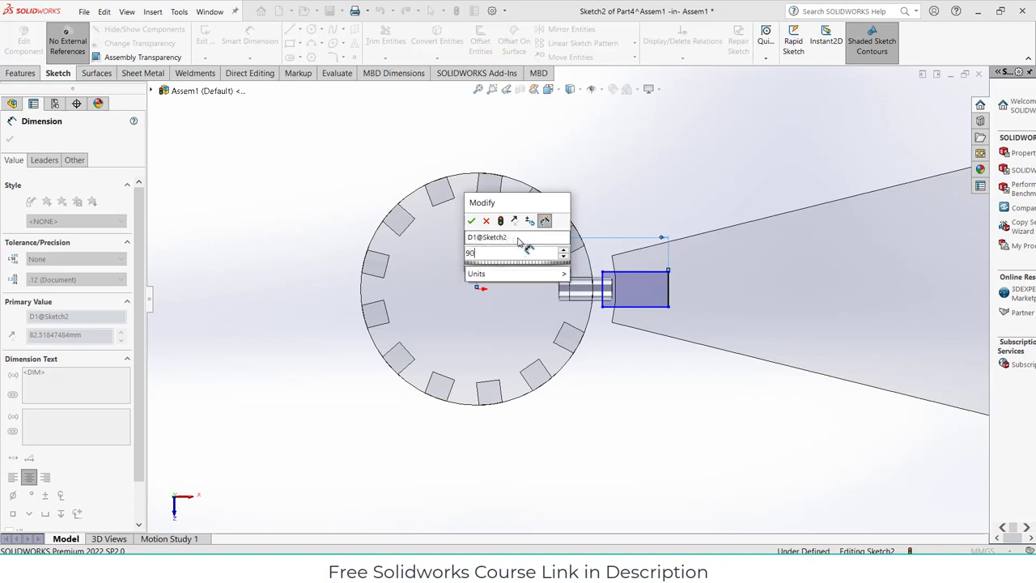
{"action": "key", "text": "Return"}
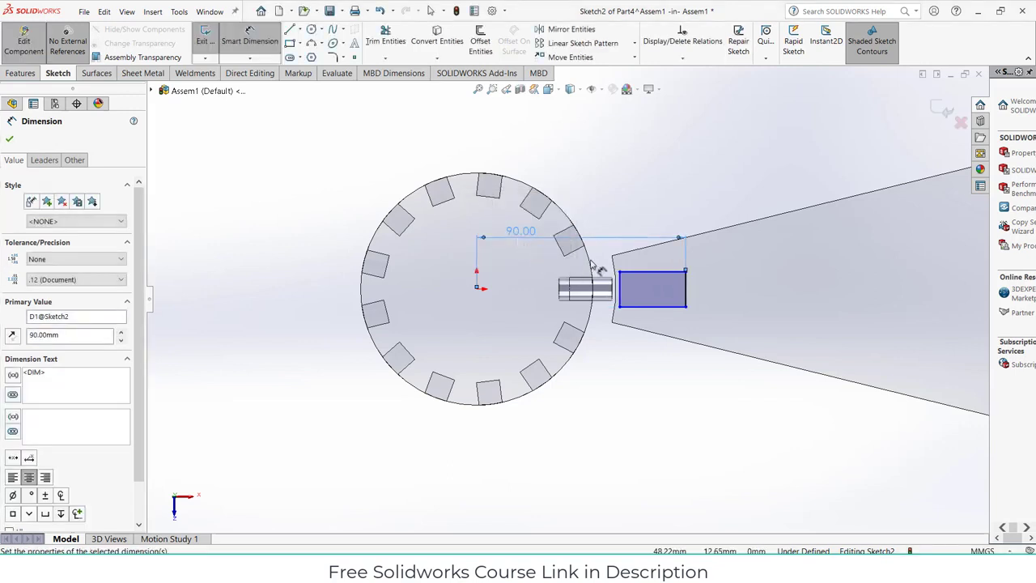
Dimension the rectangle's long edge at 35 mm and its short edge at 15 mm
{"action": "scroll", "coordinate": [619, 277], "scroll_direction": "down", "scroll_amount": 3}
{"action": "left_click", "coordinate": [671, 274]}
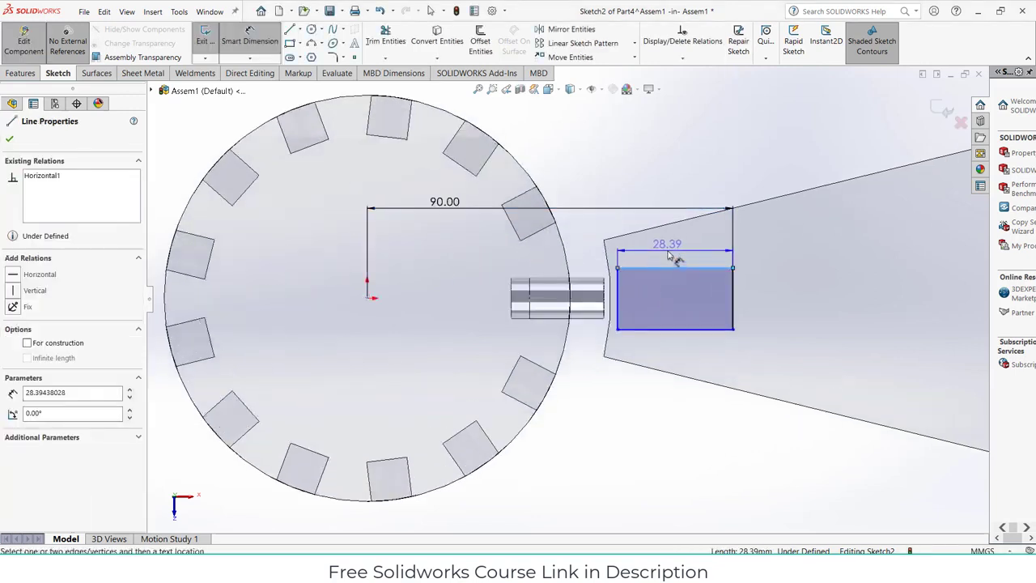
{"action": "left_click", "coordinate": [671, 256]}
{"action": "type", "text": "35"}
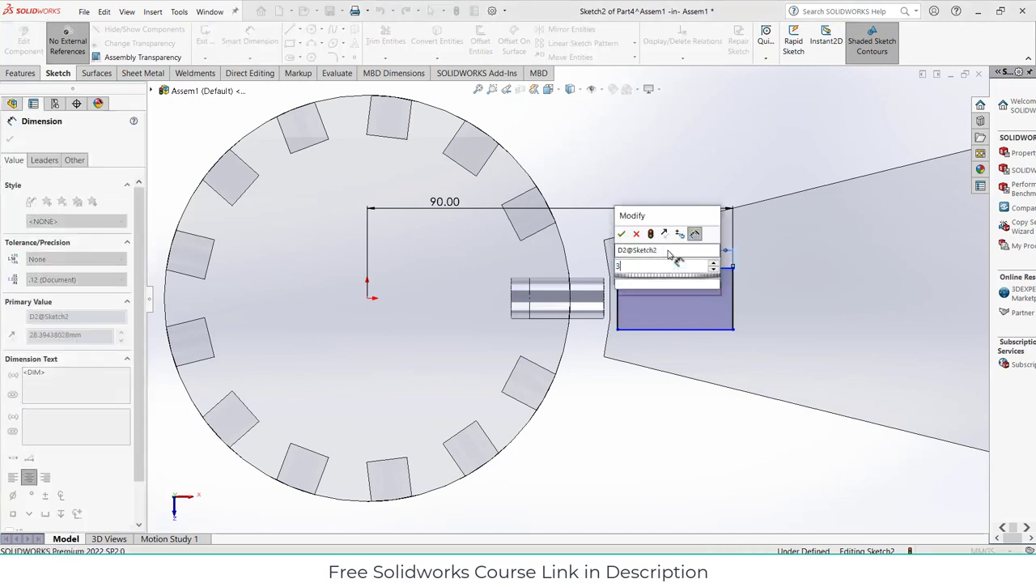
{"action": "key", "text": "Return"}
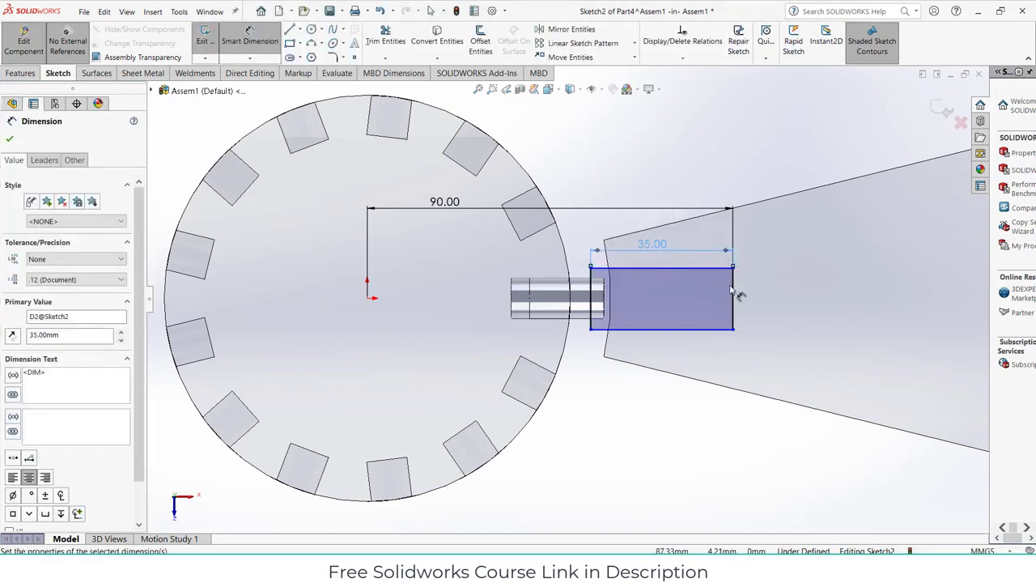
{"action": "left_click", "coordinate": [736, 293]}
{"action": "left_click", "coordinate": [776, 298]}
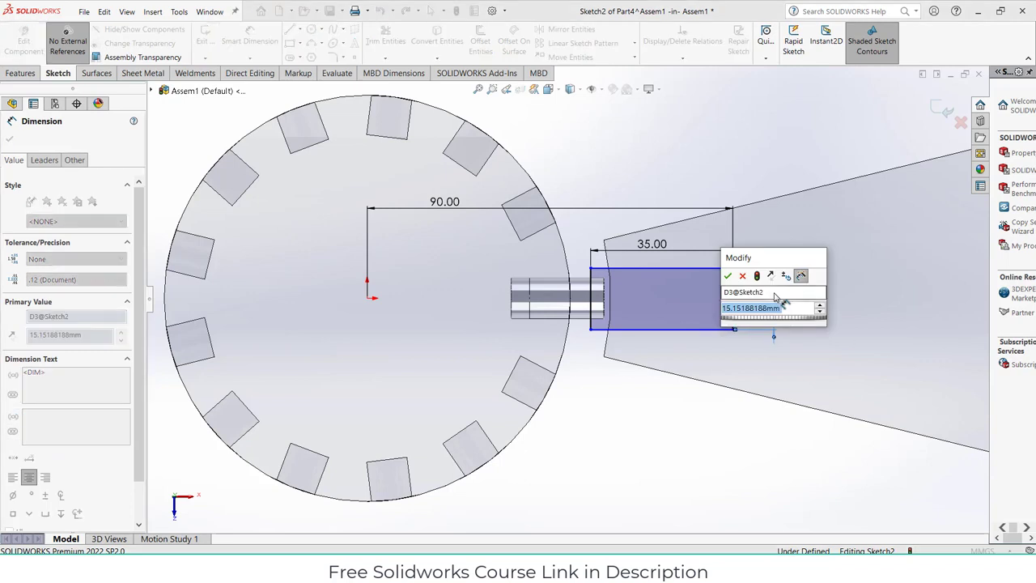
{"action": "type", "text": "15"}
{"action": "key", "text": "Return"}
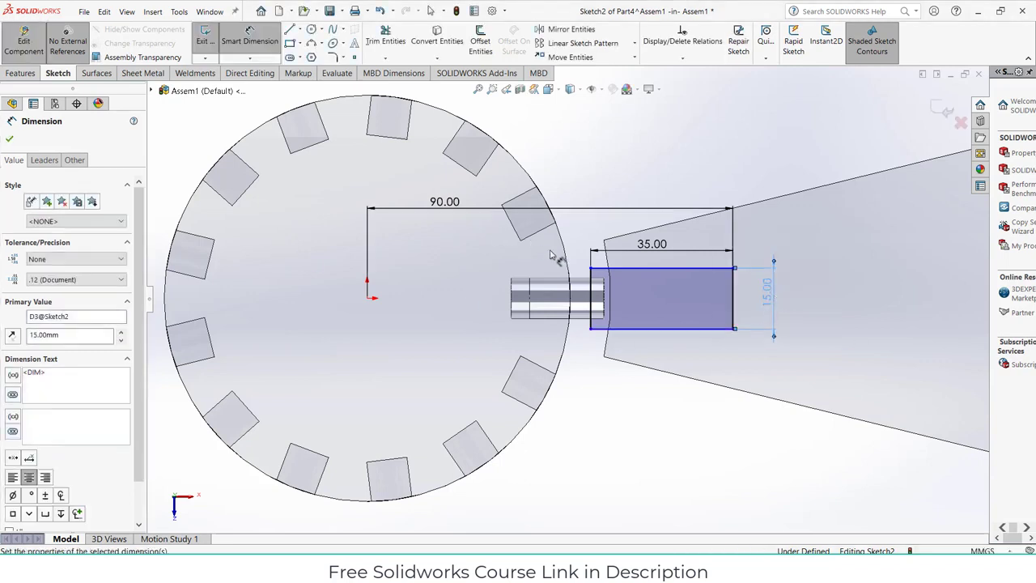
Dimension the vertical distance from the part origin to the rectangle's upper long edge at 7.5 mm
{"action": "left_click", "coordinate": [628, 269]}
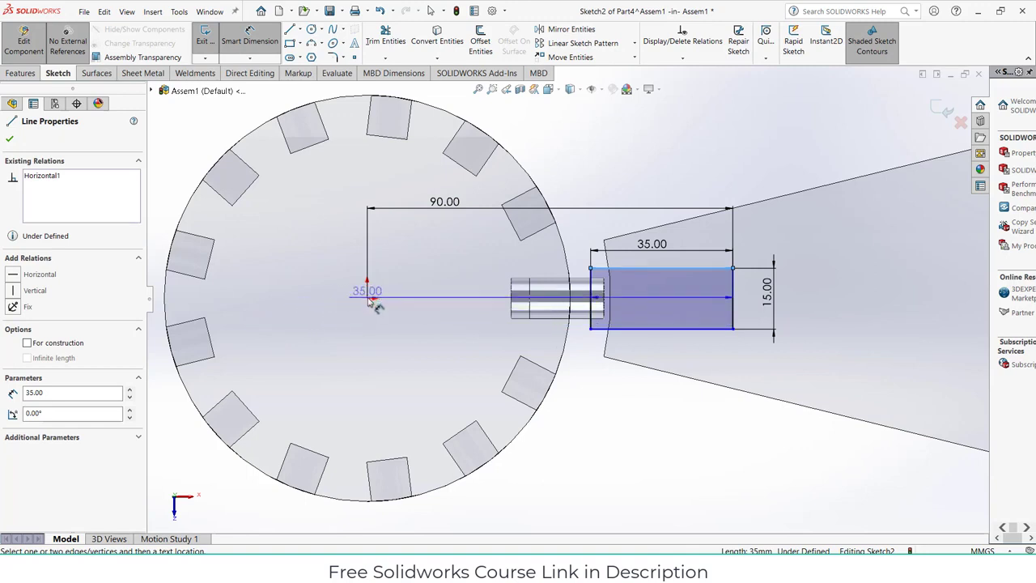
{"action": "key", "text": "Escape"}
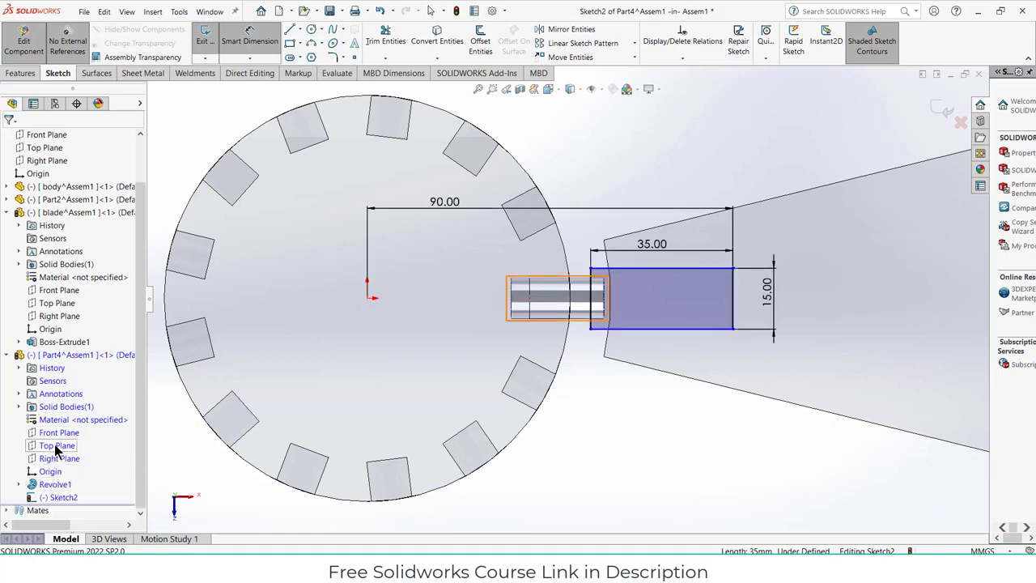
{"action": "left_click", "coordinate": [51, 471]}
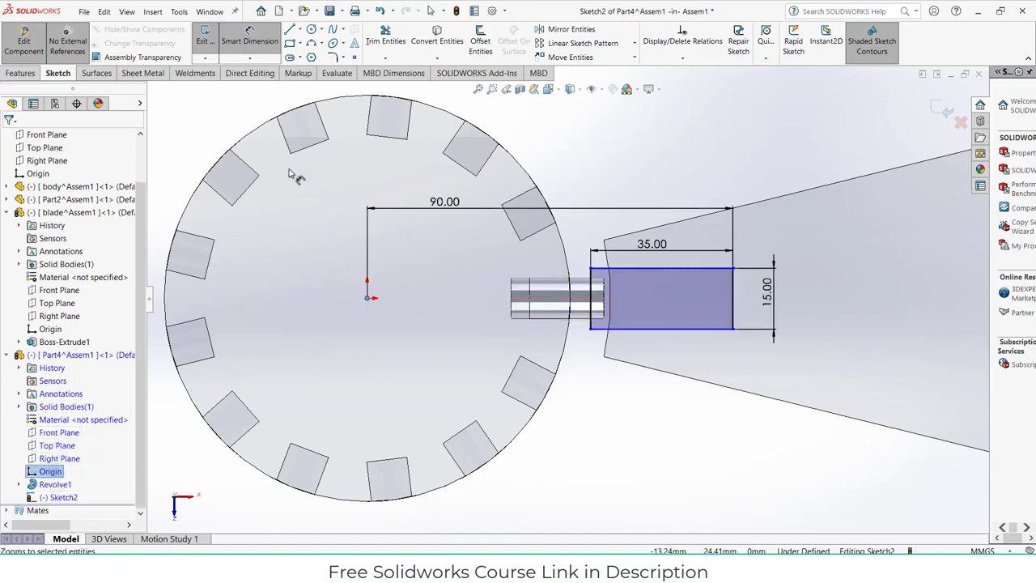
{"action": "left_click", "coordinate": [624, 276]}
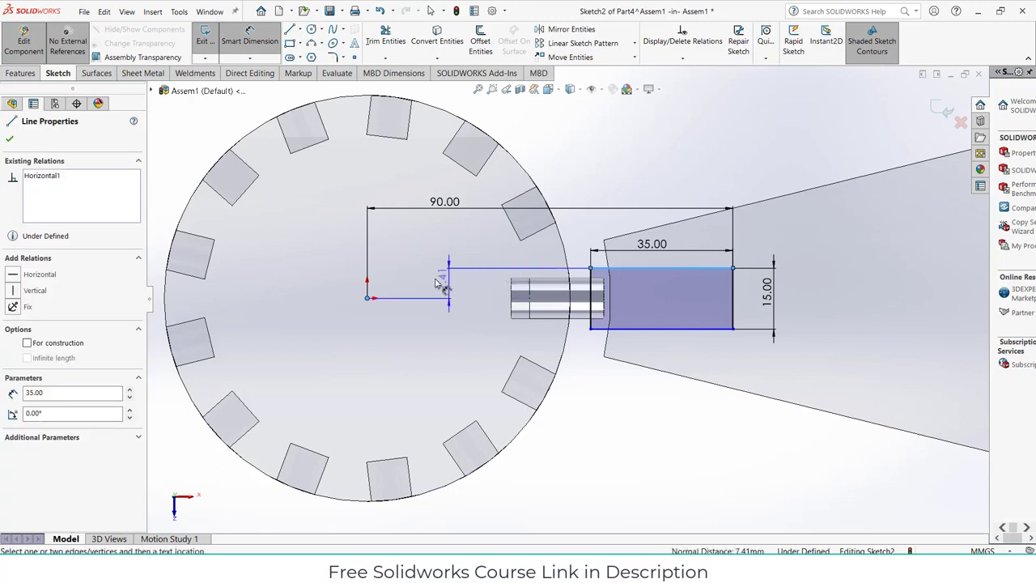
{"action": "left_click", "coordinate": [441, 283]}
{"action": "type", "text": "7.5"}
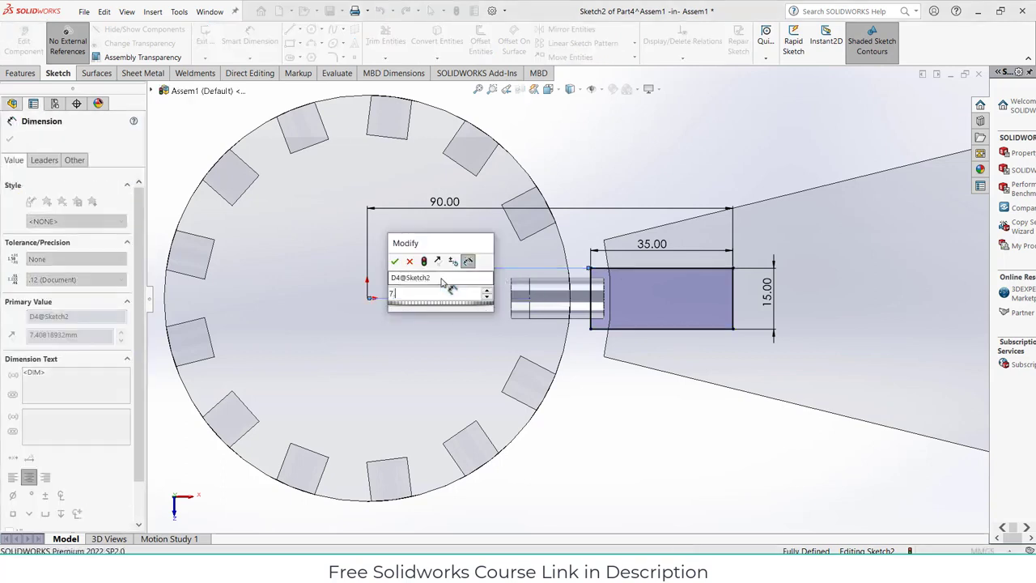
{"action": "key", "text": "Return"}
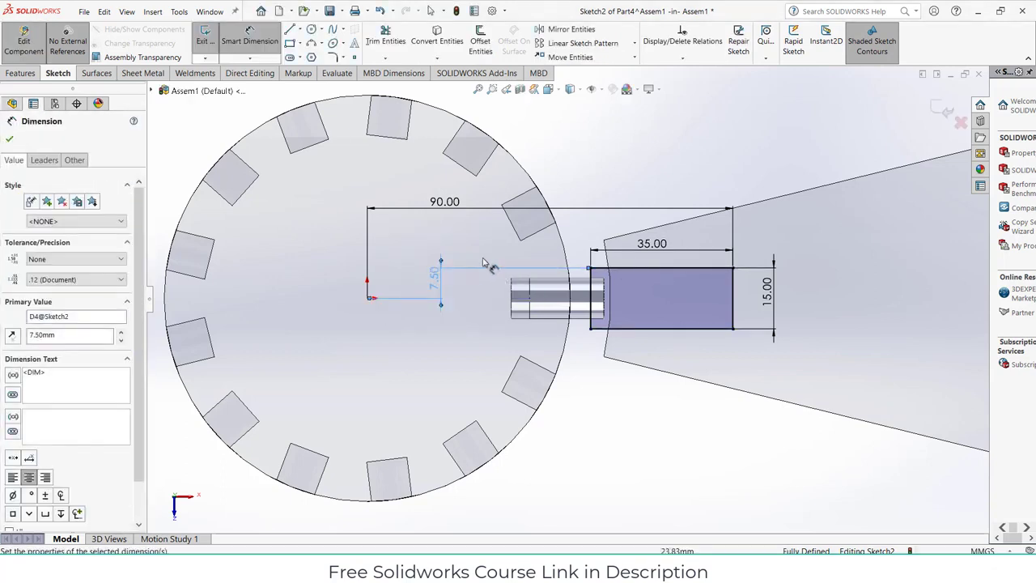
Extrude the dimensioned rectangle 20 mm as a Mid Plane boss merged with the pin
{"action": "left_click", "coordinate": [20, 73]}
{"action": "left_click", "coordinate": [211, 40]}
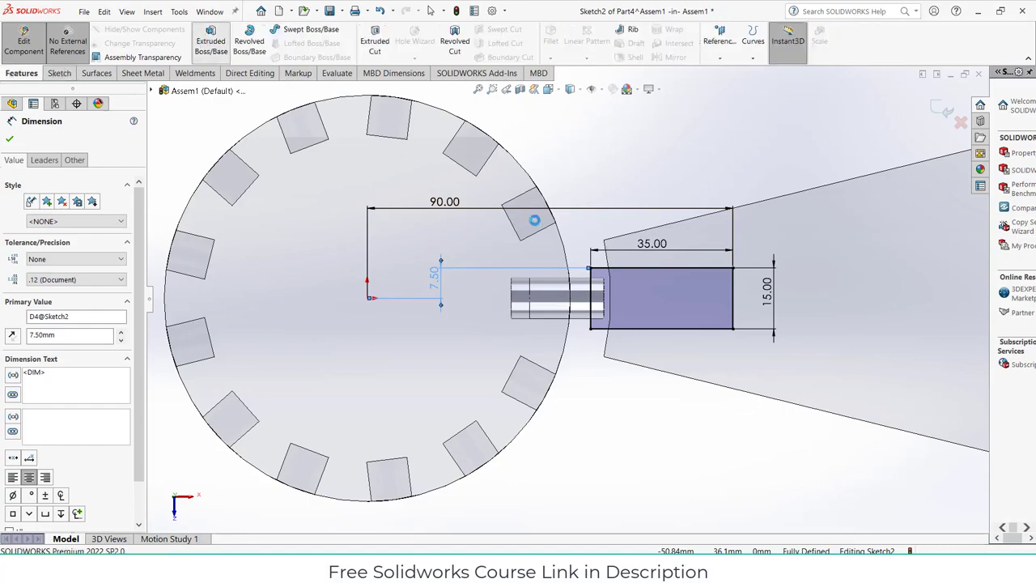
{"action": "mouse_move", "coordinate": [643, 297]}
{"action": "middle_mouse_down"}
{"action": "mouse_move", "coordinate": [642, 188]}
{"action": "mouse_move", "coordinate": [664, 293]}
{"action": "mouse_move", "coordinate": [641, 286]}
{"action": "mouse_move", "coordinate": [650, 314]}
{"action": "middle_mouse_up"}
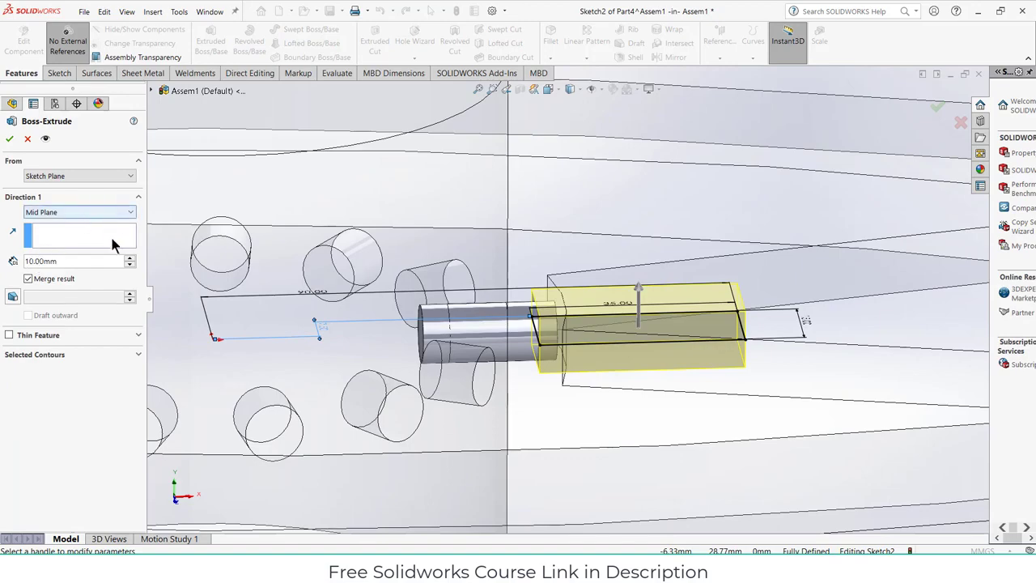
{"action": "left_click", "coordinate": [129, 257]}
{"action": "middle_click_drag", "start_coordinate": [626, 332], "coordinate": [657, 308]}
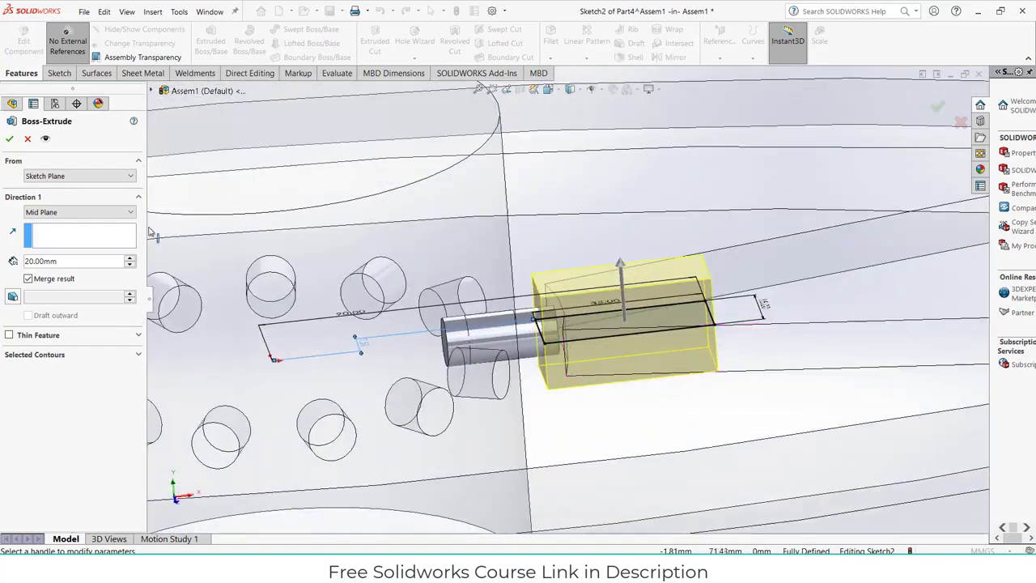
{"action": "left_click", "coordinate": [10, 139]}
Sketch a rectangle about 31.74 by 10 mm on the block's side face, from the blade's inner end corner to the block's outer edge
{"action": "mouse_move", "coordinate": [677, 330]}
{"action": "middle_mouse_down"}
{"action": "mouse_move", "coordinate": [618, 359]}
{"action": "mouse_move", "coordinate": [659, 381]}
{"action": "mouse_move", "coordinate": [647, 349]}
{"action": "mouse_move", "coordinate": [662, 328]}
{"action": "middle_mouse_up"}
{"action": "left_click", "coordinate": [658, 298]}
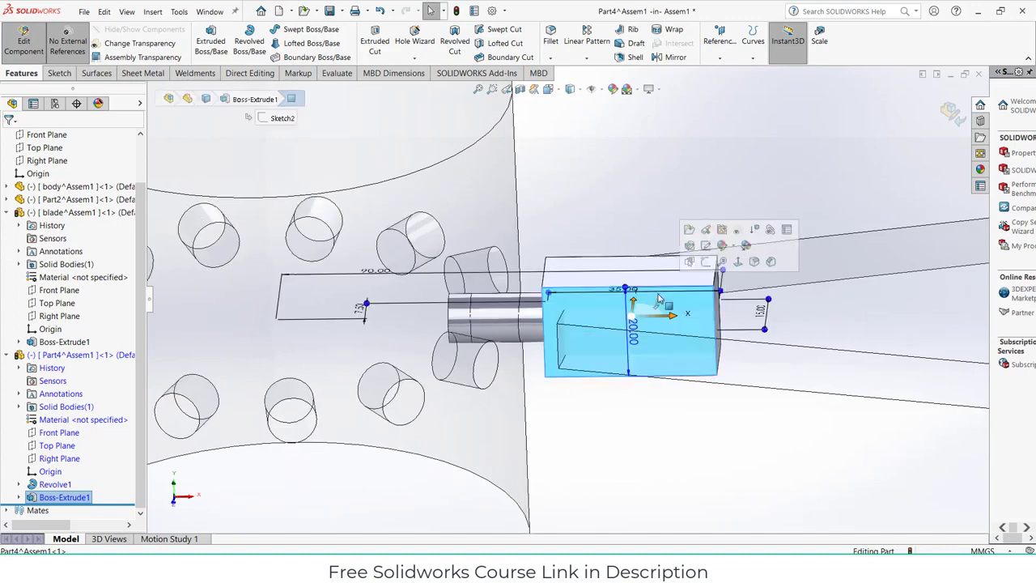
{"action": "left_click", "coordinate": [706, 261]}
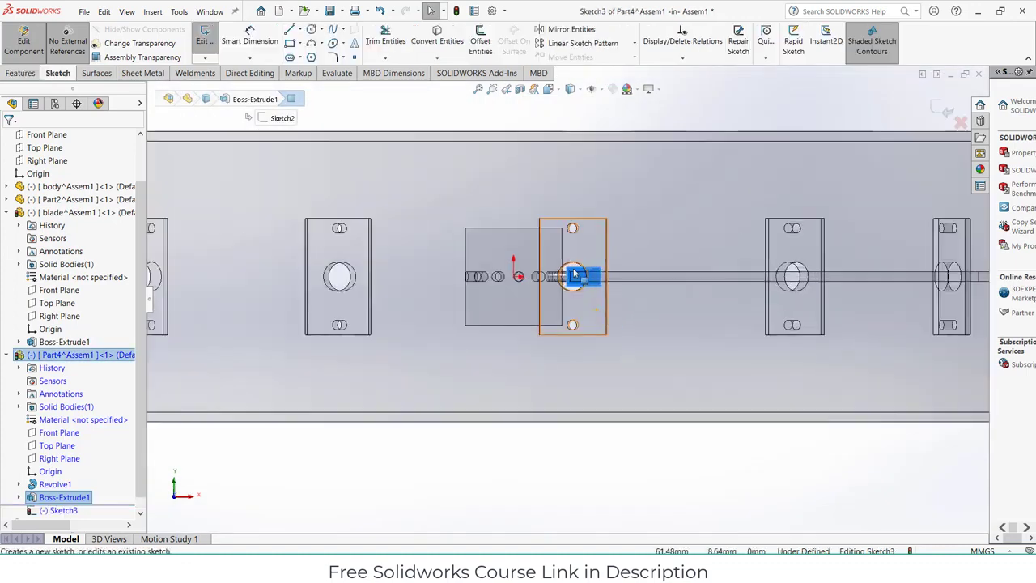
{"action": "scroll", "coordinate": [575, 275], "scroll_direction": "down", "scroll_amount": 8}
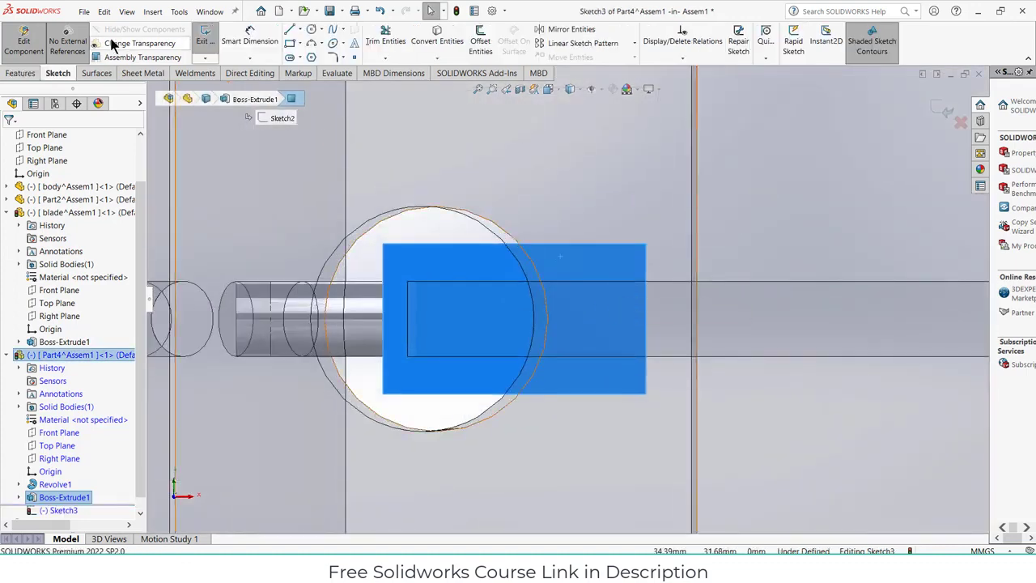
{"action": "left_click", "coordinate": [290, 43]}
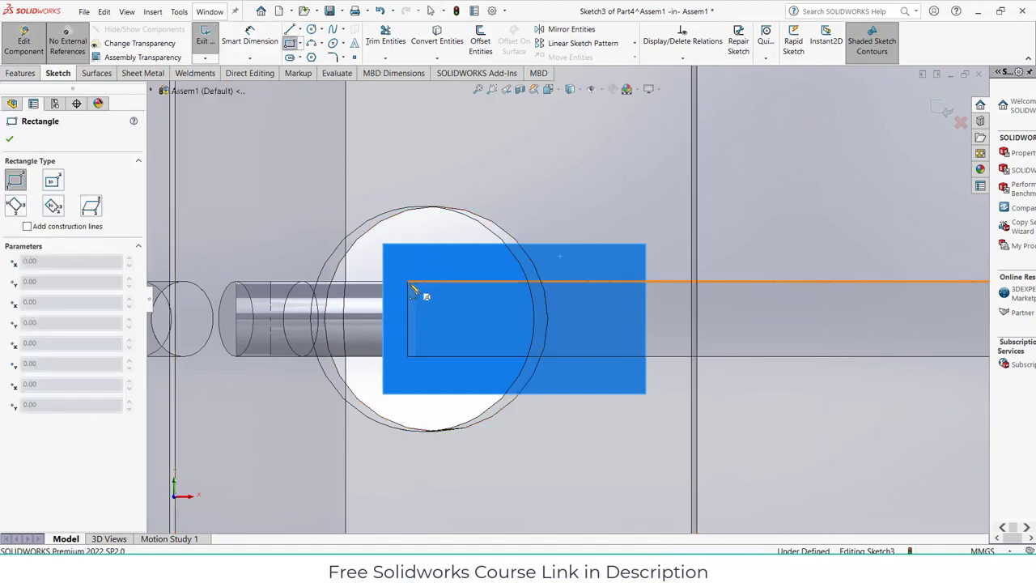
{"action": "left_click", "coordinate": [409, 283]}
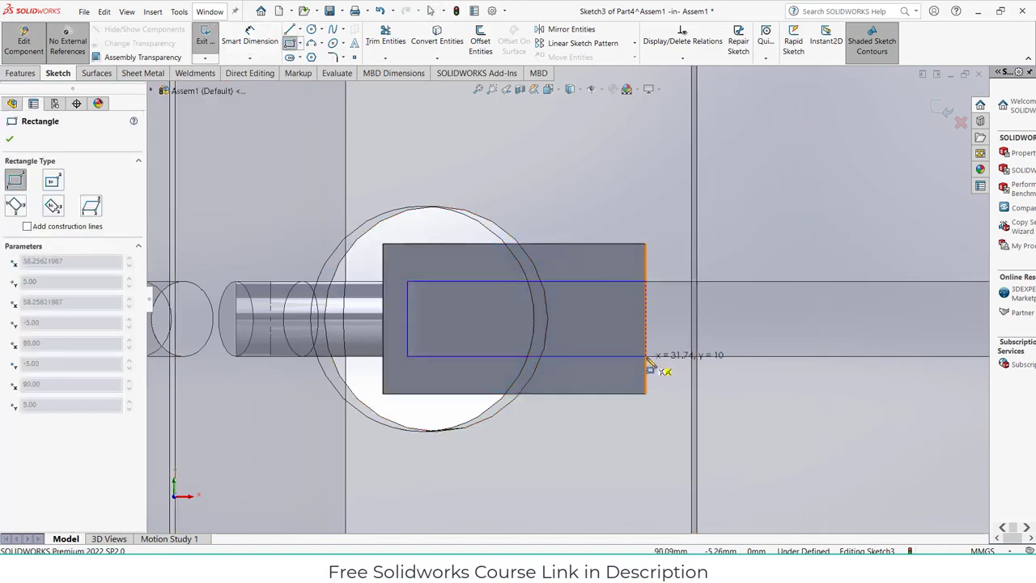
{"action": "left_click", "coordinate": [645, 356]}
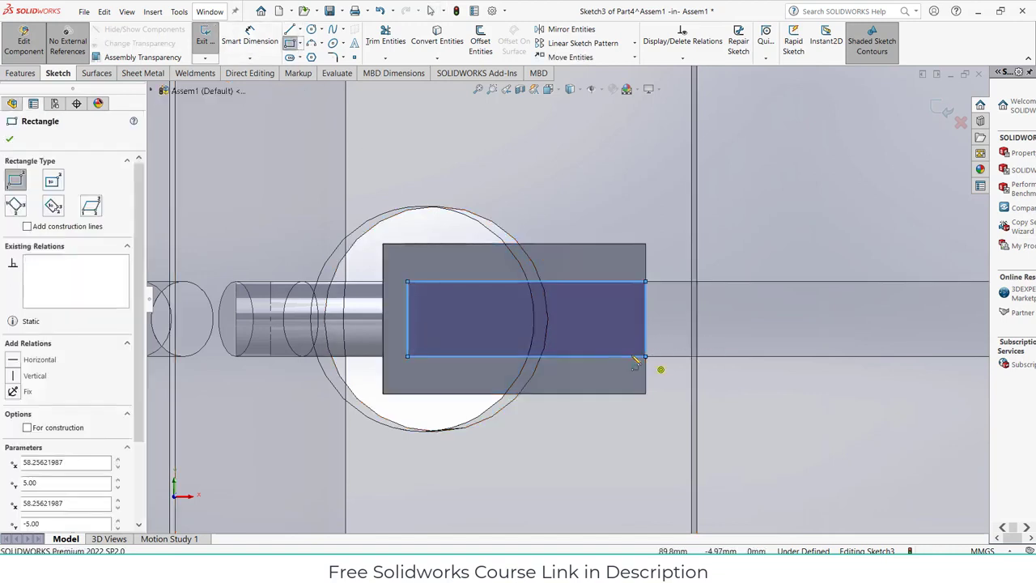
Cut the blade slot through the block with Through All - Both and finish editing the connecting part
{"action": "left_click", "coordinate": [21, 73]}
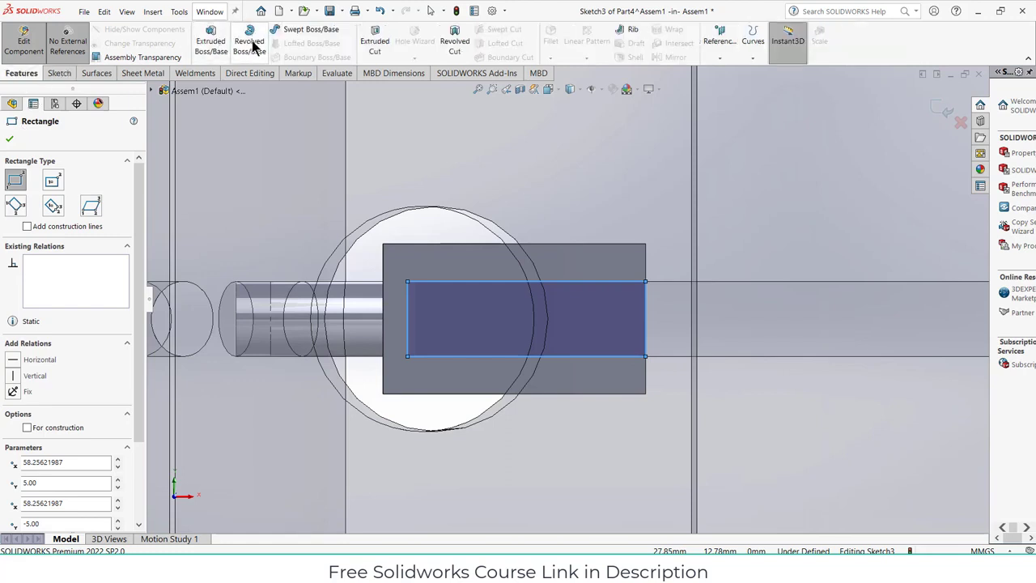
{"action": "left_click", "coordinate": [376, 47]}
{"action": "left_click", "coordinate": [81, 212]}
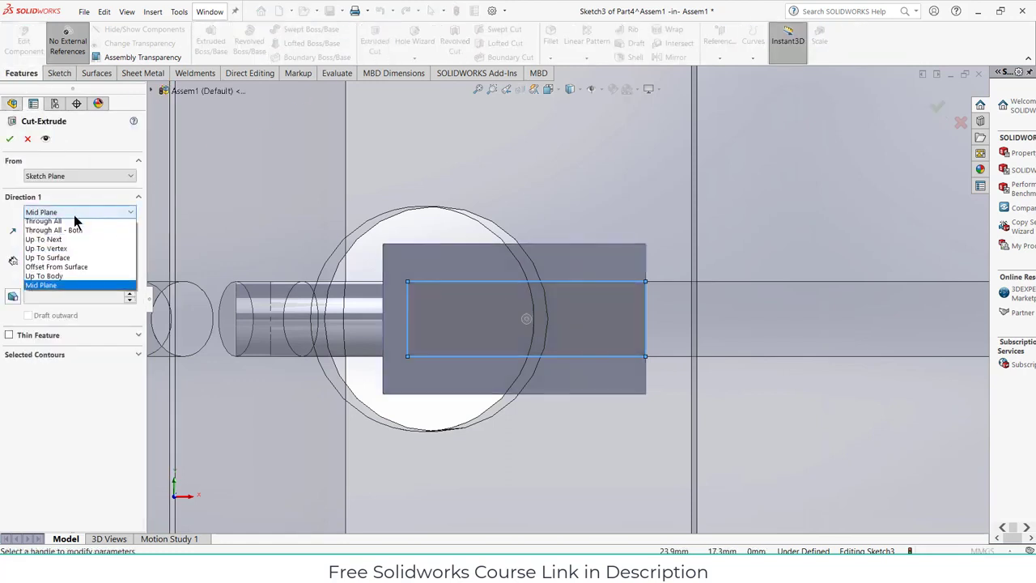
{"action": "left_click", "coordinate": [76, 242]}
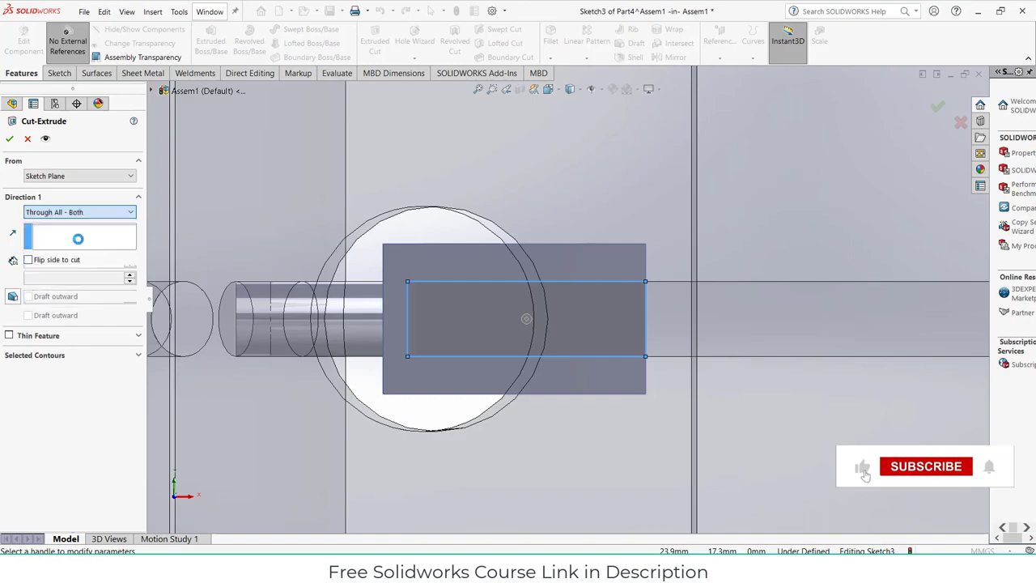
{"action": "left_click", "coordinate": [11, 139]}
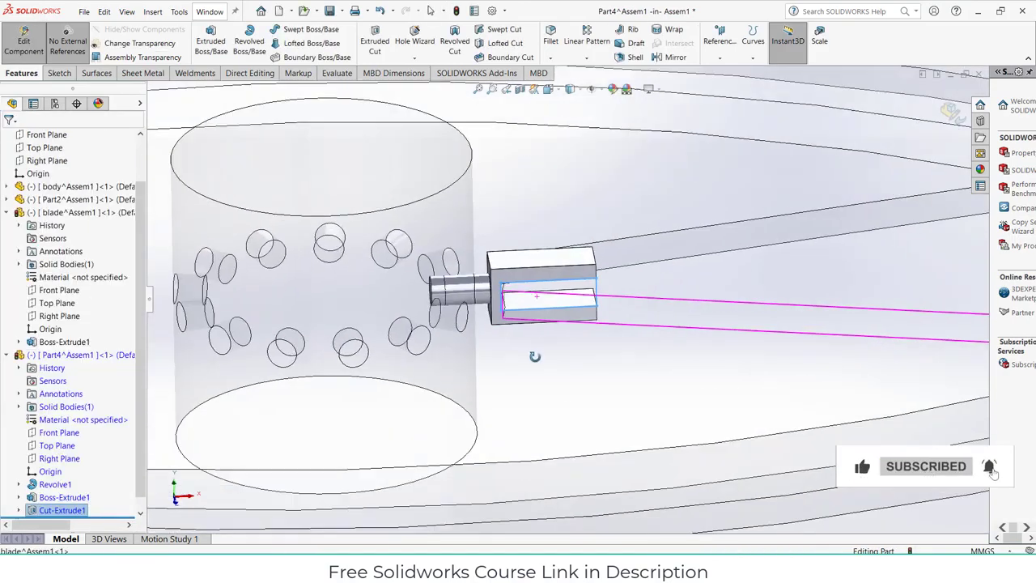
{"action": "scroll", "coordinate": [551, 328], "scroll_direction": "up", "scroll_amount": 8}
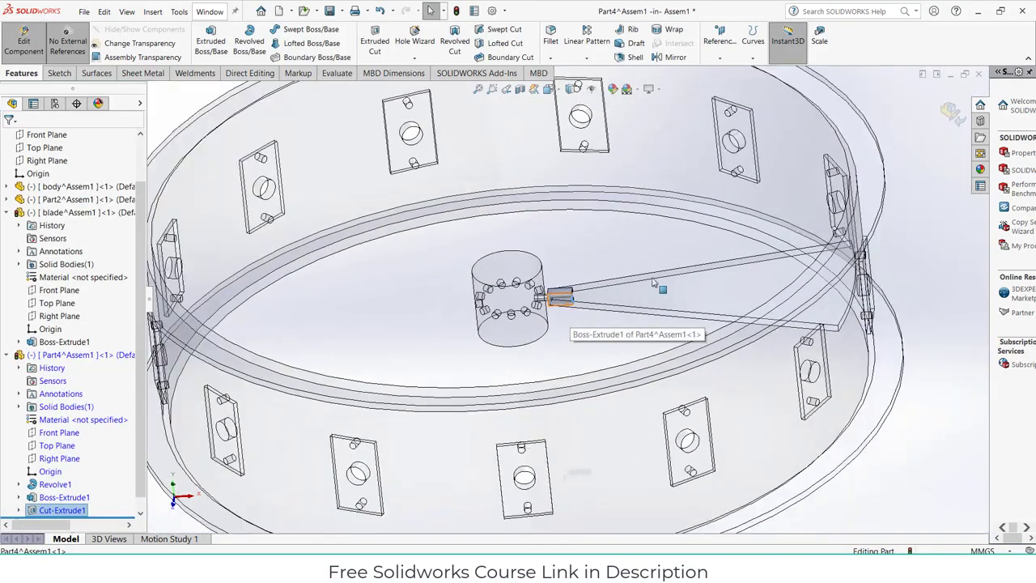
{"action": "left_click", "coordinate": [947, 115]}
Examine the blade's outer end and the mounting plates and holes around the round housing
{"action": "middle_click_drag", "start_coordinate": [641, 280], "coordinate": [603, 313]}
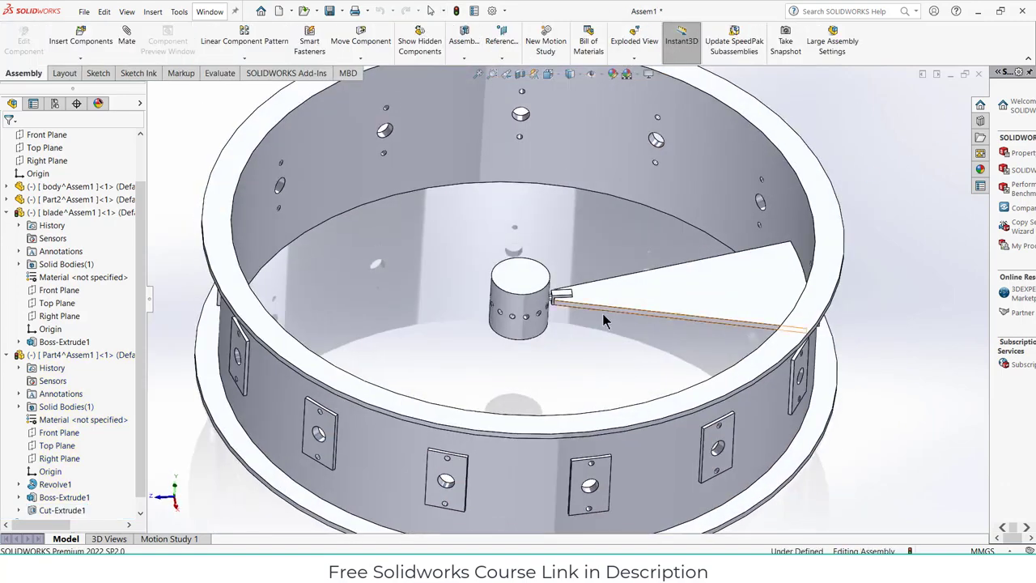
{"action": "scroll", "coordinate": [585, 302], "scroll_direction": "down", "scroll_amount": 4}
{"action": "scroll", "coordinate": [578, 303], "scroll_direction": "up", "scroll_amount": 3}
{"action": "scroll", "coordinate": [850, 266], "scroll_direction": "down", "scroll_amount": 3}
{"action": "middle_click_drag", "start_coordinate": [777, 292], "coordinate": [724, 256]}
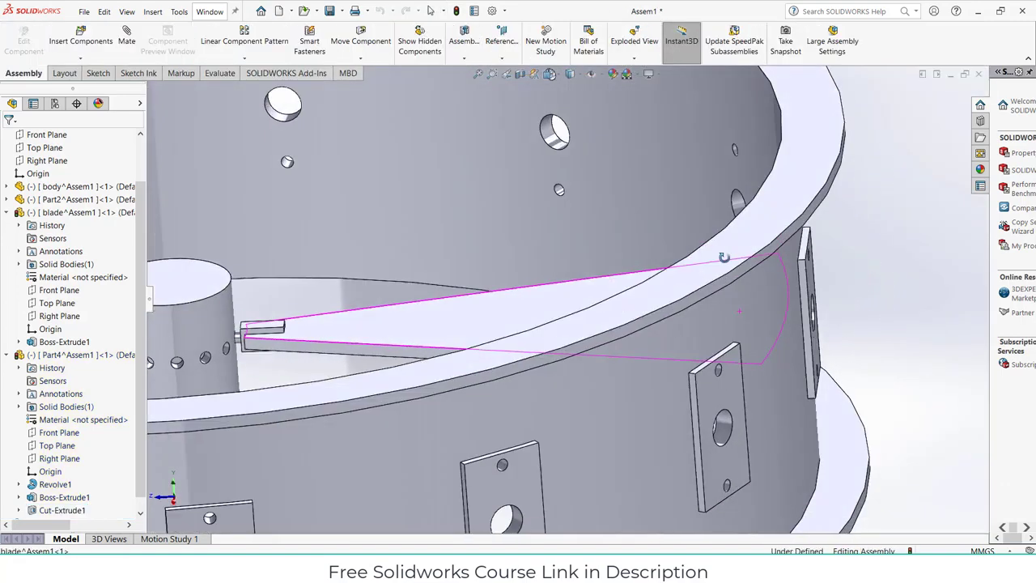
{"action": "scroll", "coordinate": [810, 326], "scroll_direction": "down", "scroll_amount": 1}
{"action": "scroll", "coordinate": [801, 323], "scroll_direction": "up", "scroll_amount": 2}
{"action": "scroll", "coordinate": [739, 340], "scroll_direction": "up", "scroll_amount": 3}
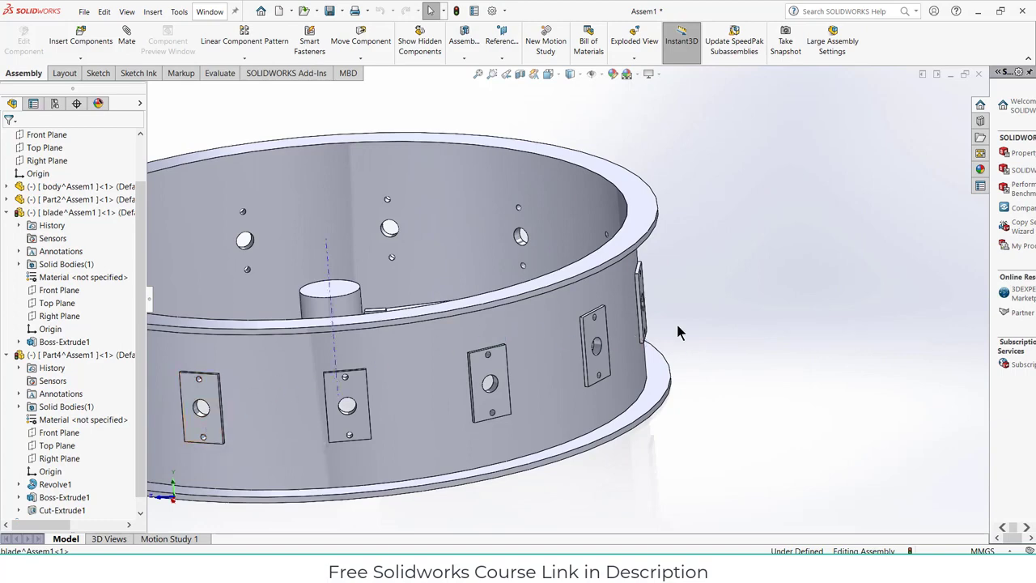
{"action": "middle_click_drag", "start_coordinate": [678, 328], "coordinate": [613, 298]}
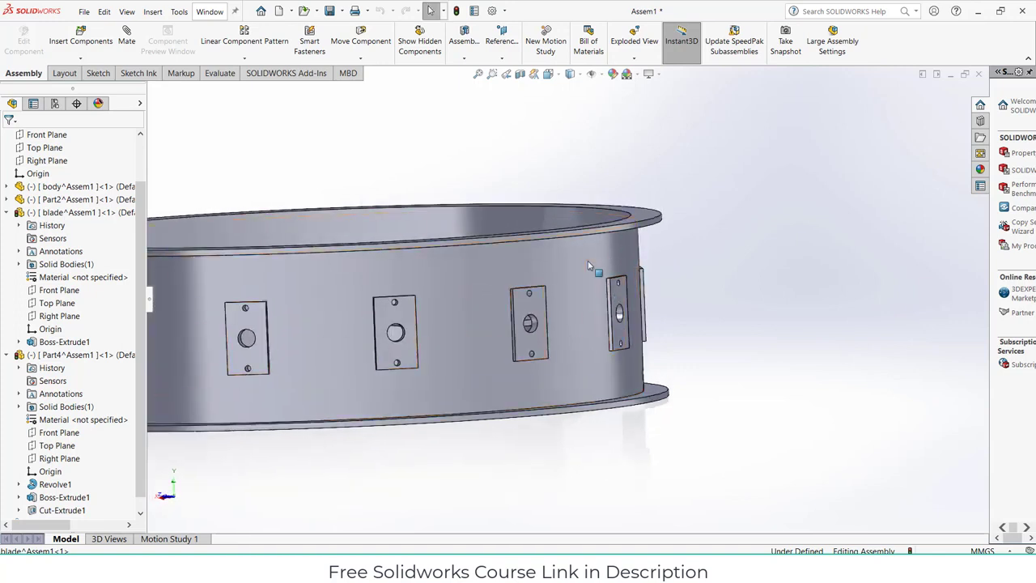
{"action": "left_click", "coordinate": [606, 283]}
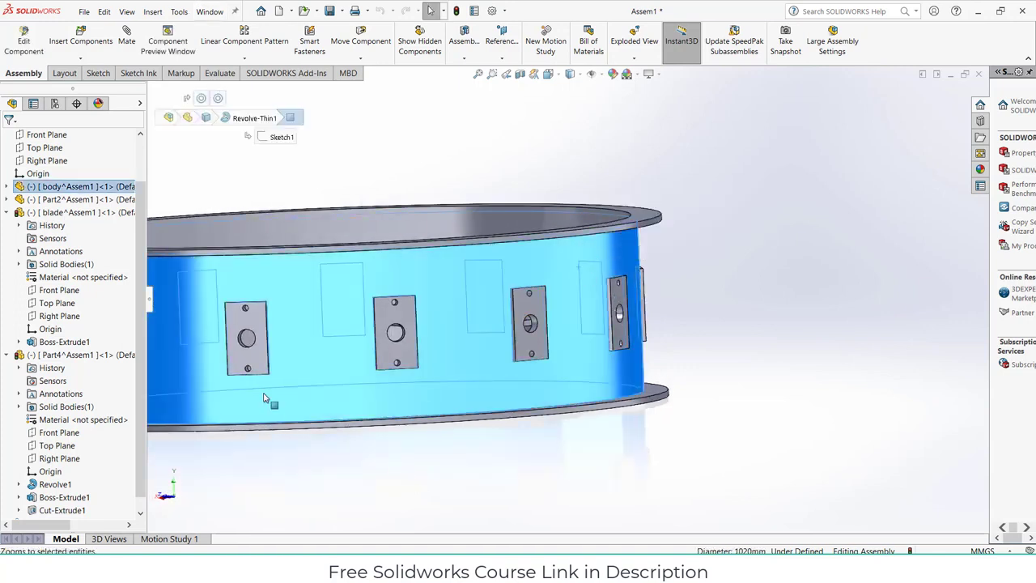
{"action": "scroll", "coordinate": [5, 389], "scroll_direction": "down", "scroll_amount": 1}
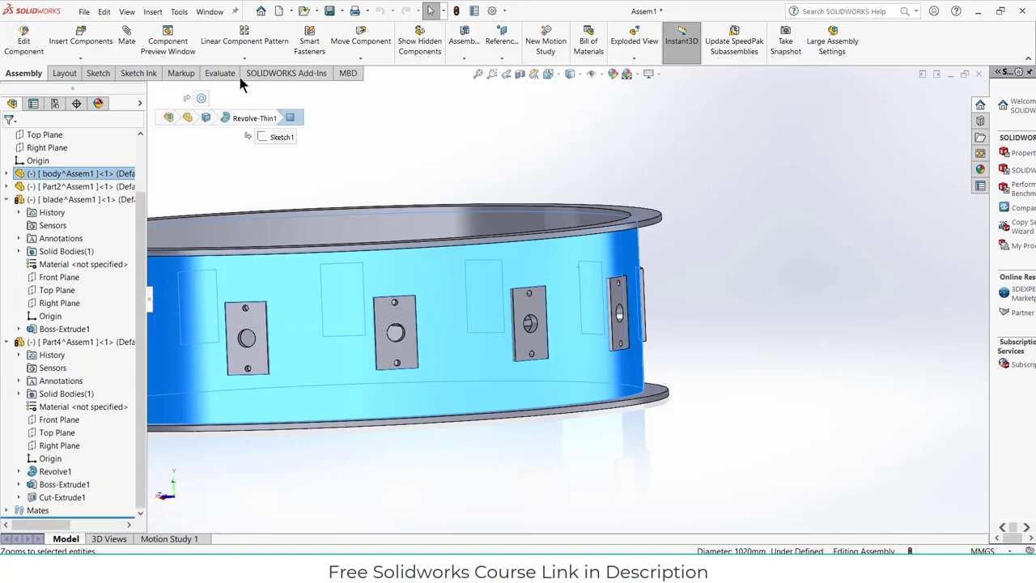
{"action": "left_click", "coordinate": [535, 139]}
{"action": "scroll", "coordinate": [594, 303], "scroll_direction": "down", "scroll_amount": 1}
{"action": "middle_click_drag", "start_coordinate": [594, 303], "coordinate": [627, 334]}
{"action": "scroll", "coordinate": [567, 300], "scroll_direction": "up", "scroll_amount": 2}
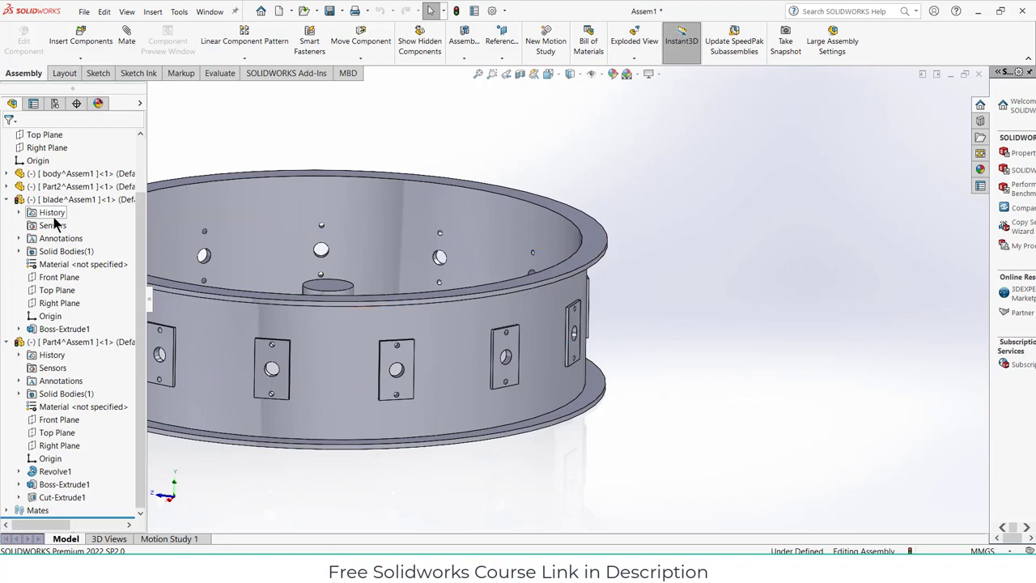
Insert a new part in the assembly on its Right Plane and view the new sketch in the Right orientation
{"action": "scroll", "coordinate": [53, 223], "scroll_direction": "up", "scroll_amount": 5}
{"action": "left_click", "coordinate": [80, 58]}
{"action": "left_click", "coordinate": [89, 82]}
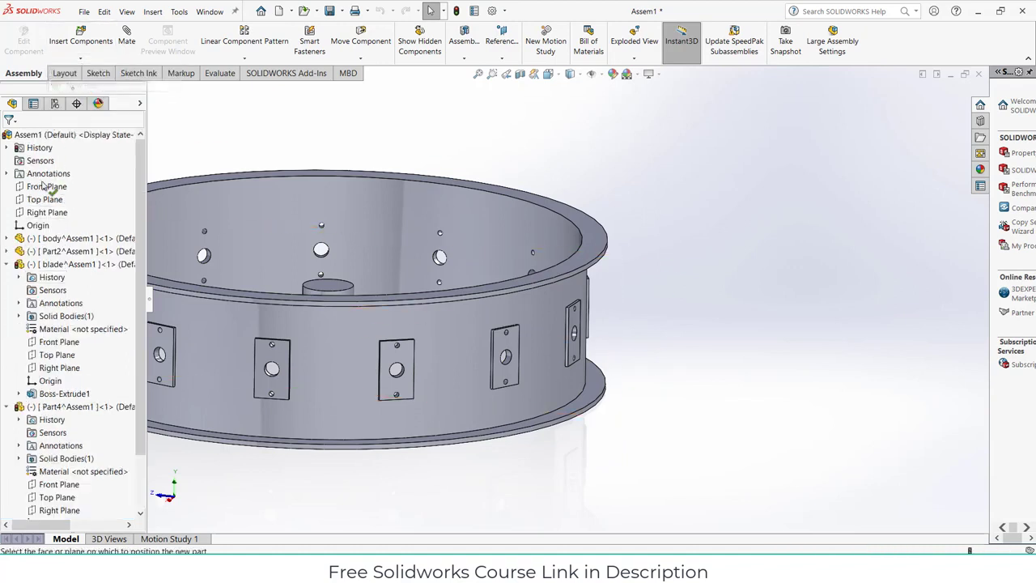
{"action": "left_click", "coordinate": [43, 200]}
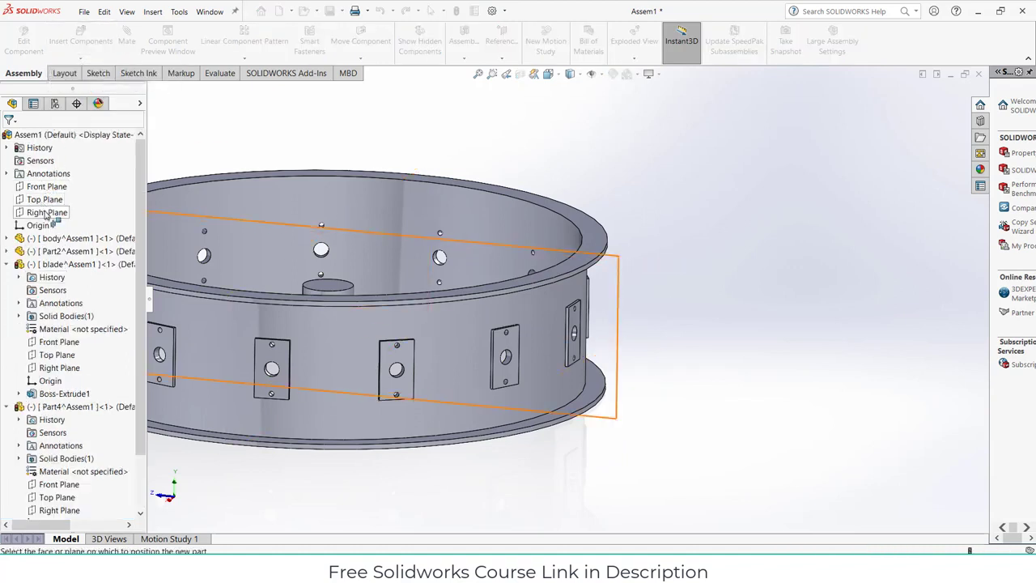
{"action": "left_click", "coordinate": [45, 213]}
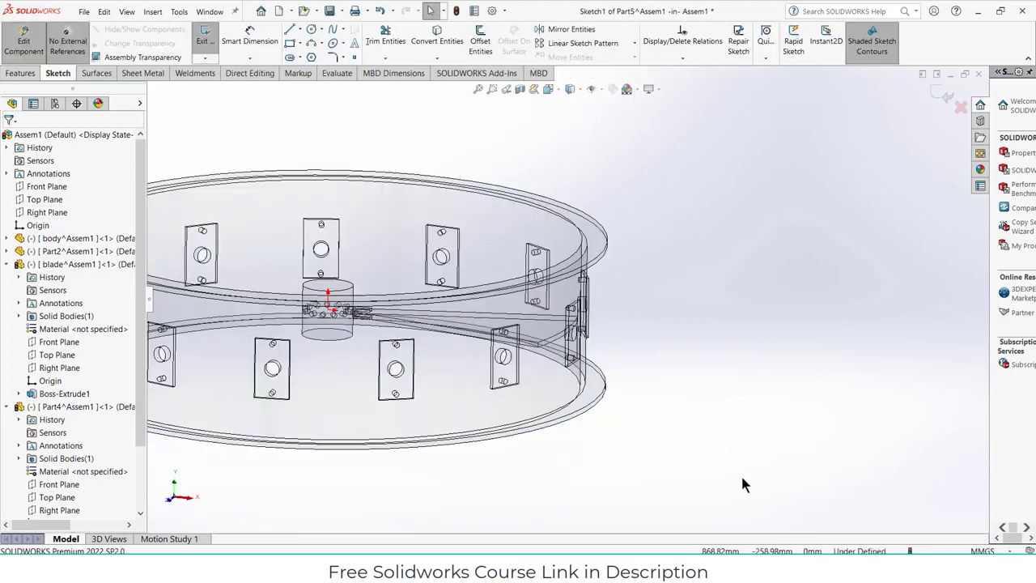
{"action": "key", "text": "ctrl+8"}
Draw a rectangle about 20 by 15 mm from the plate hole's upper outer corner to the midpoint of the blade's outer end
{"action": "scroll", "coordinate": [808, 321], "scroll_direction": "down", "scroll_amount": 8}
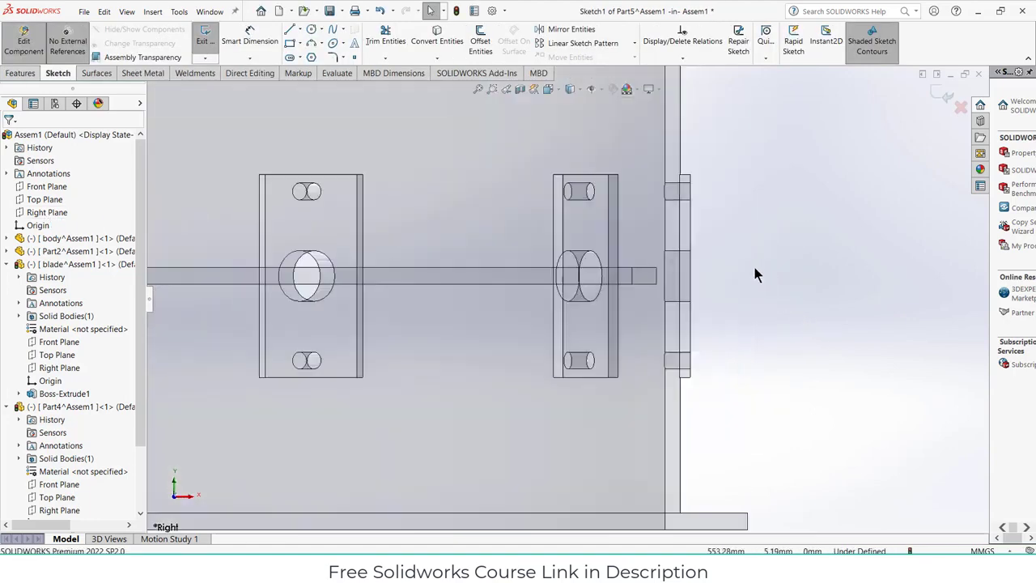
{"action": "scroll", "coordinate": [687, 261], "scroll_direction": "down", "scroll_amount": 2}
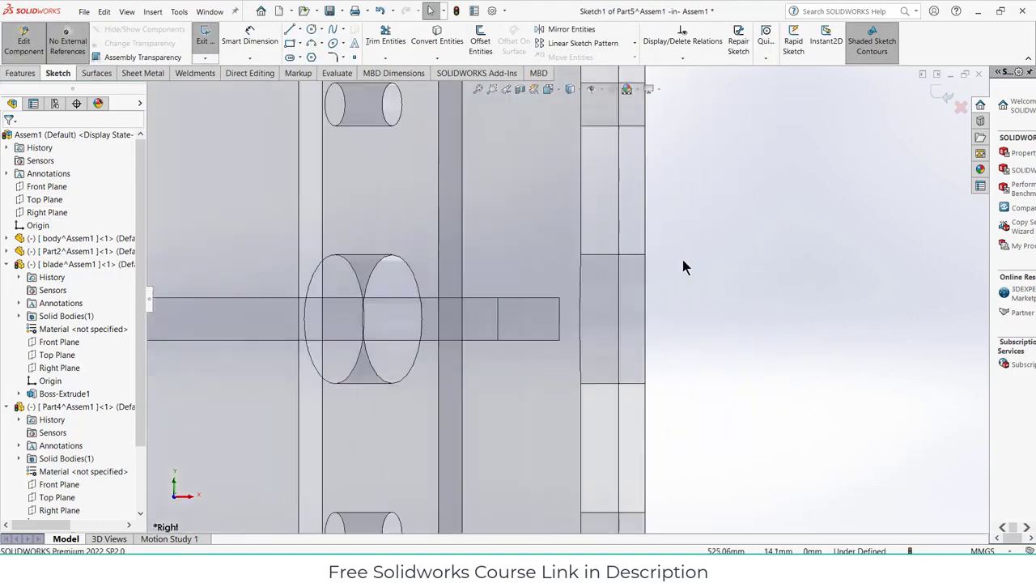
{"action": "left_click", "coordinate": [289, 44]}
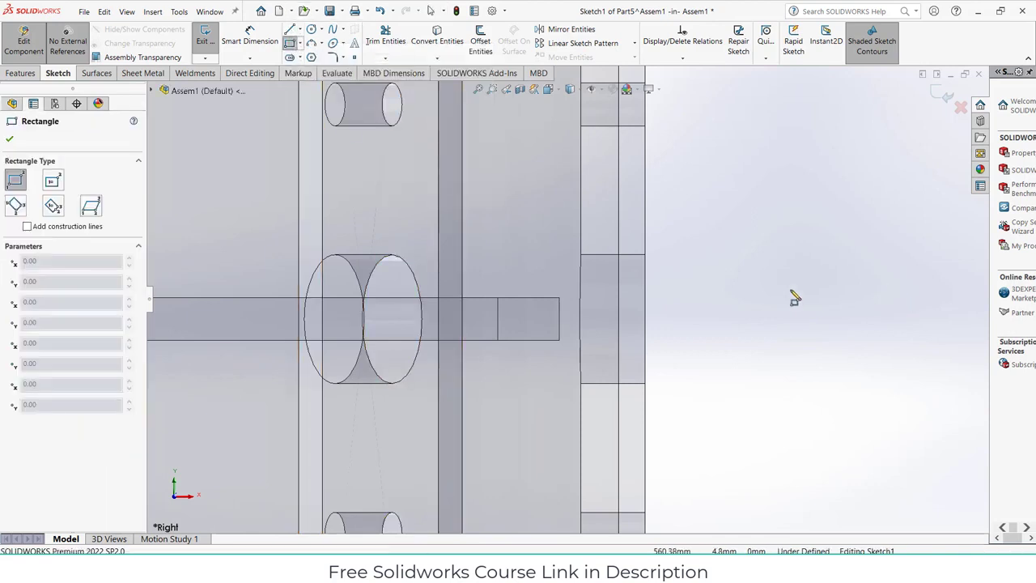
{"action": "left_click", "coordinate": [645, 255]}
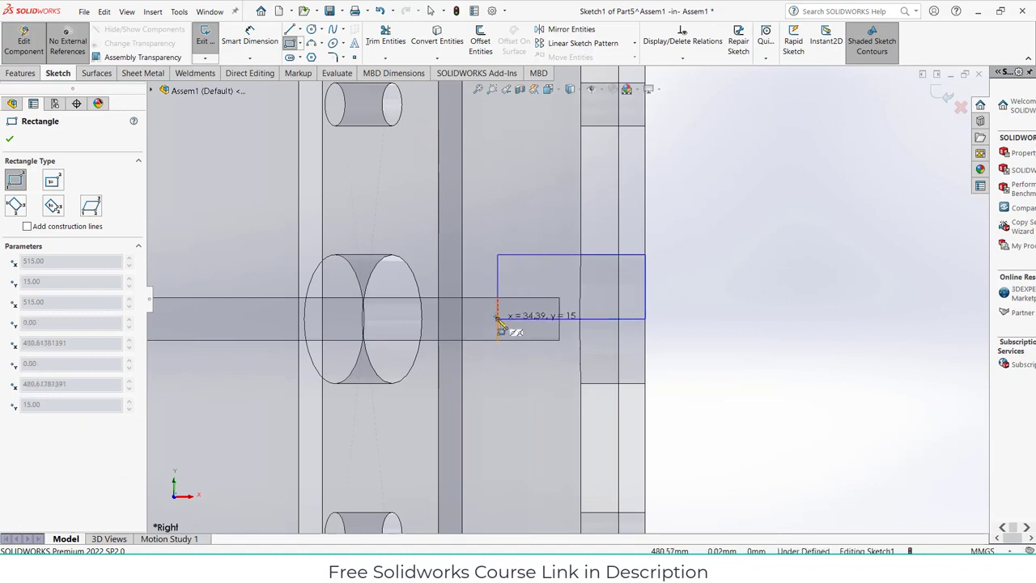
{"action": "left_click", "coordinate": [559, 319]}
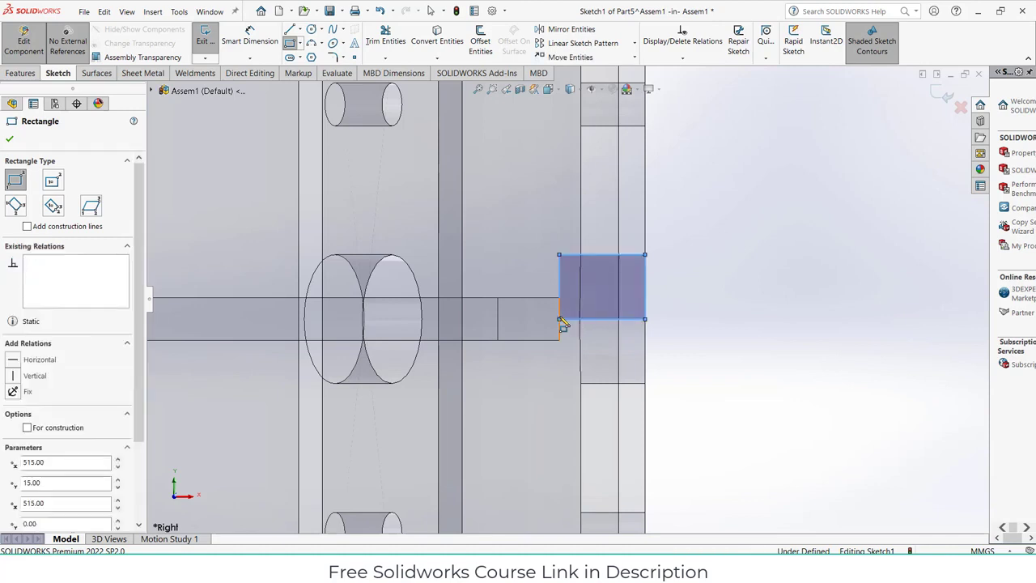
{"action": "left_click", "coordinate": [74, 52]}
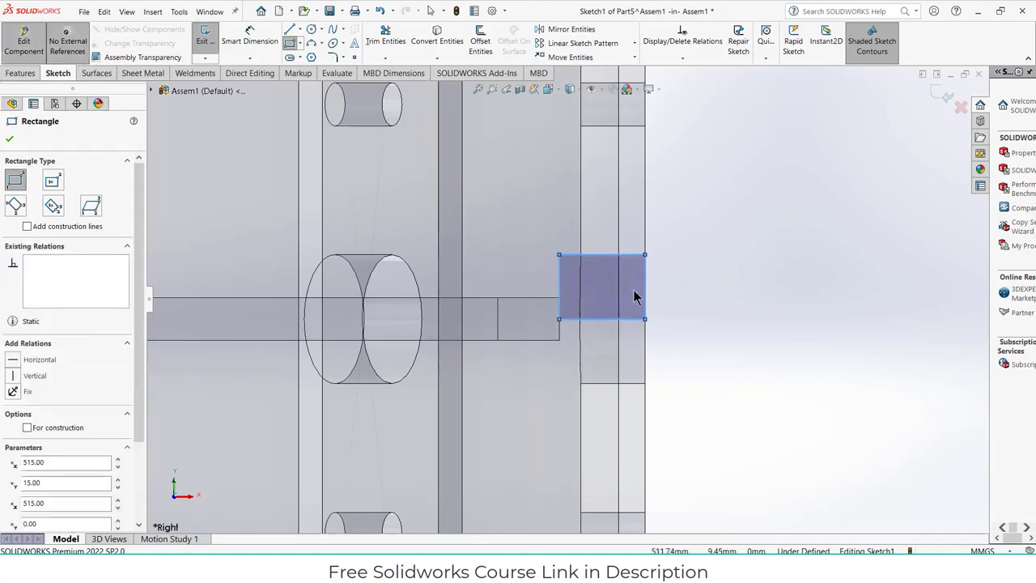
{"action": "scroll", "coordinate": [634, 297], "scroll_direction": "down", "scroll_amount": 1}
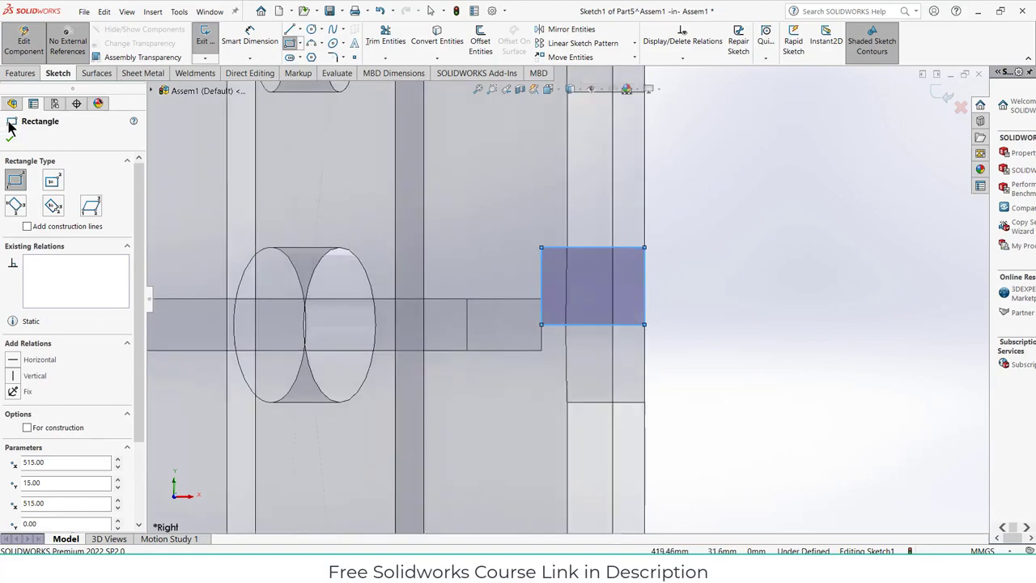
{"action": "left_click", "coordinate": [20, 73]}
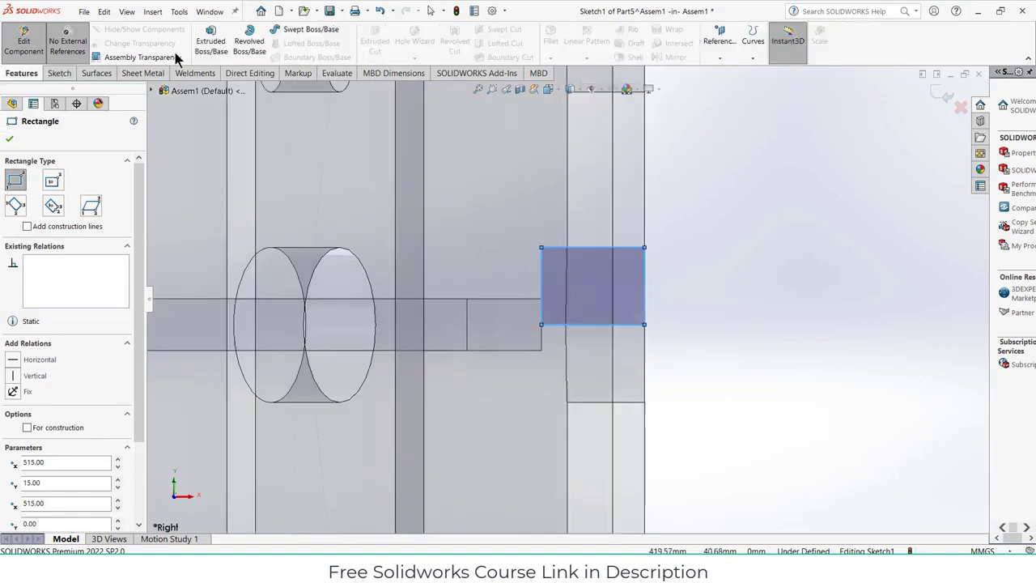
{"action": "left_click", "coordinate": [249, 40]}
{"action": "scroll", "coordinate": [647, 231], "scroll_direction": "down", "scroll_amount": 6}
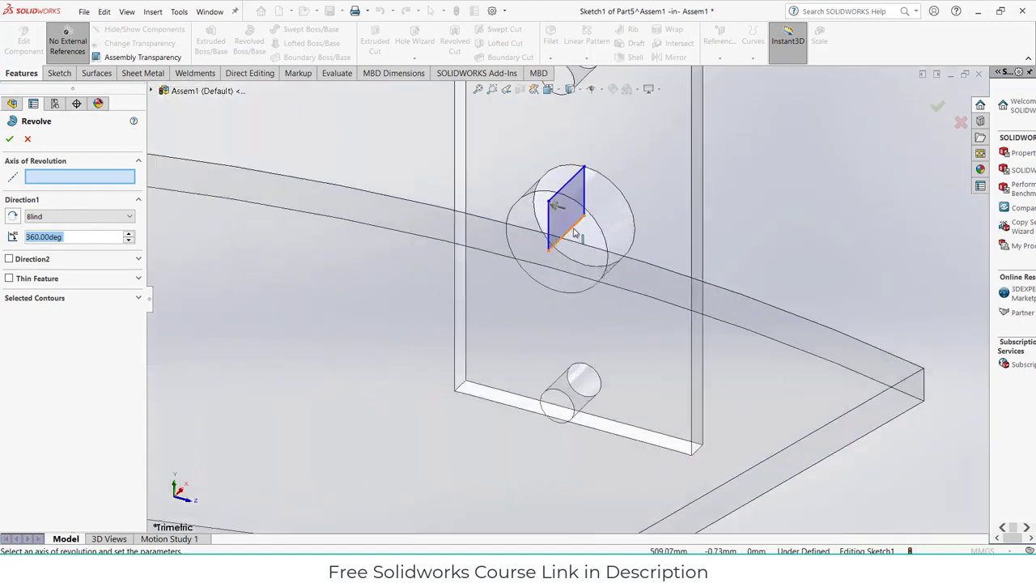
{"action": "left_click", "coordinate": [574, 233]}
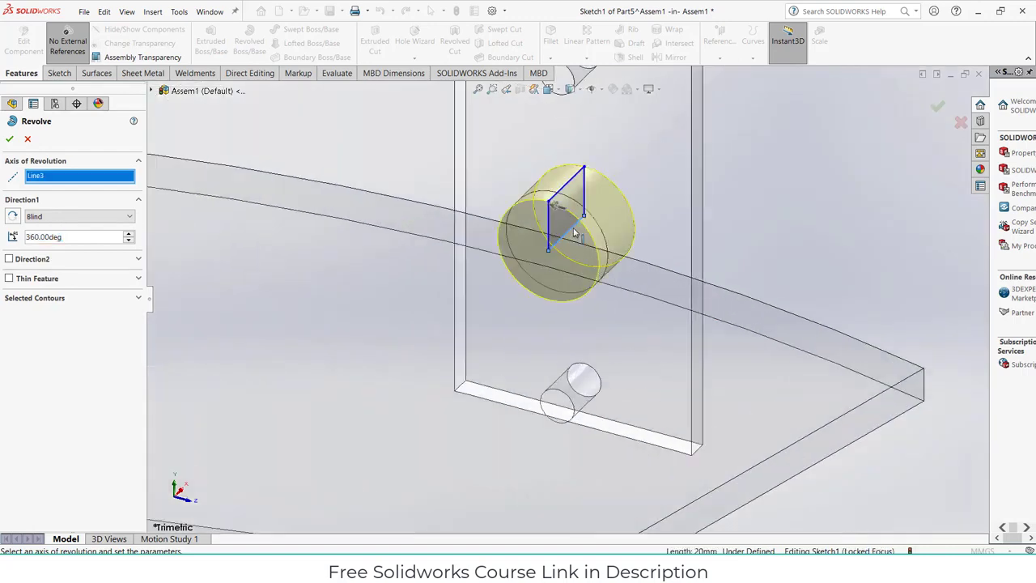
{"action": "left_click", "coordinate": [27, 140]}
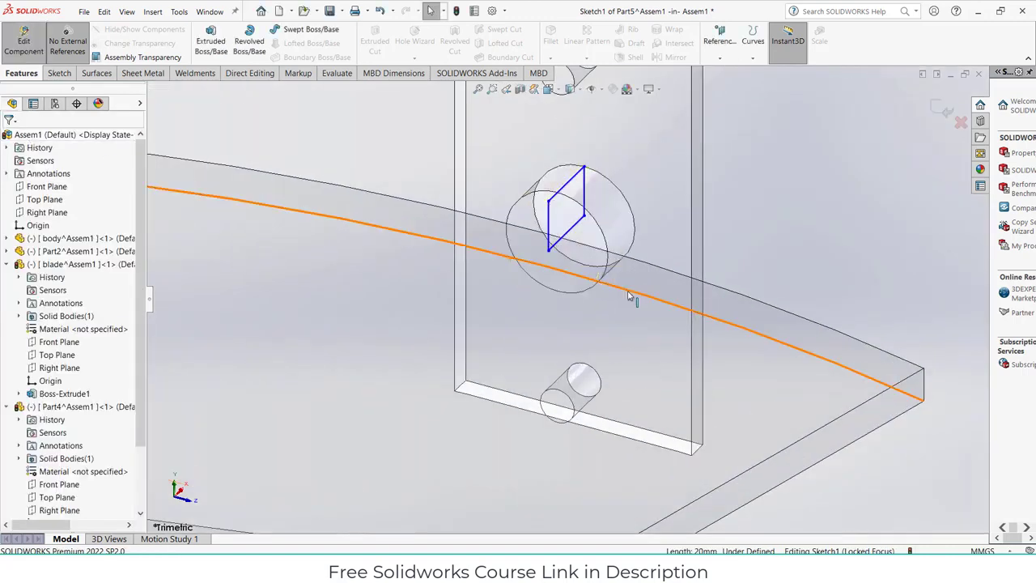
Stretch the rectangle's outer end beyond the mounting plate to about 45 mm long, keeping its inner edge at the blade's end
{"action": "key", "text": "ctrl+4"}
{"action": "scroll", "coordinate": [761, 231], "scroll_direction": "down", "scroll_amount": 10}
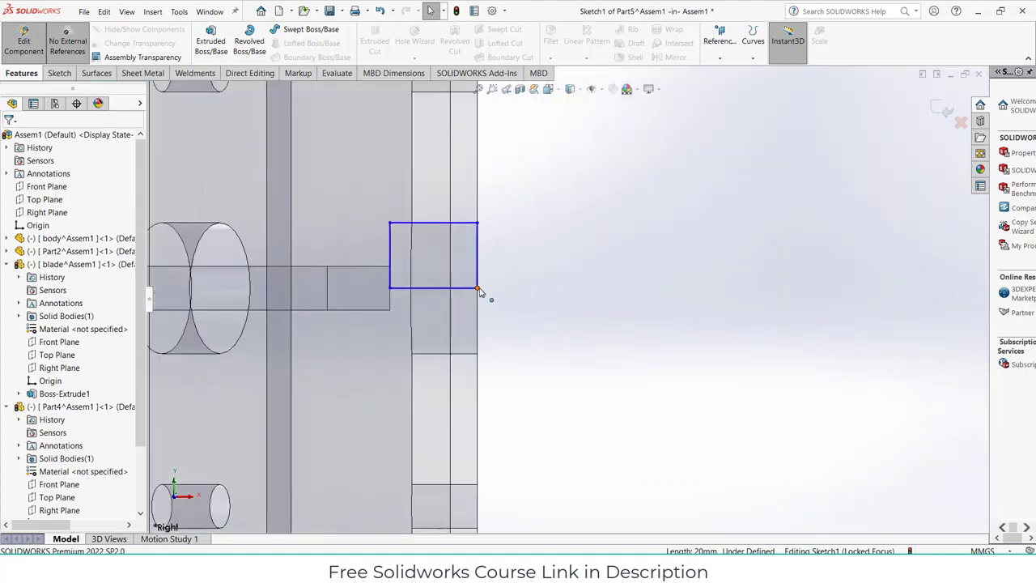
{"action": "left_click_drag", "start_coordinate": [478, 289], "coordinate": [589, 296]}
{"action": "left_click", "coordinate": [390, 279]}
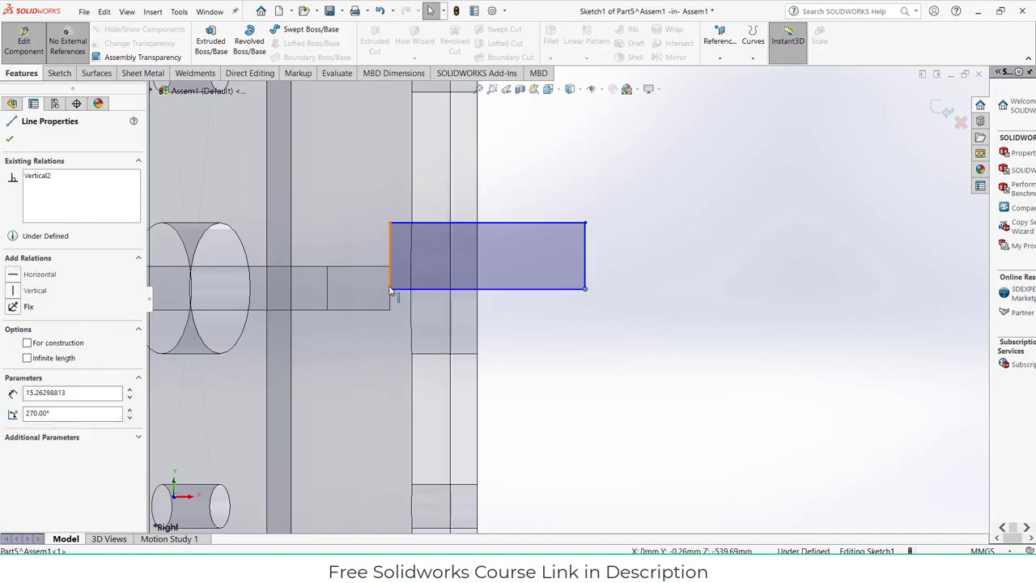
{"action": "left_click", "coordinate": [391, 288]}
{"action": "left_click_drag", "start_coordinate": [391, 282], "coordinate": [393, 289]}
{"action": "key", "text": "Escape"}
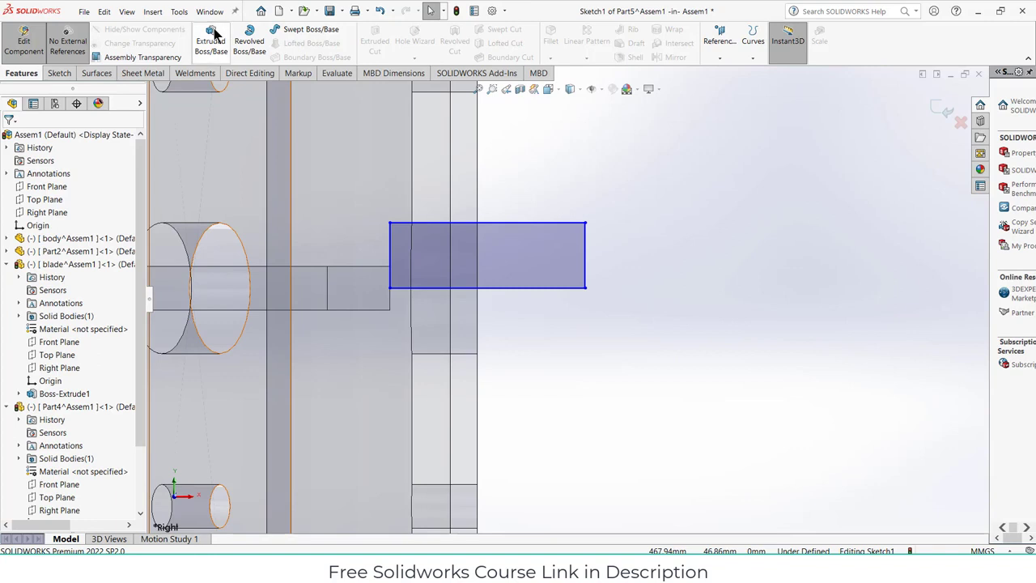
Dimension the rectangle's horizontal length along its upper edge
{"action": "left_click", "coordinate": [60, 74]}
{"action": "left_click", "coordinate": [241, 42]}
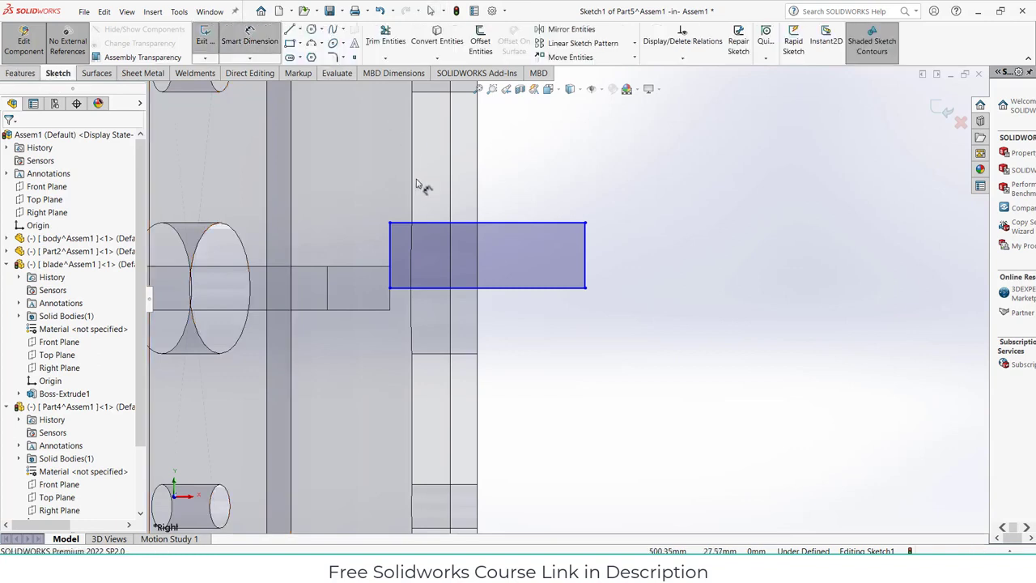
{"action": "left_click", "coordinate": [482, 225]}
{"action": "left_click", "coordinate": [489, 195]}
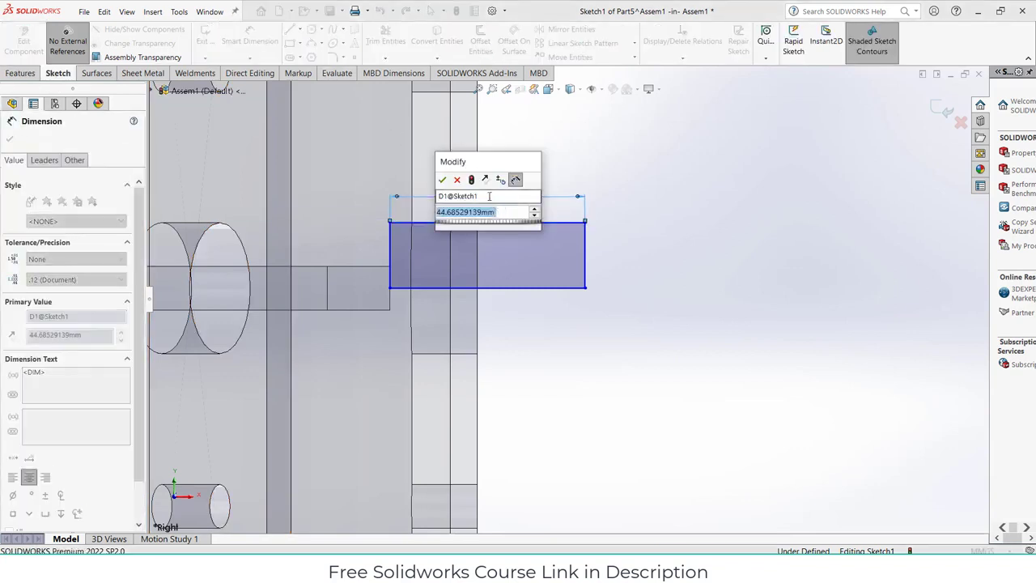
Try a rectangle length of 50 mm and undo that change
{"action": "type", "text": "50"}
{"action": "key", "text": "Return"}
{"action": "scroll", "coordinate": [470, 266], "scroll_direction": "up", "scroll_amount": 3}
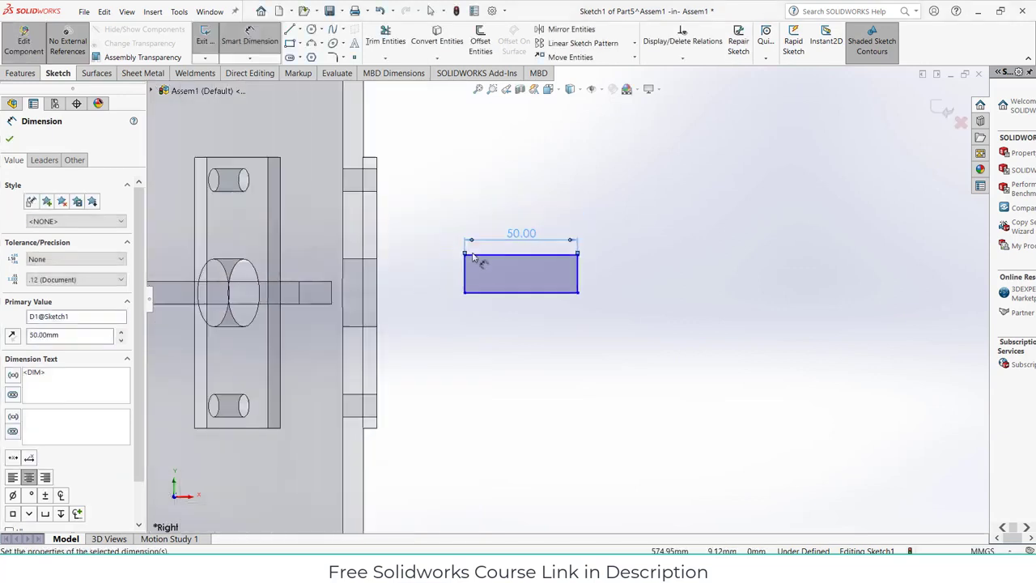
{"action": "scroll", "coordinate": [375, 296], "scroll_direction": "down", "scroll_amount": 4}
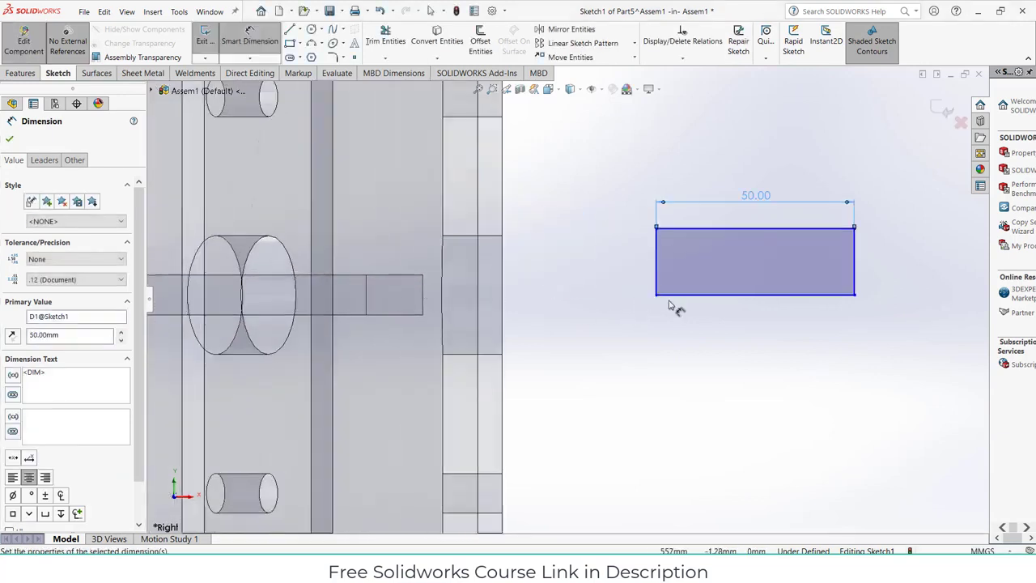
{"action": "scroll", "coordinate": [669, 301], "scroll_direction": "down", "scroll_amount": 1}
{"action": "key", "text": "ctrl+z"}
{"action": "key", "text": "Escape"}
Dimension the horizontal distance from the origin to the rectangle's inner edge
{"action": "scroll", "coordinate": [481, 278], "scroll_direction": "up", "scroll_amount": 2}
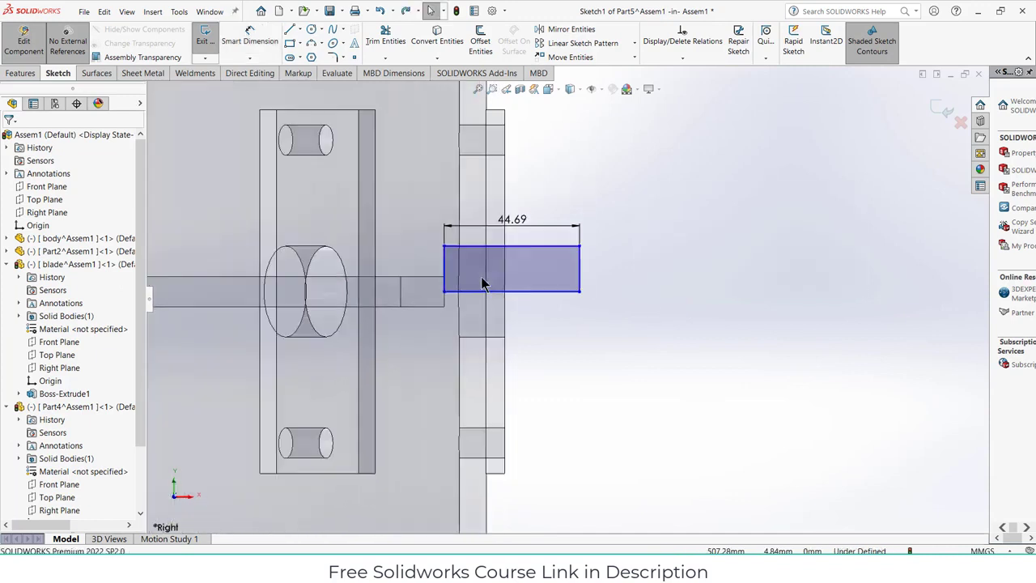
{"action": "scroll", "coordinate": [482, 283], "scroll_direction": "up", "scroll_amount": 4}
{"action": "scroll", "coordinate": [212, 299], "scroll_direction": "up", "scroll_amount": 2}
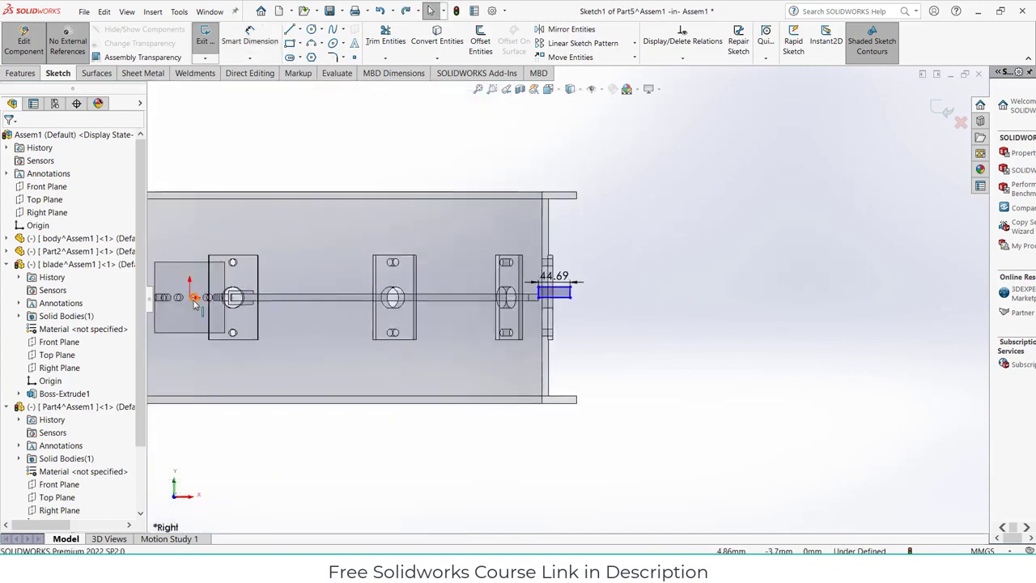
{"action": "scroll", "coordinate": [475, 300], "scroll_direction": "down", "scroll_amount": 3}
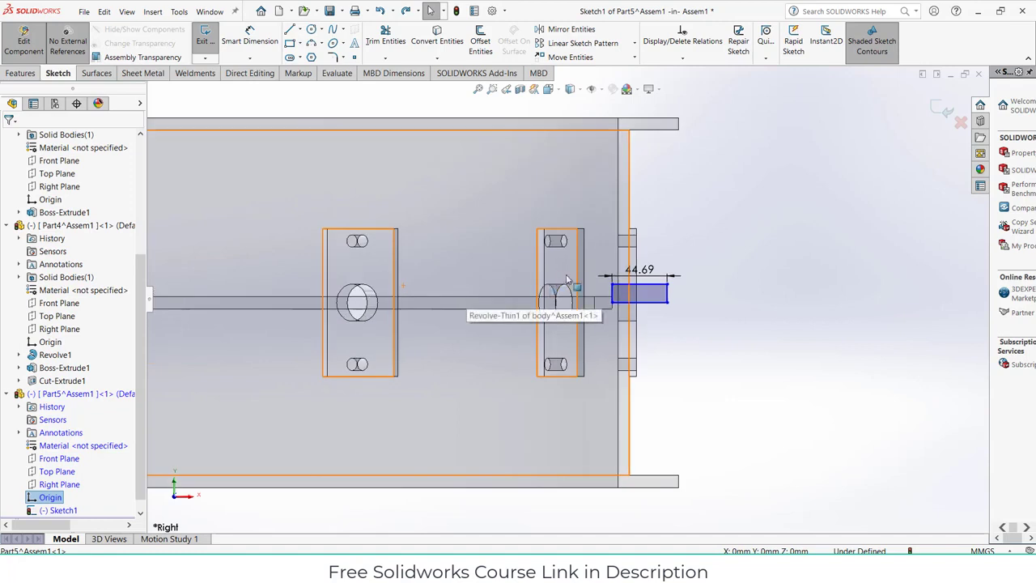
{"action": "left_click", "coordinate": [250, 41]}
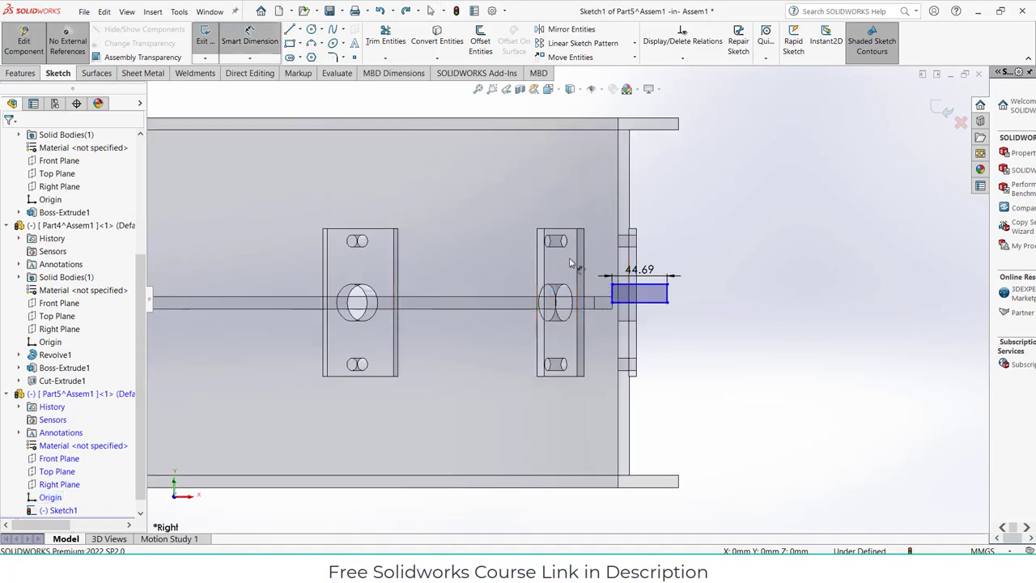
{"action": "left_click", "coordinate": [611, 294]}
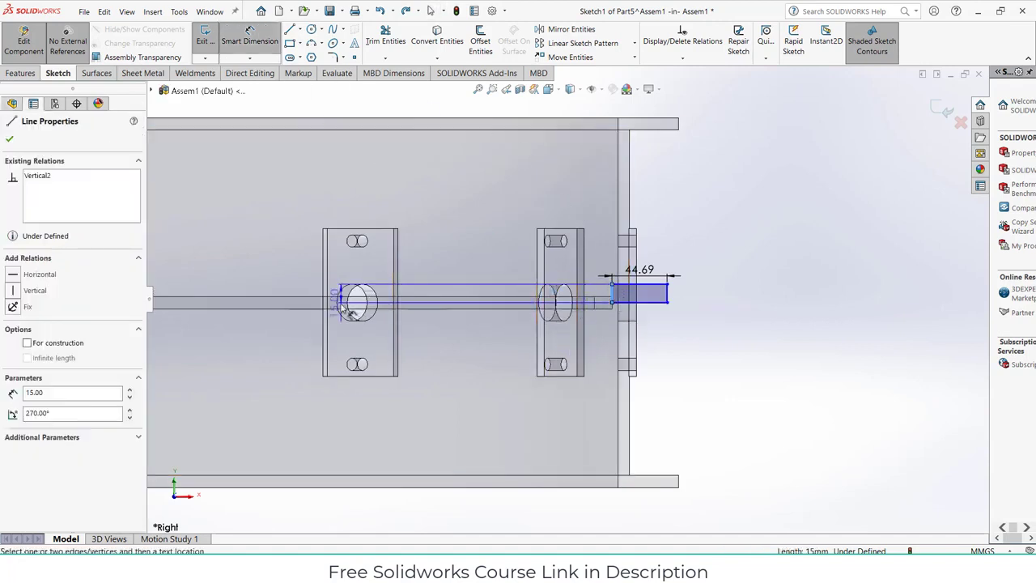
{"action": "scroll", "coordinate": [362, 314], "scroll_direction": "up", "scroll_amount": 2}
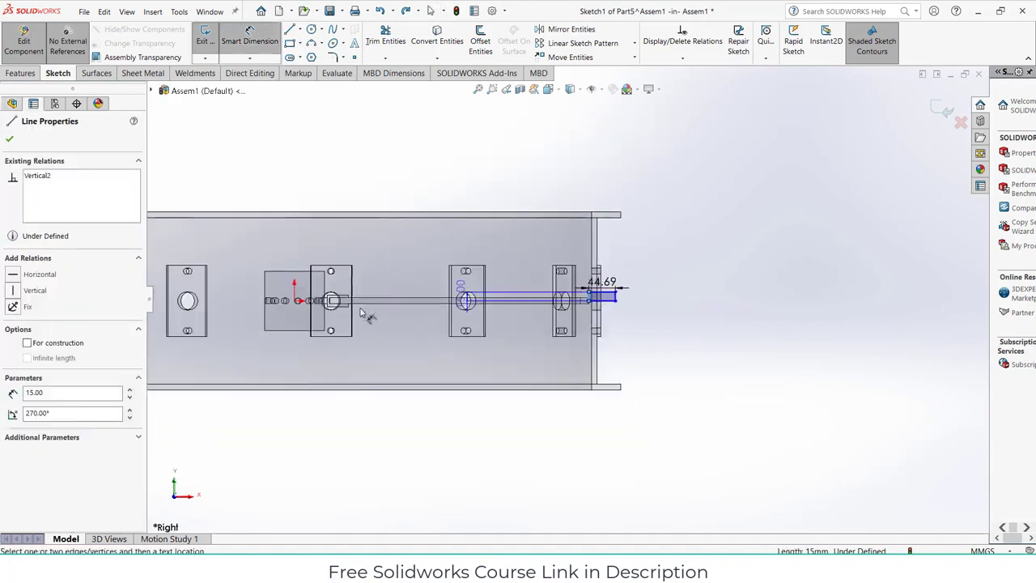
{"action": "left_click", "coordinate": [294, 301]}
{"action": "left_click", "coordinate": [362, 338]}
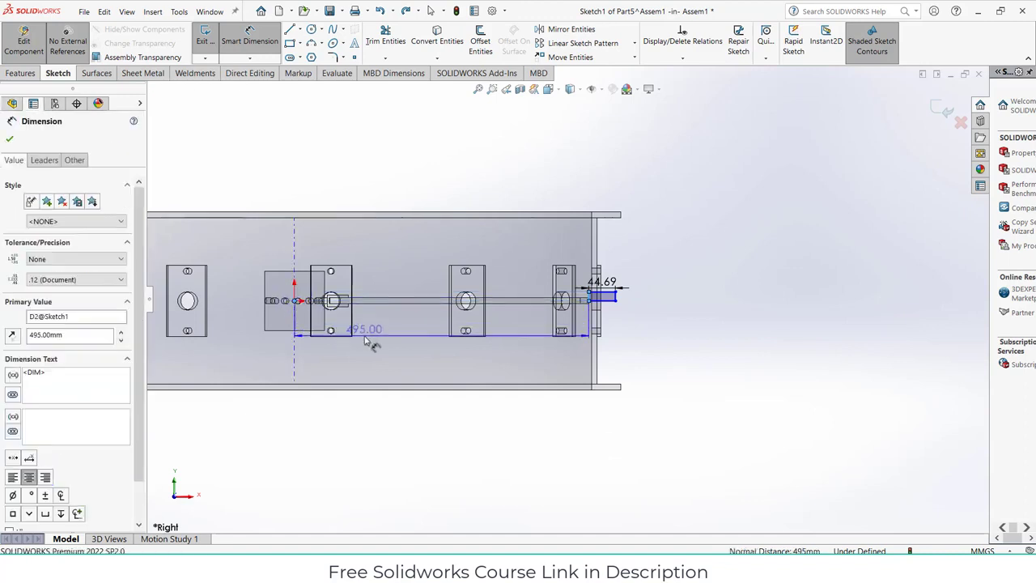
{"action": "left_click", "coordinate": [321, 319]}
Set the rectangle's length to 60 mm
{"action": "scroll", "coordinate": [579, 300], "scroll_direction": "down", "scroll_amount": 3}
{"action": "scroll", "coordinate": [658, 303], "scroll_direction": "down", "scroll_amount": 3}
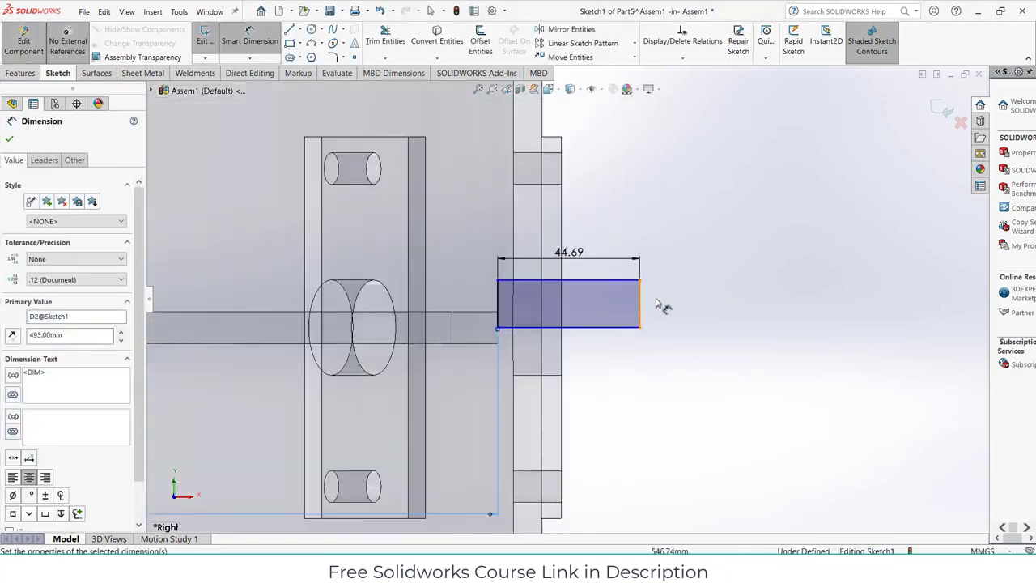
{"action": "double_click", "coordinate": [571, 255]}
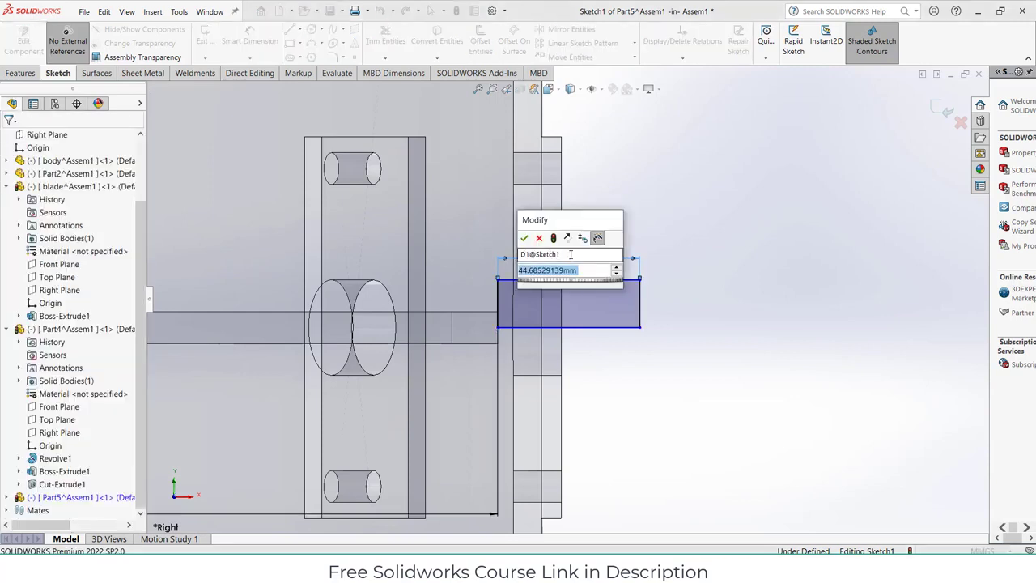
{"action": "type", "text": "60"}
{"action": "key", "text": "Return"}
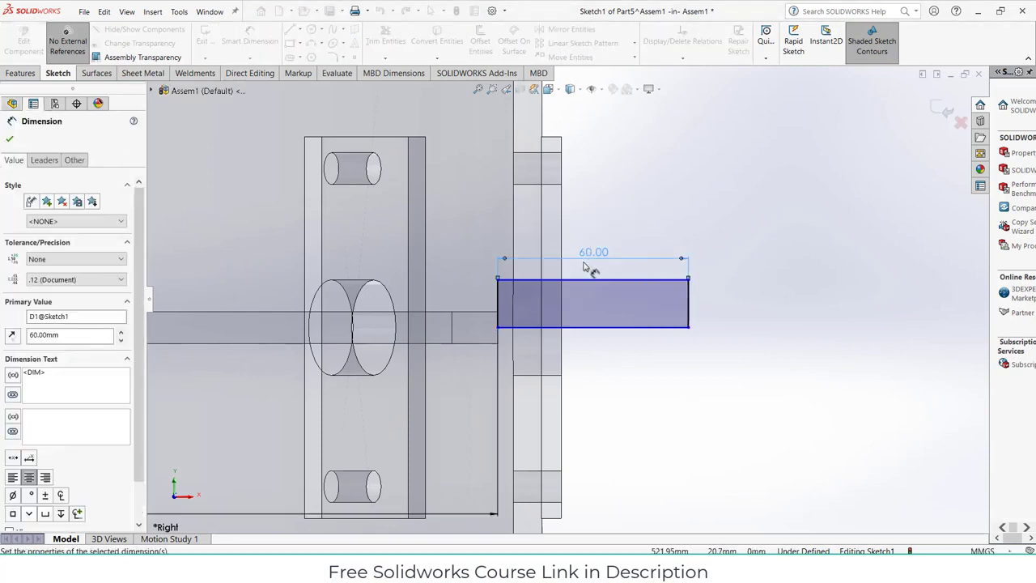
Dimension the height of the rectangle's inner vertical edge
{"action": "scroll", "coordinate": [542, 282], "scroll_direction": "down", "scroll_amount": 2}
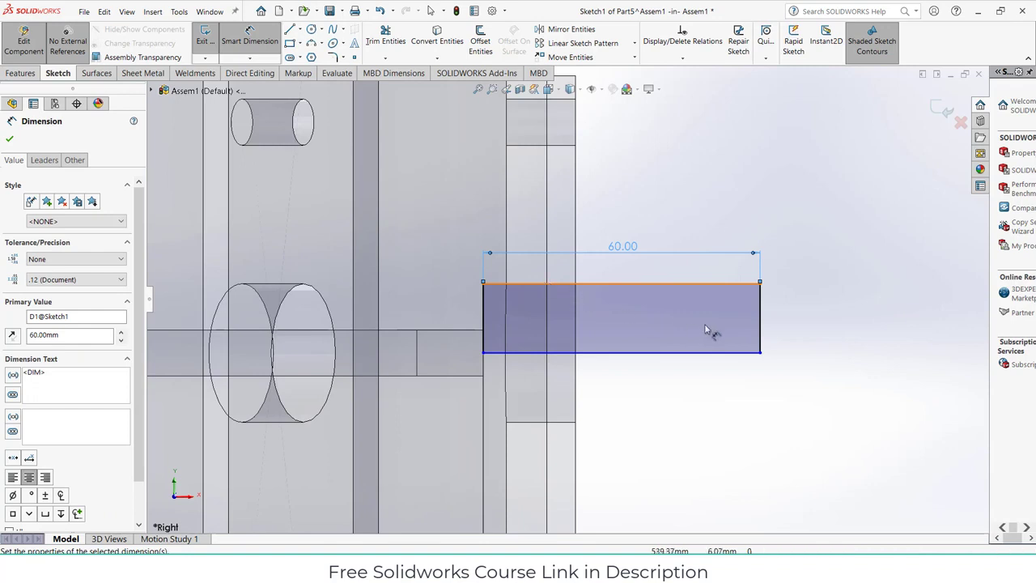
{"action": "left_click", "coordinate": [486, 306]}
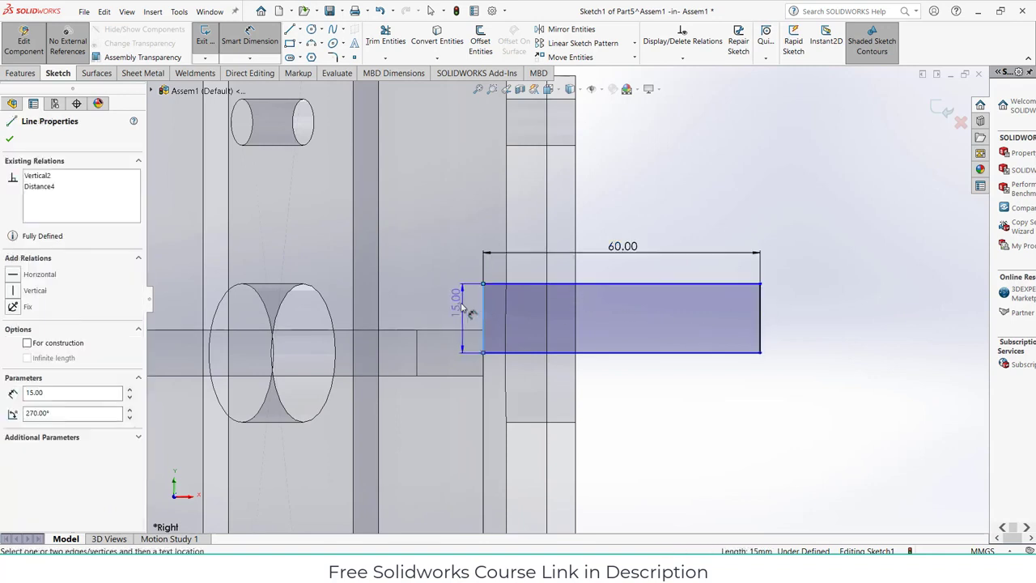
{"action": "left_click", "coordinate": [462, 318]}
{"action": "left_click", "coordinate": [414, 287]}
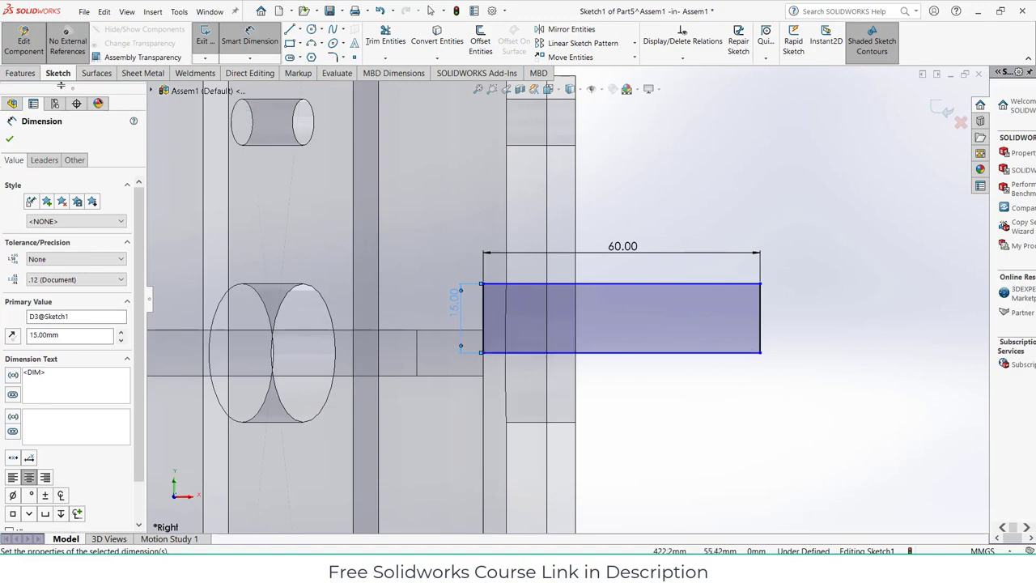
Revolve the rectangle 360 degrees about its lower long edge to form the solid outer pin
{"action": "left_click", "coordinate": [22, 73]}
{"action": "left_click", "coordinate": [249, 45]}
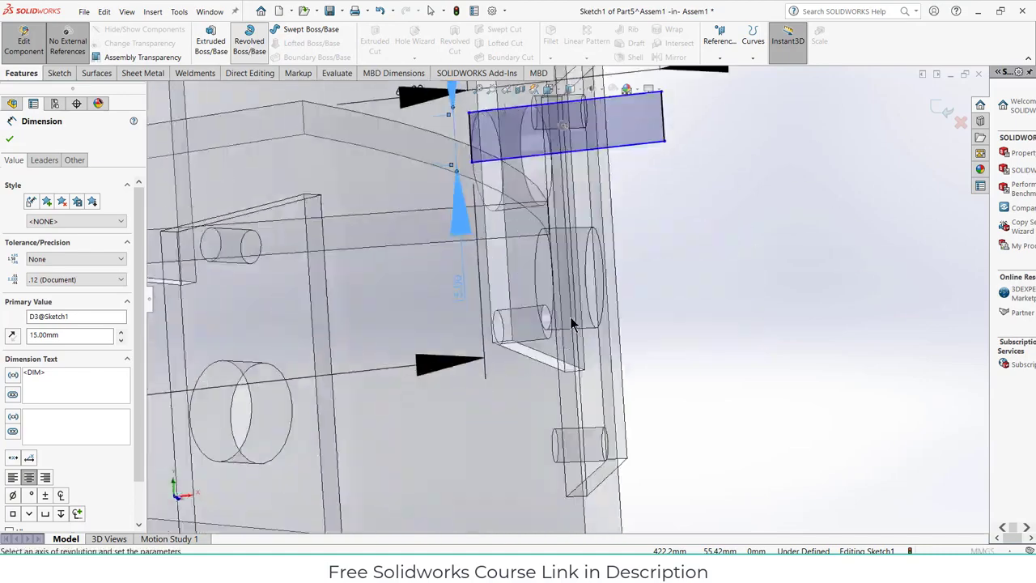
{"action": "scroll", "coordinate": [647, 227], "scroll_direction": "down", "scroll_amount": 8}
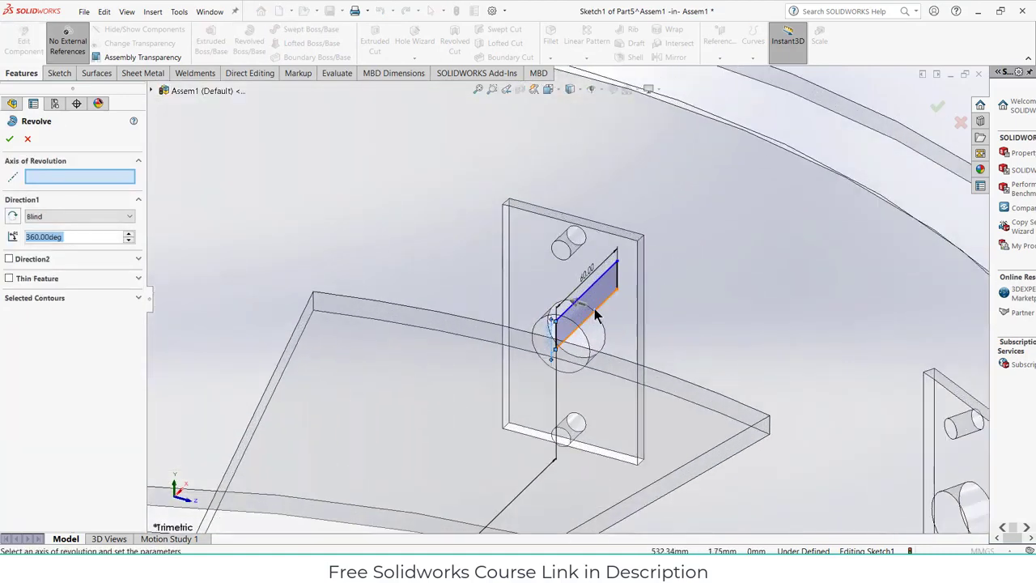
{"action": "left_click", "coordinate": [598, 309]}
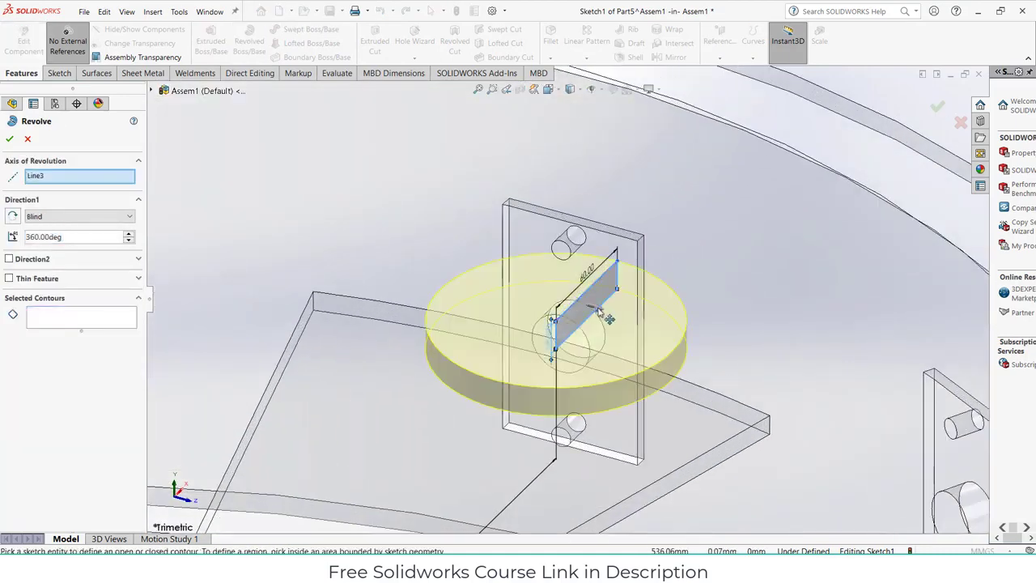
{"action": "right_click", "coordinate": [90, 174]}
{"action": "left_click", "coordinate": [104, 184]}
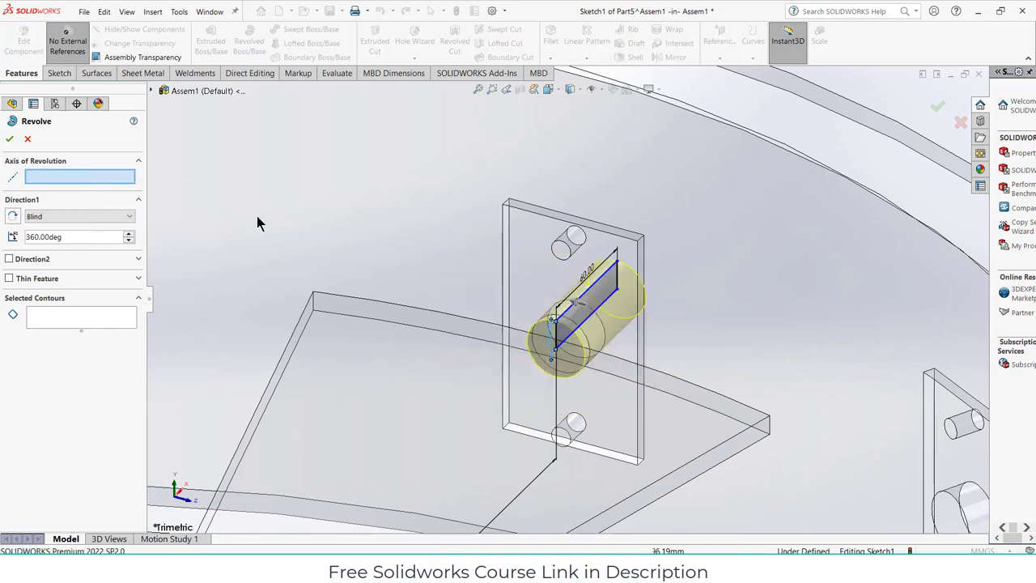
{"action": "left_click", "coordinate": [10, 138]}
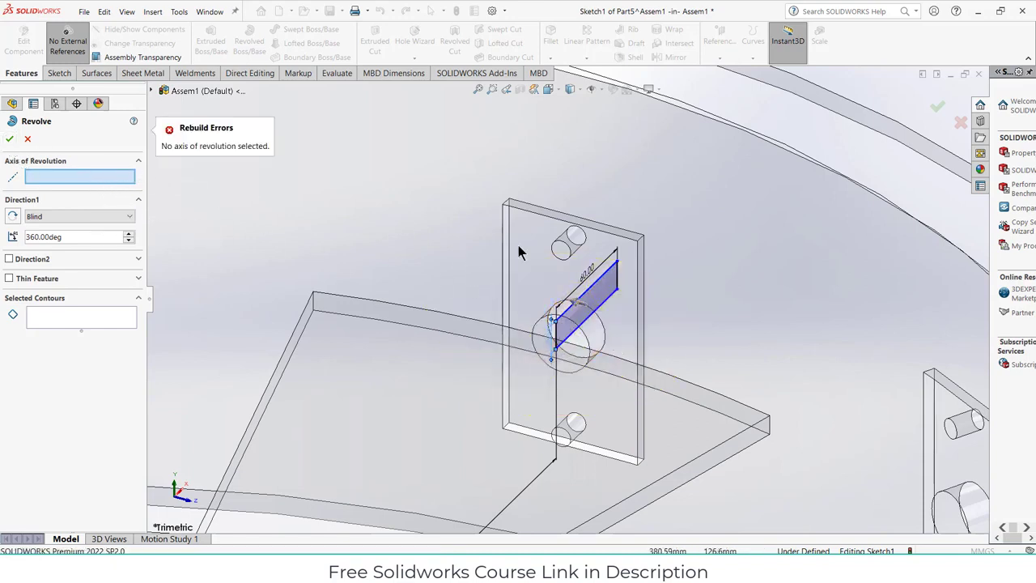
{"action": "left_click", "coordinate": [592, 317]}
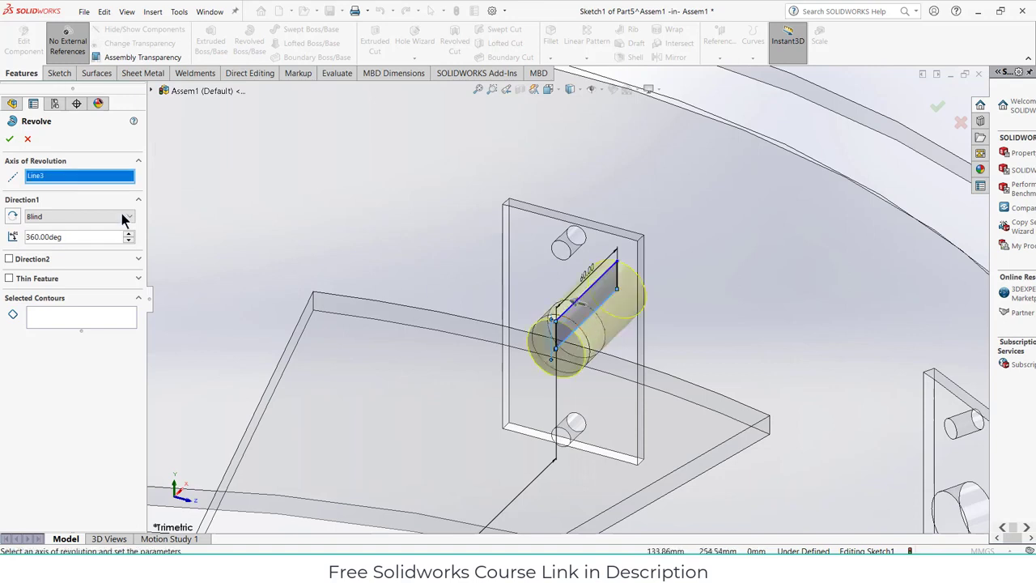
{"action": "left_click", "coordinate": [10, 139]}
Start a new sketch on the pin's circular end face that meets the blade
{"action": "scroll", "coordinate": [556, 347], "scroll_direction": "down", "scroll_amount": 2}
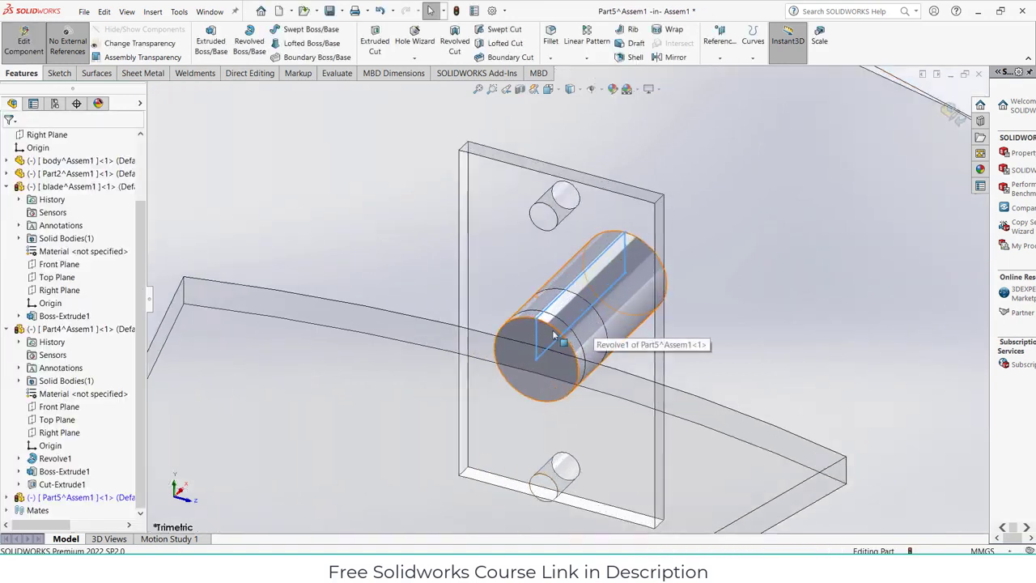
{"action": "left_click", "coordinate": [548, 336]}
{"action": "left_click", "coordinate": [597, 298]}
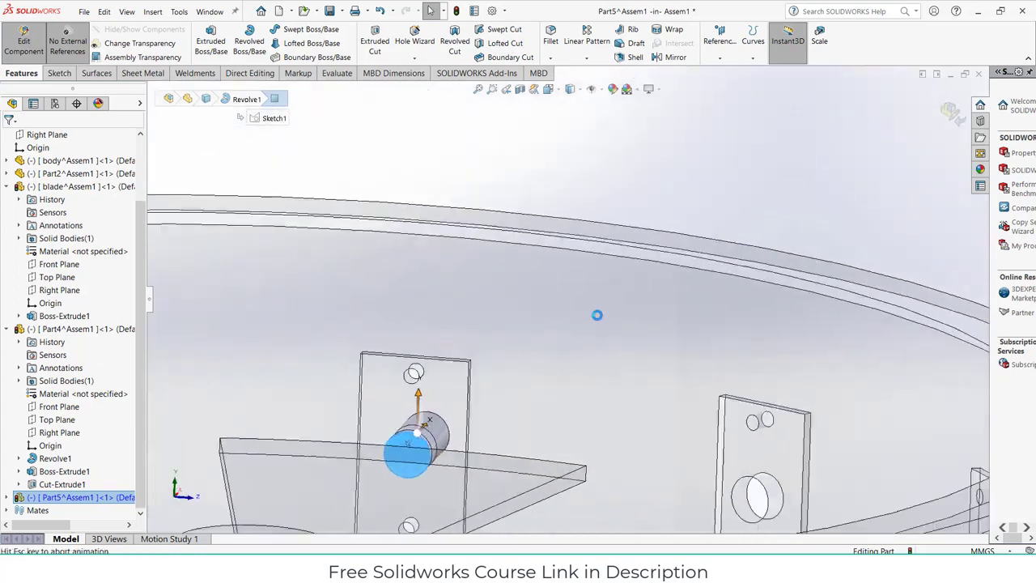
{"action": "scroll", "coordinate": [564, 329], "scroll_direction": "down", "scroll_amount": 6}
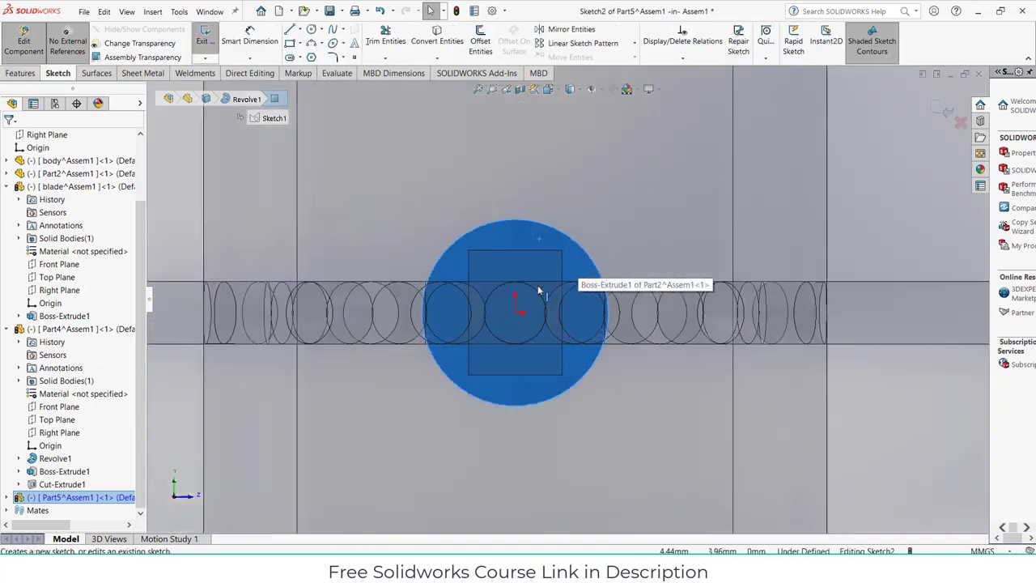
Draw a horizontal centerline about 13 mm long from the pin face's center toward its rim
{"action": "left_click", "coordinate": [299, 30]}
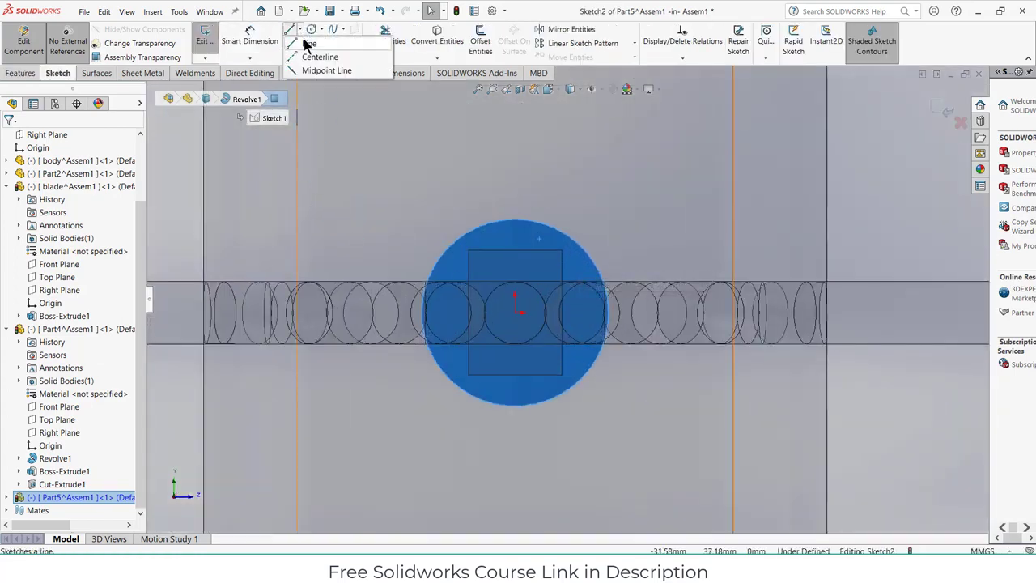
{"action": "left_click", "coordinate": [328, 51]}
{"action": "left_click", "coordinate": [515, 313]}
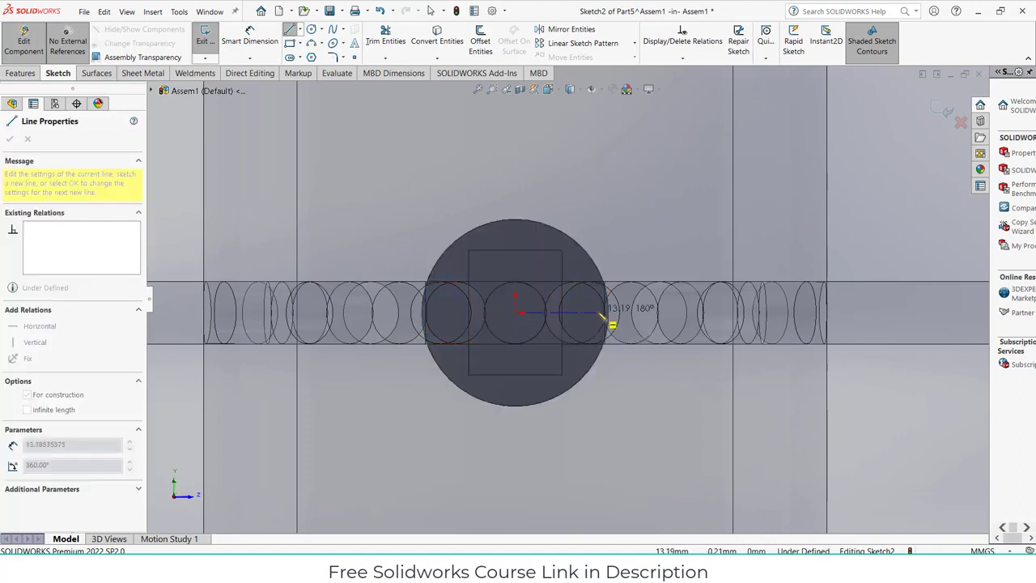
{"action": "left_click", "coordinate": [601, 313]}
{"action": "key", "text": "Escape"}
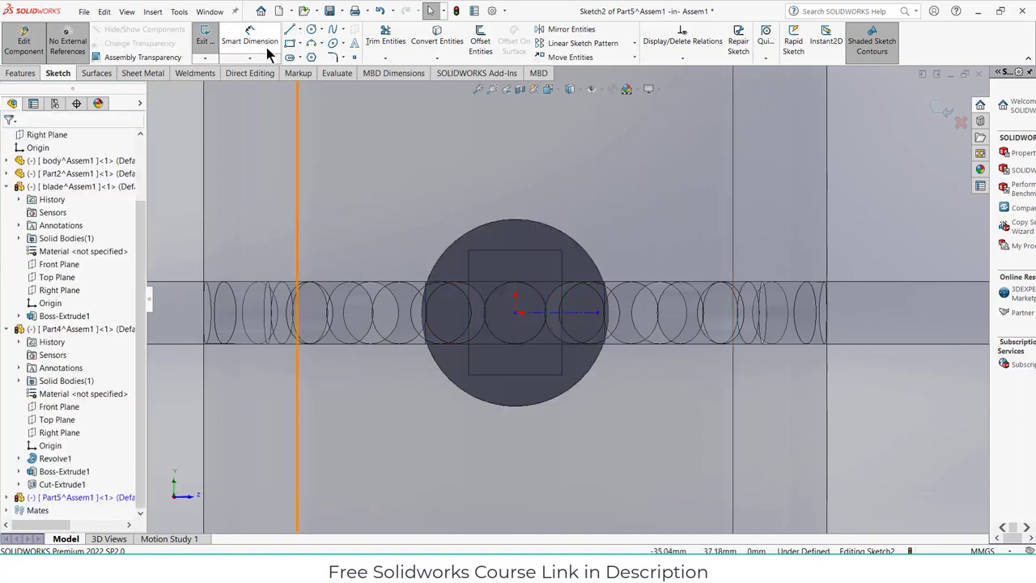
Draw a rectangle about 34 by 10 mm from the blade's upper edge line up past the top of the pin face
{"action": "left_click", "coordinate": [289, 43]}
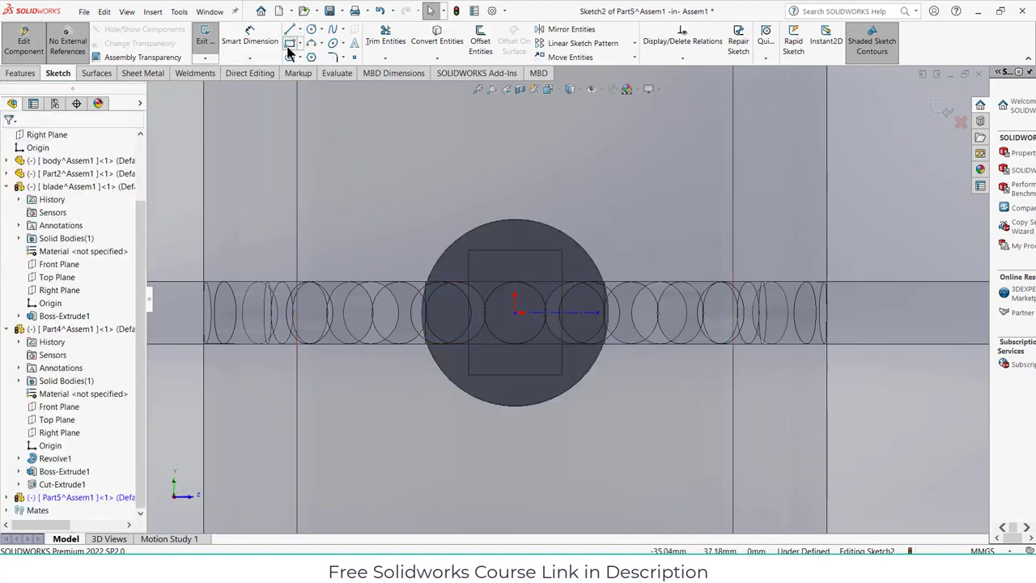
{"action": "left_click", "coordinate": [413, 283]}
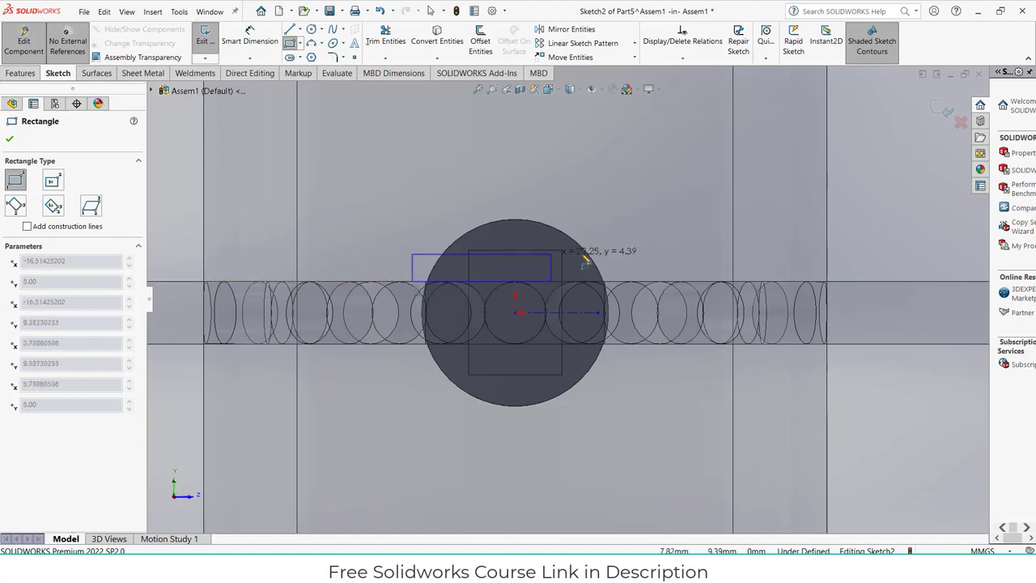
{"action": "left_click", "coordinate": [627, 217]}
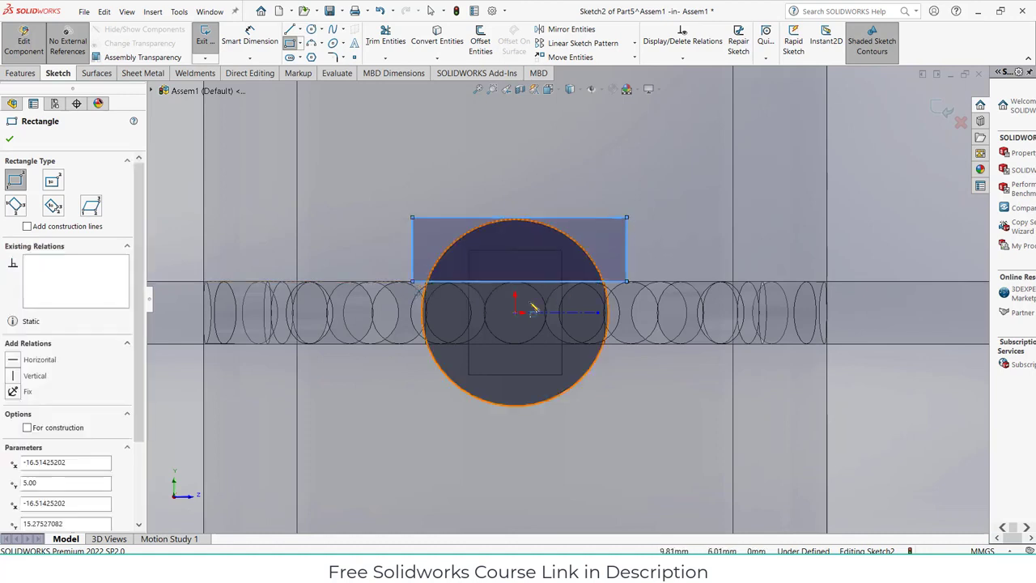
Draw a second rectangle about 34 by 10 mm from the blade's lower edge line down past the pin face
{"action": "left_click", "coordinate": [416, 344]}
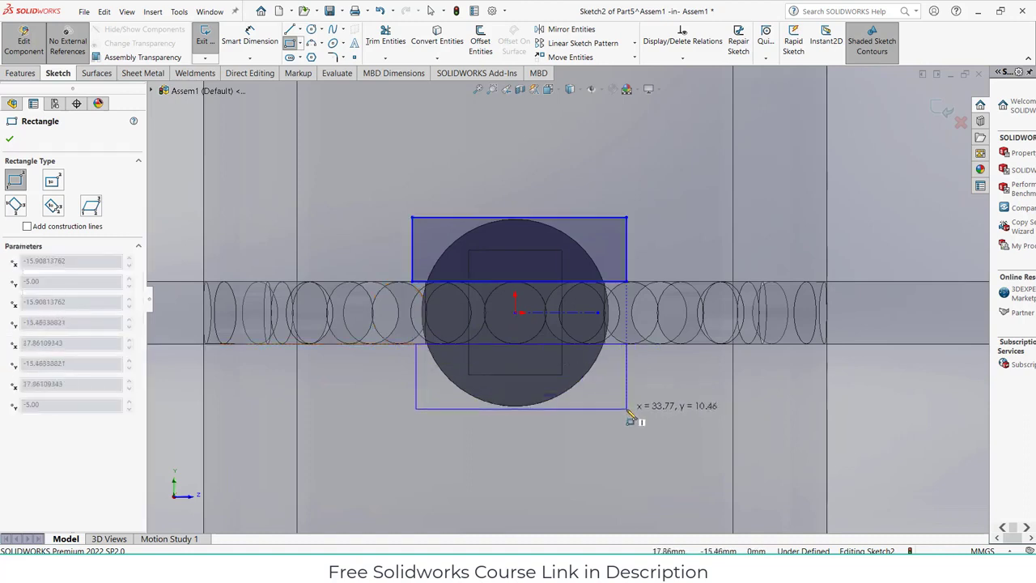
{"action": "left_click", "coordinate": [626, 409]}
Dimension the upper rectangle's width to 30 mm
{"action": "left_click", "coordinate": [250, 44]}
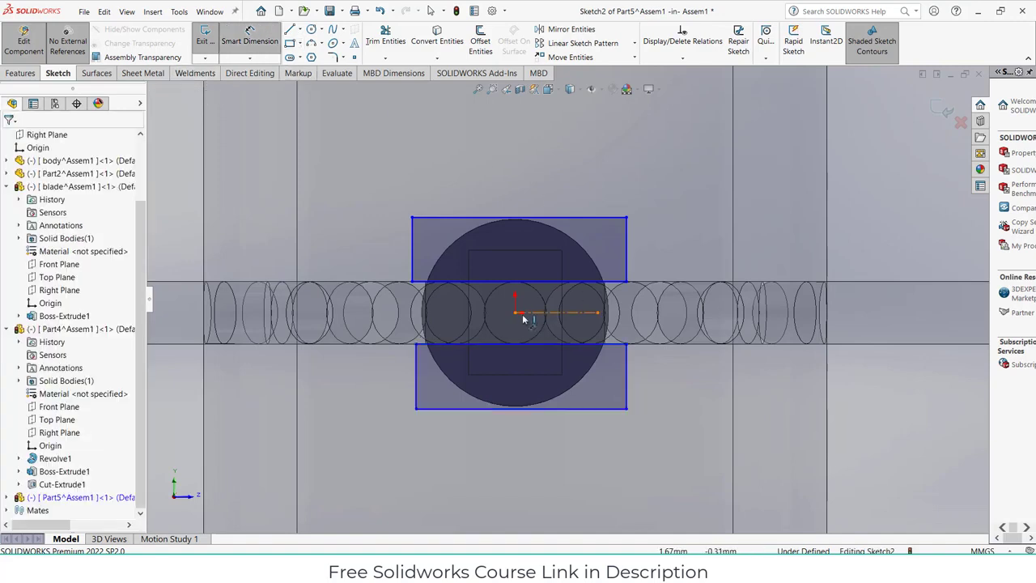
{"action": "left_click", "coordinate": [507, 282]}
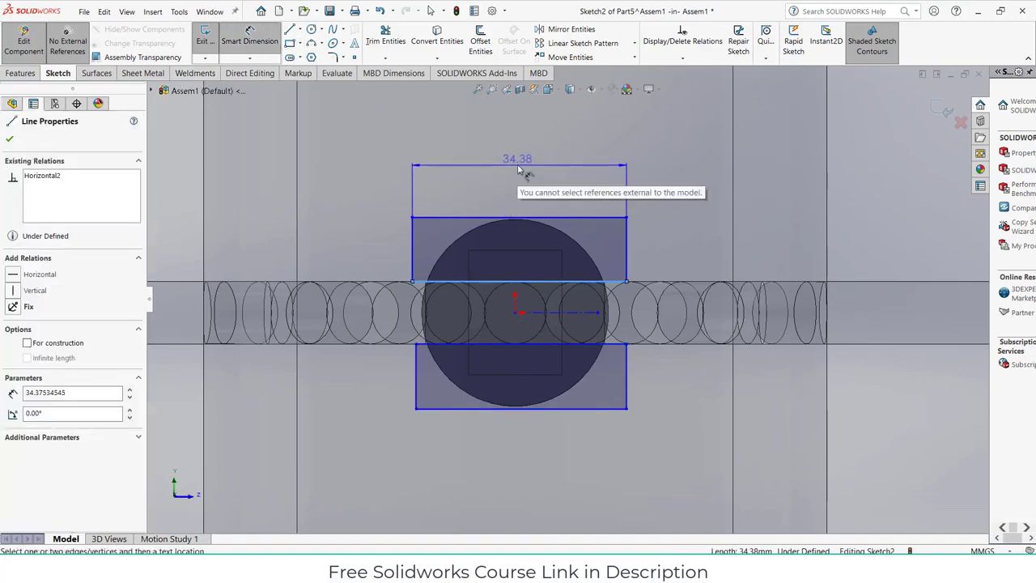
{"action": "left_click", "coordinate": [518, 168]}
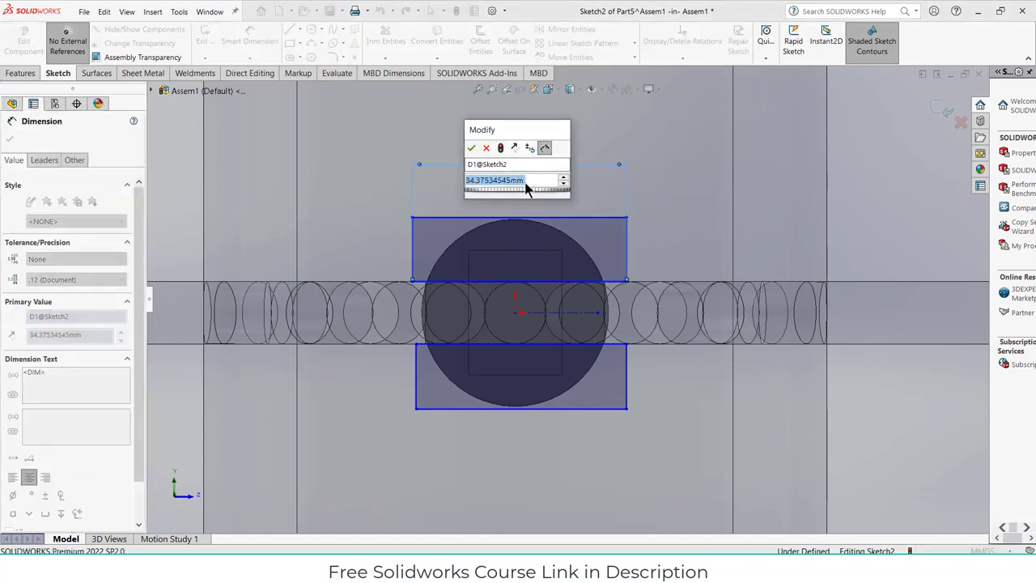
{"action": "type", "text": "30"}
{"action": "key", "text": "Return"}
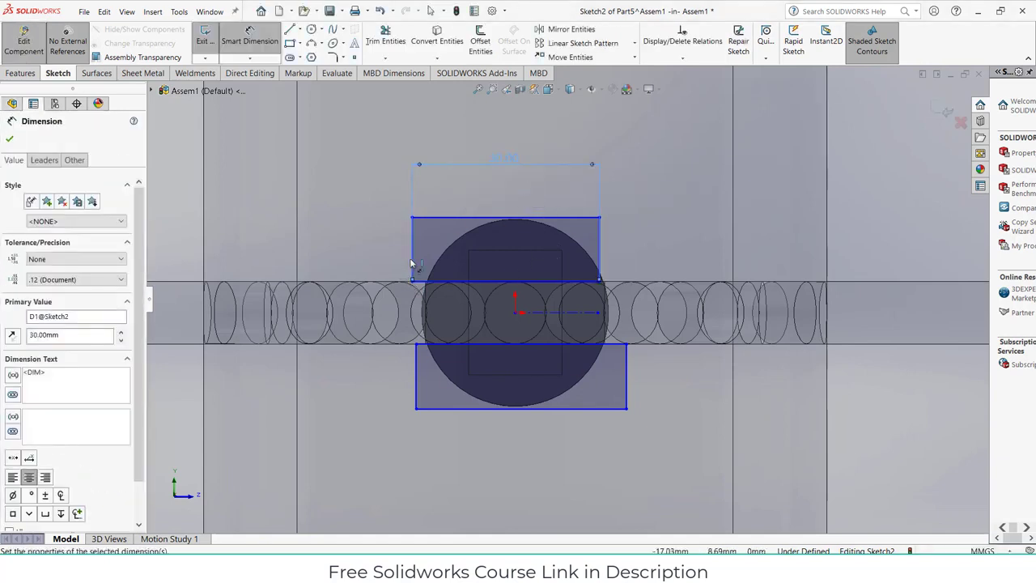
Dimension the upper rectangle's left side 15 mm from the inner end of the horizontal centerline
{"action": "left_click", "coordinate": [412, 261]}
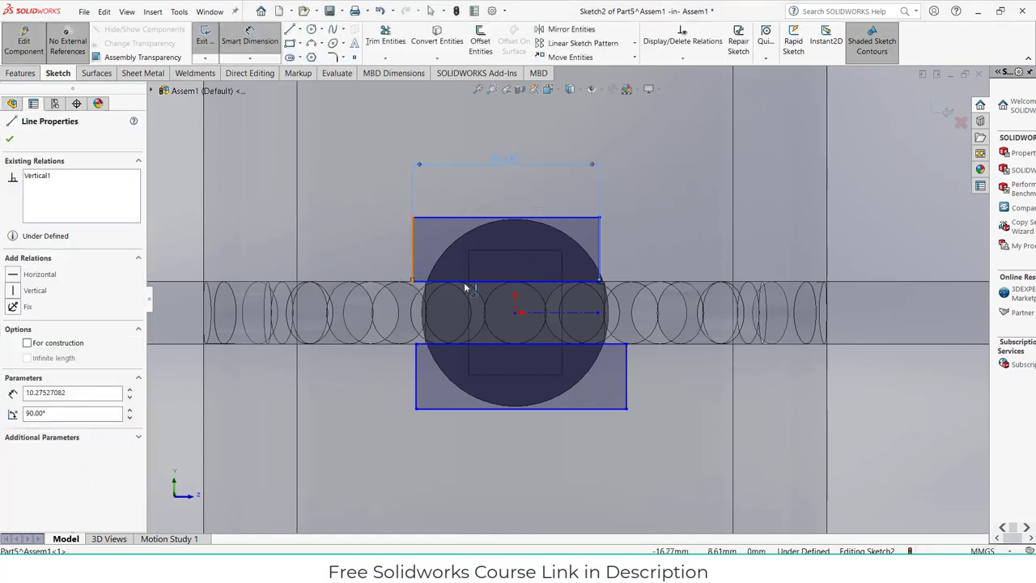
{"action": "left_click", "coordinate": [516, 314]}
{"action": "left_click", "coordinate": [497, 323]}
{"action": "type", "text": "15"}
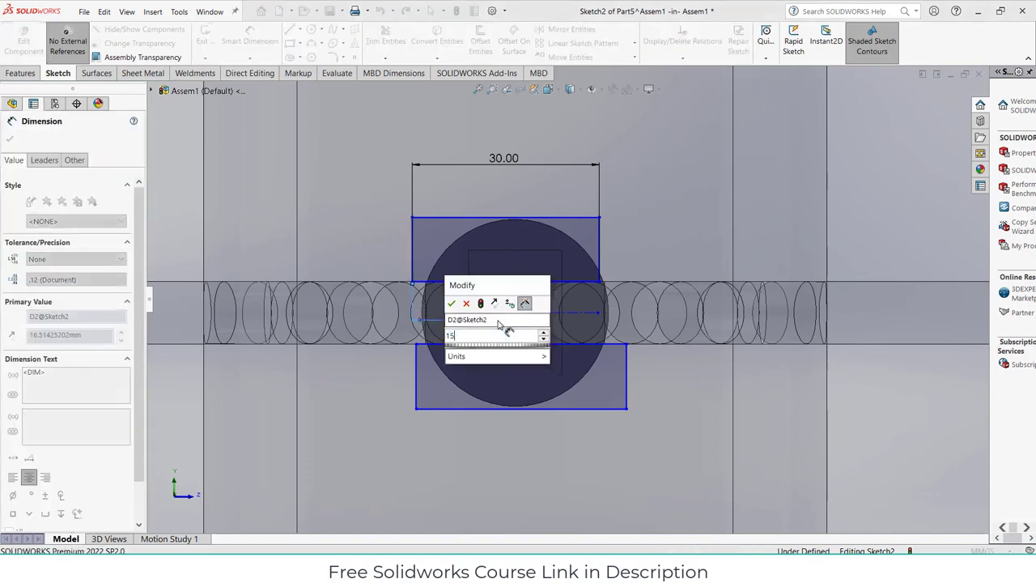
{"action": "key", "text": "Return"}
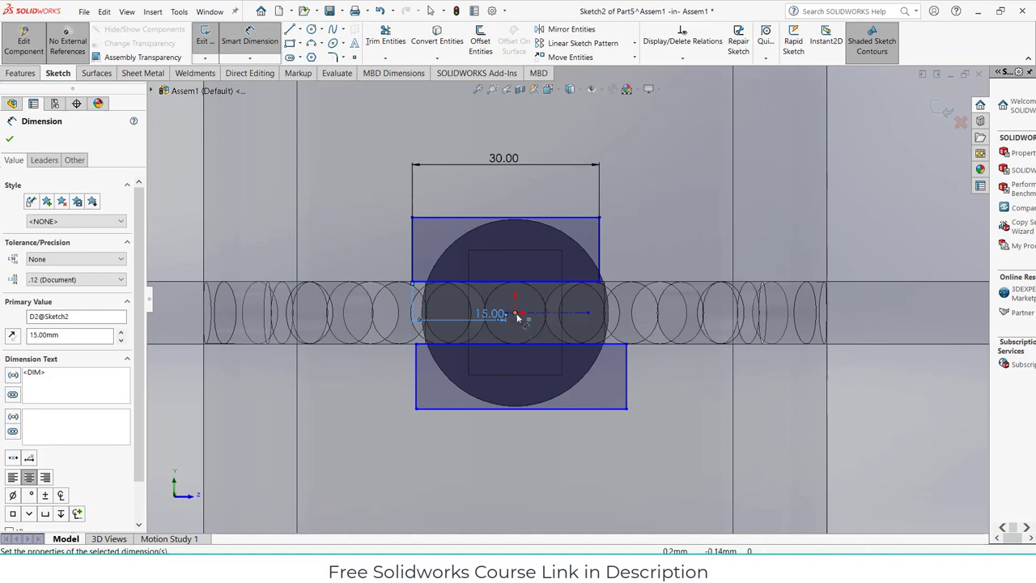
{"action": "key", "text": "Escape"}
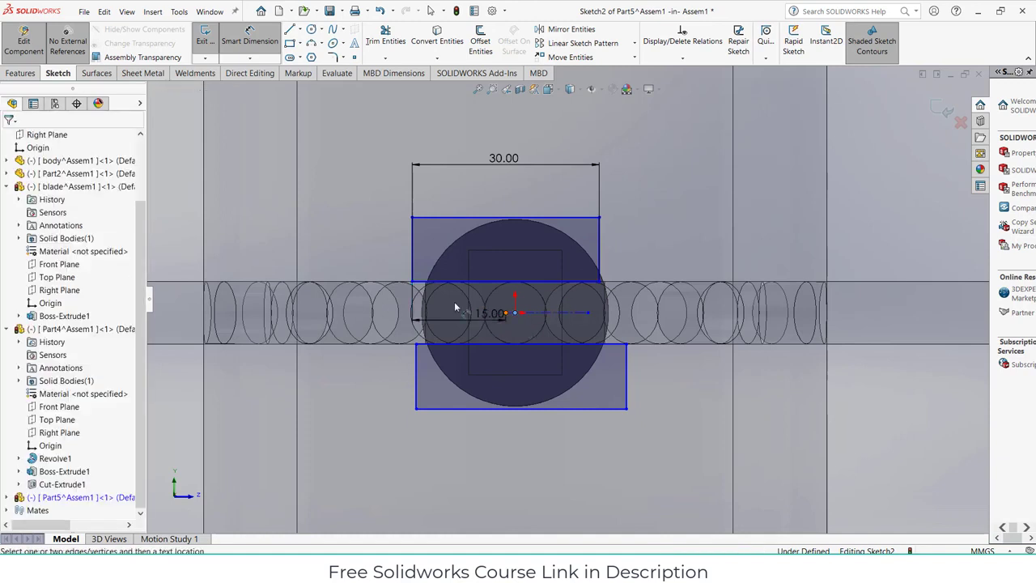
Dimension the upper rectangle's left side 15 mm from the sketch origin to center it on the pin
{"action": "left_click", "coordinate": [414, 251]}
{"action": "left_click", "coordinate": [449, 190]}
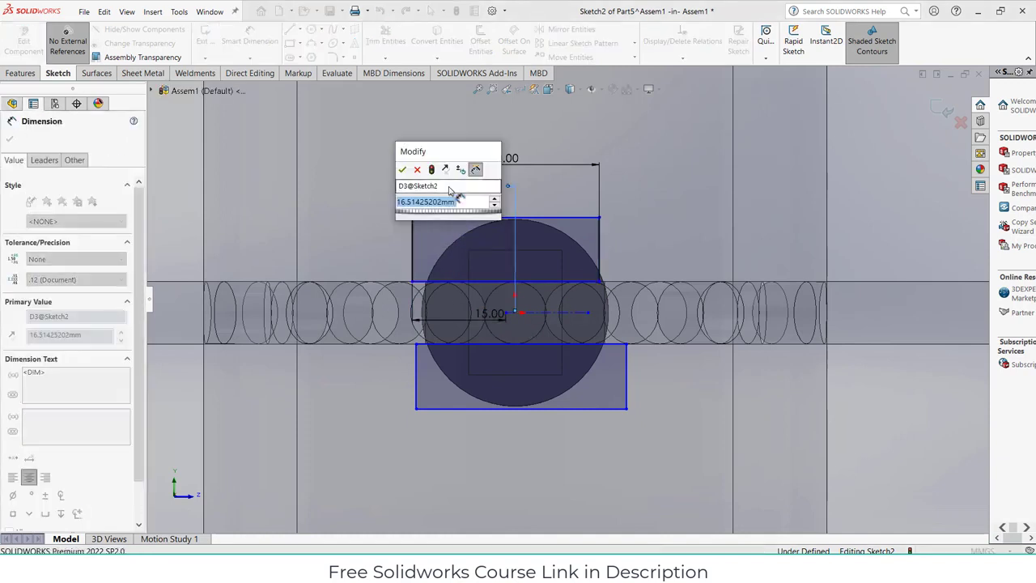
{"action": "type", "text": "15"}
{"action": "key", "text": "Return"}
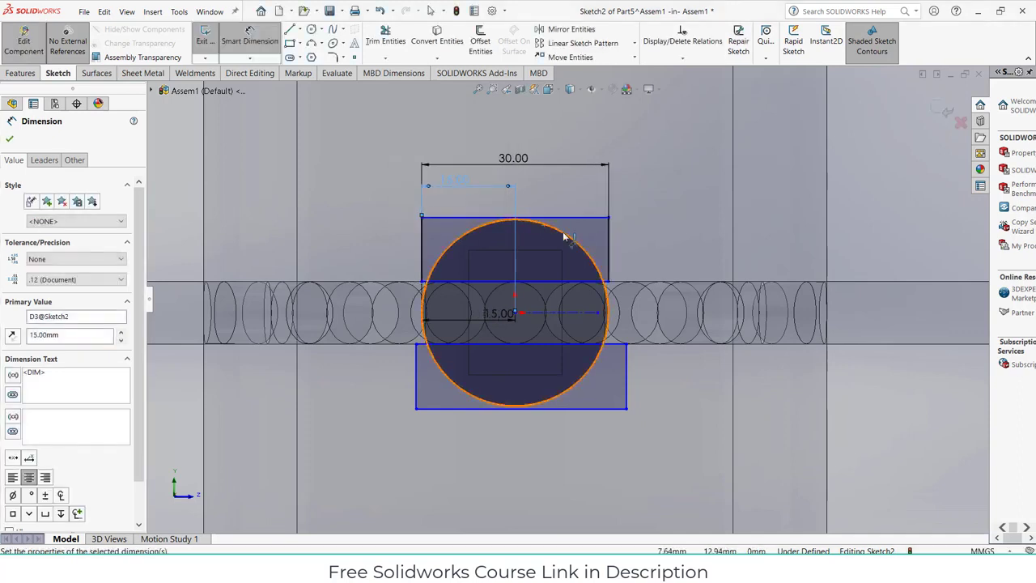
Dimension the upper rectangle's height to 10 mm
{"action": "left_click", "coordinate": [608, 243]}
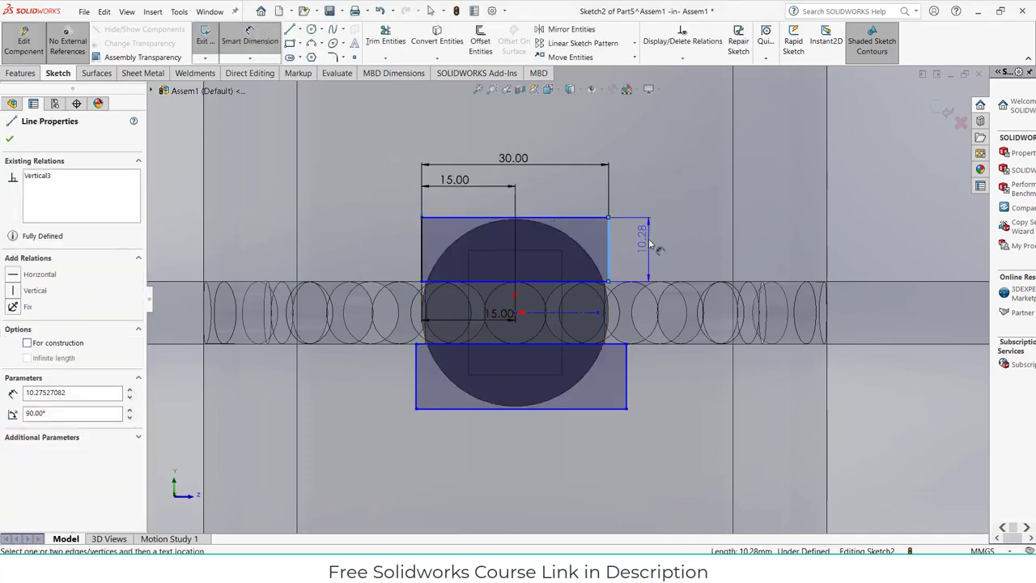
{"action": "left_click", "coordinate": [650, 243]}
{"action": "type", "text": "10"}
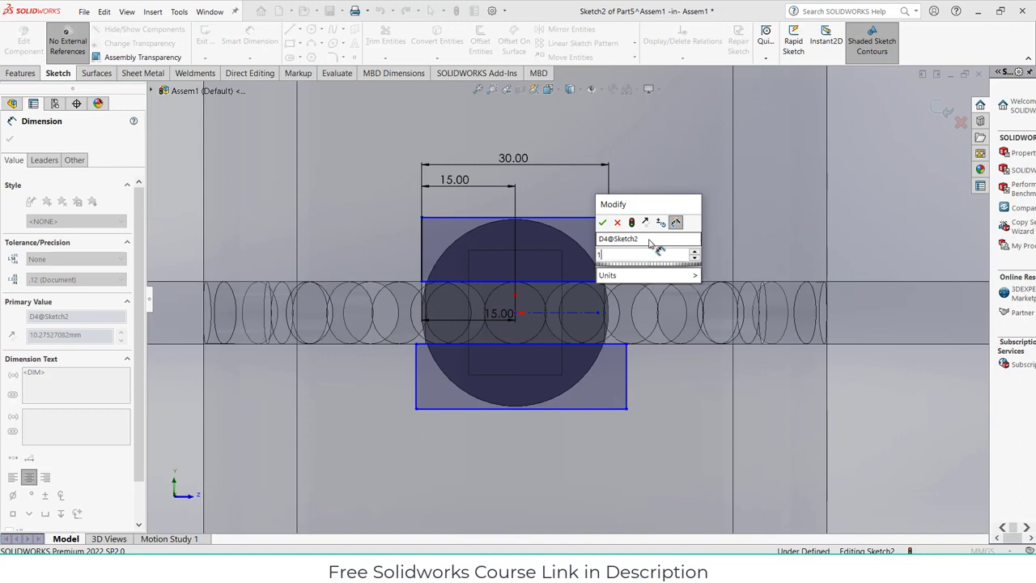
{"action": "key", "text": "Return"}
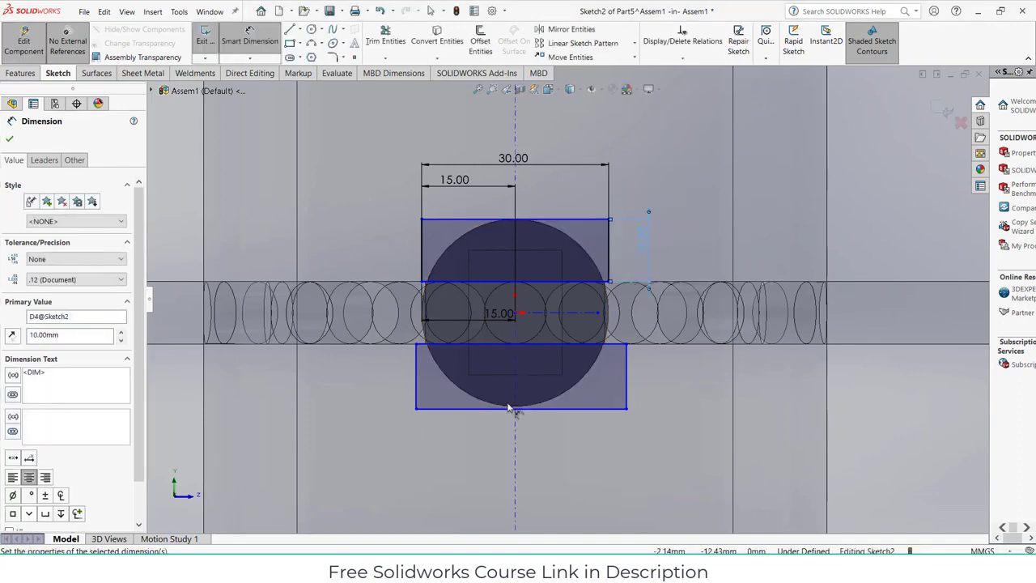
Remove all lines of the lower rectangle with Power Trim
{"action": "left_click", "coordinate": [392, 37]}
{"action": "left_click_drag", "start_coordinate": [627, 376], "coordinate": [497, 407]}
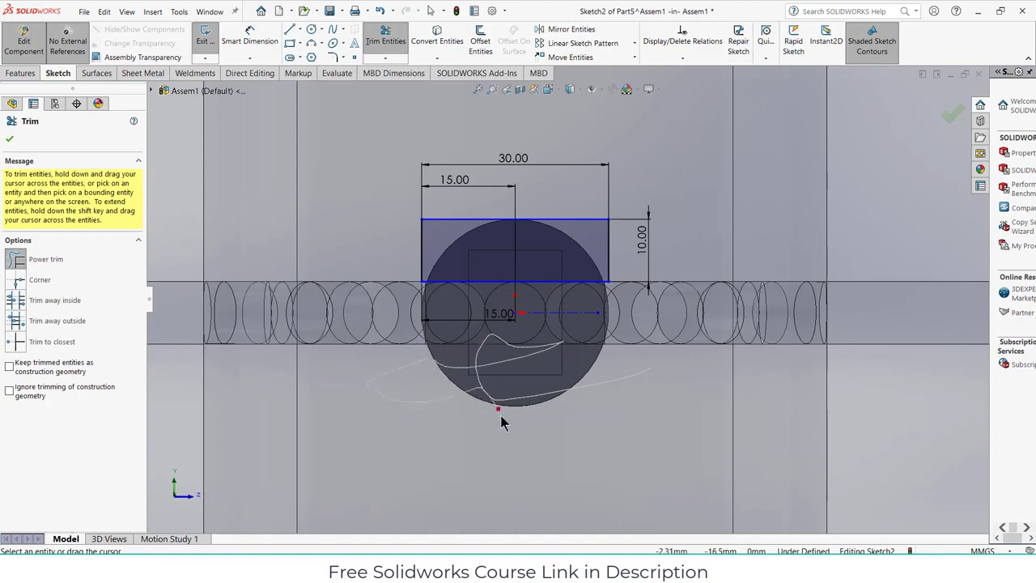
{"action": "left_click", "coordinate": [9, 138]}
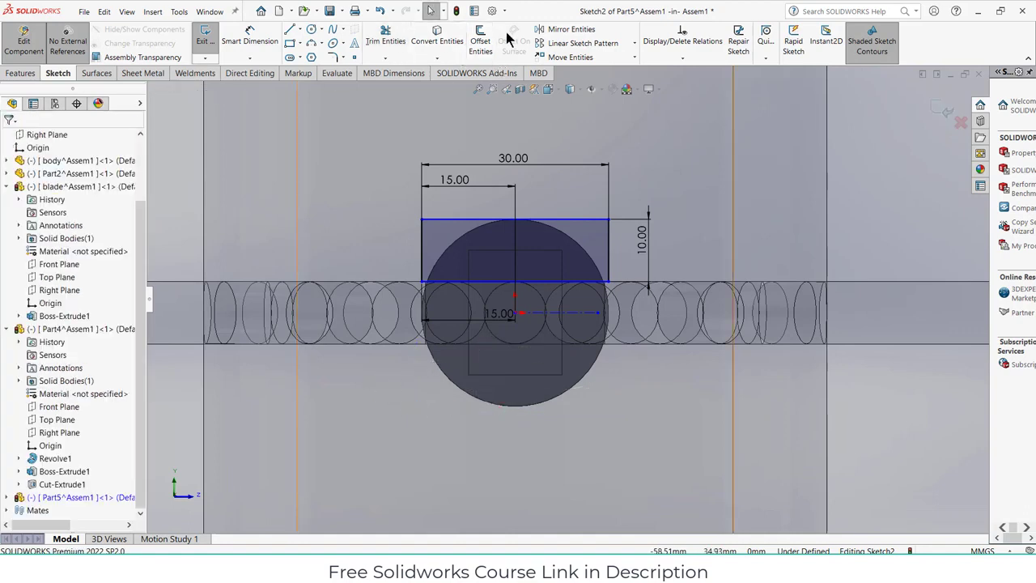
Mirror the four lines of the upper rectangle about the horizontal centerline
{"action": "left_click", "coordinate": [567, 29]}
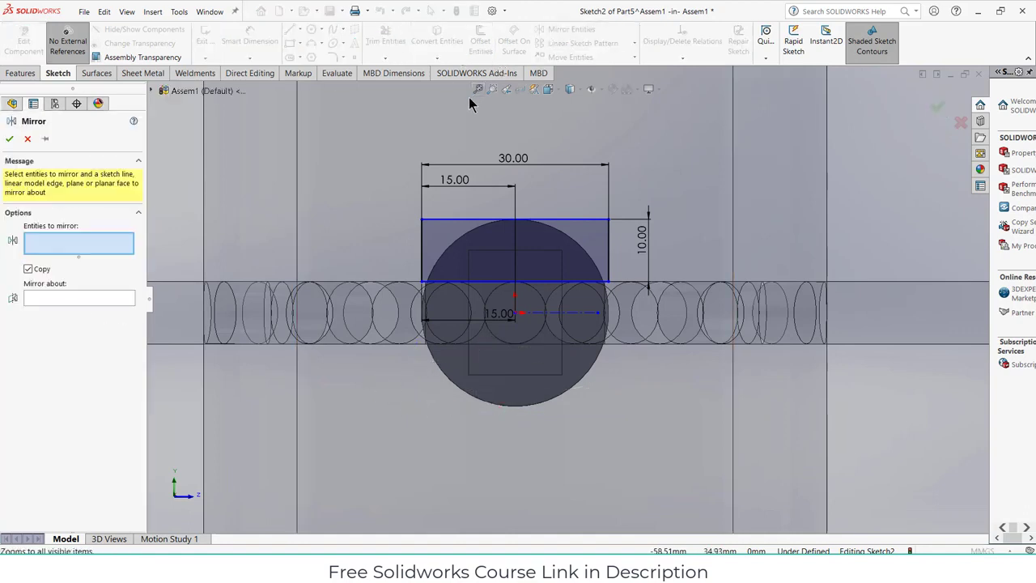
{"action": "left_click", "coordinate": [532, 220]}
{"action": "left_click", "coordinate": [422, 243]}
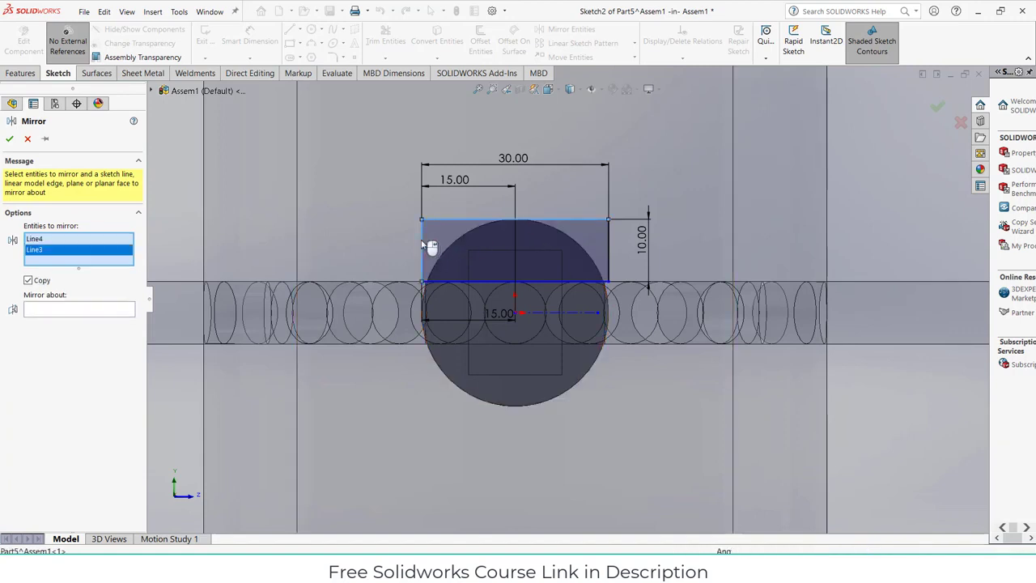
{"action": "left_click", "coordinate": [610, 263]}
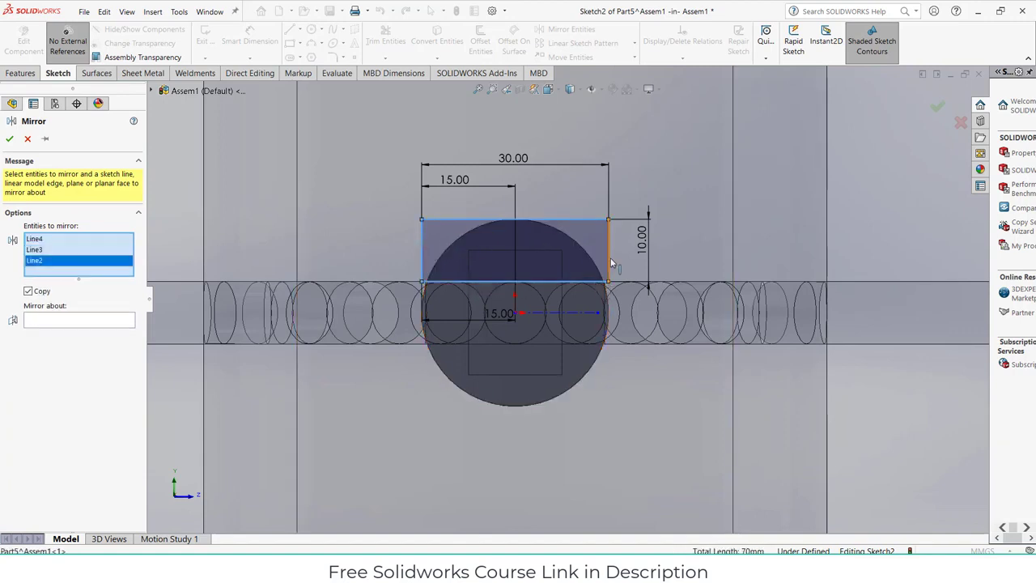
{"action": "left_click", "coordinate": [550, 281]}
{"action": "left_click", "coordinate": [69, 324]}
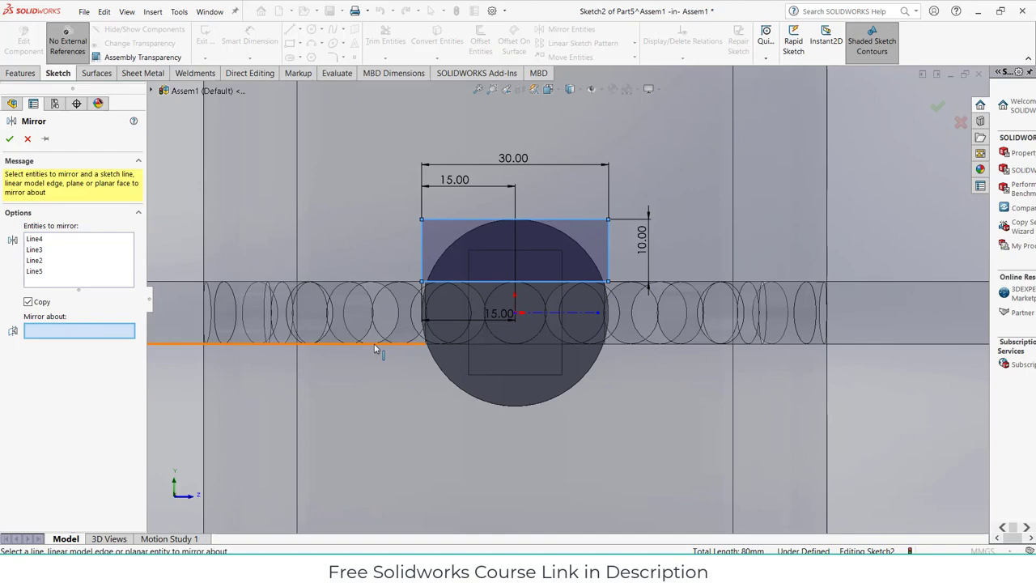
{"action": "left_click", "coordinate": [542, 316]}
{"action": "left_click", "coordinate": [10, 138]}
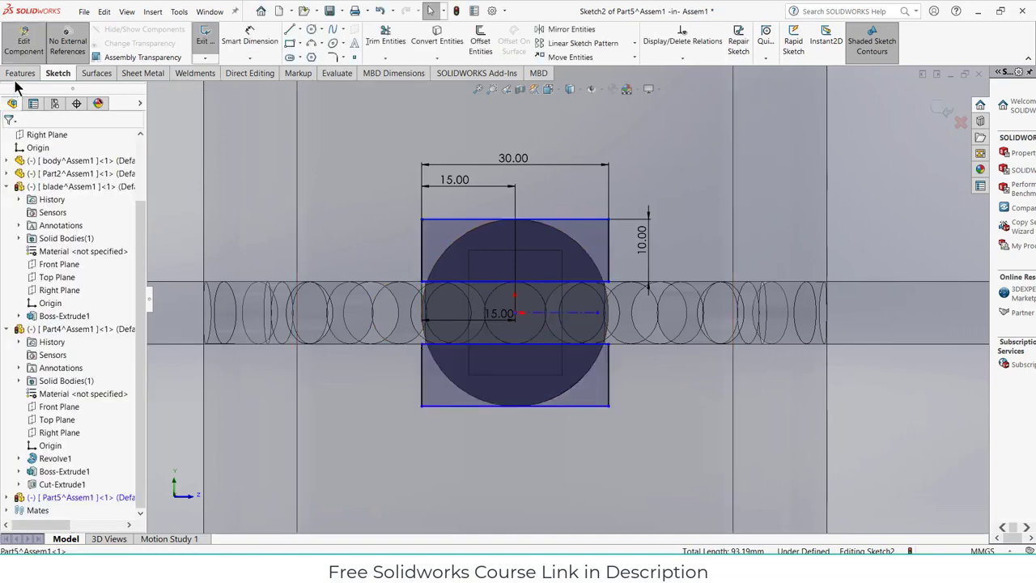
Extrude both rectangles 50 mm blind as a boss merged with the pin, forming the fork around the blade
{"action": "left_click", "coordinate": [20, 73]}
{"action": "left_click", "coordinate": [209, 43]}
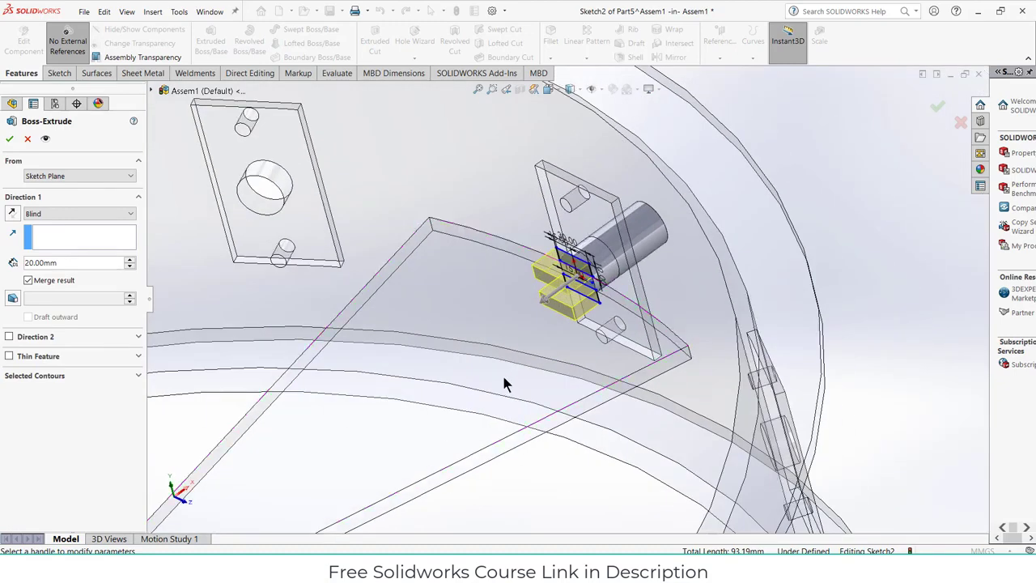
{"action": "left_click", "coordinate": [128, 259]}
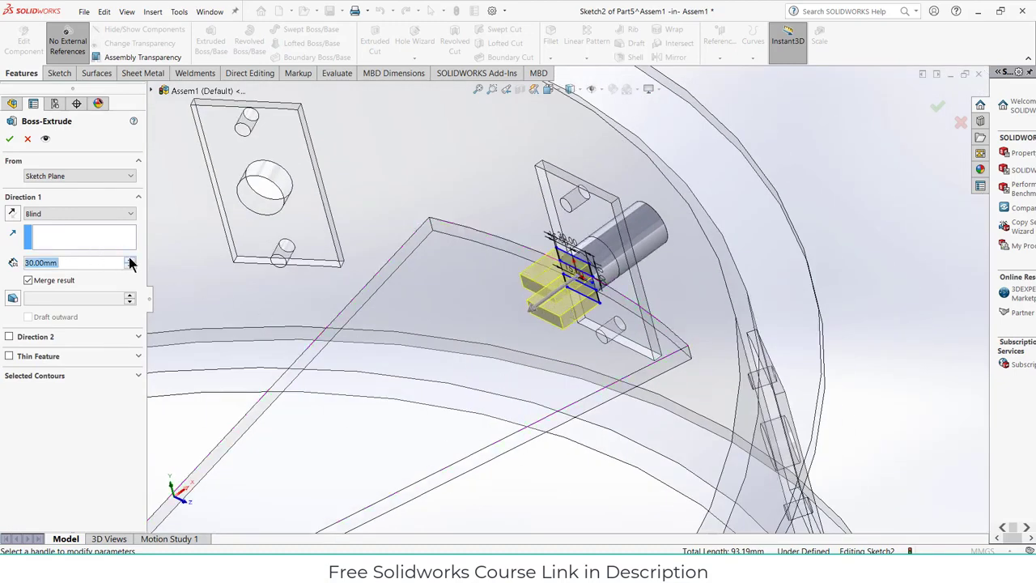
{"action": "left_click", "coordinate": [129, 259]}
{"action": "left_click", "coordinate": [129, 260]}
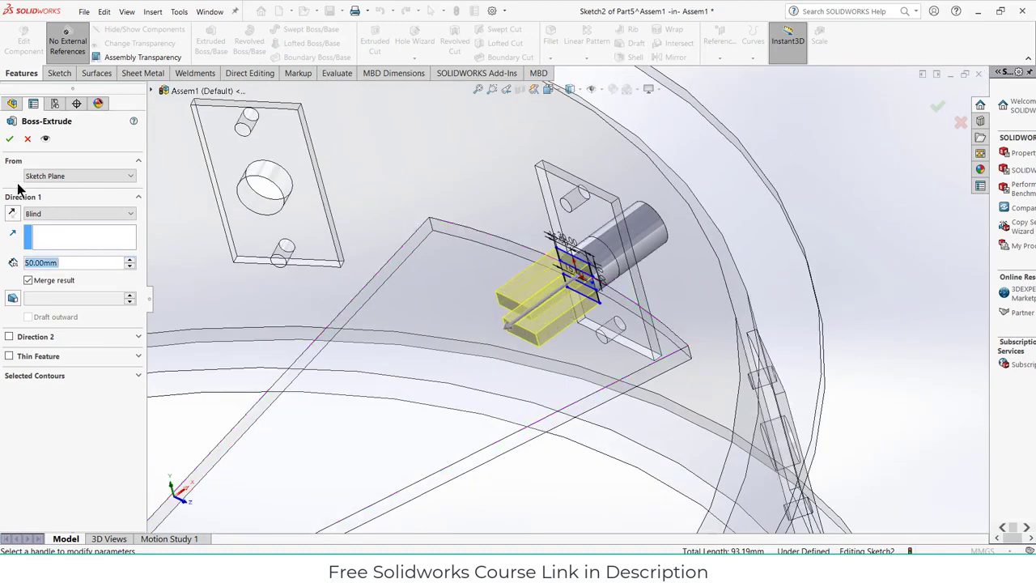
{"action": "left_click", "coordinate": [8, 139]}
Finish editing the outer pin part and return to the assembly
{"action": "scroll", "coordinate": [669, 271], "scroll_direction": "up", "scroll_amount": 3}
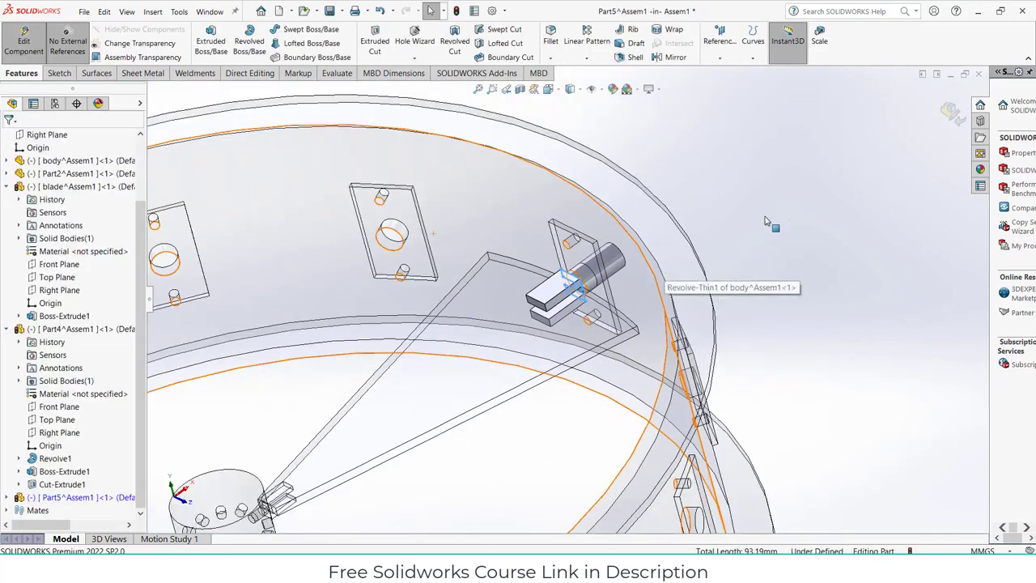
{"action": "left_click", "coordinate": [706, 237]}
{"action": "middle_click_drag", "start_coordinate": [706, 238], "coordinate": [933, 133]}
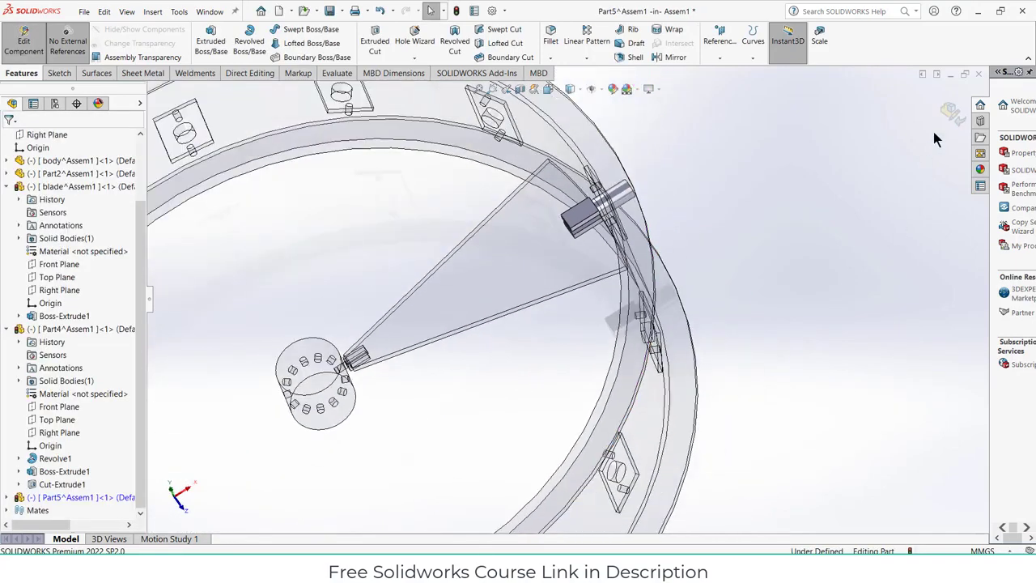
{"action": "left_click", "coordinate": [950, 112]}
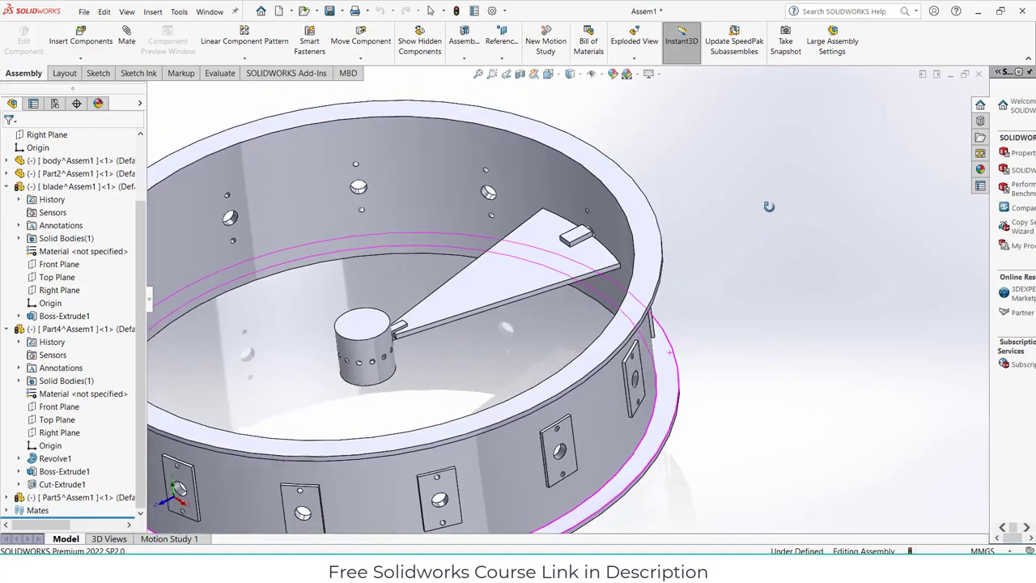
Move the blade slightly out of the inner pin's fork
{"action": "left_click_drag", "start_coordinate": [493, 226], "coordinate": [513, 249]}
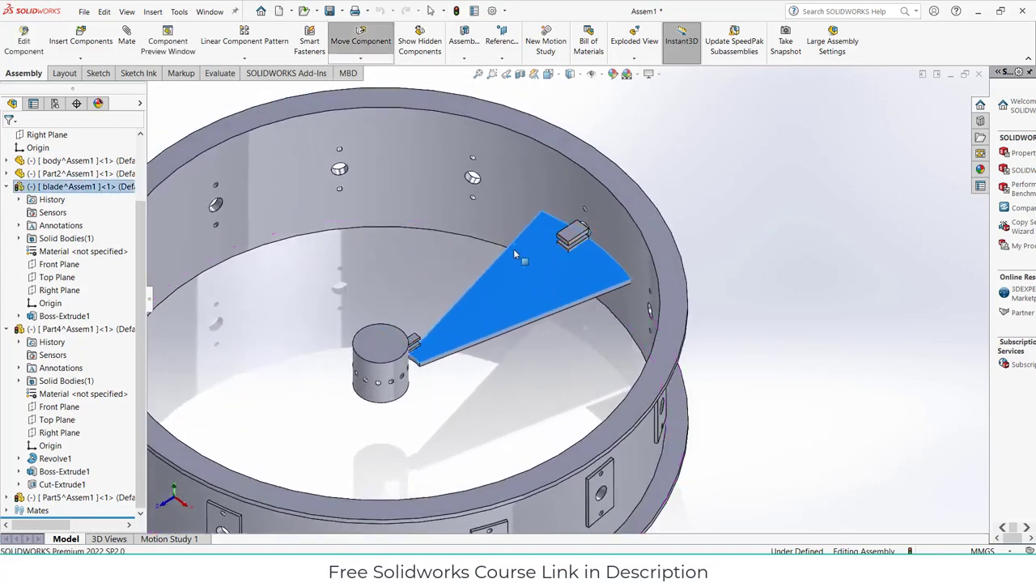
{"action": "key", "text": "Escape"}
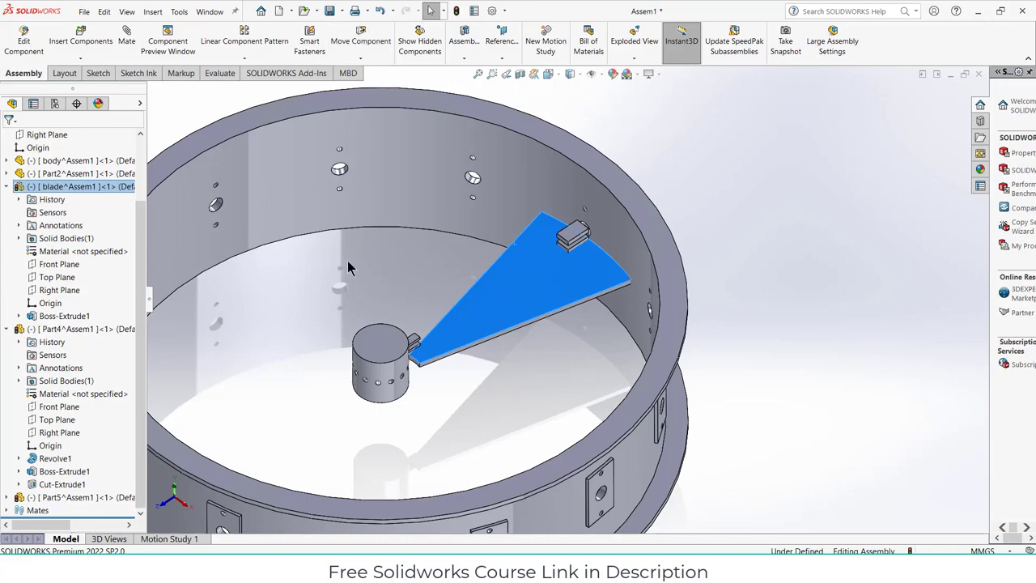
{"action": "left_click", "coordinate": [535, 390]}
{"action": "middle_click_drag", "start_coordinate": [535, 390], "coordinate": [479, 346]}
{"action": "middle_click_drag", "start_coordinate": [373, 289], "coordinate": [357, 321]}
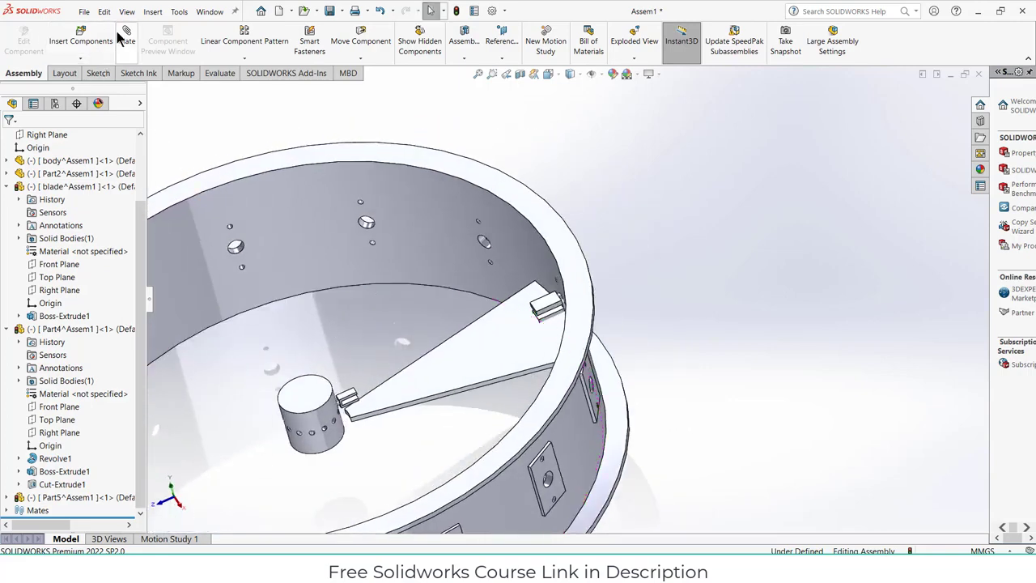
Add a concentric mate between the inner pin's round shank and its hole in the central hub
{"action": "key", "text": "m"}
{"action": "scroll", "coordinate": [343, 401], "scroll_direction": "down", "scroll_amount": 5}
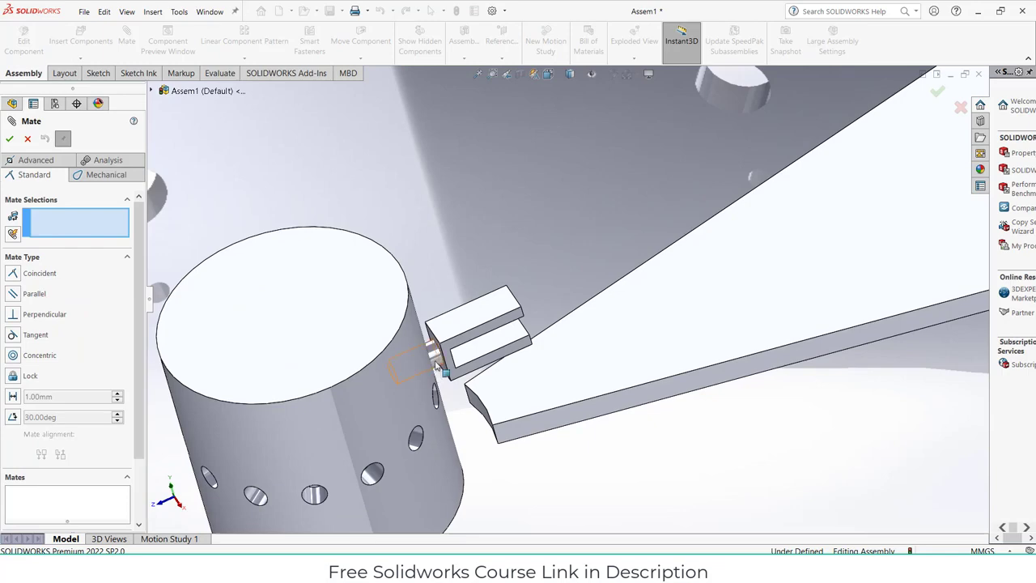
{"action": "left_click", "coordinate": [437, 366]}
{"action": "scroll", "coordinate": [441, 364], "scroll_direction": "down", "scroll_amount": 6}
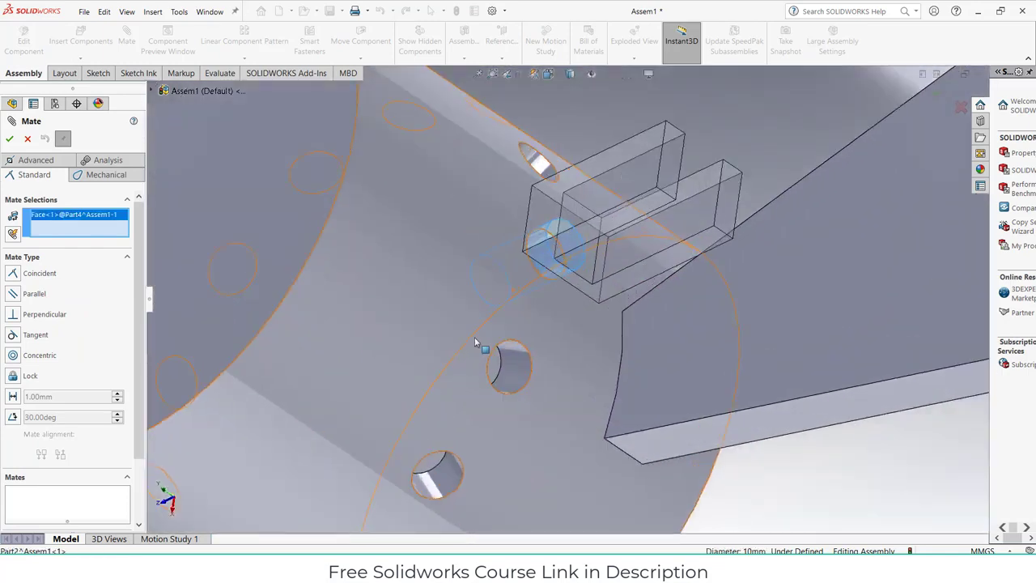
{"action": "left_click", "coordinate": [557, 272]}
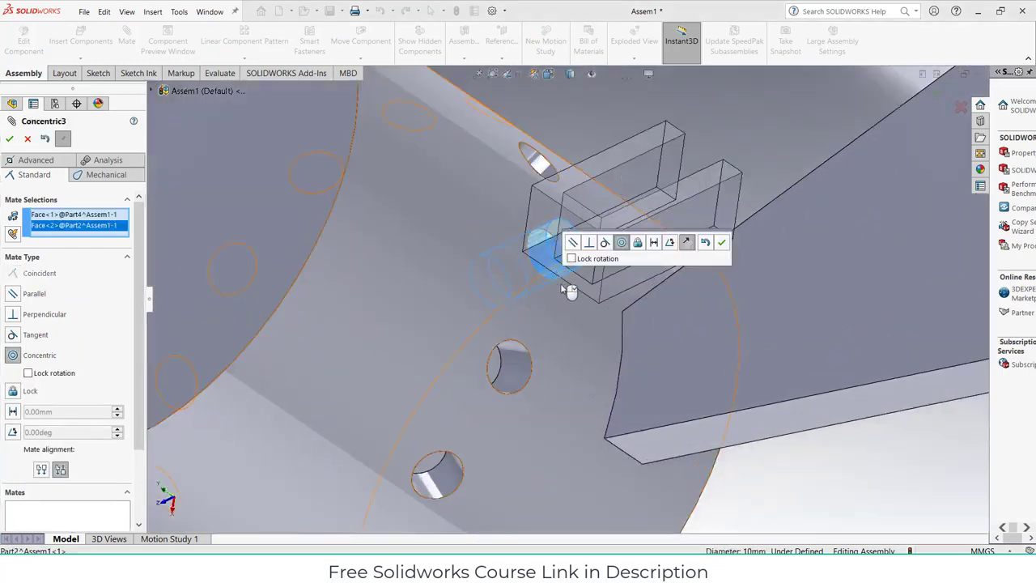
{"action": "left_click", "coordinate": [721, 243]}
Add a concentric mate between the outer pin's round shank and its hole in the body
{"action": "scroll", "coordinate": [757, 283], "scroll_direction": "up", "scroll_amount": 8}
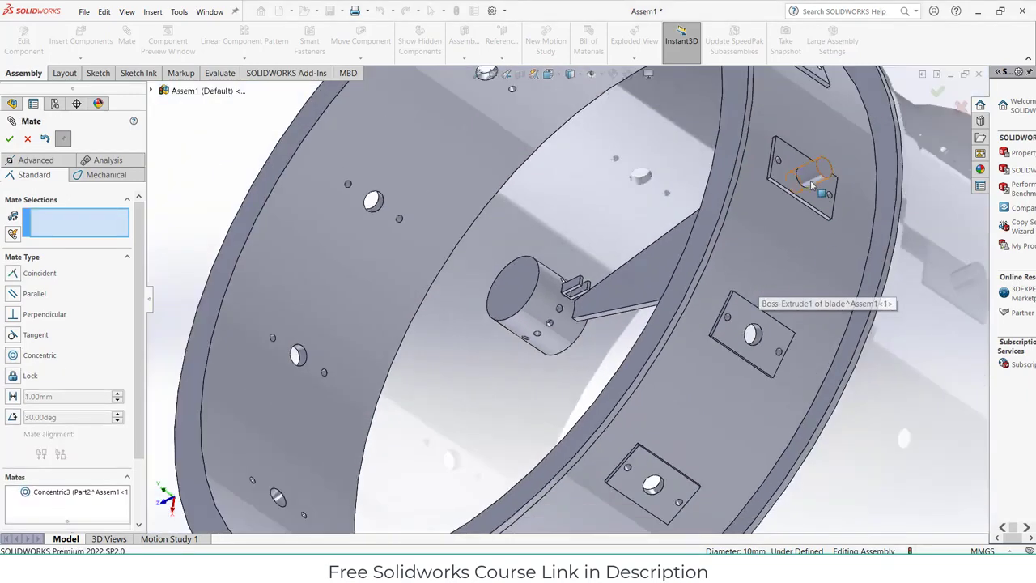
{"action": "left_click", "coordinate": [812, 185]}
{"action": "middle_click_drag", "start_coordinate": [814, 222], "coordinate": [867, 212]}
{"action": "scroll", "coordinate": [801, 174], "scroll_direction": "down", "scroll_amount": 4}
{"action": "scroll", "coordinate": [753, 233], "scroll_direction": "down", "scroll_amount": 5}
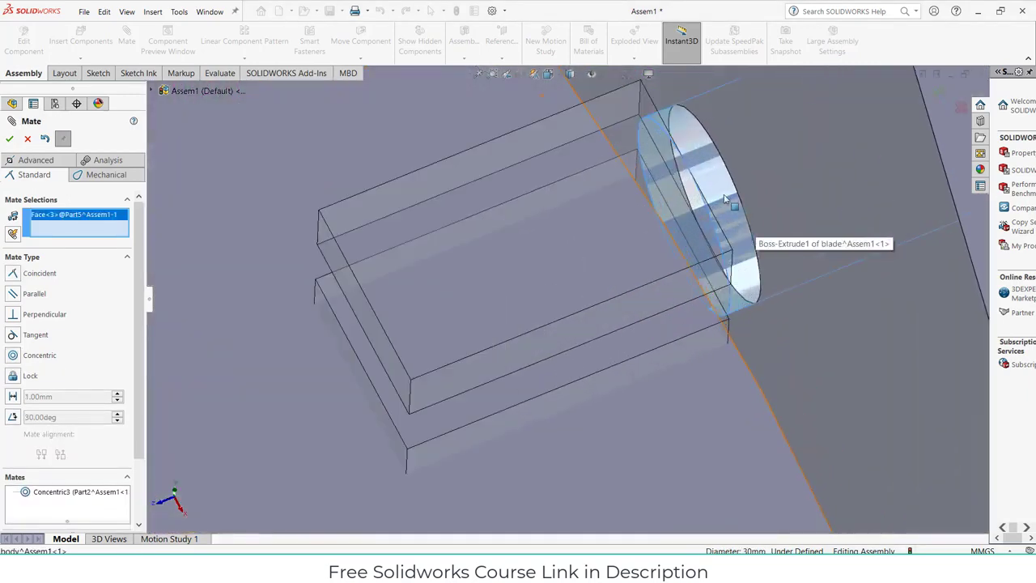
{"action": "left_click", "coordinate": [744, 233]}
{"action": "left_click", "coordinate": [890, 160]}
Add a coincident mate between the blade's flat face and the inner face of the outer pin's fork
{"action": "scroll", "coordinate": [712, 328], "scroll_direction": "up", "scroll_amount": 6}
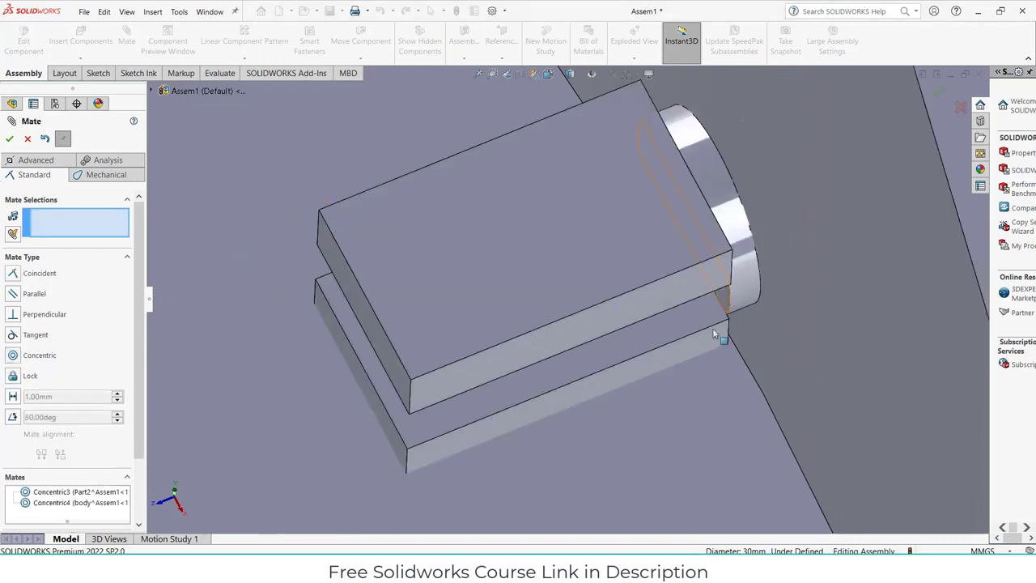
{"action": "left_click", "coordinate": [704, 412]}
{"action": "middle_click_drag", "start_coordinate": [705, 412], "coordinate": [546, 225]}
{"action": "left_click", "coordinate": [519, 297]}
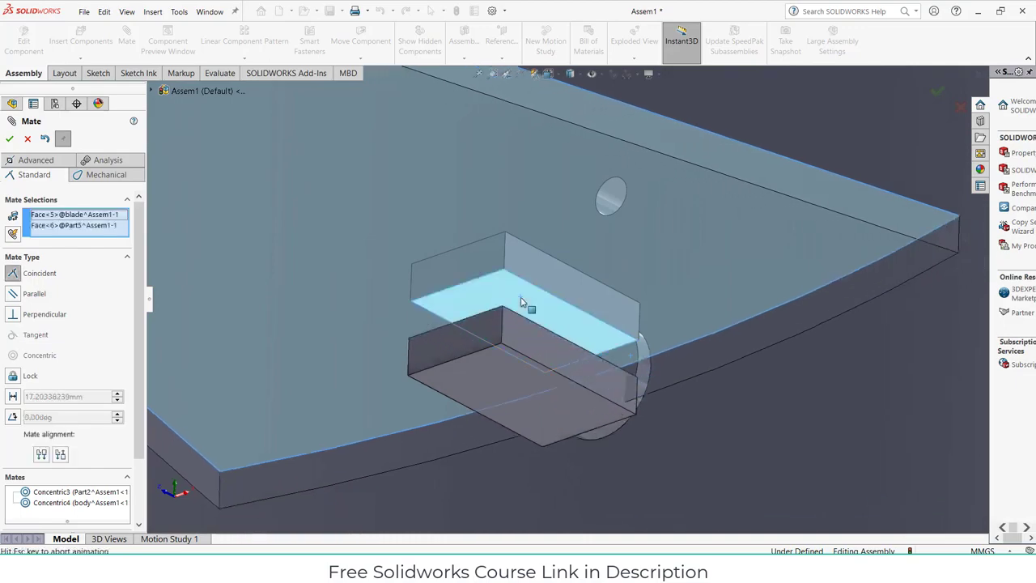
{"action": "left_click", "coordinate": [671, 269]}
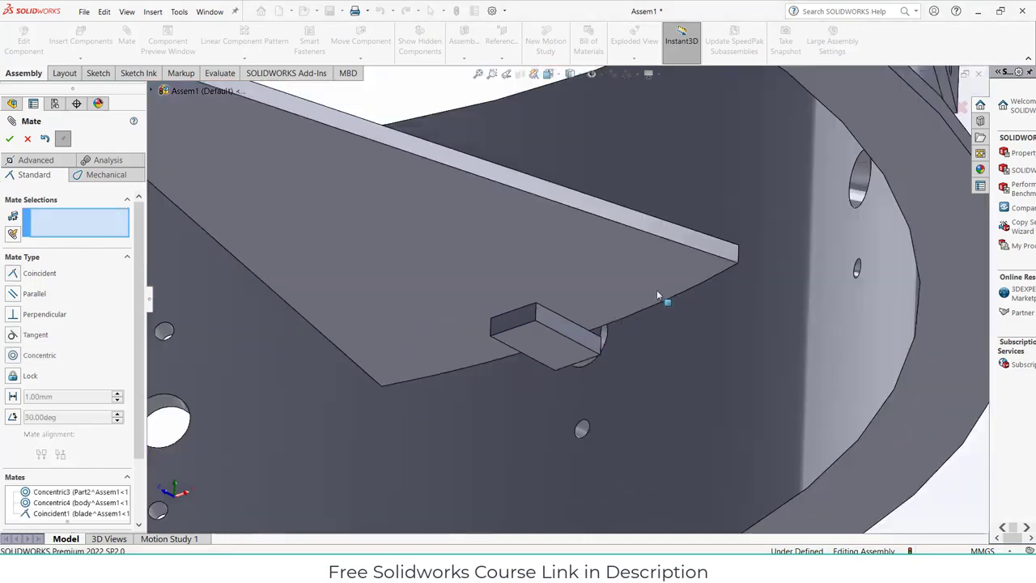
{"action": "scroll", "coordinate": [656, 290], "scroll_direction": "up", "scroll_amount": 5}
{"action": "middle_click_drag", "start_coordinate": [655, 289], "coordinate": [588, 437]}
{"action": "scroll", "coordinate": [343, 296], "scroll_direction": "down", "scroll_amount": 2}
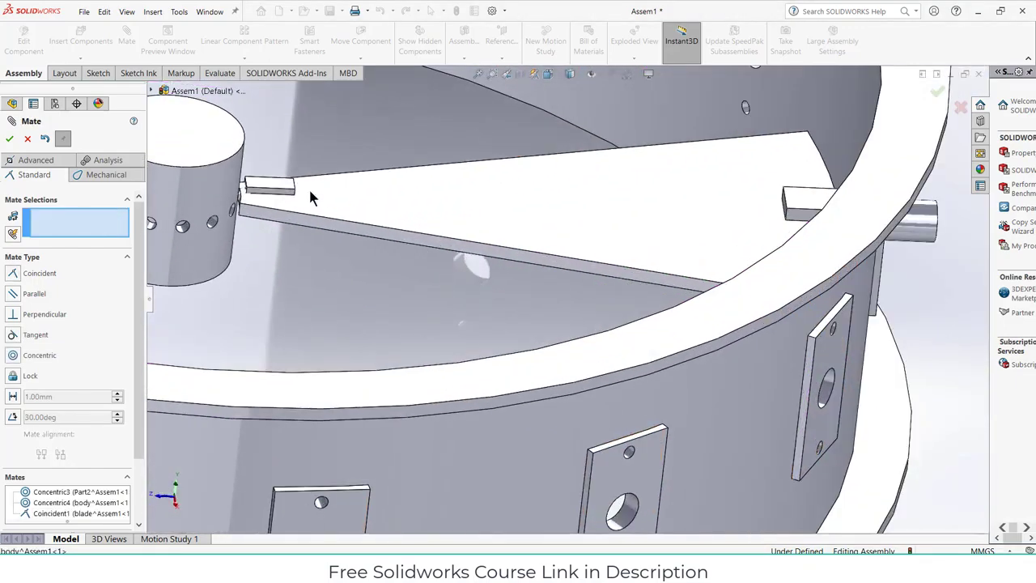
{"action": "middle_click_drag", "start_coordinate": [310, 194], "coordinate": [297, 263]}
{"action": "scroll", "coordinate": [479, 251], "scroll_direction": "up", "scroll_amount": 5}
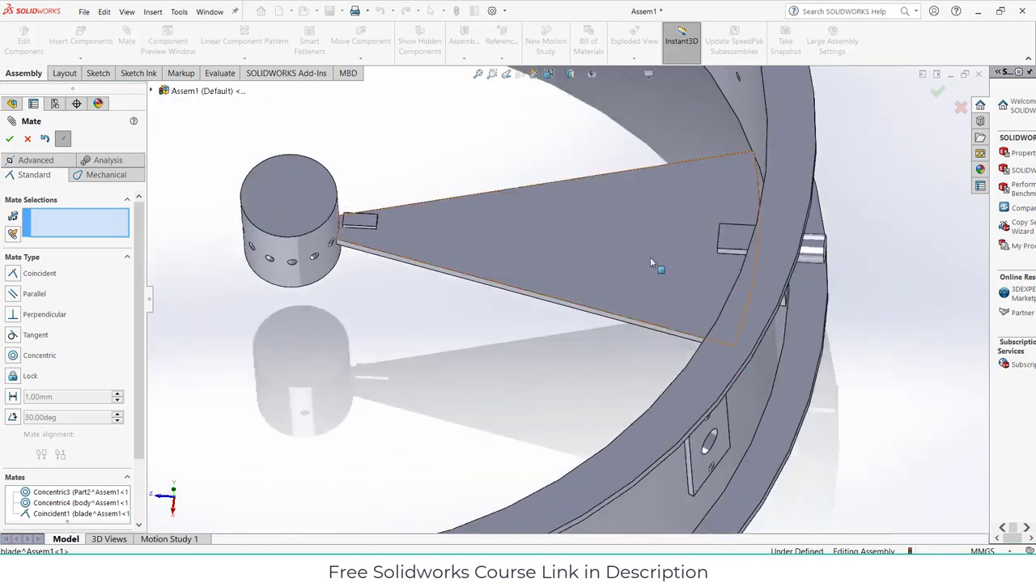
{"action": "left_click", "coordinate": [9, 141]}
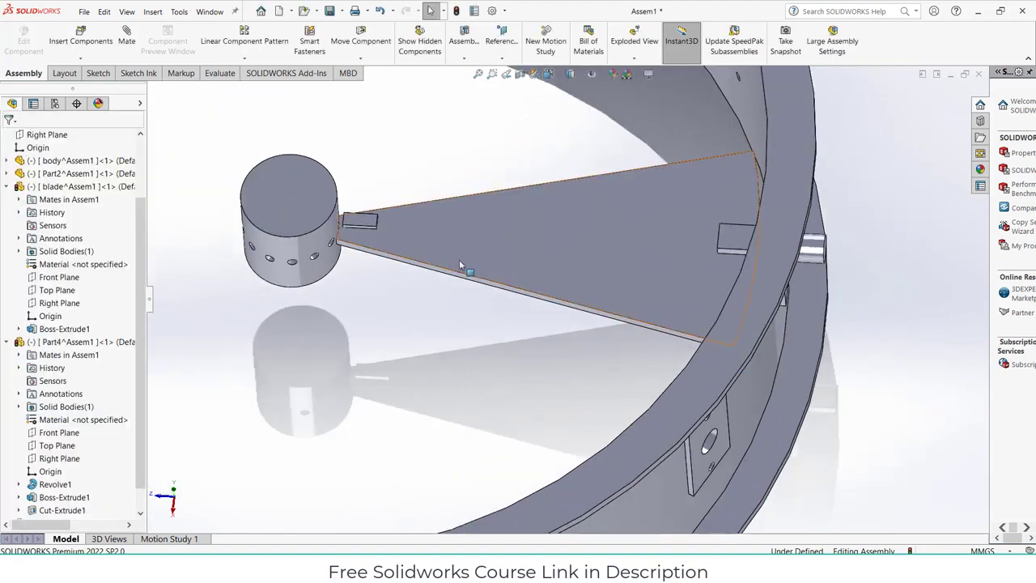
Add a coincident mate between the blade's Right Plane and the assembly's Right Plane
{"action": "mouse_move", "coordinate": [464, 260]}
{"action": "left_mouse_down"}
{"action": "mouse_move", "coordinate": [471, 235]}
{"action": "mouse_move", "coordinate": [472, 259]}
{"action": "left_mouse_up"}
{"action": "middle_click_drag", "start_coordinate": [452, 306], "coordinate": [467, 279]}
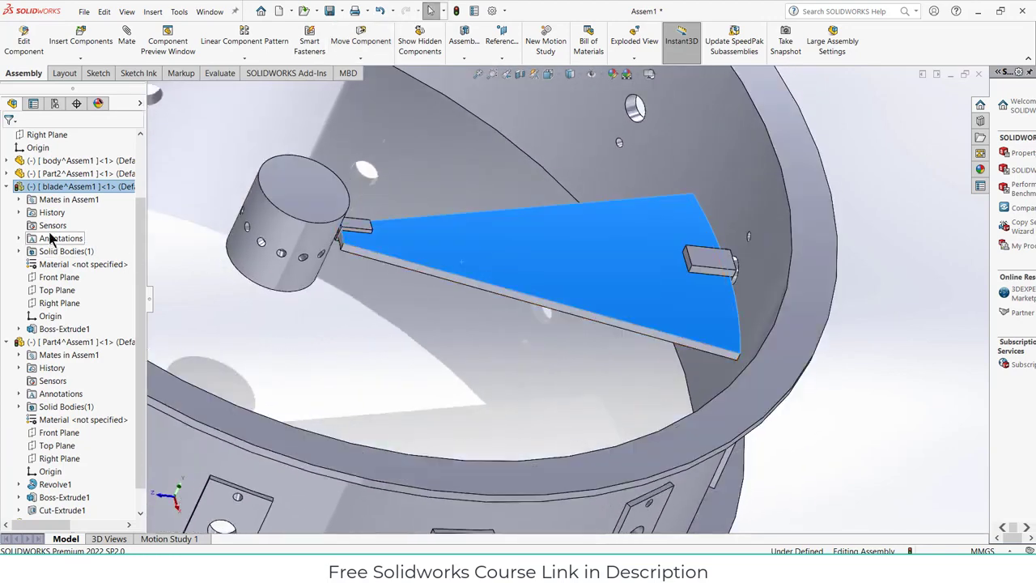
{"action": "left_click", "coordinate": [57, 303]}
{"action": "key", "text": "ctrl+8"}
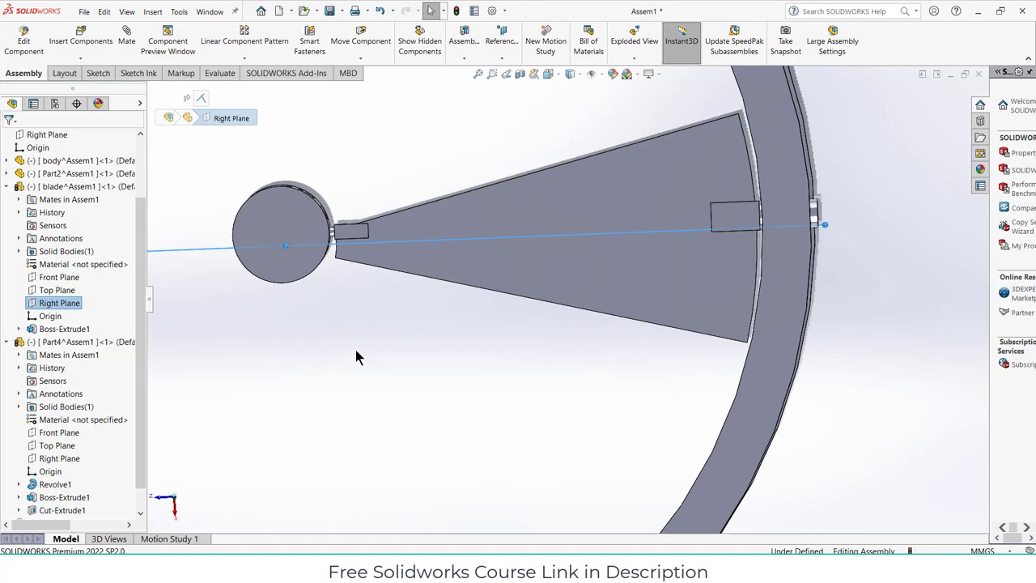
{"action": "left_click", "coordinate": [169, 115]}
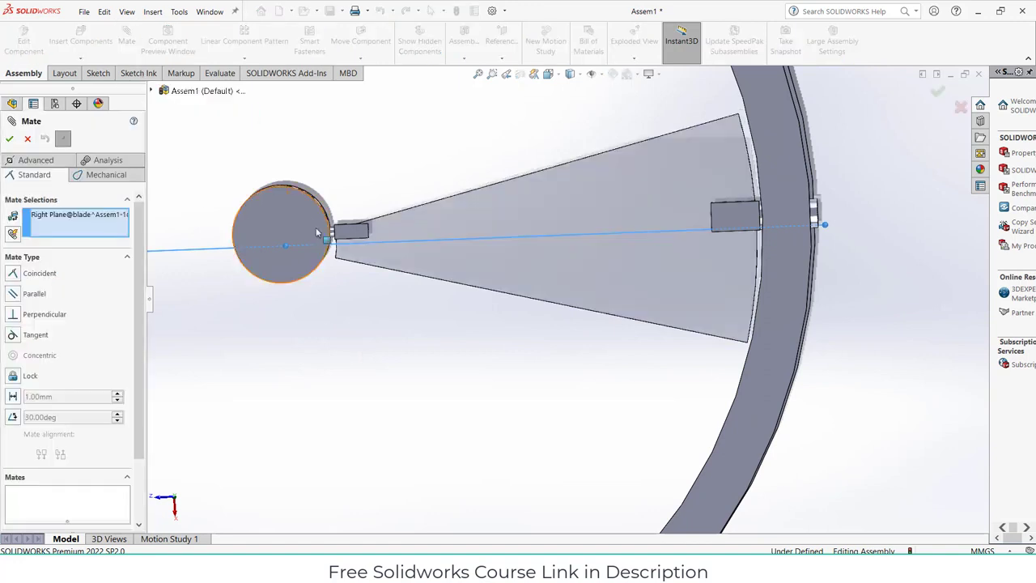
{"action": "scroll", "coordinate": [354, 346], "scroll_direction": "up", "scroll_amount": 5}
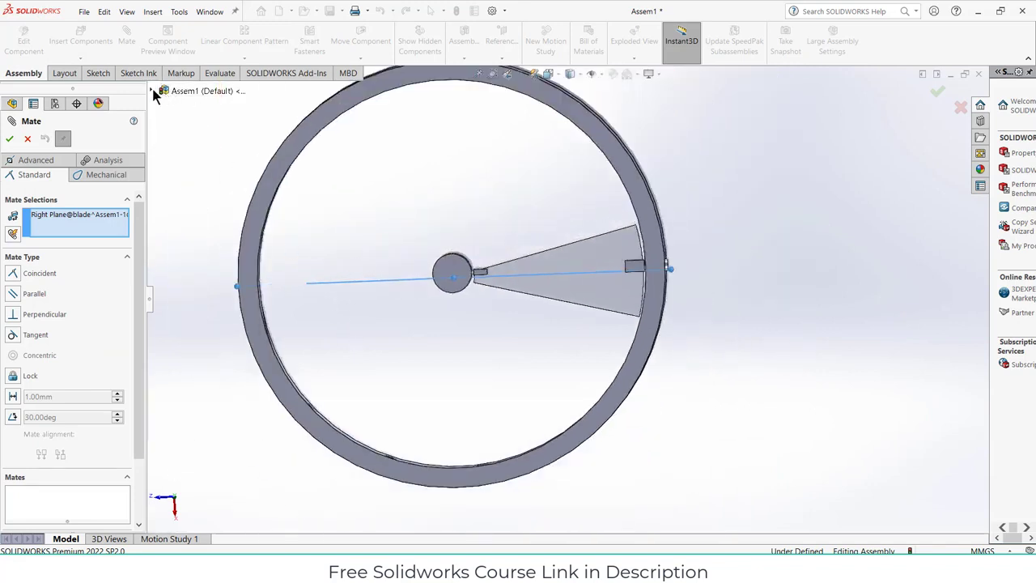
{"action": "left_click", "coordinate": [151, 91]}
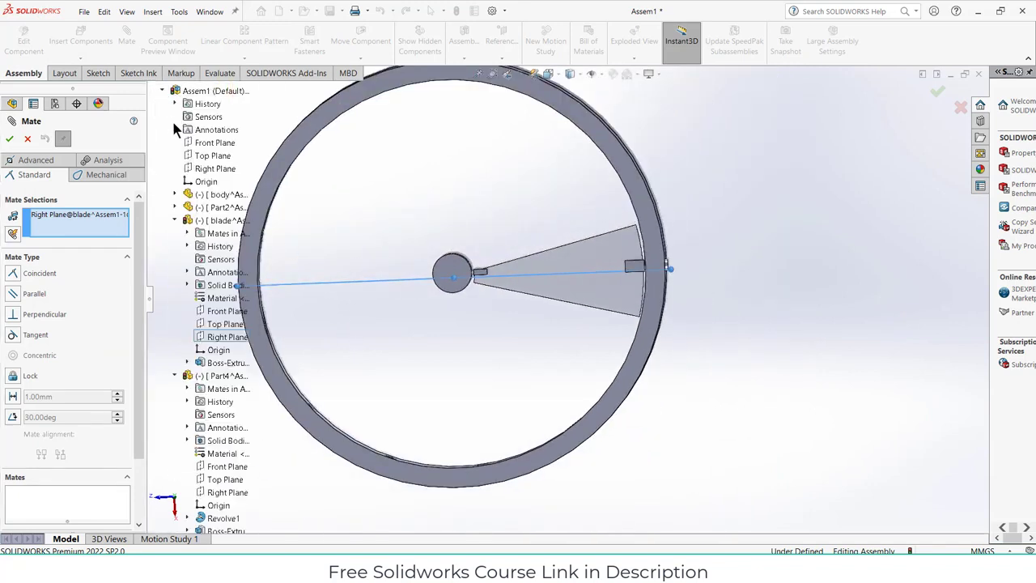
{"action": "left_click", "coordinate": [212, 169]}
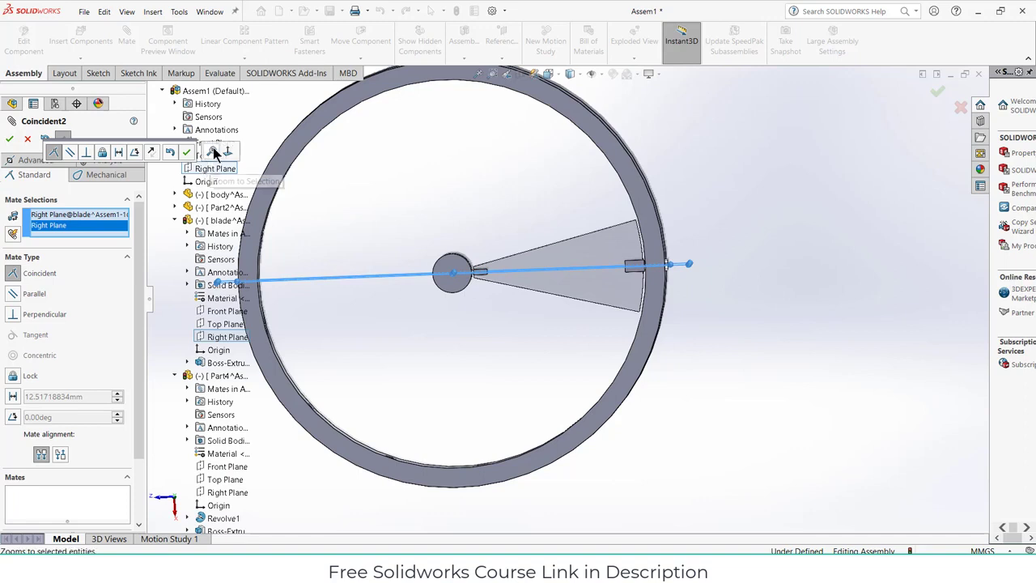
{"action": "left_click", "coordinate": [187, 153]}
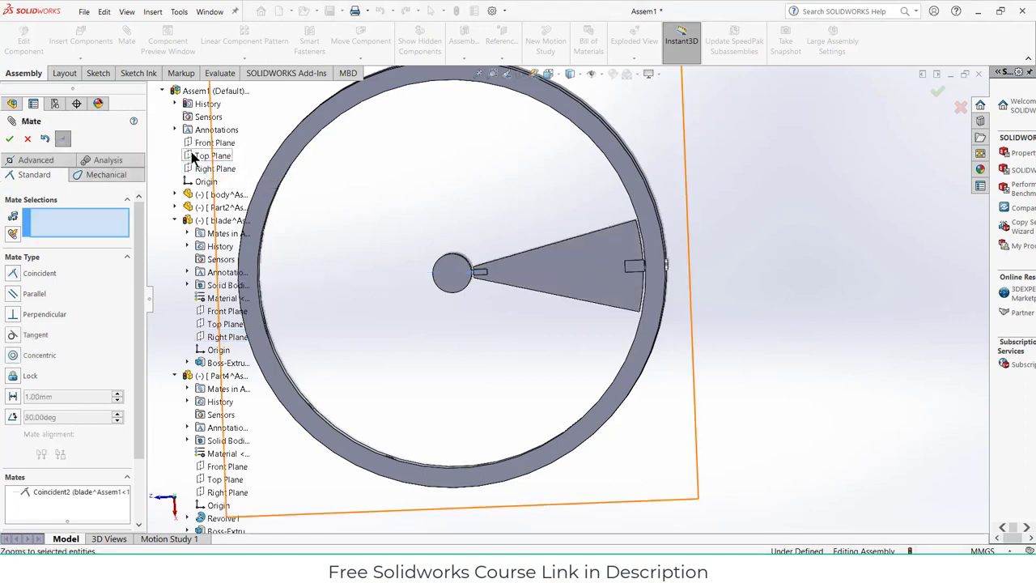
{"action": "left_click", "coordinate": [8, 139]}
Check how the mated blade sits and moves between the hub and the body
{"action": "scroll", "coordinate": [567, 297], "scroll_direction": "up", "scroll_amount": 3}
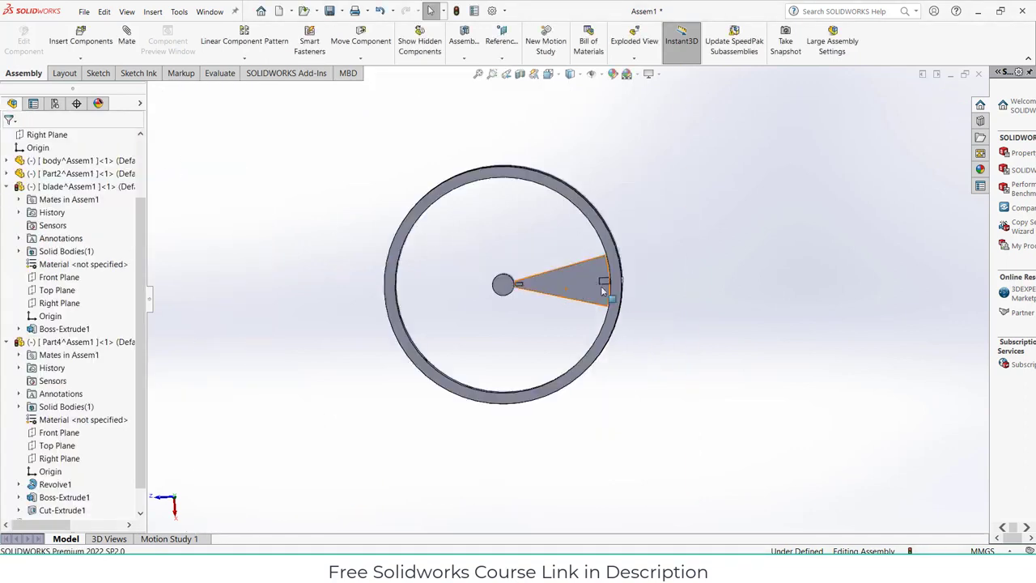
{"action": "scroll", "coordinate": [581, 294], "scroll_direction": "down", "scroll_amount": 3}
{"action": "scroll", "coordinate": [581, 296], "scroll_direction": "down", "scroll_amount": 4}
{"action": "middle_click_drag", "start_coordinate": [581, 296], "coordinate": [591, 263]}
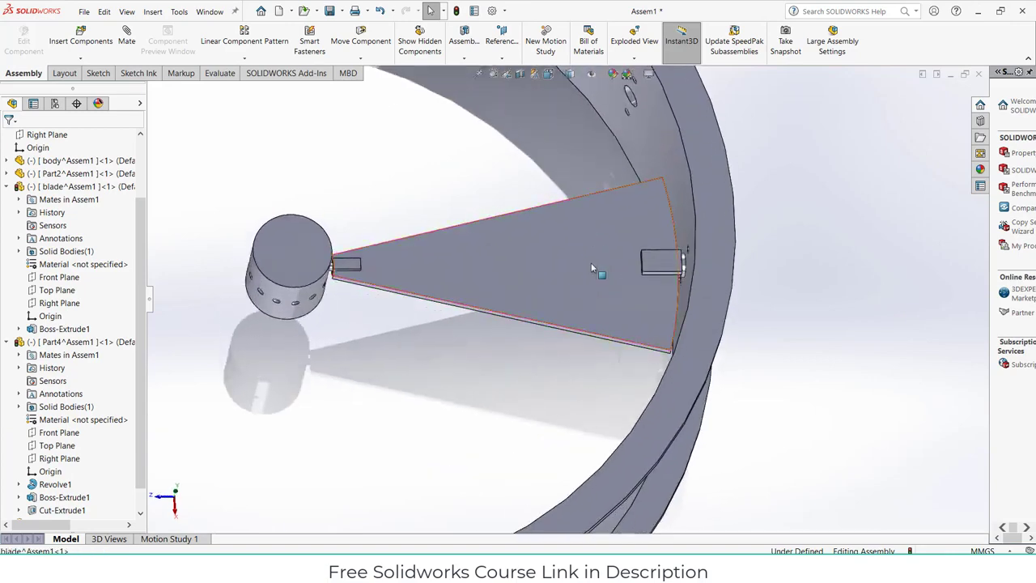
{"action": "left_click_drag", "start_coordinate": [591, 263], "coordinate": [593, 241]}
{"action": "scroll", "coordinate": [603, 284], "scroll_direction": "up", "scroll_amount": 5}
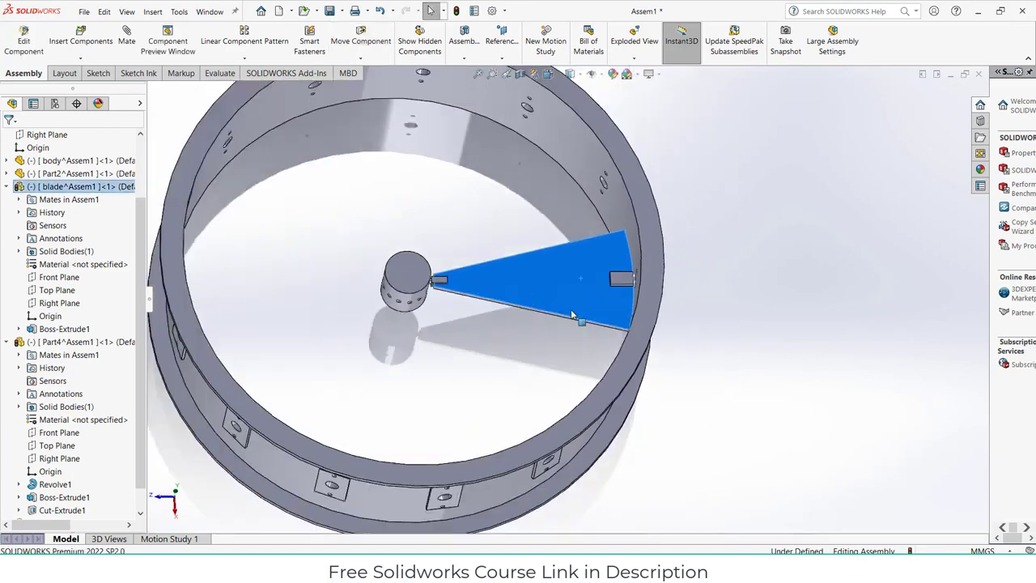
{"action": "scroll", "coordinate": [617, 310], "scroll_direction": "down", "scroll_amount": 2}
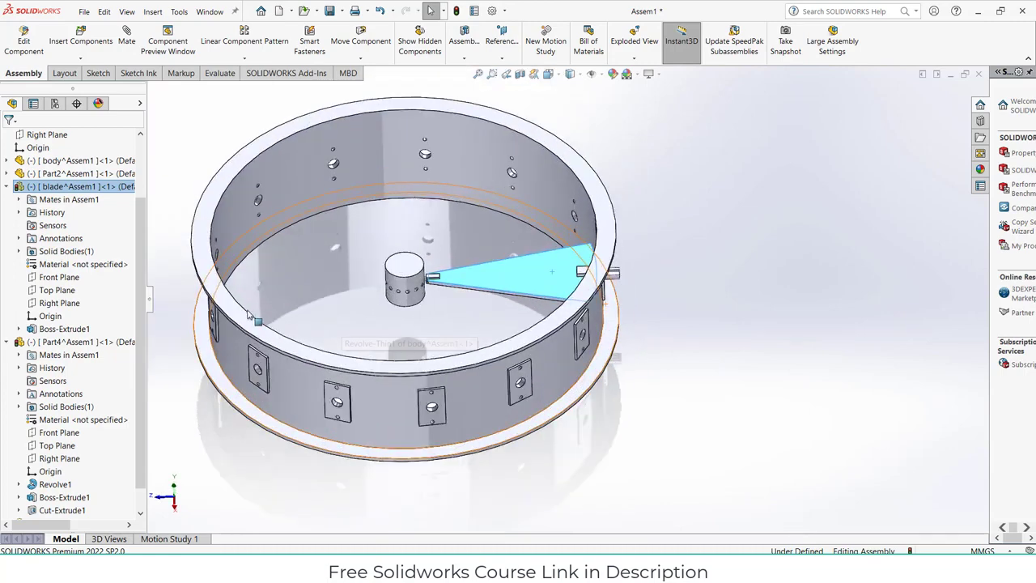
Add a coincident mate between the body's Top Plane and the assembly's Top Plane
{"action": "left_click", "coordinate": [276, 477]}
{"action": "scroll", "coordinate": [112, 329], "scroll_direction": "up", "scroll_amount": 2}
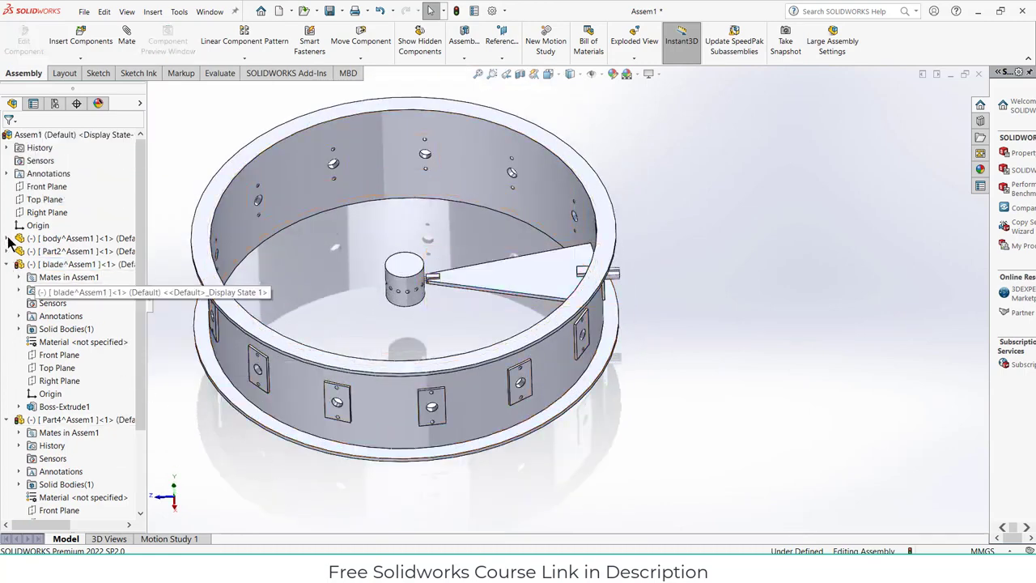
{"action": "left_click", "coordinate": [8, 238]}
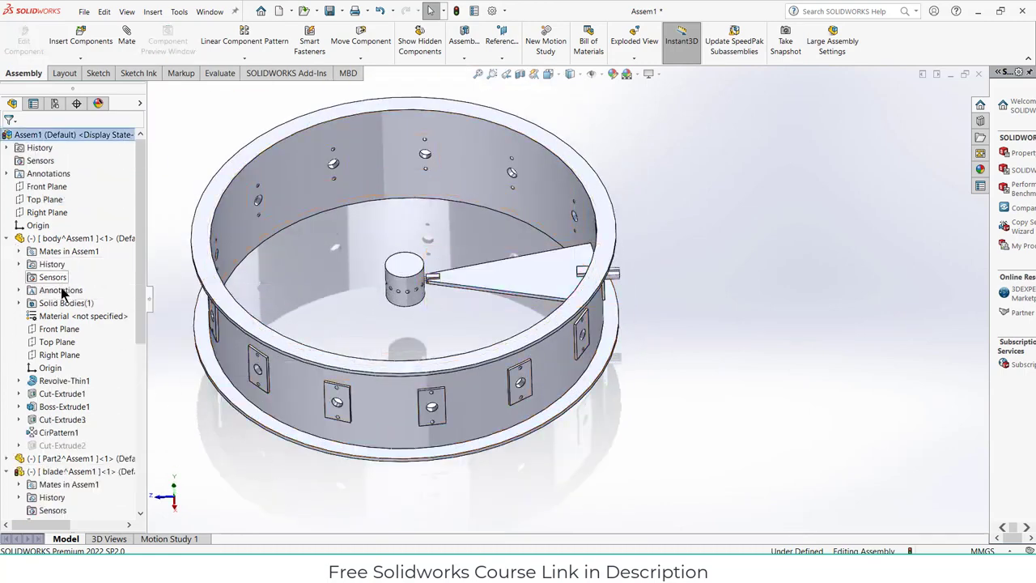
{"action": "left_click", "coordinate": [63, 343]}
{"action": "middle_click_drag", "start_coordinate": [483, 380], "coordinate": [483, 316]}
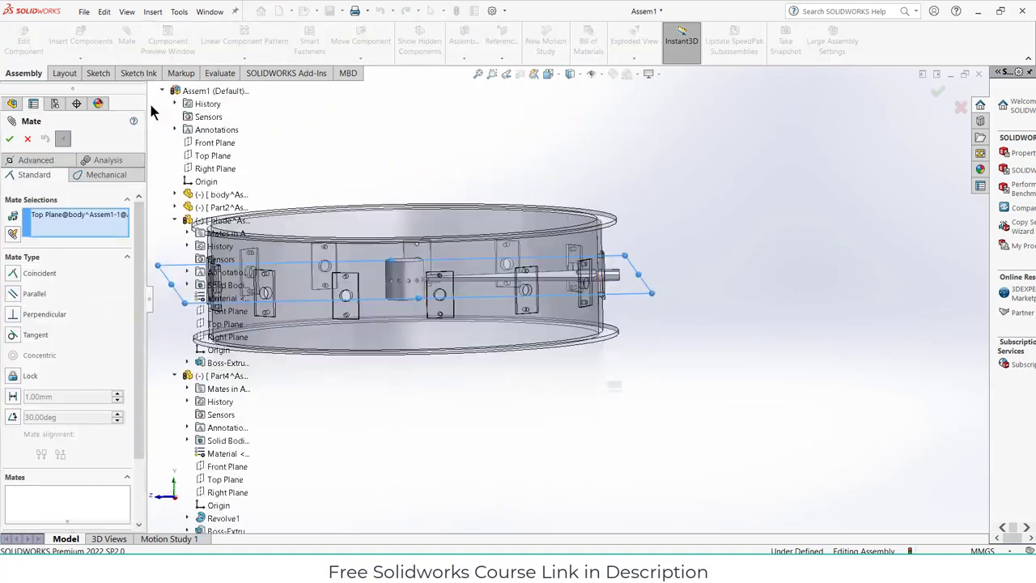
{"action": "left_click", "coordinate": [209, 155]}
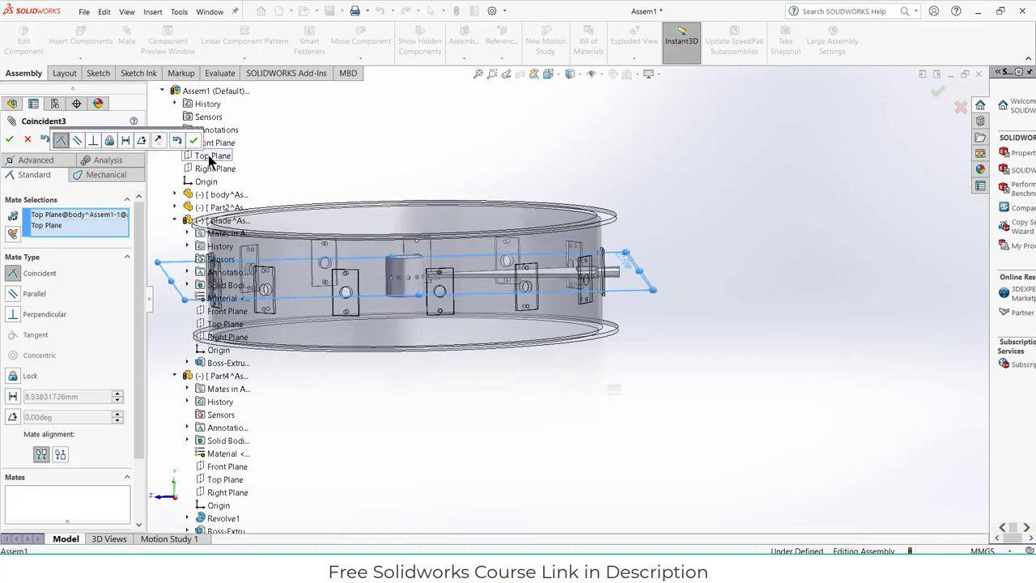
{"action": "left_click", "coordinate": [194, 140]}
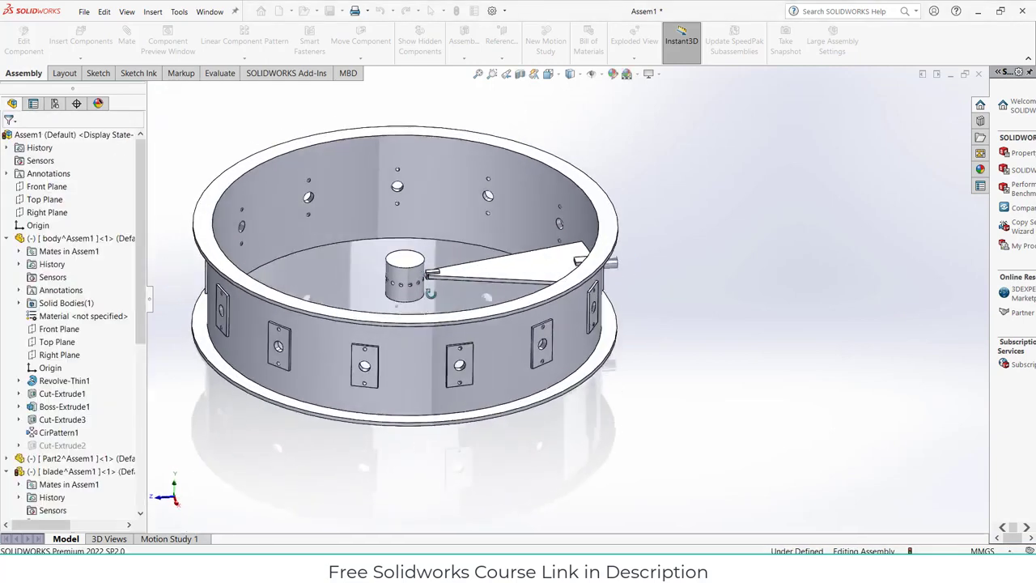
Fix the body in place in the assembly
{"action": "left_click_drag", "start_coordinate": [555, 256], "coordinate": [631, 263]}
{"action": "right_click", "coordinate": [631, 263]}
{"action": "left_click", "coordinate": [656, 348]}
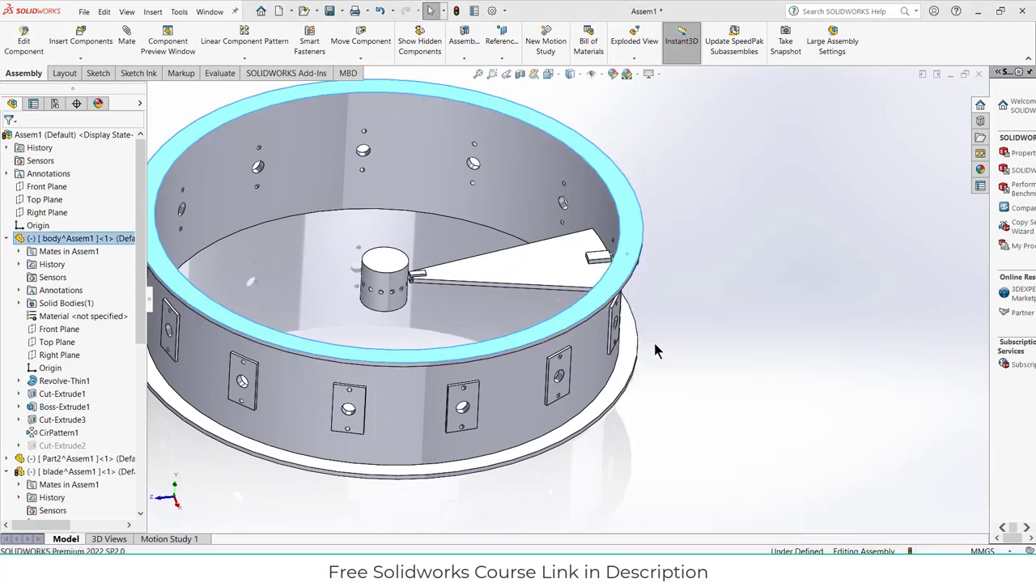
Test the remaining movement of the blade and the inner pin
{"action": "left_click_drag", "start_coordinate": [528, 279], "coordinate": [525, 247]}
{"action": "scroll", "coordinate": [410, 279], "scroll_direction": "down", "scroll_amount": 3}
{"action": "left_click", "coordinate": [429, 267]}
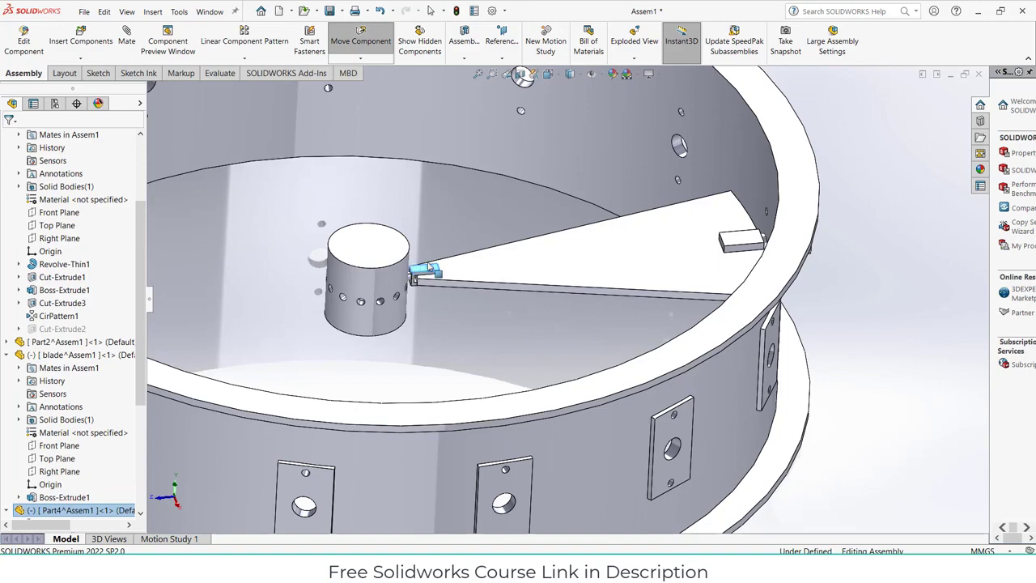
{"action": "key", "text": "Escape"}
{"action": "key", "text": "Escape"}
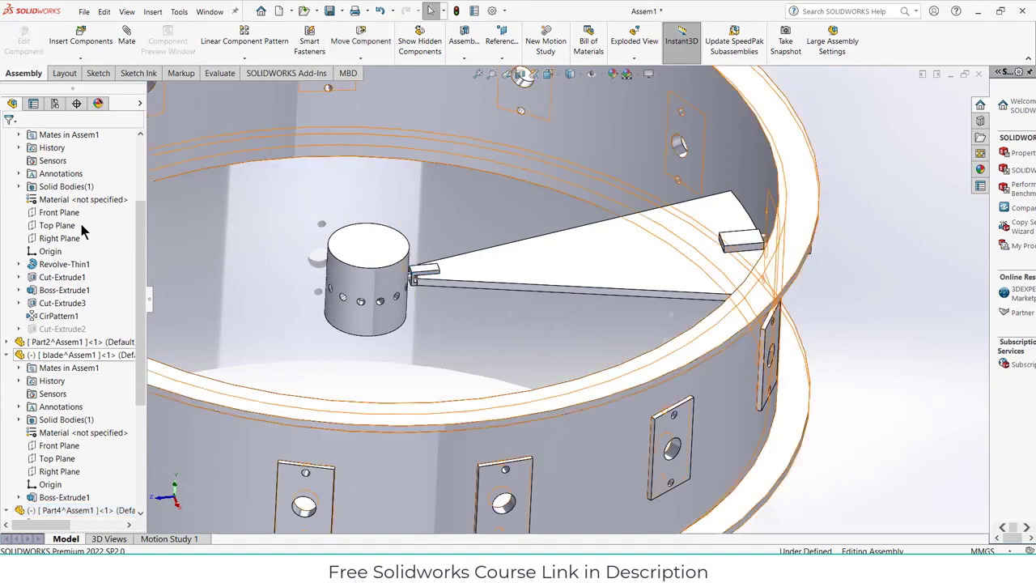
Add a tangent mate between the blade's curved inner end and the base face inside the inner pin's fork
{"action": "scroll", "coordinate": [336, 219], "scroll_direction": "down", "scroll_amount": 5}
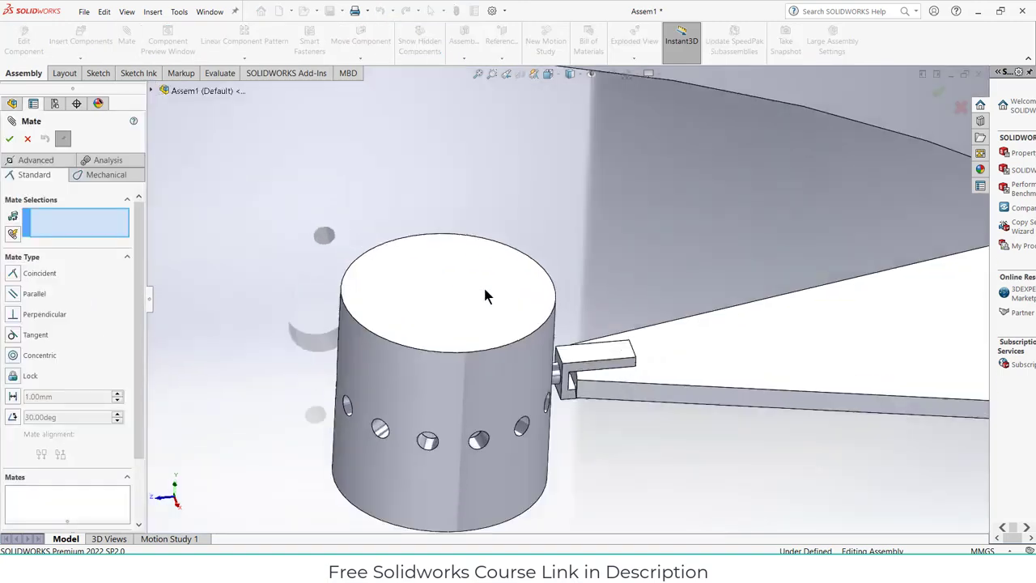
{"action": "scroll", "coordinate": [520, 343], "scroll_direction": "down", "scroll_amount": 5}
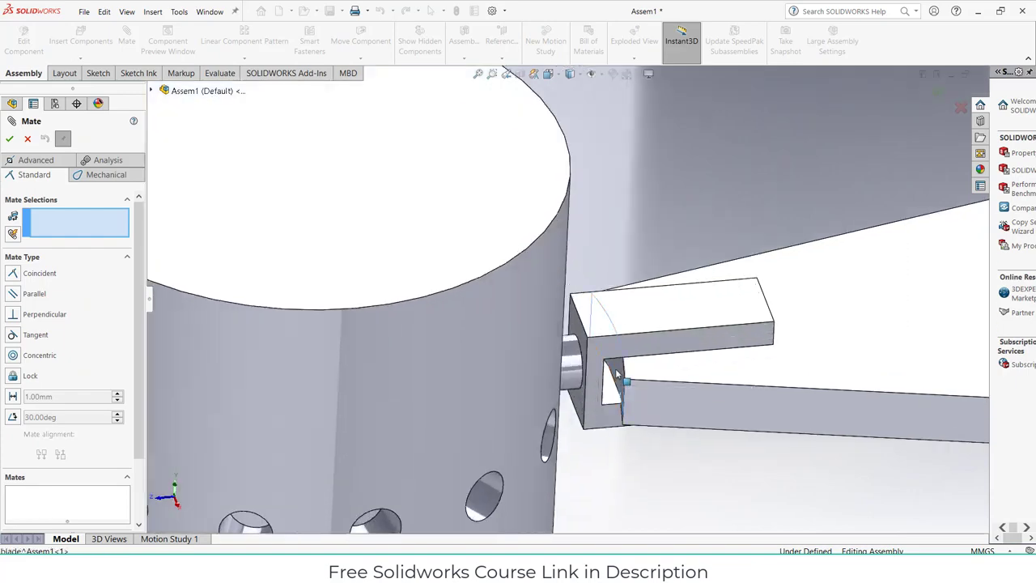
{"action": "left_click", "coordinate": [616, 374]}
{"action": "middle_click_drag", "start_coordinate": [617, 374], "coordinate": [603, 370]}
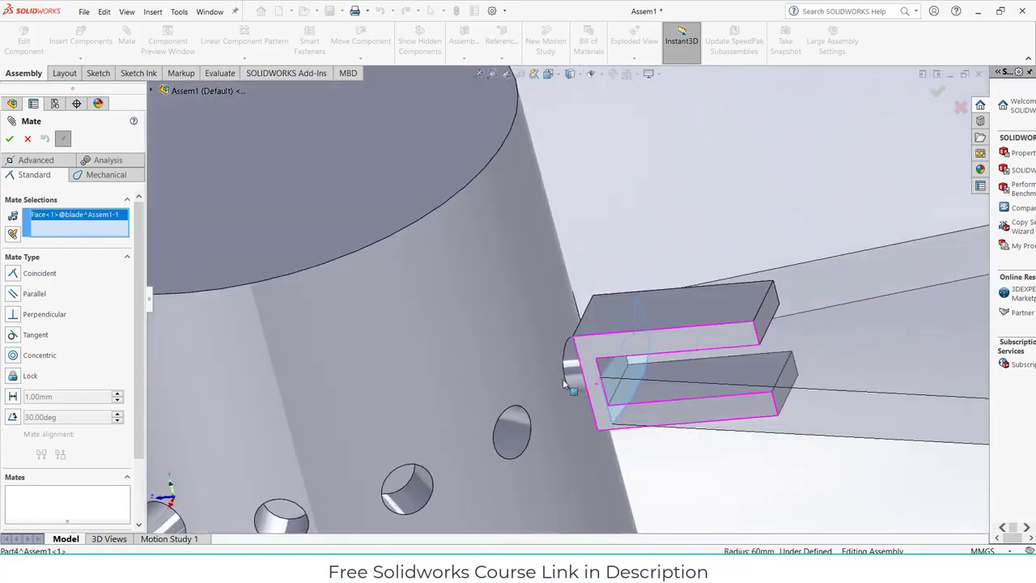
{"action": "left_click", "coordinate": [607, 369]}
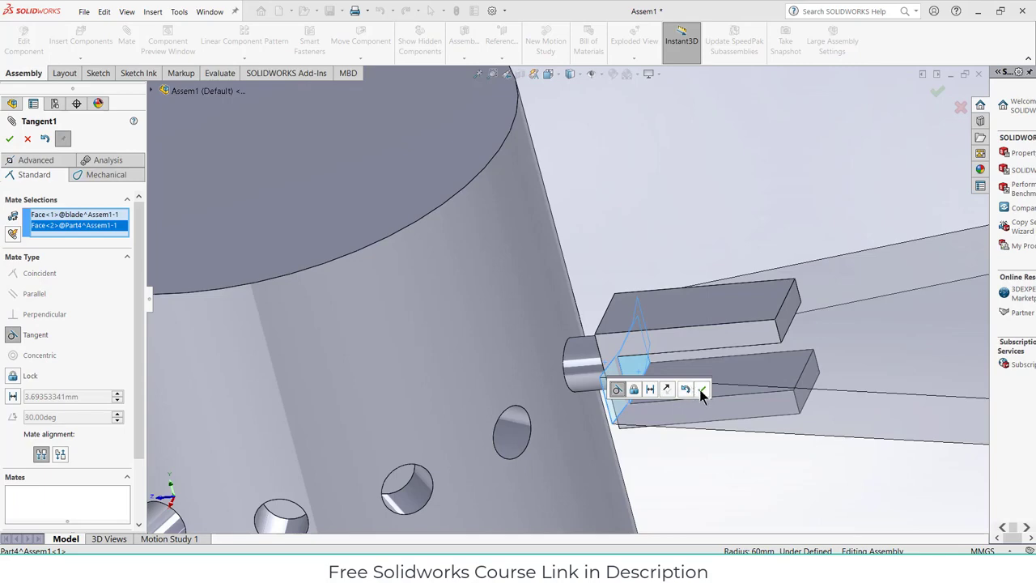
{"action": "left_click", "coordinate": [701, 390]}
{"action": "scroll", "coordinate": [701, 392], "scroll_direction": "up", "scroll_amount": 10}
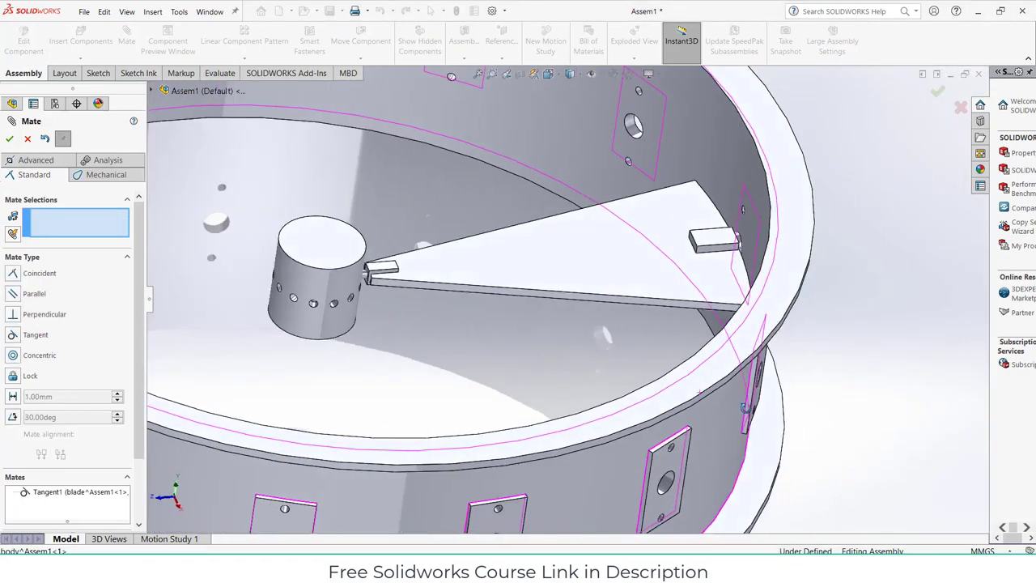
{"action": "scroll", "coordinate": [728, 388], "scroll_direction": "up", "scroll_amount": 3}
{"action": "scroll", "coordinate": [659, 296], "scroll_direction": "down", "scroll_amount": 4}
{"action": "scroll", "coordinate": [597, 285], "scroll_direction": "down", "scroll_amount": 3}
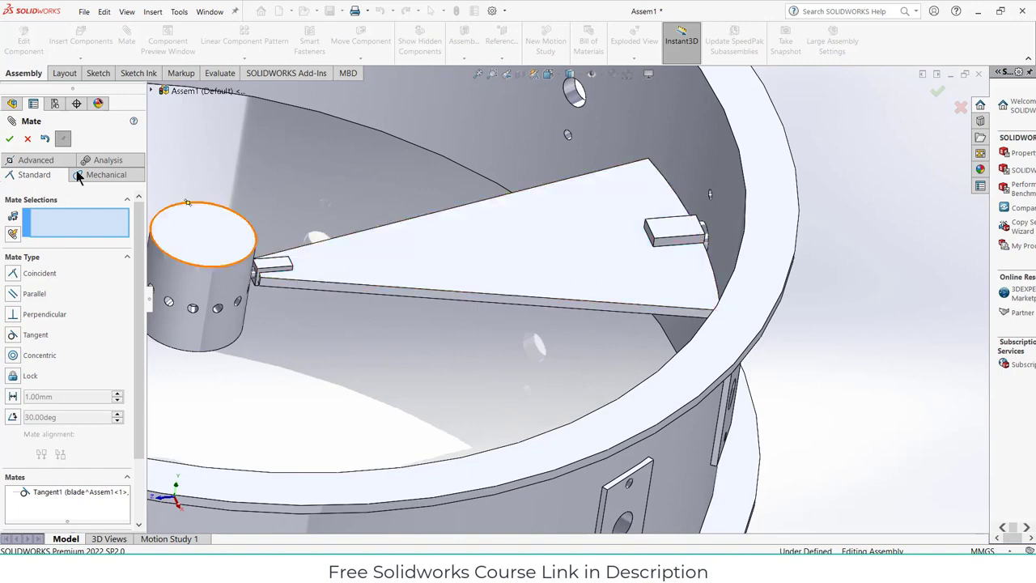
{"action": "left_click", "coordinate": [27, 139]}
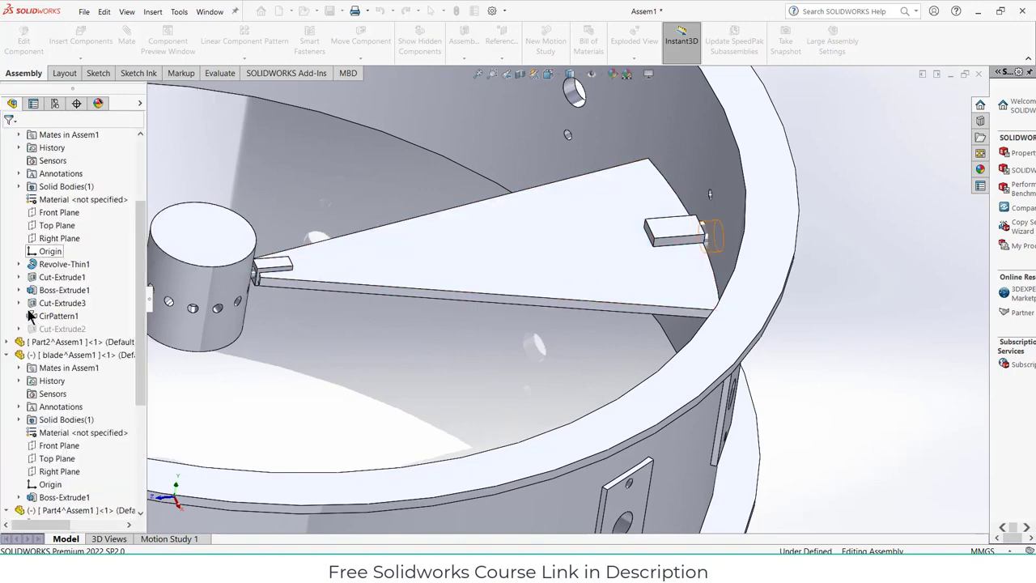
Delete the blade's coincident mate that uses the Right Plane
{"action": "left_click", "coordinate": [379, 251]}
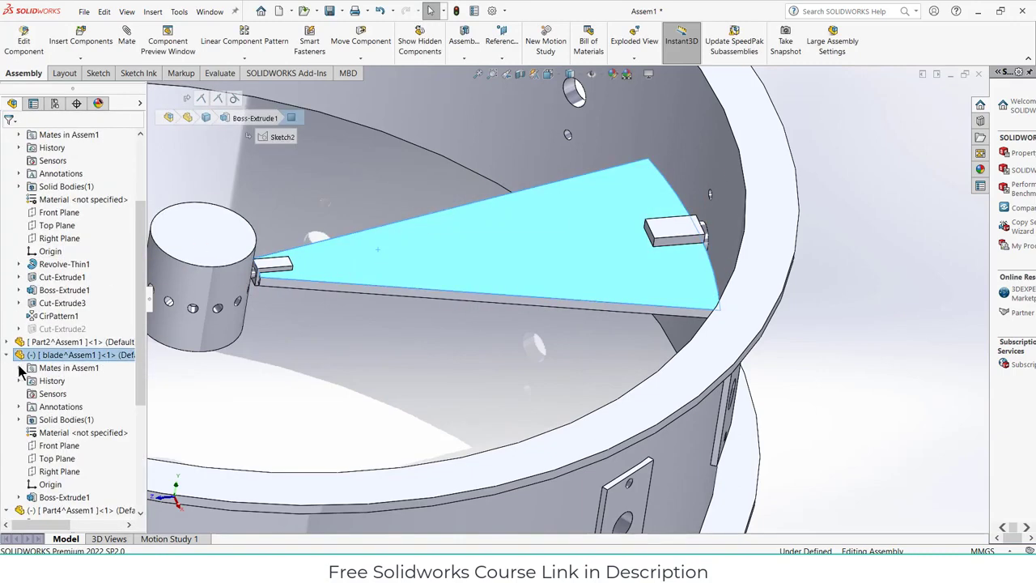
{"action": "left_click", "coordinate": [18, 367]}
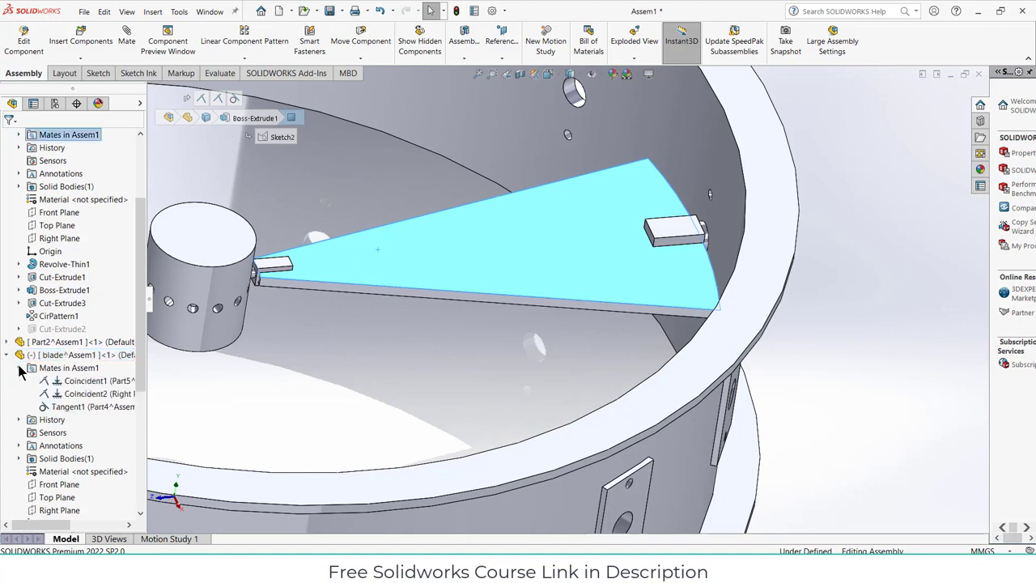
{"action": "left_click", "coordinate": [73, 394]}
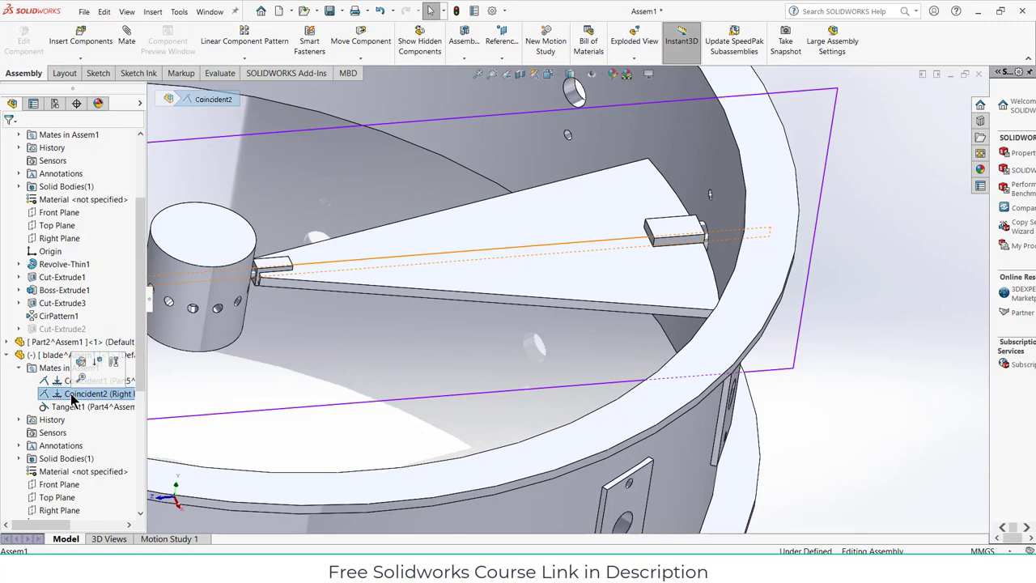
{"action": "right_click", "coordinate": [73, 399]}
{"action": "left_click", "coordinate": [105, 409]}
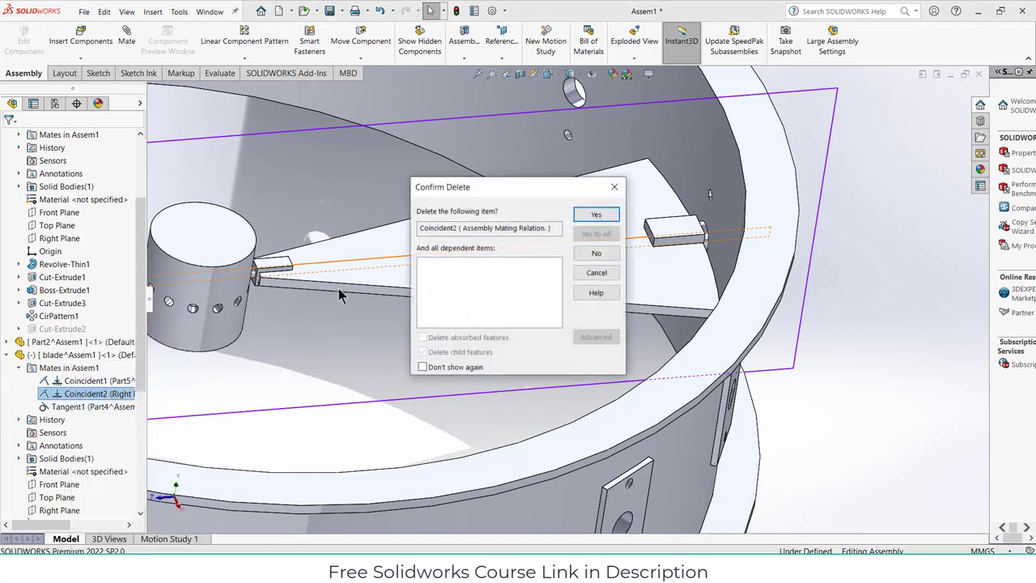
{"action": "left_click", "coordinate": [590, 219]}
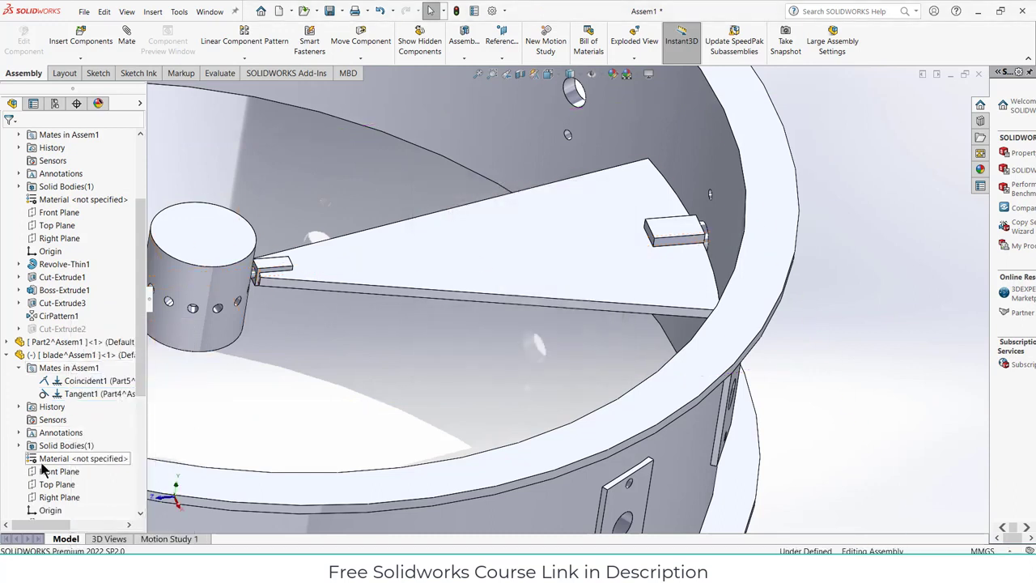
Sketch a vertical centerline about 555 mm long on the blade's Right Plane in an assembly-level sketch, ending at the origin
{"action": "scroll", "coordinate": [52, 454], "scroll_direction": "down", "scroll_amount": 2}
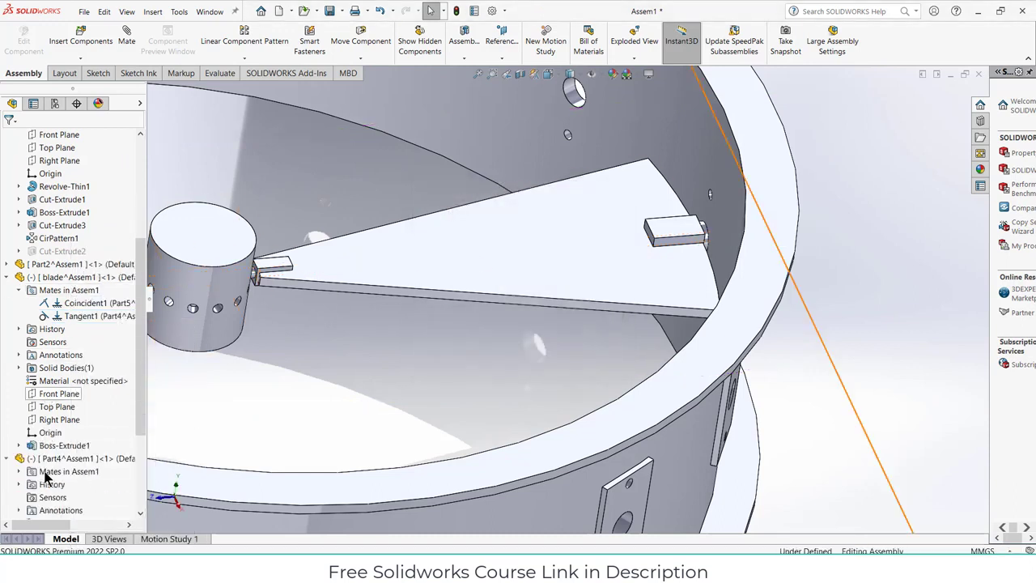
{"action": "left_click", "coordinate": [56, 420]}
{"action": "left_click", "coordinate": [73, 396]}
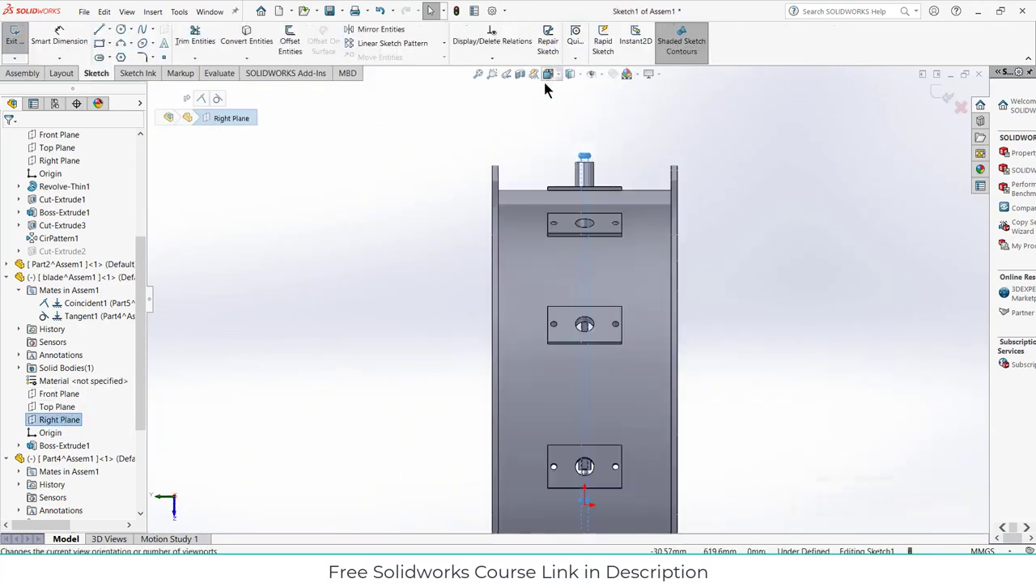
{"action": "left_click", "coordinate": [110, 30]}
{"action": "left_click", "coordinate": [126, 55]}
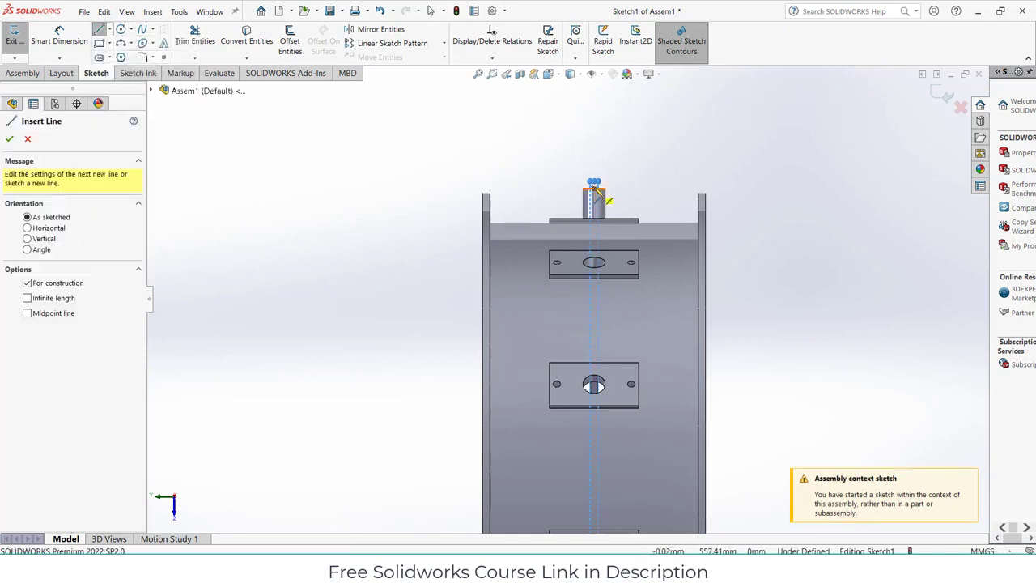
{"action": "left_click", "coordinate": [594, 185]}
{"action": "scroll", "coordinate": [596, 308], "scroll_direction": "up", "scroll_amount": 5}
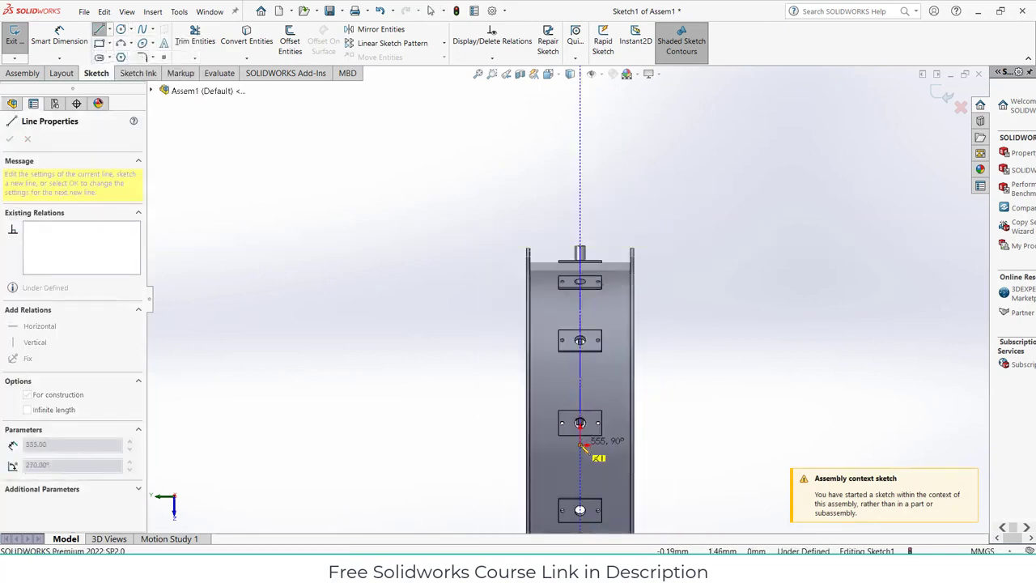
{"action": "left_click", "coordinate": [581, 444]}
{"action": "key", "text": "Escape"}
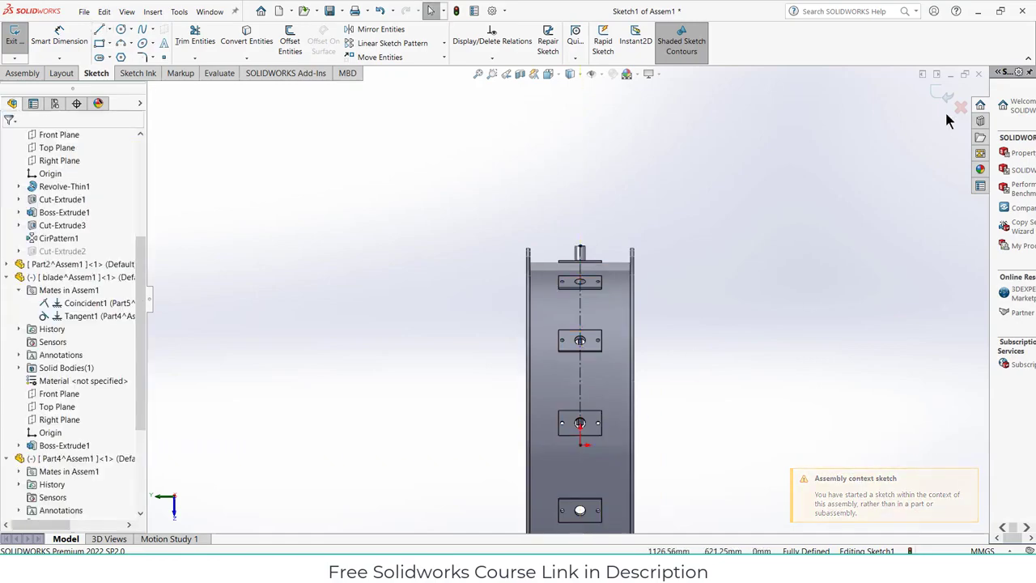
{"action": "left_click", "coordinate": [941, 95]}
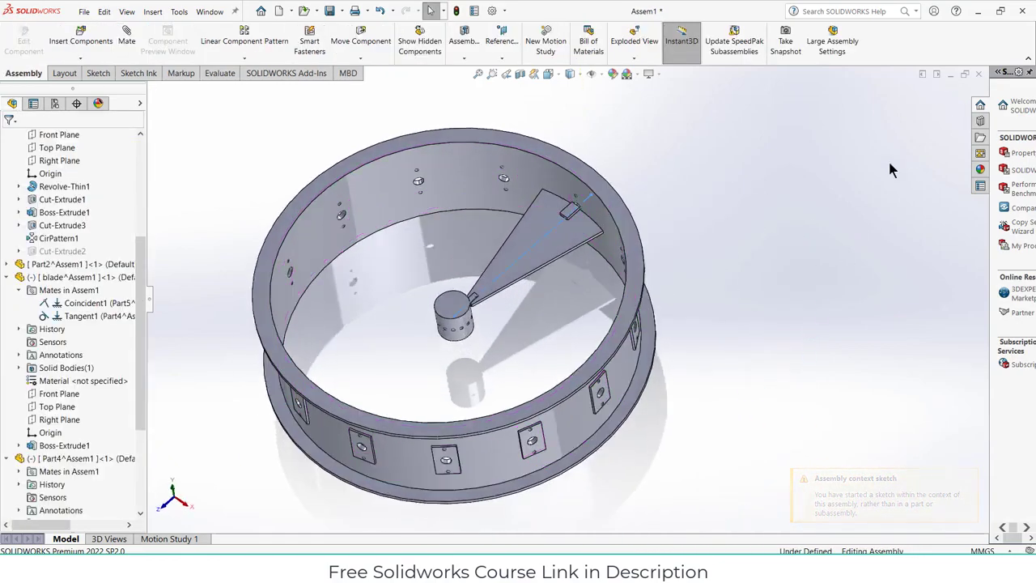
Delete the assembly-level centerline sketch
{"action": "mouse_move", "coordinate": [653, 241]}
{"action": "middle_mouse_down"}
{"action": "mouse_move", "coordinate": [624, 213]}
{"action": "mouse_move", "coordinate": [627, 183]}
{"action": "mouse_move", "coordinate": [658, 244]}
{"action": "middle_mouse_up"}
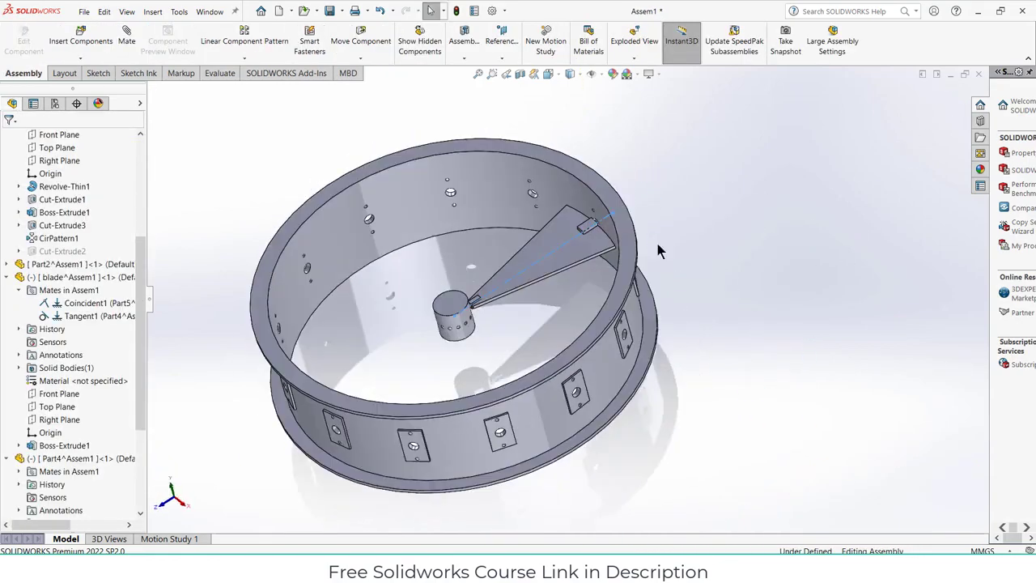
{"action": "scroll", "coordinate": [69, 329], "scroll_direction": "down", "scroll_amount": 4}
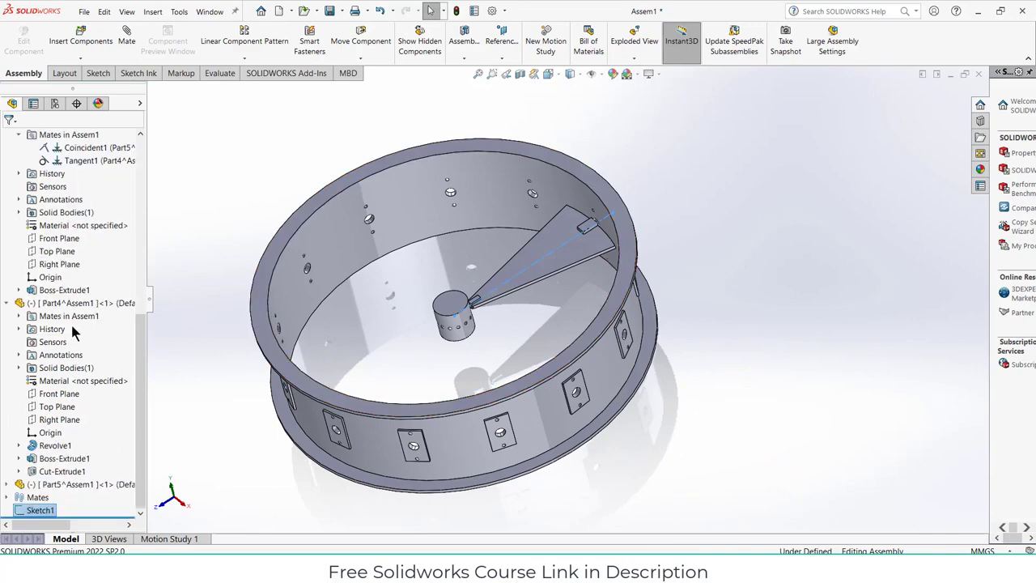
{"action": "right_click", "coordinate": [38, 510]}
{"action": "left_click", "coordinate": [71, 437]}
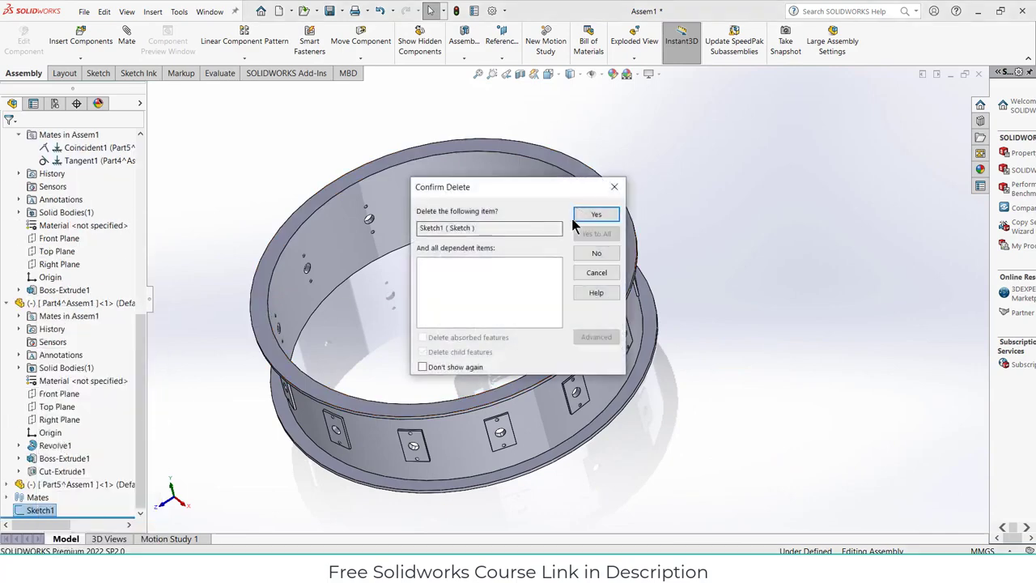
{"action": "left_click", "coordinate": [597, 215]}
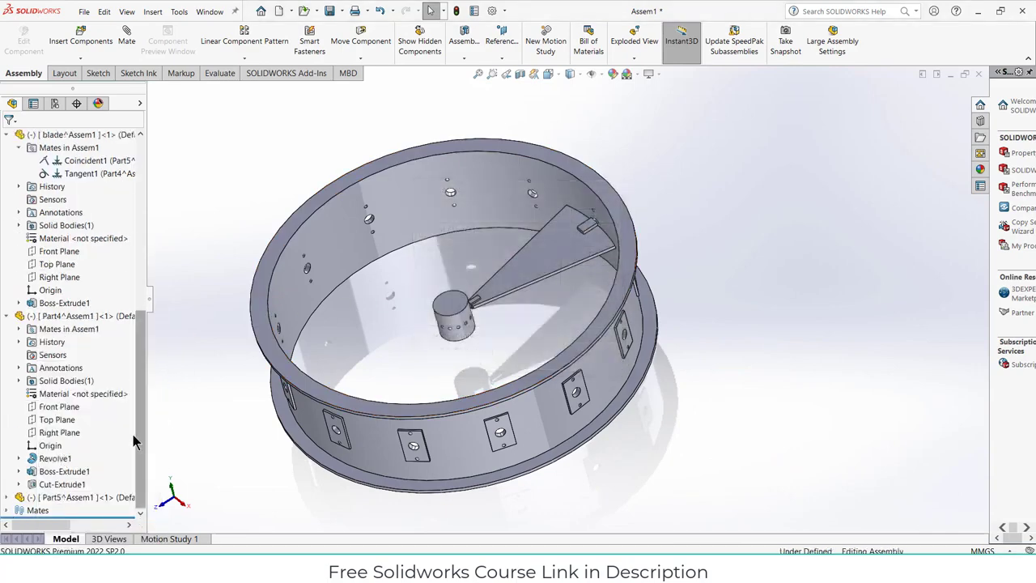
Edit the blade in the context of the assembly and start a sketch on its Right Plane
{"action": "left_click", "coordinate": [551, 270]}
{"action": "left_click", "coordinate": [24, 40]}
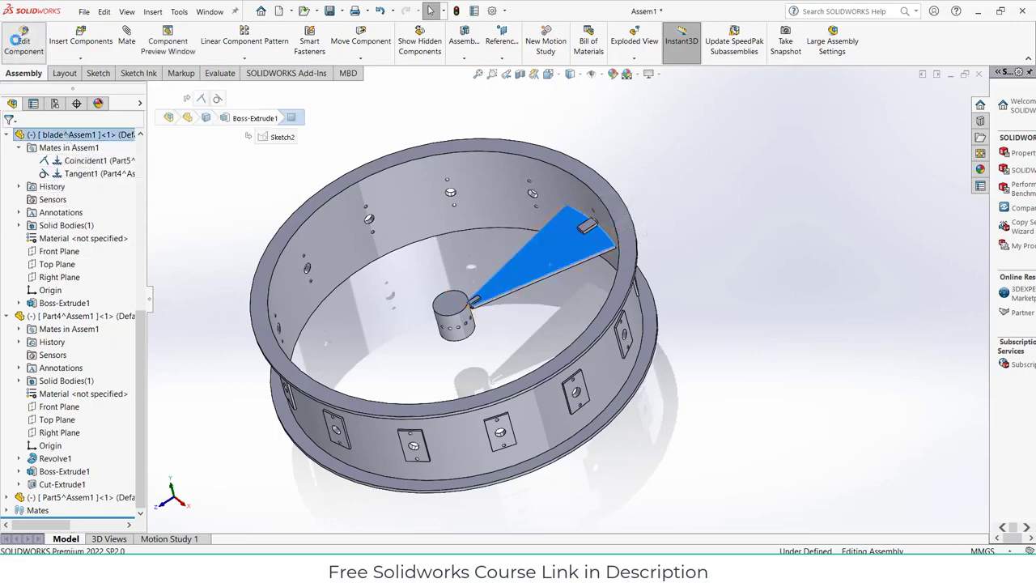
{"action": "left_click", "coordinate": [50, 279]}
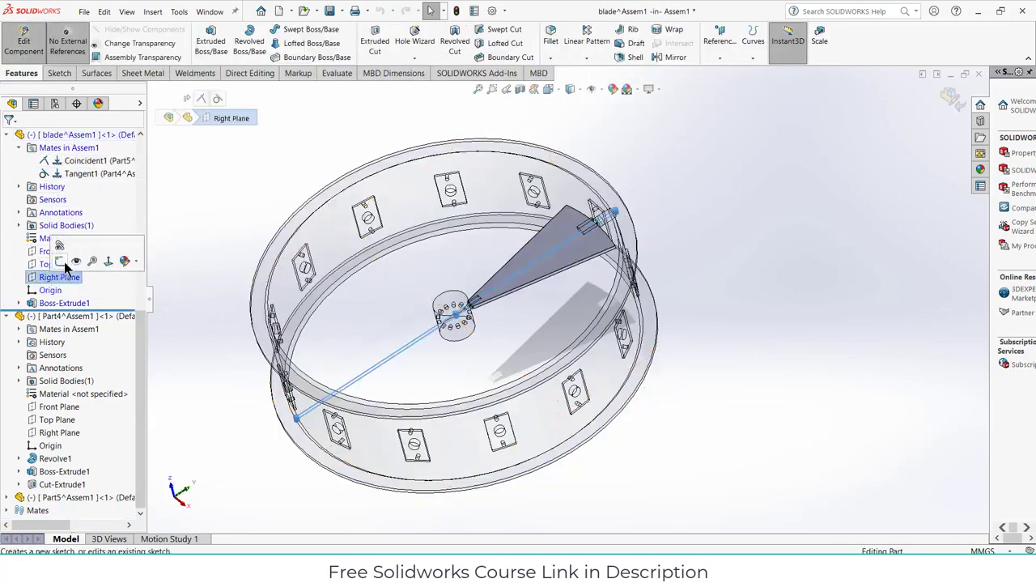
{"action": "left_click", "coordinate": [70, 267]}
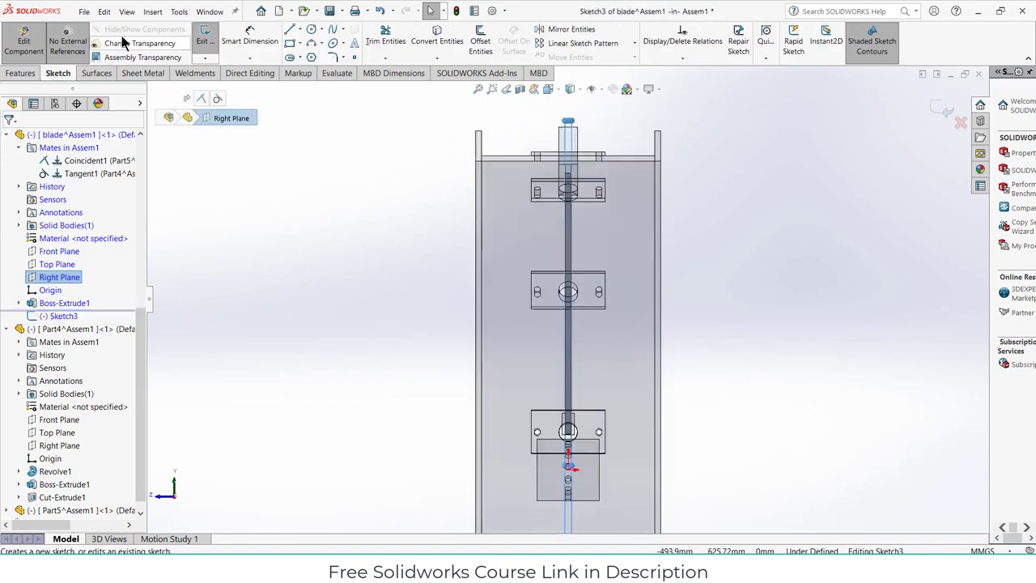
Draw a vertical centerline about 555 mm long from the outer pin's end to the origin, finish the sketch and return to the assembly
{"action": "left_click", "coordinate": [297, 31]}
{"action": "left_click", "coordinate": [317, 54]}
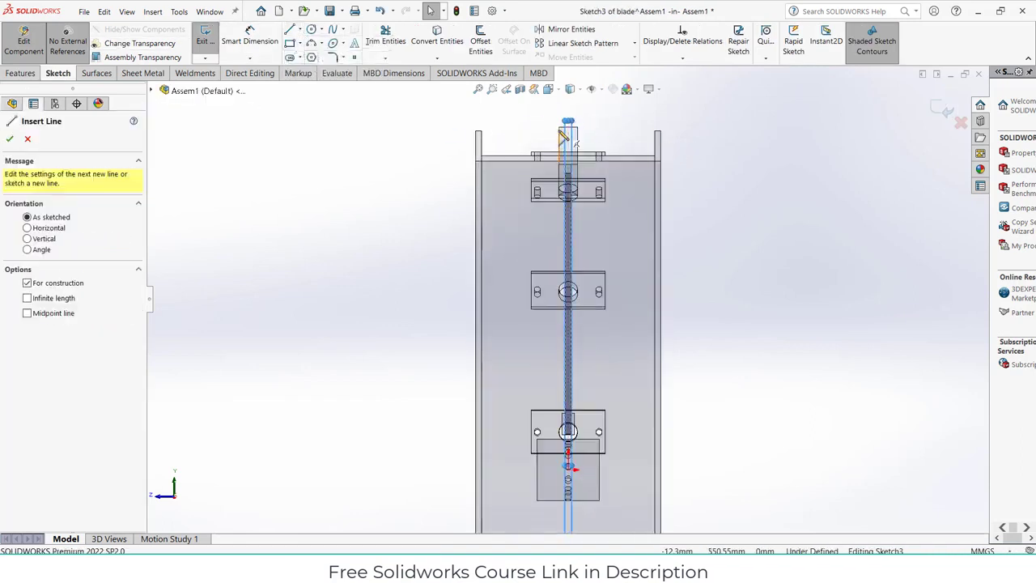
{"action": "left_click", "coordinate": [569, 127]}
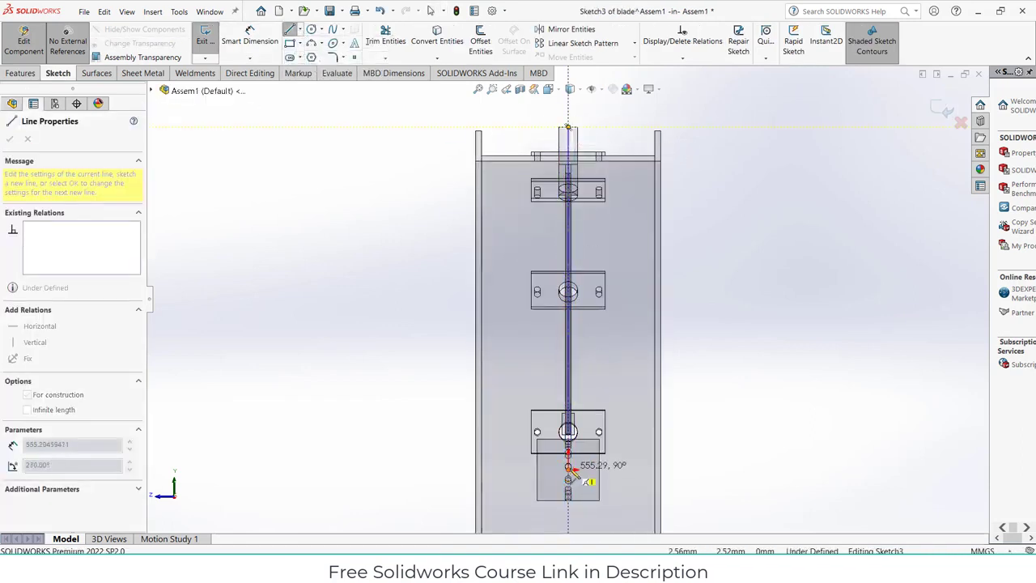
{"action": "scroll", "coordinate": [568, 467], "scroll_direction": "down", "scroll_amount": 5}
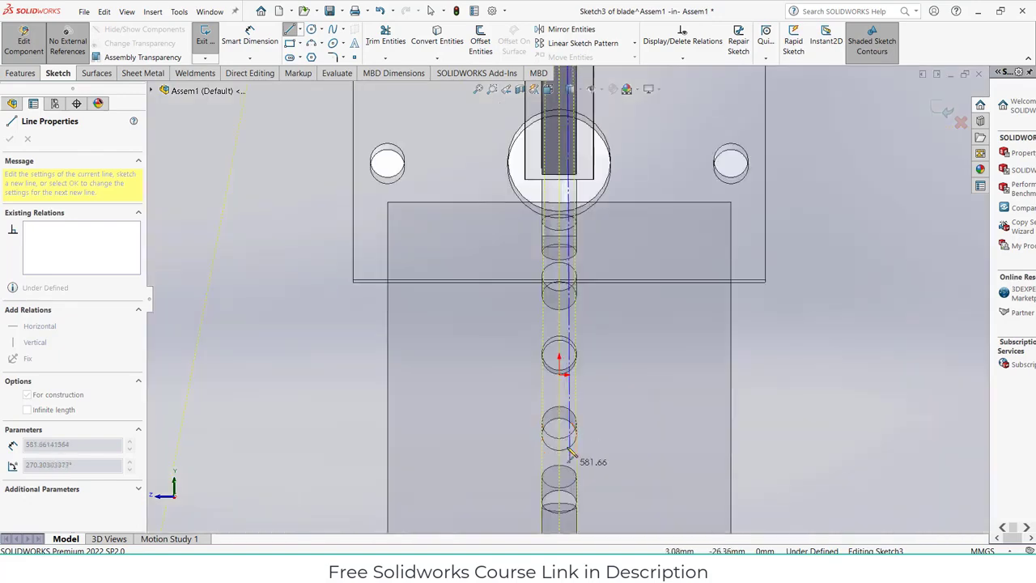
{"action": "left_click", "coordinate": [561, 374]}
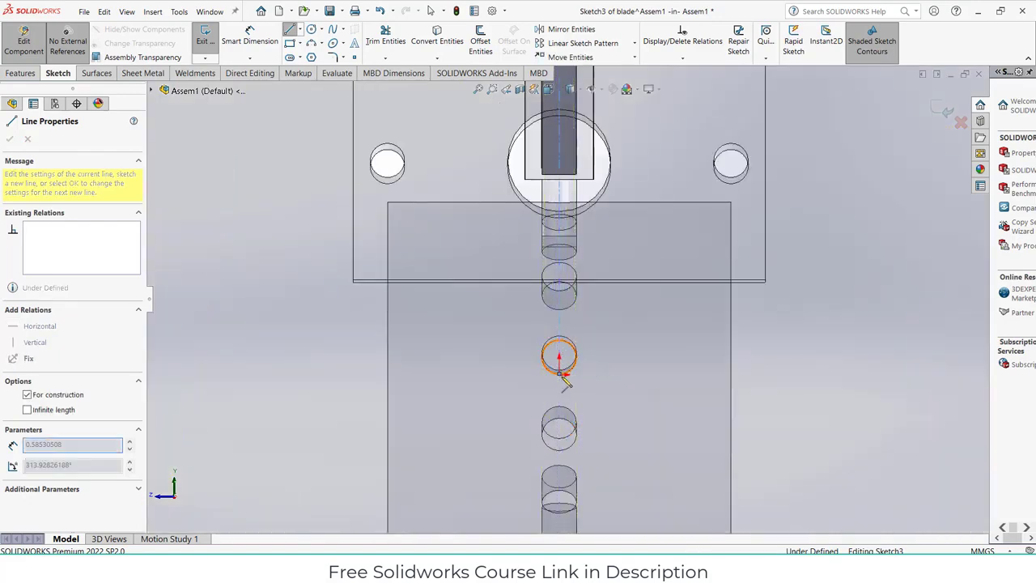
{"action": "key", "text": "Escape"}
{"action": "scroll", "coordinate": [564, 382], "scroll_direction": "up", "scroll_amount": 5}
{"action": "scroll", "coordinate": [565, 381], "scroll_direction": "up", "scroll_amount": 3}
{"action": "middle_click_drag", "start_coordinate": [564, 381], "coordinate": [532, 366]}
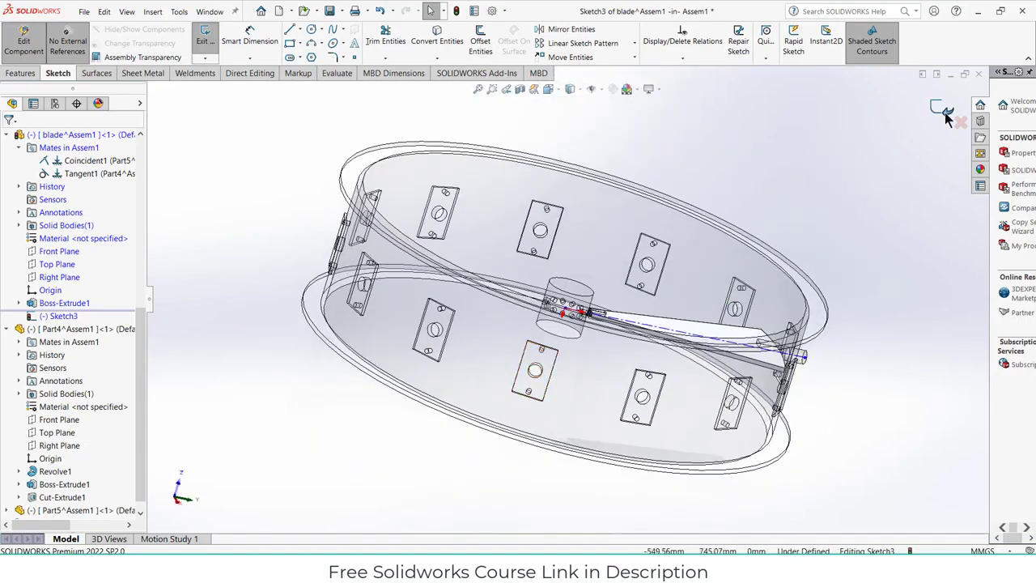
{"action": "key", "text": "ctrl+b"}
{"action": "mouse_move", "coordinate": [429, 242]}
{"action": "middle_mouse_down"}
{"action": "mouse_move", "coordinate": [388, 202]}
{"action": "mouse_move", "coordinate": [432, 217]}
{"action": "mouse_move", "coordinate": [410, 220]}
{"action": "middle_mouse_up"}
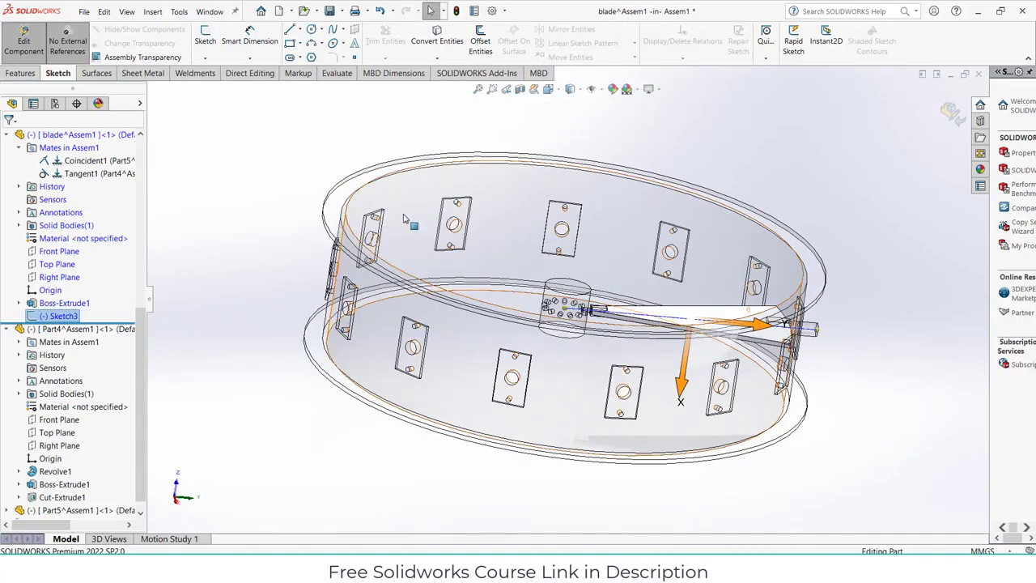
{"action": "left_click", "coordinate": [952, 113]}
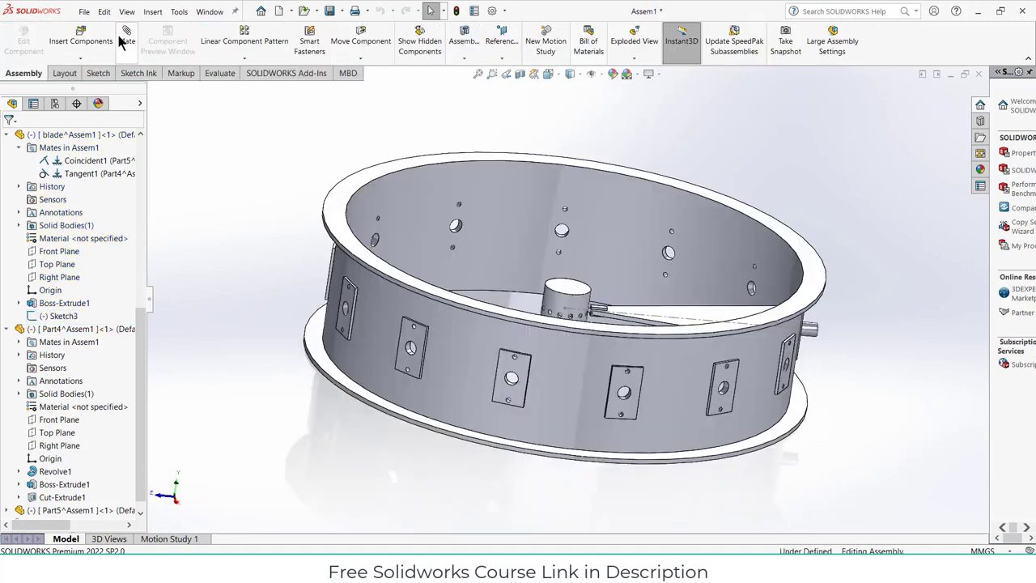
Add a coincident mate between the blade's sketched centerline and the assembly's Right Plane
{"action": "left_click", "coordinate": [708, 324]}
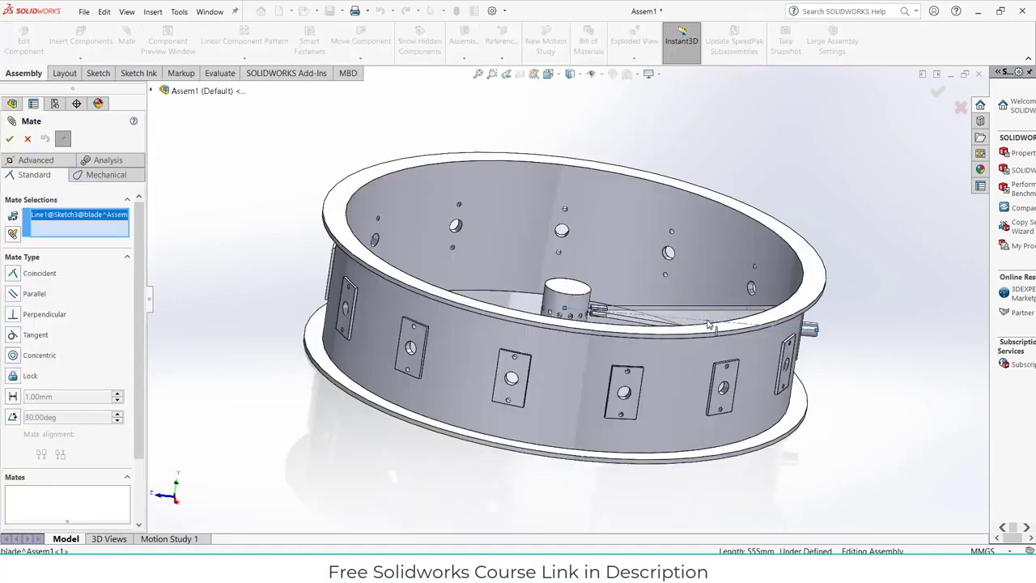
{"action": "left_click", "coordinate": [151, 90]}
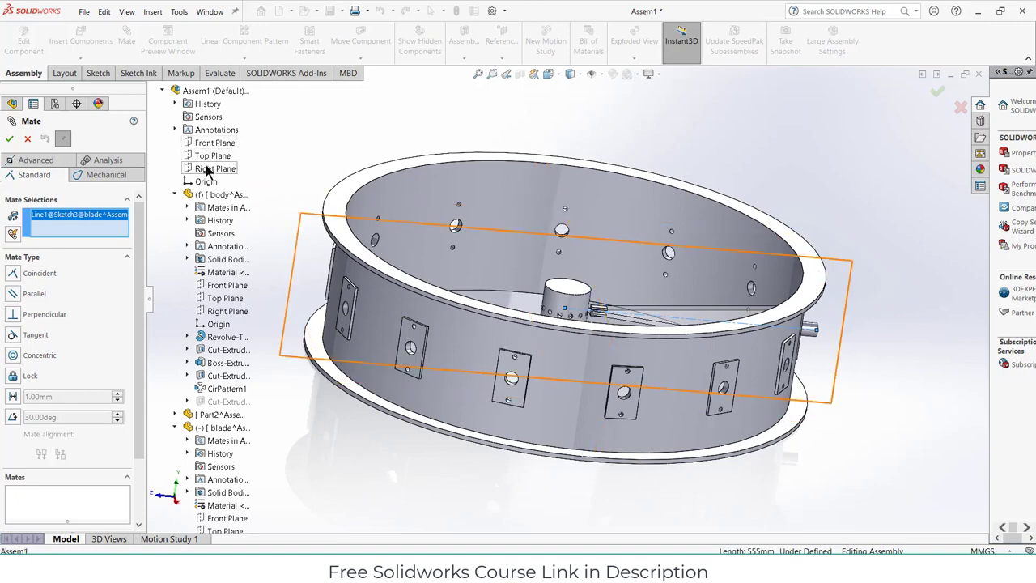
{"action": "left_click", "coordinate": [208, 169]}
{"action": "left_click", "coordinate": [191, 152]}
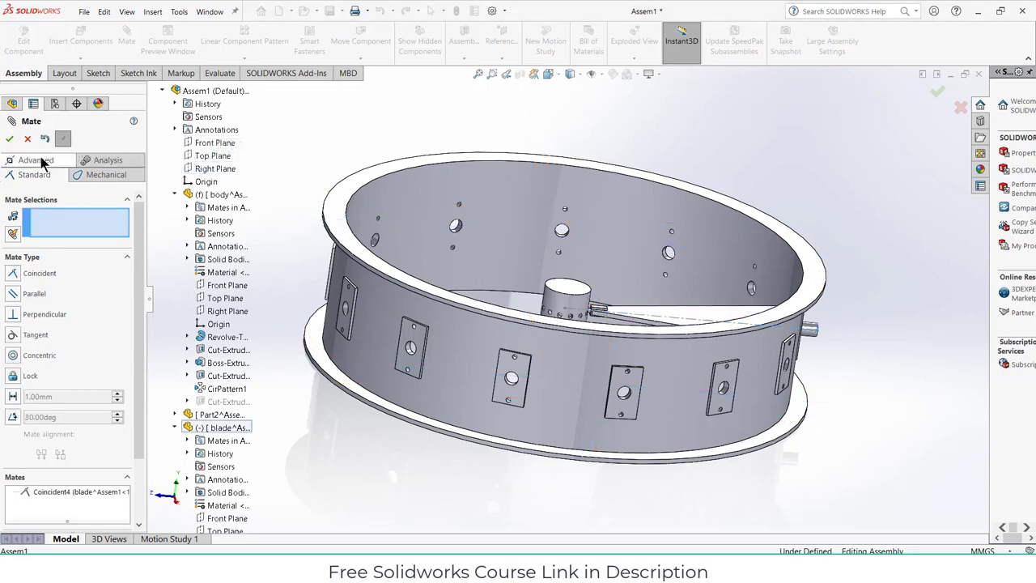
{"action": "left_click", "coordinate": [12, 139]}
Test the blade's rotation about its centerline and inspect the inner pin's position at the hub
{"action": "middle_click_drag", "start_coordinate": [475, 245], "coordinate": [650, 303]}
{"action": "mouse_move", "coordinate": [686, 298]}
{"action": "left_mouse_down"}
{"action": "mouse_move", "coordinate": [692, 327]}
{"action": "mouse_move", "coordinate": [690, 288]}
{"action": "mouse_move", "coordinate": [691, 324]}
{"action": "mouse_move", "coordinate": [686, 304]}
{"action": "left_mouse_up"}
{"action": "scroll", "coordinate": [664, 332], "scroll_direction": "down", "scroll_amount": 9}
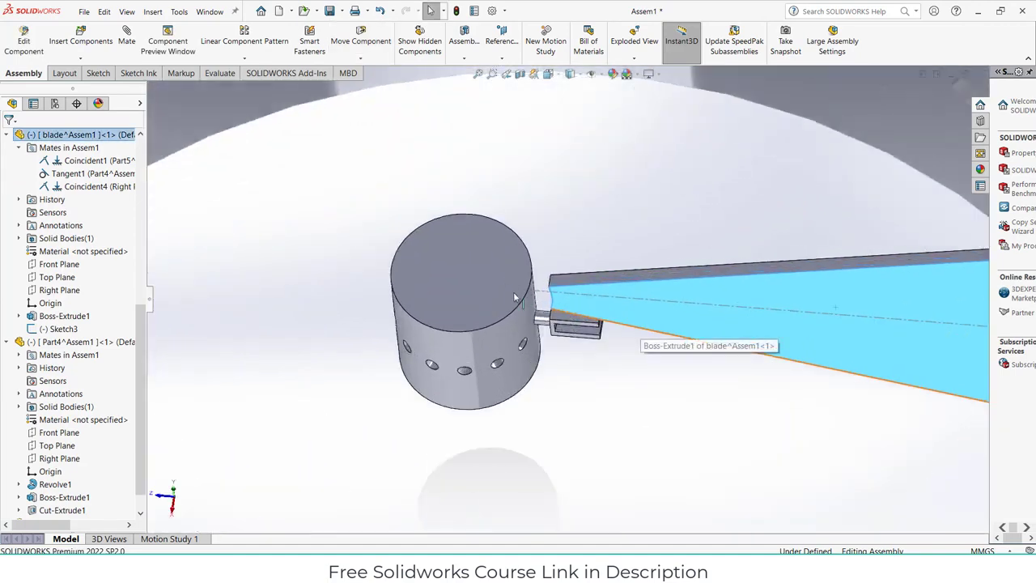
{"action": "mouse_move", "coordinate": [573, 332]}
{"action": "middle_mouse_down"}
{"action": "mouse_move", "coordinate": [479, 315]}
{"action": "mouse_move", "coordinate": [404, 264]}
{"action": "middle_mouse_up"}
Add a tangent mate between the hub's cylindrical face and the back face of the inner pin's fork
{"action": "left_click", "coordinate": [476, 314]}
{"action": "left_click", "coordinate": [402, 293]}
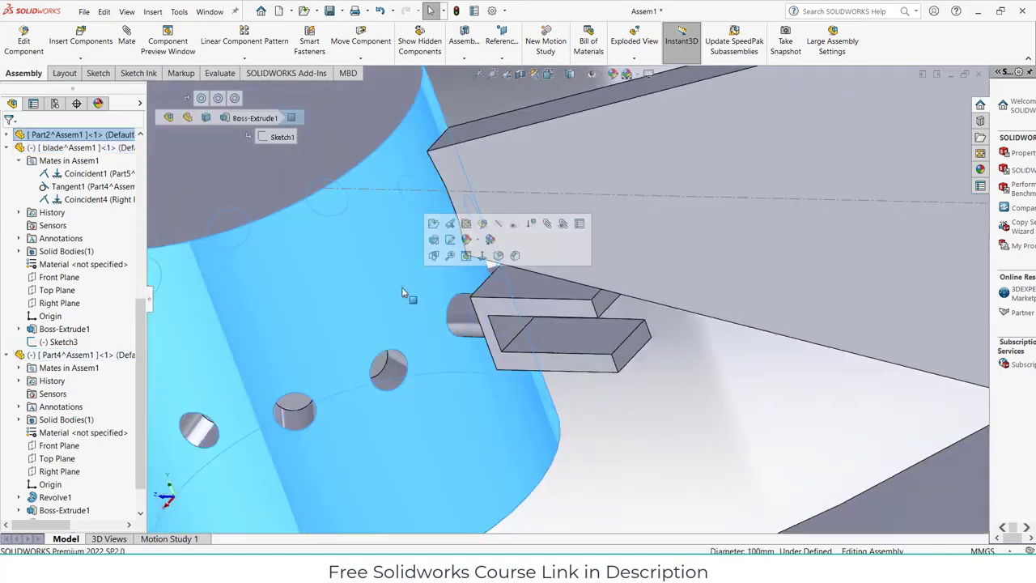
{"action": "left_click", "coordinate": [127, 39]}
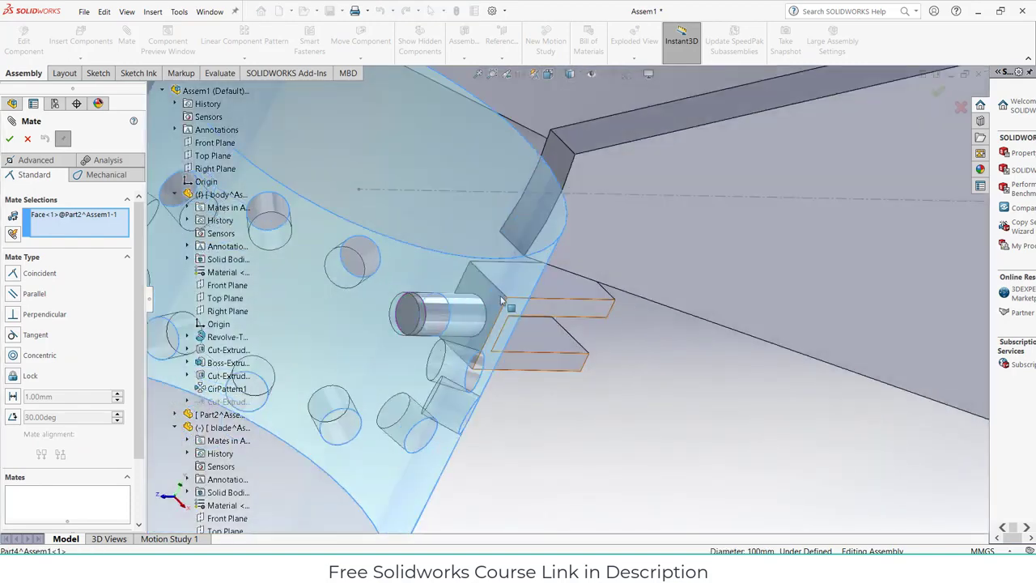
{"action": "left_click", "coordinate": [494, 300]}
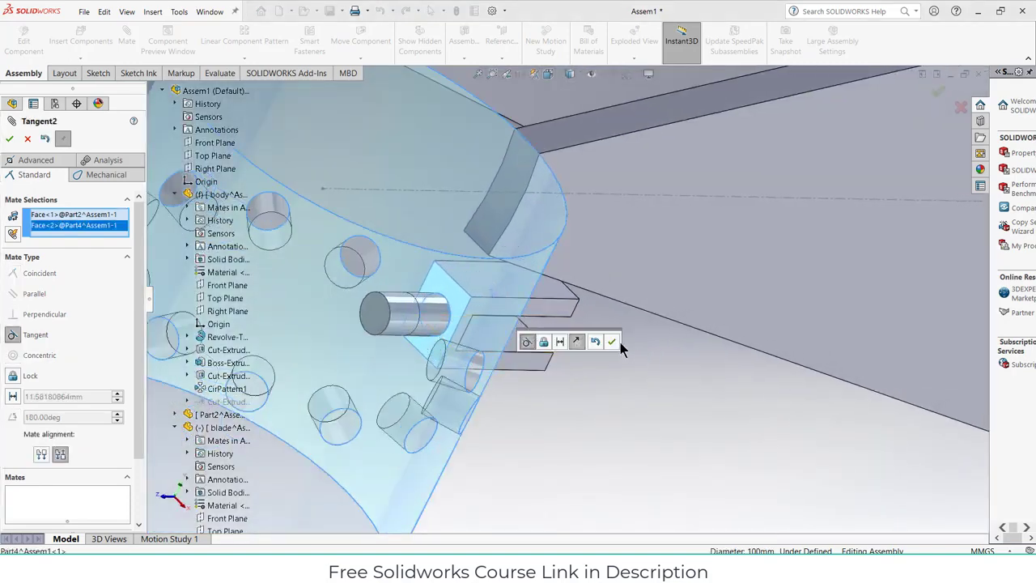
{"action": "left_click", "coordinate": [613, 341]}
{"action": "middle_click_drag", "start_coordinate": [613, 341], "coordinate": [604, 362]}
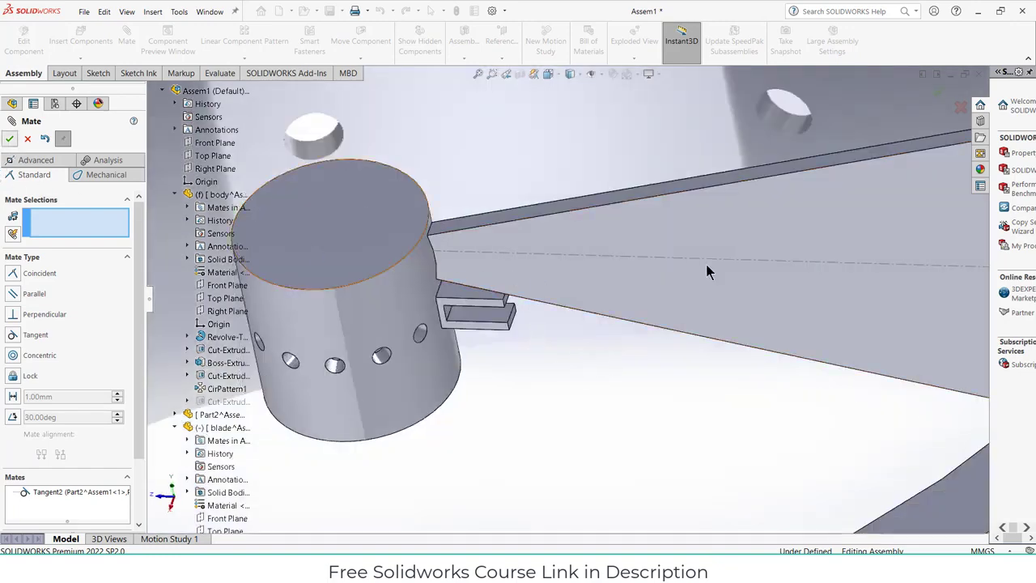
{"action": "key", "text": "Escape"}
Test the blade's movement and review its coincident and tangent mates to find what constrains it
{"action": "left_click_drag", "start_coordinate": [723, 273], "coordinate": [702, 297]}
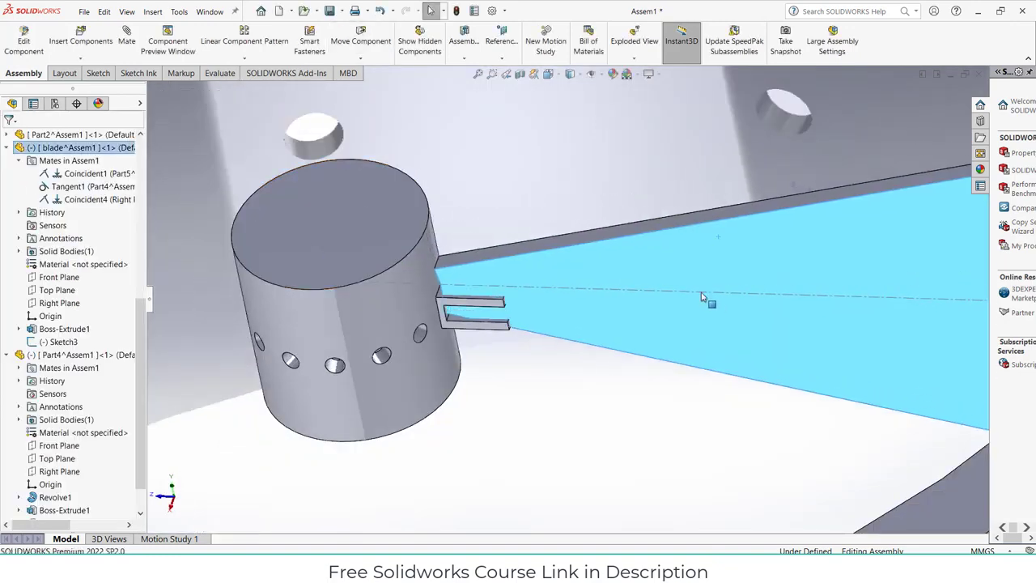
{"action": "key", "text": "Escape"}
{"action": "left_click", "coordinate": [100, 150]}
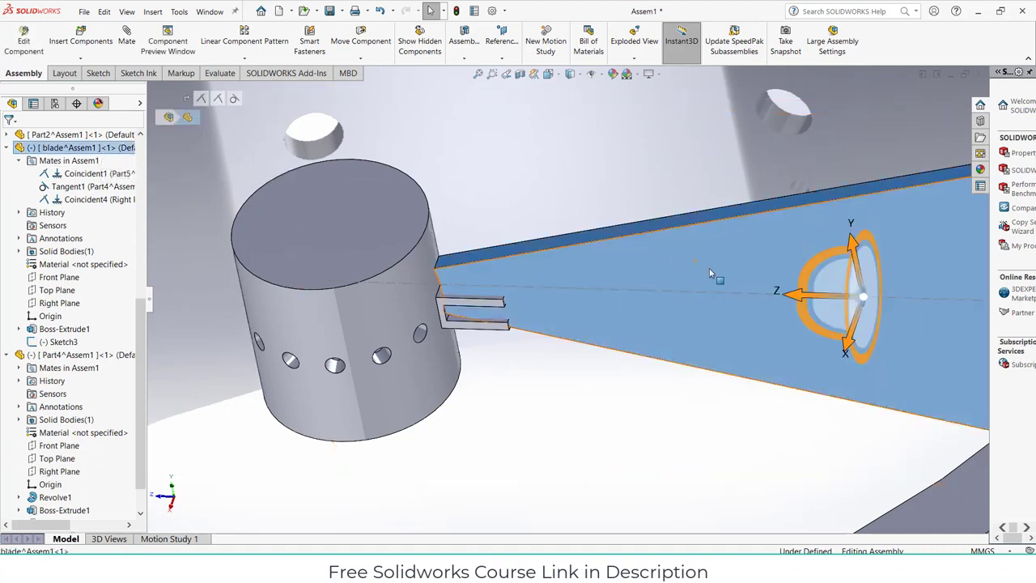
{"action": "scroll", "coordinate": [716, 273], "scroll_direction": "up", "scroll_amount": 3}
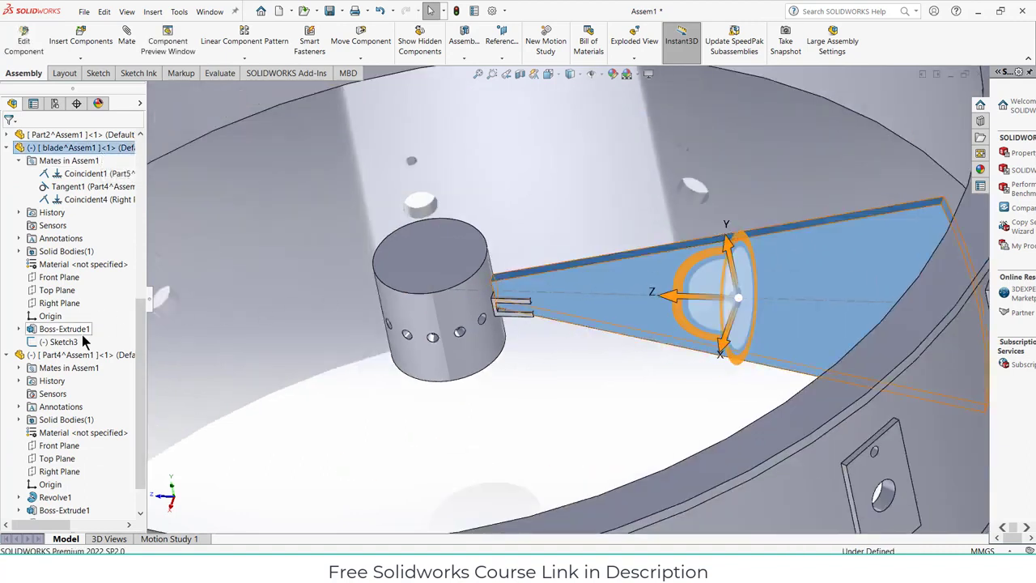
{"action": "scroll", "coordinate": [61, 392], "scroll_direction": "down", "scroll_amount": 1}
{"action": "scroll", "coordinate": [65, 364], "scroll_direction": "up", "scroll_amount": 2}
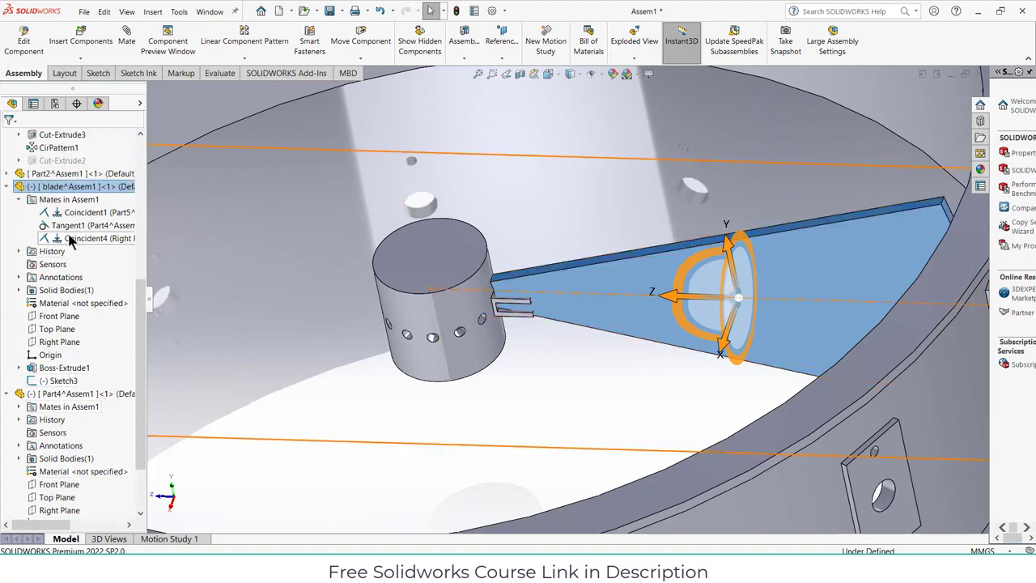
{"action": "left_click", "coordinate": [87, 227]}
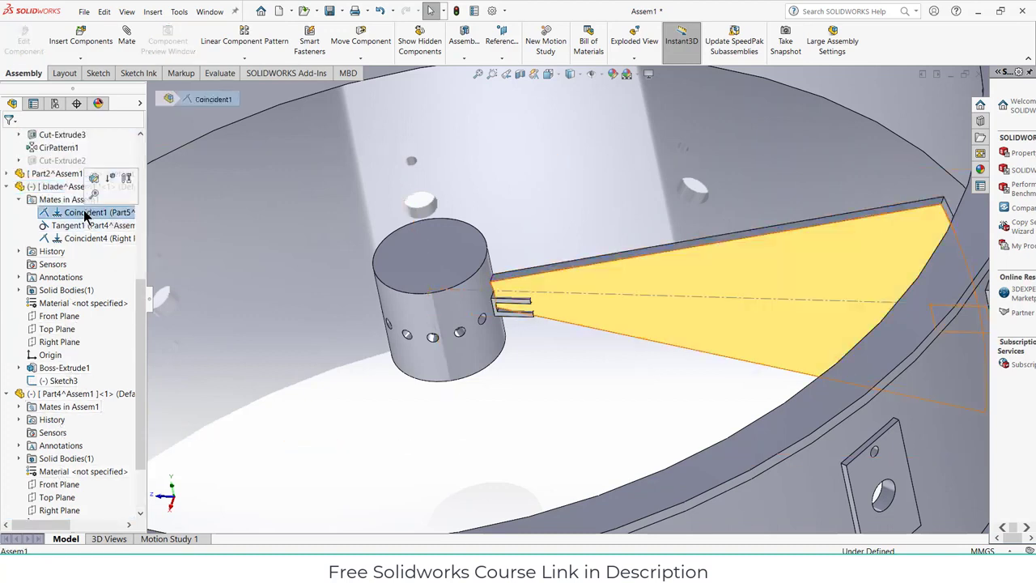
{"action": "left_click", "coordinate": [90, 239]}
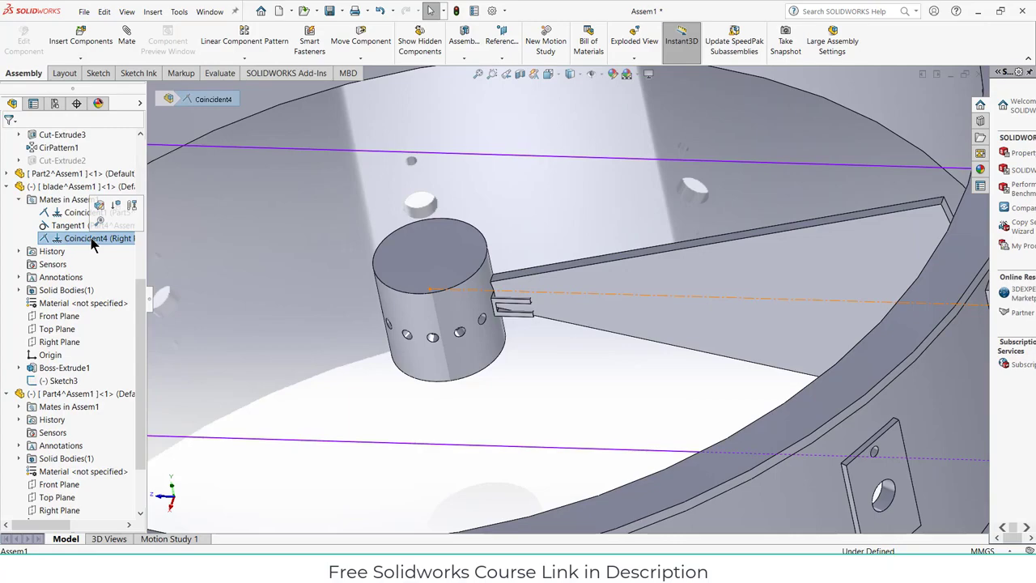
Delete the coincident mate between the blade's centerline and the assembly's Right Plane
{"action": "scroll", "coordinate": [585, 298], "scroll_direction": "up", "scroll_amount": 2}
{"action": "middle_click_drag", "start_coordinate": [707, 334], "coordinate": [678, 381]}
{"action": "right_click", "coordinate": [83, 241]}
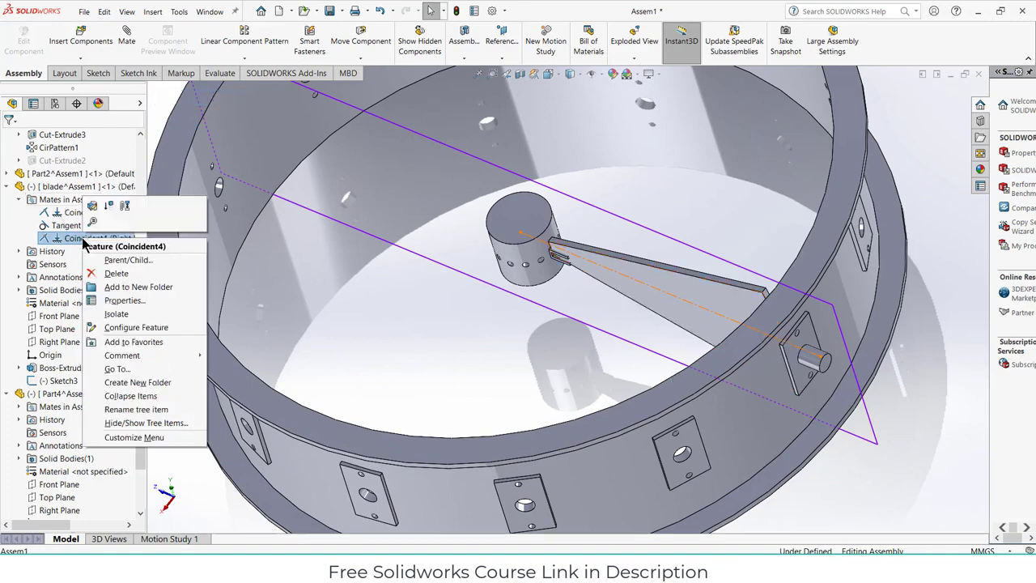
{"action": "left_click", "coordinate": [117, 274]}
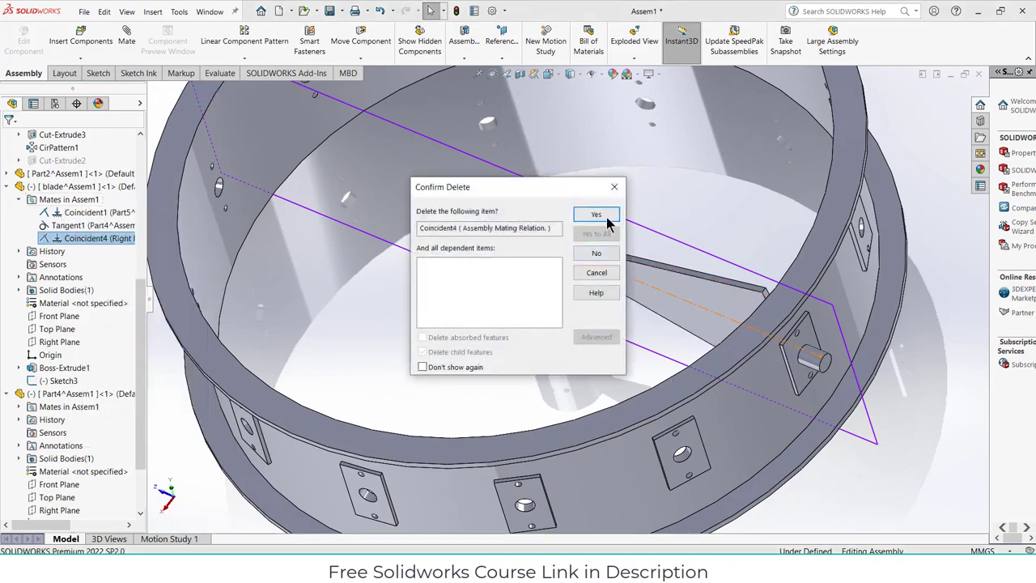
{"action": "left_click", "coordinate": [607, 219]}
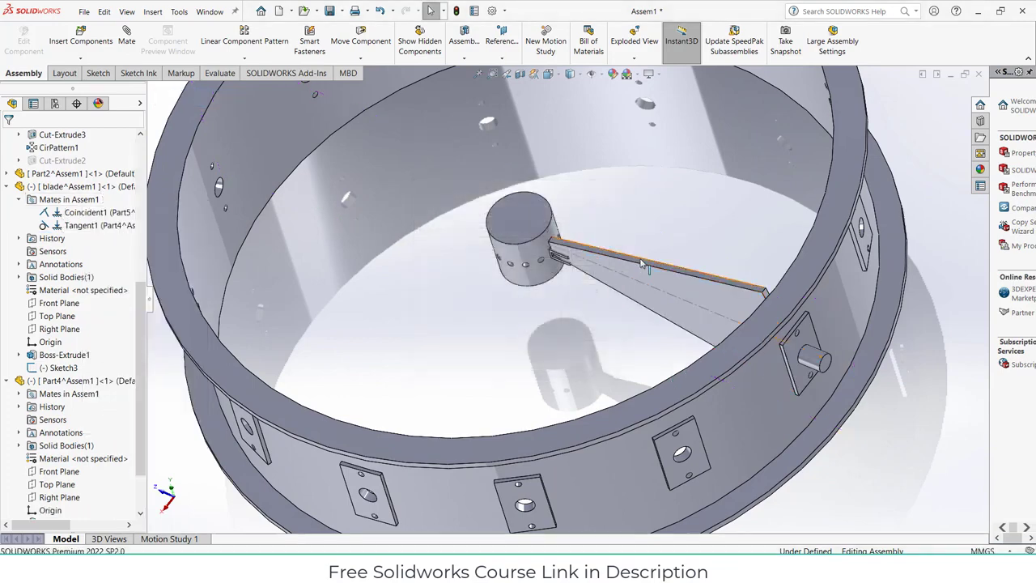
Examine the blade's remaining tangent and coincident mates and test how the outer pin moves with the blade
{"action": "left_click", "coordinate": [66, 189]}
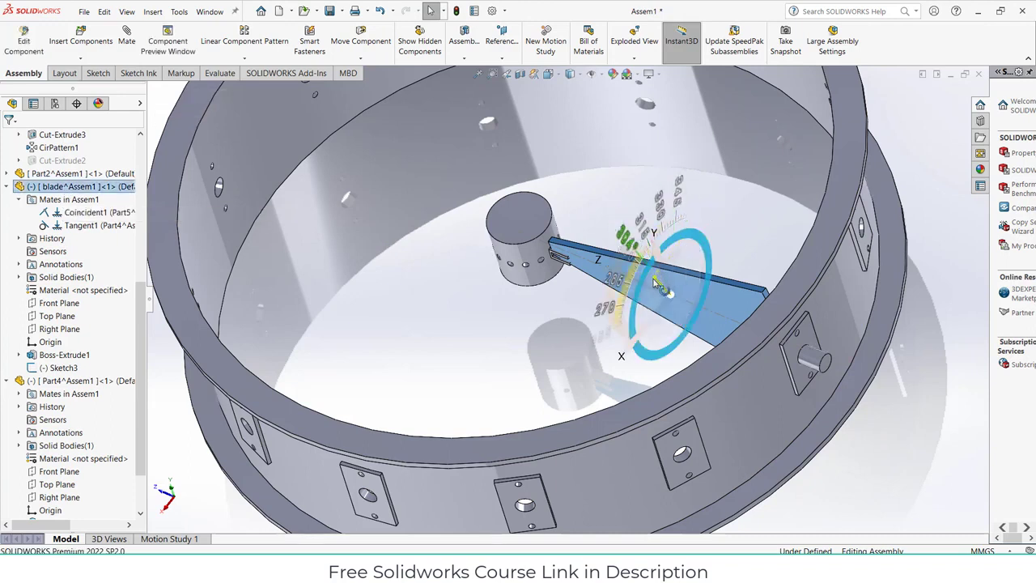
{"action": "left_click", "coordinate": [88, 225]}
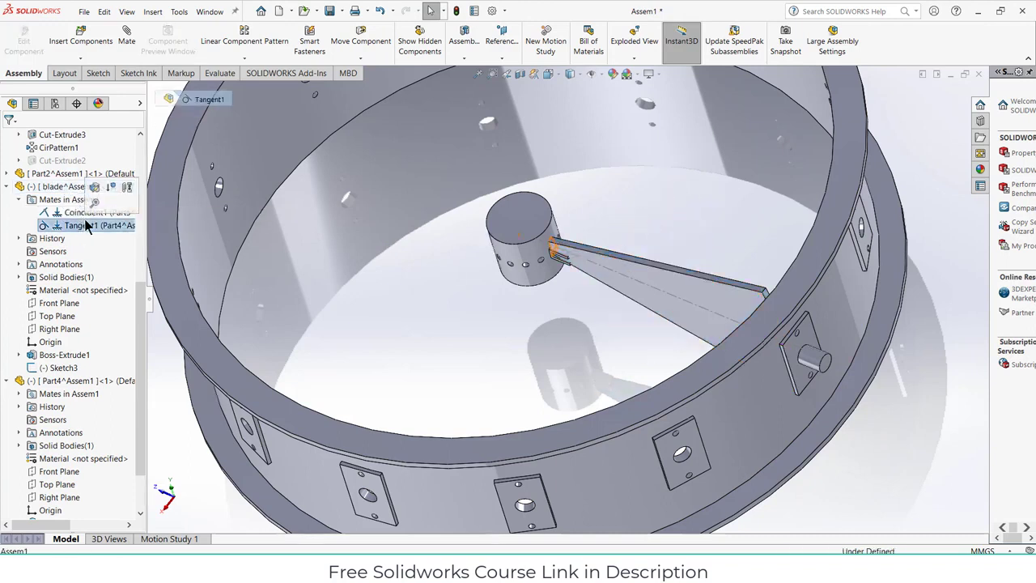
{"action": "left_click", "coordinate": [83, 212]}
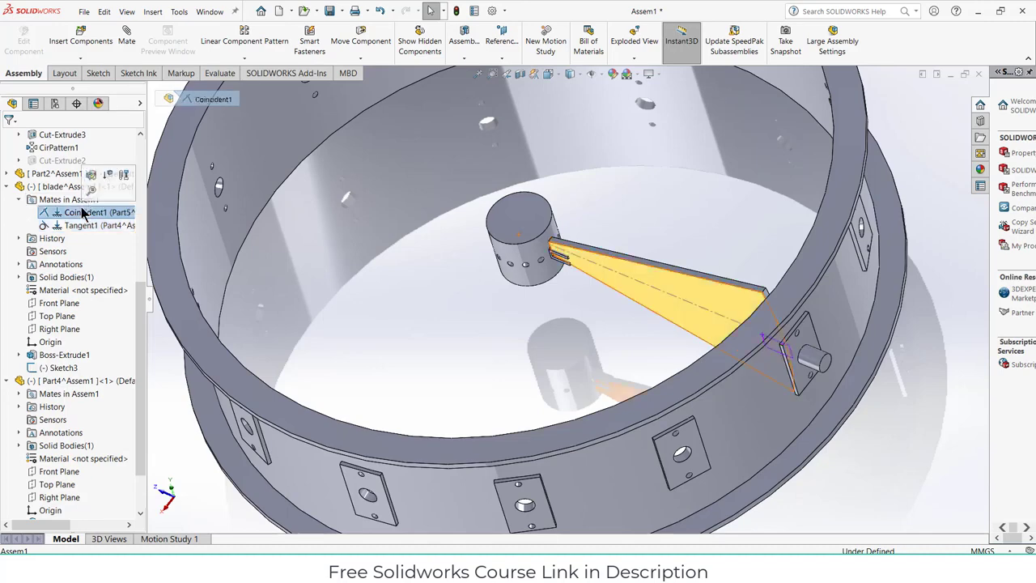
{"action": "middle_click_drag", "start_coordinate": [297, 251], "coordinate": [591, 274]}
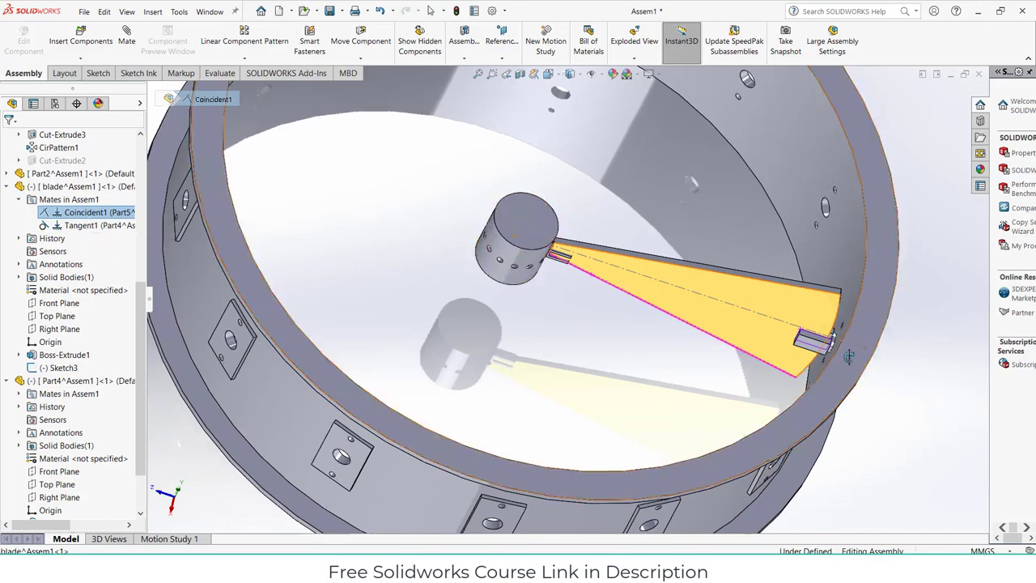
{"action": "scroll", "coordinate": [849, 356], "scroll_direction": "down", "scroll_amount": 3}
{"action": "middle_click_drag", "start_coordinate": [834, 351], "coordinate": [814, 333]}
{"action": "left_click", "coordinate": [790, 423]}
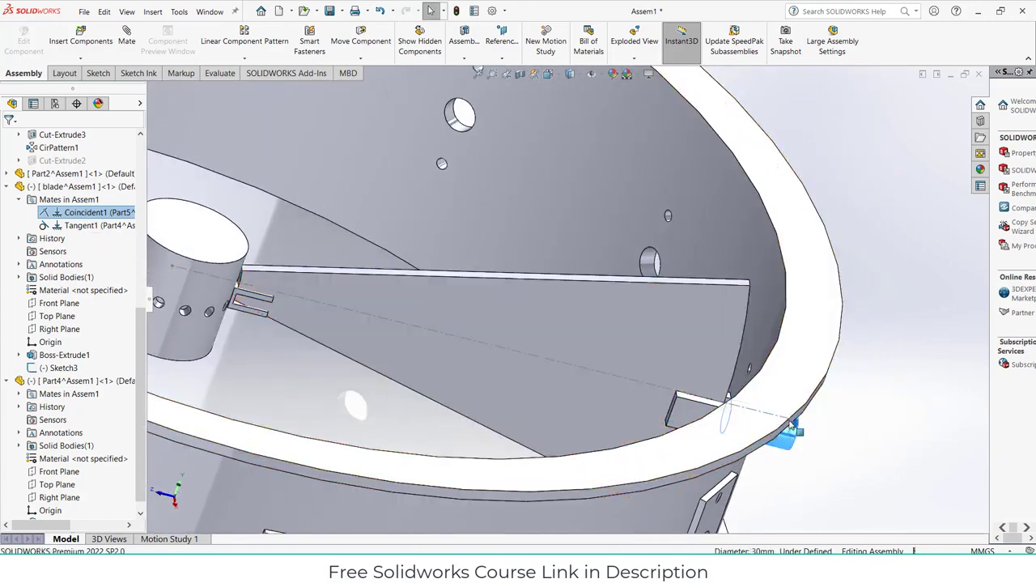
{"action": "left_click_drag", "start_coordinate": [792, 424], "coordinate": [801, 446]}
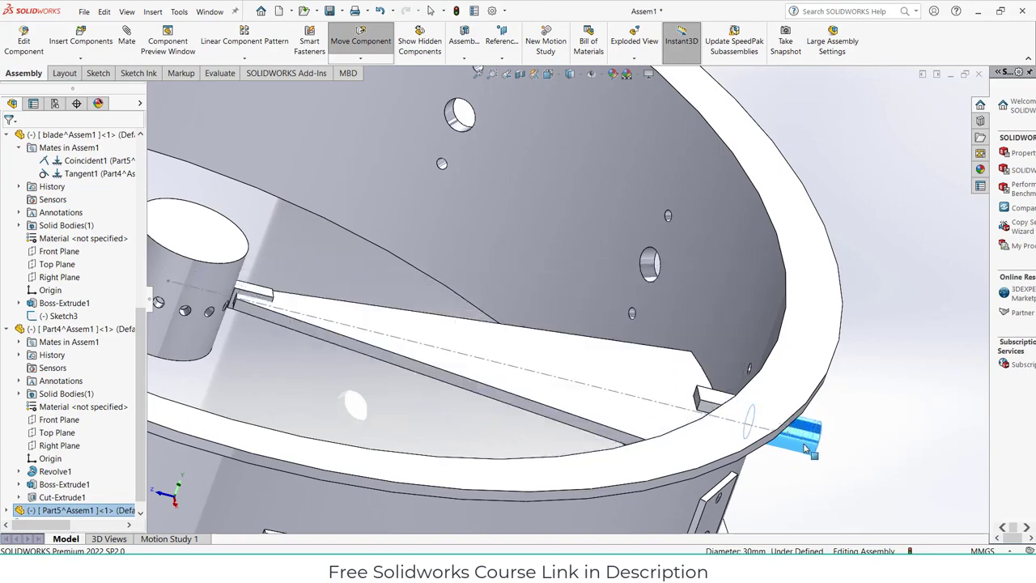
Add a parallel mate between the flat outer face of the inner pin's fork and the matching fork face of the outer pin
{"action": "left_click", "coordinate": [439, 283]}
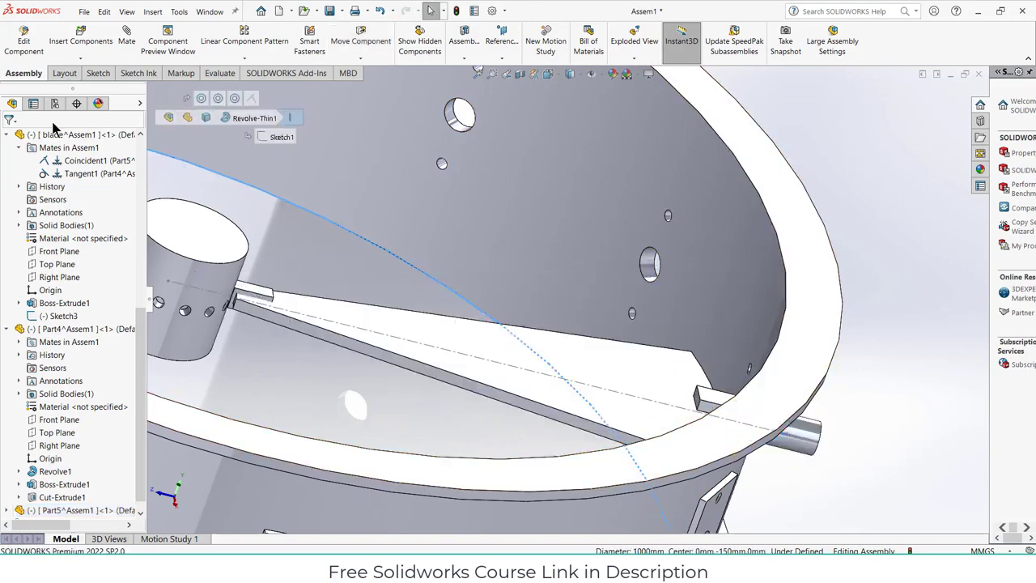
{"action": "left_click", "coordinate": [146, 40]}
{"action": "left_click", "coordinate": [486, 130]}
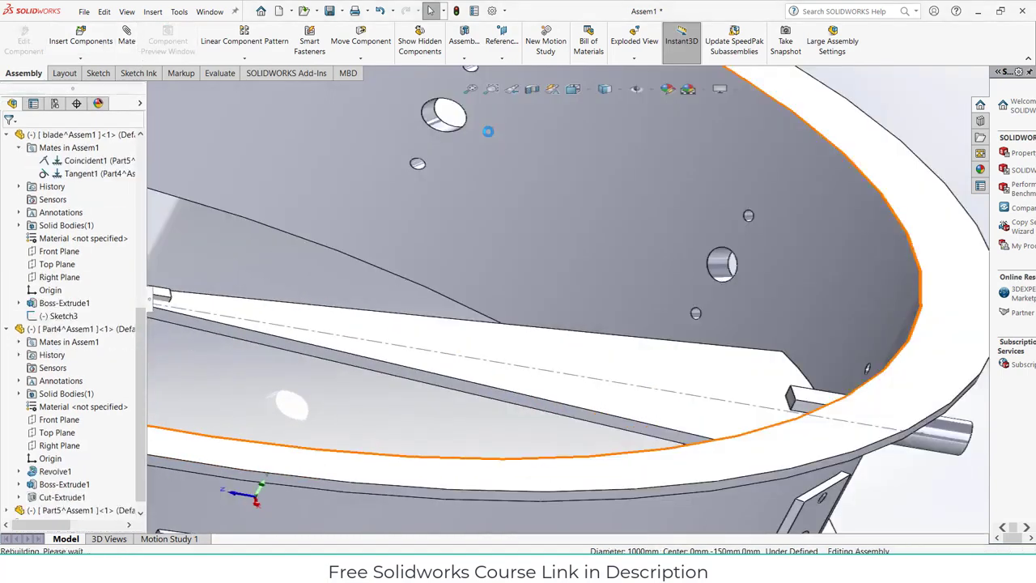
{"action": "key", "text": "m"}
{"action": "scroll", "coordinate": [279, 295], "scroll_direction": "down", "scroll_amount": 5}
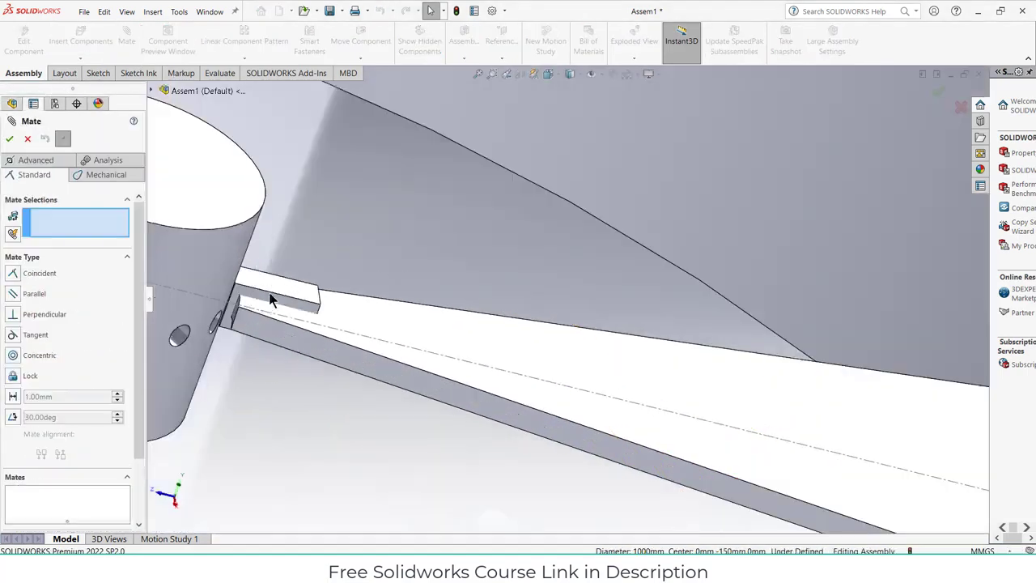
{"action": "left_click", "coordinate": [298, 289]}
{"action": "scroll", "coordinate": [493, 326], "scroll_direction": "up", "scroll_amount": 6}
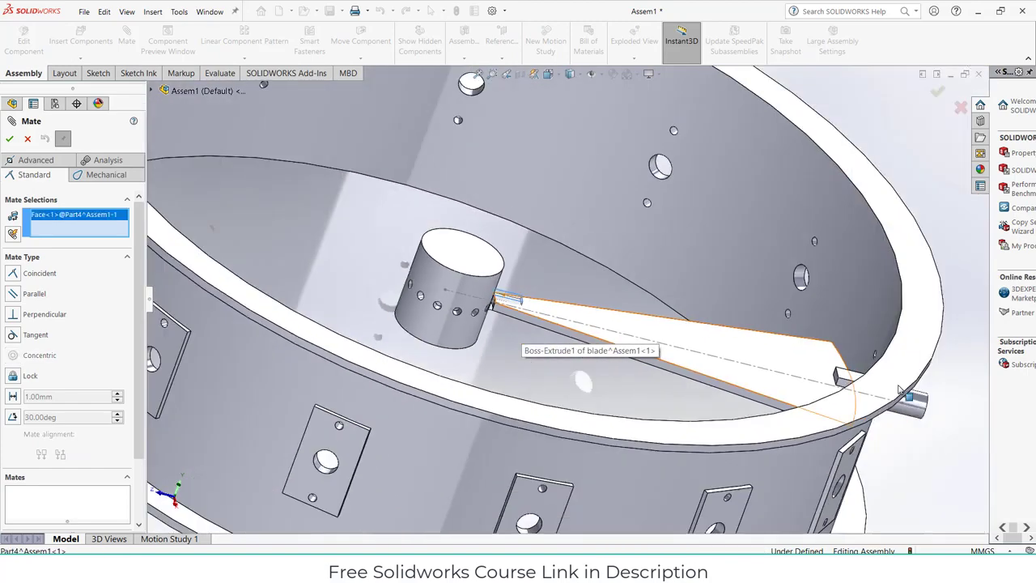
{"action": "scroll", "coordinate": [775, 372], "scroll_direction": "down", "scroll_amount": 5}
{"action": "left_click", "coordinate": [738, 352]}
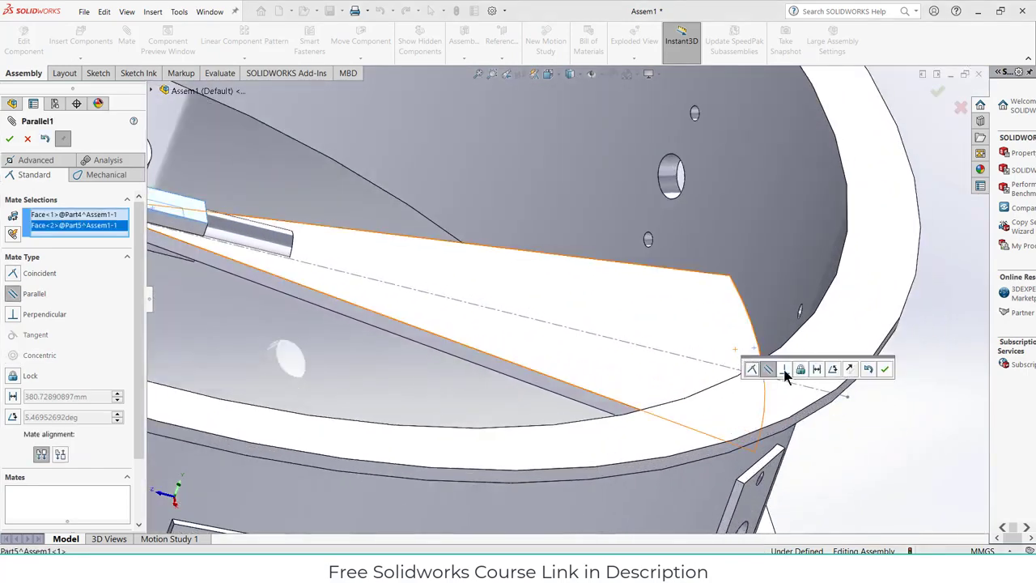
{"action": "scroll", "coordinate": [494, 322], "scroll_direction": "up", "scroll_amount": 3}
{"action": "middle_click_drag", "start_coordinate": [455, 324], "coordinate": [429, 257]}
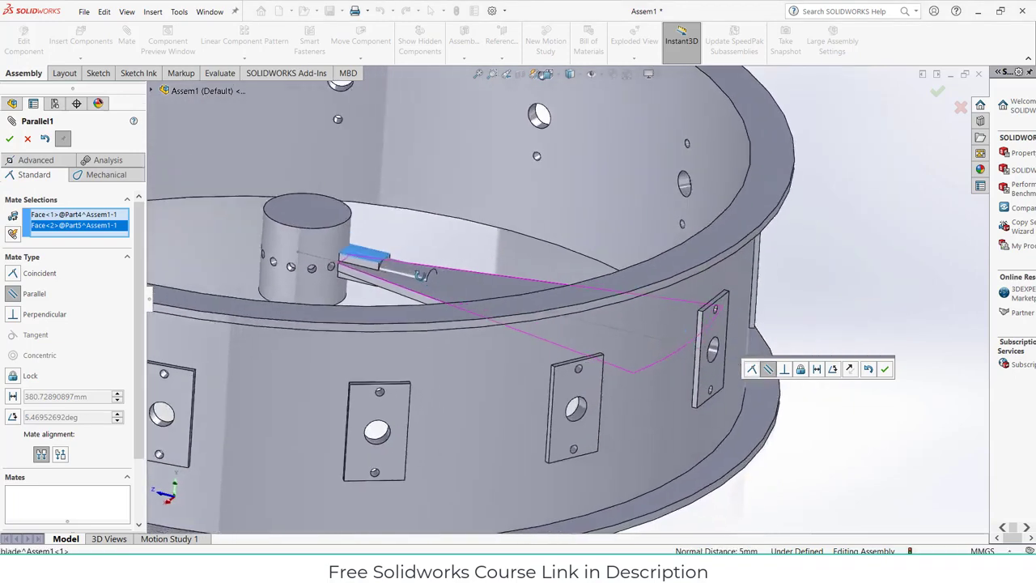
{"action": "left_click", "coordinate": [885, 369]}
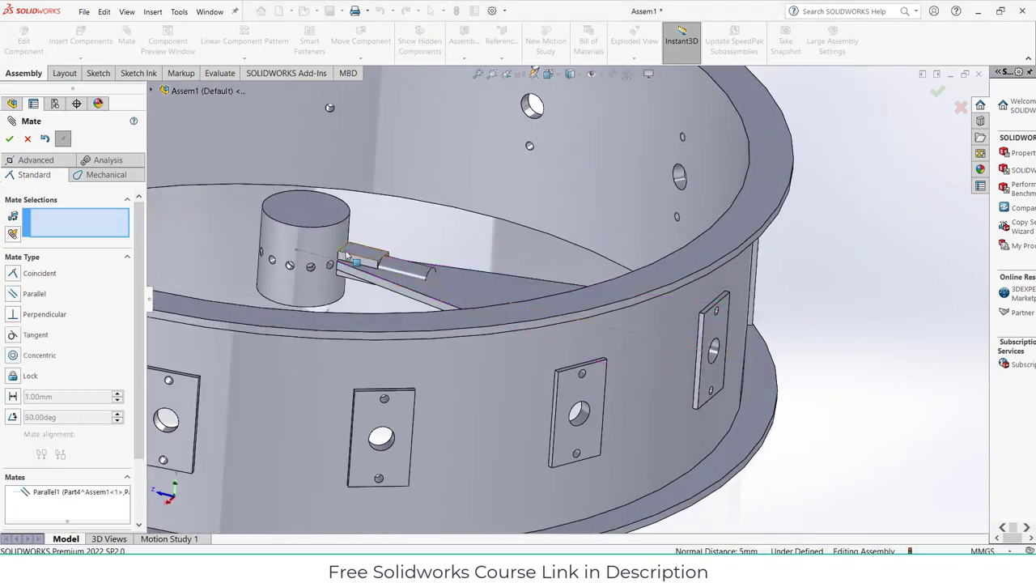
Add a 495 mm distance mate between the outer pin's shoulder face and the body's inner cylindrical face, after trying 400 and 500 mm
{"action": "scroll", "coordinate": [469, 285], "scroll_direction": "down", "scroll_amount": 6}
{"action": "left_click", "coordinate": [382, 277]}
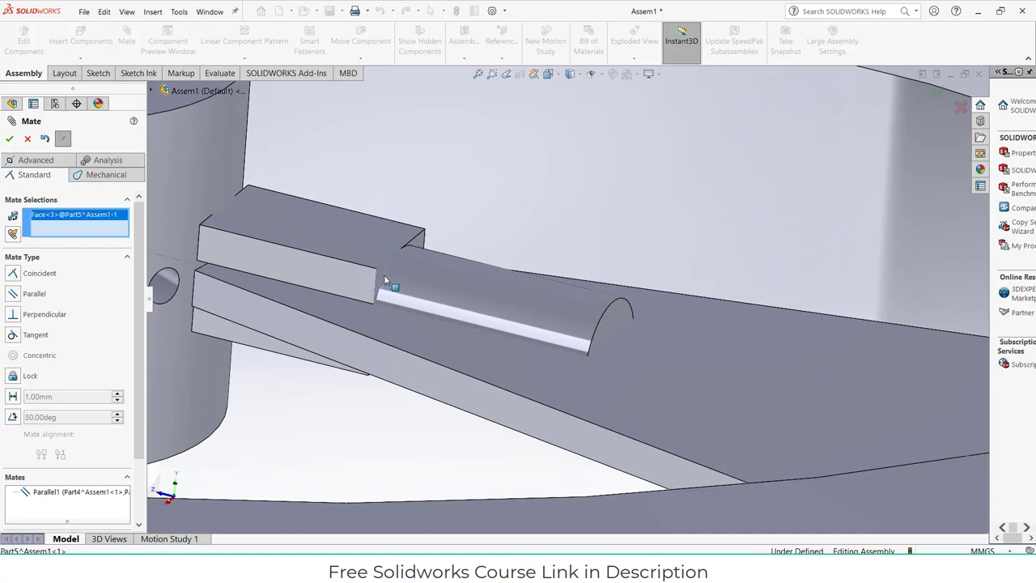
{"action": "middle_click_drag", "start_coordinate": [382, 285], "coordinate": [918, 339]}
{"action": "left_click", "coordinate": [884, 327]}
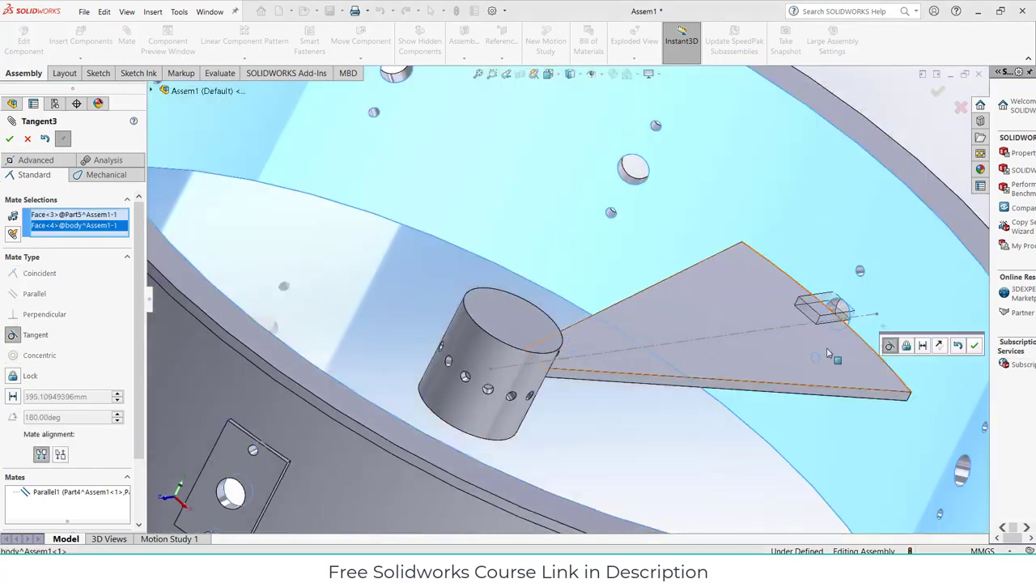
{"action": "middle_click_drag", "start_coordinate": [828, 352], "coordinate": [777, 380]}
{"action": "scroll", "coordinate": [871, 304], "scroll_direction": "down", "scroll_amount": 3}
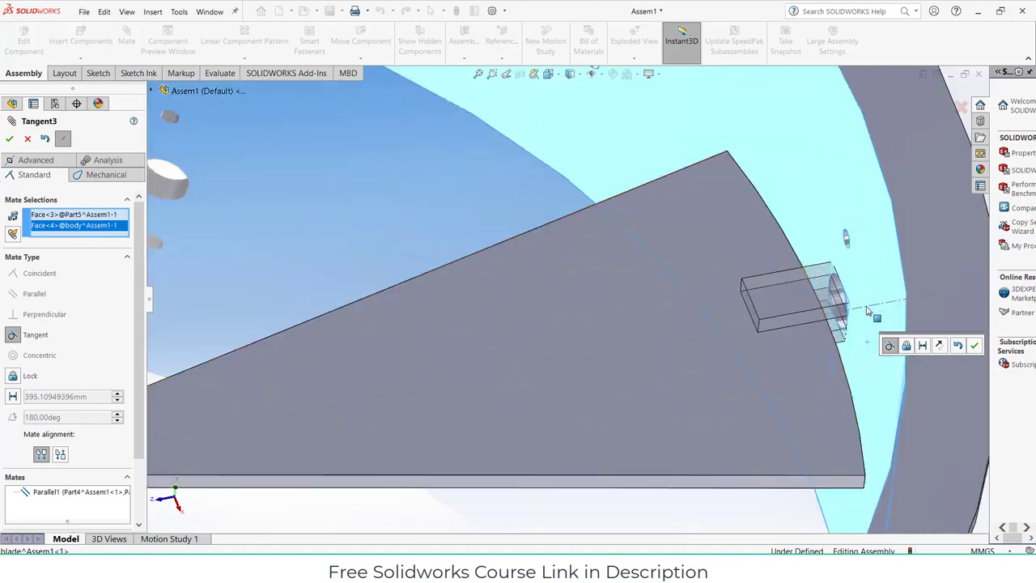
{"action": "left_click", "coordinate": [923, 347]}
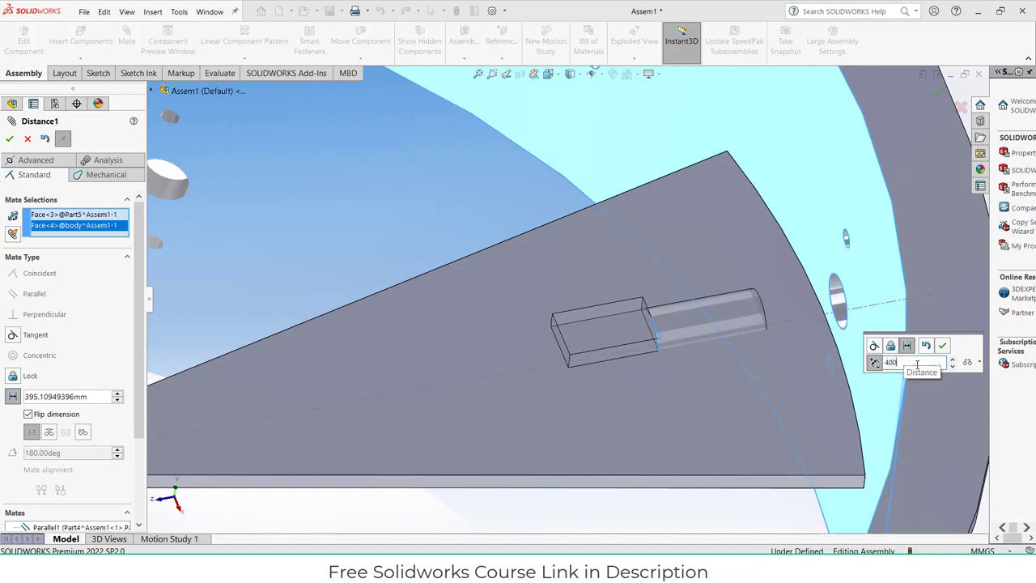
{"action": "key", "text": "Return"}
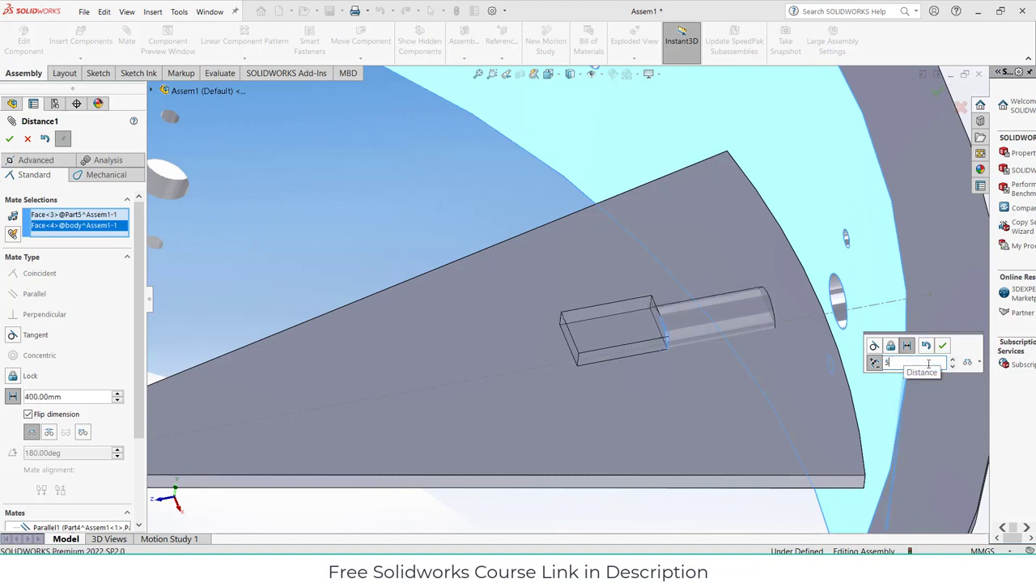
{"action": "key", "text": "Return"}
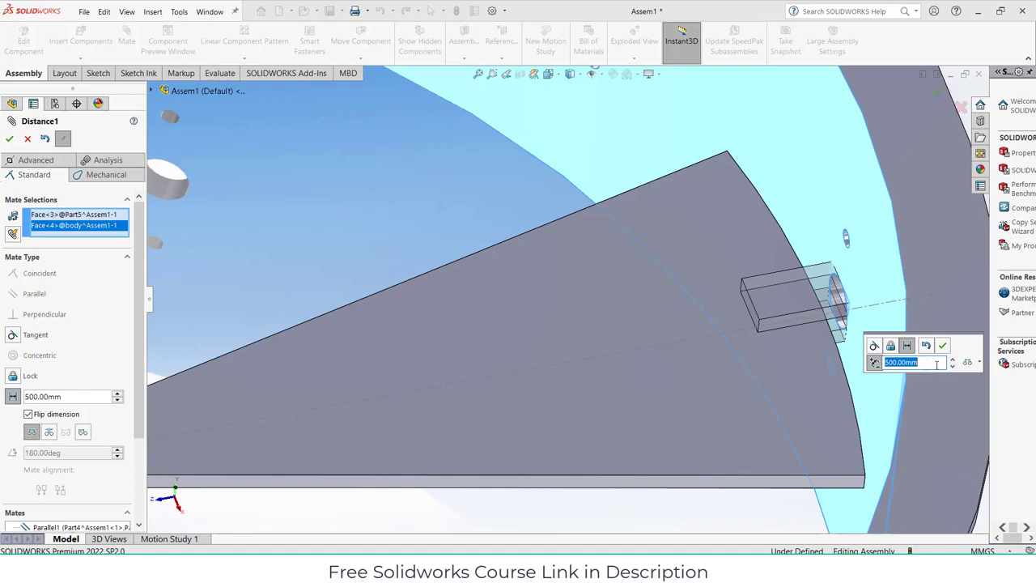
{"action": "type", "text": "495"}
{"action": "key", "text": "Return"}
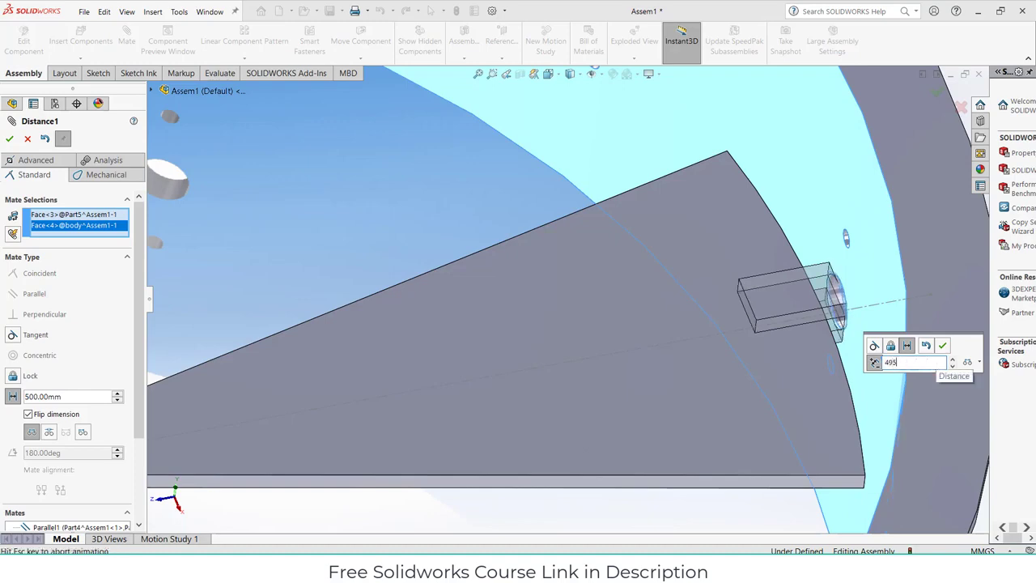
{"action": "mouse_move", "coordinate": [814, 335]}
{"action": "middle_mouse_down"}
{"action": "mouse_move", "coordinate": [685, 308]}
{"action": "mouse_move", "coordinate": [802, 332]}
{"action": "middle_mouse_up"}
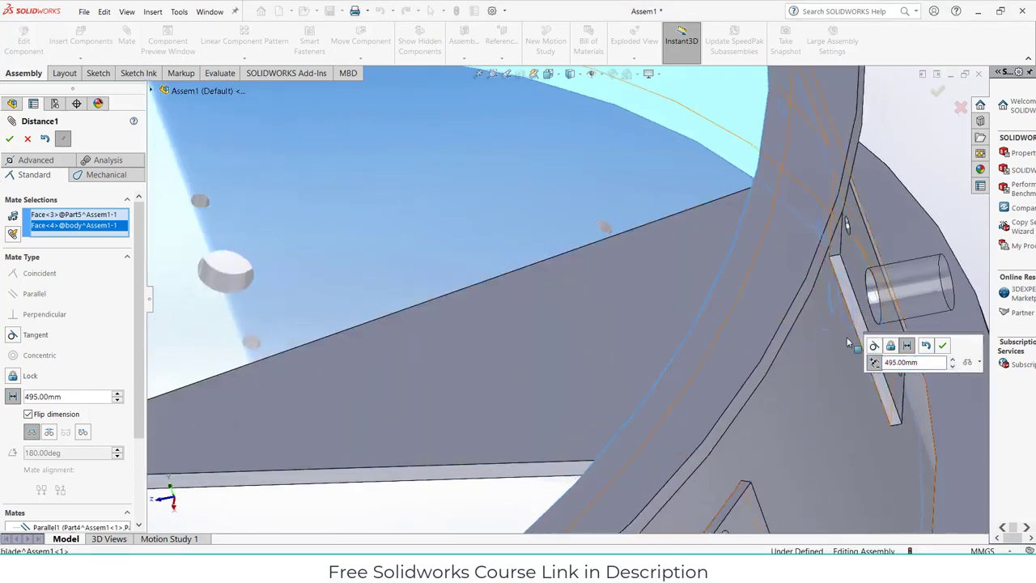
{"action": "left_click", "coordinate": [942, 346]}
Inspect the outer pin's fit through the body and the inner pin's position at the hub, and close the Mate command
{"action": "scroll", "coordinate": [675, 349], "scroll_direction": "up", "scroll_amount": 3}
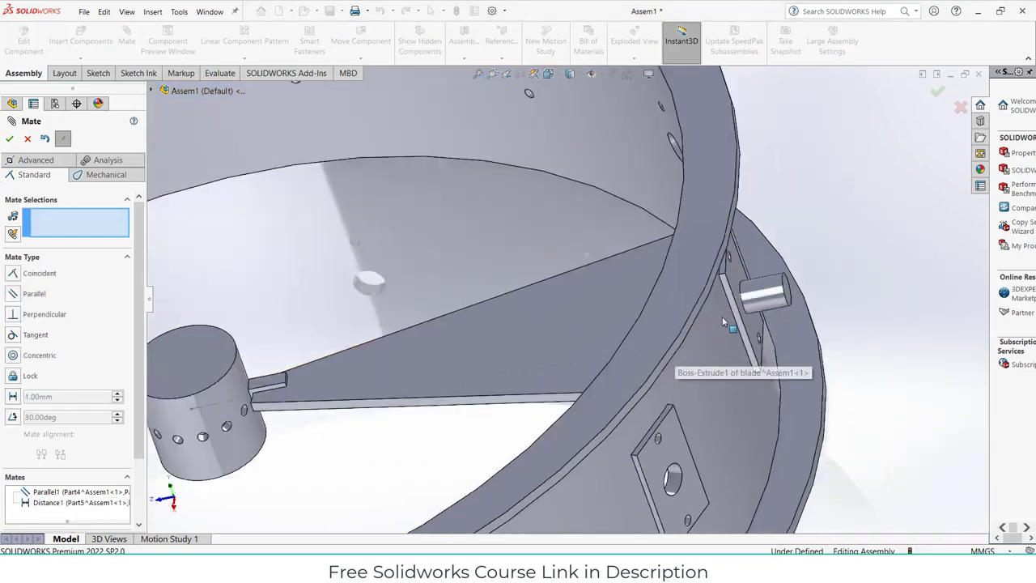
{"action": "mouse_move", "coordinate": [763, 298]}
{"action": "left_mouse_down"}
{"action": "mouse_move", "coordinate": [772, 312]}
{"action": "mouse_move", "coordinate": [768, 279]}
{"action": "mouse_move", "coordinate": [770, 300]}
{"action": "mouse_move", "coordinate": [769, 287]}
{"action": "mouse_move", "coordinate": [771, 299]}
{"action": "mouse_move", "coordinate": [773, 289]}
{"action": "mouse_move", "coordinate": [757, 289]}
{"action": "left_mouse_up"}
{"action": "scroll", "coordinate": [757, 289], "scroll_direction": "up", "scroll_amount": 1}
{"action": "middle_click_drag", "start_coordinate": [313, 351], "coordinate": [356, 389]}
{"action": "scroll", "coordinate": [324, 395], "scroll_direction": "down", "scroll_amount": 3}
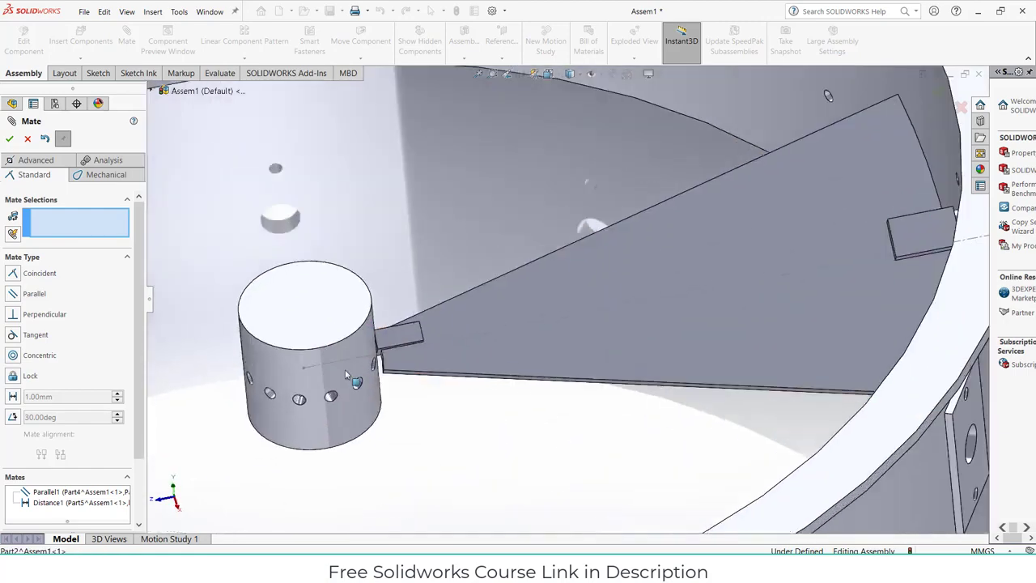
{"action": "left_click", "coordinate": [29, 139]}
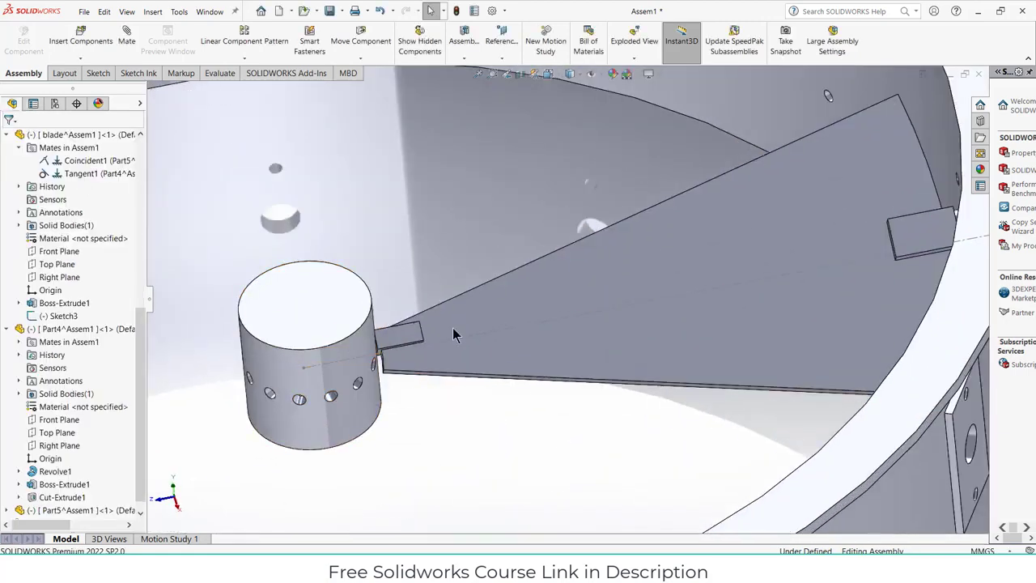
Delete the tangent mate between the blade and the inner pin
{"action": "left_click", "coordinate": [450, 328]}
{"action": "scroll", "coordinate": [24, 190], "scroll_direction": "up", "scroll_amount": 2}
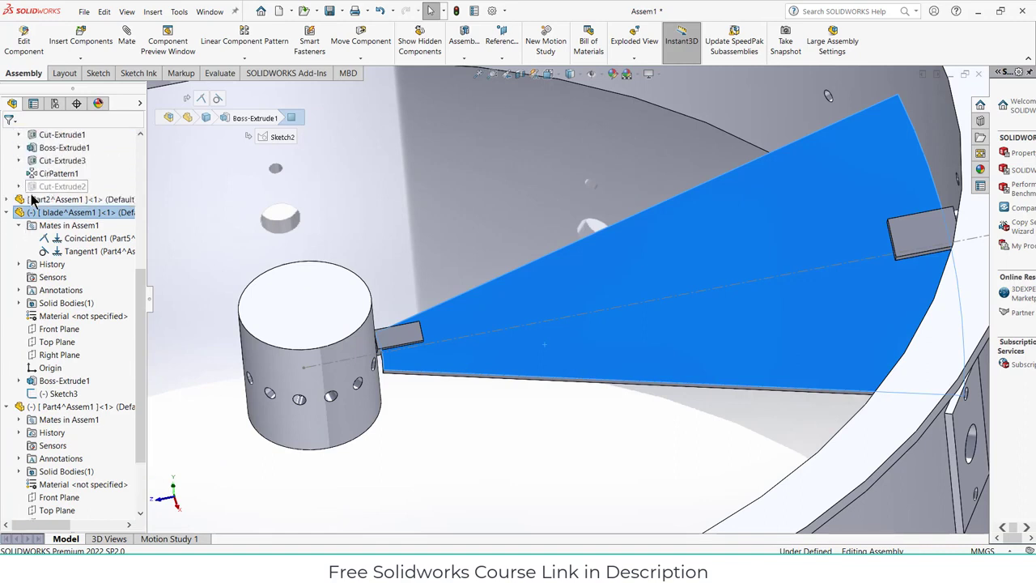
{"action": "left_click", "coordinate": [73, 251]}
{"action": "right_click", "coordinate": [73, 256]}
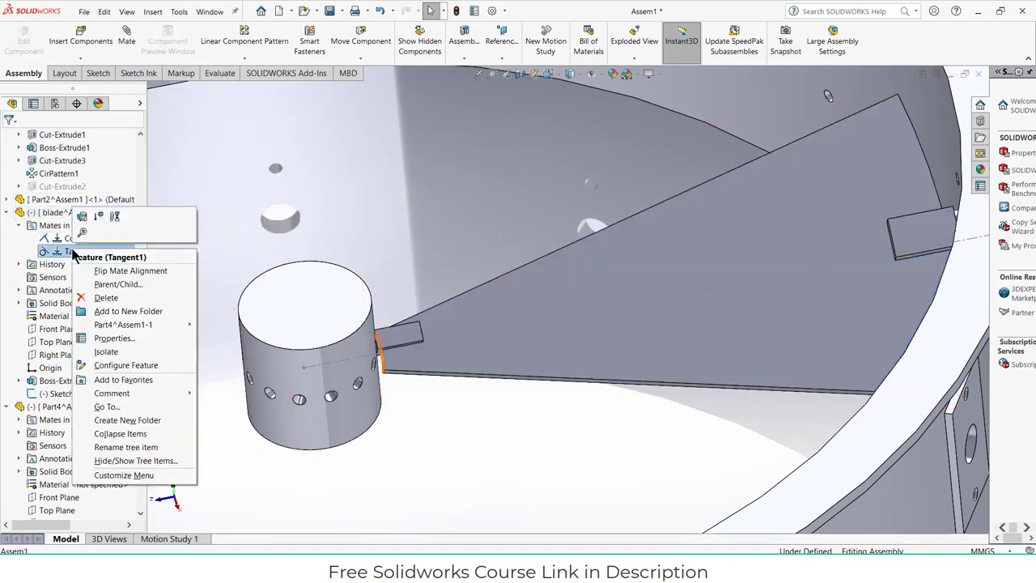
{"action": "left_click", "coordinate": [108, 298]}
{"action": "left_click", "coordinate": [594, 215]}
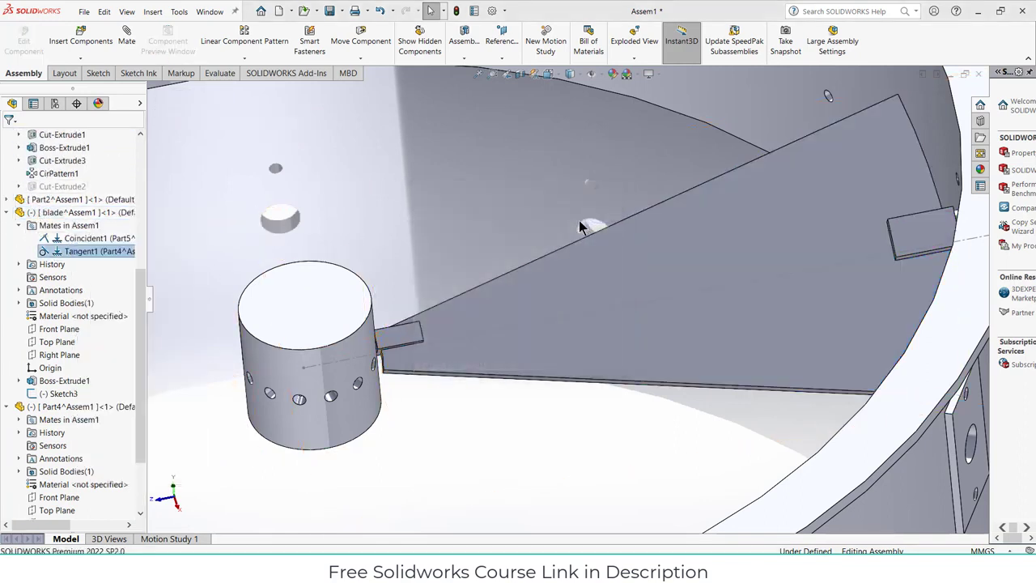
Start a Width mate and pick the blade's two long, narrow side faces as the width selections
{"action": "left_click", "coordinate": [123, 50]}
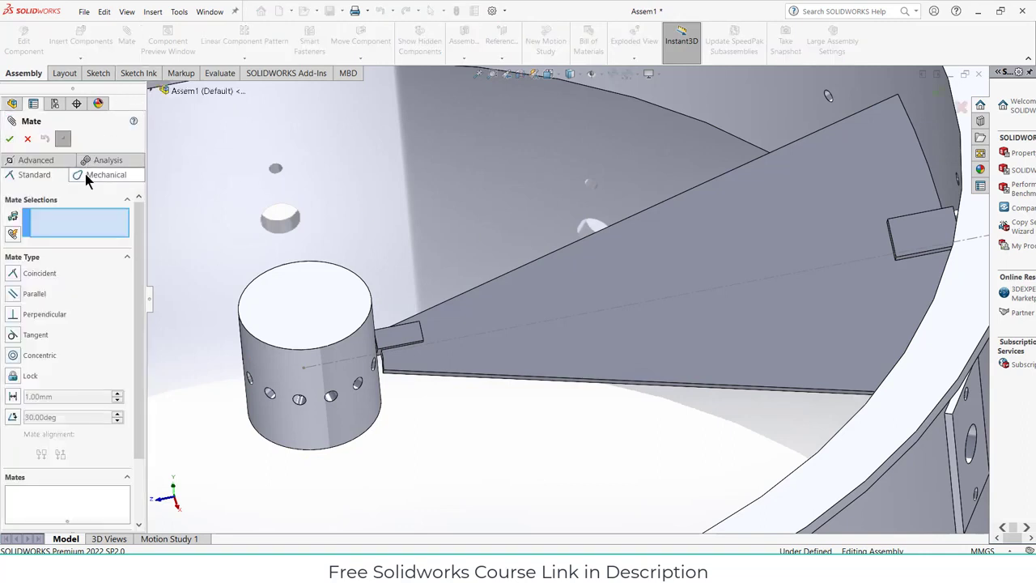
{"action": "left_click", "coordinate": [35, 159]}
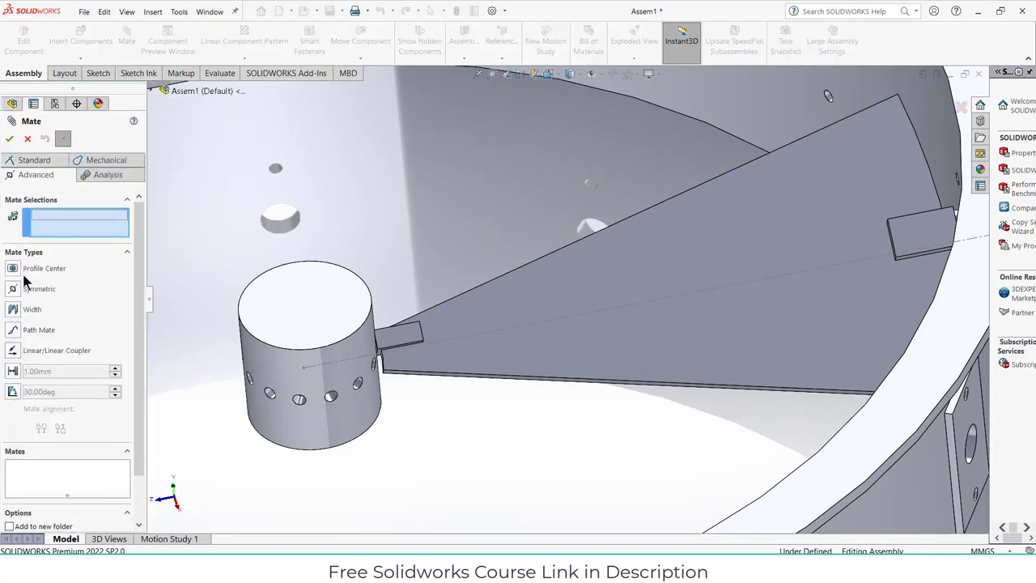
{"action": "left_click", "coordinate": [16, 309]}
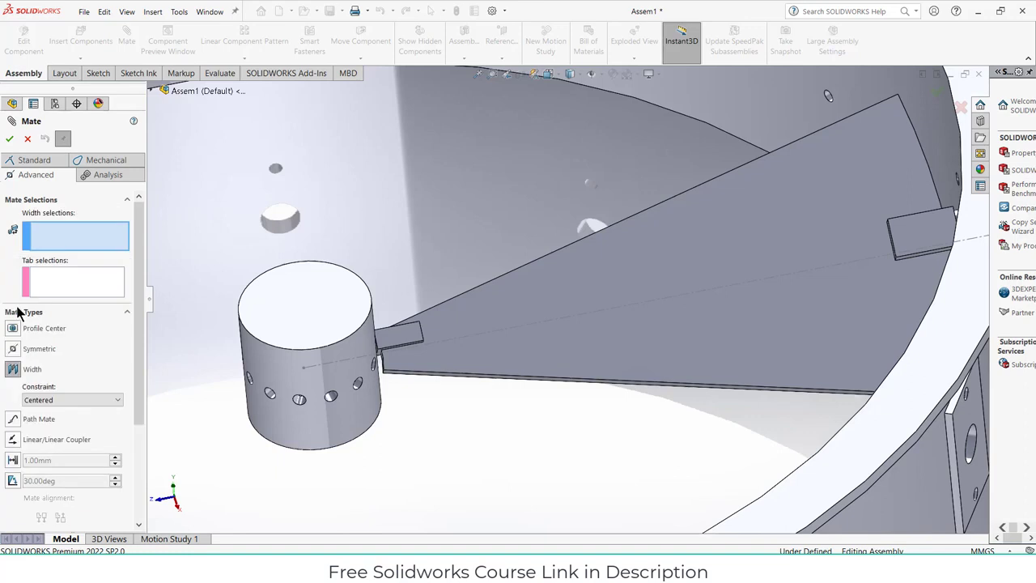
{"action": "scroll", "coordinate": [379, 356], "scroll_direction": "down", "scroll_amount": 5}
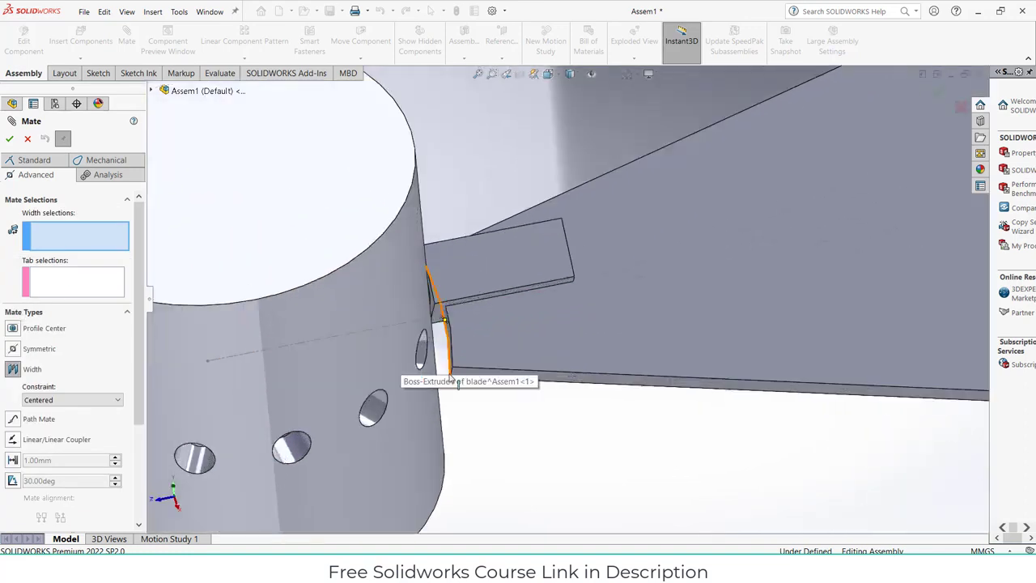
{"action": "scroll", "coordinate": [473, 361], "scroll_direction": "down", "scroll_amount": 3}
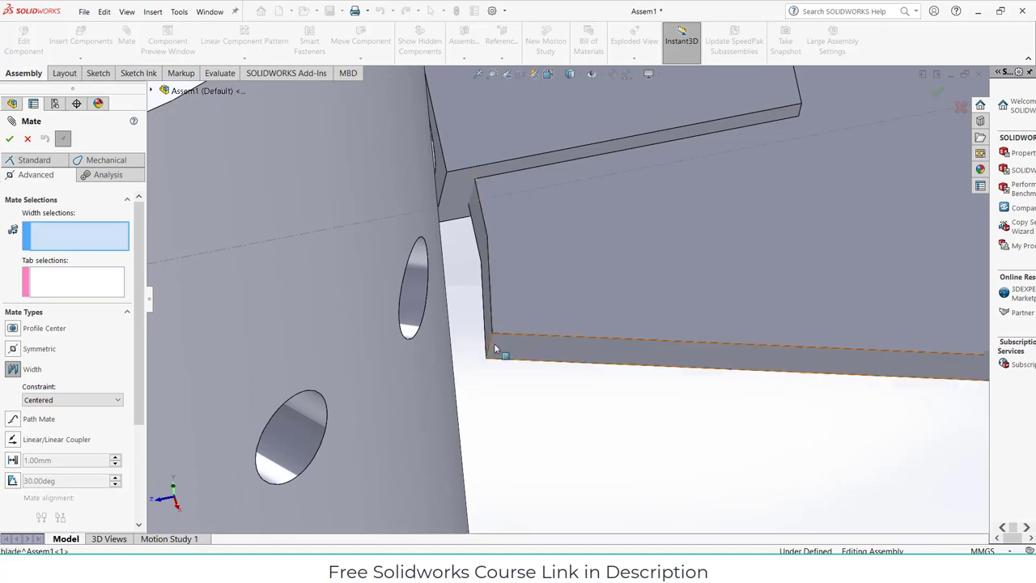
{"action": "scroll", "coordinate": [493, 349], "scroll_direction": "up", "scroll_amount": 8}
{"action": "middle_click_drag", "start_coordinate": [583, 348], "coordinate": [543, 207]}
{"action": "left_click", "coordinate": [605, 309]}
{"action": "left_click", "coordinate": [586, 202]}
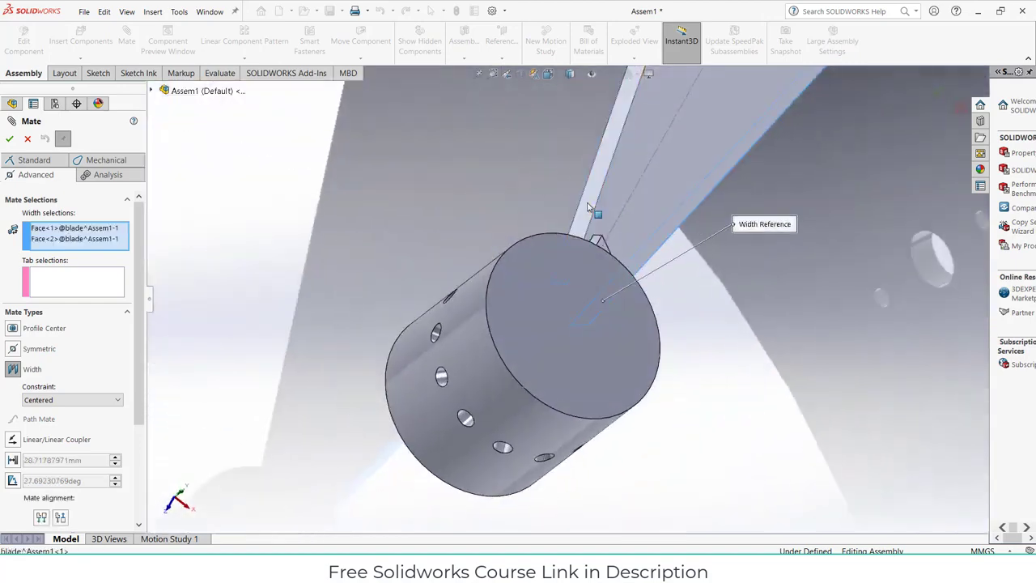
Pick the two opposite side faces of the inner pin's fork as tab selections, accept the centered Width mate and close the Mate command
{"action": "left_click", "coordinate": [598, 247]}
{"action": "middle_click_drag", "start_coordinate": [669, 254], "coordinate": [590, 203]}
{"action": "scroll", "coordinate": [534, 270], "scroll_direction": "down", "scroll_amount": 5}
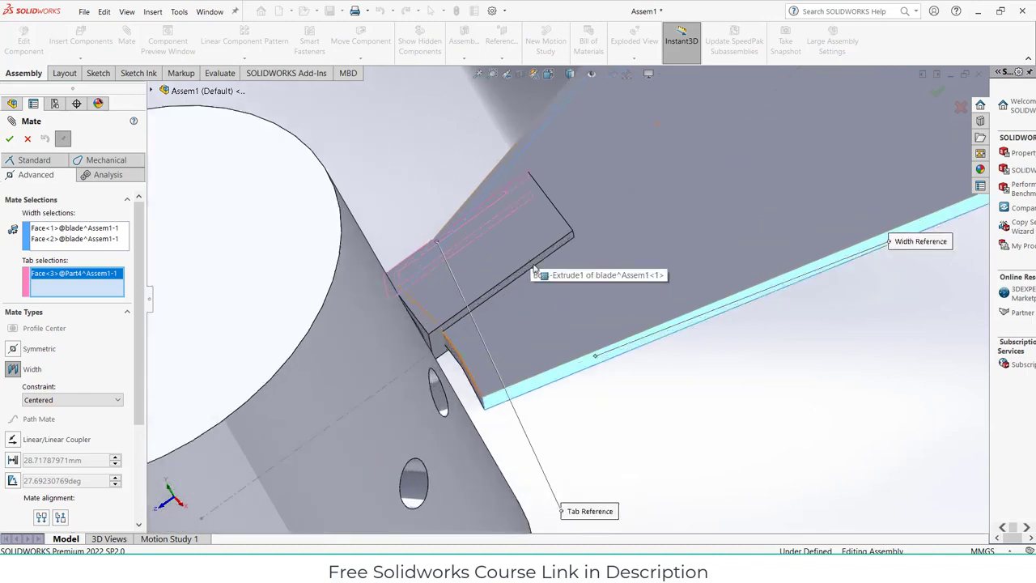
{"action": "left_click", "coordinate": [533, 263]}
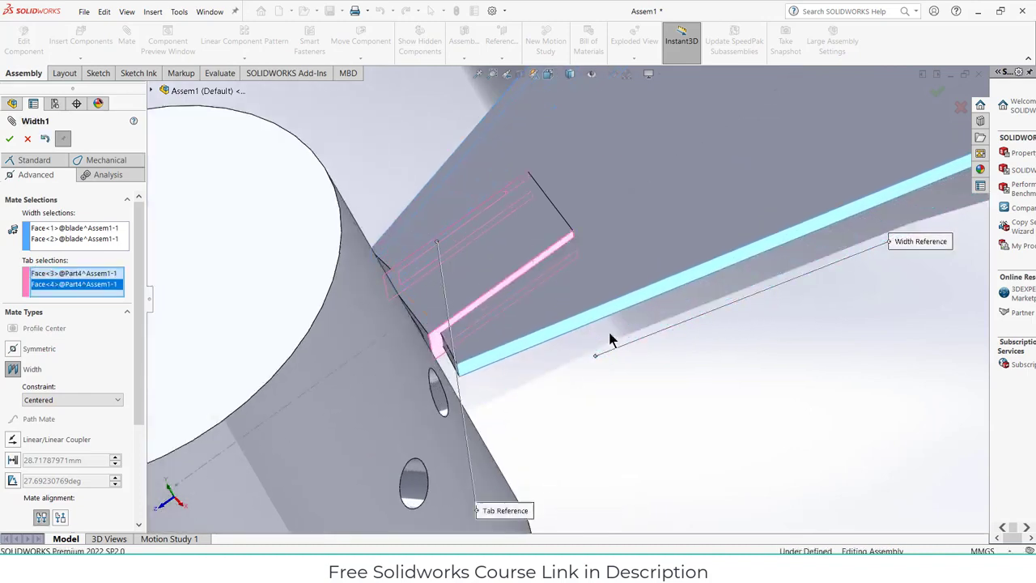
{"action": "scroll", "coordinate": [639, 348], "scroll_direction": "up", "scroll_amount": 10}
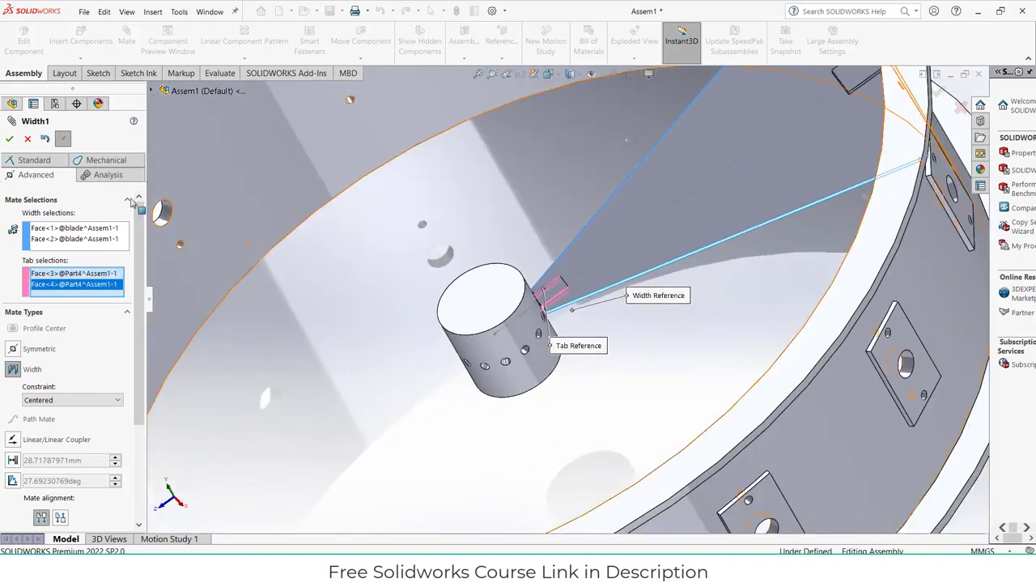
{"action": "left_click", "coordinate": [9, 138]}
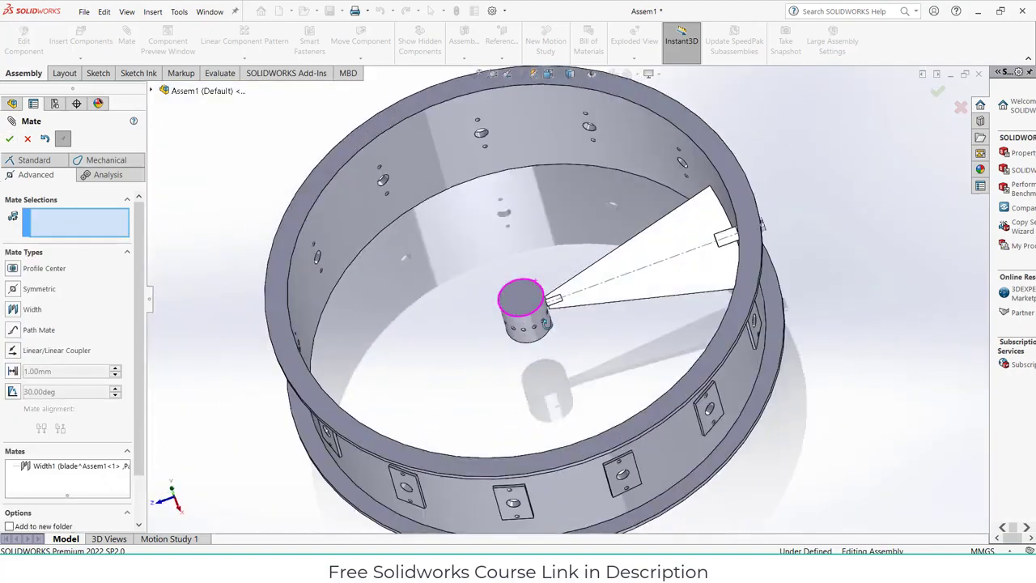
{"action": "middle_click_drag", "start_coordinate": [546, 323], "coordinate": [580, 306]}
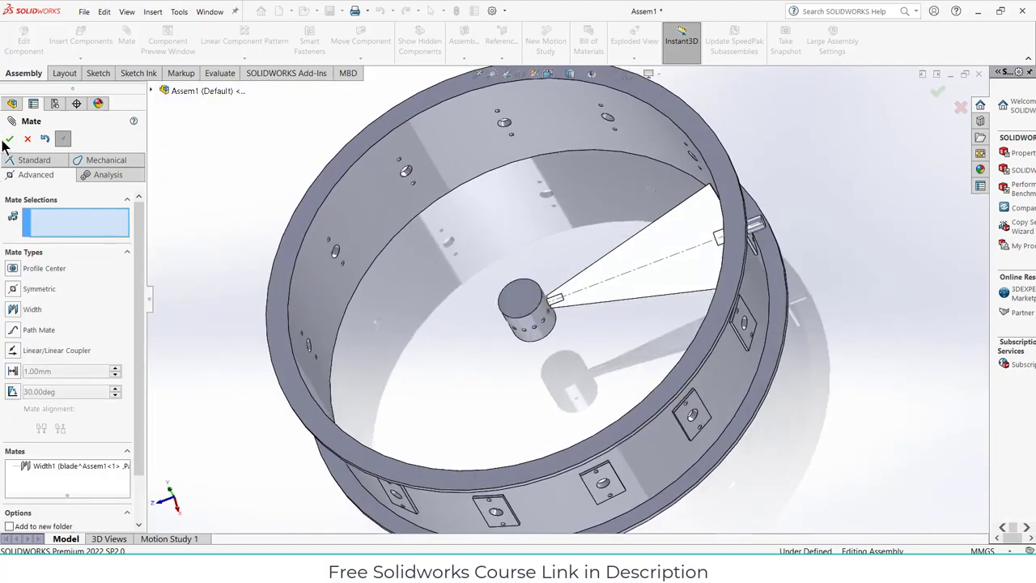
{"action": "left_click", "coordinate": [27, 139]}
Turn the outer pin to test the blade's rotation, and examine where the pin passes through the body's mounting plate
{"action": "scroll", "coordinate": [760, 231], "scroll_direction": "down", "scroll_amount": 3}
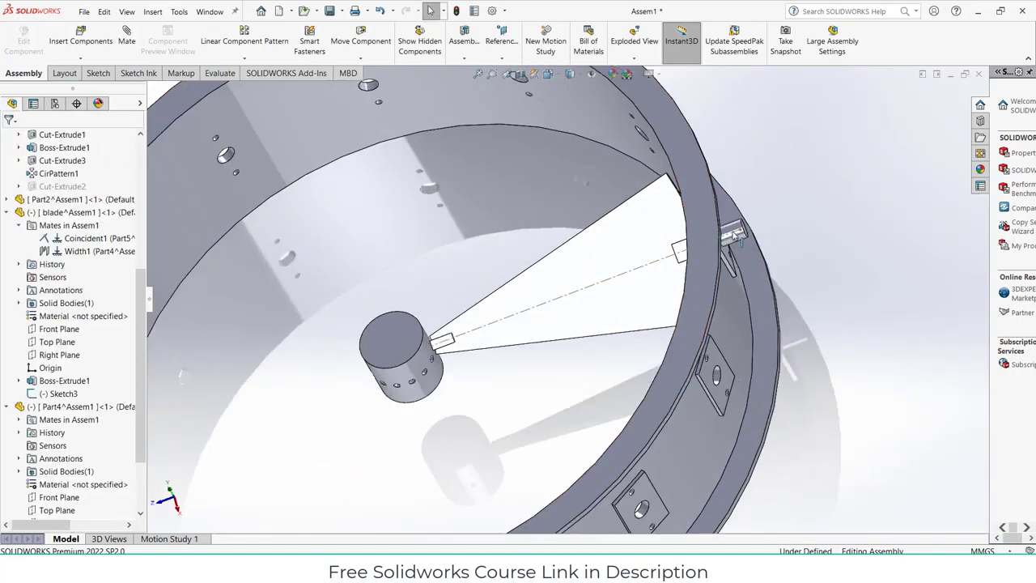
{"action": "left_click_drag", "start_coordinate": [733, 234], "coordinate": [743, 237]}
{"action": "left_click", "coordinate": [858, 276]}
{"action": "scroll", "coordinate": [858, 278], "scroll_direction": "up", "scroll_amount": 2}
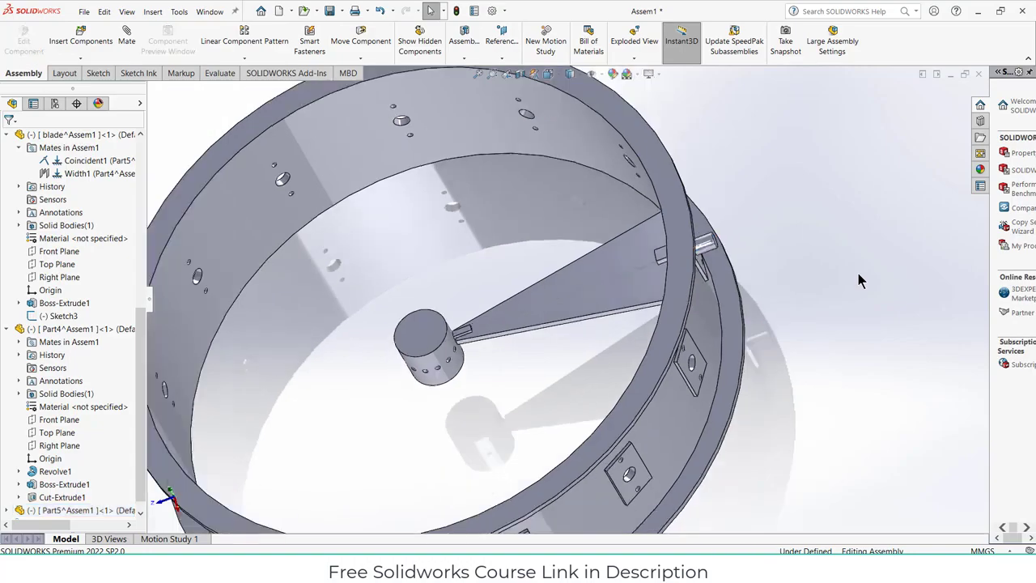
{"action": "middle_click_drag", "start_coordinate": [858, 280], "coordinate": [626, 258]}
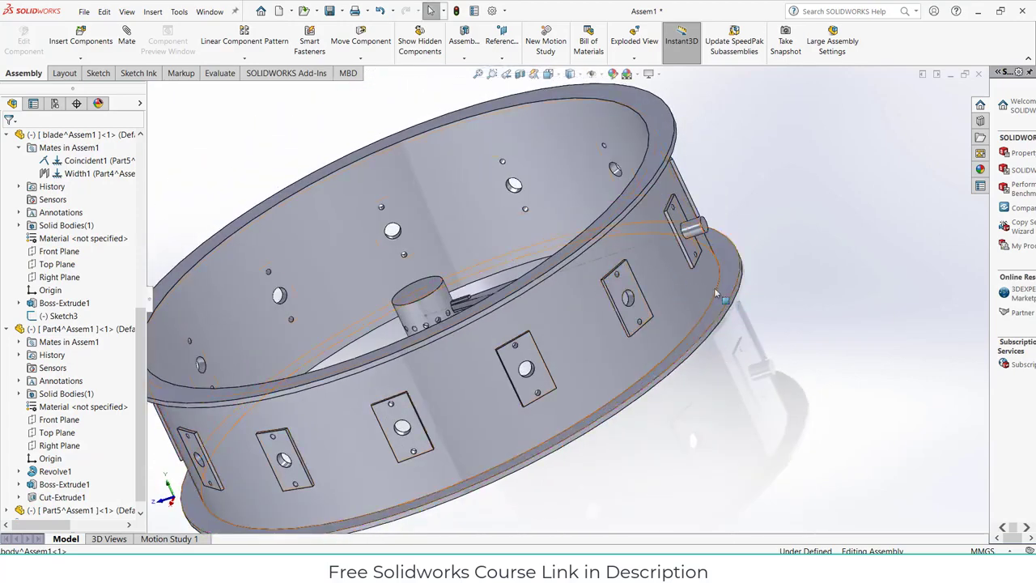
{"action": "middle_click_drag", "start_coordinate": [696, 334], "coordinate": [713, 236]}
{"action": "scroll", "coordinate": [712, 236], "scroll_direction": "down", "scroll_amount": 5}
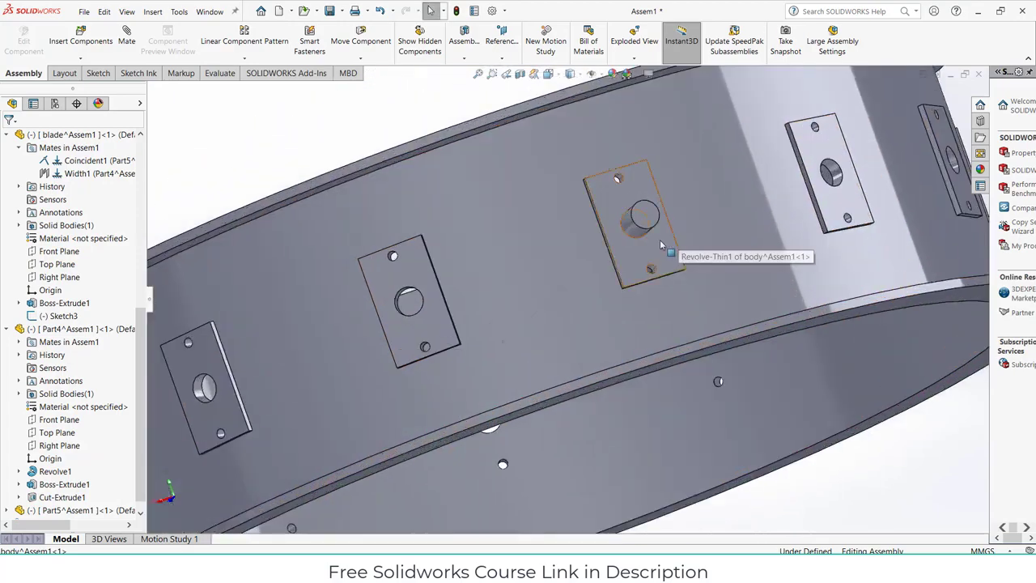
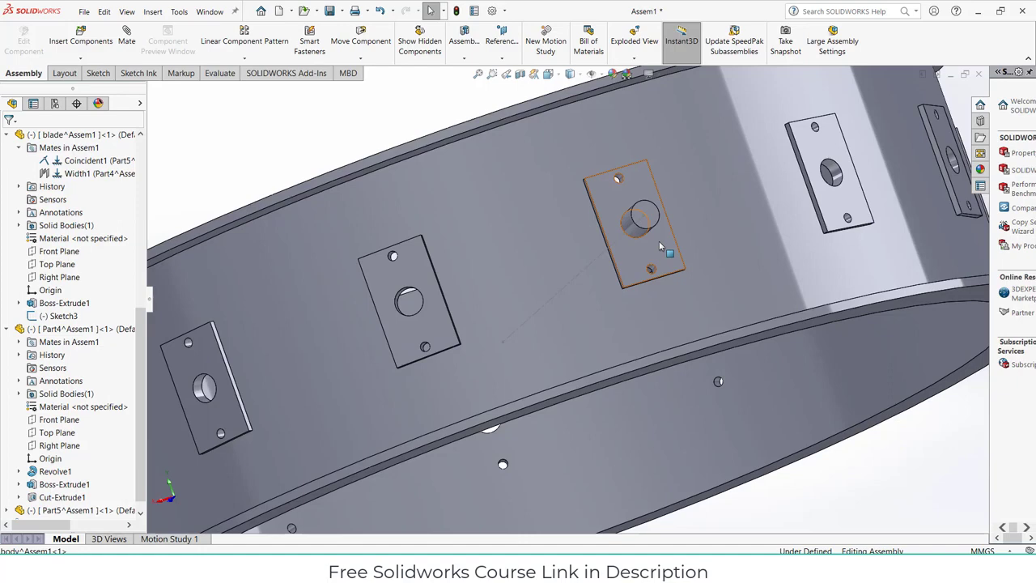
Collapse the expanded components in the tree and rename the outer pin component Part5 as "big supporter"
{"action": "scroll", "coordinate": [660, 247], "scroll_direction": "up", "scroll_amount": 5}
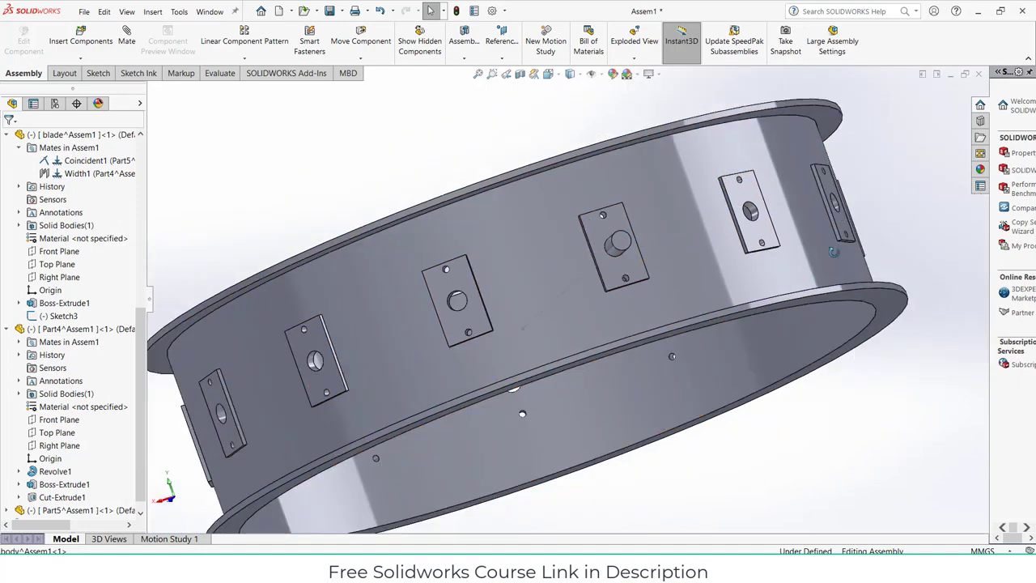
{"action": "middle_click_drag", "start_coordinate": [825, 284], "coordinate": [747, 270]}
{"action": "scroll", "coordinate": [81, 243], "scroll_direction": "up", "scroll_amount": 9}
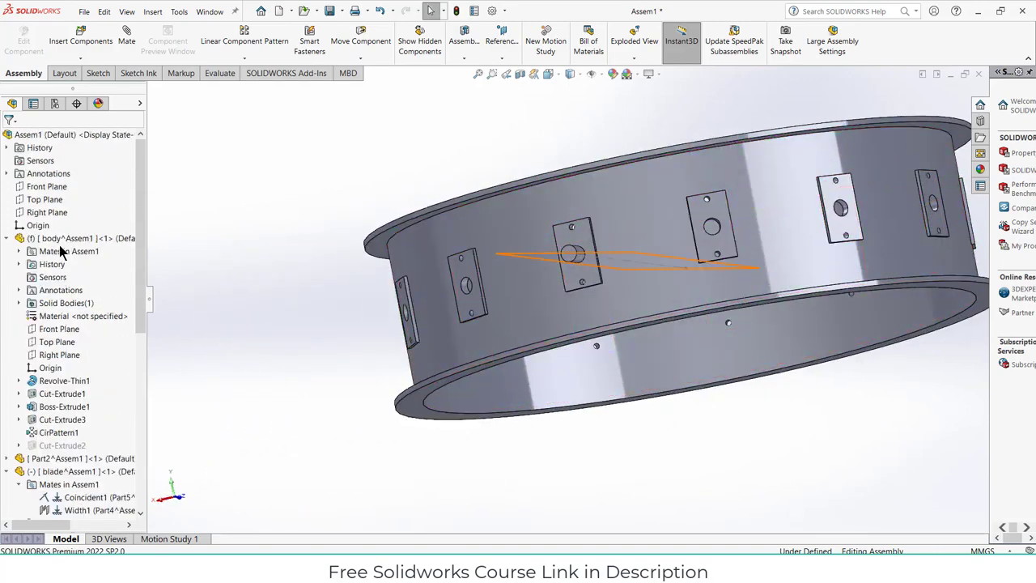
{"action": "left_click", "coordinate": [8, 240]}
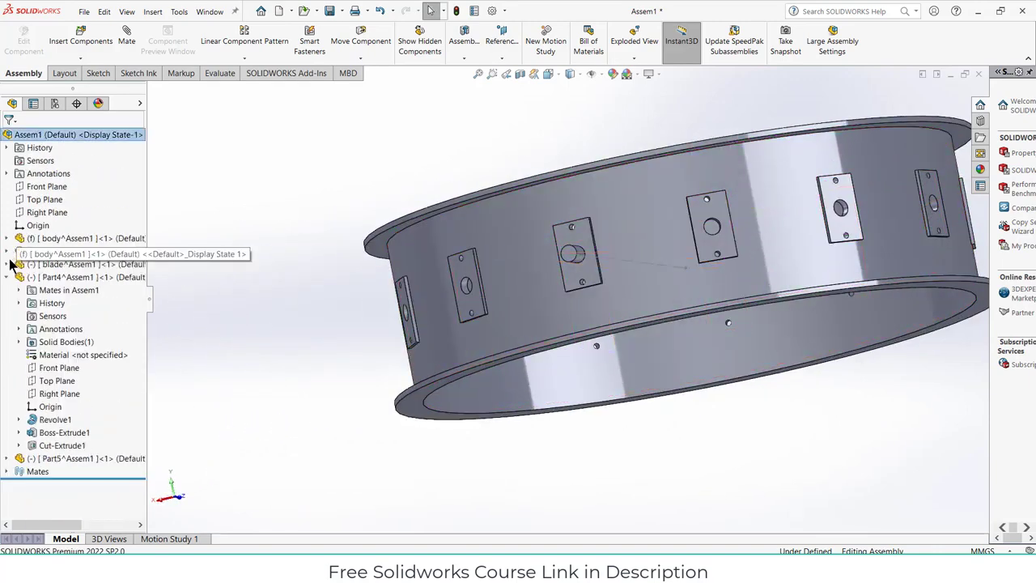
{"action": "left_click", "coordinate": [8, 277]}
{"action": "middle_click_drag", "start_coordinate": [416, 278], "coordinate": [528, 303]}
{"action": "left_click", "coordinate": [74, 289]}
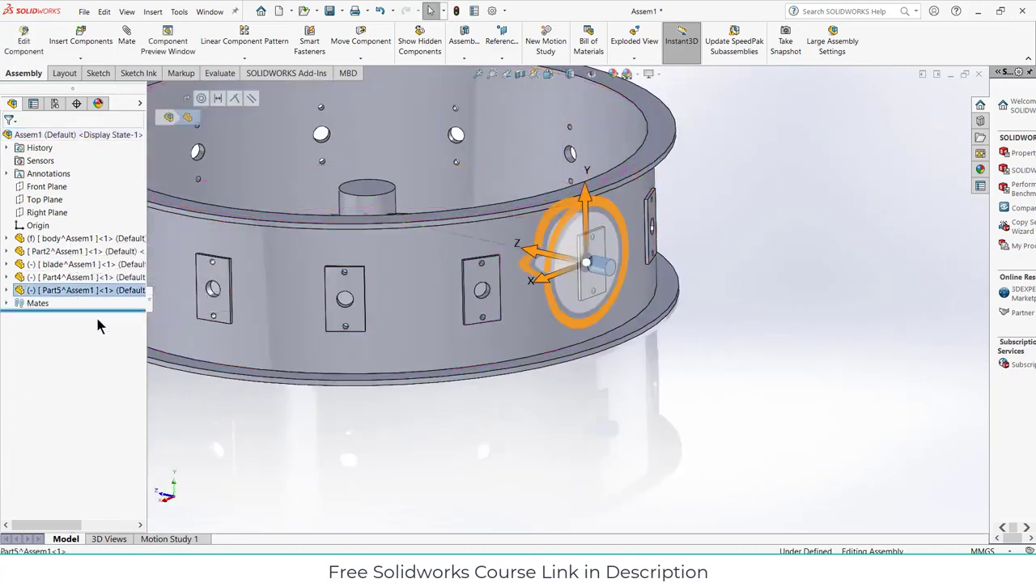
{"action": "key", "text": "F2"}
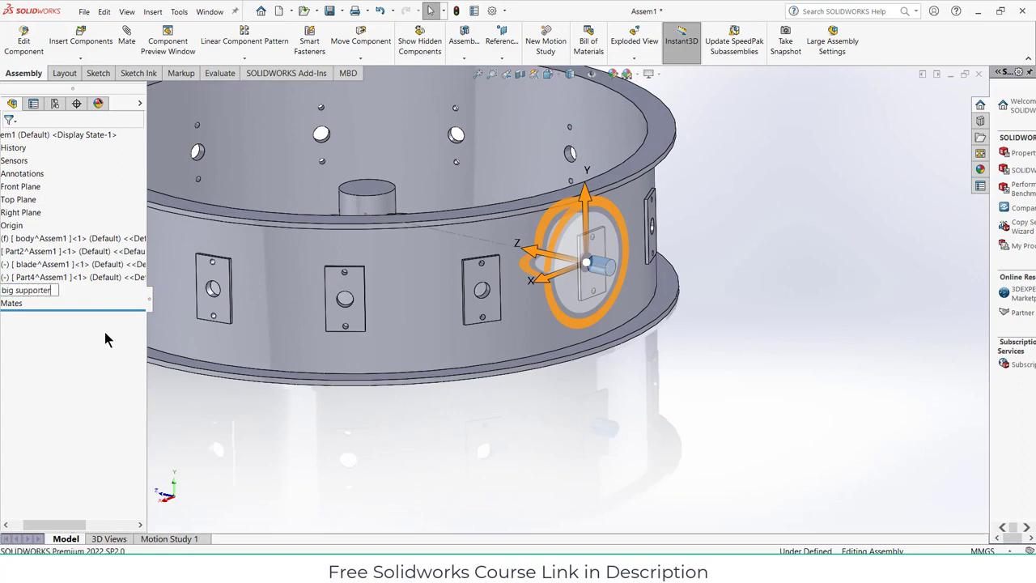
Rename the inner pin component Part4 as "small blade supporter"
{"action": "left_click", "coordinate": [65, 277]}
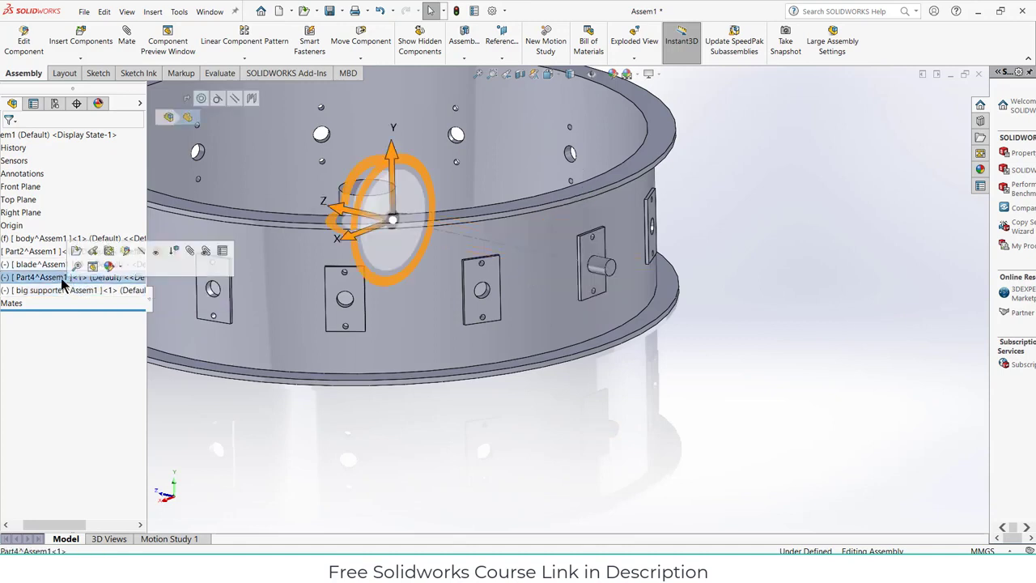
{"action": "key", "text": "F2"}
{"action": "type", "text": "small"}
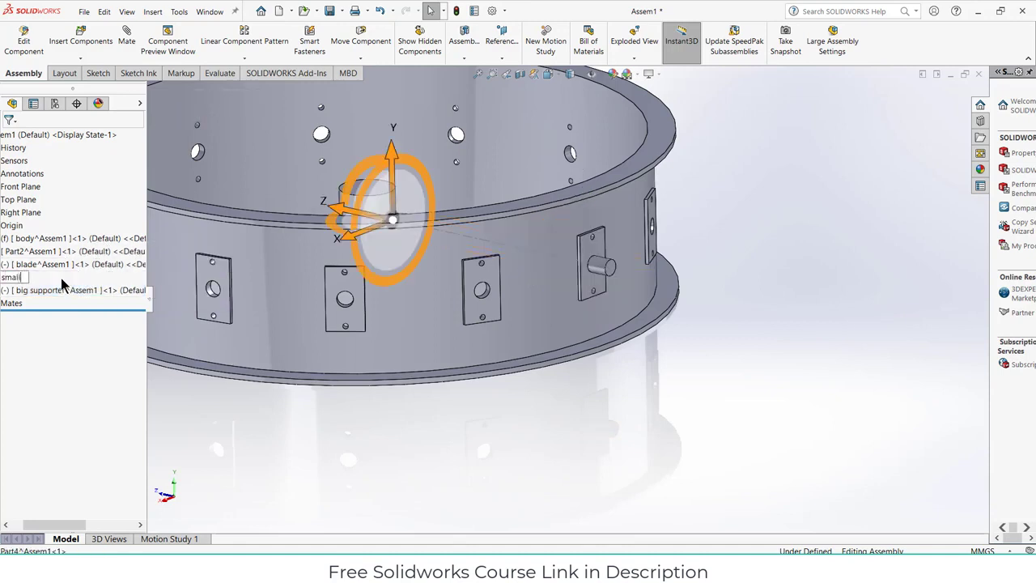
{"action": "type", "text": " blade supporter"}
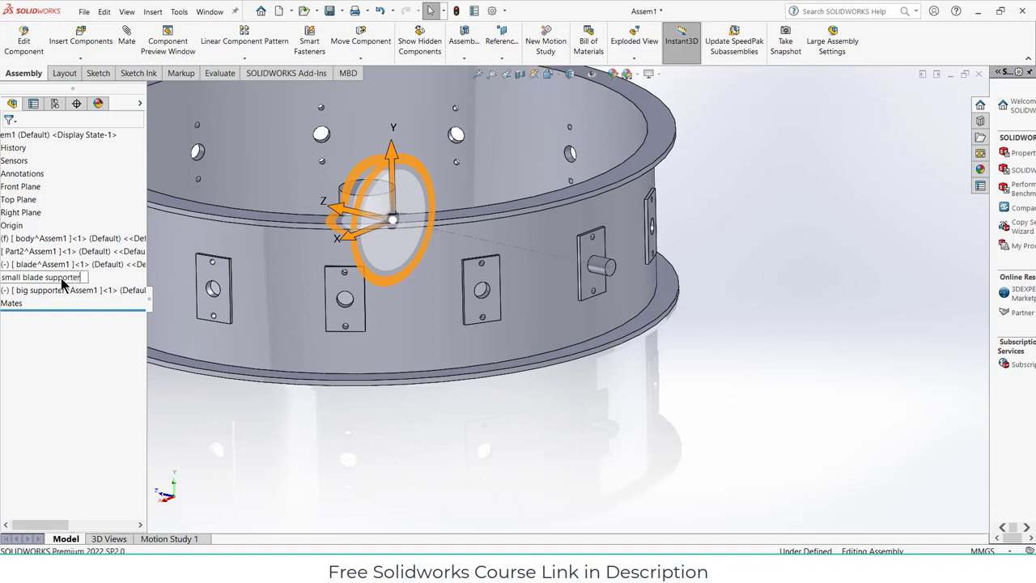
{"action": "key", "text": "Return"}
{"action": "left_click", "coordinate": [508, 442]}
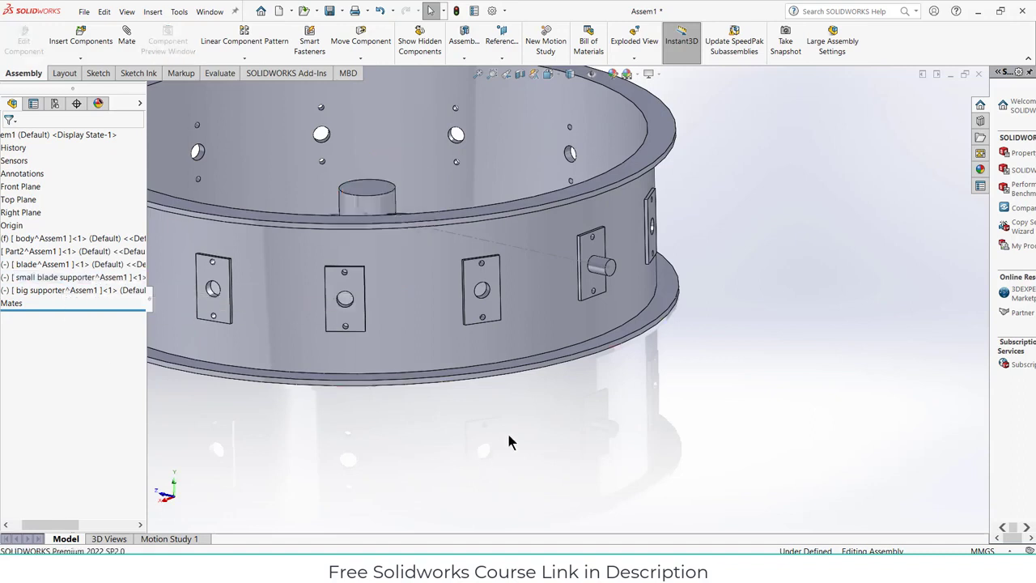
Insert a new part into the assembly and start its first sketch on the assembly's Front Plane
{"action": "scroll", "coordinate": [592, 285], "scroll_direction": "down", "scroll_amount": 5}
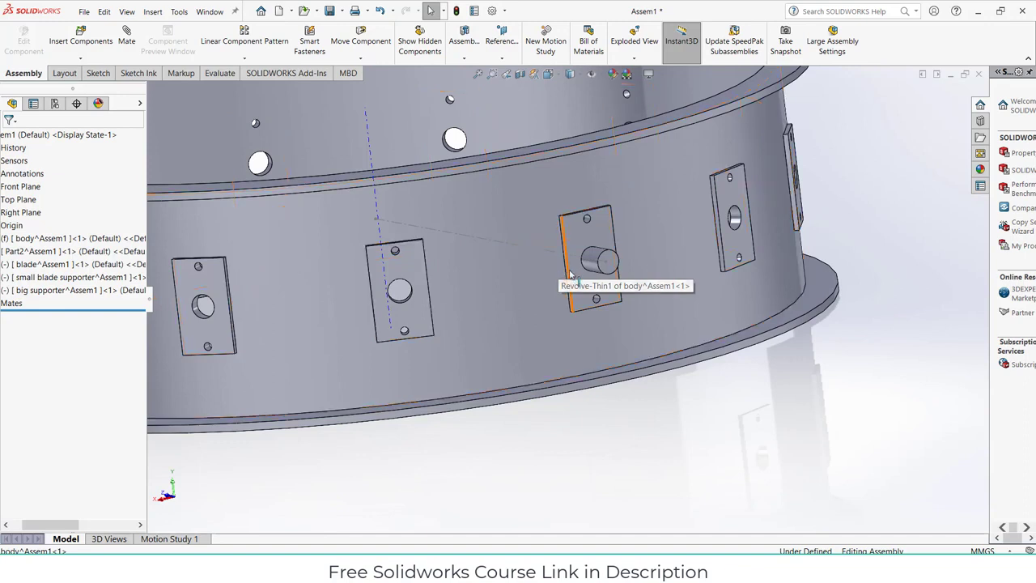
{"action": "scroll", "coordinate": [558, 267], "scroll_direction": "up", "scroll_amount": 5}
{"action": "left_click", "coordinate": [80, 58]}
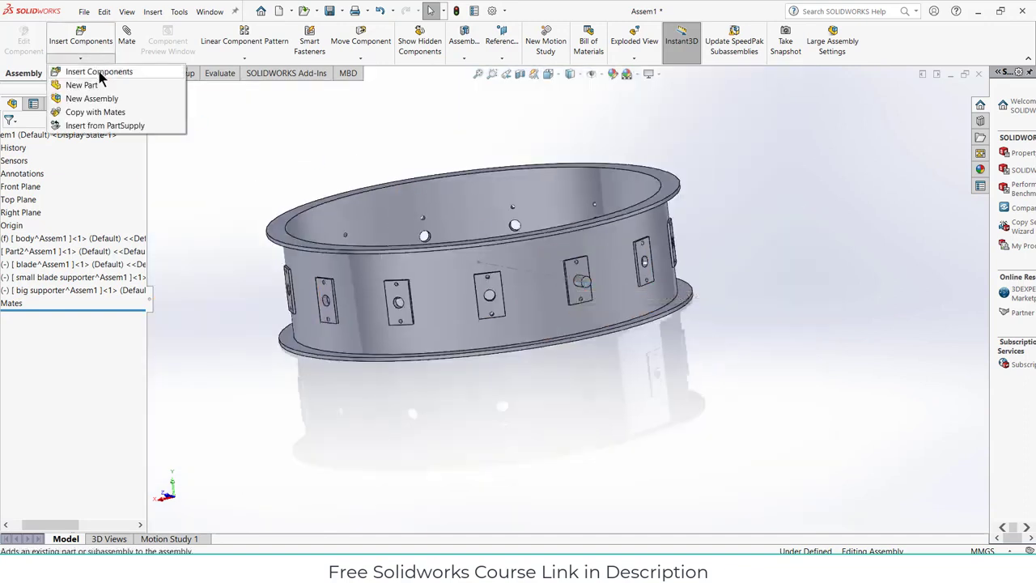
{"action": "left_click", "coordinate": [94, 83]}
{"action": "left_click_drag", "start_coordinate": [47, 526], "coordinate": [33, 526]}
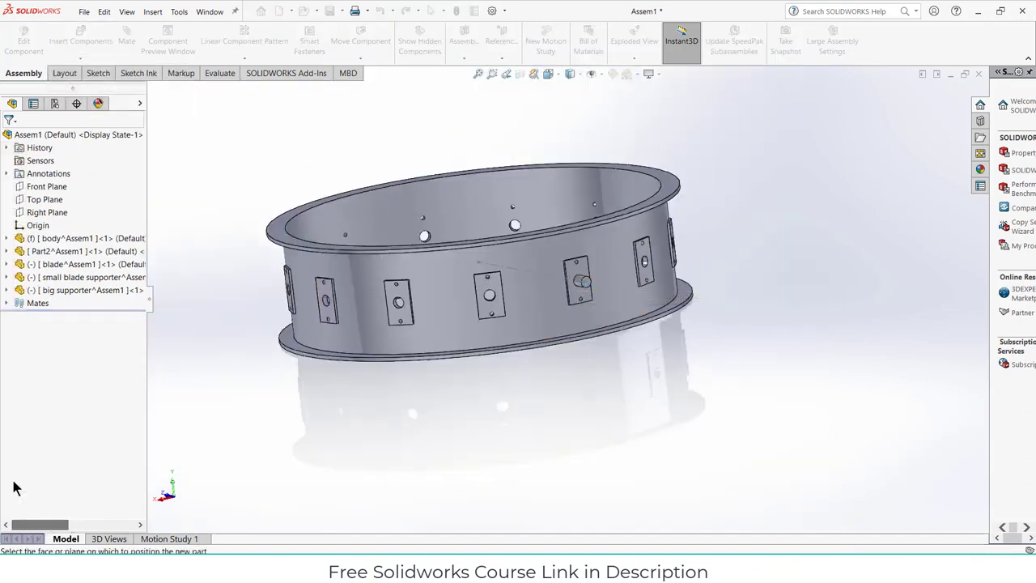
{"action": "left_click", "coordinate": [44, 189]}
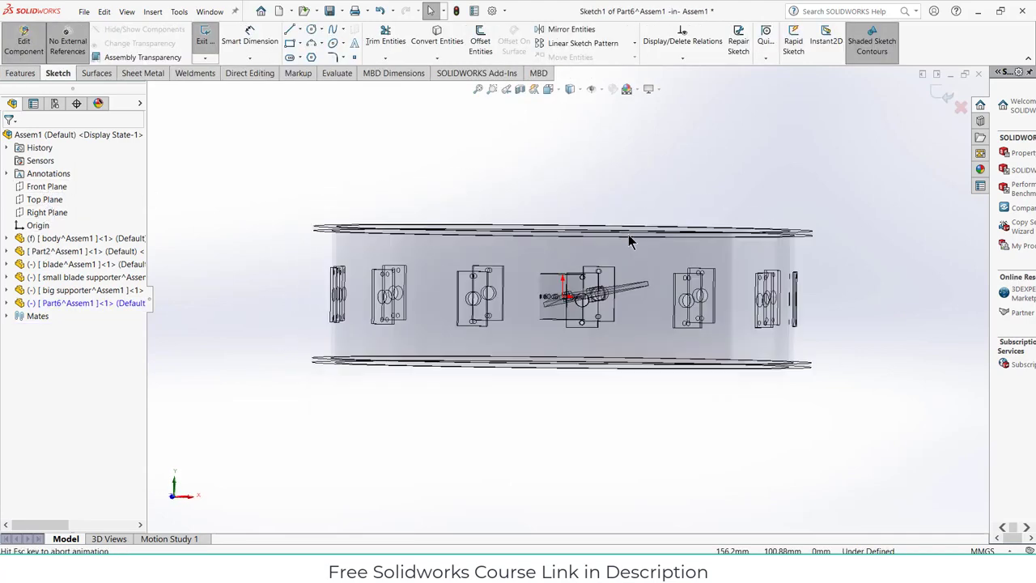
Sketch two concentric circles at the origin over the outer pin, with radii of about 15 mm and 29 mm
{"action": "left_click", "coordinate": [310, 29]}
{"action": "scroll", "coordinate": [546, 252], "scroll_direction": "down", "scroll_amount": 3}
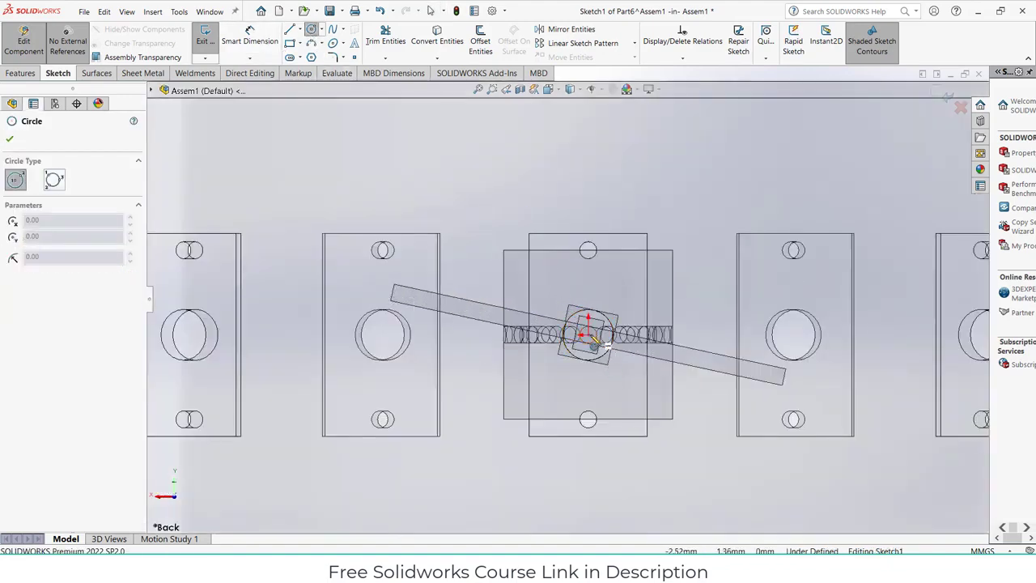
{"action": "left_click", "coordinate": [588, 334]}
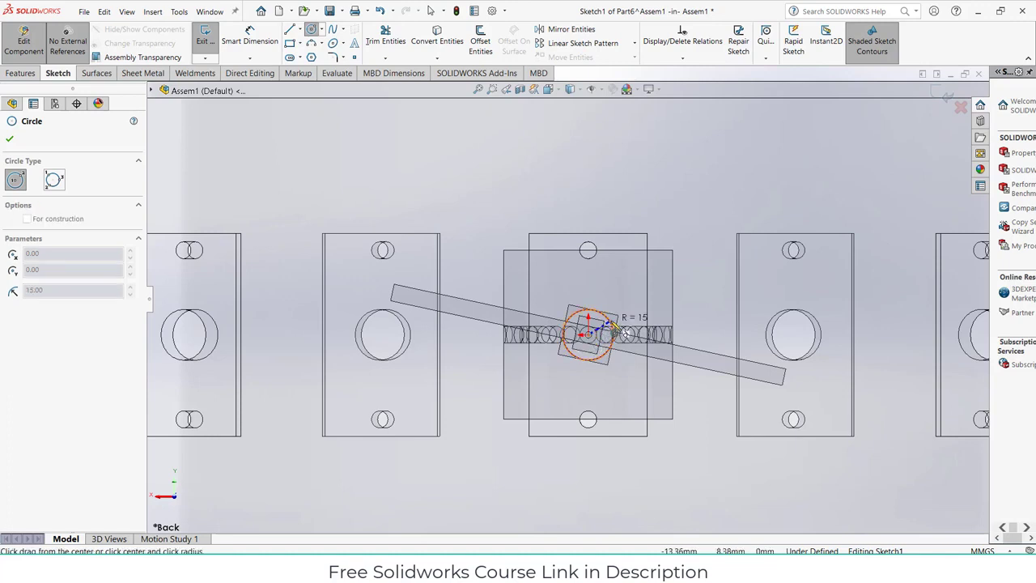
{"action": "left_click", "coordinate": [616, 328]}
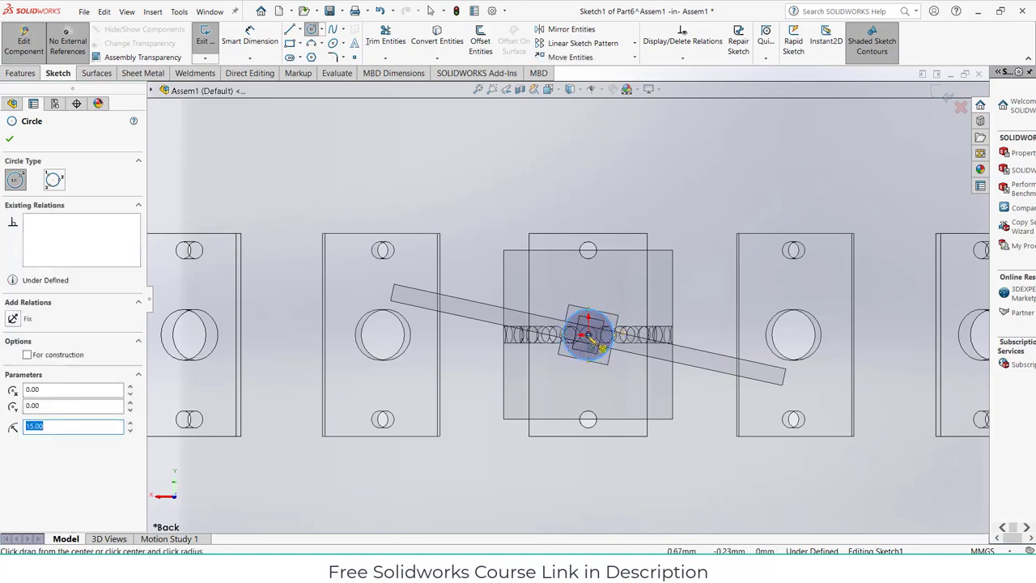
{"action": "left_click", "coordinate": [587, 334]}
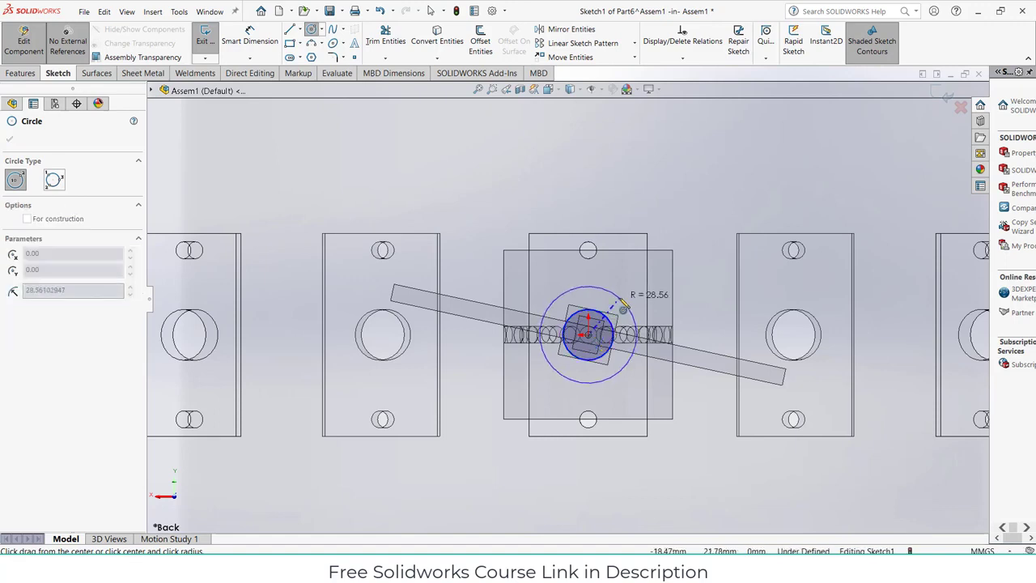
{"action": "left_click", "coordinate": [623, 306]}
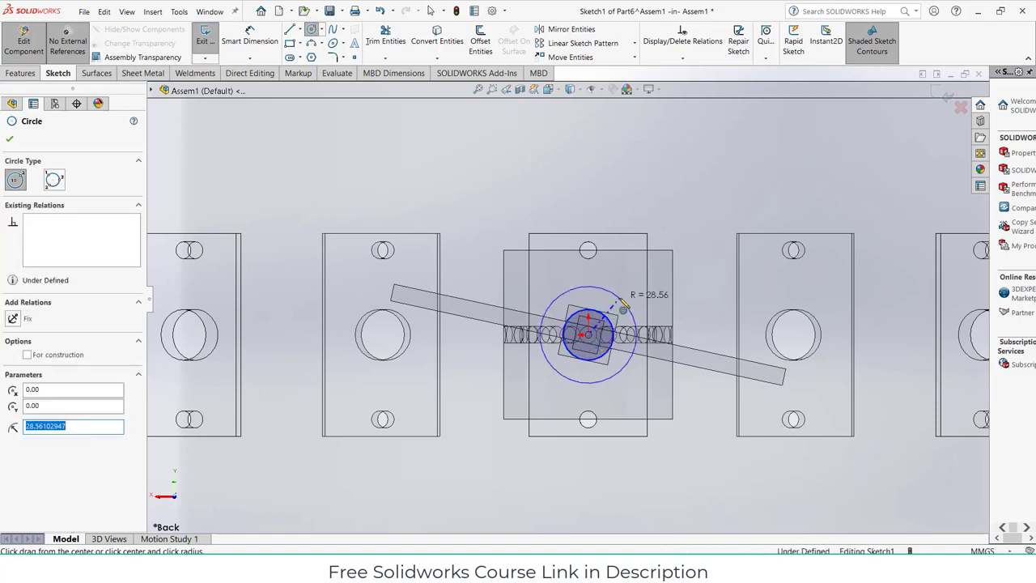
Dimension the outer circle's diameter to 50 mm
{"action": "left_click", "coordinate": [246, 34]}
{"action": "left_click", "coordinate": [605, 288]}
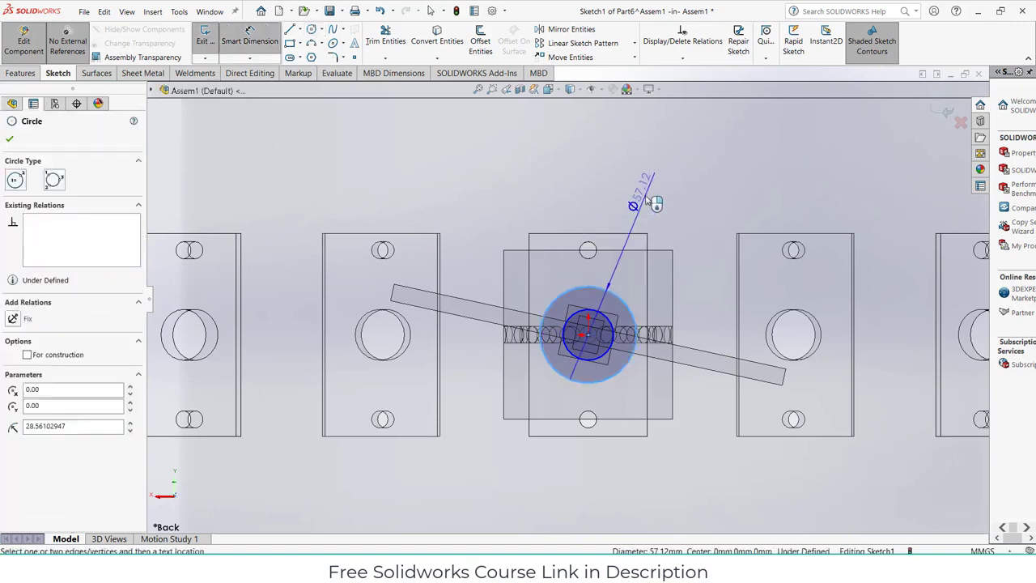
{"action": "left_click", "coordinate": [647, 200]}
{"action": "type", "text": "50"}
{"action": "key", "text": "Return"}
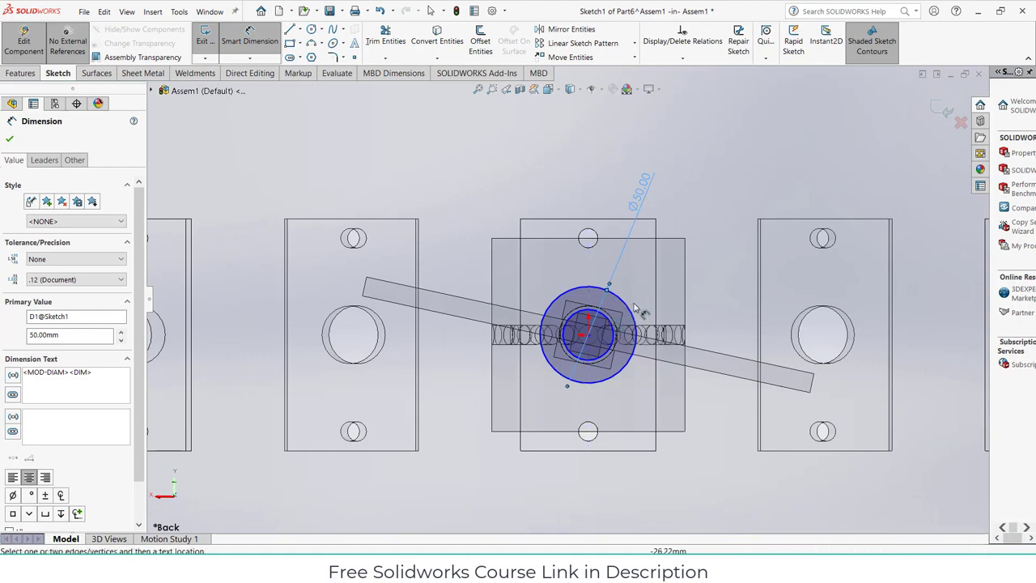
{"action": "left_click", "coordinate": [564, 164]}
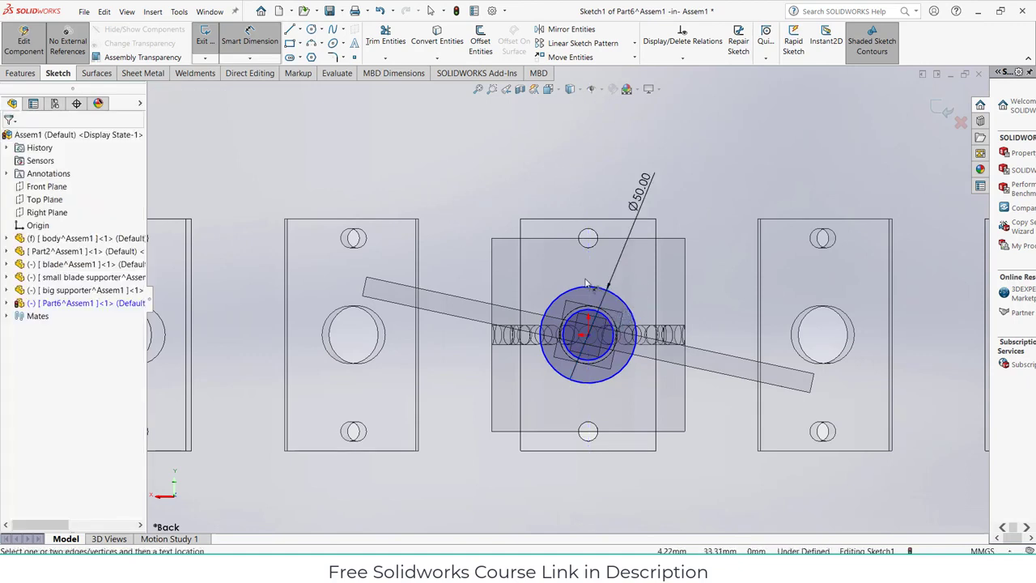
Dimension the inner circle's diameter to 30 mm
{"action": "left_click", "coordinate": [607, 321]}
{"action": "left_click", "coordinate": [644, 281]}
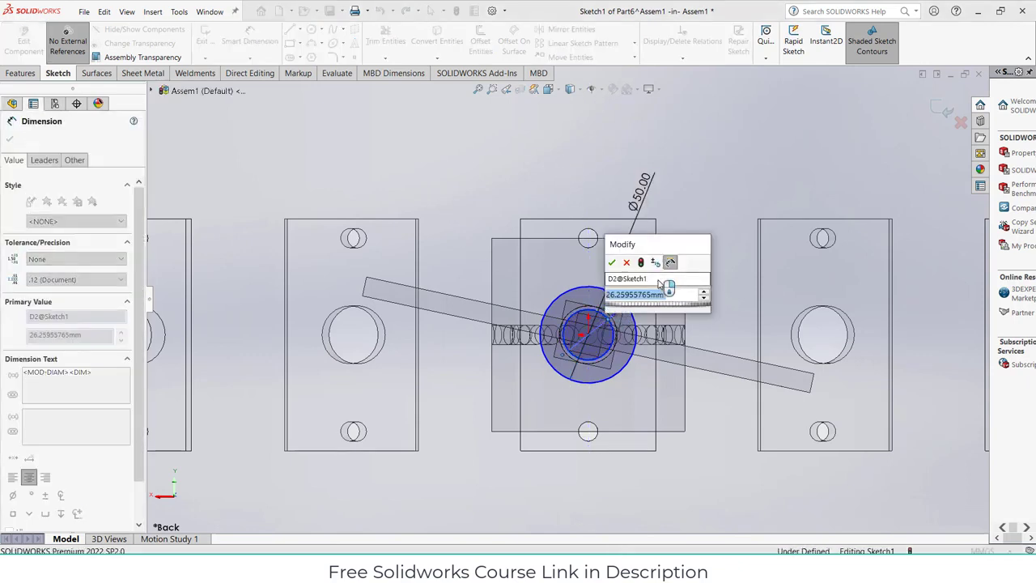
{"action": "type", "text": "30"}
{"action": "key", "text": "Return"}
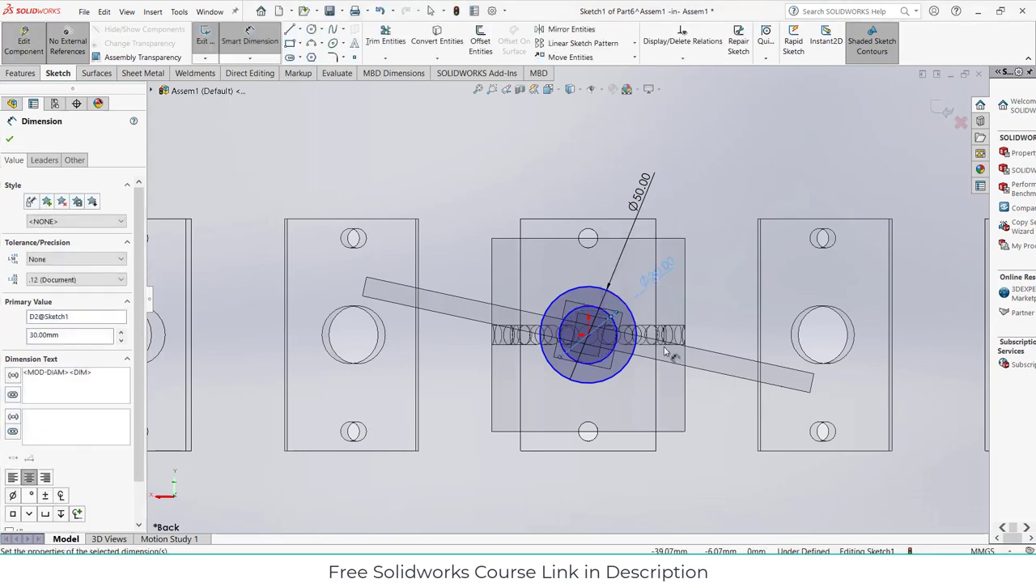
Sketch a 50 mm wide rectangle extending about 189 mm down from the outer circle's side quadrant, past the body's lower flange
{"action": "scroll", "coordinate": [647, 379], "scroll_direction": "up", "scroll_amount": 5}
{"action": "scroll", "coordinate": [615, 389], "scroll_direction": "down", "scroll_amount": 3}
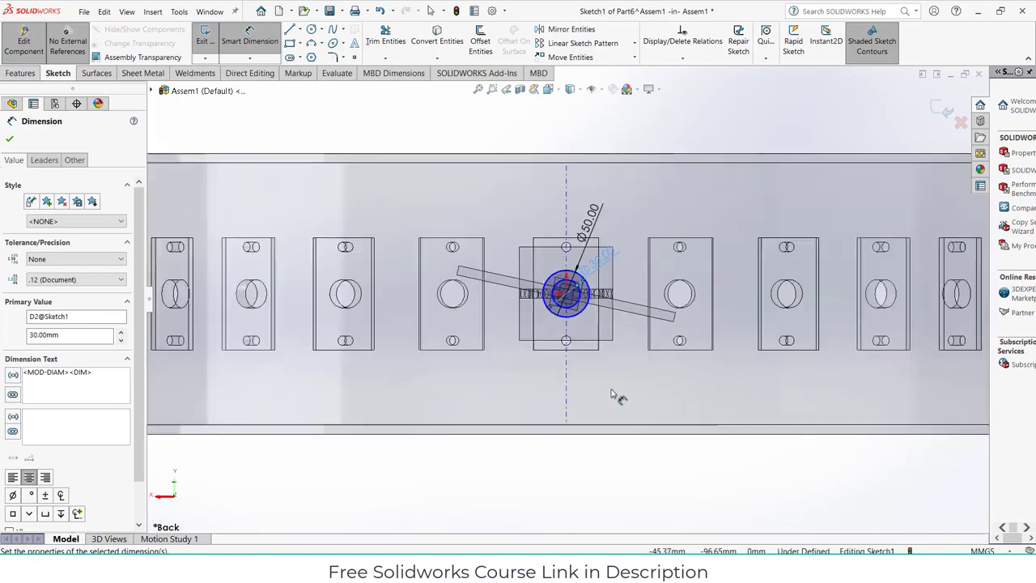
{"action": "scroll", "coordinate": [566, 300], "scroll_direction": "up", "scroll_amount": 1}
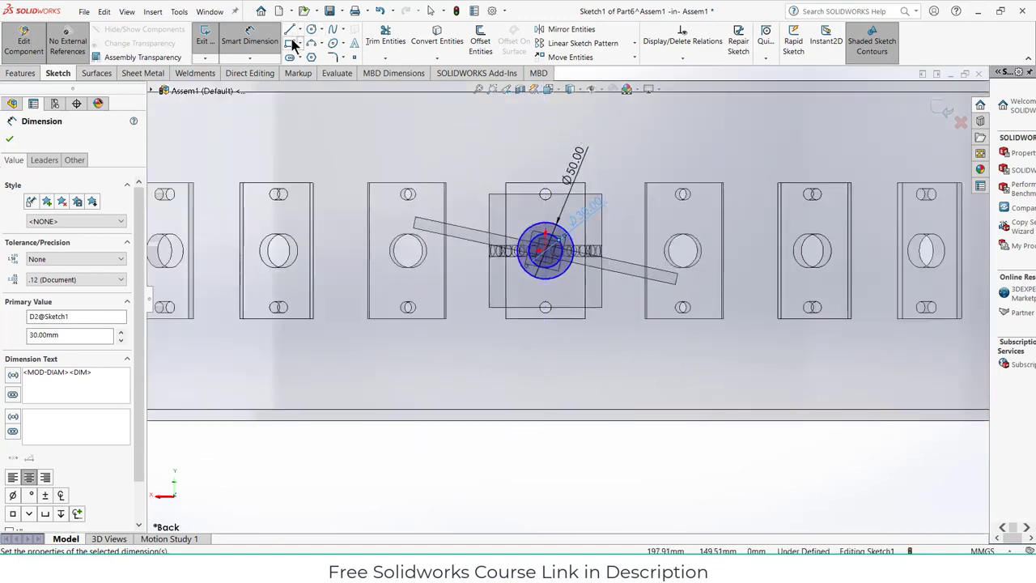
{"action": "left_click", "coordinate": [289, 46]}
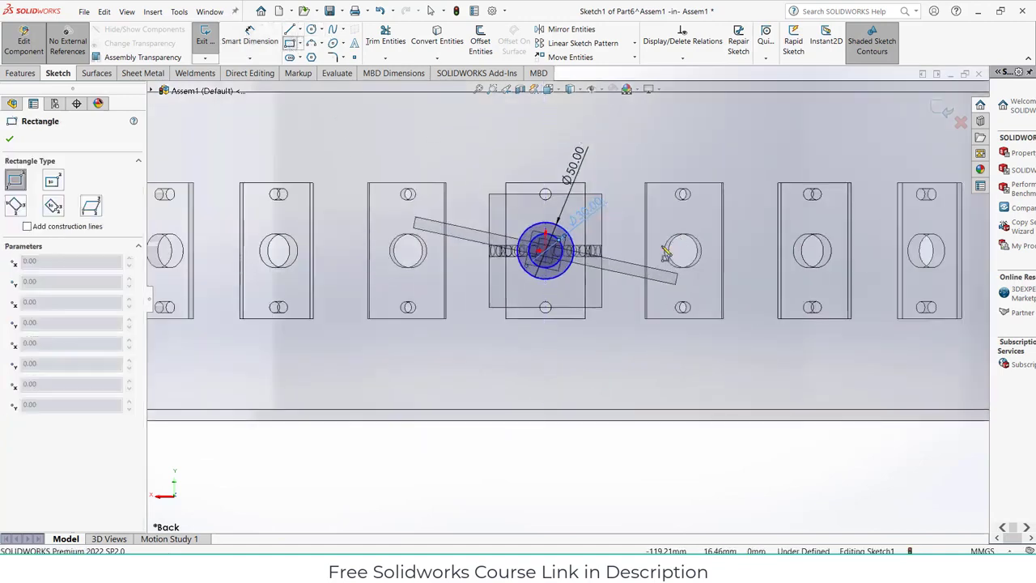
{"action": "left_click", "coordinate": [517, 251]}
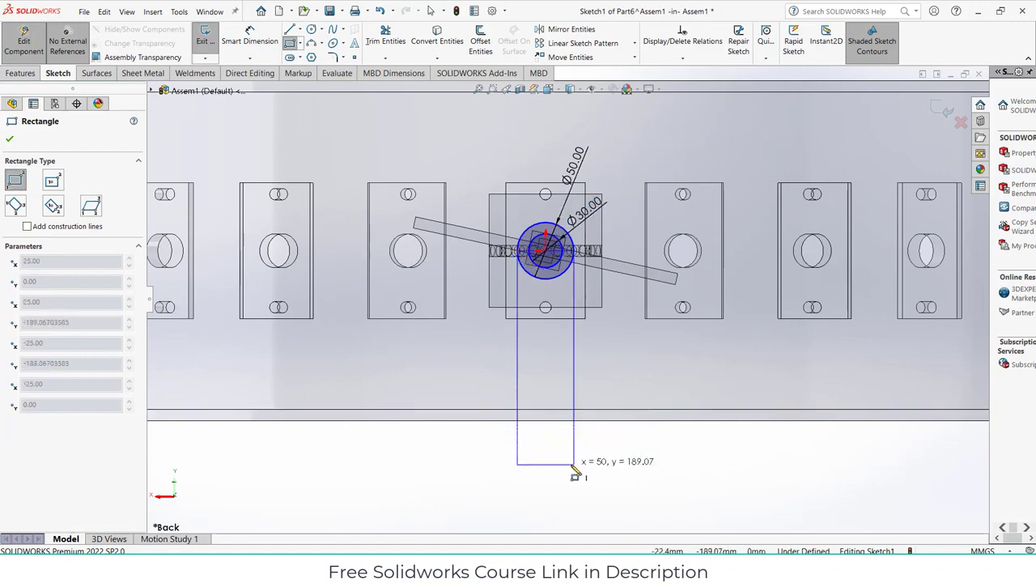
{"action": "left_click", "coordinate": [573, 466]}
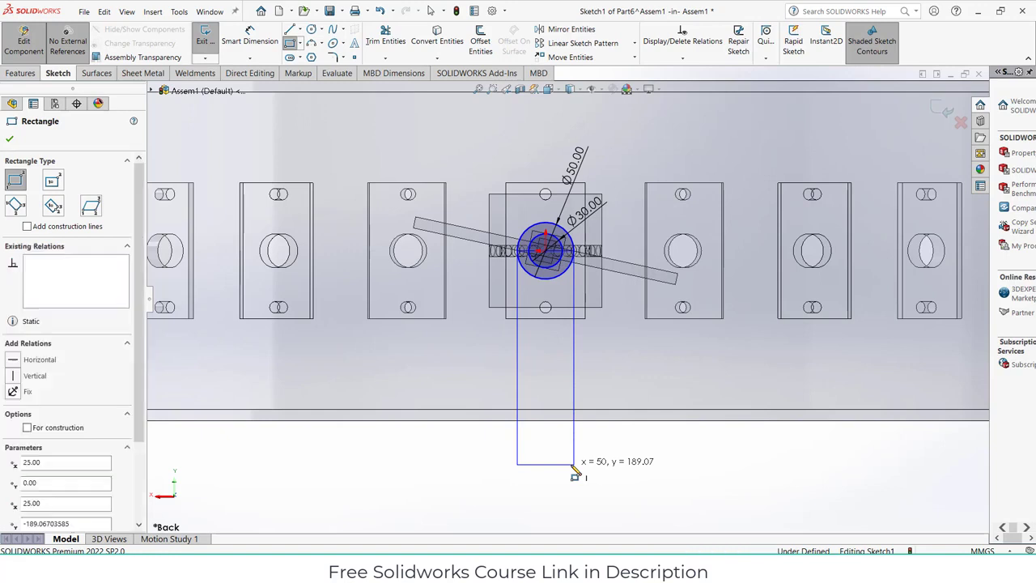
Sketch a circle of 25 mm radius centered on the midpoint of the rectangle's lower edge, tangent to its long sides
{"action": "left_click", "coordinate": [311, 30]}
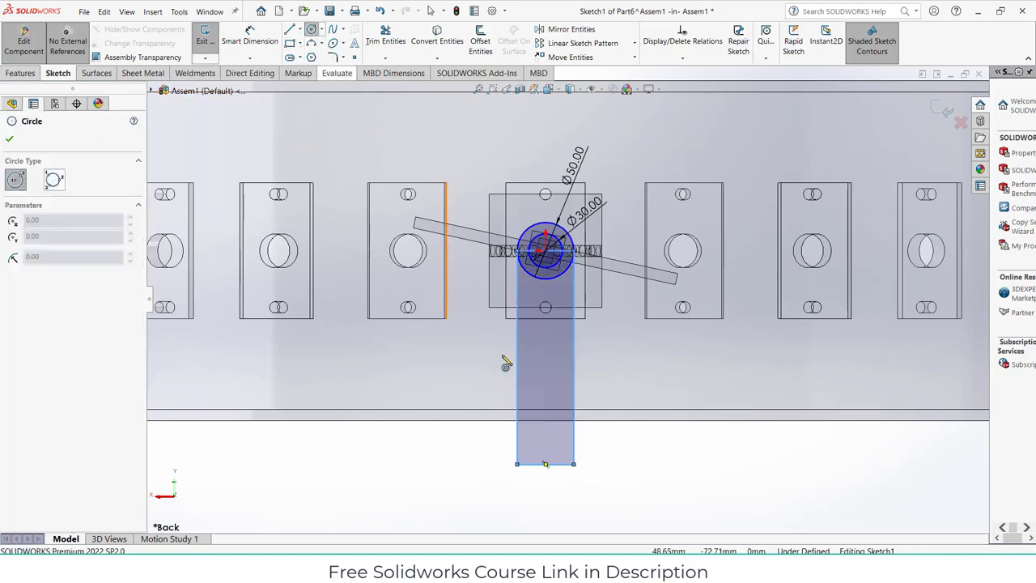
{"action": "left_click", "coordinate": [545, 464]}
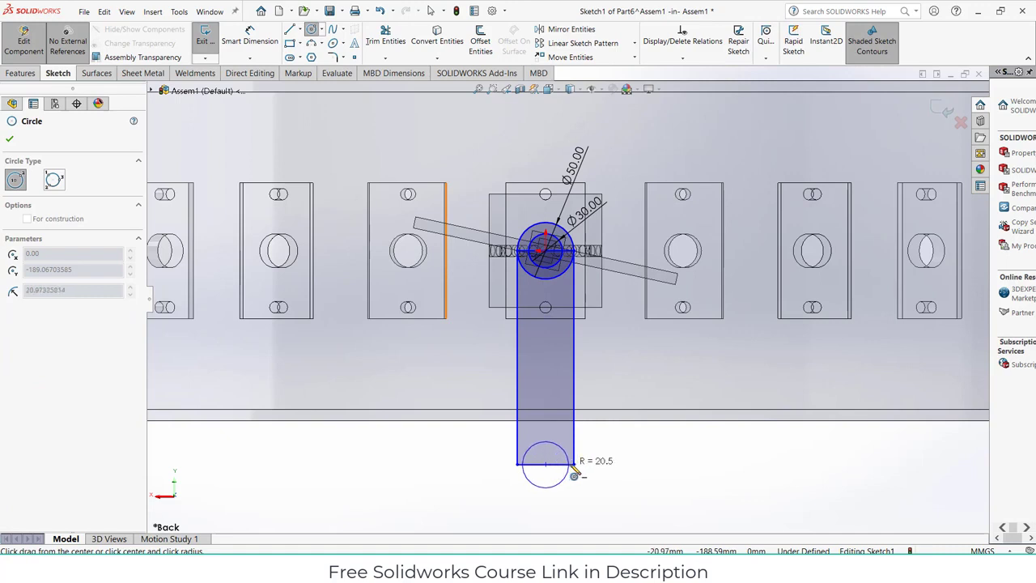
{"action": "left_click", "coordinate": [575, 473]}
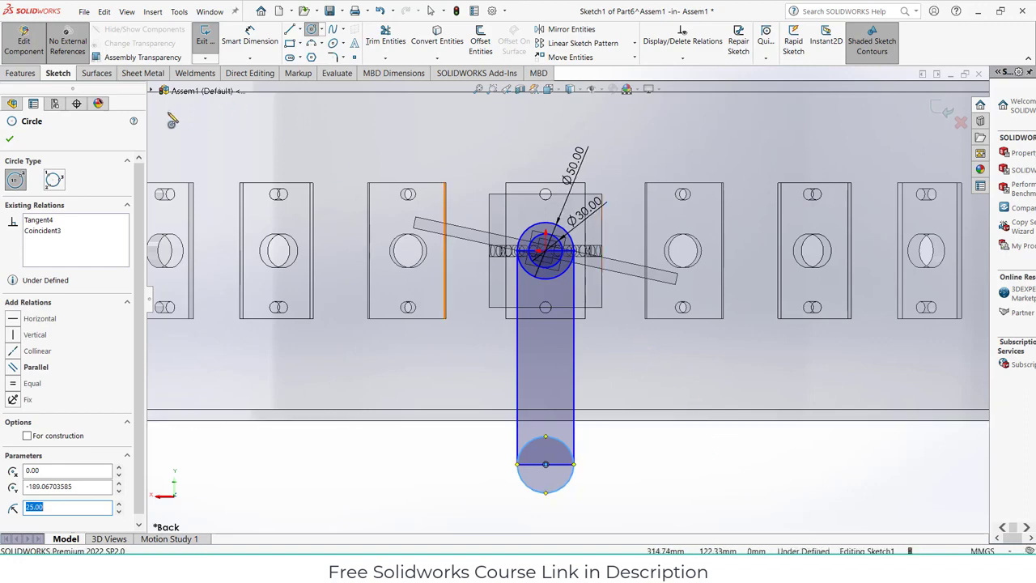
Dimension the distance from the upper circles' center to the lower circle's center as 190 mm
{"action": "left_click", "coordinate": [21, 73]}
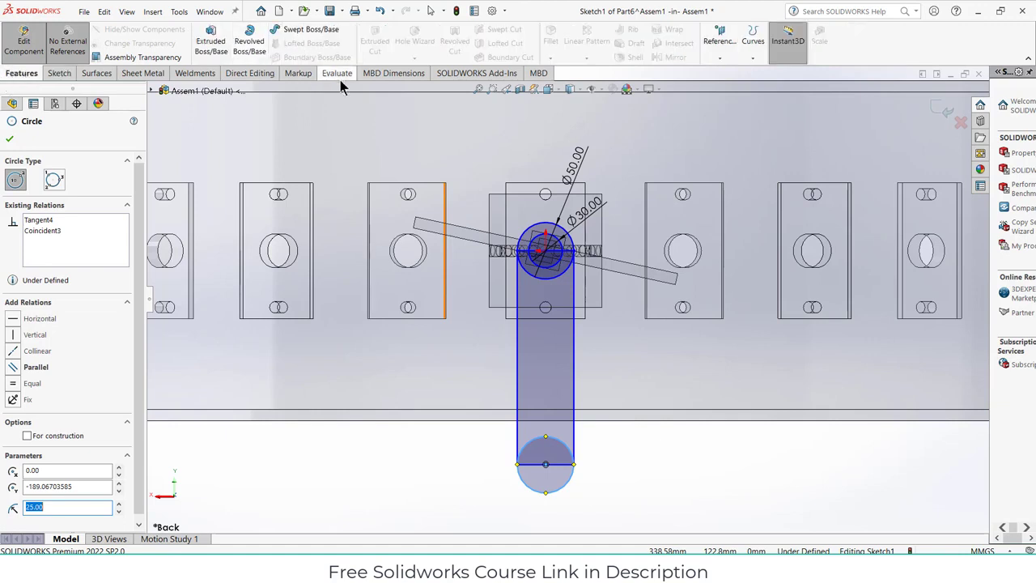
{"action": "left_click", "coordinate": [62, 73]}
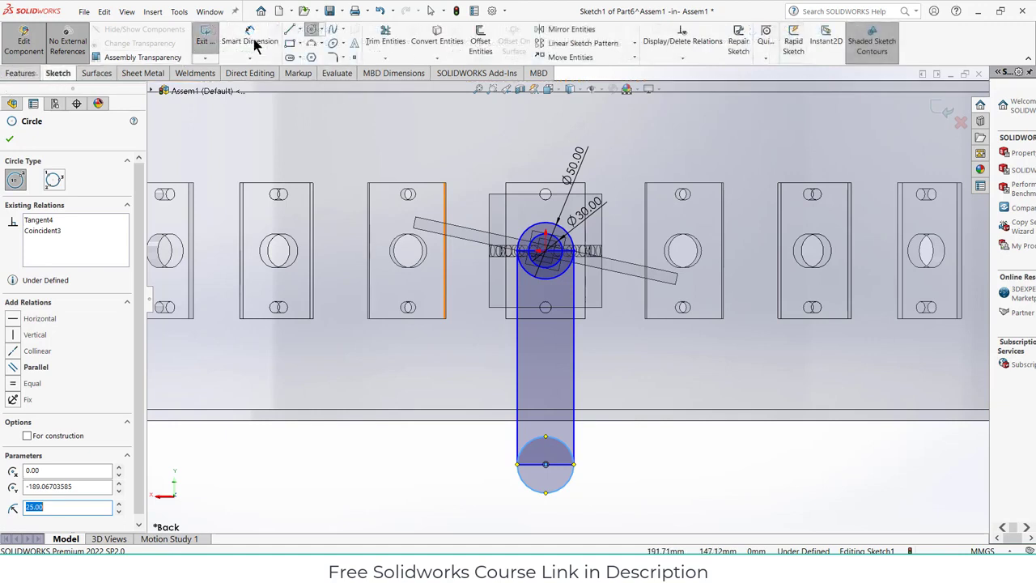
{"action": "key", "text": "Escape"}
{"action": "left_click", "coordinate": [547, 251]}
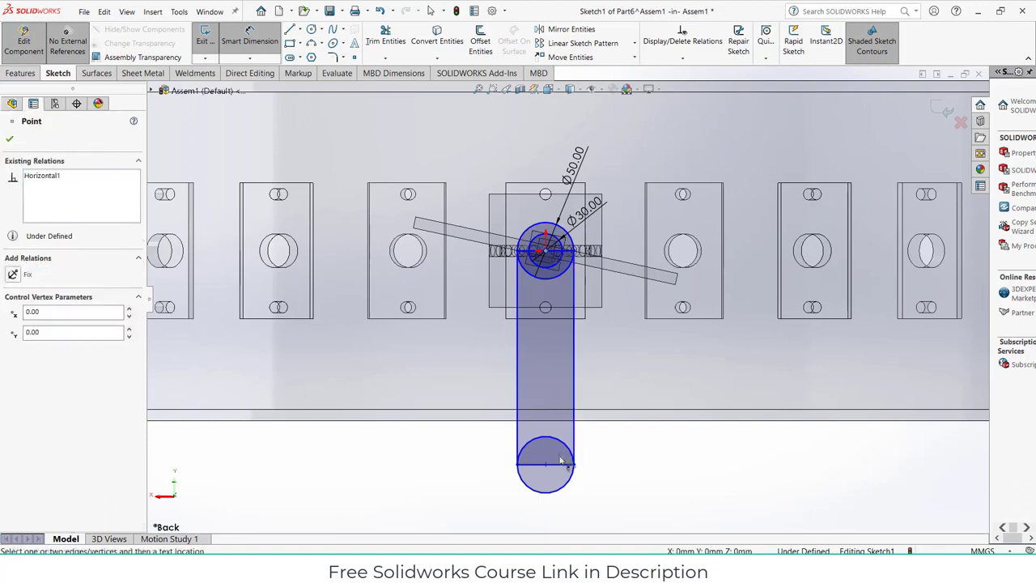
{"action": "left_click", "coordinate": [662, 448]}
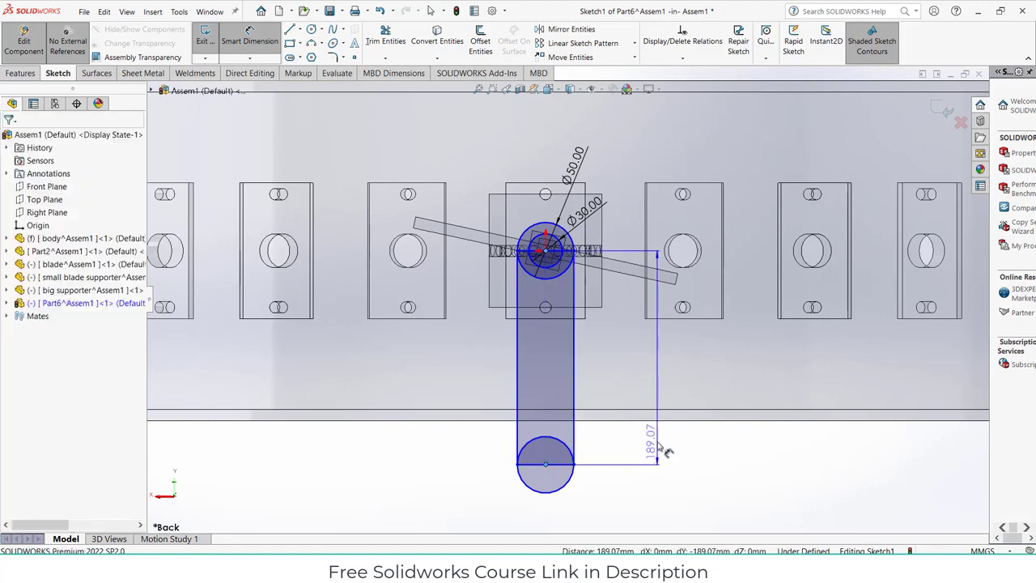
{"action": "type", "text": "190"}
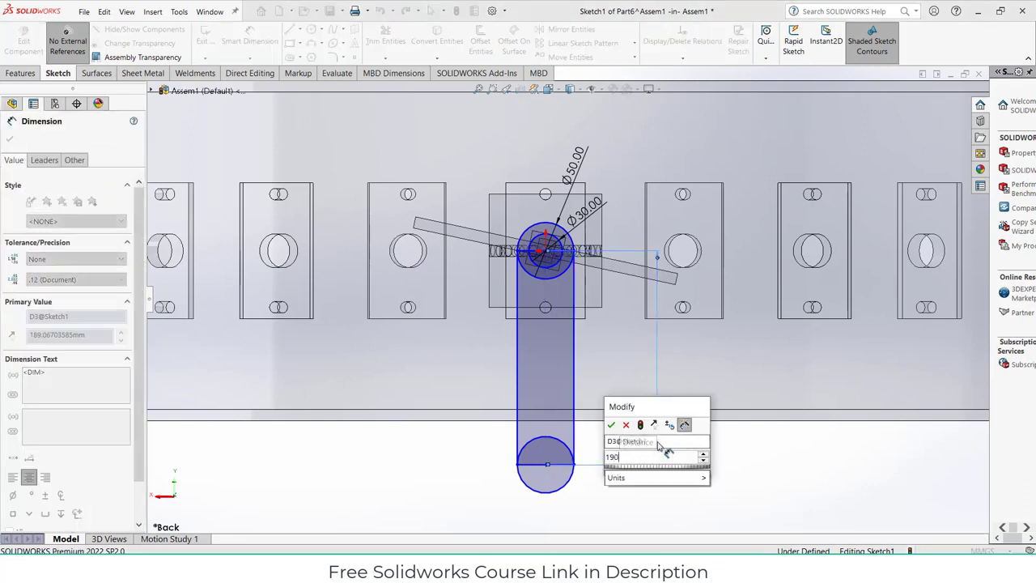
{"action": "key", "text": "Return"}
{"action": "scroll", "coordinate": [467, 224], "scroll_direction": "down", "scroll_amount": 2}
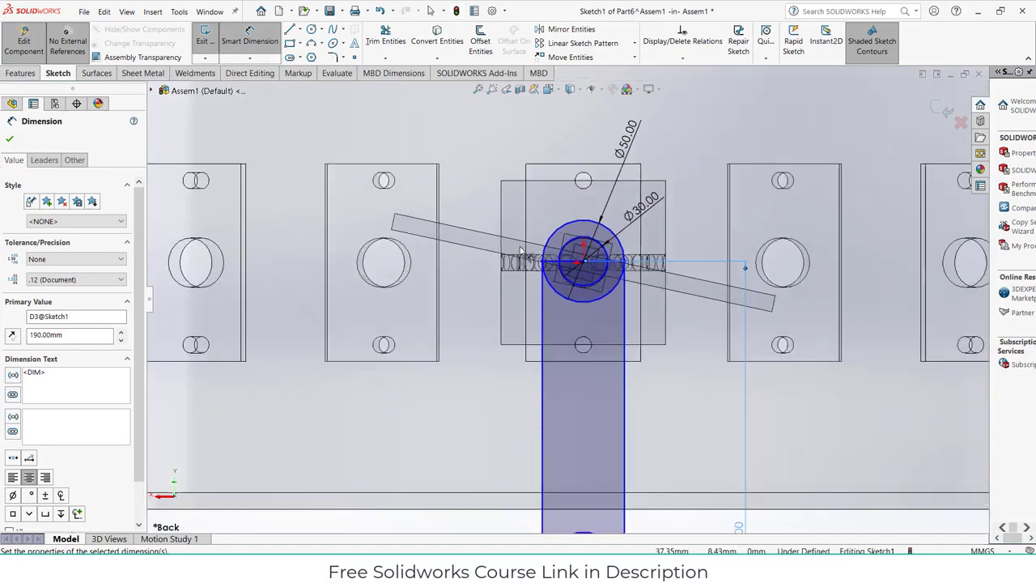
{"action": "scroll", "coordinate": [567, 288], "scroll_direction": "up", "scroll_amount": 3}
{"action": "scroll", "coordinate": [576, 285], "scroll_direction": "down", "scroll_amount": 2}
{"action": "scroll", "coordinate": [599, 356], "scroll_direction": "up", "scroll_amount": 2}
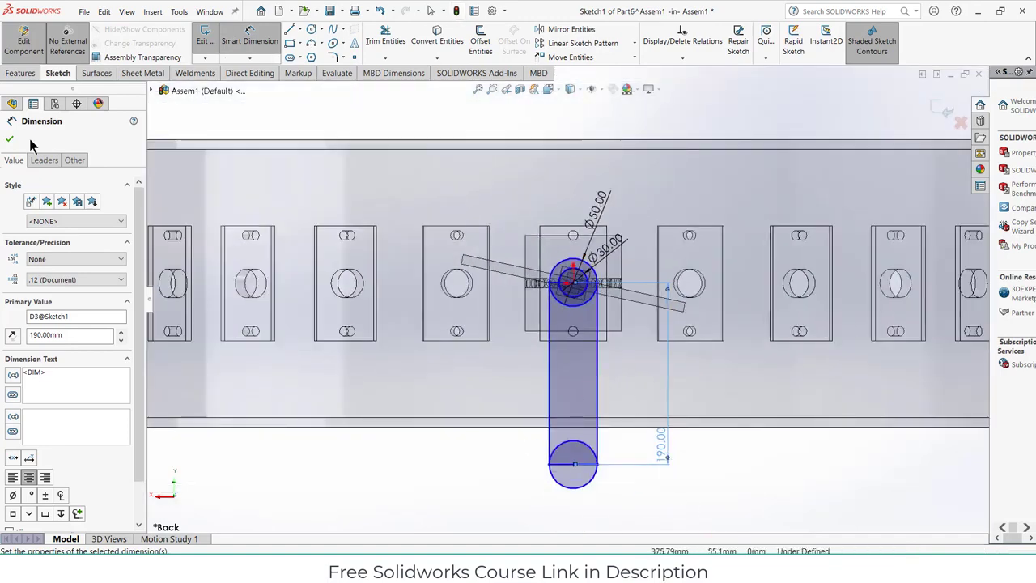
Start a boss extrusion from the arm region, both halves of the lower circle and both halves of the ring, leaving out the 30 mm circle
{"action": "left_click", "coordinate": [11, 74]}
{"action": "left_click", "coordinate": [212, 47]}
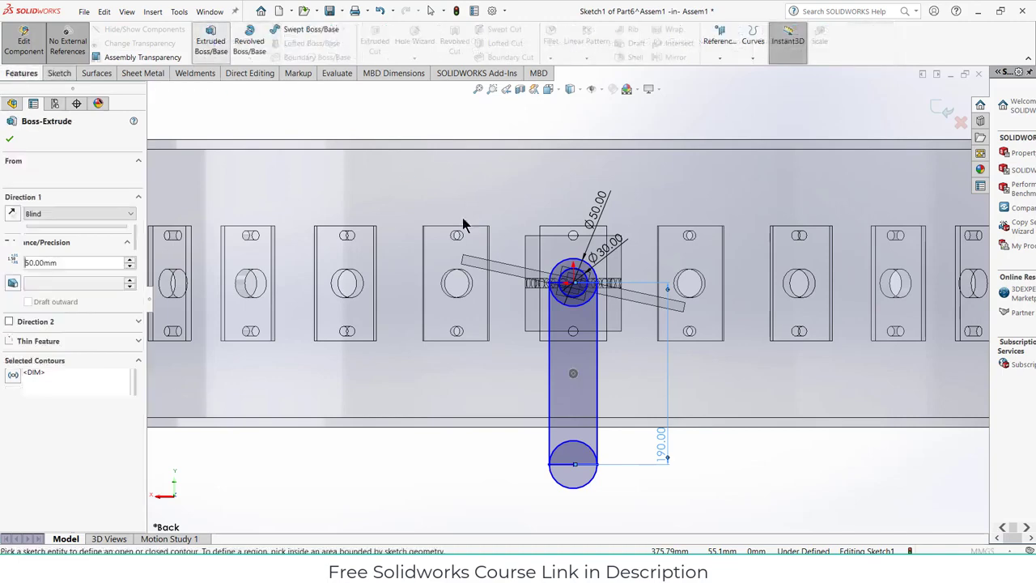
{"action": "left_click", "coordinate": [585, 346]}
{"action": "scroll", "coordinate": [589, 455], "scroll_direction": "down", "scroll_amount": 3}
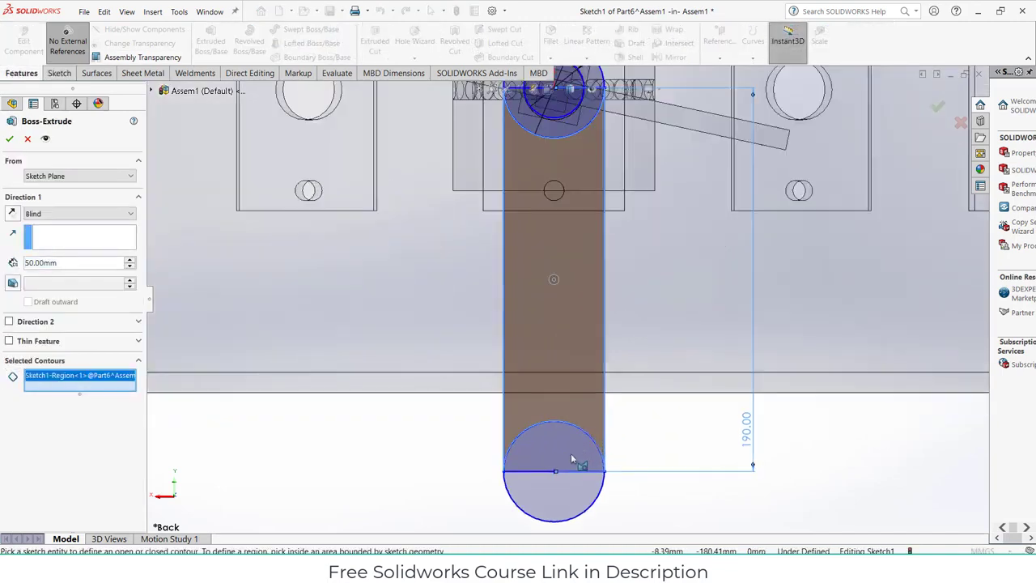
{"action": "left_click", "coordinate": [571, 457]}
{"action": "left_click", "coordinate": [571, 495]}
{"action": "scroll", "coordinate": [564, 267], "scroll_direction": "up", "scroll_amount": 4}
{"action": "scroll", "coordinate": [558, 186], "scroll_direction": "down", "scroll_amount": 5}
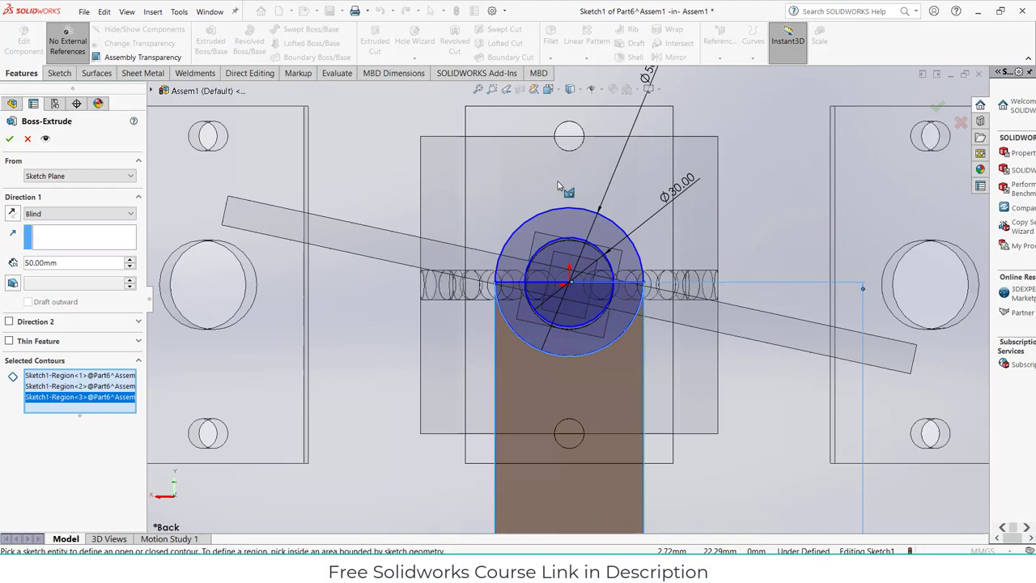
{"action": "left_click", "coordinate": [532, 232]}
{"action": "left_click", "coordinate": [554, 340]}
{"action": "scroll", "coordinate": [567, 344], "scroll_direction": "up", "scroll_amount": 5}
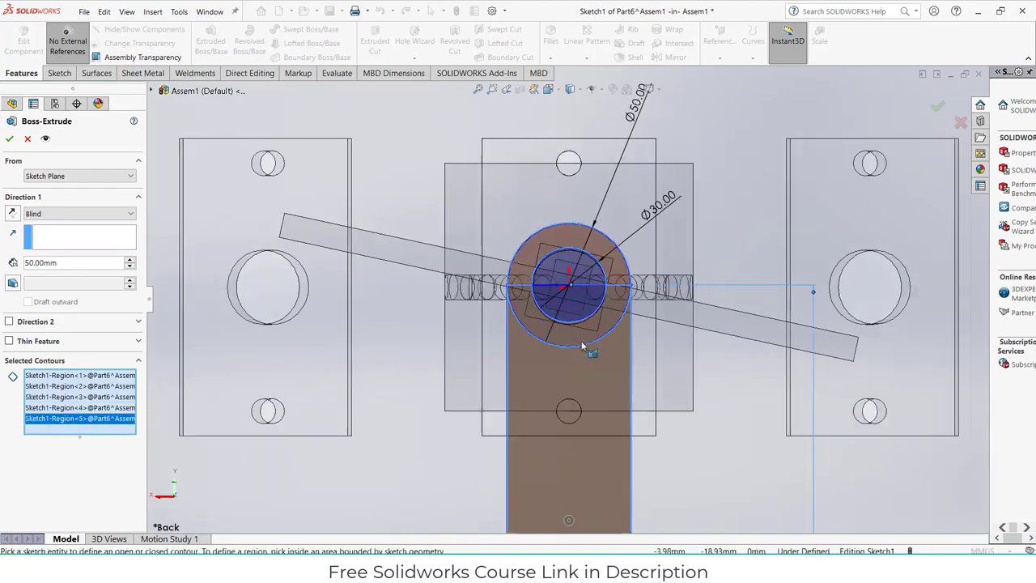
Set the lever arm's blind extrusion depth to 10 mm and complete the feature
{"action": "mouse_move", "coordinate": [573, 347]}
{"action": "middle_mouse_down"}
{"action": "mouse_move", "coordinate": [509, 390]}
{"action": "mouse_move", "coordinate": [513, 374]}
{"action": "mouse_move", "coordinate": [536, 369]}
{"action": "middle_mouse_up"}
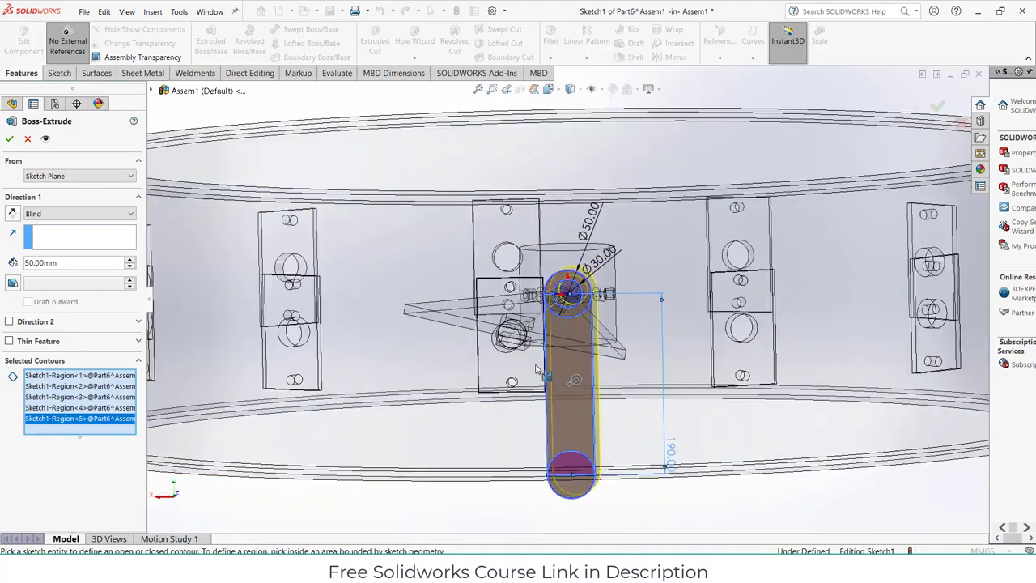
{"action": "type", "text": "10"}
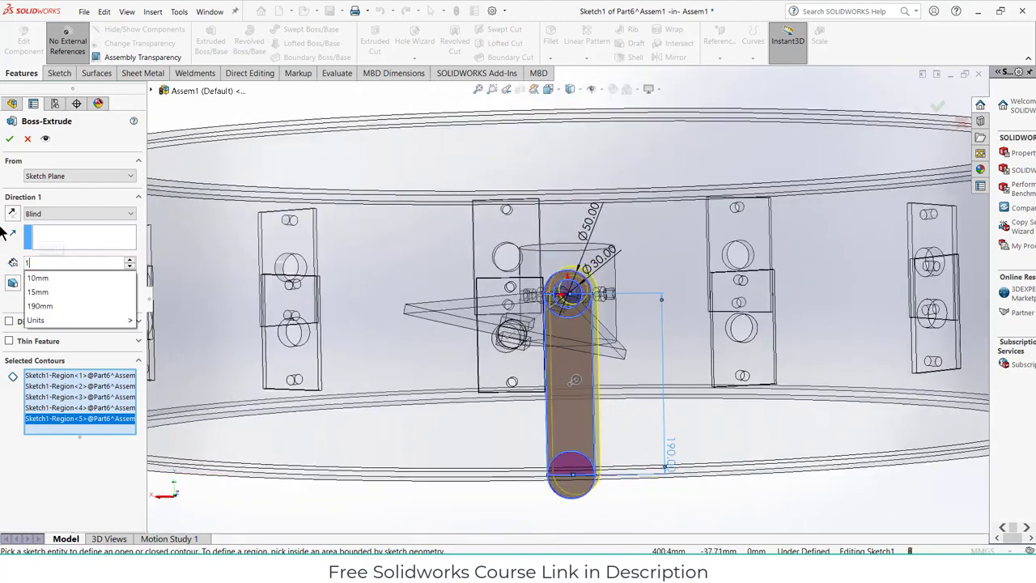
{"action": "key", "text": "Return"}
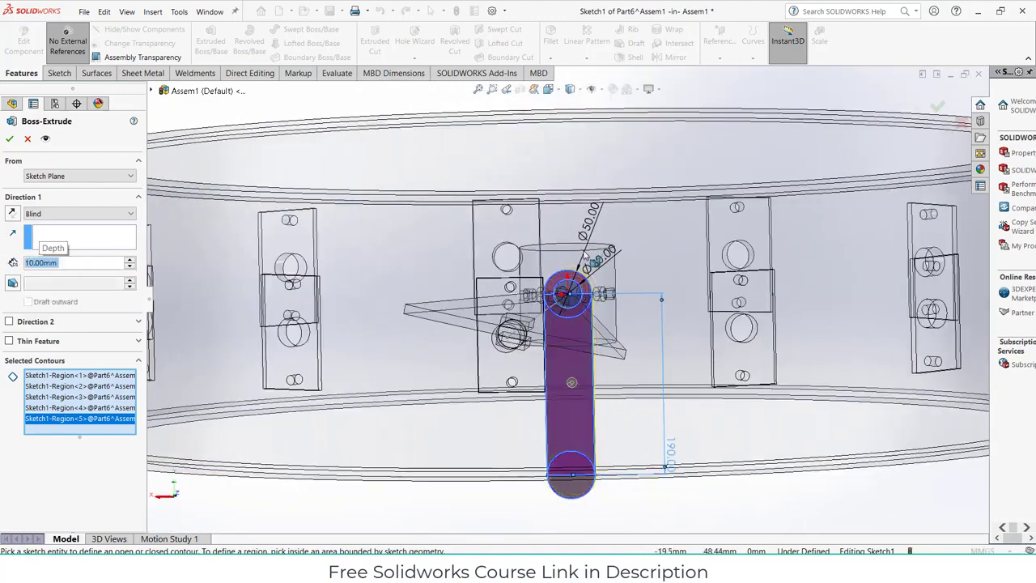
{"action": "left_click", "coordinate": [10, 138]}
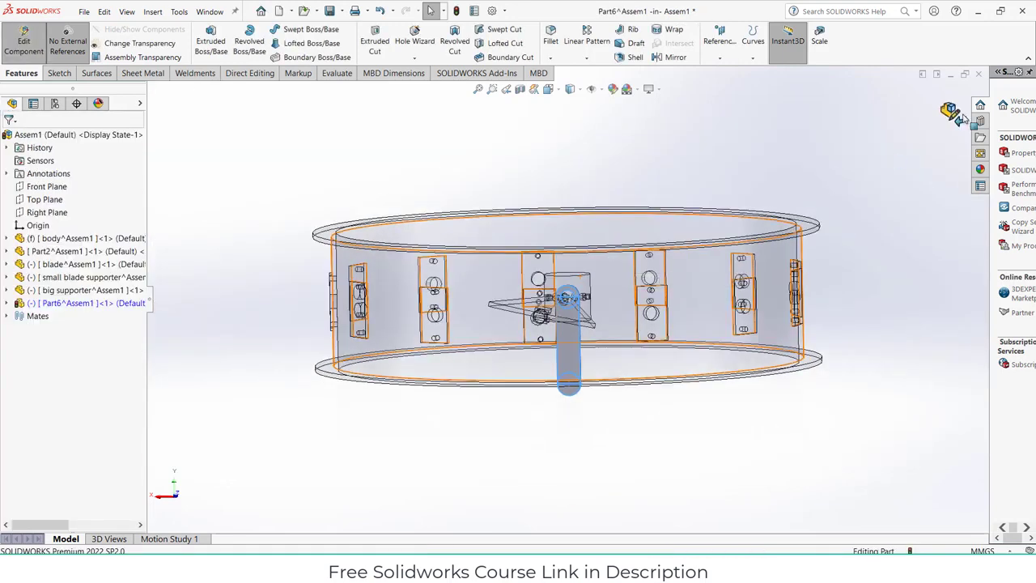
Finish editing the lever arm part and return to the assembly
{"action": "left_click", "coordinate": [959, 118]}
{"action": "mouse_move", "coordinate": [874, 186]}
{"action": "middle_mouse_down"}
{"action": "mouse_move", "coordinate": [710, 344]}
{"action": "mouse_move", "coordinate": [614, 348]}
{"action": "middle_mouse_up"}
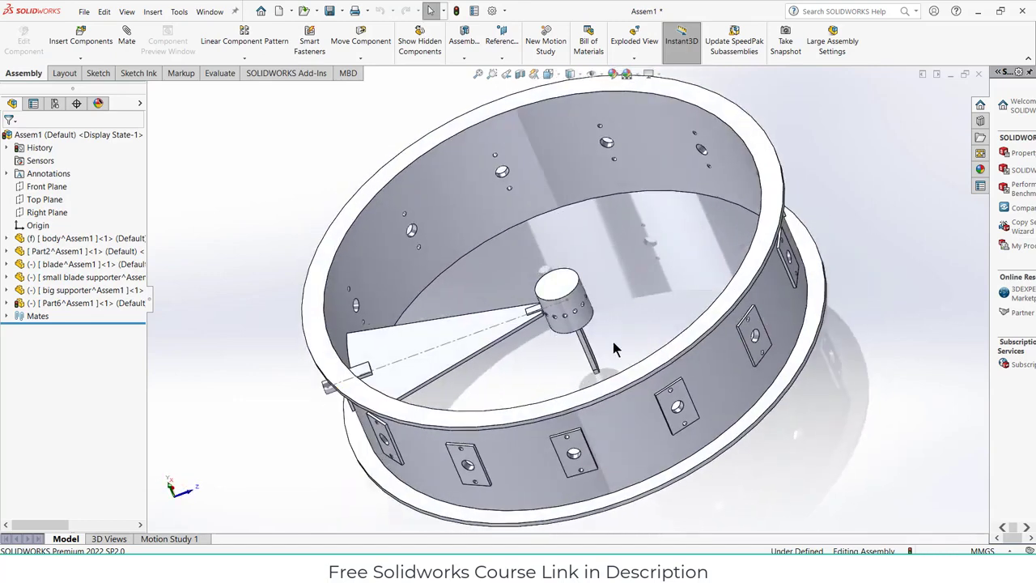
{"action": "left_click", "coordinate": [27, 304]}
{"action": "left_click_drag", "start_coordinate": [654, 304], "coordinate": [375, 369]}
{"action": "middle_click_drag", "start_coordinate": [376, 369], "coordinate": [440, 336]}
{"action": "scroll", "coordinate": [439, 337], "scroll_direction": "down", "scroll_amount": 4}
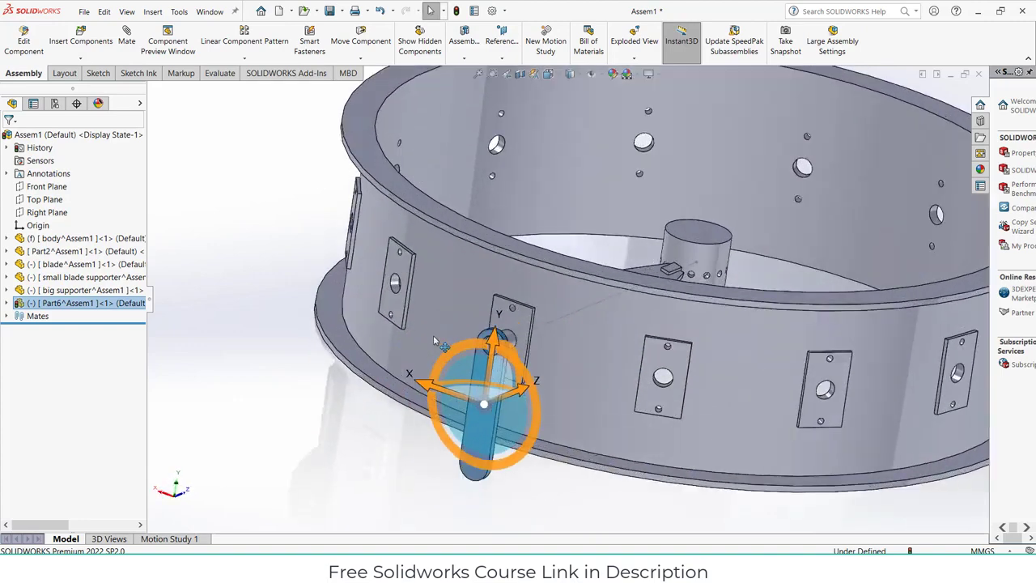
{"action": "left_click", "coordinate": [319, 403]}
Mate the lever arm's 30 mm hole concentric with the big supporter's pin, with rotation locked
{"action": "scroll", "coordinate": [303, 340], "scroll_direction": "down", "scroll_amount": 2}
{"action": "scroll", "coordinate": [509, 371], "scroll_direction": "up", "scroll_amount": 2}
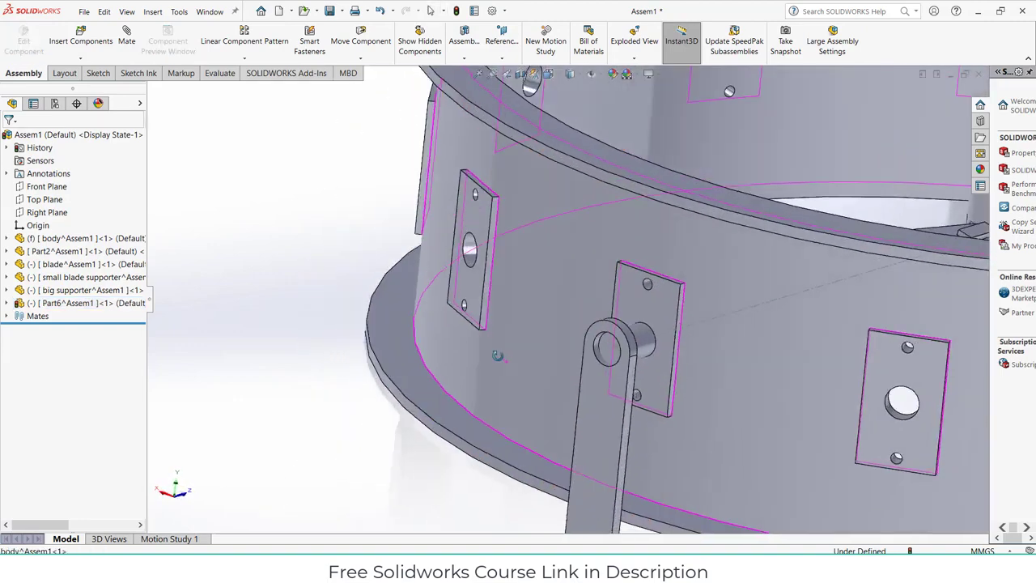
{"action": "left_click", "coordinate": [127, 40]}
{"action": "scroll", "coordinate": [607, 353], "scroll_direction": "down", "scroll_amount": 5}
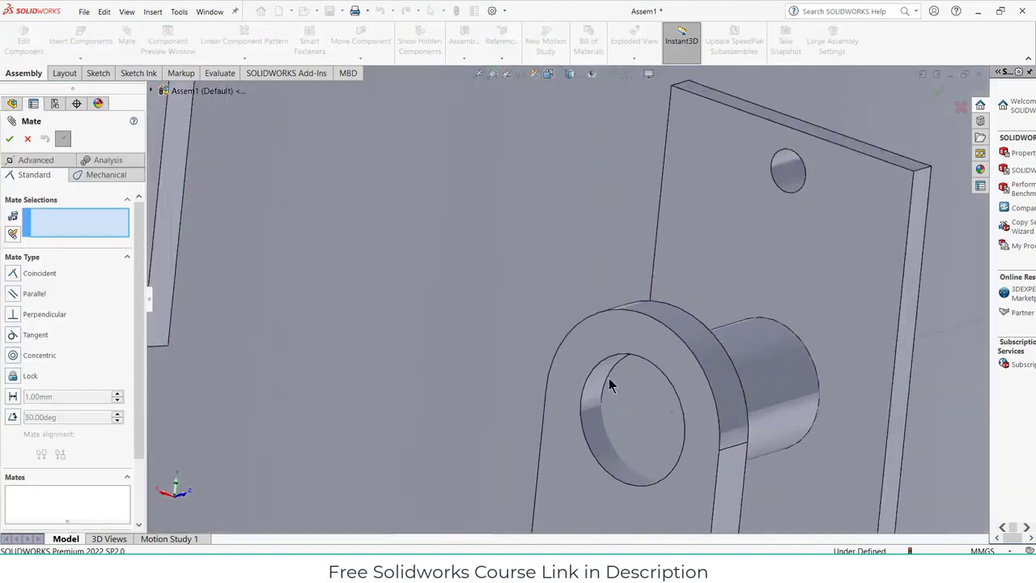
{"action": "left_click", "coordinate": [649, 377]}
{"action": "left_click", "coordinate": [743, 338]}
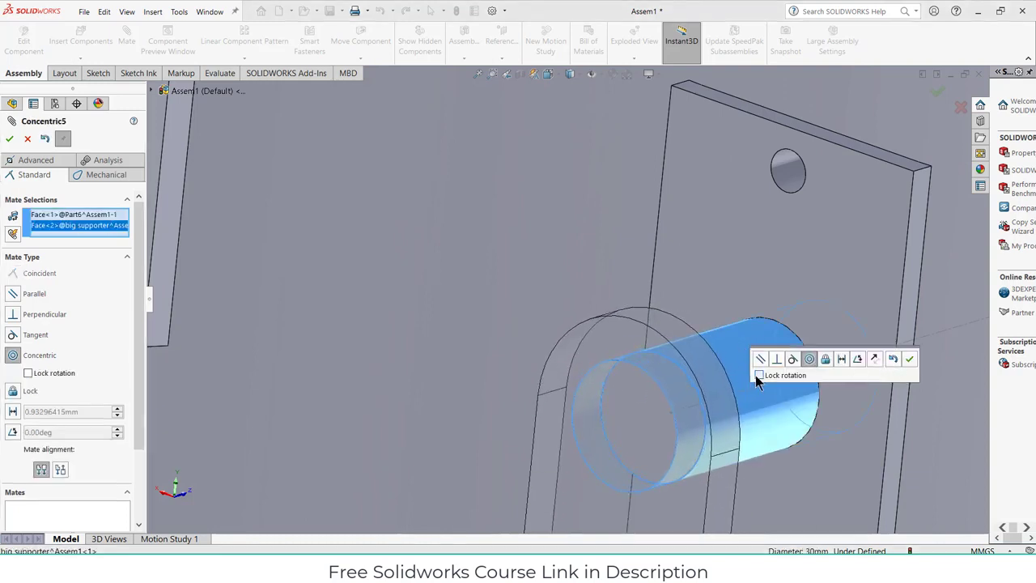
{"action": "left_click", "coordinate": [759, 375]}
{"action": "left_click", "coordinate": [908, 363]}
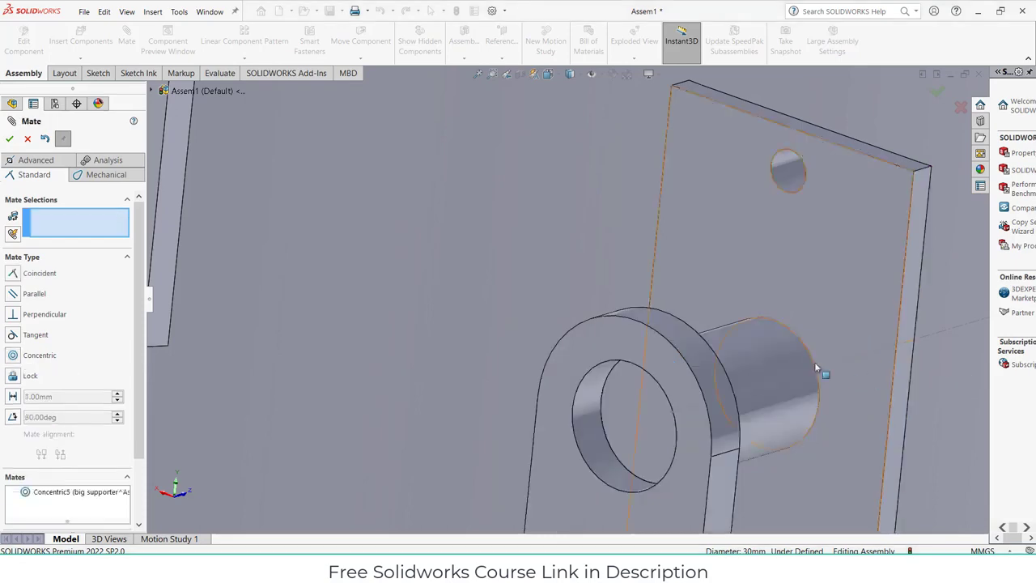
Pull the lever arm off the pin and mate its outer face coincident with the pin's end face
{"action": "scroll", "coordinate": [777, 356], "scroll_direction": "up", "scroll_amount": 6}
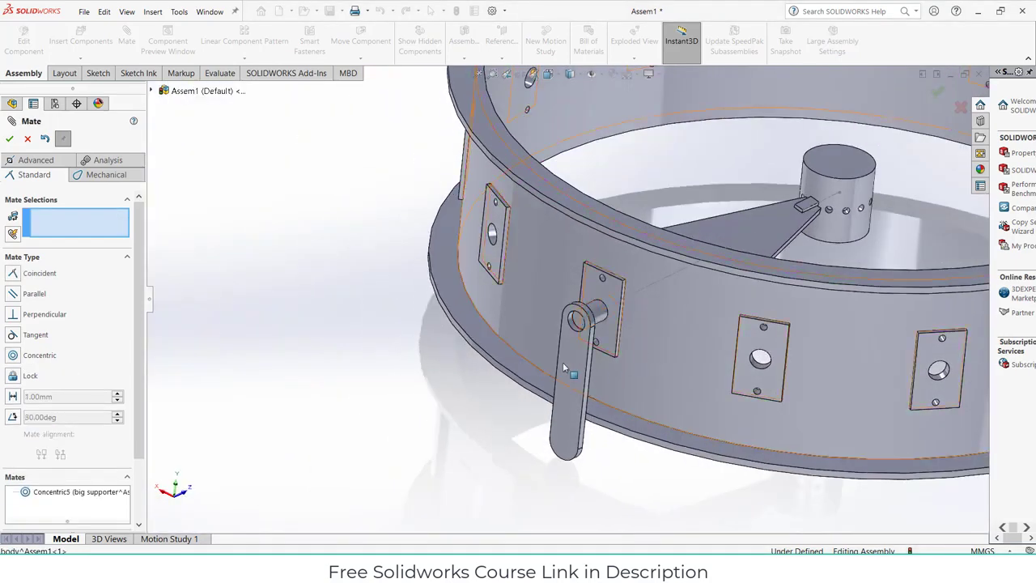
{"action": "mouse_move", "coordinate": [567, 365]}
{"action": "left_mouse_down"}
{"action": "mouse_move", "coordinate": [562, 332]}
{"action": "mouse_move", "coordinate": [586, 373]}
{"action": "mouse_move", "coordinate": [603, 347]}
{"action": "mouse_move", "coordinate": [539, 363]}
{"action": "mouse_move", "coordinate": [609, 394]}
{"action": "mouse_move", "coordinate": [579, 390]}
{"action": "mouse_move", "coordinate": [574, 375]}
{"action": "left_mouse_up"}
{"action": "scroll", "coordinate": [574, 375], "scroll_direction": "down", "scroll_amount": 3}
{"action": "scroll", "coordinate": [575, 366], "scroll_direction": "up", "scroll_amount": 3}
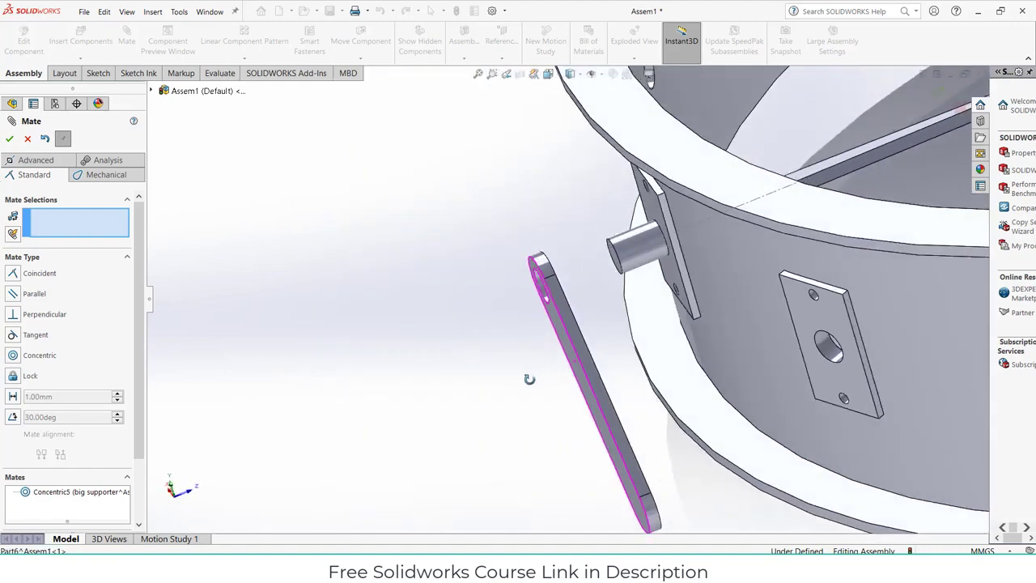
{"action": "scroll", "coordinate": [615, 298], "scroll_direction": "up", "scroll_amount": 2}
{"action": "scroll", "coordinate": [553, 270], "scroll_direction": "down", "scroll_amount": 5}
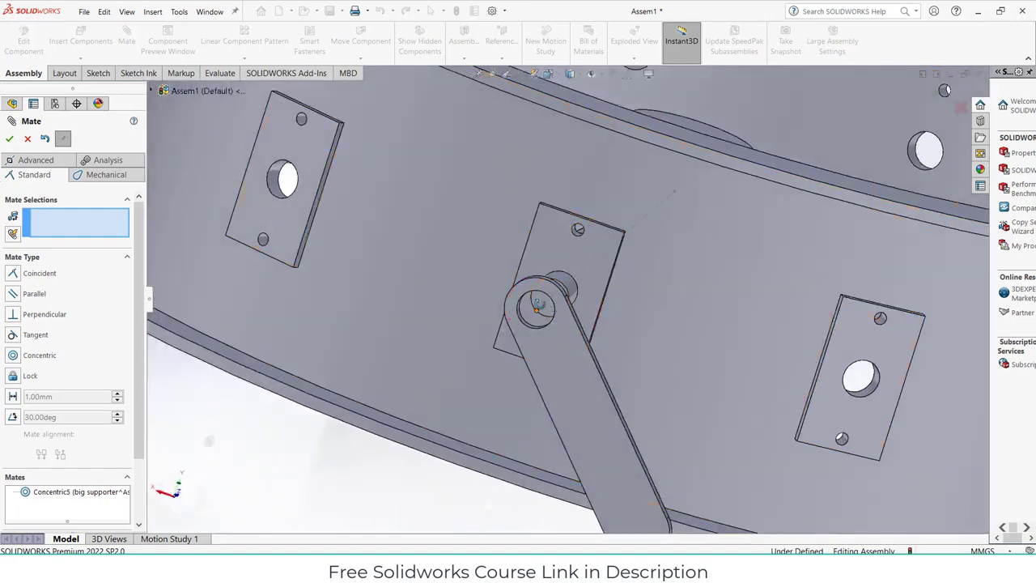
{"action": "middle_click_drag", "start_coordinate": [551, 307], "coordinate": [492, 362]}
{"action": "left_click", "coordinate": [567, 333]}
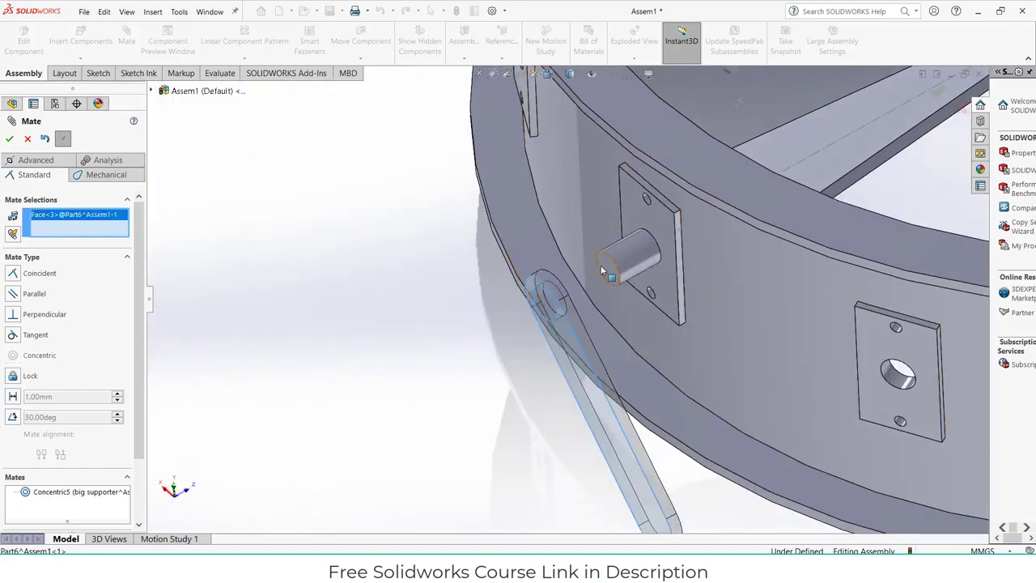
{"action": "left_click", "coordinate": [717, 263]}
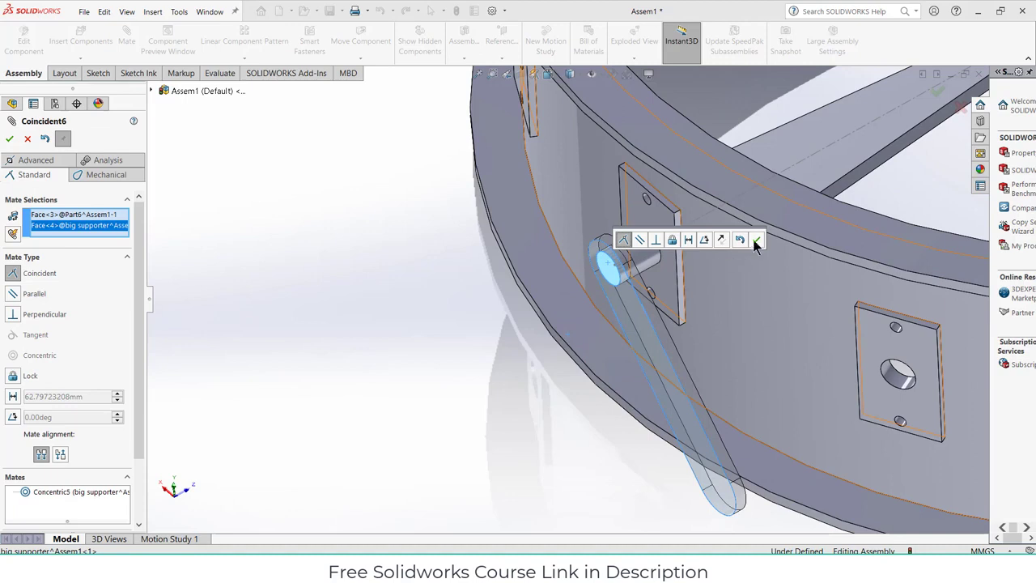
{"action": "left_click", "coordinate": [754, 241]}
Swing the lever arm about the pin until it hangs downward, and close the Mate command
{"action": "left_click_drag", "start_coordinate": [667, 435], "coordinate": [588, 391]}
{"action": "scroll", "coordinate": [673, 418], "scroll_direction": "down", "scroll_amount": 2}
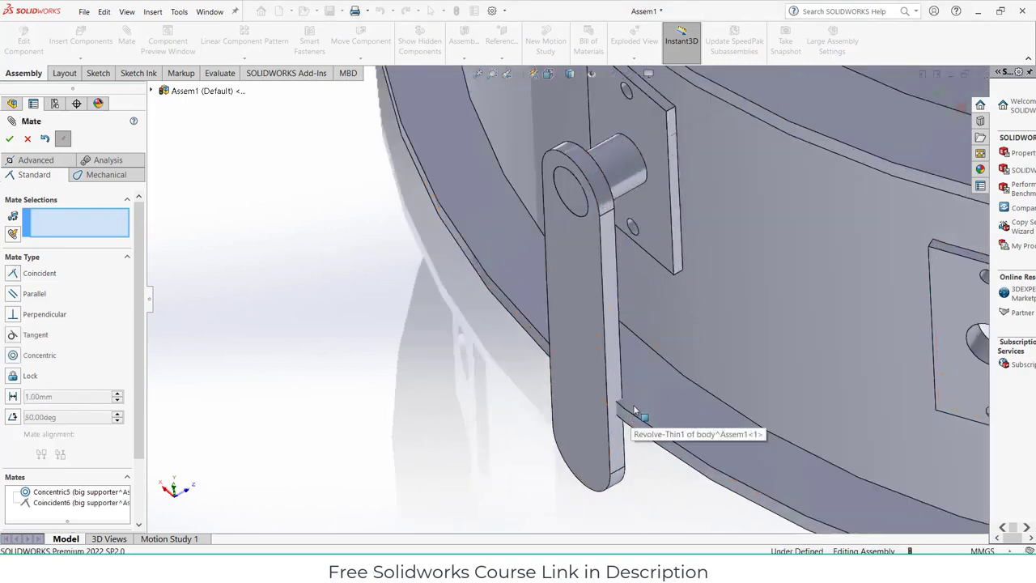
{"action": "scroll", "coordinate": [630, 411], "scroll_direction": "up", "scroll_amount": 8}
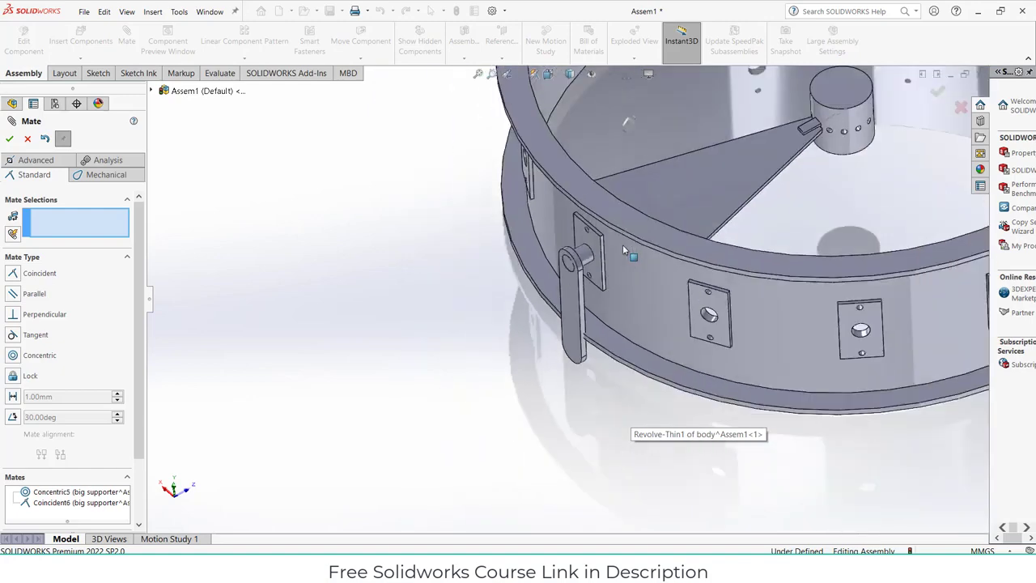
{"action": "left_click", "coordinate": [581, 267]}
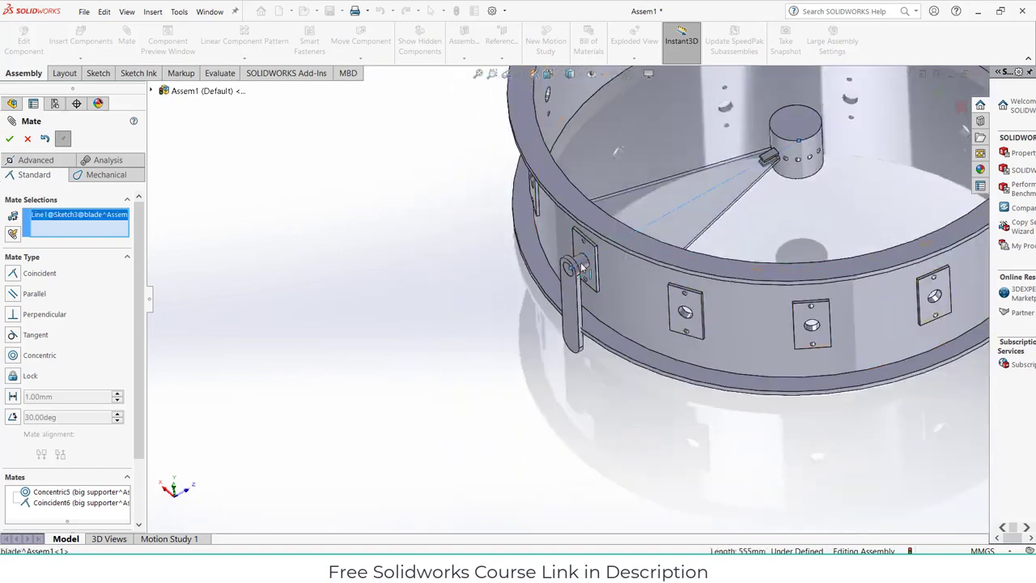
{"action": "left_click", "coordinate": [27, 139]}
Edit the big supporter in the assembly and open the sketch of its Revolve1 feature
{"action": "scroll", "coordinate": [611, 271], "scroll_direction": "down", "scroll_amount": 3}
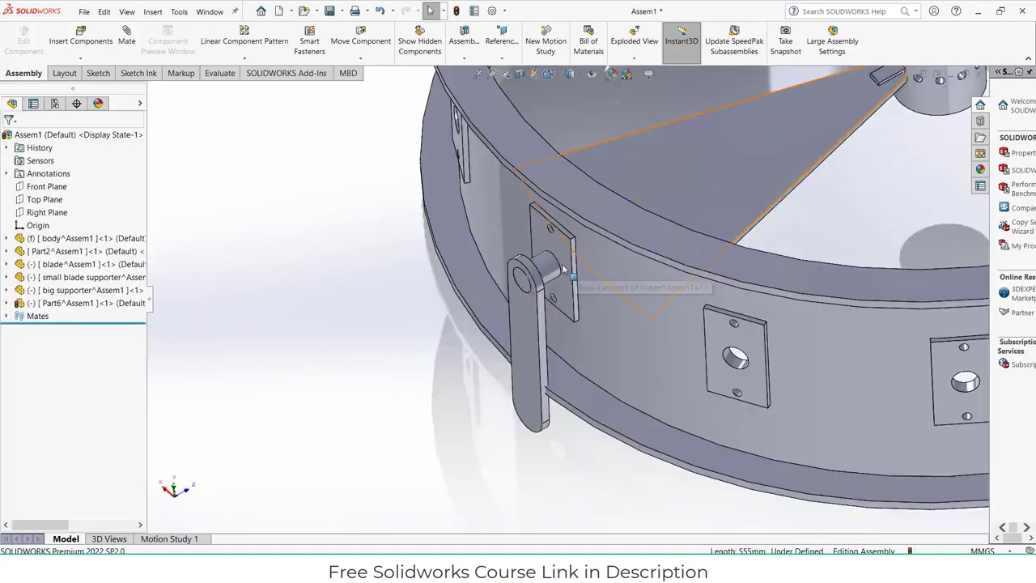
{"action": "left_click", "coordinate": [543, 267]}
{"action": "left_click", "coordinate": [22, 37]}
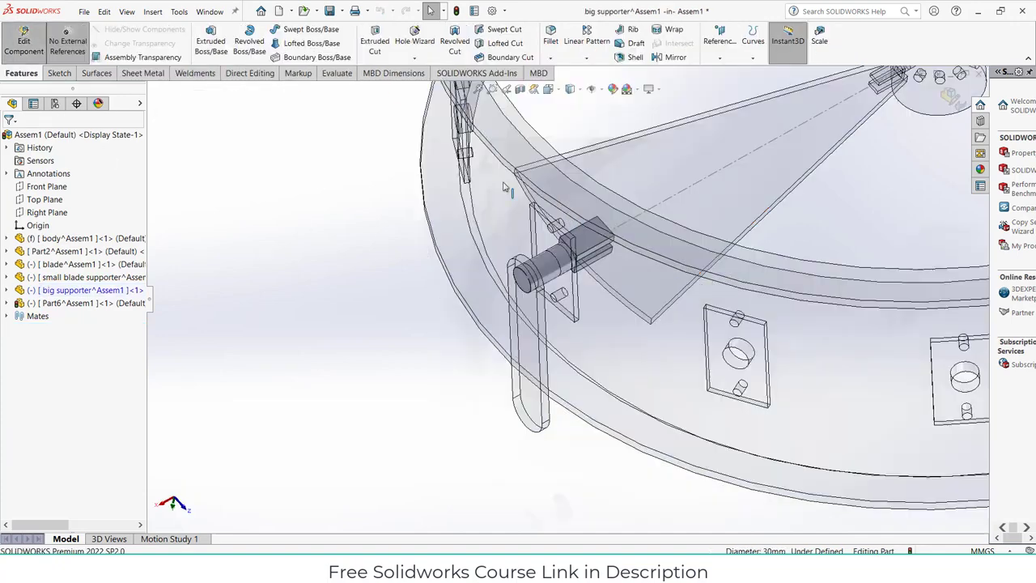
{"action": "left_click", "coordinate": [7, 290]}
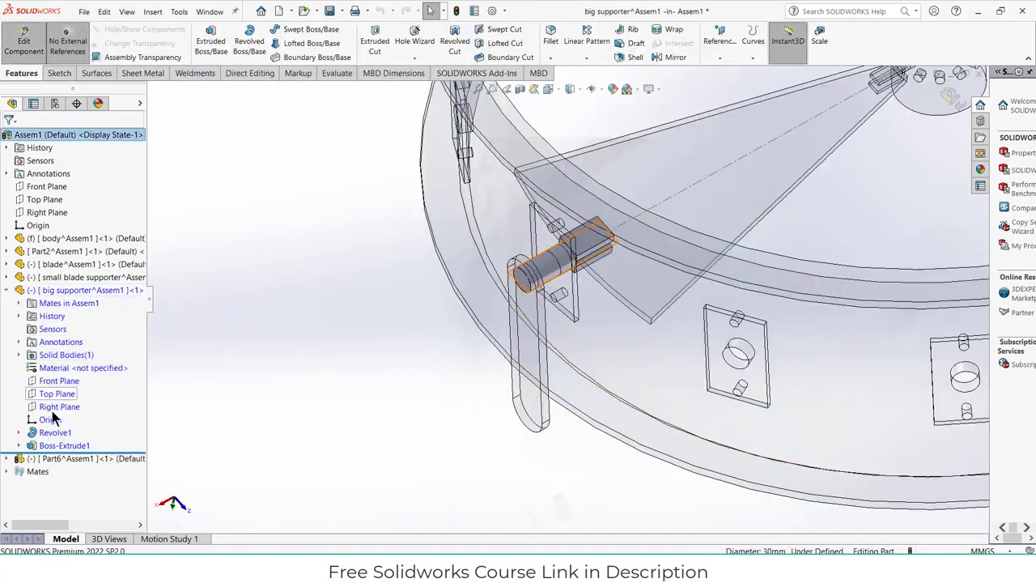
{"action": "left_click", "coordinate": [20, 432]}
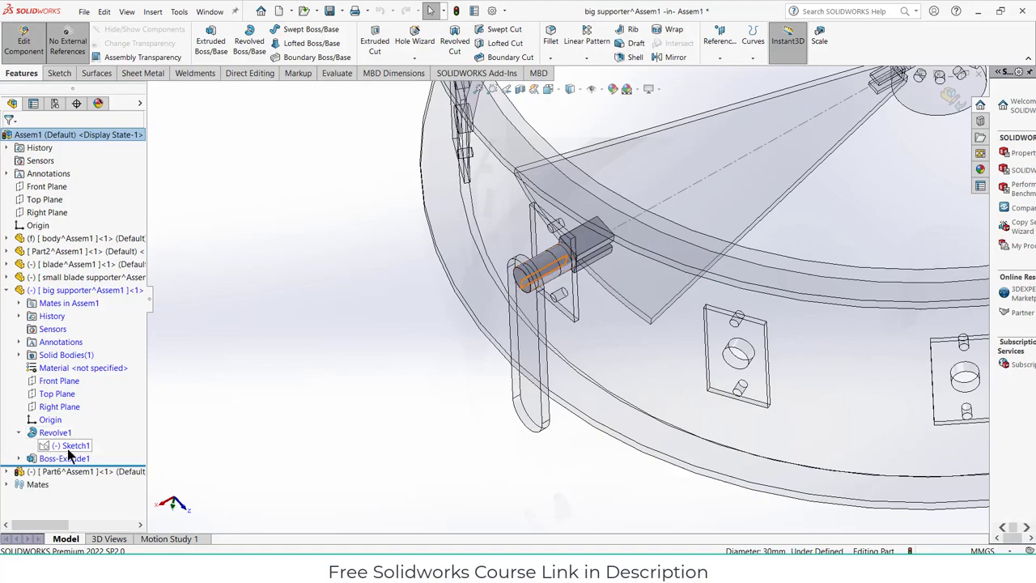
{"action": "right_click", "coordinate": [67, 446]}
{"action": "left_click", "coordinate": [81, 358]}
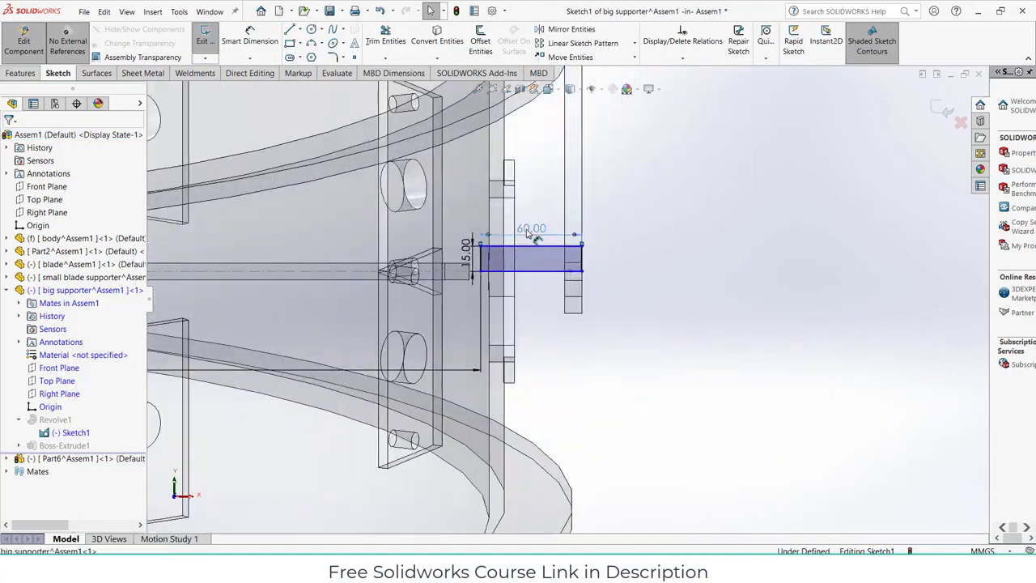
Set the pin length in the big supporter's revolve sketch to 80 mm and return to the assembly
{"action": "double_click", "coordinate": [531, 229]}
{"action": "type", "text": "7"}
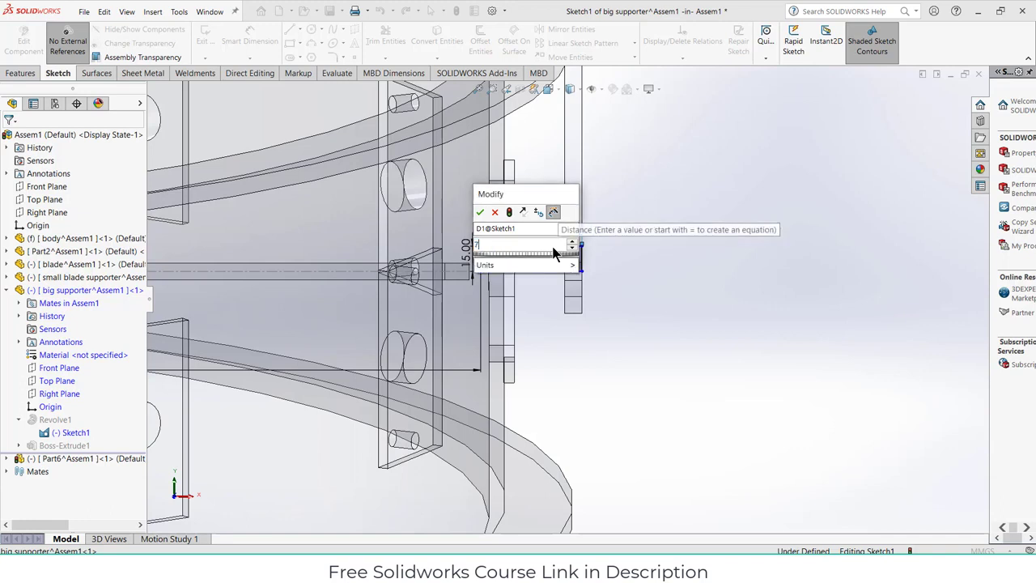
{"action": "key", "text": "BackSpace"}
{"action": "type", "text": "80"}
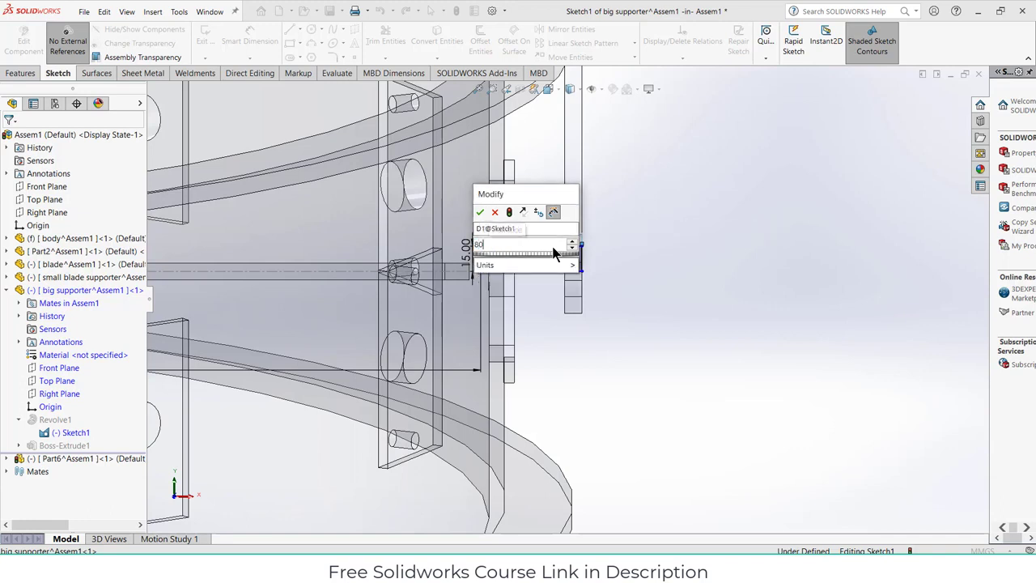
{"action": "key", "text": "Return"}
{"action": "left_click", "coordinate": [939, 111]}
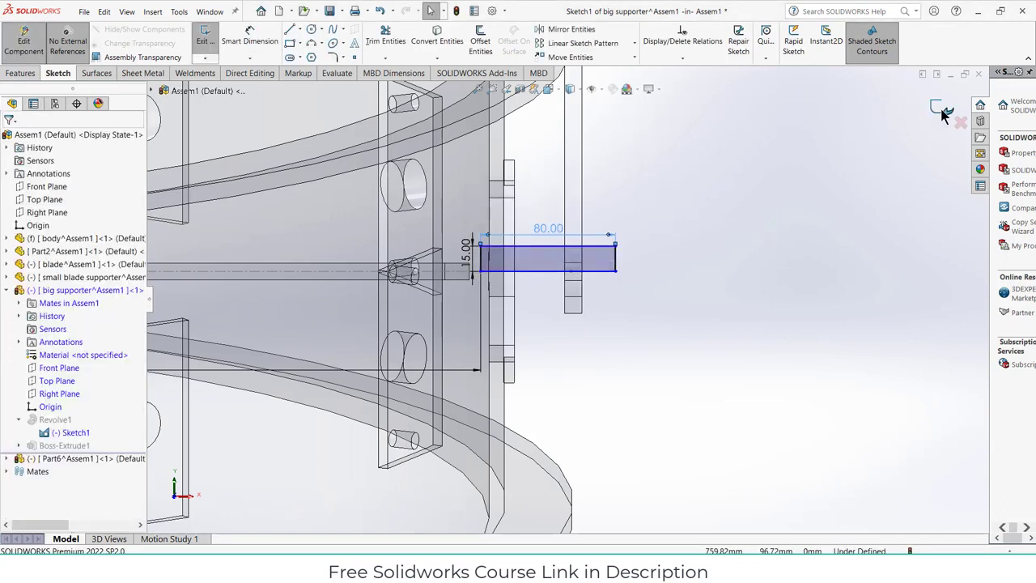
{"action": "left_click", "coordinate": [948, 114]}
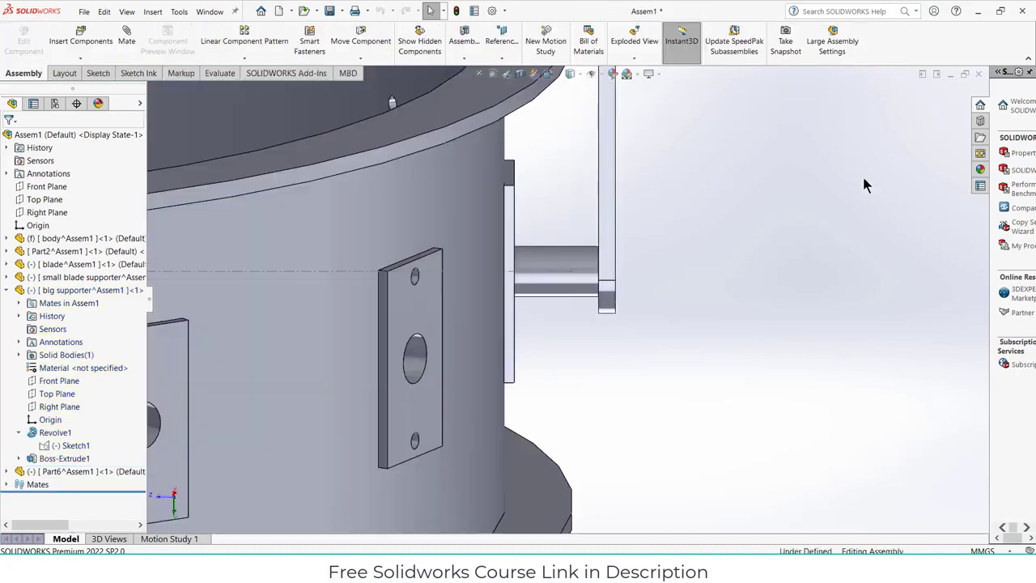
Edit the lever arm part (Part6) in the assembly and start a sketch on its Right Plane
{"action": "middle_click_drag", "start_coordinate": [862, 174], "coordinate": [581, 429]}
{"action": "scroll", "coordinate": [581, 429], "scroll_direction": "down", "scroll_amount": 3}
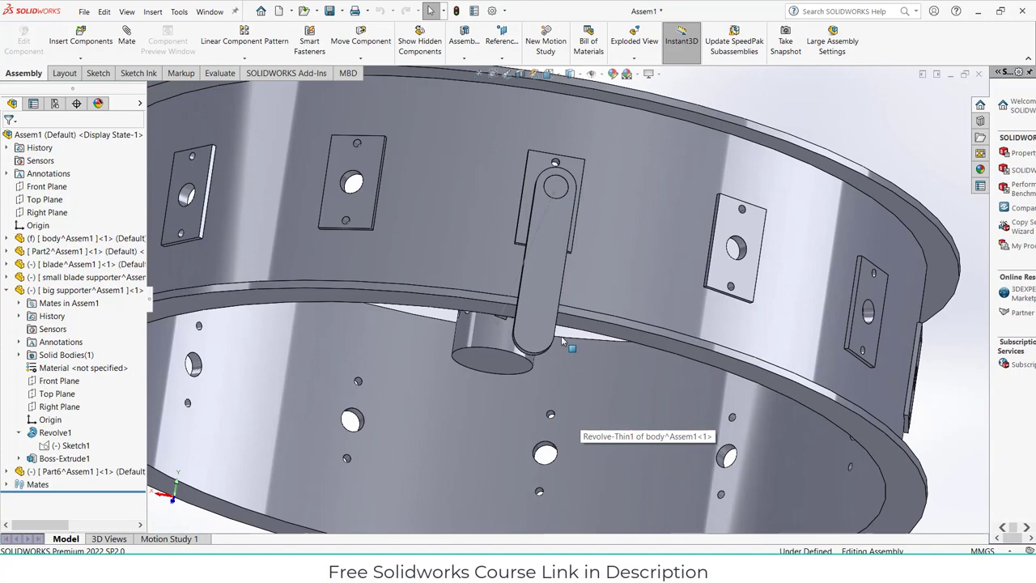
{"action": "left_click", "coordinate": [8, 471]}
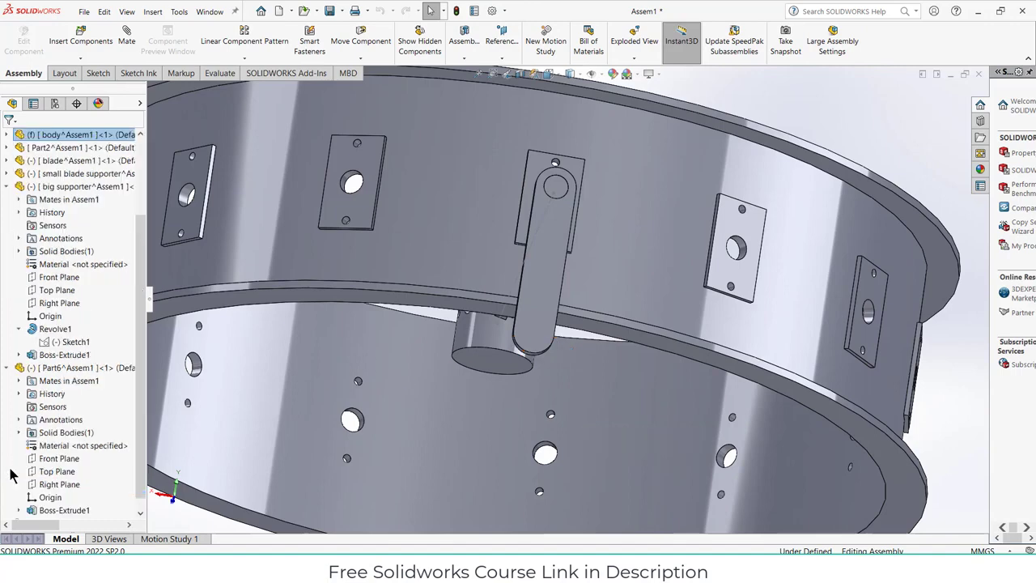
{"action": "left_click", "coordinate": [69, 368]}
{"action": "left_click", "coordinate": [23, 41]}
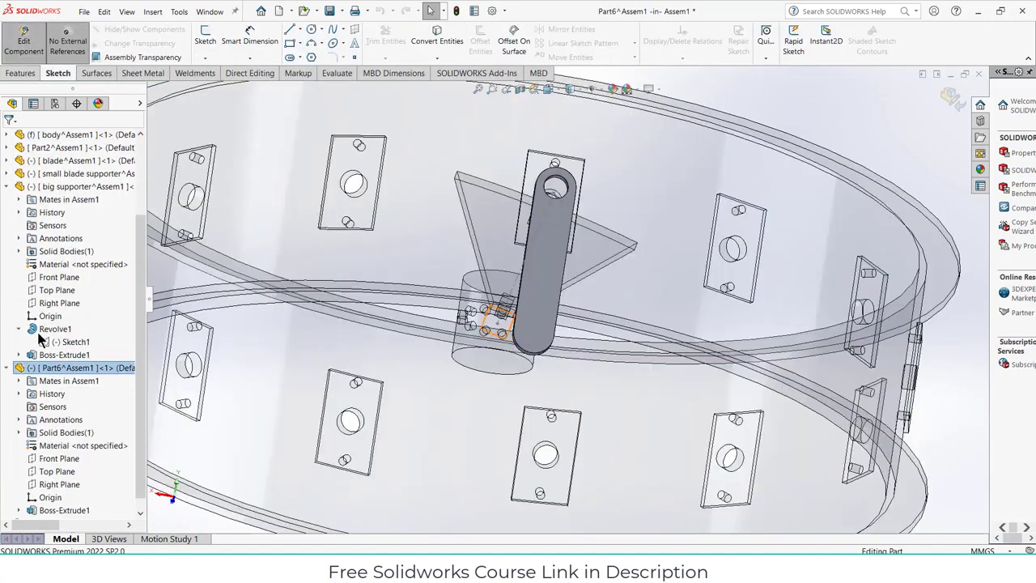
{"action": "left_click", "coordinate": [54, 482]}
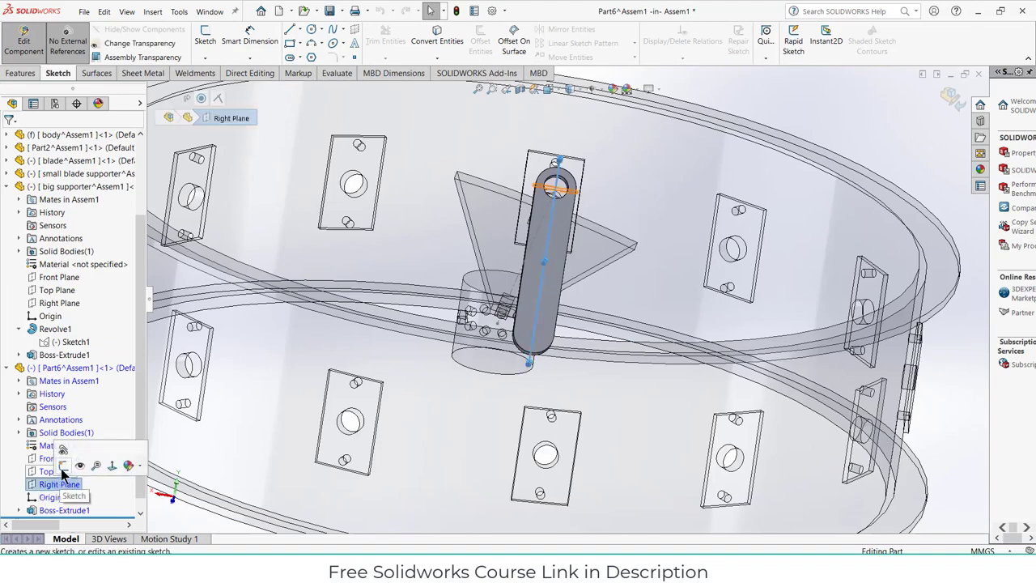
{"action": "left_click", "coordinate": [63, 466]}
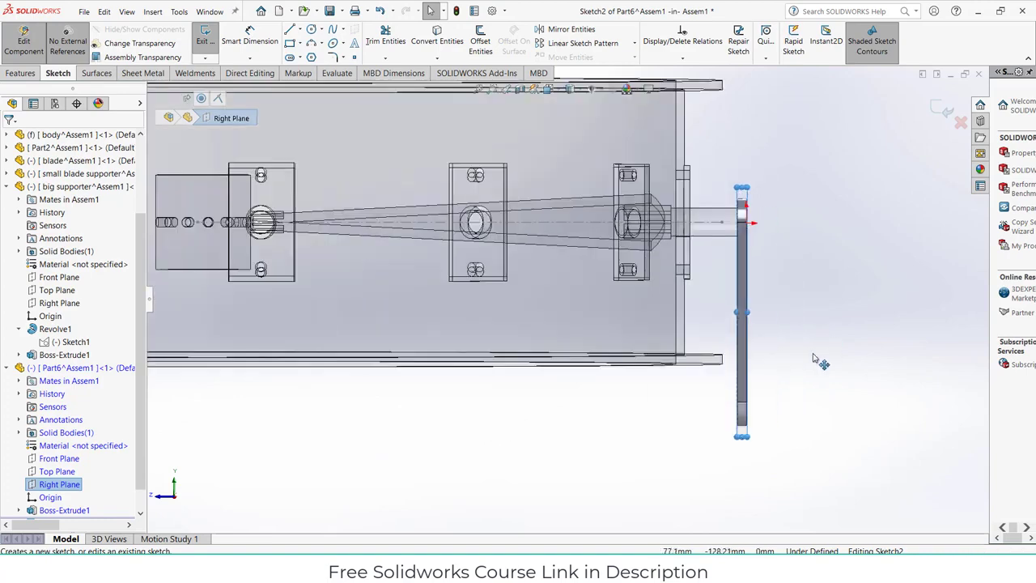
Sketch a horizontal line about 44 mm long outward from the lever arm's outer face, near the arm's lower end
{"action": "scroll", "coordinate": [817, 358], "scroll_direction": "down", "scroll_amount": 4}
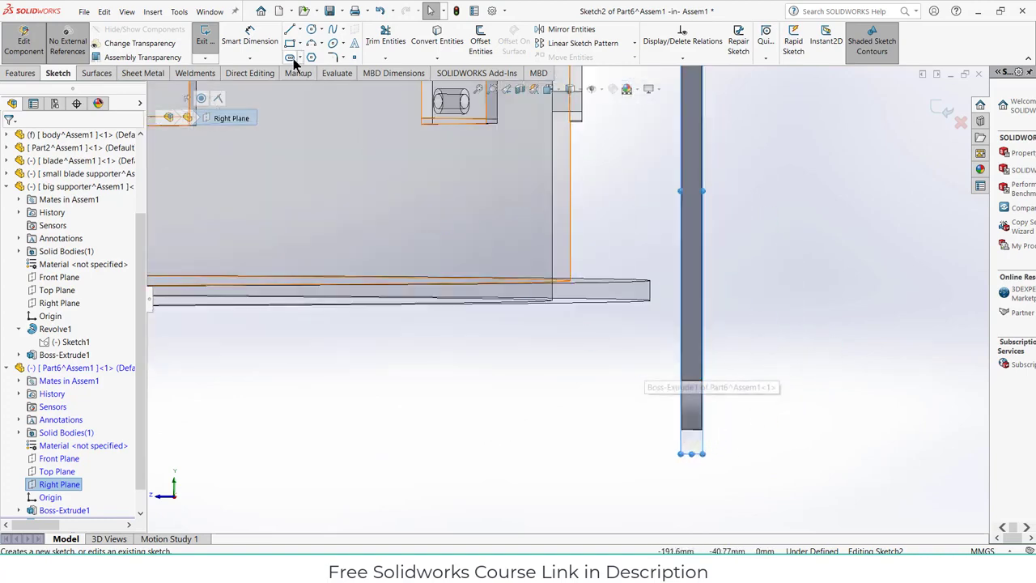
{"action": "left_click", "coordinate": [289, 30]}
{"action": "scroll", "coordinate": [730, 398], "scroll_direction": "down", "scroll_amount": 1}
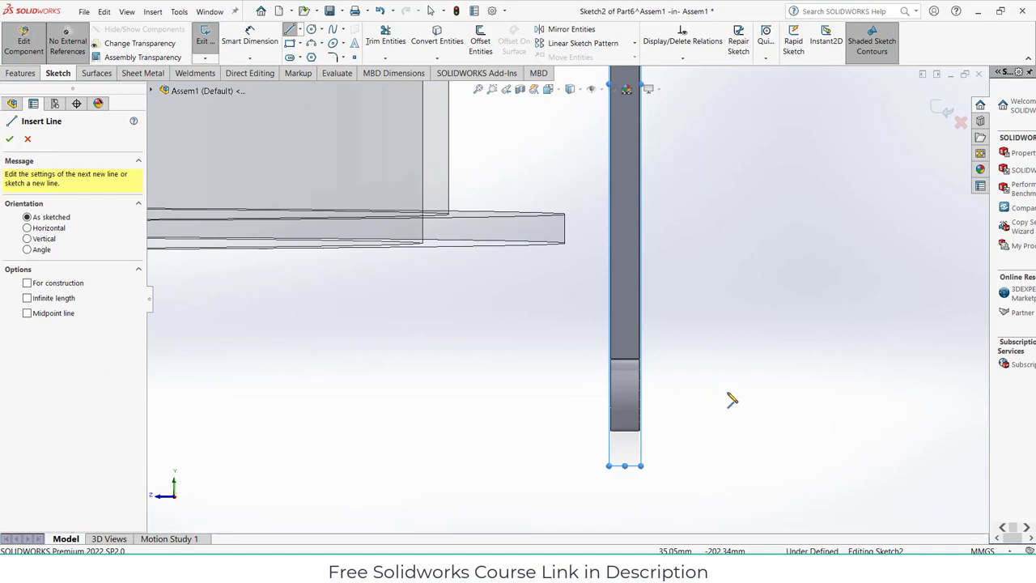
{"action": "left_click", "coordinate": [656, 365]}
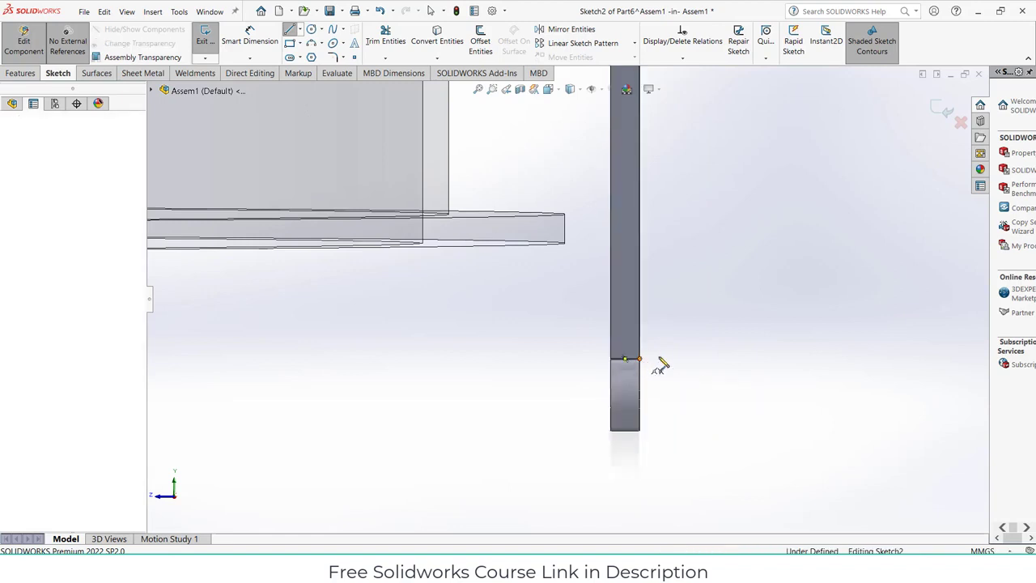
{"action": "left_click", "coordinate": [768, 364]}
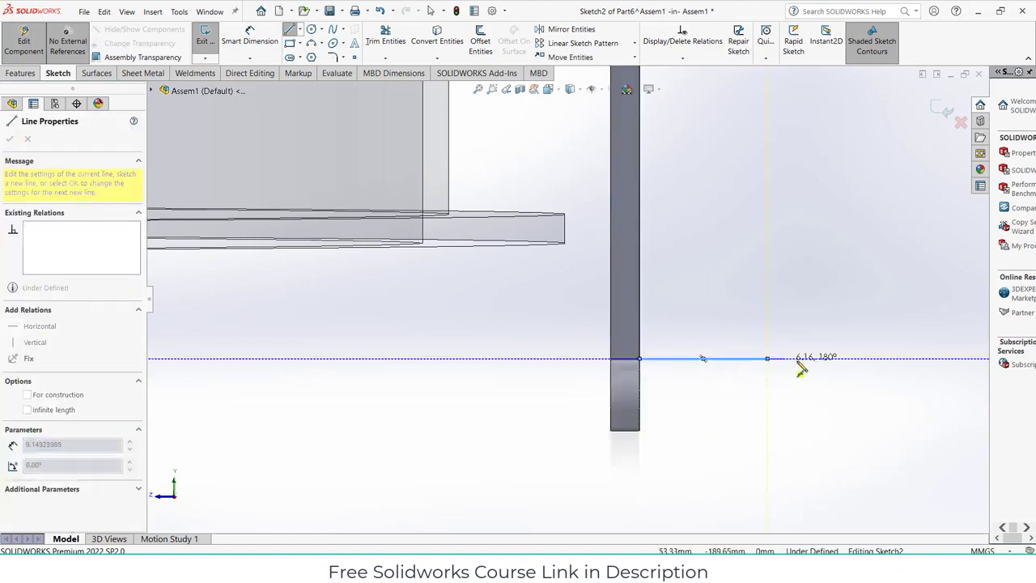
{"action": "key", "text": "Escape"}
{"action": "key", "text": "Escape"}
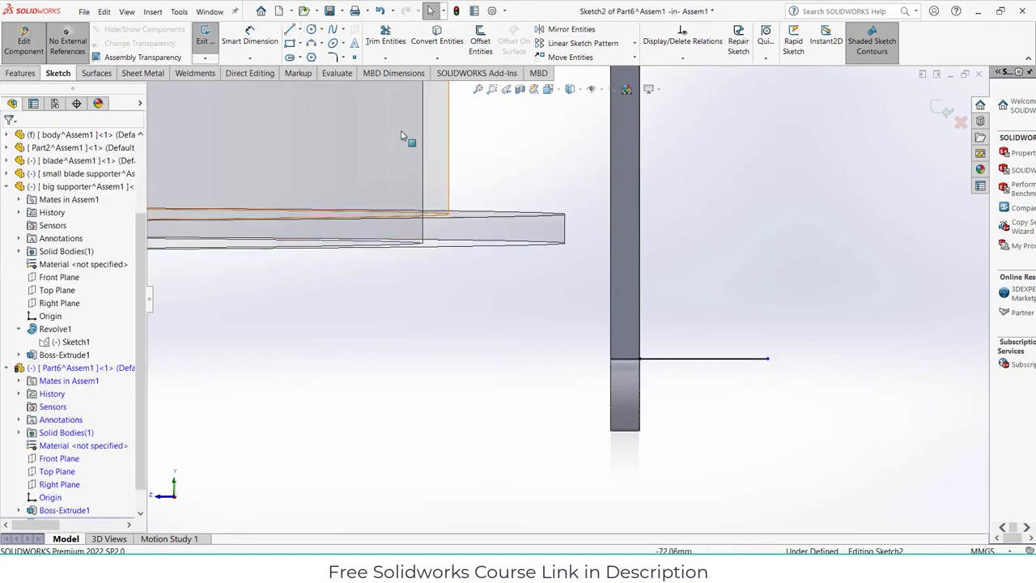
Draw a circle centred on the line's free end and dimension its diameter to 15 mm
{"action": "left_click", "coordinate": [312, 30]}
{"action": "left_click", "coordinate": [768, 358]}
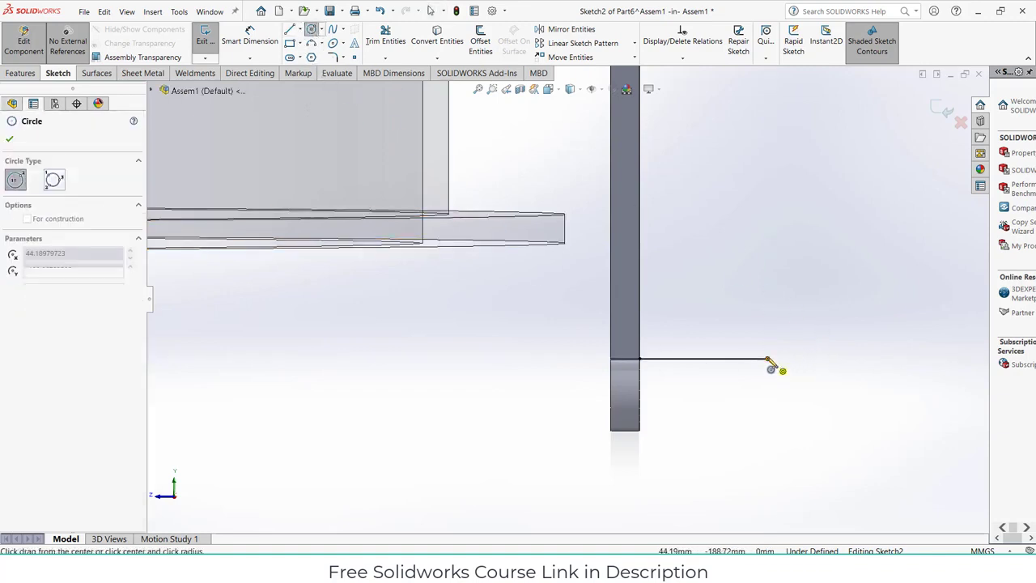
{"action": "left_click", "coordinate": [782, 374]}
{"action": "left_click", "coordinate": [250, 44]}
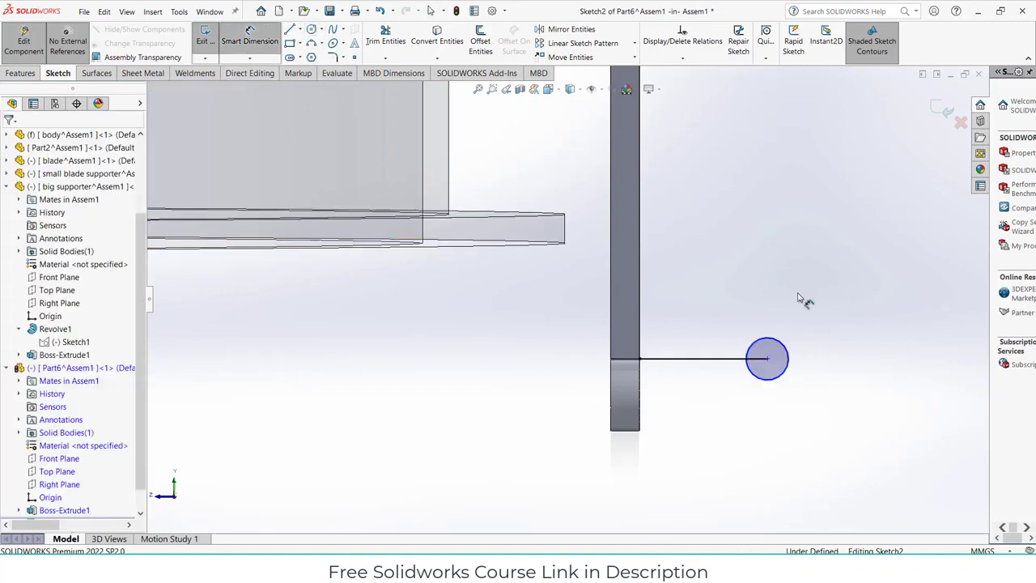
{"action": "left_click", "coordinate": [768, 345]}
{"action": "left_click", "coordinate": [812, 324]}
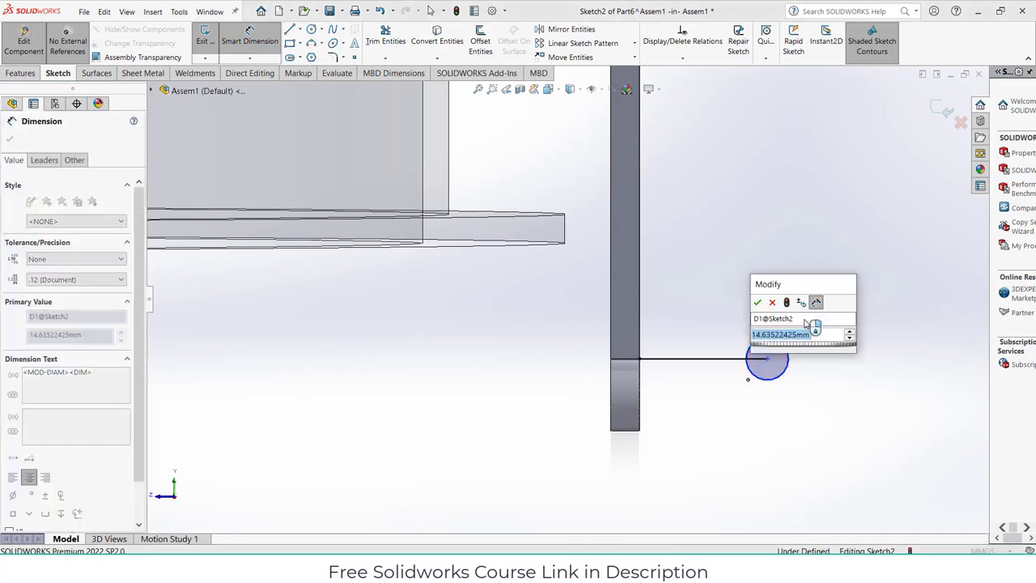
{"action": "type", "text": "15"}
{"action": "key", "text": "Return"}
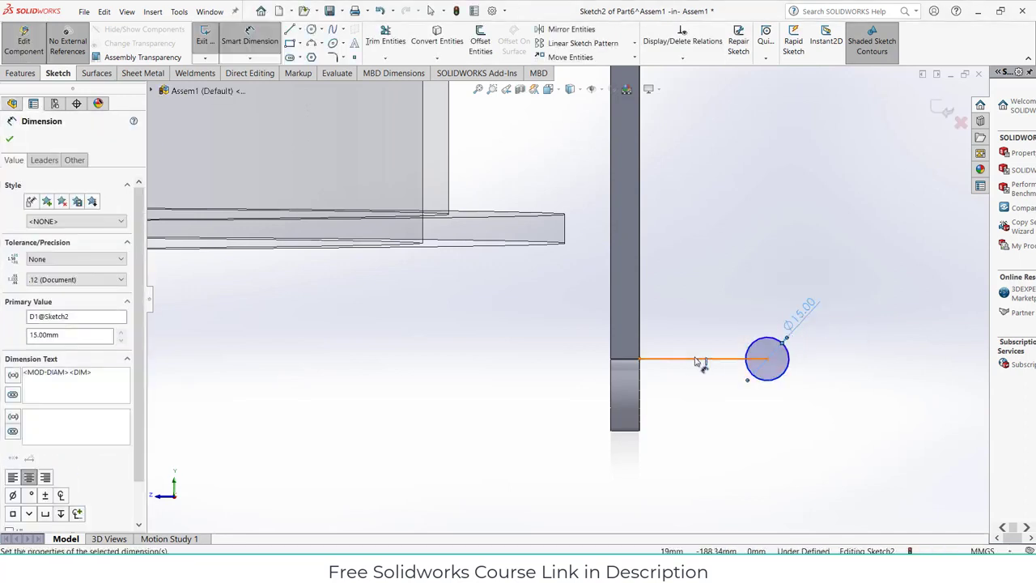
Dimension the horizontal line's length to 40 mm
{"action": "left_click", "coordinate": [700, 359]}
{"action": "left_click", "coordinate": [701, 342]}
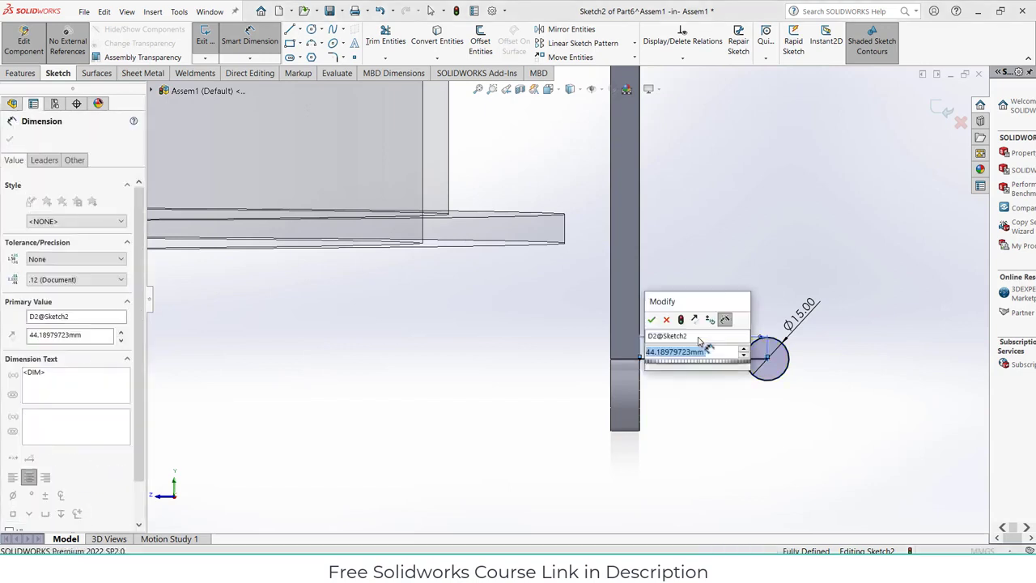
{"action": "type", "text": "40"}
{"action": "key", "text": "Return"}
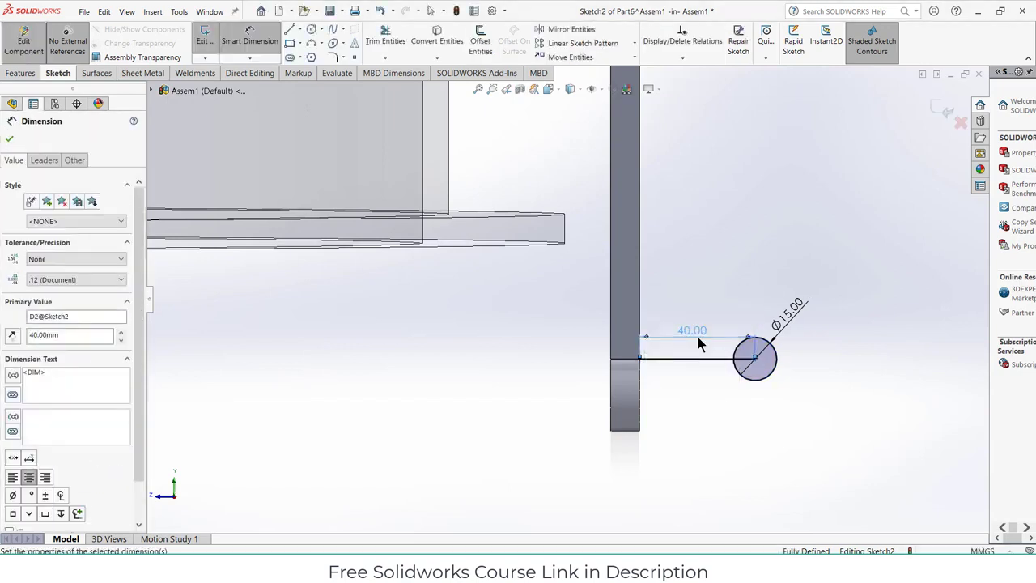
Sketch a second horizontal line about 34 mm long below the first, from the lever arm's outer face to the circle
{"action": "scroll", "coordinate": [774, 369], "scroll_direction": "down", "scroll_amount": 2}
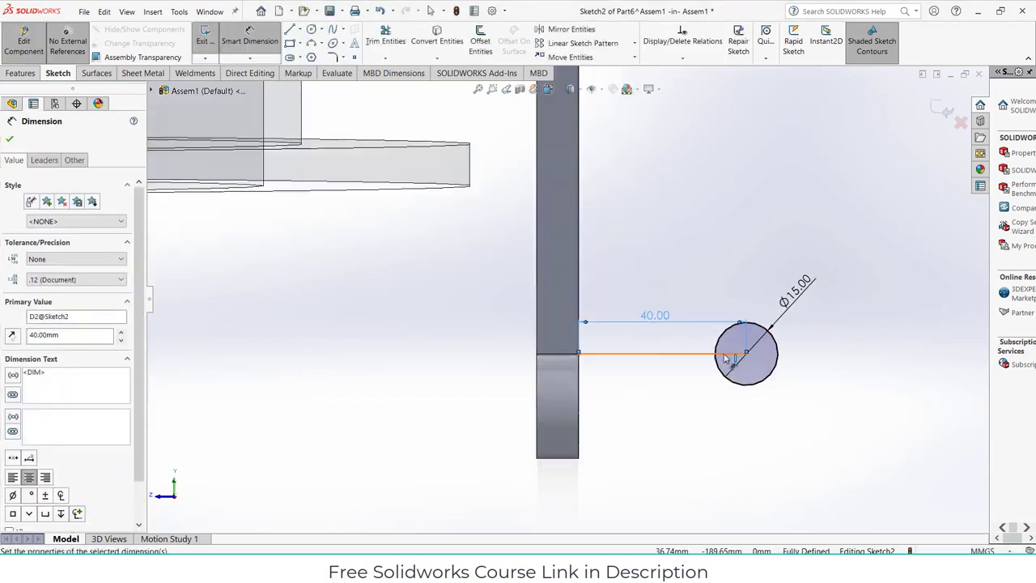
{"action": "left_click", "coordinate": [289, 30]}
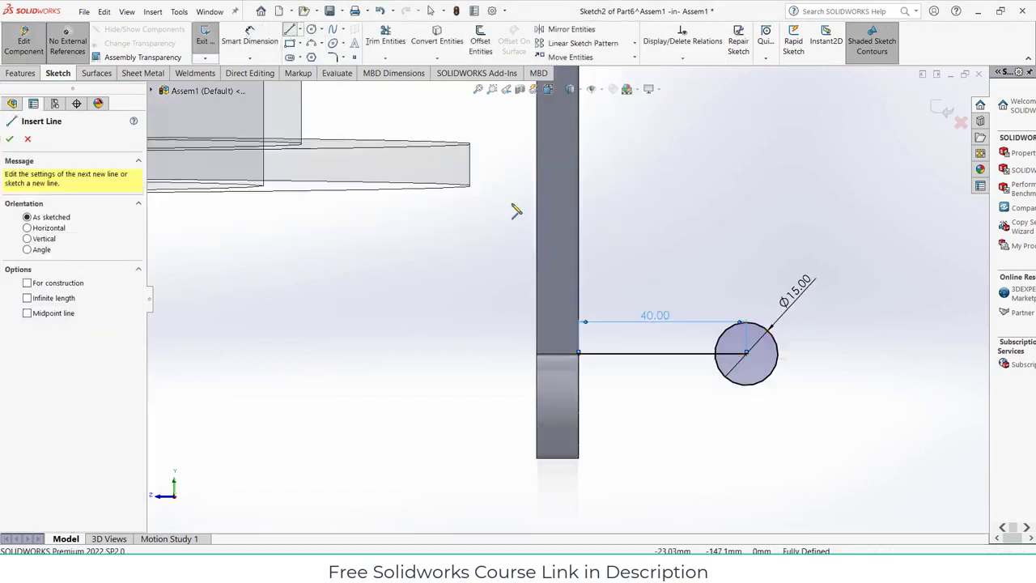
{"action": "left_click", "coordinate": [579, 375]}
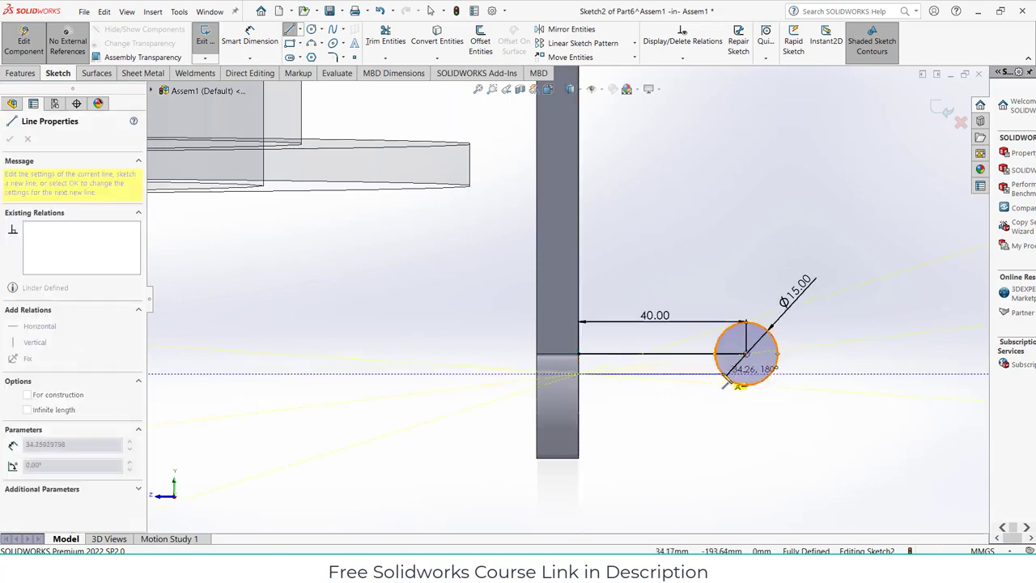
{"action": "left_click", "coordinate": [724, 375]}
{"action": "key", "text": "Escape"}
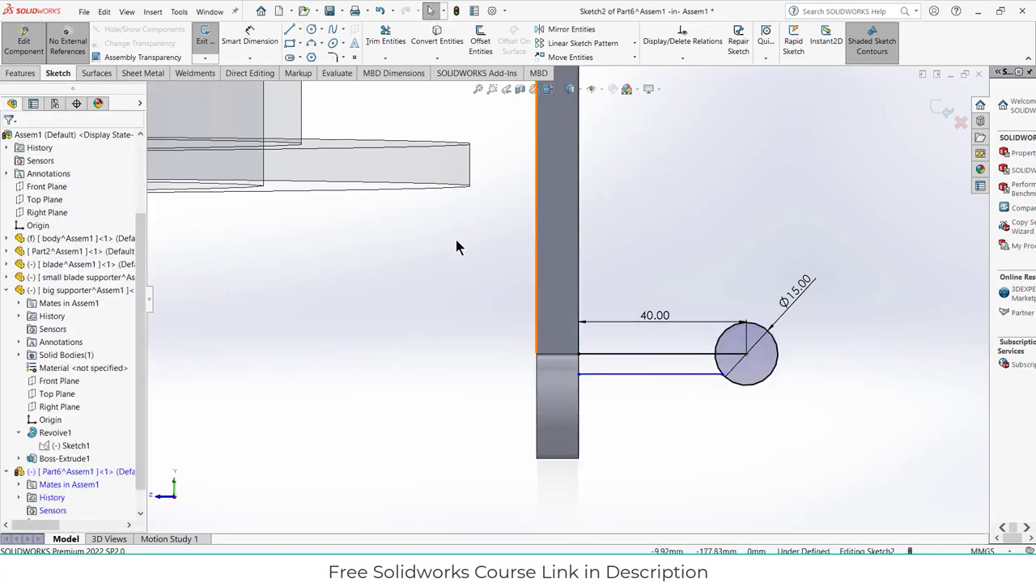
Dimension the distance between the two horizontal lines to 5 mm
{"action": "left_click", "coordinate": [668, 354]}
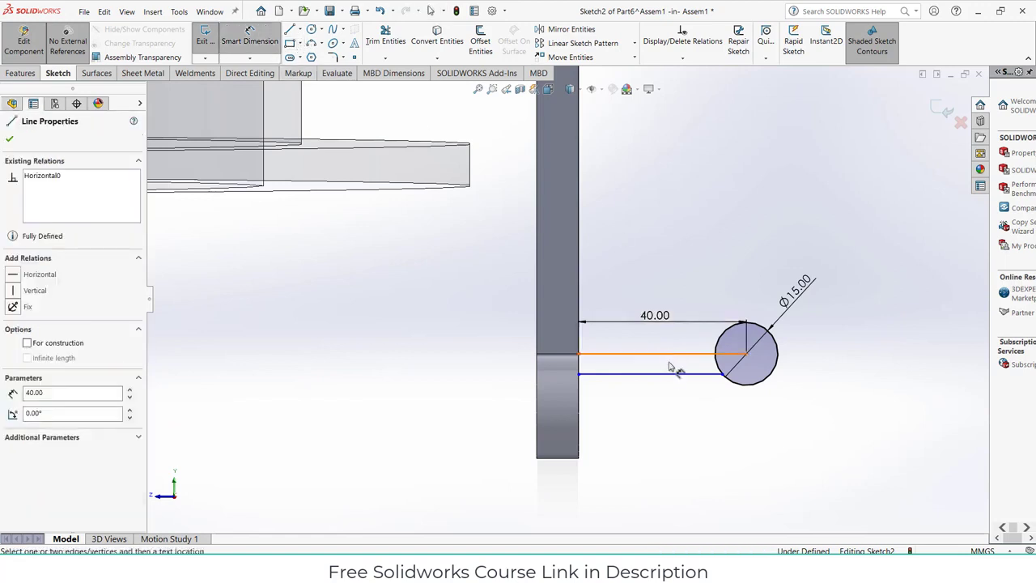
{"action": "left_click", "coordinate": [676, 374]}
{"action": "left_click", "coordinate": [840, 369]}
{"action": "left_click", "coordinate": [846, 373]}
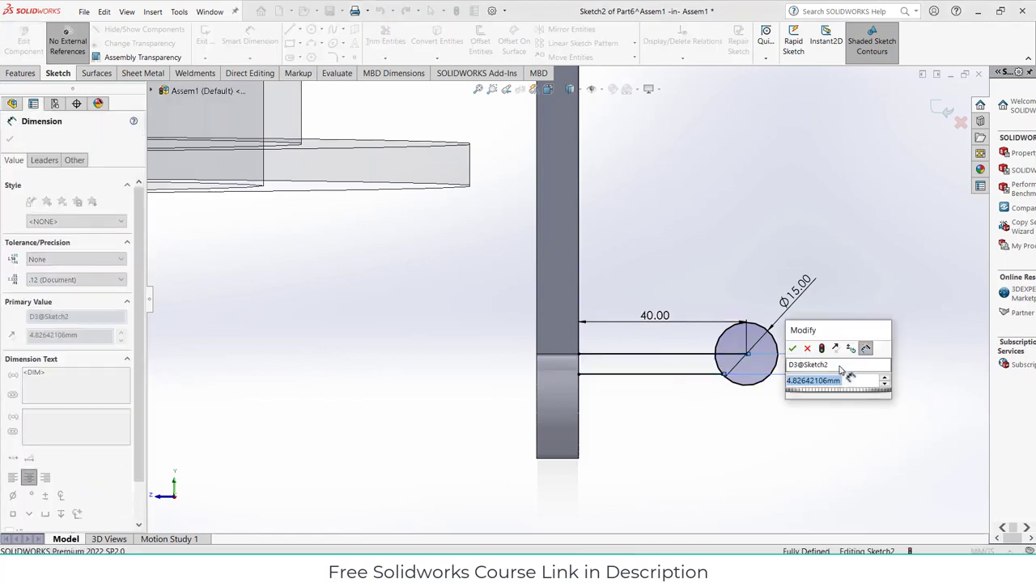
{"action": "type", "text": "5"}
{"action": "key", "text": "Return"}
Join the two lines with a vertical line at the arm's face, and draw a horizontal radius line from the circle's centre to its outer edge
{"action": "scroll", "coordinate": [595, 342], "scroll_direction": "down", "scroll_amount": 3}
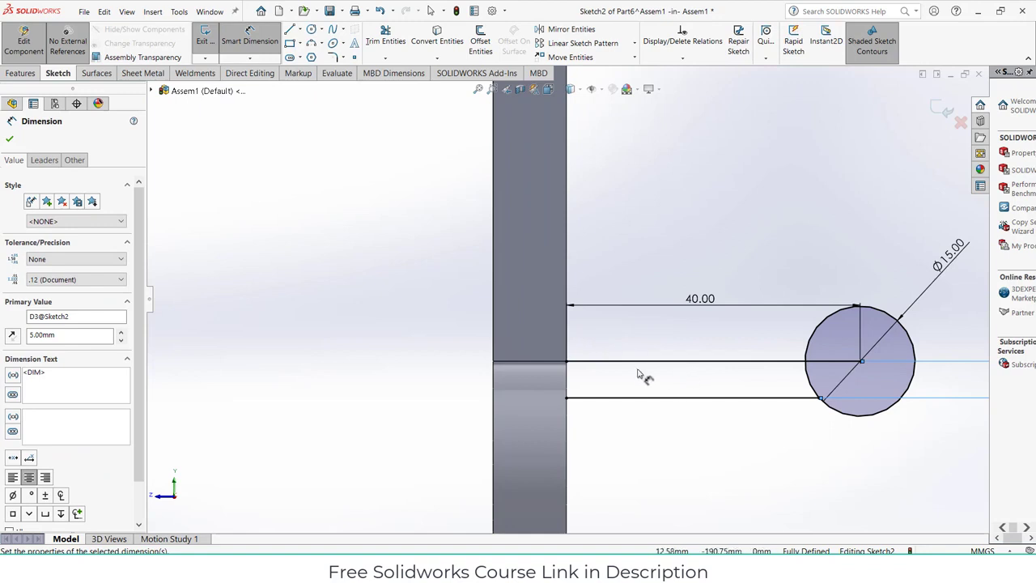
{"action": "left_click", "coordinate": [289, 30]}
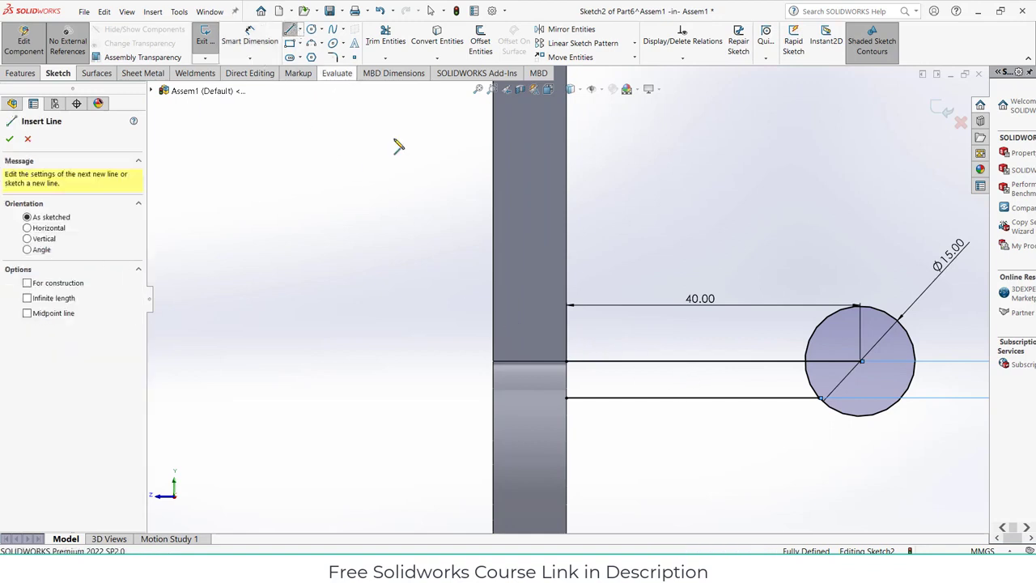
{"action": "left_click", "coordinate": [568, 364]}
{"action": "left_click", "coordinate": [568, 397]}
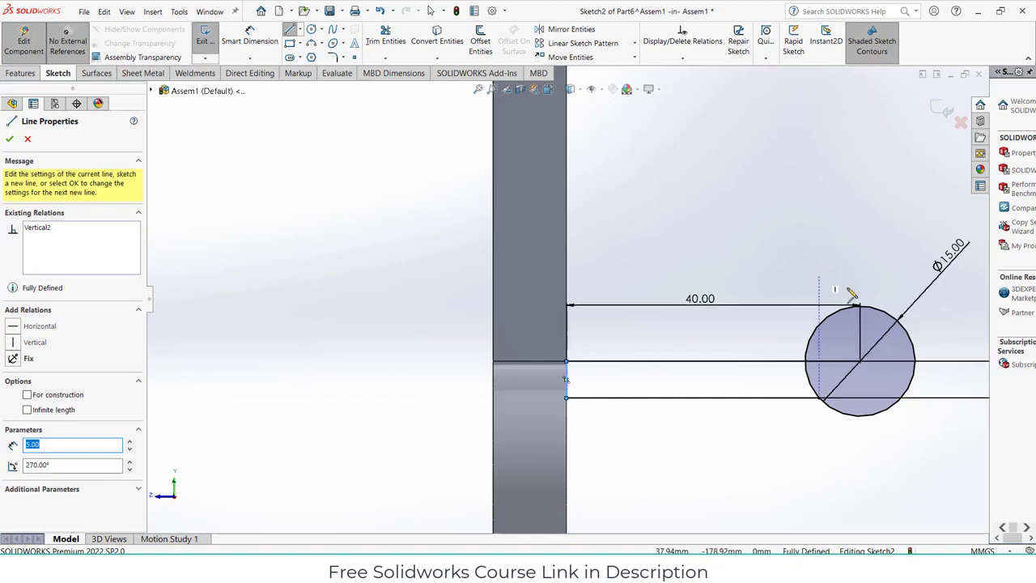
{"action": "left_click", "coordinate": [293, 33]}
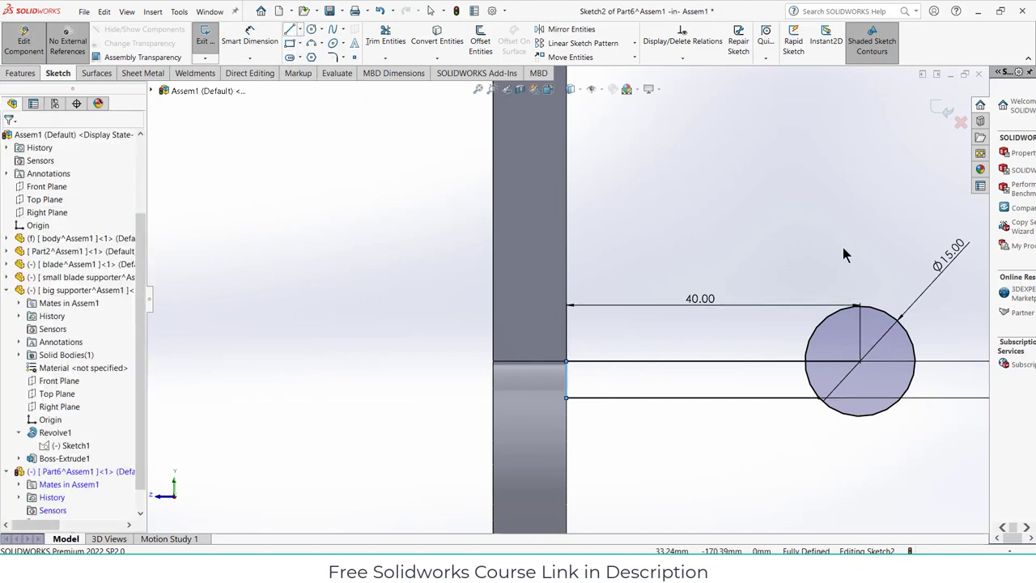
{"action": "left_click", "coordinate": [289, 30]}
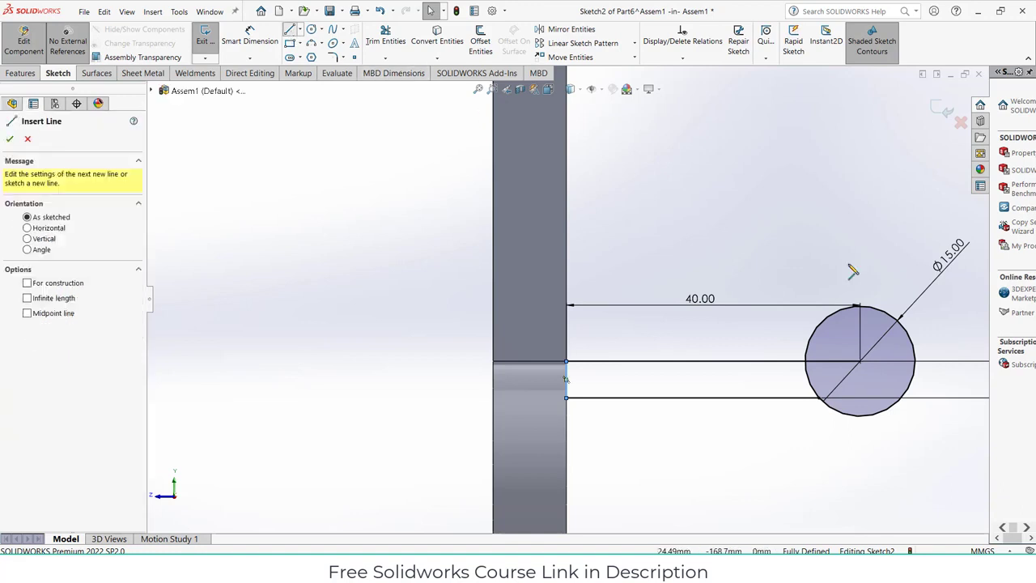
{"action": "left_click", "coordinate": [860, 361]}
{"action": "left_click", "coordinate": [917, 364]}
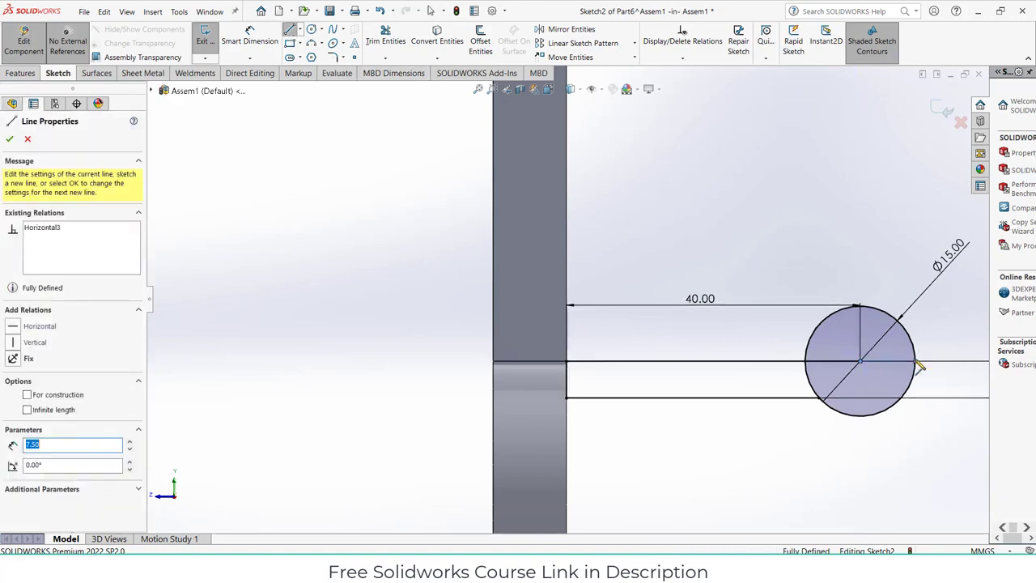
{"action": "key", "text": "Escape"}
Trim away the upper half of the 15 mm circle with Power trim
{"action": "scroll", "coordinate": [633, 205], "scroll_direction": "up", "scroll_amount": 2}
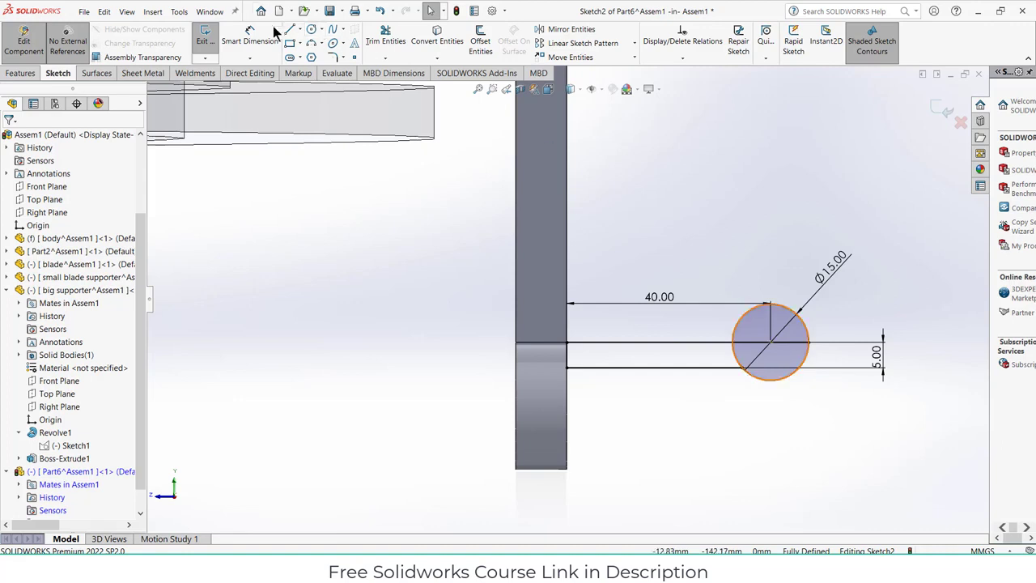
{"action": "left_click", "coordinate": [401, 37]}
{"action": "scroll", "coordinate": [809, 332], "scroll_direction": "down", "scroll_amount": 2}
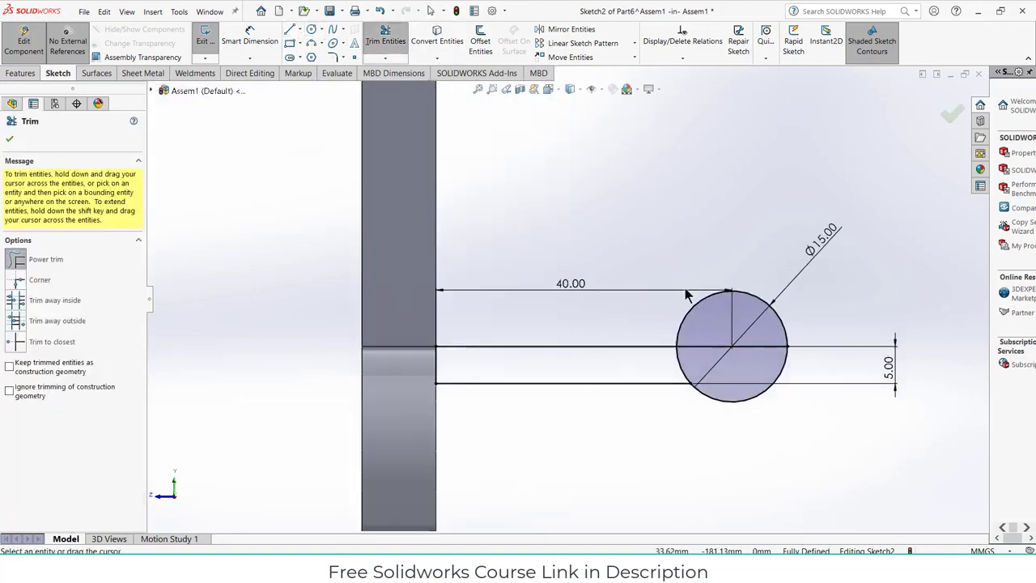
{"action": "left_click_drag", "start_coordinate": [686, 295], "coordinate": [731, 317]}
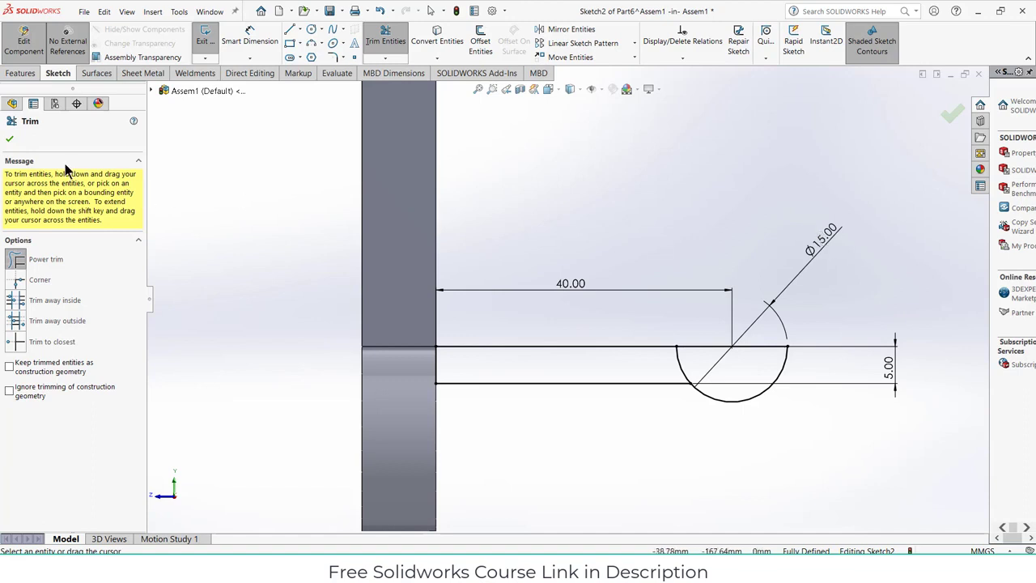
Set the half-circle's diameter to 10 mm and the distance between the two horizontal lines to 3 mm
{"action": "left_click", "coordinate": [10, 140]}
{"action": "double_click", "coordinate": [830, 237]}
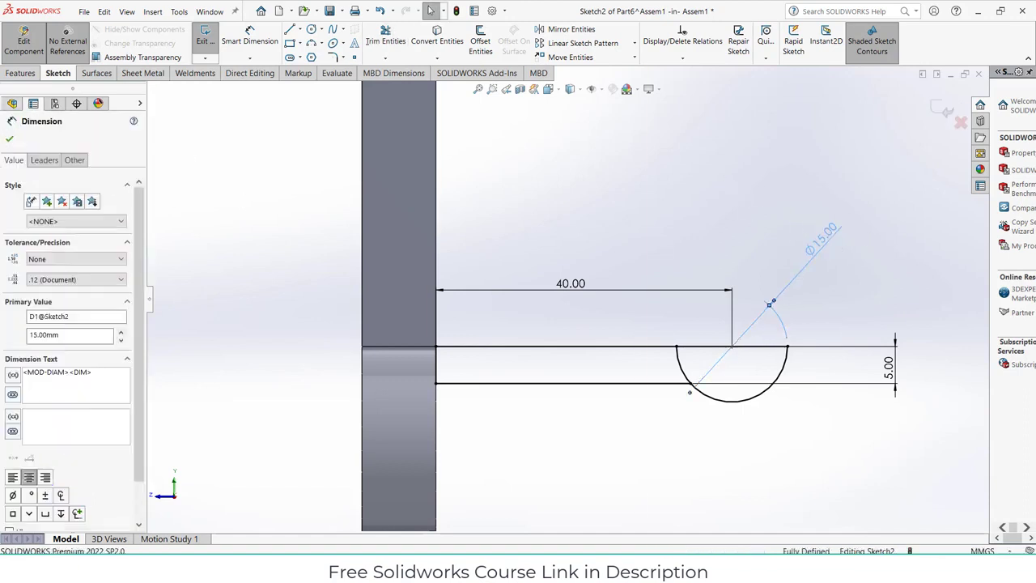
{"action": "key", "text": "Return"}
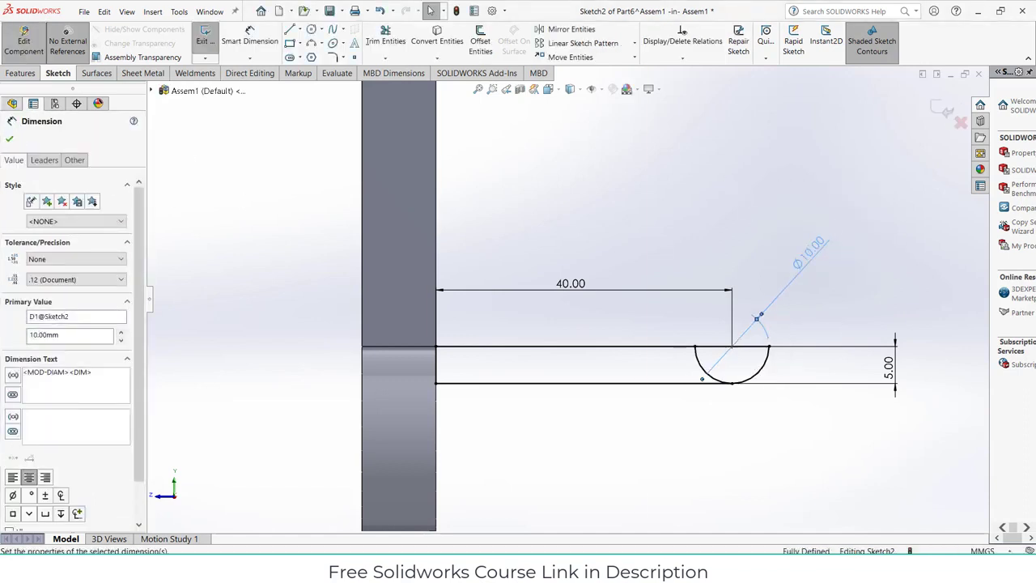
{"action": "left_click", "coordinate": [901, 380]}
{"action": "key", "text": "Return"}
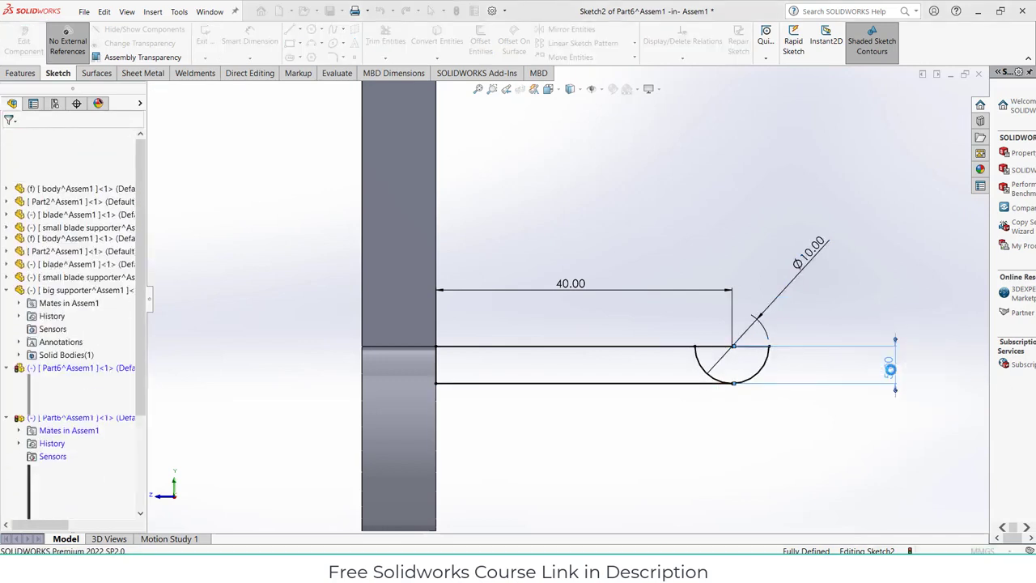
Trim away the part of the lower horizontal line that lies inside the half-circle with Power trim
{"action": "scroll", "coordinate": [794, 388], "scroll_direction": "down", "scroll_amount": 2}
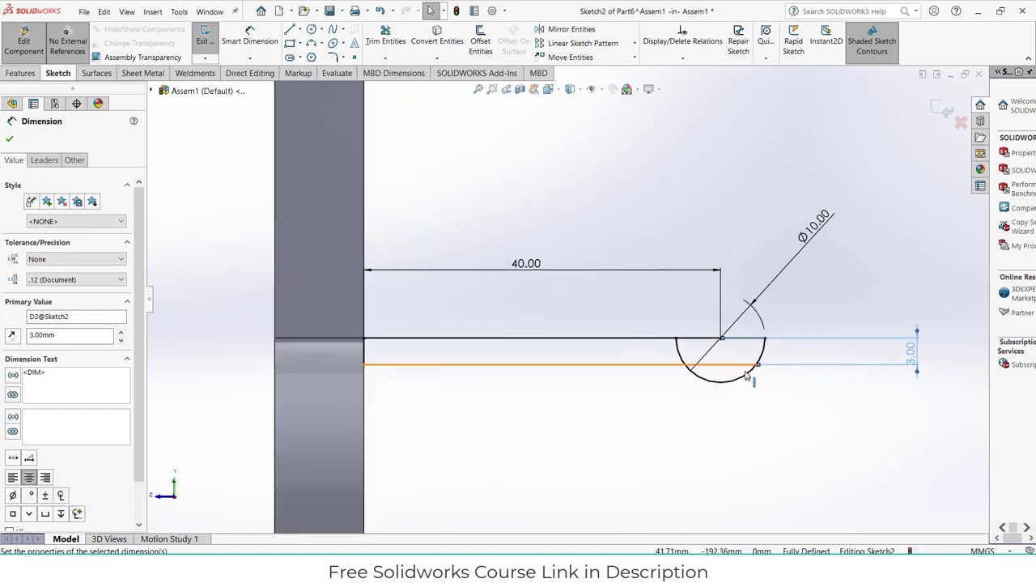
{"action": "scroll", "coordinate": [781, 382], "scroll_direction": "down", "scroll_amount": 3}
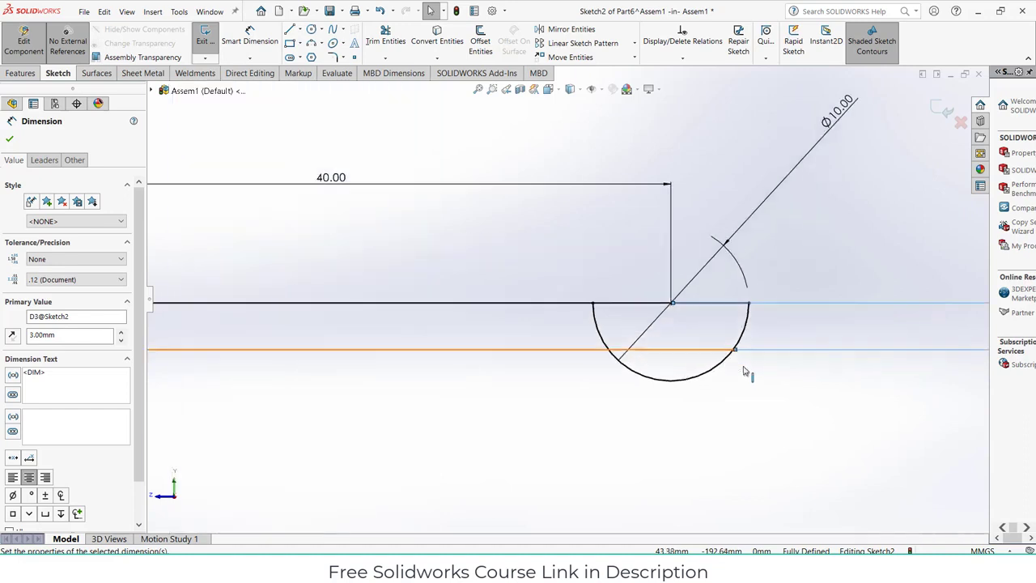
{"action": "left_click", "coordinate": [385, 40]}
{"action": "scroll", "coordinate": [624, 286], "scroll_direction": "down", "scroll_amount": 2}
{"action": "key", "text": "f"}
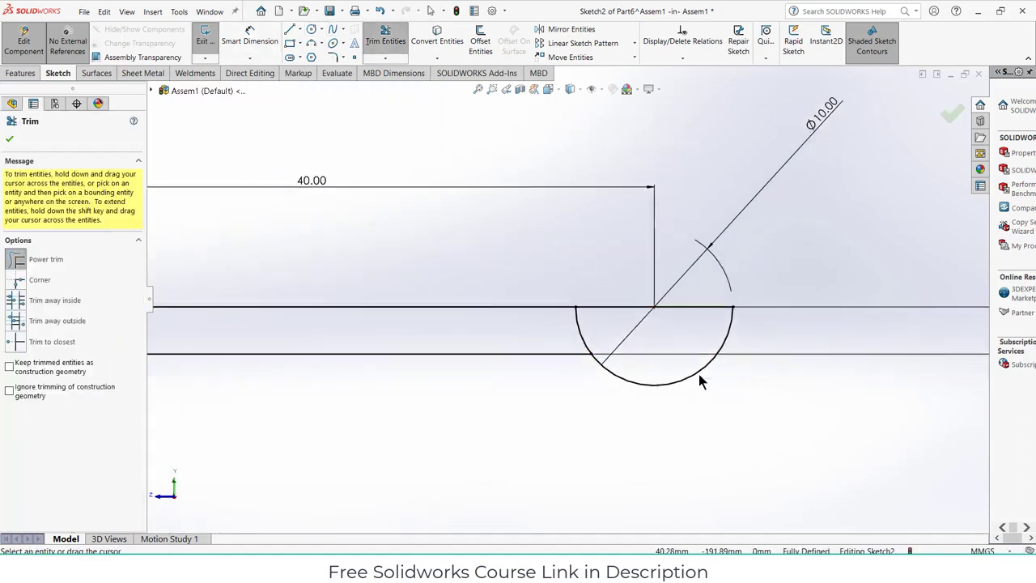
Revolve the rod and half-circle regions 360° about the 40 mm line, with Thin Feature off, to form the ball-ended handle
{"action": "left_click", "coordinate": [21, 74]}
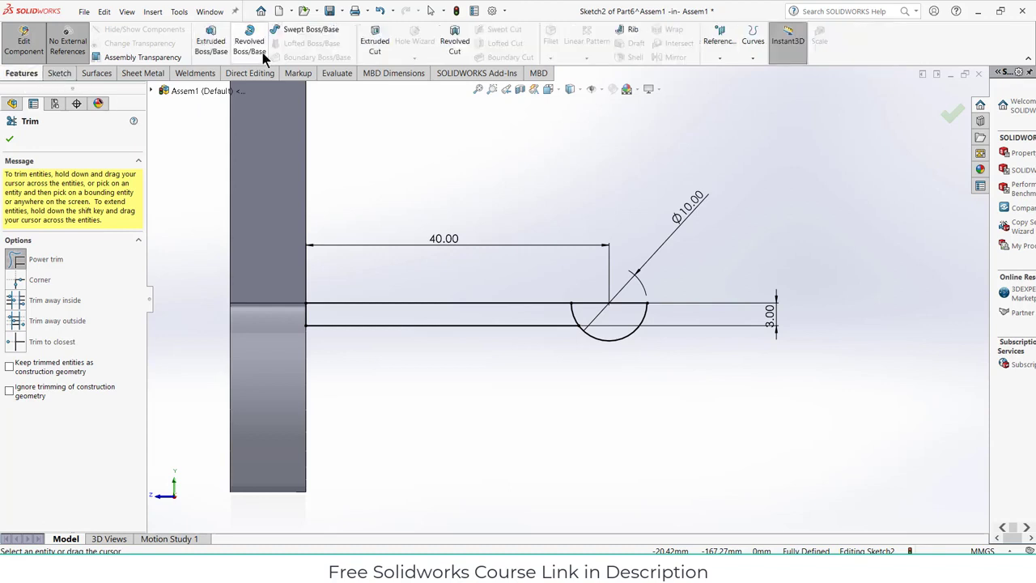
{"action": "left_click", "coordinate": [251, 42]}
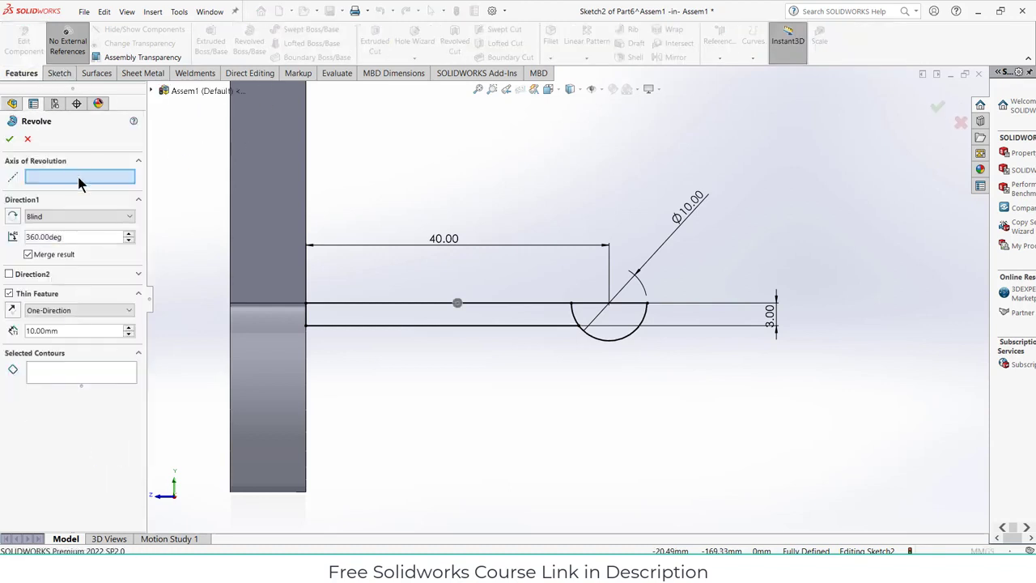
{"action": "left_click", "coordinate": [378, 304]}
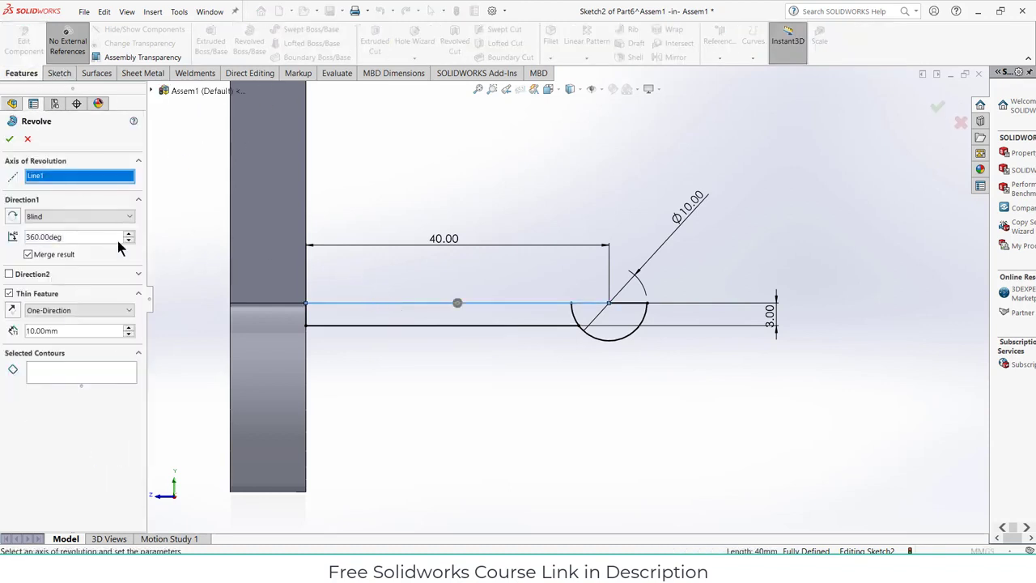
{"action": "left_click", "coordinate": [75, 375]}
{"action": "left_click", "coordinate": [9, 292]}
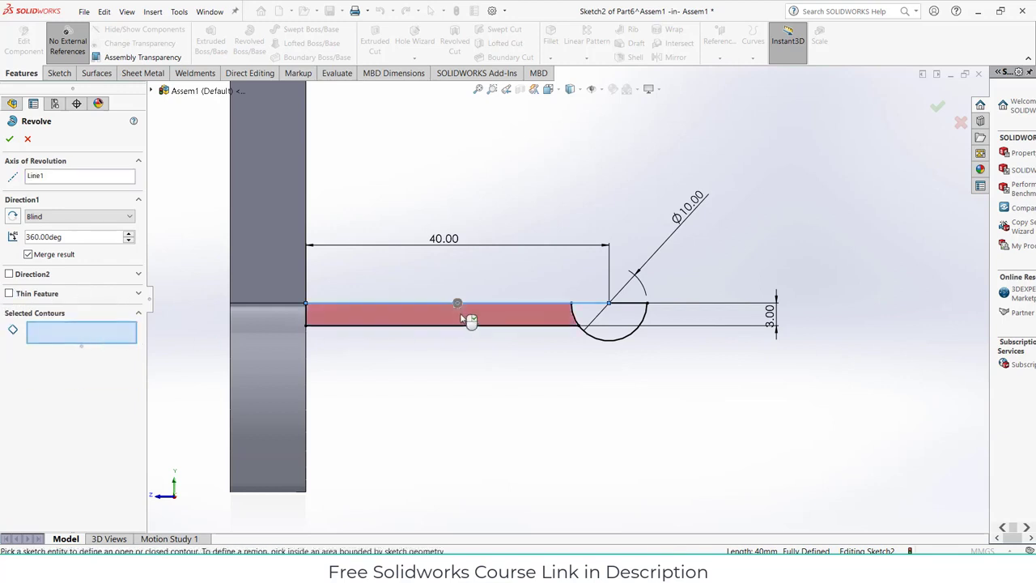
{"action": "left_click", "coordinate": [469, 318]}
{"action": "left_click", "coordinate": [617, 320]}
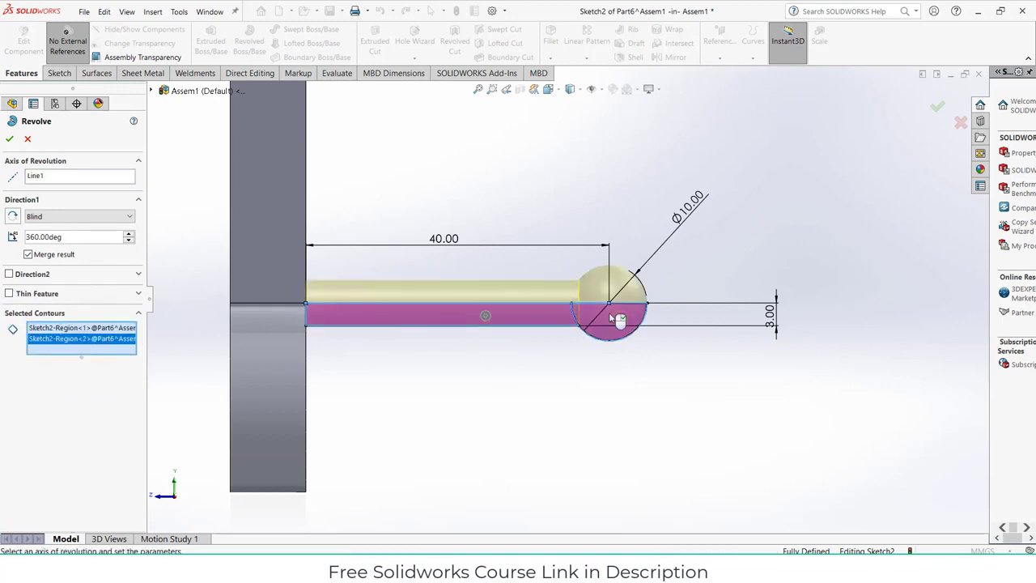
{"action": "left_click", "coordinate": [9, 139]}
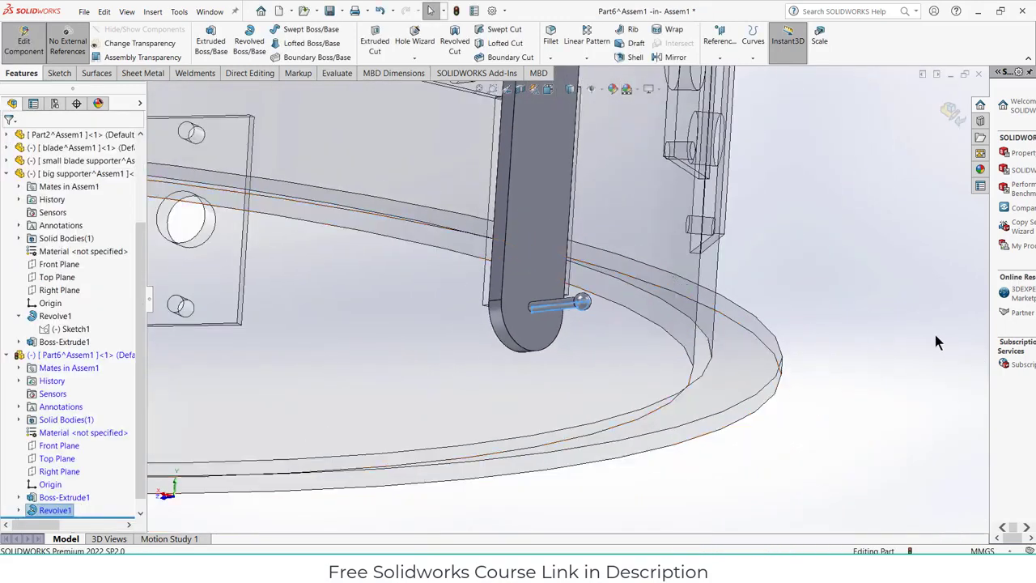
Set up a linear pattern of the revolved handle with the lever arm's long straight edge as the direction
{"action": "left_click", "coordinate": [559, 306]}
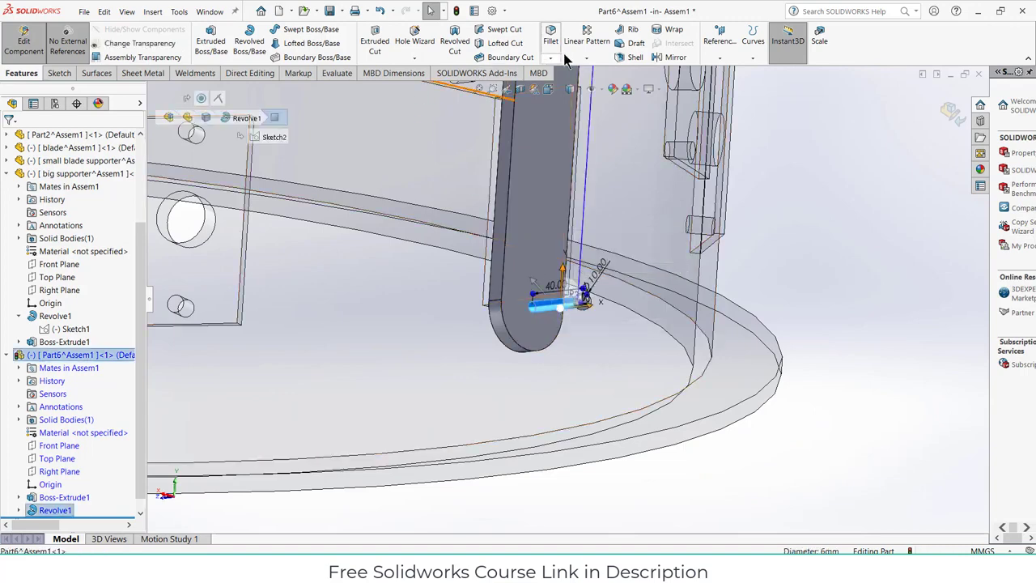
{"action": "left_click", "coordinate": [586, 59]}
{"action": "left_click", "coordinate": [593, 73]}
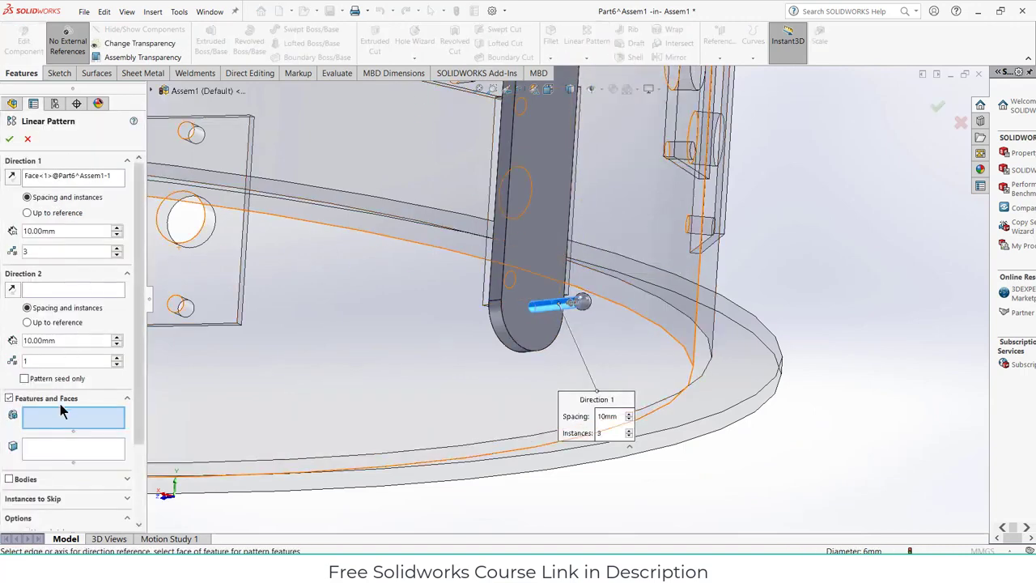
{"action": "left_click", "coordinate": [557, 306]}
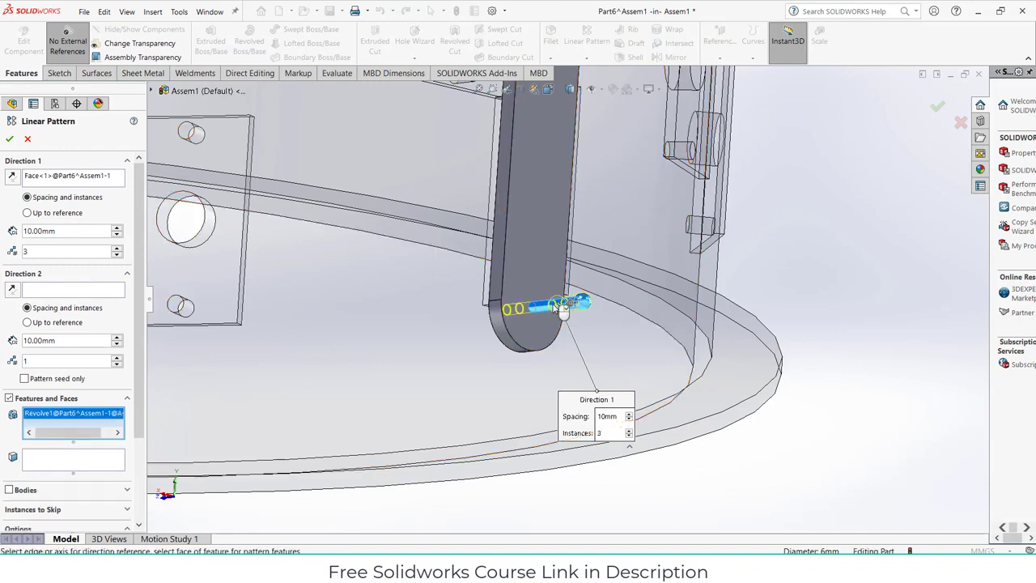
{"action": "right_click", "coordinate": [42, 178]}
{"action": "left_click", "coordinate": [73, 179]}
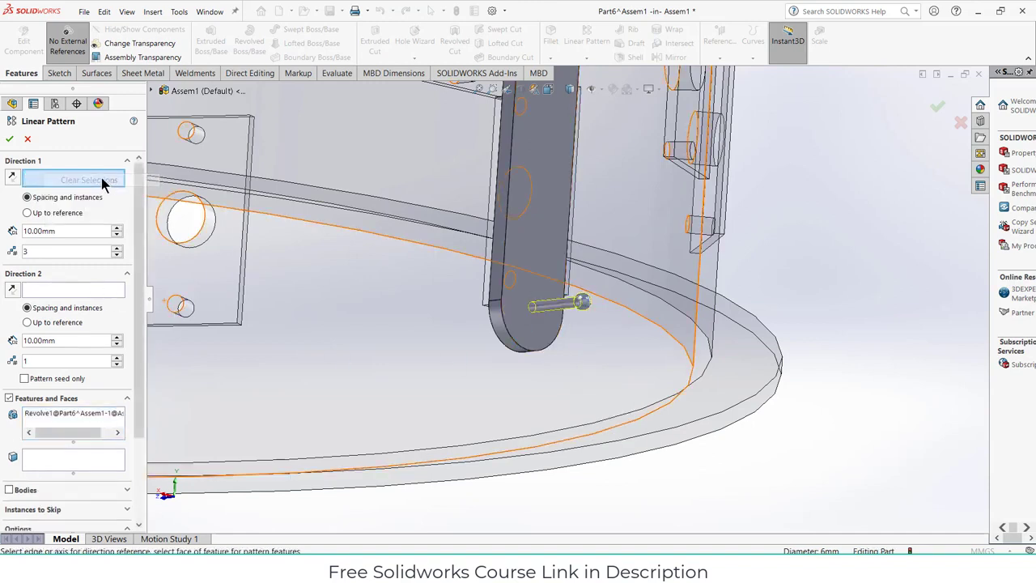
{"action": "left_click", "coordinate": [504, 257]}
{"action": "scroll", "coordinate": [564, 276], "scroll_direction": "up", "scroll_amount": 2}
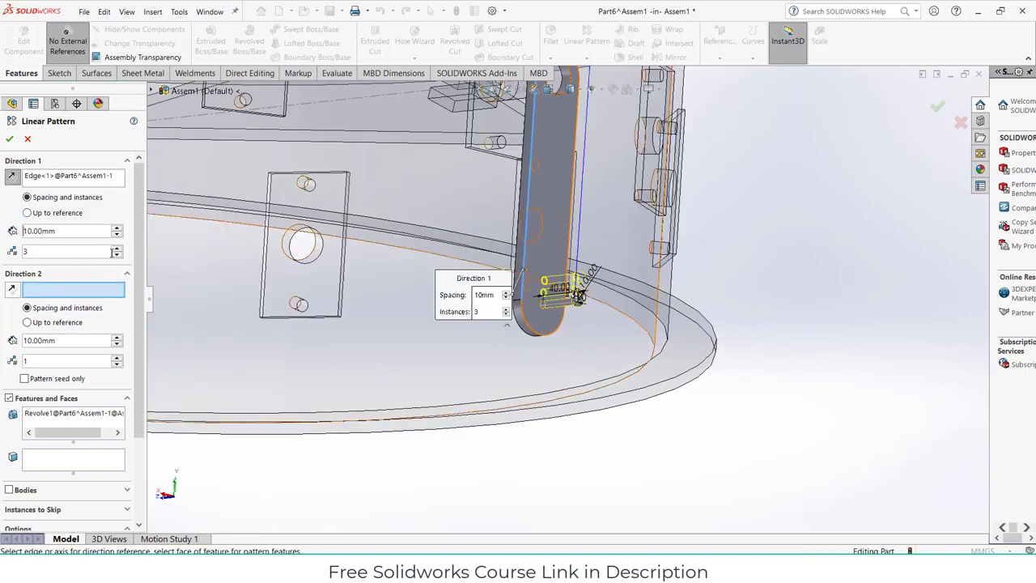
Set the handle pattern to 2 instances at 80 mm spacing, accept it, and return to editing the assembly
{"action": "left_click", "coordinate": [116, 255]}
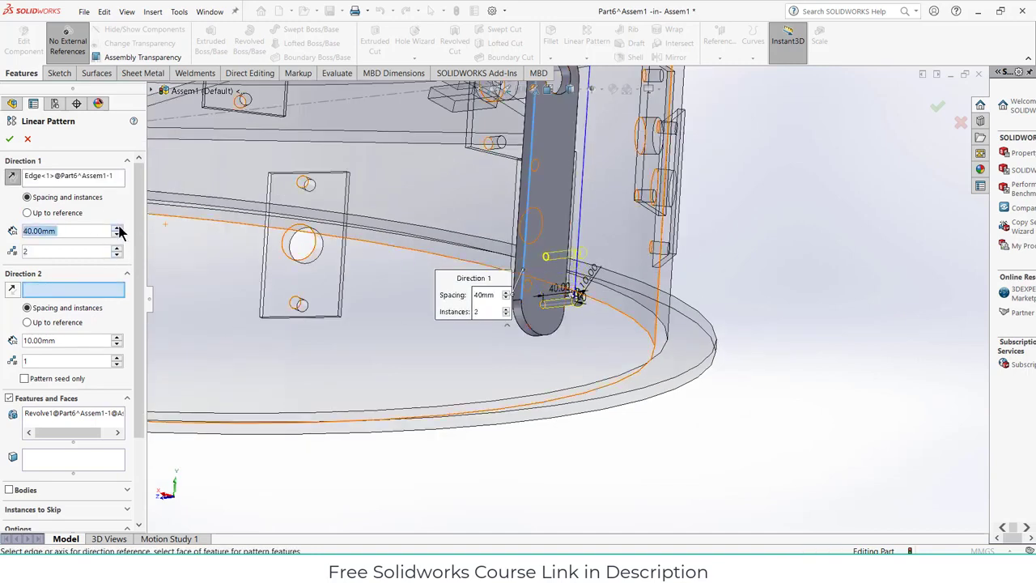
{"action": "left_click", "coordinate": [118, 228]}
{"action": "middle_click_drag", "start_coordinate": [451, 222], "coordinate": [397, 251]}
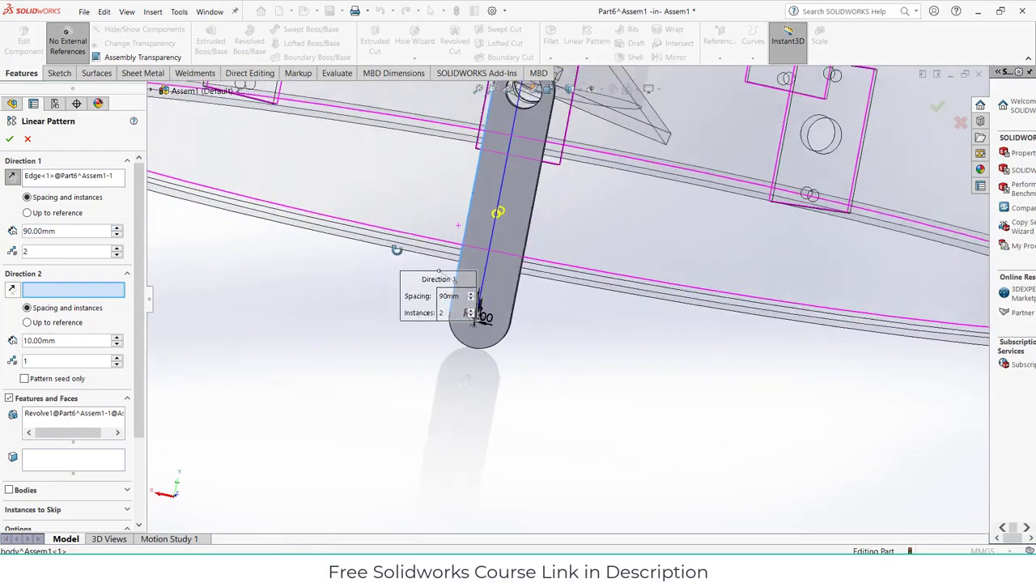
{"action": "scroll", "coordinate": [395, 246], "scroll_direction": "up", "scroll_amount": 1}
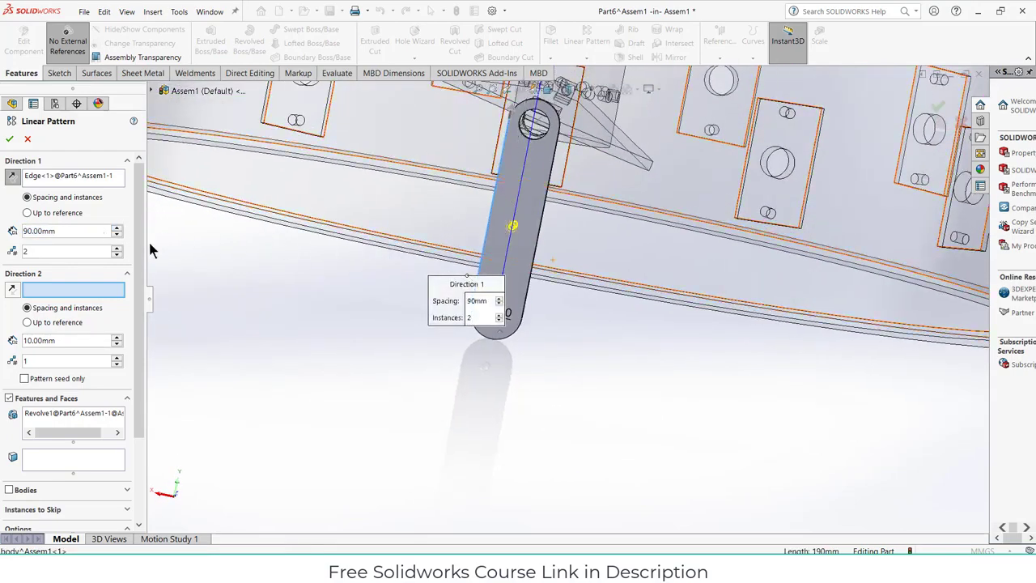
{"action": "left_click", "coordinate": [117, 235]}
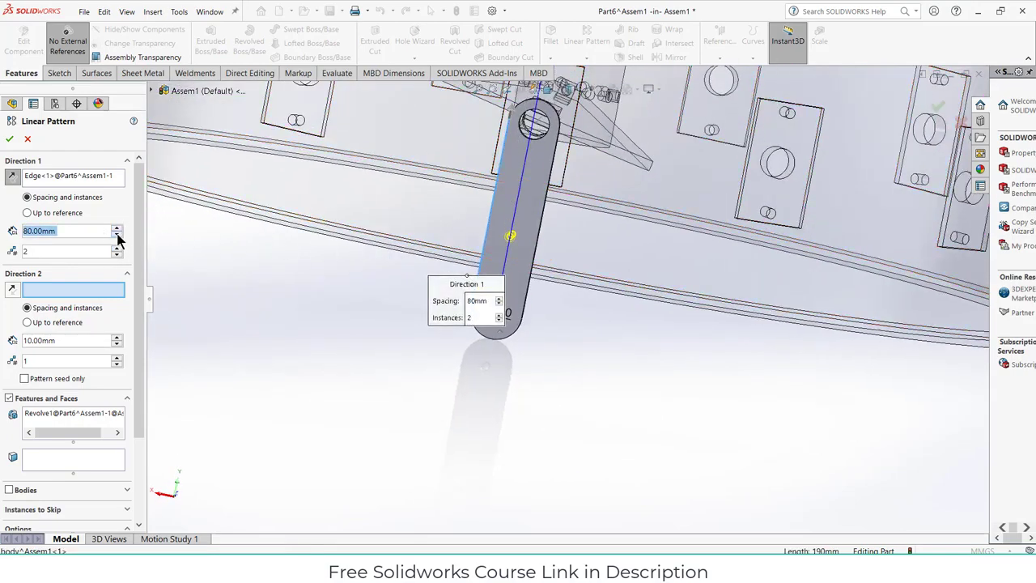
{"action": "left_click", "coordinate": [8, 140]}
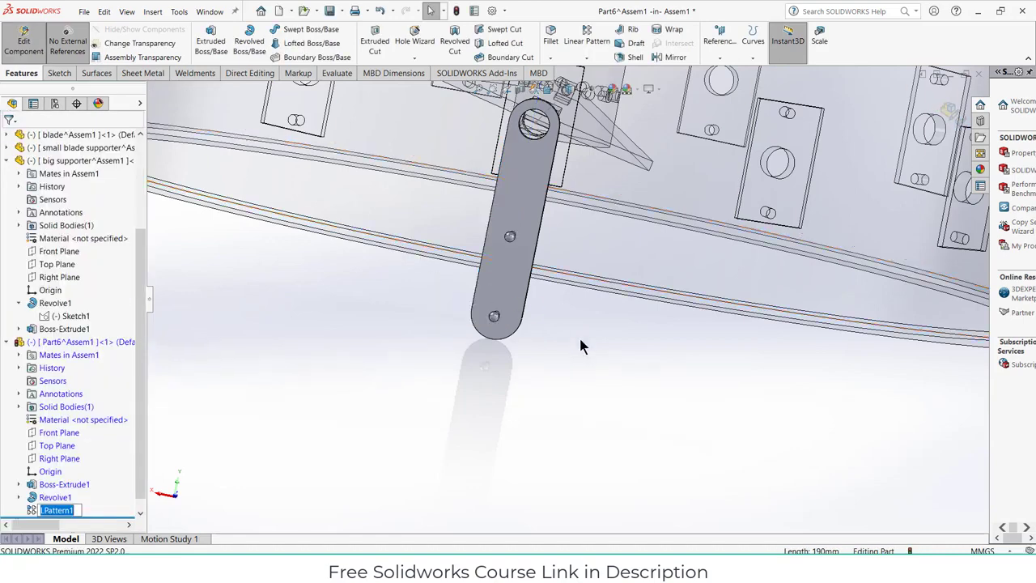
{"action": "scroll", "coordinate": [743, 220], "scroll_direction": "up", "scroll_amount": 2}
{"action": "left_click", "coordinate": [960, 118]}
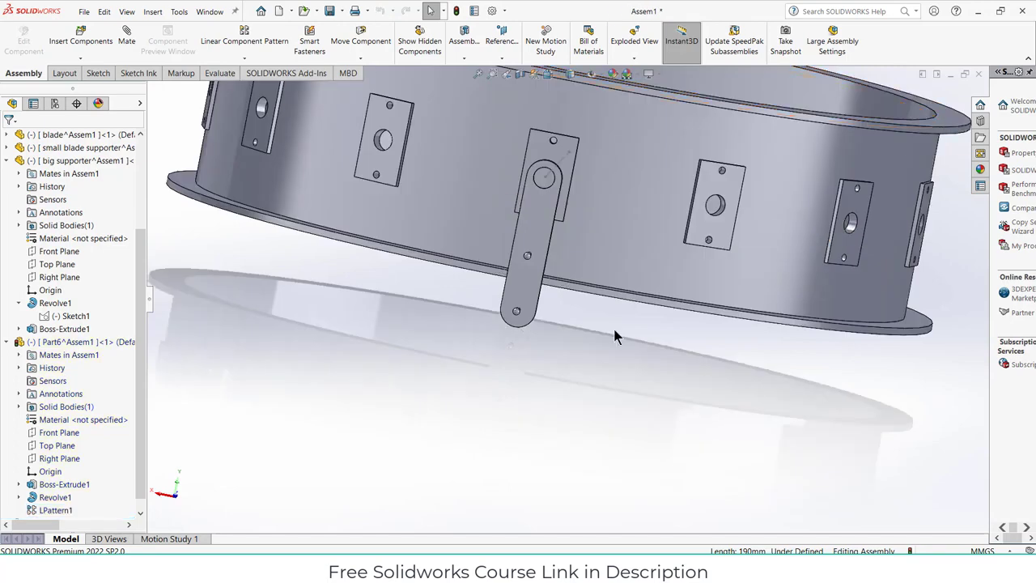
Start a circular component pattern around the central hub's cylindrical face
{"action": "middle_click_drag", "start_coordinate": [615, 332], "coordinate": [391, 224]}
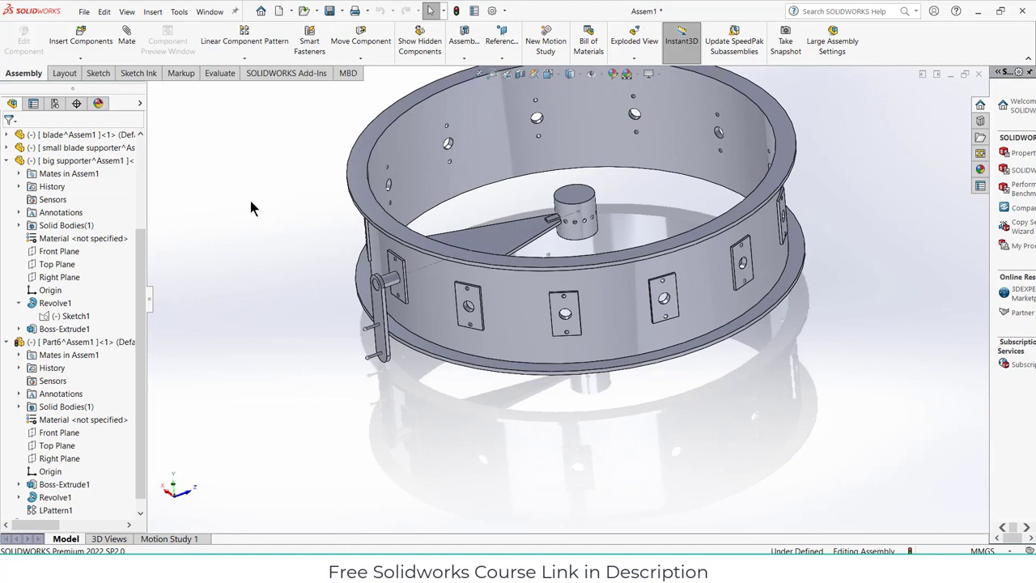
{"action": "left_click", "coordinate": [249, 60]}
{"action": "left_click", "coordinate": [247, 86]}
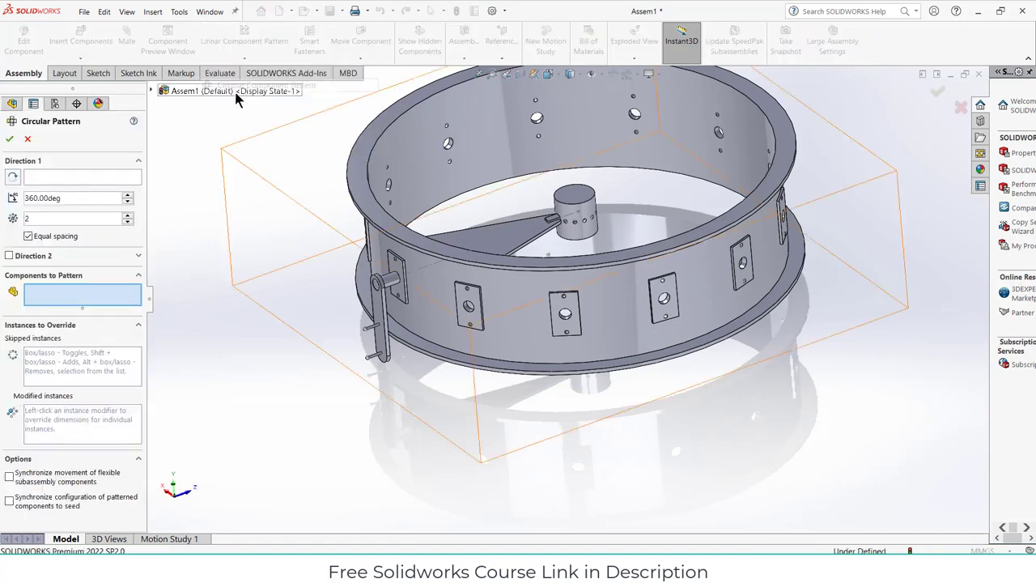
{"action": "left_click", "coordinate": [560, 210]}
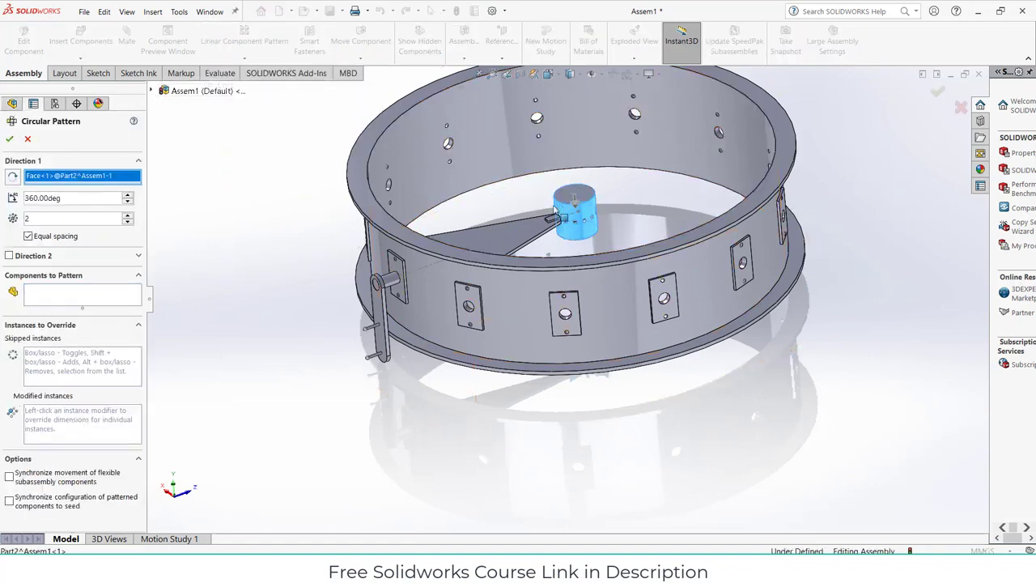
{"action": "left_click", "coordinate": [72, 297]}
Pattern the big supporter, lever arm, blade and small blade supporter as 13 equally spaced instances over 360°
{"action": "scroll", "coordinate": [364, 312], "scroll_direction": "down", "scroll_amount": 3}
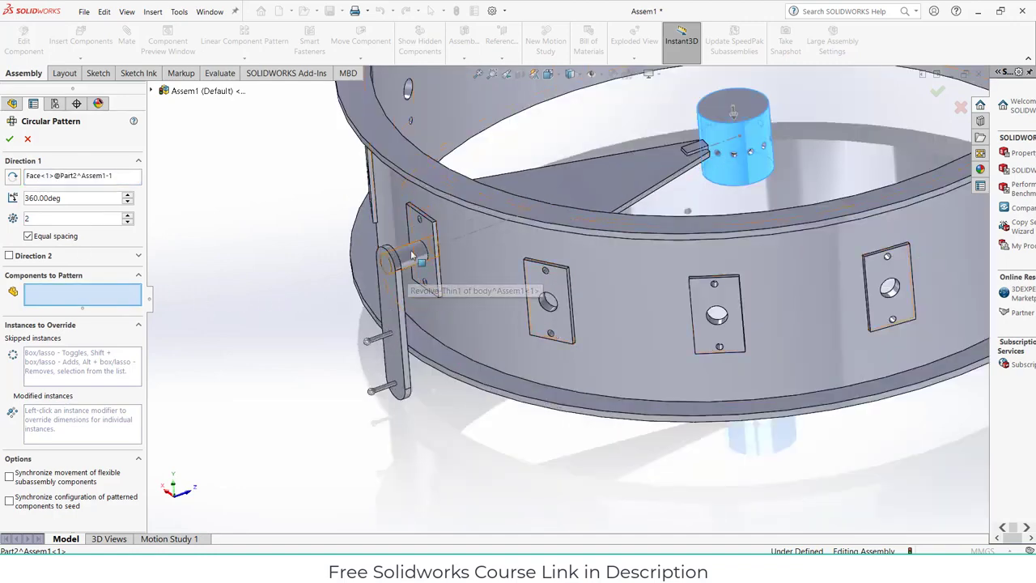
{"action": "left_click", "coordinate": [395, 294]}
{"action": "left_click", "coordinate": [395, 294]}
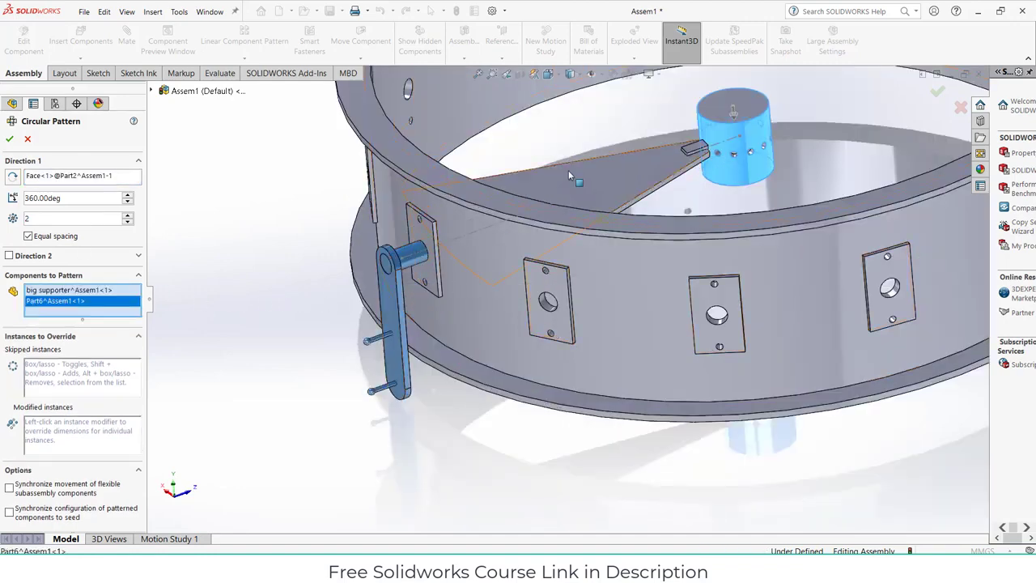
{"action": "left_click", "coordinate": [586, 193]}
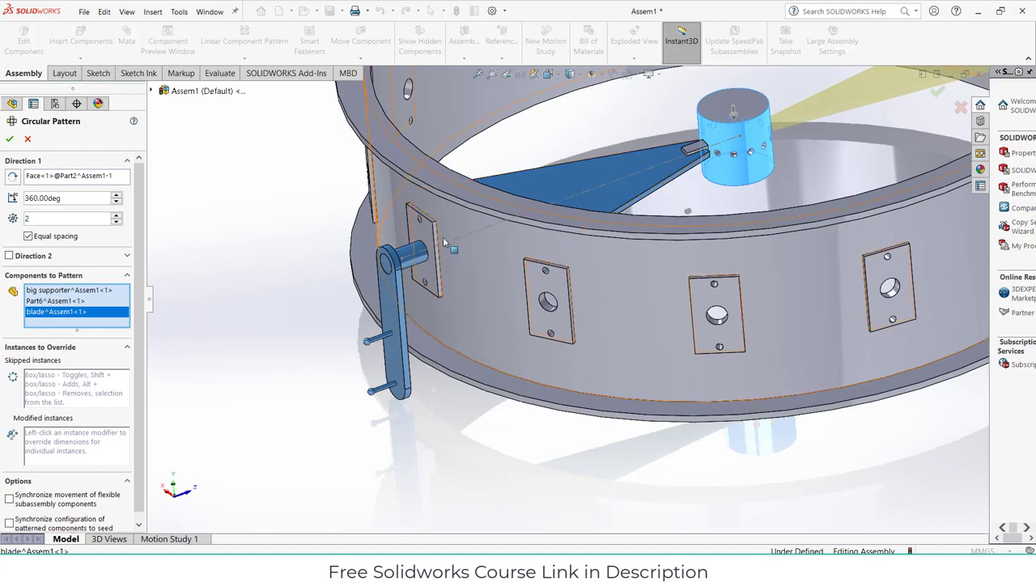
{"action": "left_click", "coordinate": [700, 150]}
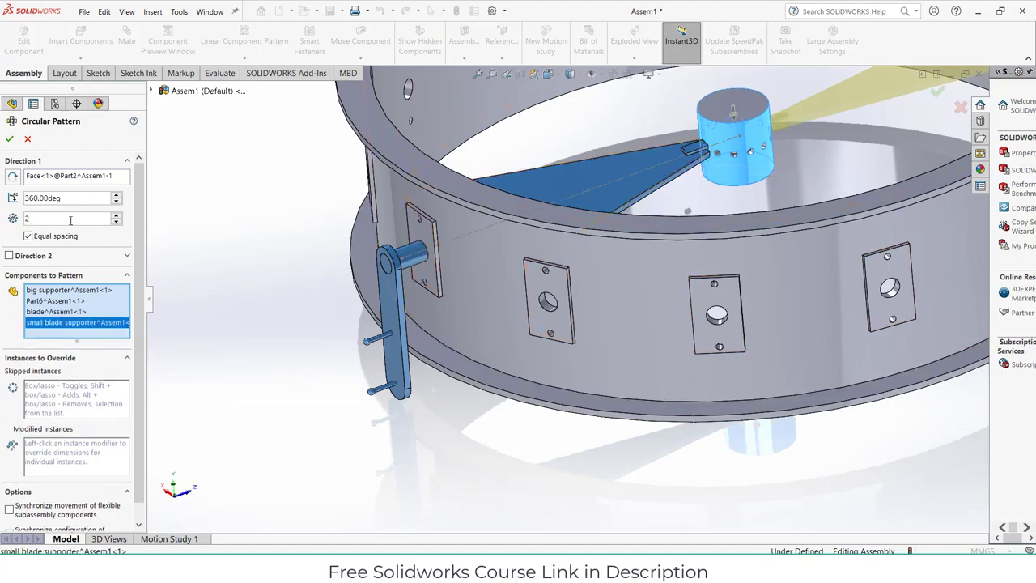
{"action": "scroll", "coordinate": [70, 220], "scroll_direction": "up", "scroll_amount": 9}
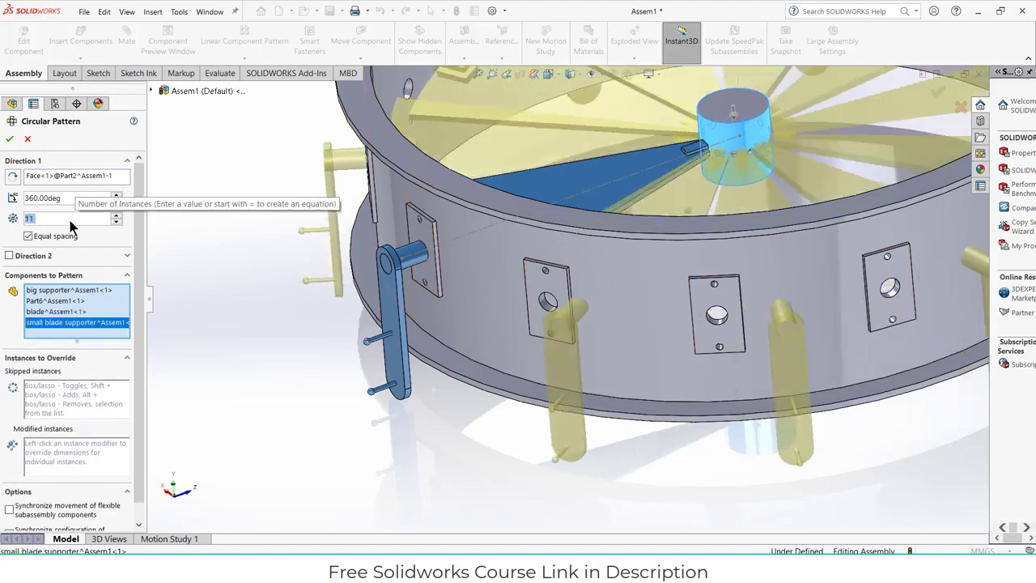
{"action": "scroll", "coordinate": [71, 220], "scroll_direction": "up", "scroll_amount": 2}
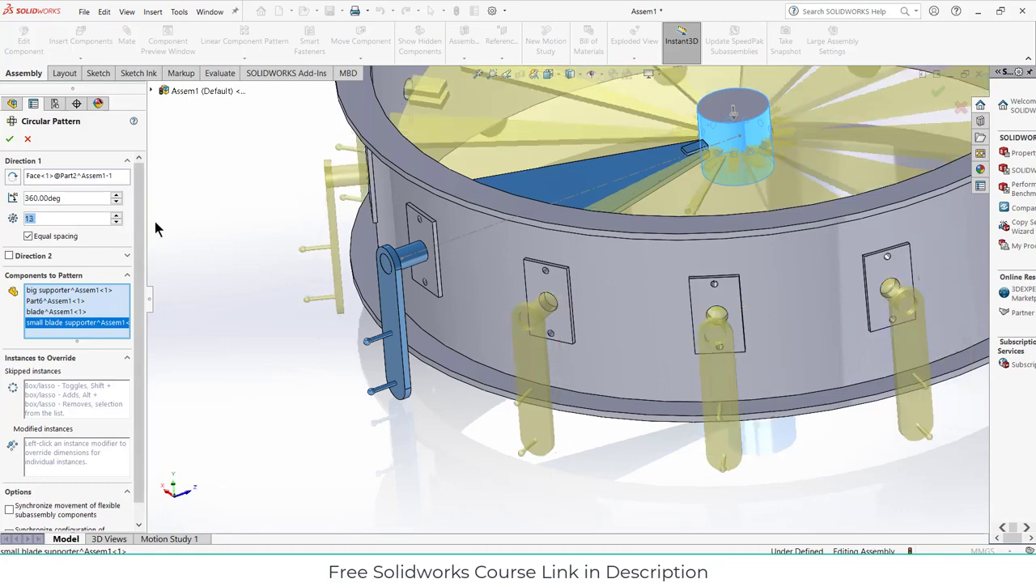
{"action": "left_click", "coordinate": [11, 140]}
Swing the original lever arm about its pin to rotate all the patterned blades together into the closed position
{"action": "scroll", "coordinate": [431, 262], "scroll_direction": "up", "scroll_amount": 3}
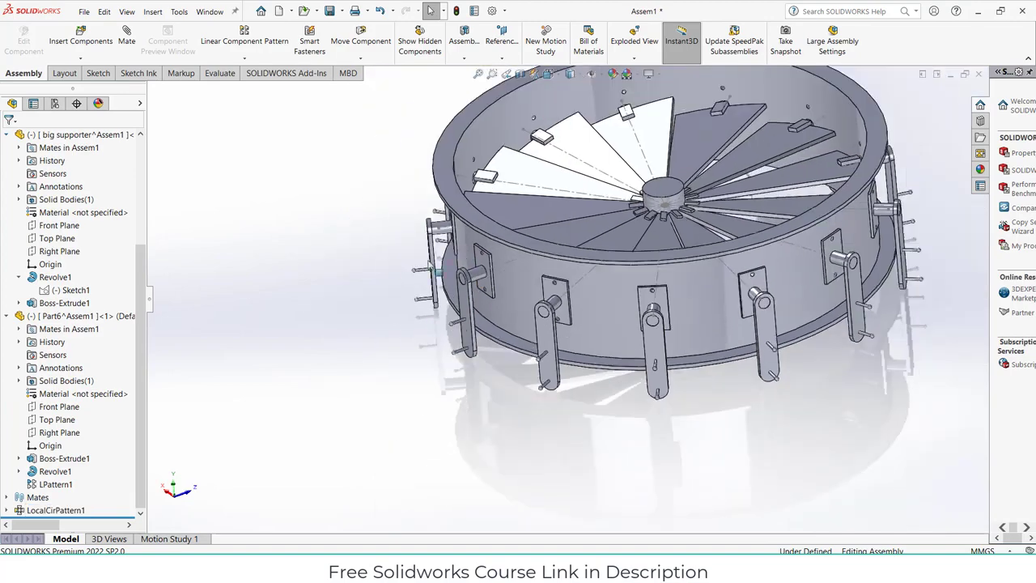
{"action": "middle_click_drag", "start_coordinate": [559, 238], "coordinate": [599, 208]}
{"action": "mouse_move", "coordinate": [513, 298]}
{"action": "left_mouse_down"}
{"action": "mouse_move", "coordinate": [493, 289]}
{"action": "mouse_move", "coordinate": [531, 292]}
{"action": "mouse_move", "coordinate": [516, 297]}
{"action": "left_mouse_up"}
{"action": "middle_click_drag", "start_coordinate": [567, 279], "coordinate": [484, 397]}
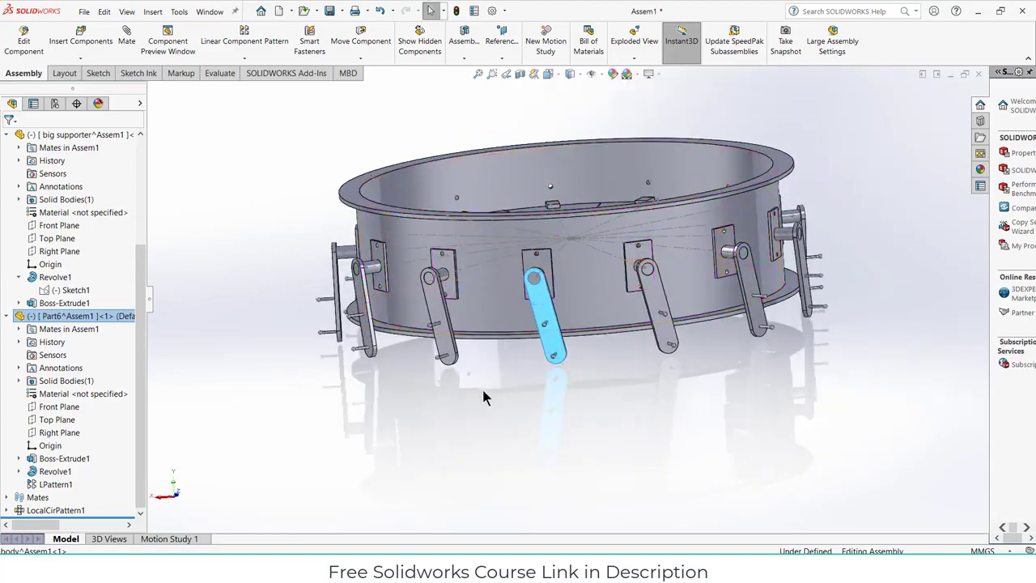
{"action": "middle_click_drag", "start_coordinate": [544, 354], "coordinate": [539, 395]}
{"action": "scroll", "coordinate": [539, 393], "scroll_direction": "up", "scroll_amount": 2}
{"action": "scroll", "coordinate": [534, 373], "scroll_direction": "down", "scroll_amount": 3}
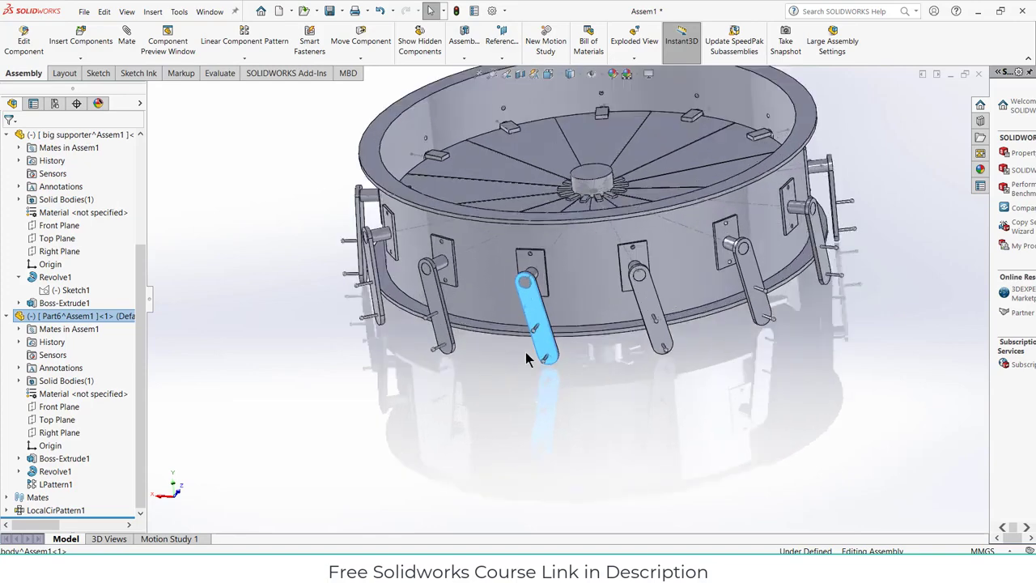
Start a 3D sketch in the assembly with the Centerline tool and show the temporary axes of the handles
{"action": "middle_click_drag", "start_coordinate": [364, 254], "coordinate": [556, 389]}
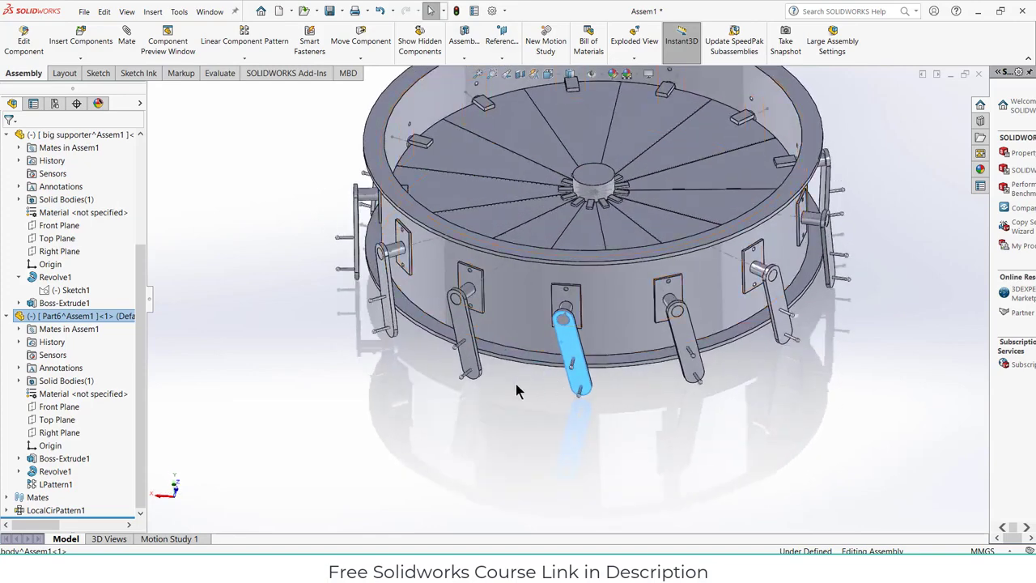
{"action": "left_click", "coordinate": [478, 422]}
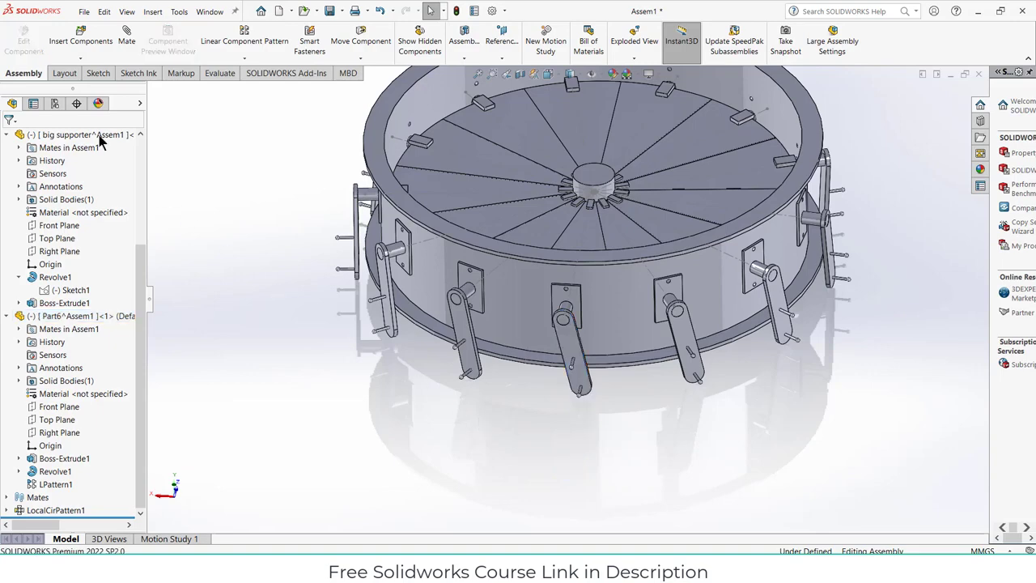
{"action": "left_click", "coordinate": [97, 73]}
{"action": "left_click", "coordinate": [14, 59]}
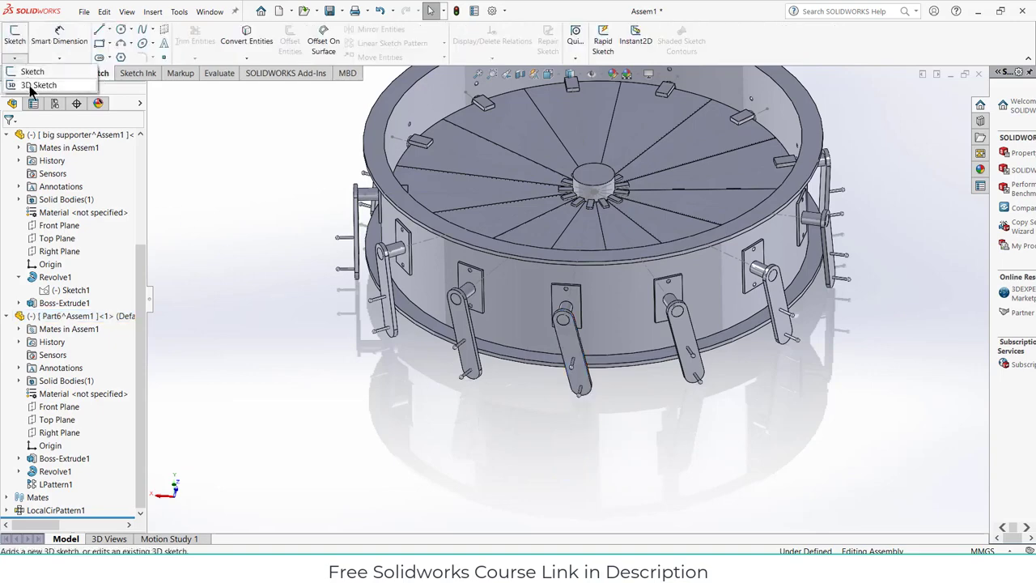
{"action": "left_click", "coordinate": [33, 84]}
{"action": "scroll", "coordinate": [525, 407], "scroll_direction": "down", "scroll_amount": 4}
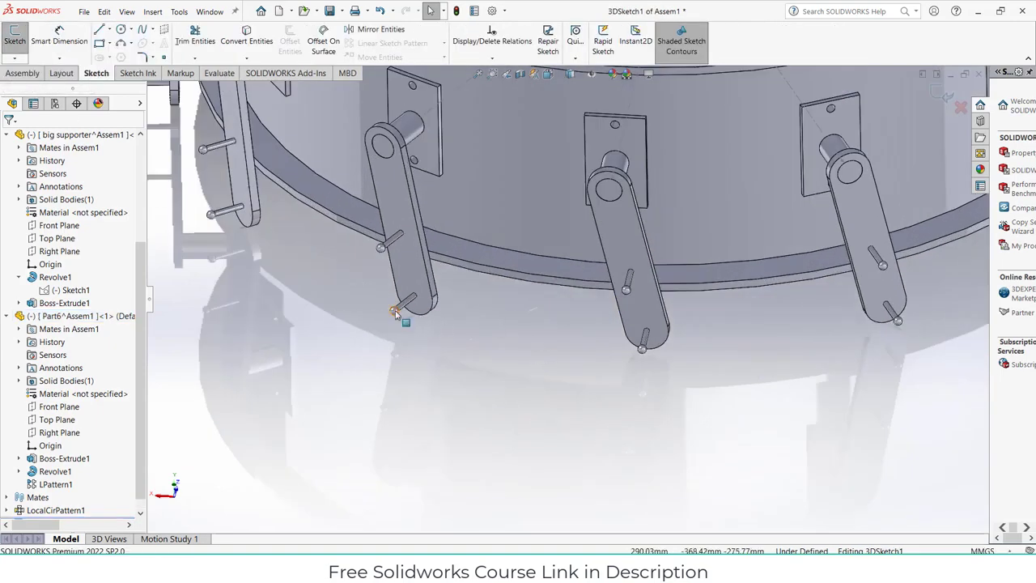
{"action": "left_click", "coordinate": [110, 30]}
{"action": "left_click", "coordinate": [116, 58]}
{"action": "scroll", "coordinate": [640, 388], "scroll_direction": "down", "scroll_amount": 4}
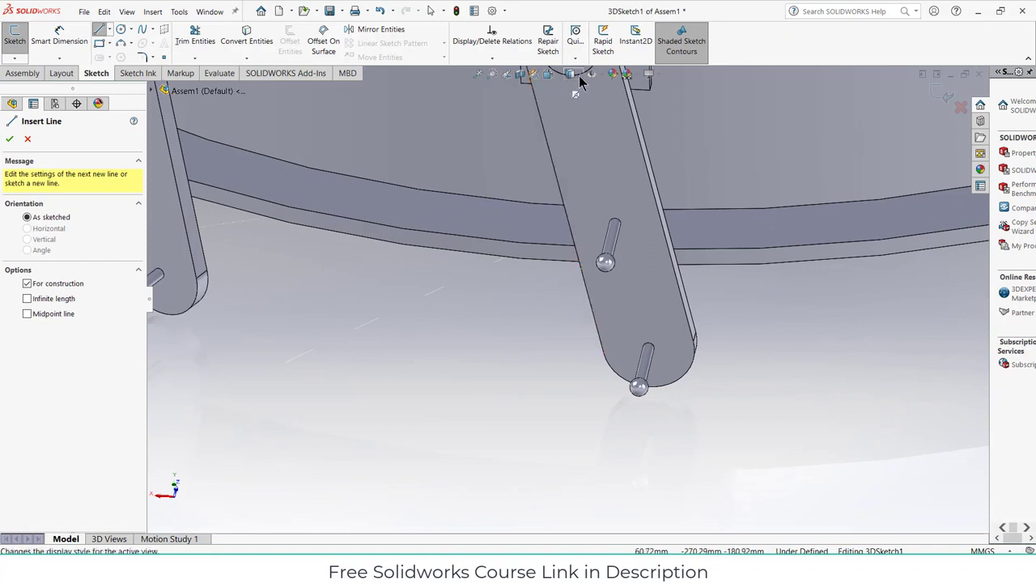
{"action": "left_click", "coordinate": [605, 75]}
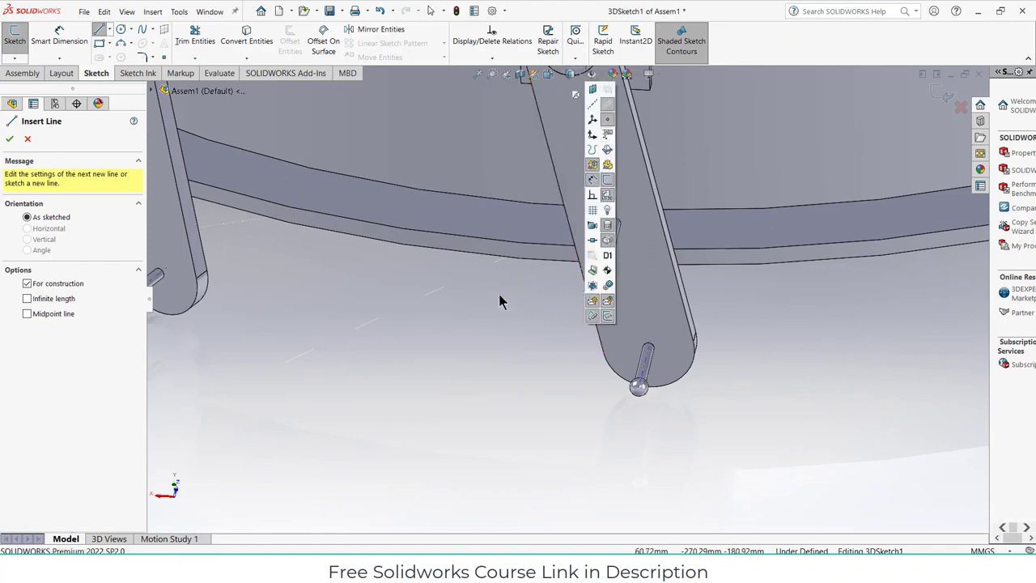
Draw a construction line joining the ball ends of the lower handles on two neighbouring lever arms
{"action": "scroll", "coordinate": [483, 316], "scroll_direction": "down", "scroll_amount": 6}
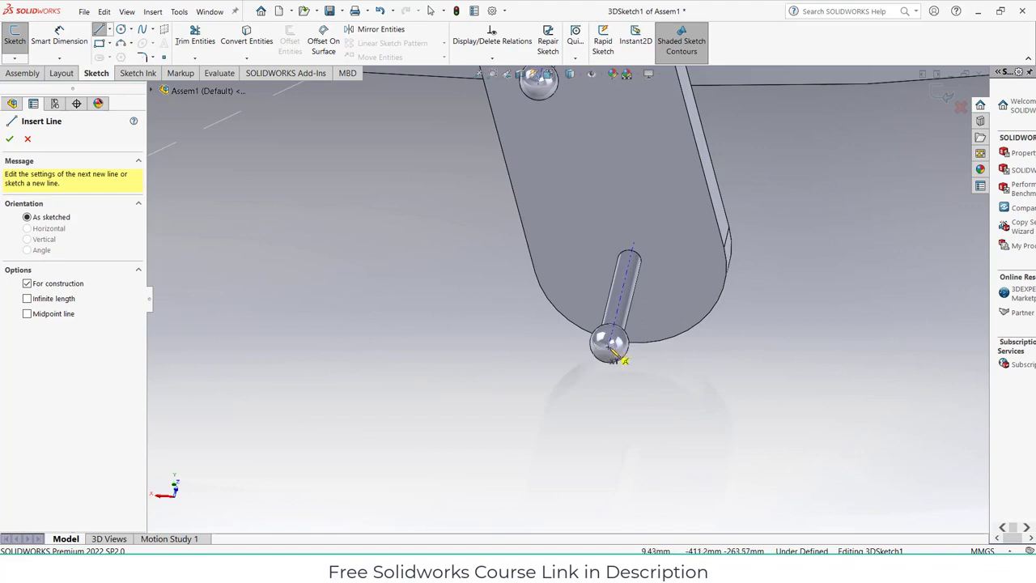
{"action": "middle_click_drag", "start_coordinate": [615, 340], "coordinate": [579, 397]}
{"action": "scroll", "coordinate": [620, 340], "scroll_direction": "down", "scroll_amount": 4}
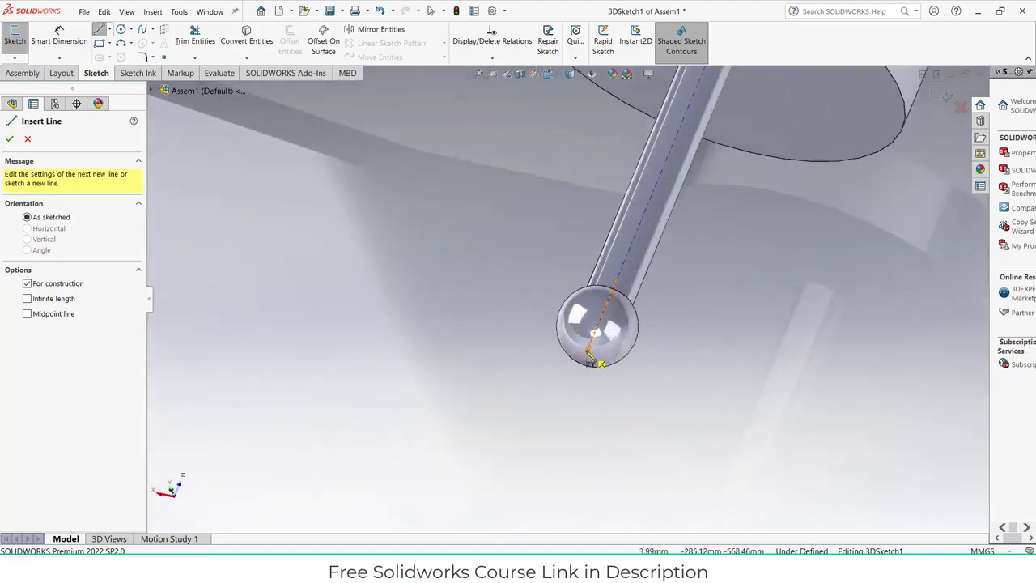
{"action": "left_click", "coordinate": [589, 349]}
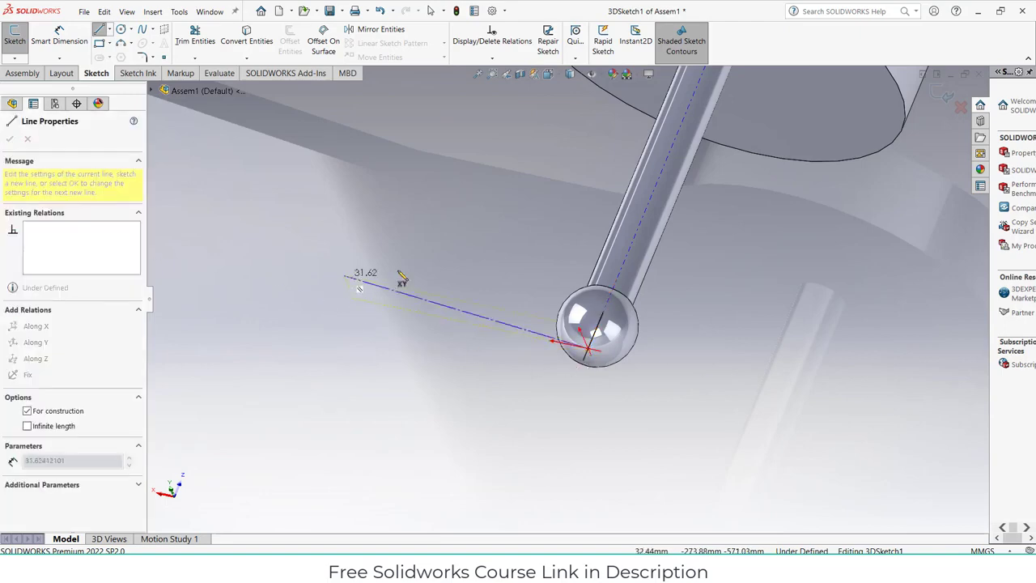
{"action": "scroll", "coordinate": [408, 277], "scroll_direction": "up", "scroll_amount": 5}
{"action": "scroll", "coordinate": [267, 190], "scroll_direction": "down", "scroll_amount": 8}
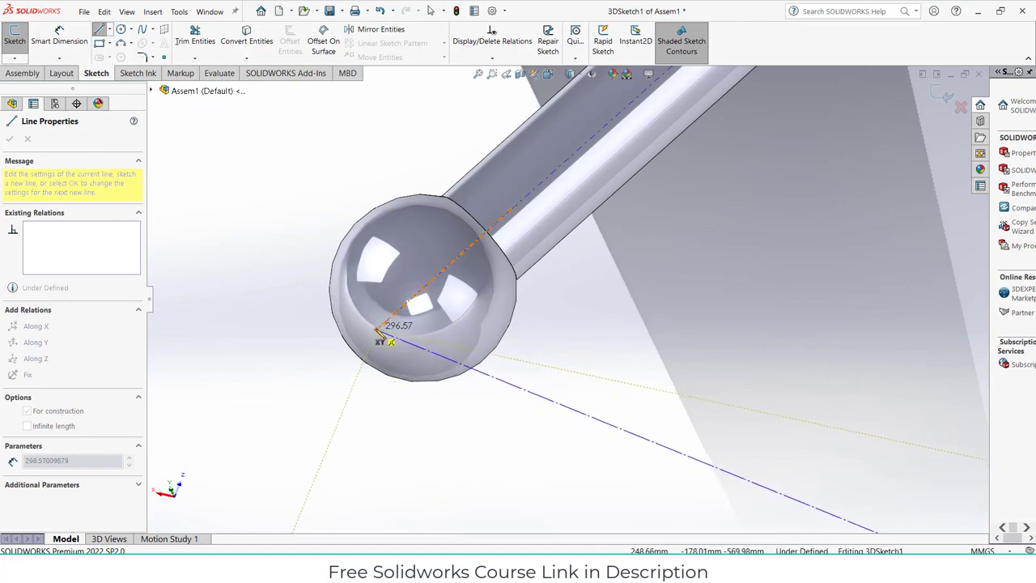
{"action": "left_click", "coordinate": [379, 332]}
{"action": "scroll", "coordinate": [578, 335], "scroll_direction": "up", "scroll_amount": 2}
{"action": "key", "text": "Escape"}
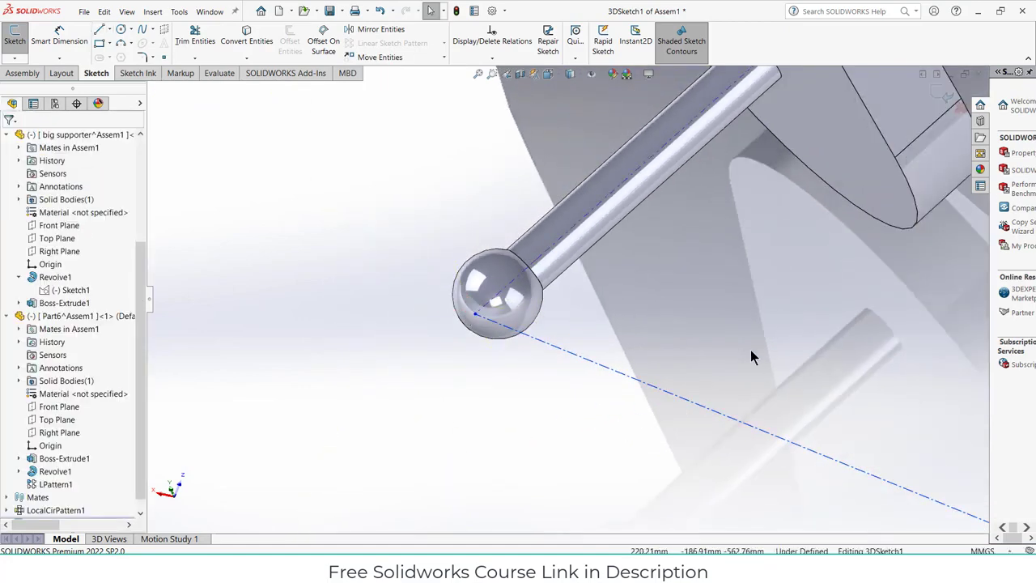
Check both ends of the construction line at the handle balls and exit the 3D sketch
{"action": "scroll", "coordinate": [750, 349], "scroll_direction": "up", "scroll_amount": 10}
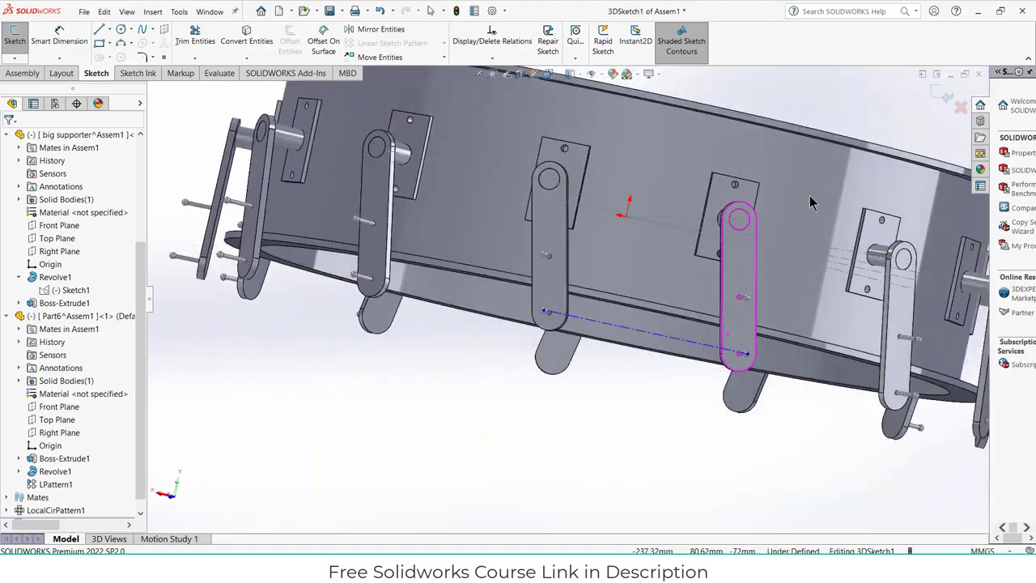
{"action": "scroll", "coordinate": [542, 314], "scroll_direction": "down", "scroll_amount": 8}
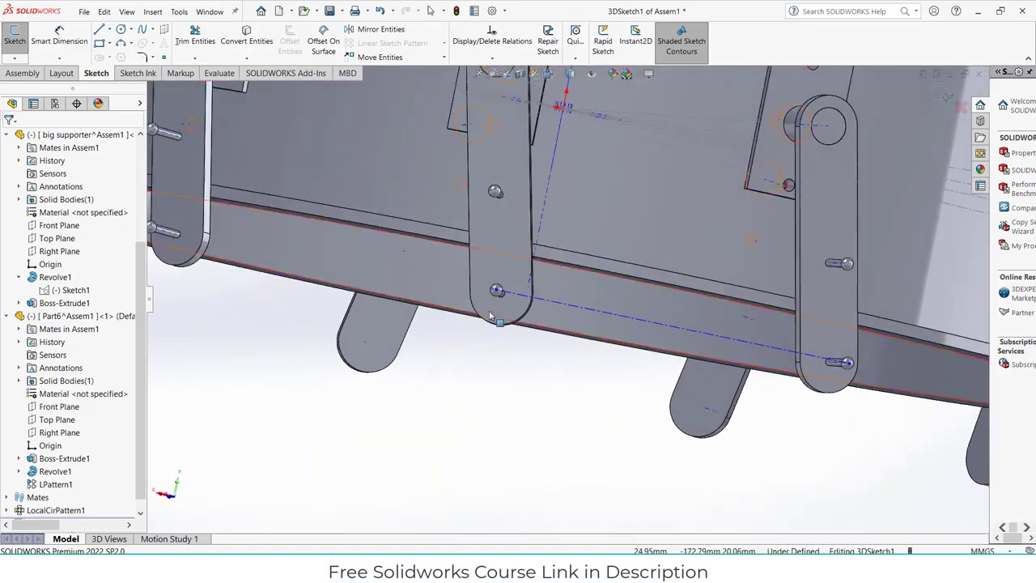
{"action": "scroll", "coordinate": [489, 316], "scroll_direction": "down", "scroll_amount": 10}
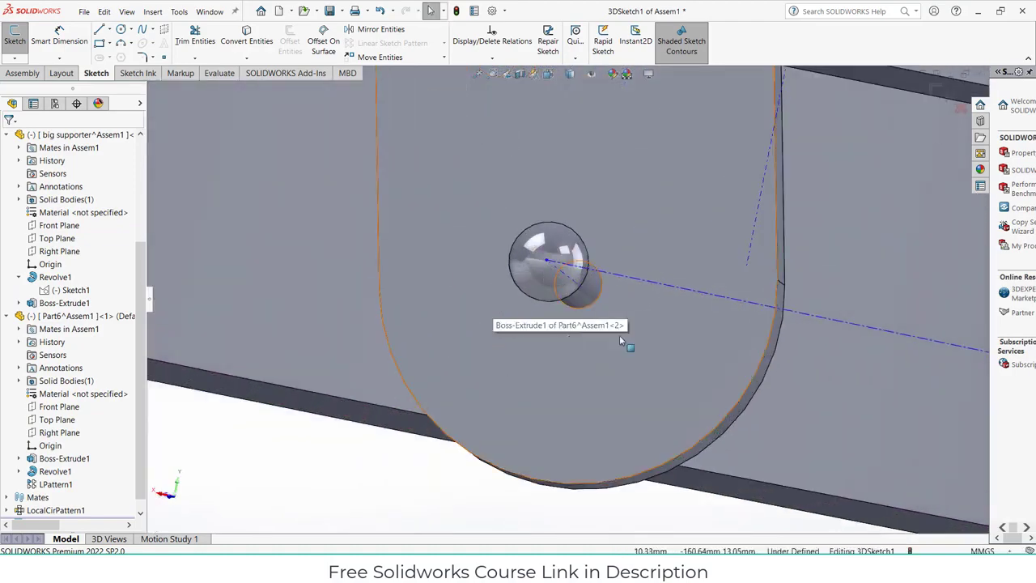
{"action": "scroll", "coordinate": [748, 148], "scroll_direction": "up", "scroll_amount": 6}
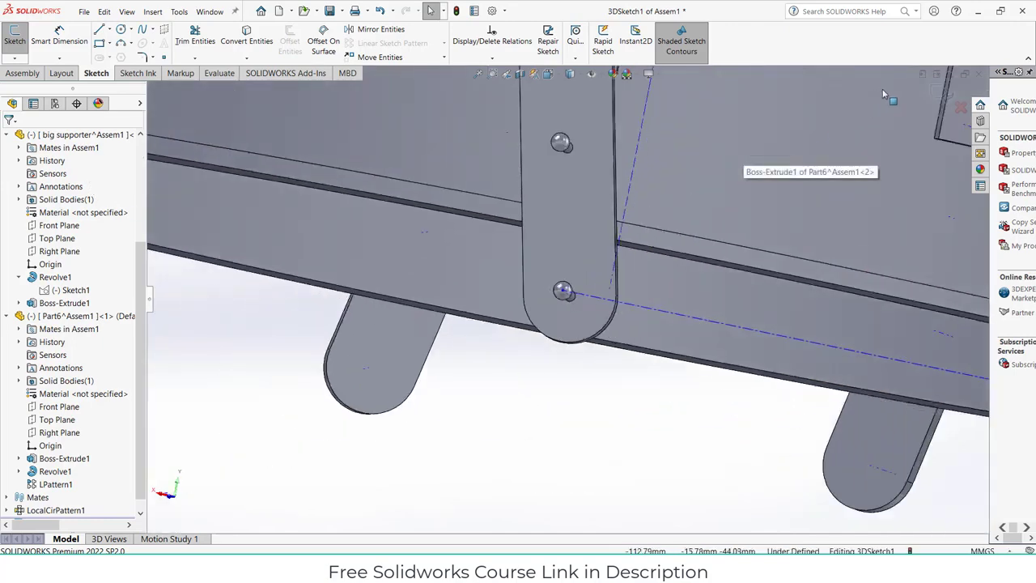
{"action": "scroll", "coordinate": [844, 178], "scroll_direction": "up", "scroll_amount": 5}
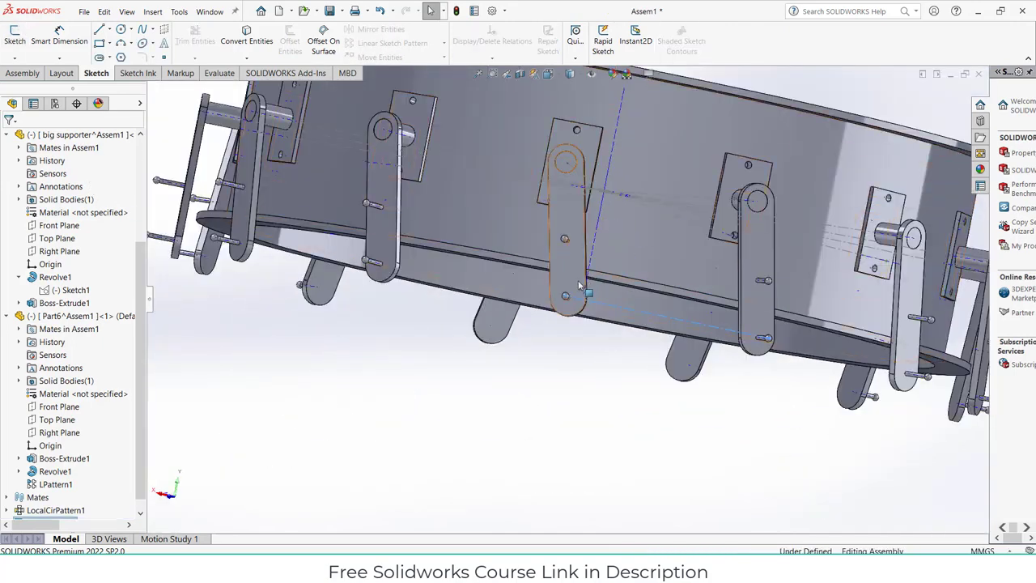
Swing the patterned lever arm and examine whether the construction line's ends follow the two handle balls
{"action": "left_click", "coordinate": [547, 278]}
{"action": "left_click_drag", "start_coordinate": [498, 240], "coordinate": [703, 237]}
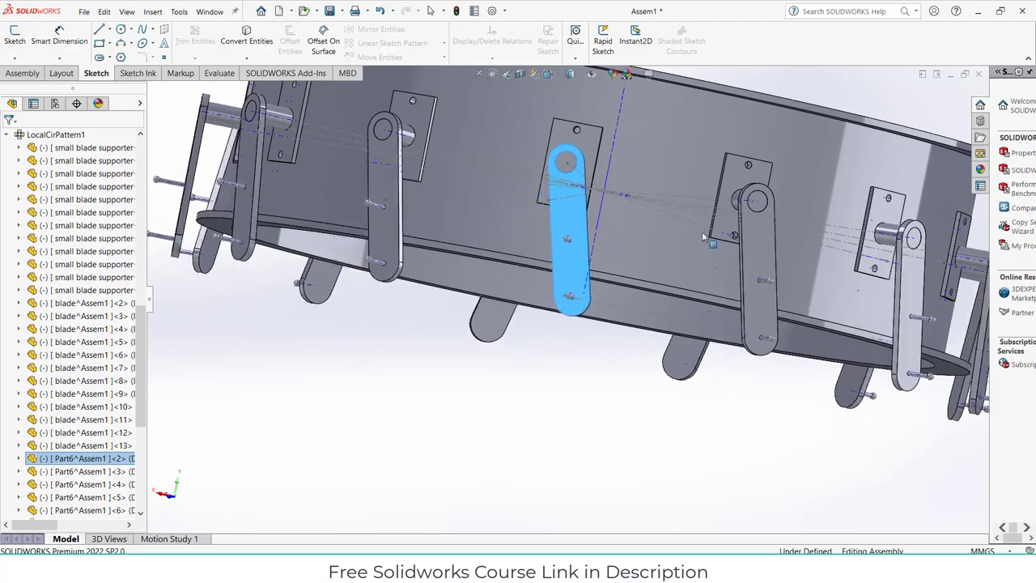
{"action": "middle_click_drag", "start_coordinate": [700, 255], "coordinate": [666, 332]}
{"action": "scroll", "coordinate": [698, 340], "scroll_direction": "down", "scroll_amount": 4}
{"action": "scroll", "coordinate": [699, 342], "scroll_direction": "down", "scroll_amount": 1}
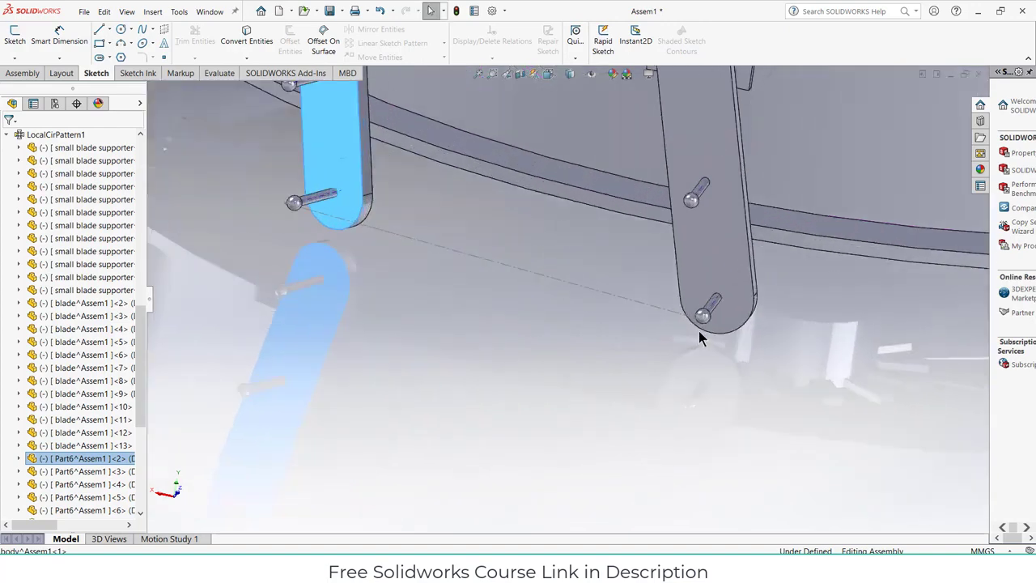
{"action": "scroll", "coordinate": [668, 308], "scroll_direction": "up", "scroll_amount": 2}
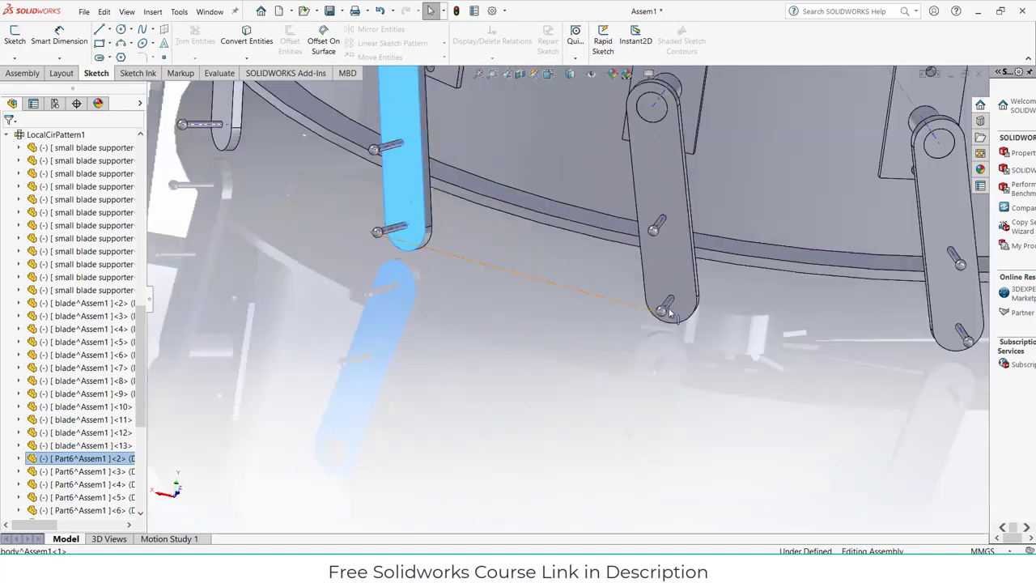
{"action": "scroll", "coordinate": [669, 313], "scroll_direction": "up", "scroll_amount": 2}
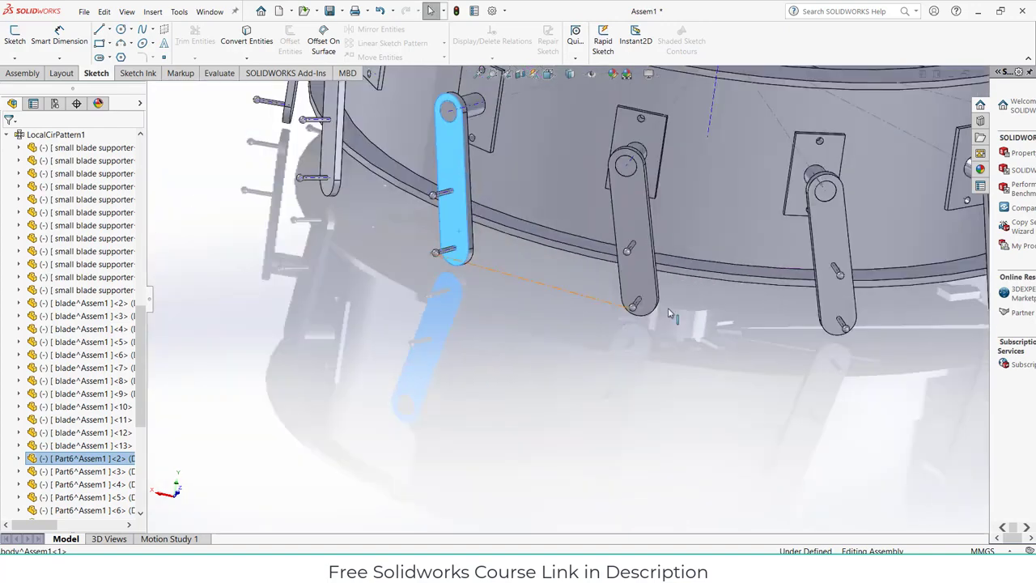
{"action": "left_click", "coordinate": [656, 357]}
Insert a new part into the assembly, positioned on the assembly's Front Plane
{"action": "scroll", "coordinate": [715, 290], "scroll_direction": "up", "scroll_amount": 3}
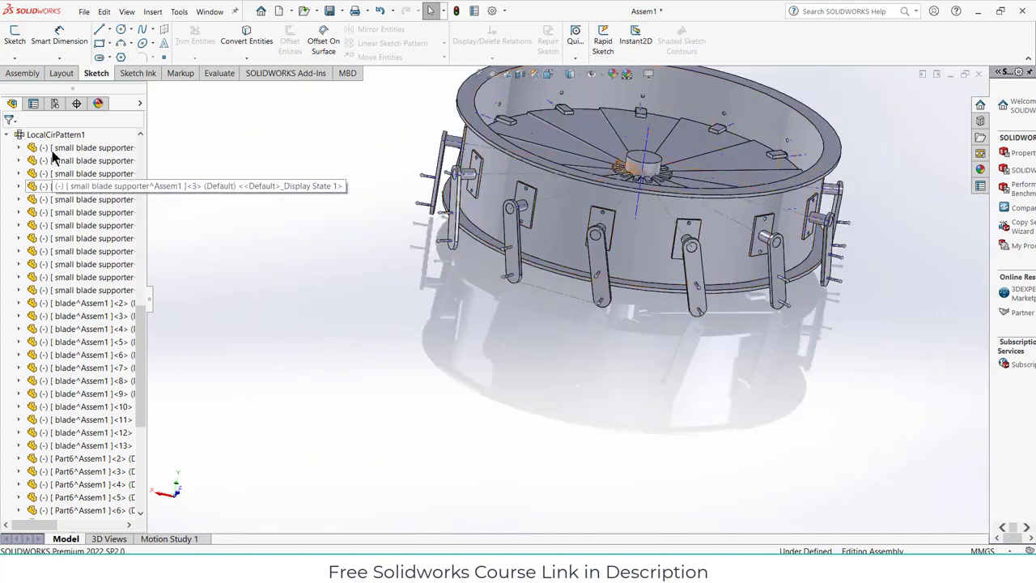
{"action": "scroll", "coordinate": [23, 162], "scroll_direction": "up", "scroll_amount": 5}
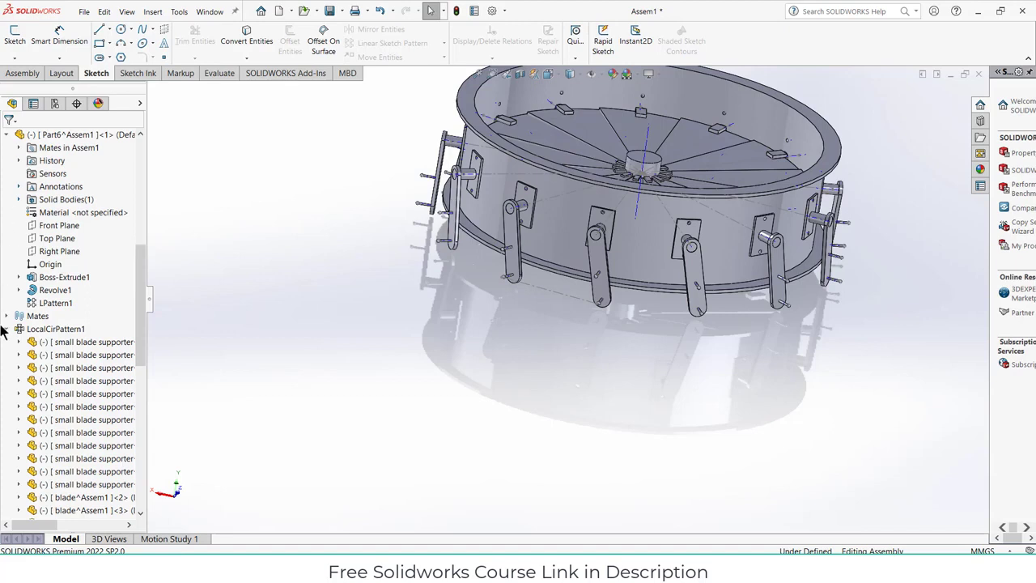
{"action": "left_click", "coordinate": [6, 329]}
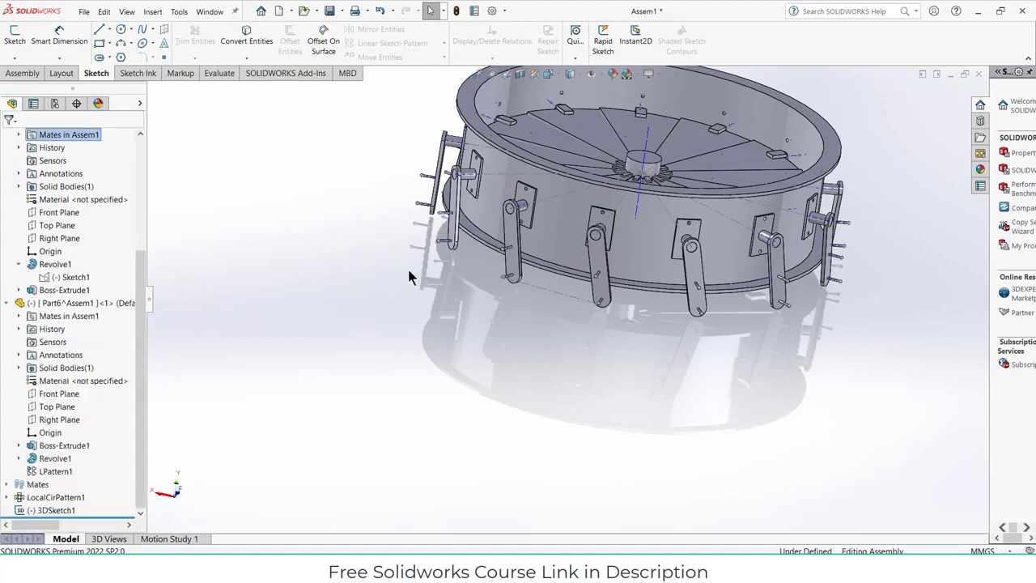
{"action": "scroll", "coordinate": [412, 279], "scroll_direction": "down", "scroll_amount": 3}
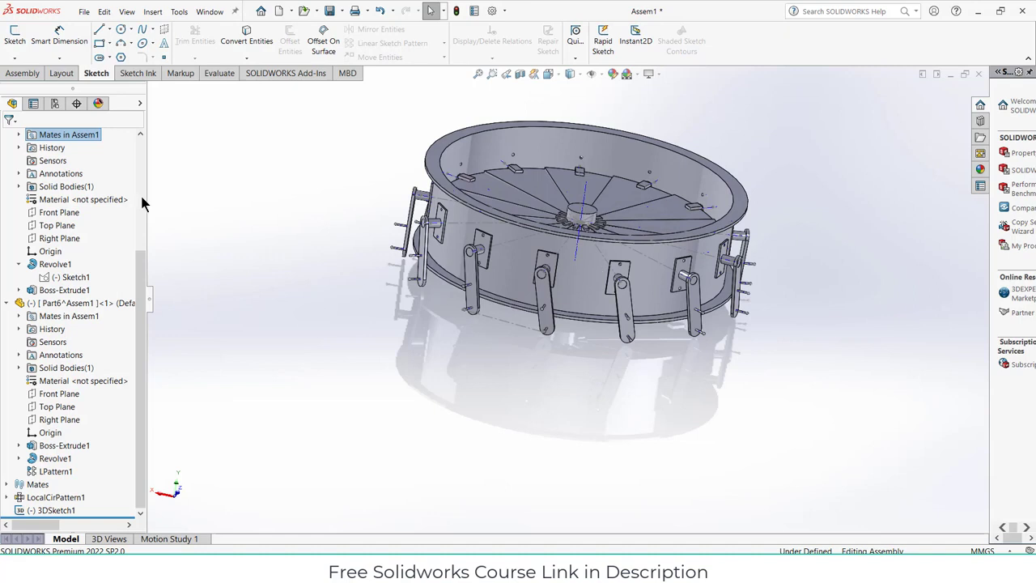
{"action": "left_click", "coordinate": [22, 73]}
{"action": "left_click", "coordinate": [80, 58]}
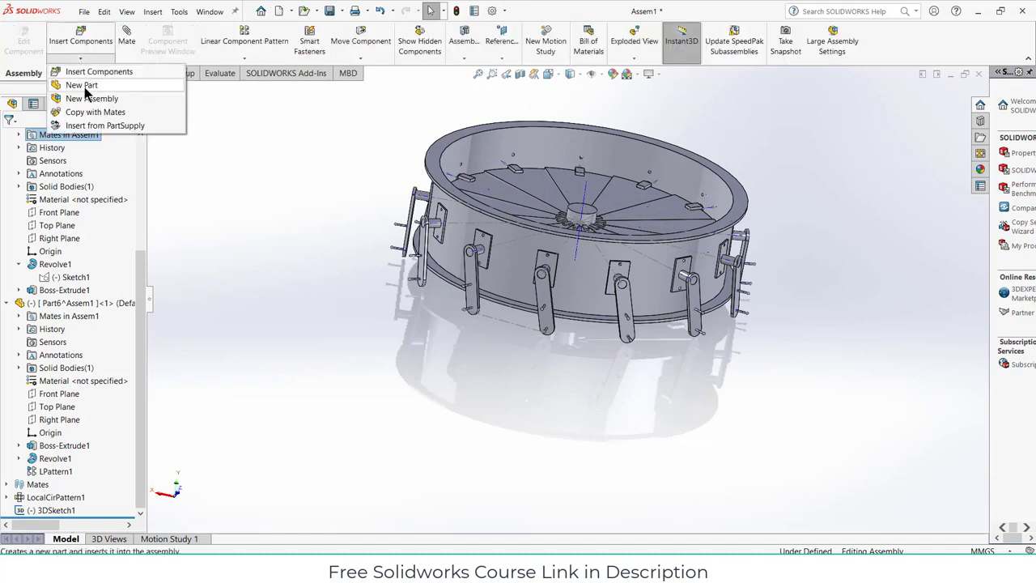
{"action": "left_click", "coordinate": [85, 84]}
{"action": "scroll", "coordinate": [140, 165], "scroll_direction": "up", "scroll_amount": 4}
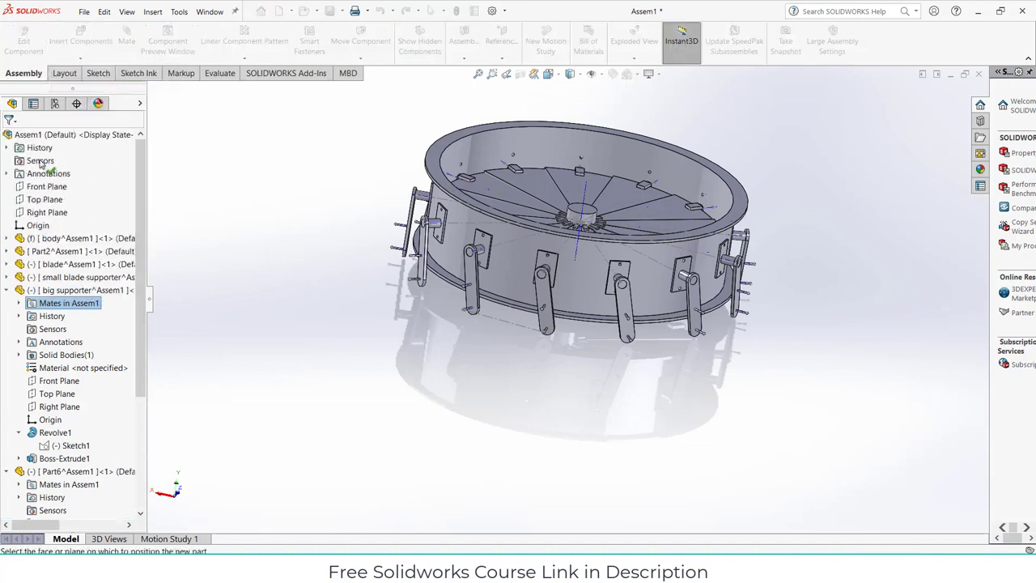
{"action": "left_click", "coordinate": [46, 190]}
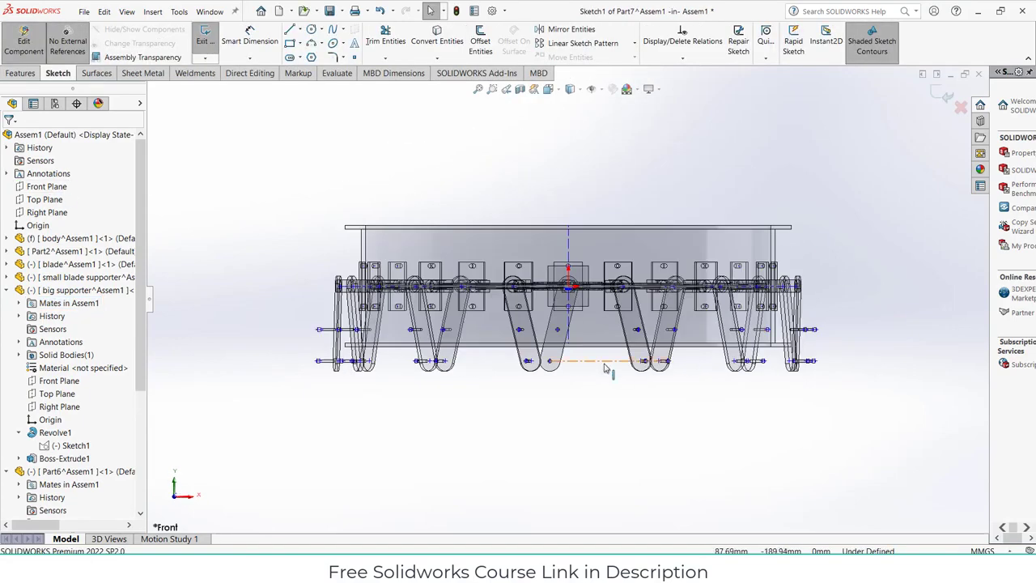
{"action": "scroll", "coordinate": [601, 346], "scroll_direction": "down", "scroll_amount": 3}
{"action": "scroll", "coordinate": [574, 295], "scroll_direction": "up", "scroll_amount": 3}
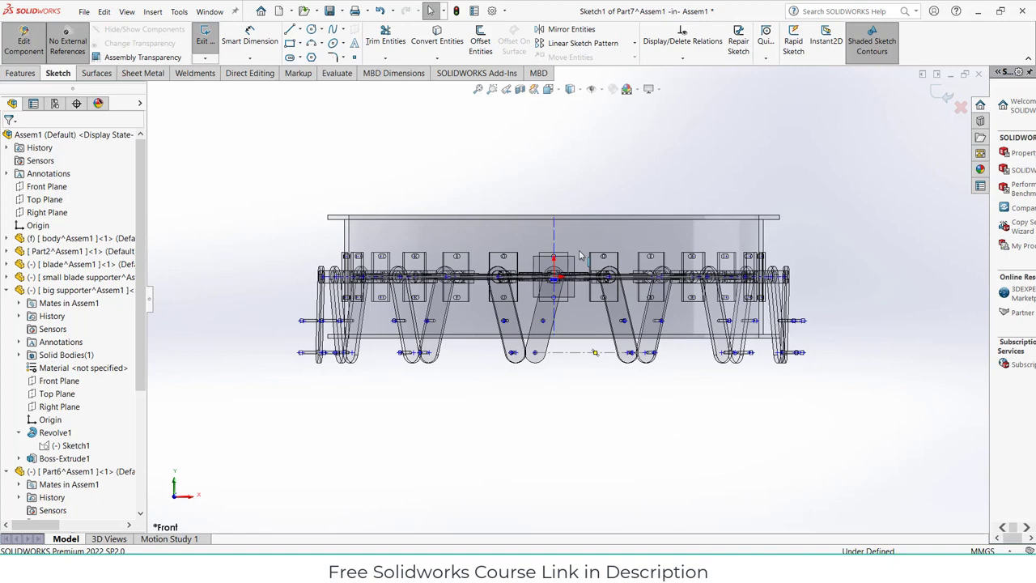
{"action": "left_click", "coordinate": [8, 291]}
{"action": "left_click", "coordinate": [90, 240]}
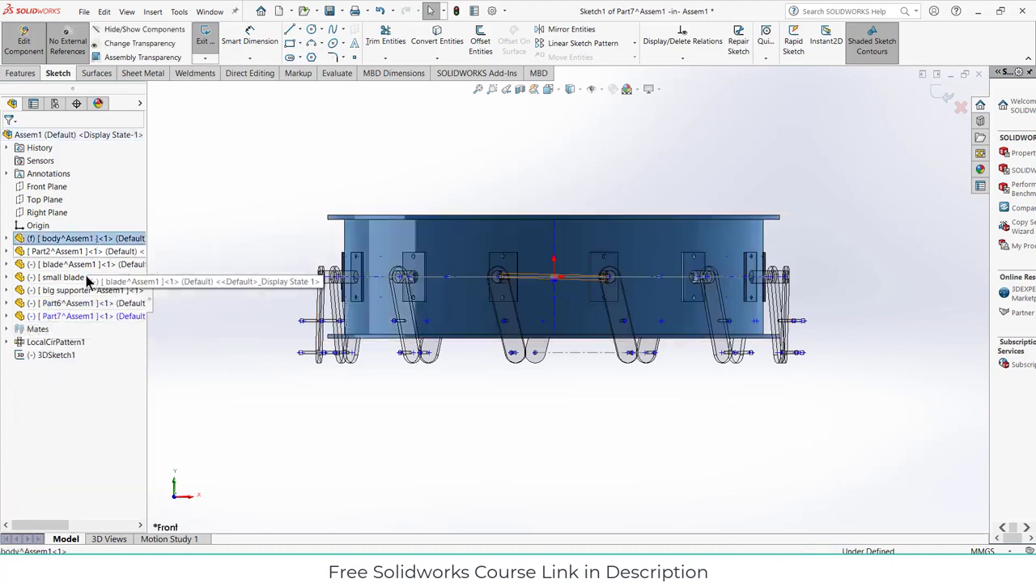
{"action": "left_click", "coordinate": [90, 316], "text": "ctrl"}
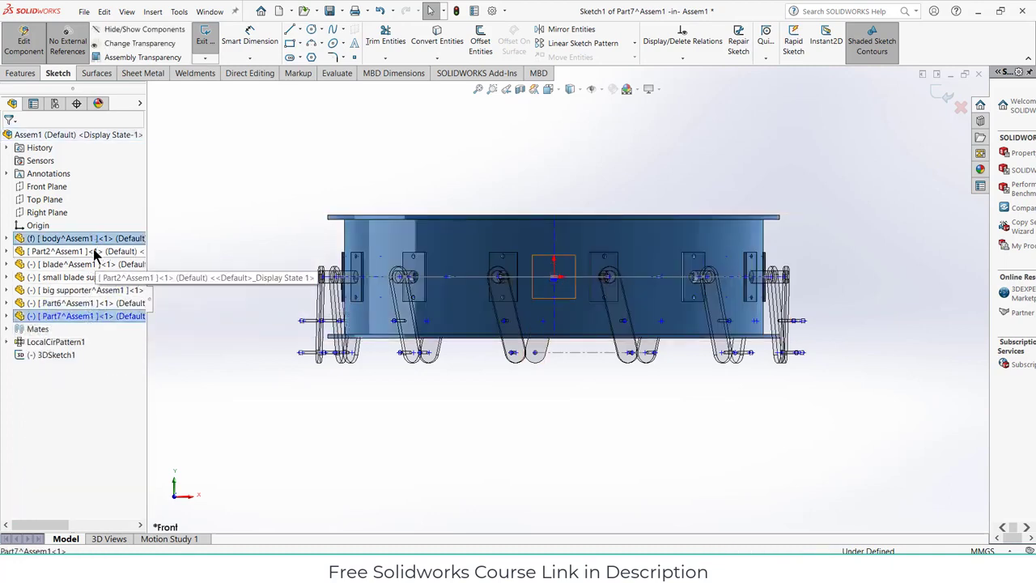
{"action": "left_click", "coordinate": [226, 271]}
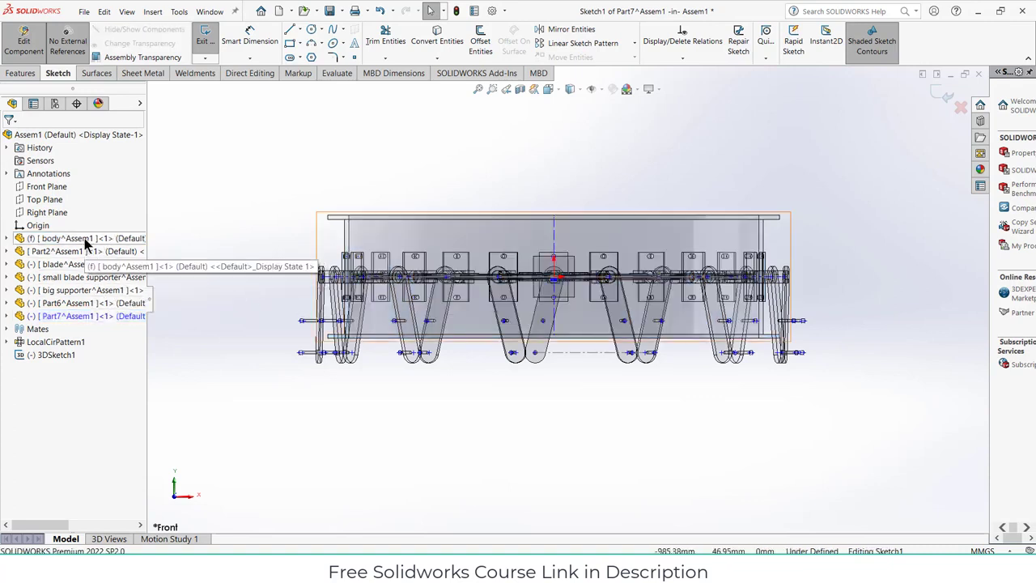
Hide the body, Part2, blade, small blade supporter, big supporter and Part6 components, and return to editing the assembly
{"action": "left_click", "coordinate": [86, 239]}
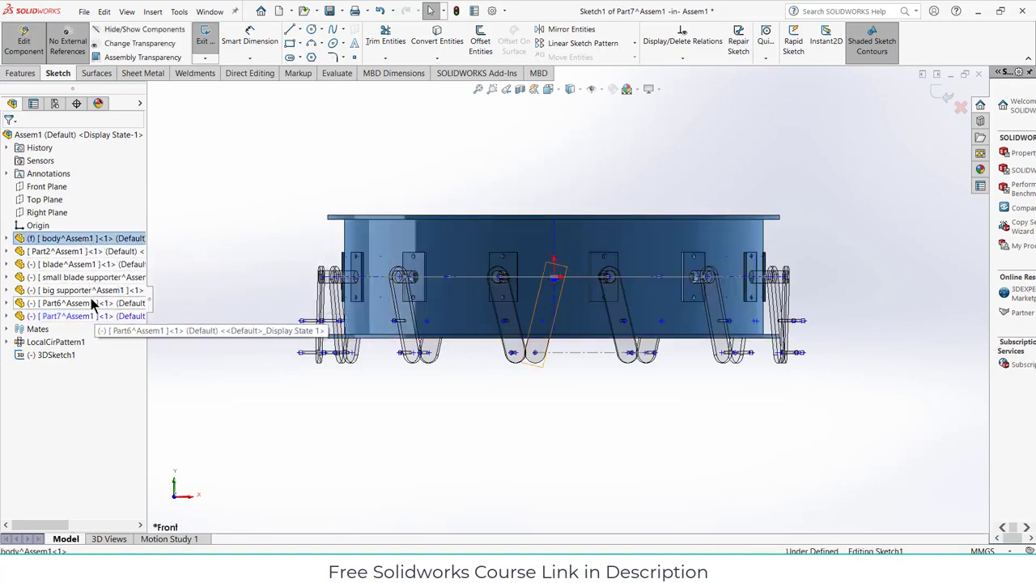
{"action": "left_click", "coordinate": [93, 290], "text": "shift"}
{"action": "right_click", "coordinate": [95, 295]}
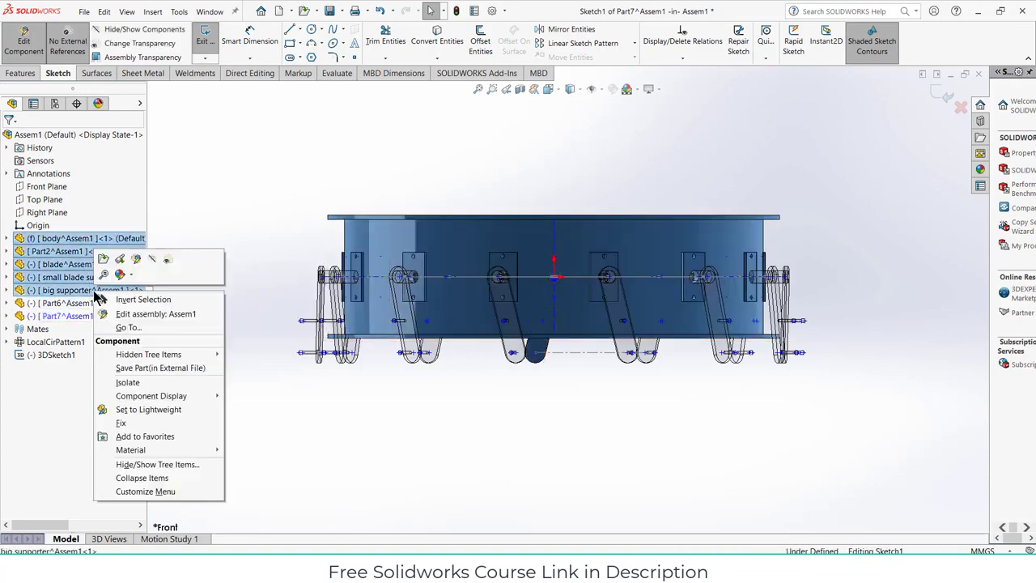
{"action": "left_click", "coordinate": [153, 259]}
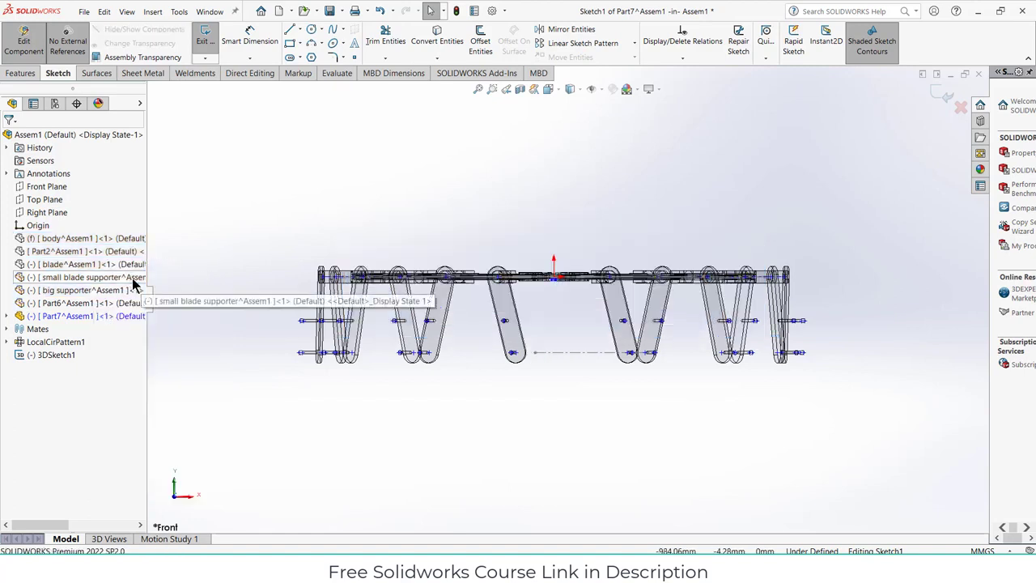
{"action": "left_click", "coordinate": [941, 96]}
{"action": "left_click", "coordinate": [955, 113]}
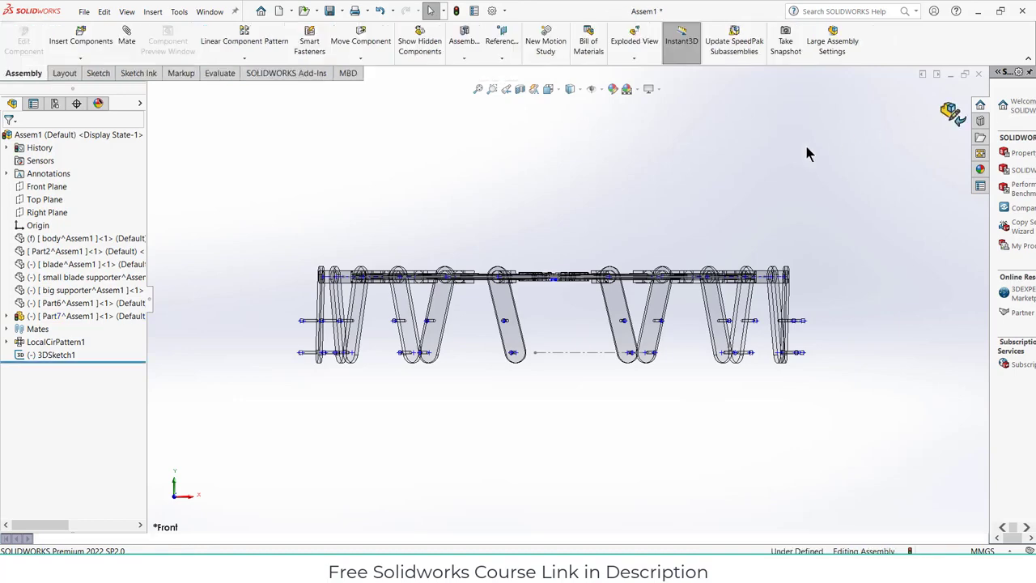
Rebuild the assembly, roll its history back to before the local circular pattern, and expand Part7's feature list
{"action": "left_click", "coordinate": [87, 317]}
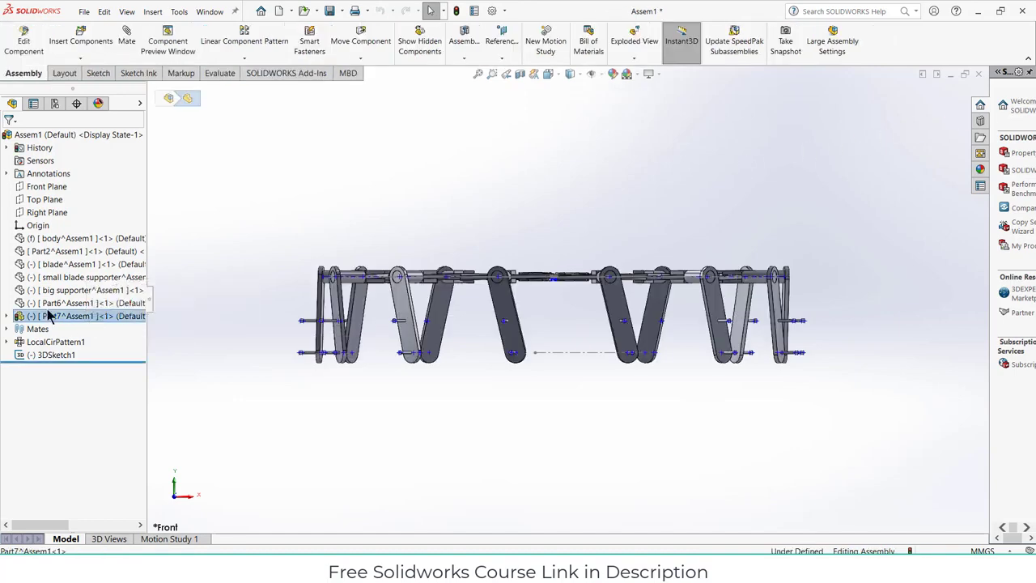
{"action": "left_click", "coordinate": [481, 232]}
{"action": "middle_click_drag", "start_coordinate": [480, 231], "coordinate": [494, 271]}
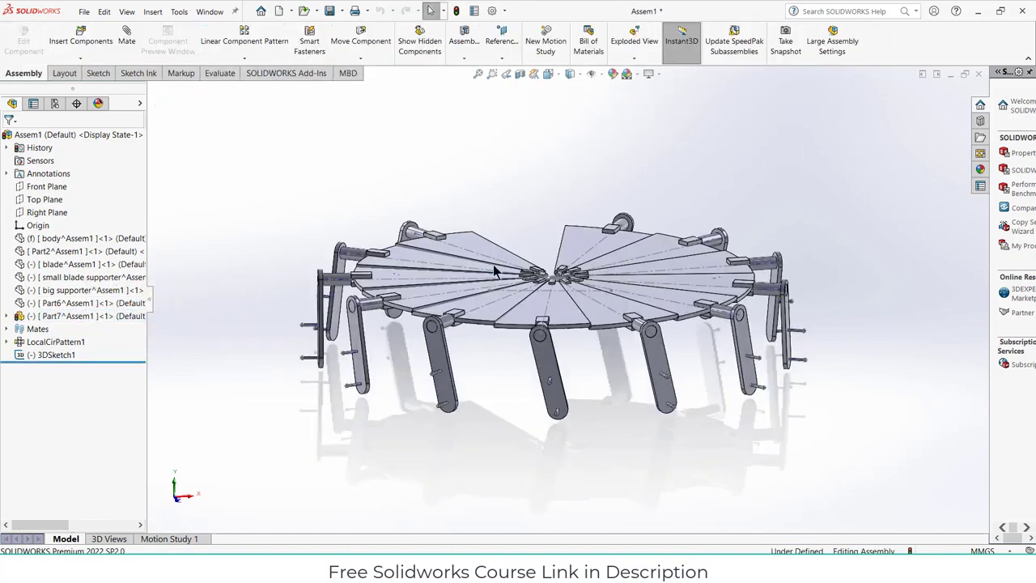
{"action": "left_click", "coordinate": [456, 11]}
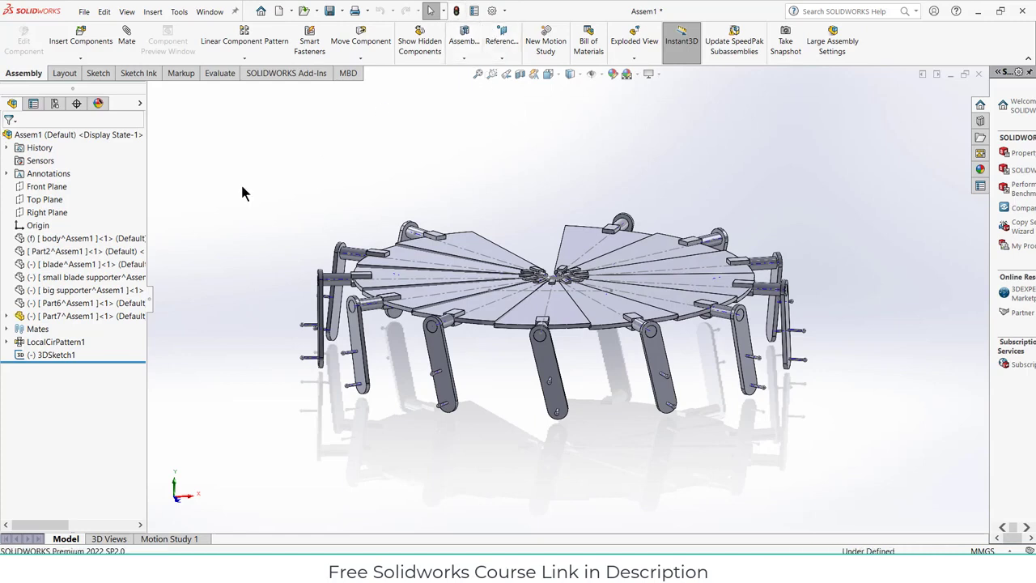
{"action": "right_click", "coordinate": [42, 342]}
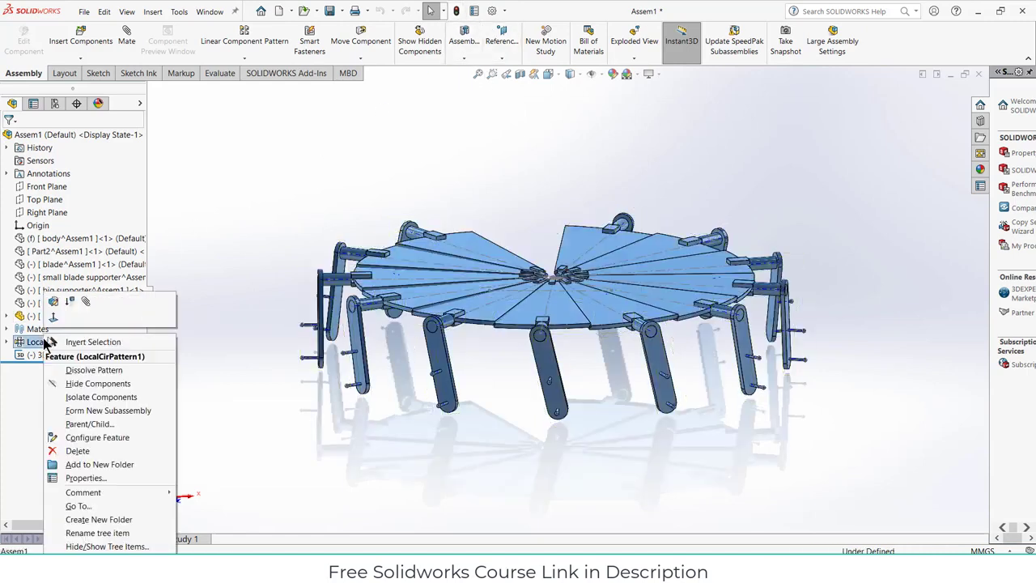
{"action": "left_click", "coordinate": [69, 303]}
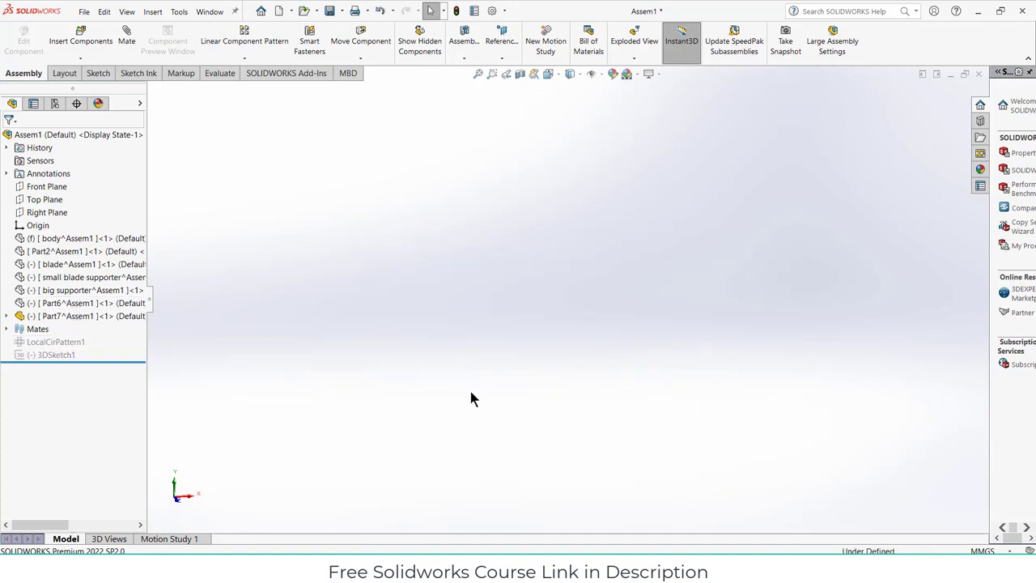
{"action": "left_click", "coordinate": [7, 315]}
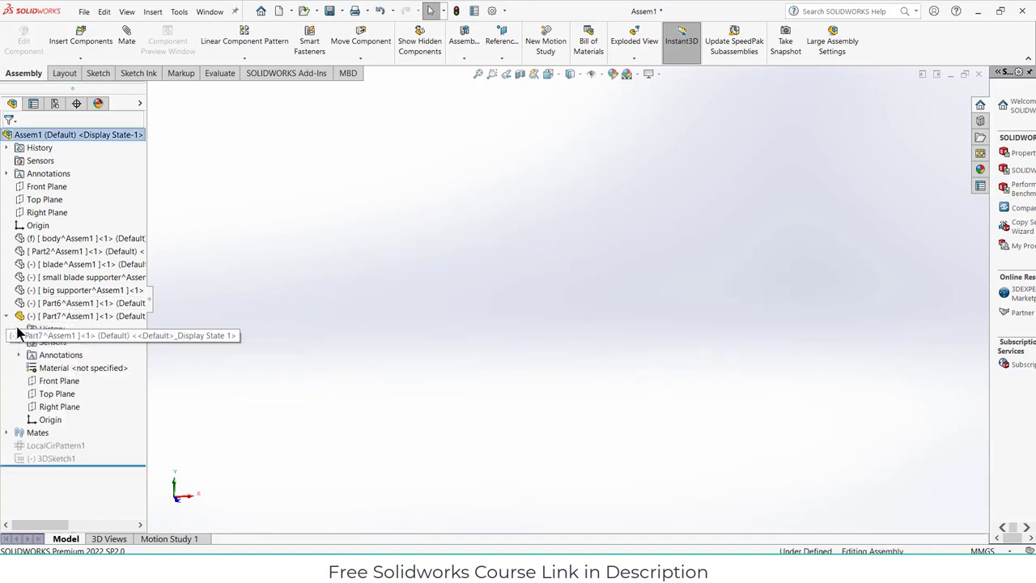
{"action": "left_click", "coordinate": [53, 380]}
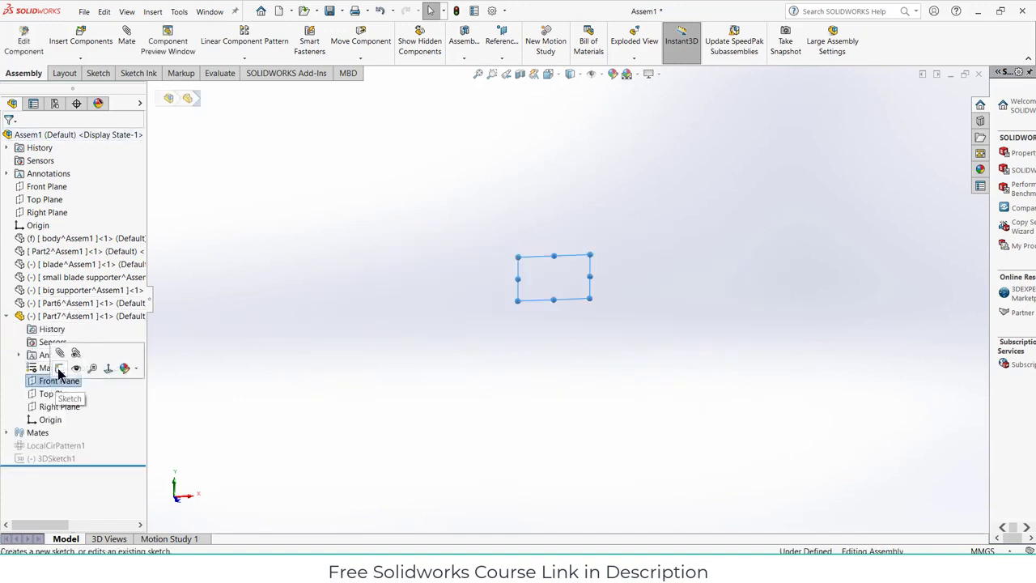
{"action": "left_click", "coordinate": [59, 368]}
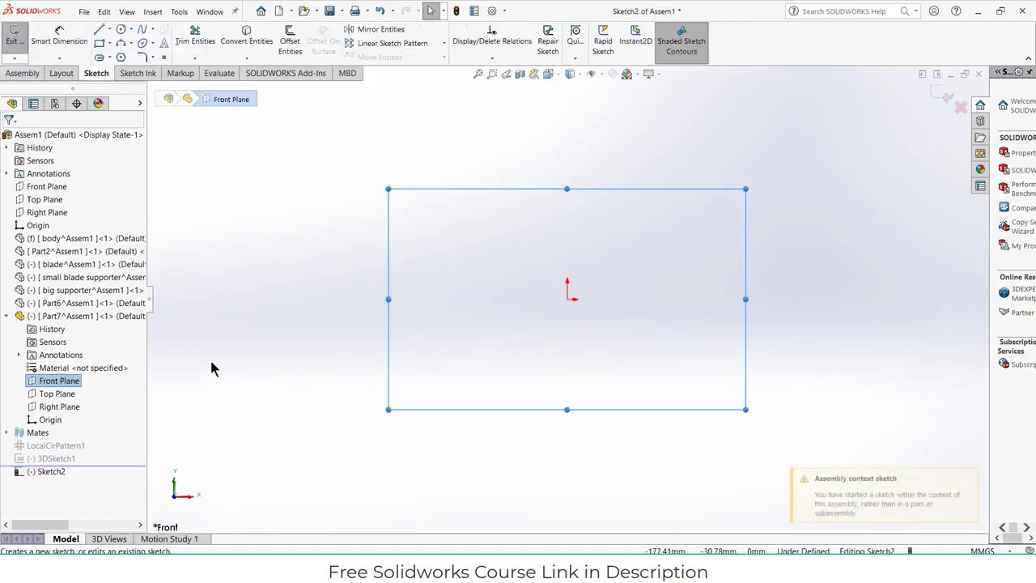
{"action": "left_click", "coordinate": [943, 95]}
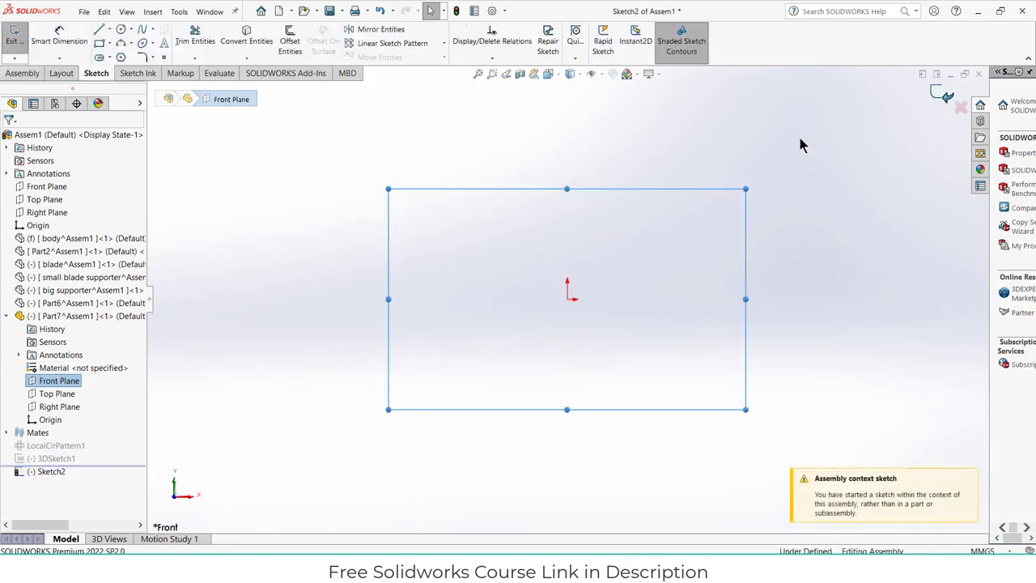
Edit Part7 in the context of the assembly and start a sketch on its Front Plane
{"action": "left_click", "coordinate": [77, 315]}
{"action": "left_click", "coordinate": [25, 45]}
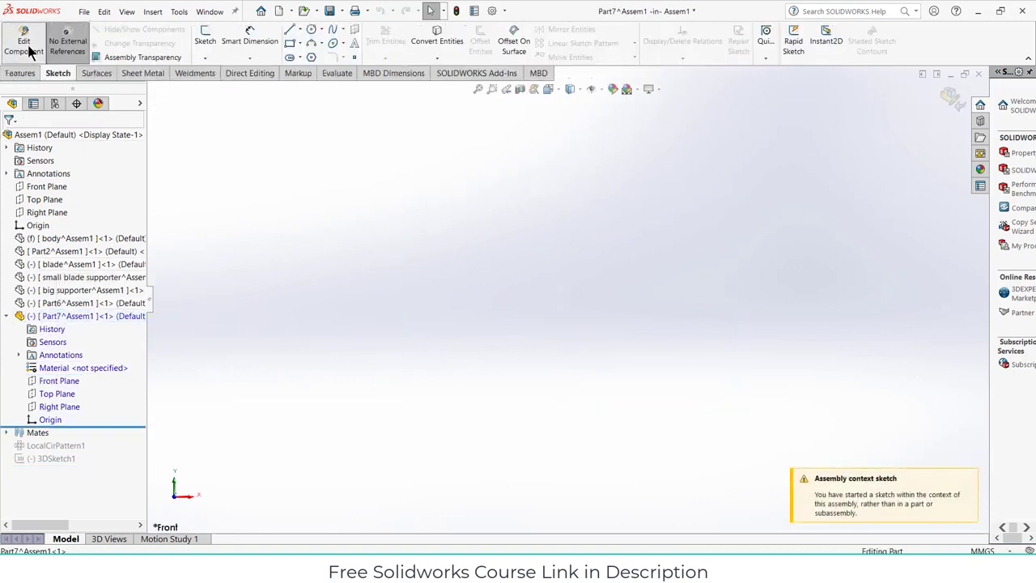
{"action": "left_click", "coordinate": [64, 382]}
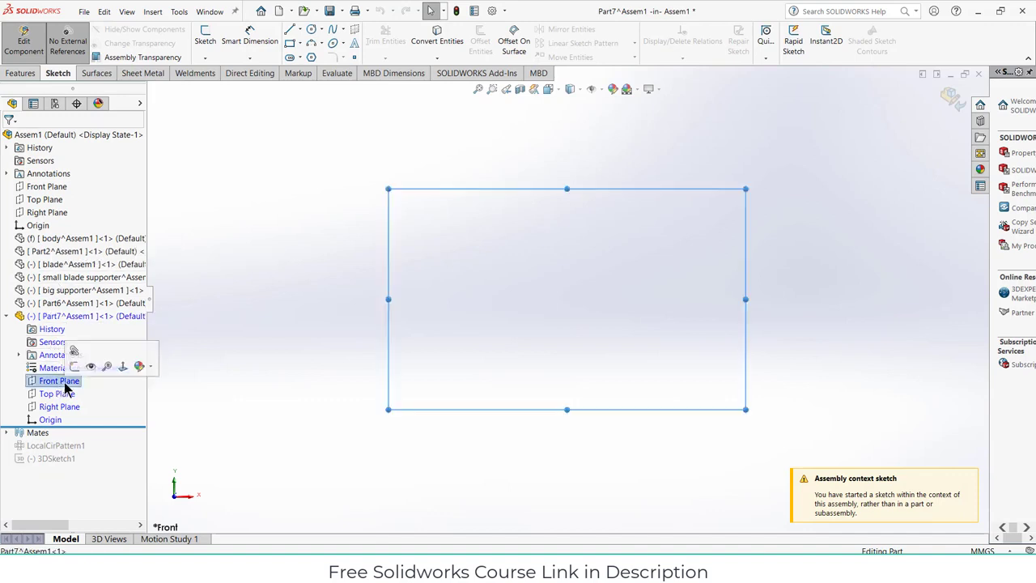
{"action": "left_click", "coordinate": [73, 366]}
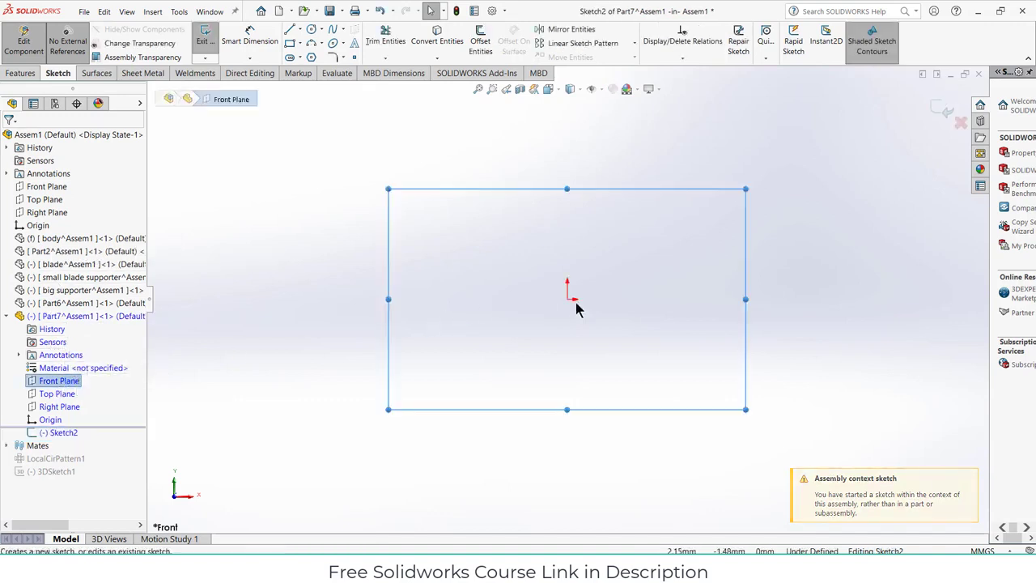
Sketch a corner rectangle about 123 mm long and 8 mm high, starting at the origin
{"action": "scroll", "coordinate": [574, 308], "scroll_direction": "down", "scroll_amount": 2}
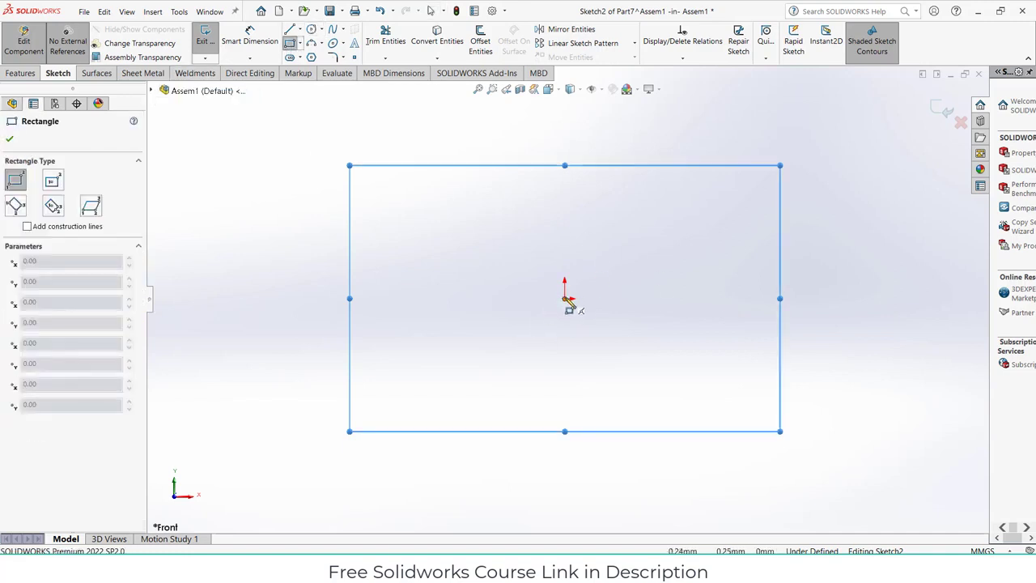
{"action": "left_click", "coordinate": [565, 298]}
{"action": "left_click", "coordinate": [862, 280]}
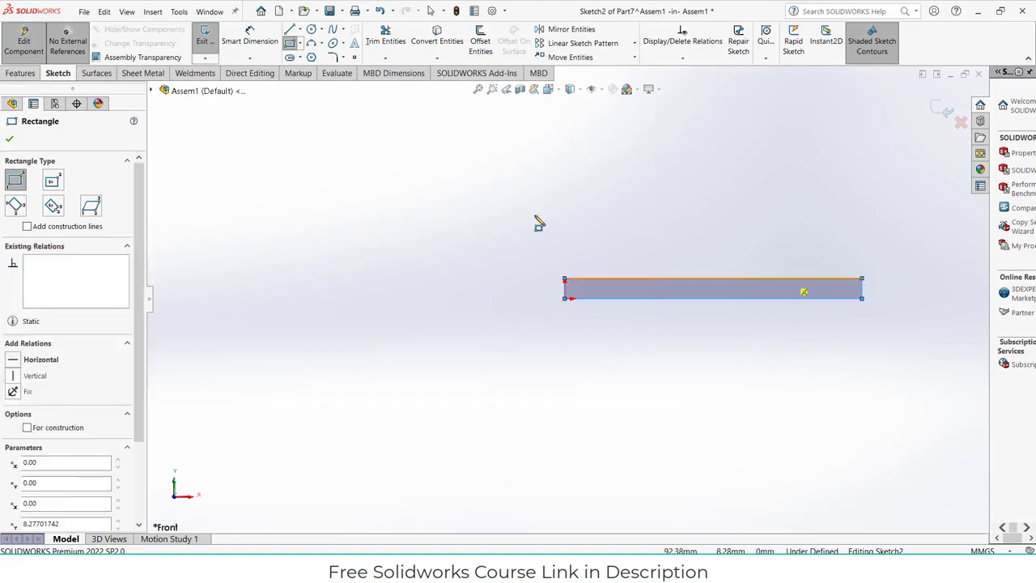
Dimension the rectangle 150 mm long and 10 mm high
{"action": "left_click", "coordinate": [260, 49]}
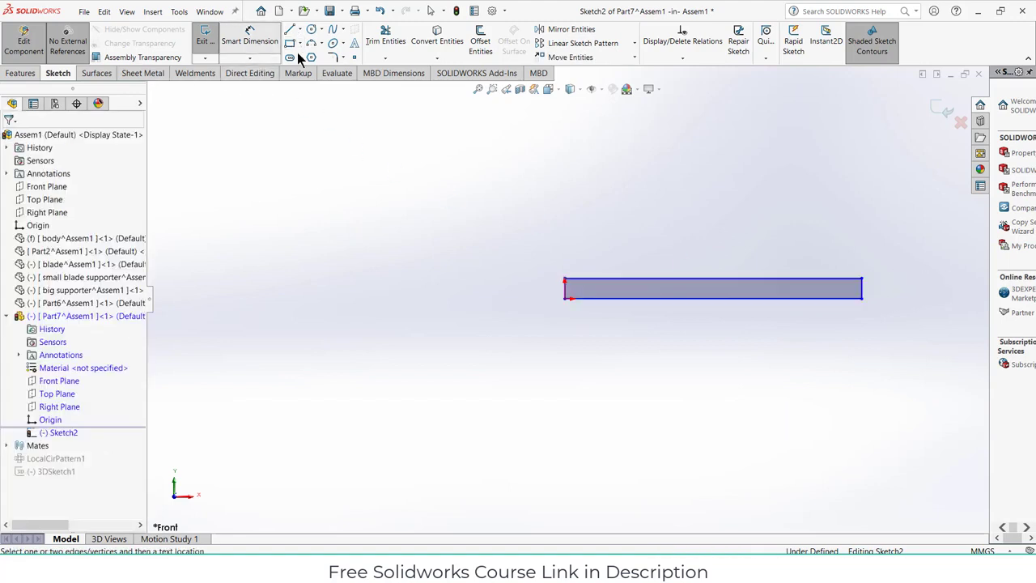
{"action": "left_click", "coordinate": [696, 280]}
{"action": "left_click", "coordinate": [696, 265]}
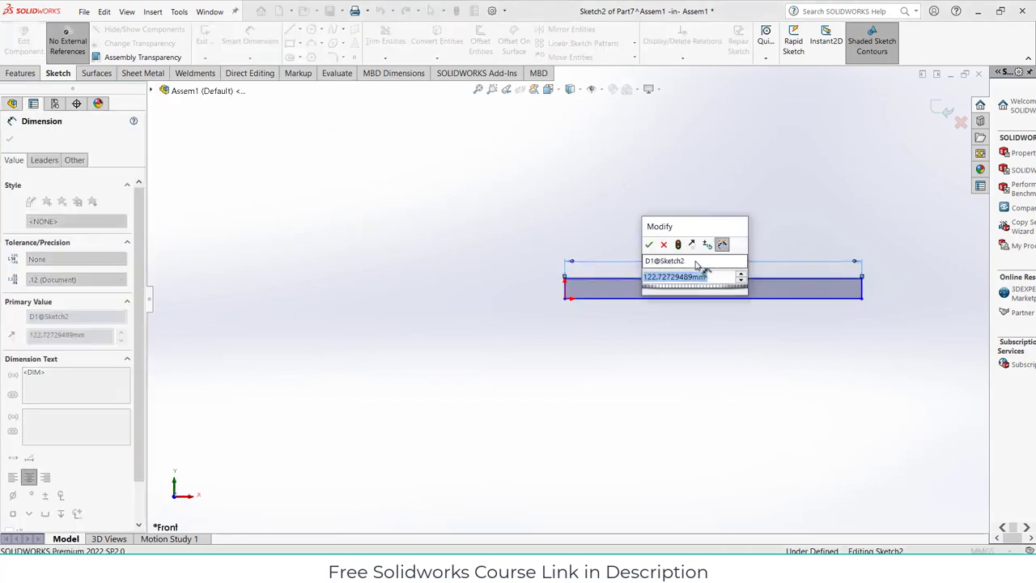
{"action": "type", "text": "150"}
{"action": "key", "text": "Return"}
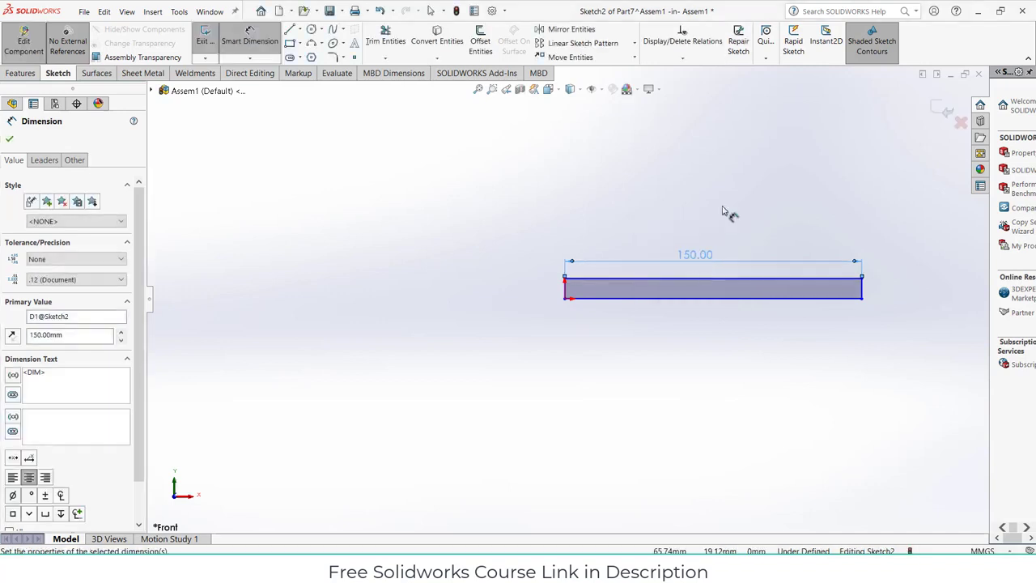
{"action": "left_click", "coordinate": [567, 291]}
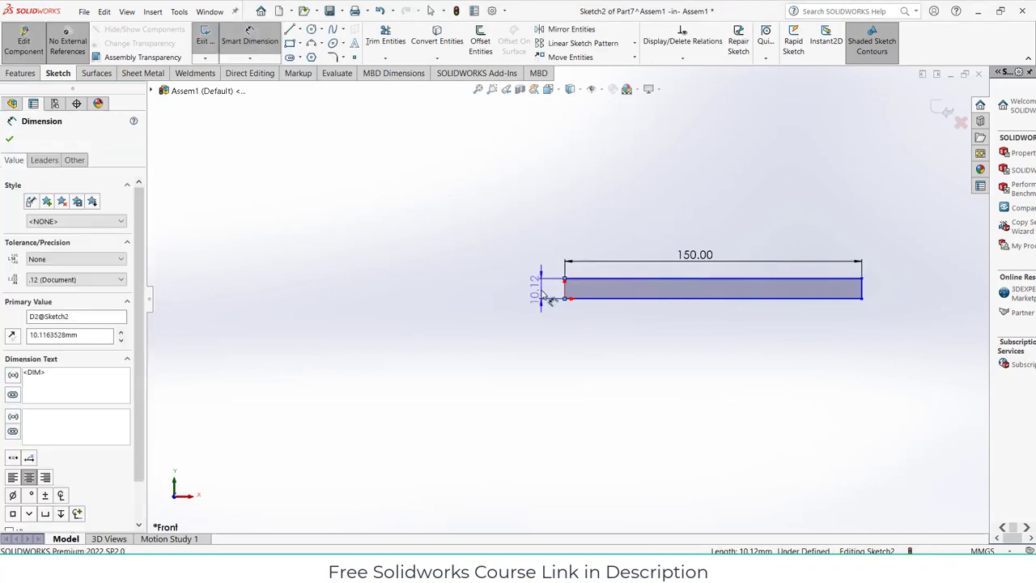
{"action": "left_click", "coordinate": [550, 296]}
{"action": "type", "text": "10"}
{"action": "key", "text": "Return"}
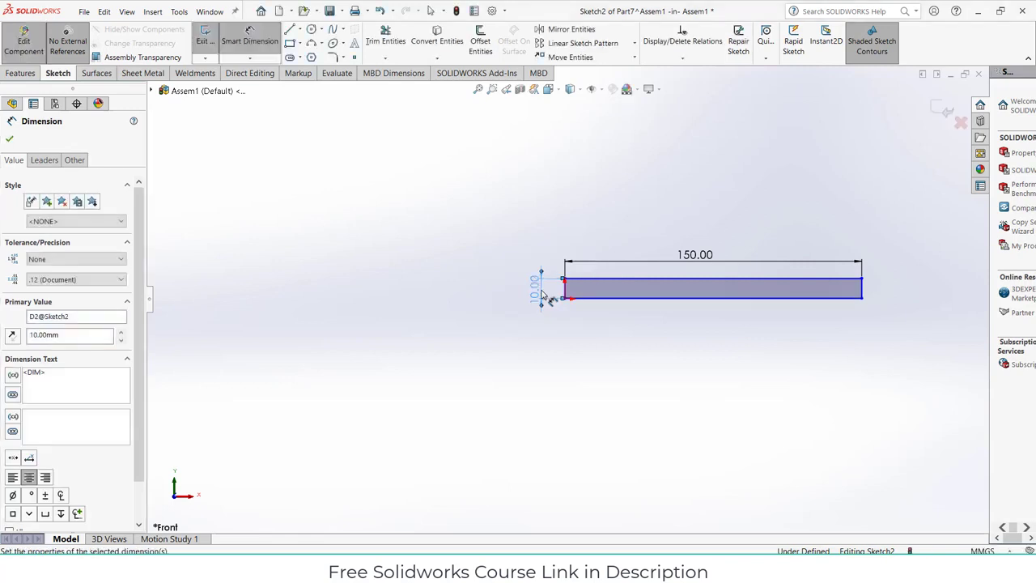
Sketch a circle about 56 mm in diameter beyond the rectangle's right end, centred level with its lower edge
{"action": "key", "text": "f"}
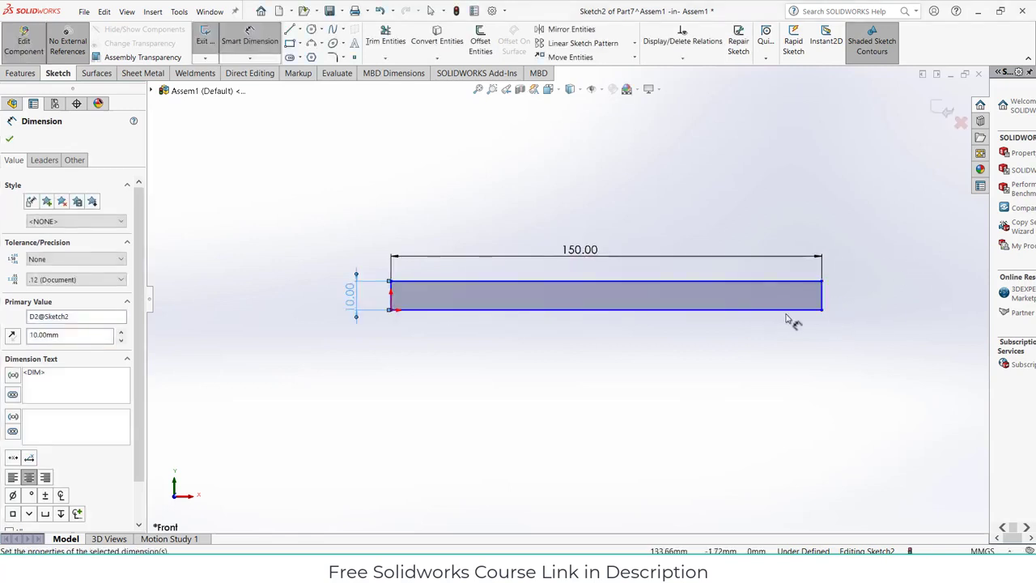
{"action": "middle_click_drag", "start_coordinate": [826, 310], "coordinate": [674, 304], "text": "ctrl"}
{"action": "scroll", "coordinate": [679, 293], "scroll_direction": "down", "scroll_amount": 1}
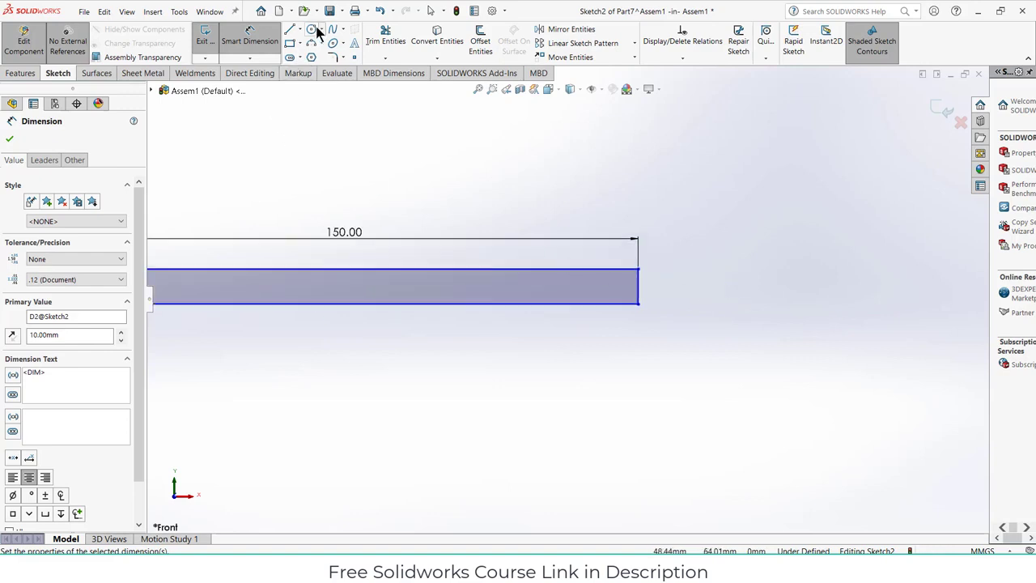
{"action": "left_click", "coordinate": [313, 30]}
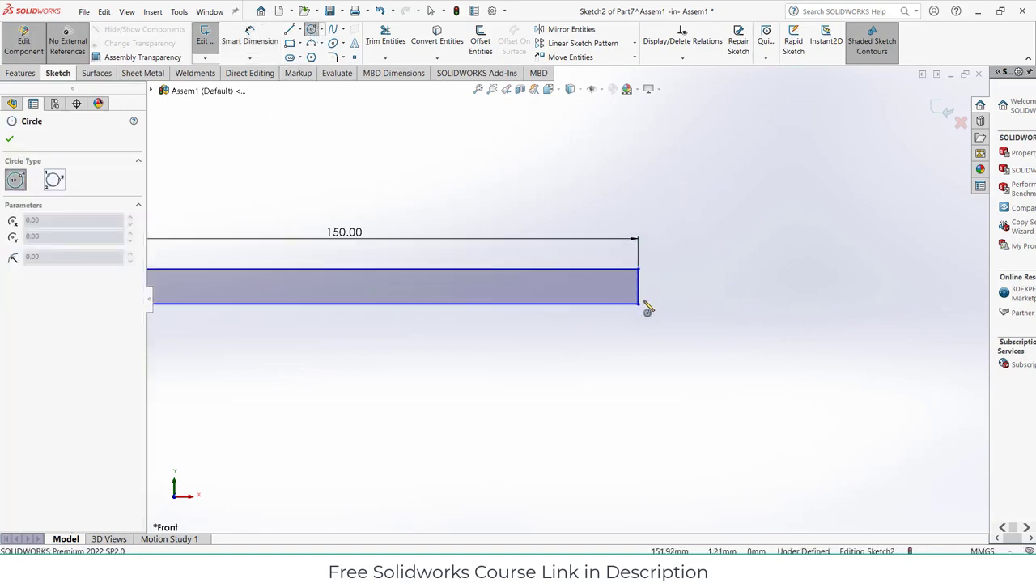
{"action": "left_click", "coordinate": [757, 304]}
{"action": "left_click", "coordinate": [809, 389]}
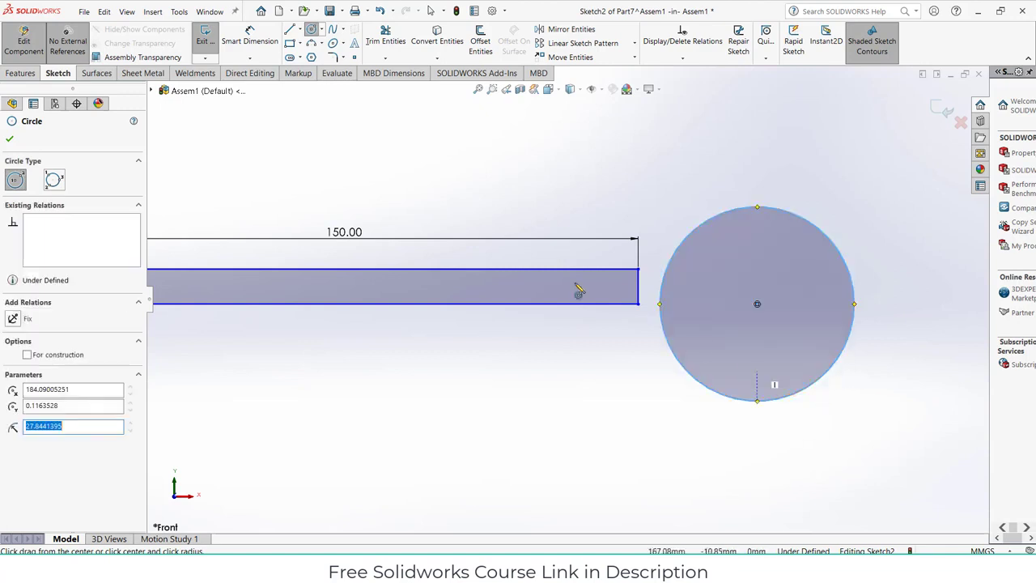
Set the diameter of the circle beside the rectangle to 20 mm
{"action": "left_click", "coordinate": [263, 44]}
{"action": "left_click", "coordinate": [843, 244]}
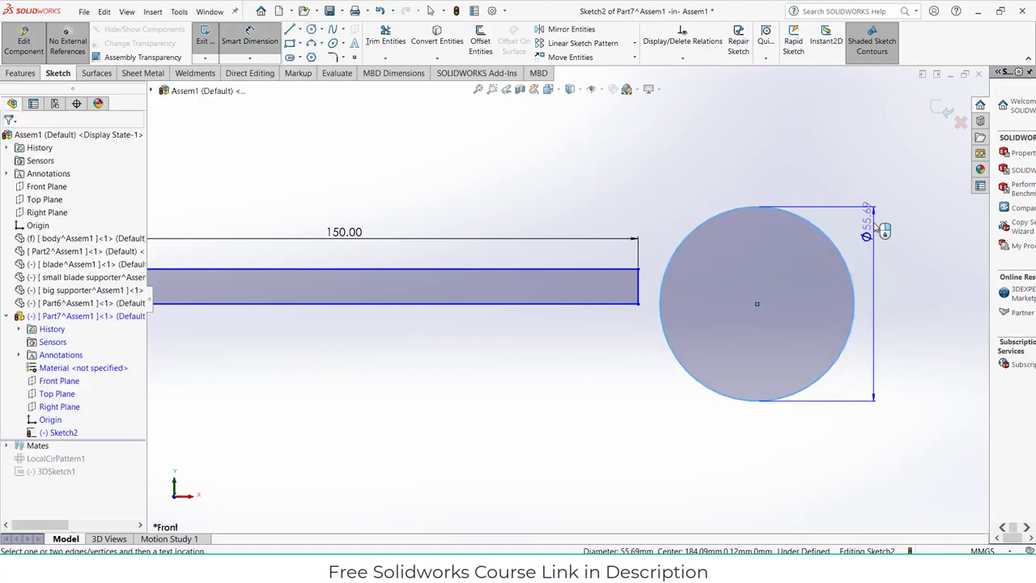
{"action": "left_click", "coordinate": [875, 229]}
{"action": "type", "text": "20"}
{"action": "key", "text": "Return"}
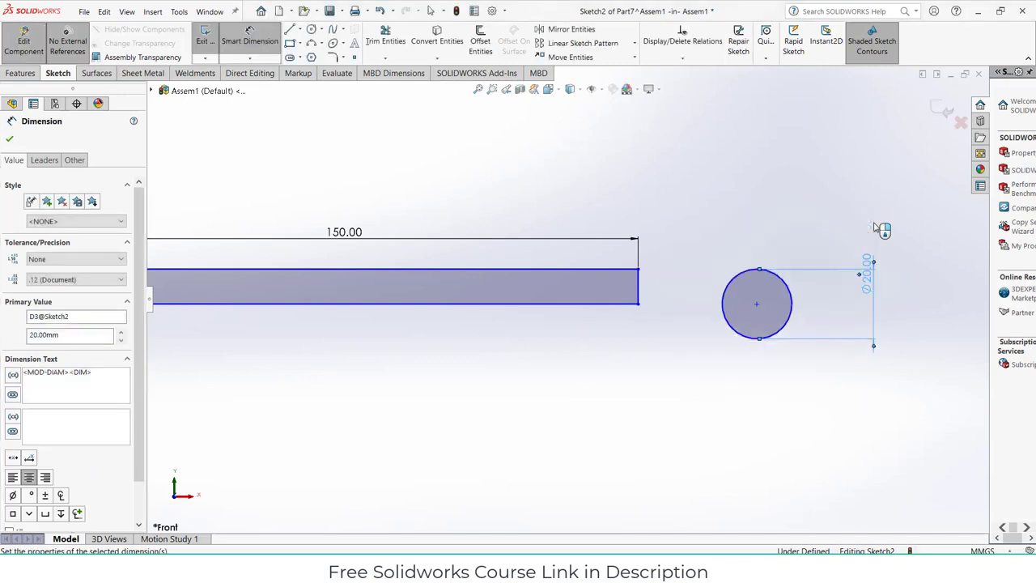
Change the rectangle's height to 5 mm
{"action": "key", "text": "f"}
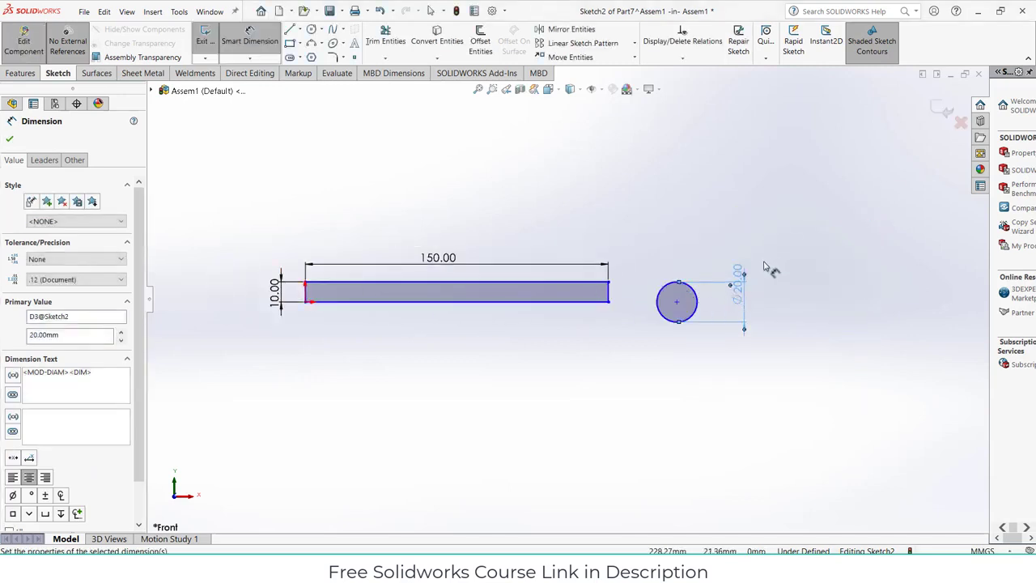
{"action": "double_click", "coordinate": [276, 293]}
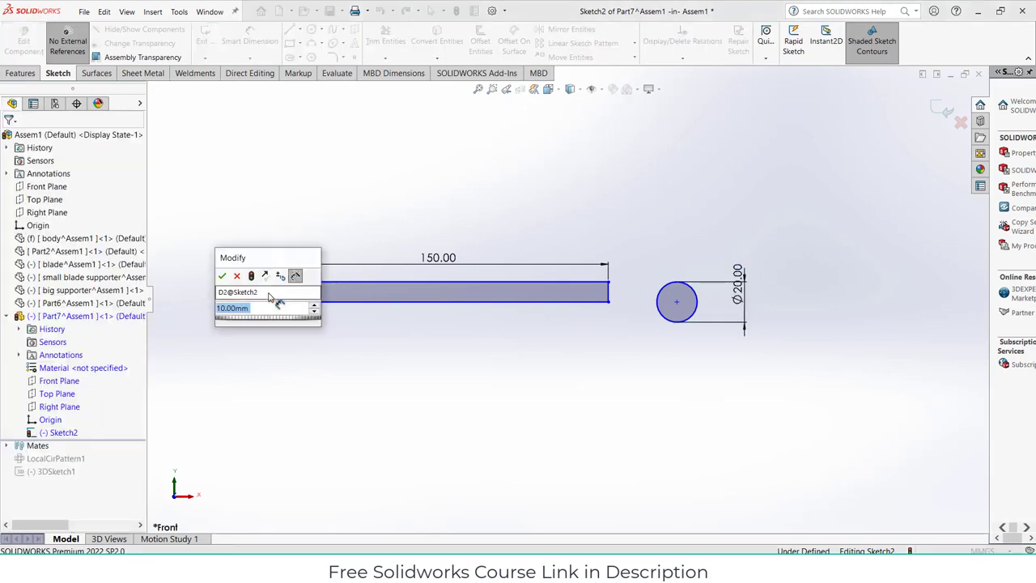
{"action": "type", "text": "5"}
{"action": "key", "text": "Return"}
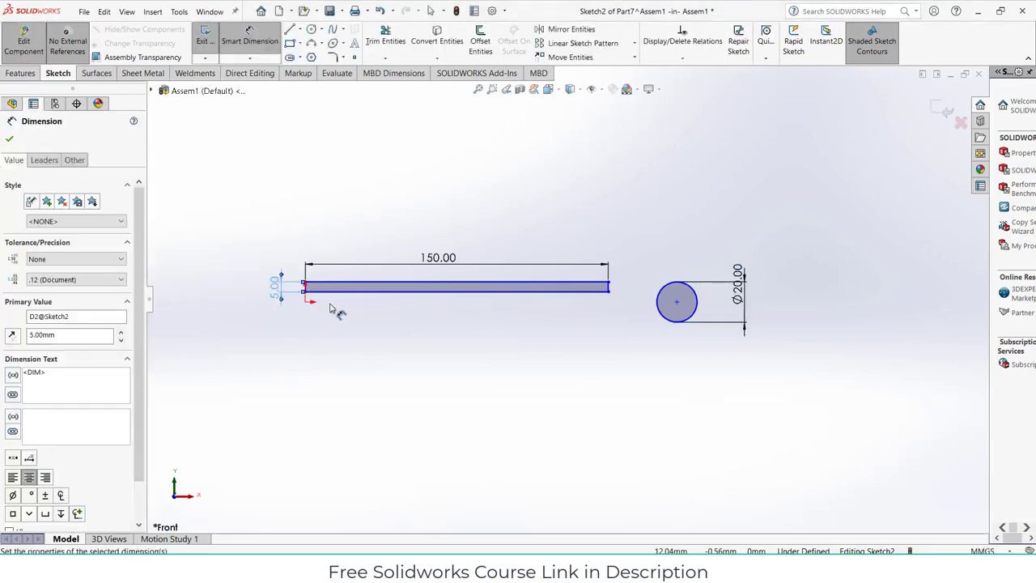
Set the distance between the origin and the rectangle's lower edge to 0 mm
{"action": "left_click", "coordinate": [304, 301]}
{"action": "left_click", "coordinate": [322, 291]}
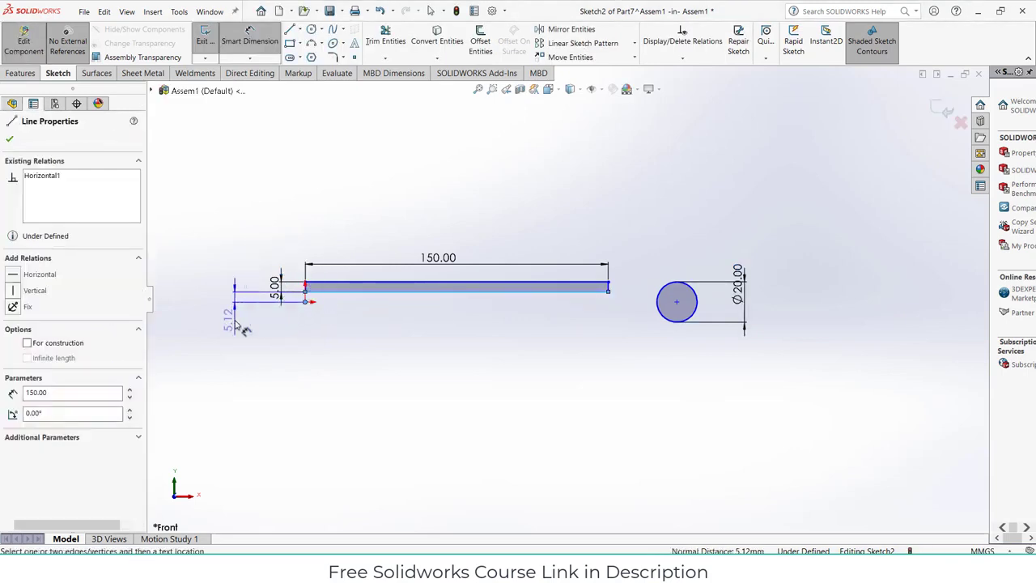
{"action": "left_click", "coordinate": [233, 322]}
{"action": "type", "text": "5"}
{"action": "key", "text": "Return"}
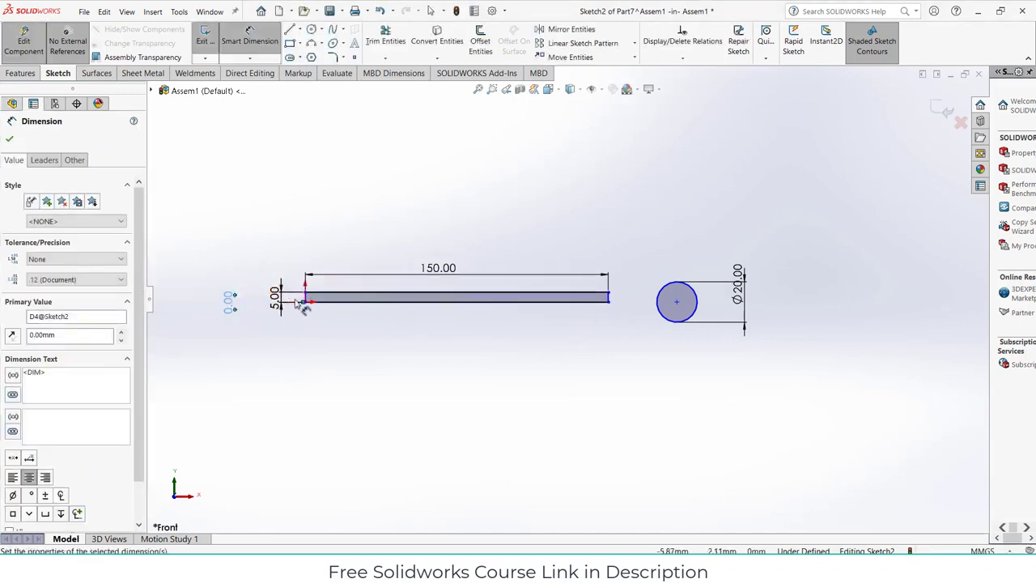
Set the horizontal distance between the circle's centre and the rectangle's lower right corner to 0 mm
{"action": "left_click", "coordinate": [677, 303]}
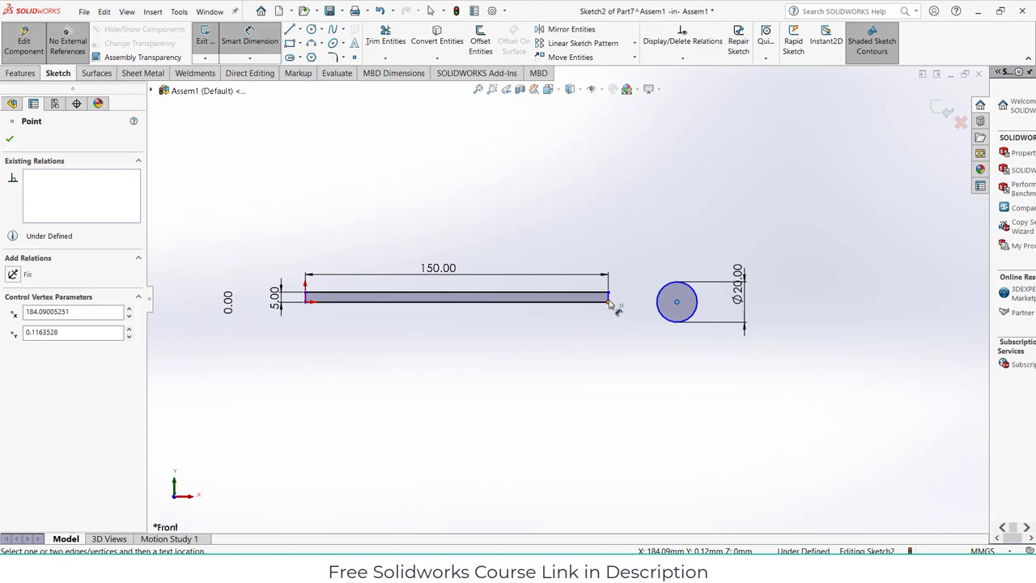
{"action": "left_click", "coordinate": [609, 301]}
{"action": "left_click", "coordinate": [606, 358]}
{"action": "type", "text": "0"}
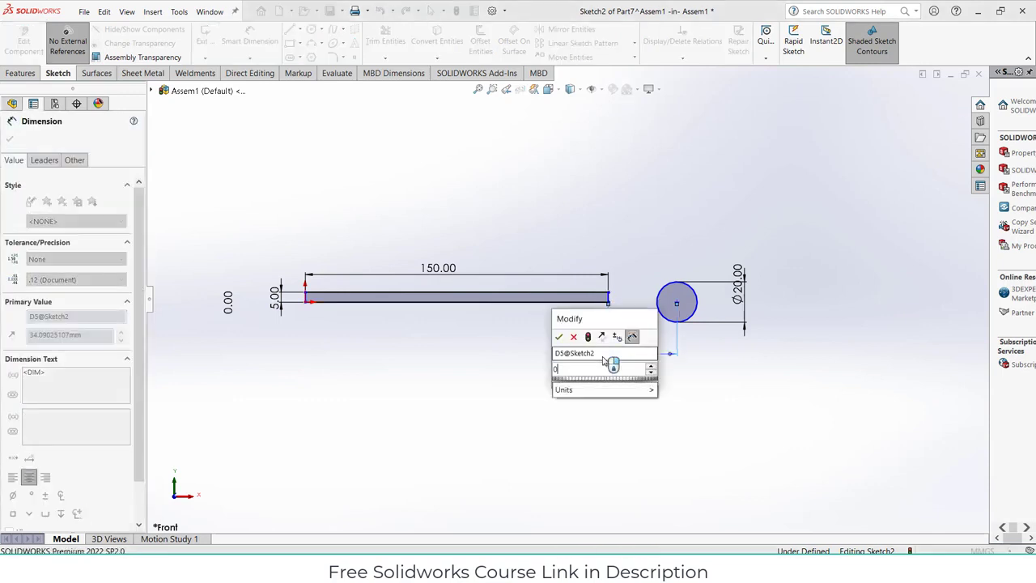
{"action": "key", "text": "Return"}
Sketch a smaller circle about 12.7 mm in diameter inside the 20 mm circle, centred on the rectangle's lower right corner
{"action": "scroll", "coordinate": [610, 364], "scroll_direction": "down", "scroll_amount": 6}
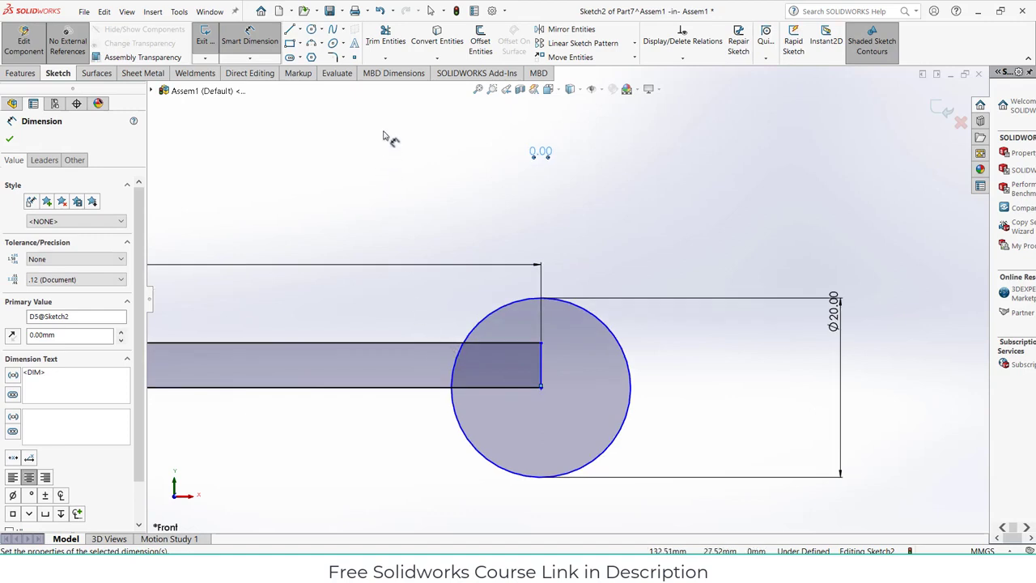
{"action": "left_click", "coordinate": [310, 30]}
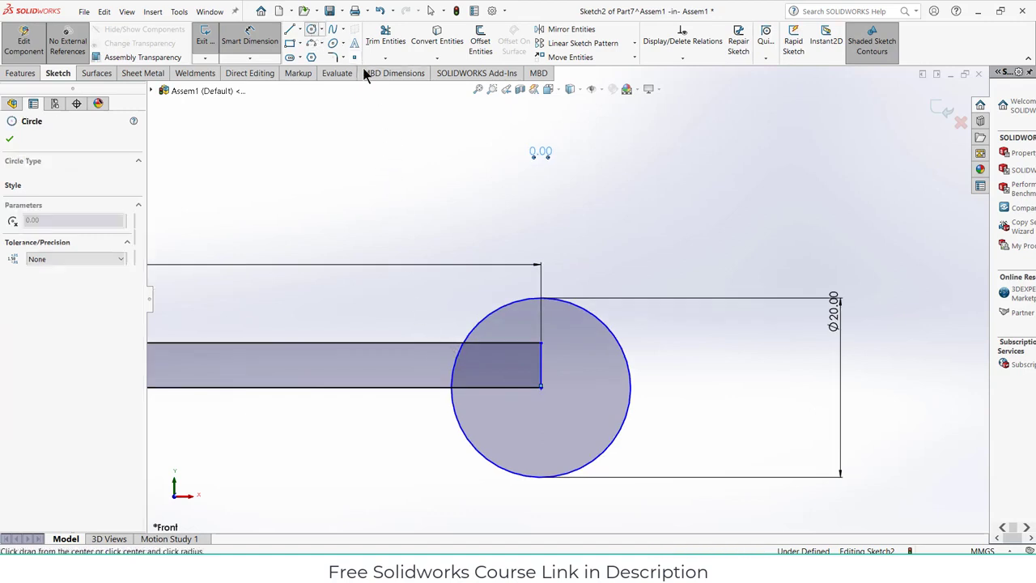
{"action": "left_click", "coordinate": [540, 389]}
{"action": "left_click", "coordinate": [605, 423]}
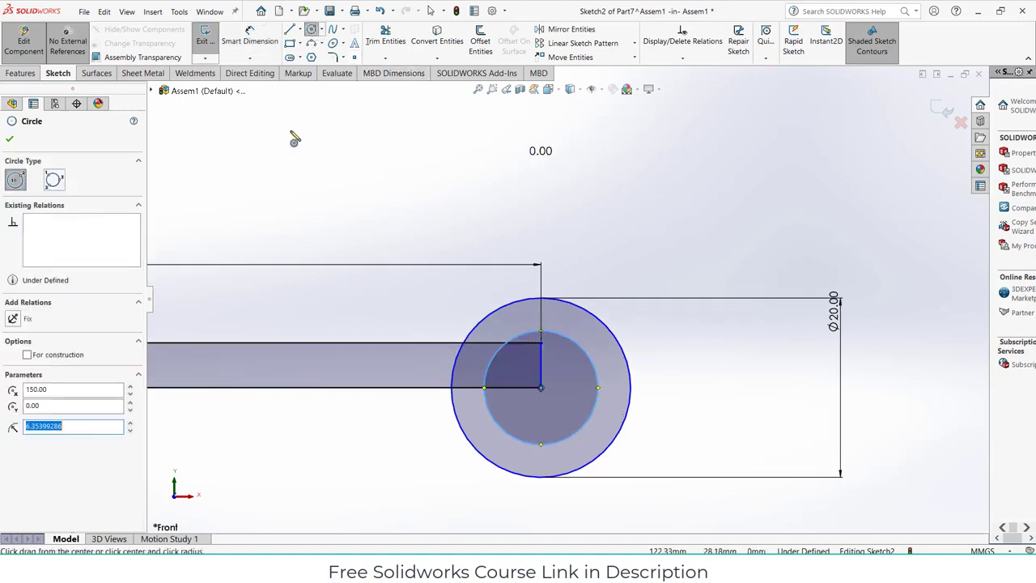
Dimension the inner circle's diameter and set it to 10 mm
{"action": "left_click", "coordinate": [250, 41]}
{"action": "left_click", "coordinate": [596, 360]}
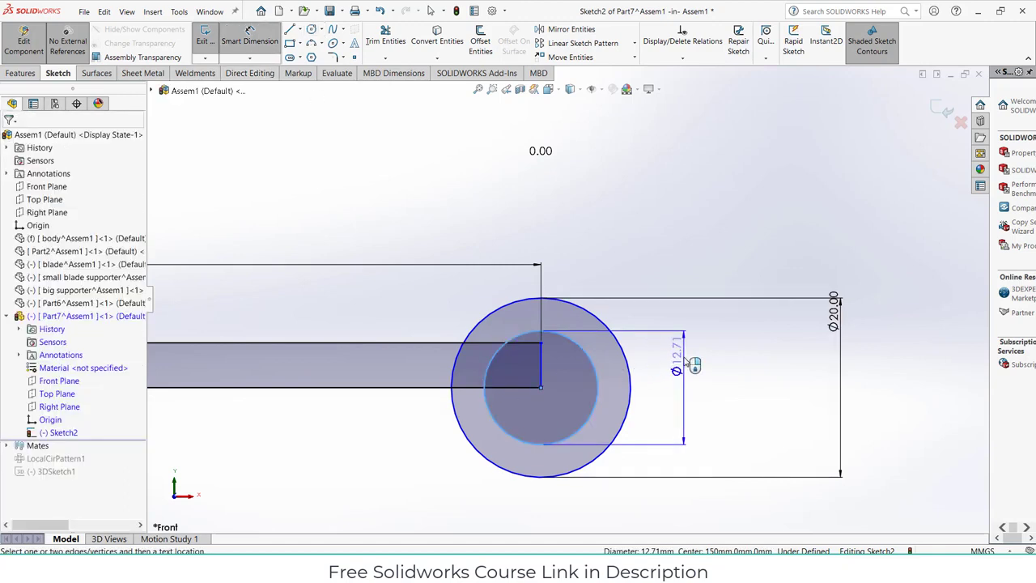
{"action": "left_click", "coordinate": [688, 366]}
{"action": "type", "text": "10"}
{"action": "key", "text": "Return"}
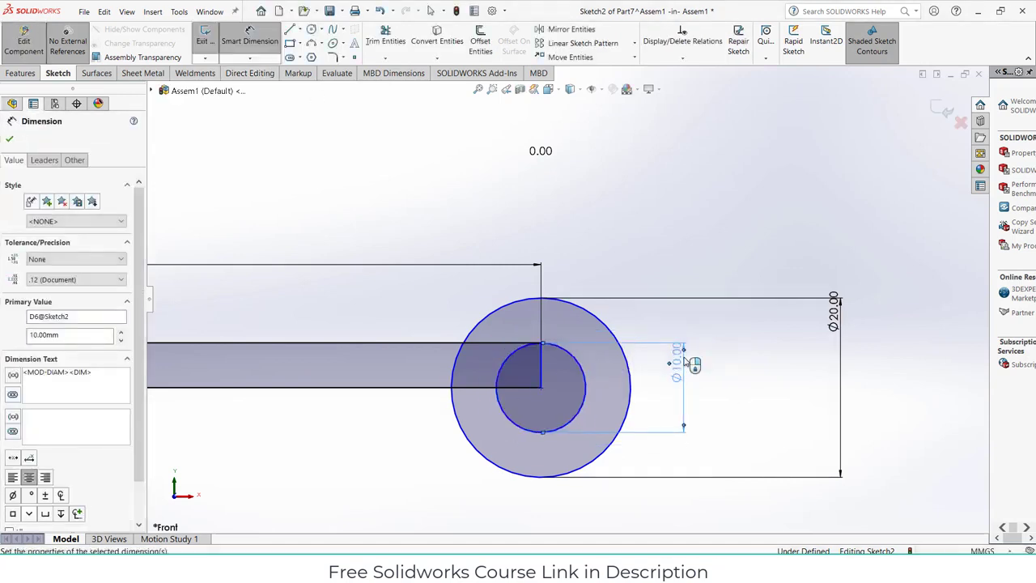
Trim away the rectangle's end edge and the part of its upper edge inside the outer circle, keeping the lower edge to the centre
{"action": "scroll", "coordinate": [570, 395], "scroll_direction": "down", "scroll_amount": 2}
{"action": "scroll", "coordinate": [569, 393], "scroll_direction": "up", "scroll_amount": 2}
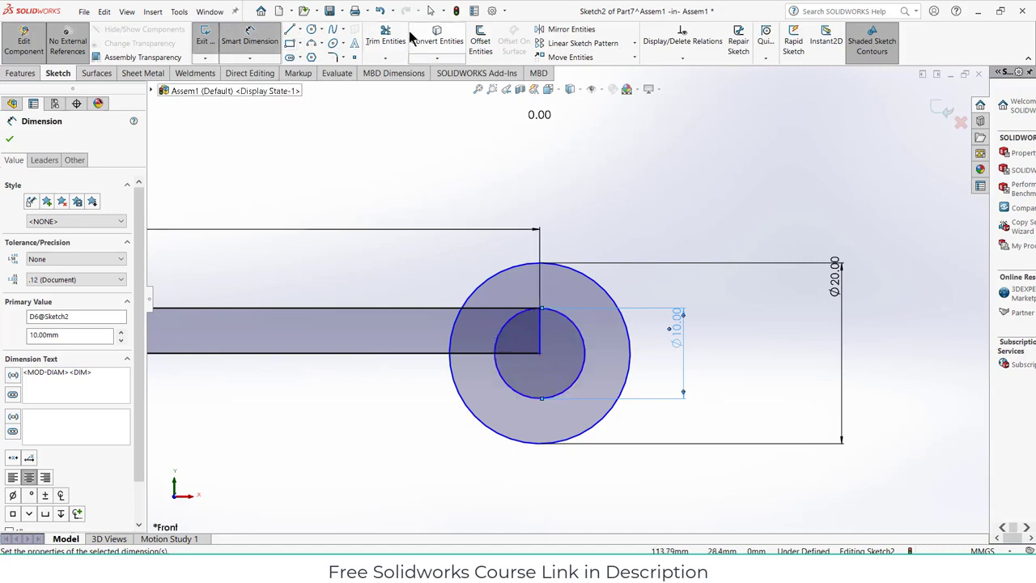
{"action": "left_click", "coordinate": [386, 41]}
{"action": "mouse_move", "coordinate": [492, 318]}
{"action": "left_mouse_down"}
{"action": "mouse_move", "coordinate": [519, 330]}
{"action": "mouse_move", "coordinate": [529, 358]}
{"action": "left_mouse_up"}
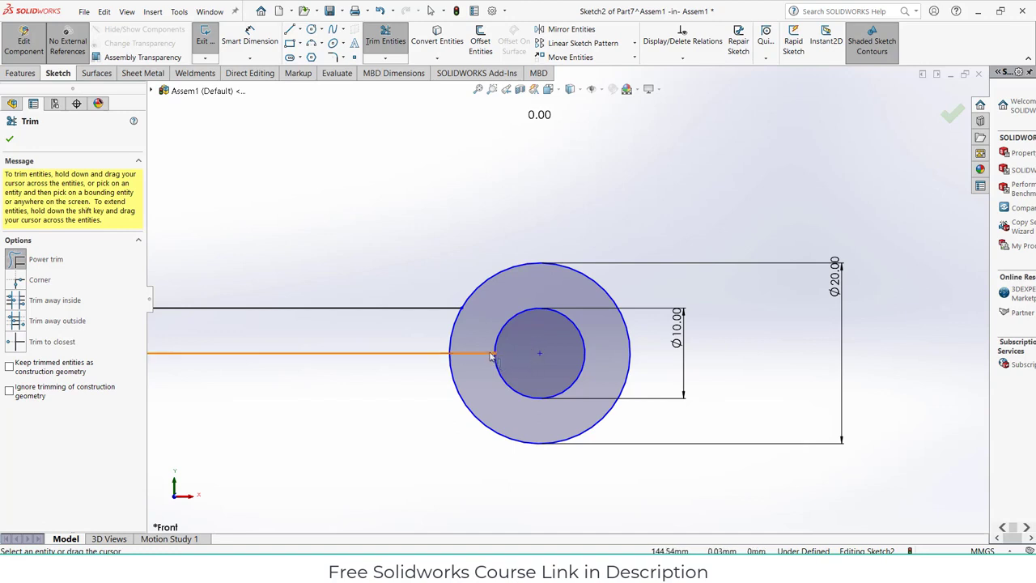
{"action": "scroll", "coordinate": [487, 350], "scroll_direction": "up", "scroll_amount": 2}
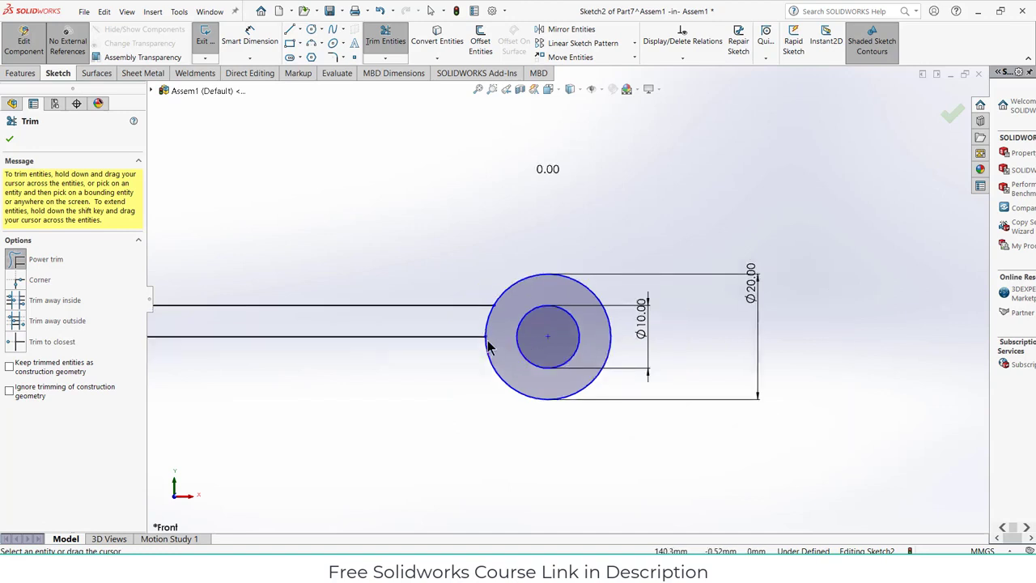
{"action": "key", "text": "Escape"}
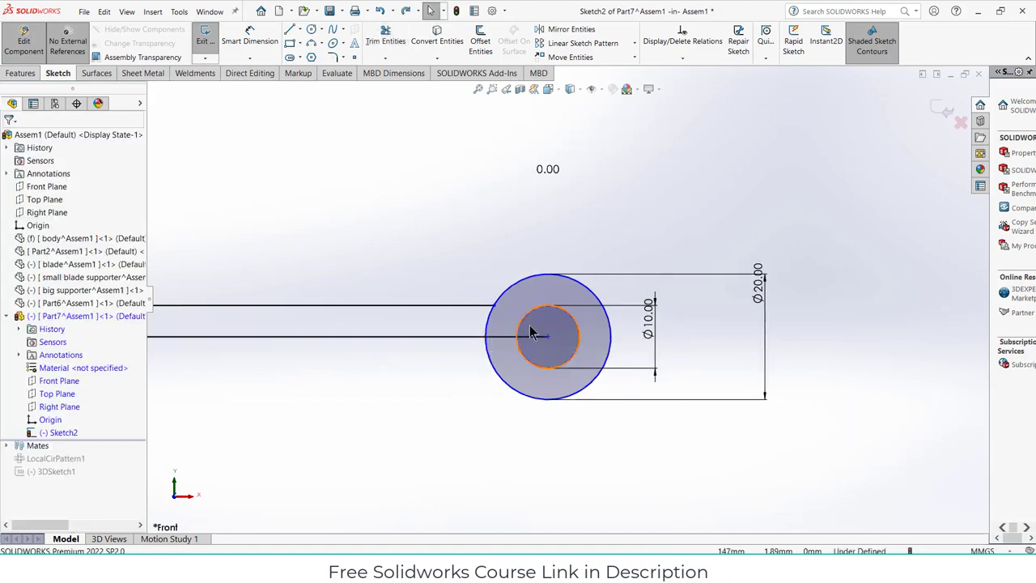
Draw a 10 mm horizontal line from the circles' centre outward to the 20 mm circle, opposite the rod
{"action": "scroll", "coordinate": [532, 331], "scroll_direction": "down", "scroll_amount": 2}
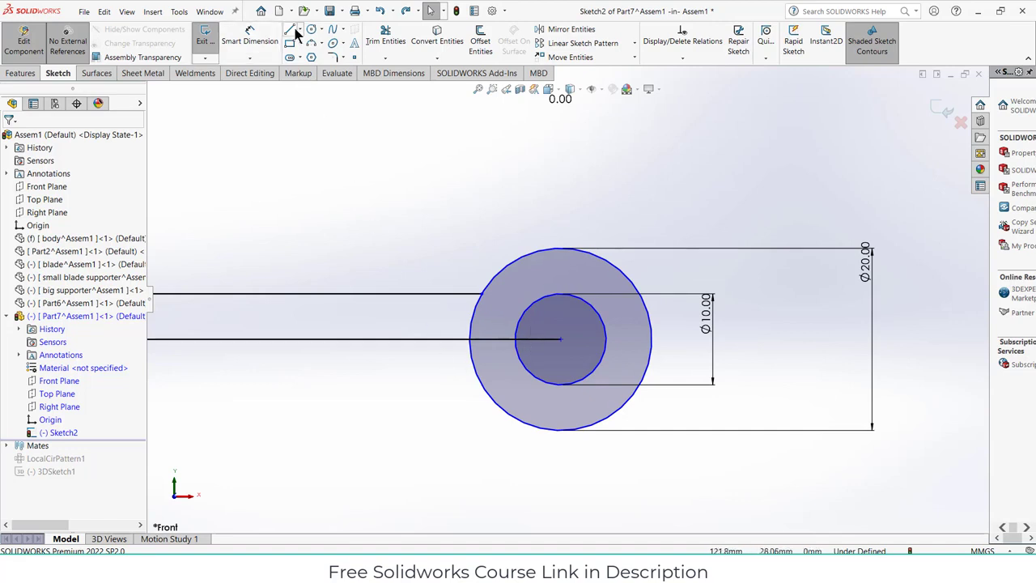
{"action": "left_click", "coordinate": [289, 33]}
{"action": "left_click", "coordinate": [561, 339]}
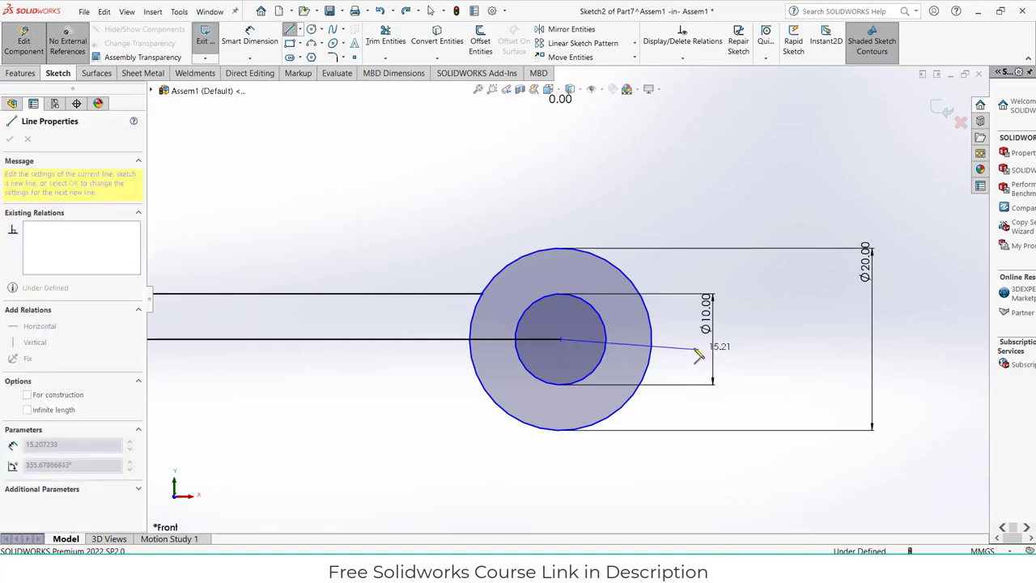
{"action": "left_click", "coordinate": [653, 340]}
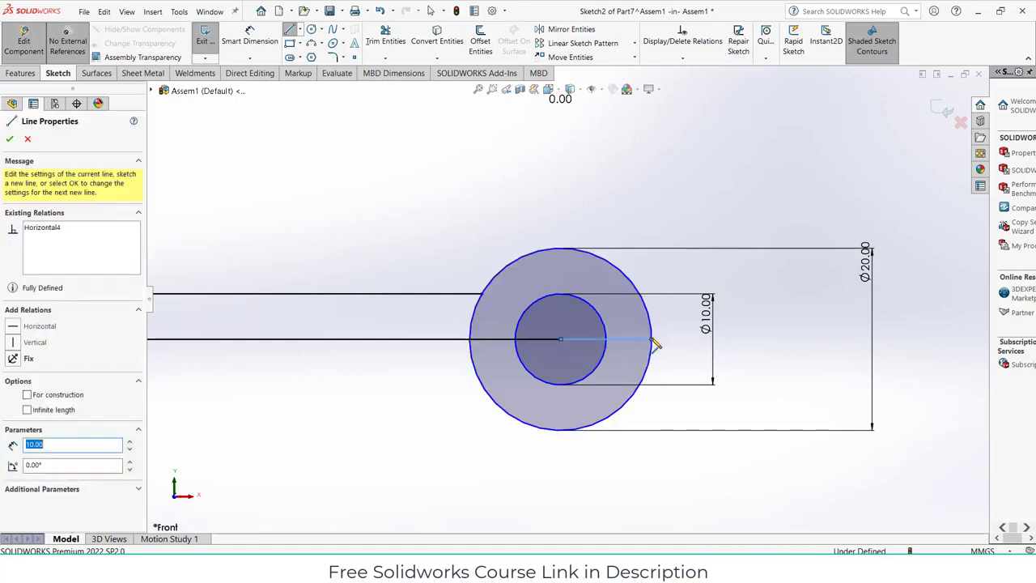
{"action": "key", "text": "Escape"}
Trim away the lower halves of both circles and the line segments inside the inner circle
{"action": "left_click", "coordinate": [382, 39]}
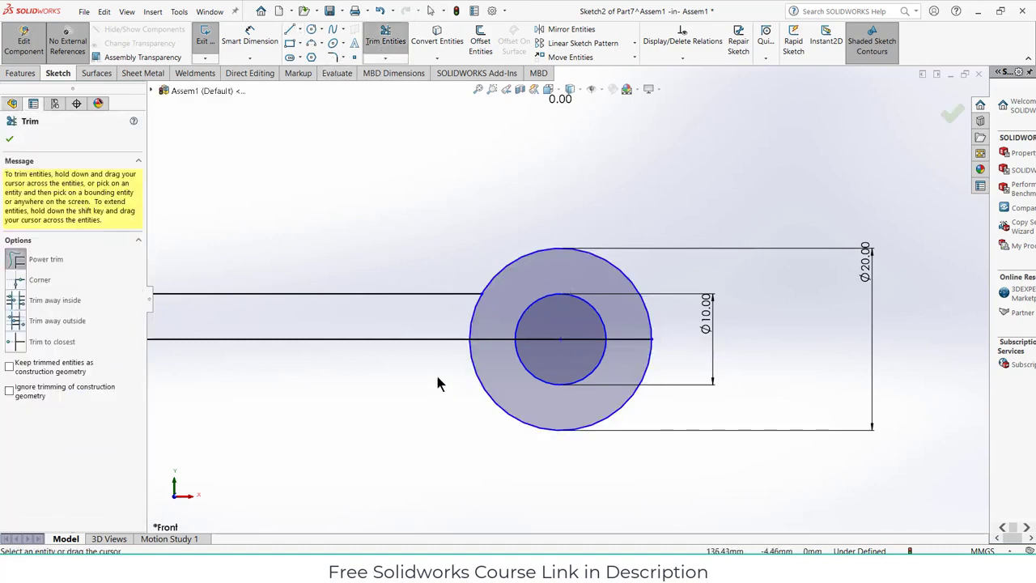
{"action": "mouse_move", "coordinate": [437, 378]}
{"action": "left_mouse_down"}
{"action": "mouse_move", "coordinate": [847, 418]}
{"action": "mouse_move", "coordinate": [560, 368]}
{"action": "left_mouse_up"}
{"action": "scroll", "coordinate": [538, 366], "scroll_direction": "up", "scroll_amount": 3}
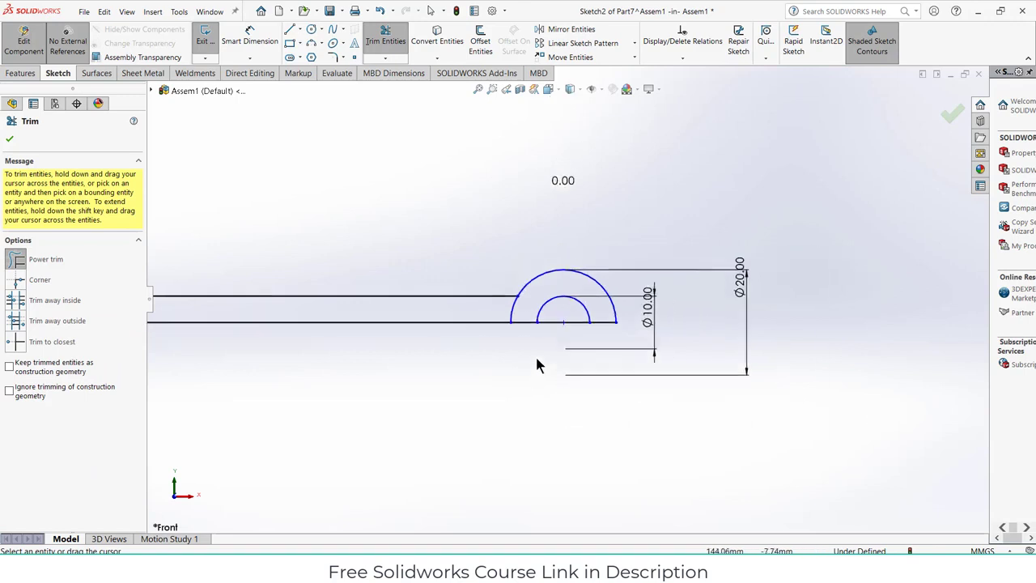
{"action": "scroll", "coordinate": [547, 342], "scroll_direction": "down", "scroll_amount": 2}
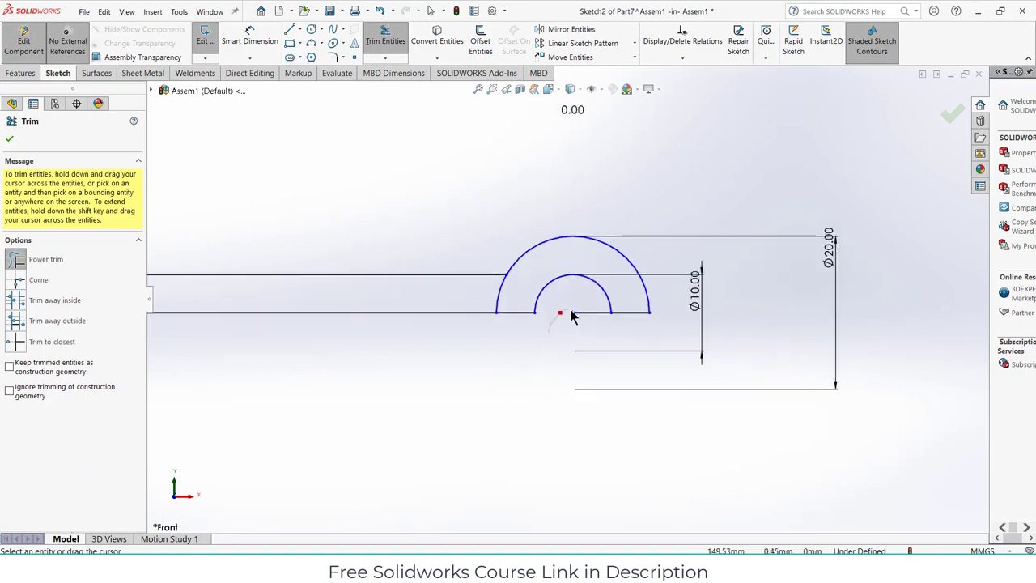
{"action": "scroll", "coordinate": [588, 329], "scroll_direction": "up", "scroll_amount": 3}
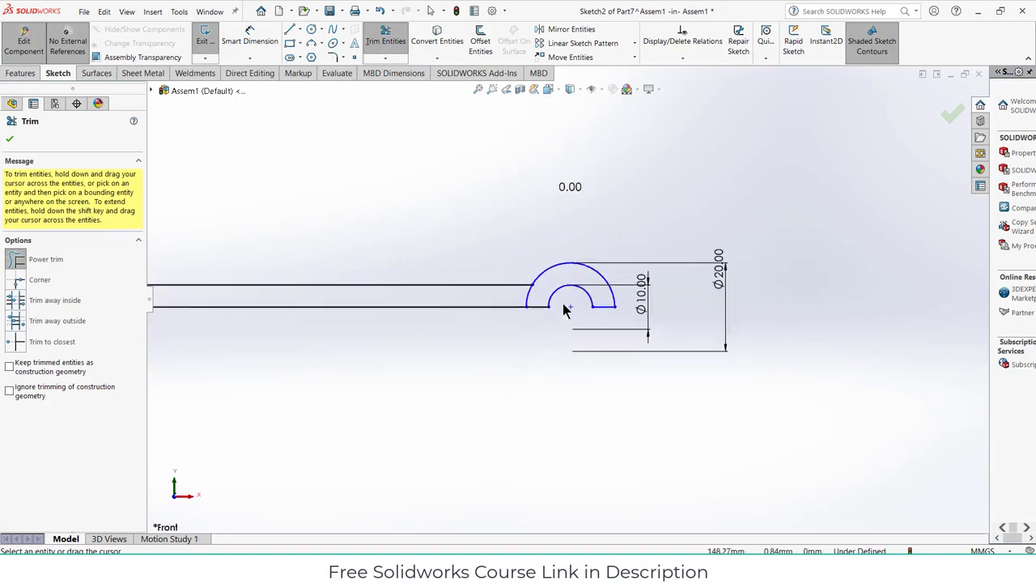
{"action": "scroll", "coordinate": [564, 316], "scroll_direction": "up", "scroll_amount": 2}
{"action": "scroll", "coordinate": [261, 294], "scroll_direction": "up", "scroll_amount": 2}
{"action": "scroll", "coordinate": [270, 289], "scroll_direction": "down", "scroll_amount": 3}
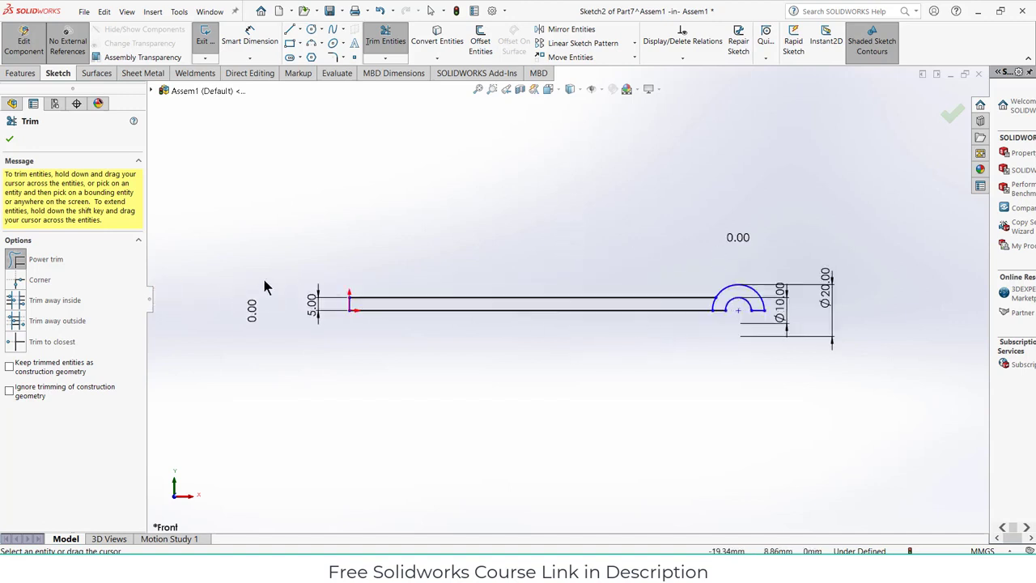
Revolve the rod and half-ring contours 360 degrees about the rod's lower line, with the thin feature turned off
{"action": "left_click", "coordinate": [20, 73]}
{"action": "left_click", "coordinate": [250, 45]}
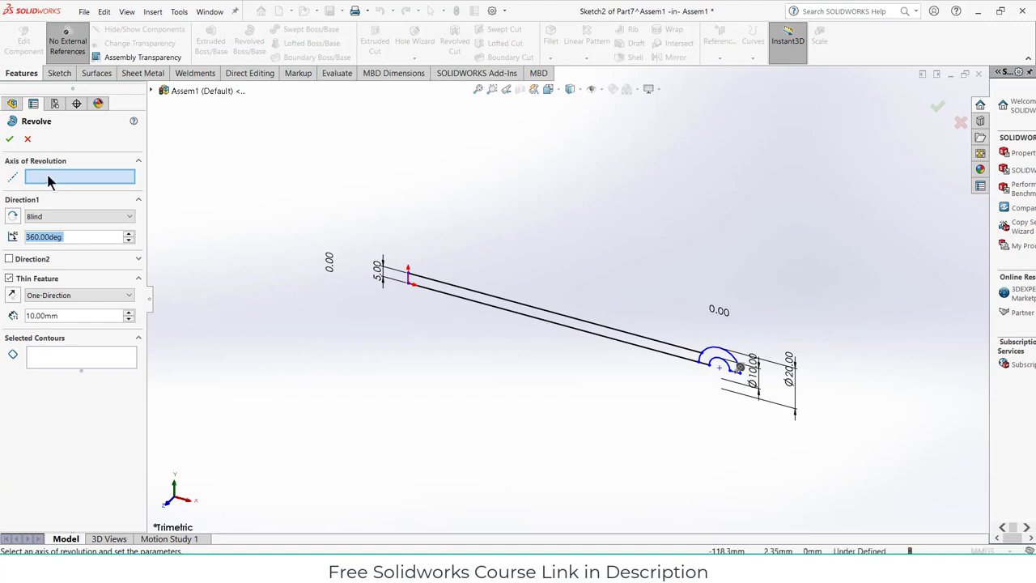
{"action": "left_click", "coordinate": [566, 328]}
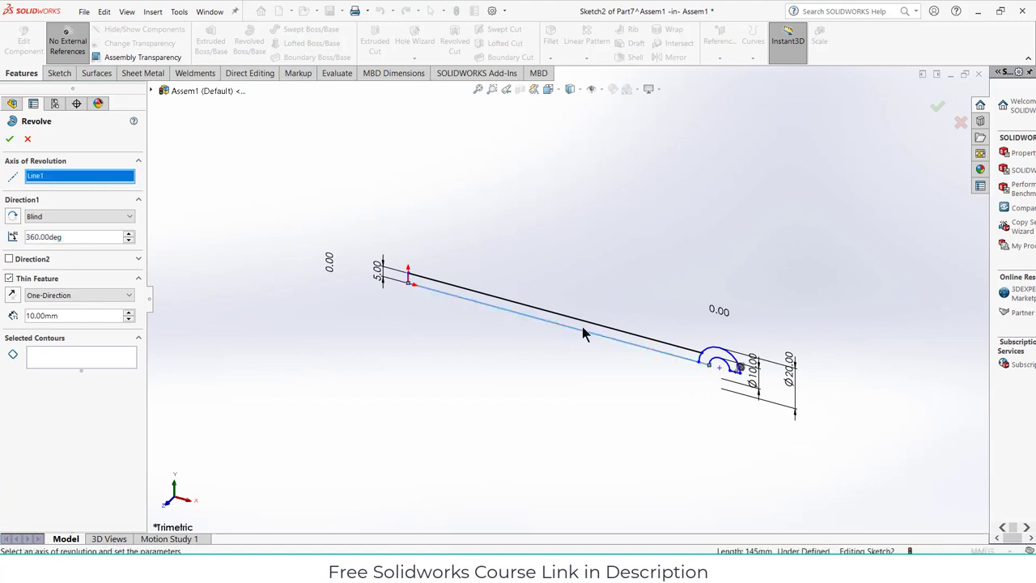
{"action": "left_click", "coordinate": [60, 355]}
{"action": "left_click", "coordinate": [9, 279]}
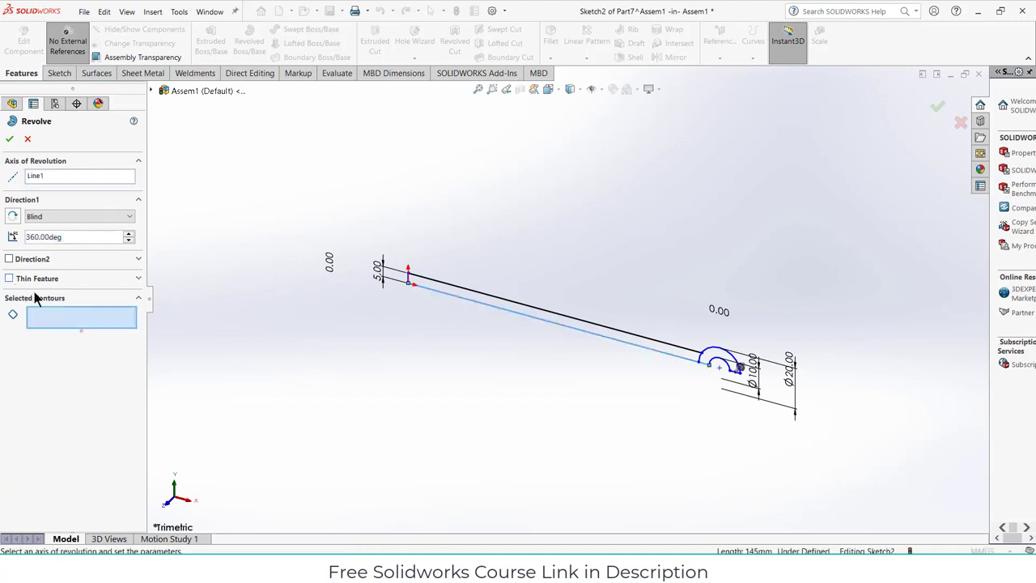
{"action": "scroll", "coordinate": [662, 347], "scroll_direction": "down", "scroll_amount": 3}
{"action": "scroll", "coordinate": [786, 397], "scroll_direction": "down", "scroll_amount": 3}
{"action": "left_click", "coordinate": [814, 387]}
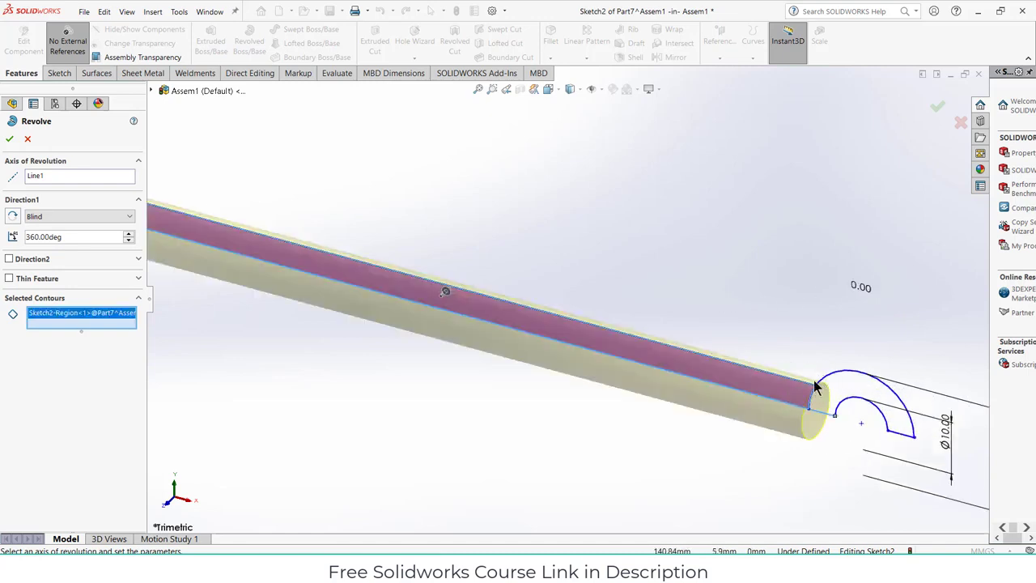
{"action": "left_click", "coordinate": [834, 389]}
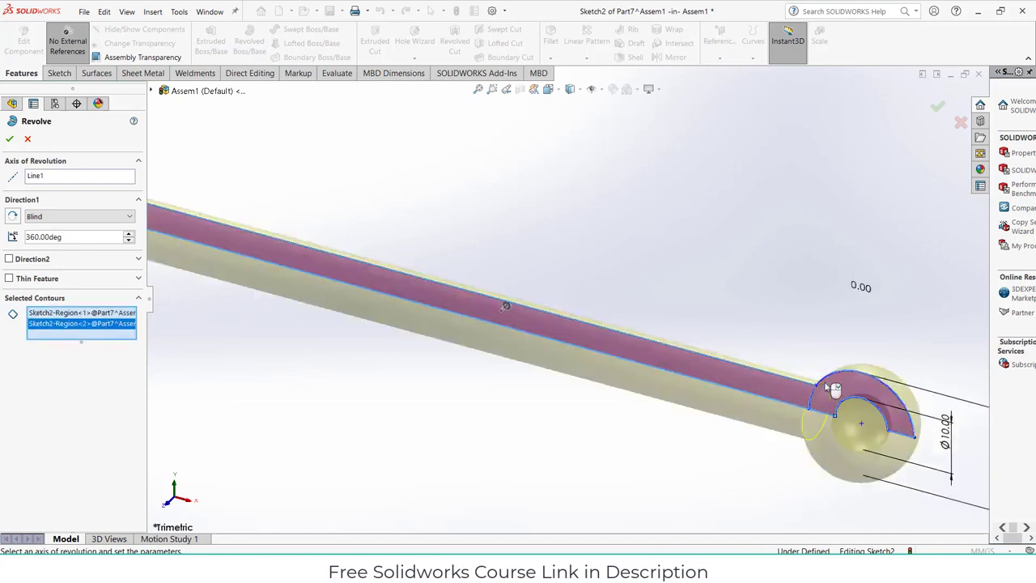
{"action": "left_click", "coordinate": [9, 138]}
{"action": "key", "text": "f"}
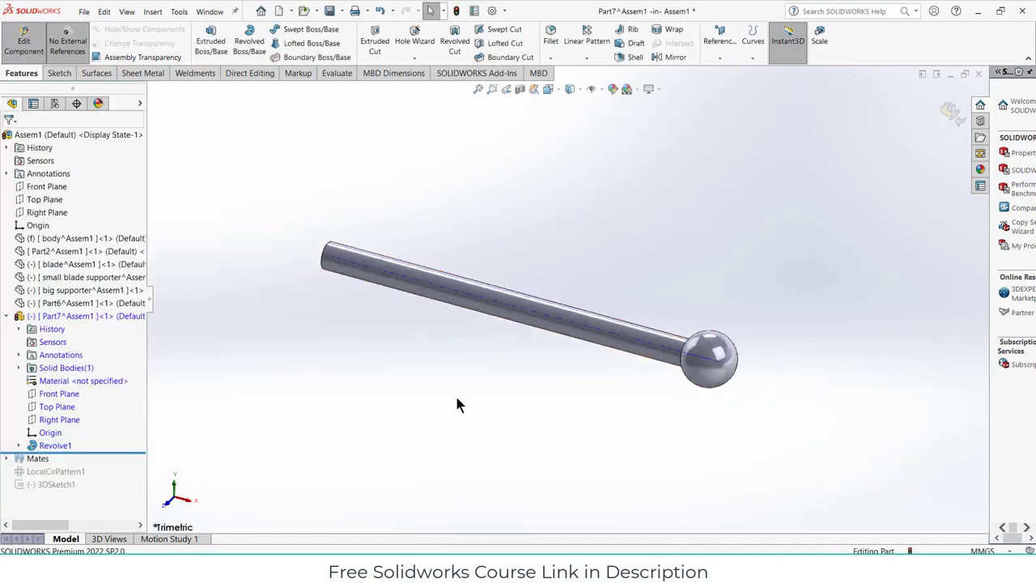
Reopen the revolve's sketch and draw a horizontal line about 140 mm long from the end edge's midpoint to the outer arc
{"action": "middle_click_drag", "start_coordinate": [409, 340], "coordinate": [447, 332]}
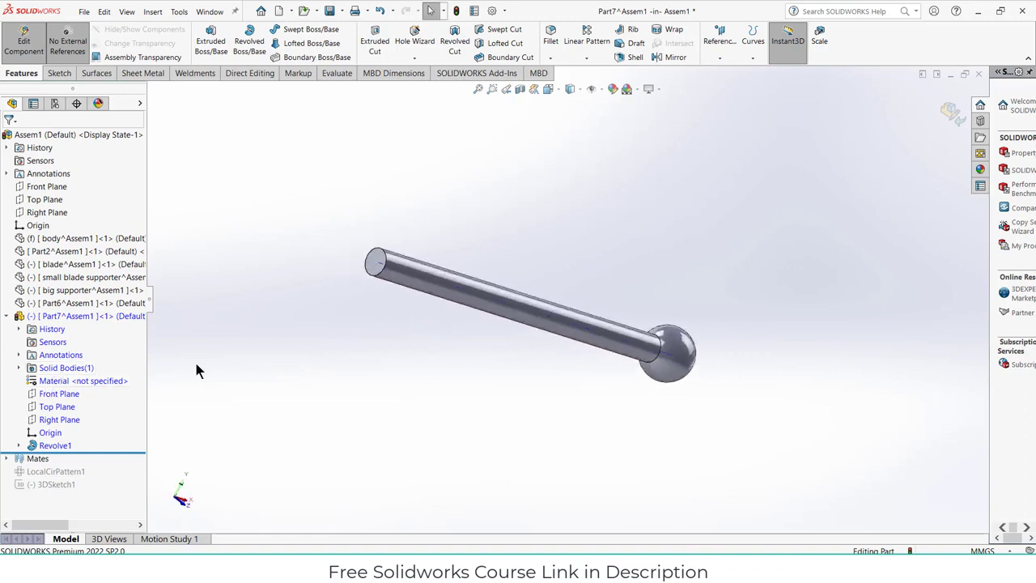
{"action": "left_click", "coordinate": [25, 446]}
{"action": "right_click", "coordinate": [49, 457]}
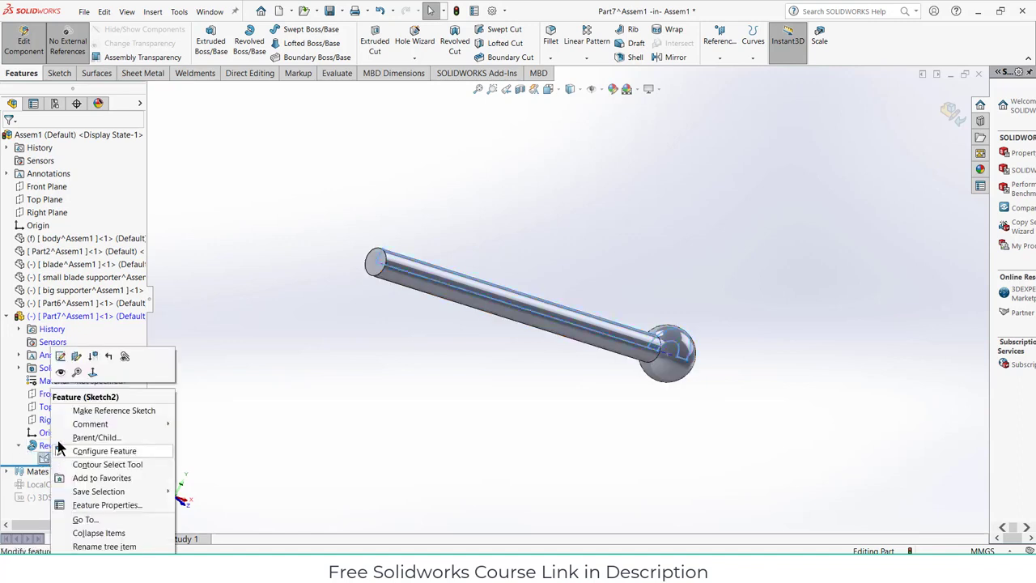
{"action": "left_click", "coordinate": [61, 357]}
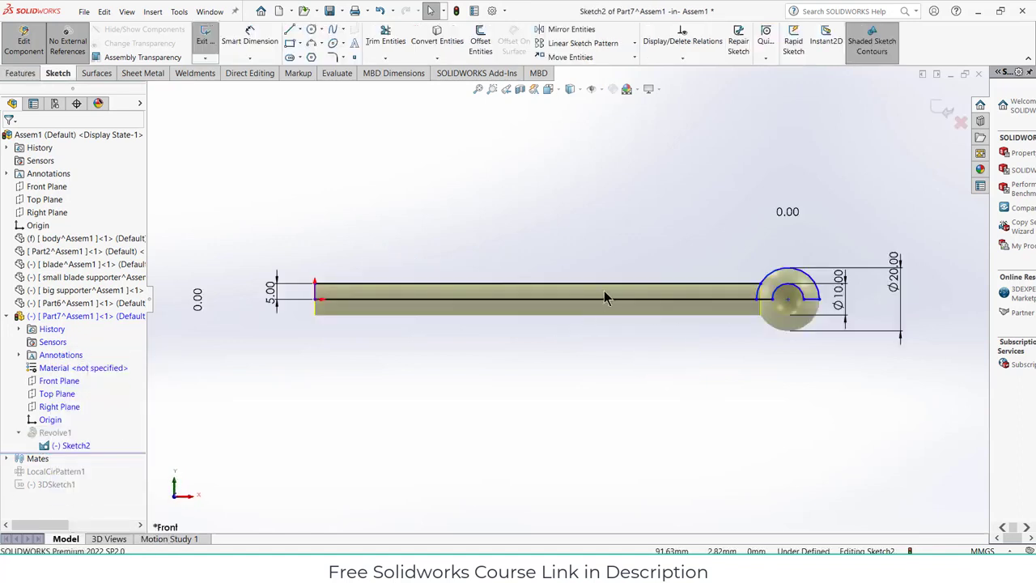
{"action": "left_click", "coordinate": [289, 30]}
{"action": "scroll", "coordinate": [315, 279], "scroll_direction": "down", "scroll_amount": 3}
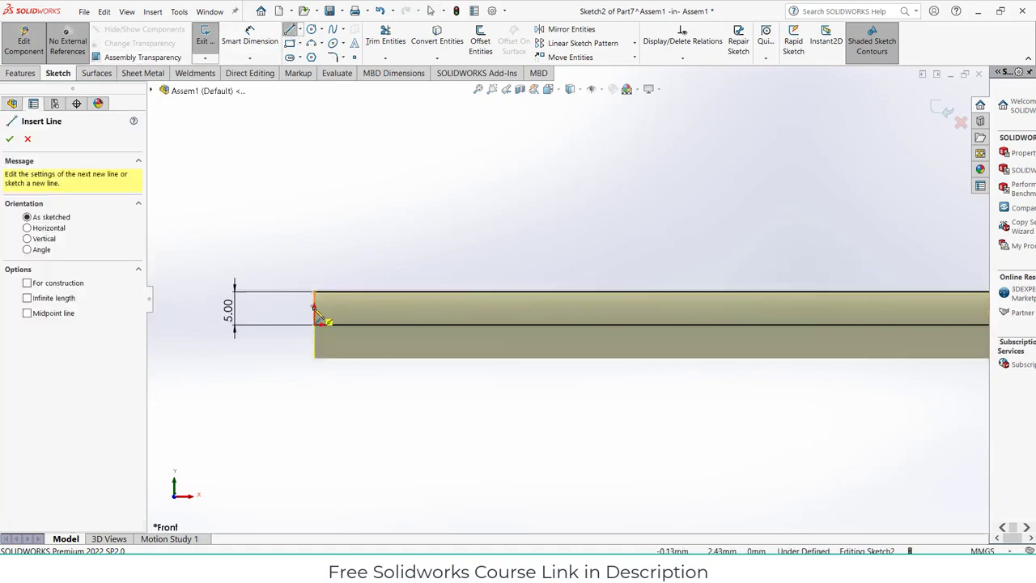
{"action": "left_click", "coordinate": [314, 308]}
{"action": "scroll", "coordinate": [733, 302], "scroll_direction": "up", "scroll_amount": 3}
{"action": "scroll", "coordinate": [741, 304], "scroll_direction": "down", "scroll_amount": 1}
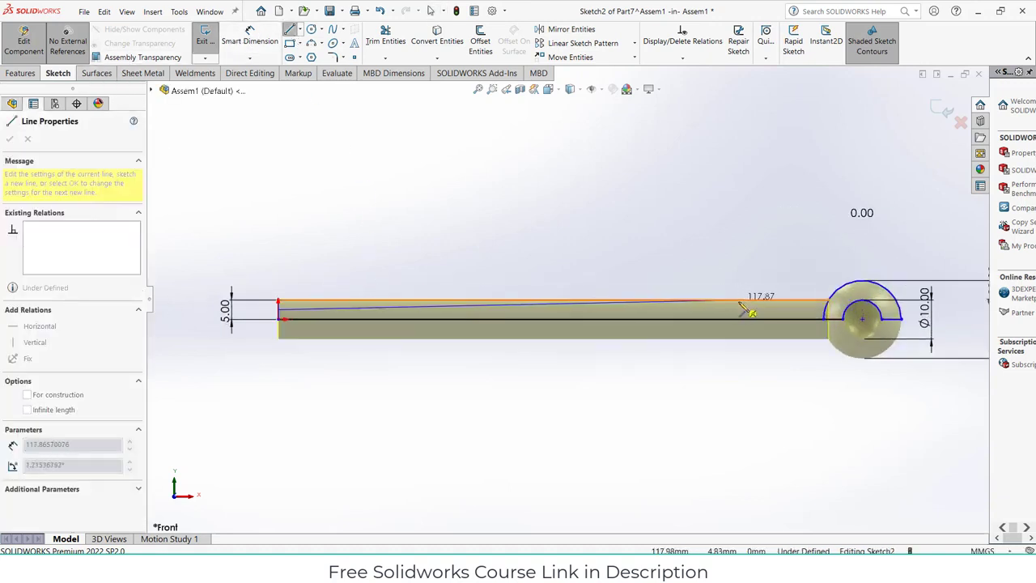
{"action": "scroll", "coordinate": [775, 301], "scroll_direction": "down", "scroll_amount": 3}
{"action": "left_click", "coordinate": [825, 310]}
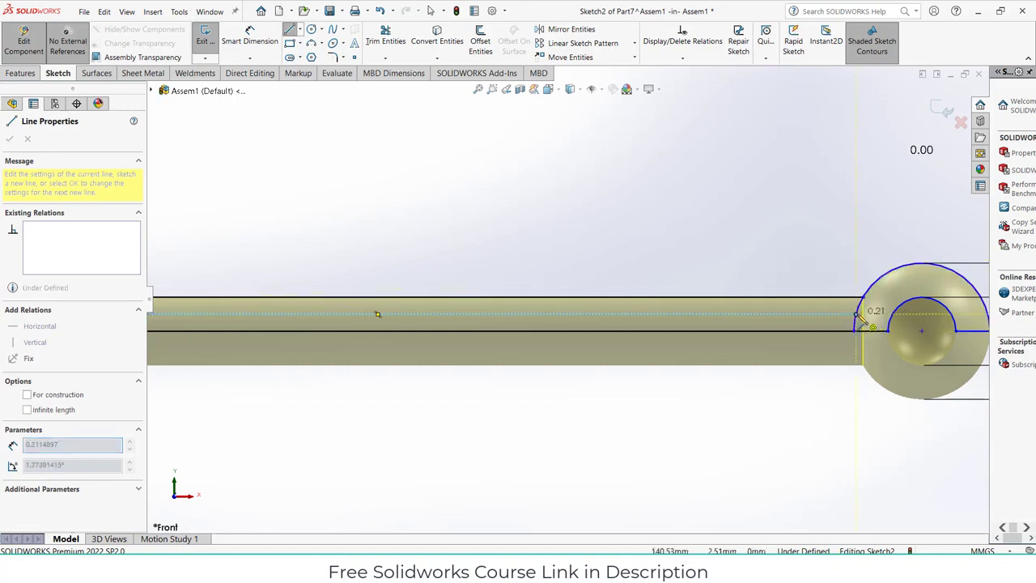
{"action": "key", "text": "Escape"}
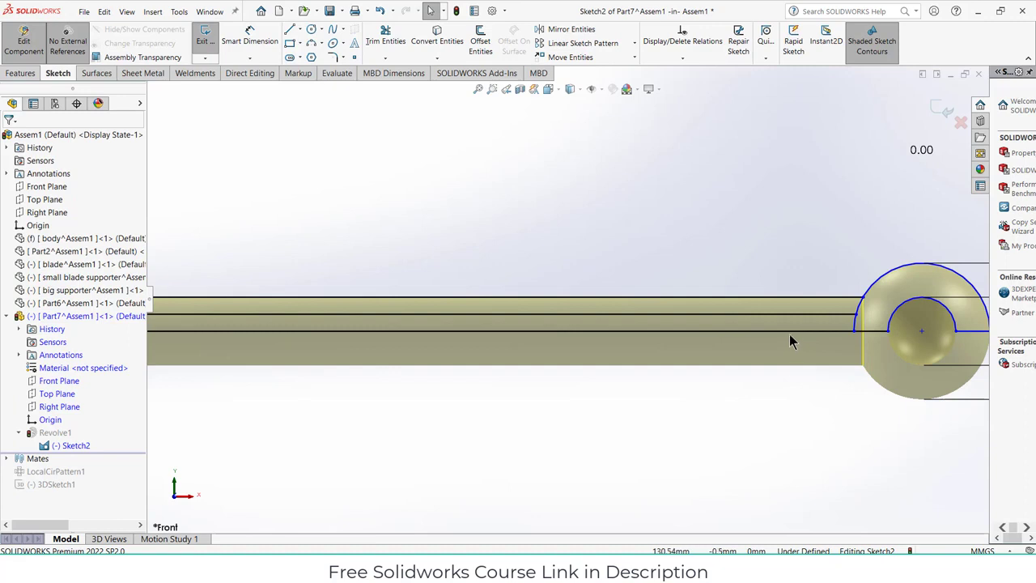
Convert the rod's lower line to construction geometry and extend the middle line about 5.35 mm with a horizontal segment to the inner arc
{"action": "left_click", "coordinate": [790, 334]}
{"action": "left_click", "coordinate": [840, 305]}
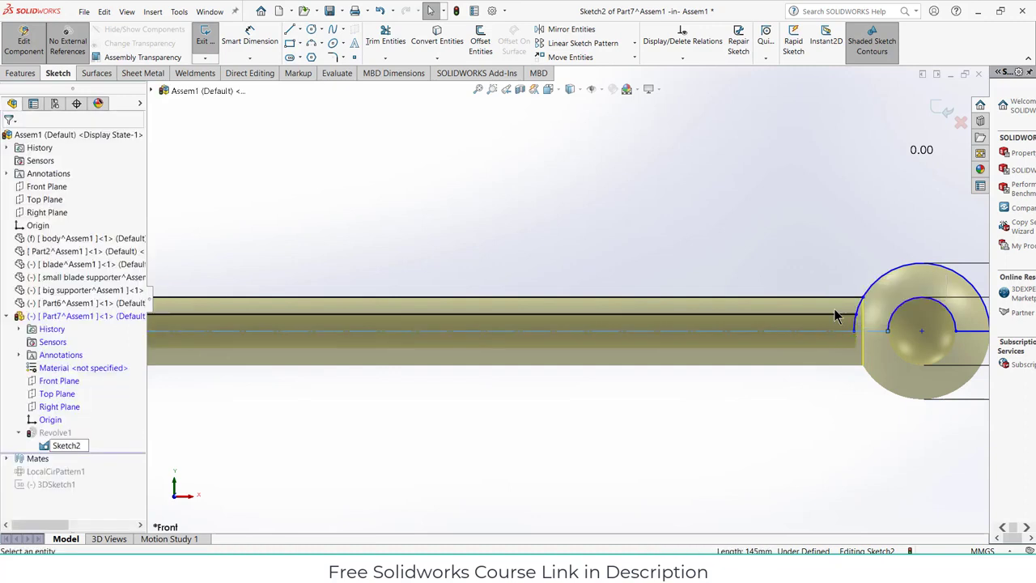
{"action": "left_click", "coordinate": [289, 30]}
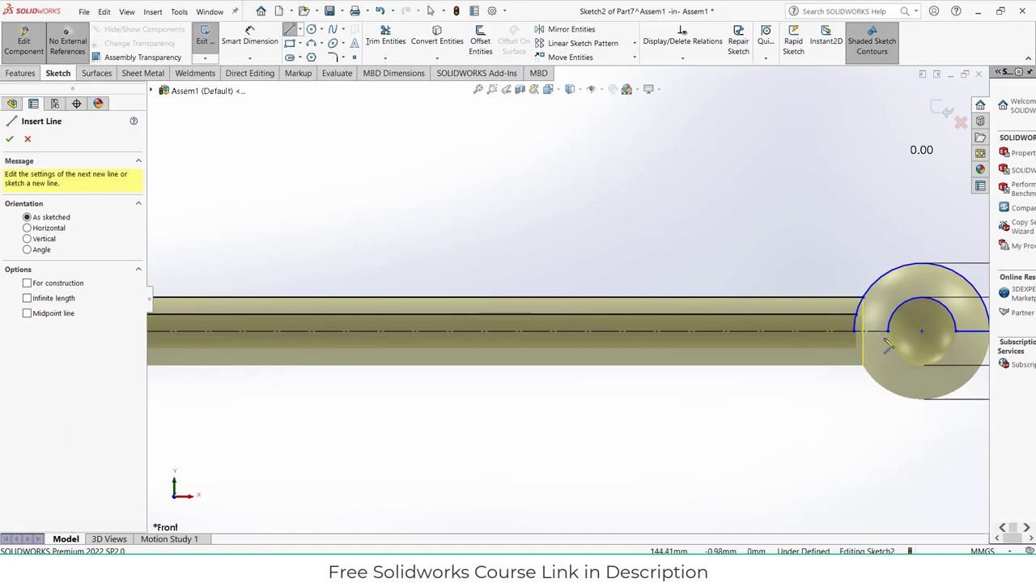
{"action": "scroll", "coordinate": [850, 332], "scroll_direction": "up", "scroll_amount": 1}
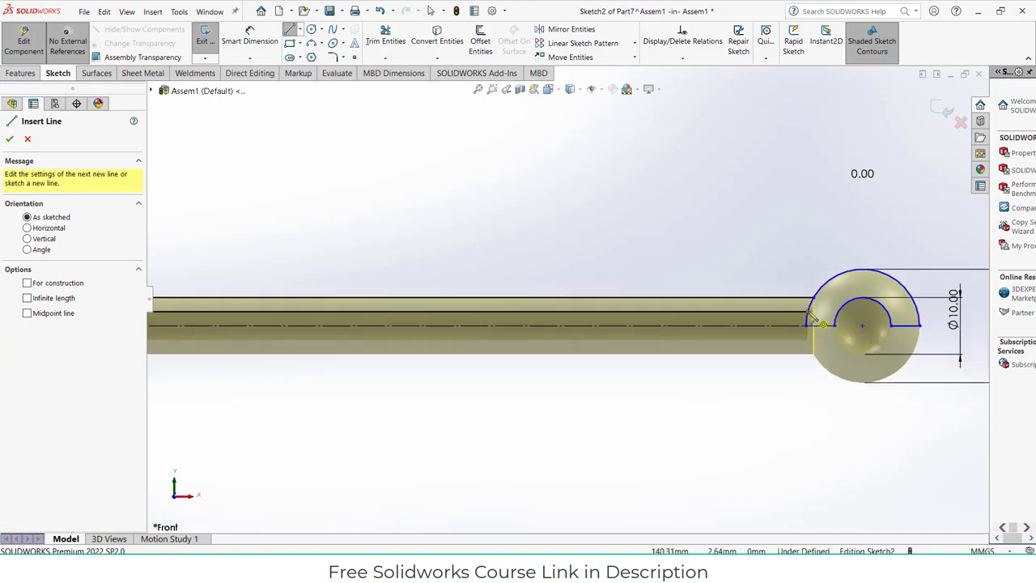
{"action": "left_click", "coordinate": [810, 314]}
{"action": "left_click", "coordinate": [837, 324]}
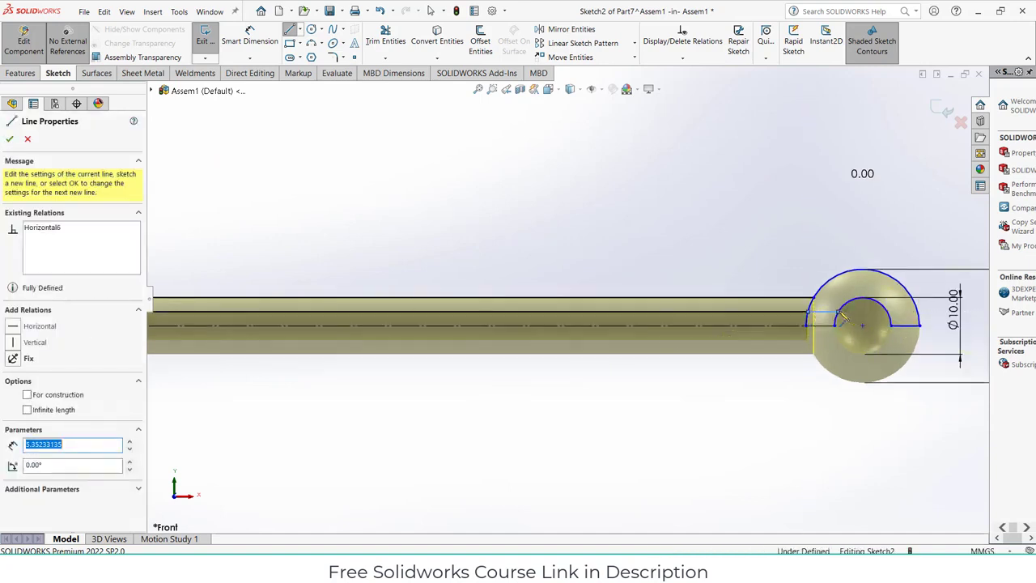
{"action": "key", "text": "Escape"}
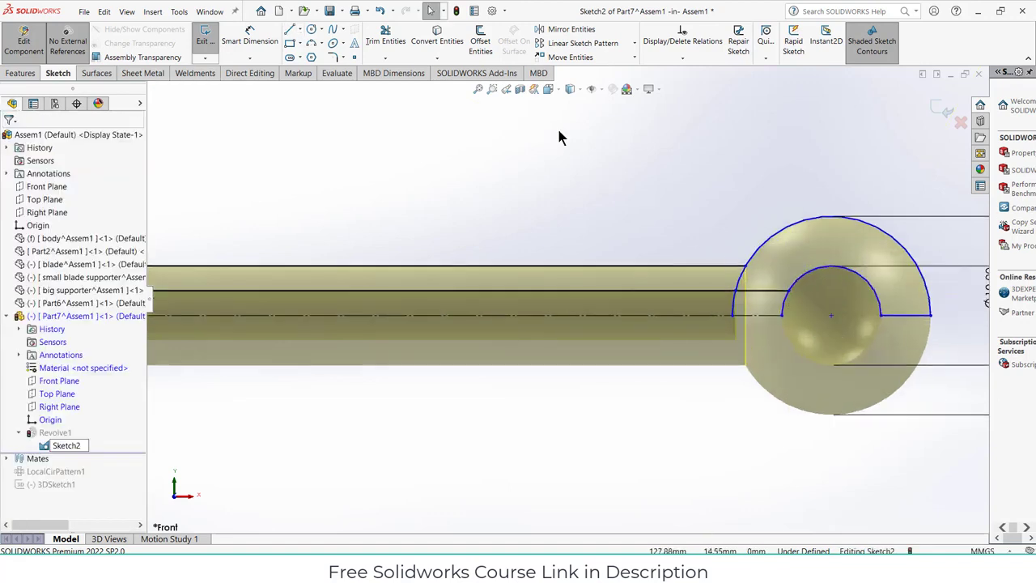
Trim away the excess arc segments at the rod-to-ball junction and the lower half of the rod's end edge, and rebuild the revolve
{"action": "left_click", "coordinate": [386, 39]}
{"action": "scroll", "coordinate": [806, 340], "scroll_direction": "down", "scroll_amount": 5}
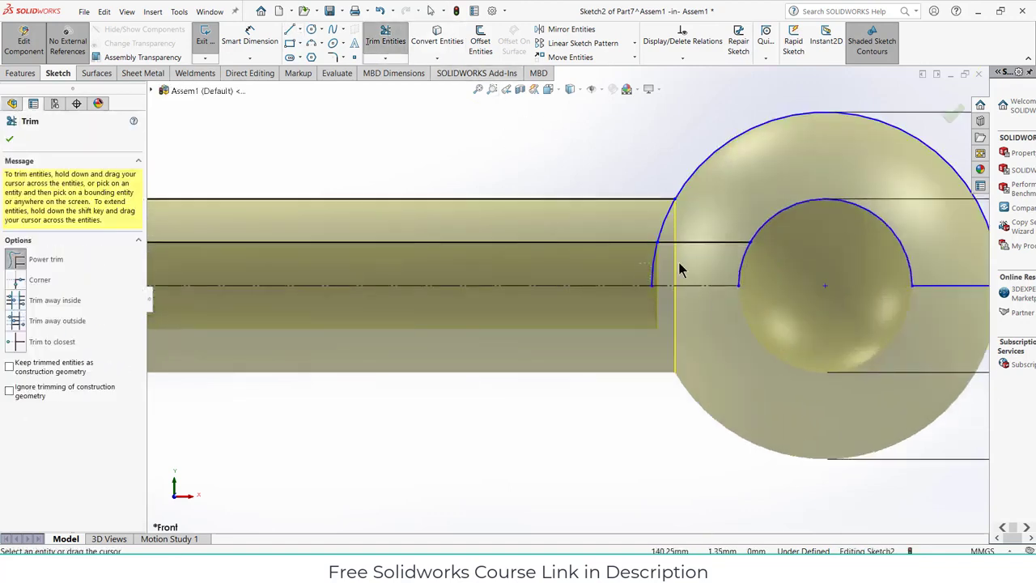
{"action": "scroll", "coordinate": [761, 291], "scroll_direction": "up", "scroll_amount": 5}
{"action": "scroll", "coordinate": [682, 324], "scroll_direction": "up", "scroll_amount": 5}
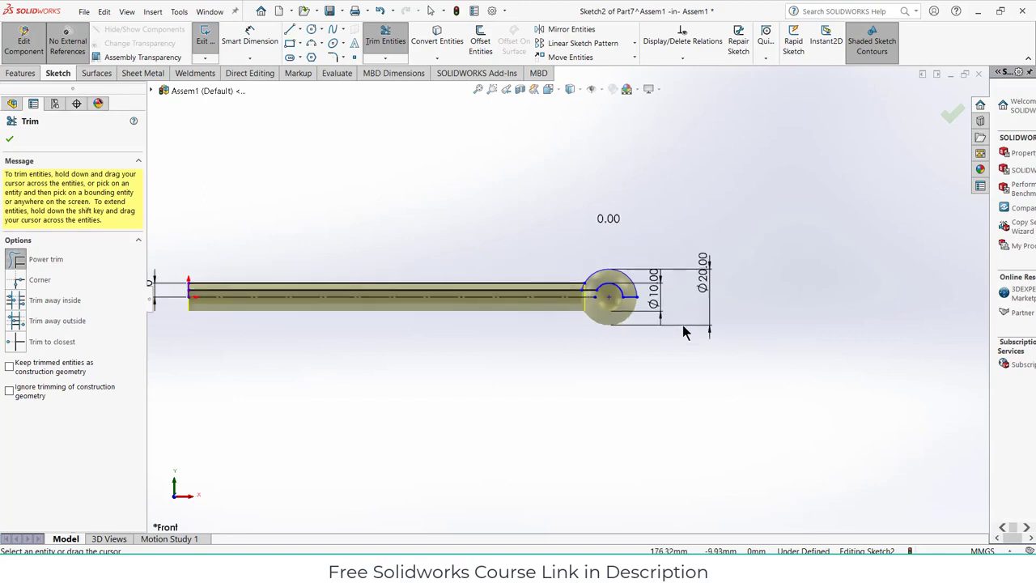
{"action": "scroll", "coordinate": [528, 330], "scroll_direction": "down", "scroll_amount": 8}
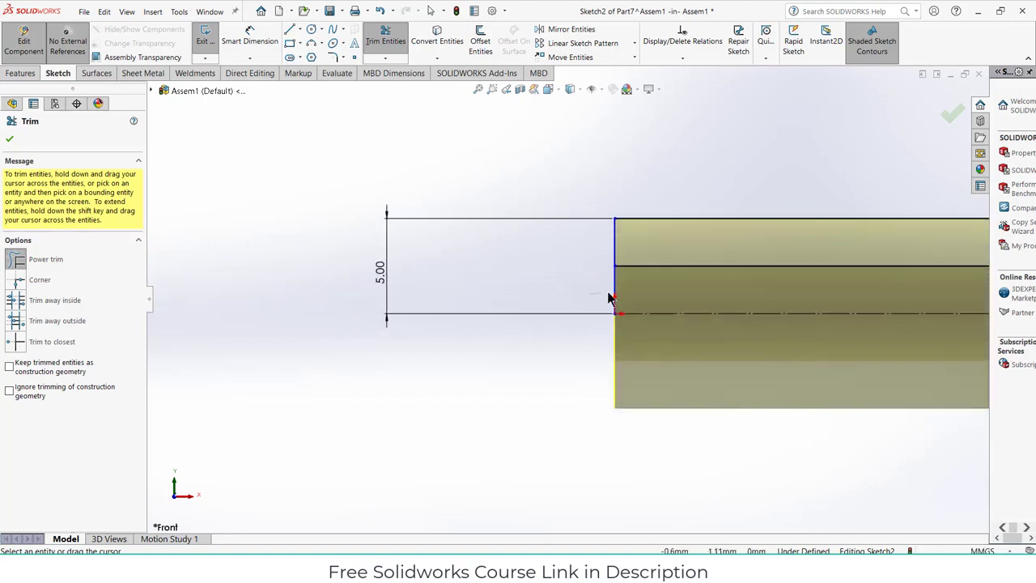
{"action": "scroll", "coordinate": [620, 296], "scroll_direction": "up", "scroll_amount": 5}
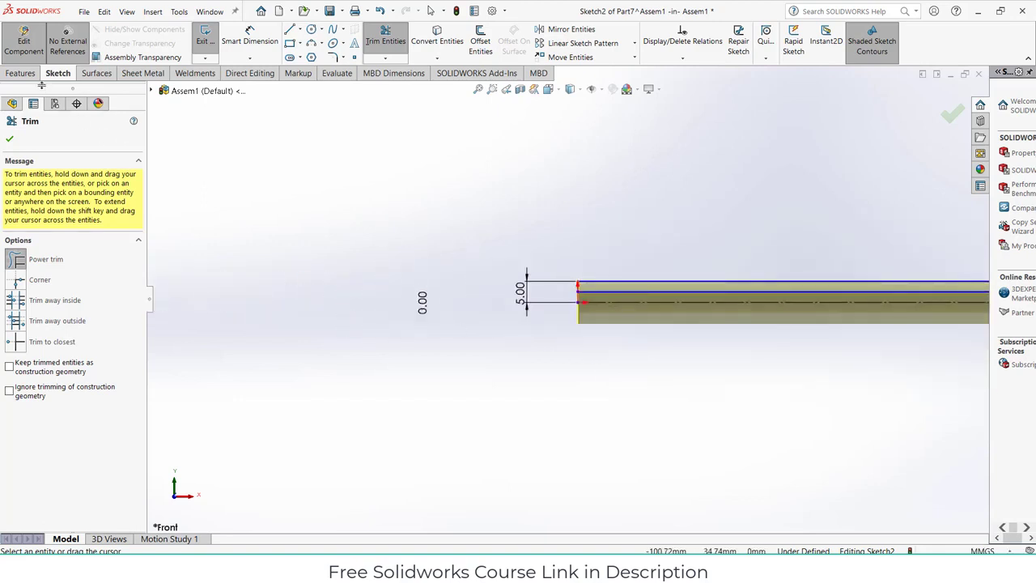
{"action": "left_click", "coordinate": [24, 73]}
{"action": "left_click", "coordinate": [9, 139]}
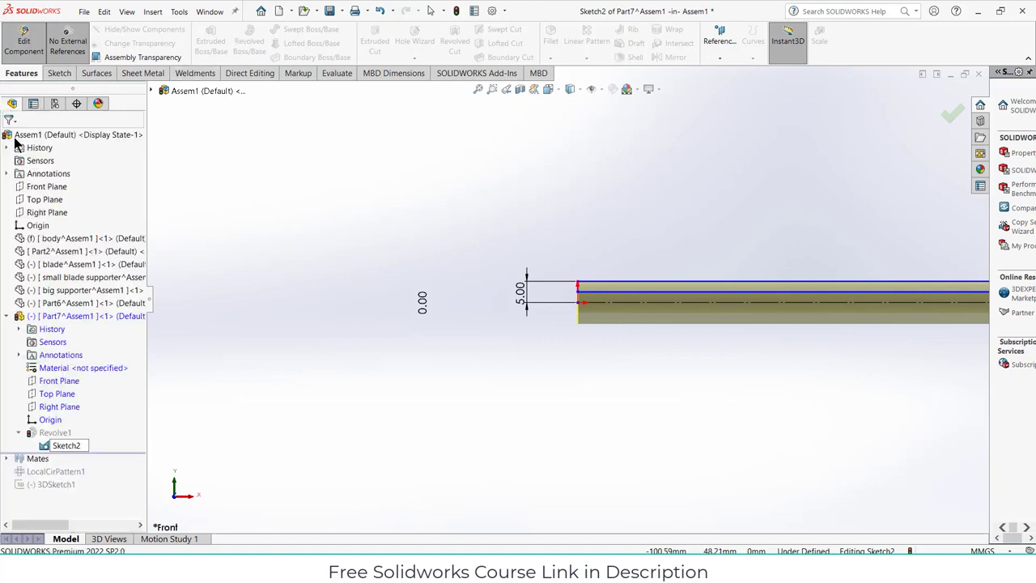
{"action": "scroll", "coordinate": [893, 167], "scroll_direction": "up", "scroll_amount": 5}
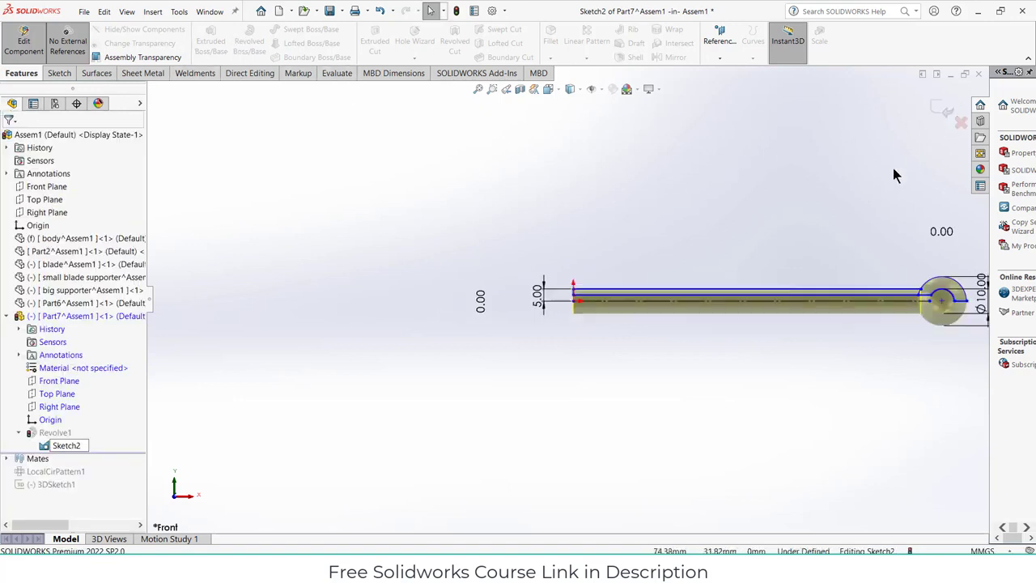
{"action": "scroll", "coordinate": [870, 164], "scroll_direction": "down", "scroll_amount": 3}
{"action": "left_click", "coordinate": [943, 108]}
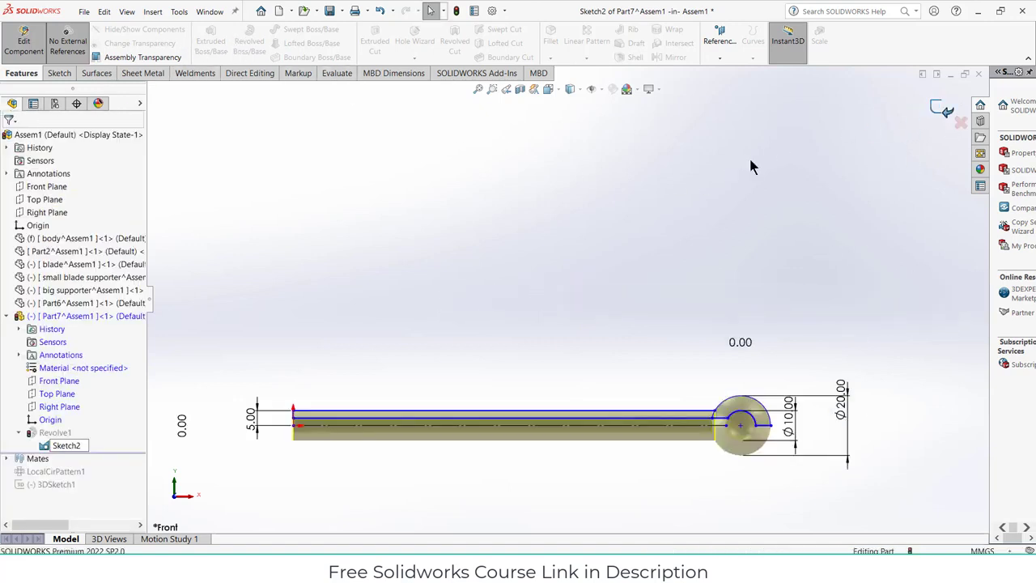
{"action": "mouse_move", "coordinate": [612, 406]}
{"action": "middle_mouse_down"}
{"action": "mouse_move", "coordinate": [675, 380]}
{"action": "mouse_move", "coordinate": [715, 380]}
{"action": "mouse_move", "coordinate": [625, 382]}
{"action": "mouse_move", "coordinate": [605, 408]}
{"action": "middle_mouse_up"}
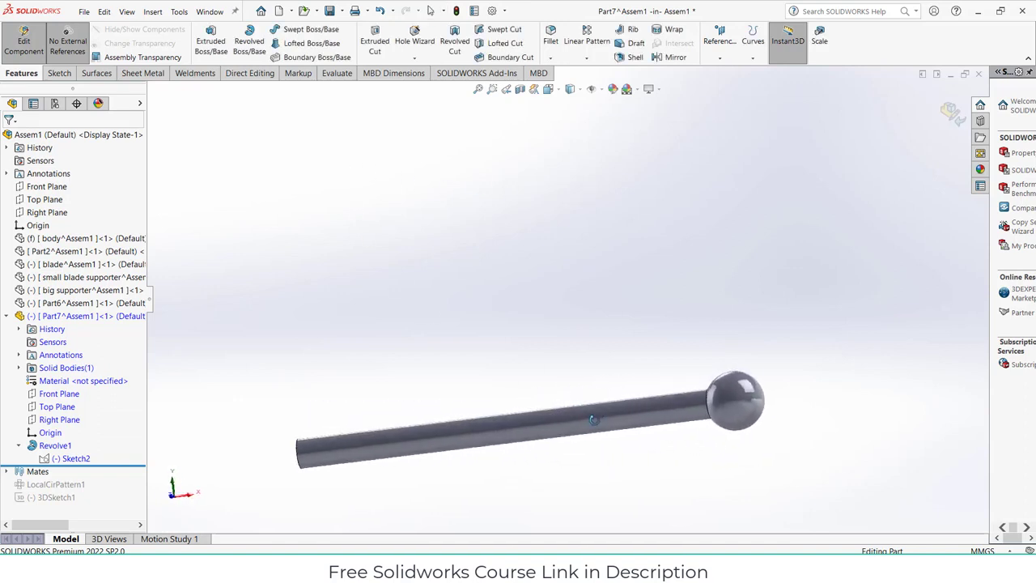
Start a sketch on the rod part's Front Plane and draw a corner rectangle about 39 × 10 mm over the ball's upper portion
{"action": "left_click", "coordinate": [58, 395]}
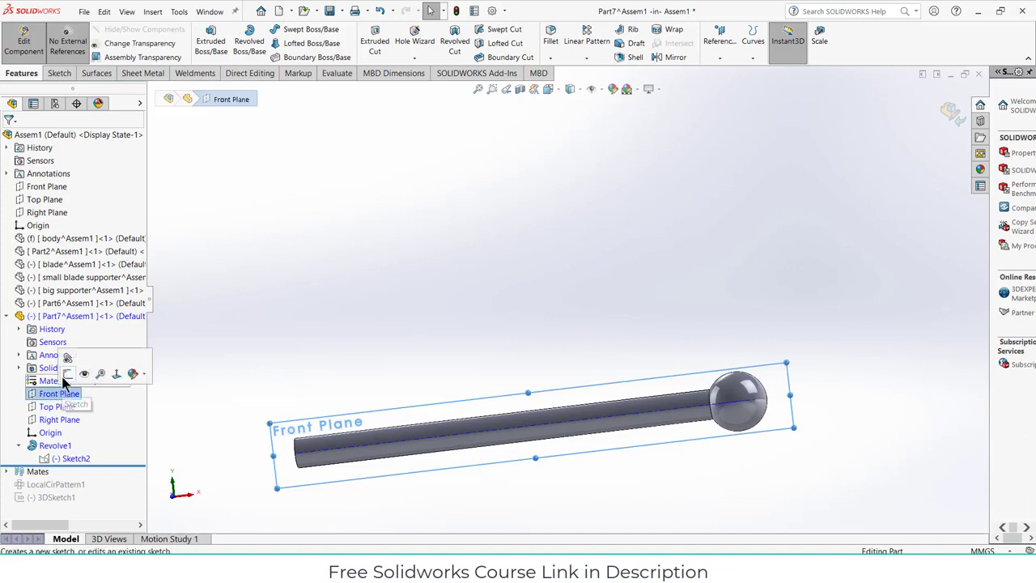
{"action": "left_click", "coordinate": [71, 377]}
{"action": "scroll", "coordinate": [819, 296], "scroll_direction": "down", "scroll_amount": 3}
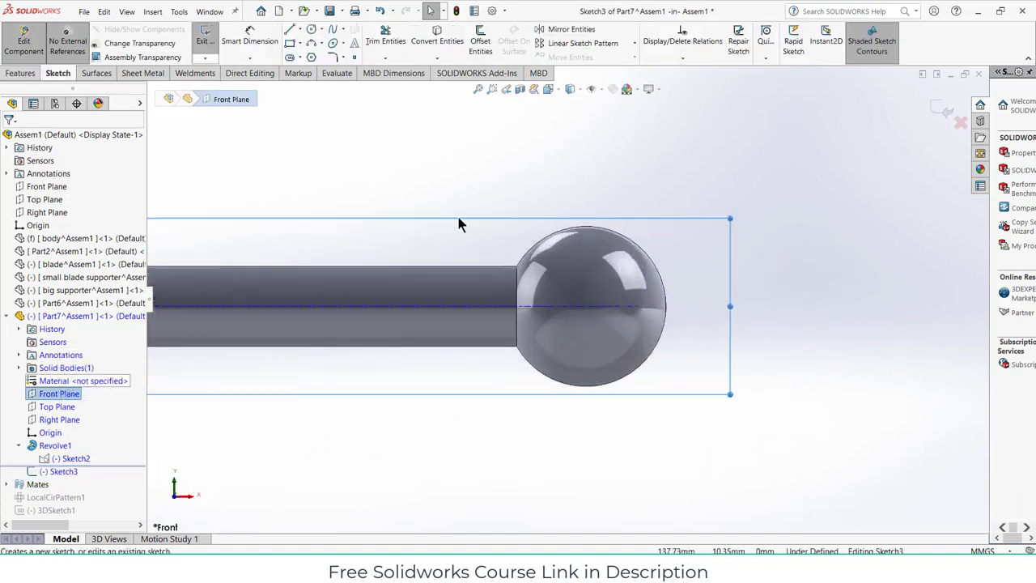
{"action": "left_click", "coordinate": [290, 42]}
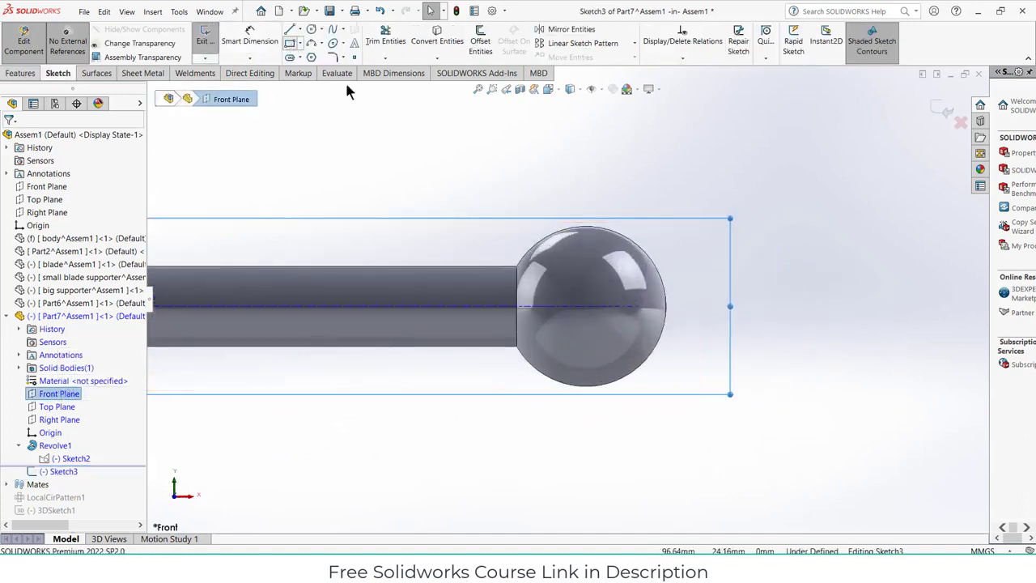
{"action": "left_click_drag", "start_coordinate": [424, 199], "coordinate": [740, 277]}
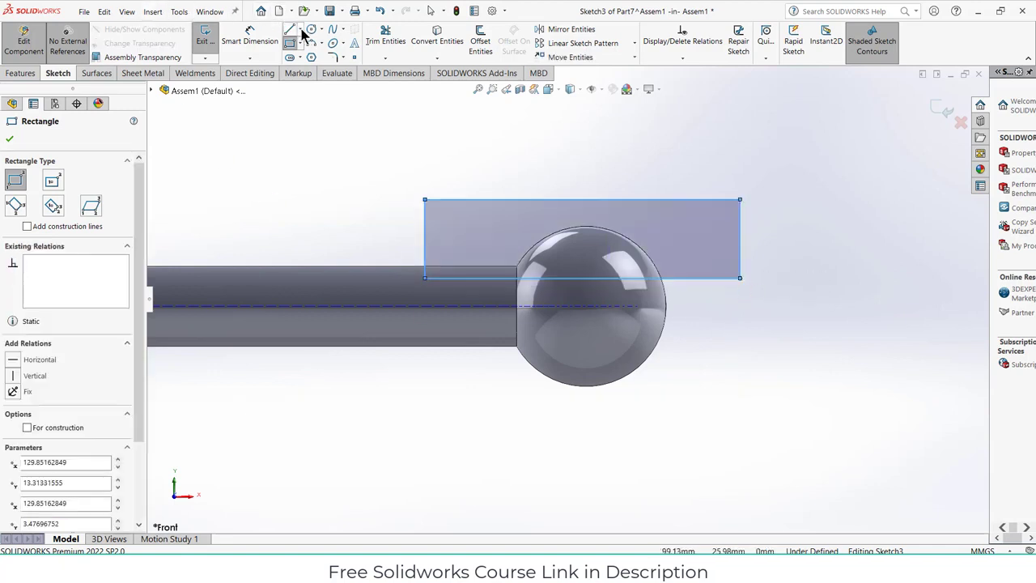
Draw a horizontal centerline about 43 mm long along the rod axis, running through and past the ball
{"action": "left_click", "coordinate": [302, 30]}
{"action": "left_click", "coordinate": [314, 55]}
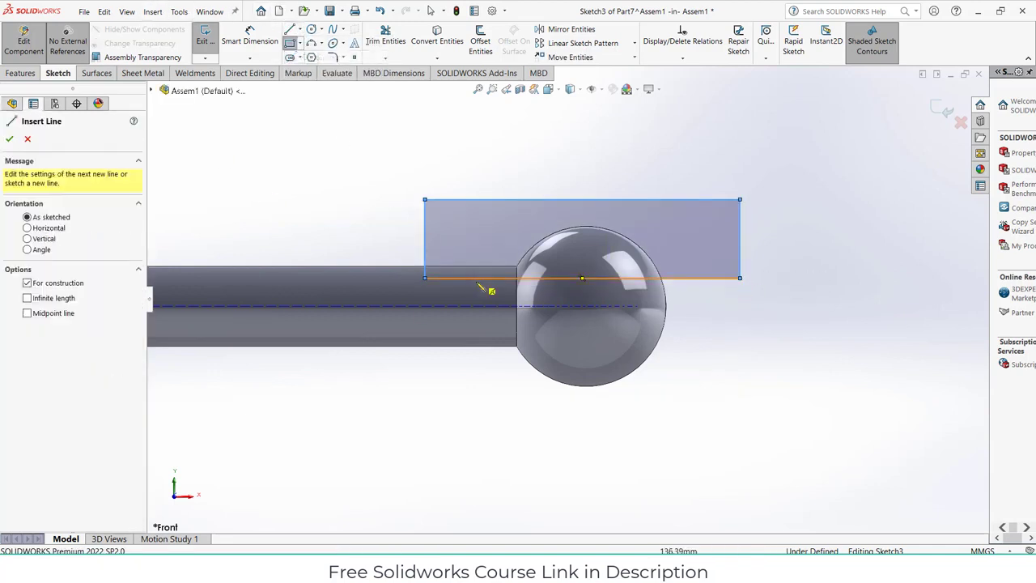
{"action": "left_click", "coordinate": [425, 306]}
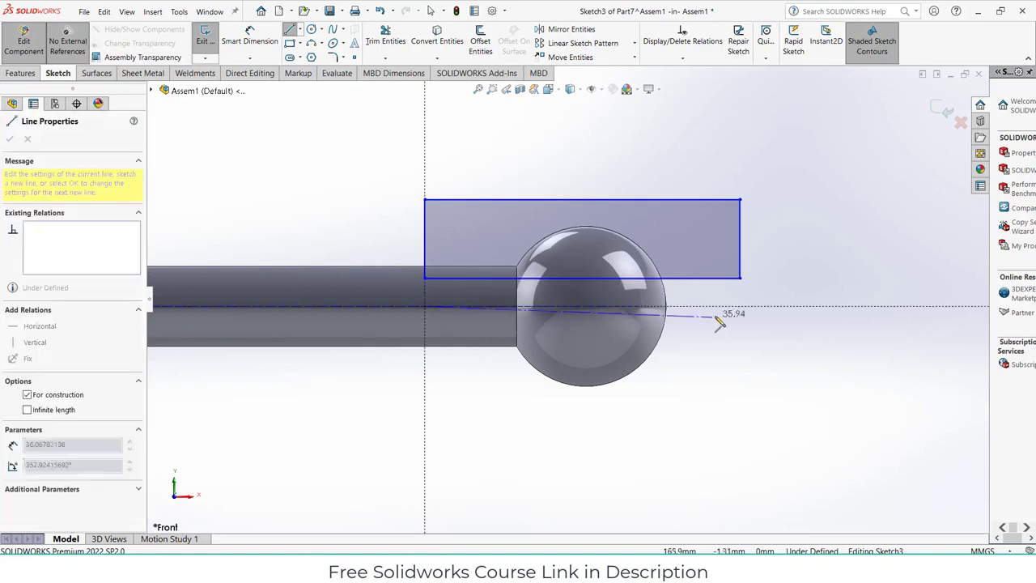
{"action": "left_click", "coordinate": [767, 306]}
{"action": "key", "text": "Escape"}
Round the rectangle's lower rod-side corner with a 5 mm sketch fillet
{"action": "left_click", "coordinate": [332, 58]}
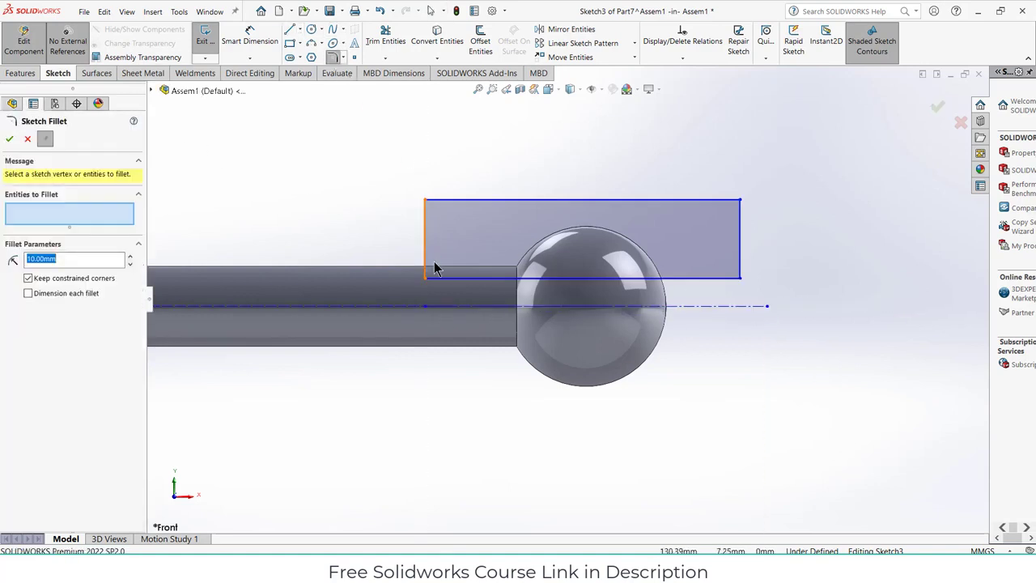
{"action": "left_click", "coordinate": [448, 278]}
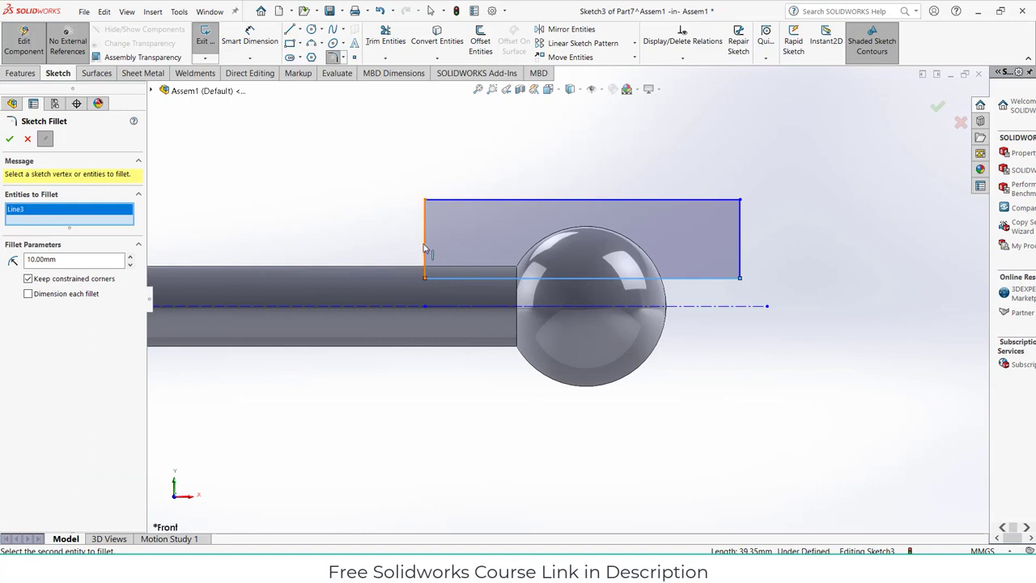
{"action": "left_click", "coordinate": [424, 249]}
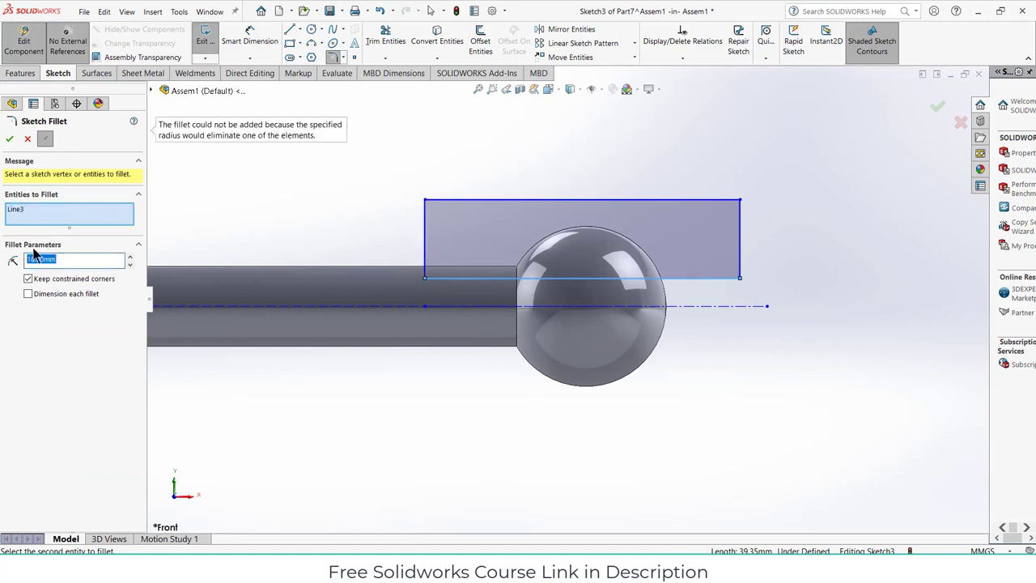
{"action": "type", "text": "5"}
{"action": "left_click", "coordinate": [429, 239]}
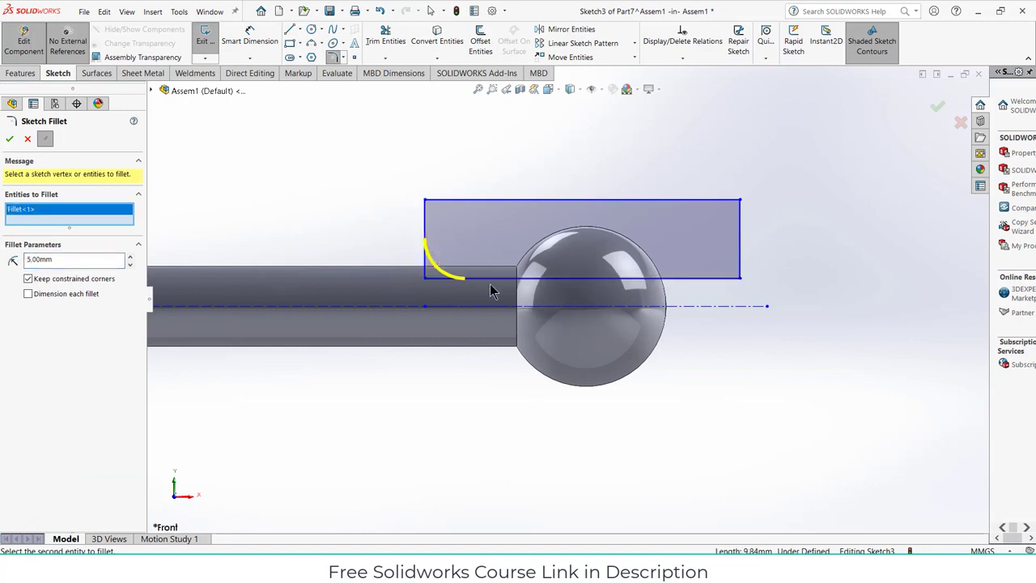
{"action": "left_click", "coordinate": [9, 139]}
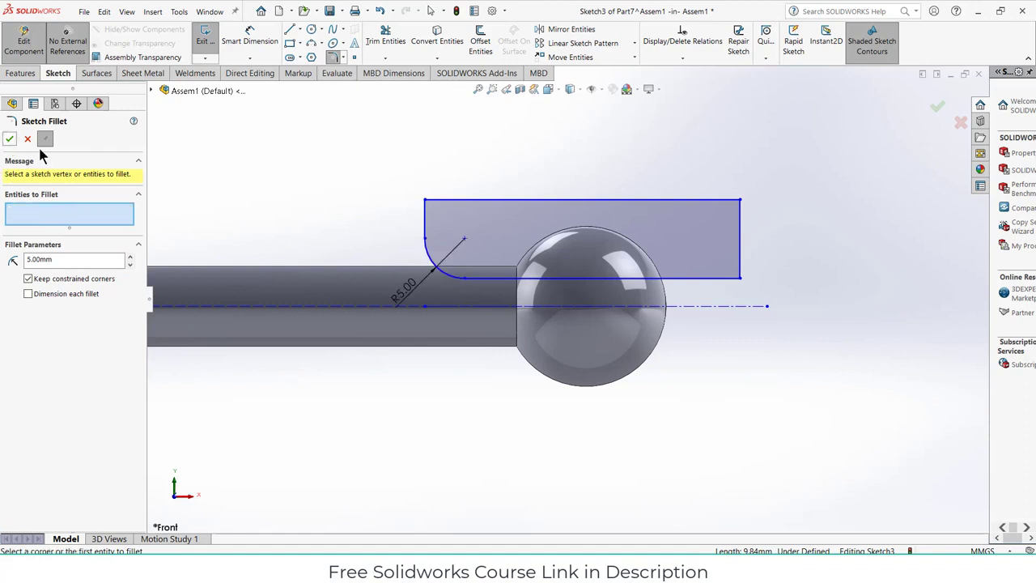
Mirror the whole filleted rectangle about the horizontal centerline, keeping the original
{"action": "left_click", "coordinate": [557, 29]}
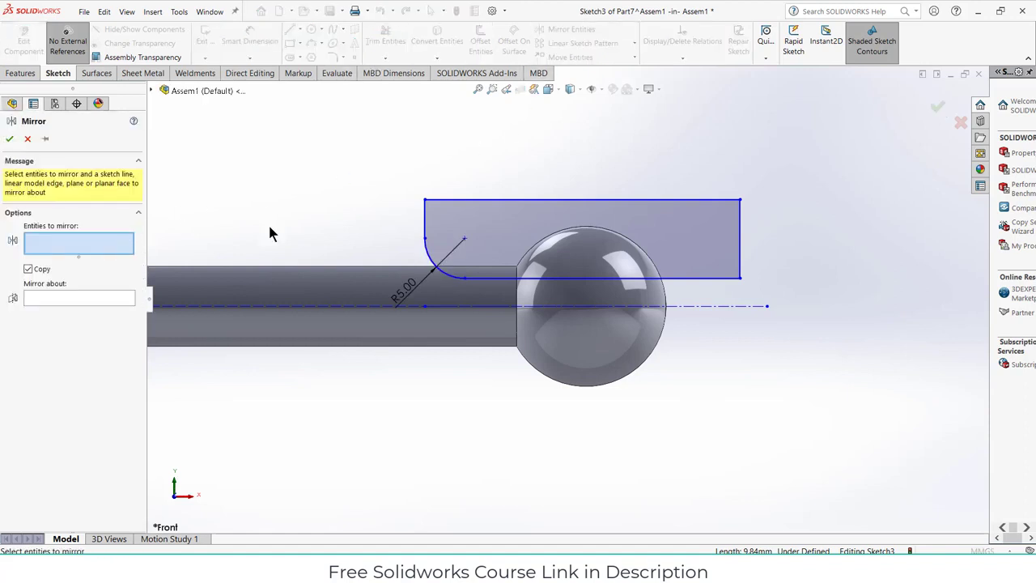
{"action": "left_click", "coordinate": [554, 200]}
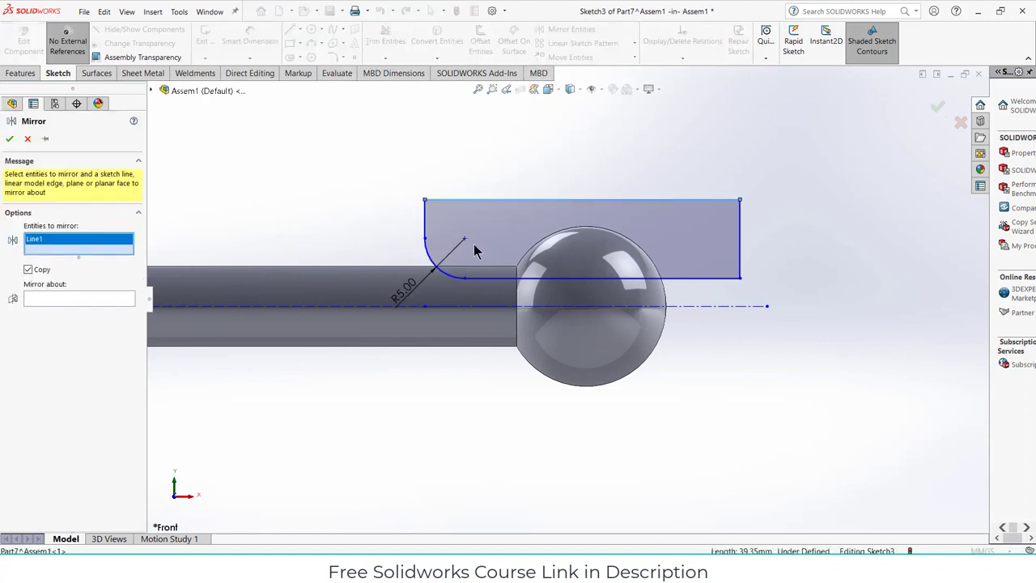
{"action": "left_click", "coordinate": [740, 275]}
{"action": "left_click_drag", "start_coordinate": [794, 274], "coordinate": [733, 234]}
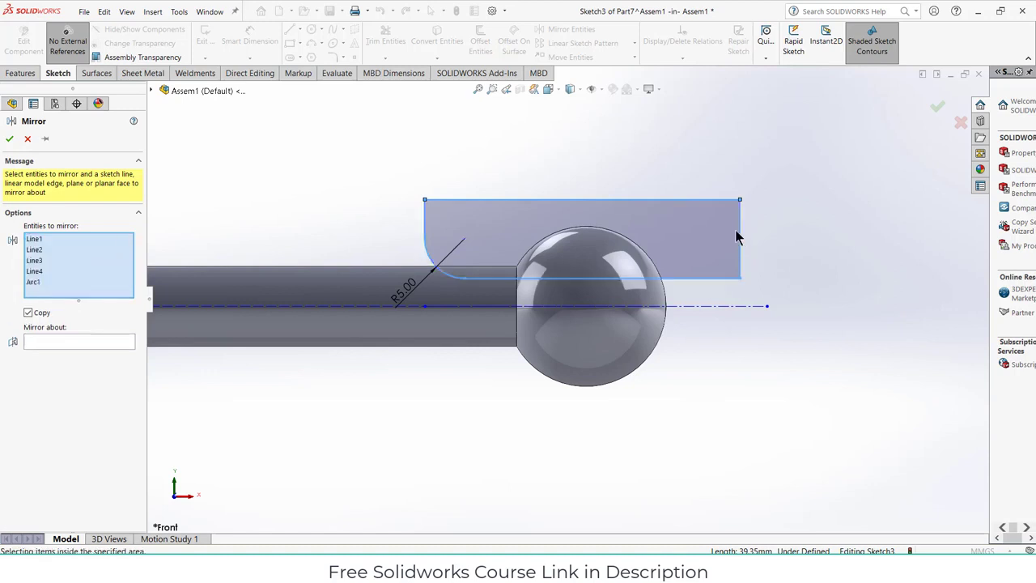
{"action": "left_click", "coordinate": [119, 342]}
{"action": "left_click", "coordinate": [506, 308]}
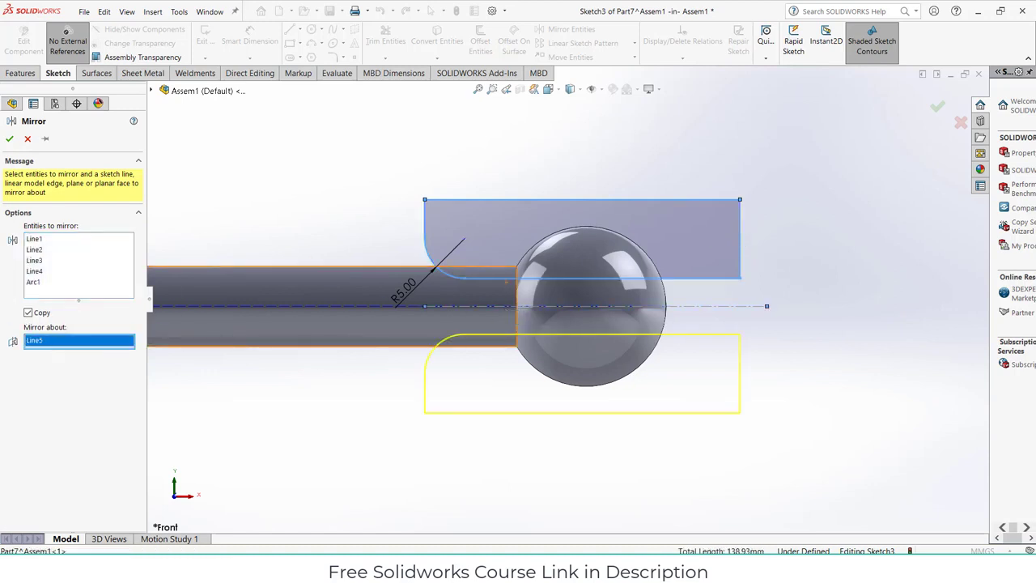
{"action": "left_click", "coordinate": [10, 139]}
Cut-extrude both mirrored profiles Through All - Both to flatten the ball end on both sides
{"action": "left_click", "coordinate": [18, 73]}
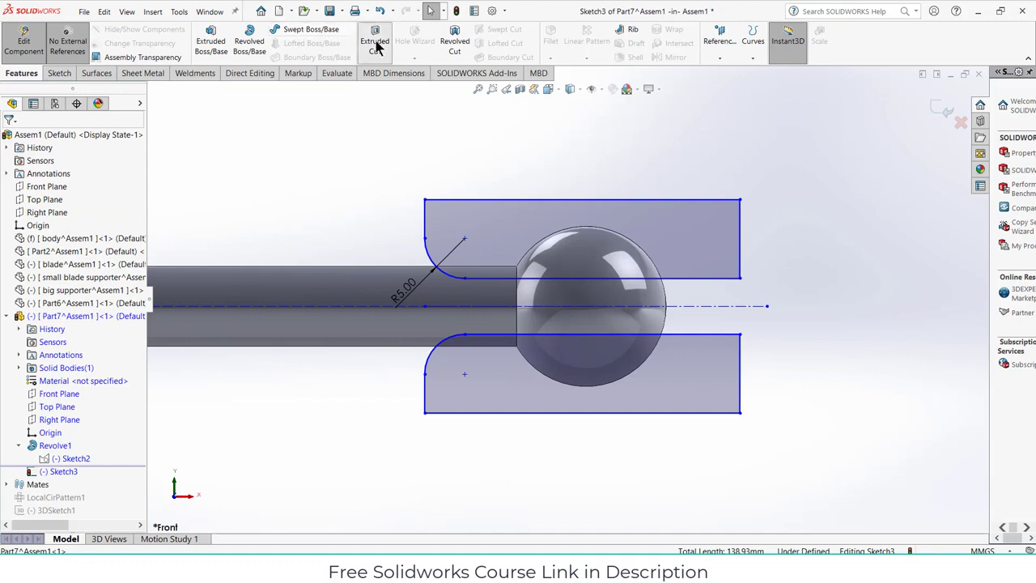
{"action": "left_click", "coordinate": [377, 47]}
{"action": "left_click", "coordinate": [87, 213]}
{"action": "left_click", "coordinate": [82, 240]}
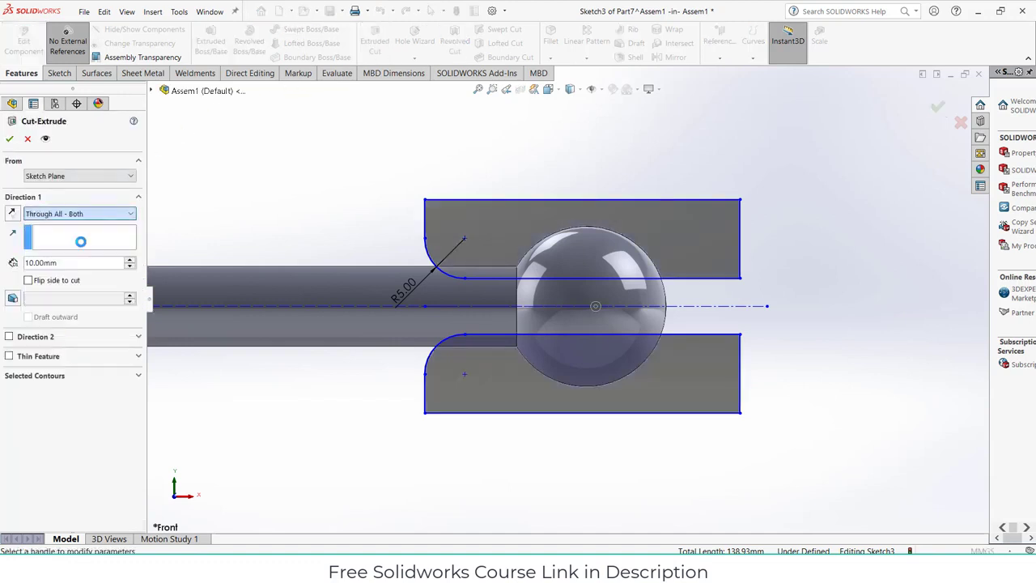
{"action": "left_click", "coordinate": [10, 139]}
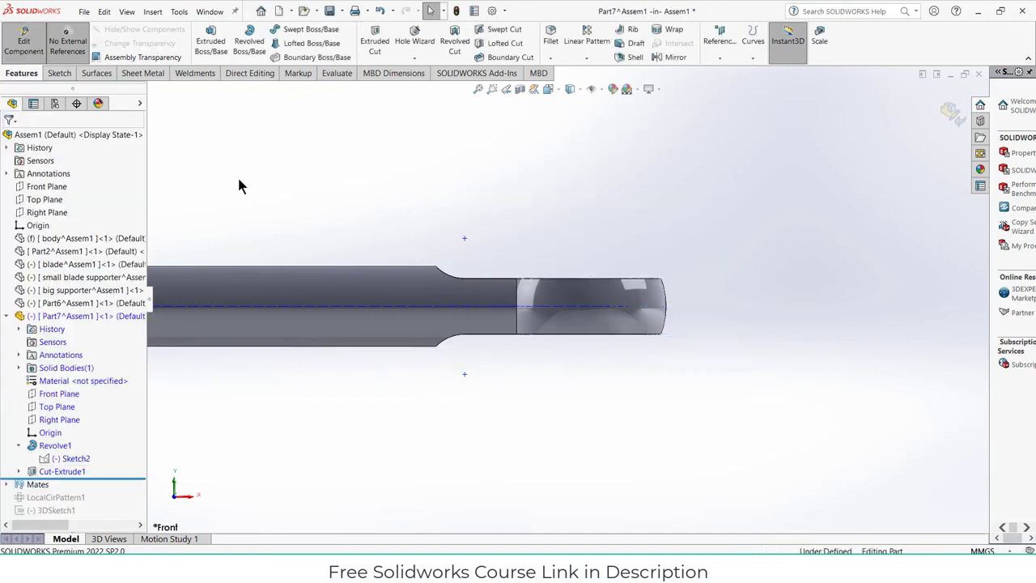
Finish editing the rod part and return to the assembly
{"action": "middle_click_drag", "start_coordinate": [206, 299], "coordinate": [399, 299]}
{"action": "scroll", "coordinate": [450, 293], "scroll_direction": "up", "scroll_amount": 4}
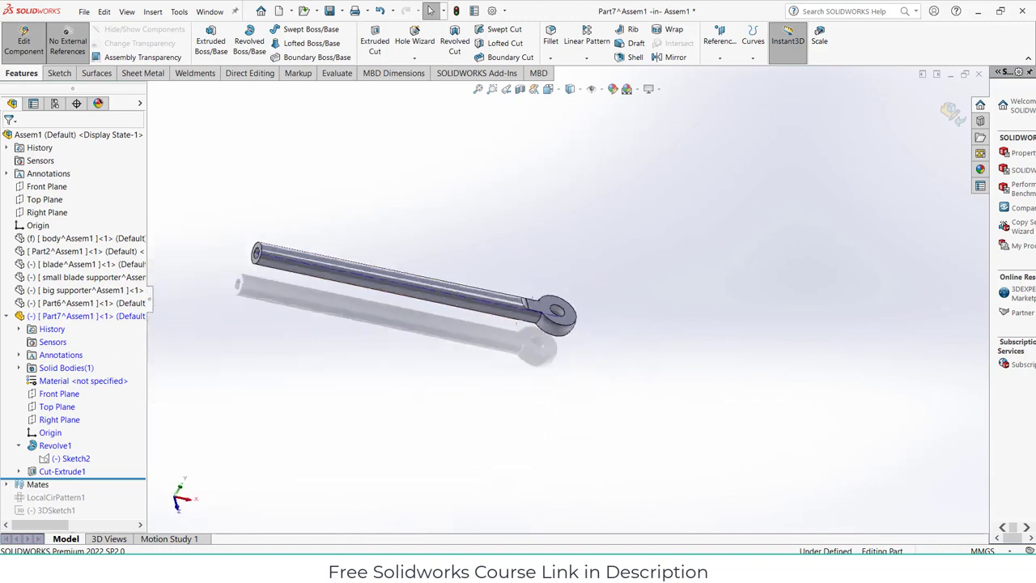
{"action": "left_click", "coordinate": [952, 113]}
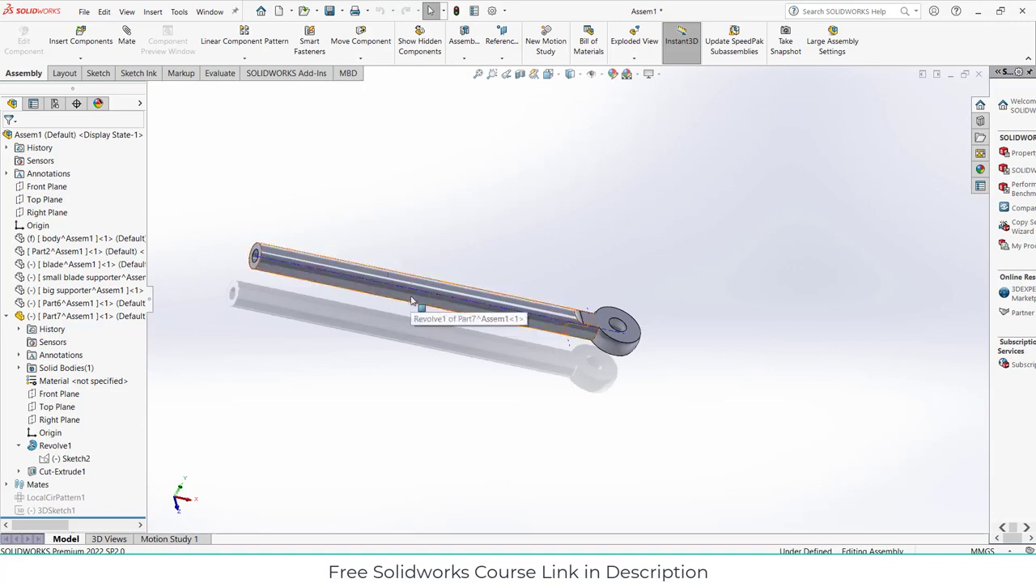
{"action": "left_click", "coordinate": [72, 460]}
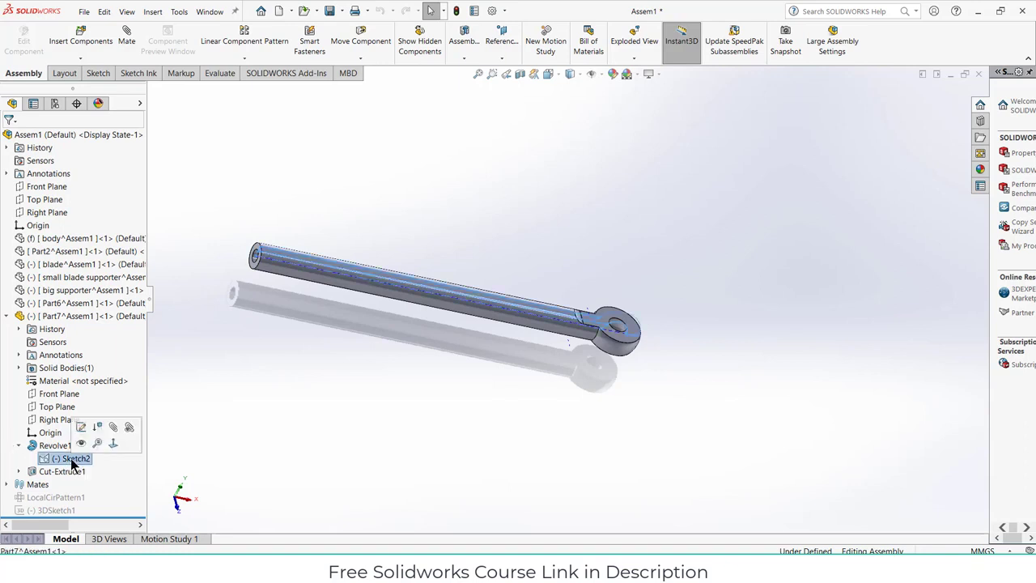
{"action": "left_click", "coordinate": [81, 426]}
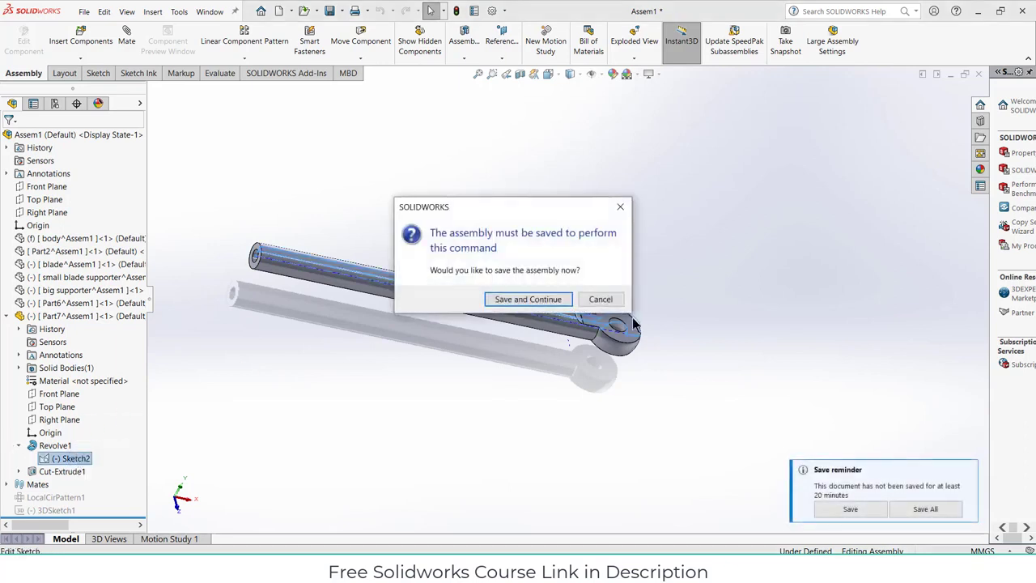
{"action": "left_click", "coordinate": [619, 209]}
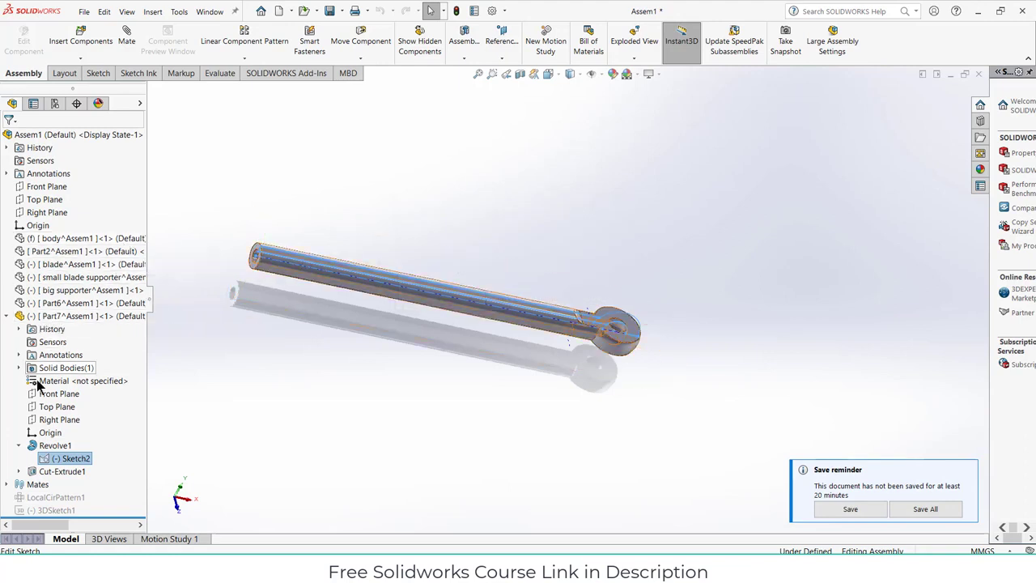
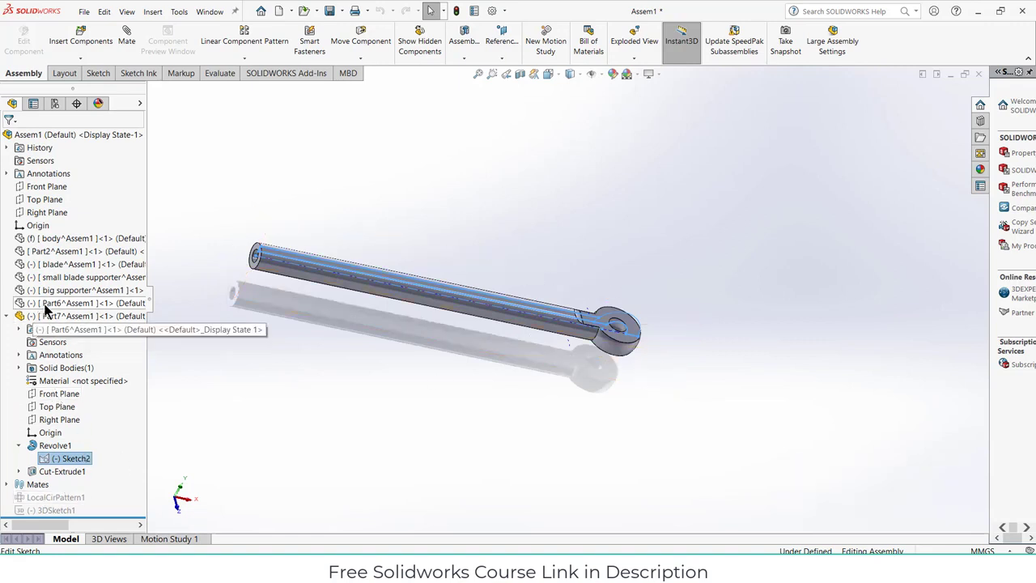
Open Part7's Revolve1 sketch for editing and copy all its entities, leaving the sketch and the part unchanged
{"action": "left_click", "coordinate": [44, 312]}
{"action": "left_click", "coordinate": [31, 49]}
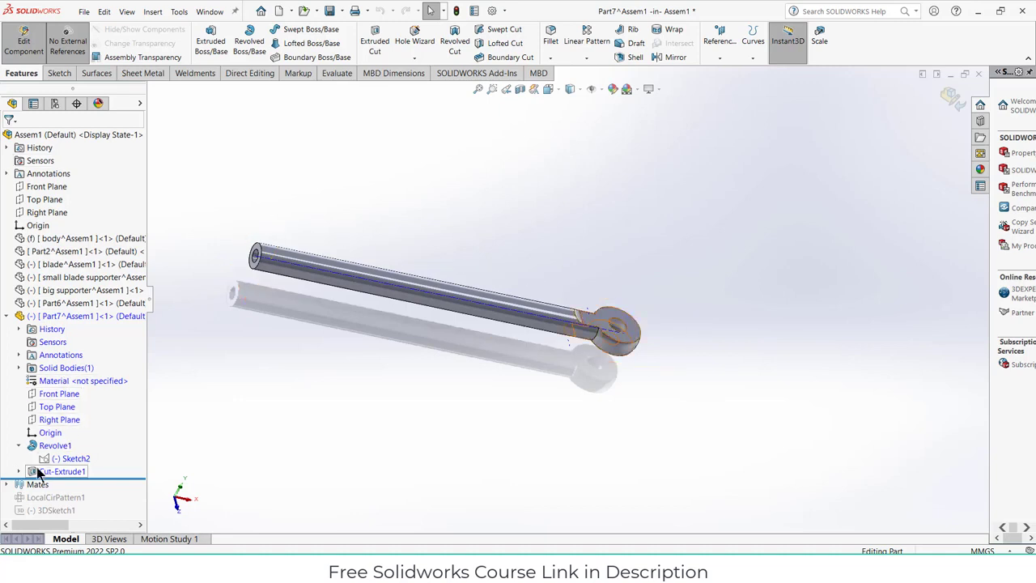
{"action": "right_click", "coordinate": [65, 459]}
{"action": "left_click", "coordinate": [72, 356]}
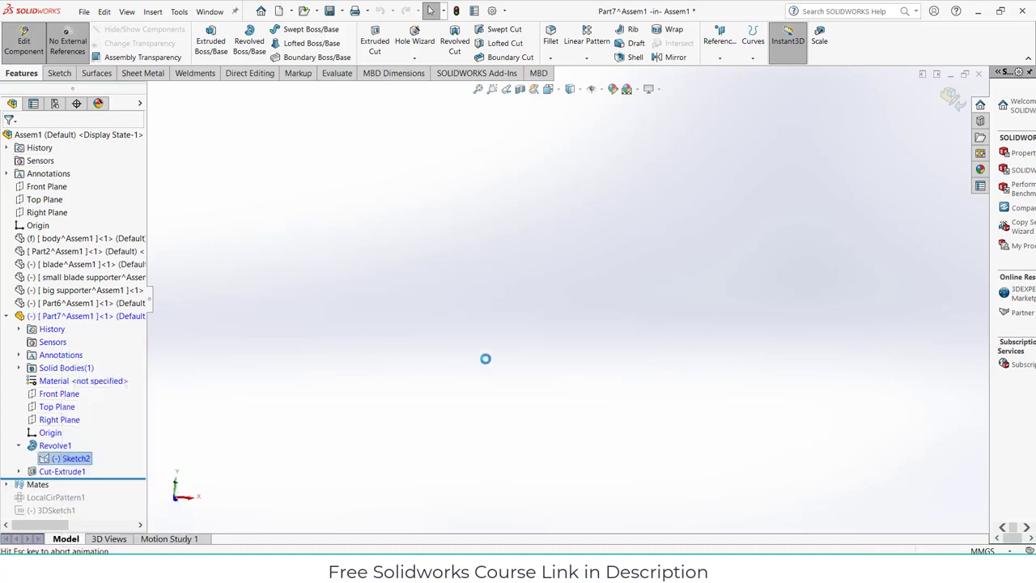
{"action": "key", "text": "ctrl+a"}
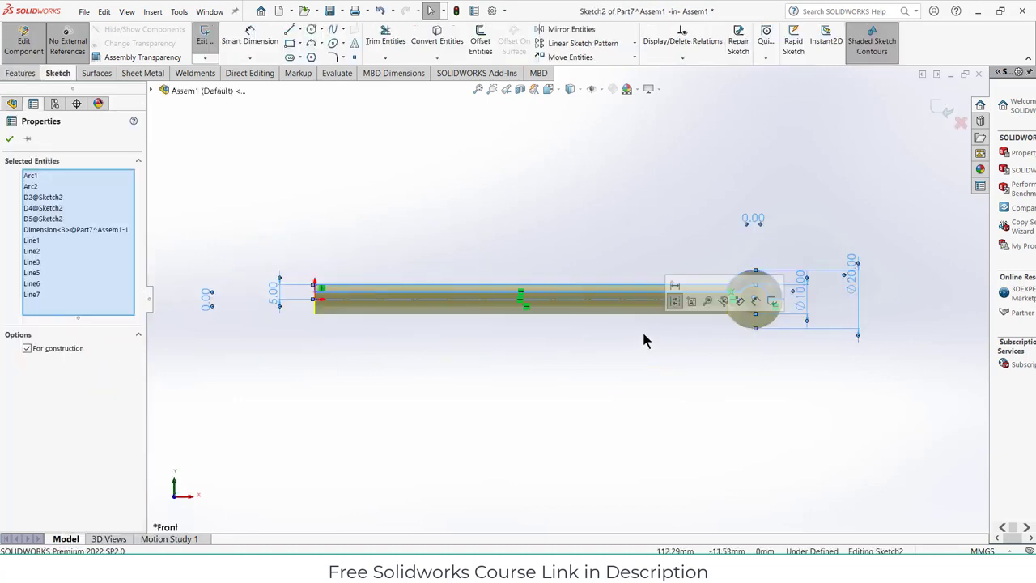
{"action": "left_click", "coordinate": [9, 140]}
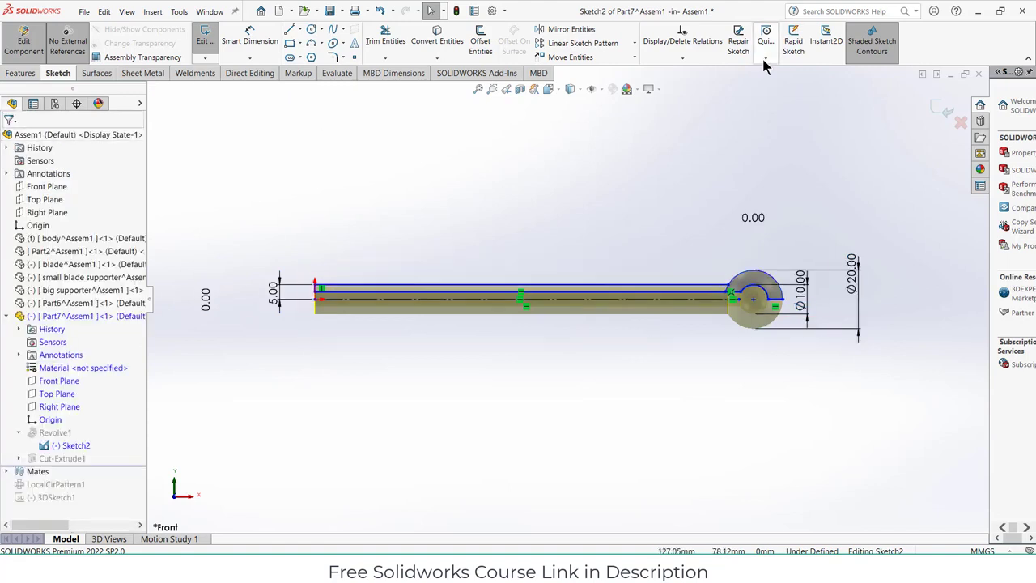
{"action": "left_click", "coordinate": [931, 113]}
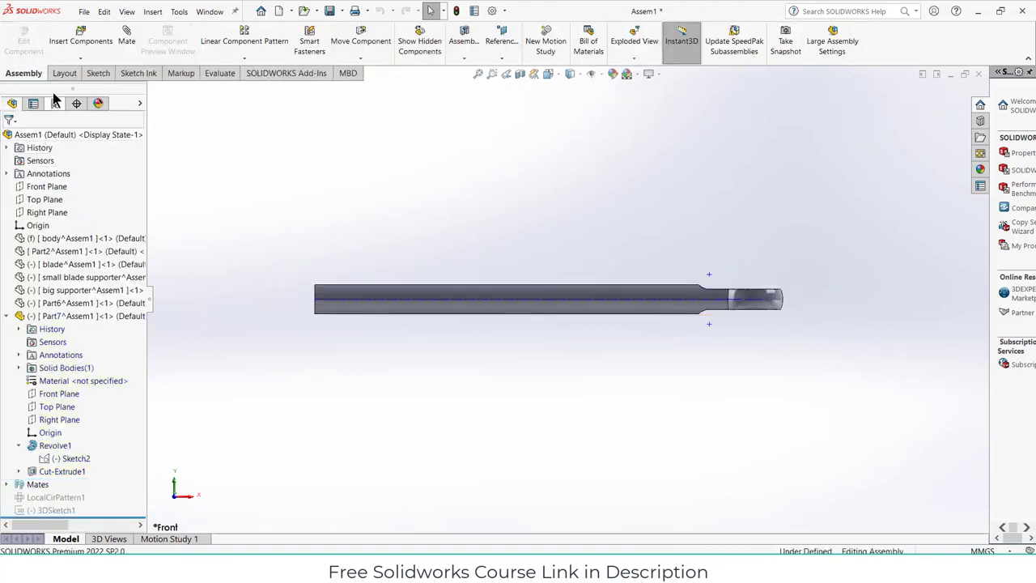
Insert a new part on the assembly's Front Plane and paste the copied rod profile into its sketch
{"action": "left_click", "coordinate": [80, 59]}
{"action": "left_click", "coordinate": [67, 84]}
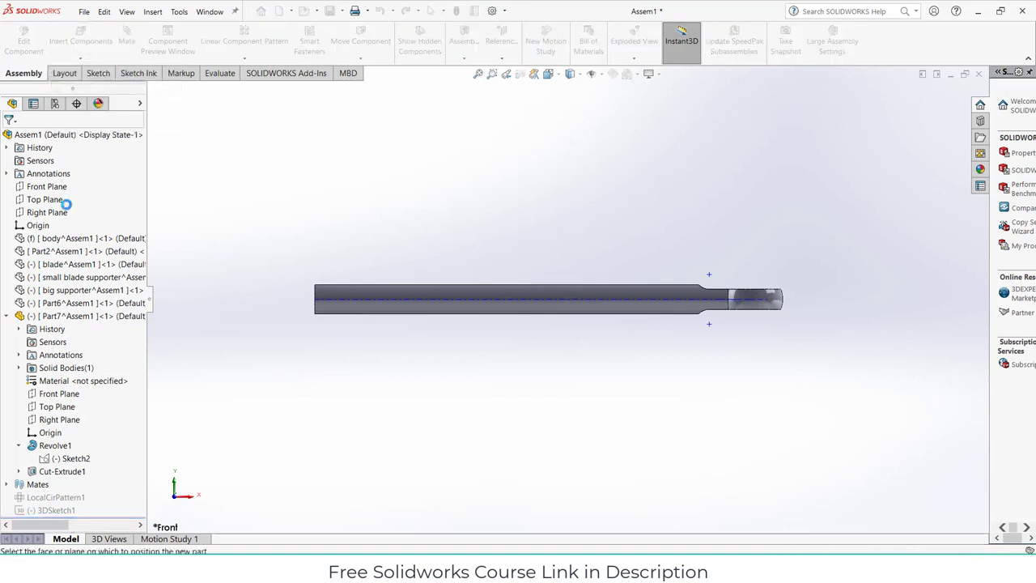
{"action": "left_click", "coordinate": [48, 187]}
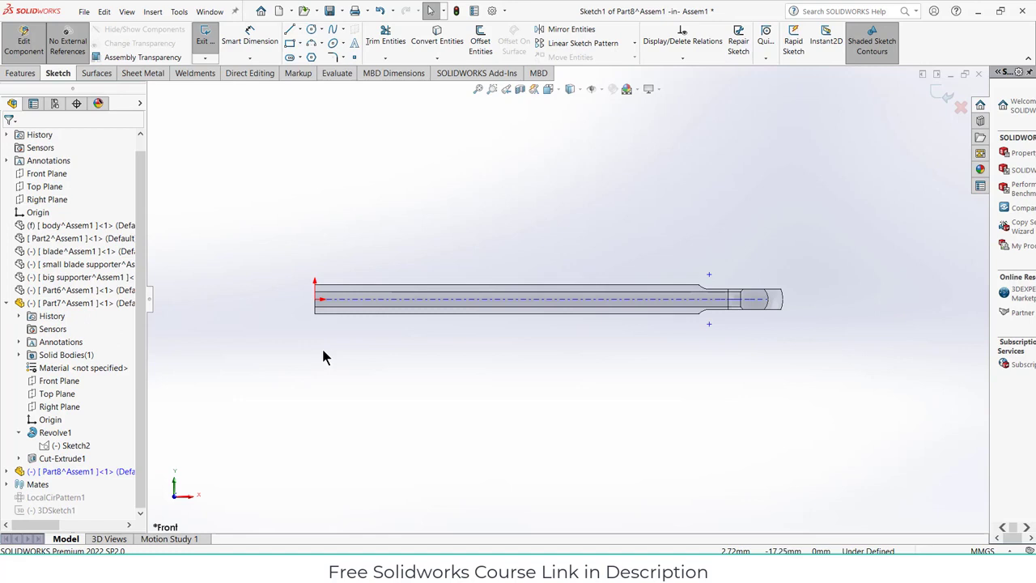
{"action": "scroll", "coordinate": [473, 343], "scroll_direction": "up", "scroll_amount": 4}
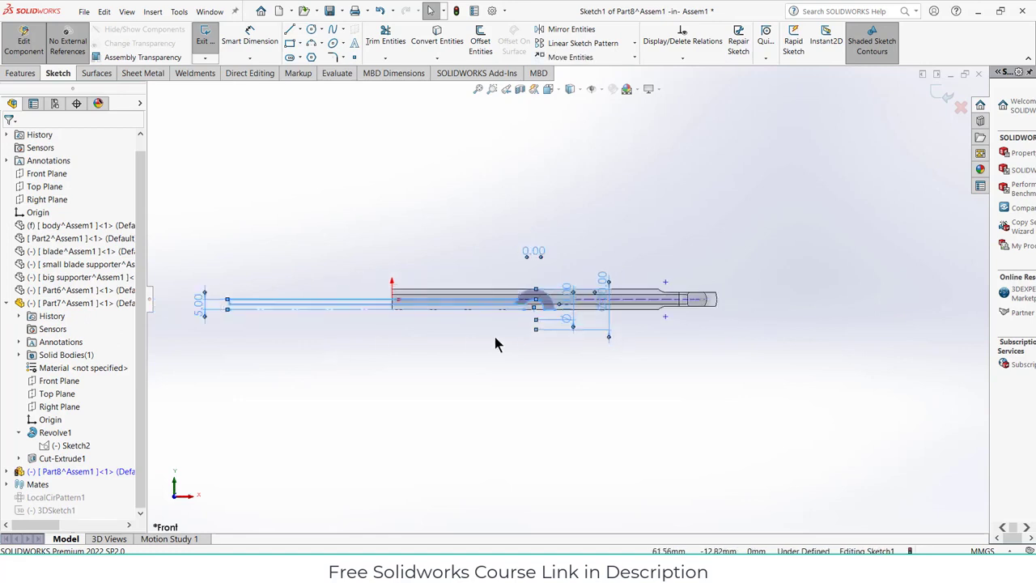
{"action": "scroll", "coordinate": [495, 324], "scroll_direction": "down", "scroll_amount": 3}
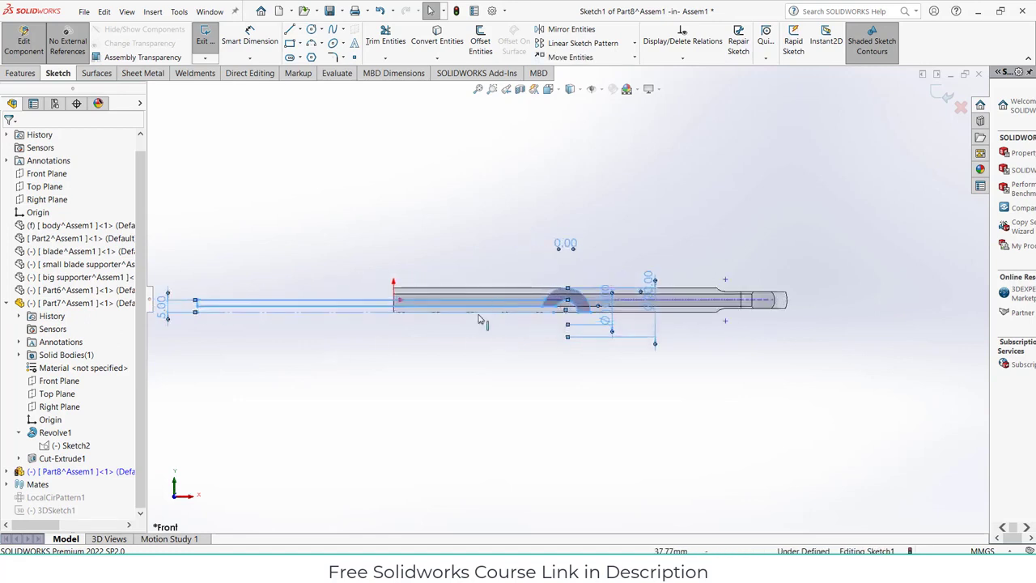
{"action": "scroll", "coordinate": [280, 319], "scroll_direction": "down", "scroll_amount": 3}
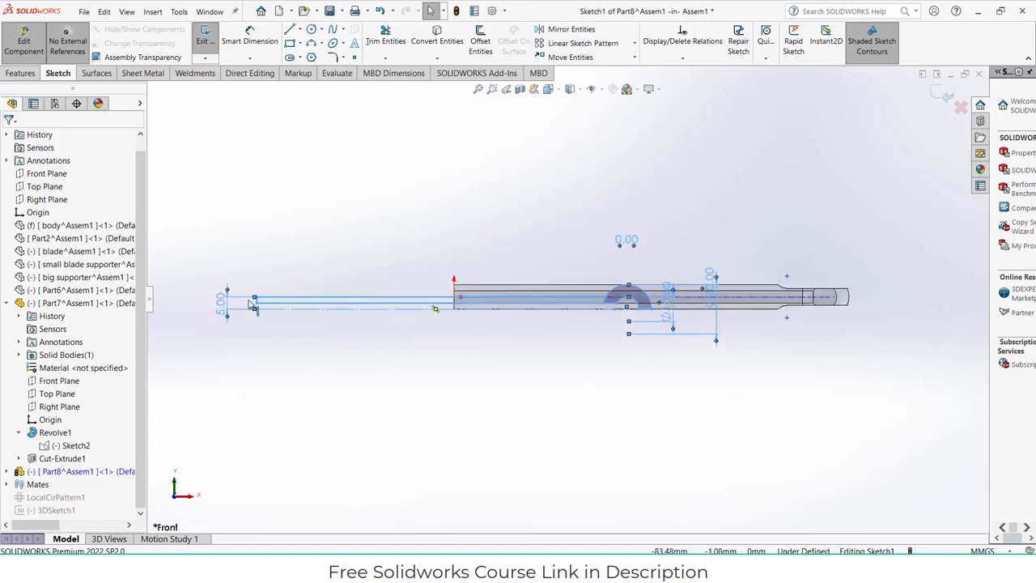
Draw a line from the profile's inner corner down to the centreline, continuing 145 mm along it toward the arcs
{"action": "left_click", "coordinate": [289, 29]}
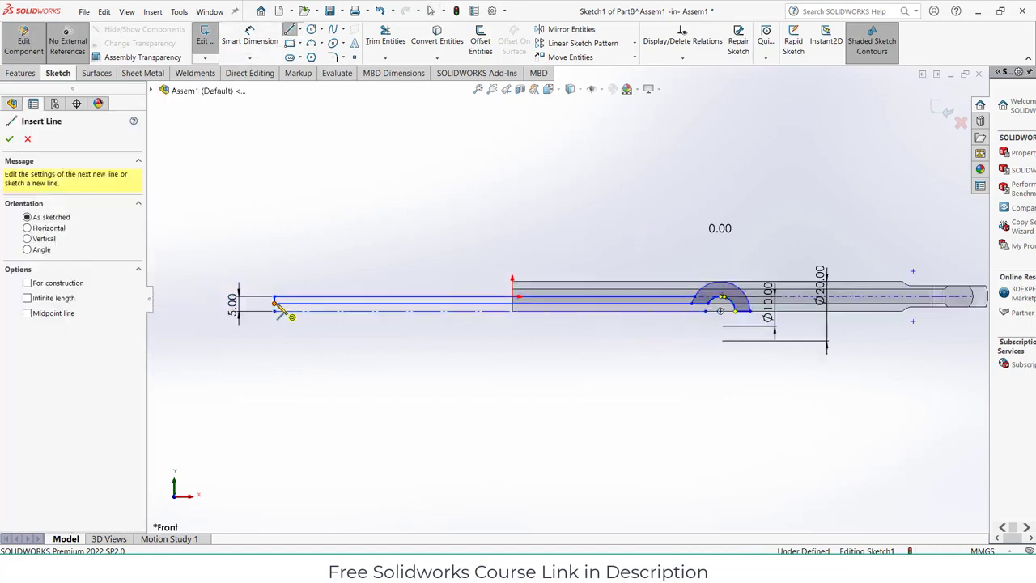
{"action": "left_click", "coordinate": [274, 305]}
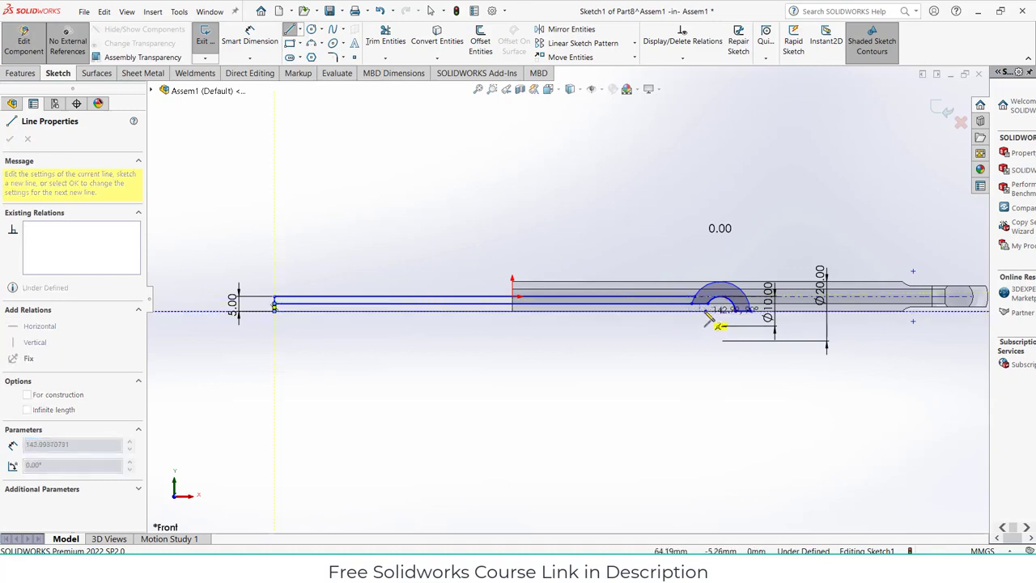
{"action": "scroll", "coordinate": [688, 318], "scroll_direction": "down", "scroll_amount": 2}
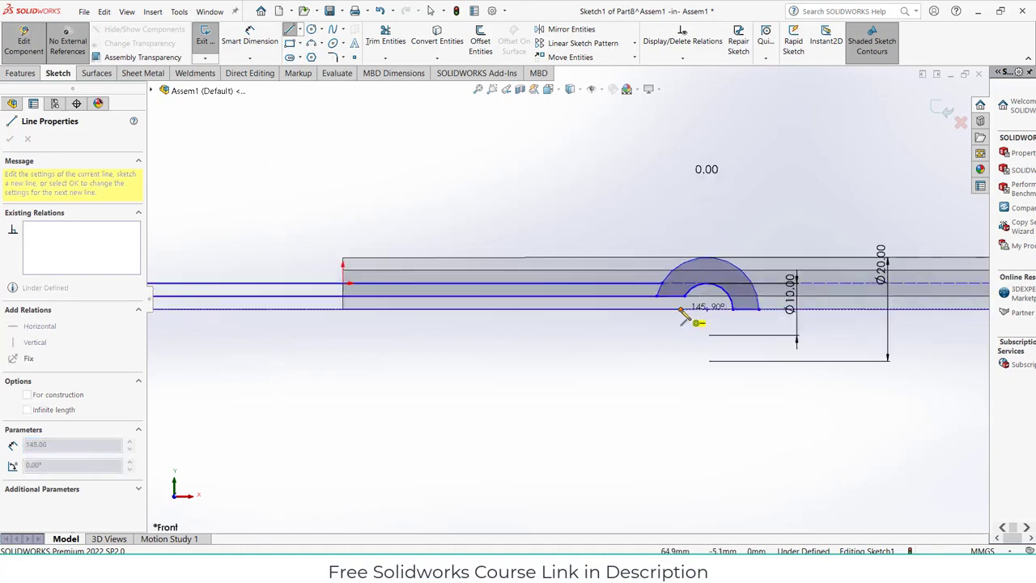
{"action": "left_click", "coordinate": [681, 309]}
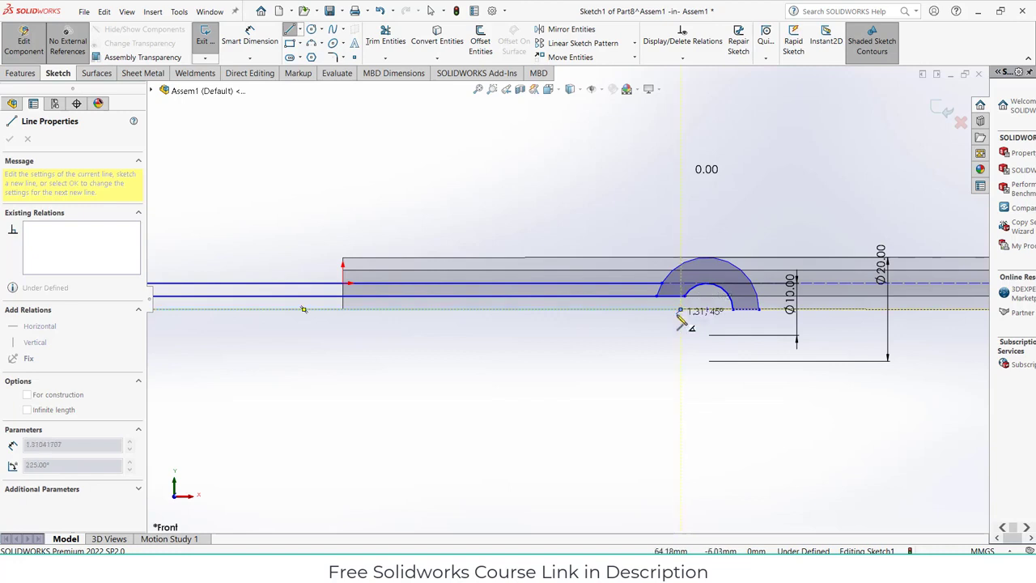
{"action": "key", "text": "Escape"}
Draw a three-point arc from the open end of the inner arc to the centreline near the new line's end
{"action": "scroll", "coordinate": [682, 308], "scroll_direction": "down", "scroll_amount": 5}
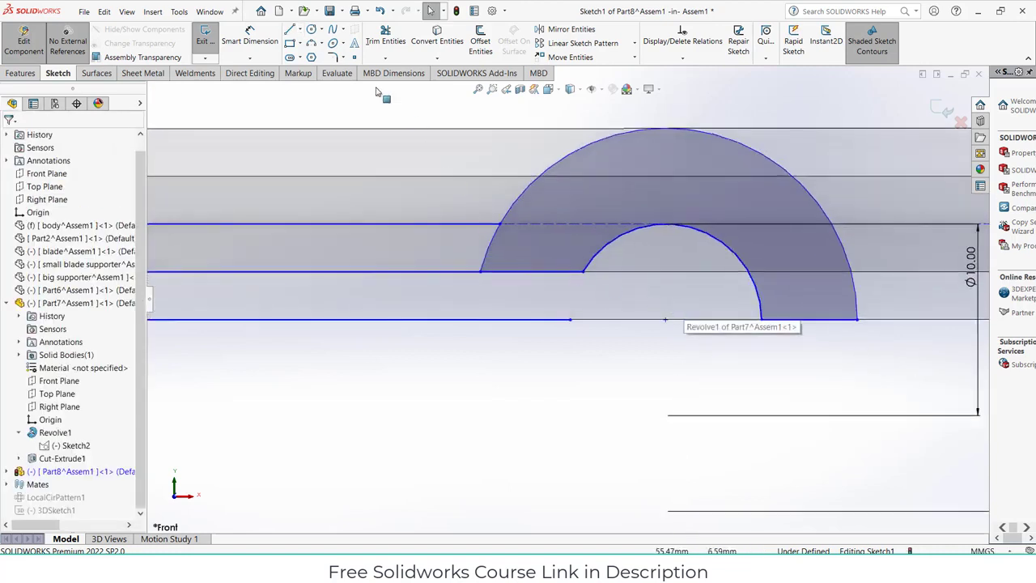
{"action": "left_click", "coordinate": [311, 43]}
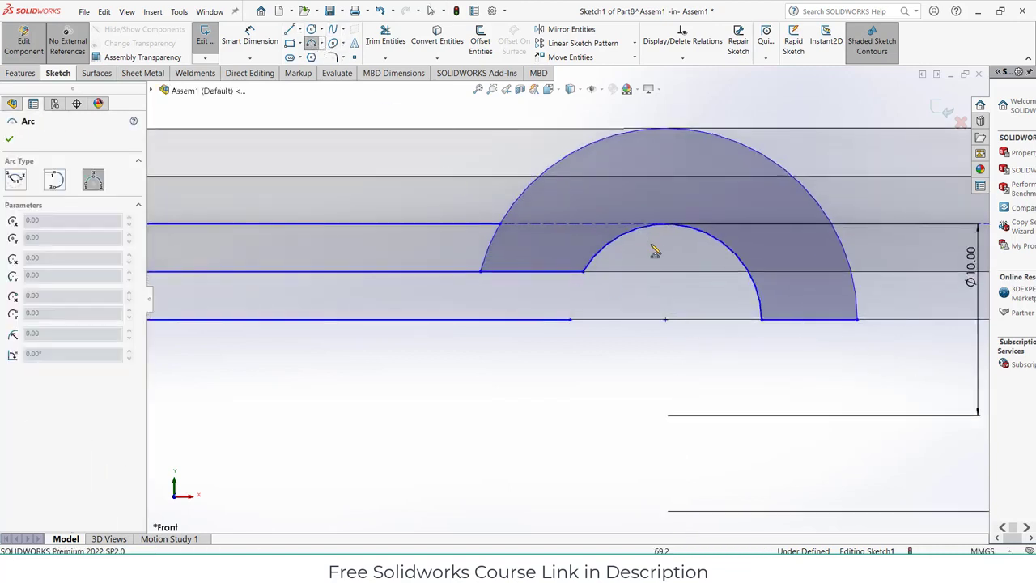
{"action": "left_click", "coordinate": [583, 272]}
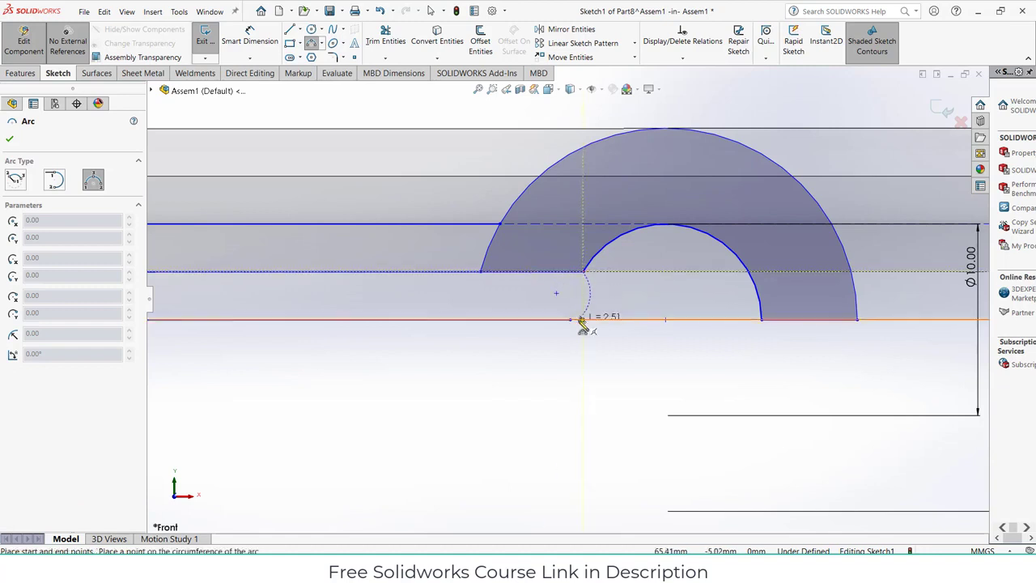
{"action": "left_click", "coordinate": [573, 319]}
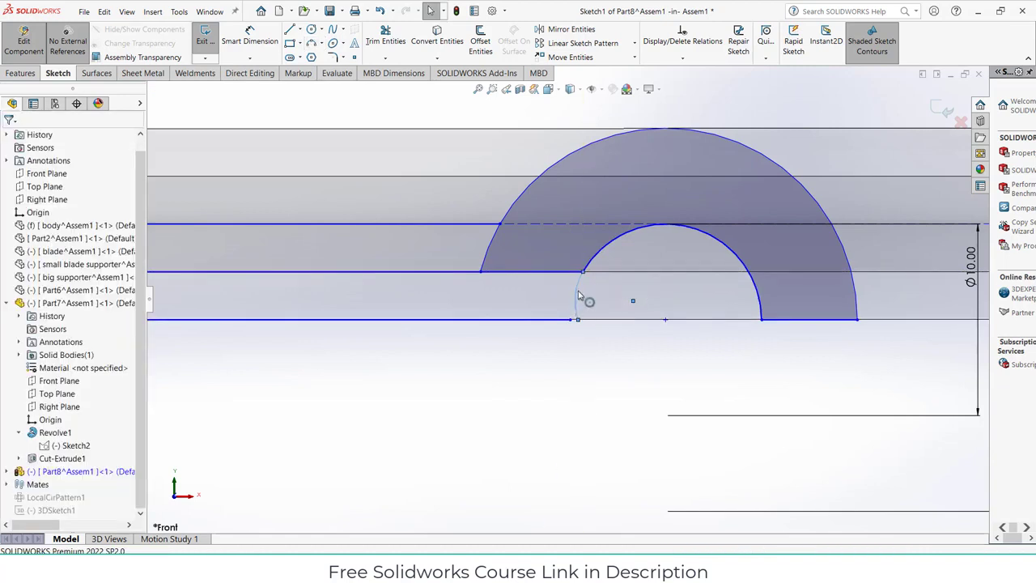
Make the new small arc concentric with the inner 10 mm diameter arc
{"action": "left_click", "coordinate": [579, 301]}
{"action": "left_click", "coordinate": [607, 247], "text": "ctrl"}
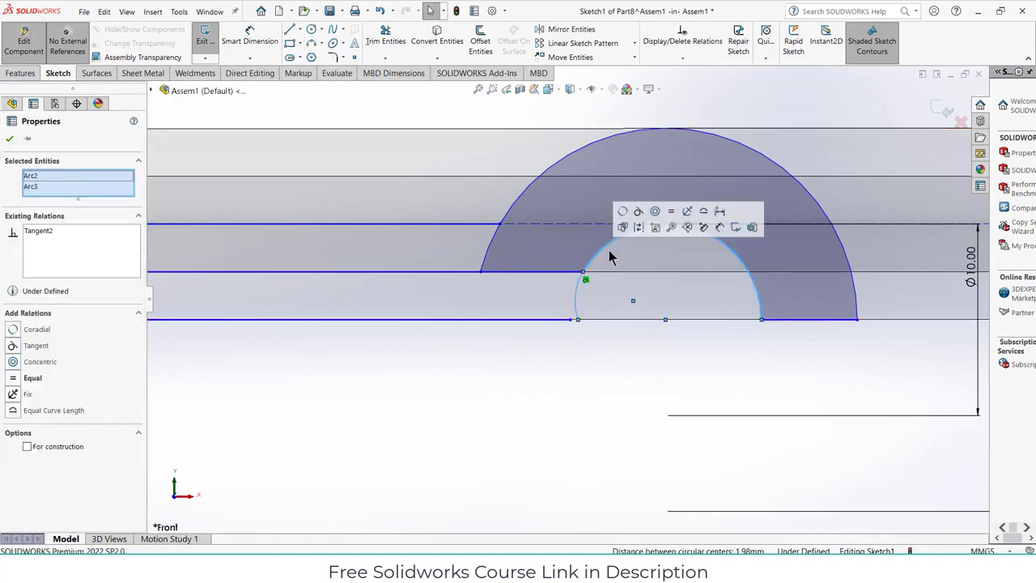
{"action": "left_click", "coordinate": [655, 211]}
{"action": "left_click", "coordinate": [611, 382]}
Trim off the part of the small arc that overhangs below the centreline
{"action": "scroll", "coordinate": [561, 351], "scroll_direction": "down", "scroll_amount": 1}
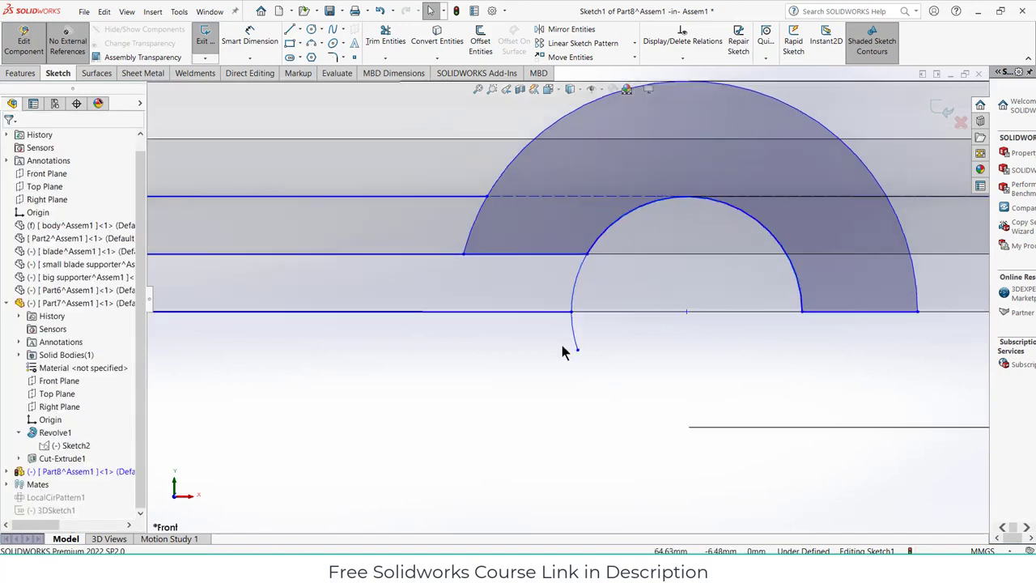
{"action": "left_click", "coordinate": [387, 35]}
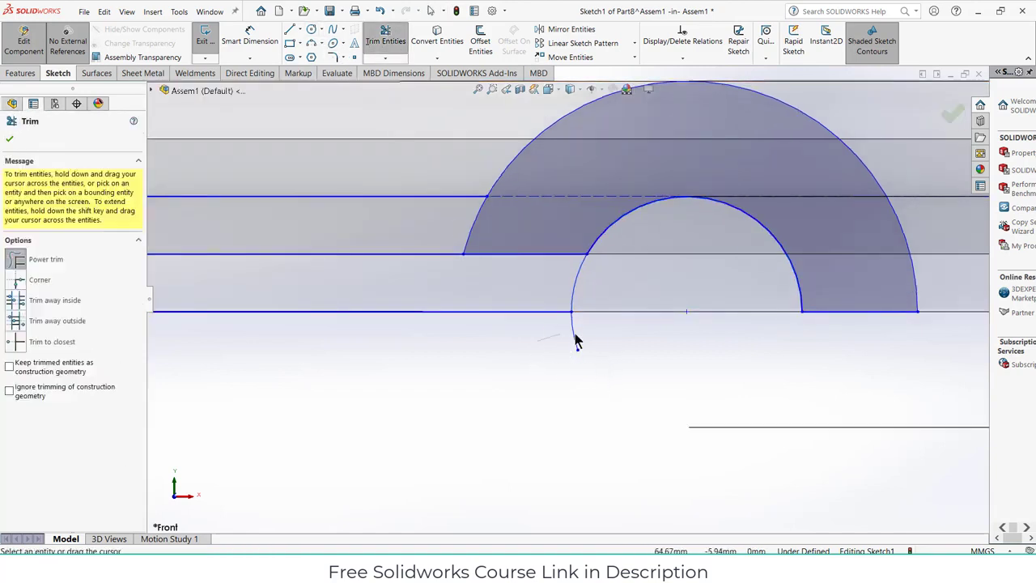
{"action": "scroll", "coordinate": [604, 368], "scroll_direction": "up", "scroll_amount": 6}
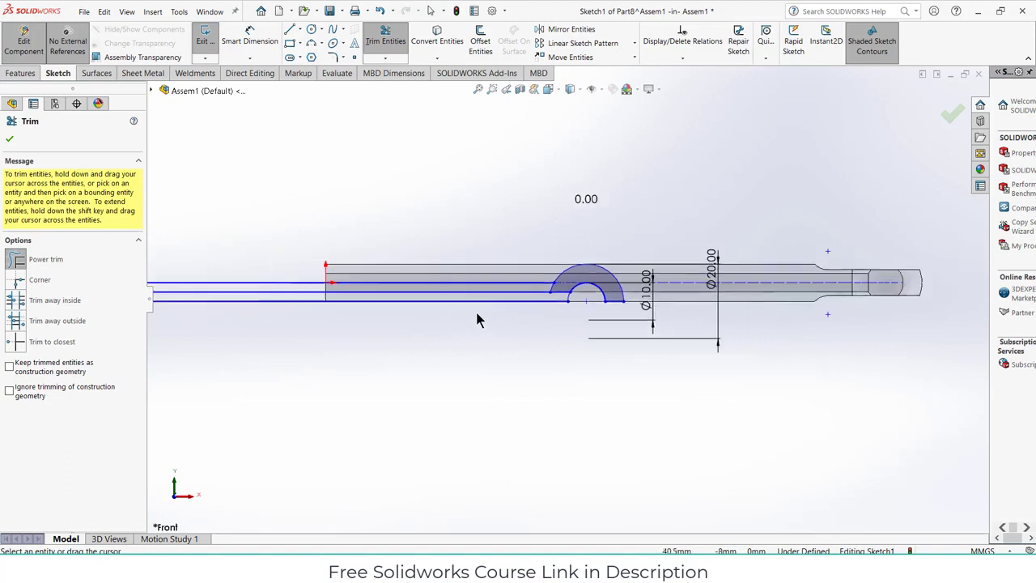
Trim away the uppermost long horizontal line of the rod profile
{"action": "scroll", "coordinate": [476, 318], "scroll_direction": "down", "scroll_amount": 2}
{"action": "scroll", "coordinate": [429, 294], "scroll_direction": "up", "scroll_amount": 4}
{"action": "scroll", "coordinate": [386, 287], "scroll_direction": "down", "scroll_amount": 1}
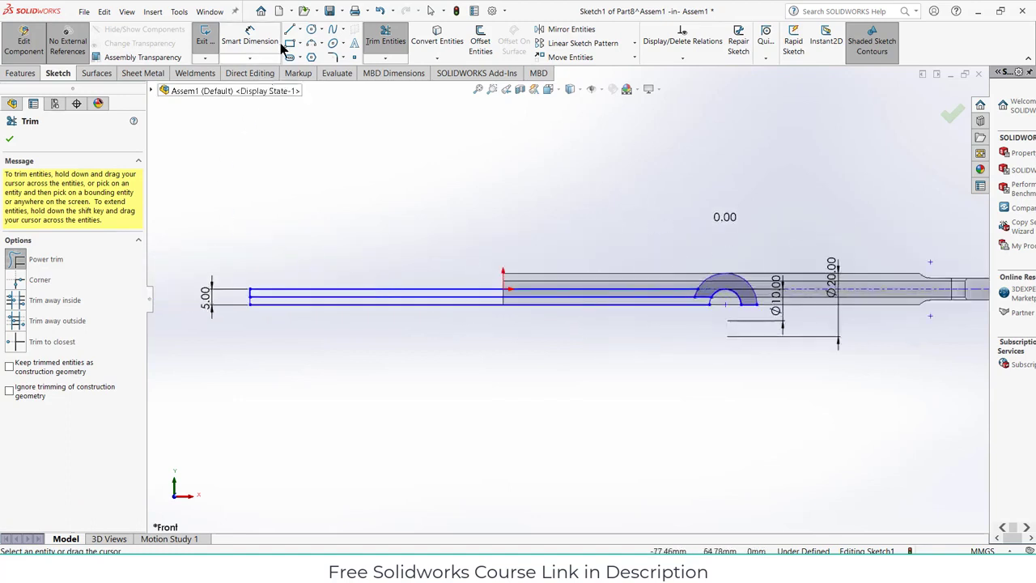
{"action": "scroll", "coordinate": [263, 211], "scroll_direction": "down", "scroll_amount": 2}
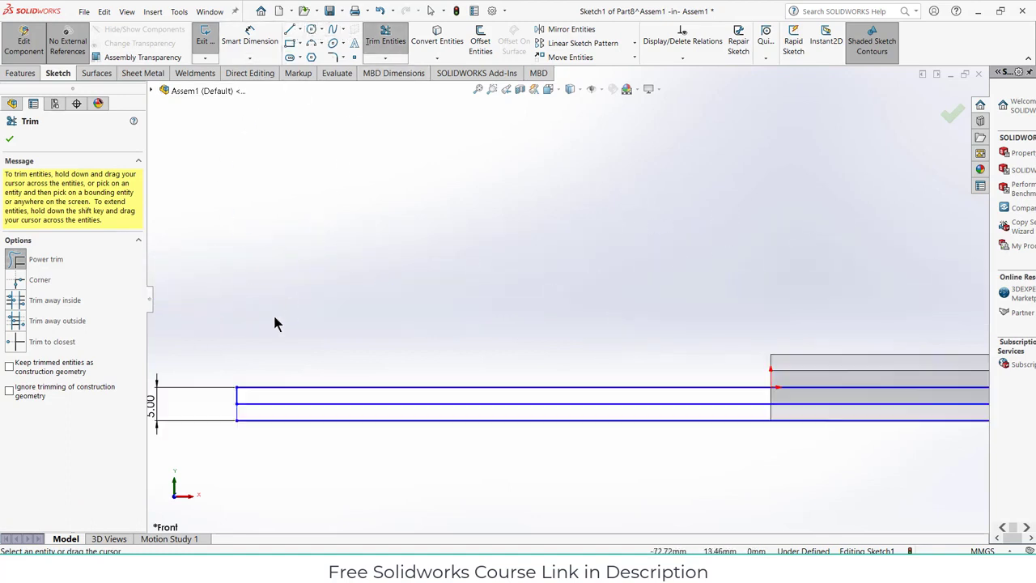
{"action": "left_click_drag", "start_coordinate": [301, 390], "coordinate": [305, 395]}
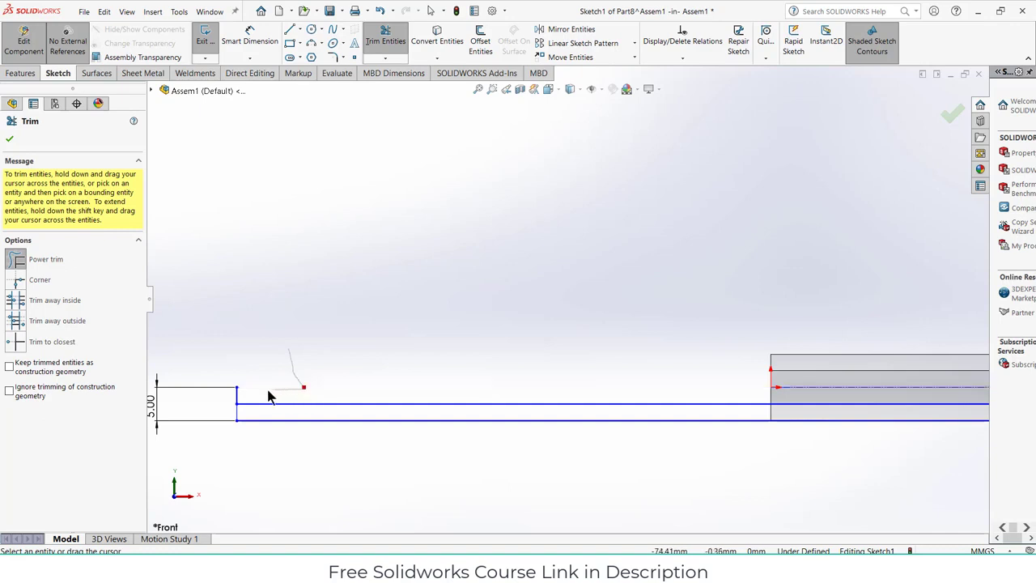
{"action": "scroll", "coordinate": [337, 347], "scroll_direction": "up", "scroll_amount": 3}
{"action": "scroll", "coordinate": [672, 336], "scroll_direction": "down", "scroll_amount": 4}
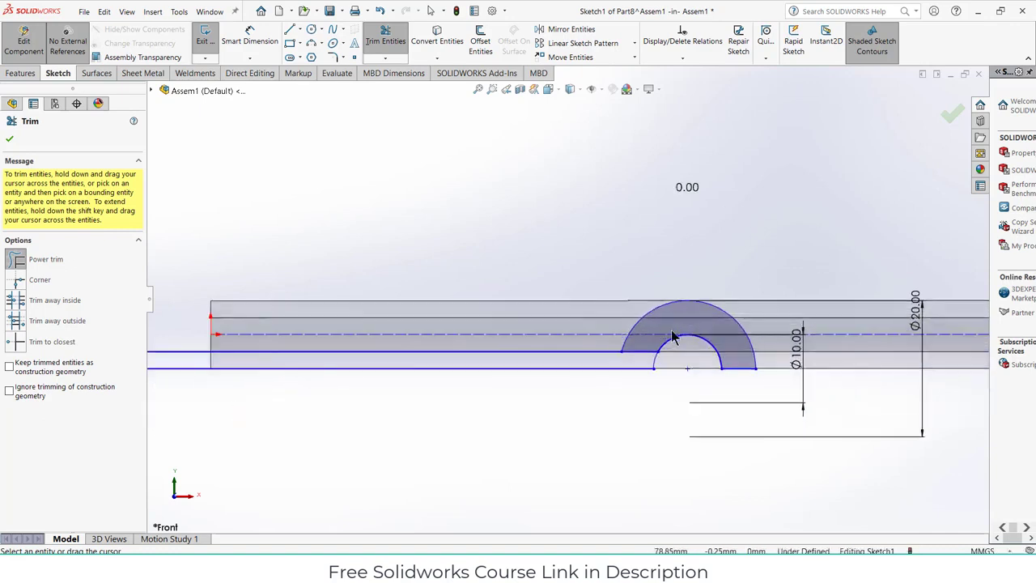
{"action": "scroll", "coordinate": [672, 336], "scroll_direction": "down", "scroll_amount": 1}
{"action": "scroll", "coordinate": [666, 335], "scroll_direction": "up", "scroll_amount": 4}
{"action": "scroll", "coordinate": [663, 351], "scroll_direction": "down", "scroll_amount": 1}
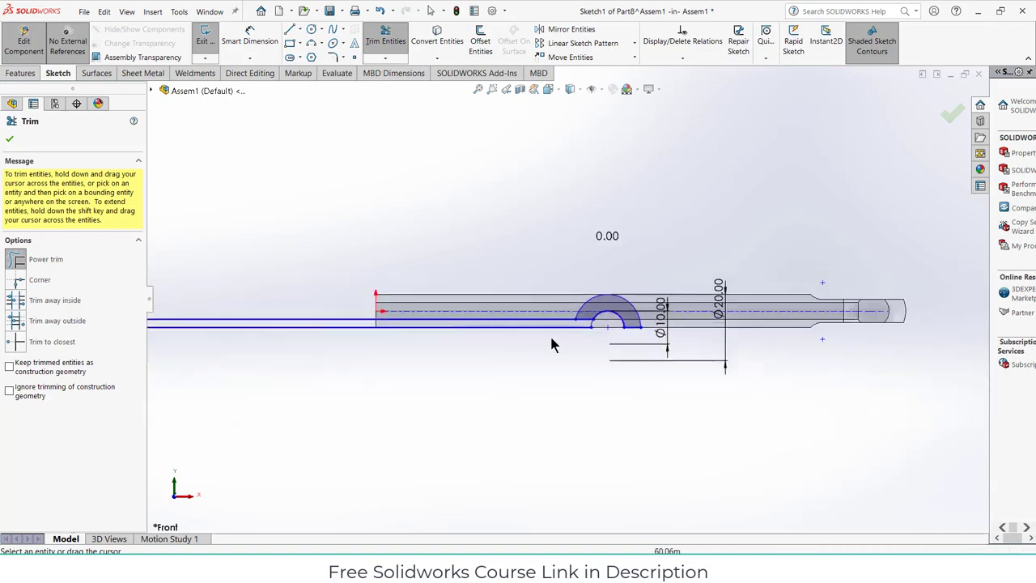
Revolve the closed rod-and-ball region 360° about the 145 mm line along the centreline
{"action": "left_click", "coordinate": [22, 73]}
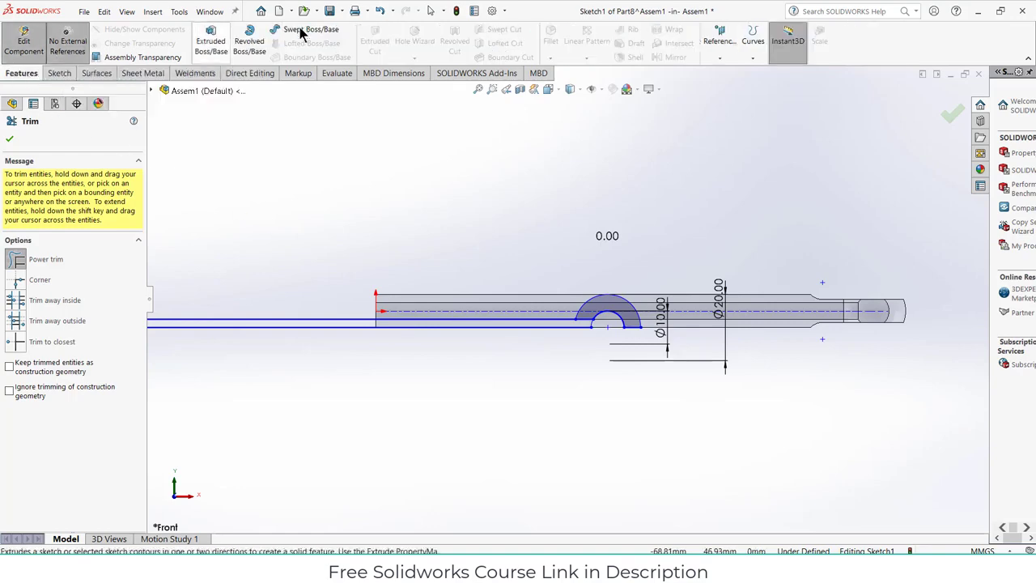
{"action": "left_click", "coordinate": [250, 42]}
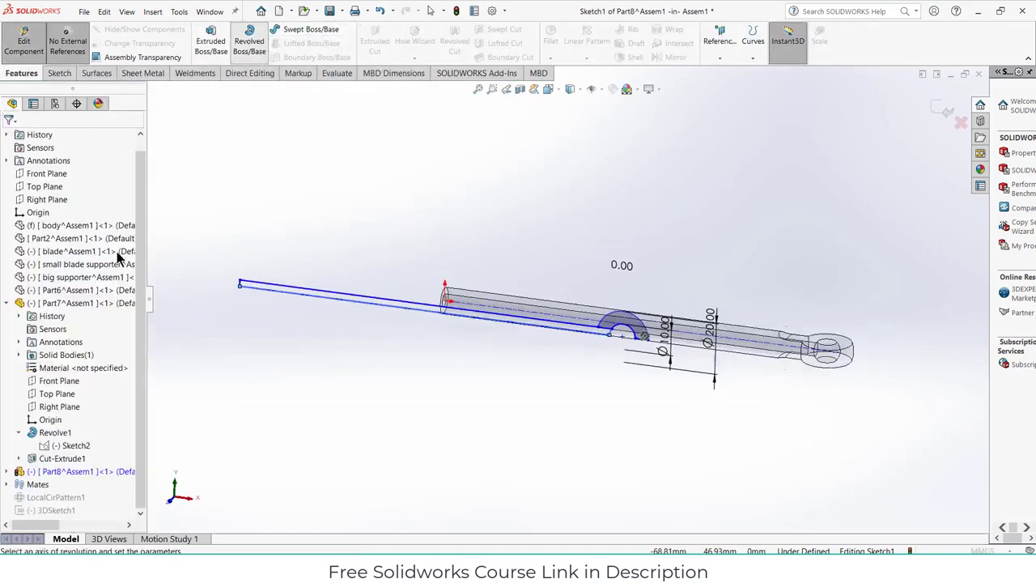
{"action": "scroll", "coordinate": [508, 328], "scroll_direction": "down", "scroll_amount": 2}
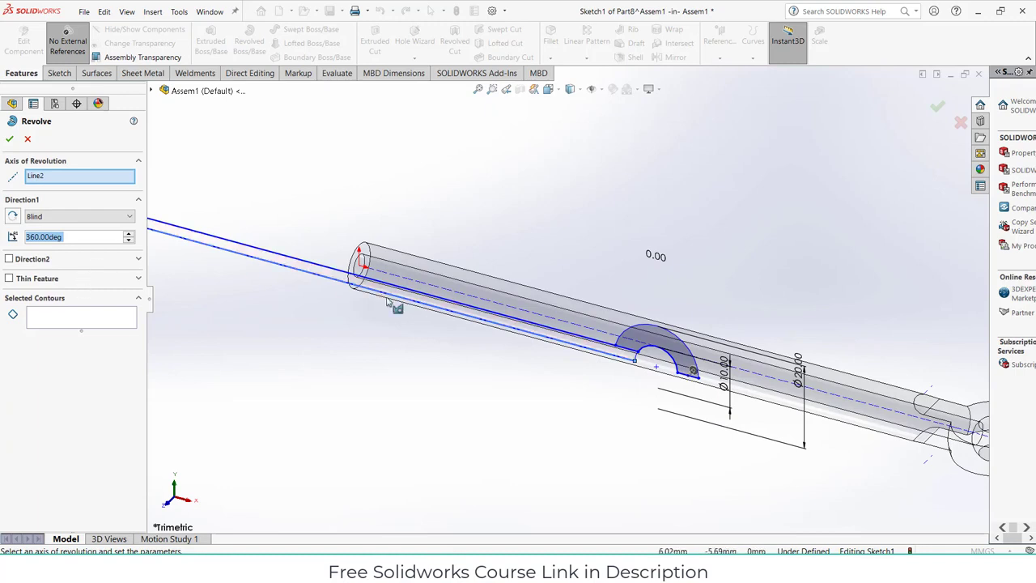
{"action": "left_click", "coordinate": [423, 304]}
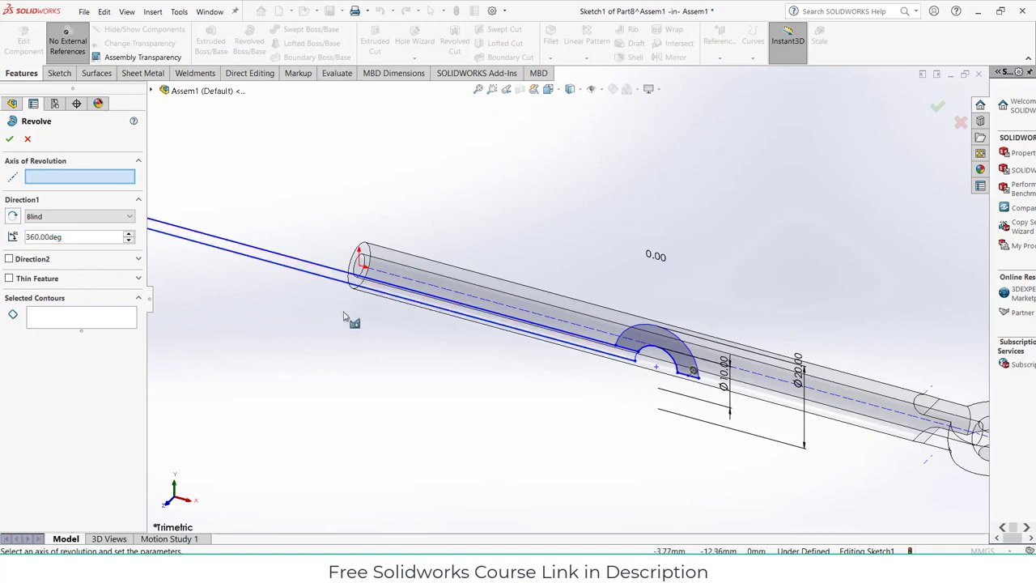
{"action": "left_click", "coordinate": [417, 303]}
{"action": "left_click", "coordinate": [105, 318]}
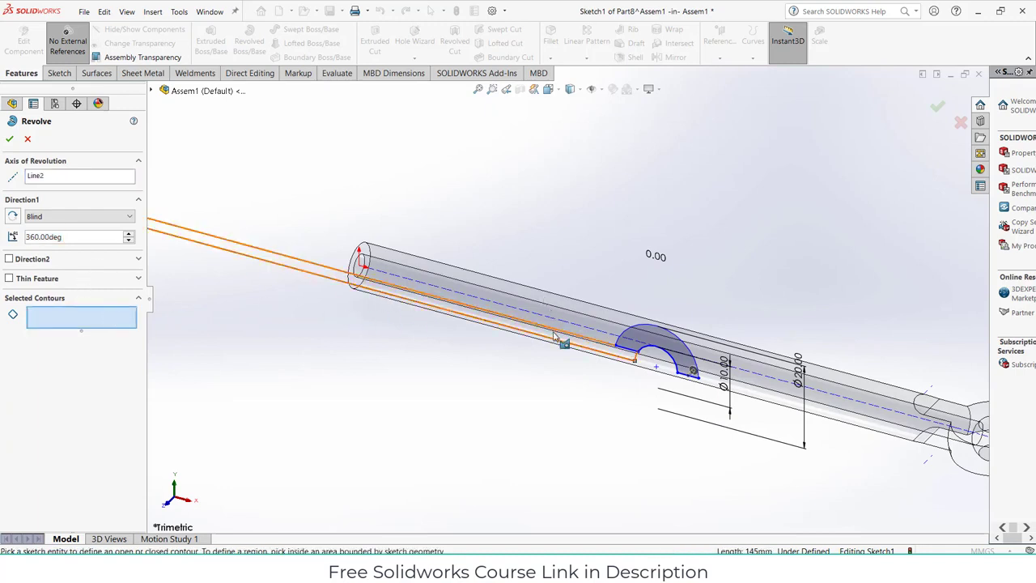
{"action": "left_click", "coordinate": [560, 338]}
{"action": "left_click", "coordinate": [658, 346]}
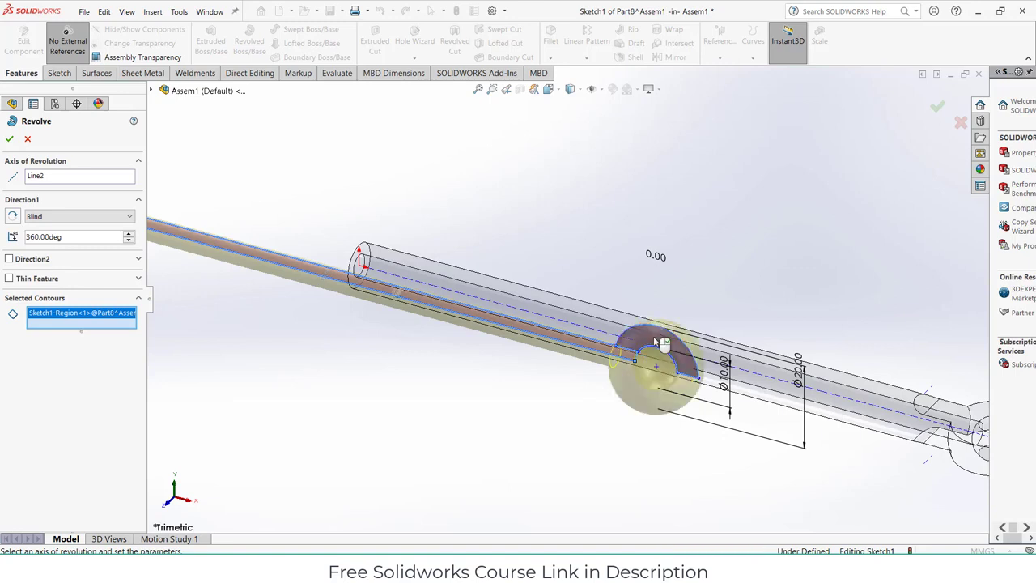
{"action": "left_click", "coordinate": [9, 139]}
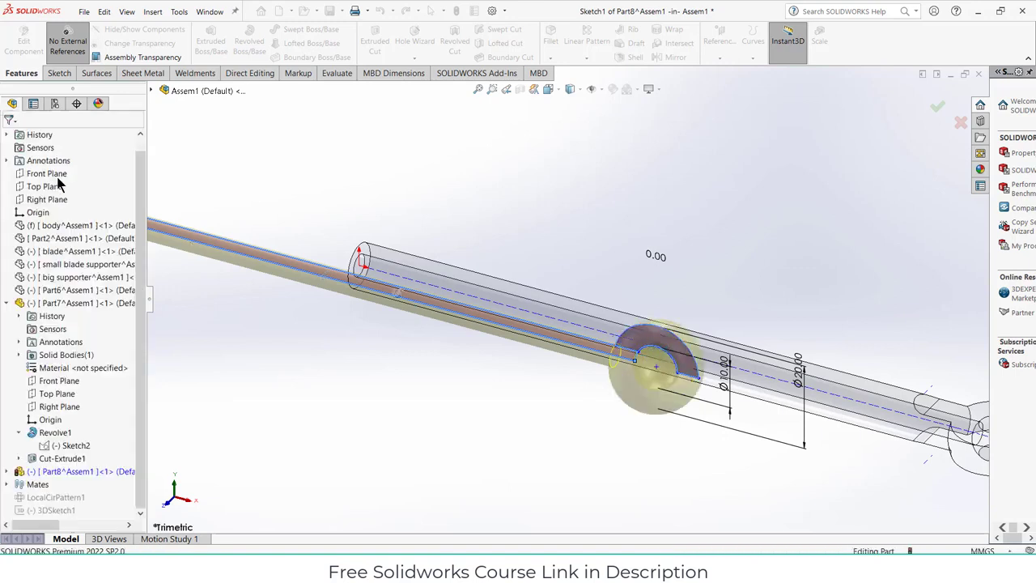
{"action": "scroll", "coordinate": [629, 330], "scroll_direction": "up", "scroll_amount": 1}
{"action": "scroll", "coordinate": [629, 330], "scroll_direction": "down", "scroll_amount": 1}
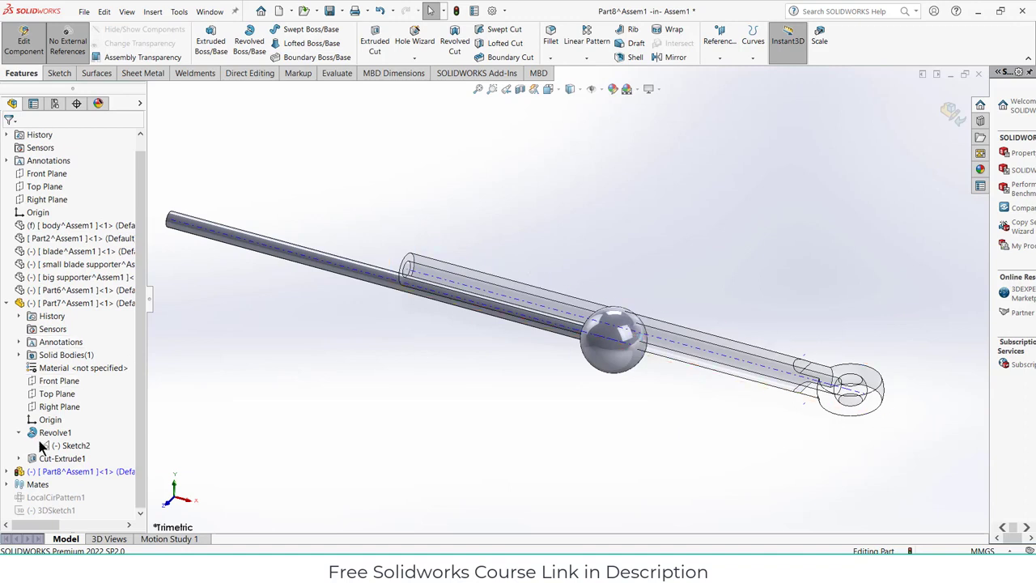
Start a sketch on Part8's front plane and draw a rectangle about 39 by 8 mm across the upper part of the ball
{"action": "left_click", "coordinate": [7, 471]}
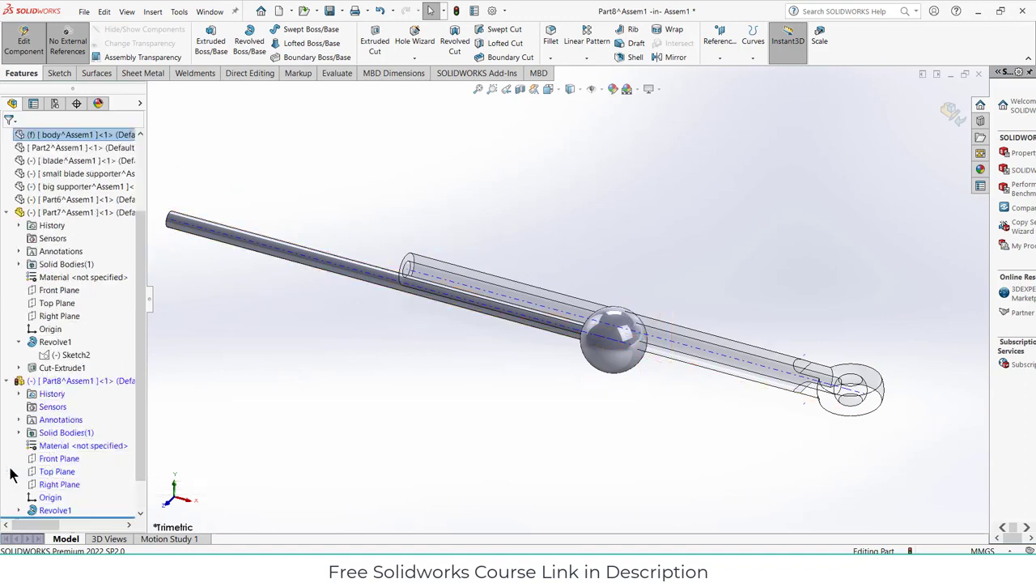
{"action": "left_click", "coordinate": [61, 459]}
{"action": "left_click", "coordinate": [70, 445]}
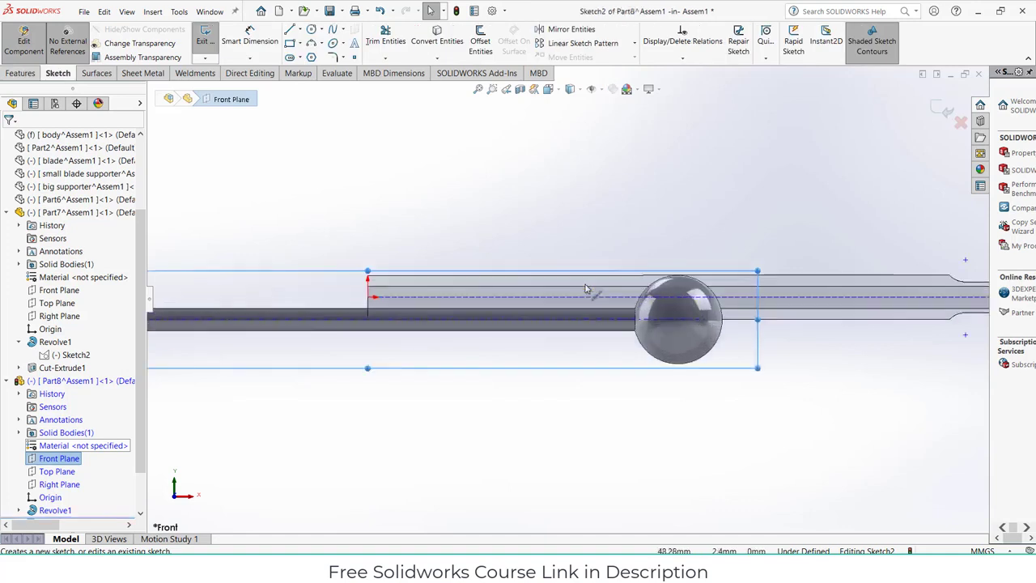
{"action": "left_click", "coordinate": [289, 43]}
{"action": "left_click", "coordinate": [423, 235]}
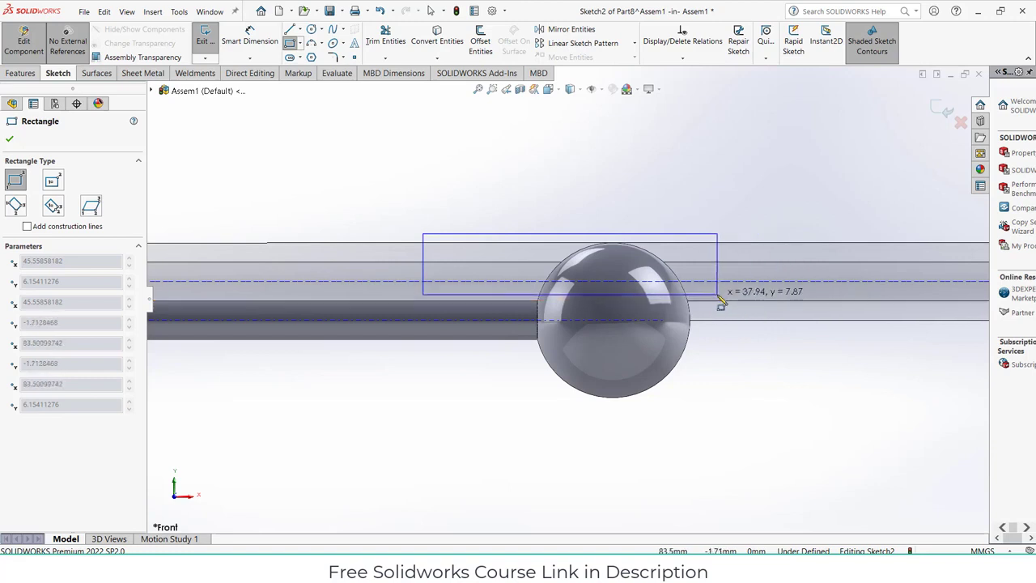
{"action": "left_click", "coordinate": [727, 293]}
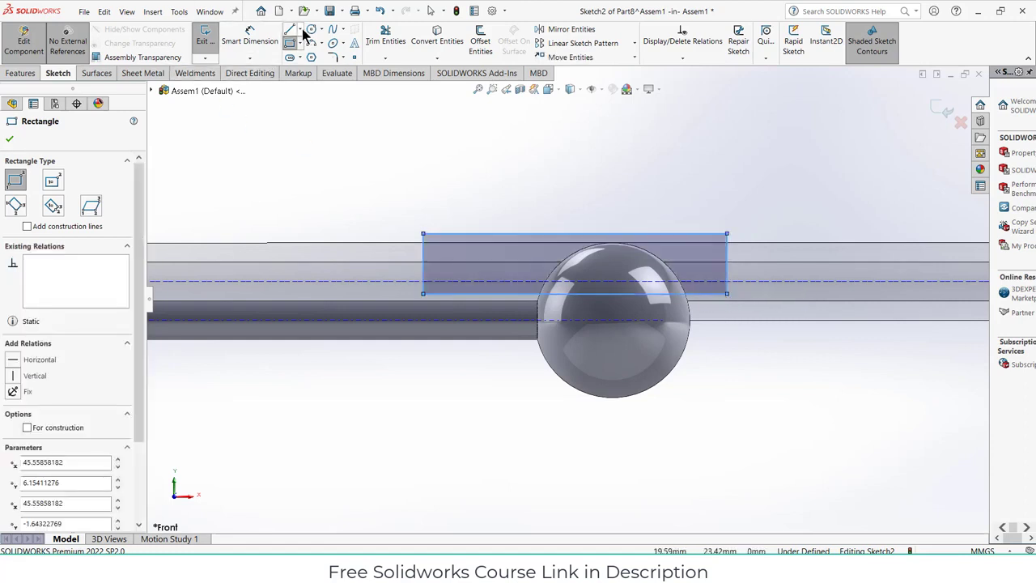
Draw a horizontal construction centreline about 36 mm long from the middle of the rod-ball junction through the ball and beyond
{"action": "left_click", "coordinate": [300, 31]}
{"action": "left_click", "coordinate": [317, 56]}
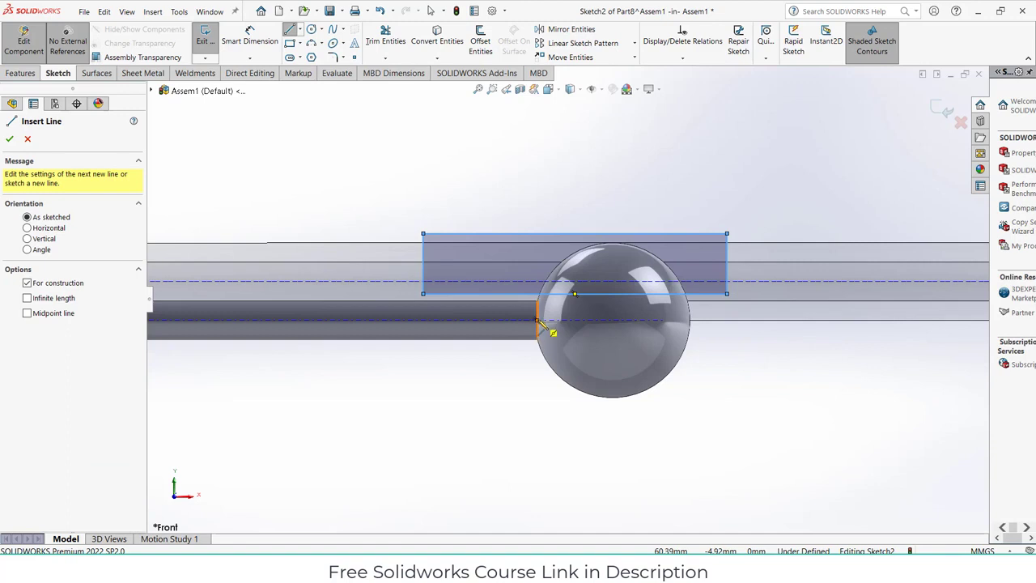
{"action": "left_click", "coordinate": [537, 320]}
{"action": "left_click", "coordinate": [816, 321]}
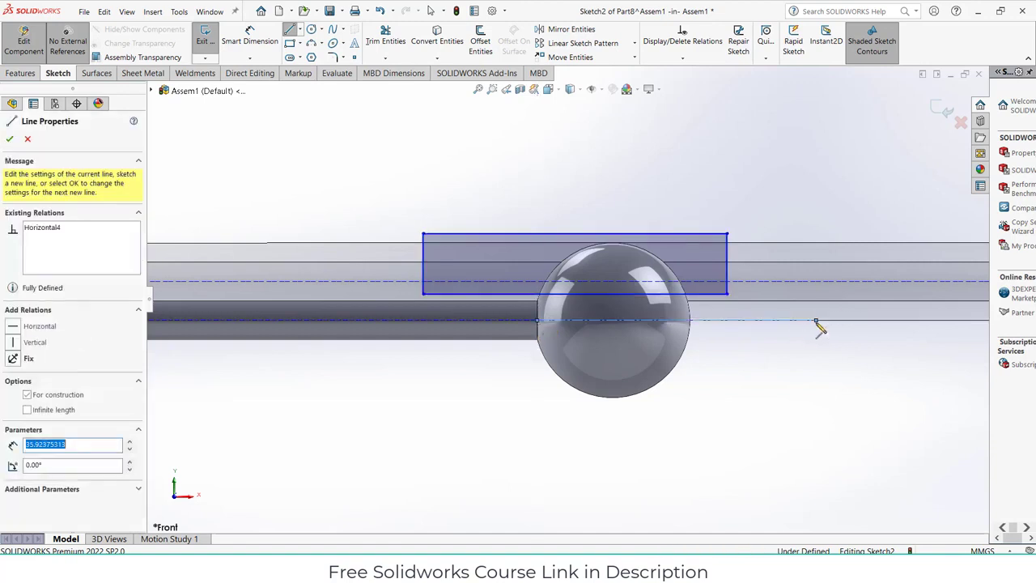
{"action": "key", "text": "Escape"}
Mirror the rectangle's four lines about the horizontal centreline to get a matching rectangle across the lower part of the ball
{"action": "left_click", "coordinate": [541, 30]}
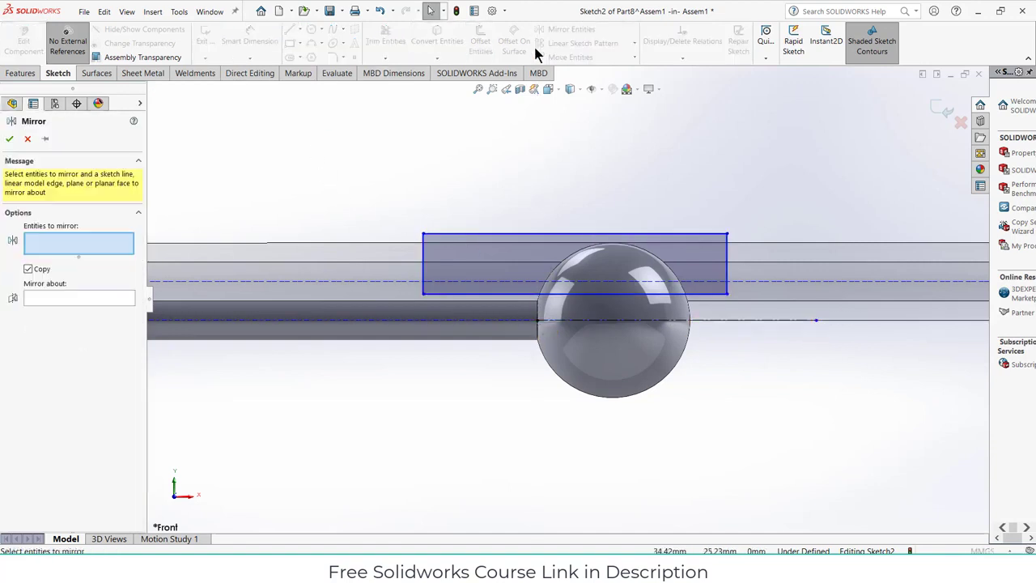
{"action": "left_click", "coordinate": [477, 235]}
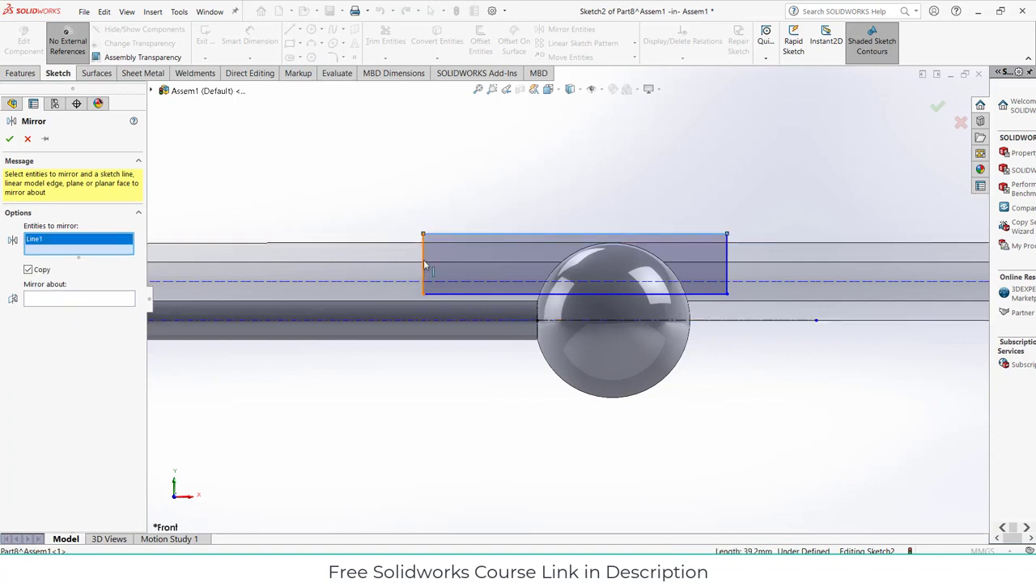
{"action": "left_click", "coordinate": [463, 293]}
{"action": "left_click", "coordinate": [464, 295]}
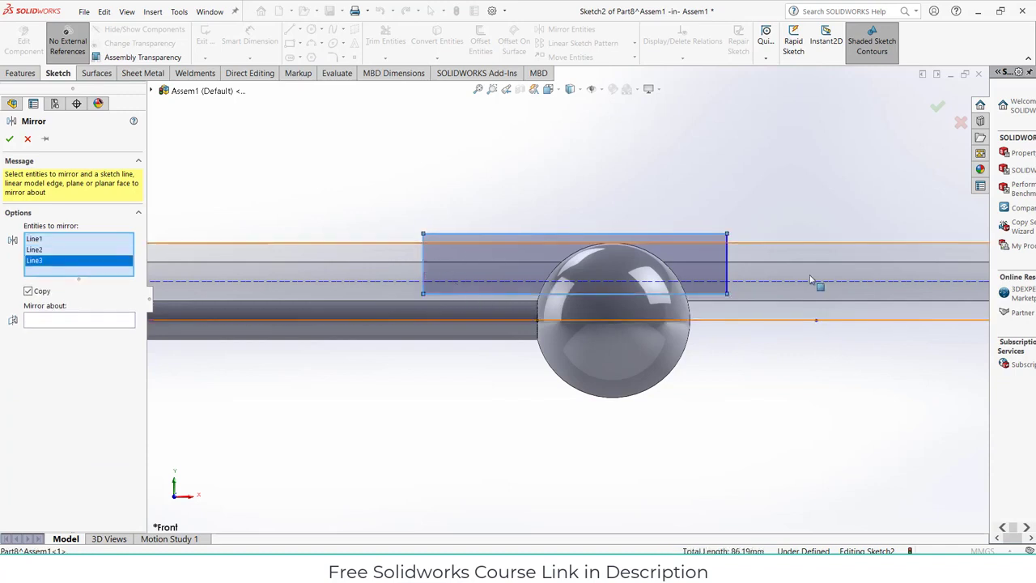
{"action": "left_click", "coordinate": [727, 269]}
{"action": "left_click", "coordinate": [111, 330]}
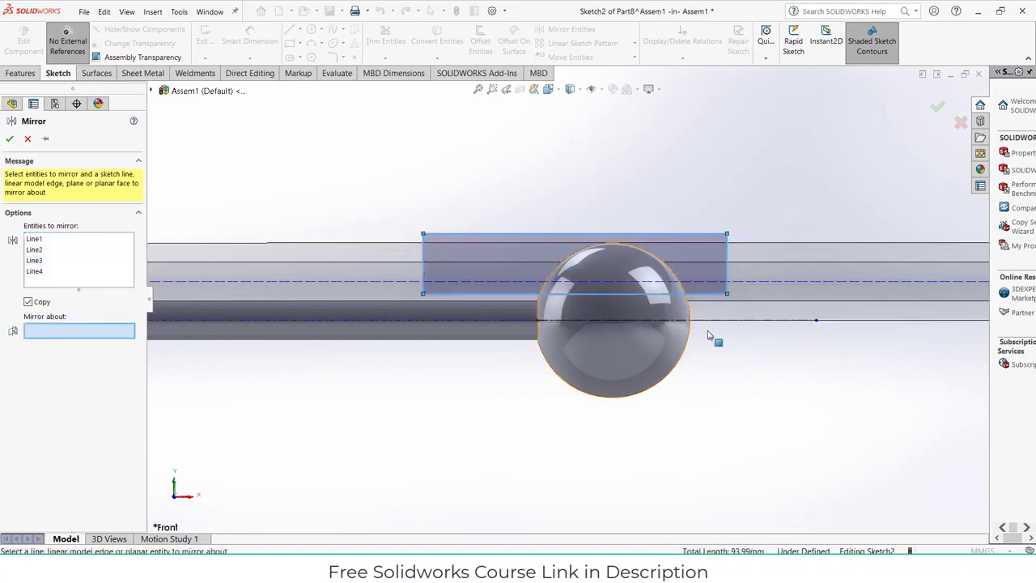
{"action": "left_click", "coordinate": [739, 323]}
{"action": "left_click", "coordinate": [9, 139]}
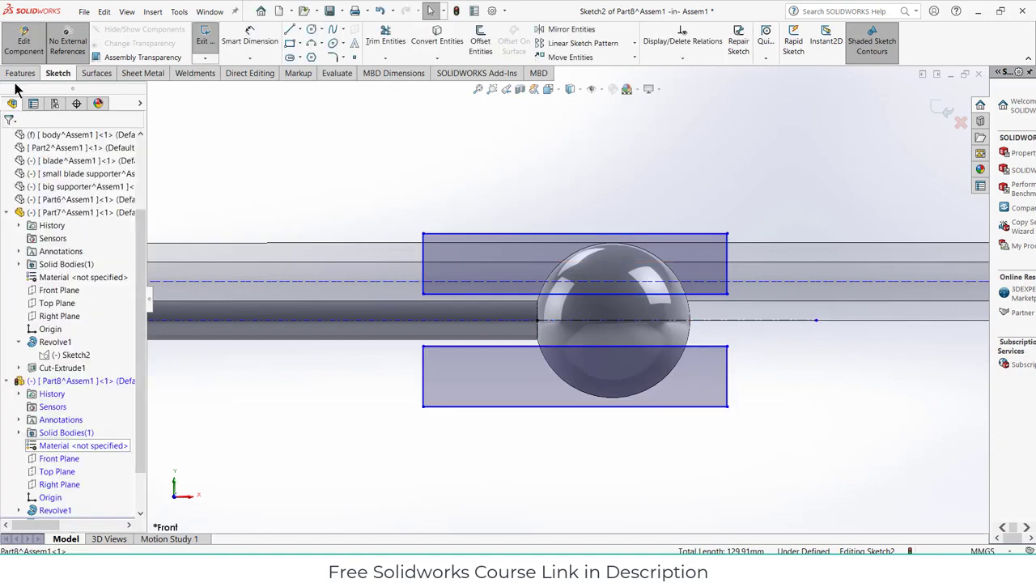
Cut the ball with both rectangles using an Extruded Cut set to Through All - Both
{"action": "left_click", "coordinate": [374, 45]}
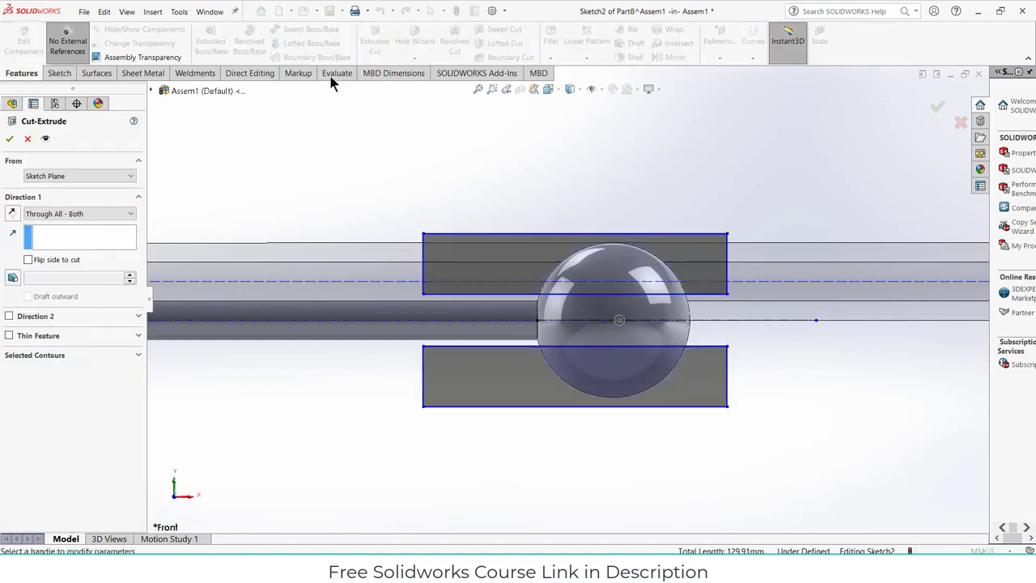
{"action": "left_click", "coordinate": [11, 141]}
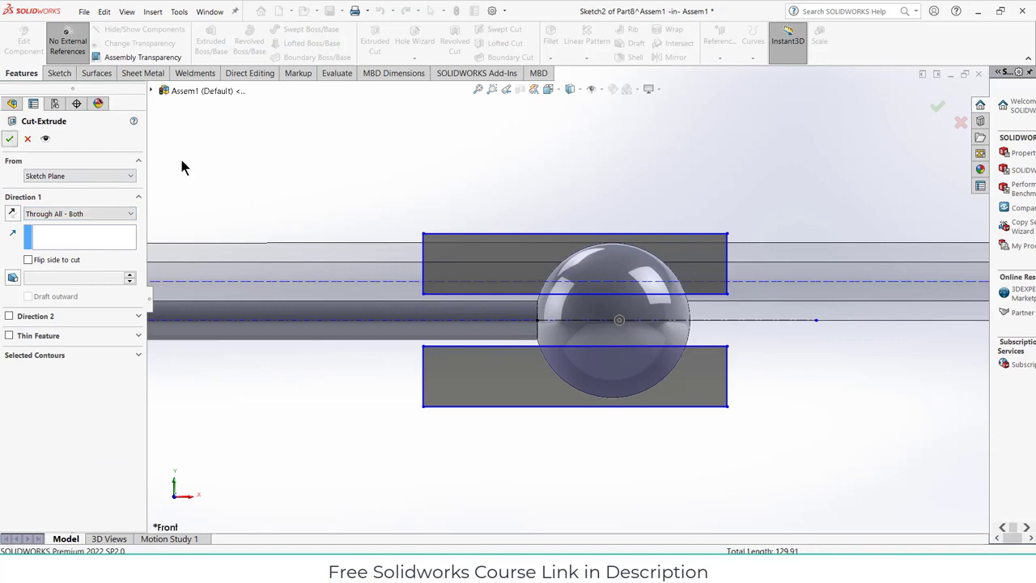
{"action": "middle_click_drag", "start_coordinate": [543, 192], "coordinate": [448, 297]}
{"action": "right_click", "coordinate": [43, 504]}
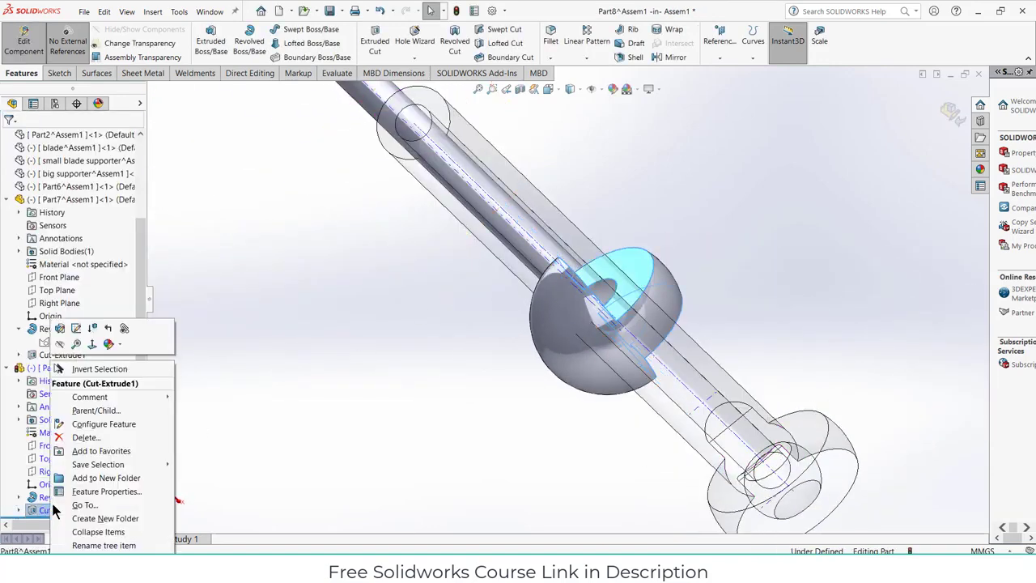
{"action": "left_click", "coordinate": [61, 325]}
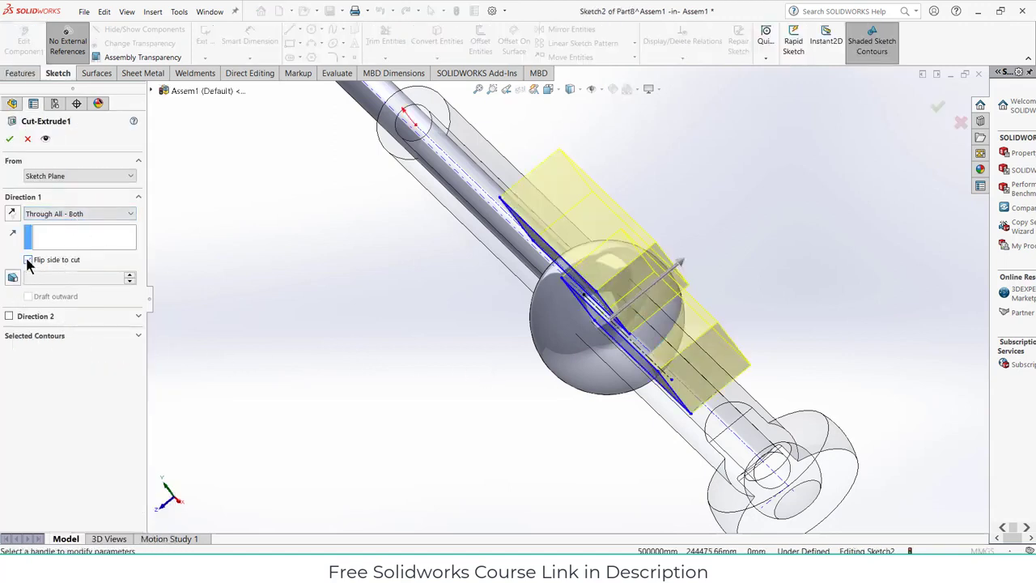
{"action": "middle_click_drag", "start_coordinate": [591, 337], "coordinate": [496, 362]}
{"action": "left_click", "coordinate": [78, 214]}
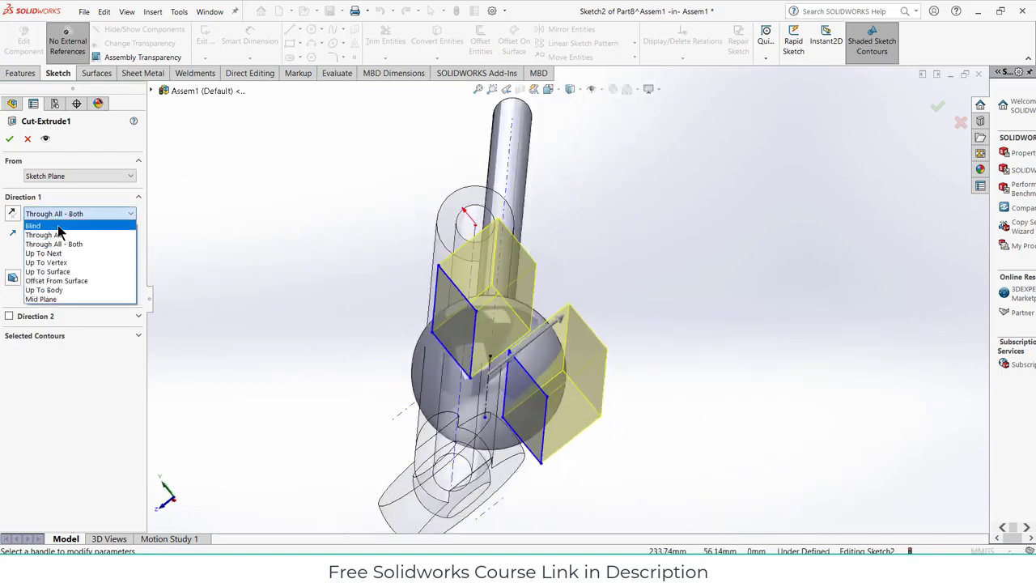
{"action": "left_click", "coordinate": [58, 242]}
{"action": "left_click", "coordinate": [67, 213]}
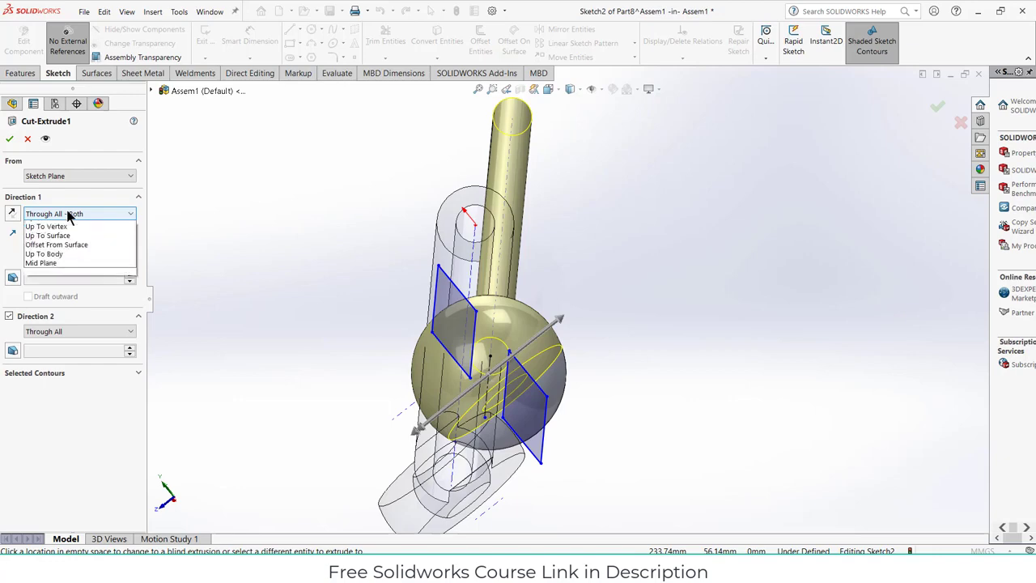
{"action": "left_click", "coordinate": [63, 249]}
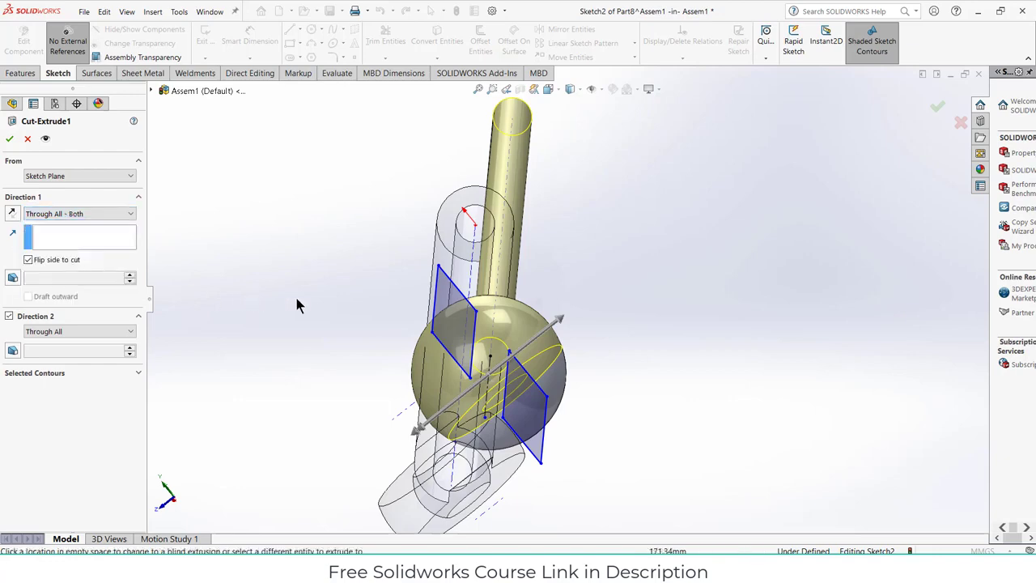
{"action": "middle_click_drag", "start_coordinate": [298, 304], "coordinate": [310, 259]}
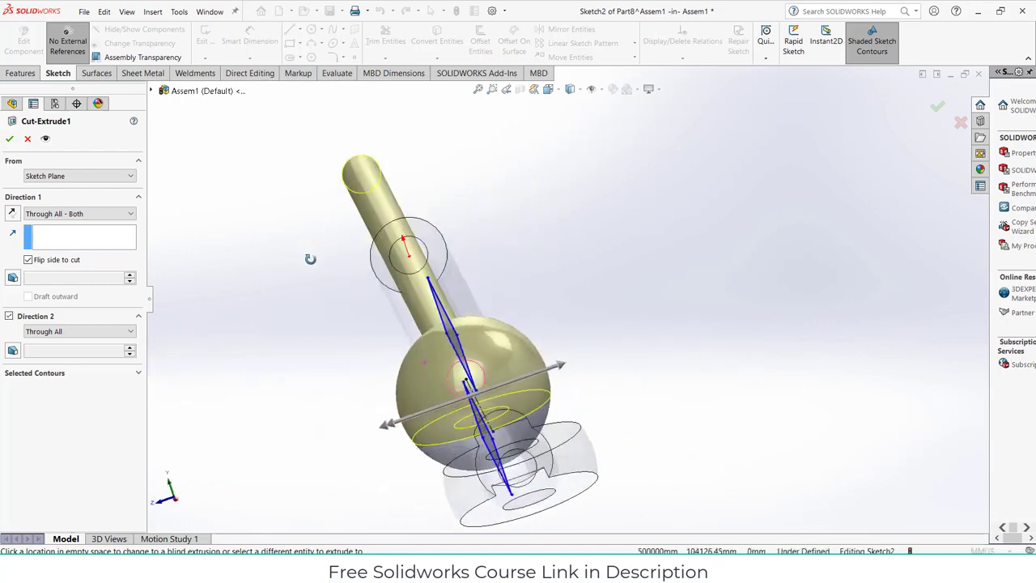
{"action": "left_click", "coordinate": [10, 140]}
{"action": "left_click", "coordinate": [106, 12]}
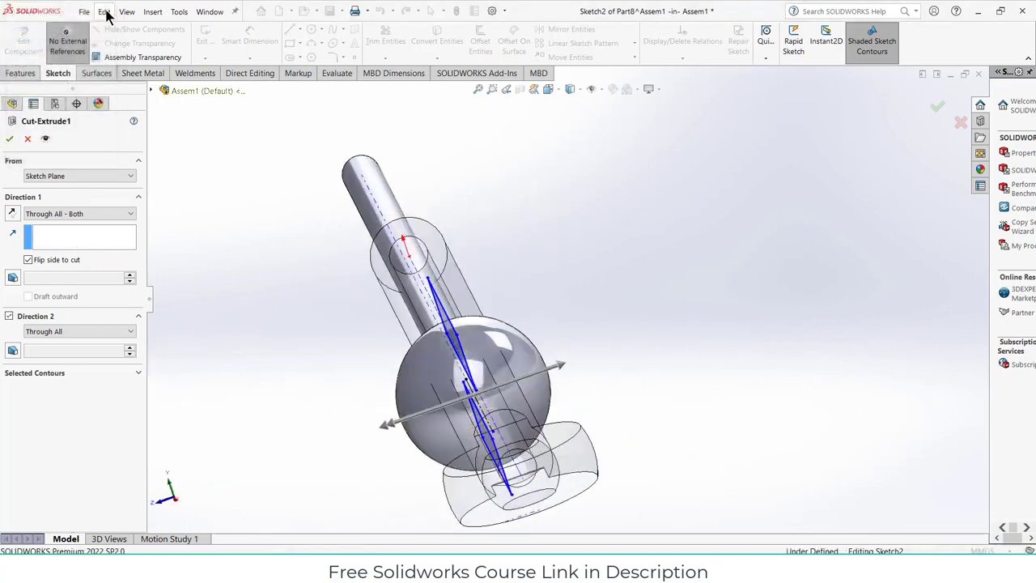
{"action": "middle_click_drag", "start_coordinate": [344, 306], "coordinate": [267, 267]}
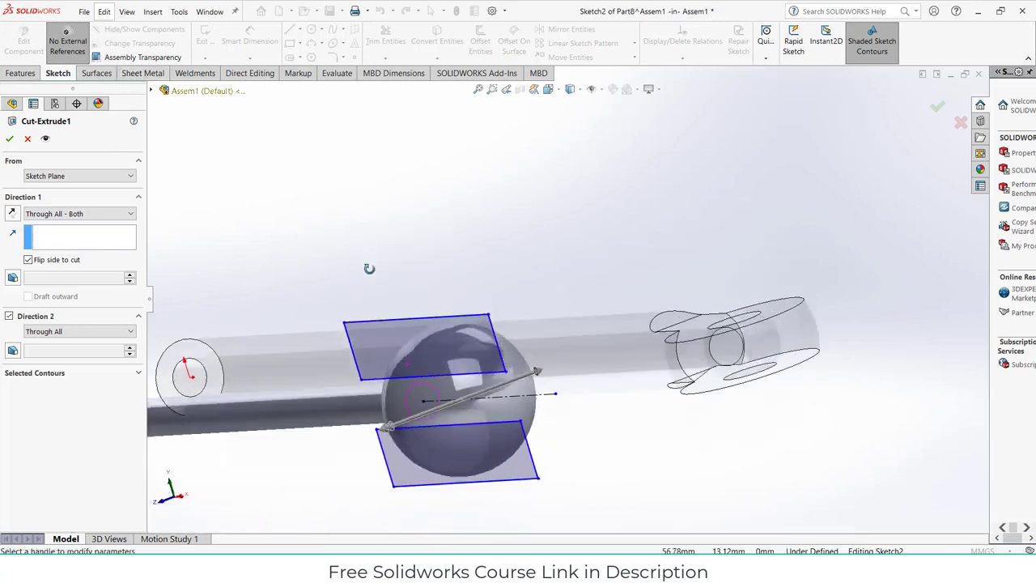
{"action": "left_click", "coordinate": [28, 140]}
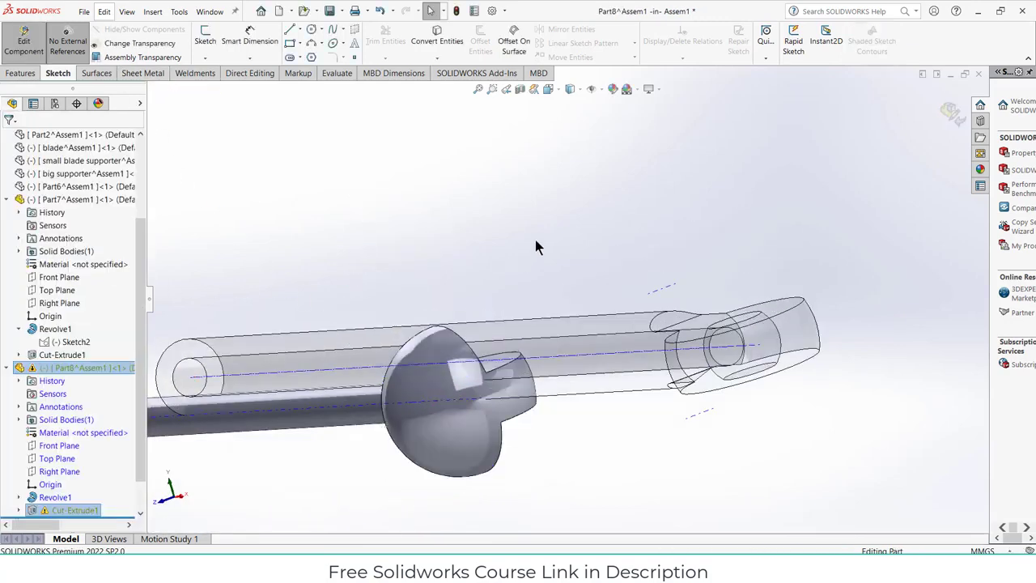
Edit the ball's extruded cut to enable Direction 2 as Through All, and return to editing the assembly
{"action": "right_click", "coordinate": [56, 510]}
{"action": "left_click", "coordinate": [48, 331]}
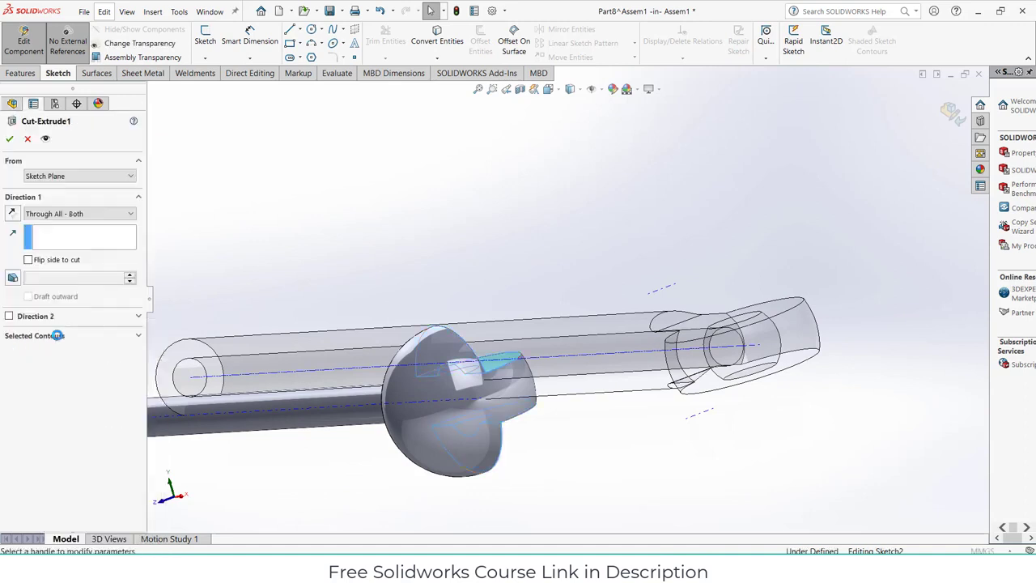
{"action": "left_click", "coordinate": [8, 316]}
{"action": "left_click", "coordinate": [9, 140]}
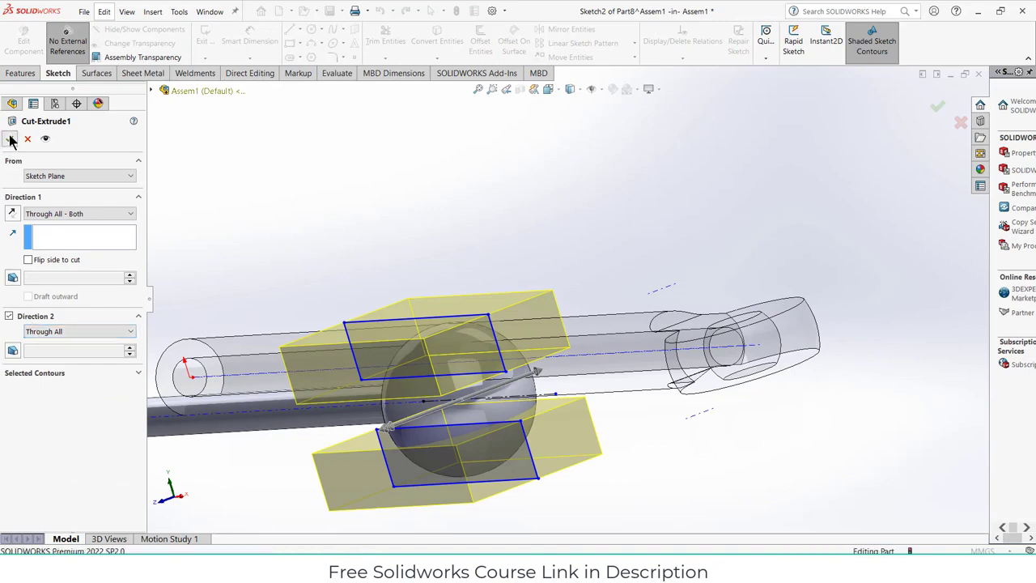
{"action": "middle_click_drag", "start_coordinate": [428, 297], "coordinate": [475, 412]}
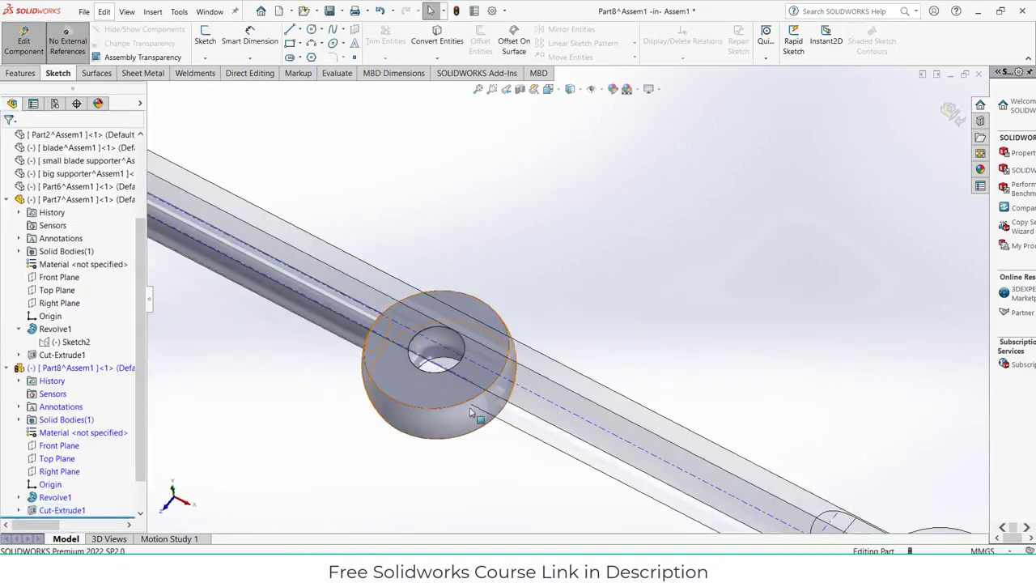
{"action": "scroll", "coordinate": [564, 301], "scroll_direction": "up", "scroll_amount": 6}
{"action": "left_click", "coordinate": [945, 114]}
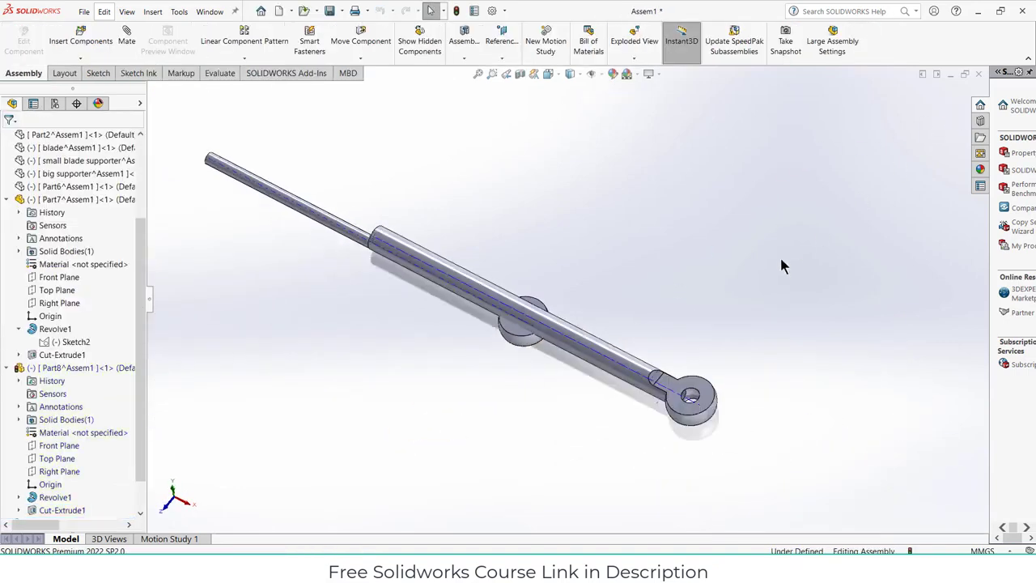
{"action": "key", "text": "f"}
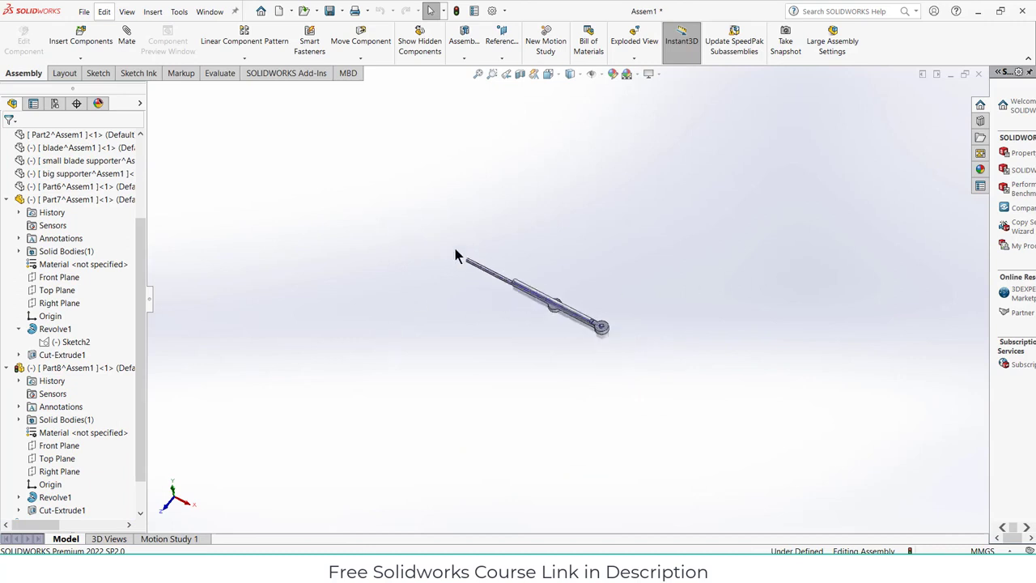
{"action": "scroll", "coordinate": [24, 323], "scroll_direction": "up", "scroll_amount": 3}
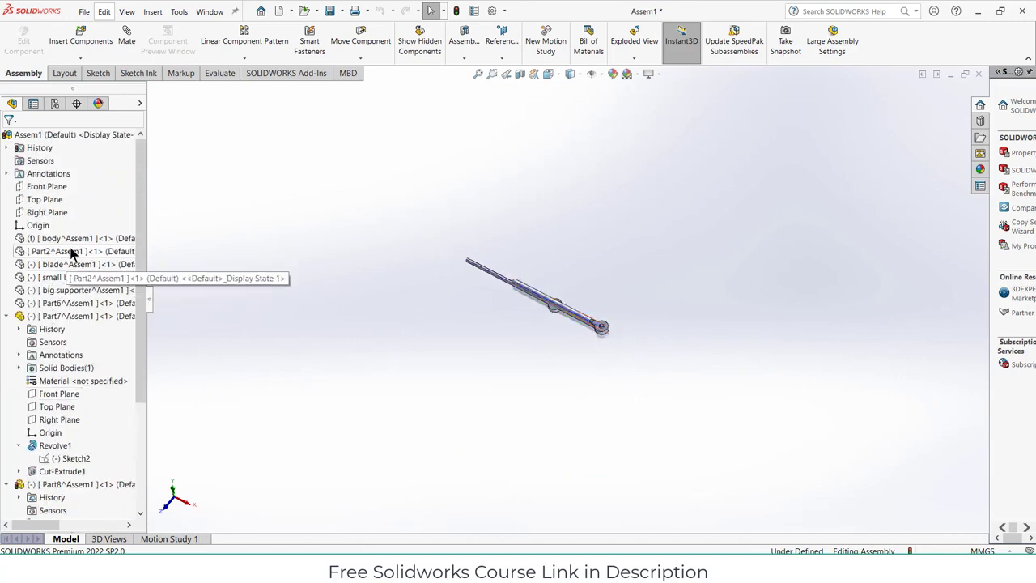
{"action": "left_click", "coordinate": [76, 238]}
{"action": "left_click", "coordinate": [66, 302], "text": "shift"}
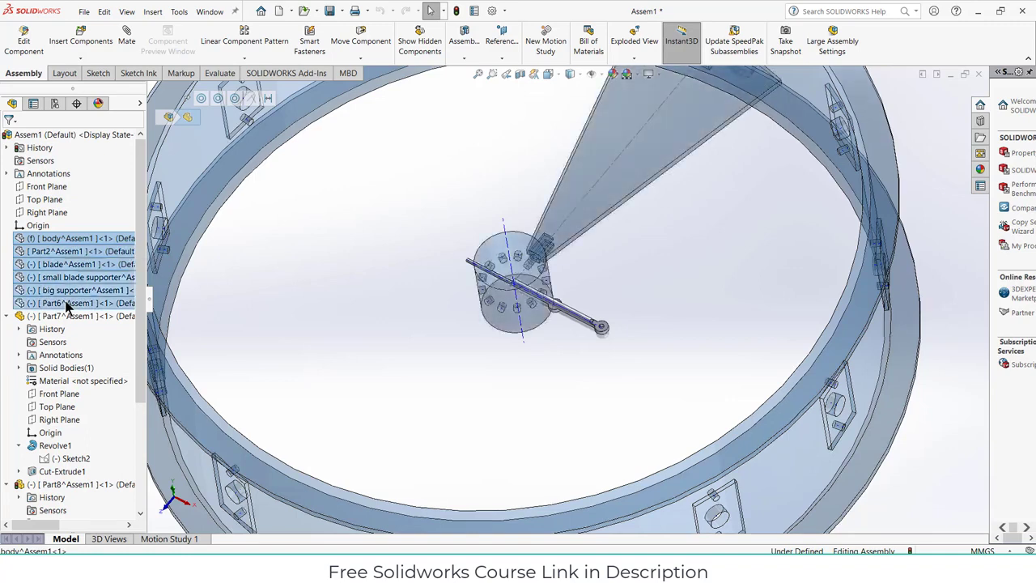
{"action": "right_click", "coordinate": [66, 303]}
{"action": "left_click", "coordinate": [456, 281]}
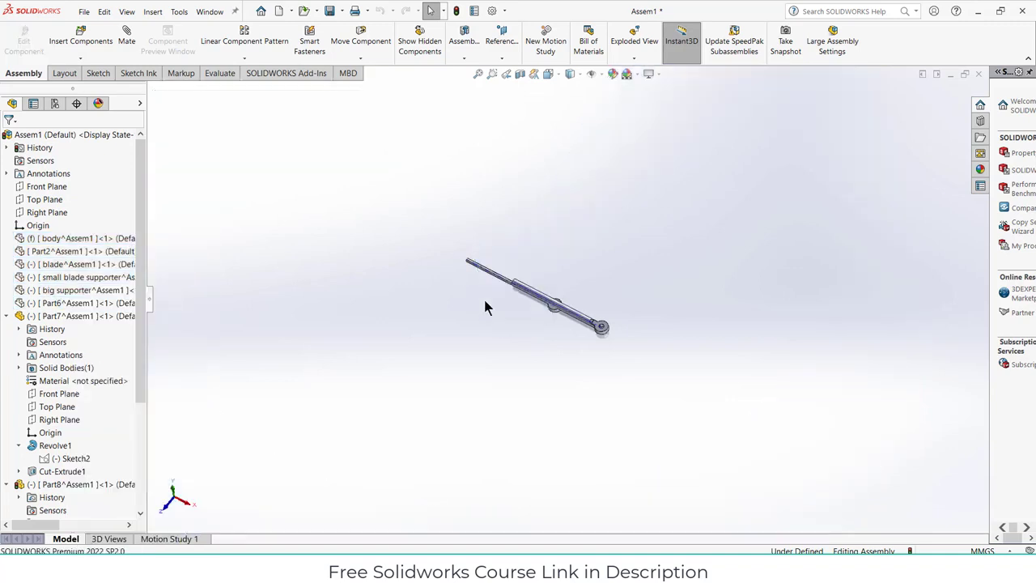
Pull the inner rod Part8 clear of Part7 and mate the two rod axes coincident with flipped alignment, so their eyes face opposite ways
{"action": "scroll", "coordinate": [479, 257], "scroll_direction": "down", "scroll_amount": 5}
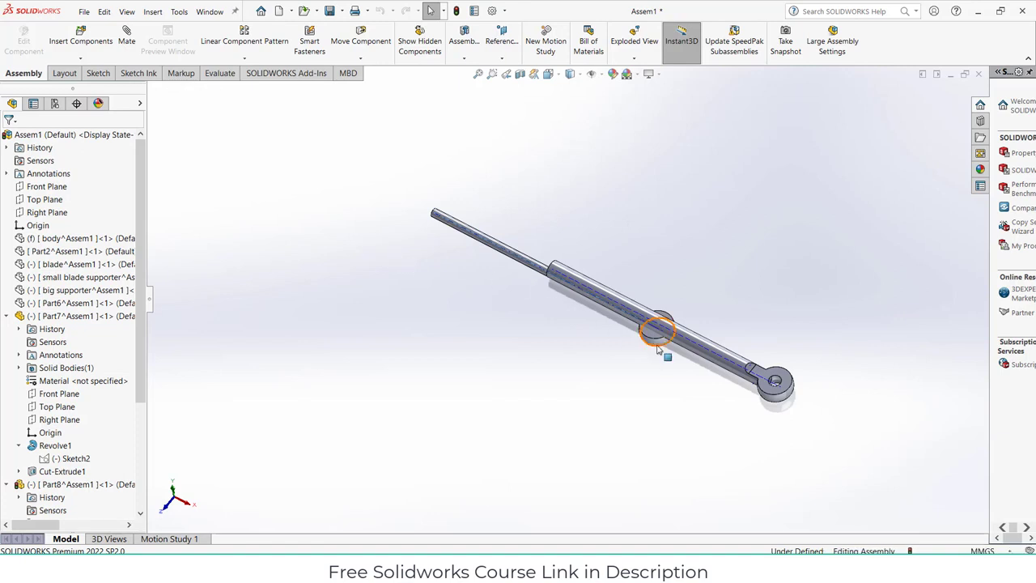
{"action": "left_click_drag", "start_coordinate": [658, 348], "coordinate": [411, 351]}
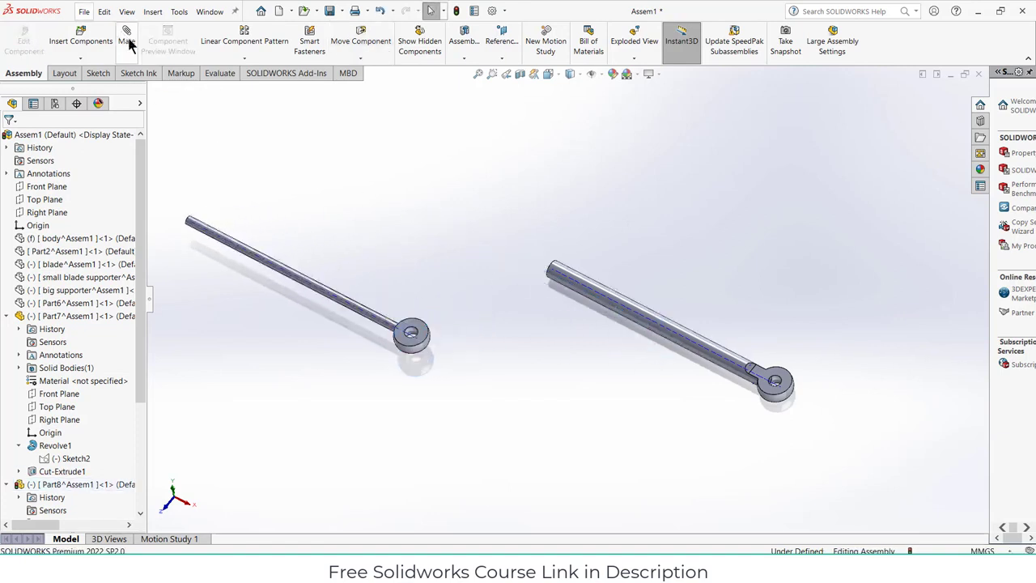
{"action": "scroll", "coordinate": [309, 312], "scroll_direction": "down", "scroll_amount": 3}
{"action": "left_click", "coordinate": [388, 296]}
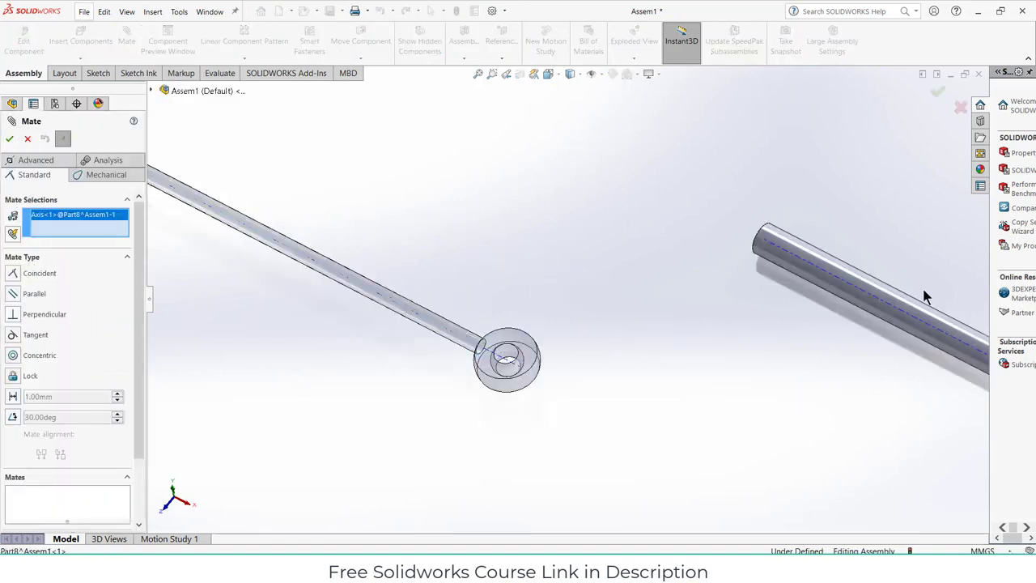
{"action": "left_click", "coordinate": [888, 304]}
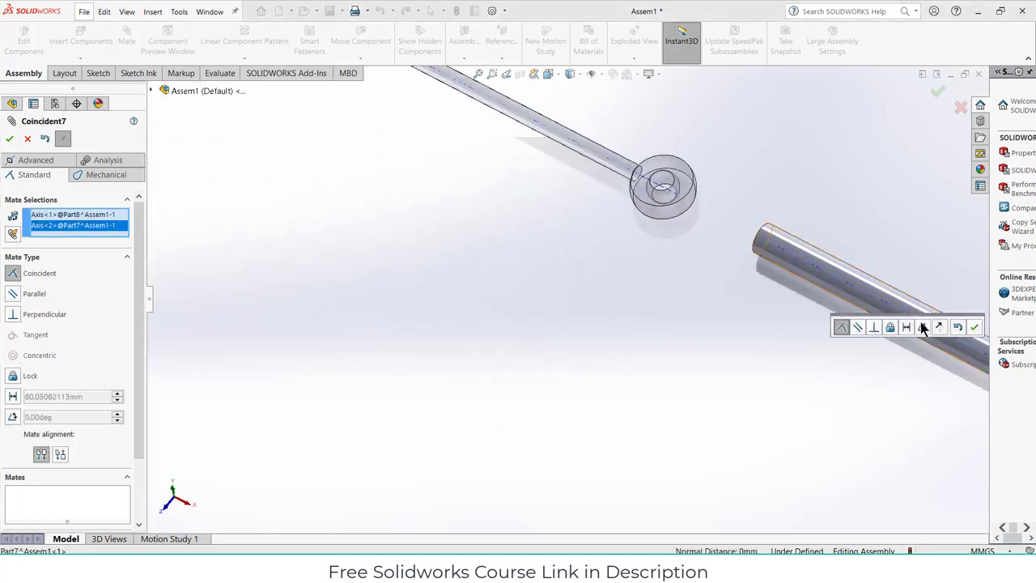
{"action": "left_click", "coordinate": [944, 326]}
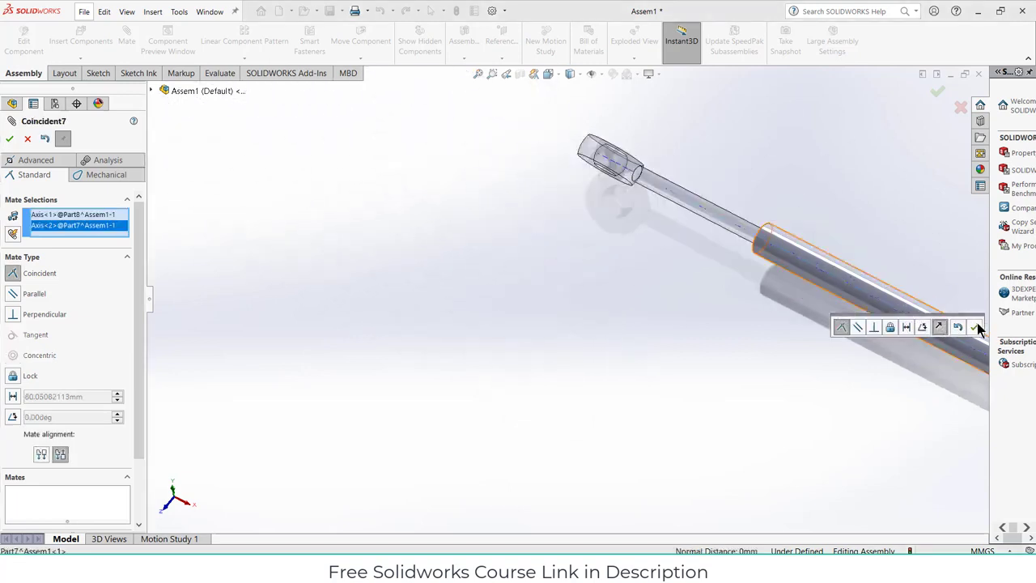
{"action": "left_click", "coordinate": [975, 326]}
{"action": "scroll", "coordinate": [837, 323], "scroll_direction": "up", "scroll_amount": 5}
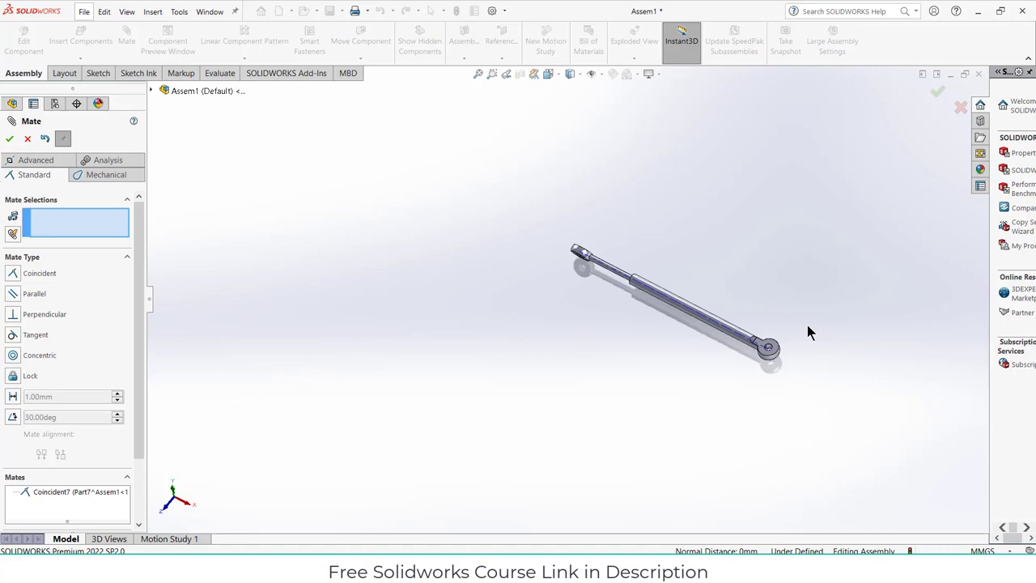
{"action": "left_click", "coordinate": [938, 95]}
Move the hollow Part7 rod along the shared axis, sliding it over the inner rod
{"action": "scroll", "coordinate": [767, 247], "scroll_direction": "up", "scroll_amount": 3}
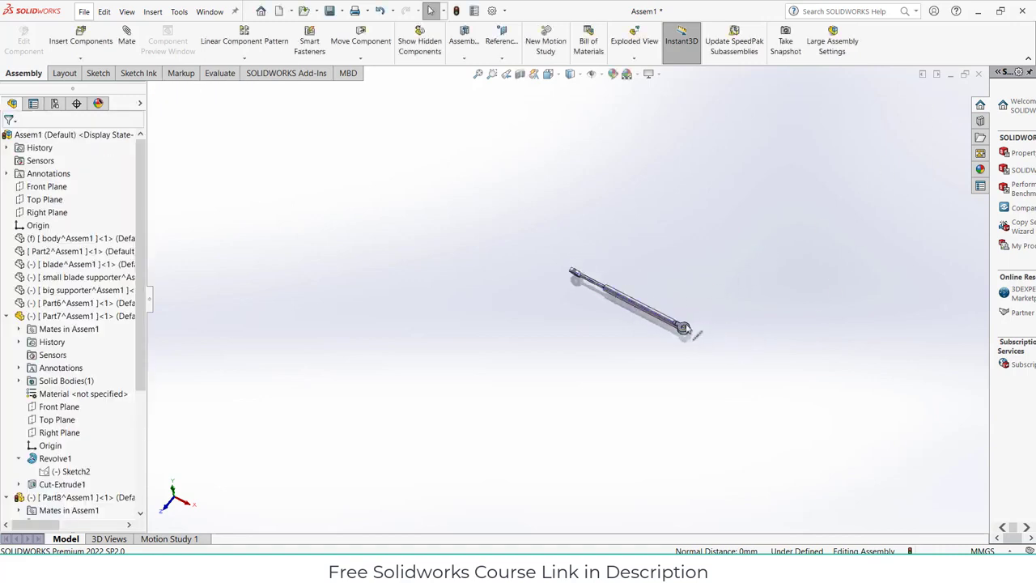
{"action": "scroll", "coordinate": [689, 328], "scroll_direction": "down", "scroll_amount": 3}
{"action": "left_click_drag", "start_coordinate": [689, 340], "coordinate": [370, 541]}
{"action": "scroll", "coordinate": [513, 396], "scroll_direction": "up", "scroll_amount": 4}
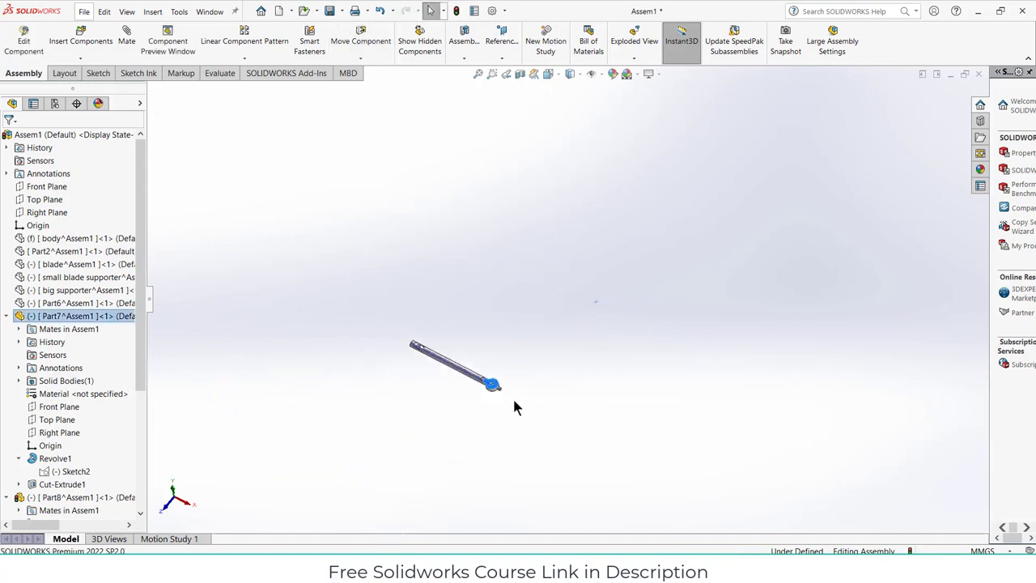
Show the hidden body, Part2, blade, small blade supporter and big supporter components again
{"action": "left_click", "coordinate": [84, 303]}
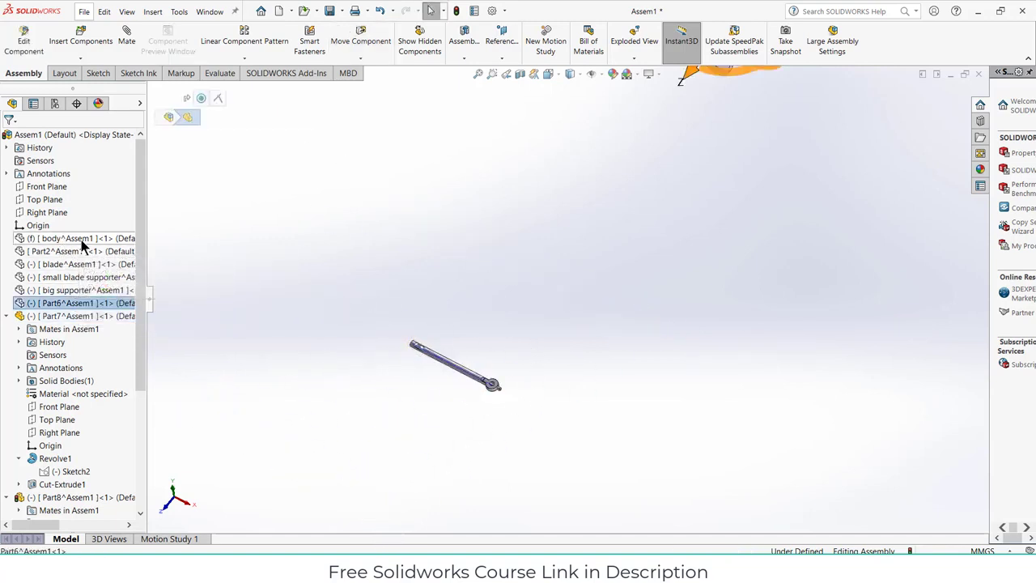
{"action": "left_click", "coordinate": [82, 239], "text": "ctrl"}
{"action": "right_click", "coordinate": [82, 243]}
{"action": "left_click", "coordinate": [512, 201]}
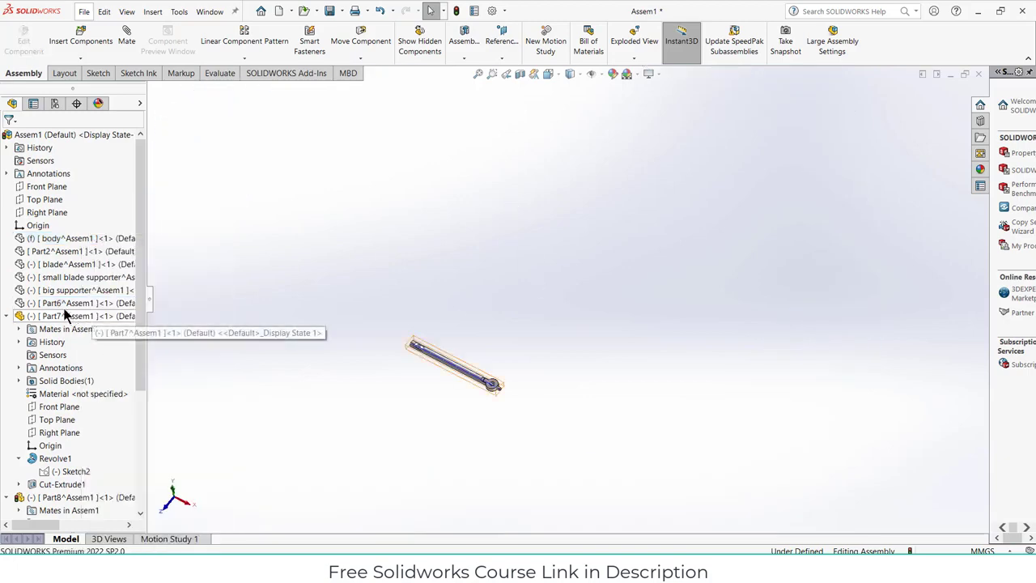
{"action": "left_click", "coordinate": [66, 303]}
{"action": "left_click", "coordinate": [72, 242], "text": "shift"}
{"action": "right_click", "coordinate": [72, 242]}
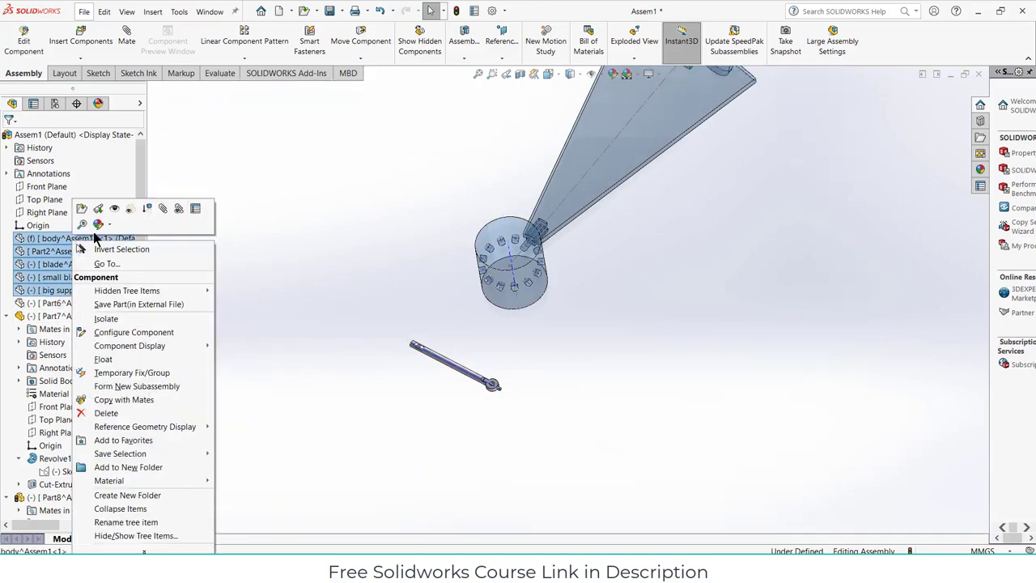
{"action": "left_click", "coordinate": [114, 208]}
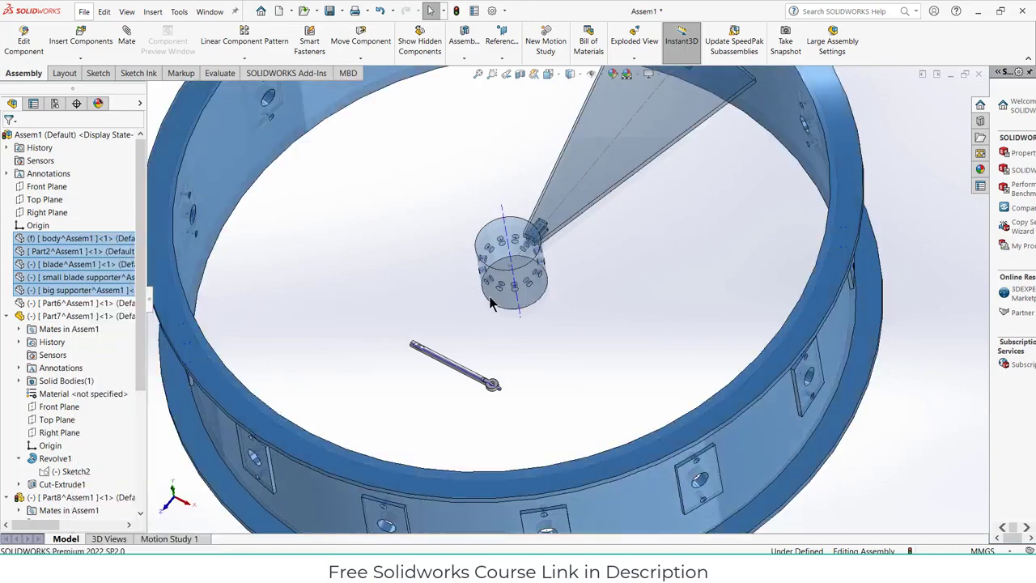
Unsuppress the LocalCirPattern1 component pattern
{"action": "scroll", "coordinate": [37, 485], "scroll_direction": "down", "scroll_amount": 7}
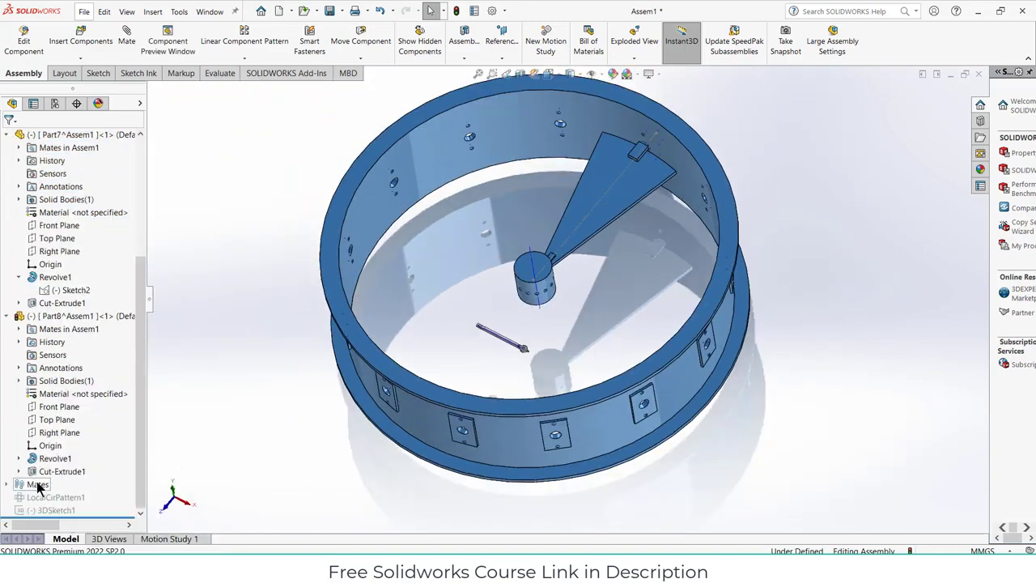
{"action": "right_click", "coordinate": [38, 494]}
{"action": "left_click", "coordinate": [67, 316]}
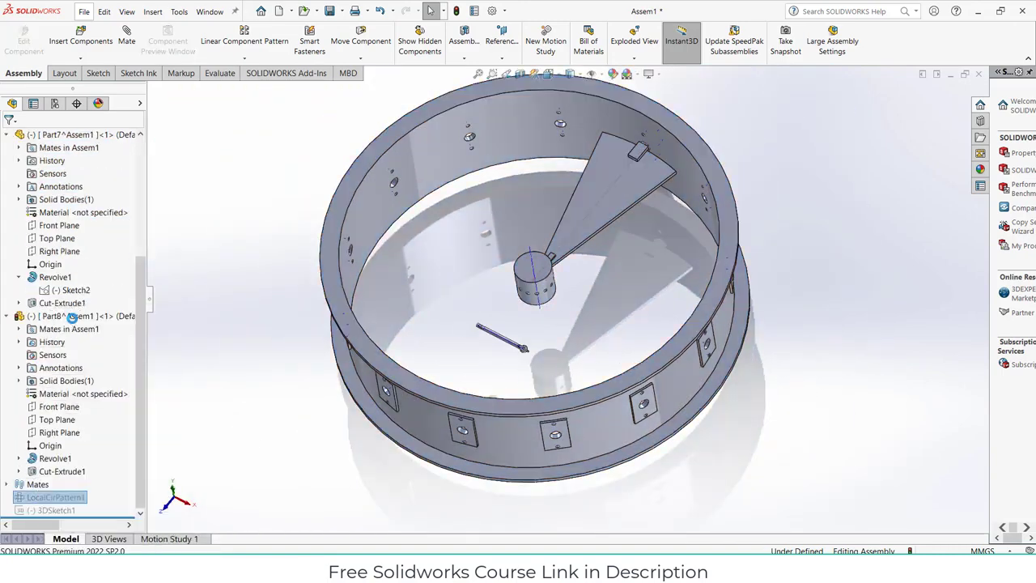
{"action": "middle_click_drag", "start_coordinate": [253, 437], "coordinate": [258, 379]}
Move the rod pair next to the patterned Part6 arms and pull the inner rod out of the hollow rod
{"action": "left_click", "coordinate": [65, 317]}
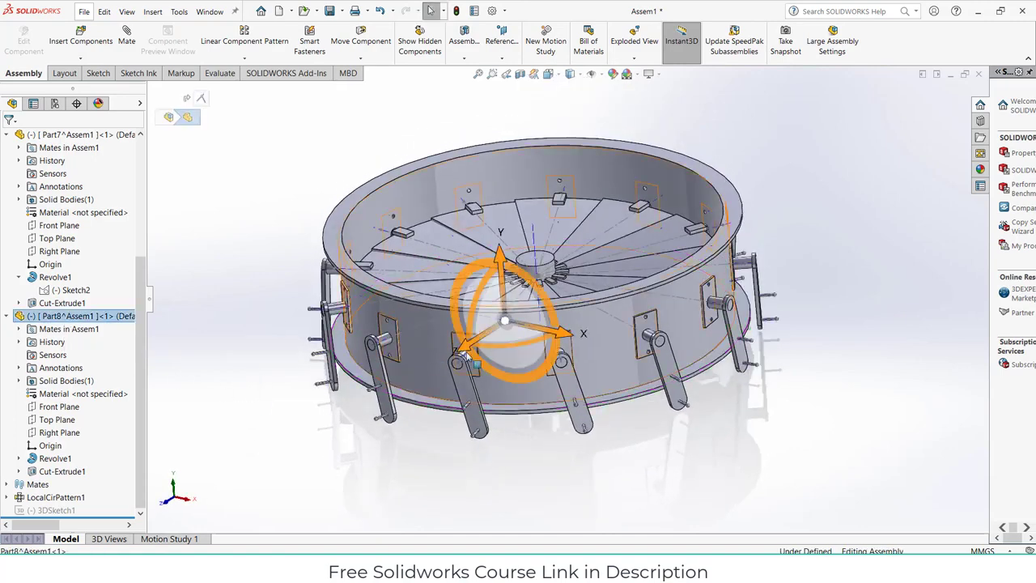
{"action": "left_click_drag", "start_coordinate": [474, 353], "coordinate": [348, 478]}
{"action": "left_click", "coordinate": [460, 497]}
{"action": "middle_click_drag", "start_coordinate": [459, 497], "coordinate": [434, 395]}
{"action": "scroll", "coordinate": [435, 395], "scroll_direction": "down", "scroll_amount": 3}
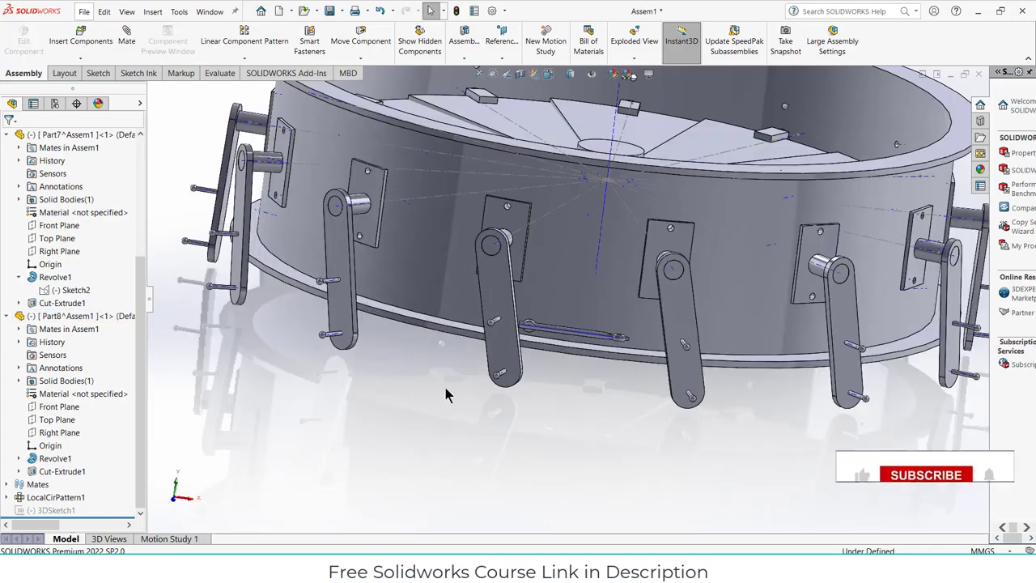
{"action": "scroll", "coordinate": [445, 394], "scroll_direction": "down", "scroll_amount": 3}
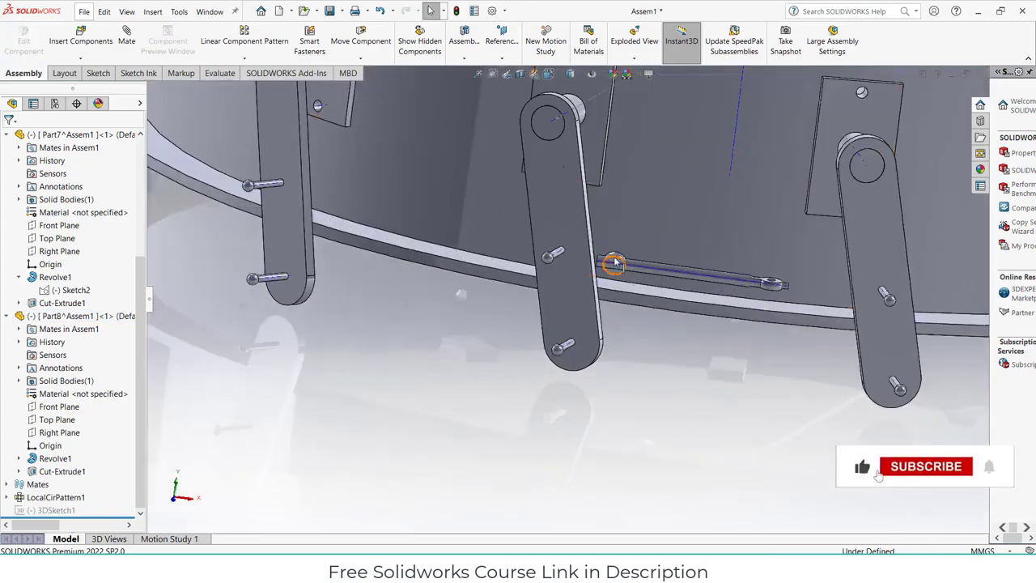
{"action": "left_click_drag", "start_coordinate": [617, 259], "coordinate": [405, 270]}
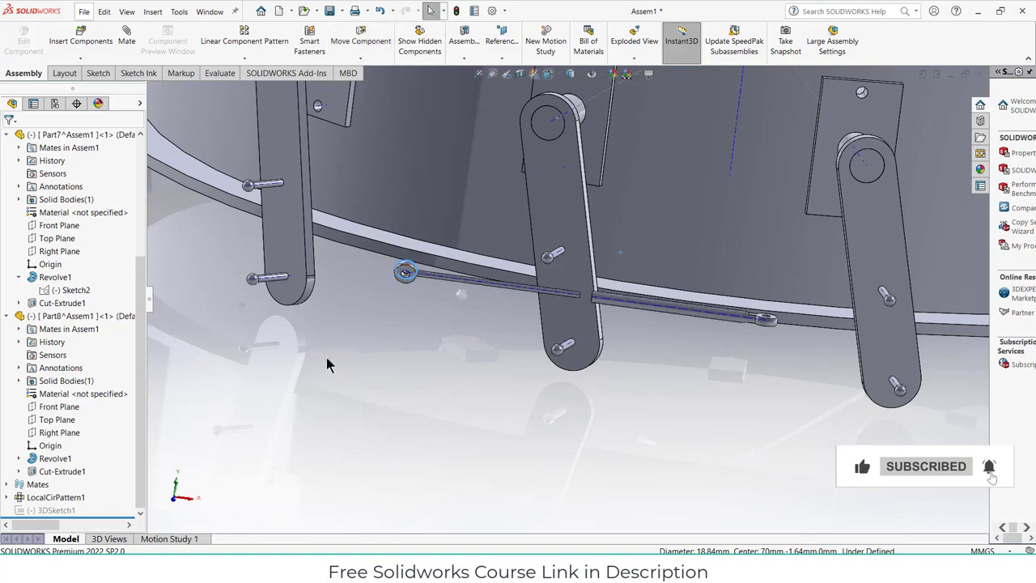
Mate the inner face of the Part8 rod eye concentric with the lower ball pin on one Part6 arm
{"action": "scroll", "coordinate": [360, 253], "scroll_direction": "down", "scroll_amount": 5}
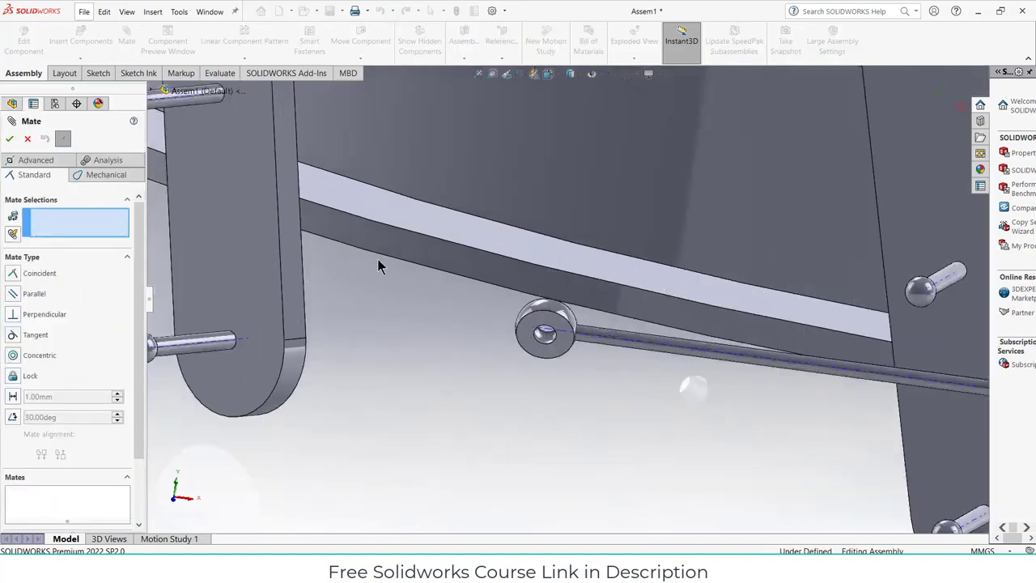
{"action": "left_click", "coordinate": [620, 368]}
{"action": "middle_click_drag", "start_coordinate": [604, 402], "coordinate": [502, 400]}
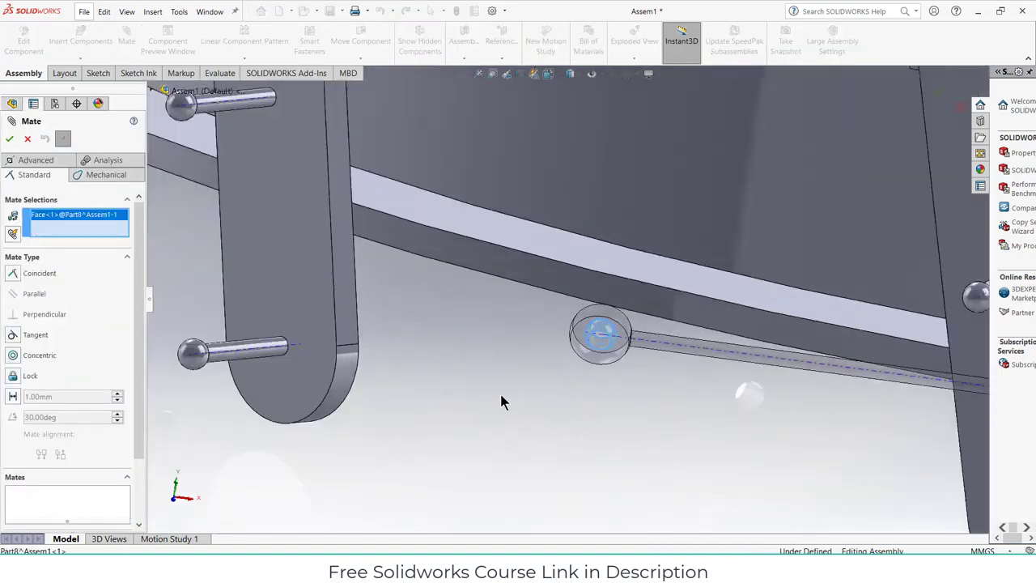
{"action": "left_click", "coordinate": [196, 350]}
{"action": "left_click", "coordinate": [180, 365]}
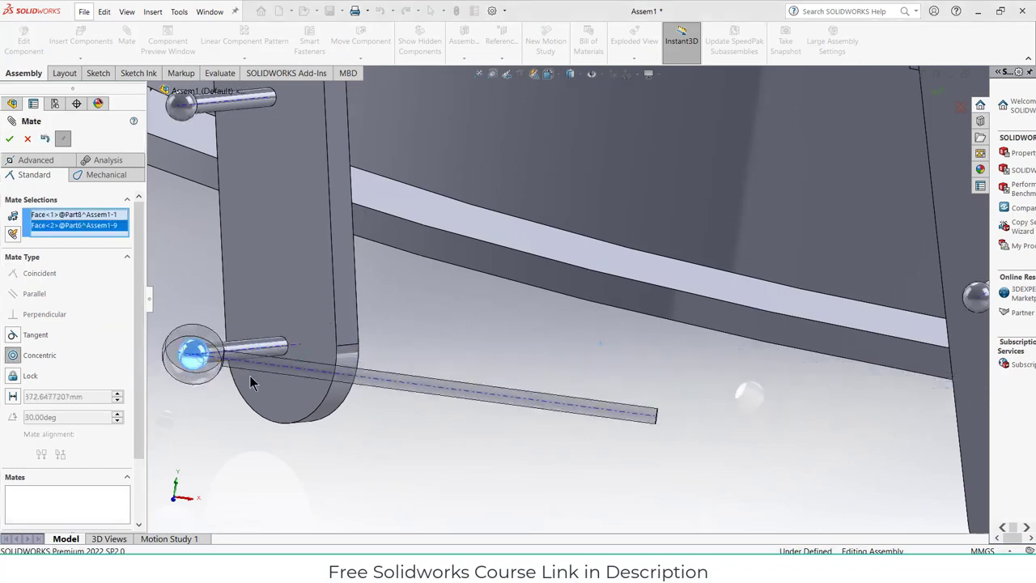
{"action": "scroll", "coordinate": [518, 394], "scroll_direction": "up", "scroll_amount": 5}
Mate the inner face of the Part7 rod eye concentric with the lower ball pin on the neighbouring Part6 arm
{"action": "scroll", "coordinate": [802, 358], "scroll_direction": "down", "scroll_amount": 8}
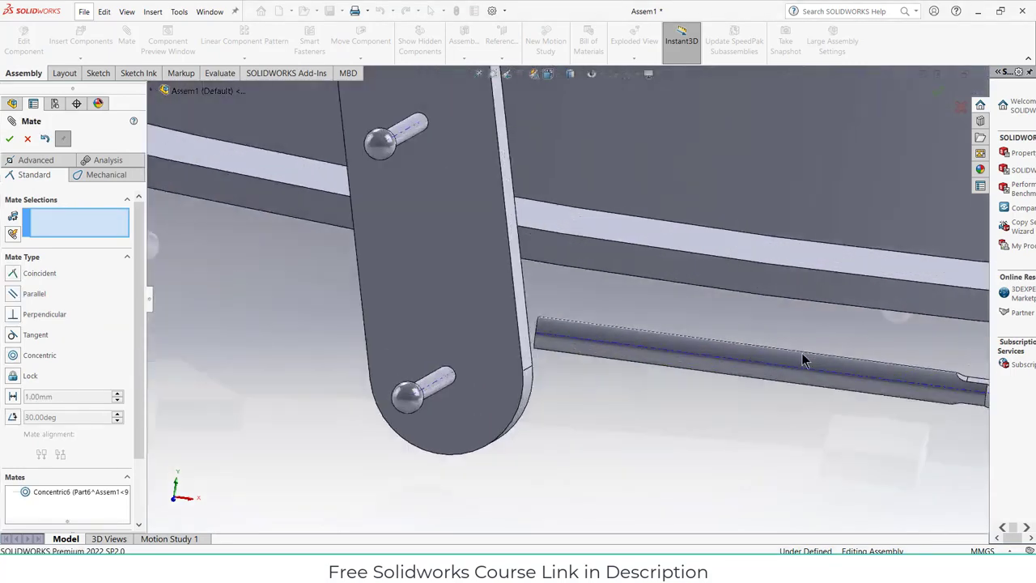
{"action": "scroll", "coordinate": [859, 364], "scroll_direction": "down", "scroll_amount": 3}
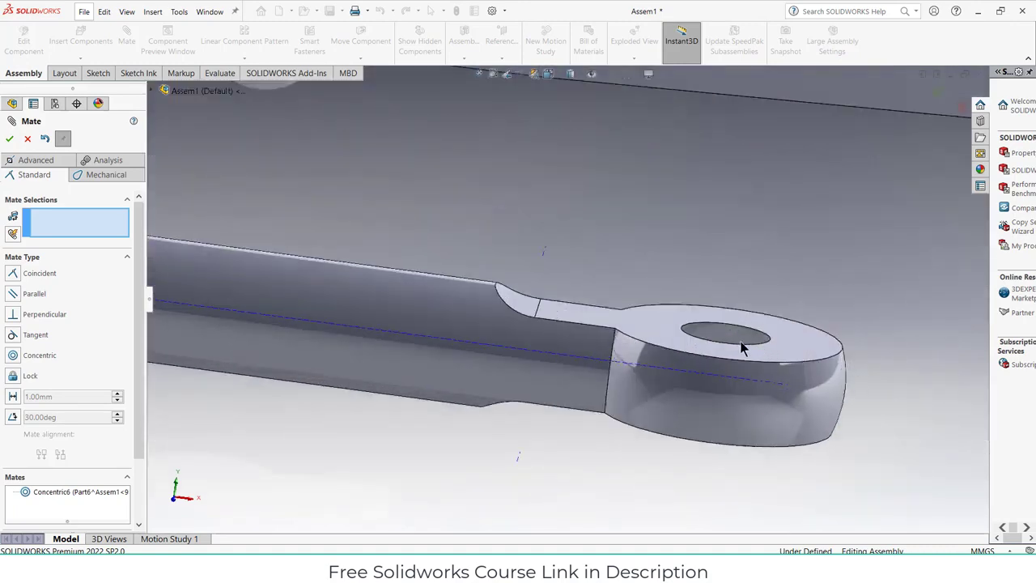
{"action": "left_click", "coordinate": [735, 341]}
{"action": "scroll", "coordinate": [724, 388], "scroll_direction": "up", "scroll_amount": 5}
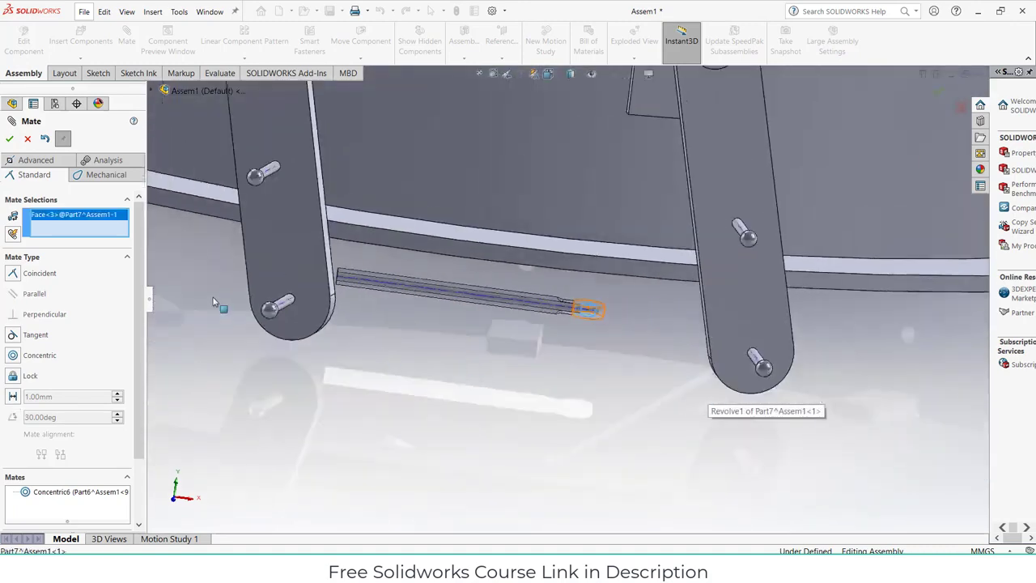
{"action": "scroll", "coordinate": [315, 302], "scroll_direction": "down", "scroll_amount": 5}
{"action": "left_click", "coordinate": [405, 326]}
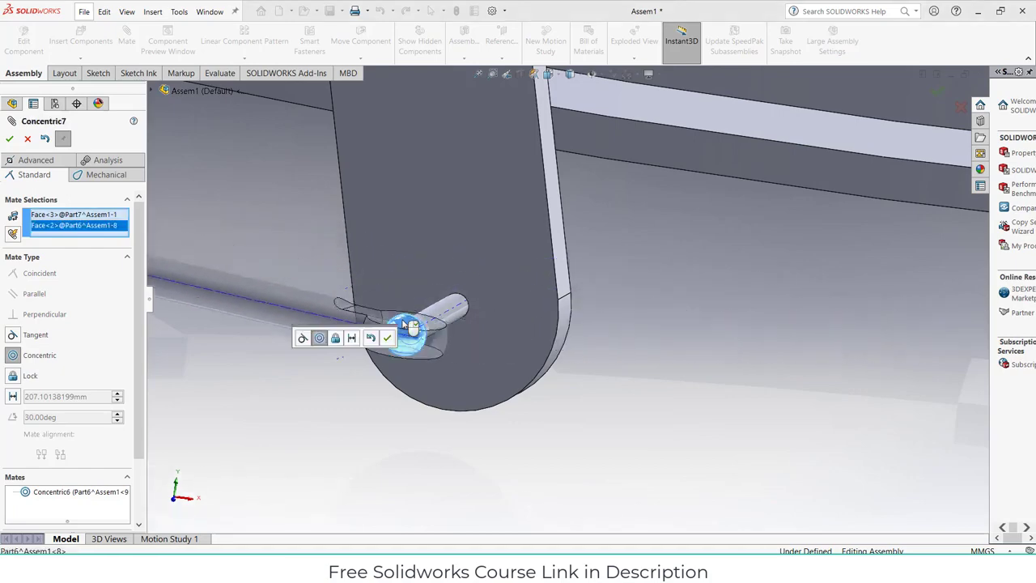
{"action": "left_click", "coordinate": [390, 339]}
Try to mate the flat face of the Part7 rod eye parallel to the front face of its Part6 arm
{"action": "middle_click_drag", "start_coordinate": [407, 370], "coordinate": [509, 280]}
{"action": "left_click", "coordinate": [432, 238]}
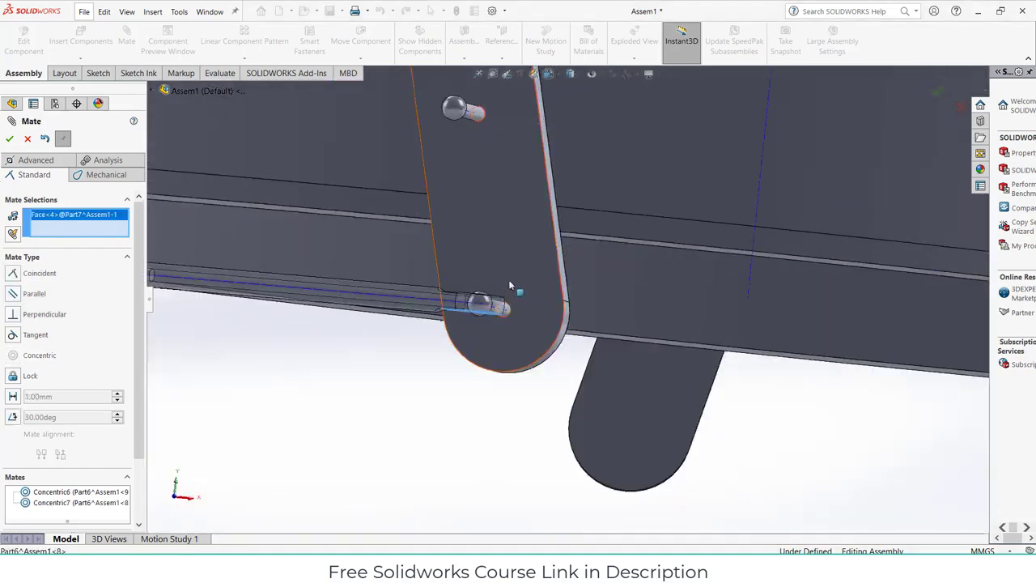
{"action": "left_click", "coordinate": [512, 266]}
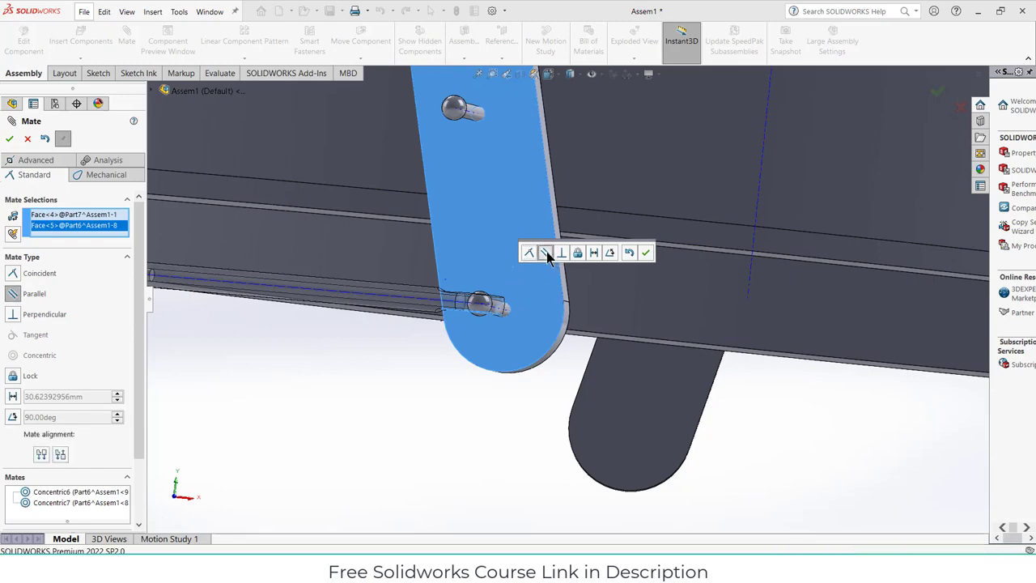
{"action": "left_click", "coordinate": [545, 252]}
{"action": "scroll", "coordinate": [481, 326], "scroll_direction": "up", "scroll_amount": 2}
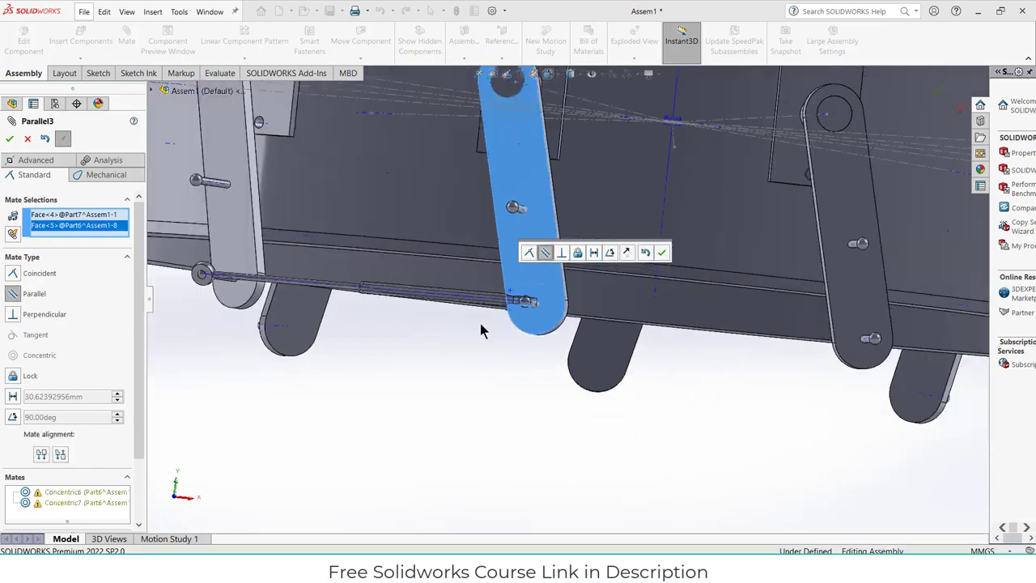
{"action": "middle_click_drag", "start_coordinate": [481, 324], "coordinate": [481, 351]}
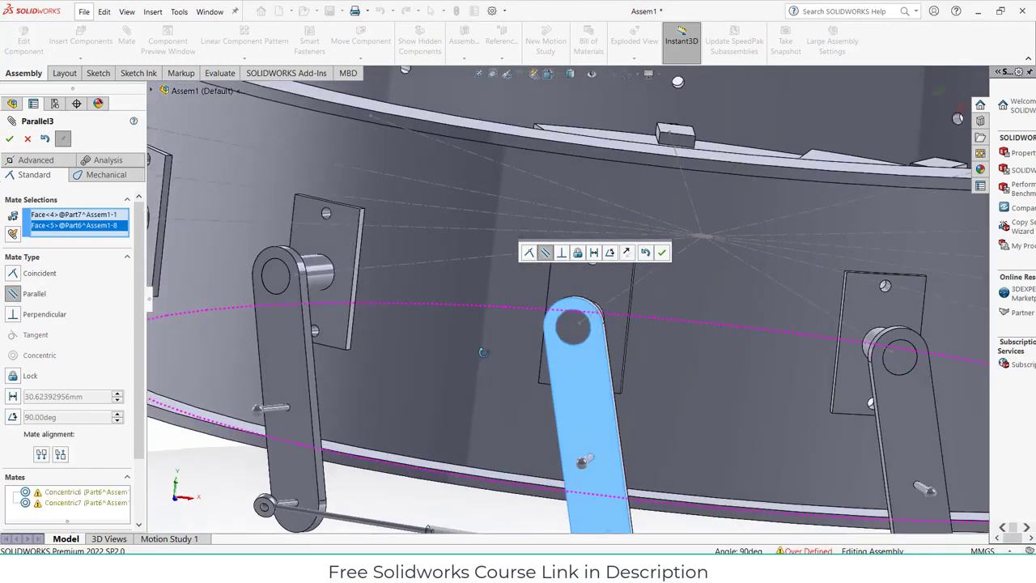
{"action": "left_click", "coordinate": [10, 138]}
{"action": "left_click", "coordinate": [634, 166]}
{"action": "scroll", "coordinate": [630, 324], "scroll_direction": "down", "scroll_amount": 2}
{"action": "middle_click_drag", "start_coordinate": [630, 324], "coordinate": [599, 122]}
{"action": "key", "text": "Escape"}
{"action": "scroll", "coordinate": [558, 299], "scroll_direction": "up", "scroll_amount": 3}
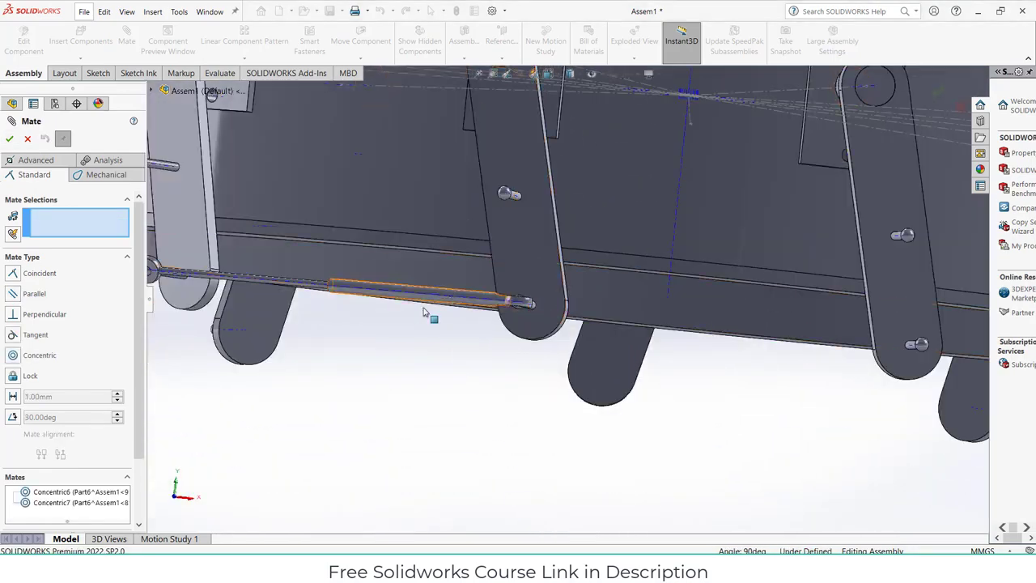
{"action": "left_click", "coordinate": [29, 140]}
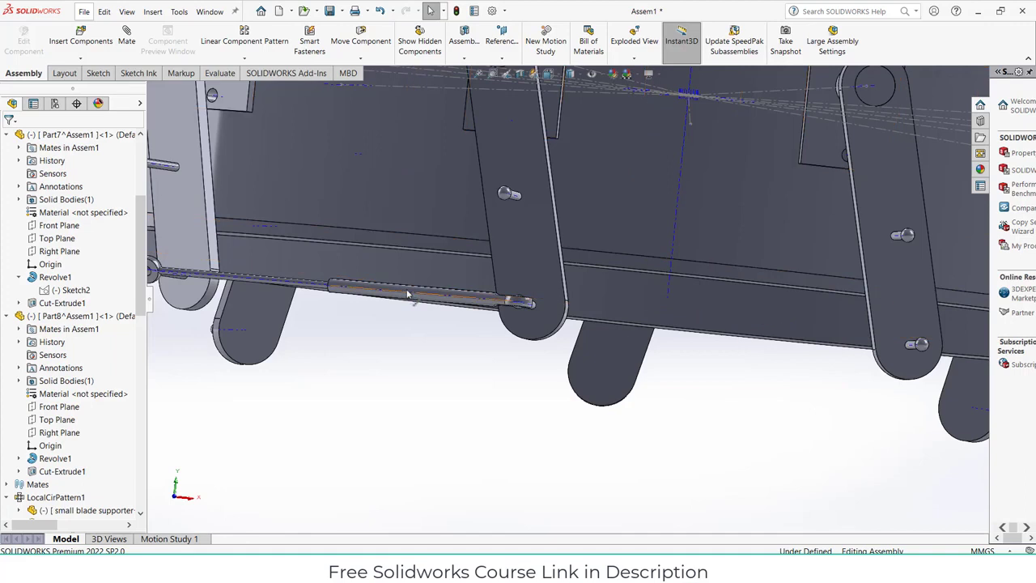
Select the Part7 hollow rod and move the Part7/Part8 rod pair off the lower ball pins of the Part6 arms
{"action": "scroll", "coordinate": [77, 356], "scroll_direction": "down", "scroll_amount": 1}
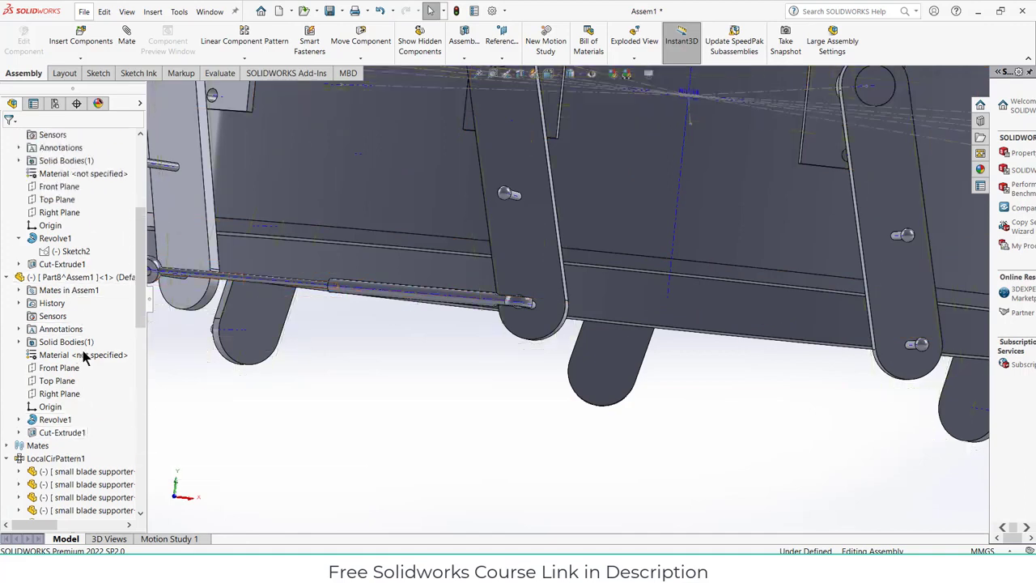
{"action": "left_click", "coordinate": [405, 290]}
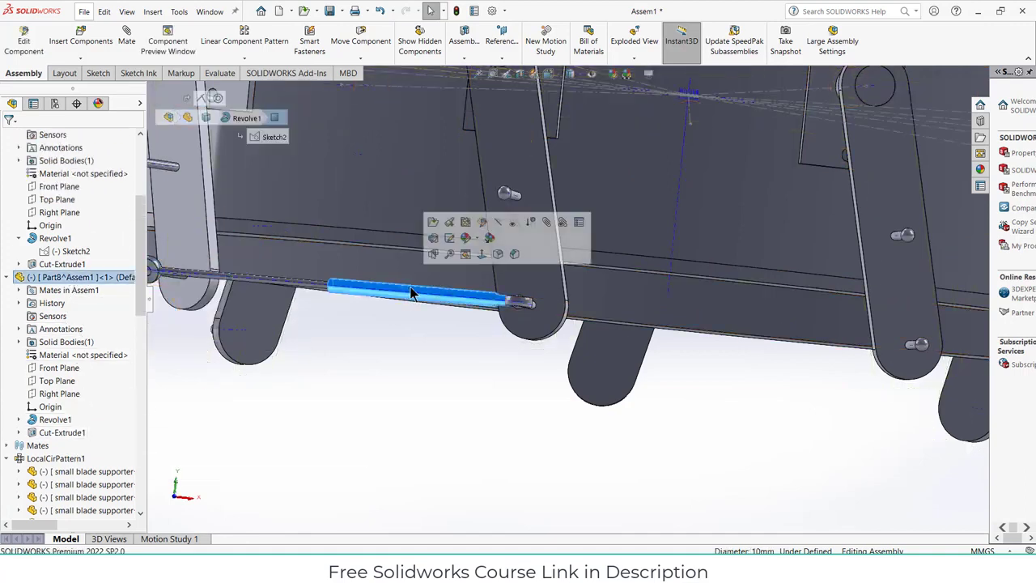
{"action": "left_click", "coordinate": [86, 136]}
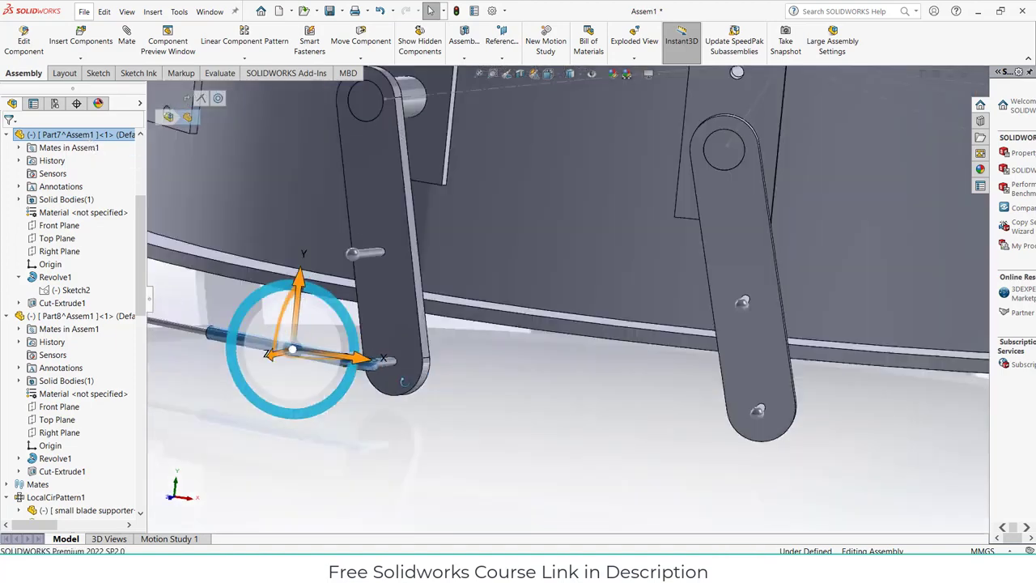
{"action": "middle_click_drag", "start_coordinate": [404, 382], "coordinate": [370, 395]}
{"action": "scroll", "coordinate": [370, 396], "scroll_direction": "up", "scroll_amount": 3}
{"action": "scroll", "coordinate": [370, 389], "scroll_direction": "down", "scroll_amount": 2}
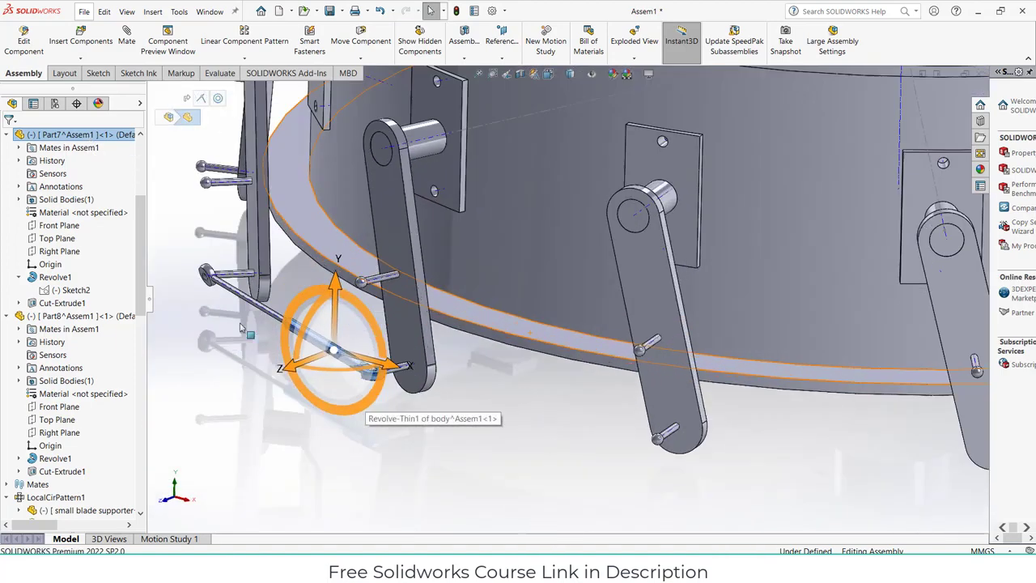
{"action": "mouse_move", "coordinate": [314, 320]}
{"action": "left_mouse_down"}
{"action": "mouse_move", "coordinate": [327, 301]}
{"action": "mouse_move", "coordinate": [318, 314]}
{"action": "left_mouse_up"}
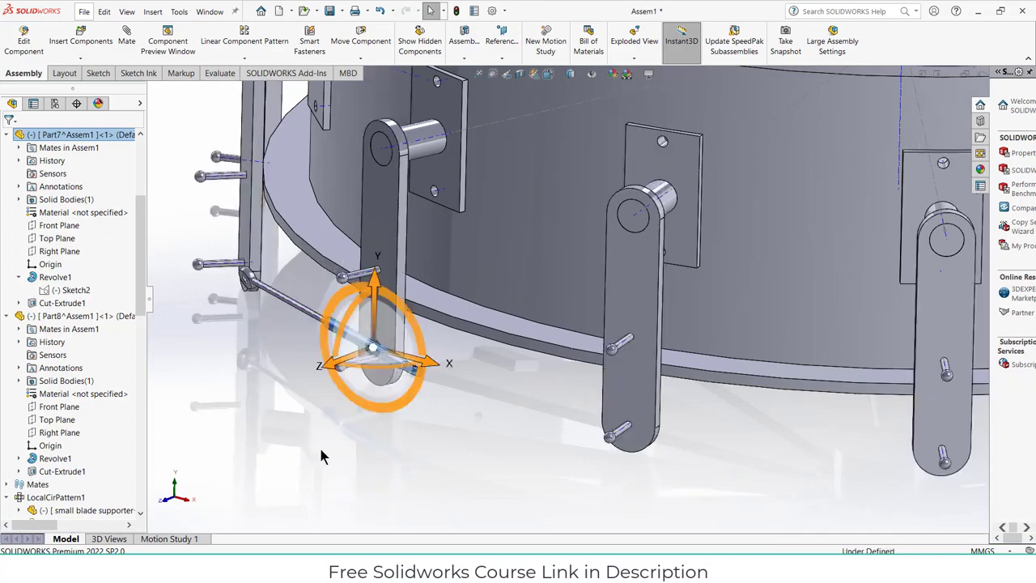
{"action": "left_click", "coordinate": [324, 454]}
{"action": "scroll", "coordinate": [353, 380], "scroll_direction": "down", "scroll_amount": 2}
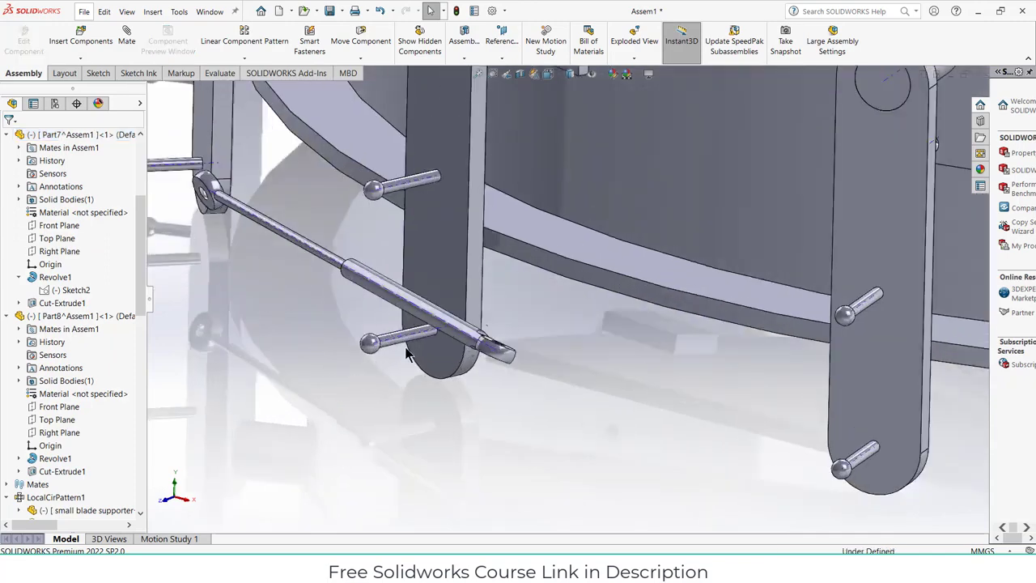
Examine the Part7 rod eye and the neighbouring lower ball pin for geometry that could serve as a ball-joint centre
{"action": "scroll", "coordinate": [406, 354], "scroll_direction": "down", "scroll_amount": 2}
{"action": "scroll", "coordinate": [406, 353], "scroll_direction": "up", "scroll_amount": 1}
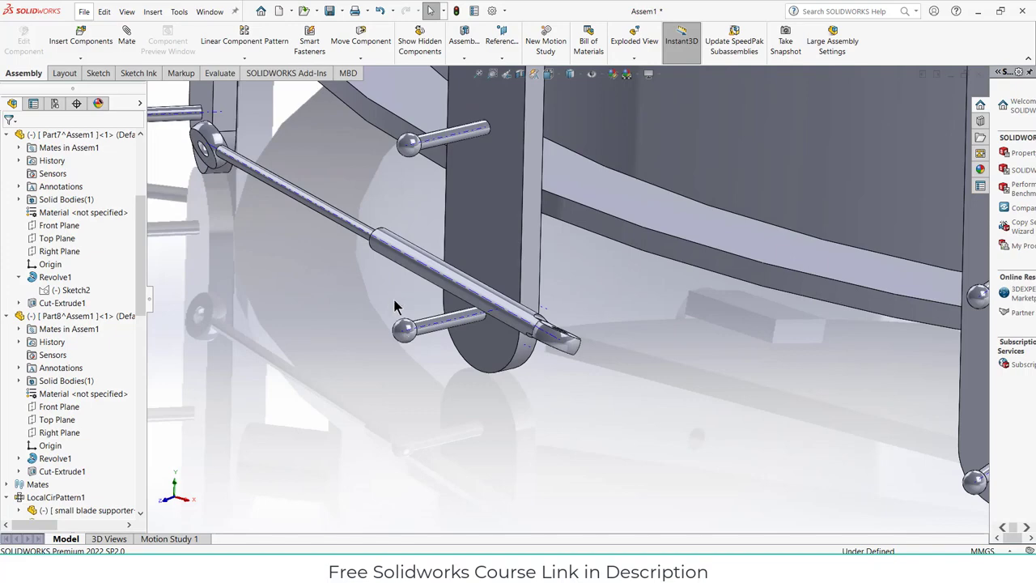
{"action": "scroll", "coordinate": [420, 340], "scroll_direction": "down", "scroll_amount": 2}
{"action": "scroll", "coordinate": [397, 324], "scroll_direction": "up", "scroll_amount": 1}
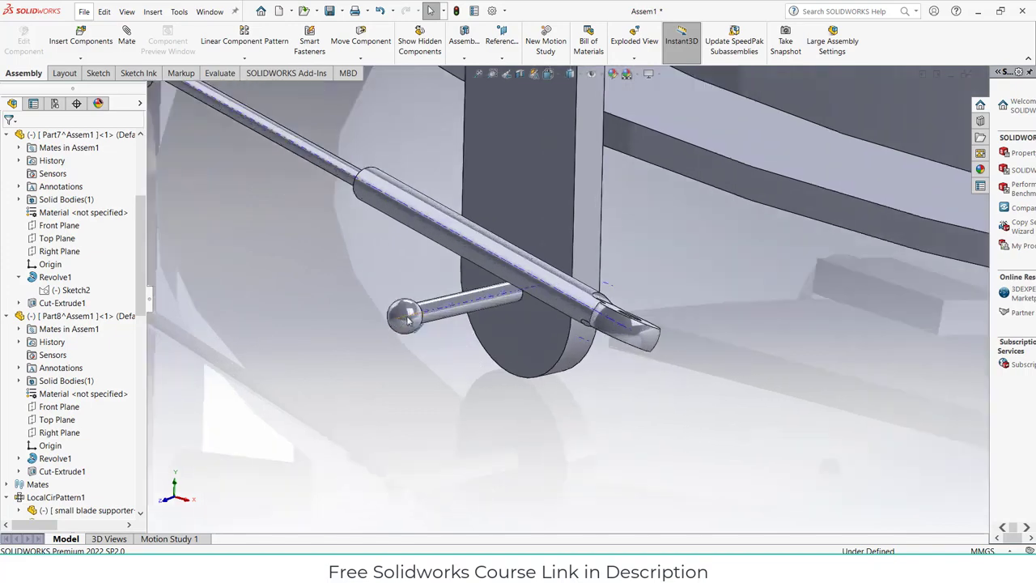
{"action": "scroll", "coordinate": [622, 320], "scroll_direction": "down", "scroll_amount": 3}
{"action": "middle_click_drag", "start_coordinate": [680, 340], "coordinate": [638, 353]}
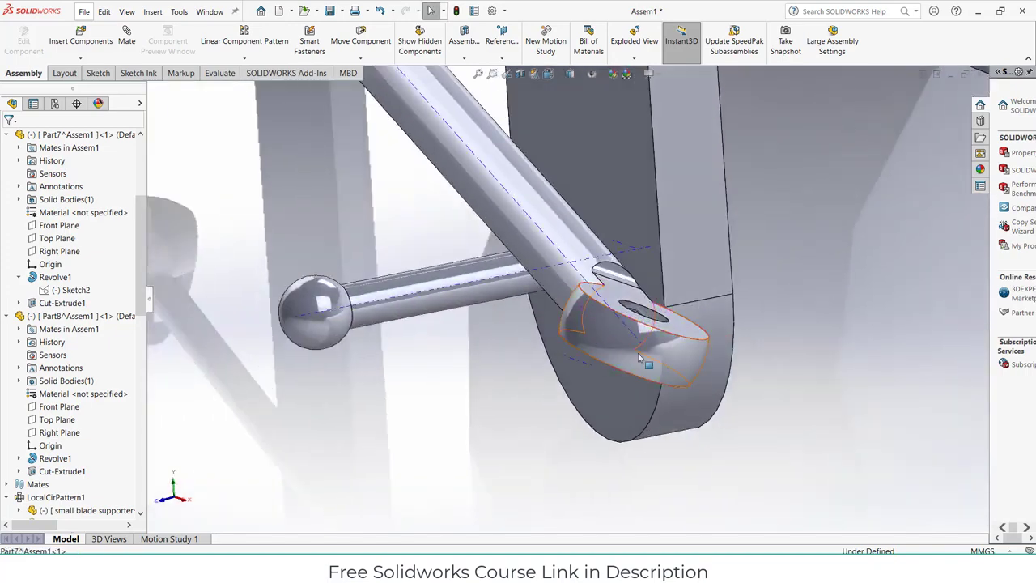
{"action": "left_click", "coordinate": [659, 354]}
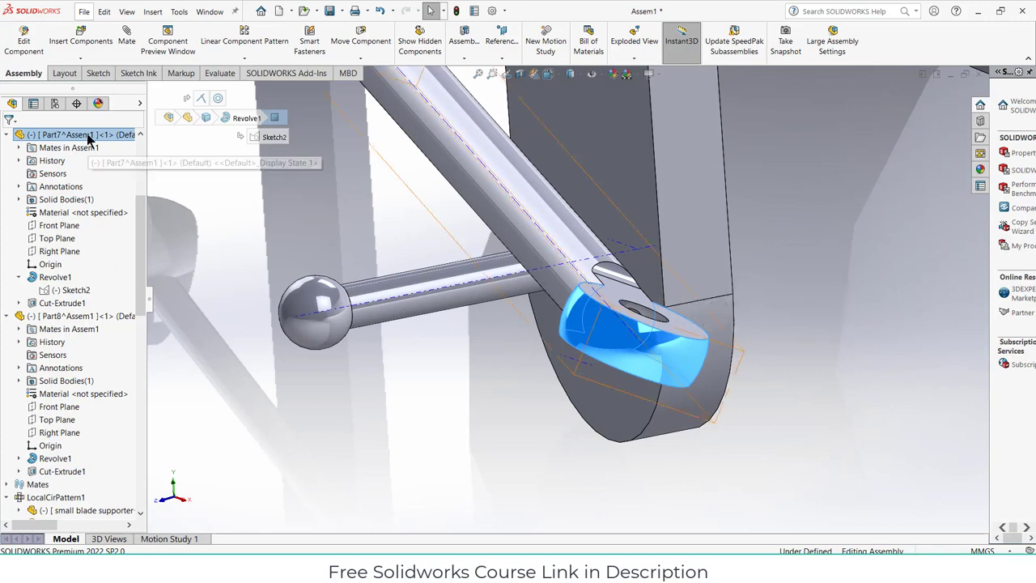
{"action": "left_click", "coordinate": [88, 137]}
{"action": "left_click_drag", "start_coordinate": [484, 167], "coordinate": [504, 162]}
{"action": "left_click", "coordinate": [640, 340]}
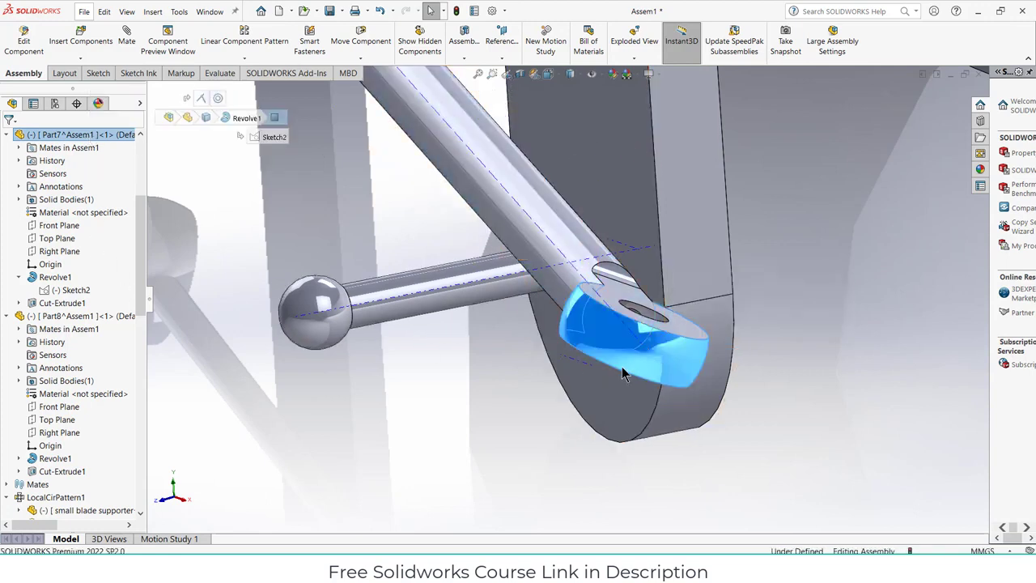
{"action": "scroll", "coordinate": [599, 383], "scroll_direction": "up", "scroll_amount": 2}
{"action": "scroll", "coordinate": [601, 383], "scroll_direction": "up", "scroll_amount": 2}
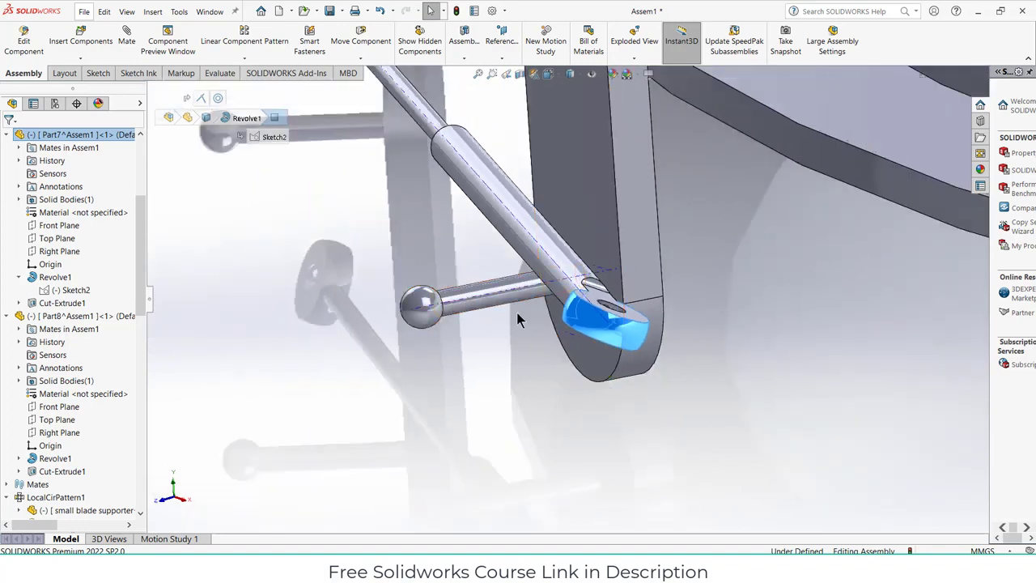
Open the Part6 arm beside the Part7 rod eye for in-context editing and start a sketch on its Right Plane
{"action": "left_click", "coordinate": [630, 219]}
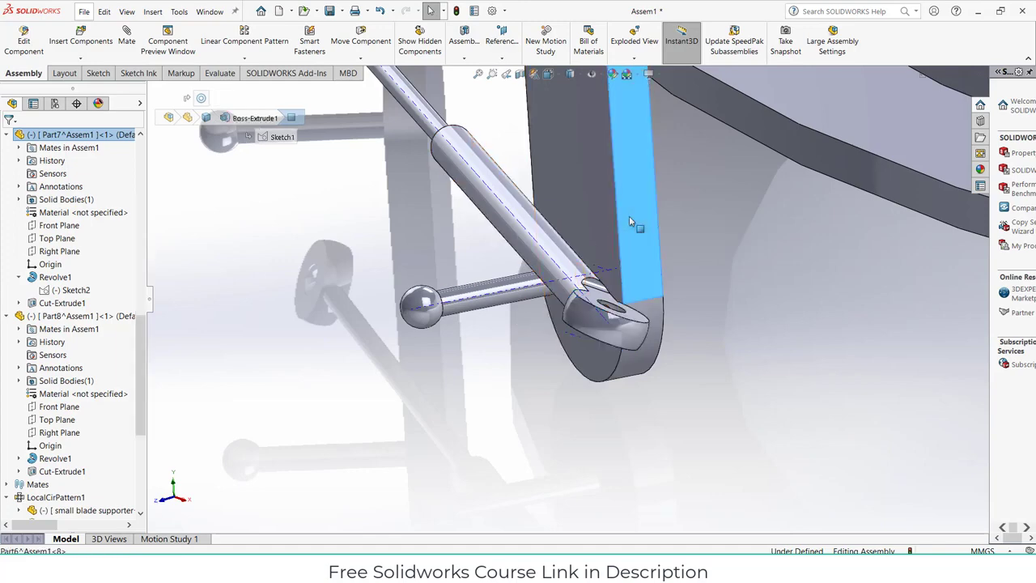
{"action": "left_click", "coordinate": [30, 50]}
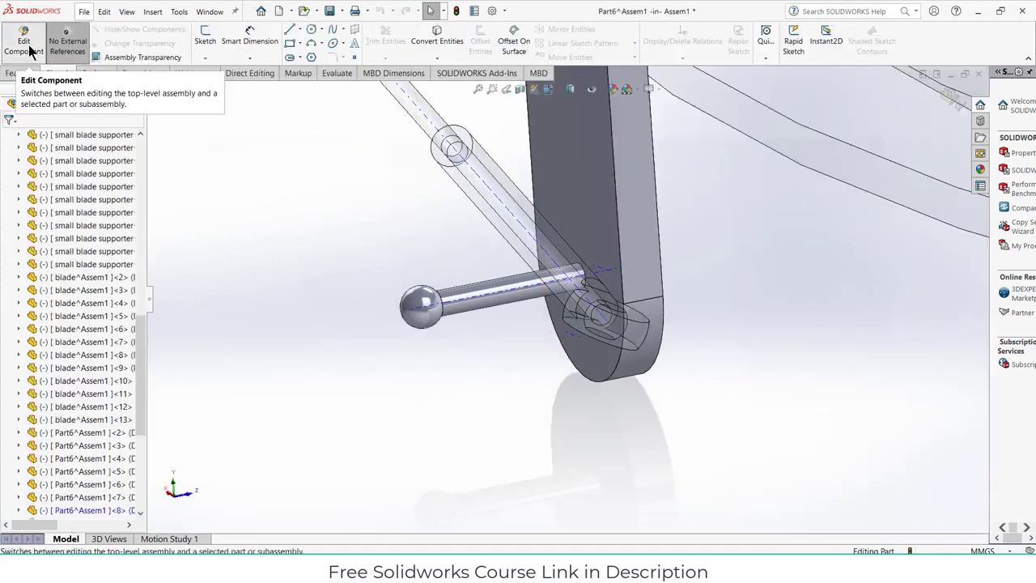
{"action": "left_click", "coordinate": [466, 300]}
{"action": "scroll", "coordinate": [57, 425], "scroll_direction": "down", "scroll_amount": 2}
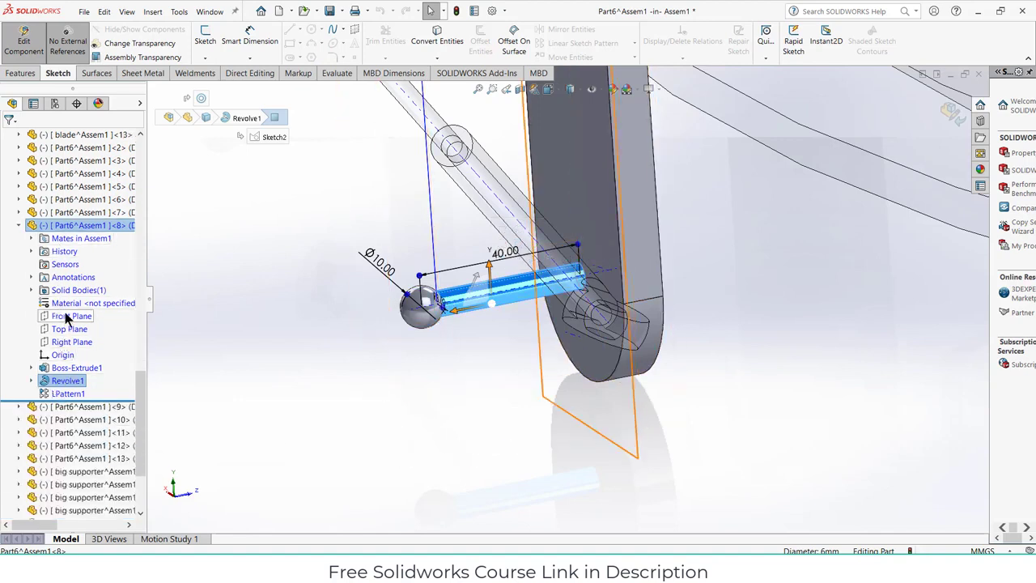
{"action": "left_click", "coordinate": [73, 343]}
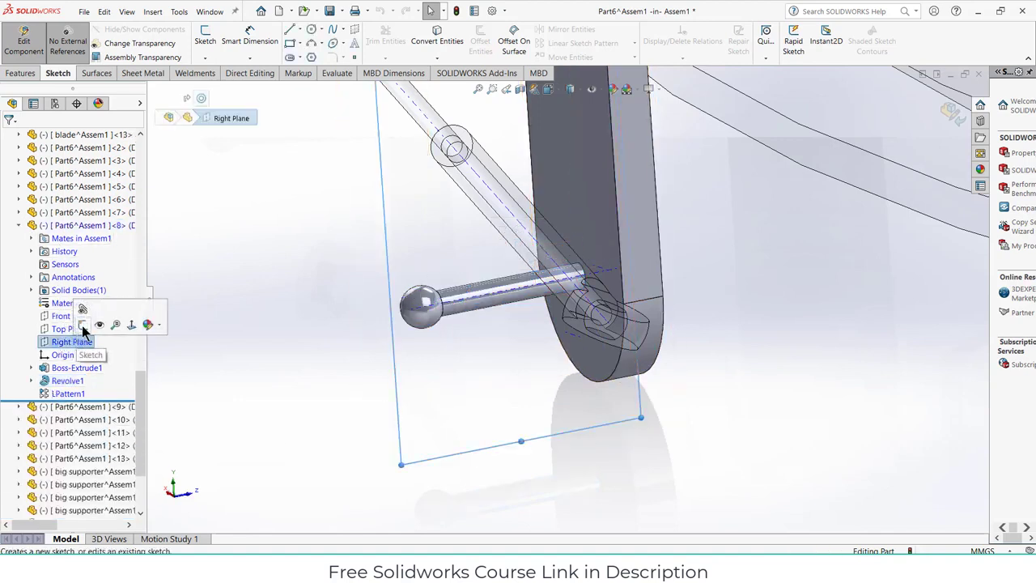
{"action": "left_click", "coordinate": [82, 325]}
{"action": "scroll", "coordinate": [731, 333], "scroll_direction": "down", "scroll_amount": 5}
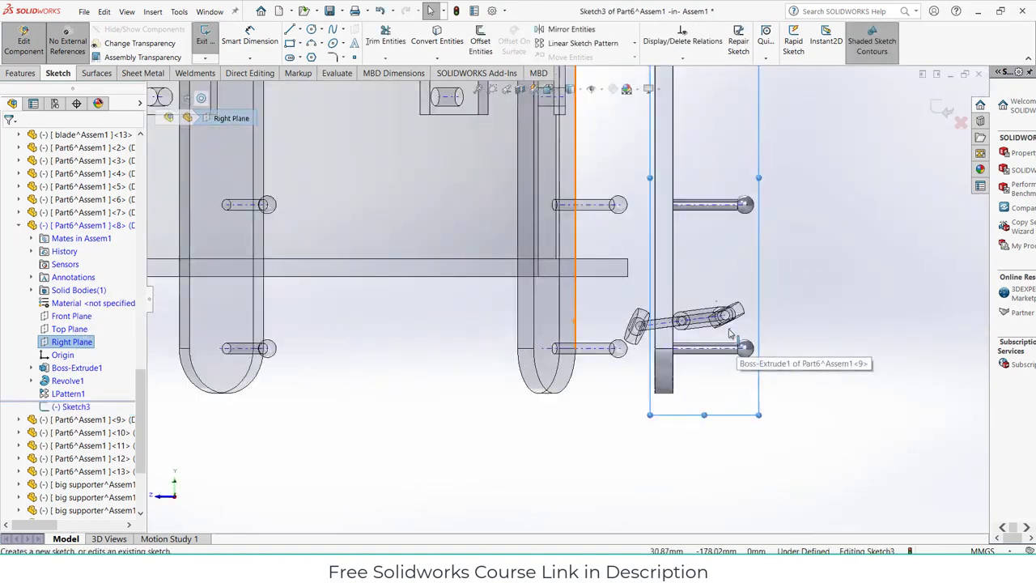
Place sketch points at the centres of the lower and upper balls on the Part6 pins
{"action": "scroll", "coordinate": [731, 333], "scroll_direction": "down", "scroll_amount": 6}
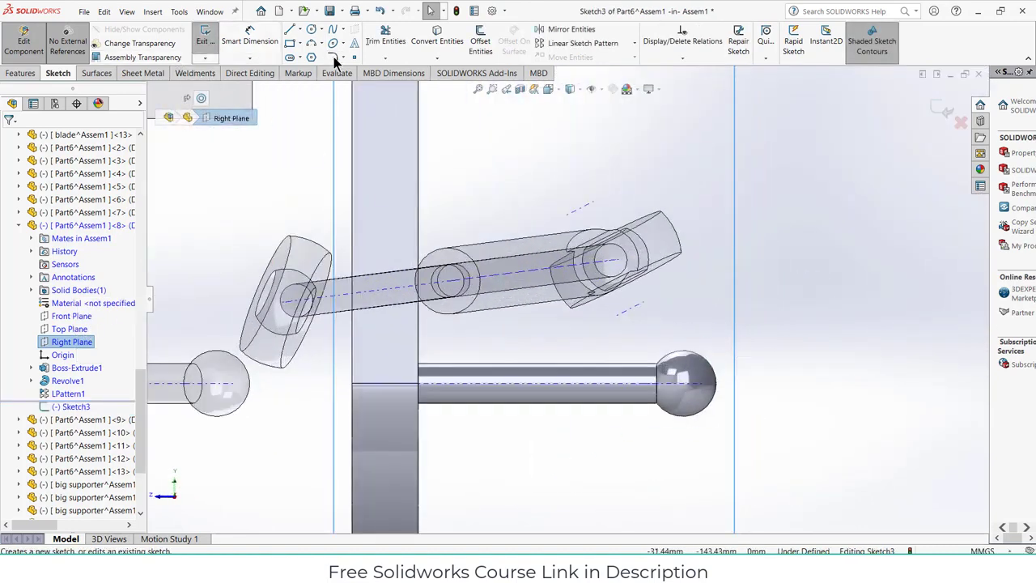
{"action": "left_click", "coordinate": [355, 57]}
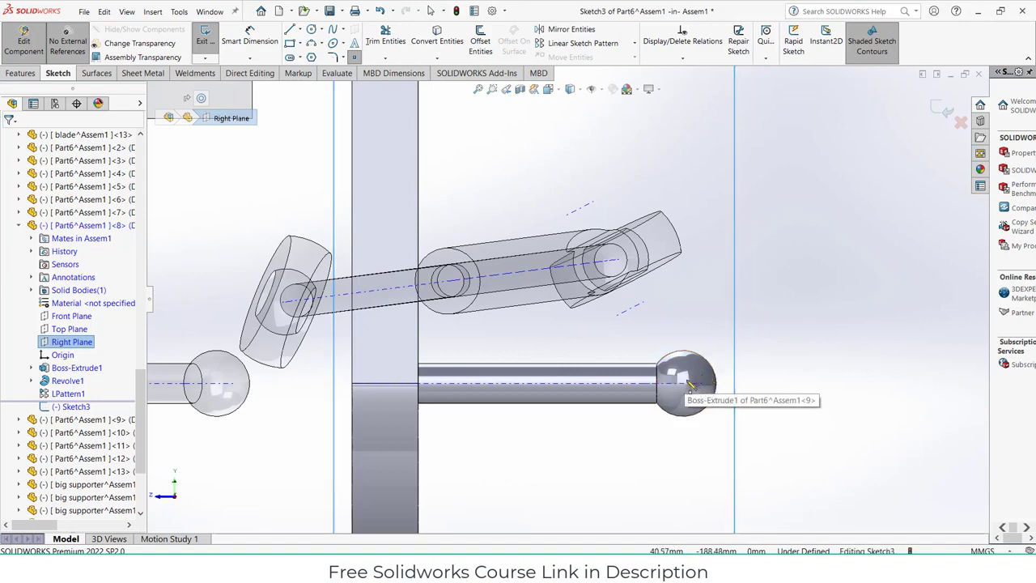
{"action": "left_click", "coordinate": [684, 384]}
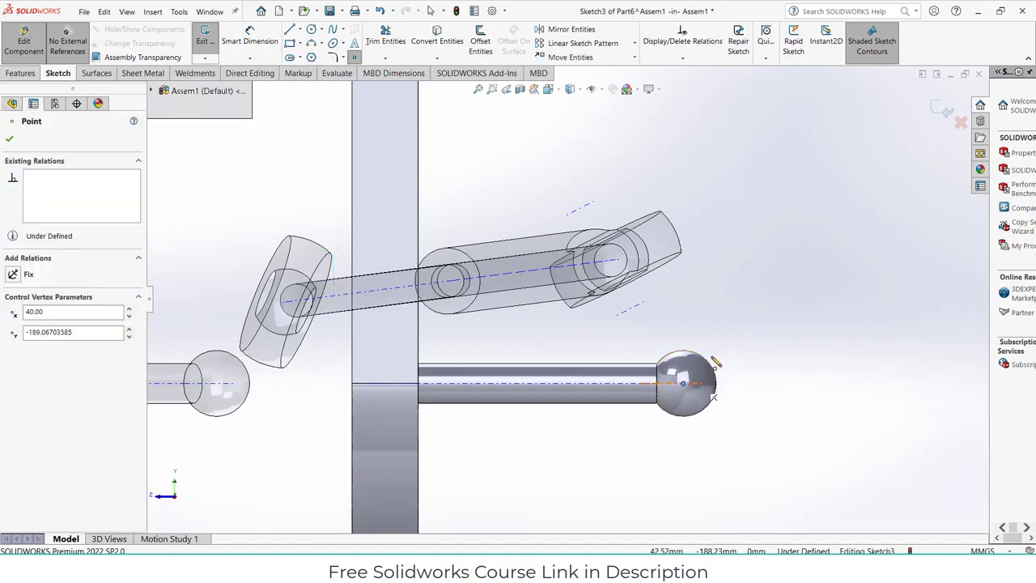
{"action": "scroll", "coordinate": [684, 384], "scroll_direction": "up", "scroll_amount": 3}
{"action": "scroll", "coordinate": [618, 214], "scroll_direction": "down", "scroll_amount": 2}
{"action": "scroll", "coordinate": [617, 214], "scroll_direction": "down", "scroll_amount": 4}
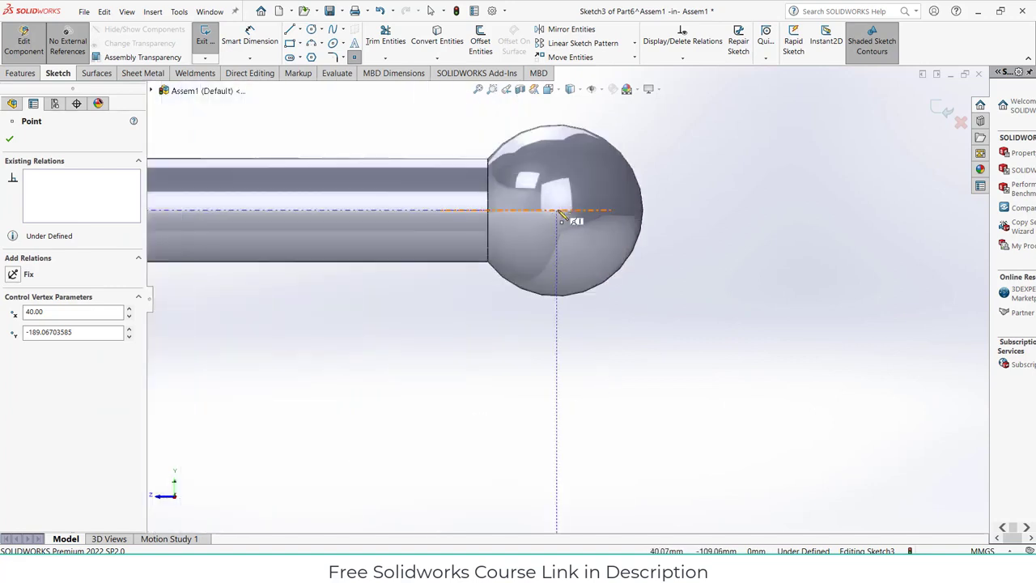
{"action": "key", "text": "Escape"}
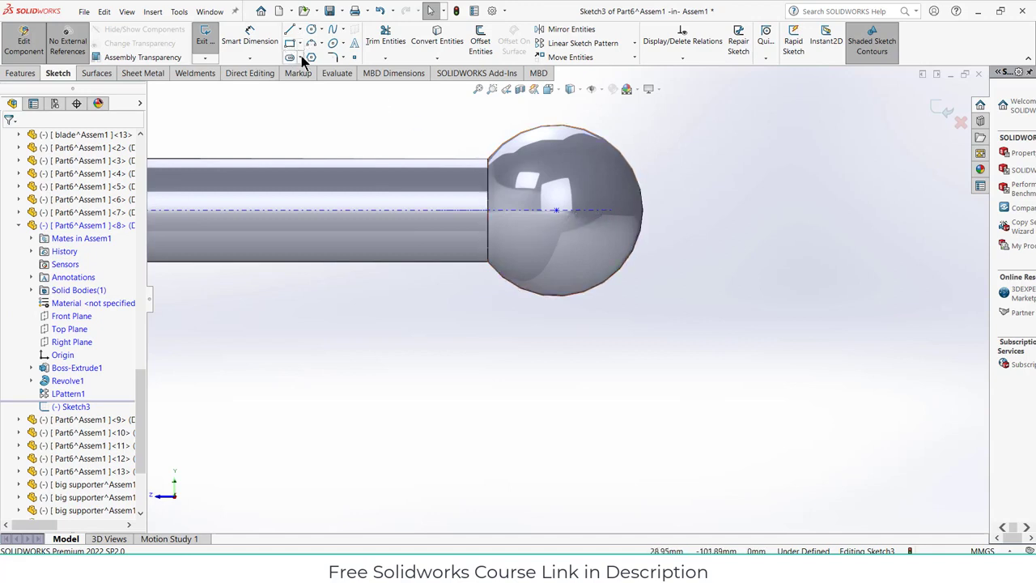
Make the upper sketch point concentric with the silhouette edge of the upper ball
{"action": "left_click", "coordinate": [557, 211]}
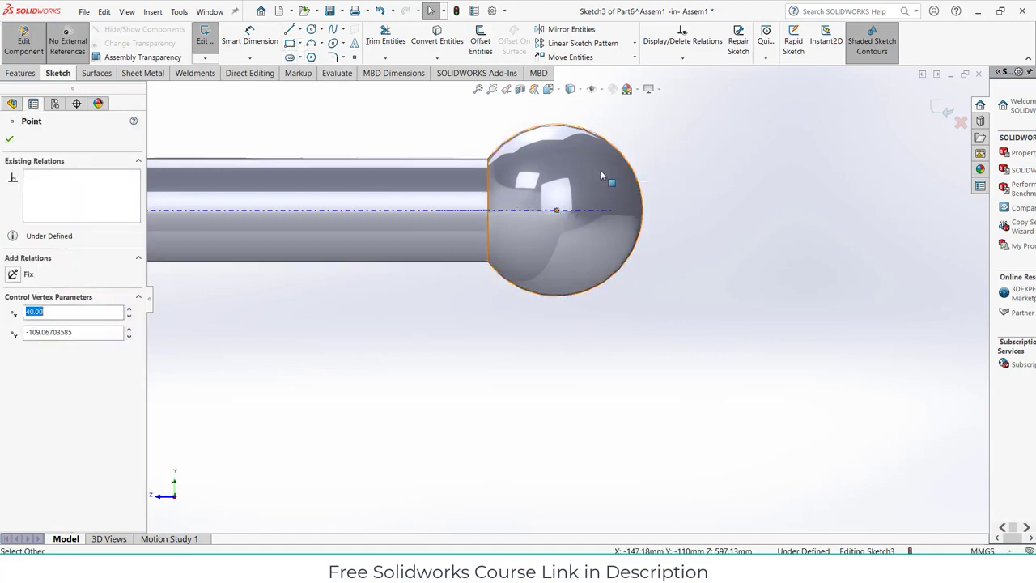
{"action": "left_click", "coordinate": [642, 191], "text": "ctrl"}
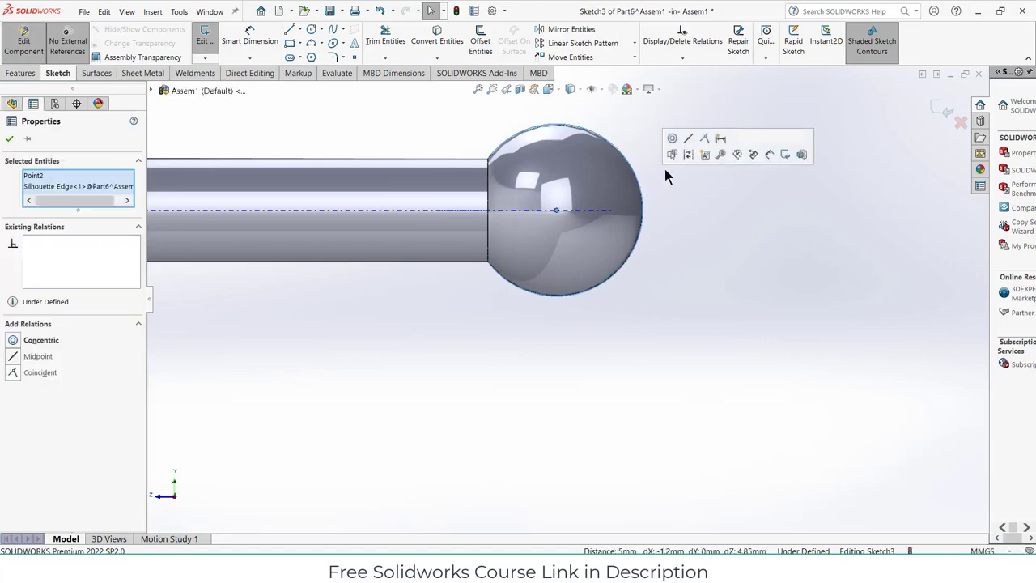
{"action": "left_click", "coordinate": [670, 290]}
{"action": "scroll", "coordinate": [669, 294], "scroll_direction": "up", "scroll_amount": 8}
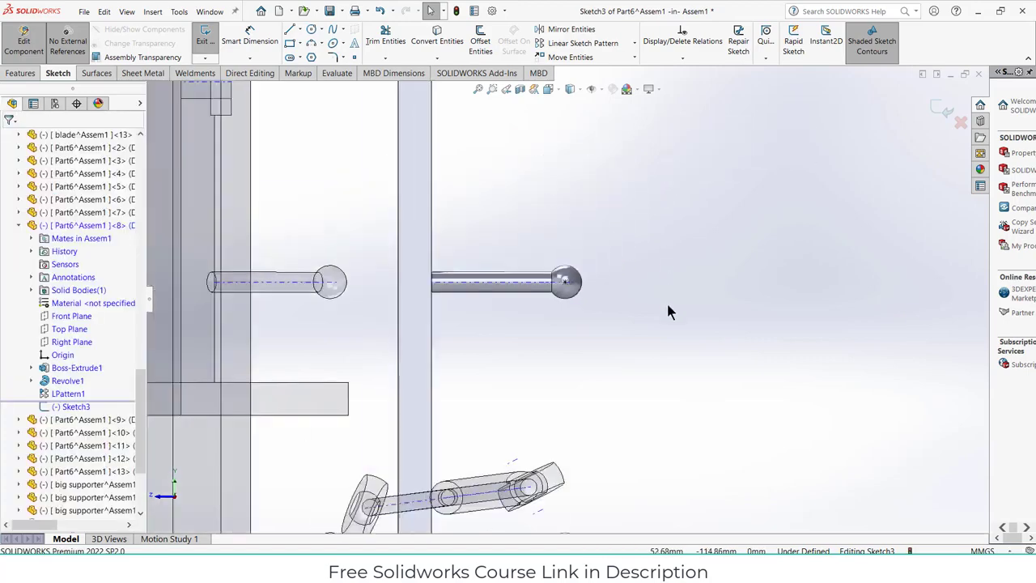
Make the lower sketch point concentric with the silhouette edge of the lower ball
{"action": "scroll", "coordinate": [610, 411], "scroll_direction": "down", "scroll_amount": 6}
{"action": "scroll", "coordinate": [474, 409], "scroll_direction": "down", "scroll_amount": 3}
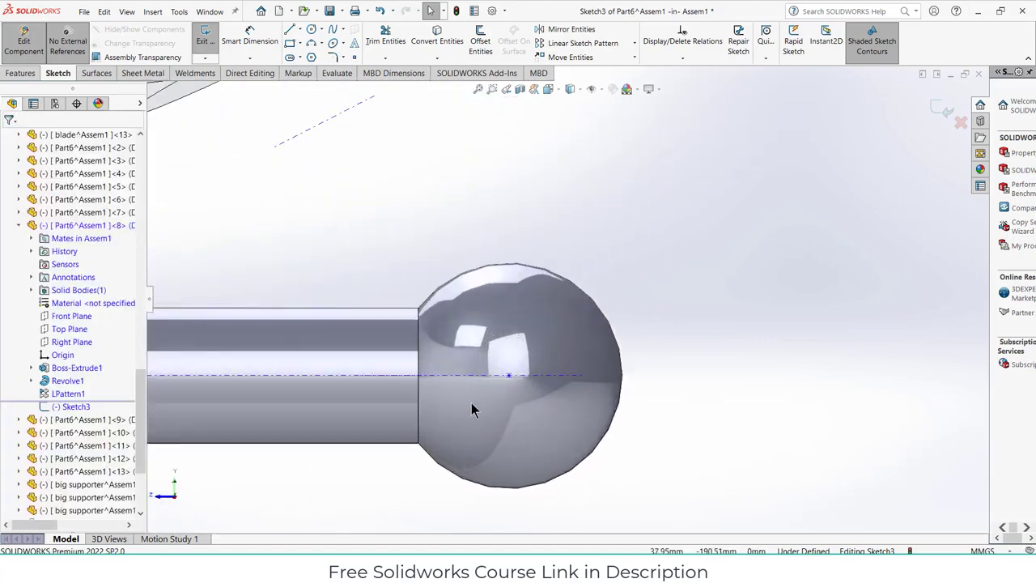
{"action": "left_click", "coordinate": [509, 376]}
{"action": "left_click", "coordinate": [620, 349], "text": "ctrl"}
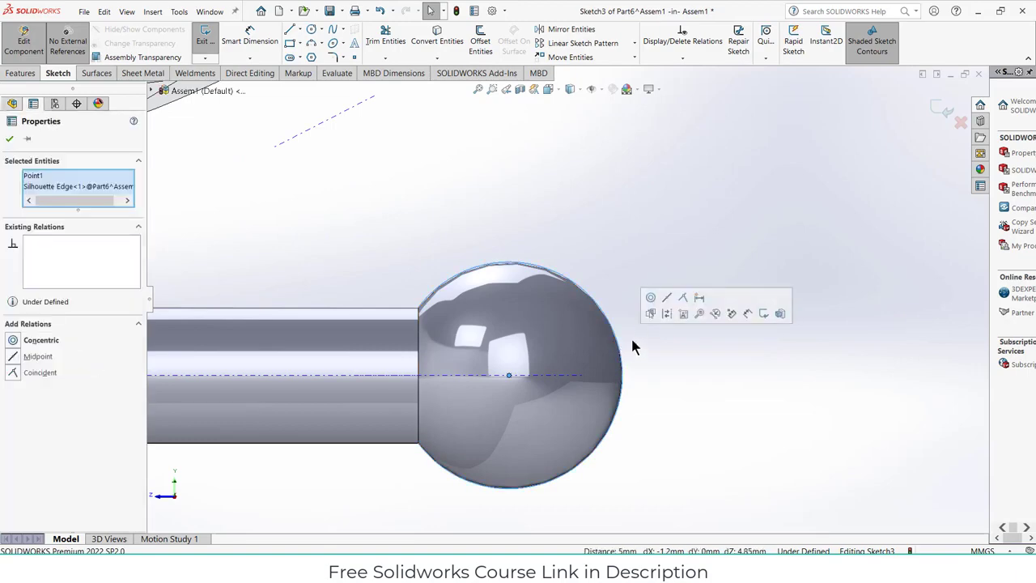
{"action": "left_click", "coordinate": [657, 298]}
{"action": "left_click", "coordinate": [670, 402]}
{"action": "scroll", "coordinate": [668, 388], "scroll_direction": "up", "scroll_amount": 3}
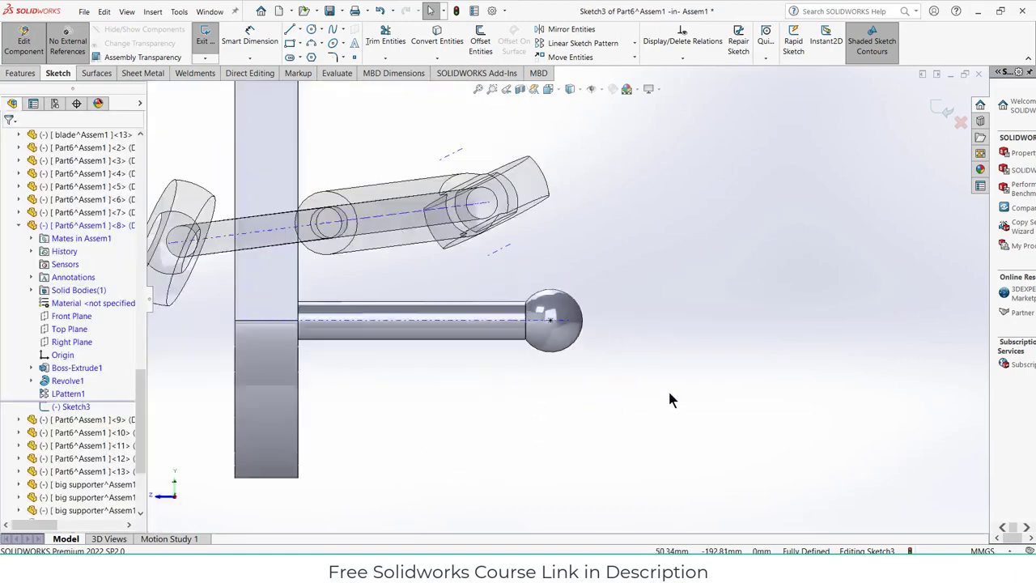
Finish the point sketch and exit Part6 editing to return to the assembly
{"action": "scroll", "coordinate": [792, 231], "scroll_direction": "up", "scroll_amount": 5}
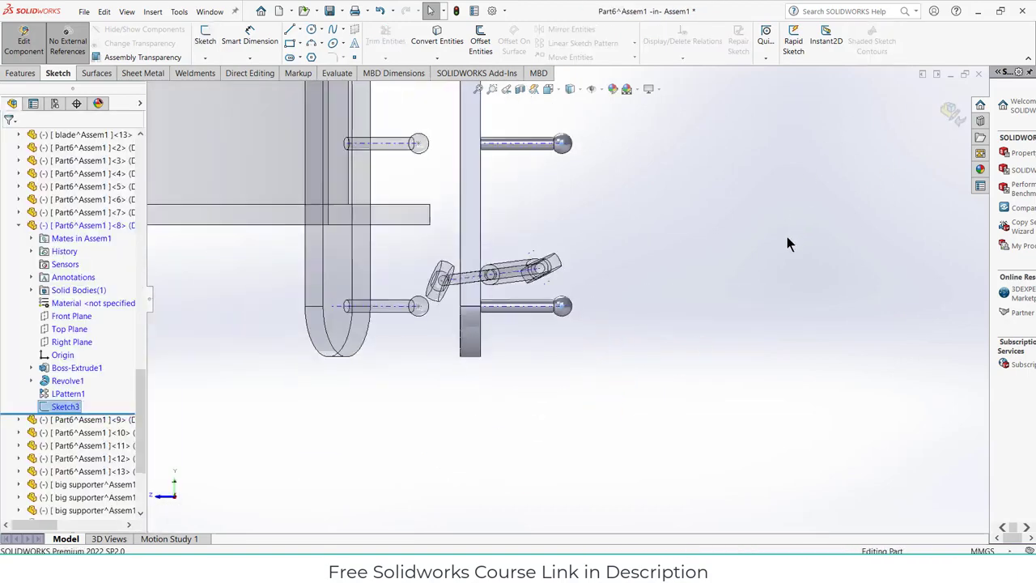
{"action": "middle_click_drag", "start_coordinate": [765, 247], "coordinate": [704, 283]}
{"action": "left_click", "coordinate": [953, 111]}
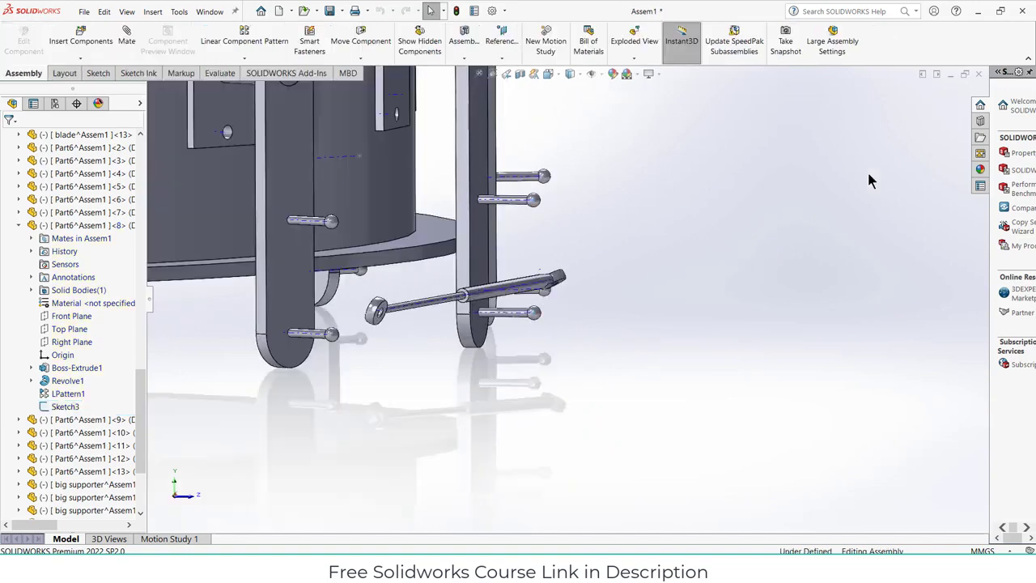
Open the Part7 hollow rod for in-context editing and start a sketch on its Front Plane at the eye end
{"action": "scroll", "coordinate": [472, 259], "scroll_direction": "down", "scroll_amount": 6}
{"action": "left_click", "coordinate": [442, 284]}
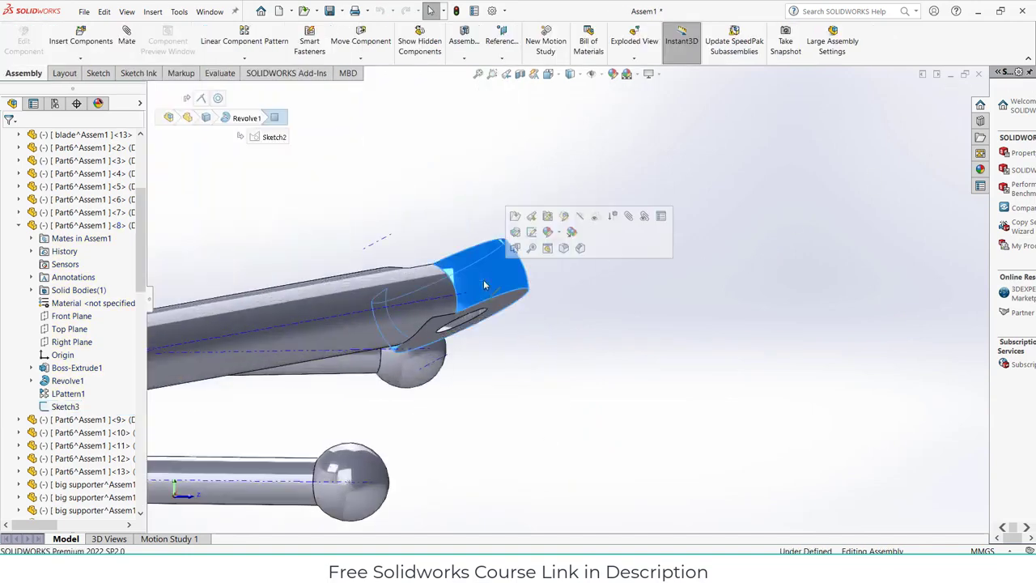
{"action": "scroll", "coordinate": [7, 277], "scroll_direction": "up", "scroll_amount": 3}
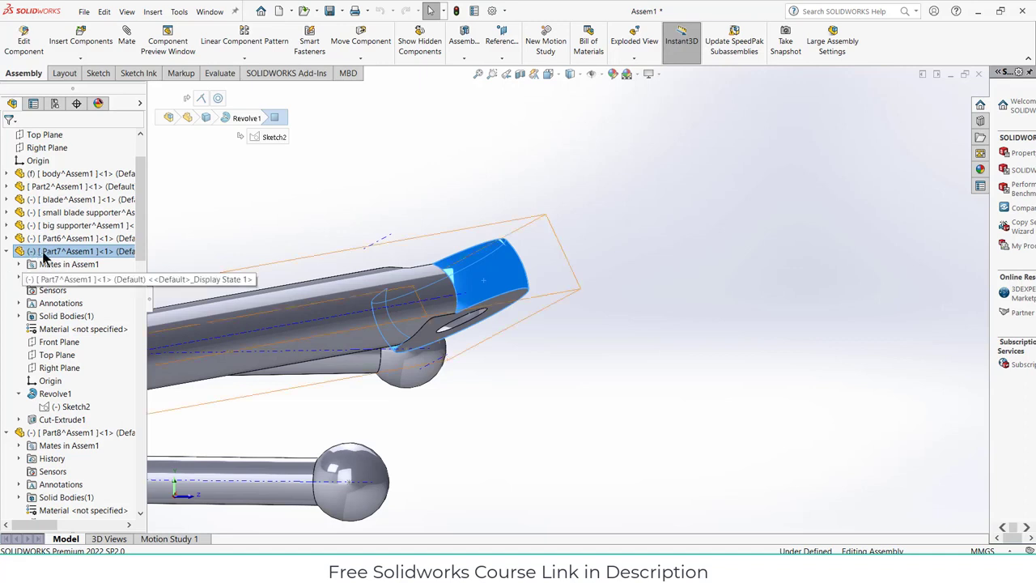
{"action": "left_click", "coordinate": [24, 40]}
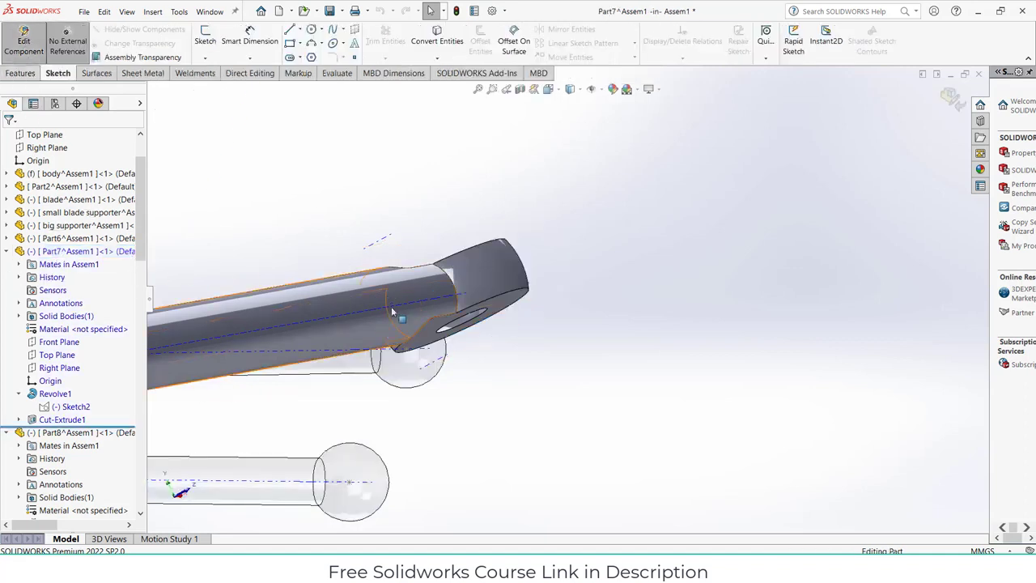
{"action": "left_click", "coordinate": [58, 343]}
{"action": "left_click", "coordinate": [68, 323]}
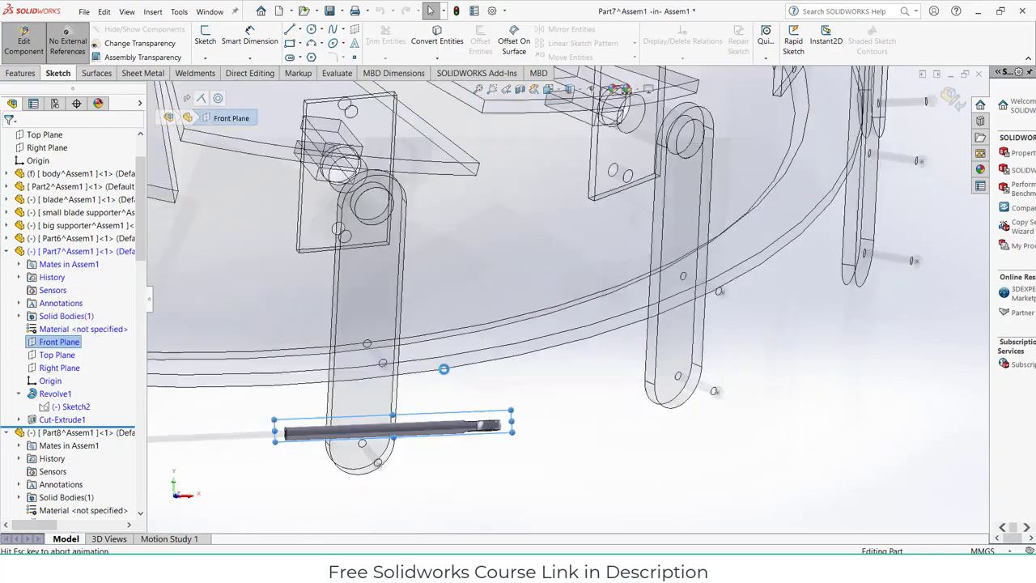
{"action": "scroll", "coordinate": [502, 445], "scroll_direction": "down", "scroll_amount": 10}
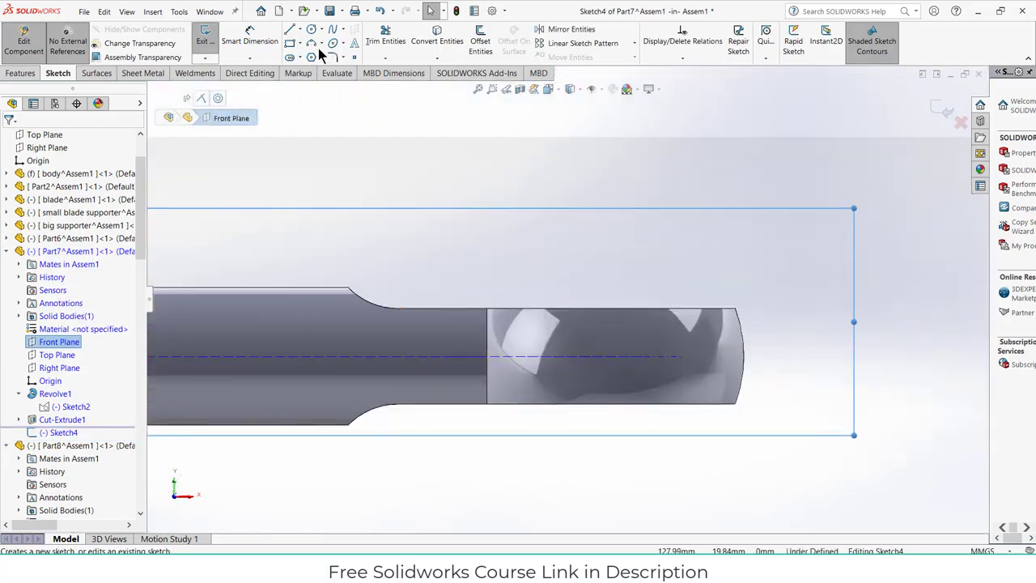
Place a sketch point on the rod axis inside the Part7 eye and make it concentric with the eye's curved end silhouette edge
{"action": "left_click", "coordinate": [354, 58]}
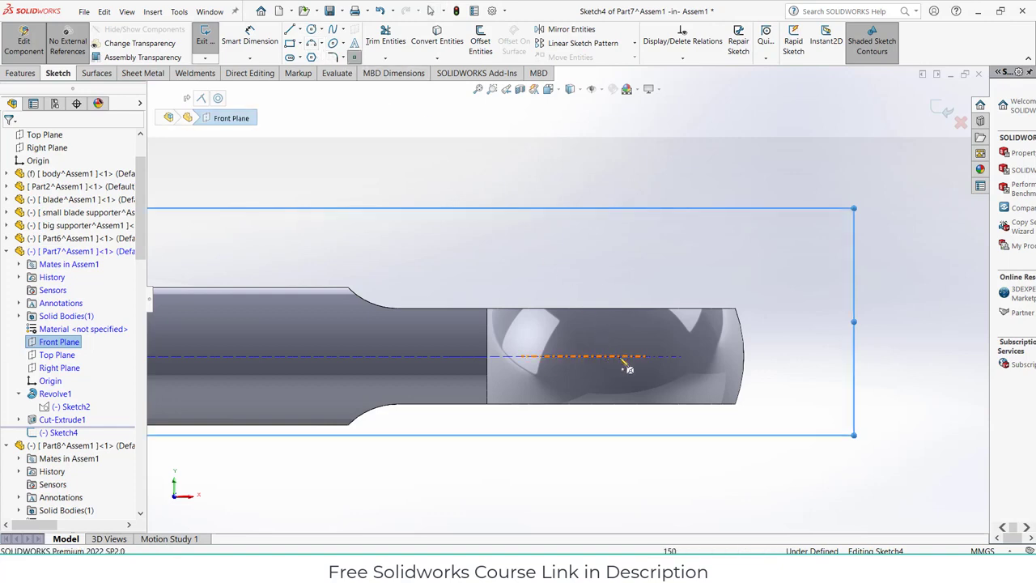
{"action": "left_click", "coordinate": [641, 357]}
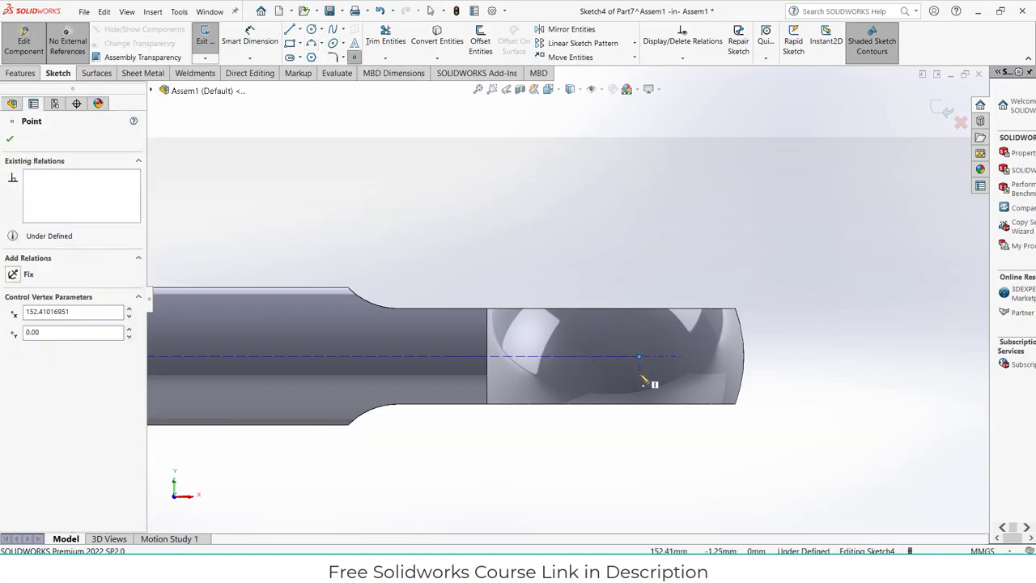
{"action": "left_click", "coordinate": [639, 357]}
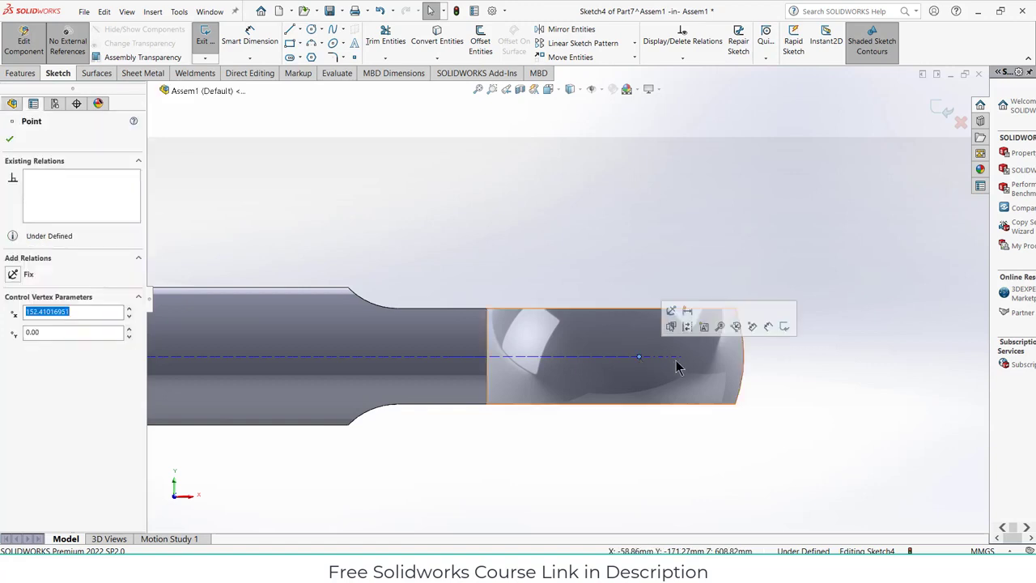
{"action": "left_click", "coordinate": [747, 359], "text": "ctrl"}
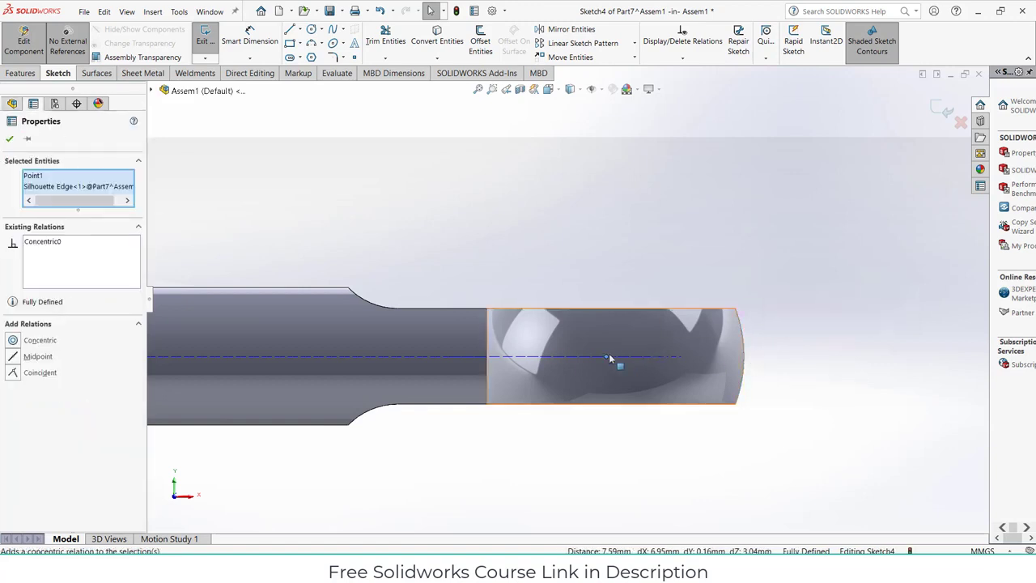
Finish the eye-centre point sketch and exit Part7 editing to return to the assembly
{"action": "scroll", "coordinate": [627, 370], "scroll_direction": "up", "scroll_amount": 10}
{"action": "scroll", "coordinate": [565, 335], "scroll_direction": "up", "scroll_amount": 2}
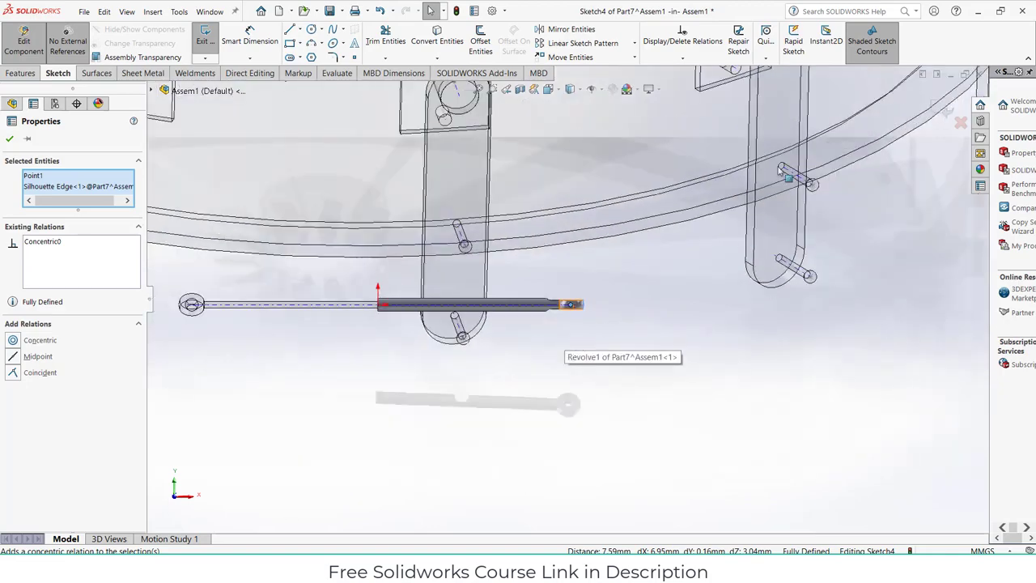
{"action": "left_click", "coordinate": [940, 108]}
{"action": "scroll", "coordinate": [737, 301], "scroll_direction": "up", "scroll_amount": 3}
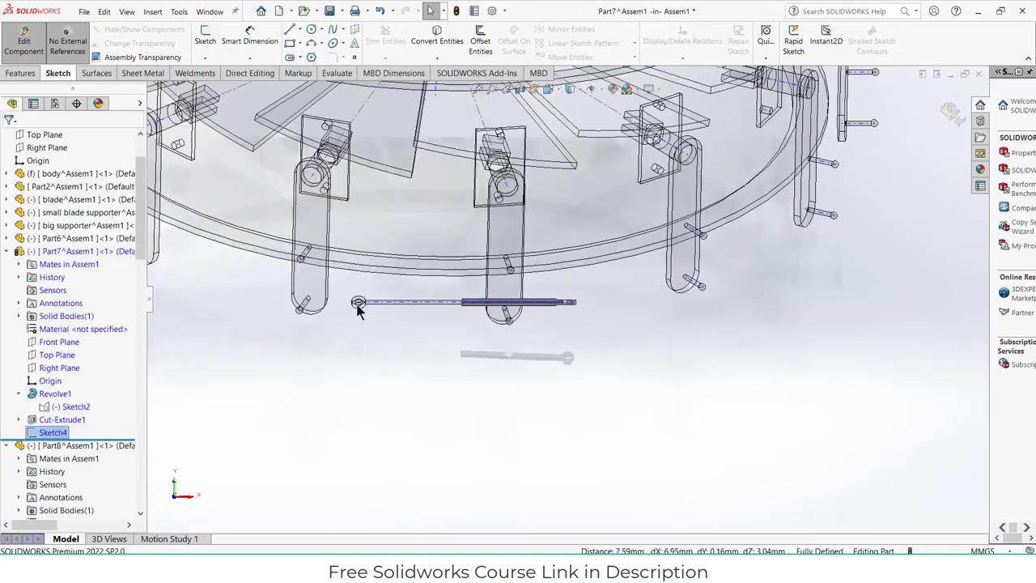
{"action": "scroll", "coordinate": [361, 306], "scroll_direction": "down", "scroll_amount": 10}
{"action": "left_click", "coordinate": [549, 175]}
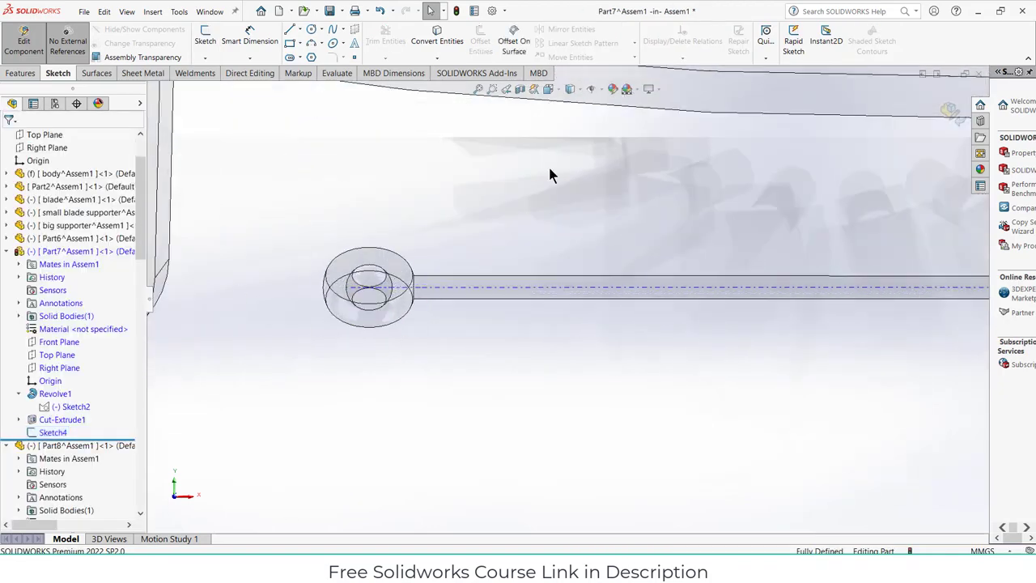
{"action": "left_click", "coordinate": [955, 113]}
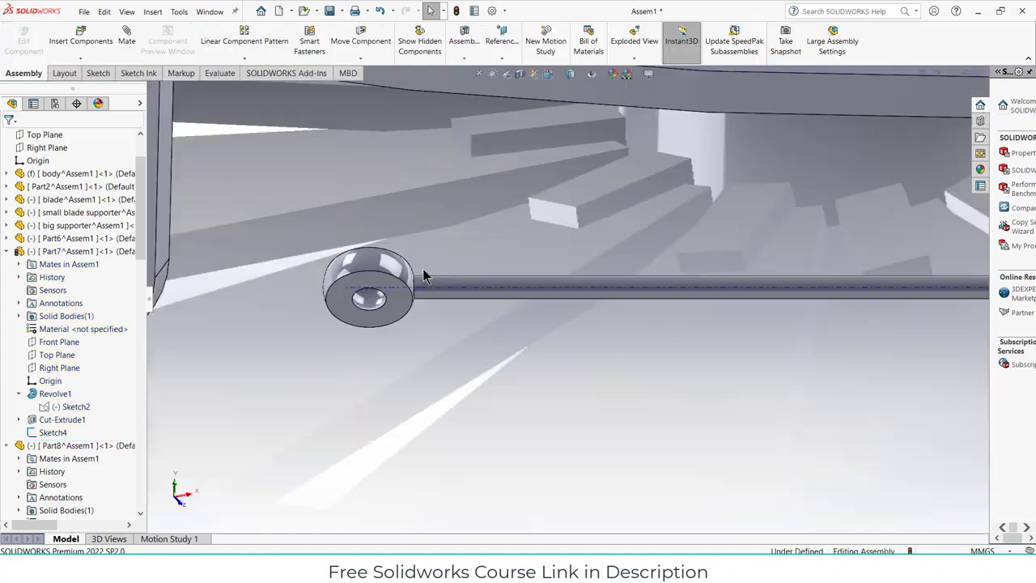
Open the Part8 rod for in-context editing and check how its planes lie relative to the eye
{"action": "left_click", "coordinate": [391, 269]}
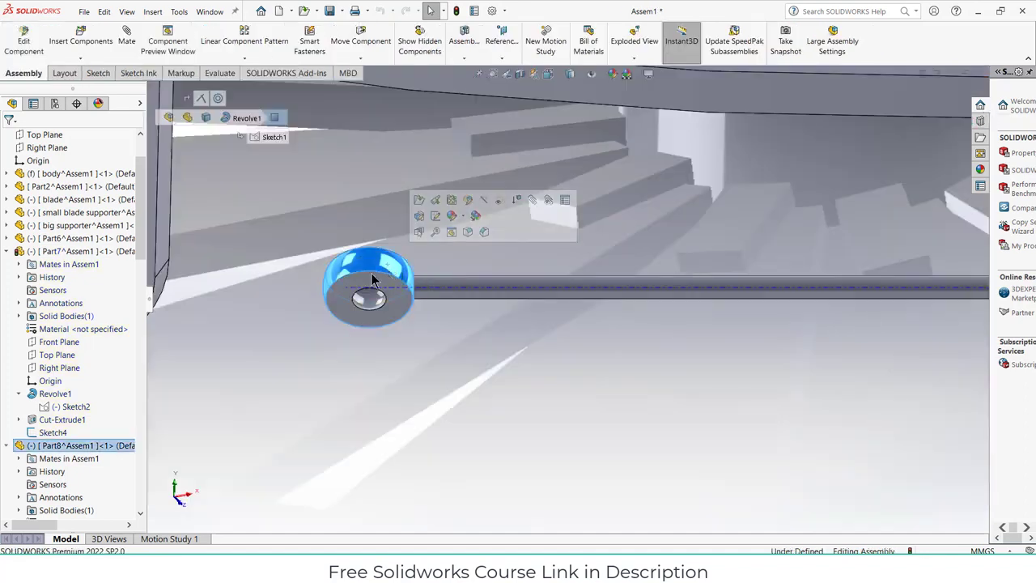
{"action": "left_click", "coordinate": [25, 44]}
{"action": "scroll", "coordinate": [53, 343], "scroll_direction": "down", "scroll_amount": 4}
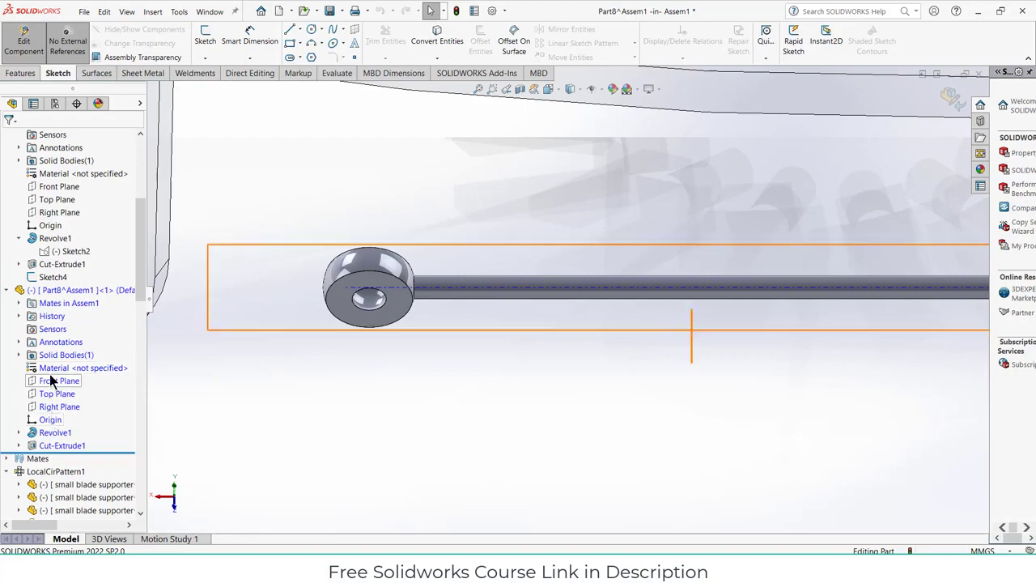
{"action": "middle_click_drag", "start_coordinate": [510, 358], "coordinate": [438, 477]}
{"action": "scroll", "coordinate": [496, 398], "scroll_direction": "up", "scroll_amount": 4}
{"action": "scroll", "coordinate": [496, 401], "scroll_direction": "up", "scroll_amount": 3}
{"action": "scroll", "coordinate": [443, 434], "scroll_direction": "down", "scroll_amount": 4}
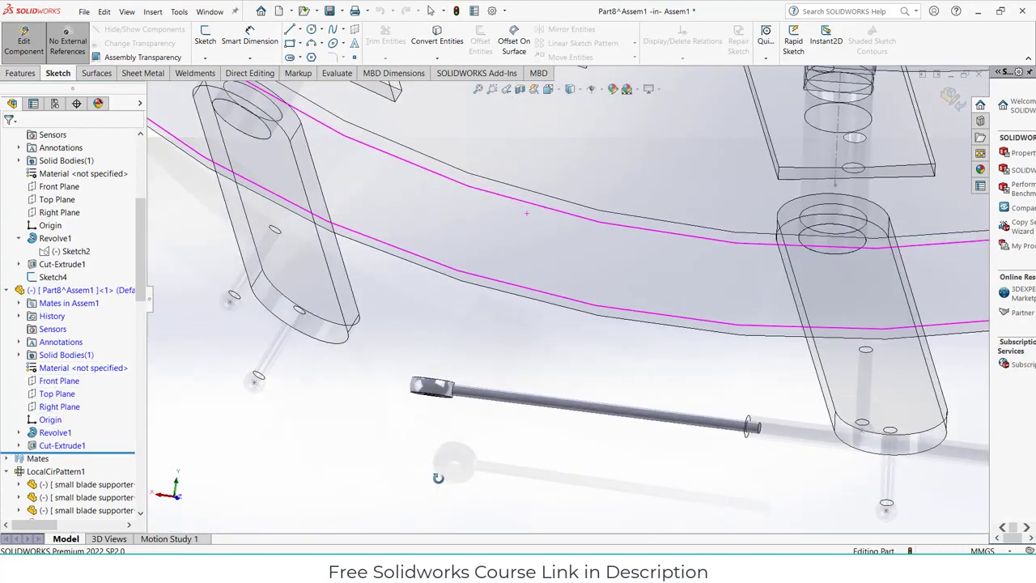
Start a reference plane in Part8 using its Top Plane and one flat face of the eye as references
{"action": "left_click", "coordinate": [66, 394]}
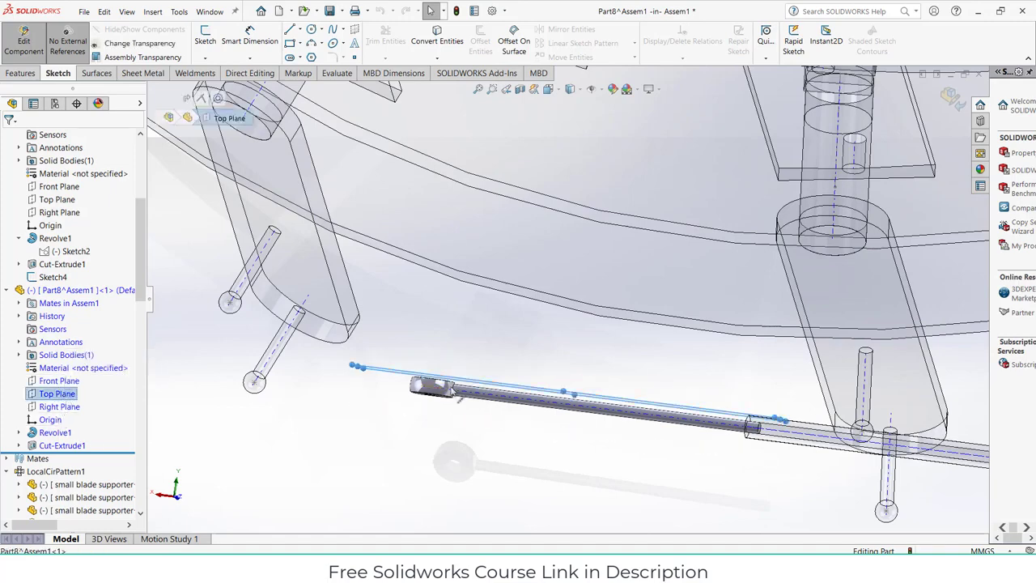
{"action": "scroll", "coordinate": [451, 389], "scroll_direction": "down", "scroll_amount": 7}
{"action": "middle_click_drag", "start_coordinate": [458, 382], "coordinate": [518, 246]}
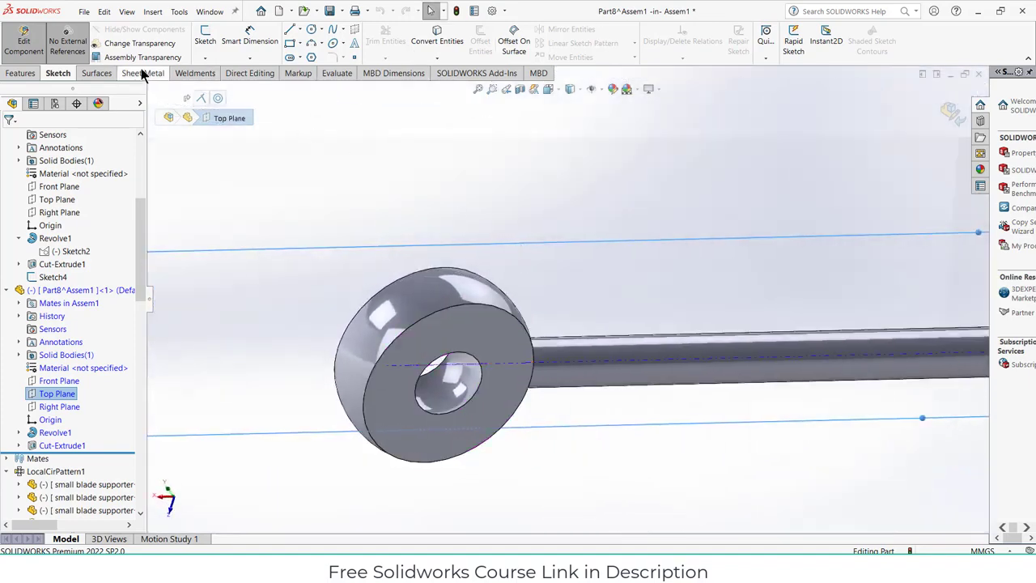
{"action": "left_click", "coordinate": [22, 73]}
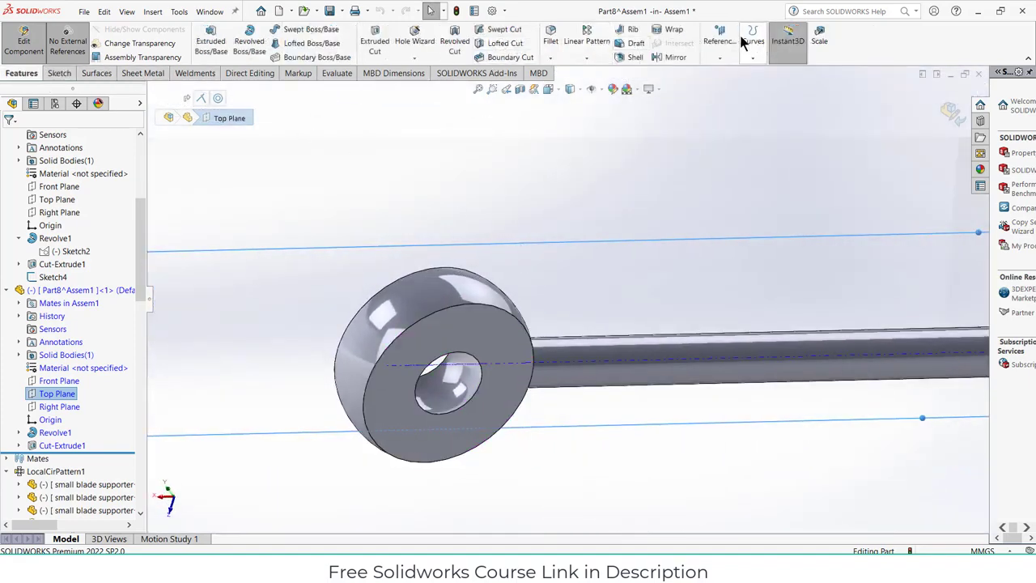
{"action": "left_click", "coordinate": [720, 55]}
{"action": "left_click", "coordinate": [731, 73]}
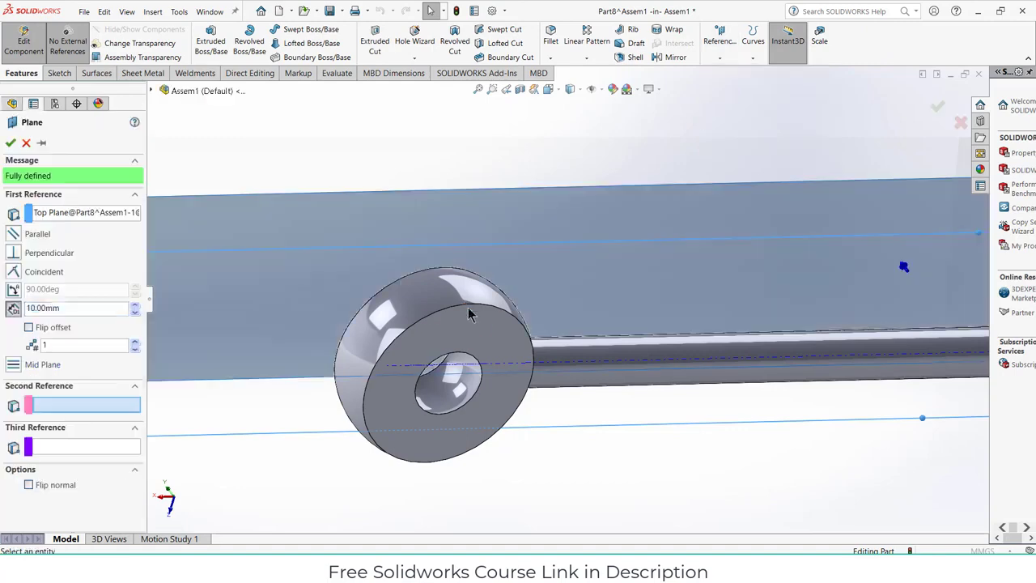
{"action": "left_click", "coordinate": [373, 340]}
Replace the Top Plane reference with the eye's opposite flat face and create the mid plane between the two faces
{"action": "left_click", "coordinate": [71, 214]}
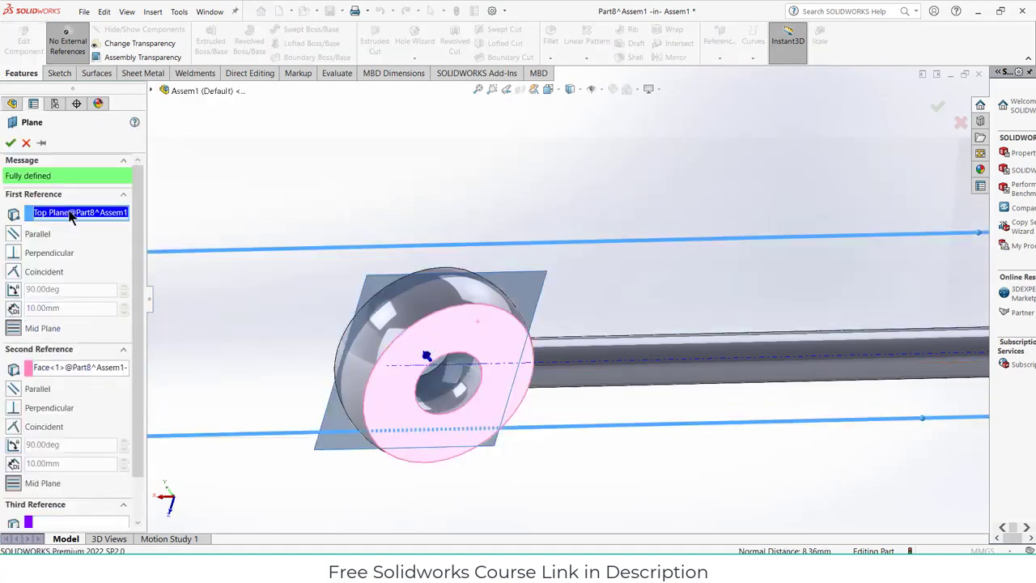
{"action": "left_click", "coordinate": [100, 219]}
{"action": "middle_click_drag", "start_coordinate": [323, 340], "coordinate": [350, 301]}
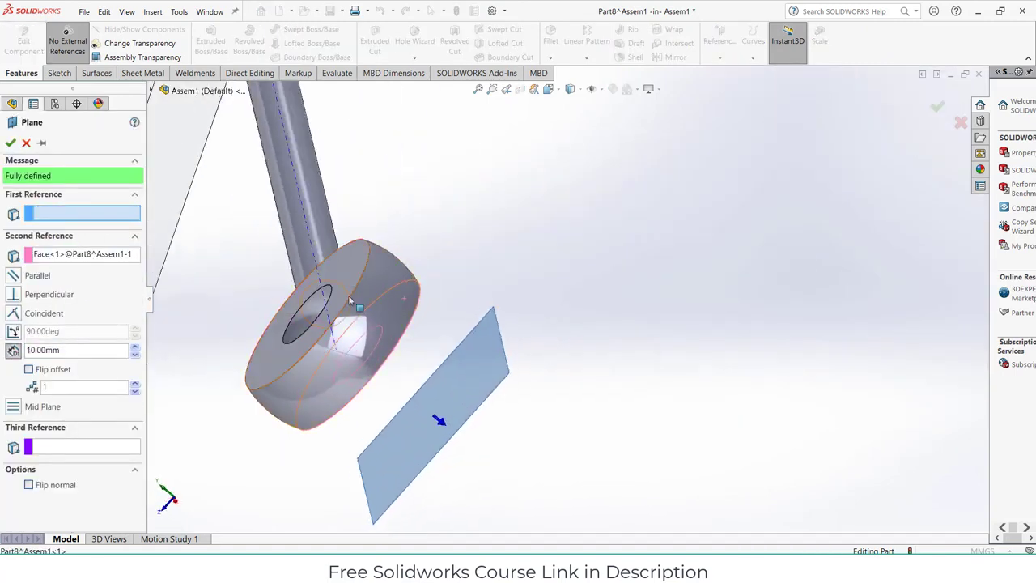
{"action": "left_click", "coordinate": [348, 281]}
{"action": "middle_click_drag", "start_coordinate": [431, 324], "coordinate": [406, 306]}
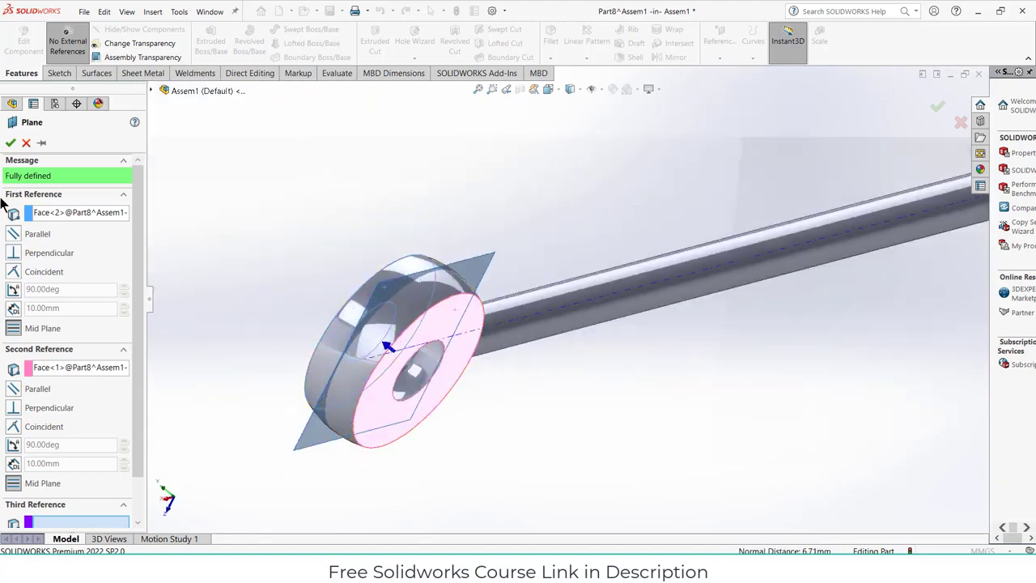
{"action": "left_click", "coordinate": [10, 144]}
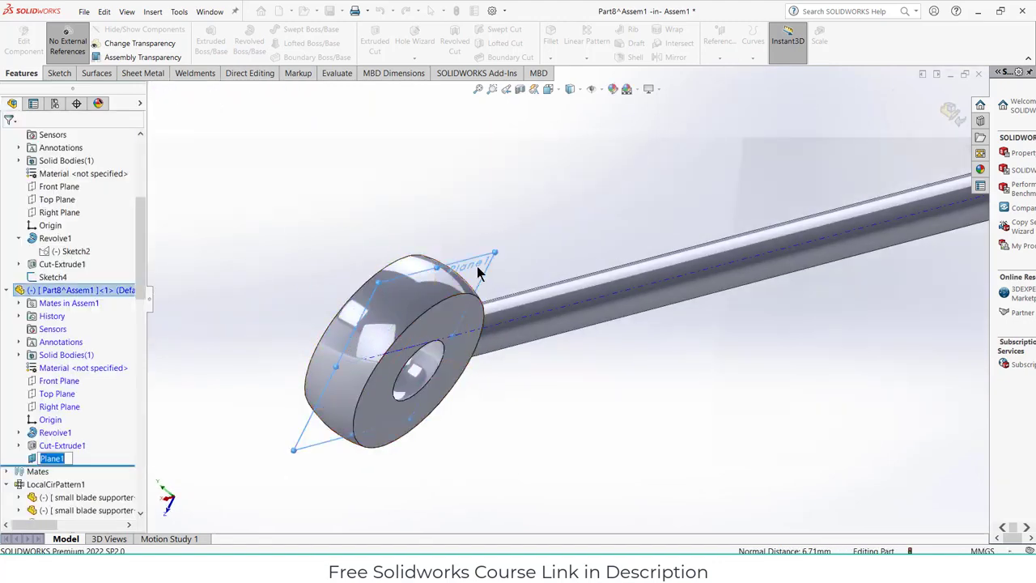
{"action": "left_click", "coordinate": [231, 329]}
Start a sketch on the new mid plane through the Part8 eye
{"action": "right_click", "coordinate": [40, 457]}
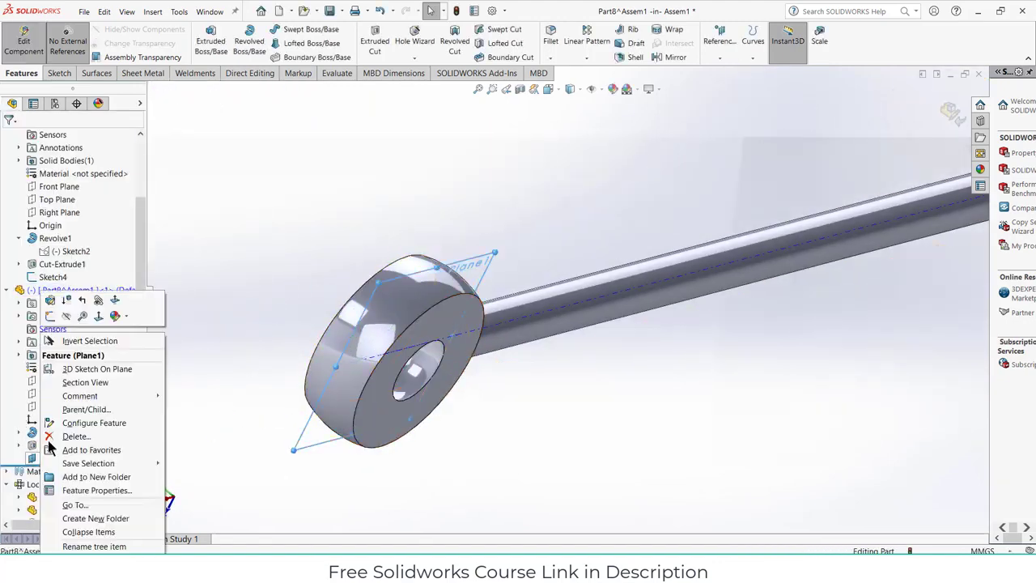
{"action": "left_click", "coordinate": [51, 320]}
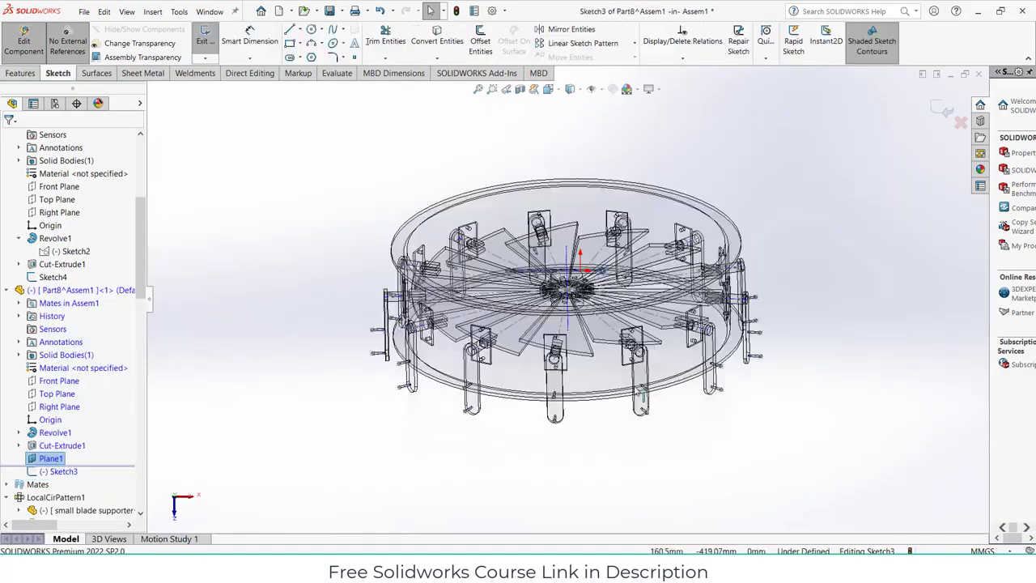
{"action": "scroll", "coordinate": [615, 356], "scroll_direction": "down", "scroll_amount": 3}
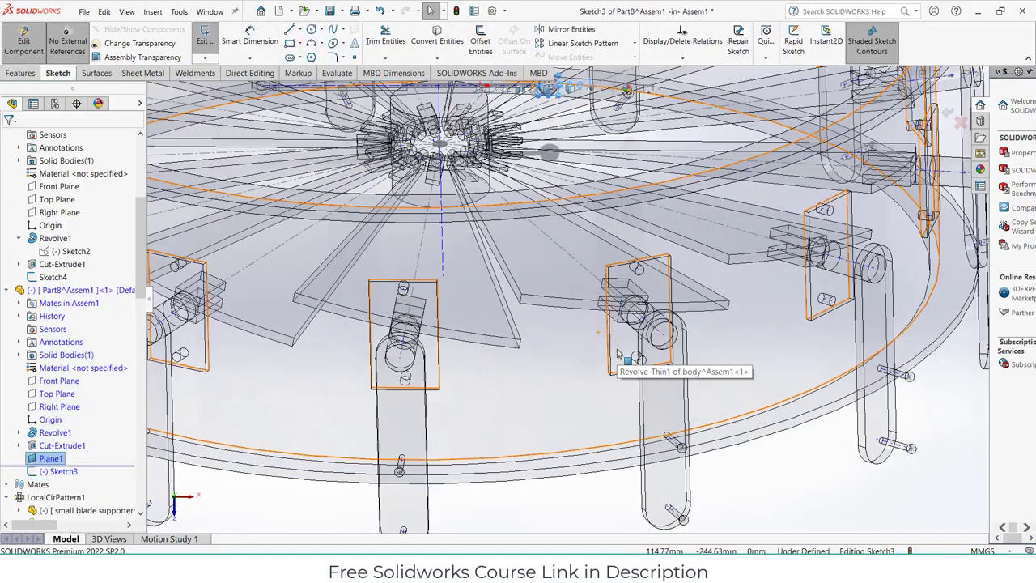
{"action": "scroll", "coordinate": [617, 353], "scroll_direction": "up", "scroll_amount": 5}
{"action": "scroll", "coordinate": [530, 277], "scroll_direction": "down", "scroll_amount": 6}
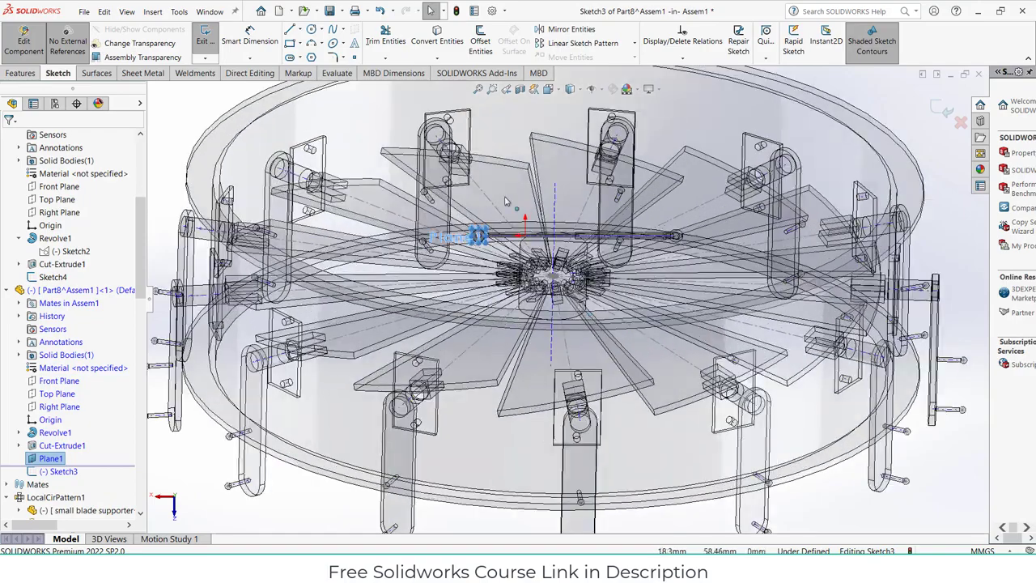
{"action": "scroll", "coordinate": [538, 312], "scroll_direction": "down", "scroll_amount": 8}
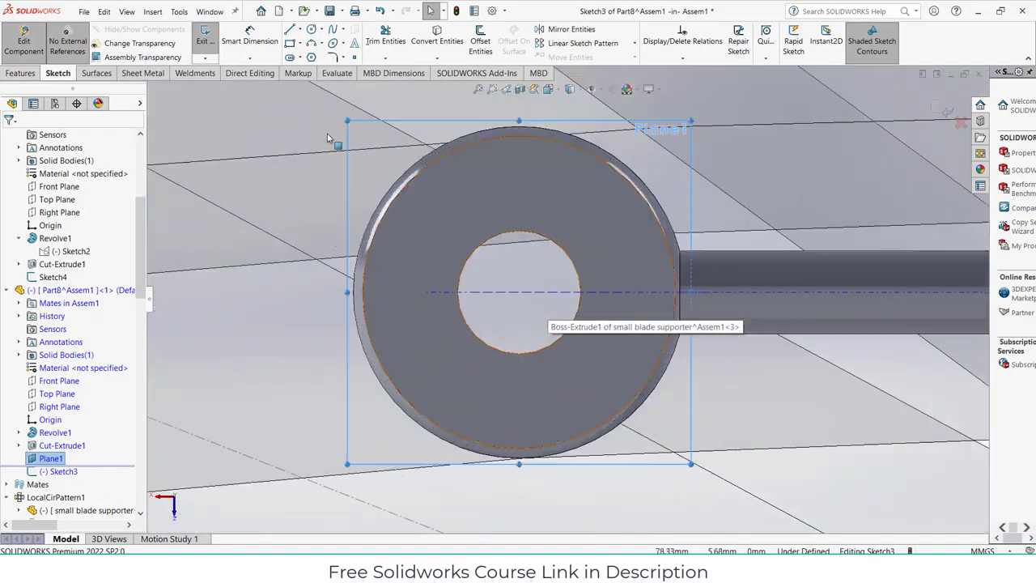
Place a sketch point at the centre of the Part8 eye and make it concentric with the hole's circular edge
{"action": "left_click", "coordinate": [353, 57]}
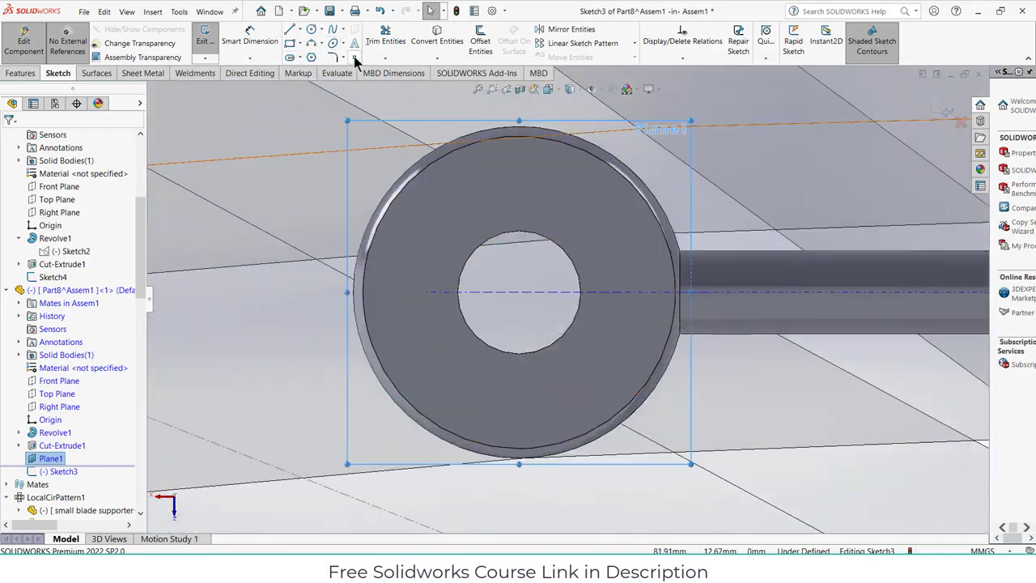
{"action": "left_click", "coordinate": [519, 293]}
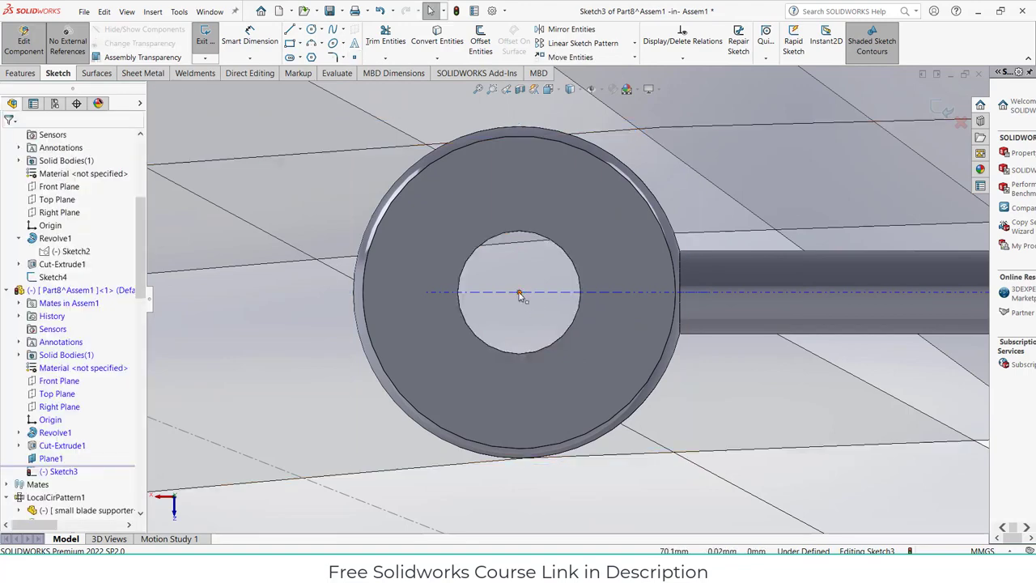
{"action": "left_click", "coordinate": [579, 275], "text": "ctrl"}
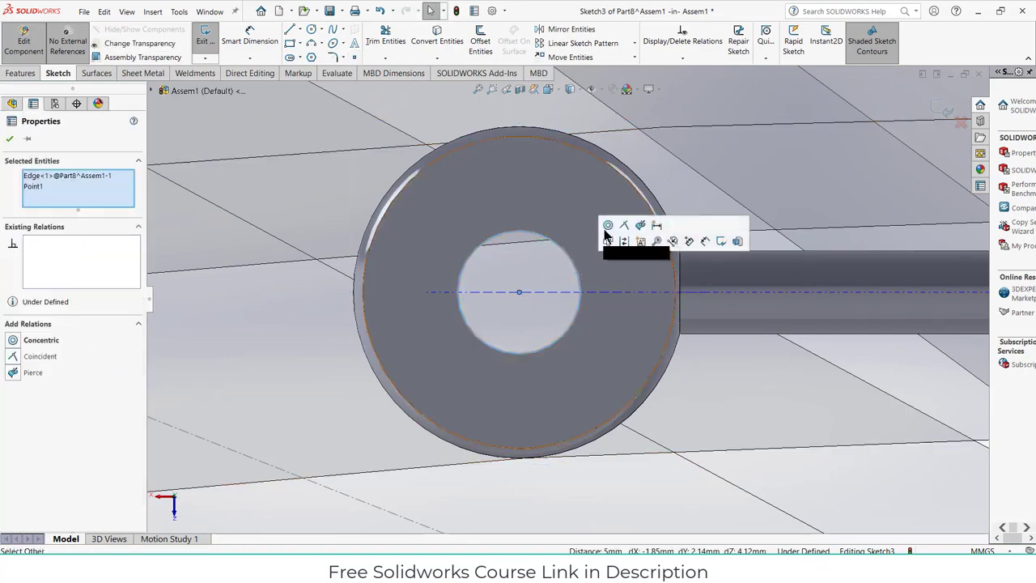
{"action": "left_click", "coordinate": [607, 230]}
Finish the Part8 point sketch and exit Part8 editing to return to the assembly
{"action": "scroll", "coordinate": [566, 296], "scroll_direction": "up", "scroll_amount": 5}
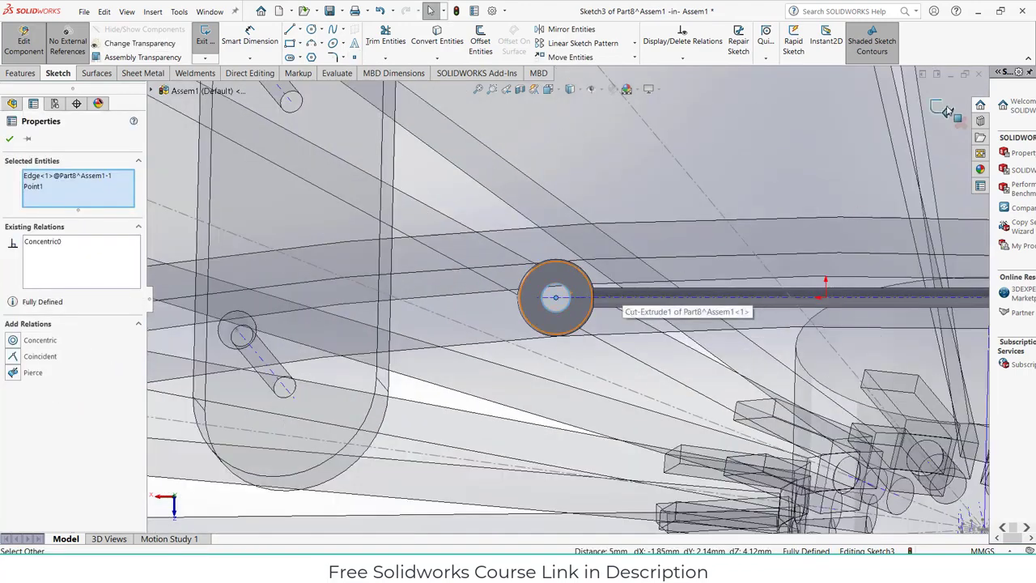
{"action": "left_click", "coordinate": [947, 110]}
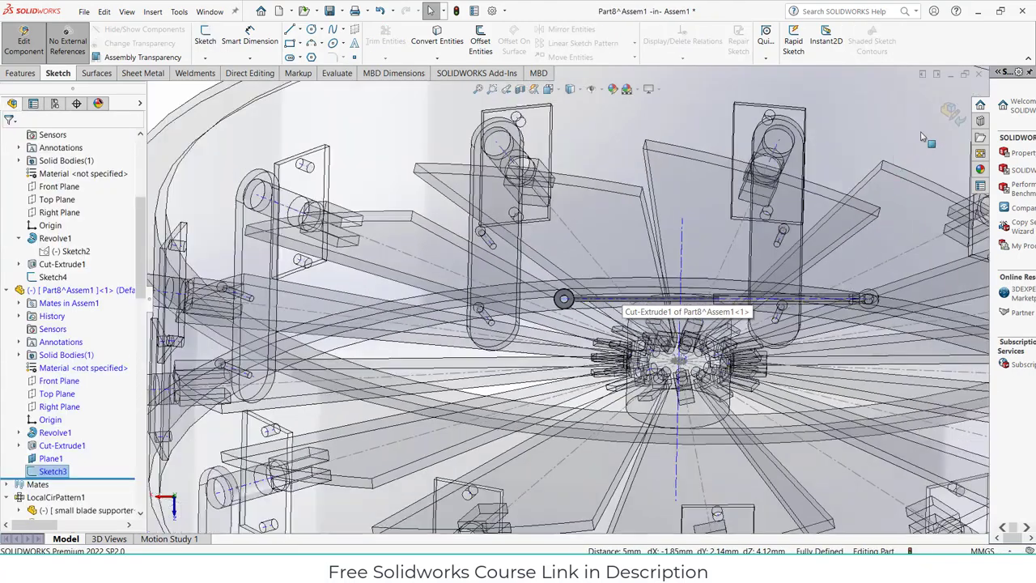
{"action": "left_click", "coordinate": [948, 112]}
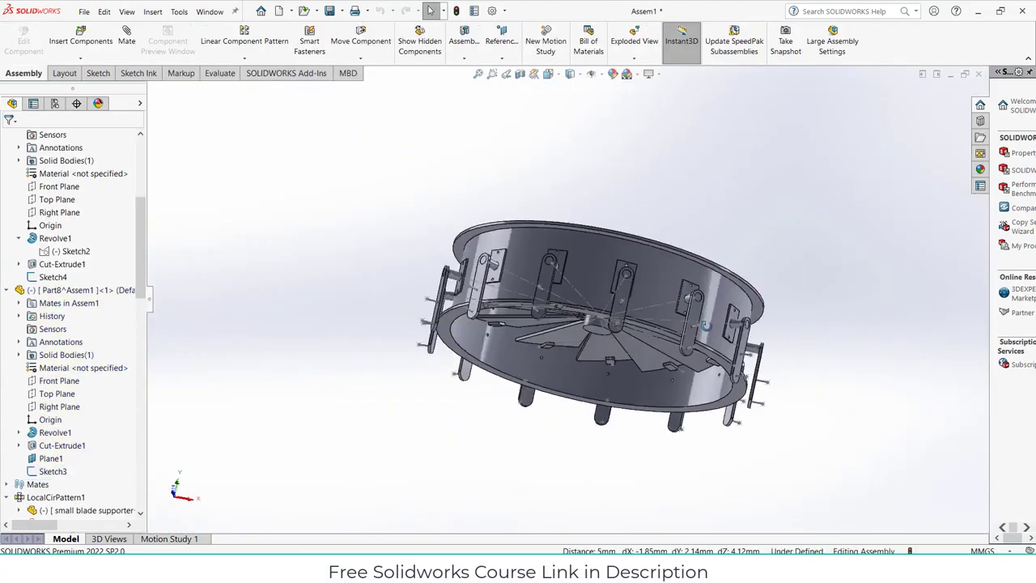
Delete the Concentric6 and Concentric7 mates that tie the rod ends to the Part6 arms
{"action": "middle_click_drag", "start_coordinate": [619, 384], "coordinate": [627, 356]}
{"action": "scroll", "coordinate": [628, 352], "scroll_direction": "down", "scroll_amount": 1}
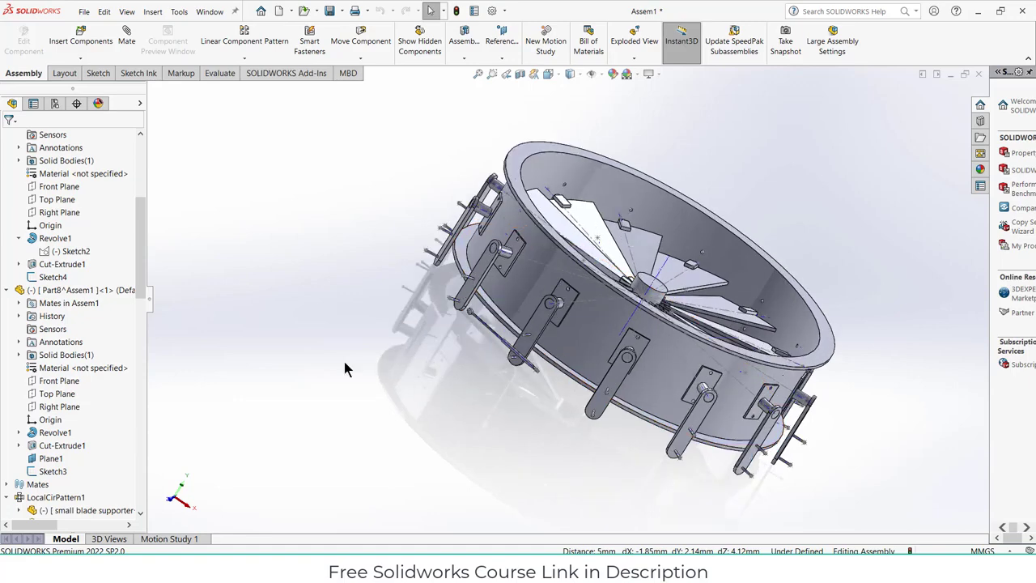
{"action": "scroll", "coordinate": [28, 387], "scroll_direction": "down", "scroll_amount": 5}
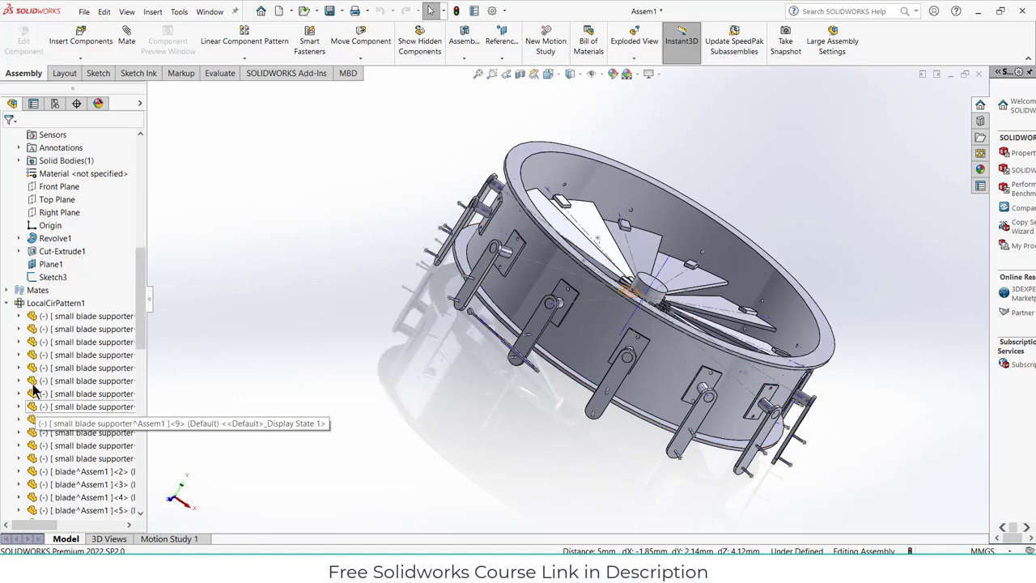
{"action": "left_click", "coordinate": [7, 306]}
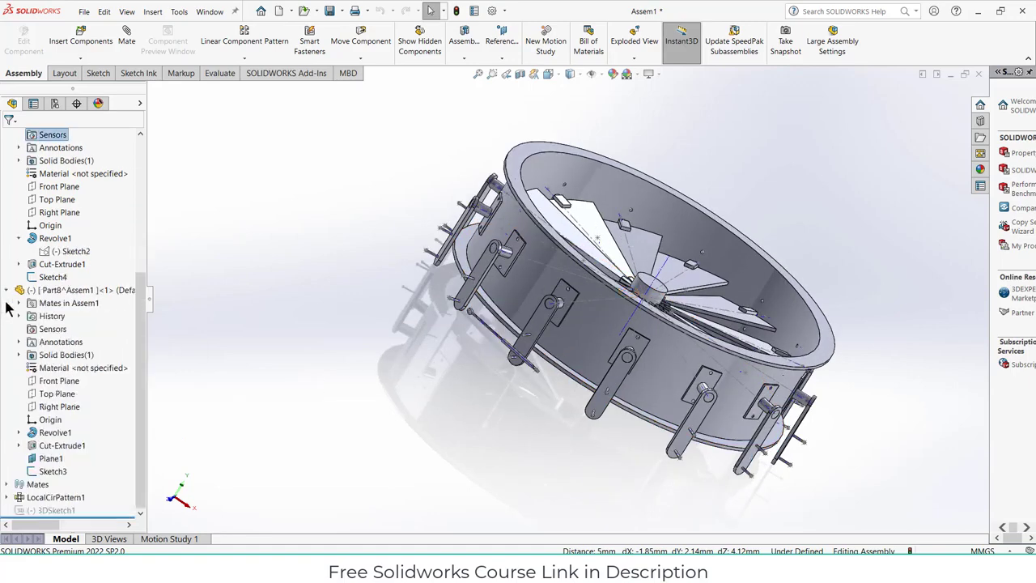
{"action": "left_click", "coordinate": [6, 484]}
{"action": "left_click", "coordinate": [60, 472]}
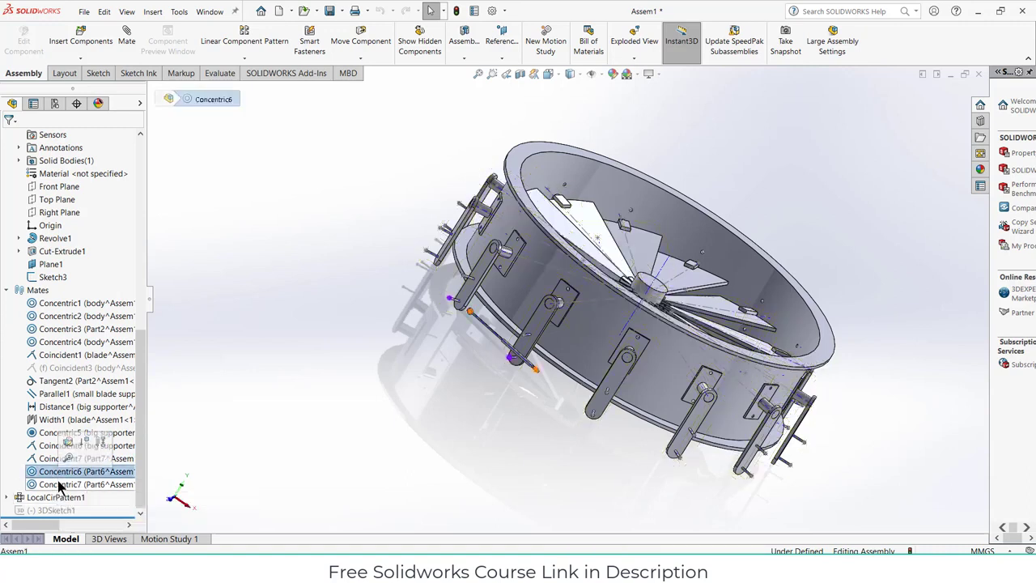
{"action": "left_click", "coordinate": [62, 486], "text": "ctrl"}
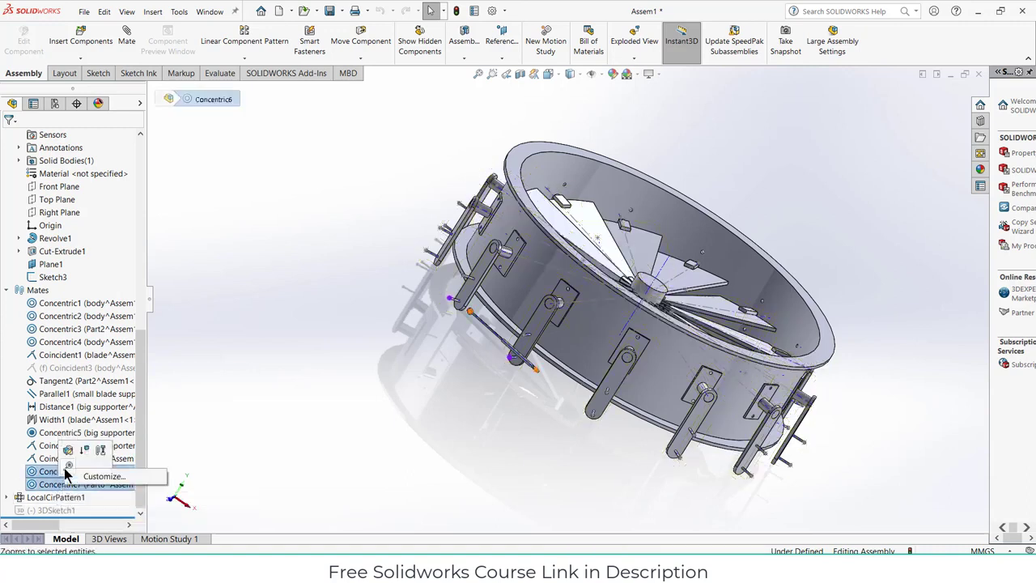
{"action": "right_click", "coordinate": [43, 477]}
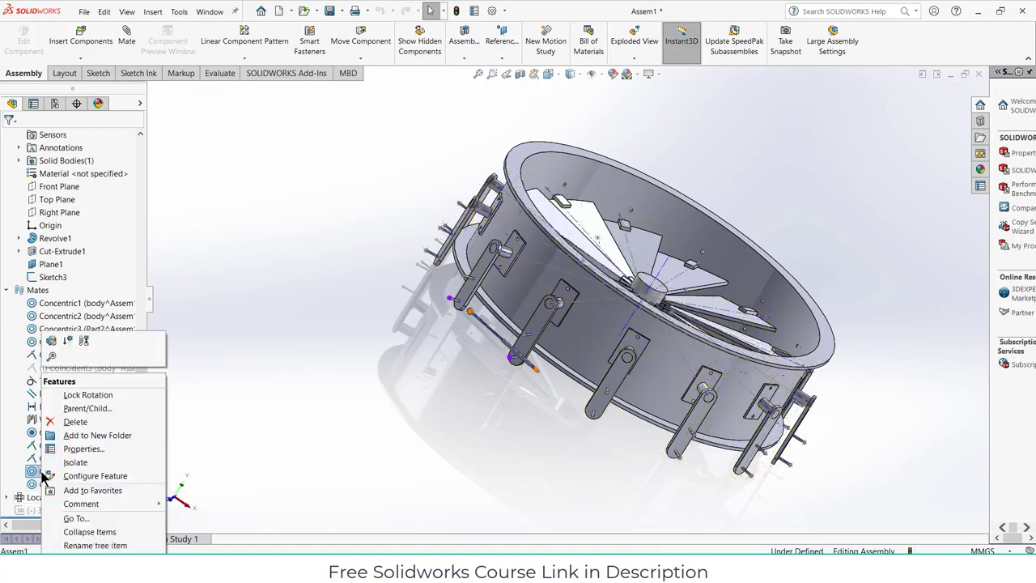
{"action": "left_click", "coordinate": [74, 422]}
{"action": "left_click", "coordinate": [595, 234]}
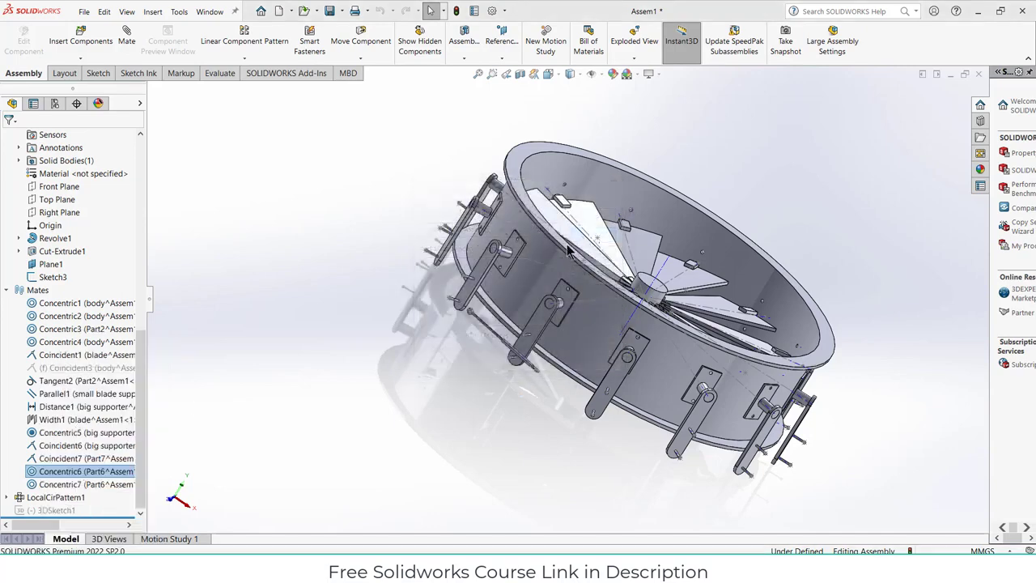
Add a coincident mate between the centre point of the Part8 eye and the centre point of the lower ball on its Part6 arm
{"action": "scroll", "coordinate": [377, 312], "scroll_direction": "down", "scroll_amount": 3}
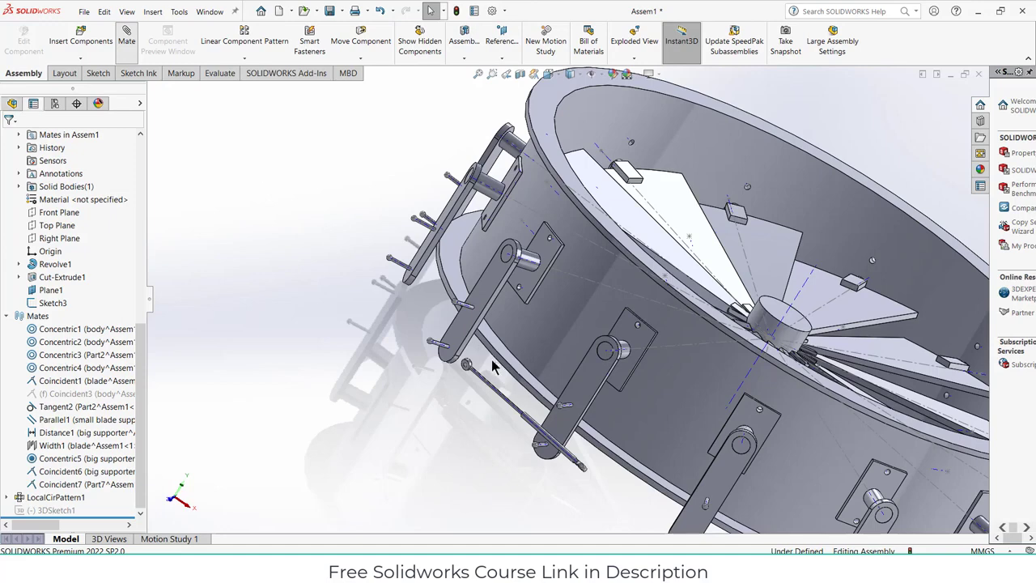
{"action": "key", "text": "m"}
{"action": "scroll", "coordinate": [491, 359], "scroll_direction": "down", "scroll_amount": 8}
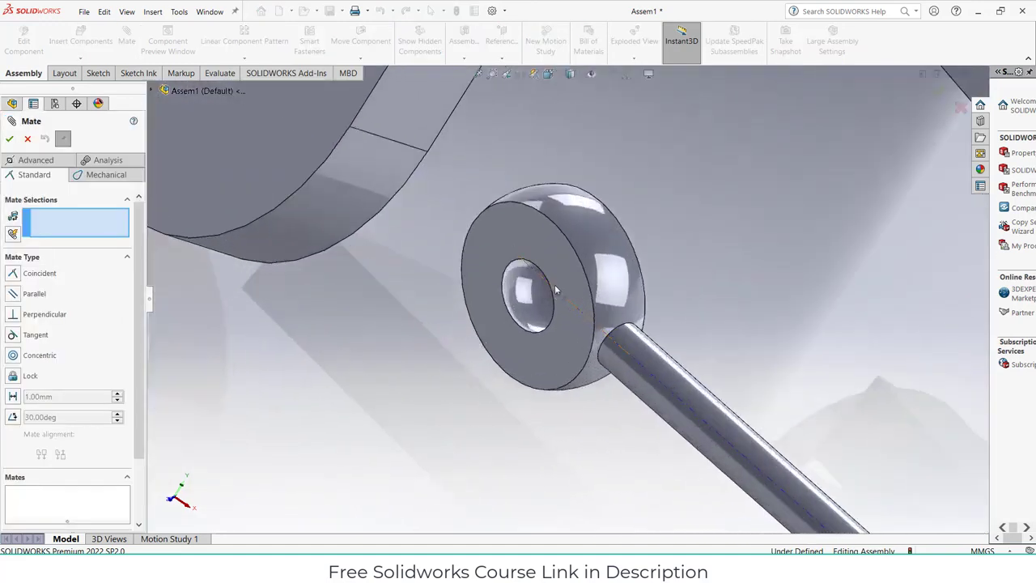
{"action": "mouse_move", "coordinate": [548, 291]}
{"action": "middle_mouse_down"}
{"action": "mouse_move", "coordinate": [572, 280]}
{"action": "mouse_move", "coordinate": [561, 292]}
{"action": "middle_mouse_up"}
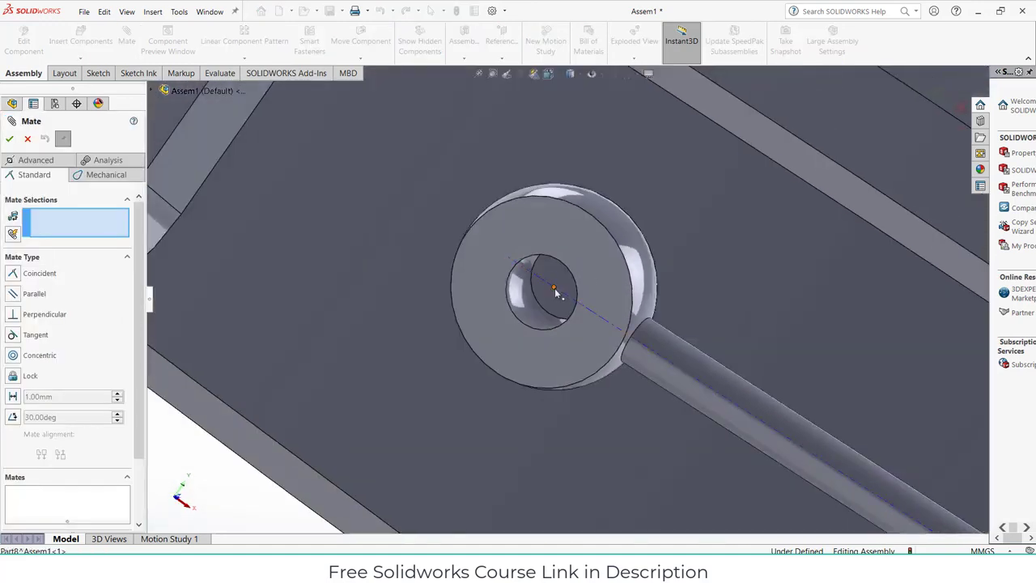
{"action": "left_click", "coordinate": [554, 288]}
{"action": "scroll", "coordinate": [539, 300], "scroll_direction": "up", "scroll_amount": 5}
{"action": "scroll", "coordinate": [364, 171], "scroll_direction": "down", "scroll_amount": 4}
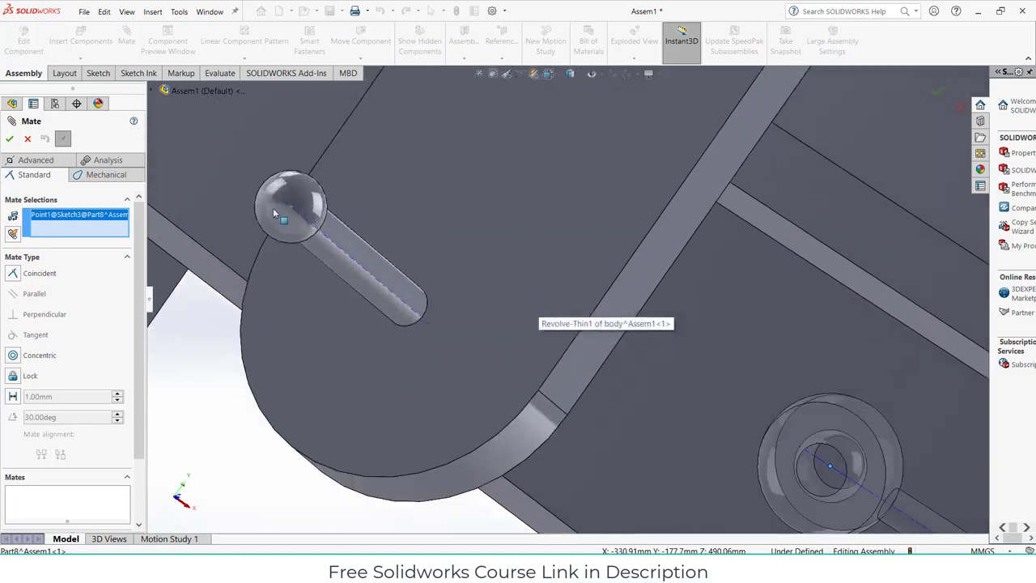
{"action": "left_click", "coordinate": [282, 217]}
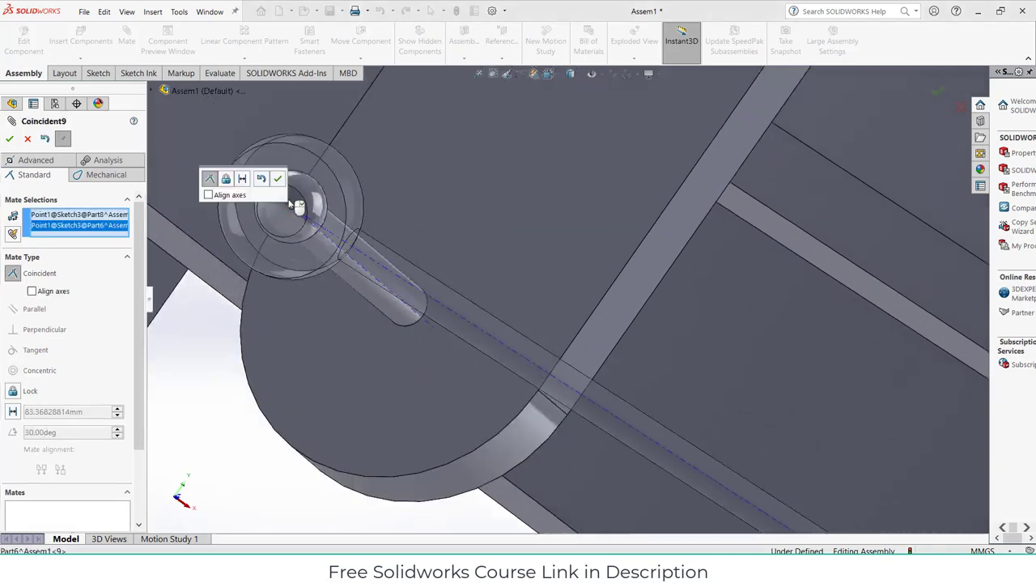
{"action": "left_click", "coordinate": [278, 179]}
Add a coincident mate between the Part7 eye's centre point and the lower ball's centre point on the neighbouring Part6 arm
{"action": "scroll", "coordinate": [381, 241], "scroll_direction": "up", "scroll_amount": 8}
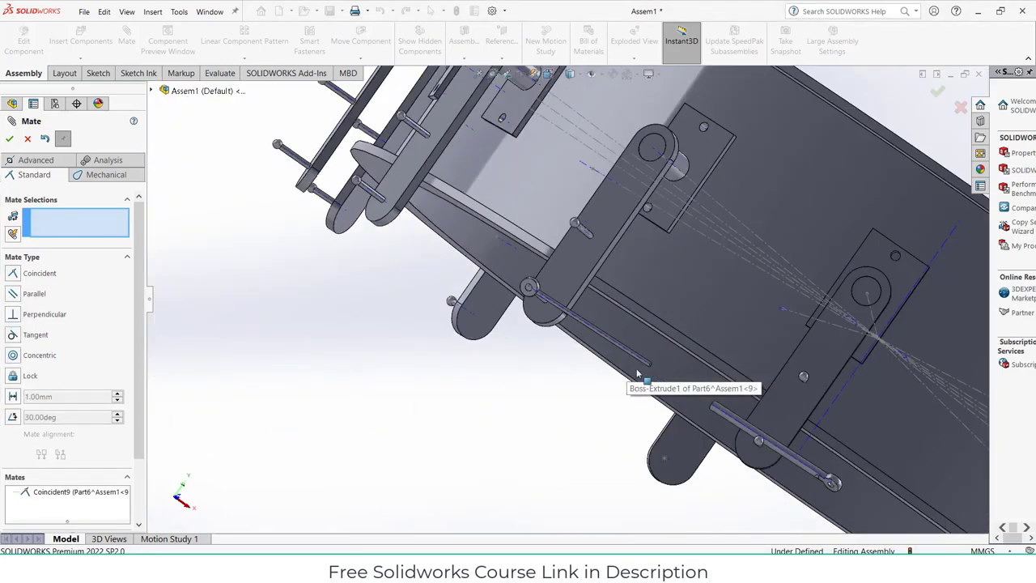
{"action": "scroll", "coordinate": [814, 463], "scroll_direction": "down", "scroll_amount": 6}
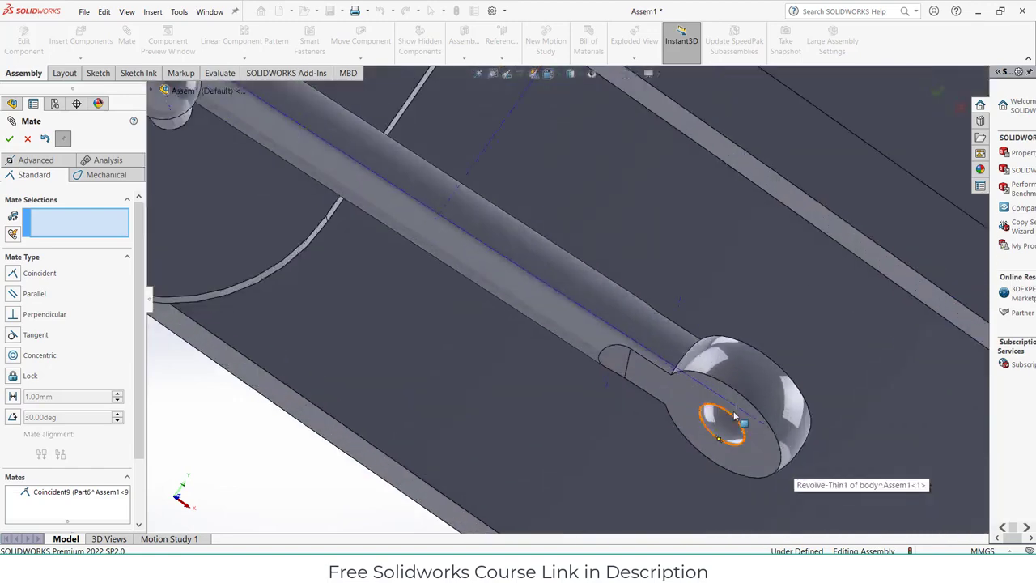
{"action": "left_click", "coordinate": [737, 410]}
{"action": "scroll", "coordinate": [425, 297], "scroll_direction": "up", "scroll_amount": 3}
{"action": "scroll", "coordinate": [340, 184], "scroll_direction": "down", "scroll_amount": 3}
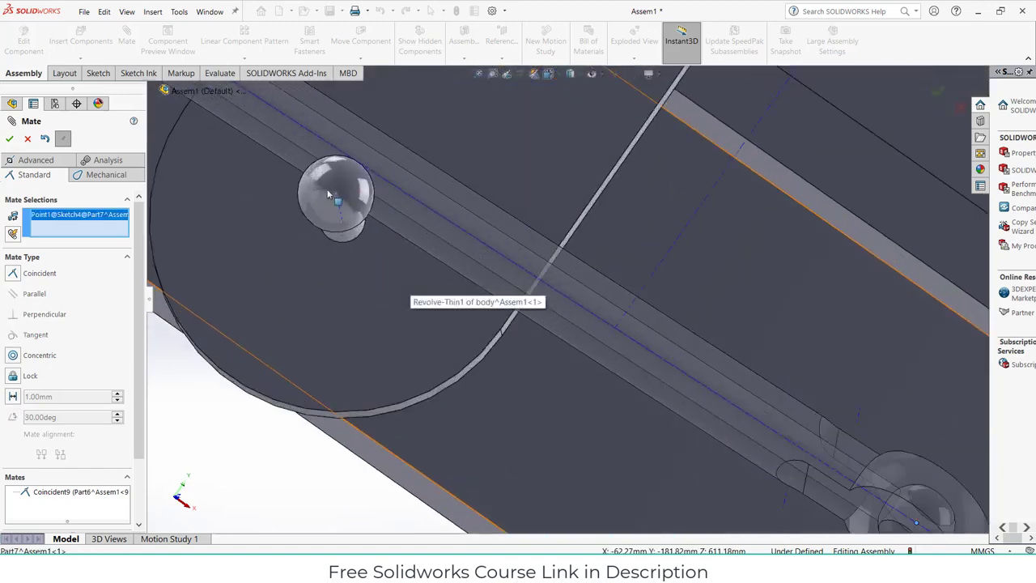
{"action": "left_click", "coordinate": [336, 199]}
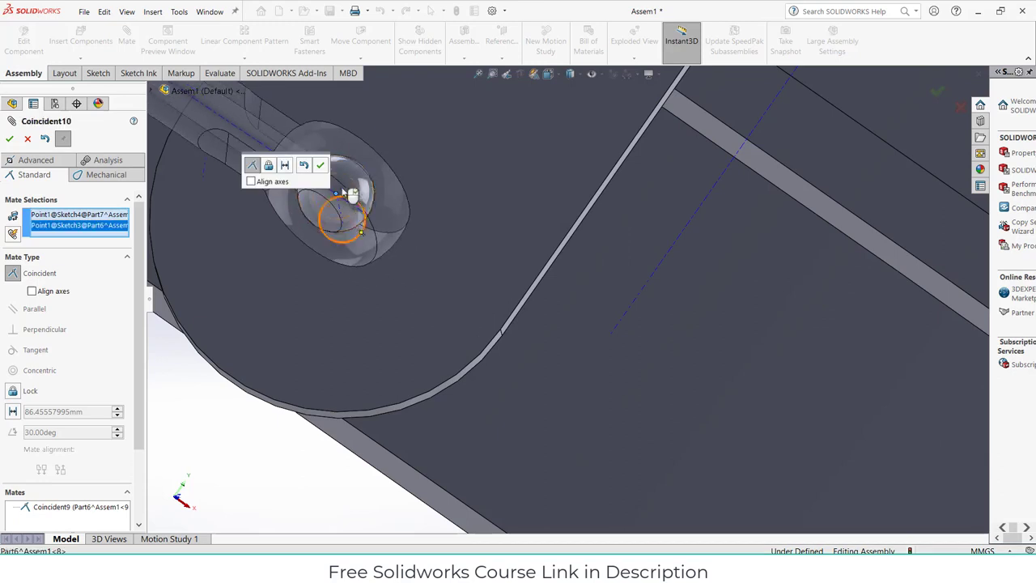
{"action": "left_click", "coordinate": [321, 165]}
{"action": "scroll", "coordinate": [347, 213], "scroll_direction": "up", "scroll_amount": 3}
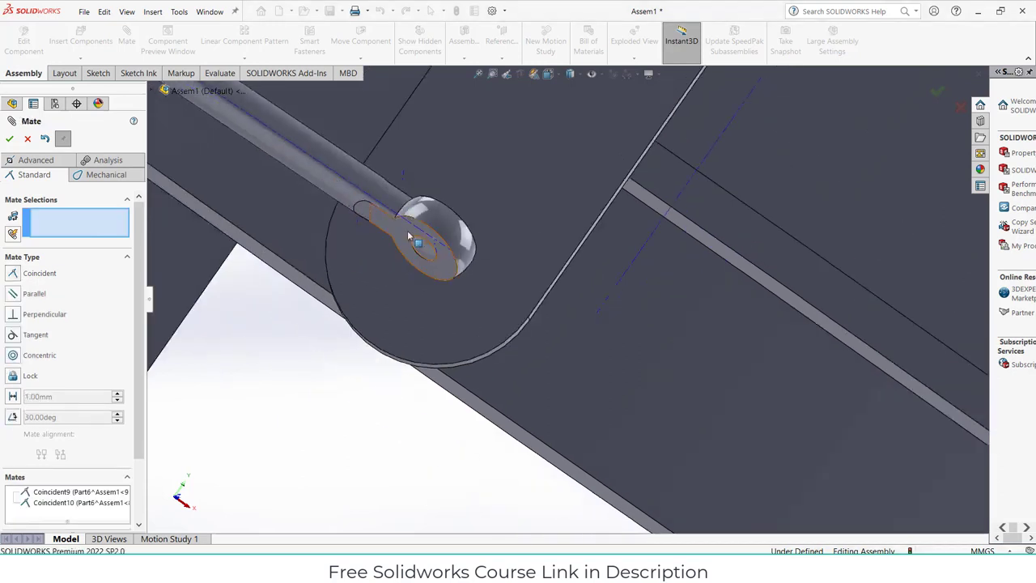
Try to add a parallel mate between the Part7 eye's flat face and the flat face of its Part6 arm
{"action": "left_click", "coordinate": [408, 235]}
{"action": "left_click", "coordinate": [542, 196]}
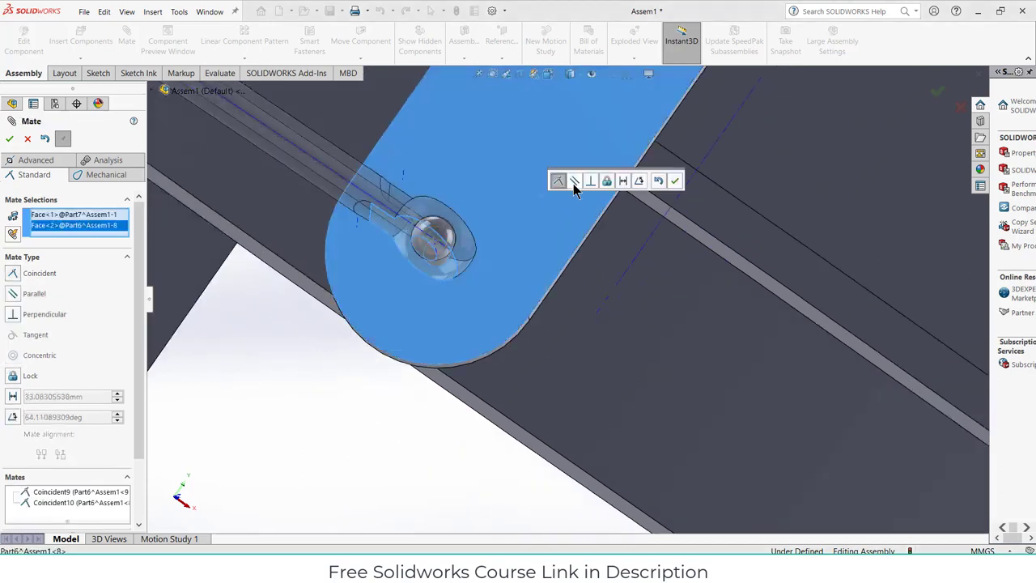
{"action": "left_click", "coordinate": [575, 180]}
{"action": "scroll", "coordinate": [443, 265], "scroll_direction": "up", "scroll_amount": 3}
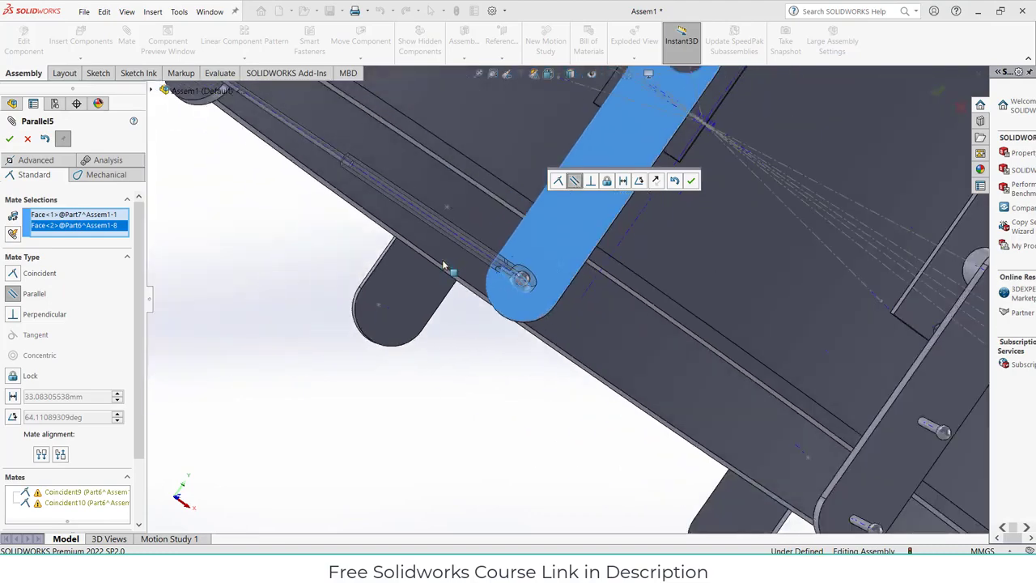
{"action": "middle_click_drag", "start_coordinate": [442, 266], "coordinate": [425, 293]}
{"action": "scroll", "coordinate": [425, 293], "scroll_direction": "up", "scroll_amount": 5}
{"action": "scroll", "coordinate": [356, 351], "scroll_direction": "down", "scroll_amount": 3}
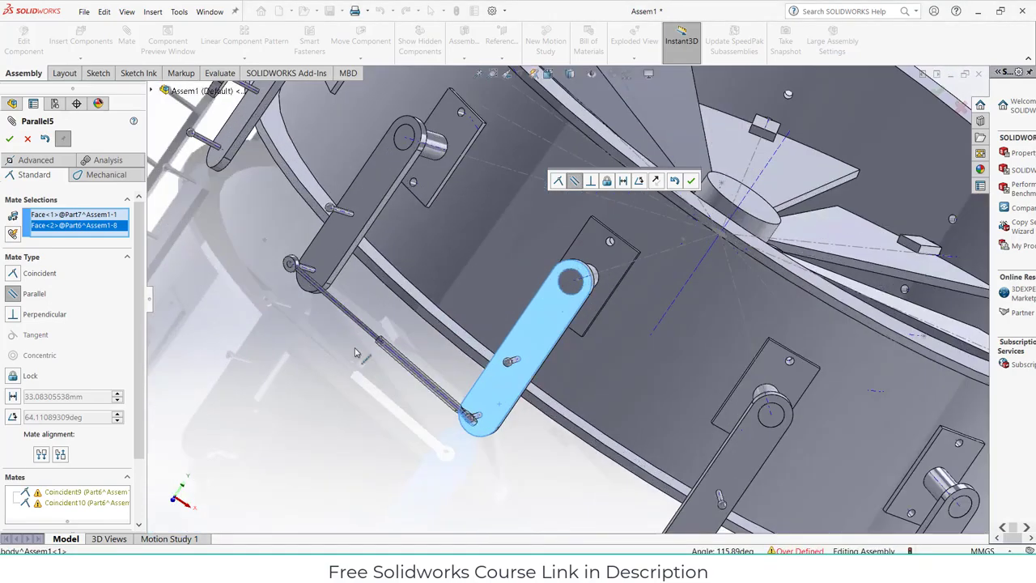
{"action": "scroll", "coordinate": [355, 352], "scroll_direction": "down", "scroll_amount": 5}
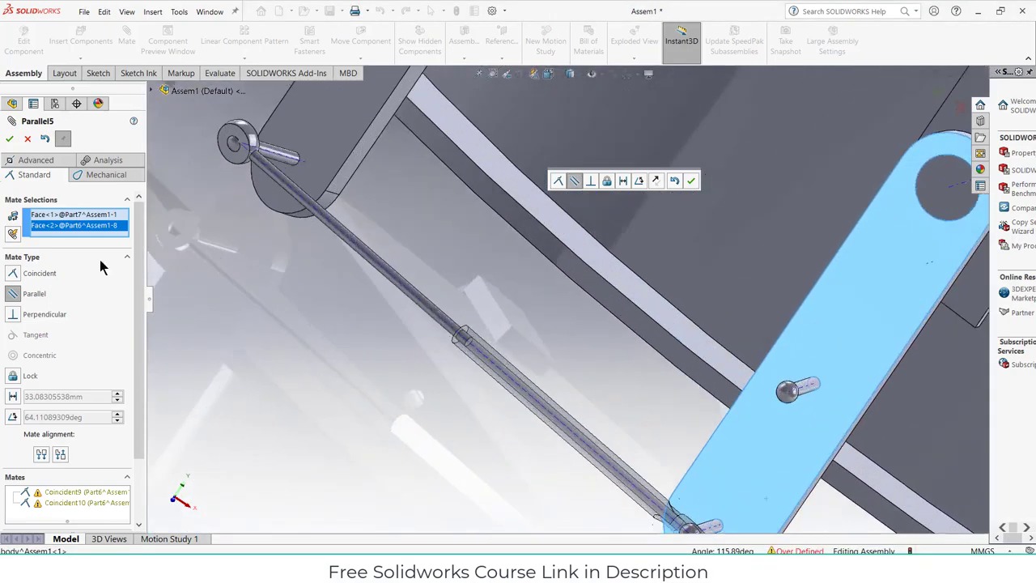
{"action": "left_click", "coordinate": [9, 138]}
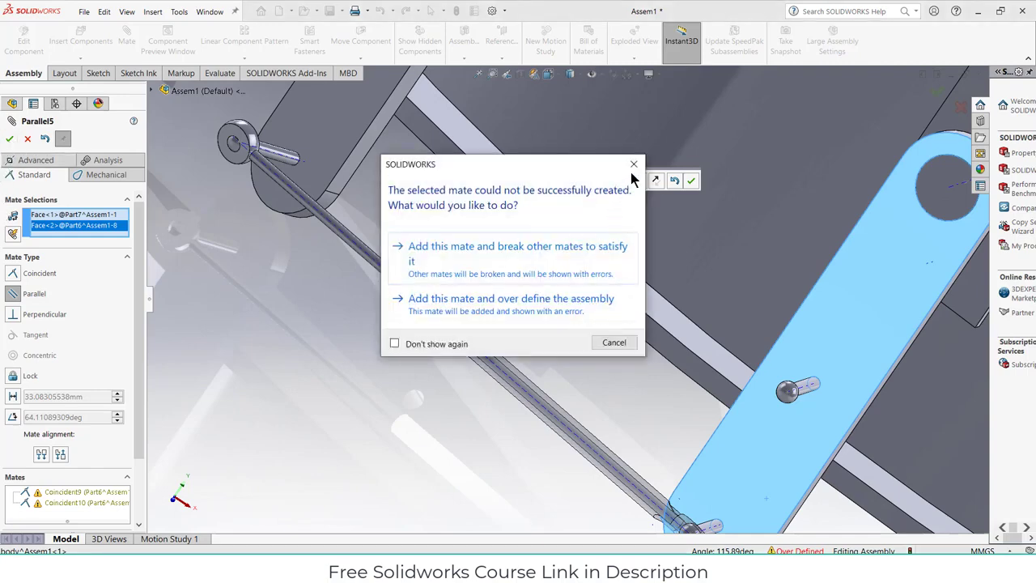
{"action": "left_click", "coordinate": [634, 165]}
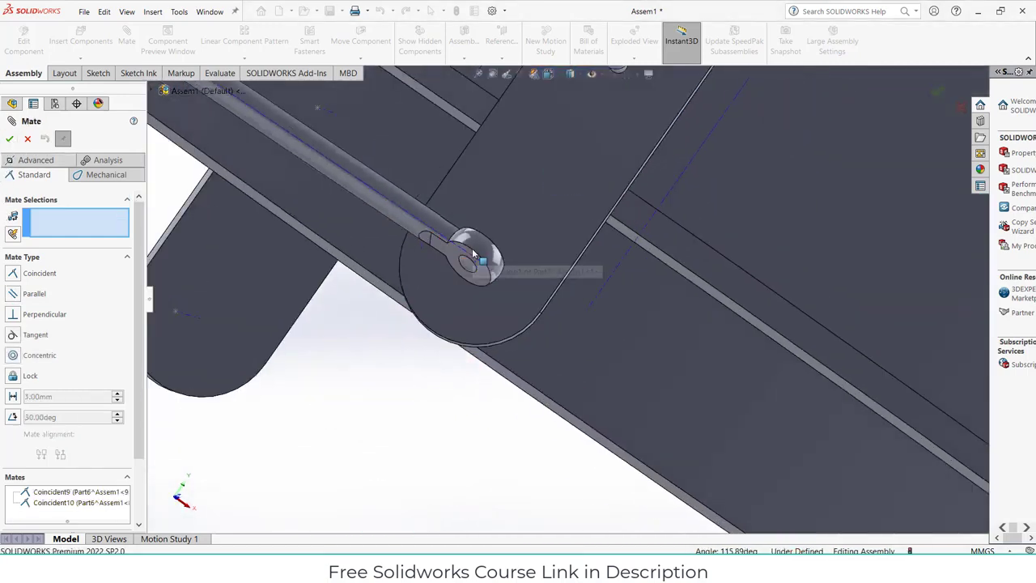
Close the Mate command and return to the assembly, keeping the coincident mates at both rod ends
{"action": "key", "text": "Tab"}
{"action": "scroll", "coordinate": [474, 272], "scroll_direction": "up", "scroll_amount": 4}
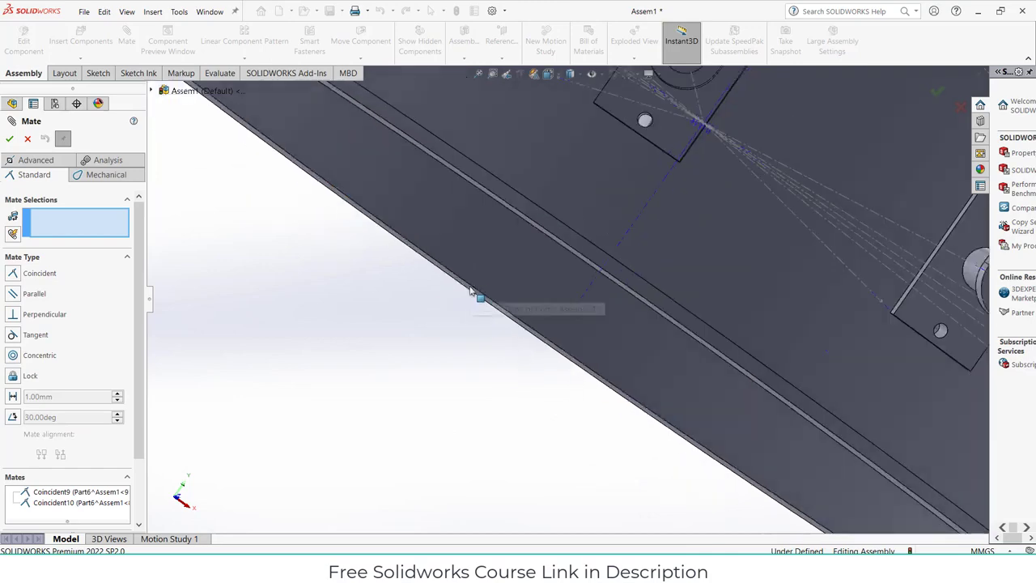
{"action": "scroll", "coordinate": [473, 293], "scroll_direction": "down", "scroll_amount": 5}
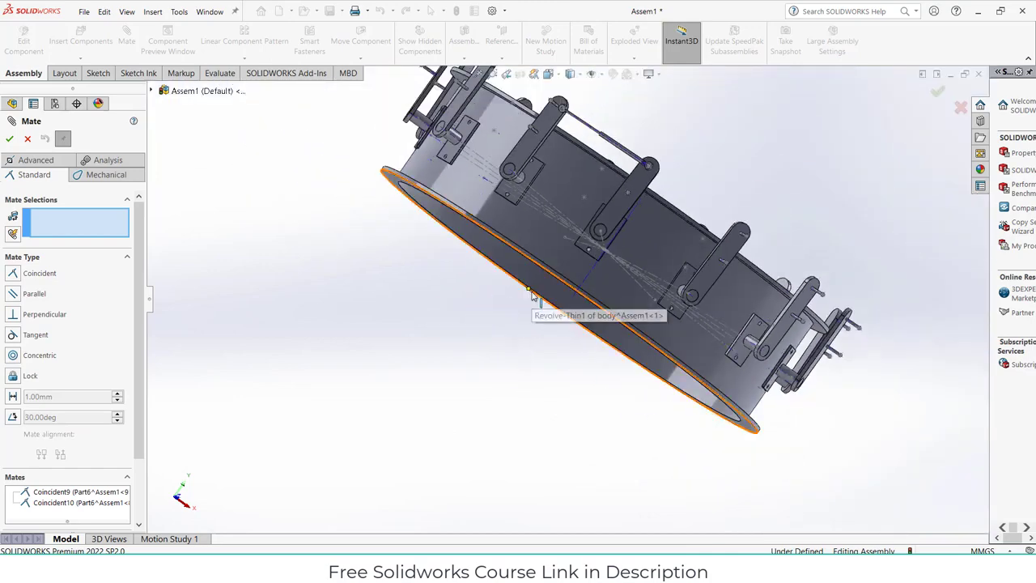
{"action": "left_click", "coordinate": [27, 140]}
{"action": "left_click_drag", "start_coordinate": [630, 187], "coordinate": [666, 377]}
{"action": "key", "text": "Escape"}
Examine the Part8 rod's mates and check how closely its eye centre matches the Part6 ball centre
{"action": "scroll", "coordinate": [510, 279], "scroll_direction": "down", "scroll_amount": 8}
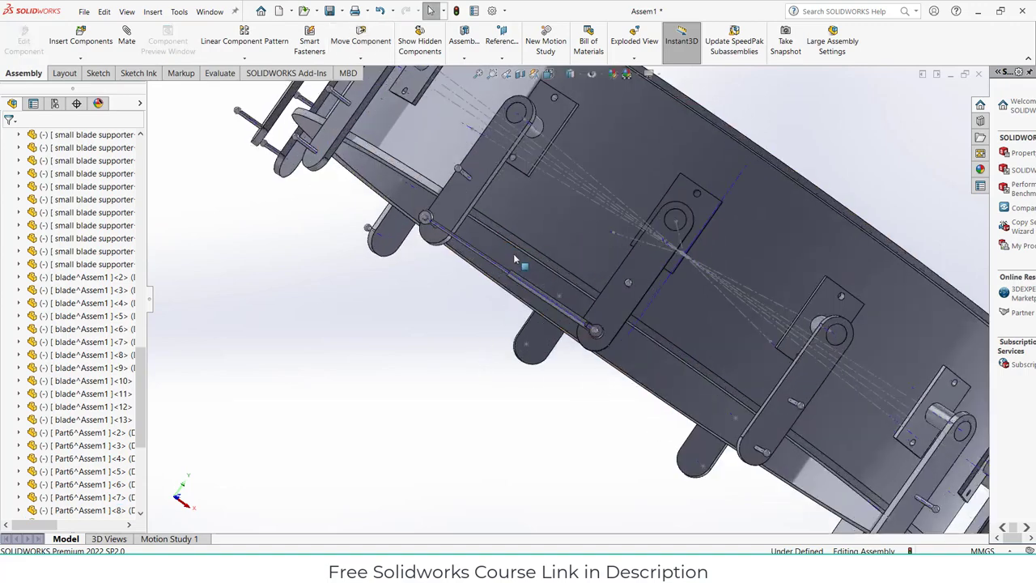
{"action": "left_click", "coordinate": [521, 308]}
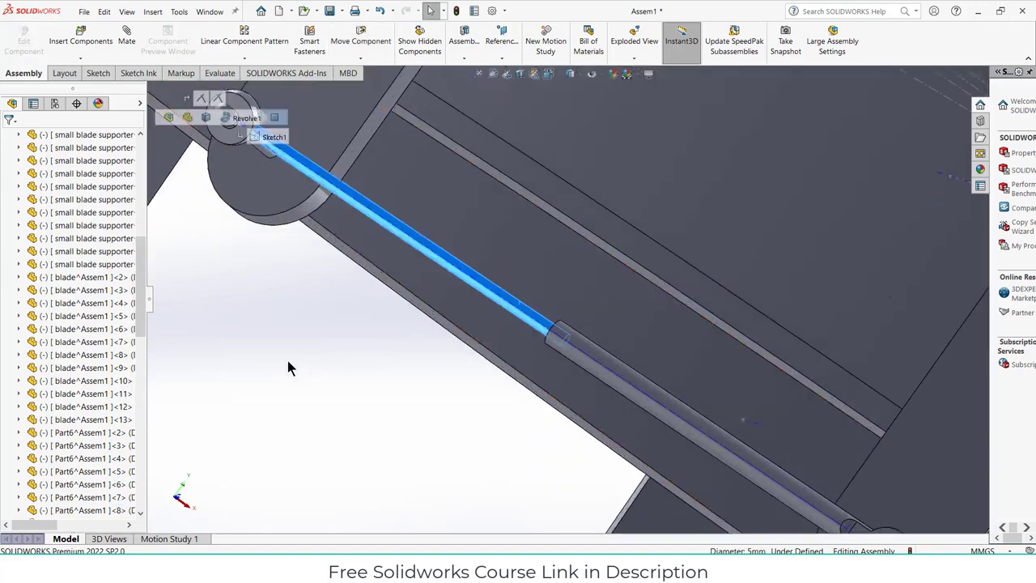
{"action": "scroll", "coordinate": [289, 365], "scroll_direction": "up", "scroll_amount": 5}
{"action": "left_click", "coordinate": [19, 147]}
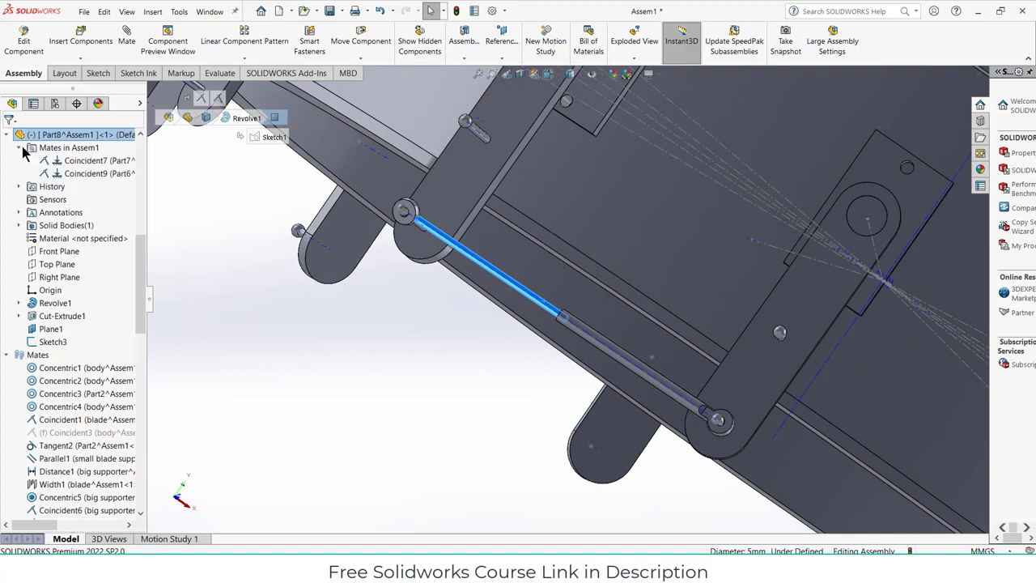
{"action": "left_click", "coordinate": [81, 161]}
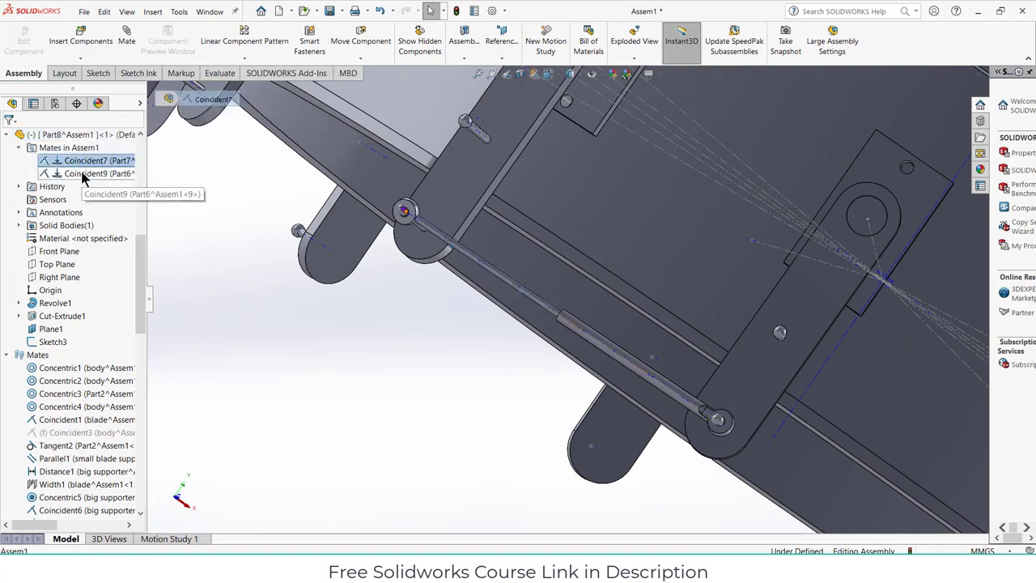
{"action": "scroll", "coordinate": [404, 213], "scroll_direction": "down", "scroll_amount": 10}
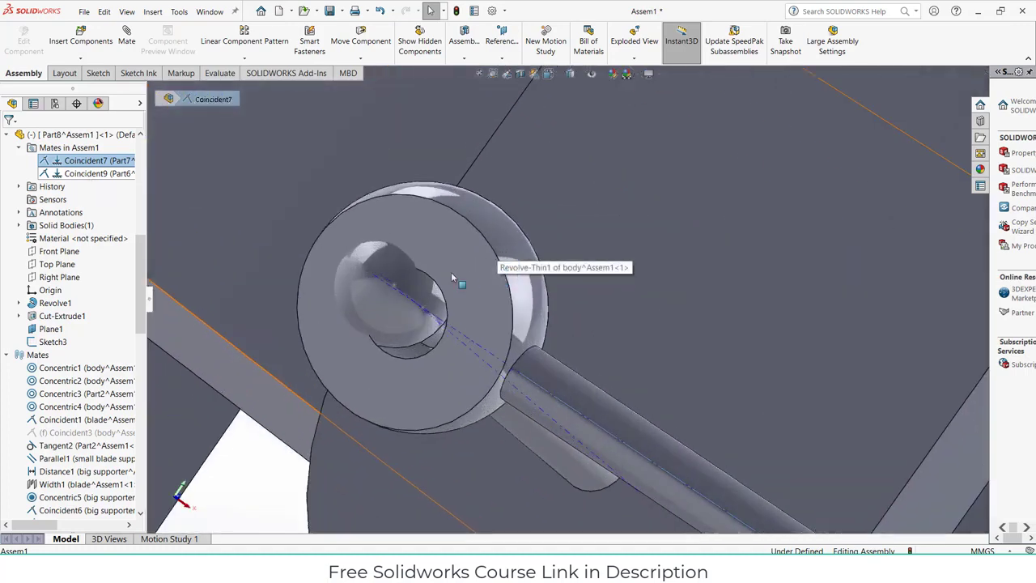
{"action": "middle_click_drag", "start_coordinate": [416, 310], "coordinate": [444, 247]}
Try to turn on axis alignment in the coincident mate between the Part8 eye's centre point and the Part6 ball's centre point
{"action": "left_click", "coordinate": [80, 174]}
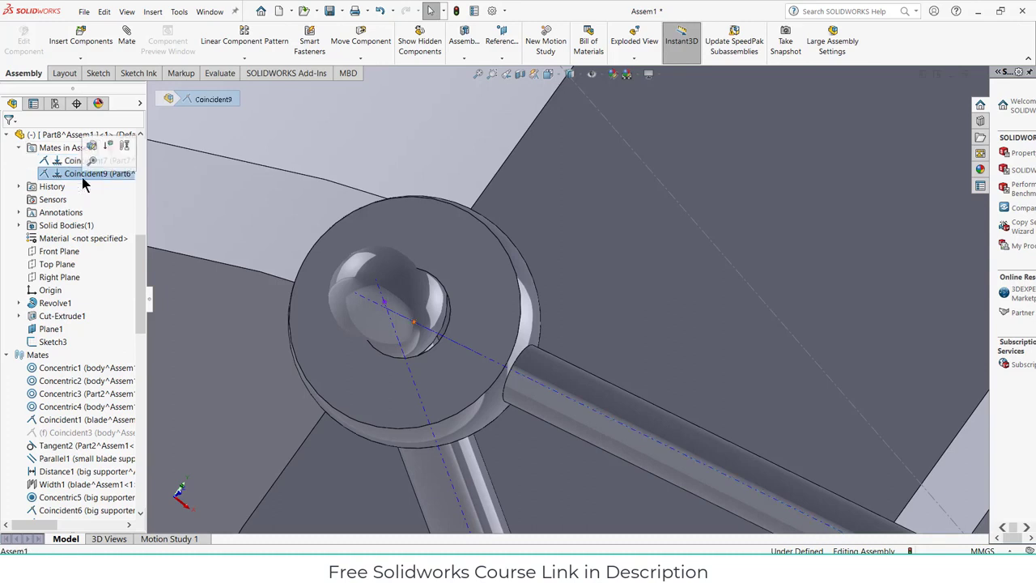
{"action": "right_click", "coordinate": [85, 178]}
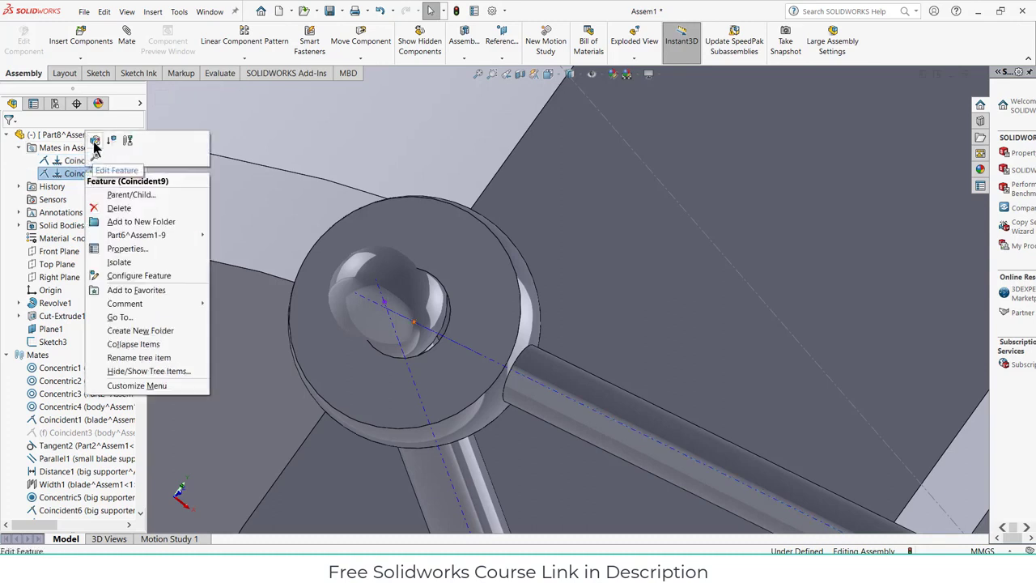
{"action": "left_click", "coordinate": [95, 143]}
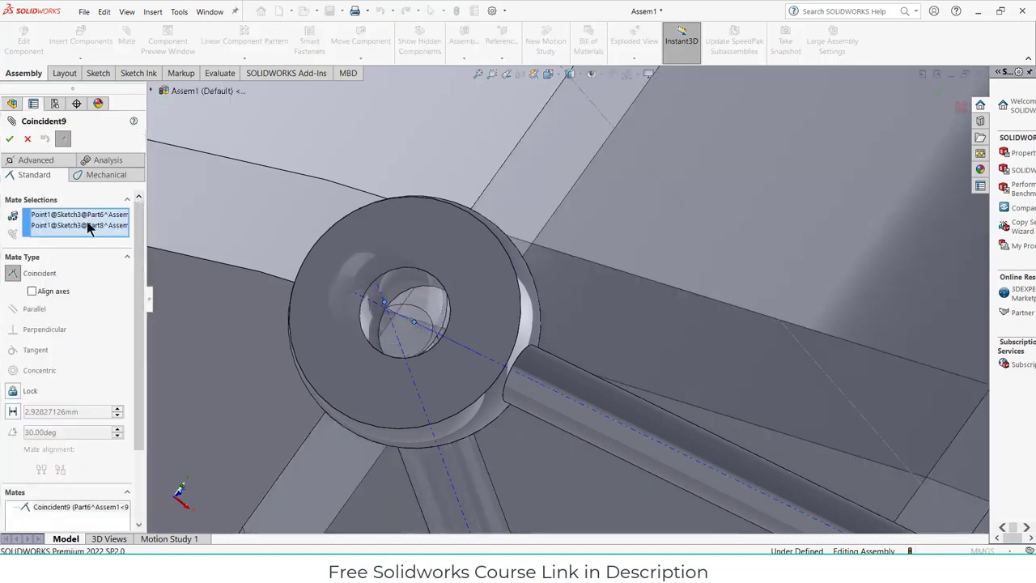
{"action": "right_click", "coordinate": [87, 221]}
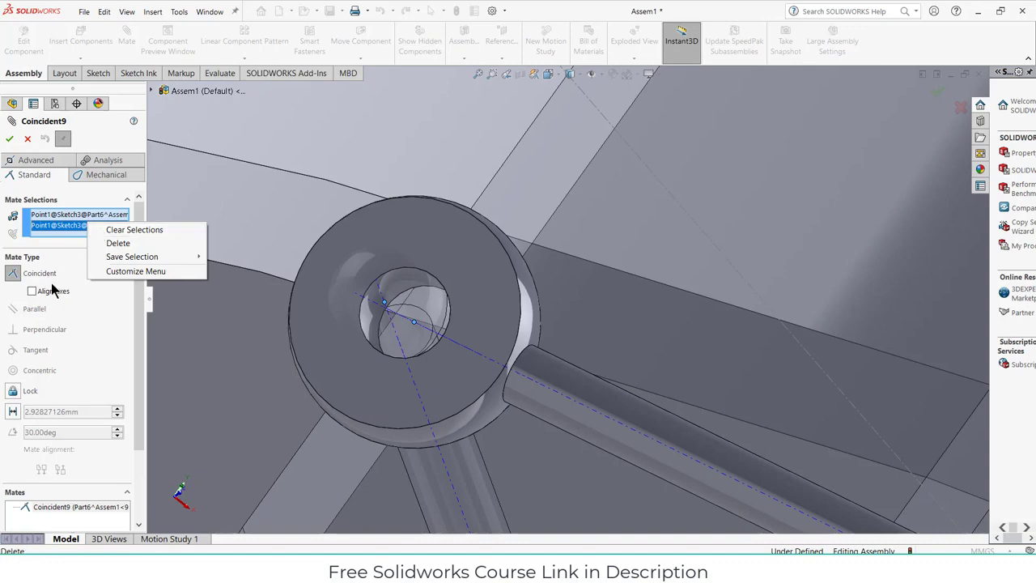
{"action": "left_click", "coordinate": [27, 291]}
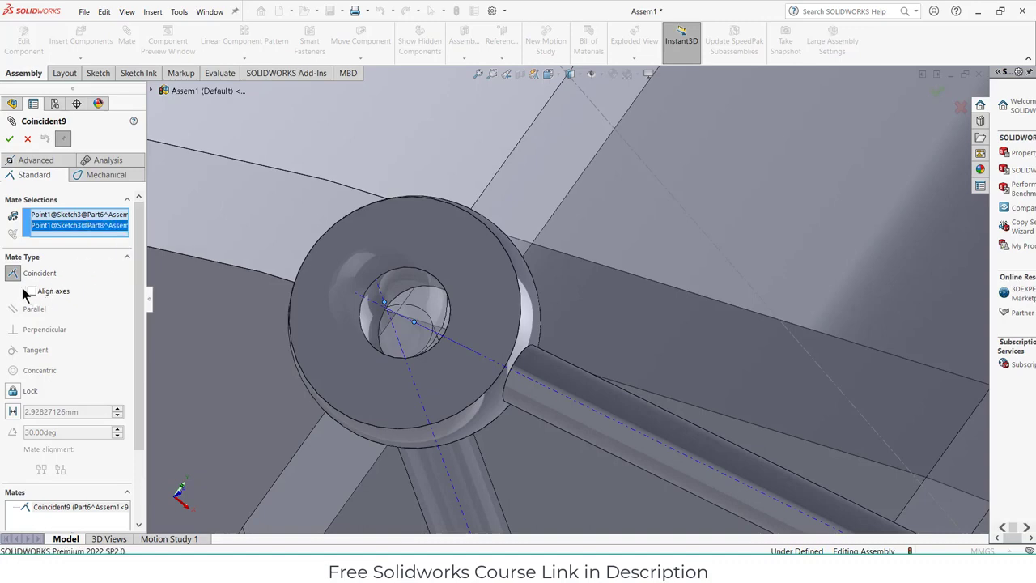
{"action": "middle_click_drag", "start_coordinate": [373, 301], "coordinate": [414, 308]}
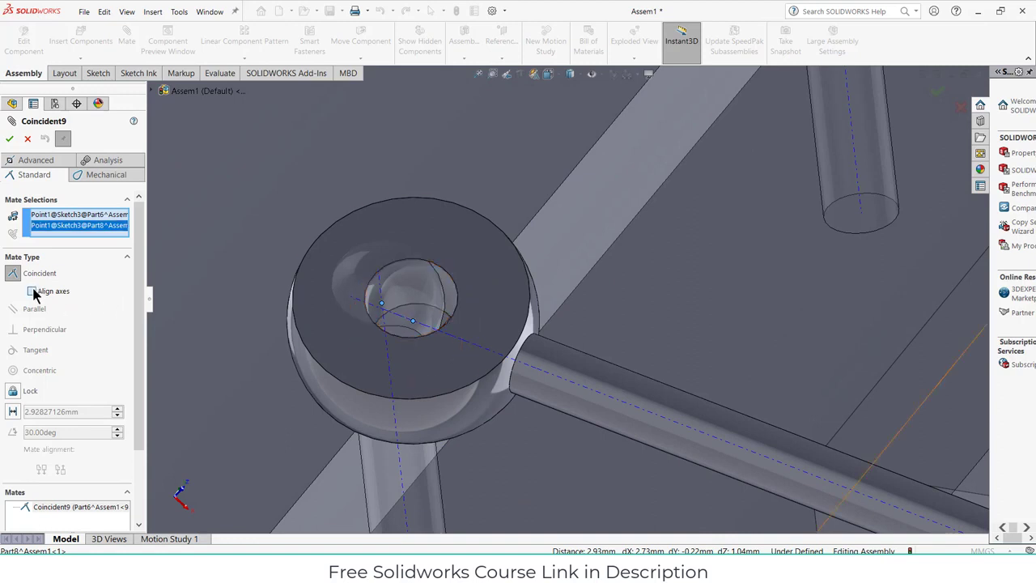
{"action": "left_click", "coordinate": [9, 139]}
{"action": "left_click", "coordinate": [633, 163]}
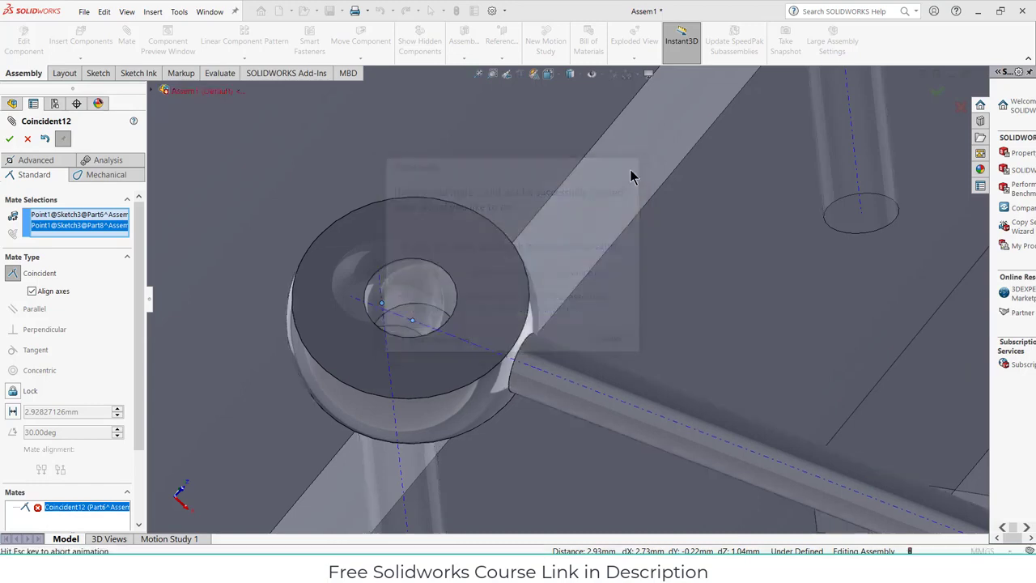
{"action": "left_click", "coordinate": [9, 139]}
{"action": "scroll", "coordinate": [473, 293], "scroll_direction": "up", "scroll_amount": 5}
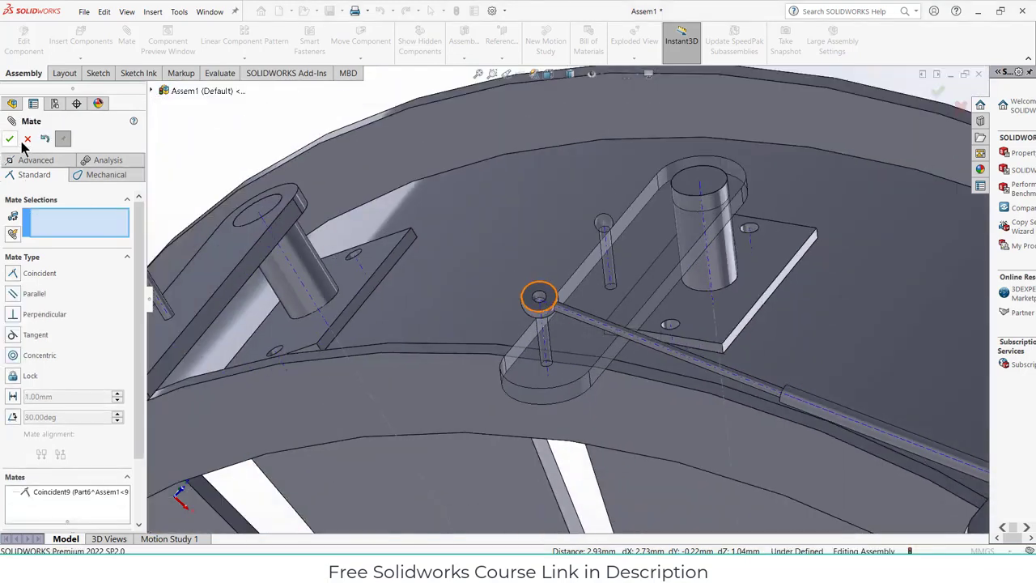
{"action": "key", "text": "Escape"}
Examine how the eyes at both ends of the telescoping rod sit on the balls of the neighbouring Part6 arms
{"action": "scroll", "coordinate": [717, 333], "scroll_direction": "up", "scroll_amount": 5}
{"action": "scroll", "coordinate": [717, 373], "scroll_direction": "down", "scroll_amount": 8}
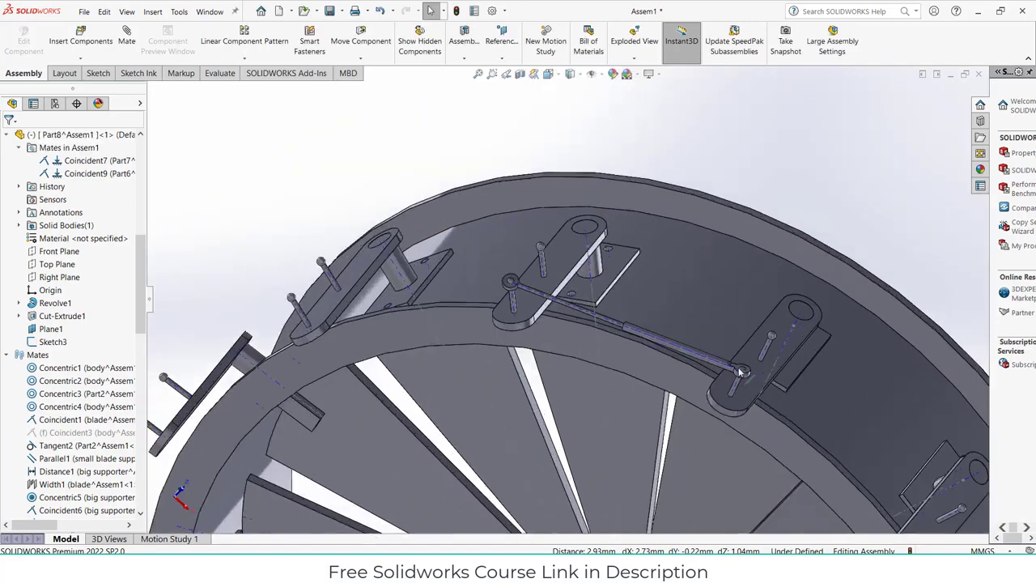
{"action": "scroll", "coordinate": [717, 373], "scroll_direction": "down", "scroll_amount": 1}
{"action": "middle_click_drag", "start_coordinate": [717, 372], "coordinate": [670, 326]}
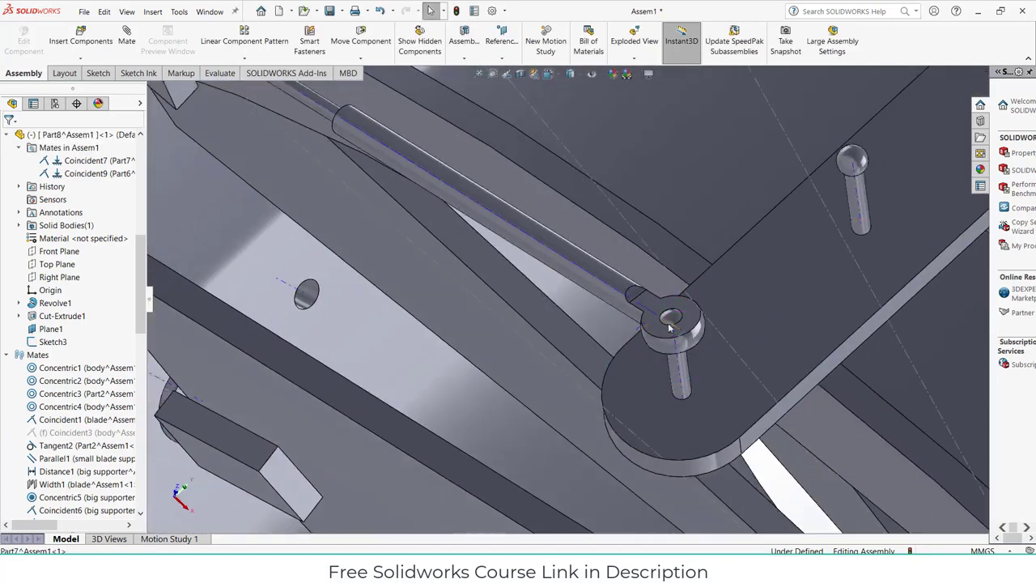
{"action": "scroll", "coordinate": [670, 326], "scroll_direction": "up", "scroll_amount": 2}
{"action": "scroll", "coordinate": [670, 326], "scroll_direction": "up", "scroll_amount": 5}
{"action": "middle_click_drag", "start_coordinate": [630, 290], "coordinate": [567, 304]}
{"action": "scroll", "coordinate": [540, 264], "scroll_direction": "down", "scroll_amount": 3}
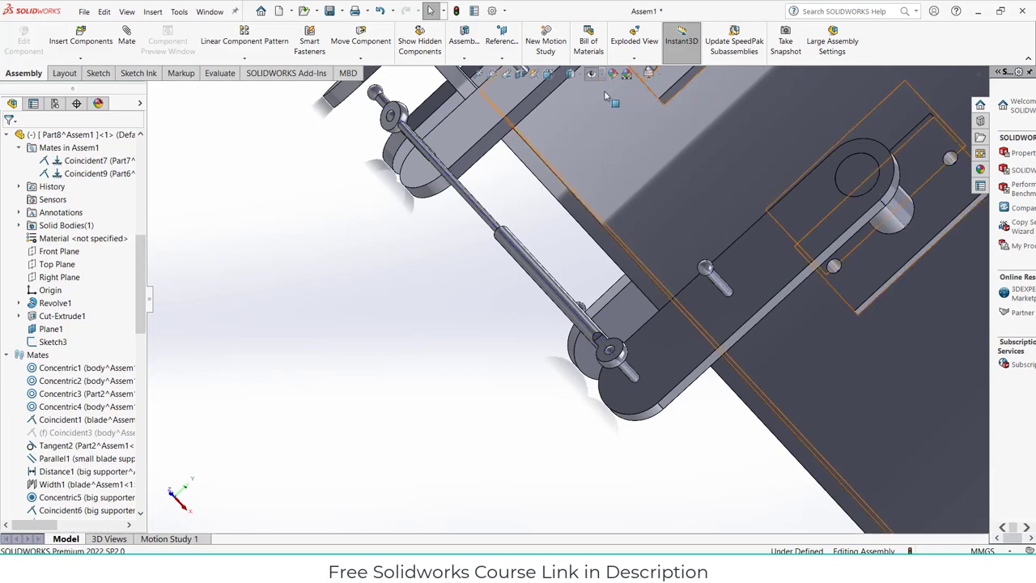
{"action": "scroll", "coordinate": [572, 286], "scroll_direction": "up", "scroll_amount": 3}
{"action": "scroll", "coordinate": [491, 251], "scroll_direction": "down", "scroll_amount": 3}
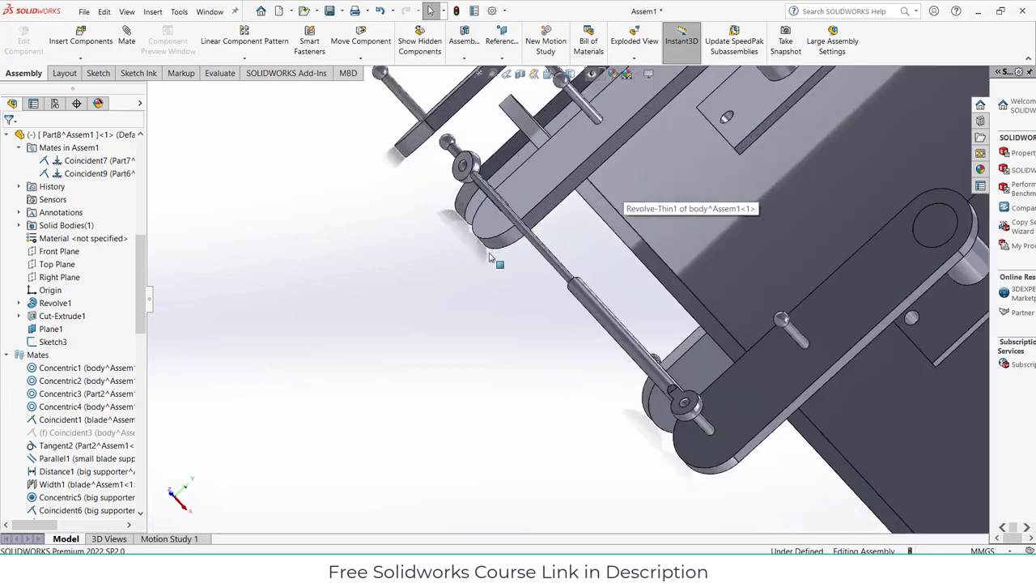
Place copies of the Part8 rod and the Part7 rod in the empty space beside the original pair
{"action": "left_click_drag", "start_coordinate": [531, 235], "coordinate": [402, 291], "text": "ctrl"}
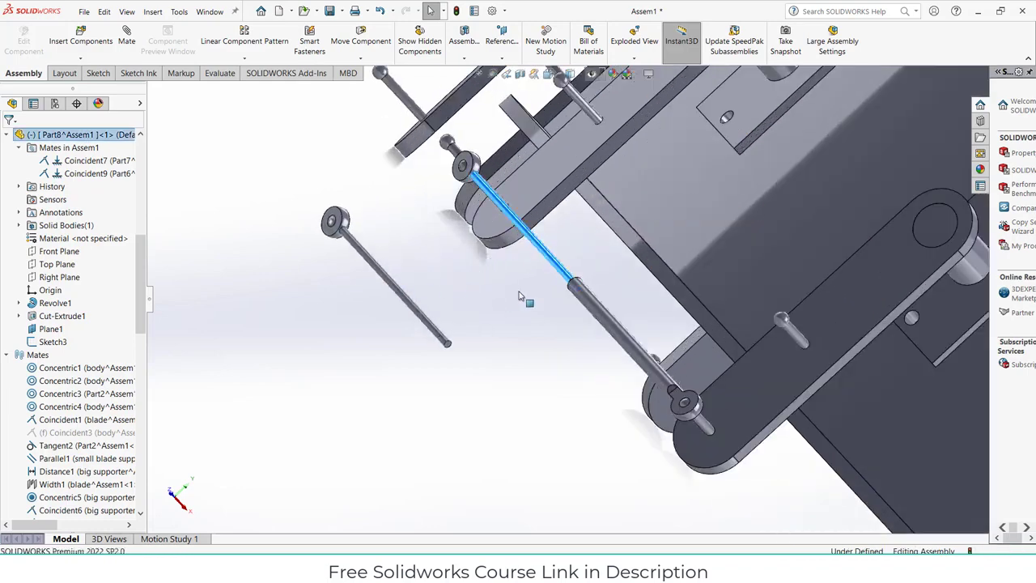
{"action": "left_click_drag", "start_coordinate": [599, 308], "coordinate": [462, 322], "text": "ctrl"}
{"action": "left_click", "coordinate": [166, 87]}
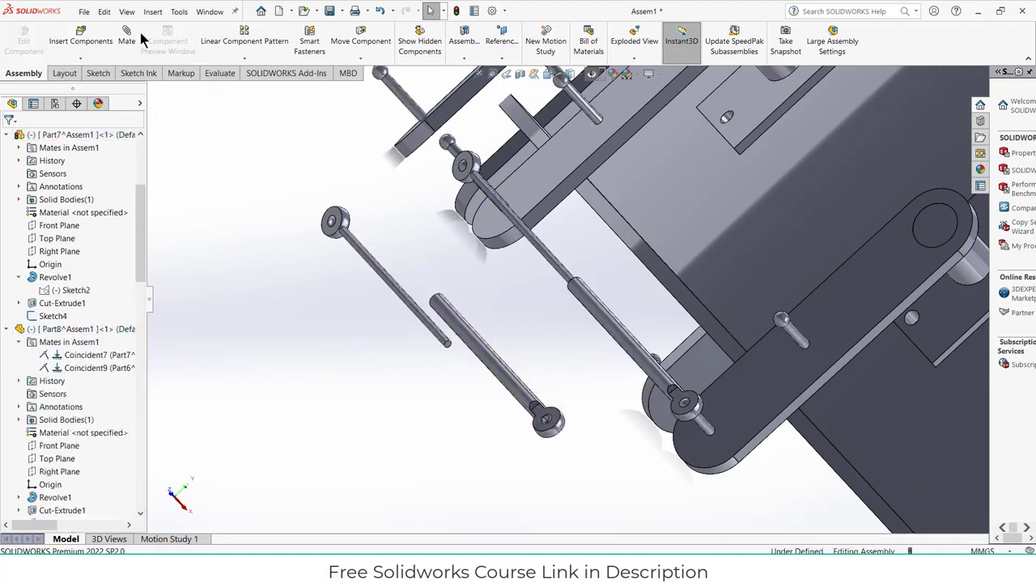
Add a concentric mate between the cylindrical faces of the copied Part7 and Part8 rods
{"action": "left_click", "coordinate": [428, 321]}
{"action": "left_click", "coordinate": [459, 329]}
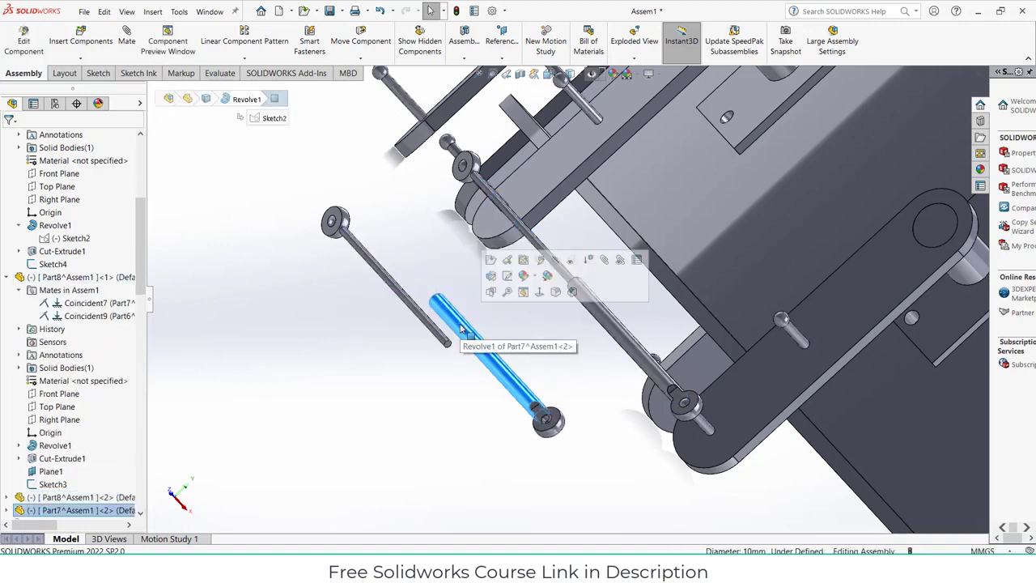
{"action": "left_click", "coordinate": [402, 296]}
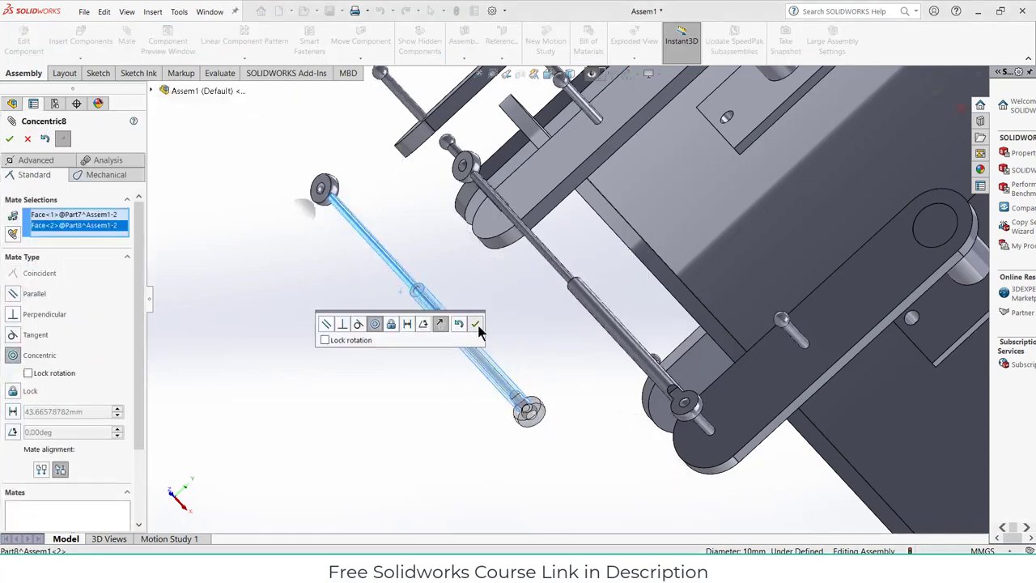
{"action": "left_click", "coordinate": [475, 323]}
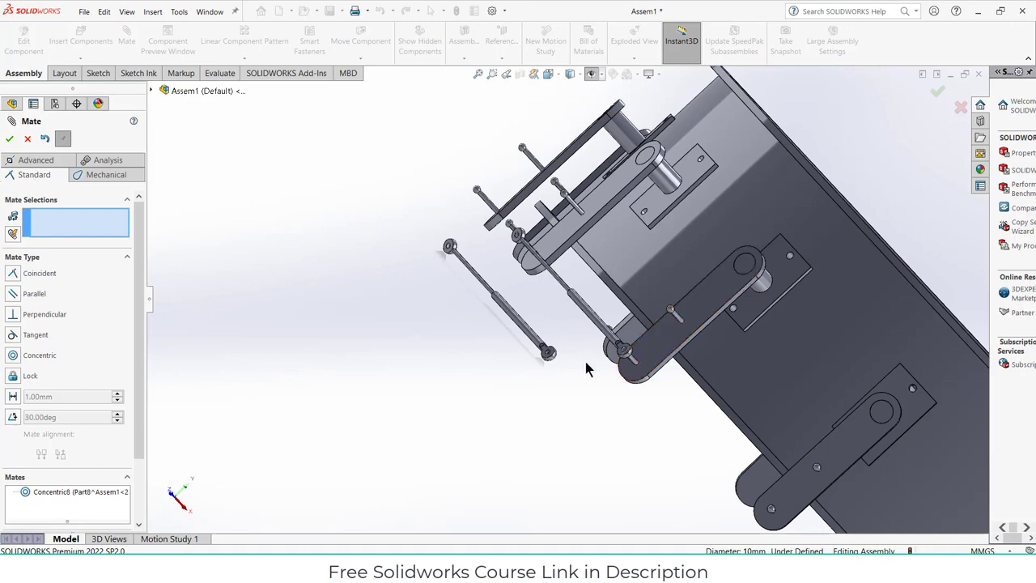
Add a coincident mate between the copied Part7 eye's centre point and the centre point of the upper ball on the next Part6 arm
{"action": "scroll", "coordinate": [492, 328], "scroll_direction": "down", "scroll_amount": 10}
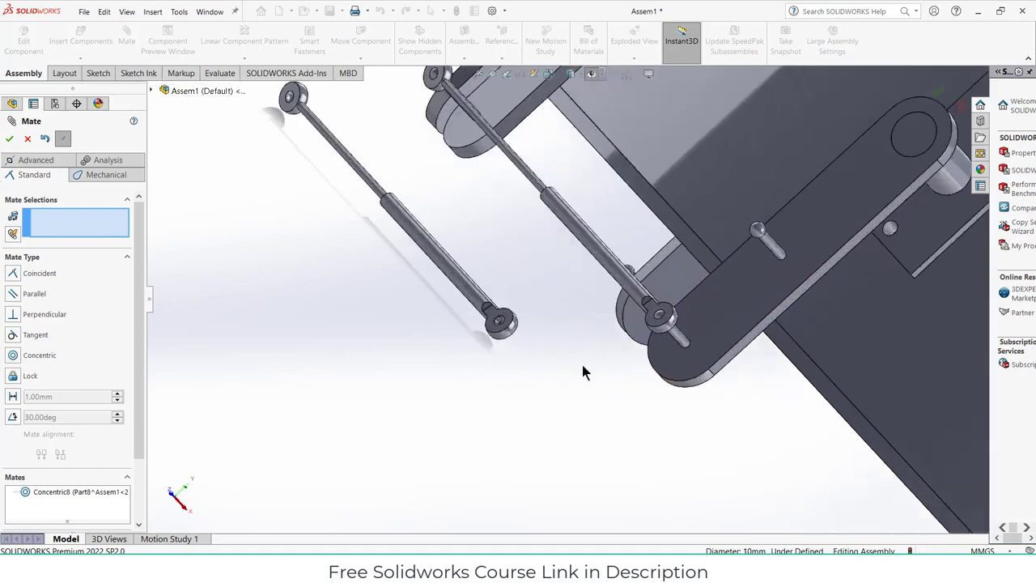
{"action": "mouse_move", "coordinate": [492, 315]}
{"action": "middle_mouse_down"}
{"action": "mouse_move", "coordinate": [513, 340]}
{"action": "mouse_move", "coordinate": [502, 321]}
{"action": "middle_mouse_up"}
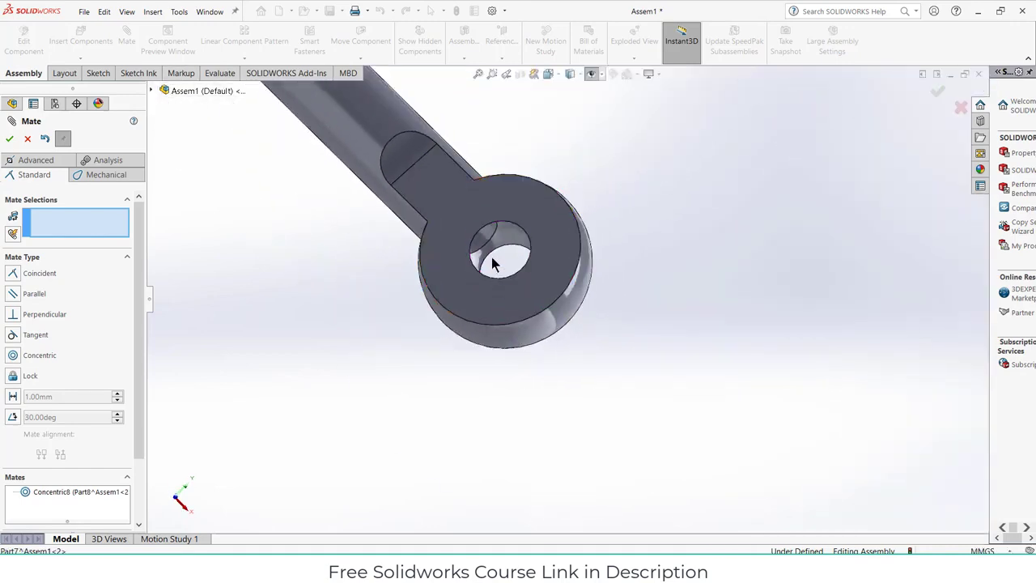
{"action": "scroll", "coordinate": [491, 255], "scroll_direction": "down", "scroll_amount": 3}
{"action": "middle_click_drag", "start_coordinate": [492, 256], "coordinate": [502, 279]}
{"action": "scroll", "coordinate": [638, 287], "scroll_direction": "up", "scroll_amount": 4}
{"action": "mouse_move", "coordinate": [641, 289]}
{"action": "middle_mouse_down"}
{"action": "mouse_move", "coordinate": [566, 261]}
{"action": "mouse_move", "coordinate": [645, 285]}
{"action": "middle_mouse_up"}
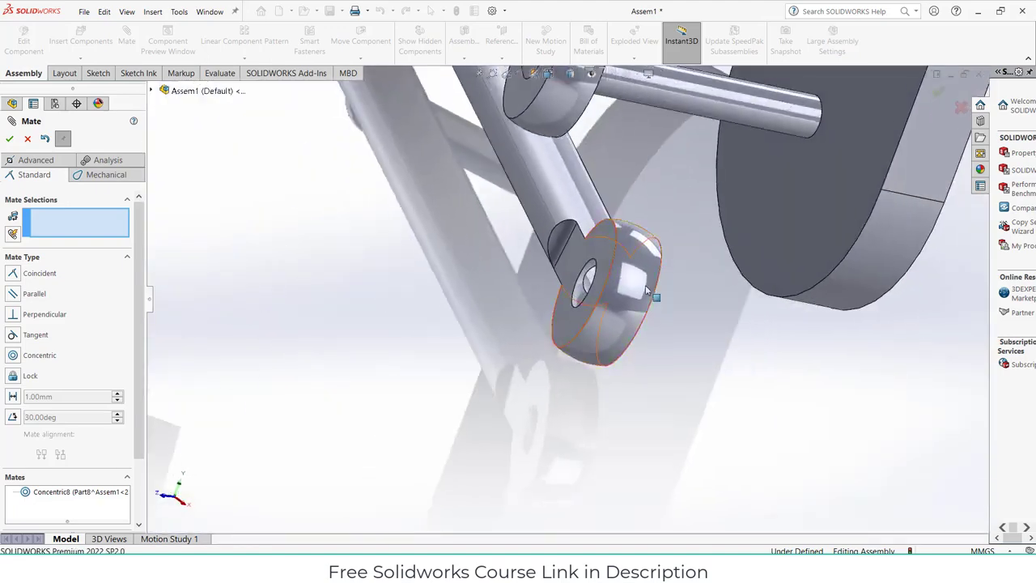
{"action": "scroll", "coordinate": [645, 285], "scroll_direction": "up", "scroll_amount": 2}
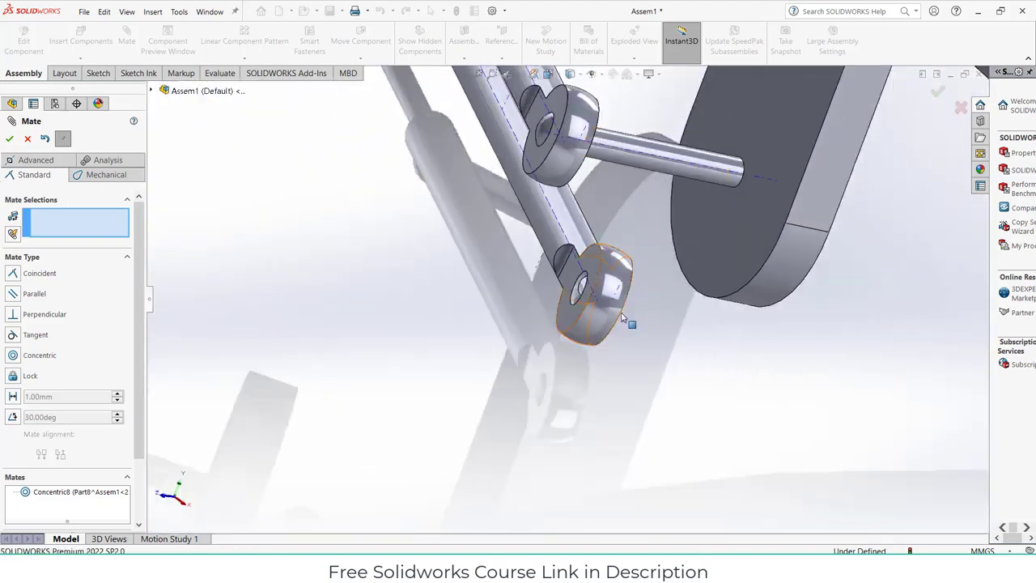
{"action": "scroll", "coordinate": [607, 314], "scroll_direction": "down", "scroll_amount": 5}
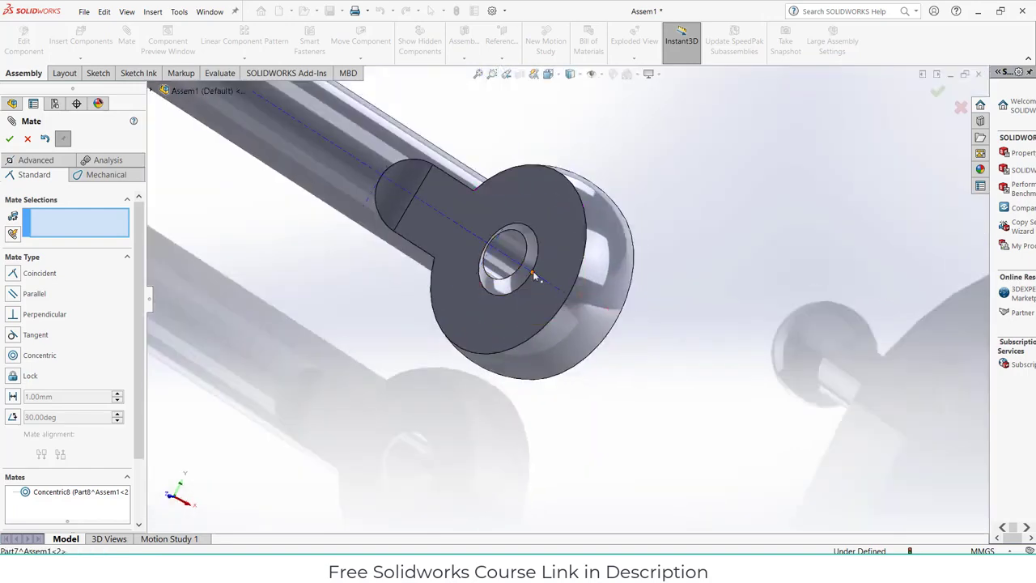
{"action": "left_click", "coordinate": [533, 276]}
{"action": "scroll", "coordinate": [566, 288], "scroll_direction": "up", "scroll_amount": 6}
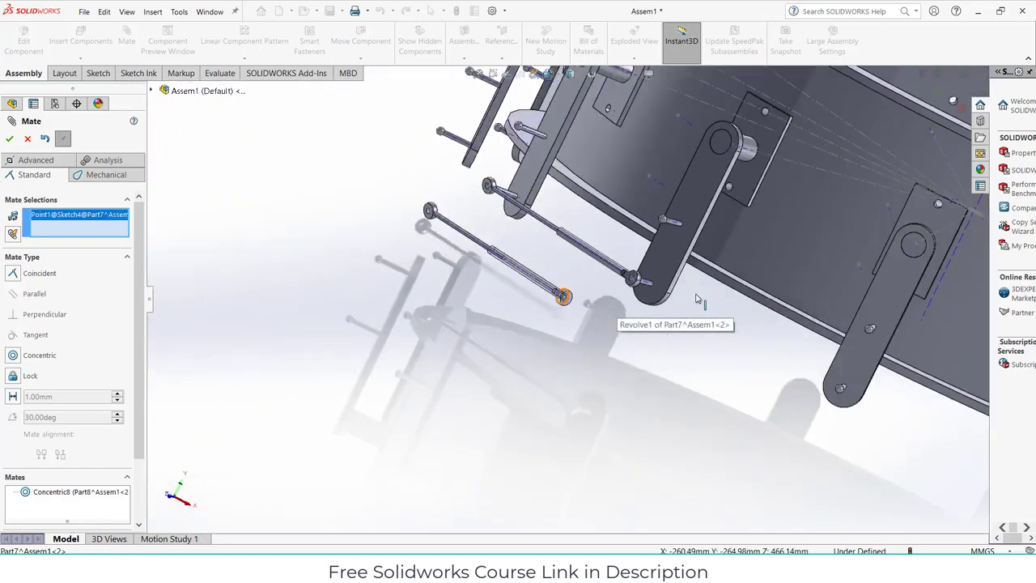
{"action": "scroll", "coordinate": [728, 323], "scroll_direction": "down", "scroll_amount": 10}
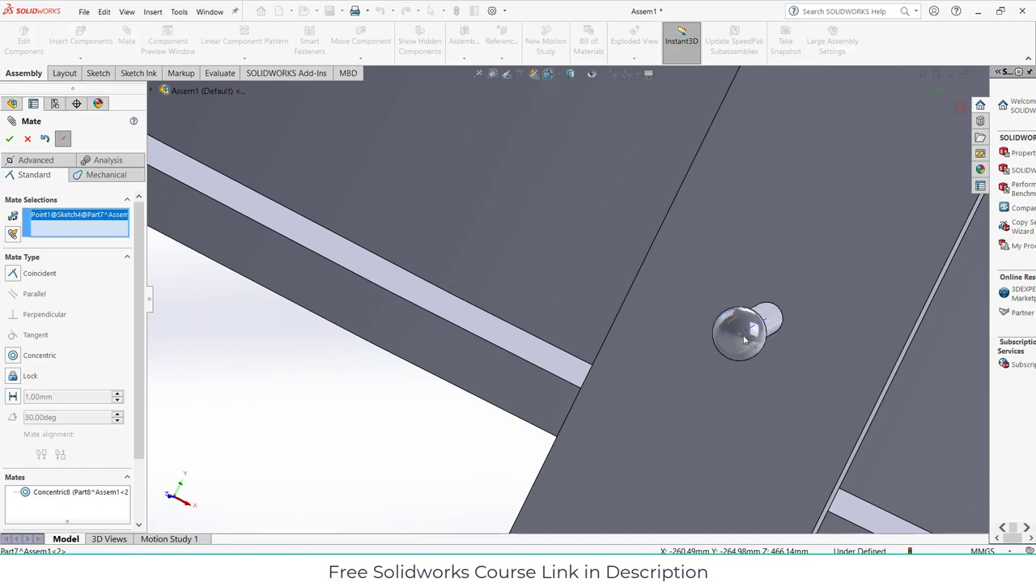
{"action": "left_click", "coordinate": [741, 338]}
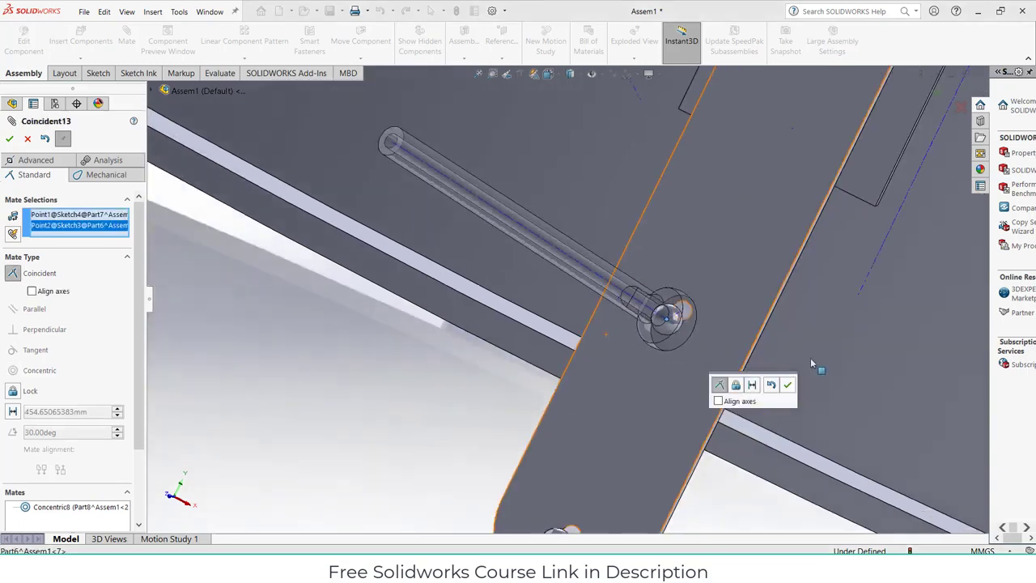
{"action": "left_click", "coordinate": [787, 385]}
Close the Mate command and swing the copied Part7 rod about its ball joint to reposition the telescoping pair
{"action": "scroll", "coordinate": [504, 326], "scroll_direction": "up", "scroll_amount": 6}
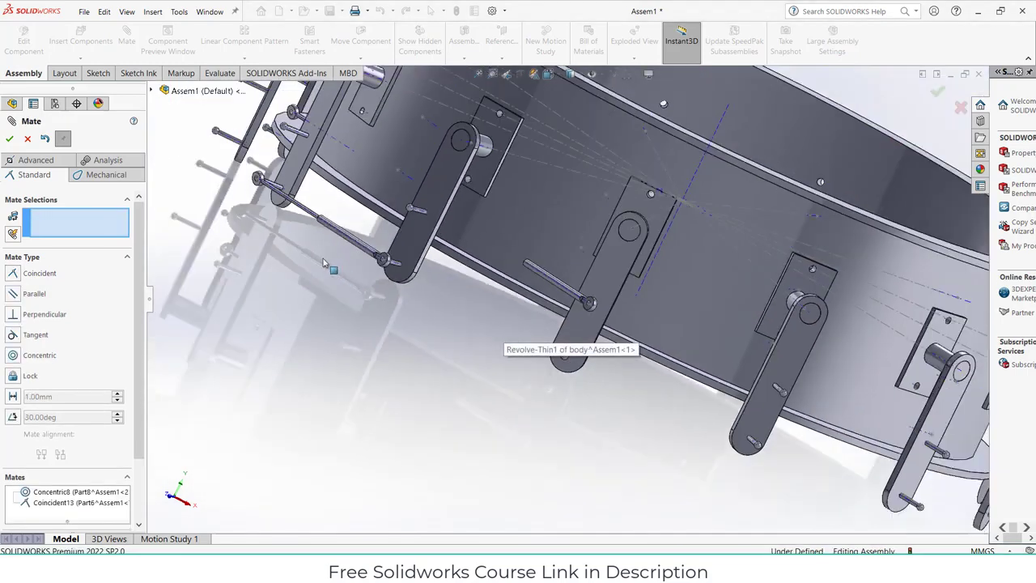
{"action": "scroll", "coordinate": [318, 252], "scroll_direction": "up", "scroll_amount": 3}
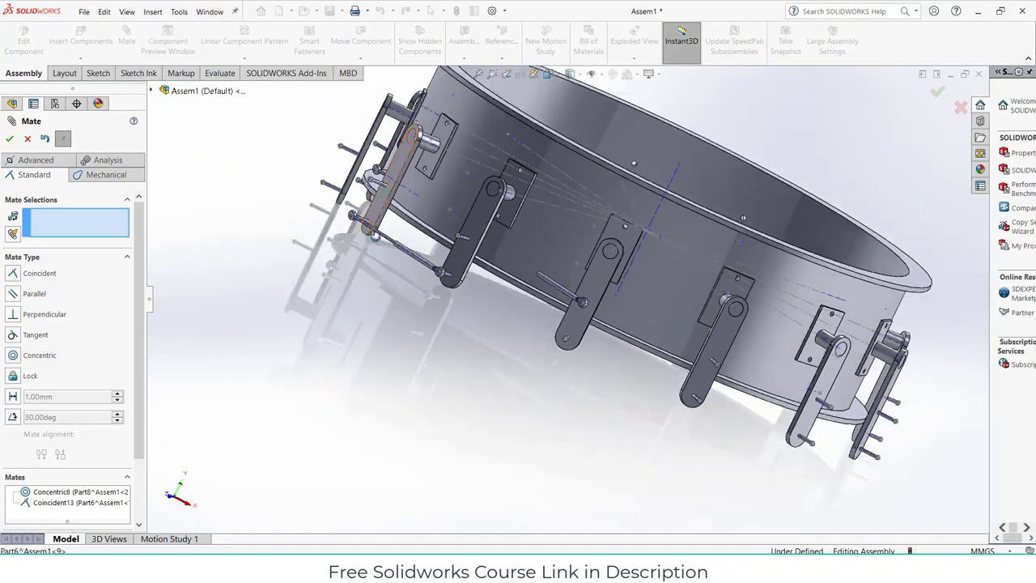
{"action": "middle_click_drag", "start_coordinate": [374, 236], "coordinate": [384, 293]}
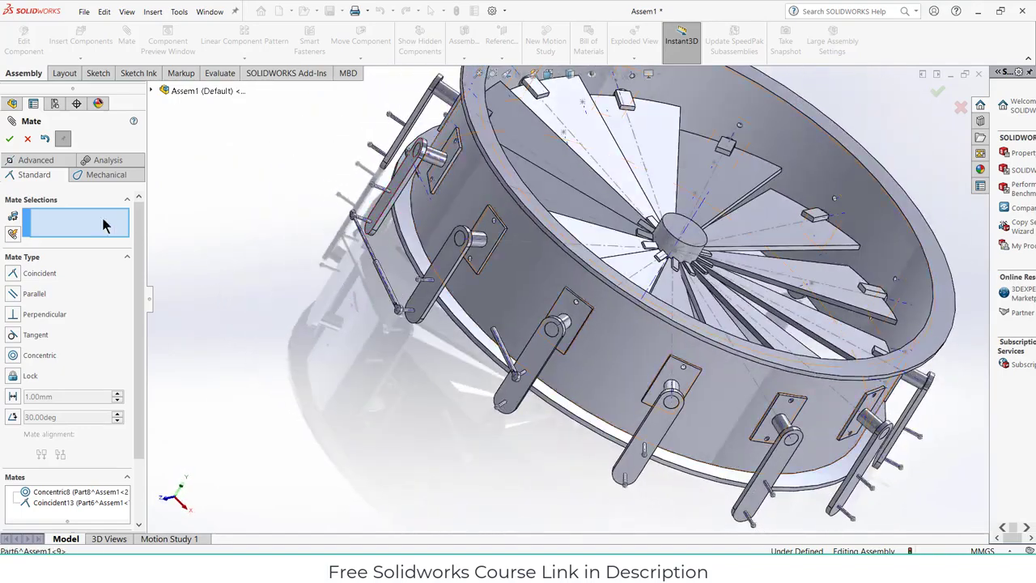
{"action": "left_click", "coordinate": [10, 139]}
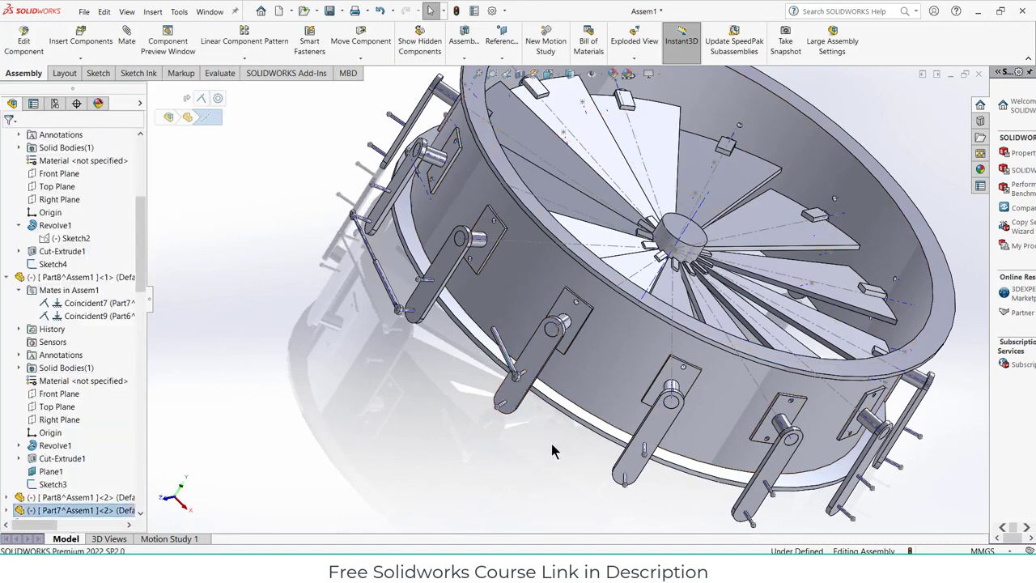
{"action": "scroll", "coordinate": [518, 377], "scroll_direction": "down", "scroll_amount": 4}
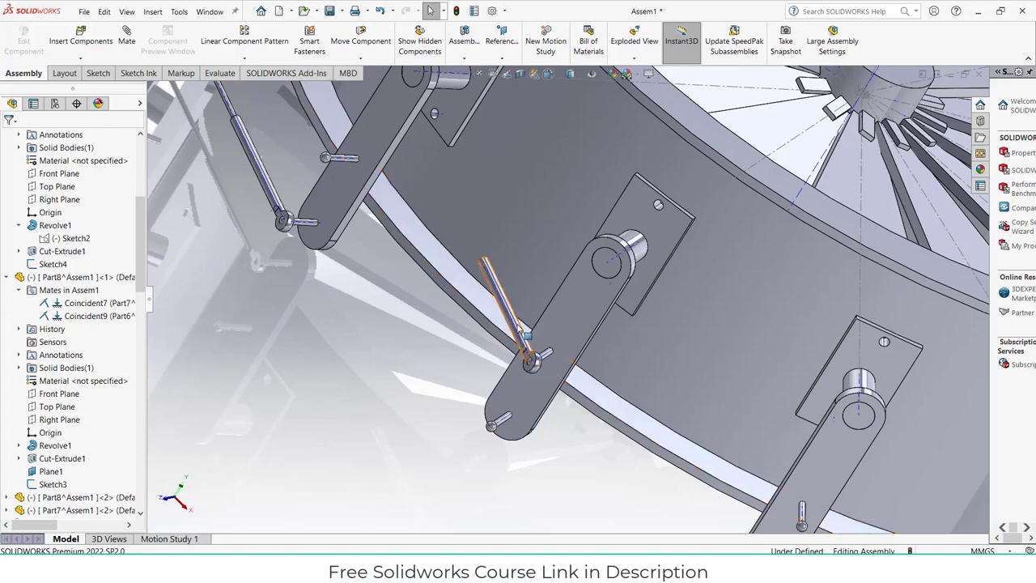
{"action": "left_click_drag", "start_coordinate": [526, 344], "coordinate": [495, 326]}
{"action": "left_click", "coordinate": [312, 301]}
{"action": "scroll", "coordinate": [312, 301], "scroll_direction": "up", "scroll_amount": 3}
{"action": "scroll", "coordinate": [316, 74], "scroll_direction": "down", "scroll_amount": 3}
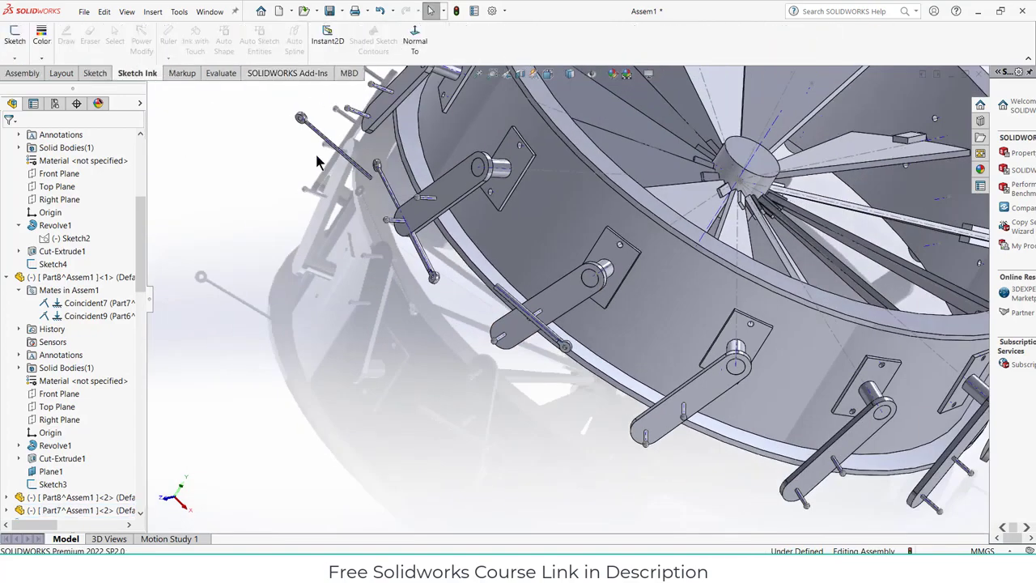
Add a coincident mate between the copied Part8 eye's centre point and the centre point of the upper ball on the next Part6 arm
{"action": "scroll", "coordinate": [51, 75], "scroll_direction": "up", "scroll_amount": 3}
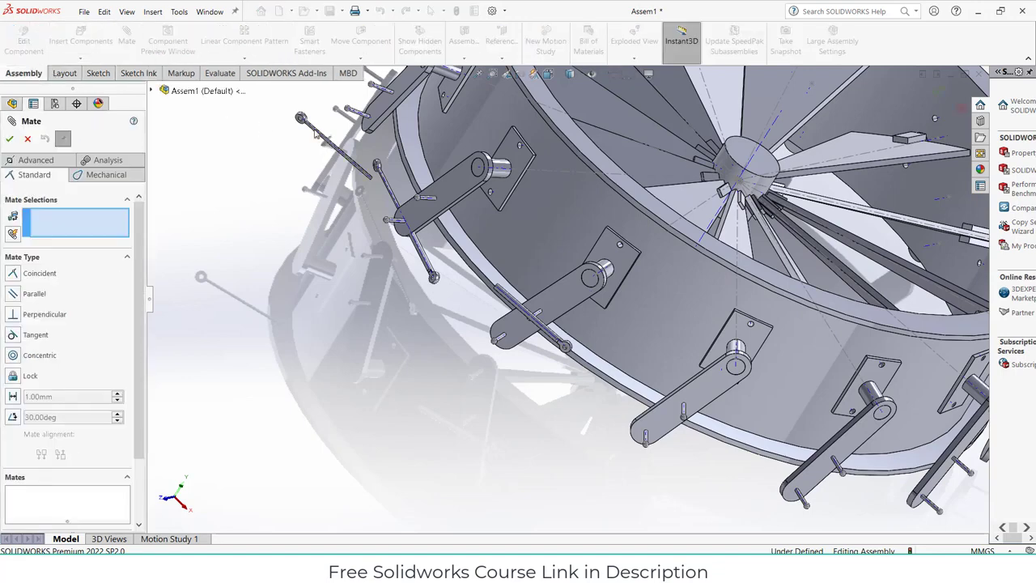
{"action": "scroll", "coordinate": [316, 134], "scroll_direction": "up", "scroll_amount": 3}
{"action": "scroll", "coordinate": [328, 142], "scroll_direction": "down", "scroll_amount": 10}
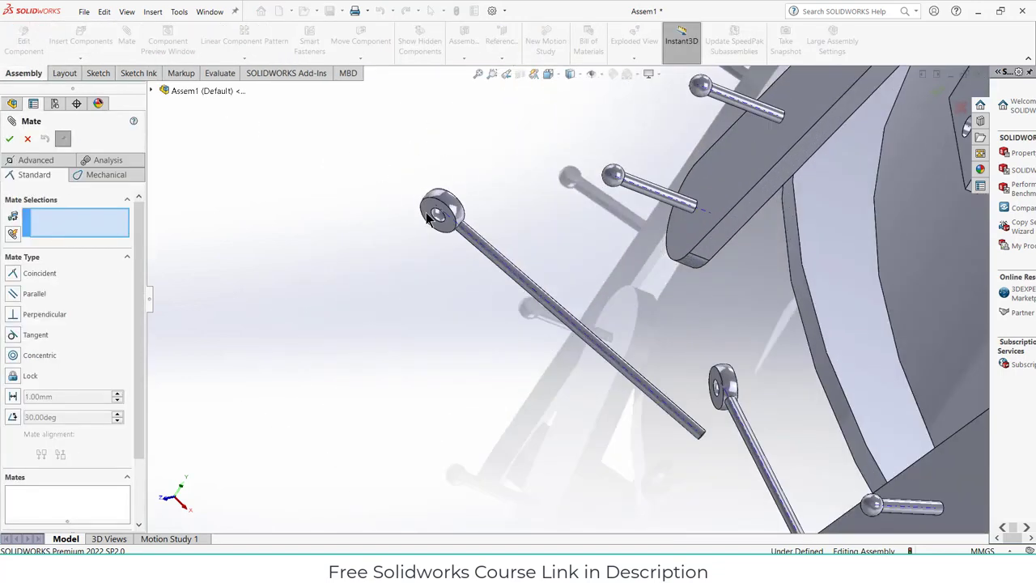
{"action": "scroll", "coordinate": [428, 217], "scroll_direction": "down", "scroll_amount": 6}
{"action": "middle_click_drag", "start_coordinate": [518, 273], "coordinate": [548, 220]}
{"action": "left_click", "coordinate": [542, 225]}
{"action": "scroll", "coordinate": [701, 286], "scroll_direction": "up", "scroll_amount": 10}
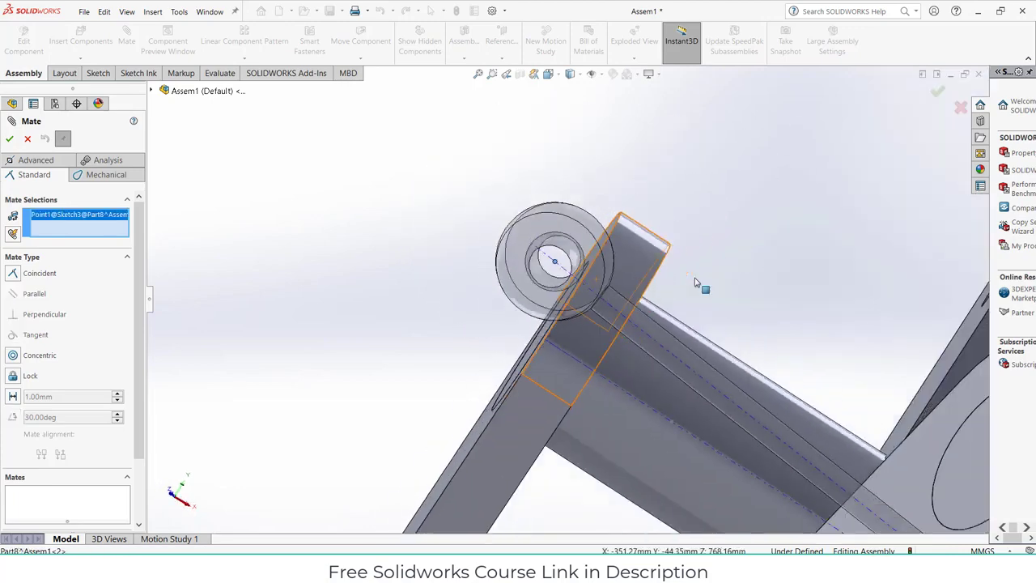
{"action": "scroll", "coordinate": [751, 362], "scroll_direction": "up", "scroll_amount": 1}
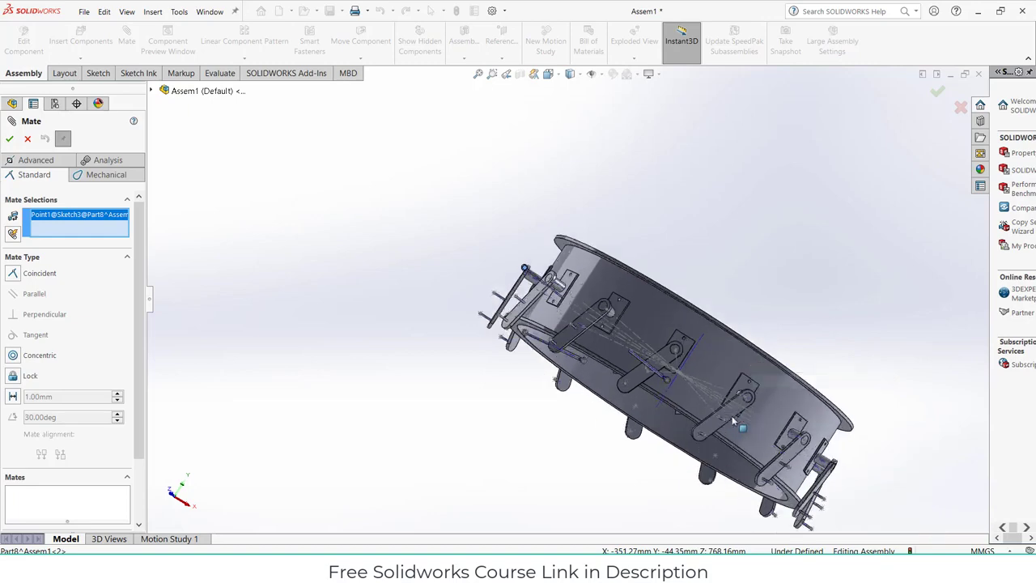
{"action": "scroll", "coordinate": [738, 421], "scroll_direction": "down", "scroll_amount": 3}
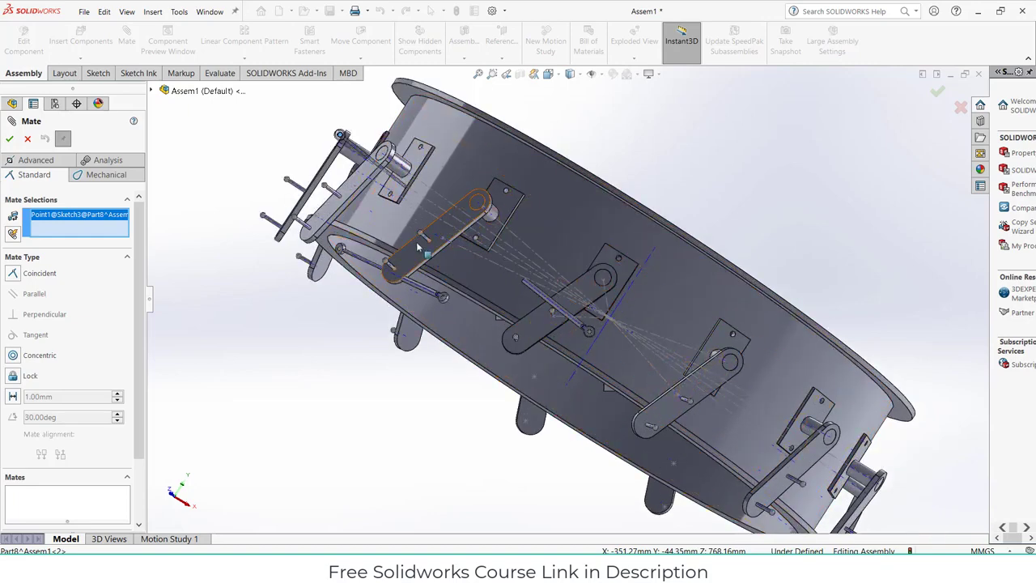
{"action": "scroll", "coordinate": [429, 255], "scroll_direction": "down", "scroll_amount": 10}
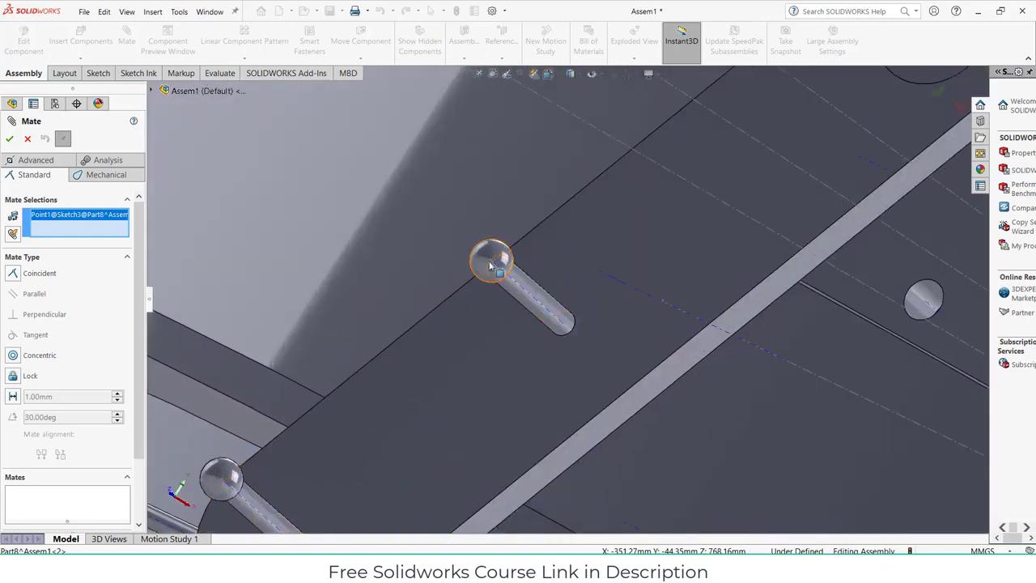
{"action": "left_click", "coordinate": [489, 259]}
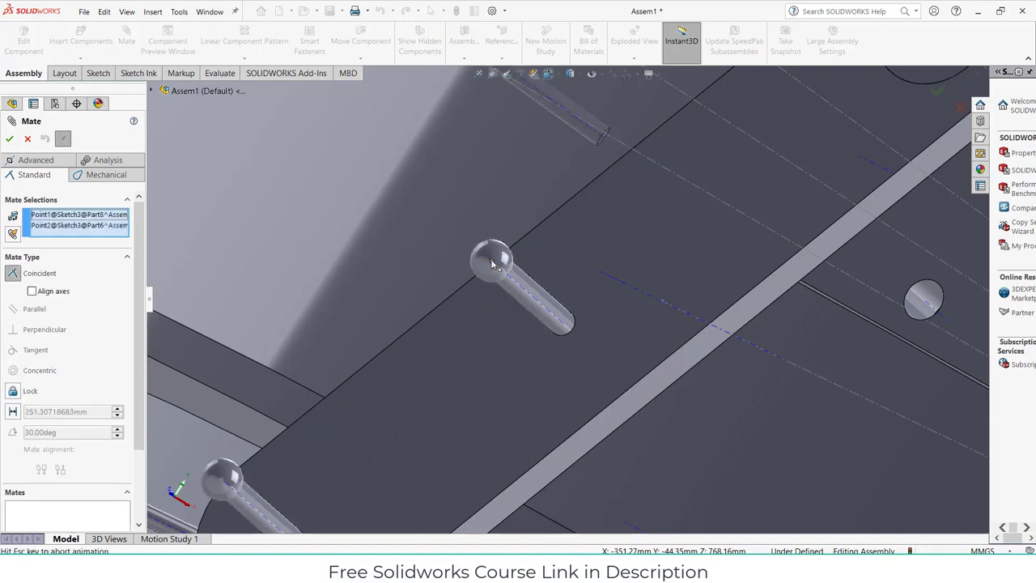
{"action": "left_click", "coordinate": [476, 233]}
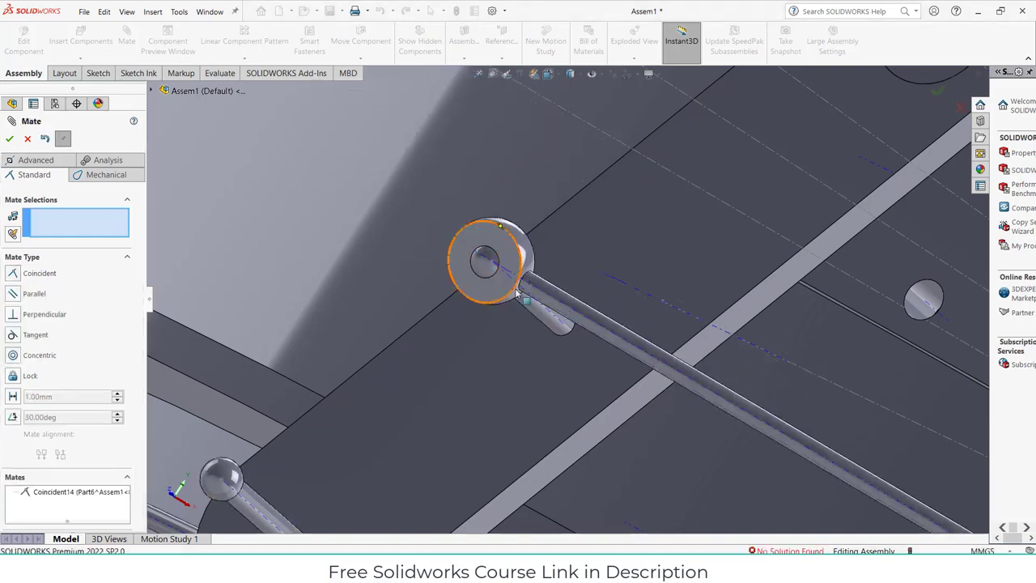
{"action": "scroll", "coordinate": [534, 287], "scroll_direction": "up", "scroll_amount": 10}
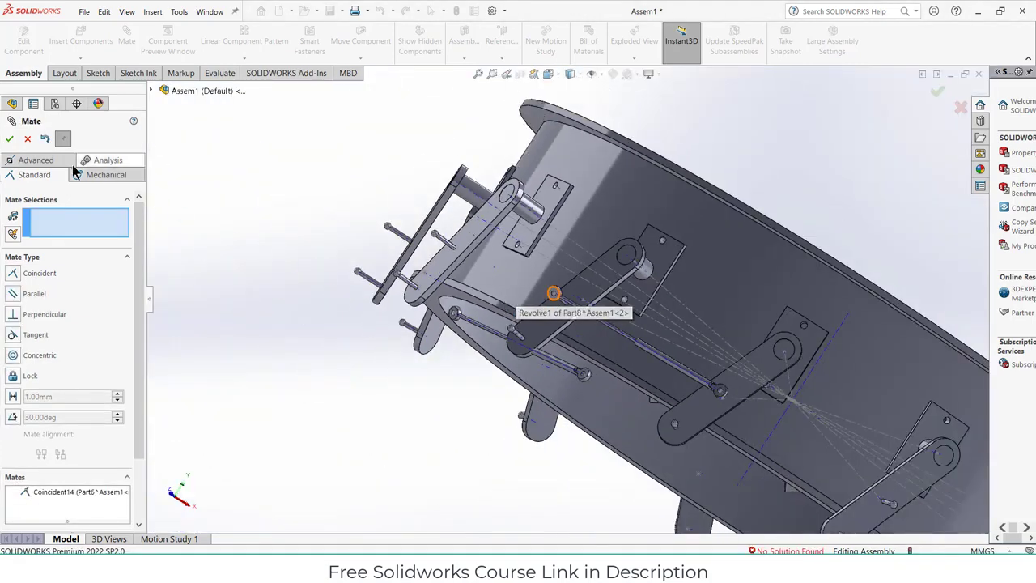
{"action": "left_click", "coordinate": [11, 139]}
Swing the Part6 arm joined to the original telescoping rods and rebuild the assembly
{"action": "scroll", "coordinate": [502, 264], "scroll_direction": "up", "scroll_amount": 3}
{"action": "middle_click_drag", "start_coordinate": [502, 264], "coordinate": [571, 377]}
{"action": "left_click_drag", "start_coordinate": [591, 398], "coordinate": [574, 364]}
{"action": "middle_click_drag", "start_coordinate": [574, 363], "coordinate": [530, 349]}
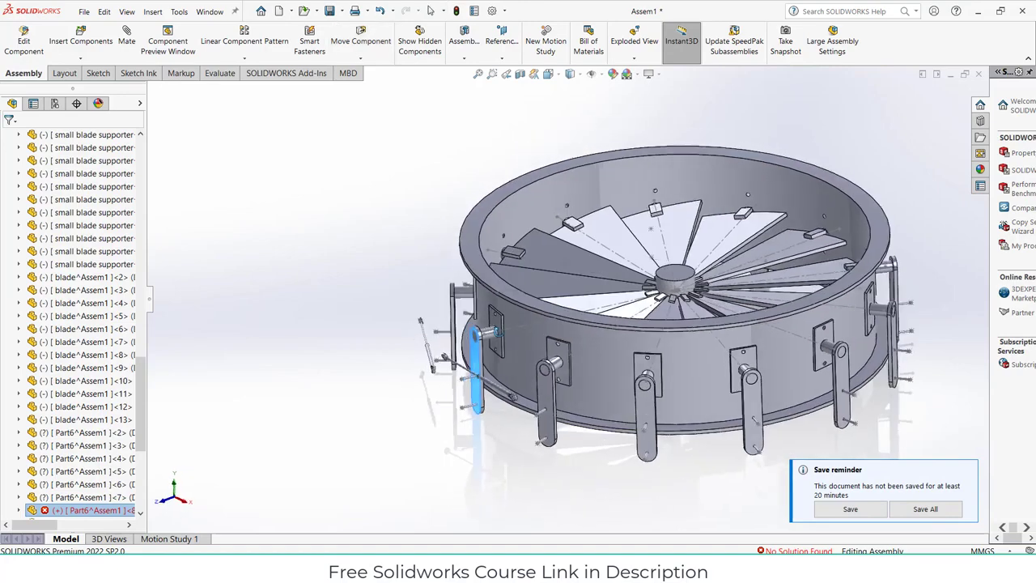
{"action": "left_click", "coordinate": [456, 10]}
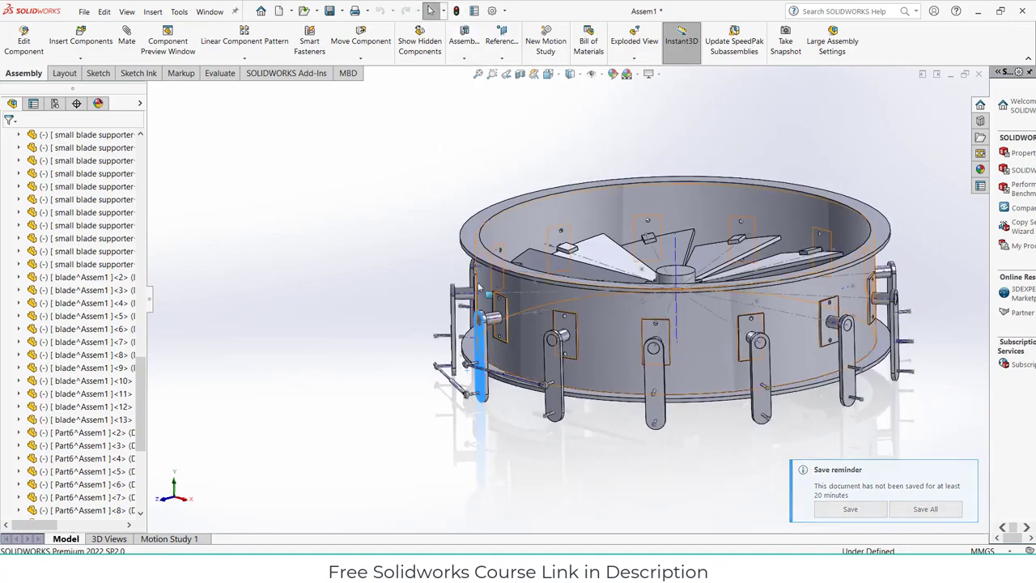
Swing the neighbouring Part6 arms to exercise the copied rod linkage, rebuild the assembly and clear the selection
{"action": "left_click_drag", "start_coordinate": [551, 401], "coordinate": [526, 399]}
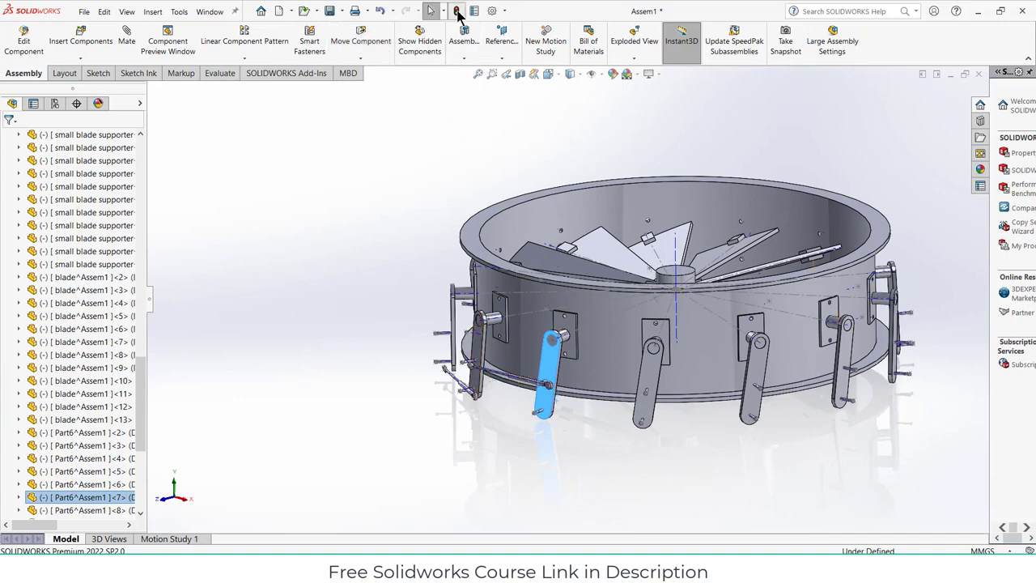
{"action": "left_click", "coordinate": [457, 13]}
{"action": "middle_click_drag", "start_coordinate": [455, 309], "coordinate": [479, 351]}
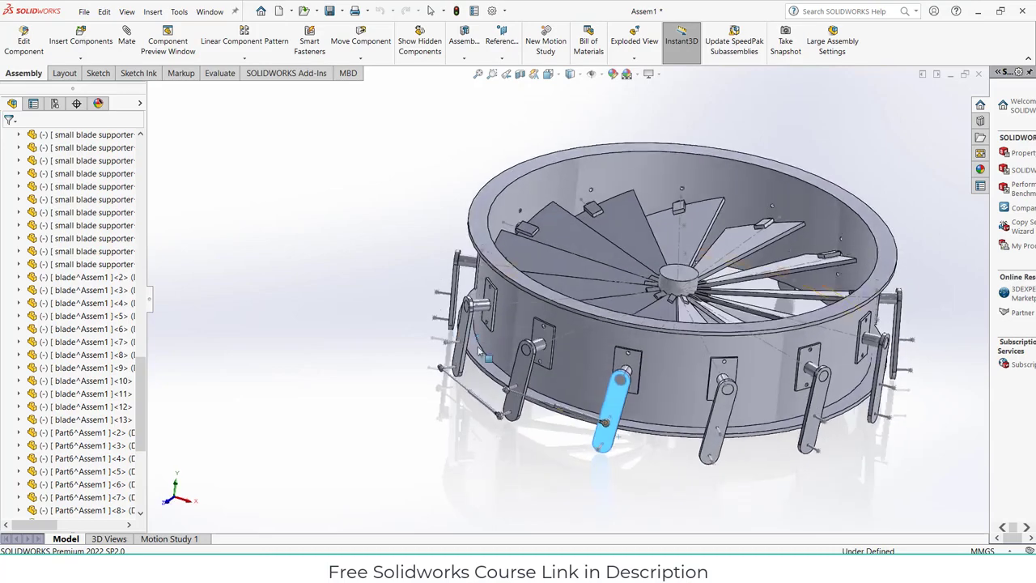
{"action": "middle_click_drag", "start_coordinate": [399, 342], "coordinate": [357, 334]}
{"action": "left_click", "coordinate": [315, 283]}
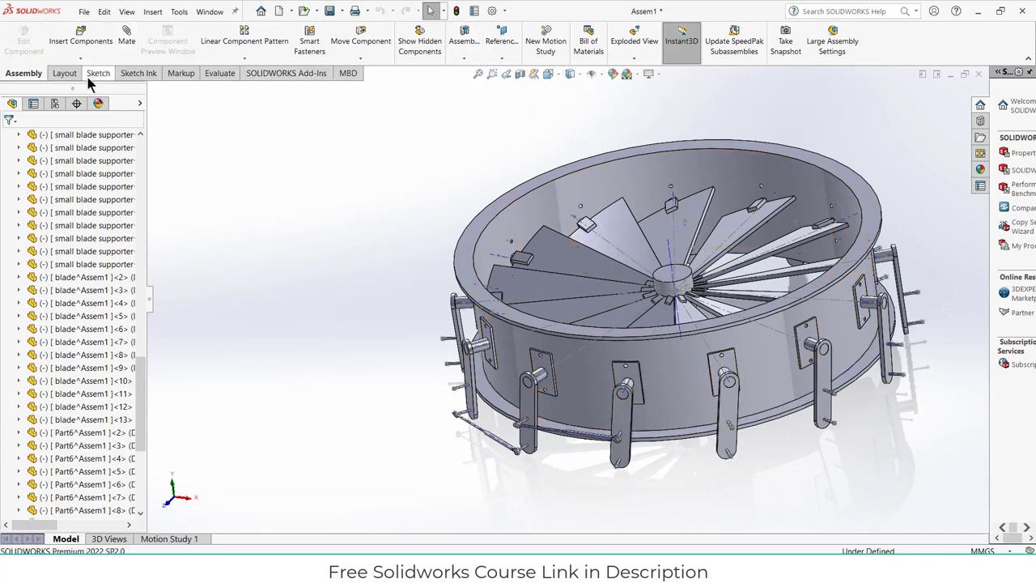
{"action": "scroll", "coordinate": [53, 168], "scroll_direction": "up", "scroll_amount": 15}
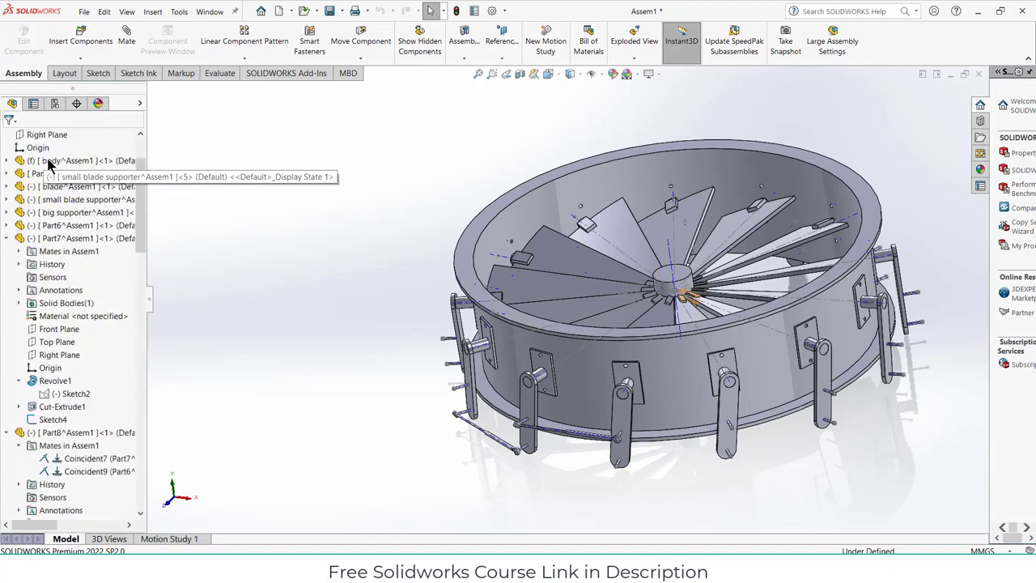
{"action": "scroll", "coordinate": [48, 162], "scroll_direction": "up", "scroll_amount": 2}
{"action": "left_click", "coordinate": [244, 58]}
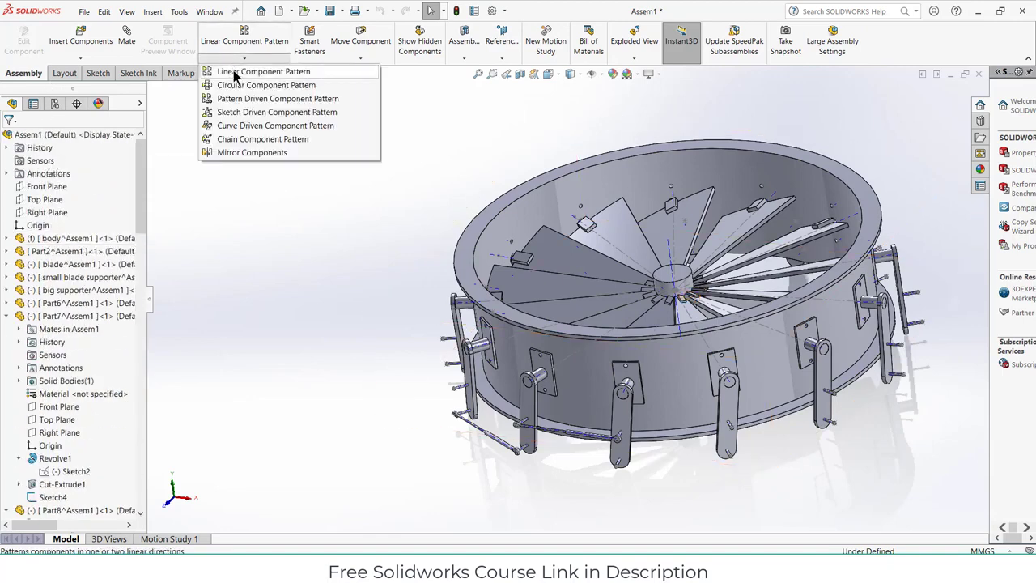
{"action": "left_click", "coordinate": [235, 86]}
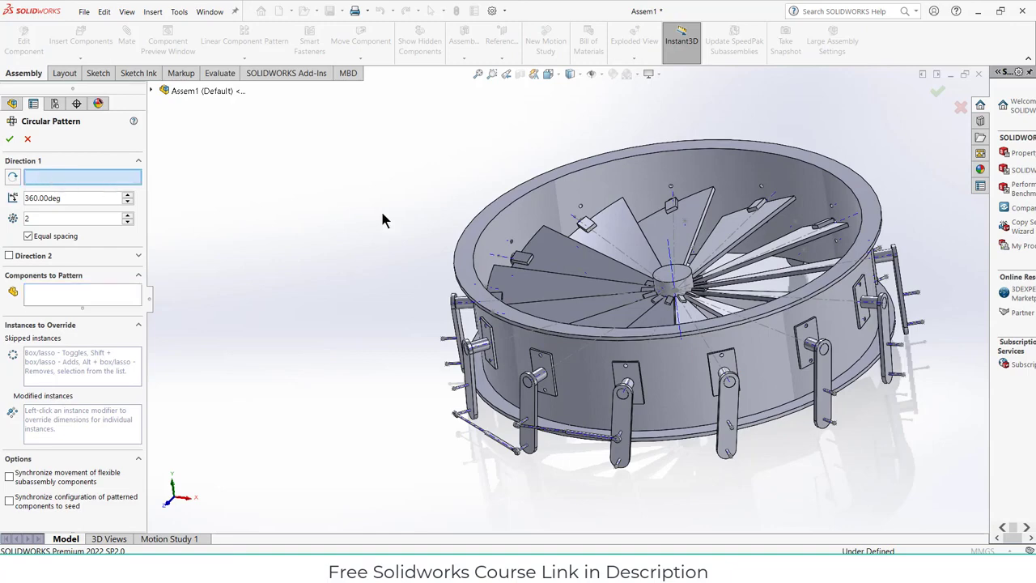
{"action": "left_click", "coordinate": [672, 267]}
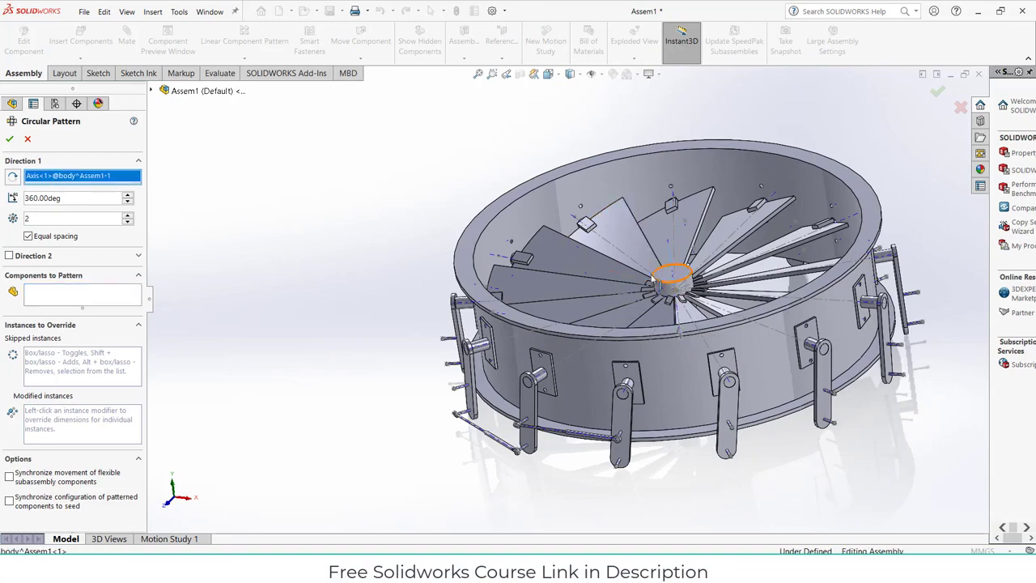
{"action": "left_click", "coordinate": [81, 297]}
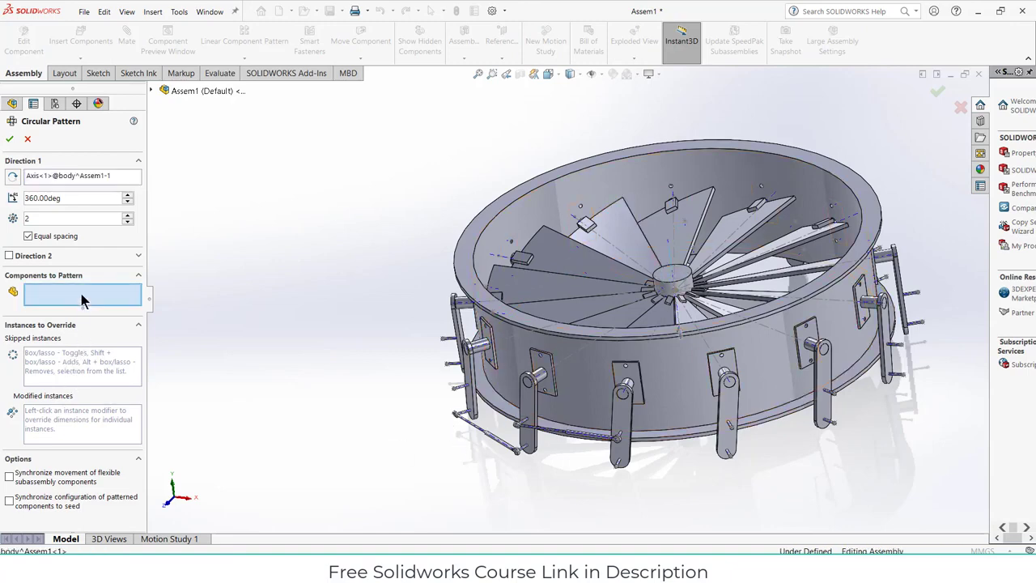
{"action": "scroll", "coordinate": [475, 469], "scroll_direction": "down", "scroll_amount": 5}
{"action": "left_click", "coordinate": [578, 378]}
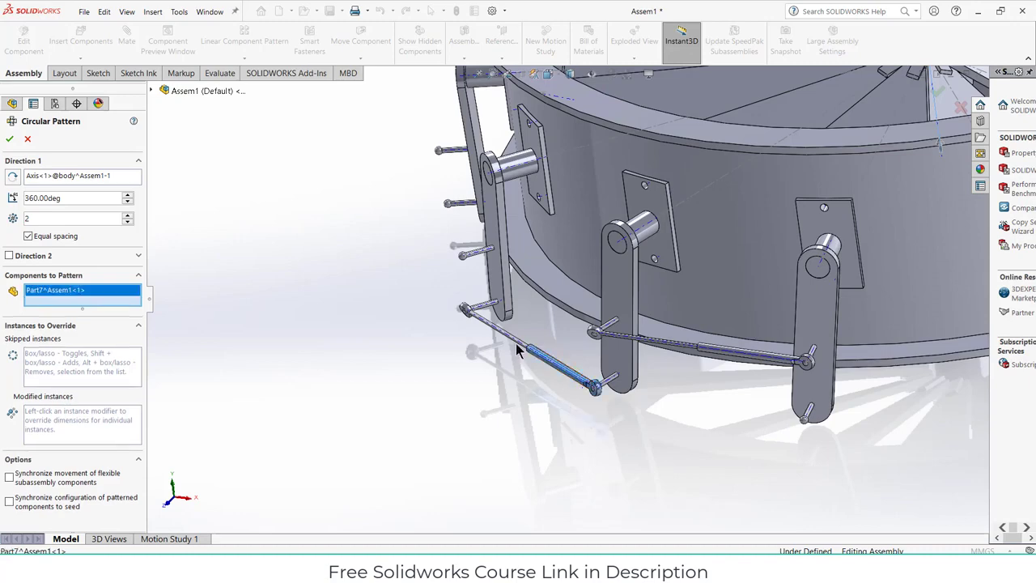
{"action": "left_click", "coordinate": [620, 338]}
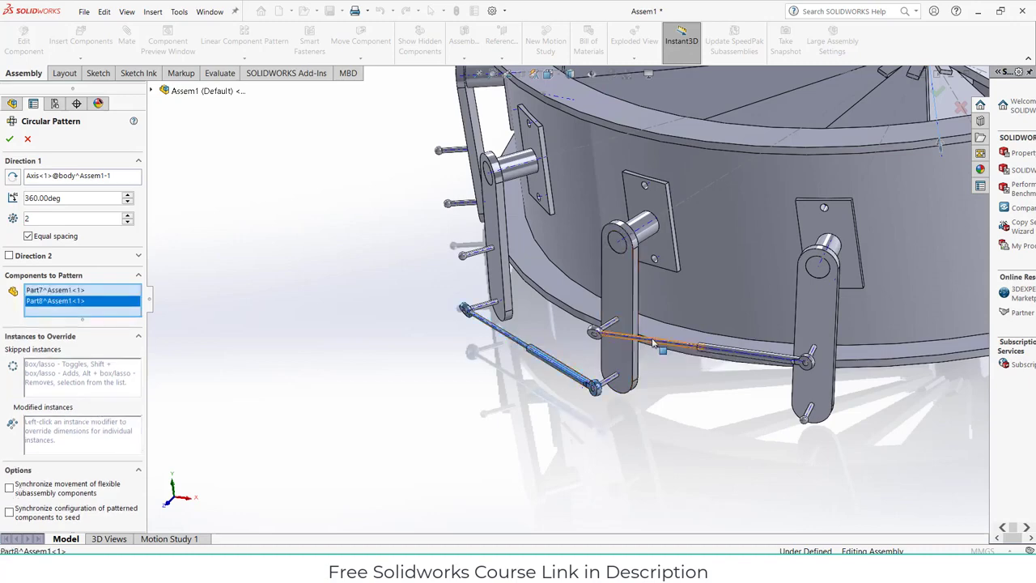
{"action": "left_click", "coordinate": [688, 350]}
{"action": "left_click", "coordinate": [725, 361]}
{"action": "scroll", "coordinate": [727, 364], "scroll_direction": "up", "scroll_amount": 5}
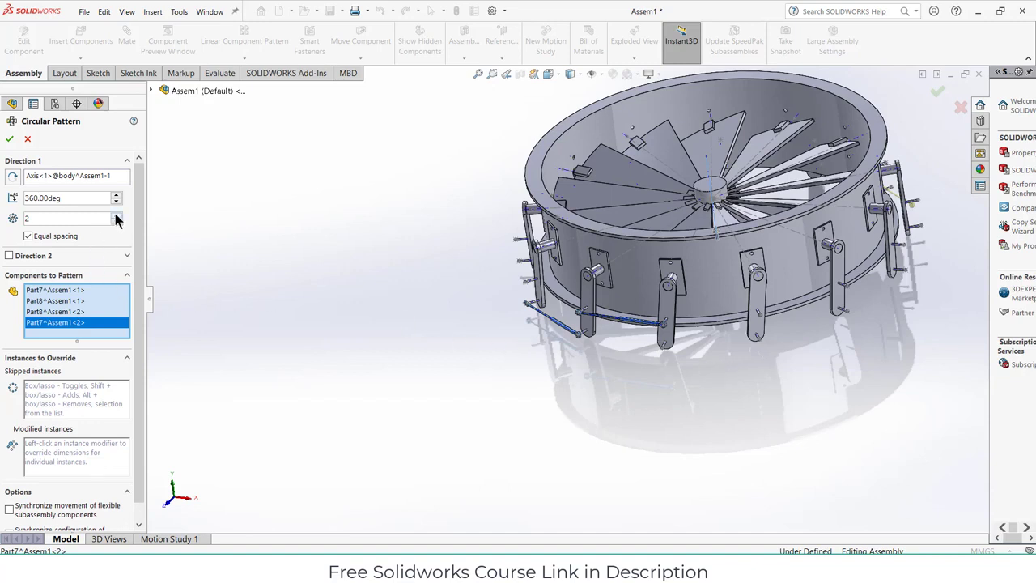
{"action": "type", "text": "12"}
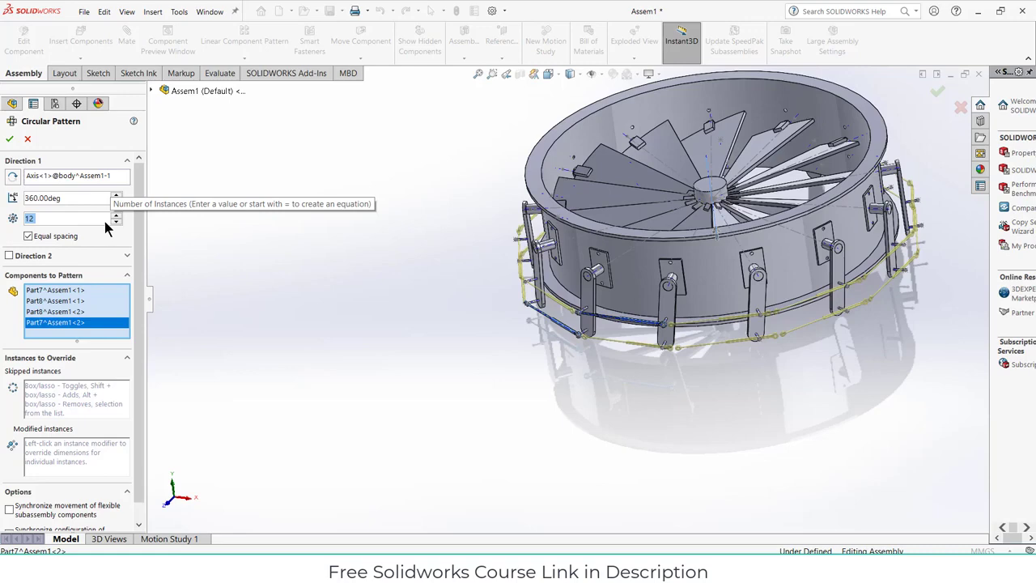
{"action": "type", "text": "10"}
{"action": "scroll", "coordinate": [104, 221], "scroll_direction": "up", "scroll_amount": 2}
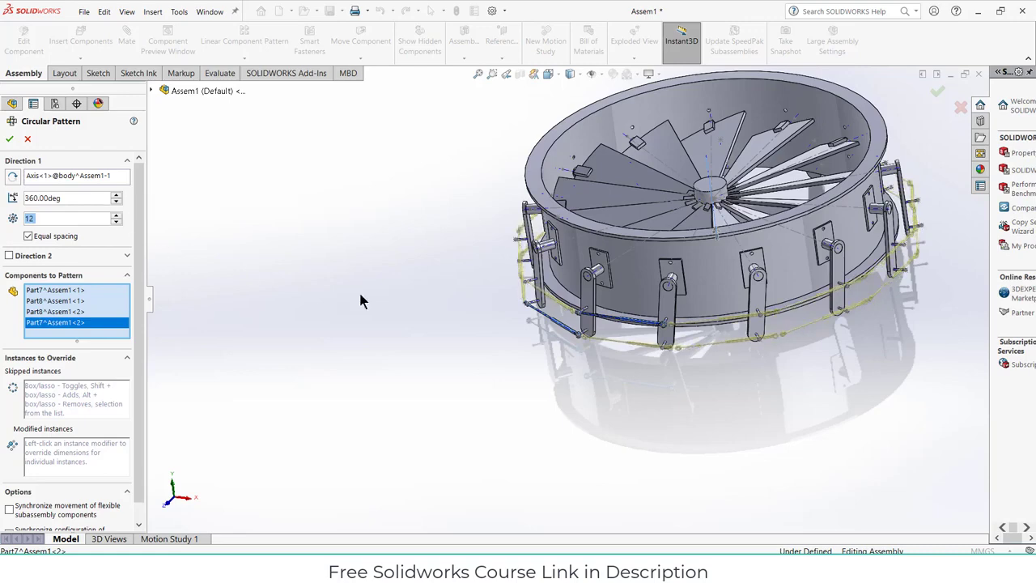
{"action": "middle_click_drag", "start_coordinate": [607, 384], "coordinate": [673, 359]}
{"action": "scroll", "coordinate": [672, 360], "scroll_direction": "down", "scroll_amount": 5}
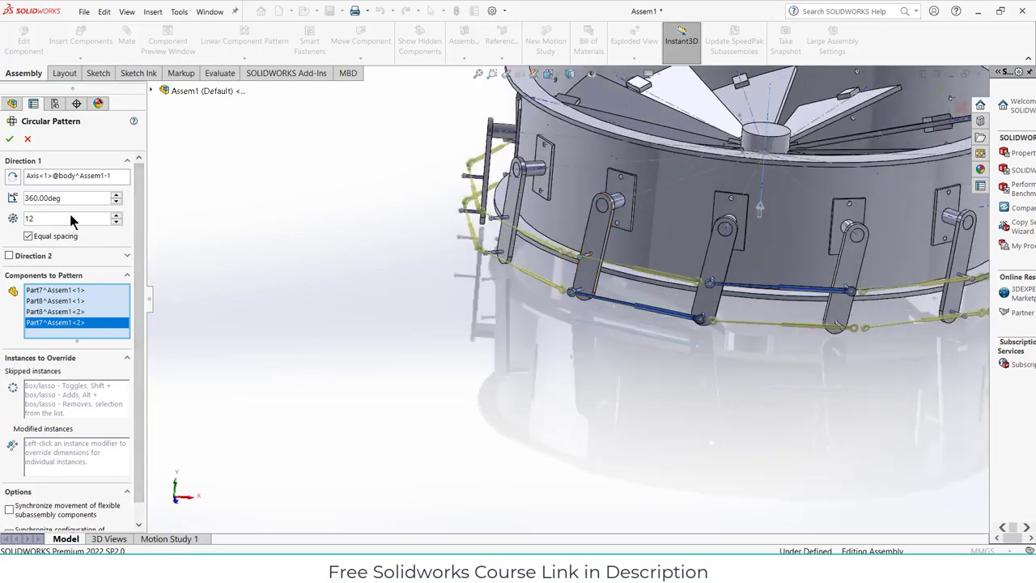
{"action": "left_click", "coordinate": [28, 140]}
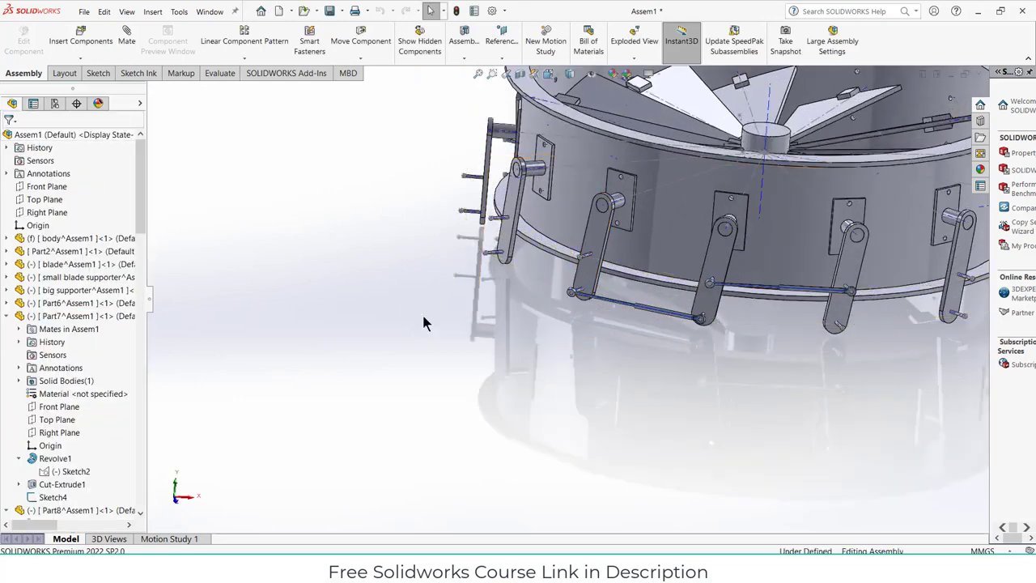
Start a circular component pattern with only the original Part7 and Part8 rods as the components to pattern
{"action": "left_click", "coordinate": [244, 59]}
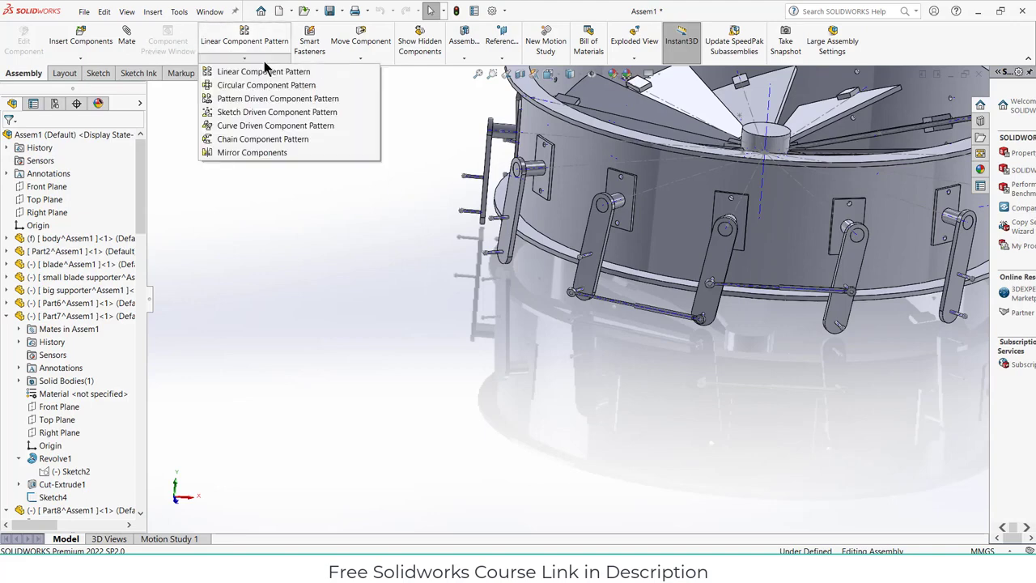
{"action": "left_click", "coordinate": [267, 84]}
{"action": "scroll", "coordinate": [653, 340], "scroll_direction": "down", "scroll_amount": 3}
{"action": "scroll", "coordinate": [656, 336], "scroll_direction": "down", "scroll_amount": 2}
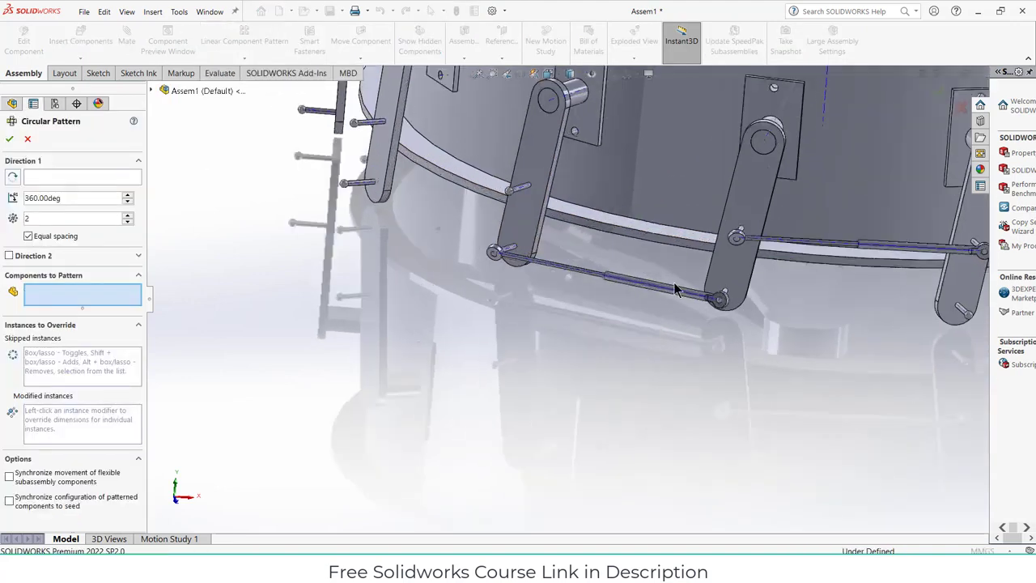
{"action": "left_click", "coordinate": [680, 292]}
{"action": "left_click", "coordinate": [569, 274]}
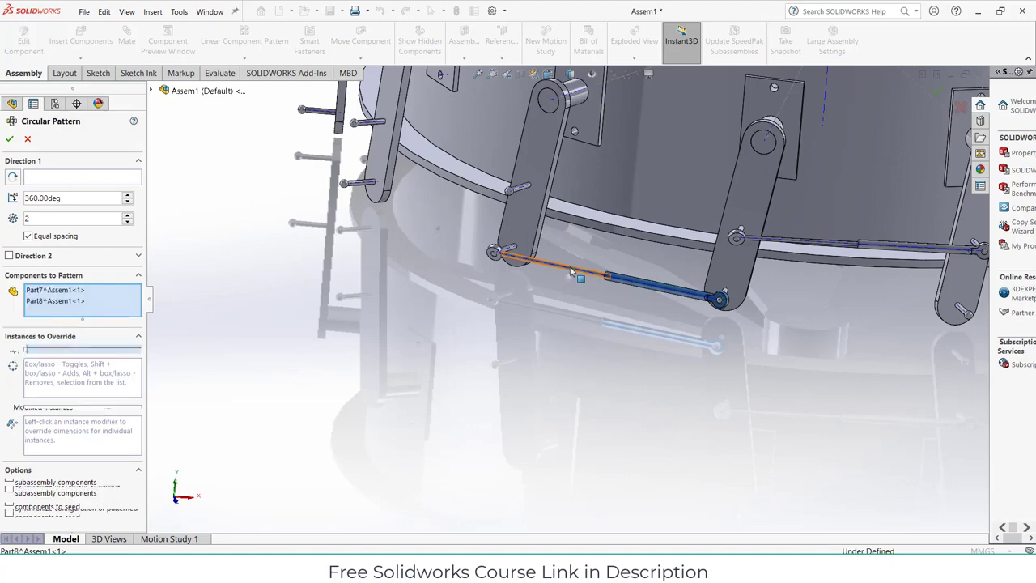
Circularly pattern the Part7 and Part8 rods about the body's central axis with 7 equally spaced instances over 360 degrees
{"action": "scroll", "coordinate": [638, 316], "scroll_direction": "up", "scroll_amount": 3}
{"action": "left_click", "coordinate": [91, 177]}
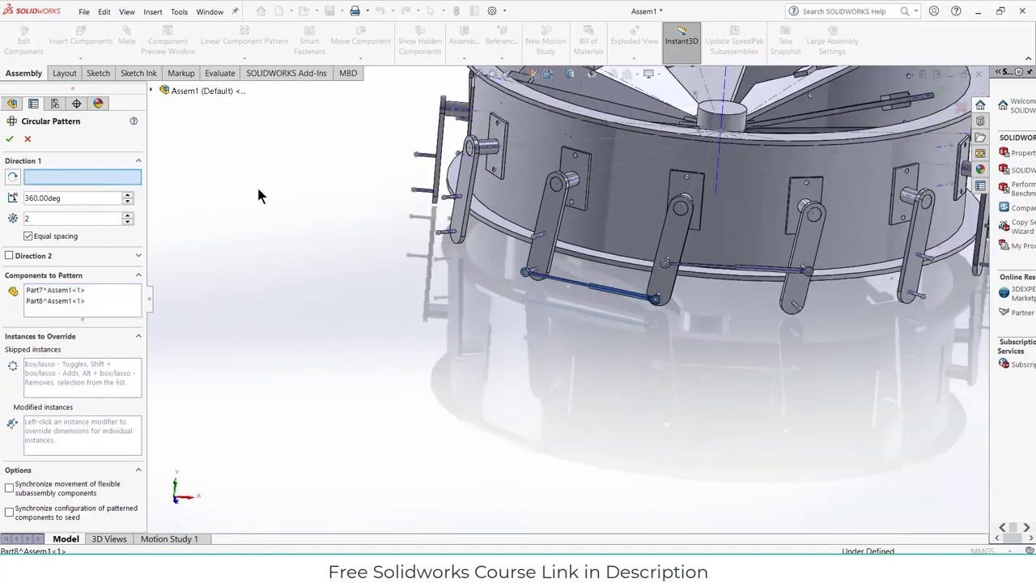
{"action": "scroll", "coordinate": [802, 202], "scroll_direction": "up", "scroll_amount": 2}
{"action": "scroll", "coordinate": [769, 105], "scroll_direction": "down", "scroll_amount": 1}
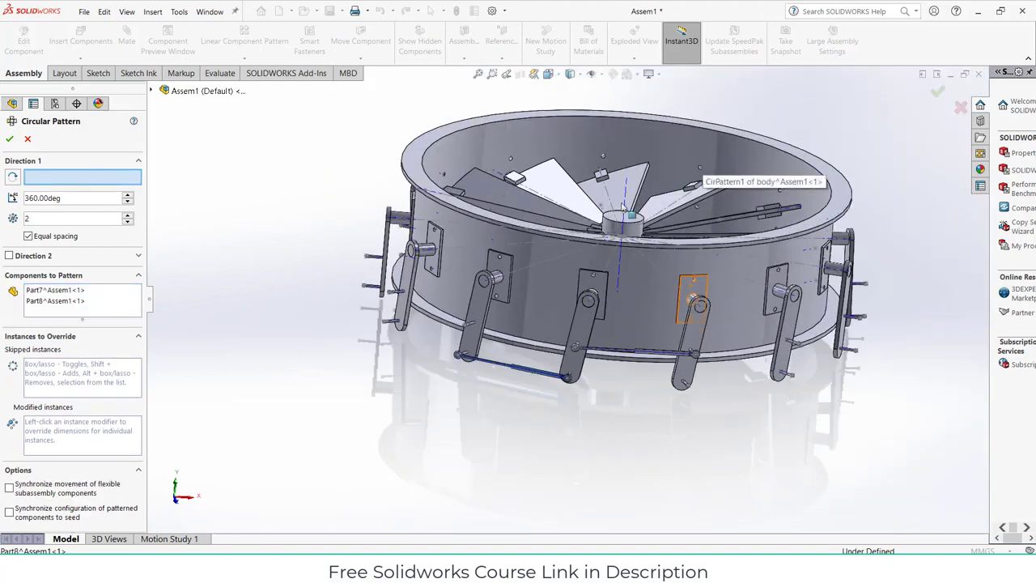
{"action": "left_click", "coordinate": [623, 217]}
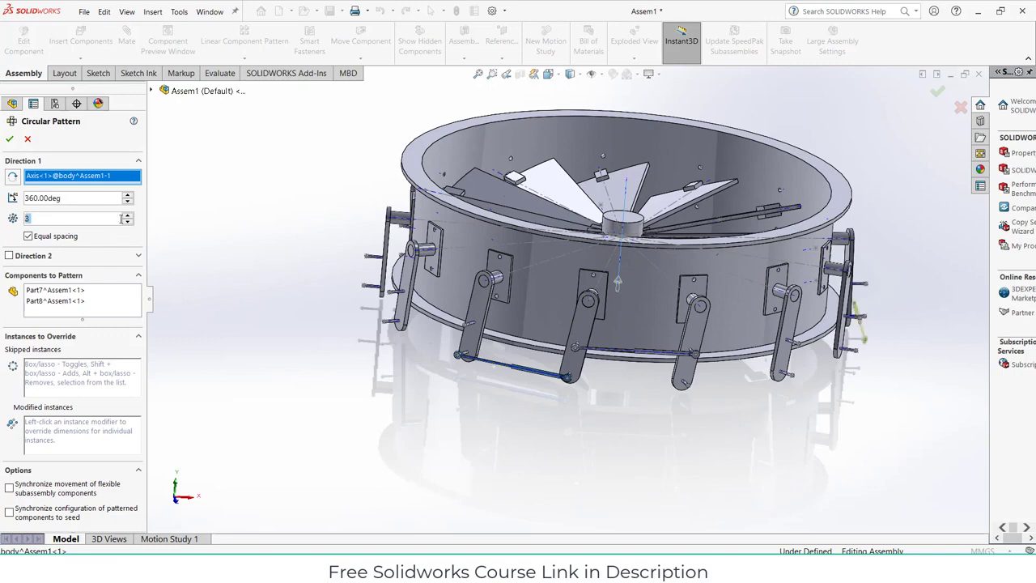
{"action": "scroll", "coordinate": [122, 219], "scroll_direction": "up", "scroll_amount": 1}
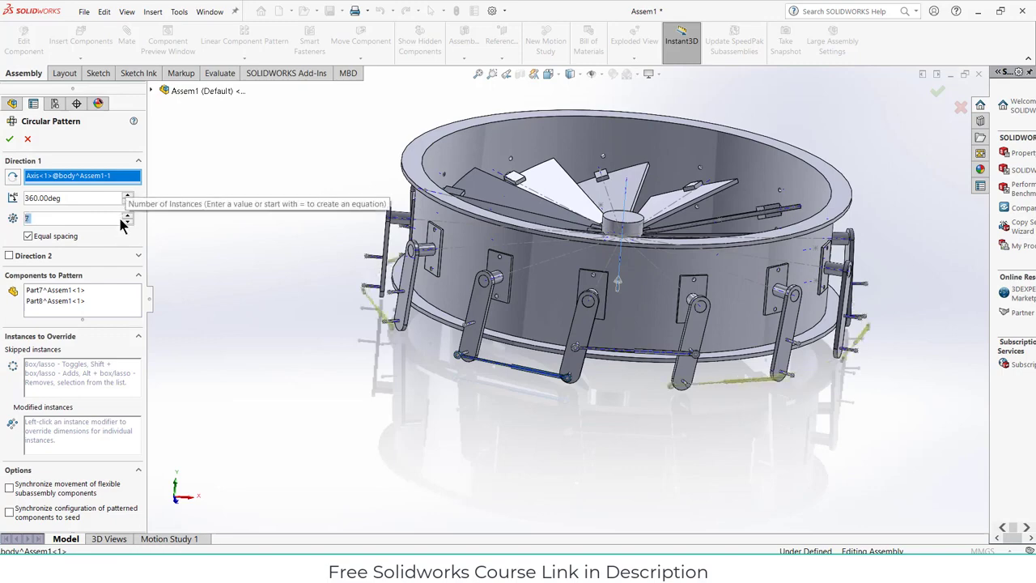
{"action": "middle_click_drag", "start_coordinate": [456, 405], "coordinate": [518, 413]}
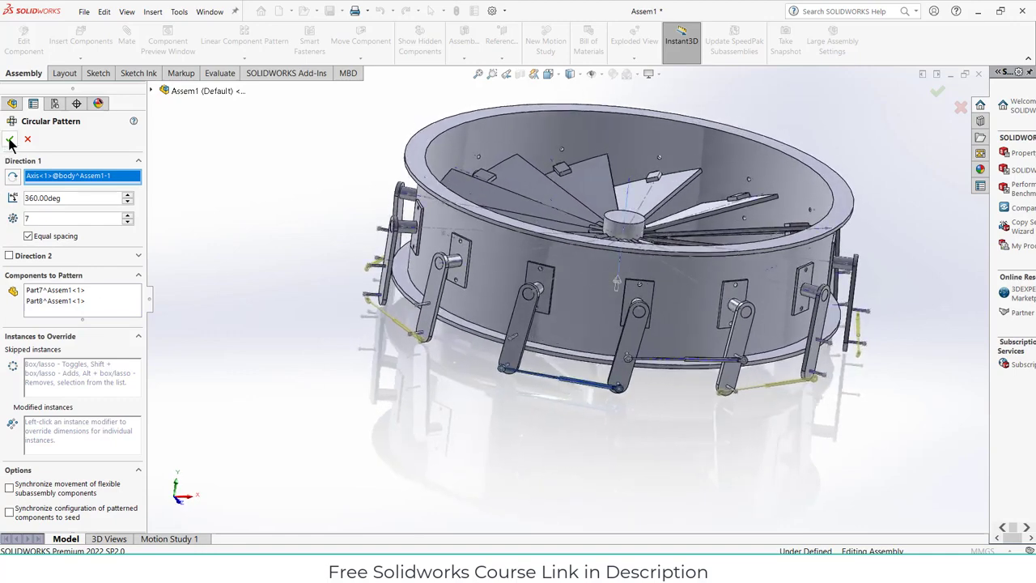
{"action": "middle_click_drag", "start_coordinate": [518, 404], "coordinate": [537, 388]}
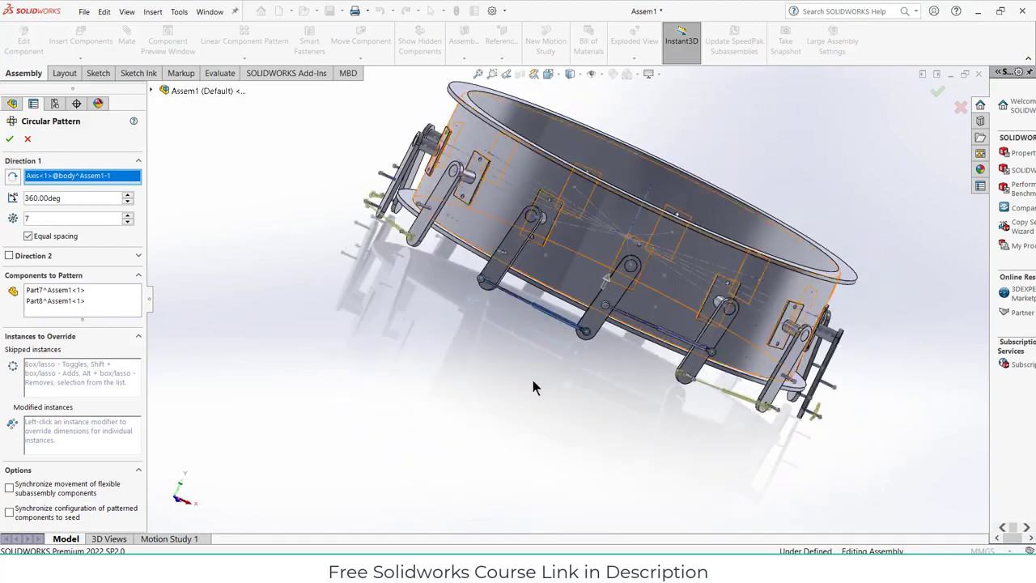
{"action": "left_click", "coordinate": [10, 139]}
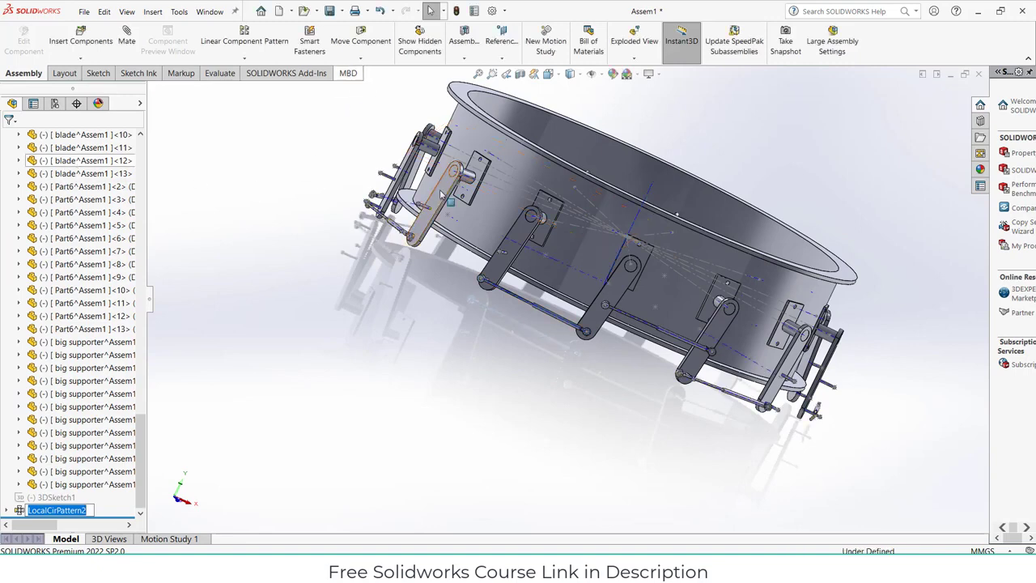
Rebuild the assembly and examine how the patterned rod ends line up with the pins on the Part6 arms
{"action": "middle_click_drag", "start_coordinate": [442, 194], "coordinate": [391, 167]}
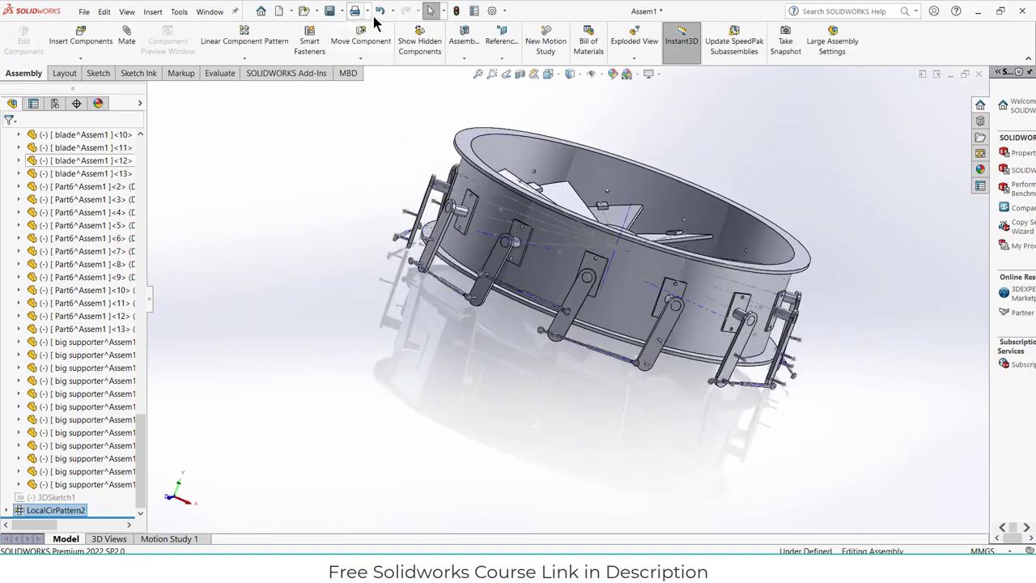
{"action": "left_click", "coordinate": [458, 12]}
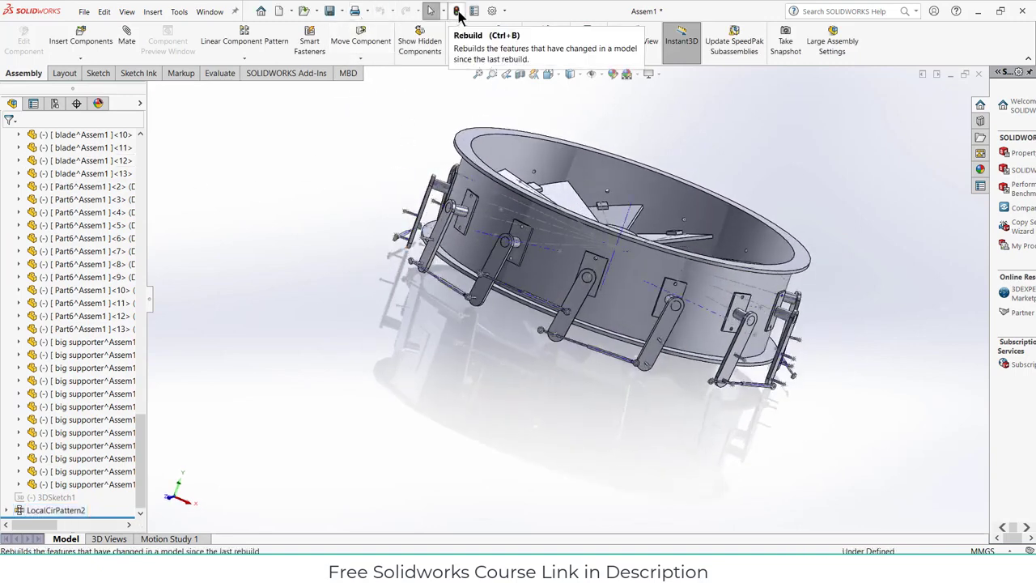
{"action": "scroll", "coordinate": [597, 348], "scroll_direction": "down", "scroll_amount": 8}
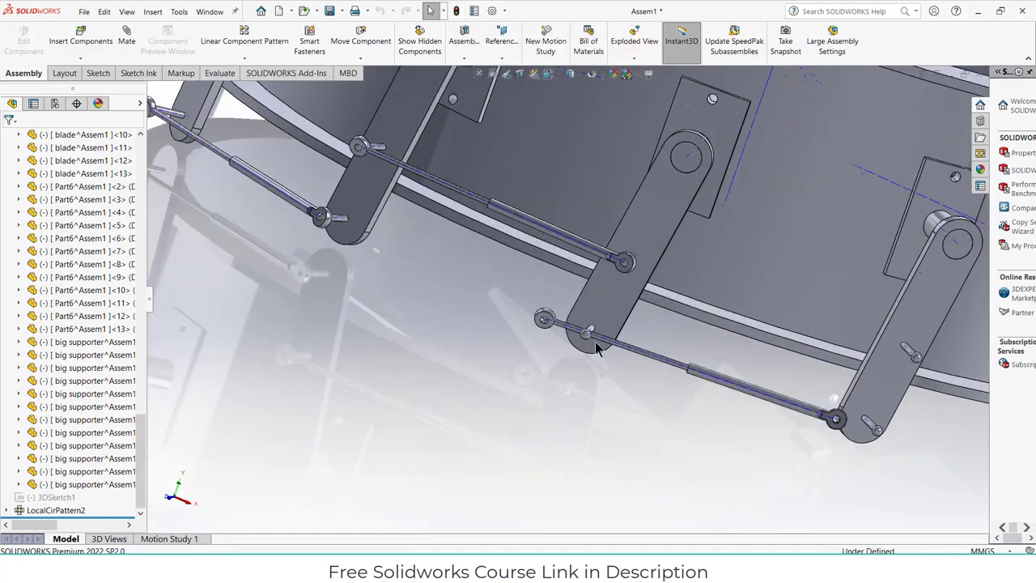
{"action": "middle_click_drag", "start_coordinate": [671, 362], "coordinate": [629, 368]}
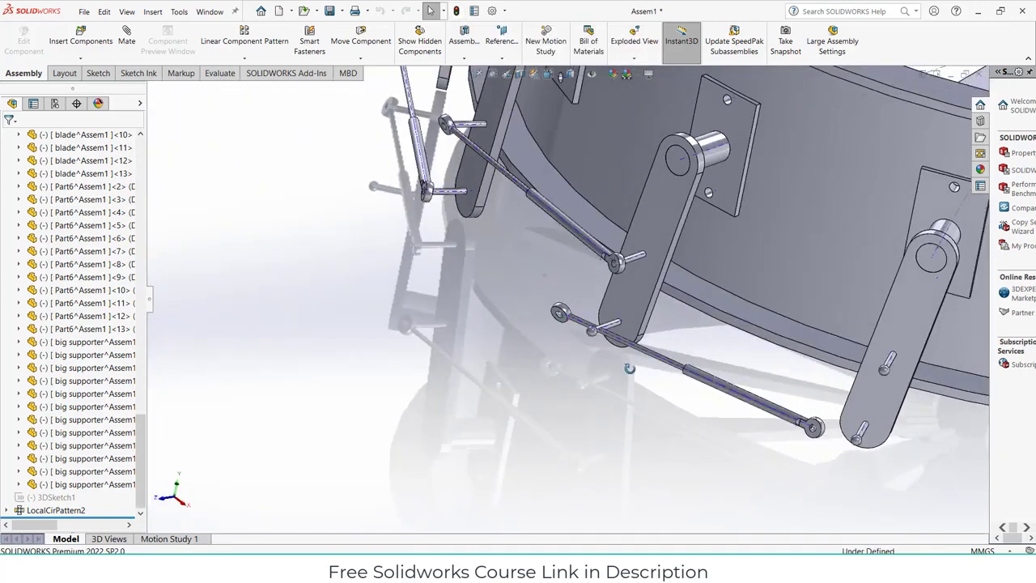
Edit the circular rod pattern to 6 instances over 360 degrees with equal spacing on
{"action": "right_click", "coordinate": [39, 510]}
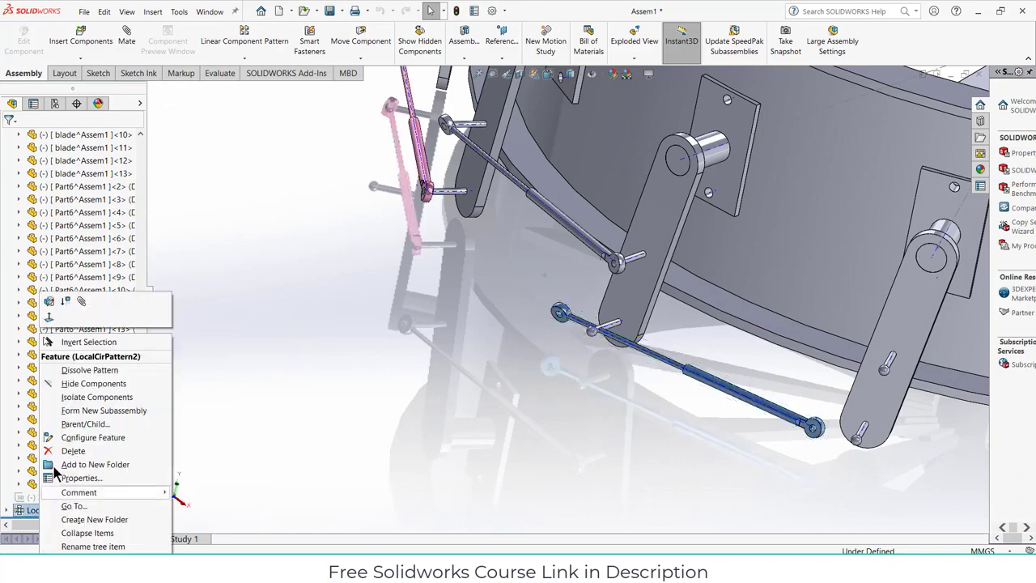
{"action": "left_click", "coordinate": [49, 303]}
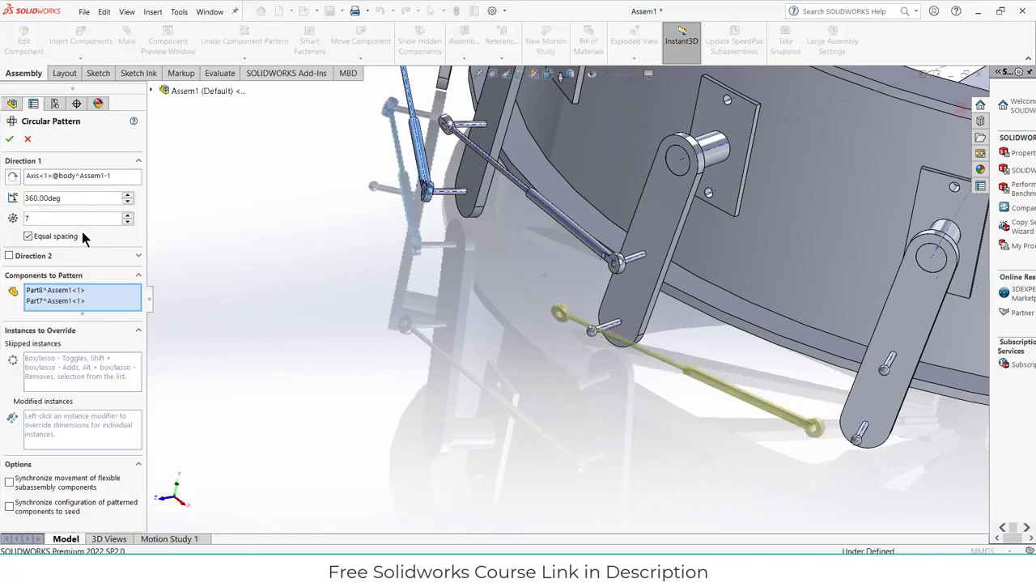
{"action": "left_click", "coordinate": [27, 235]}
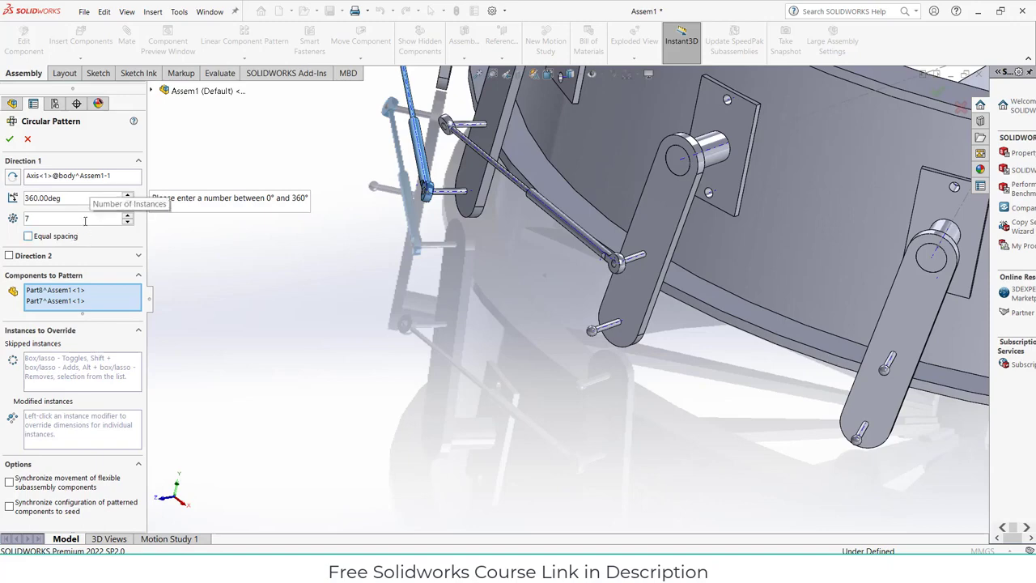
{"action": "scroll", "coordinate": [486, 231], "scroll_direction": "up", "scroll_amount": 8}
{"action": "middle_click_drag", "start_coordinate": [515, 250], "coordinate": [504, 303]}
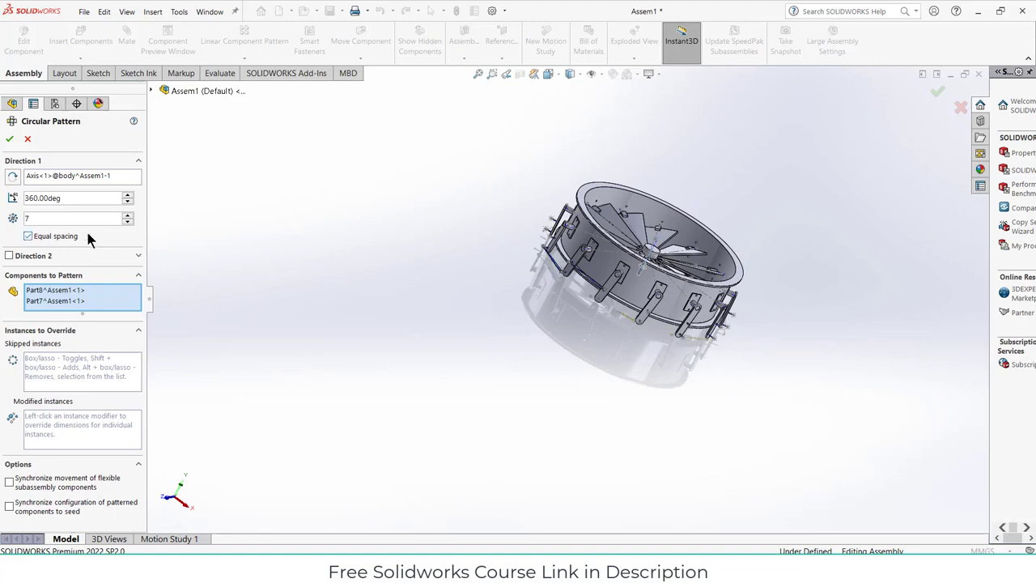
{"action": "scroll", "coordinate": [523, 272], "scroll_direction": "down", "scroll_amount": 5}
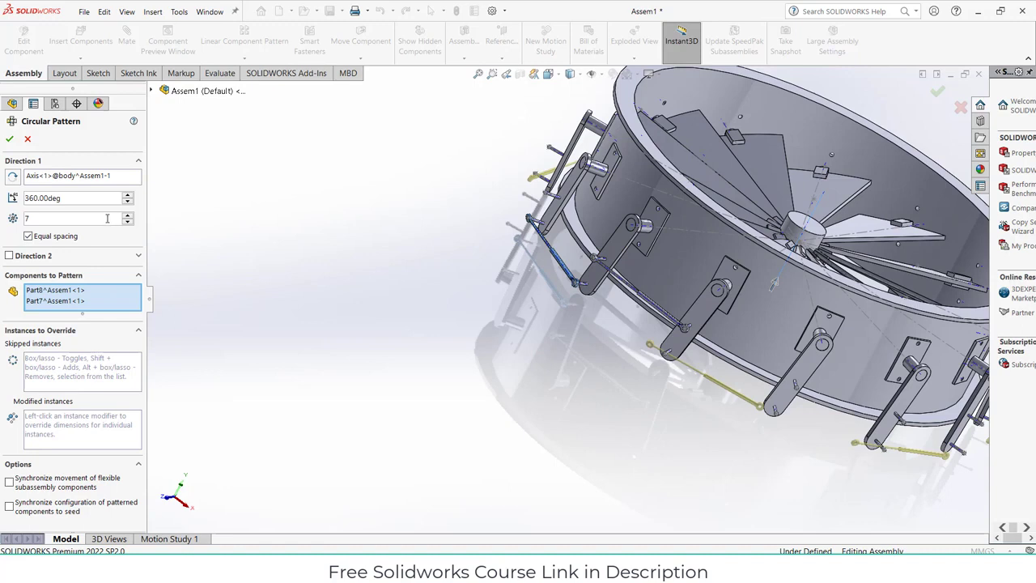
{"action": "scroll", "coordinate": [107, 218], "scroll_direction": "down", "scroll_amount": 1}
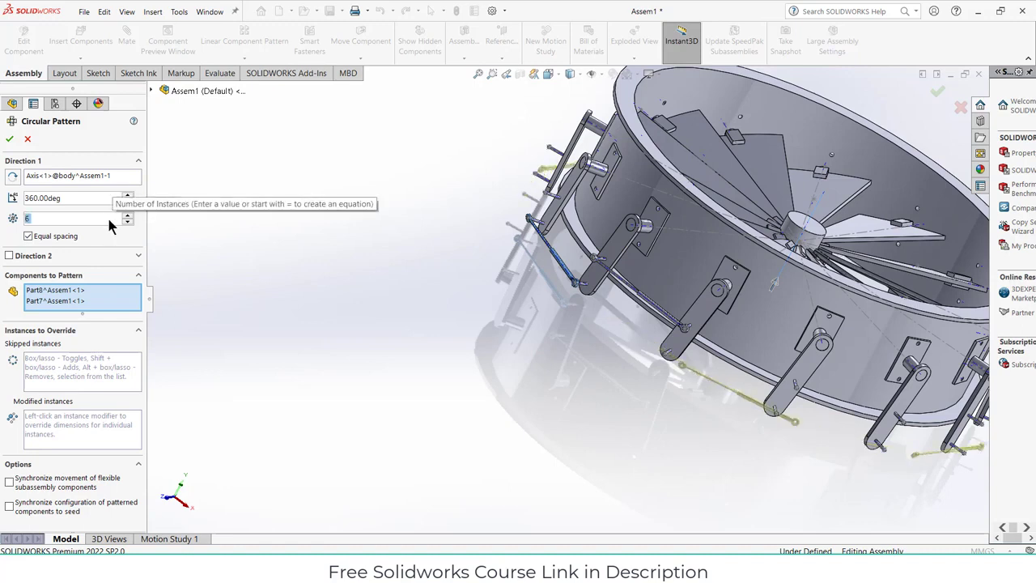
{"action": "scroll", "coordinate": [110, 225], "scroll_direction": "up", "scroll_amount": 1}
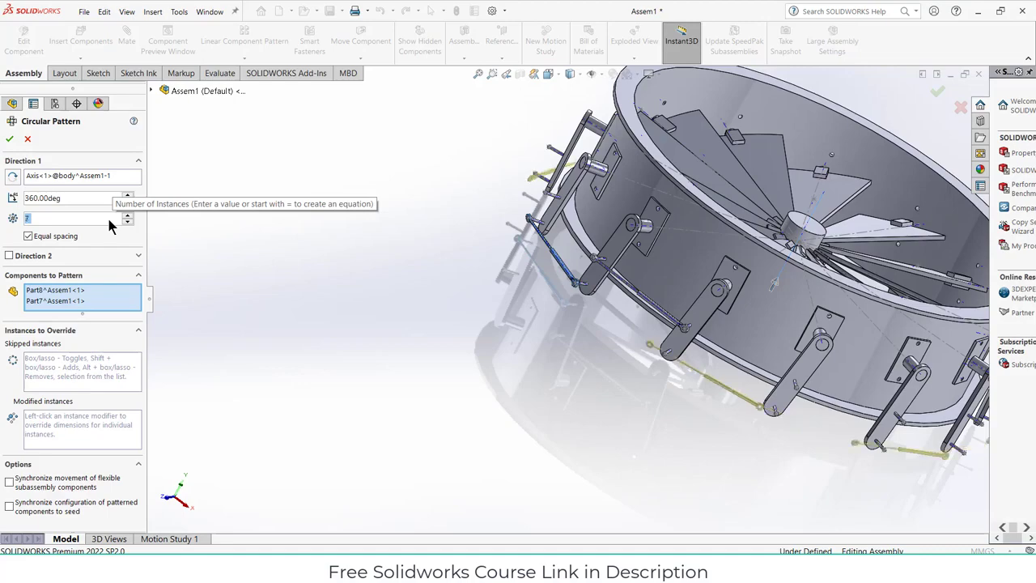
{"action": "scroll", "coordinate": [109, 225], "scroll_direction": "down", "scroll_amount": 1}
{"action": "middle_click_drag", "start_coordinate": [470, 330], "coordinate": [368, 284]}
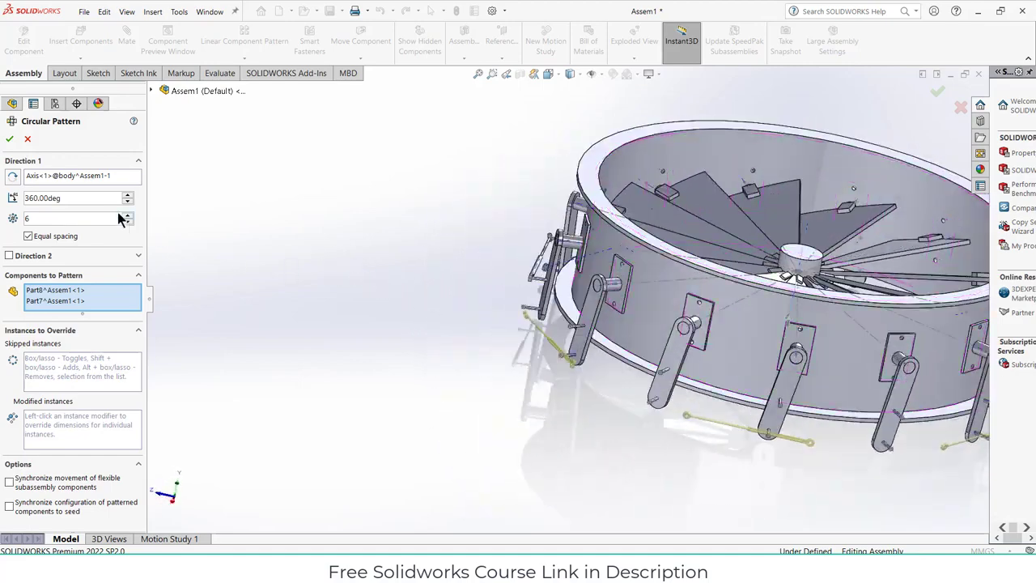
{"action": "left_click", "coordinate": [9, 138]}
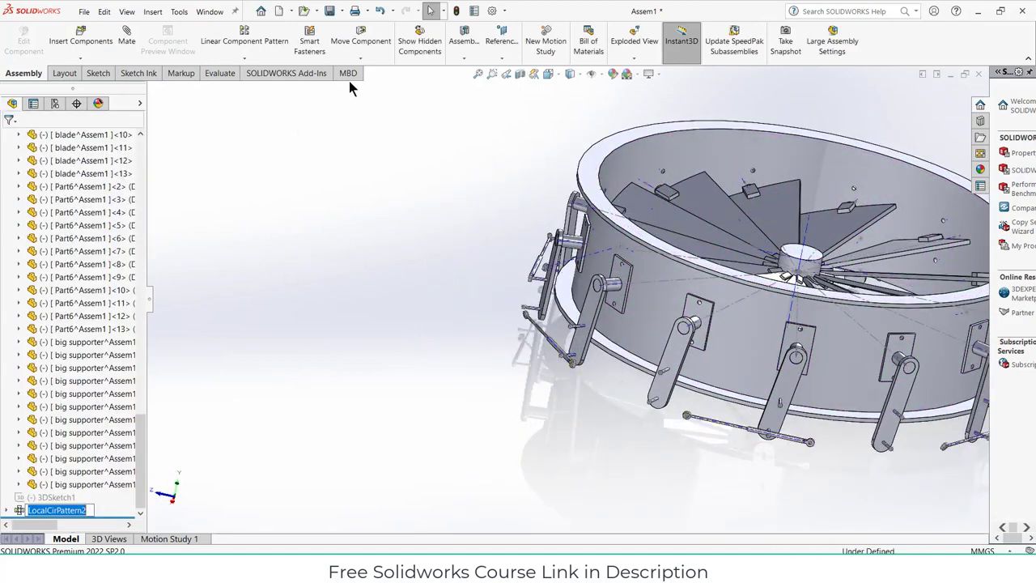
Rebuild the assembly, swing the Part6 arm next to the patterned rods slightly, and rebuild again
{"action": "left_click", "coordinate": [457, 11]}
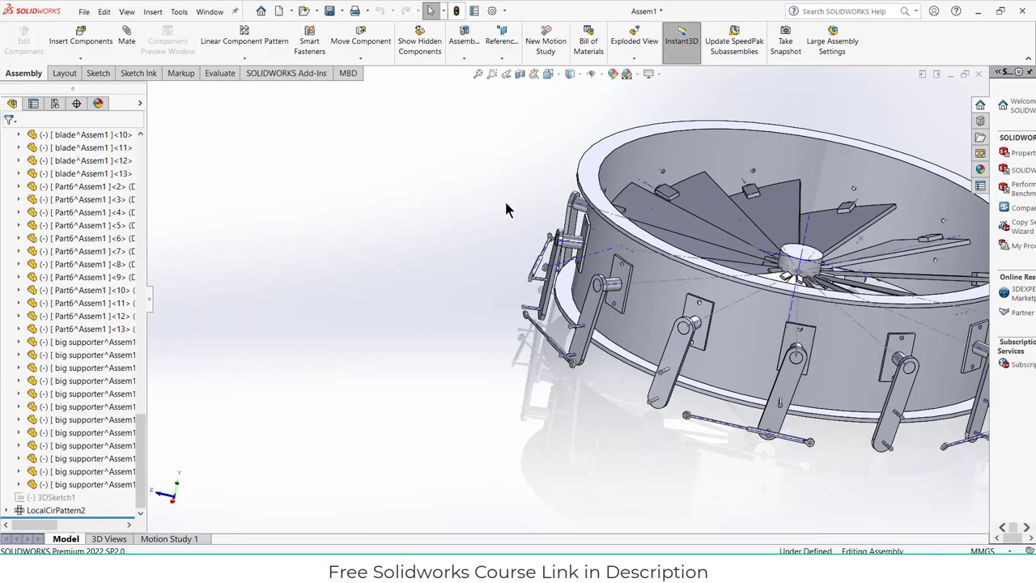
{"action": "middle_click_drag", "start_coordinate": [507, 208], "coordinate": [599, 330]}
{"action": "scroll", "coordinate": [599, 330], "scroll_direction": "down", "scroll_amount": 3}
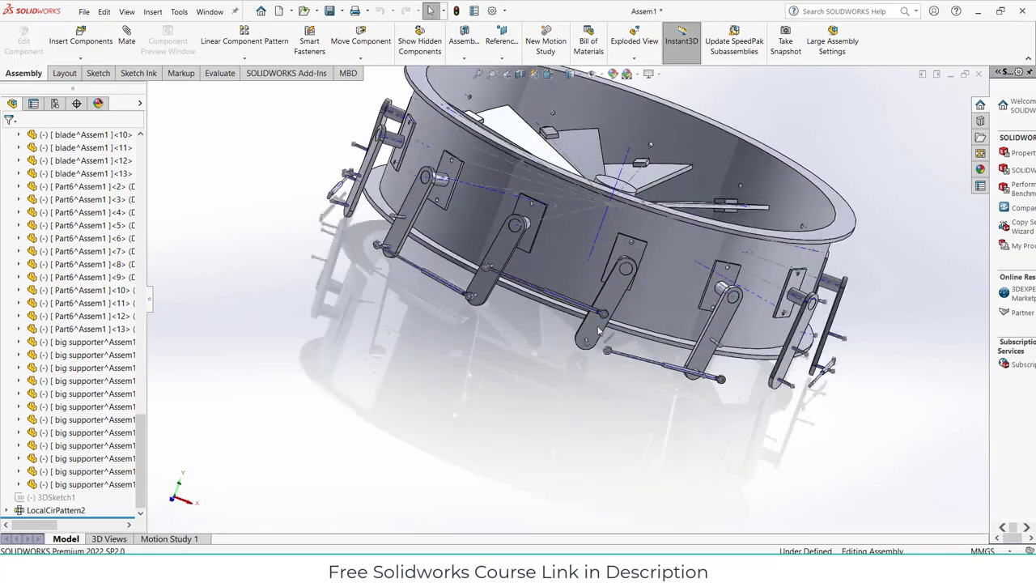
{"action": "left_click_drag", "start_coordinate": [593, 335], "coordinate": [593, 336]}
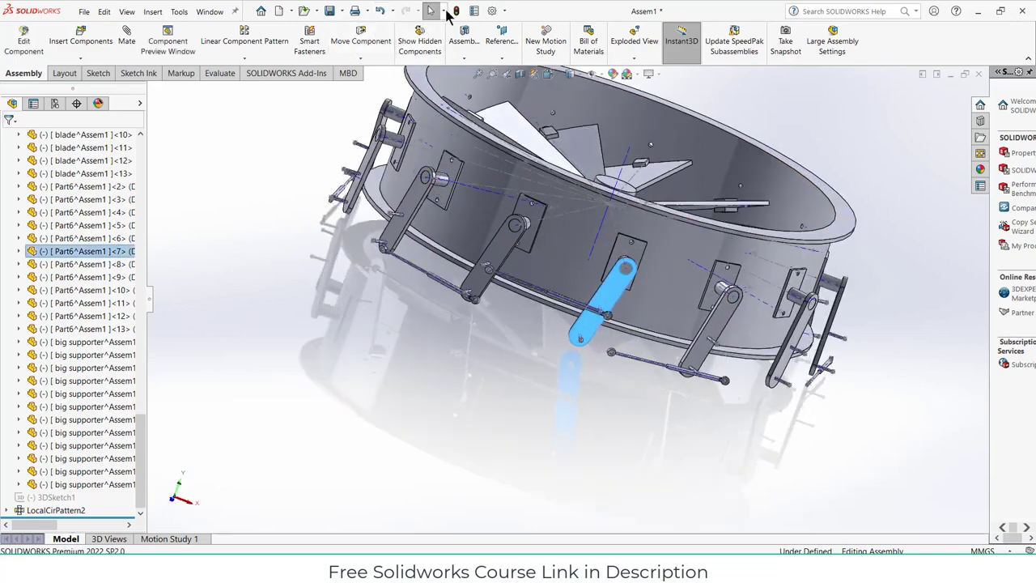
{"action": "left_click", "coordinate": [457, 14]}
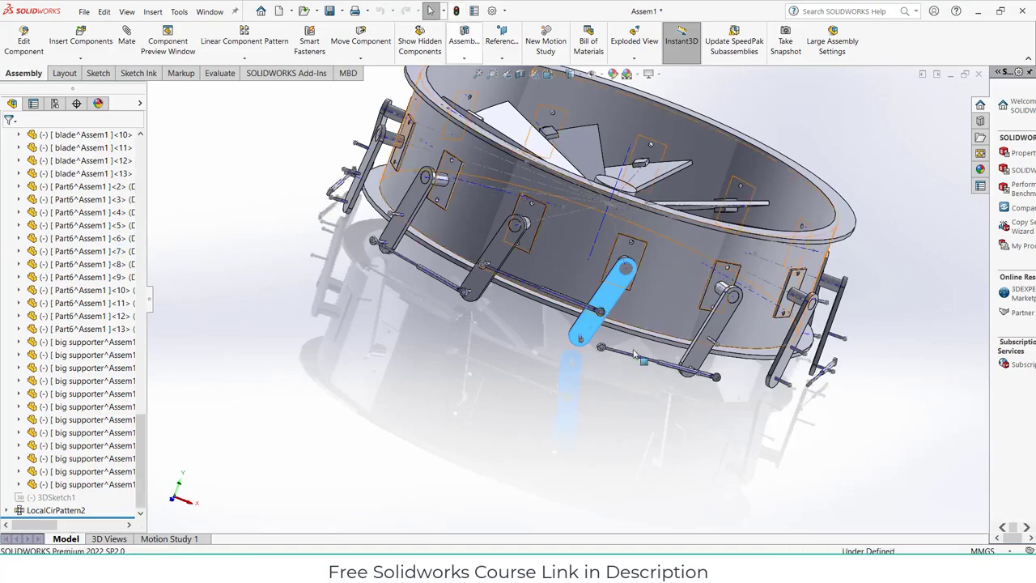
Check the patterned rod ends against the Part6 arm pins and reopen the circular rod pattern for editing
{"action": "scroll", "coordinate": [640, 357], "scroll_direction": "down", "scroll_amount": 3}
{"action": "middle_click_drag", "start_coordinate": [581, 332], "coordinate": [526, 323]}
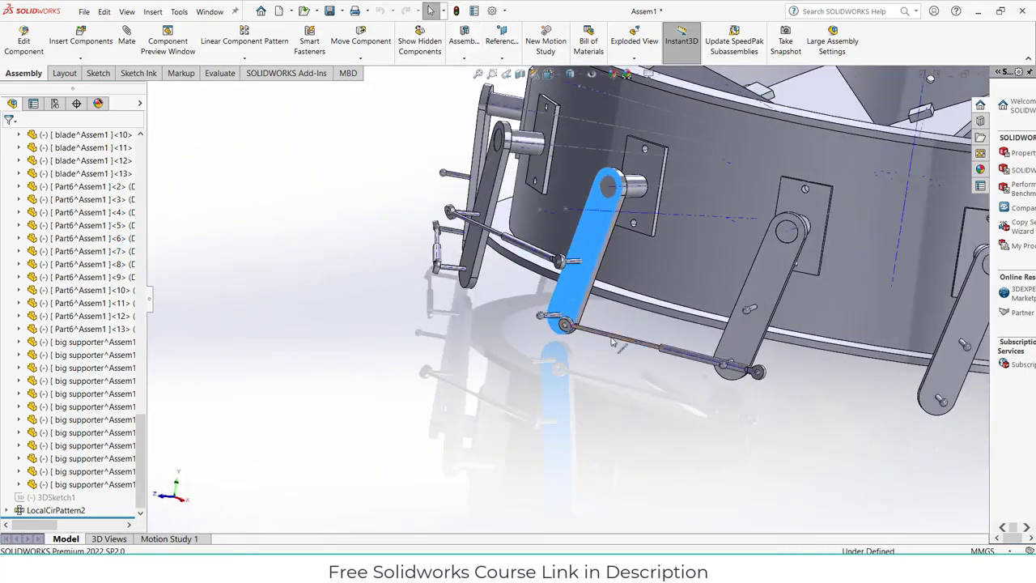
{"action": "scroll", "coordinate": [615, 343], "scroll_direction": "down", "scroll_amount": 3}
{"action": "scroll", "coordinate": [645, 316], "scroll_direction": "up", "scroll_amount": 4}
{"action": "scroll", "coordinate": [646, 318], "scroll_direction": "up", "scroll_amount": 3}
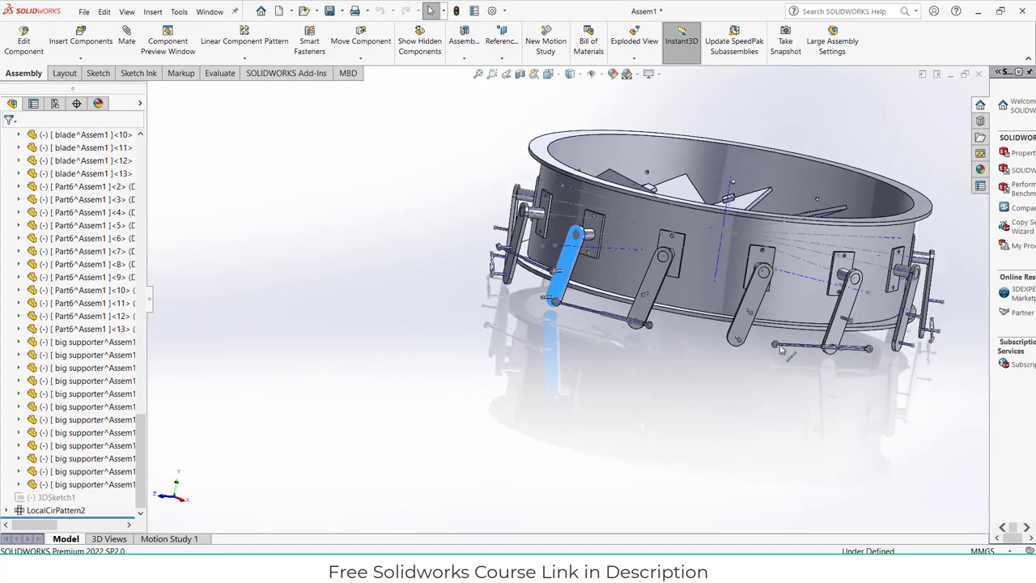
{"action": "right_click", "coordinate": [49, 510]}
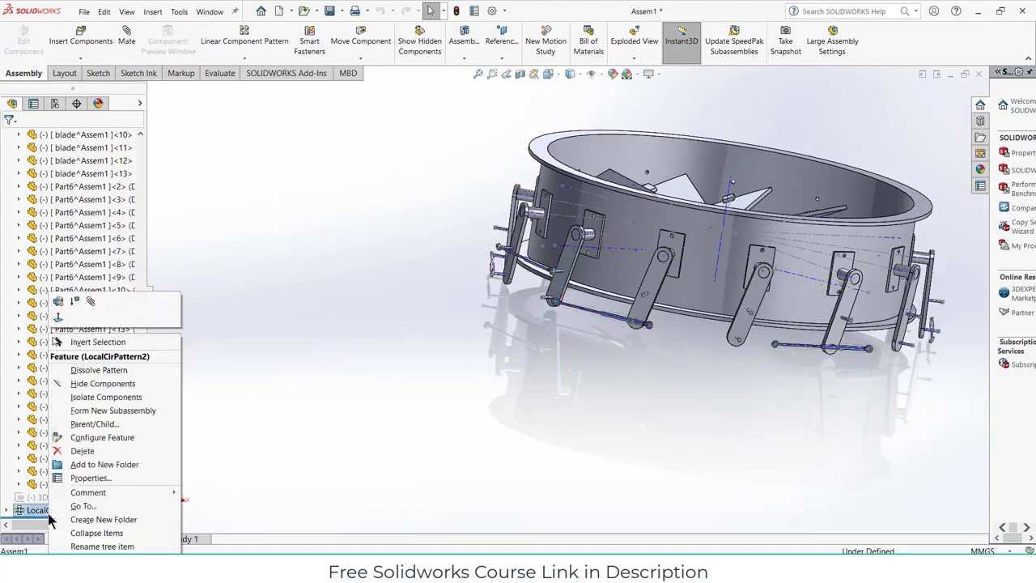
{"action": "left_click", "coordinate": [62, 305]}
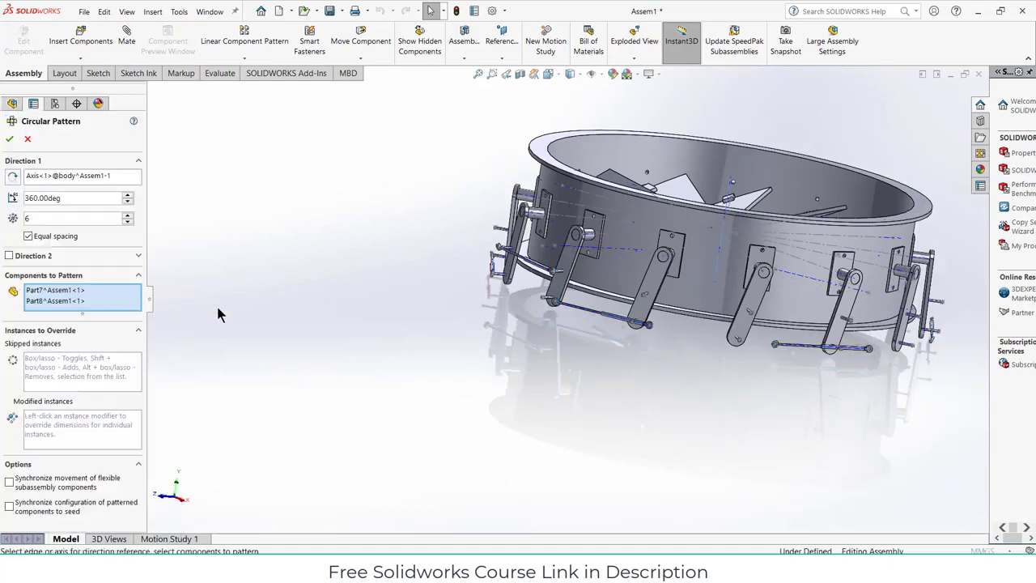
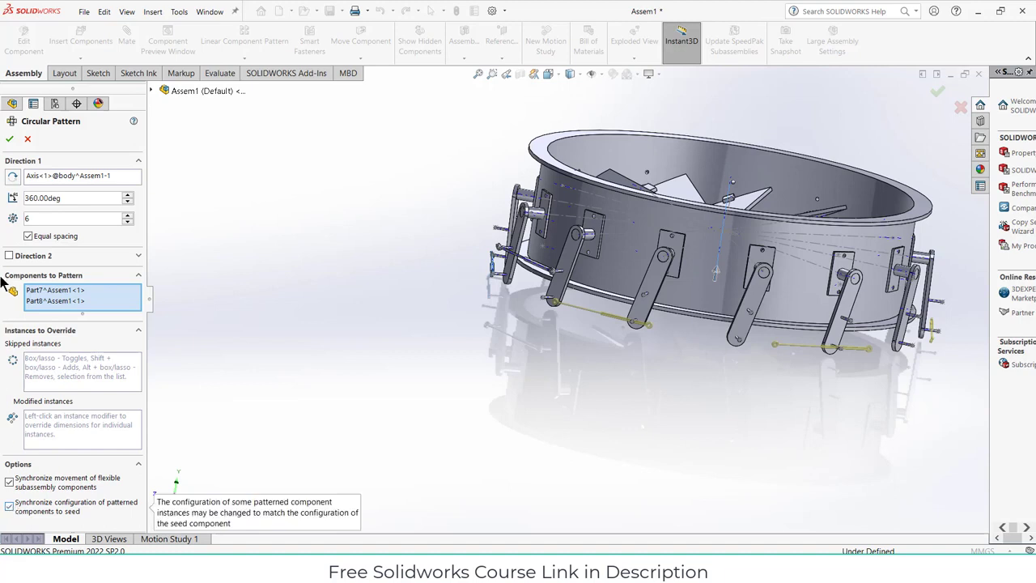
Apply the rod pattern with both synchronize options on and test it by swinging a Part6 arm and rebuilding the assembly
{"action": "left_click", "coordinate": [10, 139]}
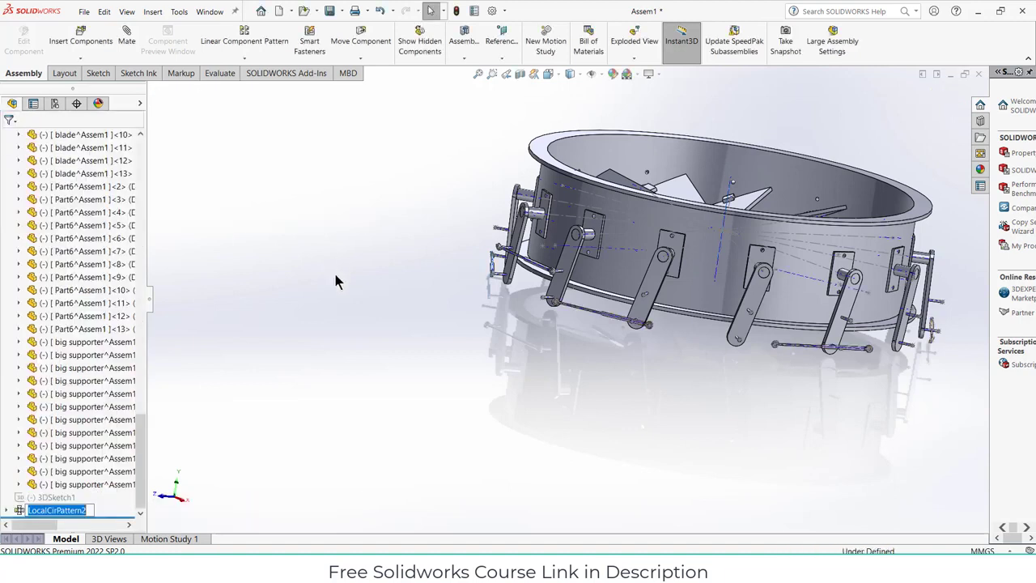
{"action": "left_click", "coordinate": [336, 409]}
{"action": "scroll", "coordinate": [522, 324], "scroll_direction": "down", "scroll_amount": 6}
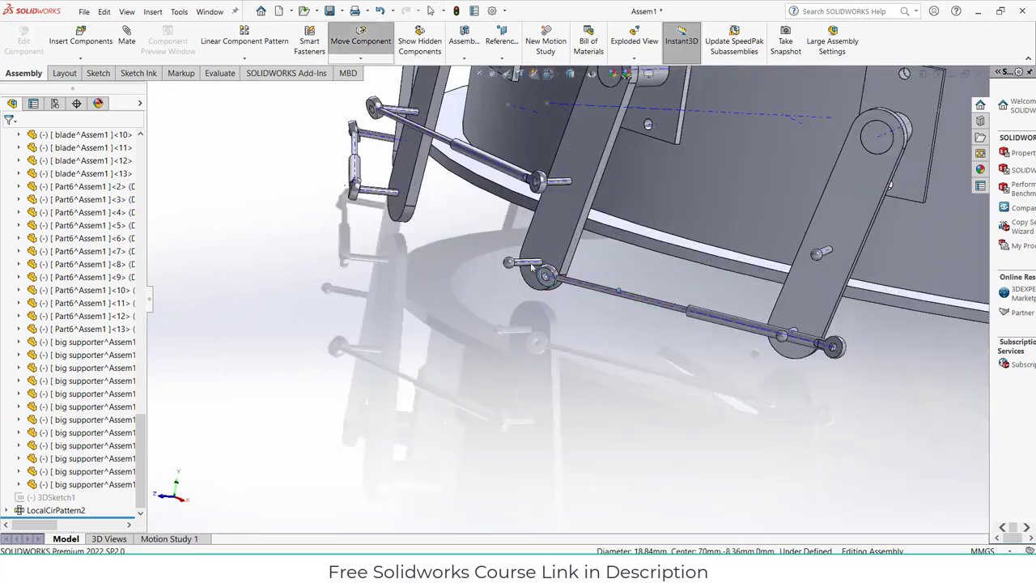
{"action": "left_click_drag", "start_coordinate": [538, 276], "coordinate": [494, 257]}
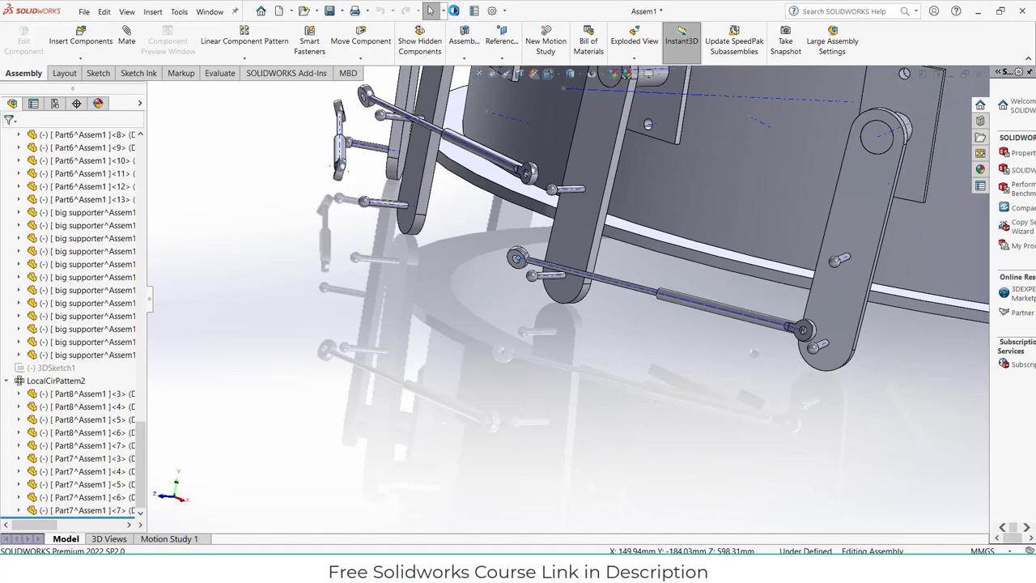
{"action": "left_click", "coordinate": [453, 11]}
{"action": "scroll", "coordinate": [639, 303], "scroll_direction": "up", "scroll_amount": 4}
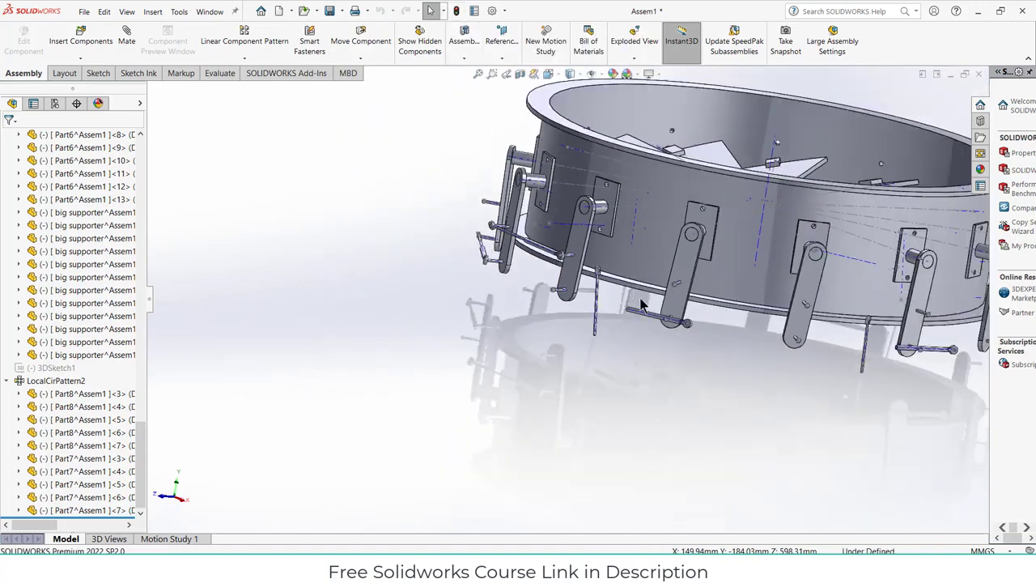
{"action": "mouse_move", "coordinate": [641, 303]}
{"action": "middle_mouse_down"}
{"action": "mouse_move", "coordinate": [608, 305]}
{"action": "mouse_move", "coordinate": [626, 300]}
{"action": "middle_mouse_up"}
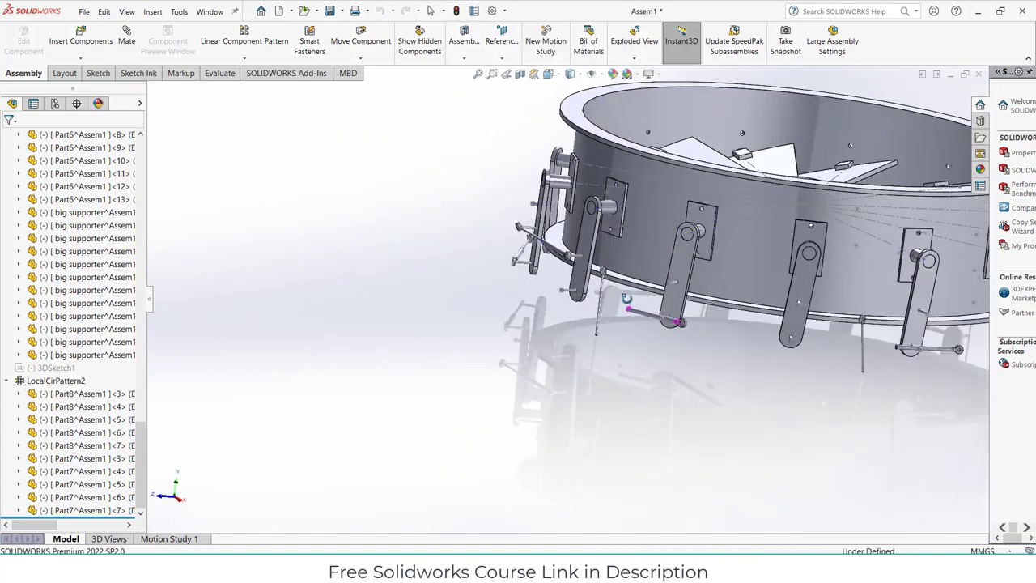
Delete the circular pattern of the Part7 and Part8 rods from the assembly
{"action": "right_click", "coordinate": [56, 381]}
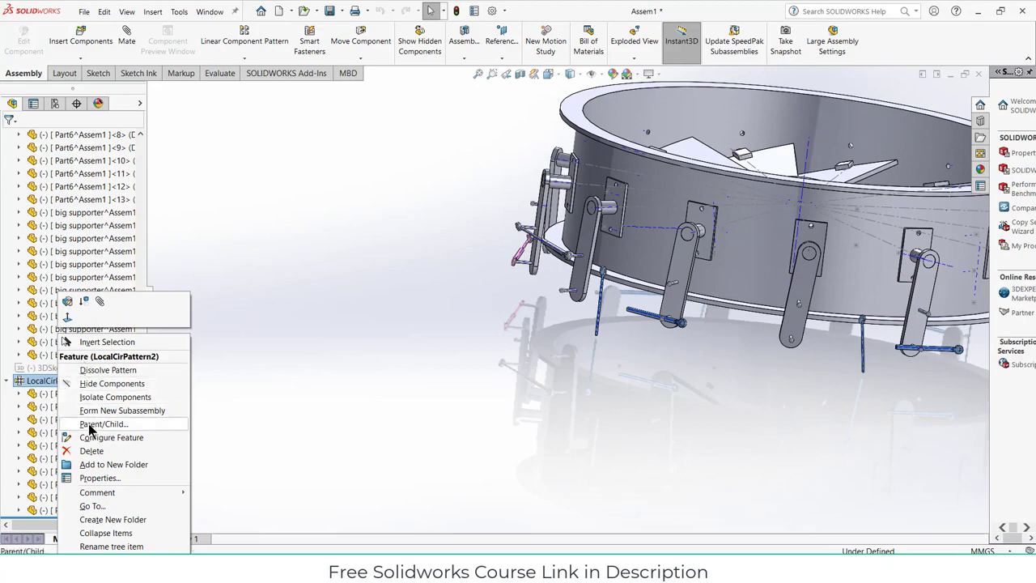
{"action": "left_click", "coordinate": [91, 450]}
{"action": "left_click", "coordinate": [595, 215]}
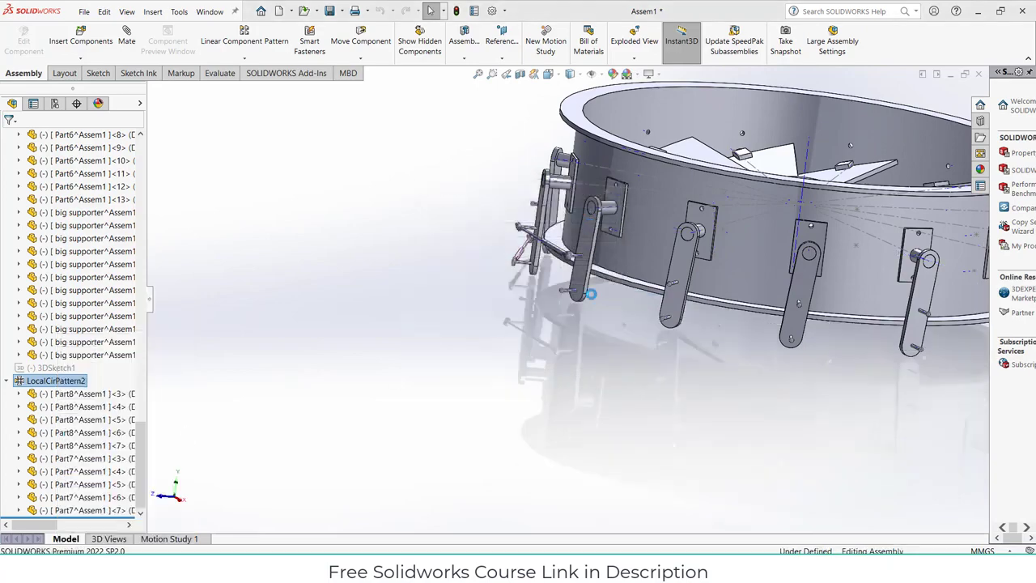
Try a circular pattern of the second Part8 and Part7 rods about the body axis, with 7 equally spaced instances over 360 degrees
{"action": "middle_click_drag", "start_coordinate": [590, 356], "coordinate": [634, 394]}
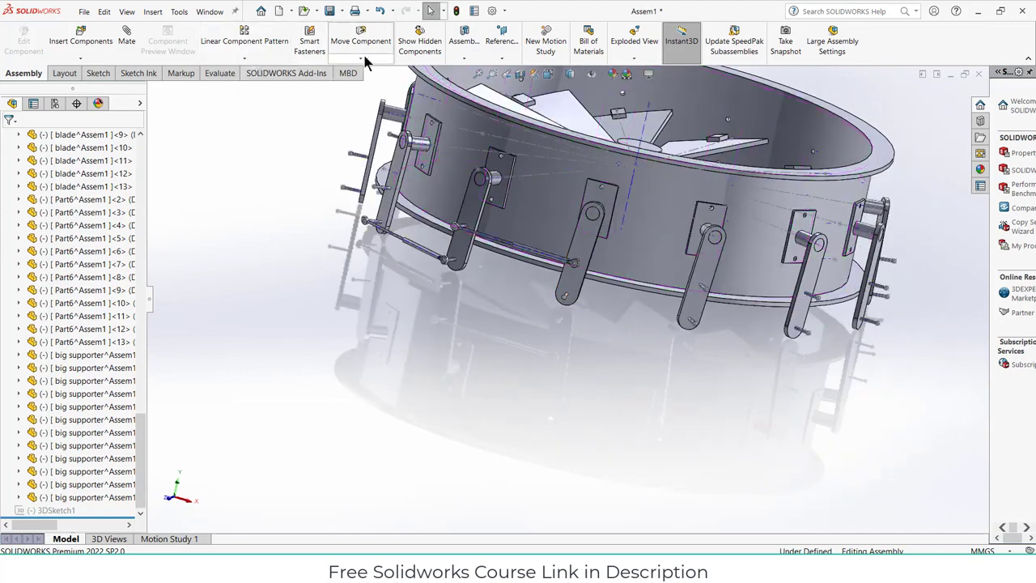
{"action": "left_click", "coordinate": [81, 59]}
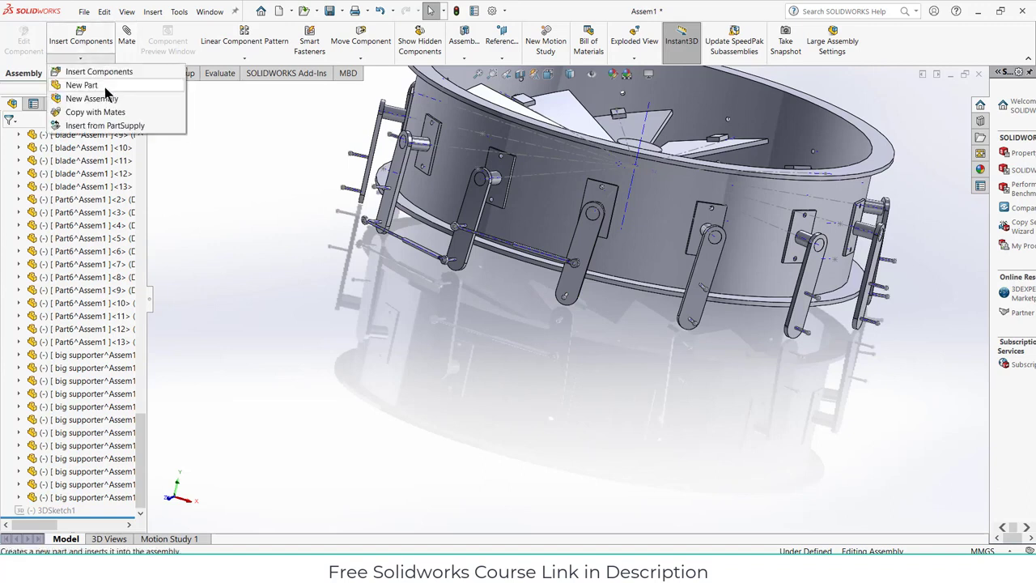
{"action": "left_click", "coordinate": [245, 60]}
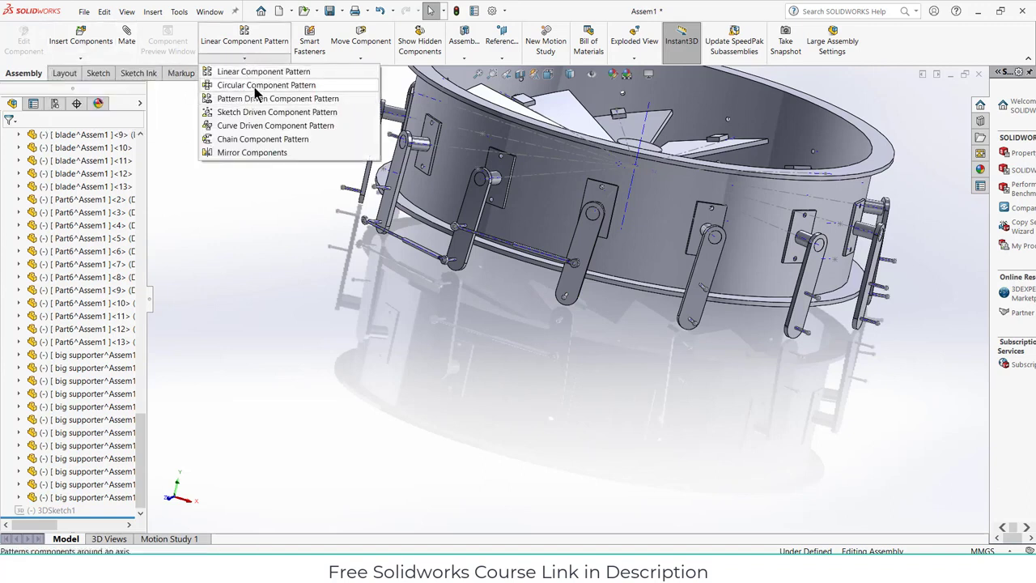
{"action": "left_click", "coordinate": [256, 86]}
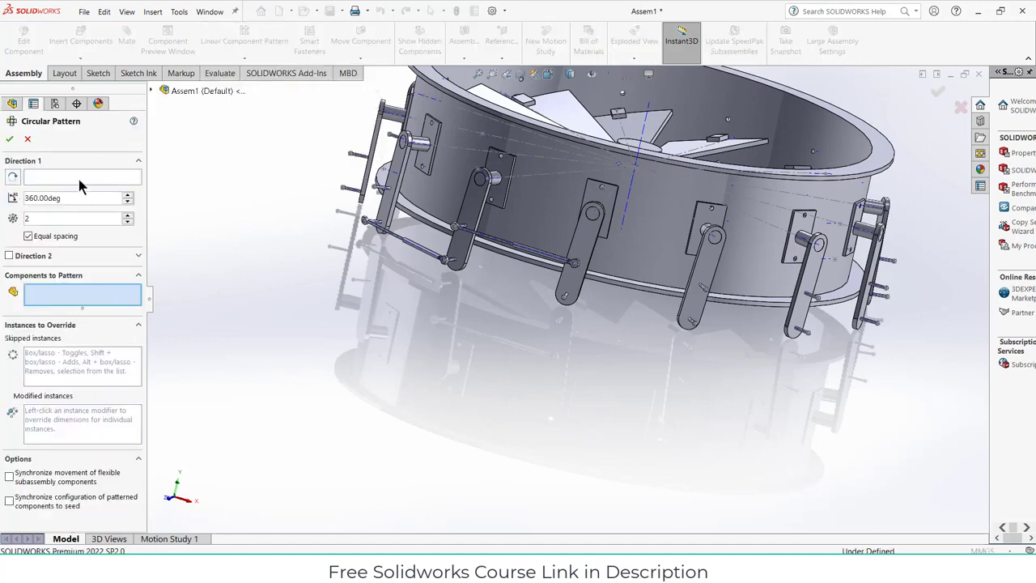
{"action": "left_click", "coordinate": [78, 179]}
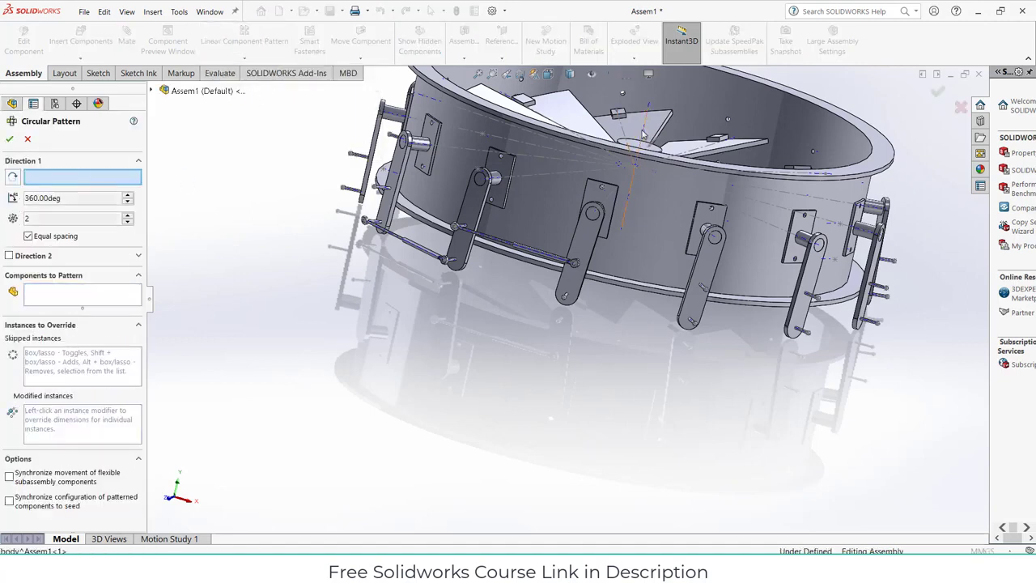
{"action": "left_click", "coordinate": [642, 135]}
{"action": "left_click", "coordinate": [98, 296]}
{"action": "scroll", "coordinate": [434, 232], "scroll_direction": "down", "scroll_amount": 6}
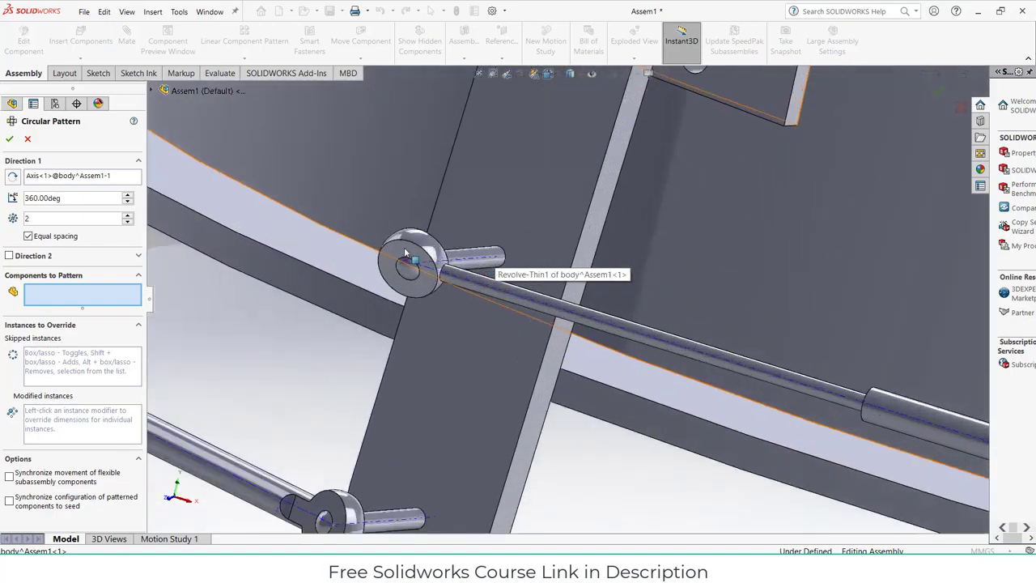
{"action": "left_click", "coordinate": [405, 252]}
{"action": "scroll", "coordinate": [727, 304], "scroll_direction": "up", "scroll_amount": 3}
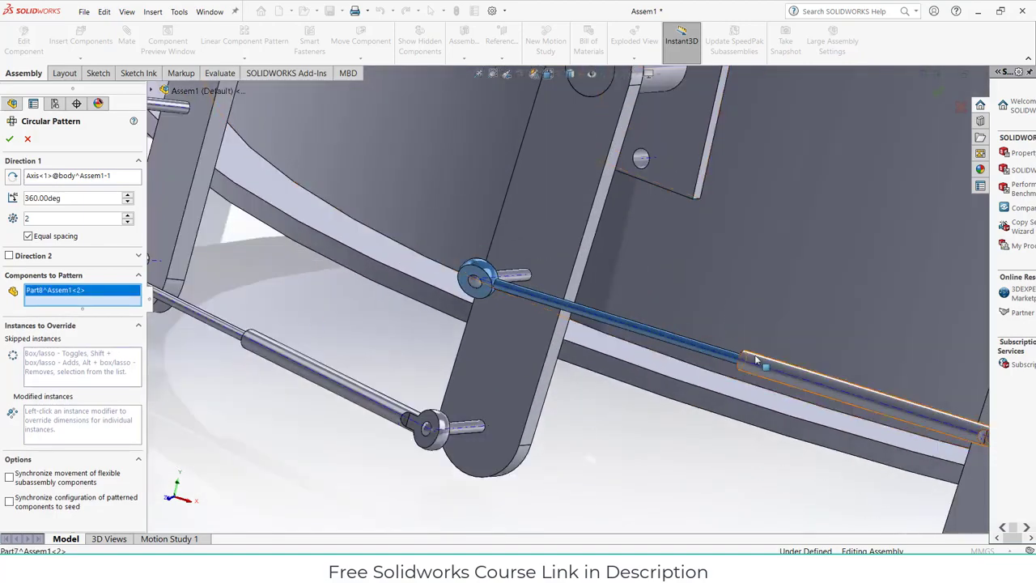
{"action": "left_click", "coordinate": [753, 360]}
{"action": "scroll", "coordinate": [759, 365], "scroll_direction": "up", "scroll_amount": 5}
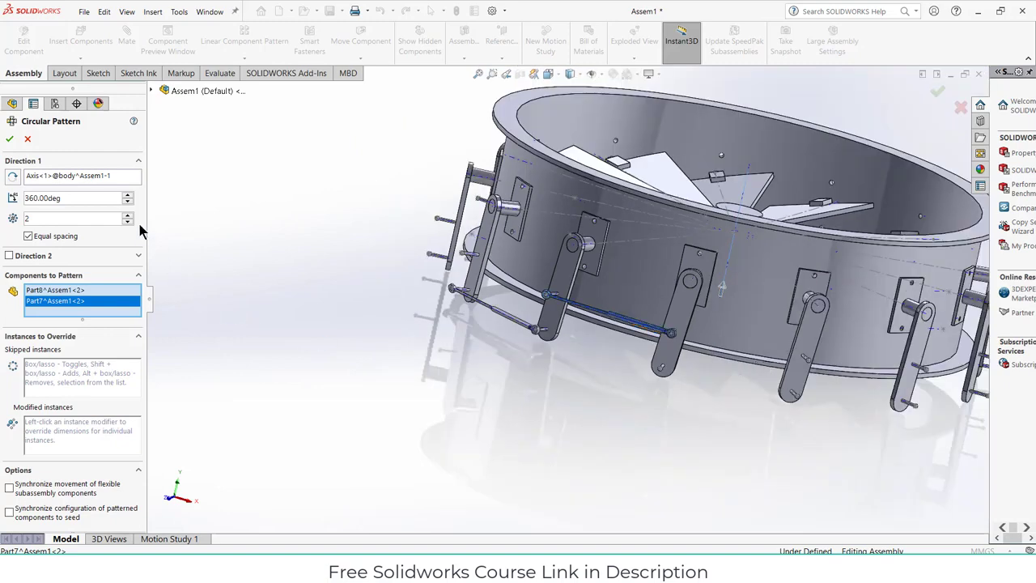
{"action": "double_click", "coordinate": [128, 216]}
{"action": "double_click", "coordinate": [128, 216]}
Examine the 7-instance rod preview against the Part6 arms all around the ring and cancel the pattern
{"action": "middle_click_drag", "start_coordinate": [510, 332], "coordinate": [548, 389]}
{"action": "middle_click_drag", "start_coordinate": [700, 353], "coordinate": [660, 355]}
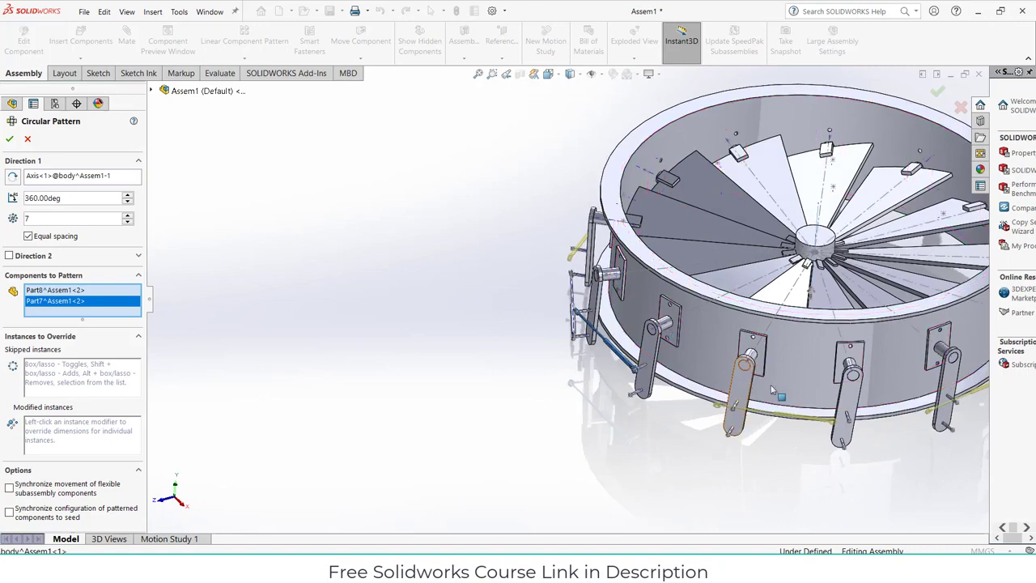
{"action": "middle_click_drag", "start_coordinate": [855, 393], "coordinate": [826, 394]}
{"action": "scroll", "coordinate": [824, 391], "scroll_direction": "up", "scroll_amount": 3}
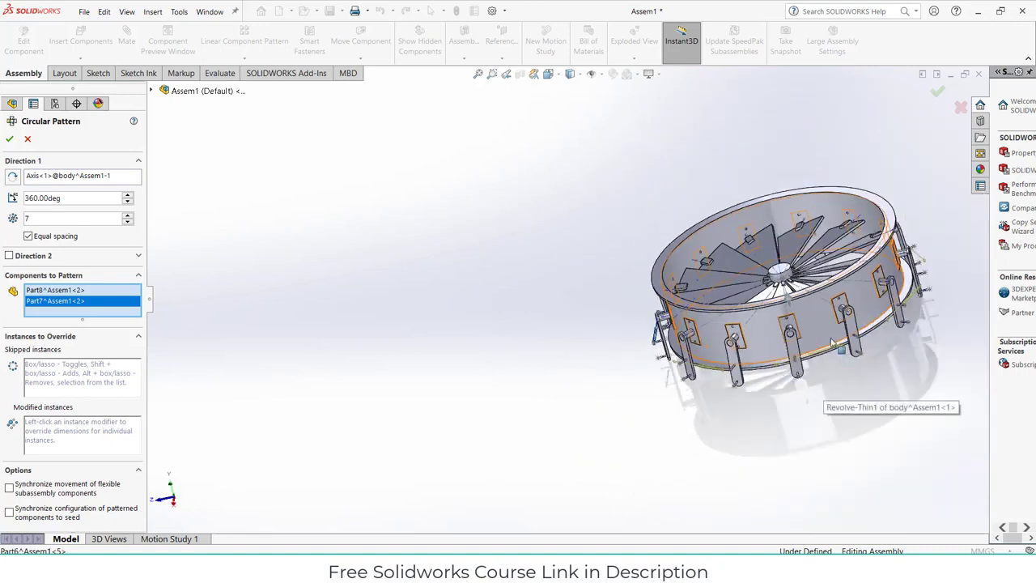
{"action": "middle_click_drag", "start_coordinate": [659, 341], "coordinate": [753, 385]}
{"action": "middle_click_drag", "start_coordinate": [820, 295], "coordinate": [789, 264]}
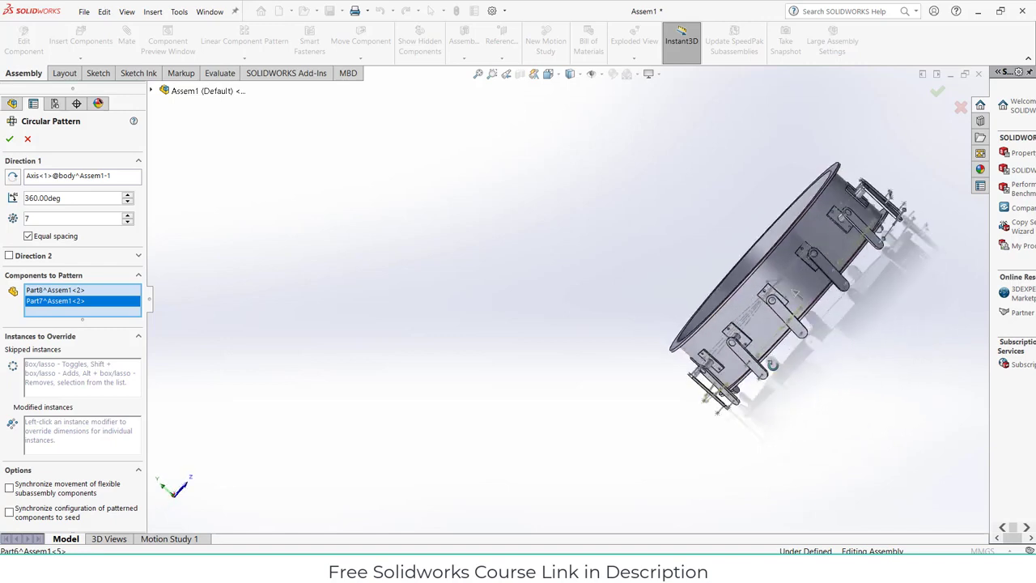
{"action": "middle_click_drag", "start_coordinate": [784, 340], "coordinate": [773, 385]}
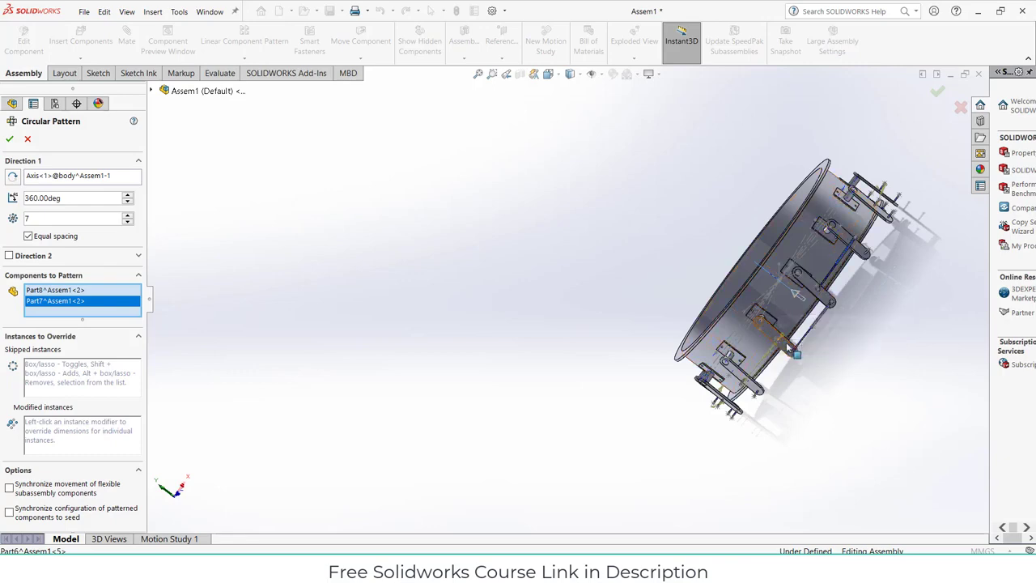
{"action": "middle_click_drag", "start_coordinate": [776, 298], "coordinate": [846, 487]}
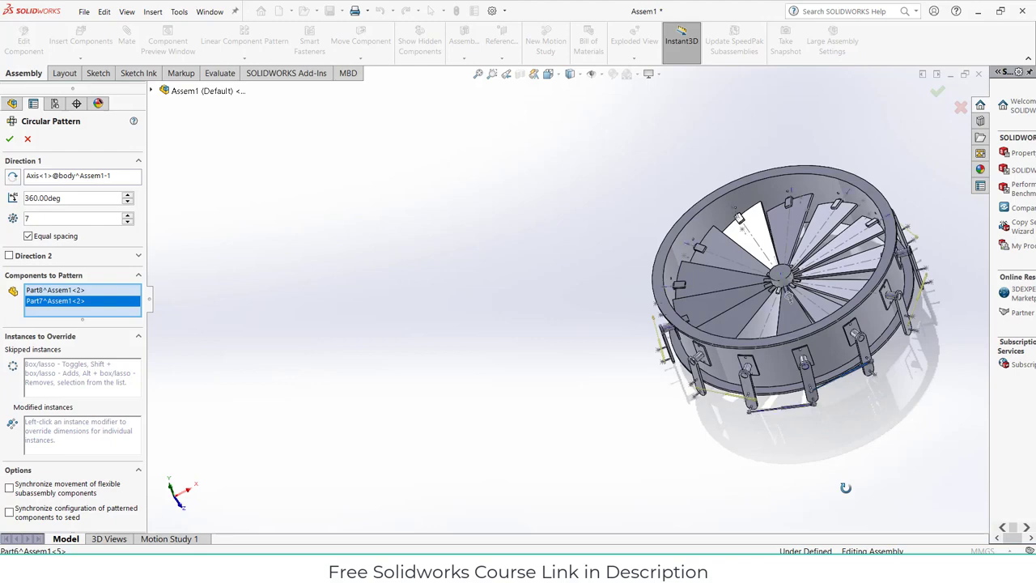
{"action": "left_click", "coordinate": [28, 139]}
Expand the body component in the feature tree to reach its circular pattern of the arm mounting plates
{"action": "scroll", "coordinate": [794, 287], "scroll_direction": "down", "scroll_amount": 3}
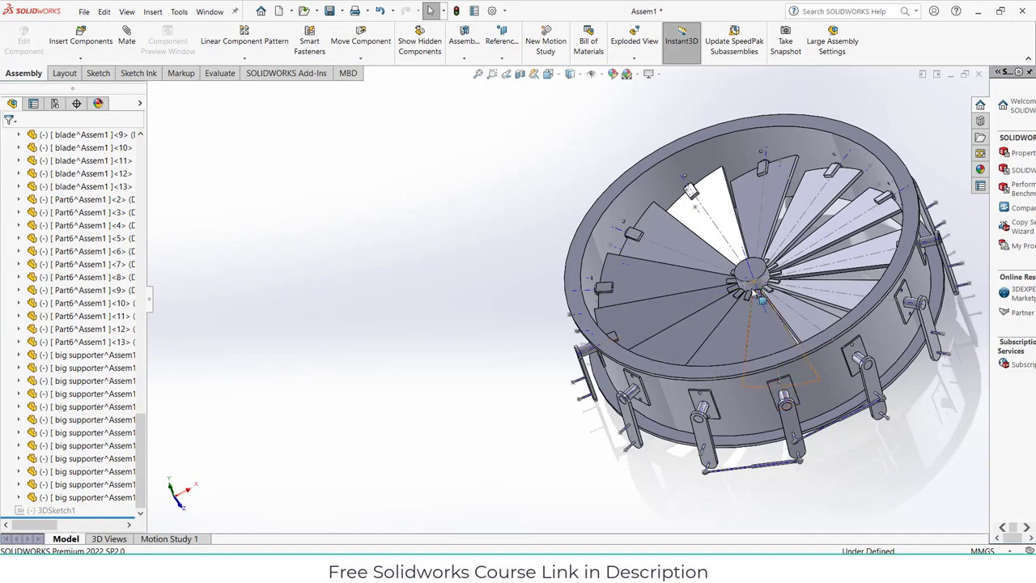
{"action": "left_click", "coordinate": [773, 346]}
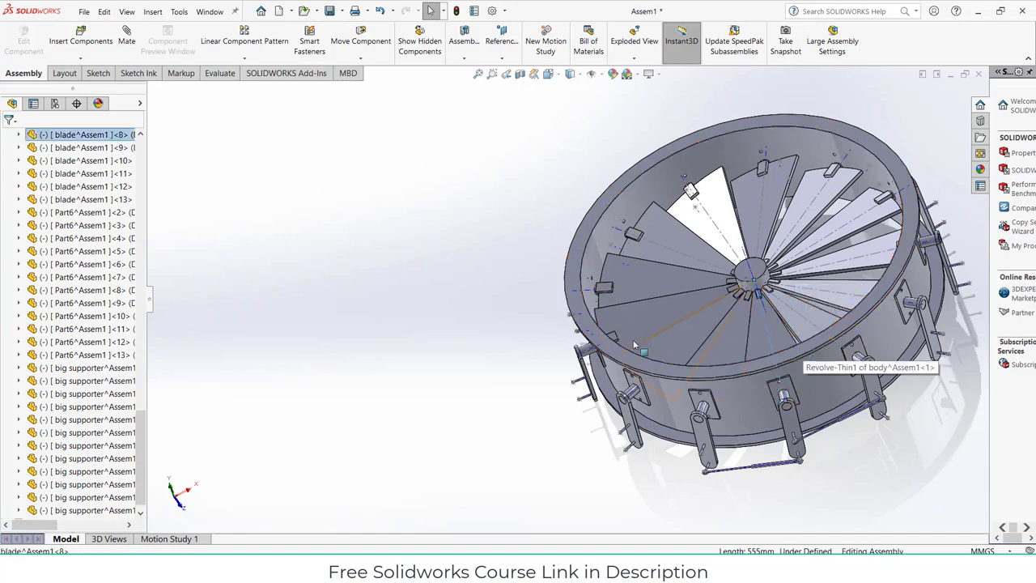
{"action": "left_click", "coordinate": [433, 280]}
{"action": "scroll", "coordinate": [63, 289], "scroll_direction": "up", "scroll_amount": 15}
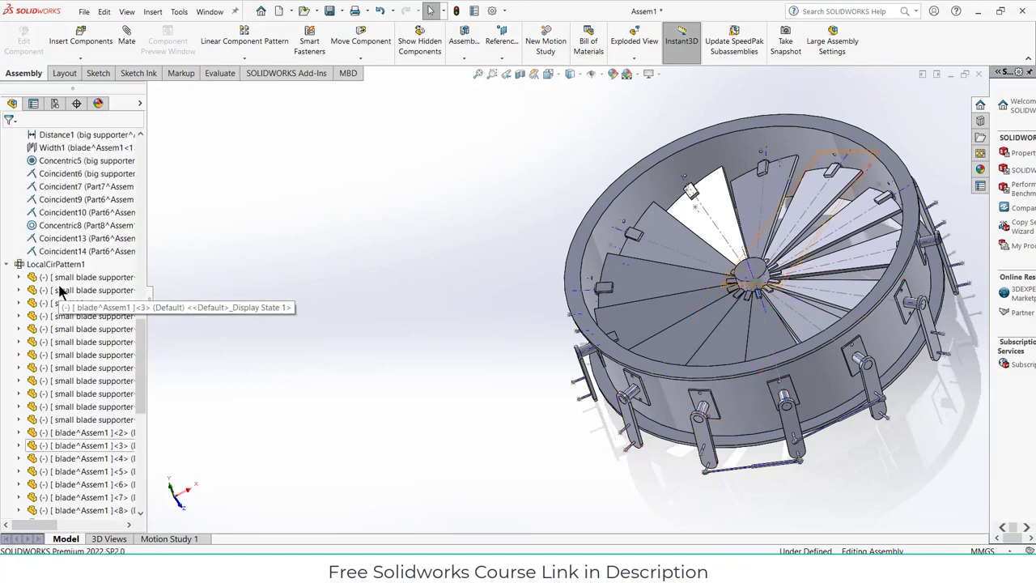
{"action": "scroll", "coordinate": [63, 289], "scroll_direction": "up", "scroll_amount": 10}
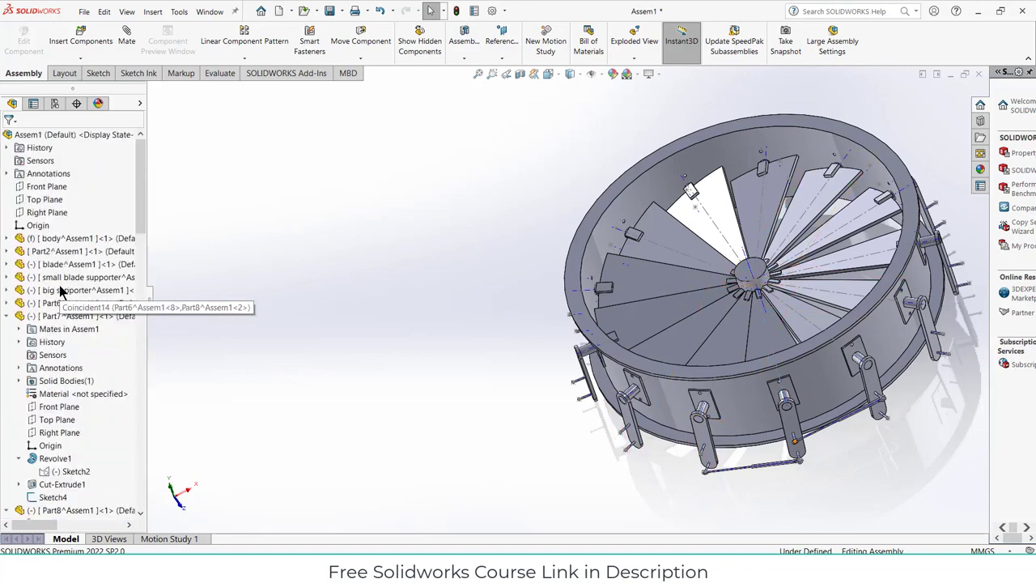
{"action": "left_click", "coordinate": [65, 238]}
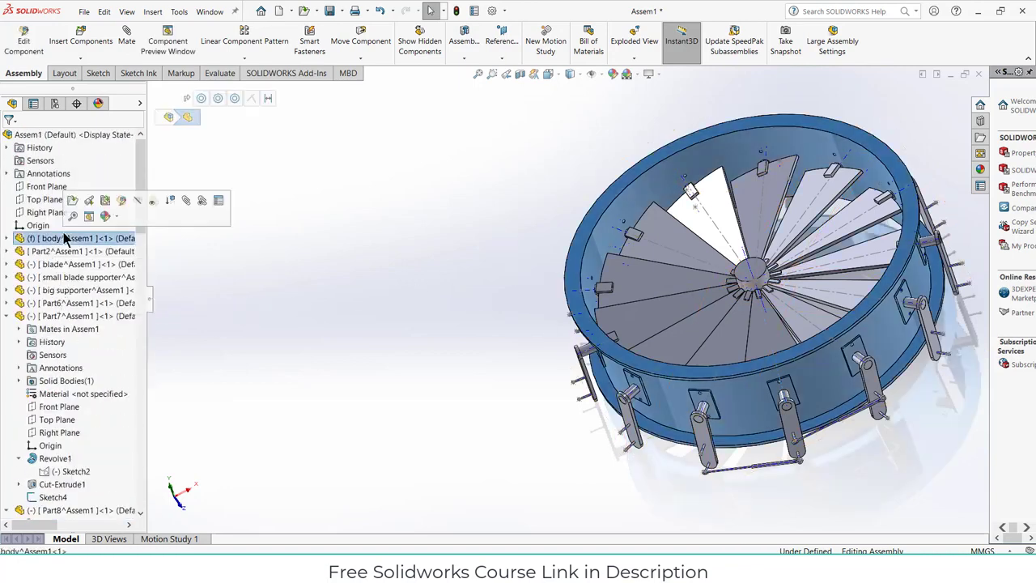
{"action": "left_click", "coordinate": [8, 238]}
{"action": "left_click", "coordinate": [58, 394]}
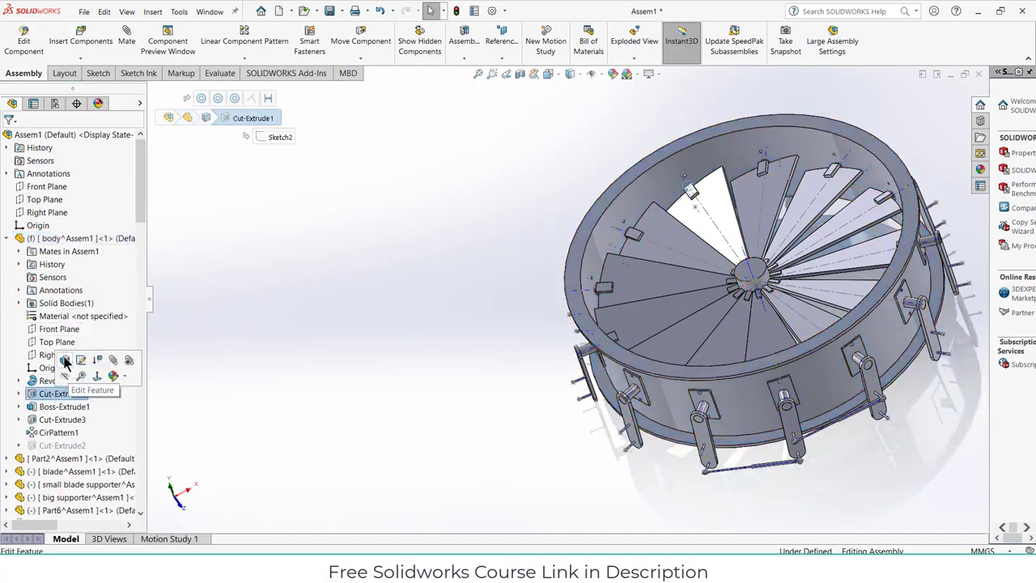
{"action": "right_click", "coordinate": [58, 433]}
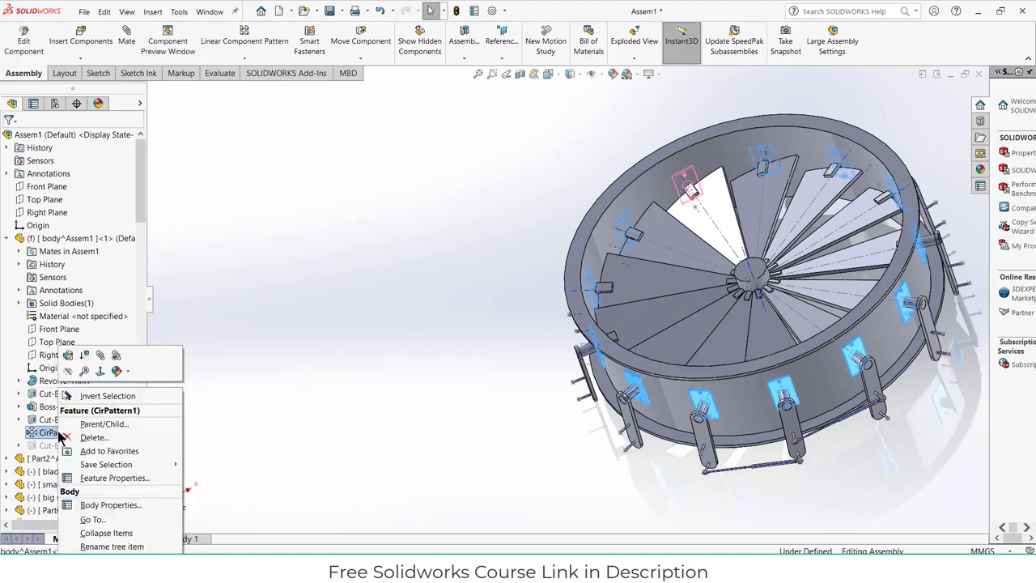
{"action": "left_click", "coordinate": [70, 357]}
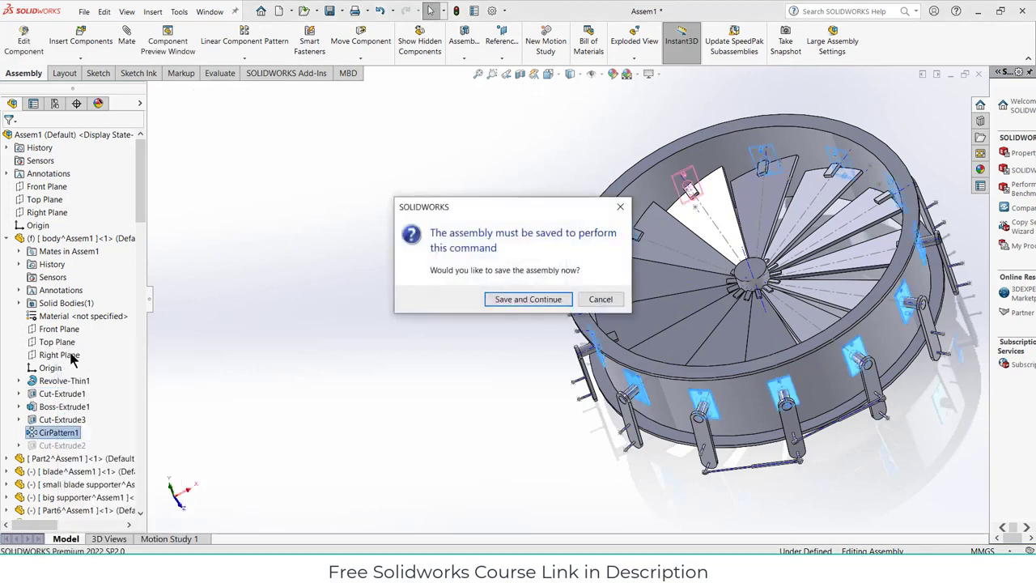
{"action": "left_click", "coordinate": [620, 208]}
Edit the body in the assembly context, set its mounting plate circular pattern to 14 instances, and return to the assembly
{"action": "left_click", "coordinate": [86, 238]}
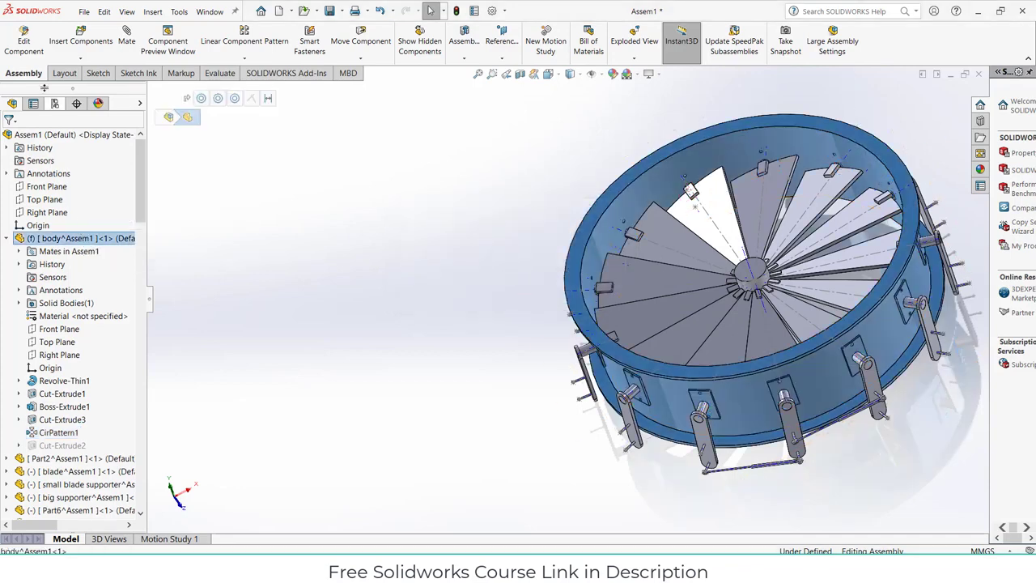
{"action": "left_click", "coordinate": [24, 40]}
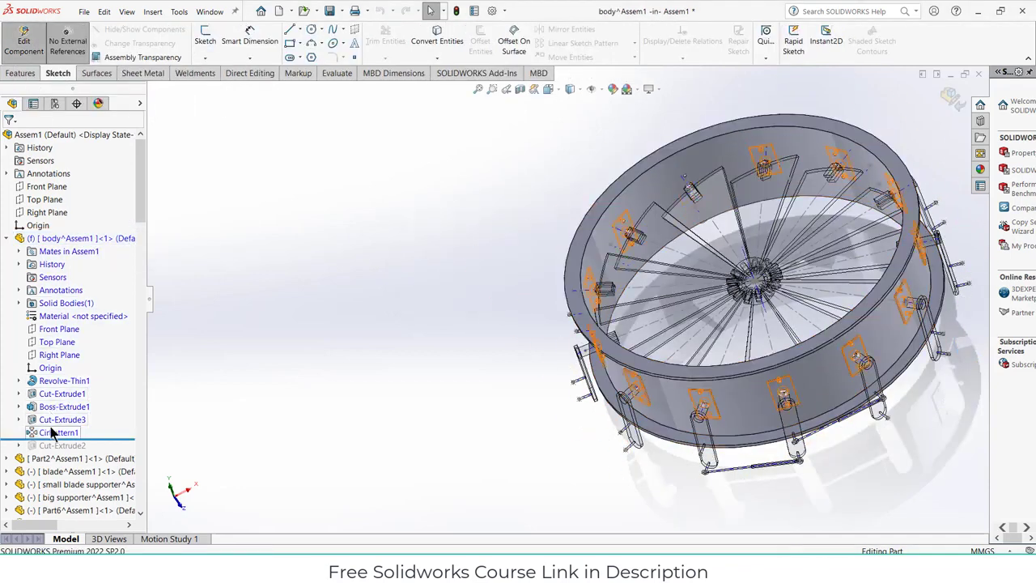
{"action": "right_click", "coordinate": [51, 433]}
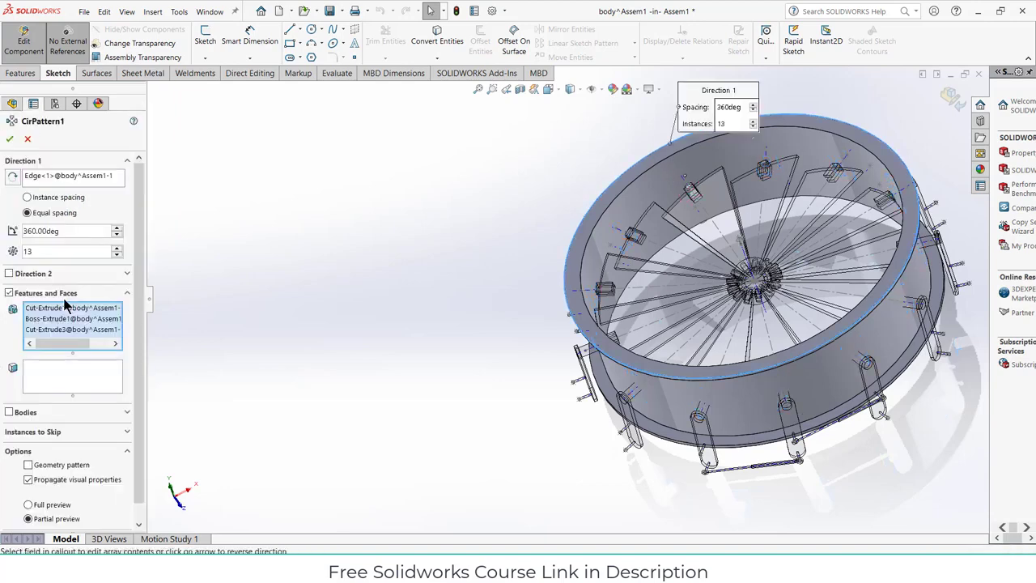
{"action": "left_click", "coordinate": [118, 248]}
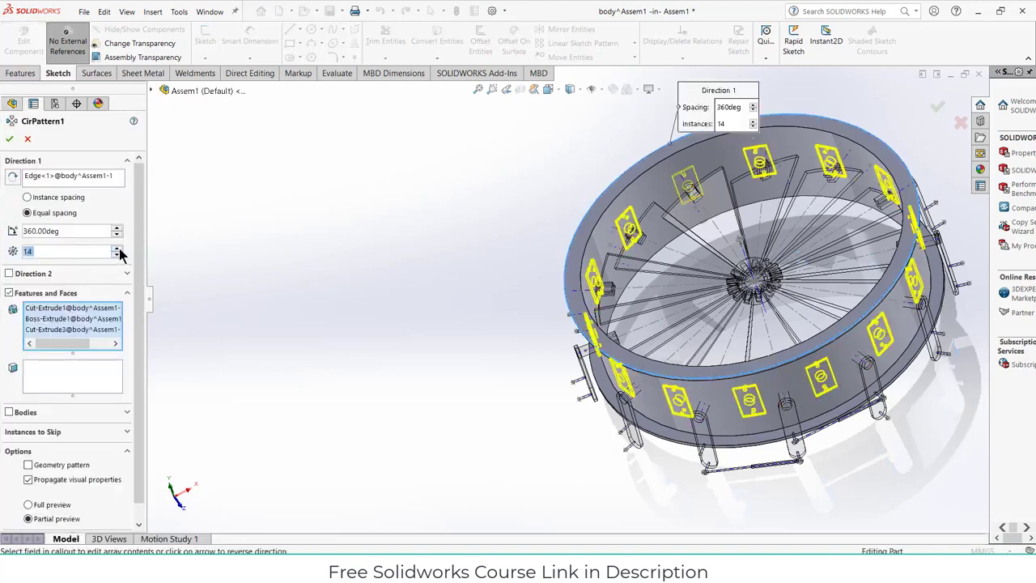
{"action": "left_click", "coordinate": [9, 141]}
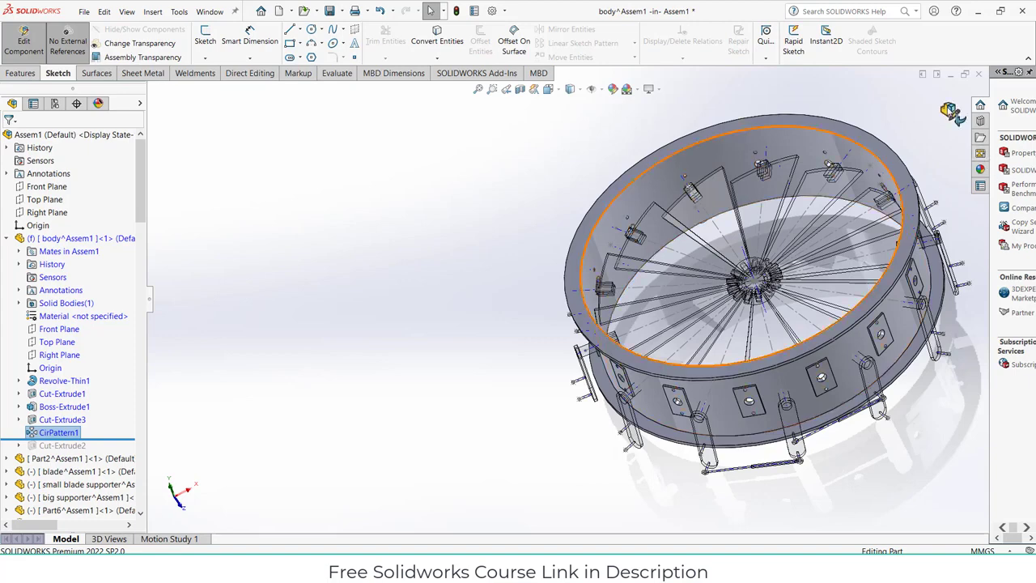
{"action": "left_click", "coordinate": [952, 114]}
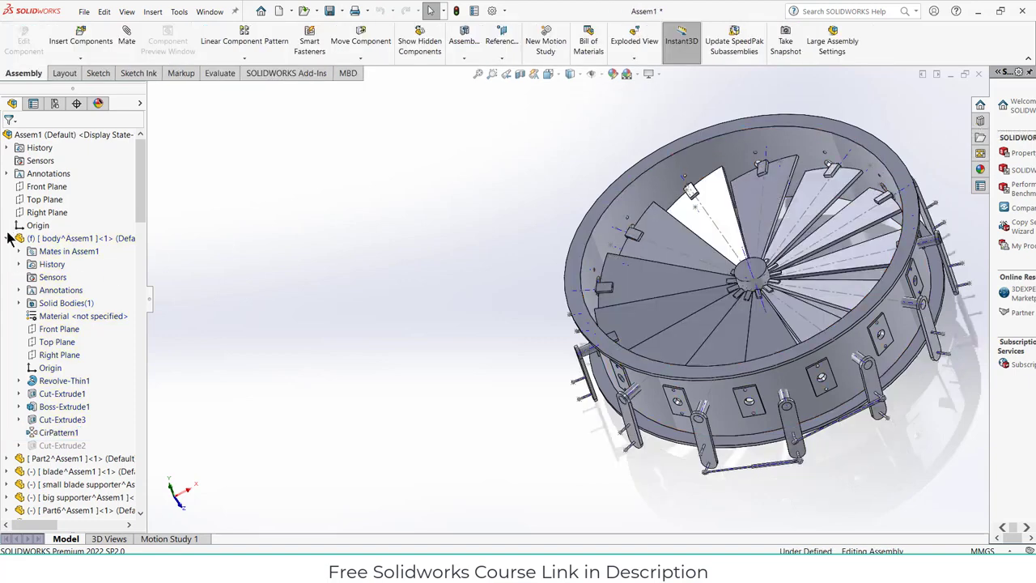
Edit Part2 in the assembly context, set the circular pattern of its cut to 14 instances, and return to the assembly
{"action": "left_click", "coordinate": [9, 238]}
{"action": "left_click", "coordinate": [52, 252]}
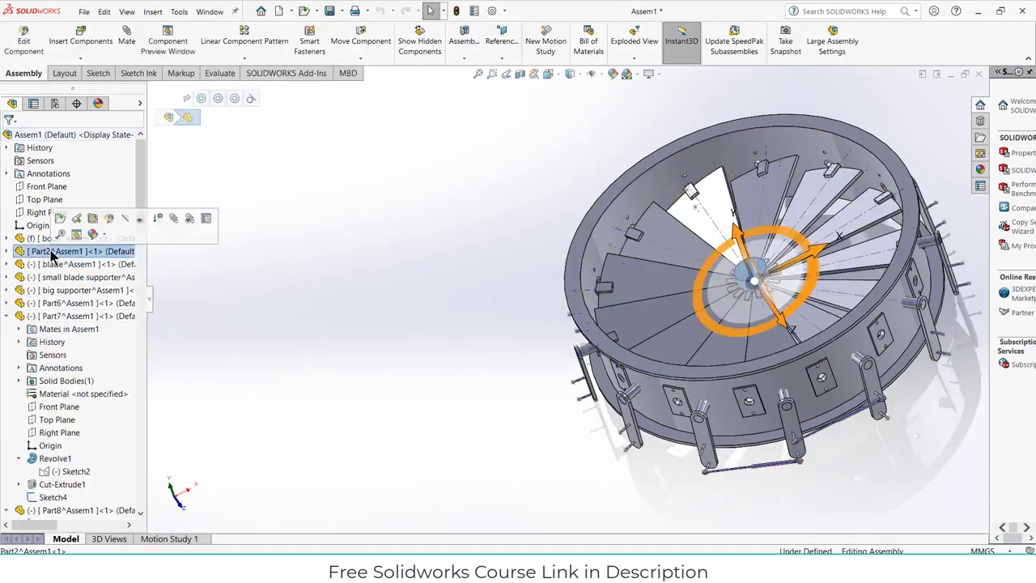
{"action": "left_click", "coordinate": [8, 252]}
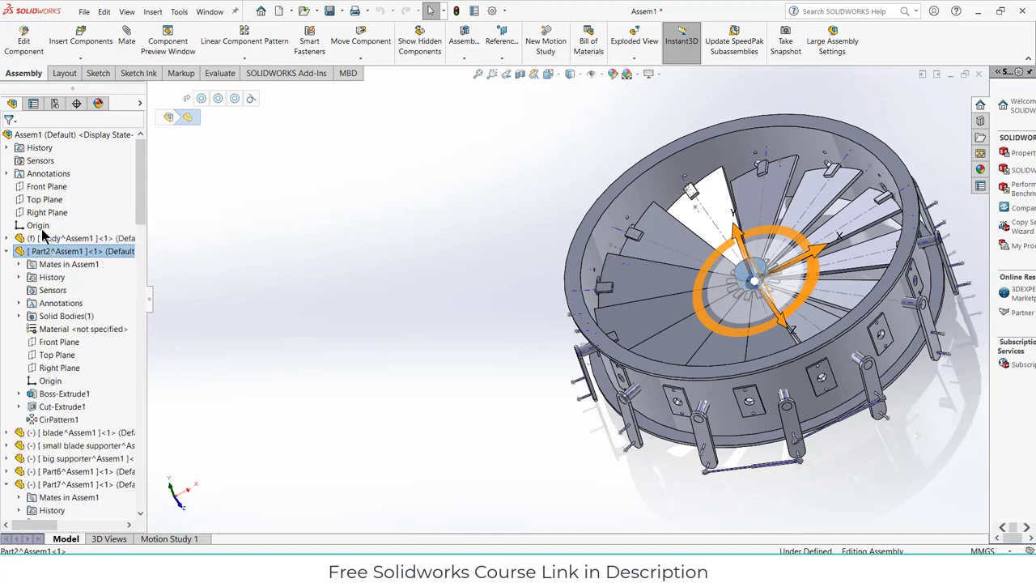
{"action": "left_click", "coordinate": [25, 47]}
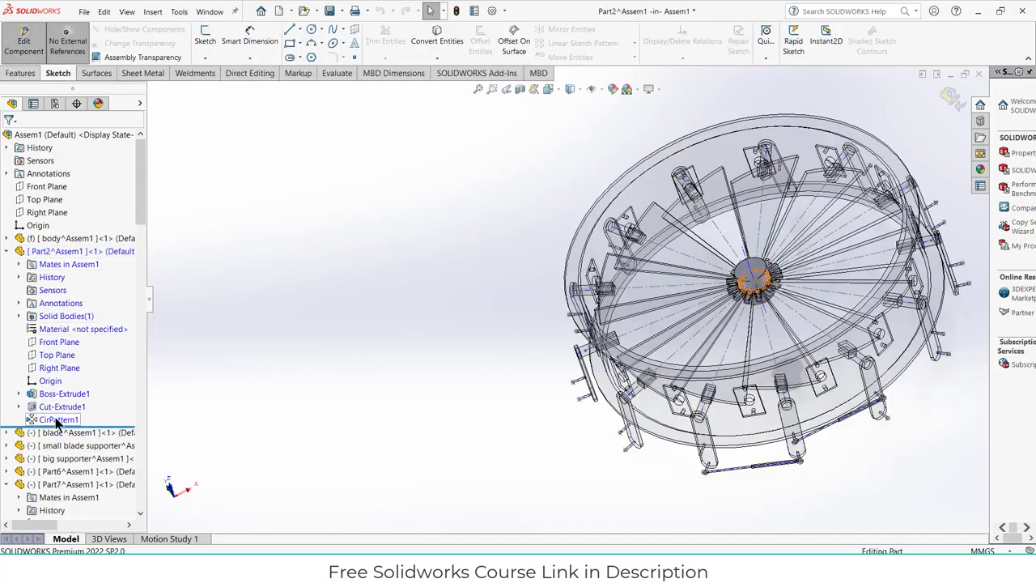
{"action": "right_click", "coordinate": [57, 423]}
{"action": "left_click", "coordinate": [66, 338]}
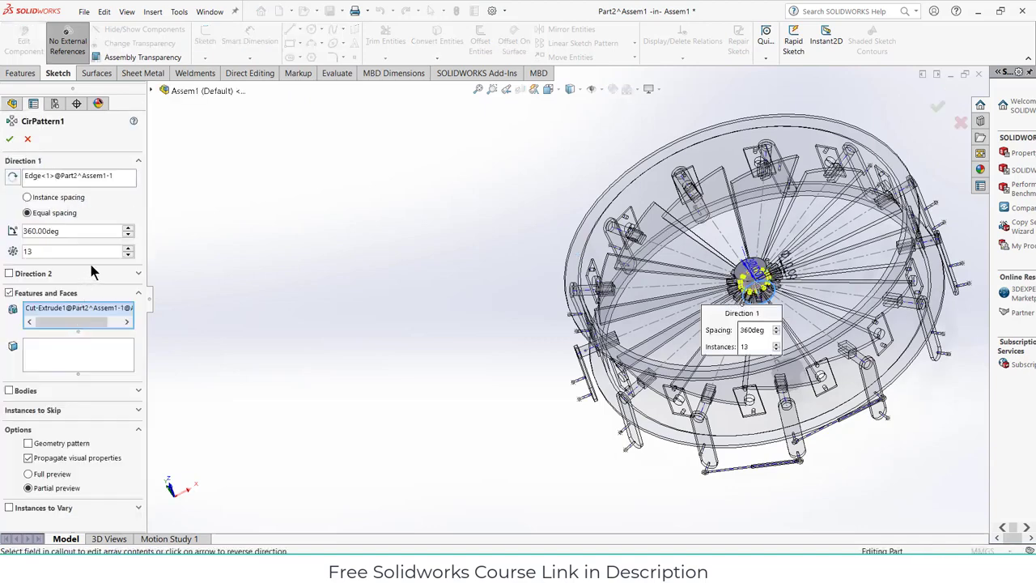
{"action": "left_click", "coordinate": [10, 139]}
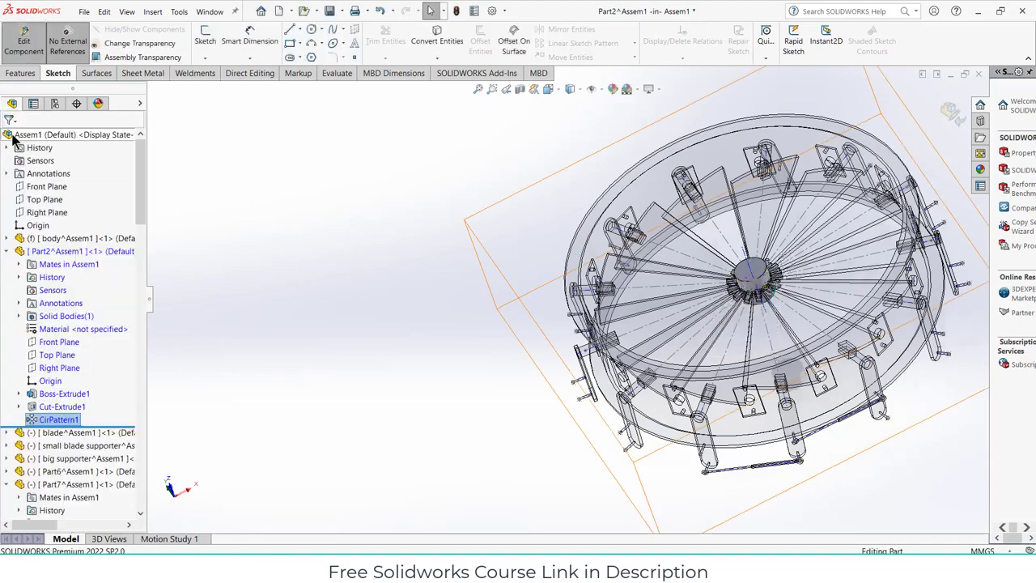
{"action": "left_click", "coordinate": [950, 112]}
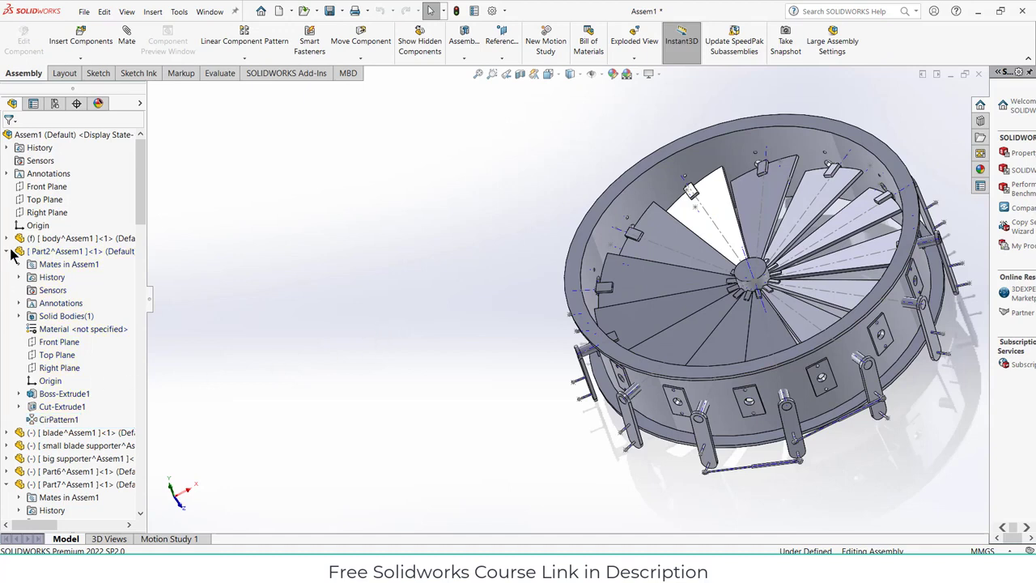
Expand the blade component in the feature tree down to the sketch of its Boss-Extrude1
{"action": "left_click", "coordinate": [8, 251]}
{"action": "left_click", "coordinate": [18, 265]}
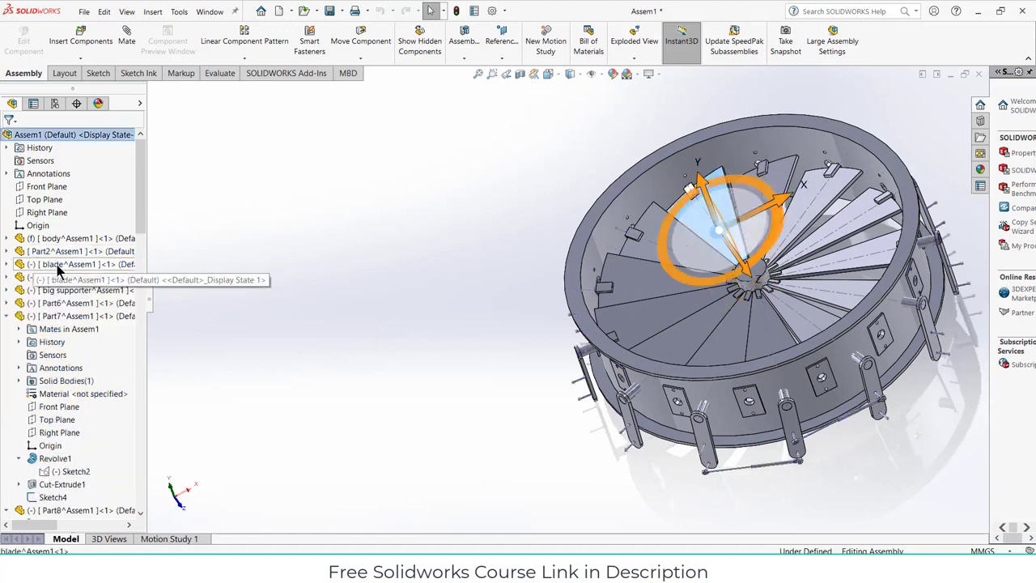
{"action": "left_click", "coordinate": [8, 265]}
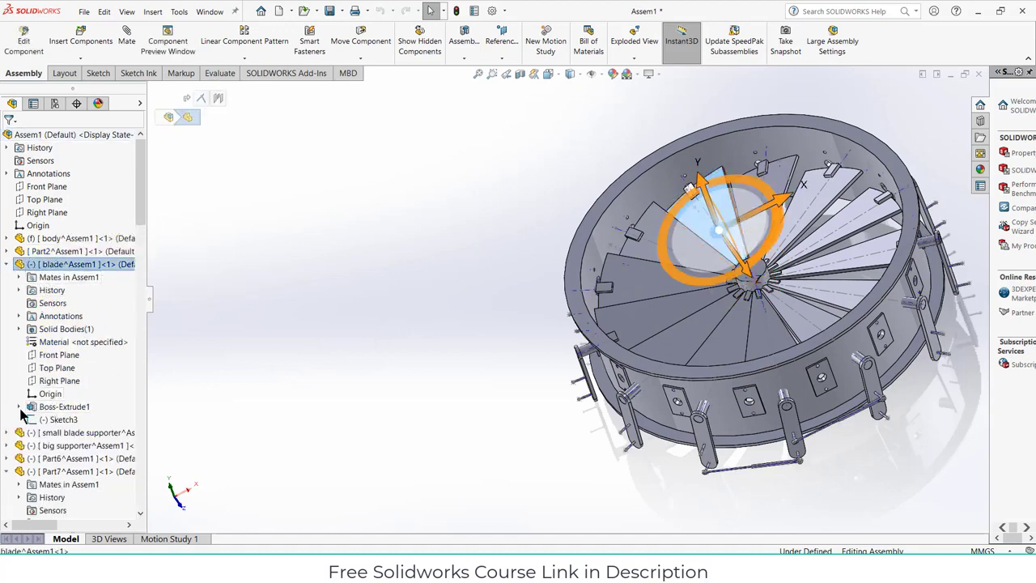
{"action": "left_click", "coordinate": [20, 406]}
{"action": "right_click", "coordinate": [65, 421]}
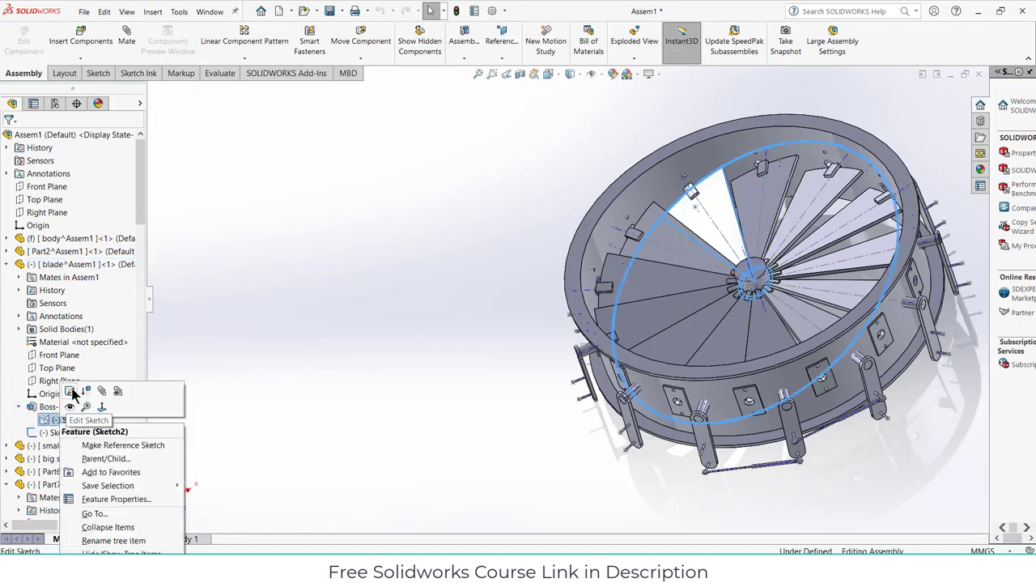
{"action": "left_click", "coordinate": [71, 392]}
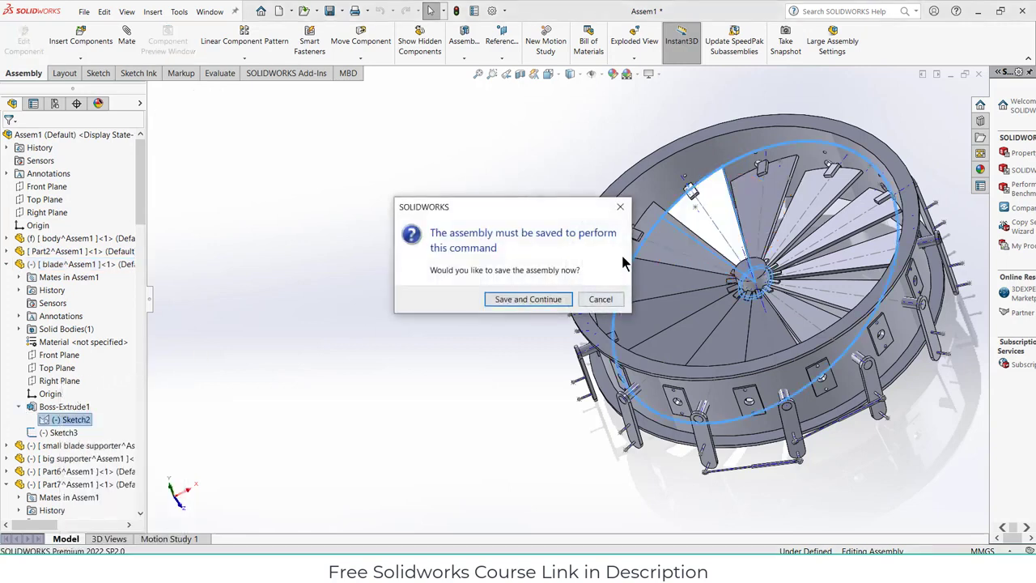
{"action": "left_click", "coordinate": [617, 206]}
Edit the blade in the assembly context and set the full wedge angle in its extrusion sketch to 360/14 degrees
{"action": "left_click", "coordinate": [68, 264]}
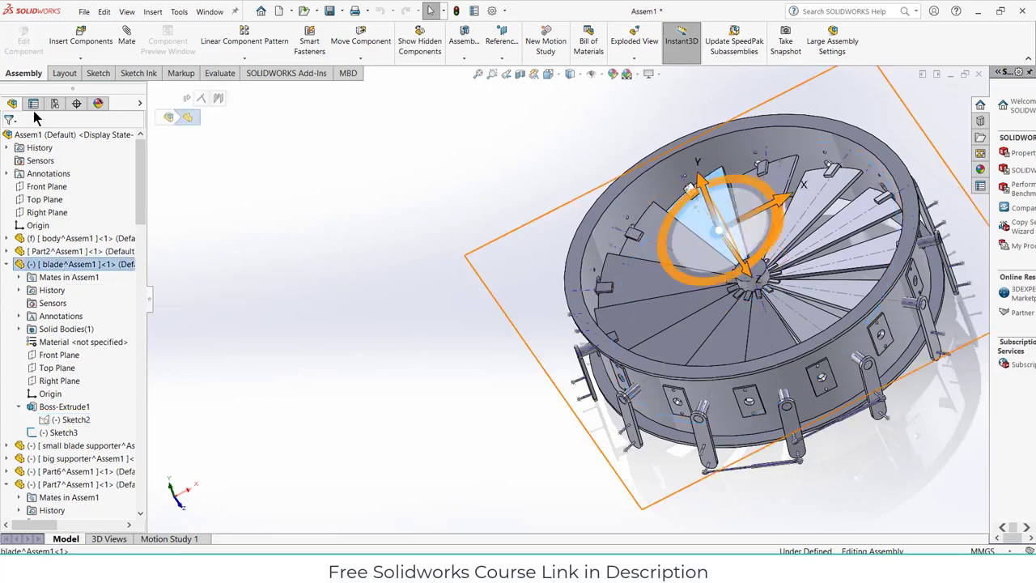
{"action": "left_click", "coordinate": [33, 50]}
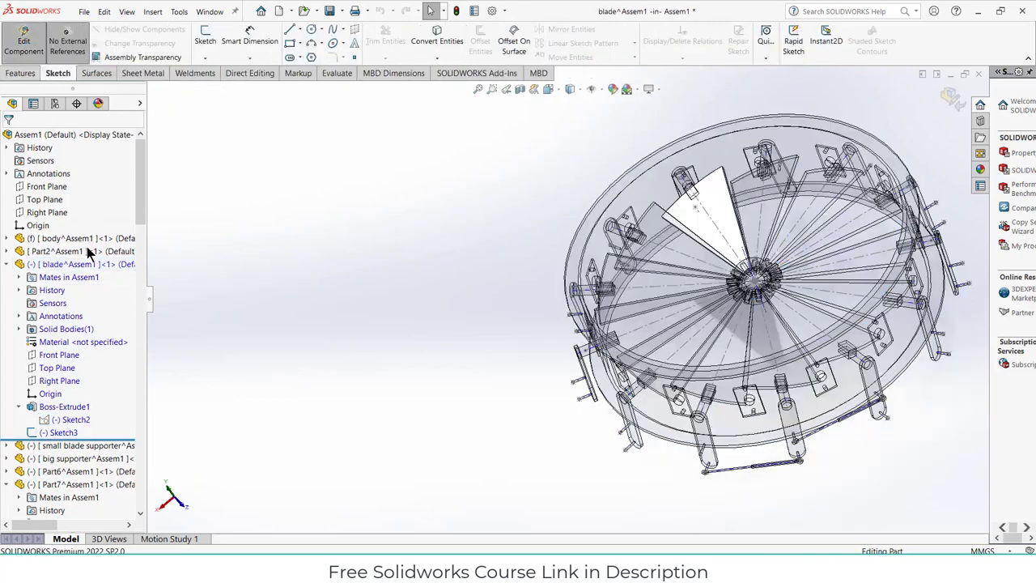
{"action": "right_click", "coordinate": [56, 419]}
{"action": "left_click", "coordinate": [70, 357]}
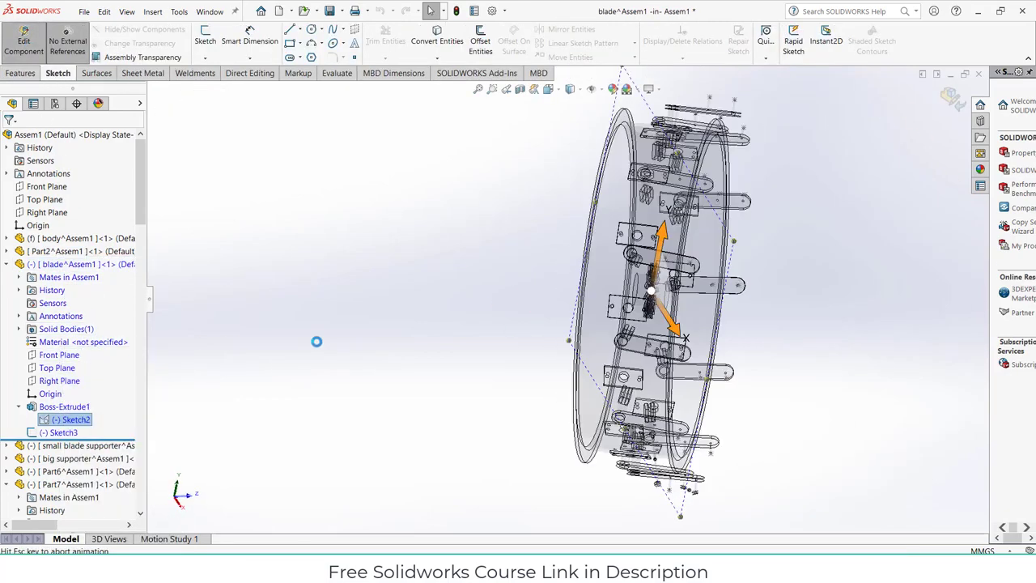
{"action": "scroll", "coordinate": [612, 213], "scroll_direction": "down", "scroll_amount": 3}
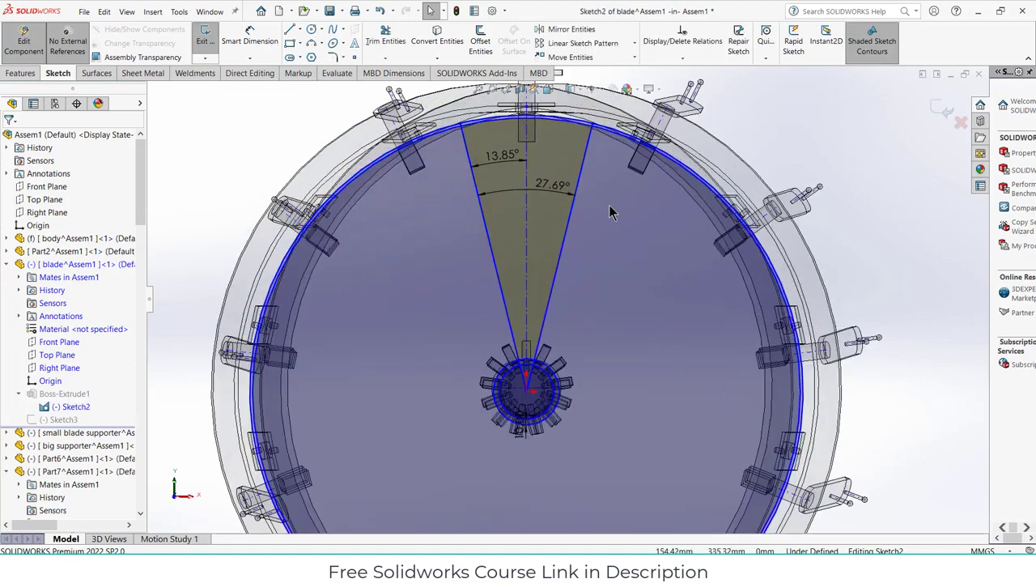
{"action": "double_click", "coordinate": [546, 190]}
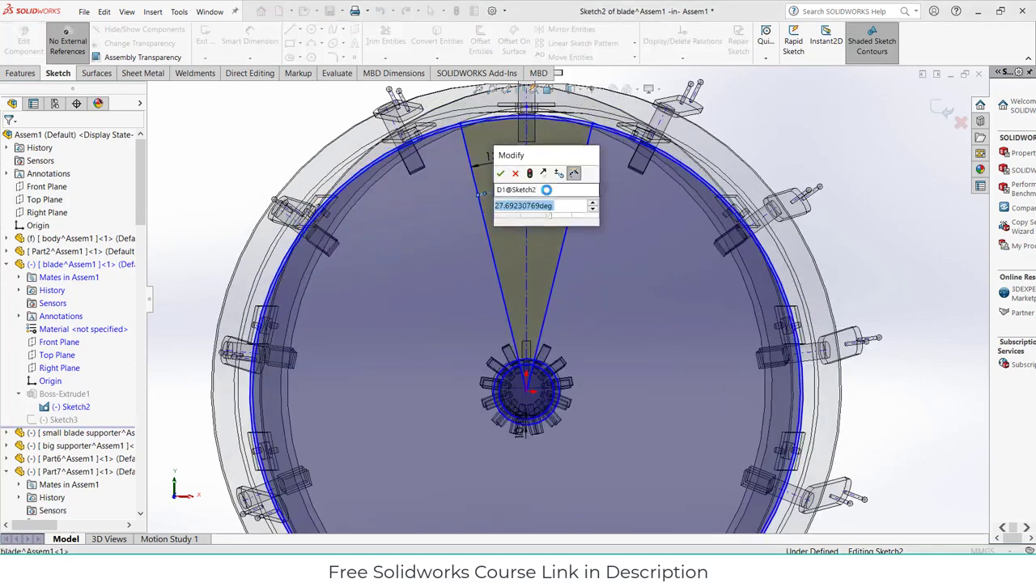
{"action": "type", "text": "360/14"}
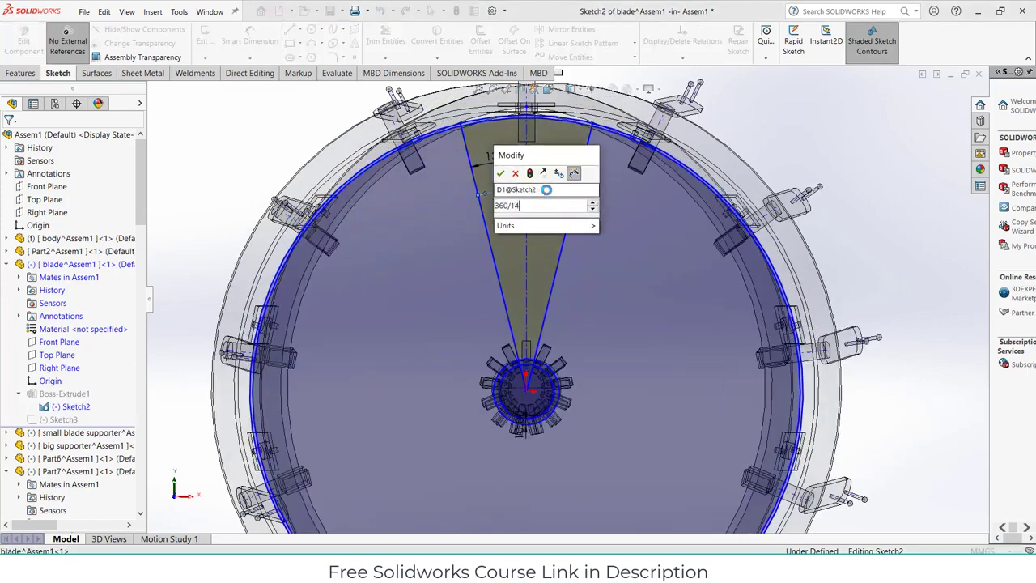
{"action": "key", "text": "Return"}
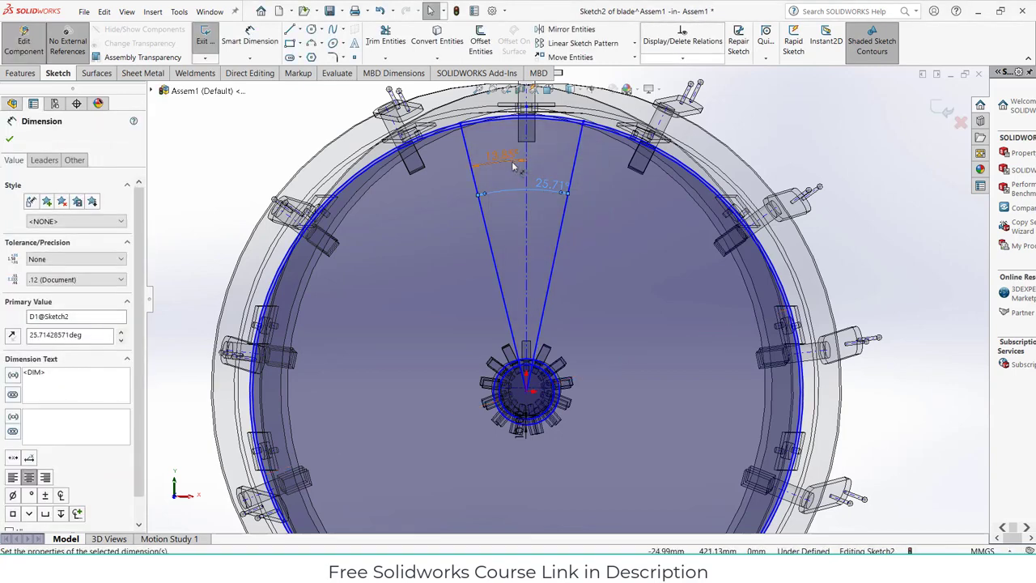
{"action": "double_click", "coordinate": [502, 155]}
{"action": "type", "text": "2"}
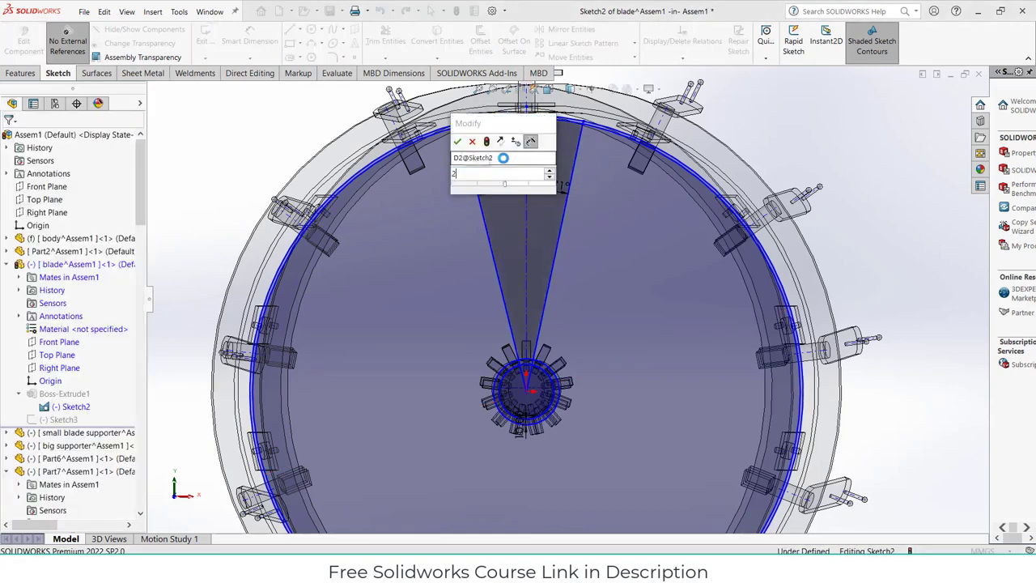
{"action": "type", "text": "57.71/2"}
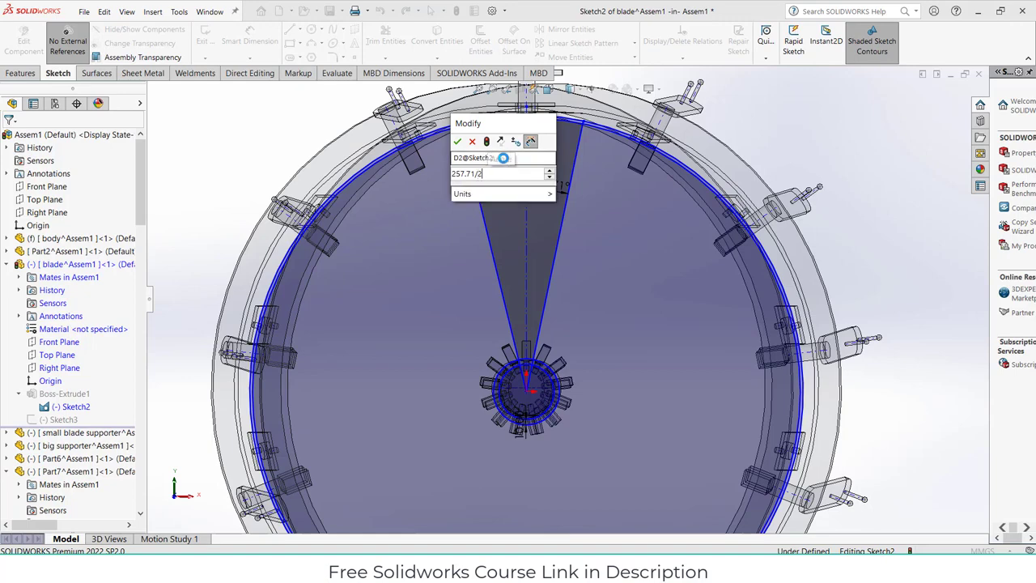
{"action": "key", "text": "Return"}
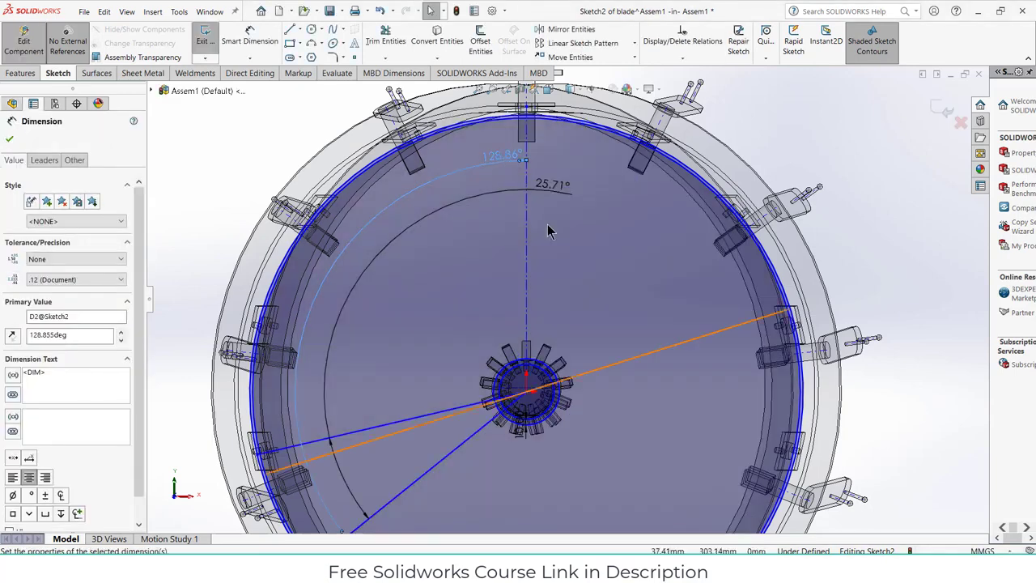
{"action": "key", "text": "ctrl+z"}
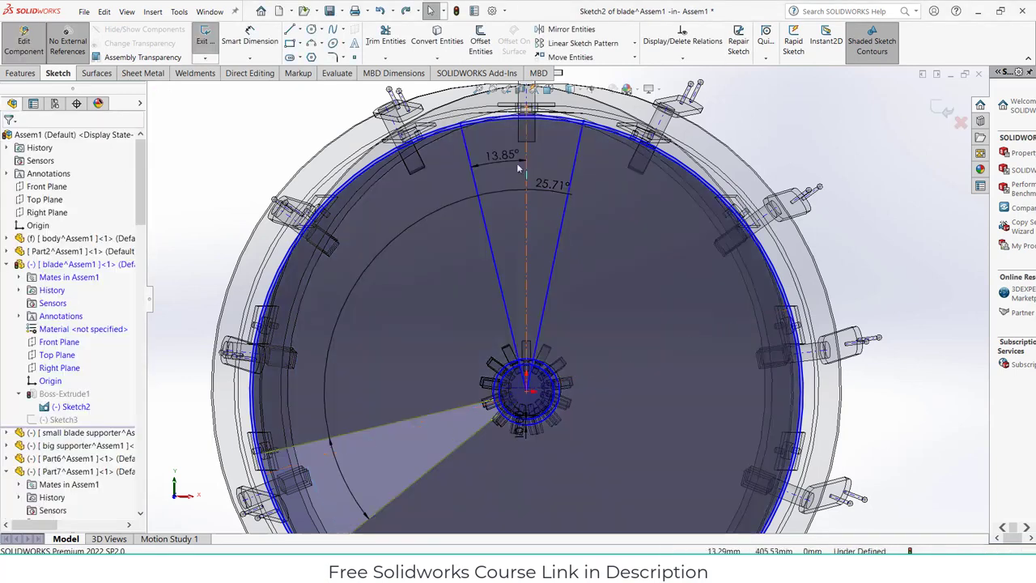
Set the angle between the blade's edge and the centerline to 25.71/2 degrees, exit the sketch, and return to the assembly
{"action": "double_click", "coordinate": [516, 158]}
{"action": "type", "text": "25.71/"}
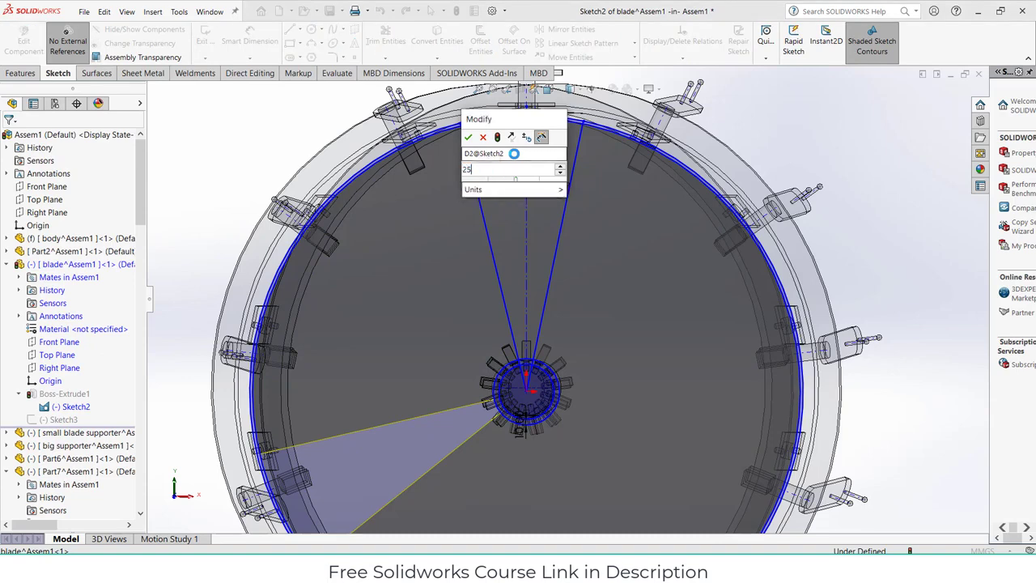
{"action": "type", "text": "2"}
{"action": "key", "text": "Return"}
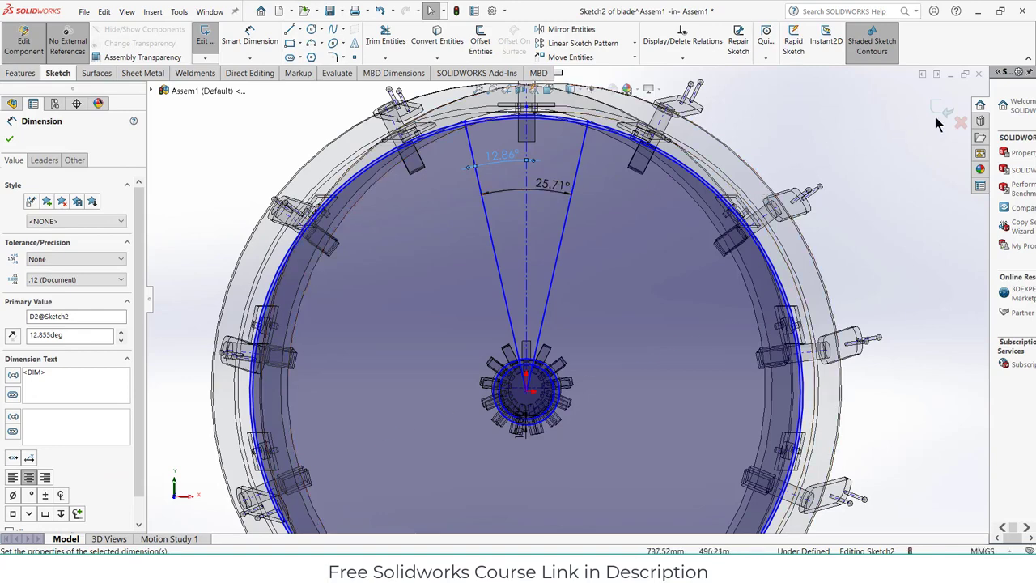
{"action": "left_click", "coordinate": [939, 111]}
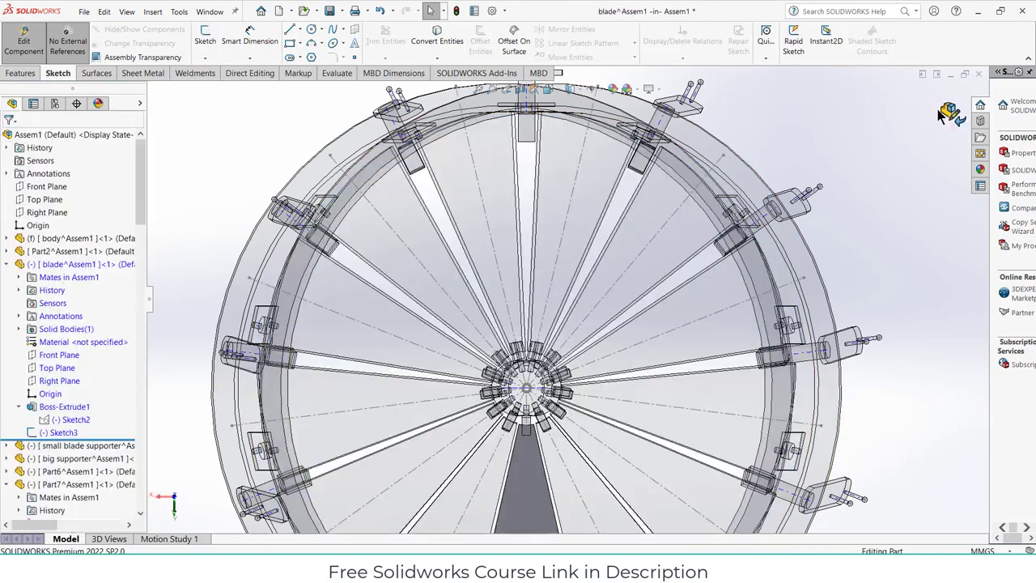
{"action": "left_click", "coordinate": [945, 115]}
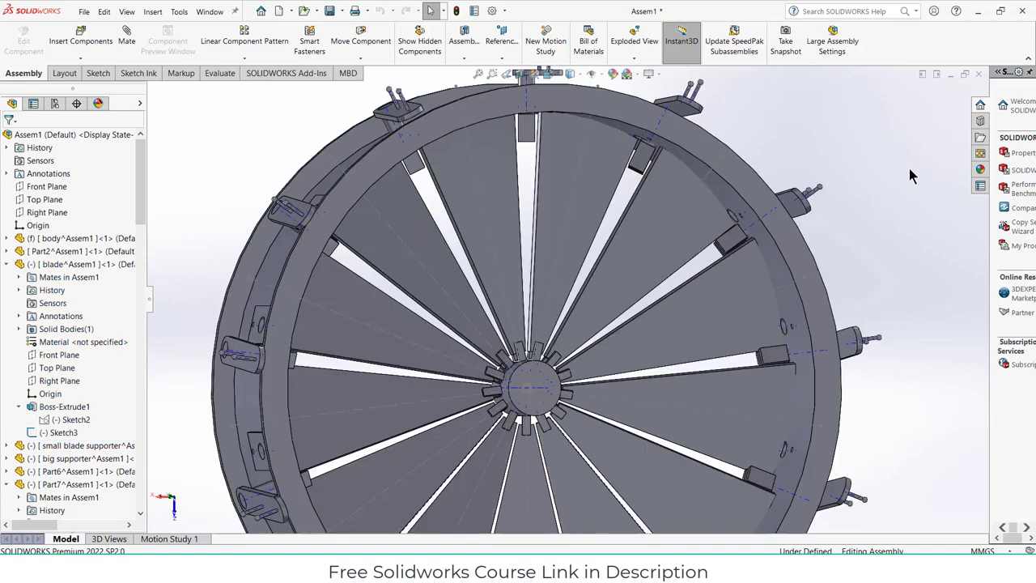
Examine the blades around the ring and check the small blade supporter's features for another pattern that needs updating
{"action": "scroll", "coordinate": [909, 169], "scroll_direction": "up", "scroll_amount": 3}
{"action": "middle_click_drag", "start_coordinate": [823, 230], "coordinate": [797, 163]}
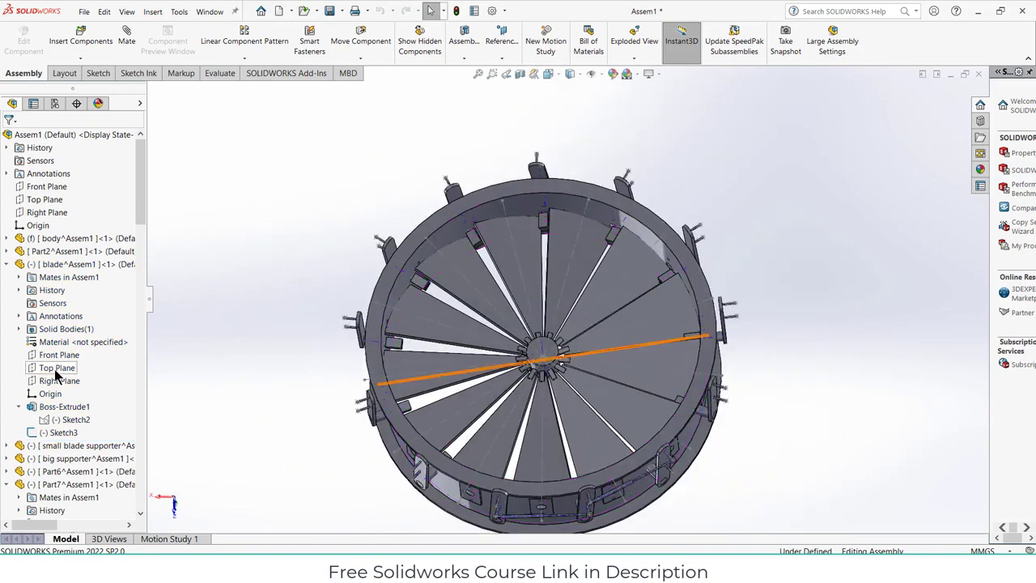
{"action": "left_click", "coordinate": [7, 263]}
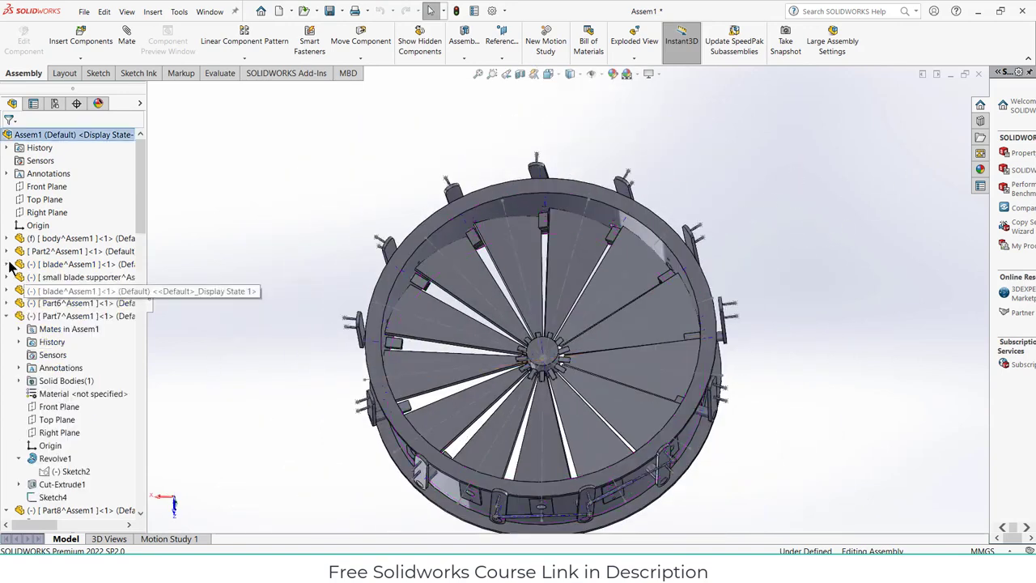
{"action": "left_click", "coordinate": [70, 279]}
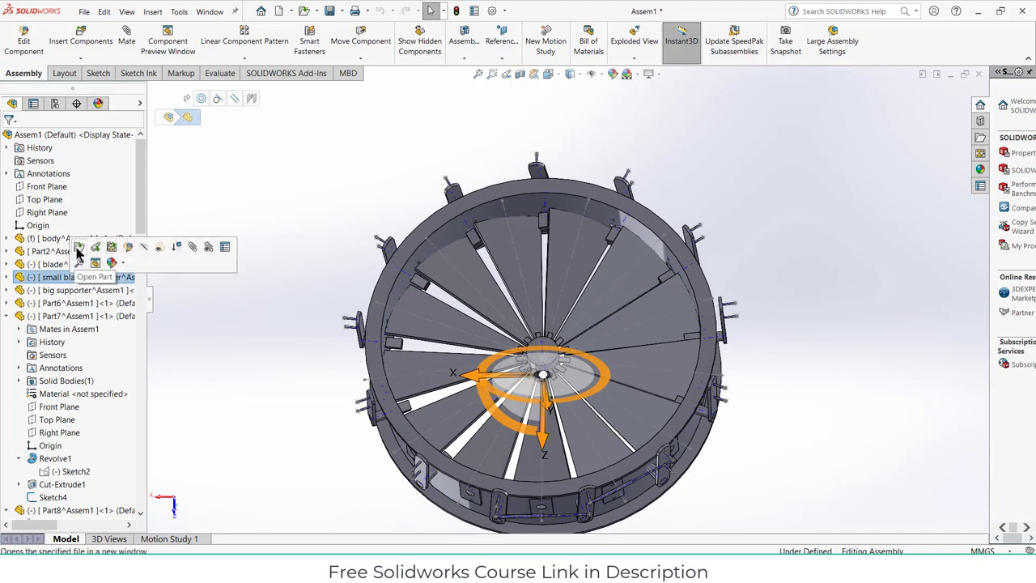
{"action": "left_click", "coordinate": [8, 277]}
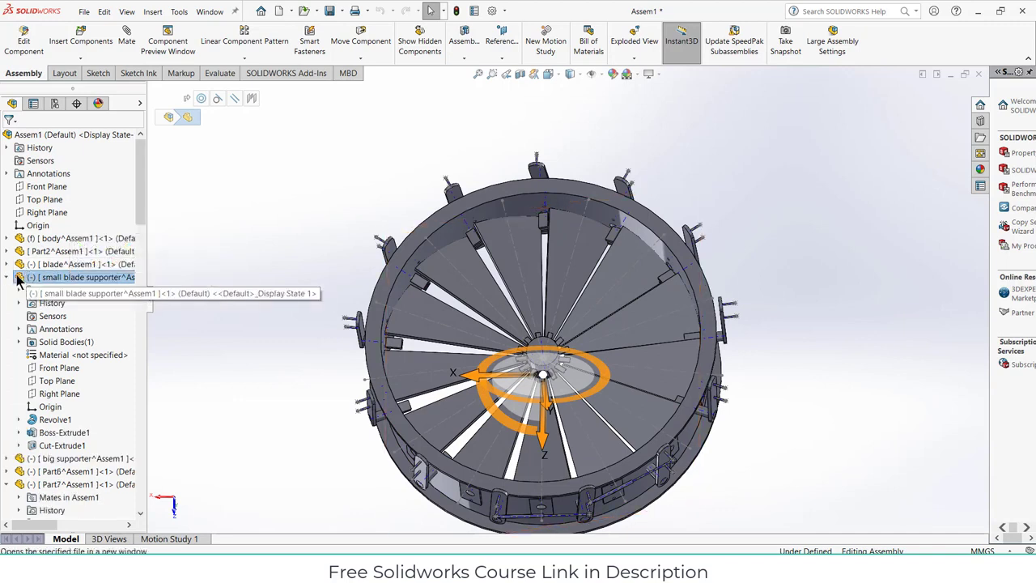
{"action": "scroll", "coordinate": [65, 401], "scroll_direction": "down", "scroll_amount": 2}
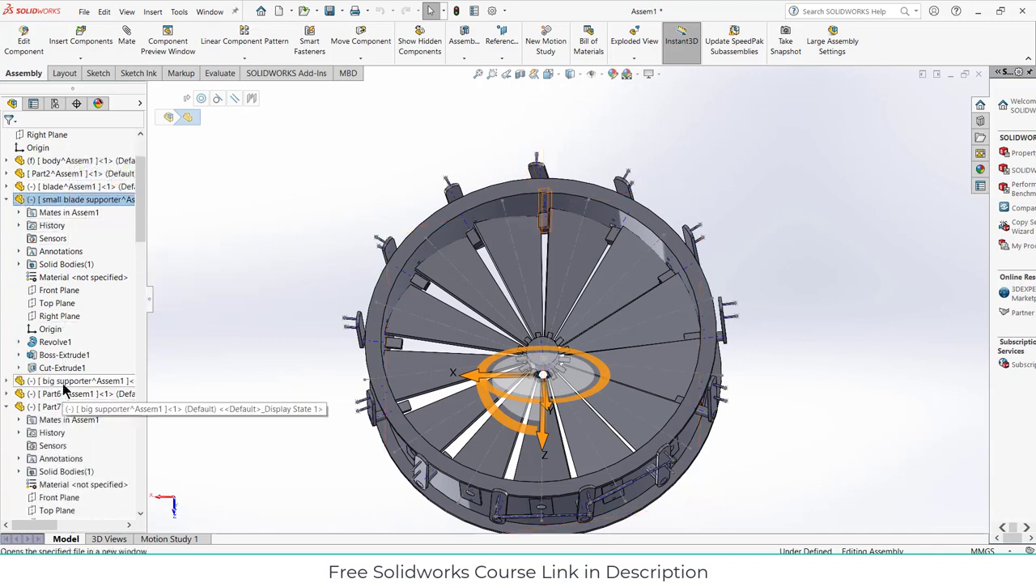
{"action": "left_click", "coordinate": [7, 200]}
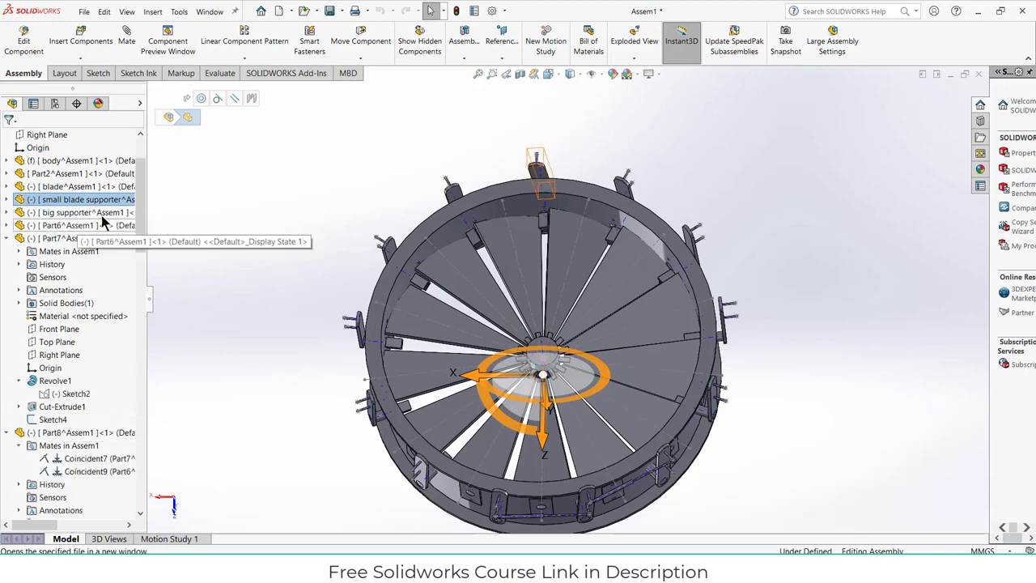
{"action": "left_click", "coordinate": [72, 214]}
Edit the assembly's LocalCirPattern1 of blades, supporters and Part6 arms and set it to 14 instances
{"action": "scroll", "coordinate": [71, 324], "scroll_direction": "down", "scroll_amount": 10}
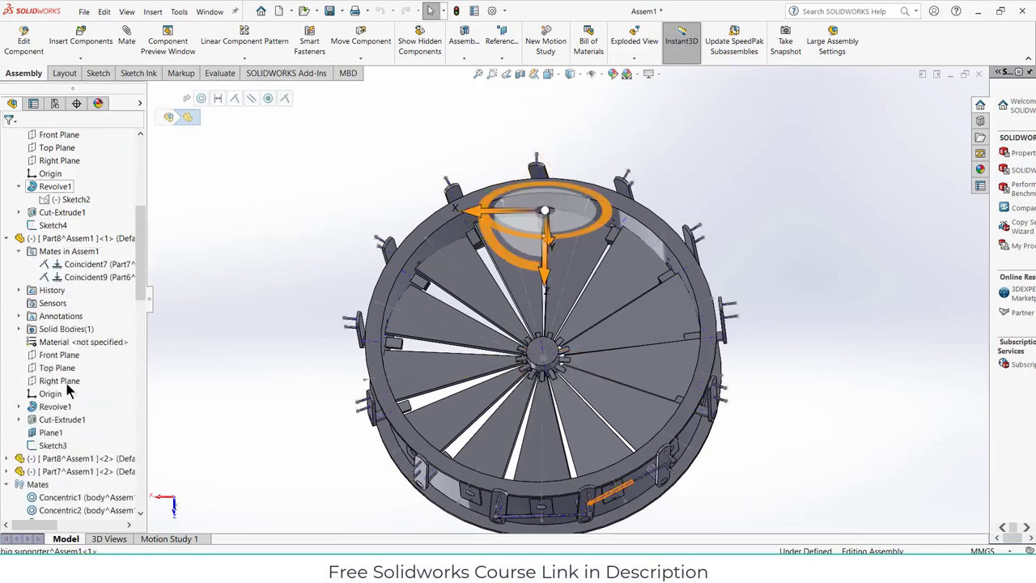
{"action": "left_click", "coordinate": [65, 383]}
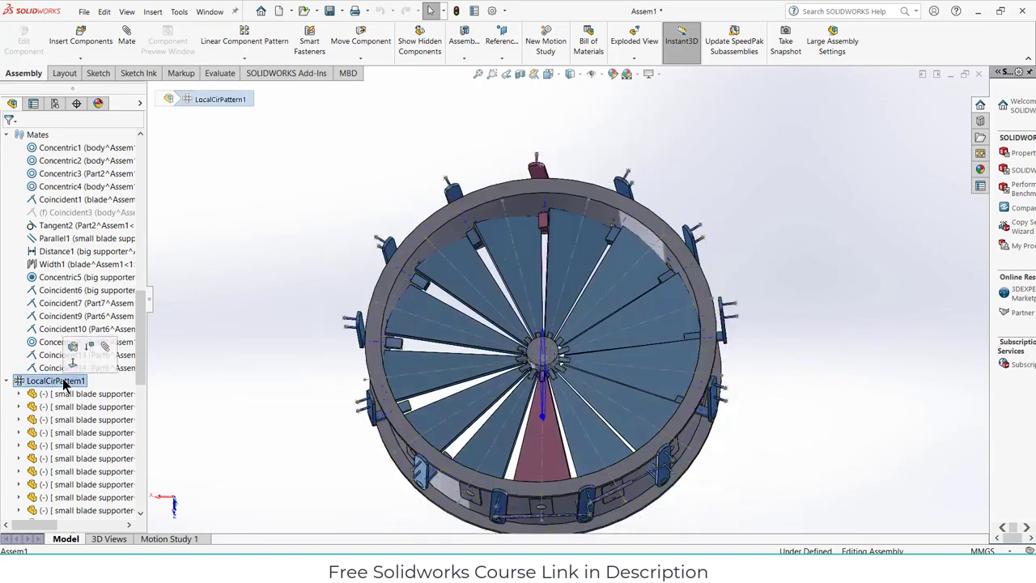
{"action": "left_click", "coordinate": [74, 348]}
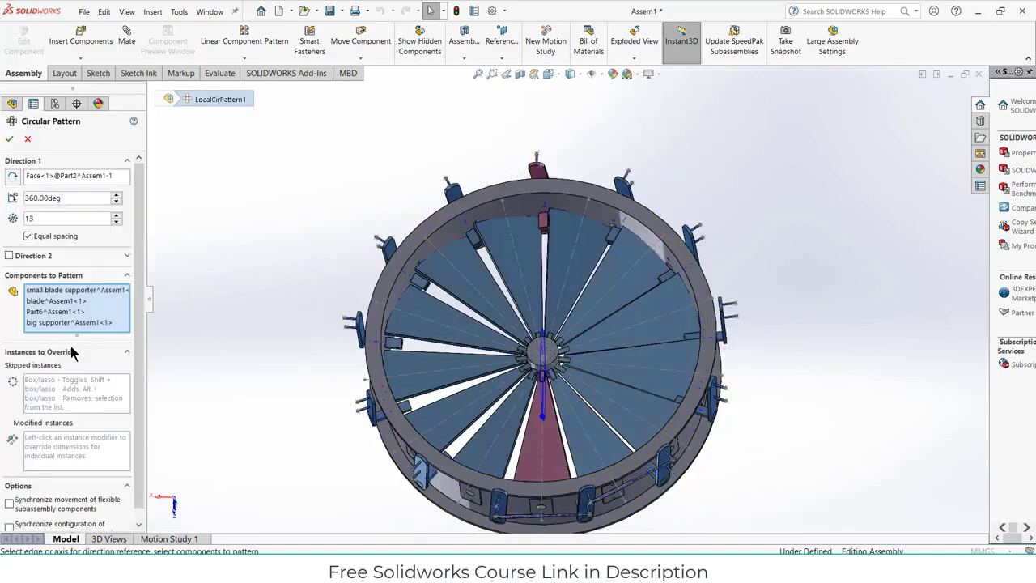
{"action": "left_click", "coordinate": [116, 215]}
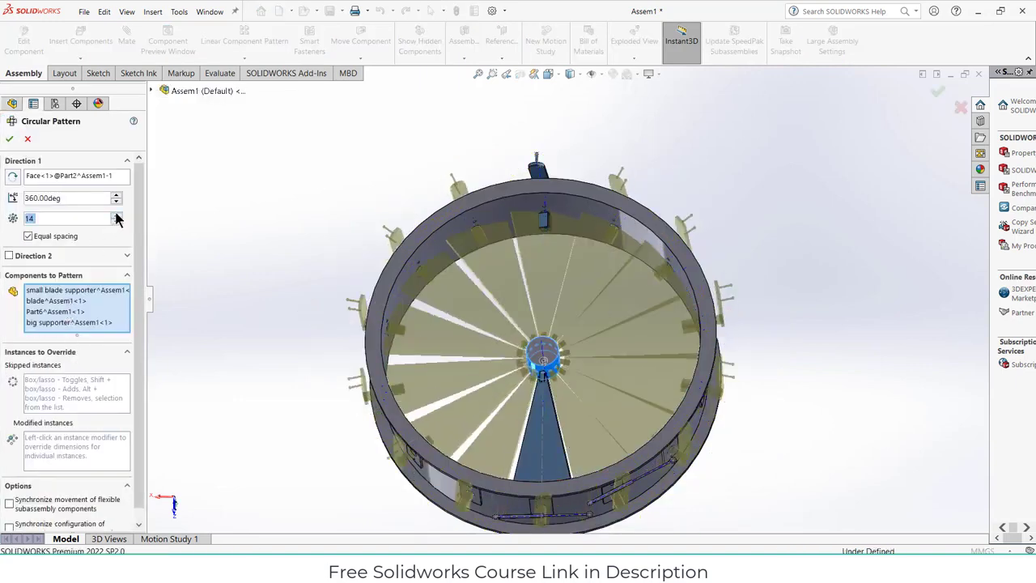
{"action": "left_click", "coordinate": [10, 140]}
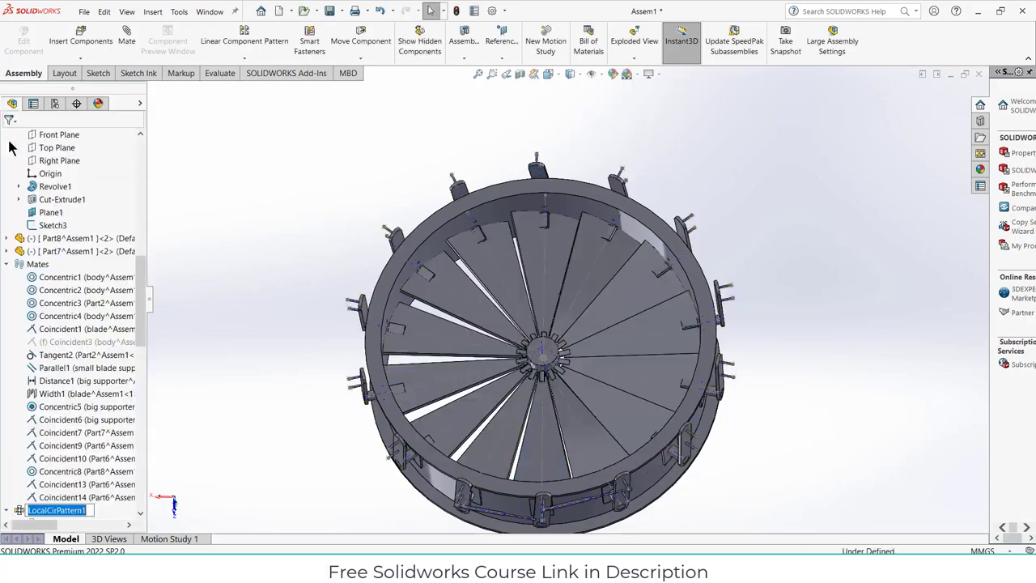
Examine the patterned blades, supporters and arms around the ring from above and from the side
{"action": "middle_click_drag", "start_coordinate": [398, 230], "coordinate": [227, 163]}
{"action": "middle_click_drag", "start_coordinate": [469, 206], "coordinate": [518, 316]}
{"action": "scroll", "coordinate": [544, 357], "scroll_direction": "up", "scroll_amount": 2}
{"action": "middle_click_drag", "start_coordinate": [551, 368], "coordinate": [626, 386]}
{"action": "scroll", "coordinate": [502, 253], "scroll_direction": "down", "scroll_amount": 5}
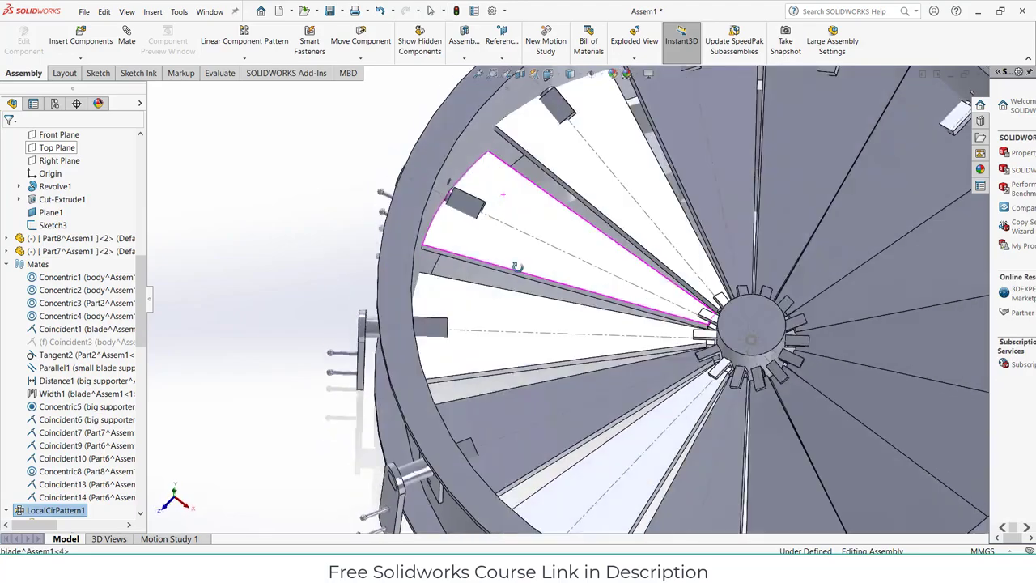
{"action": "middle_click_drag", "start_coordinate": [502, 252], "coordinate": [535, 213]}
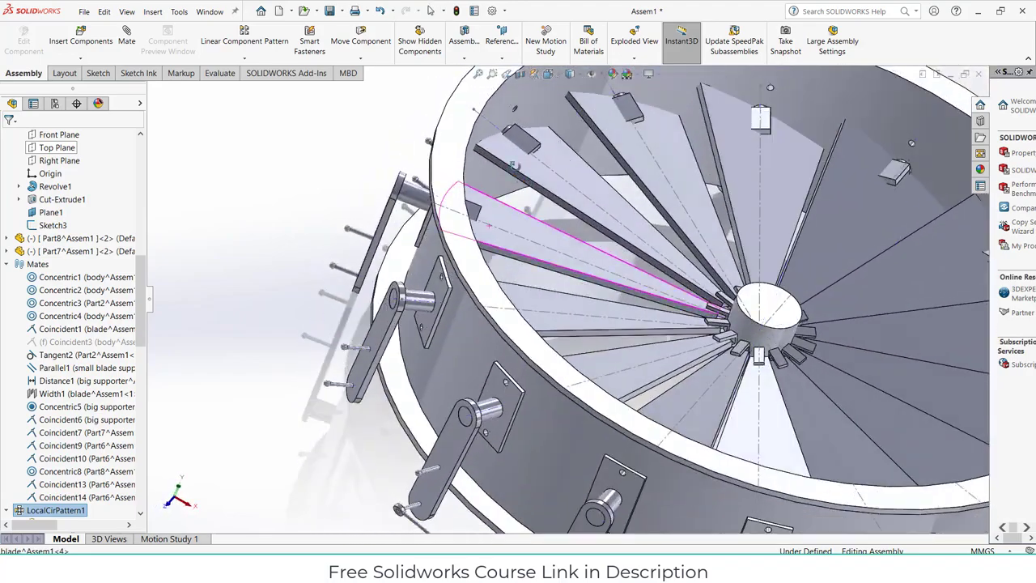
{"action": "scroll", "coordinate": [537, 213], "scroll_direction": "up", "scroll_amount": 3}
{"action": "scroll", "coordinate": [458, 301], "scroll_direction": "up", "scroll_amount": 1}
{"action": "middle_click_drag", "start_coordinate": [458, 301], "coordinate": [466, 238]}
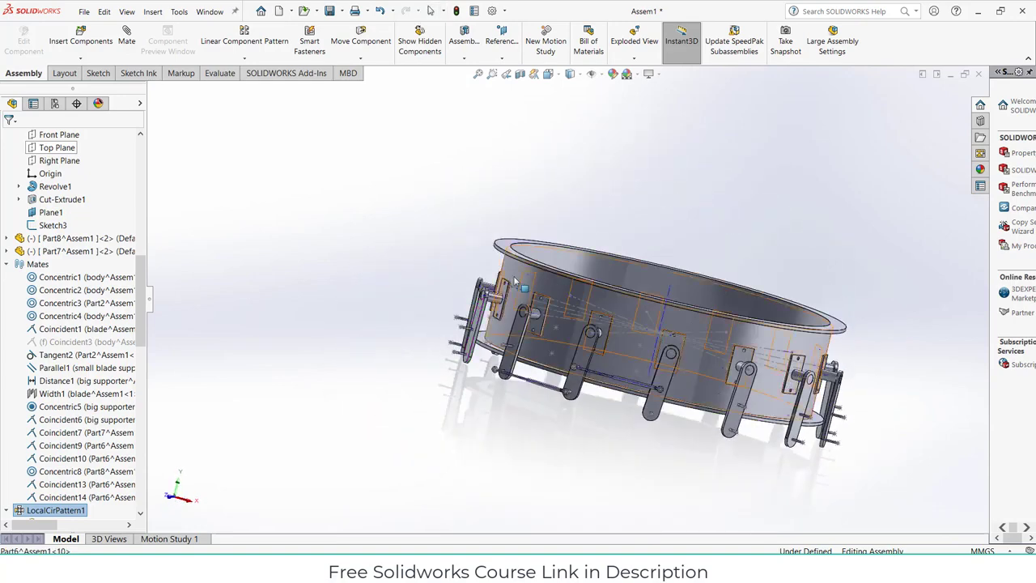
Start a circular component pattern, clear the preselected LocalCirPattern1, and use the central hub's cylindrical face as the rotation axis
{"action": "left_click", "coordinate": [259, 63]}
{"action": "left_click", "coordinate": [266, 83]}
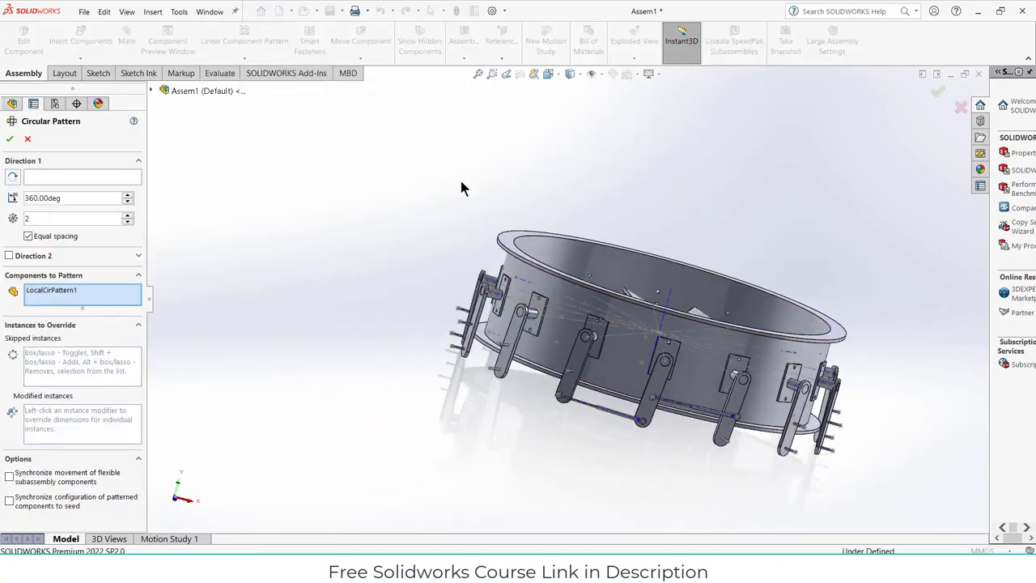
{"action": "middle_click_drag", "start_coordinate": [460, 182], "coordinate": [472, 242]}
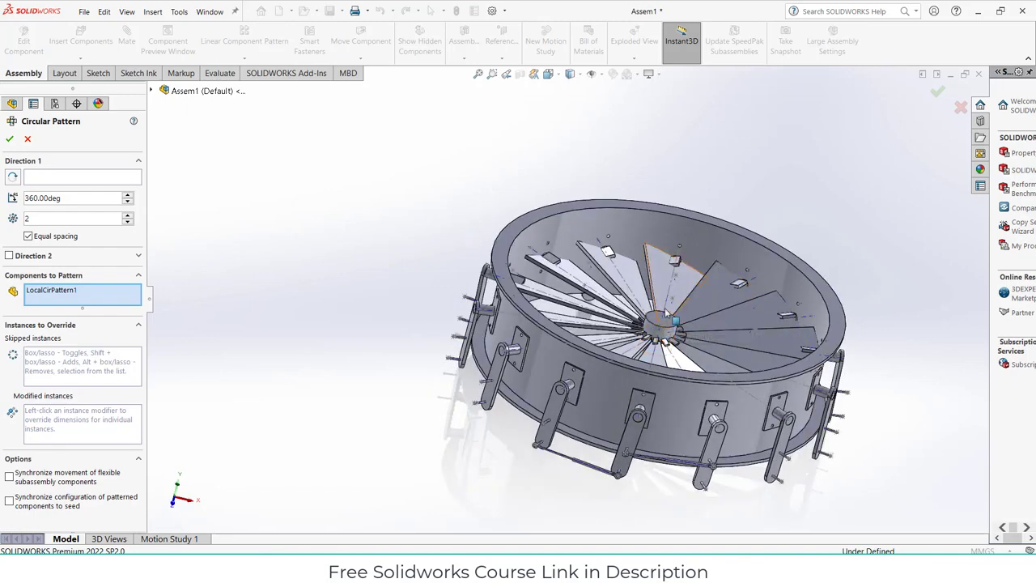
{"action": "scroll", "coordinate": [662, 321], "scroll_direction": "down", "scroll_amount": 5}
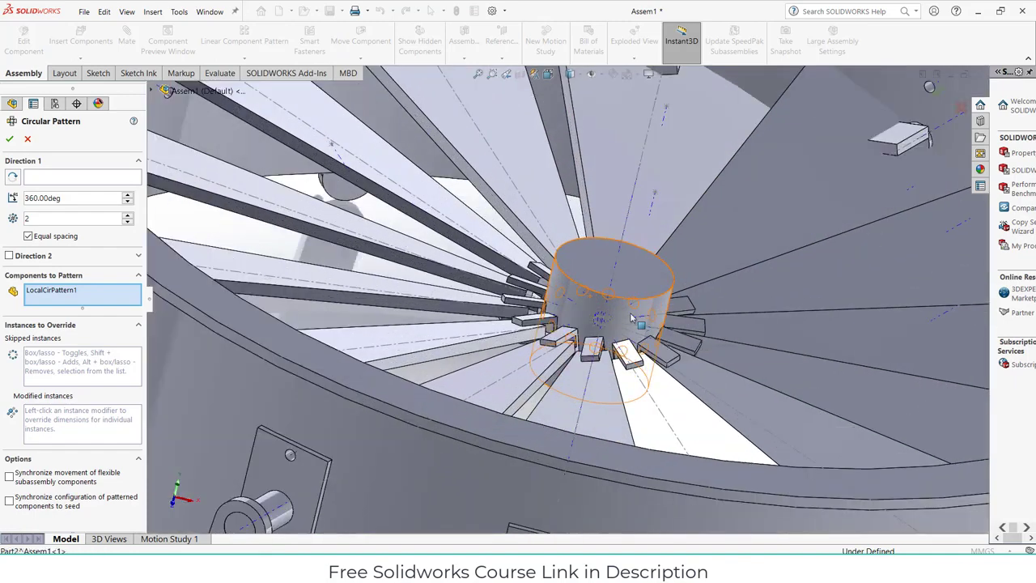
{"action": "left_click", "coordinate": [637, 321]}
{"action": "right_click", "coordinate": [88, 308]}
{"action": "left_click", "coordinate": [88, 308]}
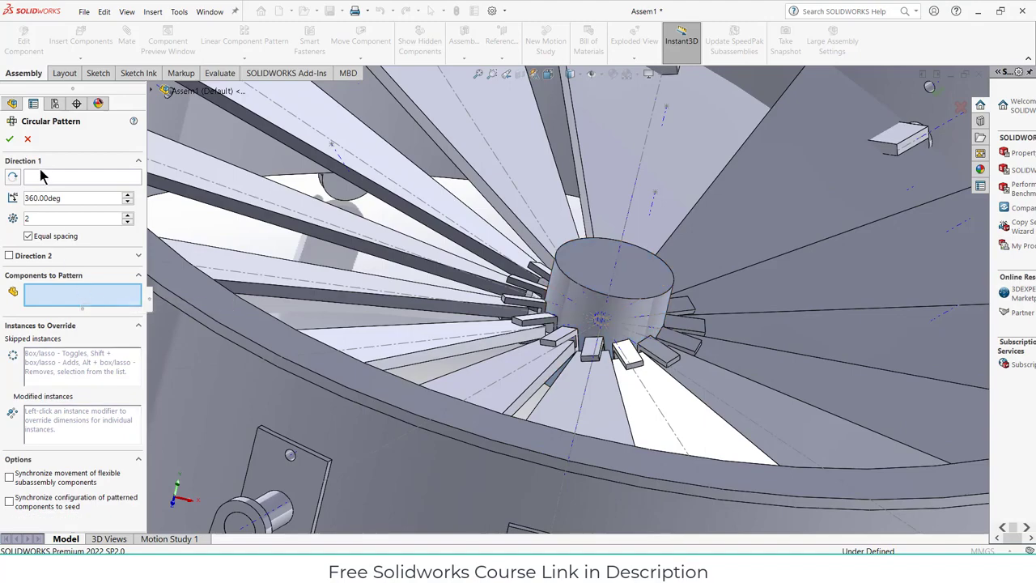
{"action": "left_click", "coordinate": [89, 180]}
{"action": "left_click", "coordinate": [602, 307]}
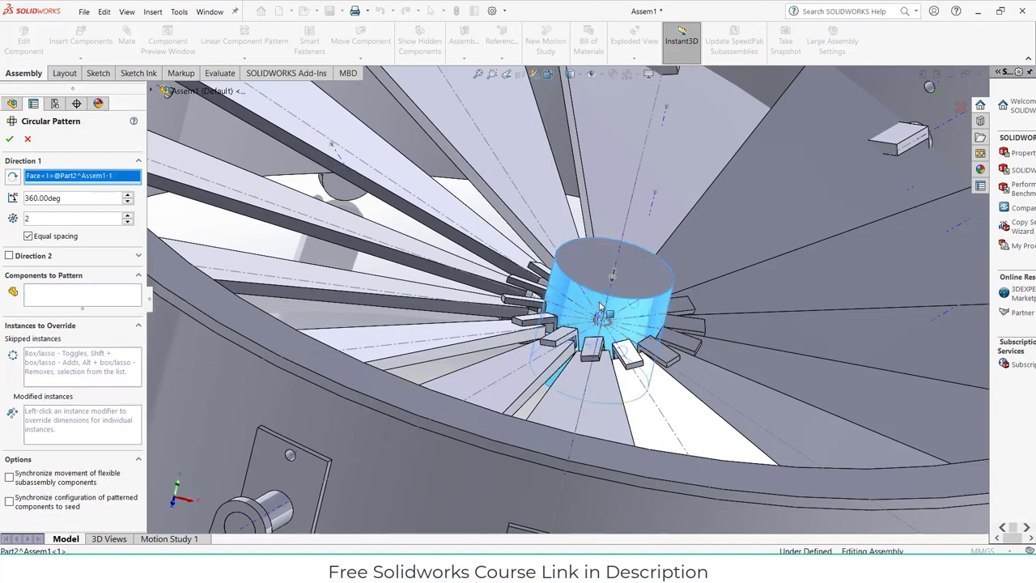
Pattern both Part7 and Part8 rod pairs around the hub with 7 equally spaced instances over 360 degrees
{"action": "key", "text": "f"}
{"action": "left_click", "coordinate": [69, 298]}
{"action": "scroll", "coordinate": [588, 468], "scroll_direction": "down", "scroll_amount": 5}
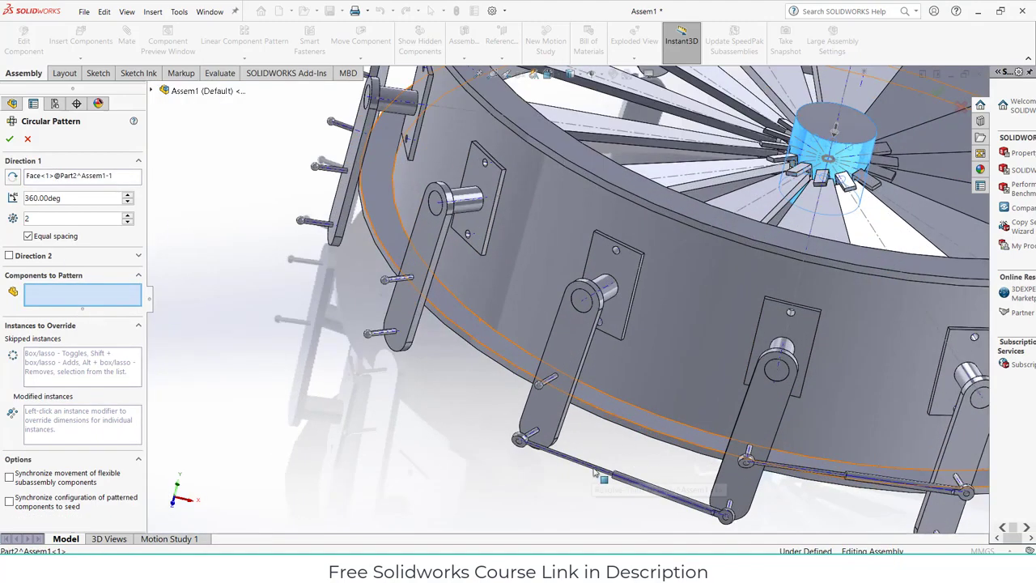
{"action": "left_click", "coordinate": [588, 468]}
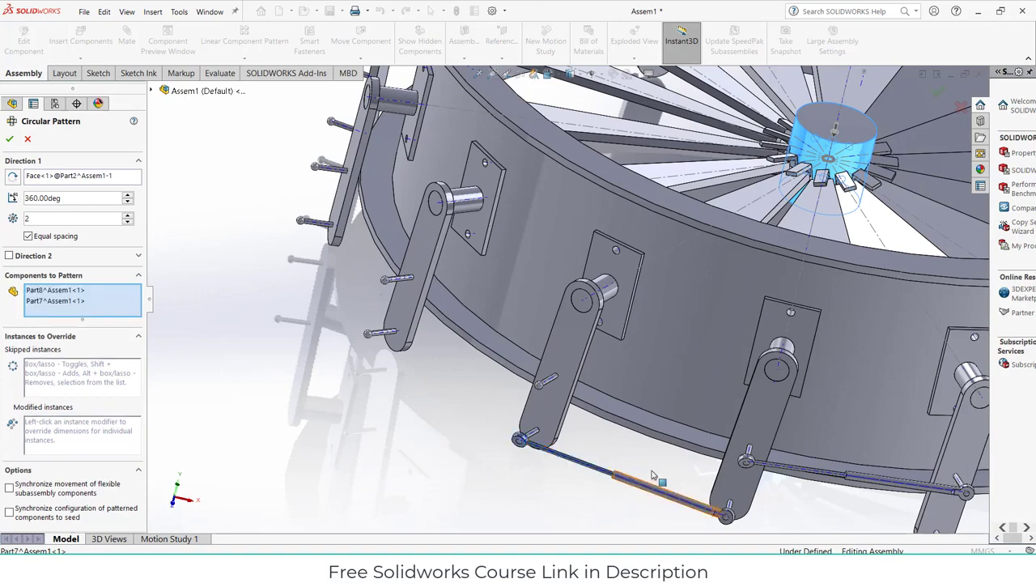
{"action": "left_click", "coordinate": [876, 480]}
{"action": "left_click", "coordinate": [830, 478]}
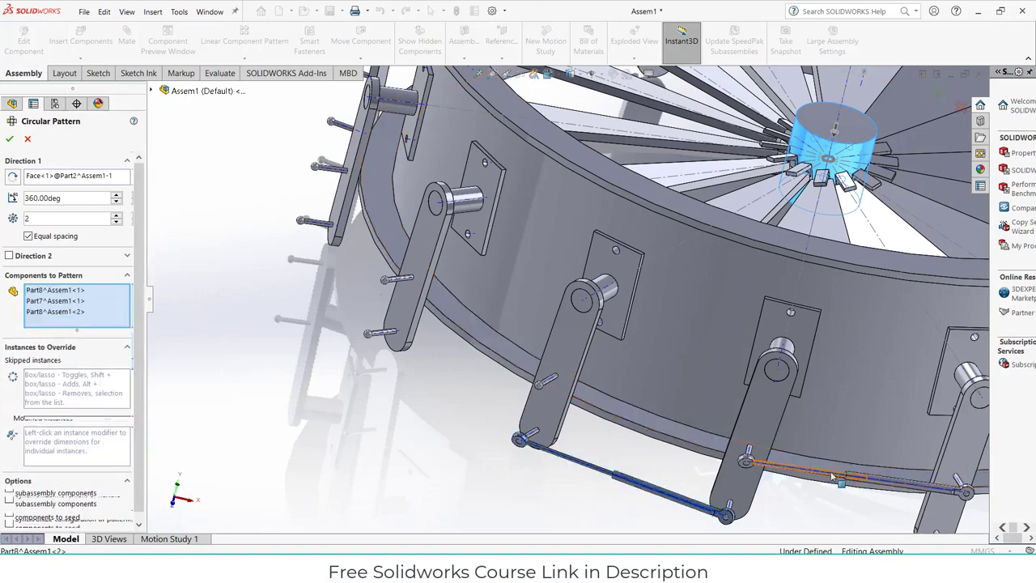
{"action": "left_click", "coordinate": [877, 482]}
{"action": "scroll", "coordinate": [724, 463], "scroll_direction": "up", "scroll_amount": 5}
{"action": "scroll", "coordinate": [724, 463], "scroll_direction": "up", "scroll_amount": 5}
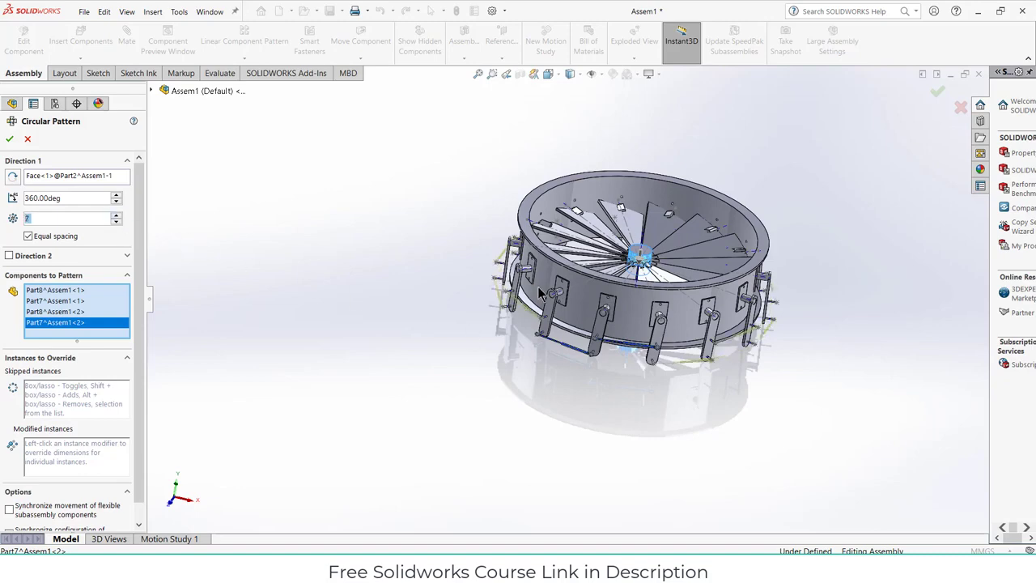
{"action": "middle_click_drag", "start_coordinate": [541, 290], "coordinate": [588, 306]}
{"action": "scroll", "coordinate": [647, 316], "scroll_direction": "down", "scroll_amount": 4}
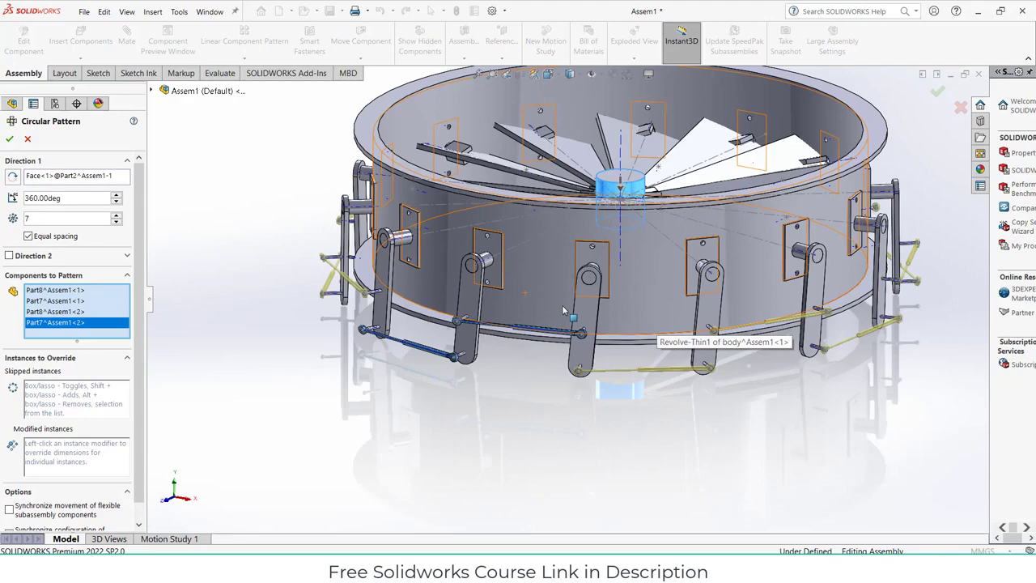
{"action": "left_click", "coordinate": [9, 141]}
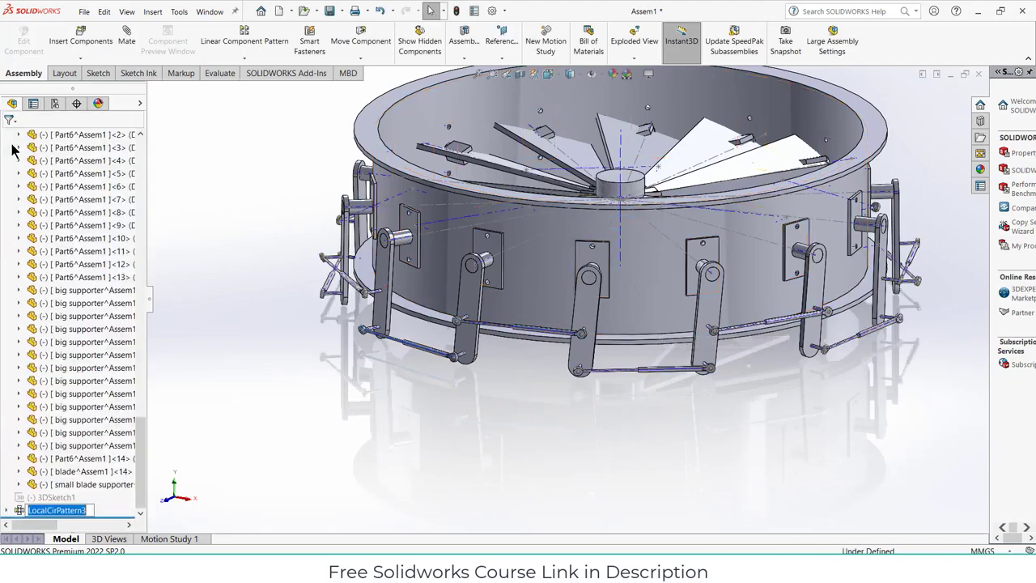
Swing one of the patterned Part6 arms to turn the blades, and rebuild the assembly
{"action": "middle_click_drag", "start_coordinate": [598, 391], "coordinate": [629, 394]}
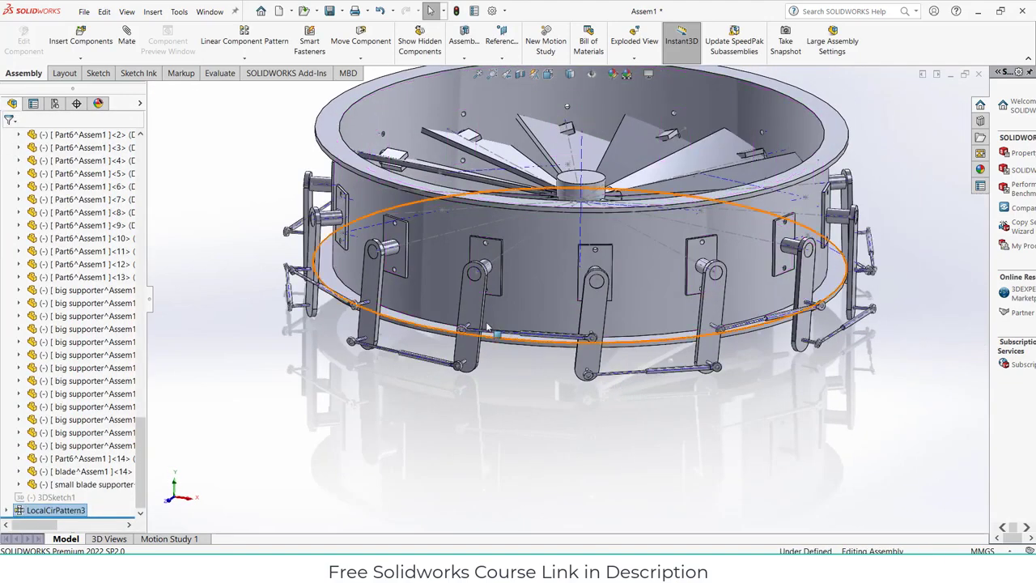
{"action": "left_click_drag", "start_coordinate": [472, 353], "coordinate": [501, 348]}
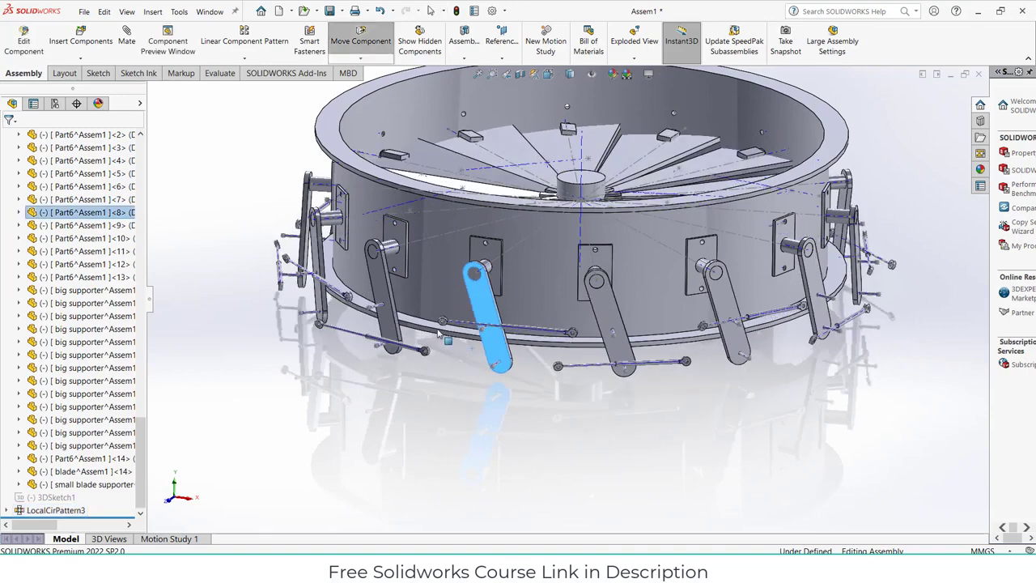
{"action": "left_click", "coordinate": [458, 12]}
Examine the blades from above and inspect how the big supporters sit on them near the ring wall
{"action": "middle_click_drag", "start_coordinate": [507, 266], "coordinate": [515, 320]}
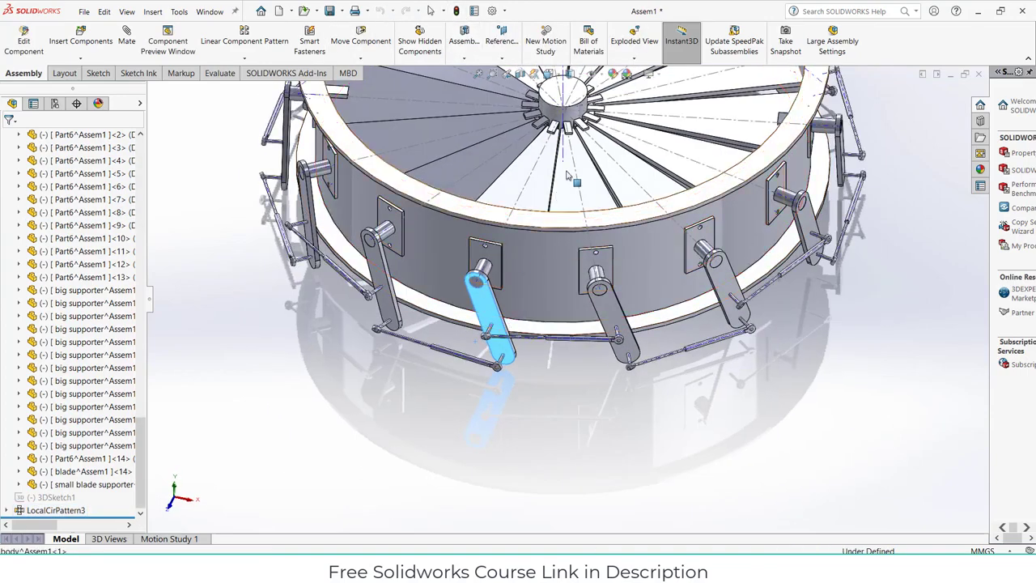
{"action": "middle_click_drag", "start_coordinate": [567, 175], "coordinate": [350, 166]}
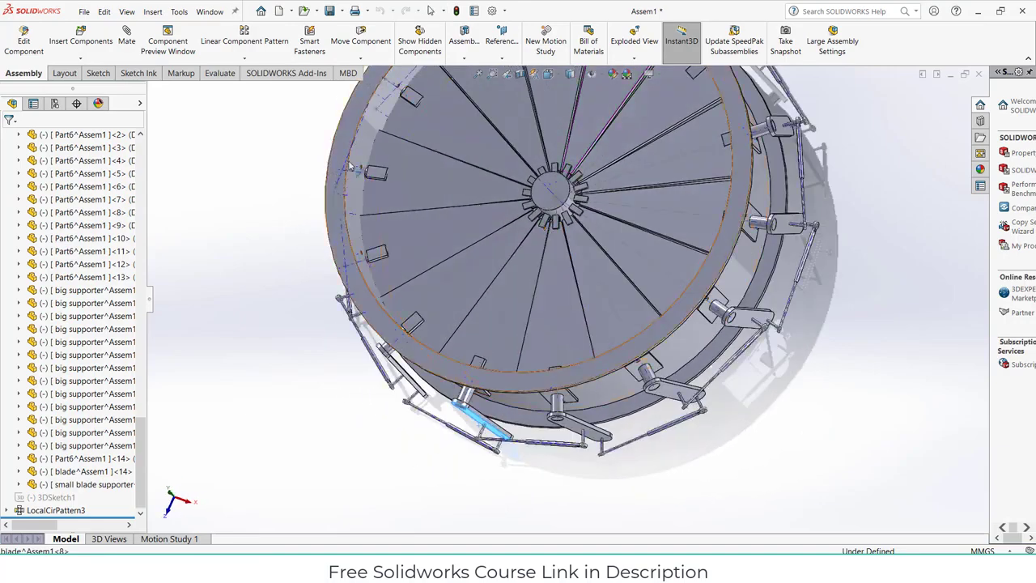
{"action": "scroll", "coordinate": [349, 166], "scroll_direction": "down", "scroll_amount": 3}
{"action": "middle_click_drag", "start_coordinate": [483, 203], "coordinate": [418, 228]}
{"action": "scroll", "coordinate": [475, 201], "scroll_direction": "down", "scroll_amount": 2}
{"action": "scroll", "coordinate": [488, 170], "scroll_direction": "down", "scroll_amount": 3}
{"action": "scroll", "coordinate": [418, 226], "scroll_direction": "down", "scroll_amount": 3}
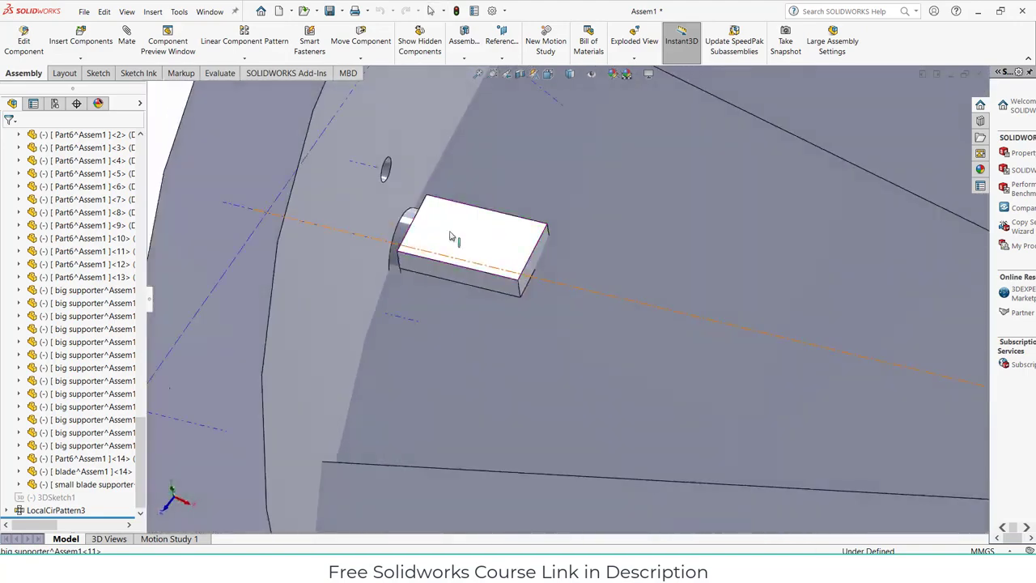
{"action": "scroll", "coordinate": [481, 300], "scroll_direction": "up", "scroll_amount": 2}
{"action": "scroll", "coordinate": [599, 306], "scroll_direction": "up", "scroll_amount": 3}
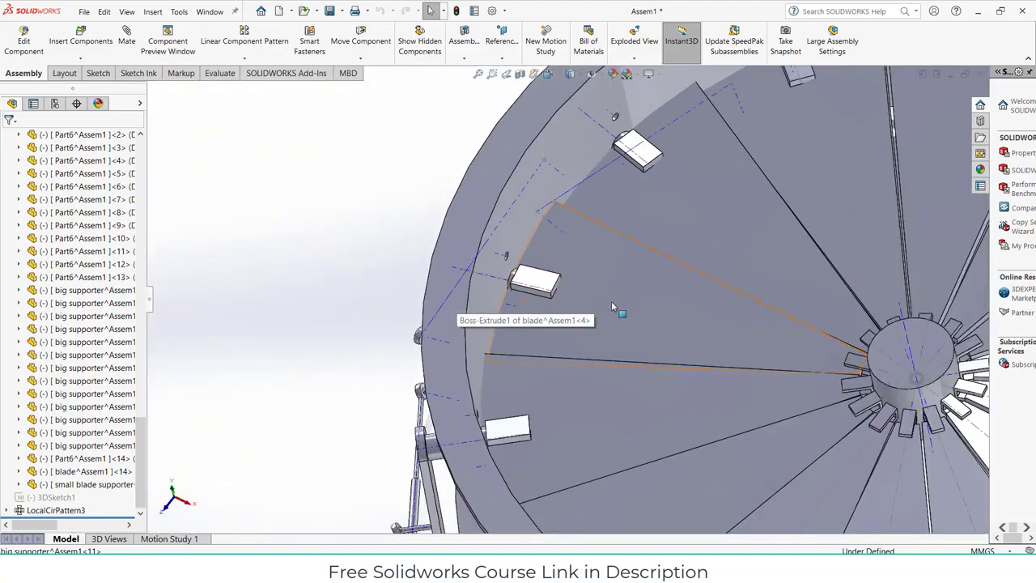
{"action": "middle_click_drag", "start_coordinate": [675, 338], "coordinate": [699, 391]}
Find the original blade component in the feature tree and expand it to show its mates in Assem1
{"action": "left_click", "coordinate": [680, 336]}
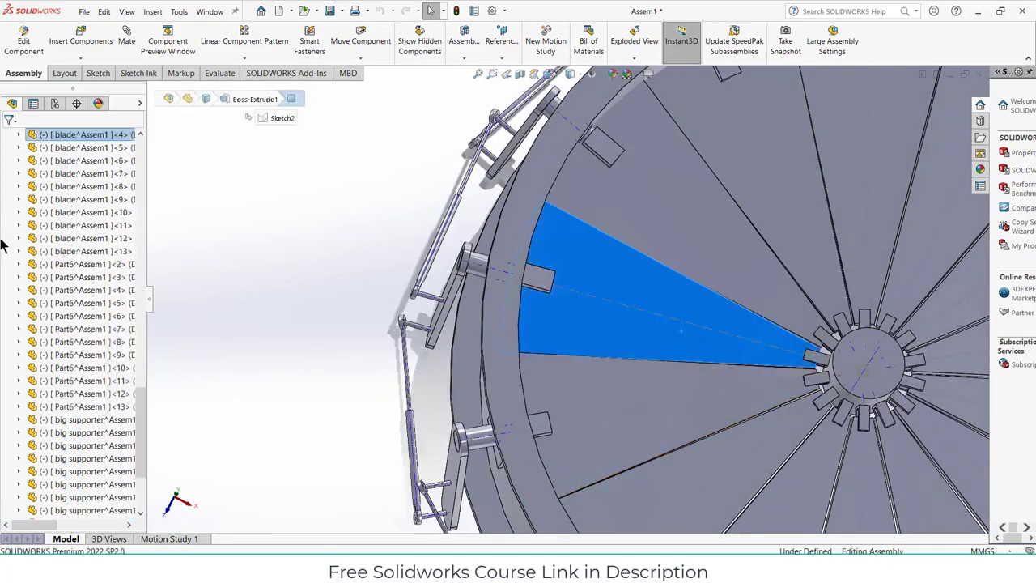
{"action": "scroll", "coordinate": [8, 243], "scroll_direction": "up", "scroll_amount": 8}
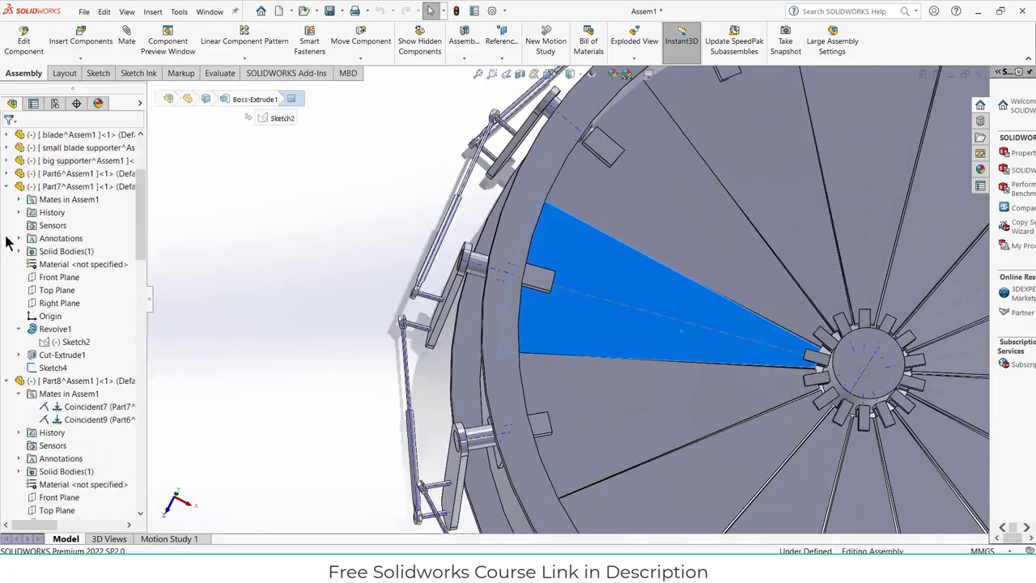
{"action": "left_click", "coordinate": [63, 265]}
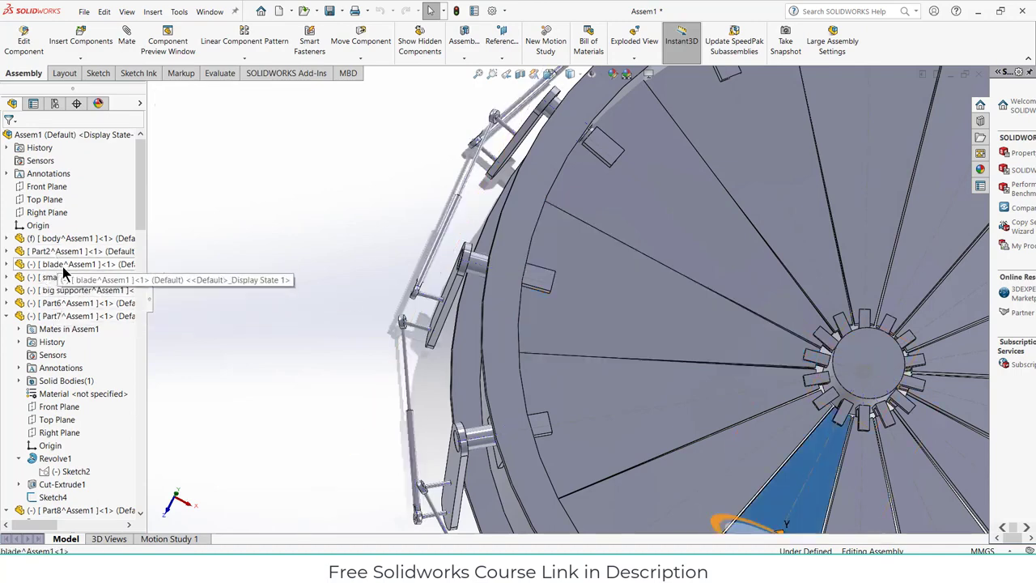
{"action": "scroll", "coordinate": [652, 311], "scroll_direction": "up", "scroll_amount": 4}
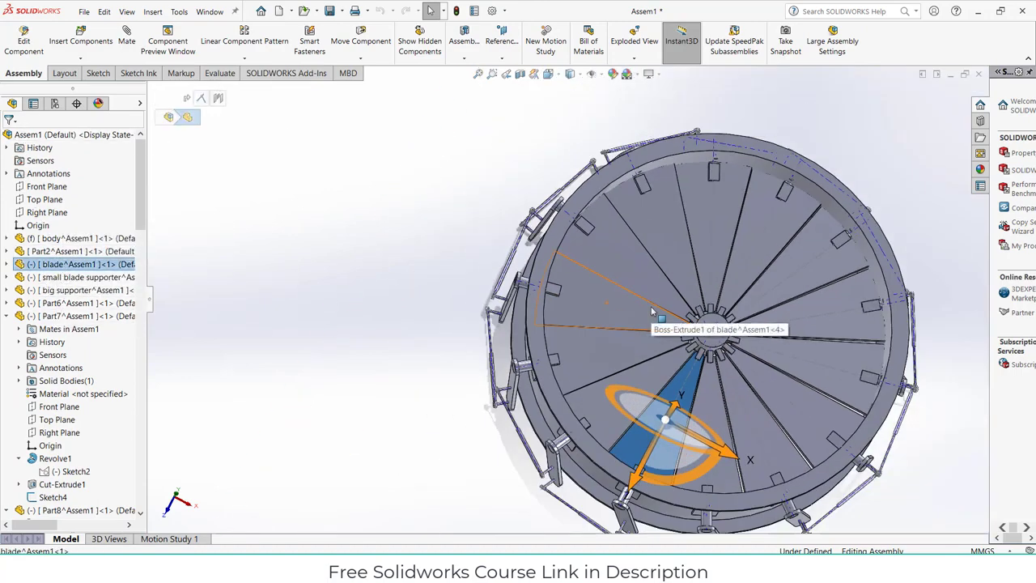
{"action": "left_click", "coordinate": [6, 264]}
{"action": "left_click", "coordinate": [18, 277]}
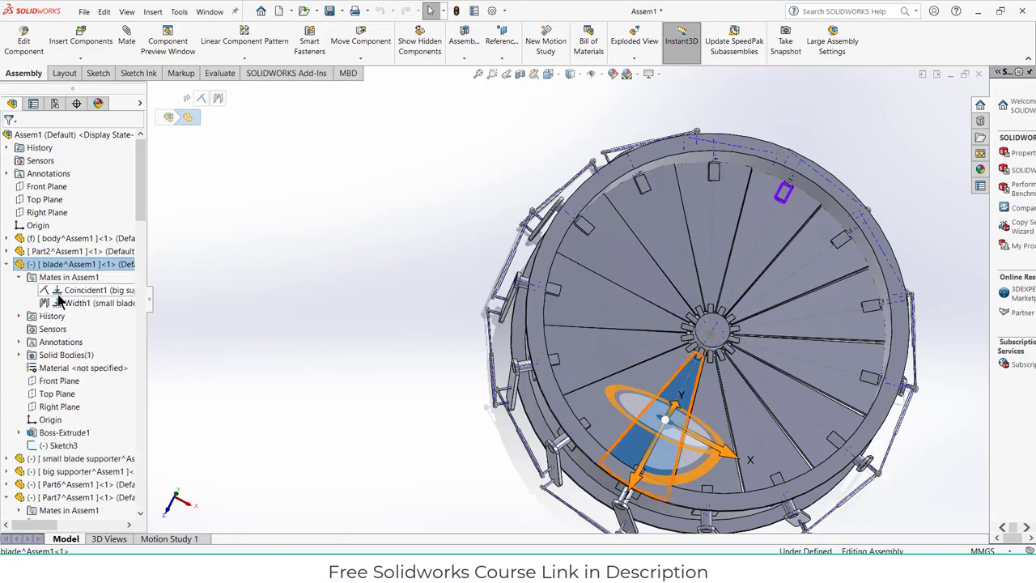
Highlight the blade's Coincident1 mate and inspect the narrow gaps between neighboring blades
{"action": "left_click", "coordinate": [66, 291]}
{"action": "middle_click_drag", "start_coordinate": [410, 400], "coordinate": [462, 397]}
{"action": "scroll", "coordinate": [703, 429], "scroll_direction": "up", "scroll_amount": 1}
{"action": "middle_click_drag", "start_coordinate": [599, 365], "coordinate": [509, 400]}
{"action": "scroll", "coordinate": [504, 371], "scroll_direction": "down", "scroll_amount": 5}
{"action": "scroll", "coordinate": [499, 353], "scroll_direction": "down", "scroll_amount": 2}
{"action": "middle_click_drag", "start_coordinate": [499, 353], "coordinate": [455, 359]}
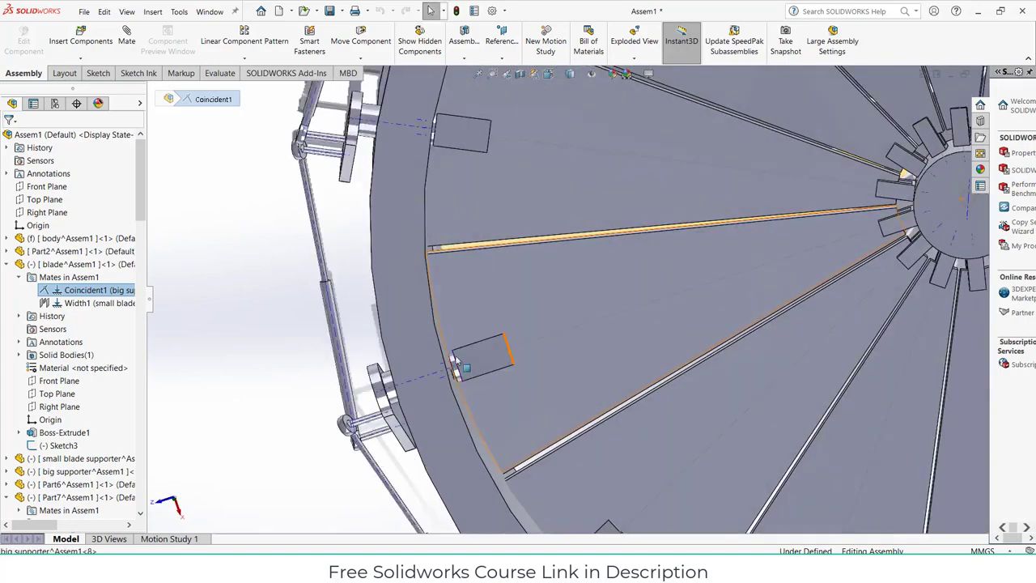
Open the original blade component for in-context editing, expand its Boss-Extrude1, and view the blade face straight on
{"action": "left_click", "coordinate": [65, 263]}
{"action": "left_click", "coordinate": [26, 47]}
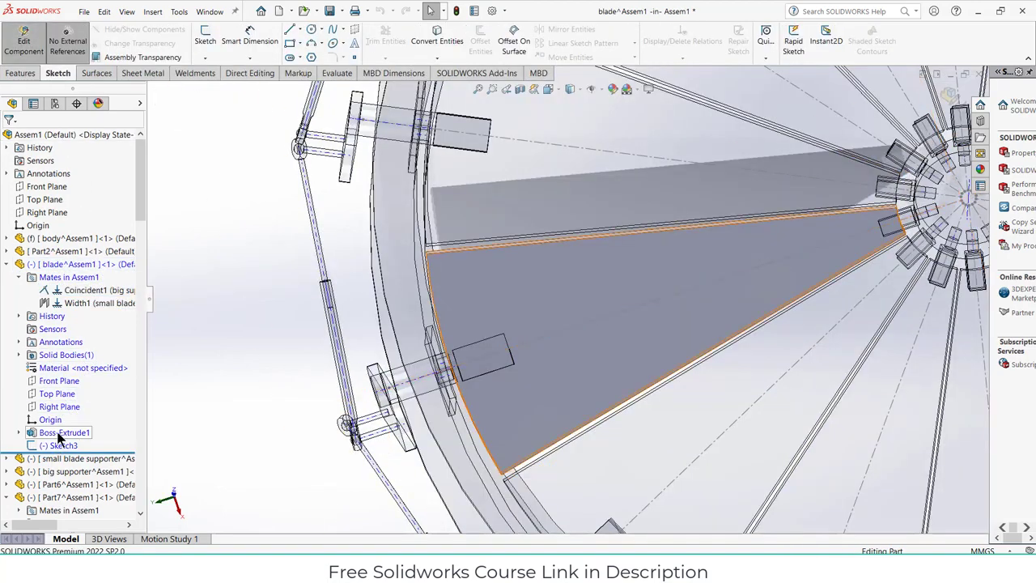
{"action": "left_click", "coordinate": [21, 433]}
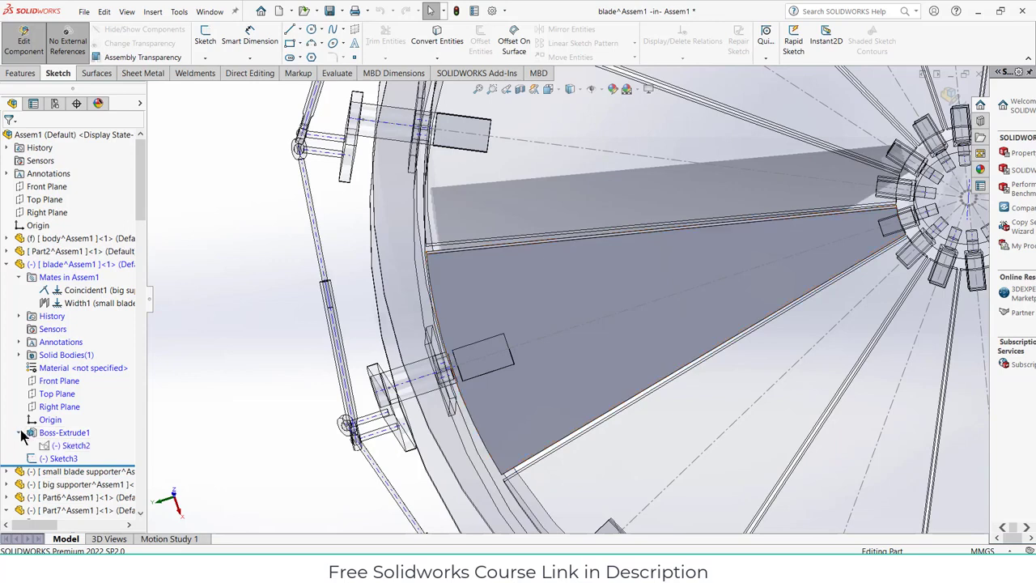
{"action": "right_click", "coordinate": [65, 445]}
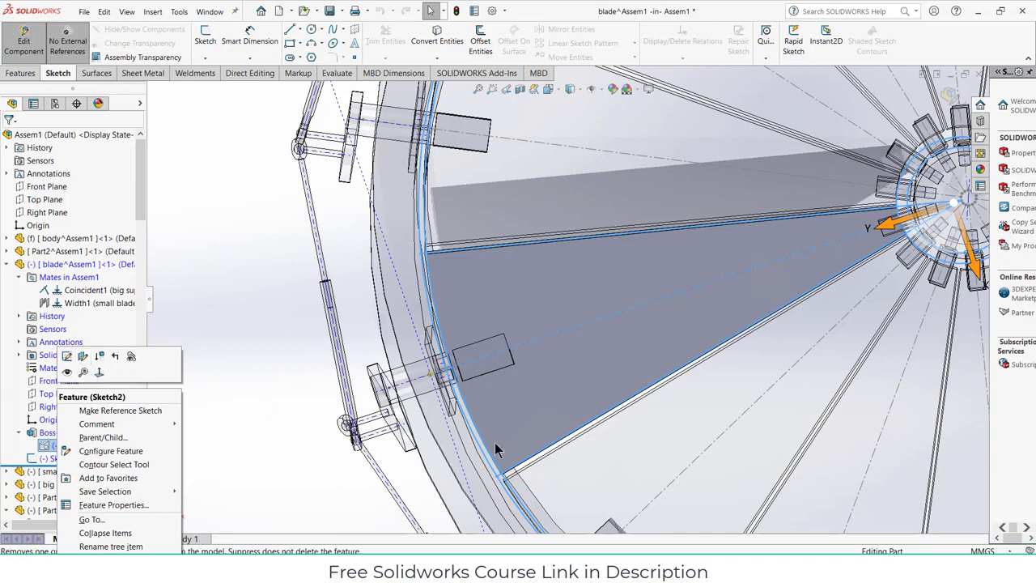
{"action": "left_click", "coordinate": [648, 295]}
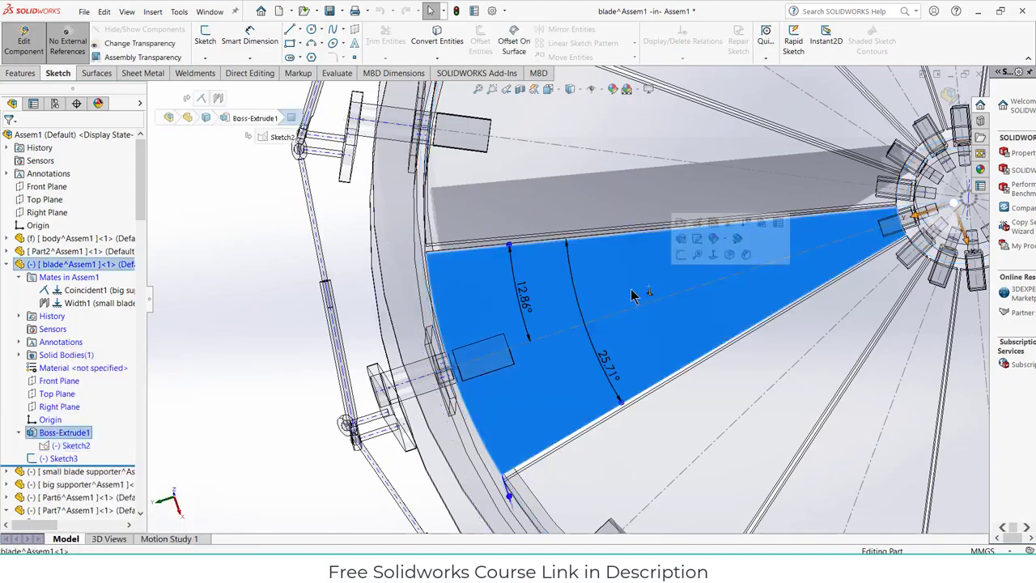
{"action": "key", "text": "ctrl+8"}
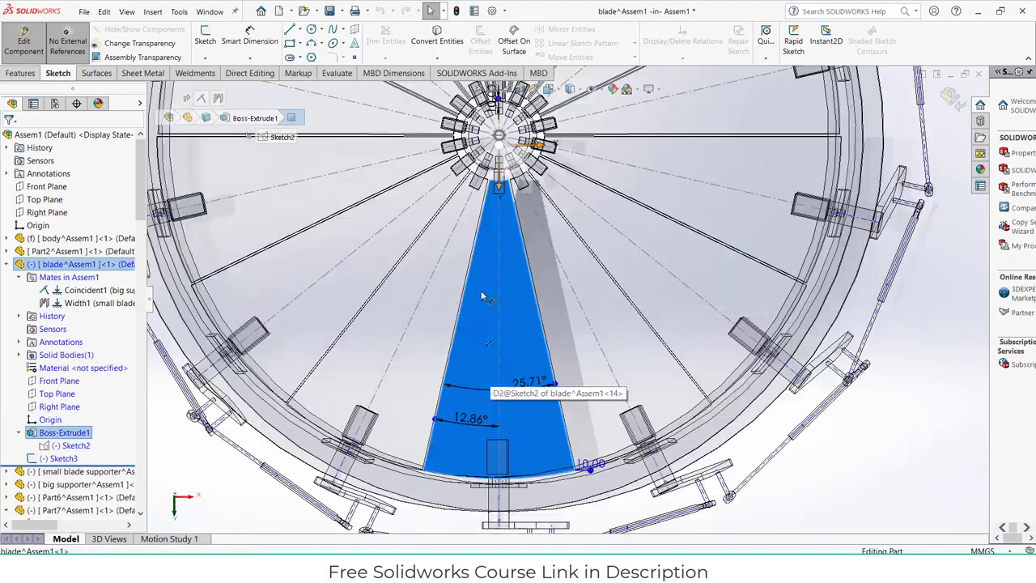
Examine the blade's wedge outline from its hub end to its outer edge at the big supporter and ring wall
{"action": "scroll", "coordinate": [555, 277], "scroll_direction": "down", "scroll_amount": 3}
{"action": "scroll", "coordinate": [567, 291], "scroll_direction": "up", "scroll_amount": 3}
{"action": "scroll", "coordinate": [572, 416], "scroll_direction": "down", "scroll_amount": 6}
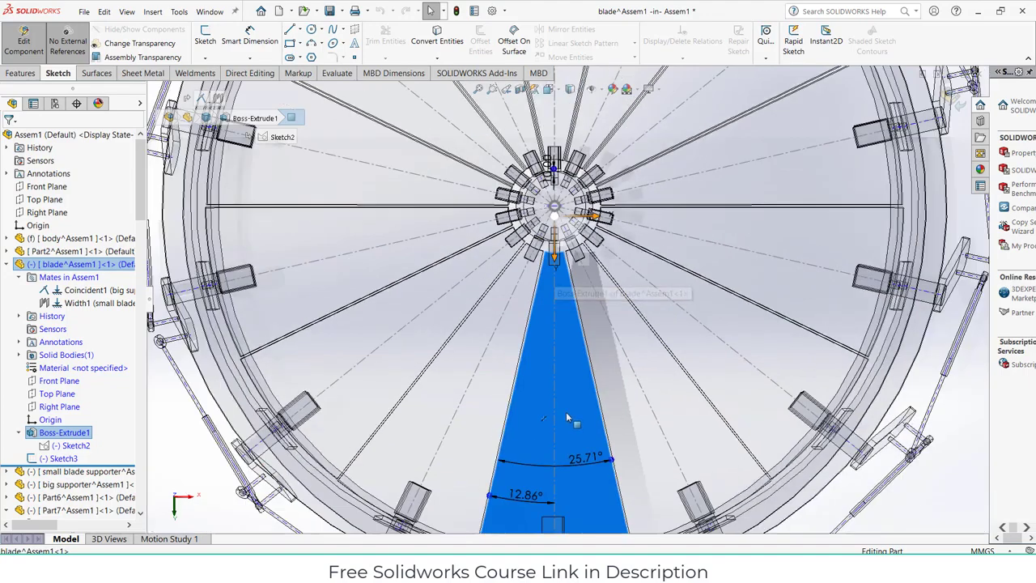
{"action": "scroll", "coordinate": [557, 476], "scroll_direction": "up", "scroll_amount": 2}
{"action": "scroll", "coordinate": [556, 416], "scroll_direction": "down", "scroll_amount": 5}
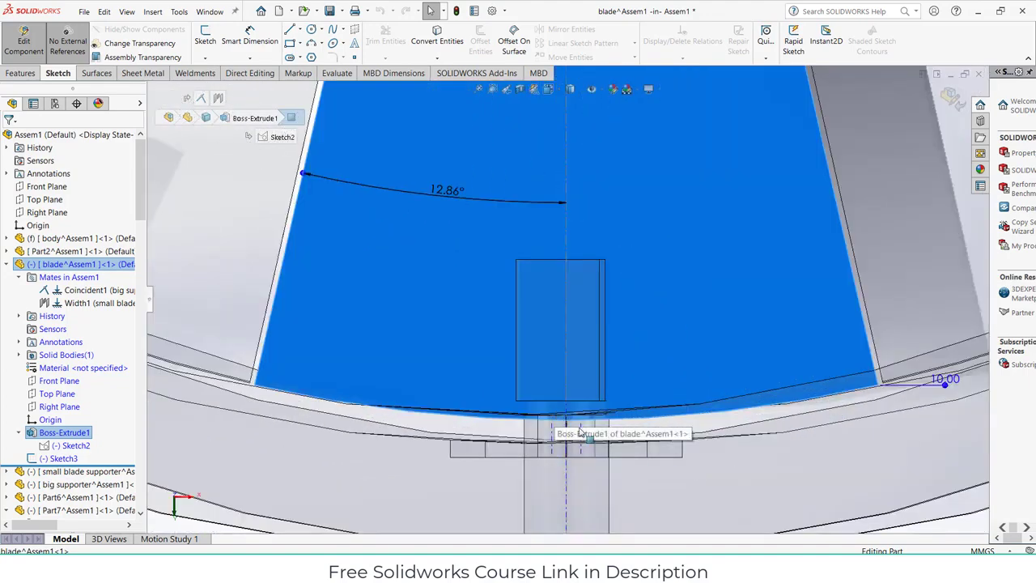
{"action": "scroll", "coordinate": [597, 409], "scroll_direction": "up", "scroll_amount": 3}
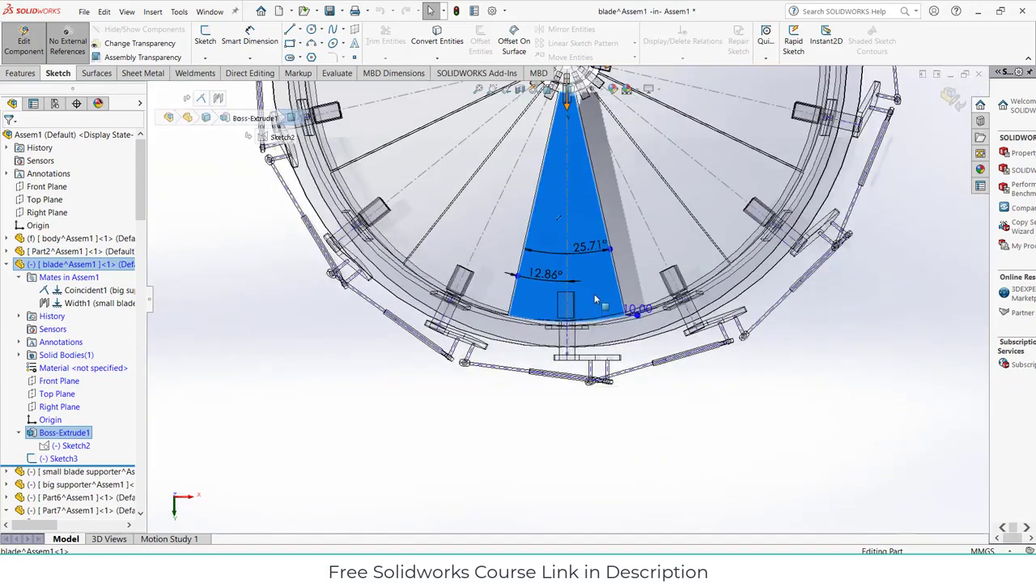
{"action": "scroll", "coordinate": [596, 300], "scroll_direction": "up", "scroll_amount": 2}
{"action": "scroll", "coordinate": [569, 277], "scroll_direction": "down", "scroll_amount": 4}
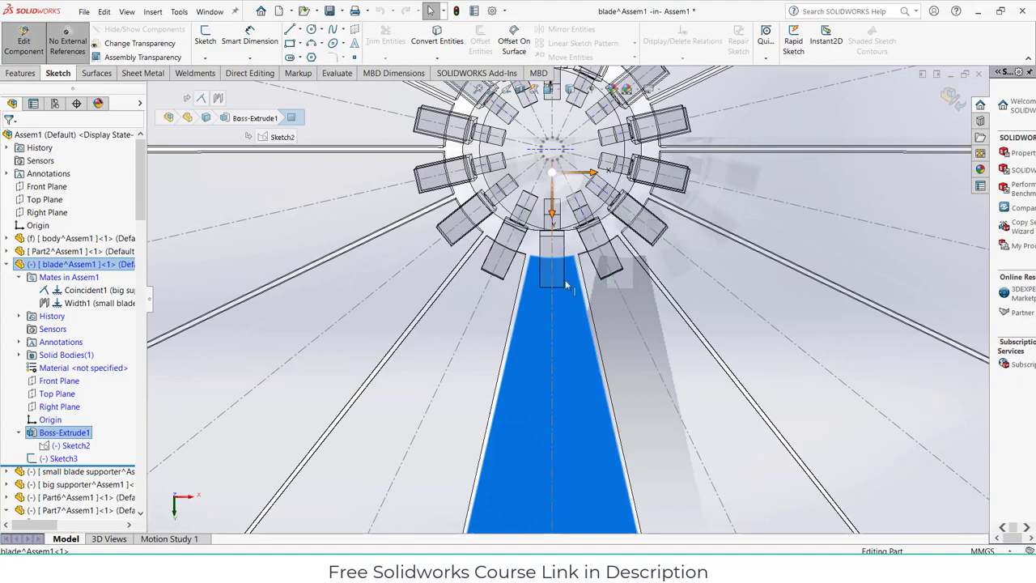
{"action": "scroll", "coordinate": [571, 350], "scroll_direction": "up", "scroll_amount": 3}
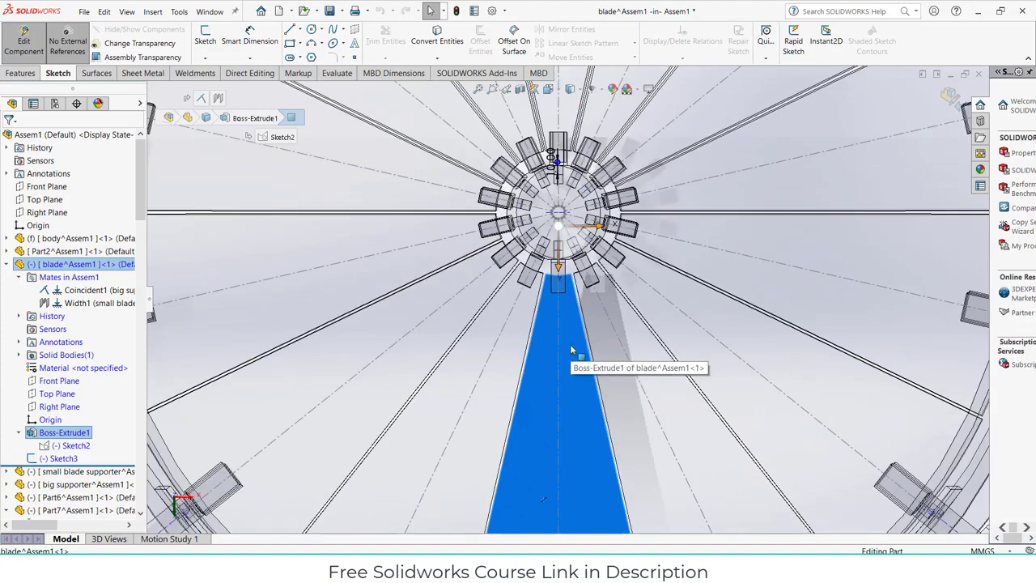
{"action": "scroll", "coordinate": [571, 439], "scroll_direction": "down", "scroll_amount": 2}
{"action": "scroll", "coordinate": [571, 439], "scroll_direction": "up", "scroll_amount": 2}
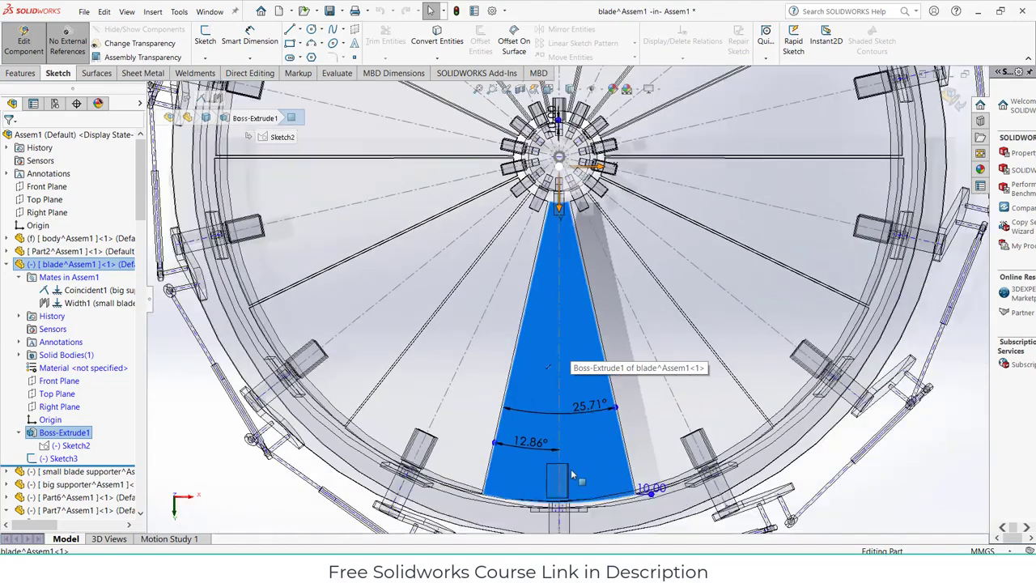
{"action": "scroll", "coordinate": [583, 469], "scroll_direction": "down", "scroll_amount": 5}
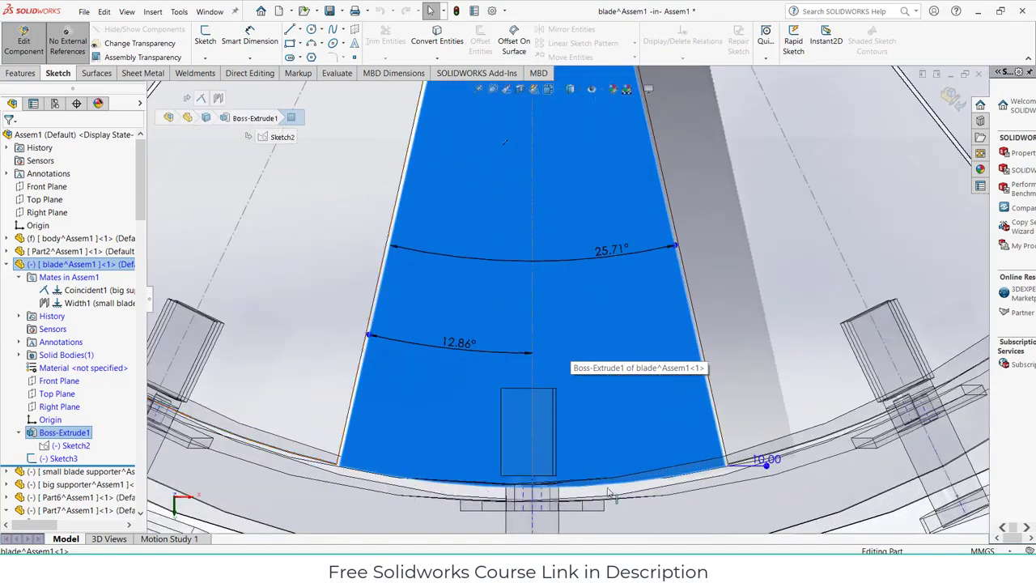
Edit Sketch2 of the blade's Boss-Extrude1 to set the offset between the outer arcs to 10 mm, and exit the sketch
{"action": "left_click", "coordinate": [59, 459]}
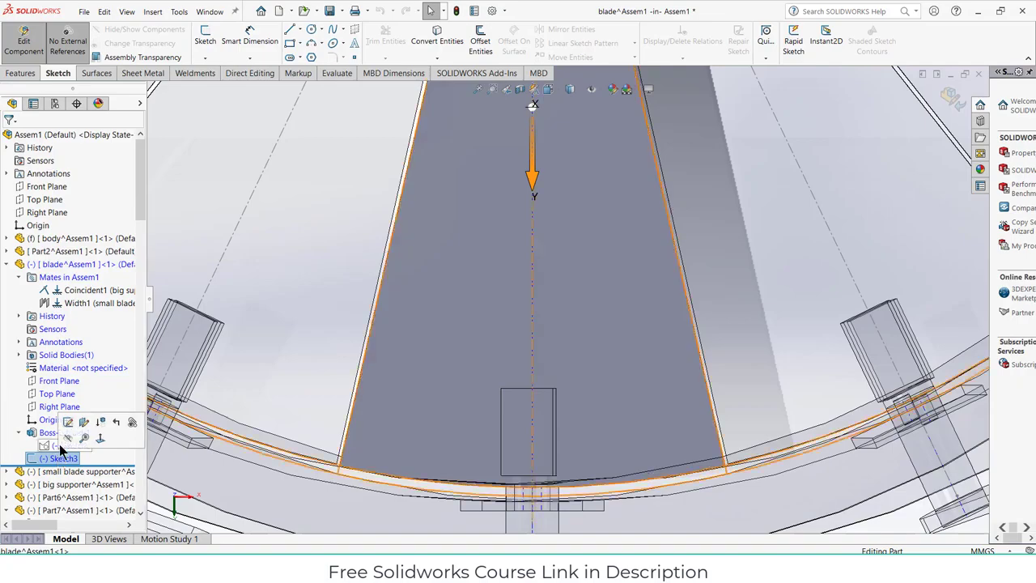
{"action": "left_click", "coordinate": [33, 432]}
{"action": "right_click", "coordinate": [71, 446]}
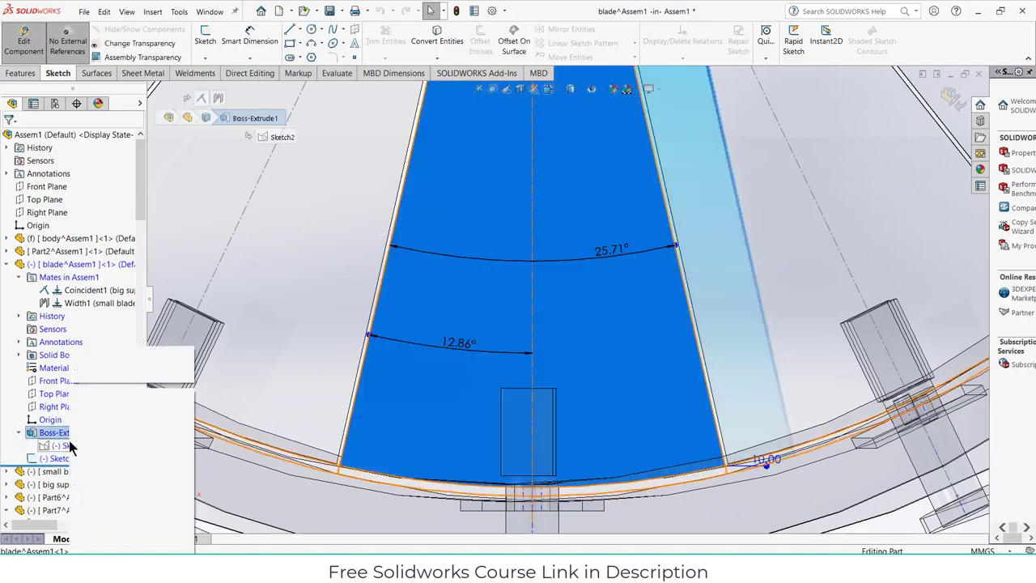
{"action": "left_click", "coordinate": [80, 357]}
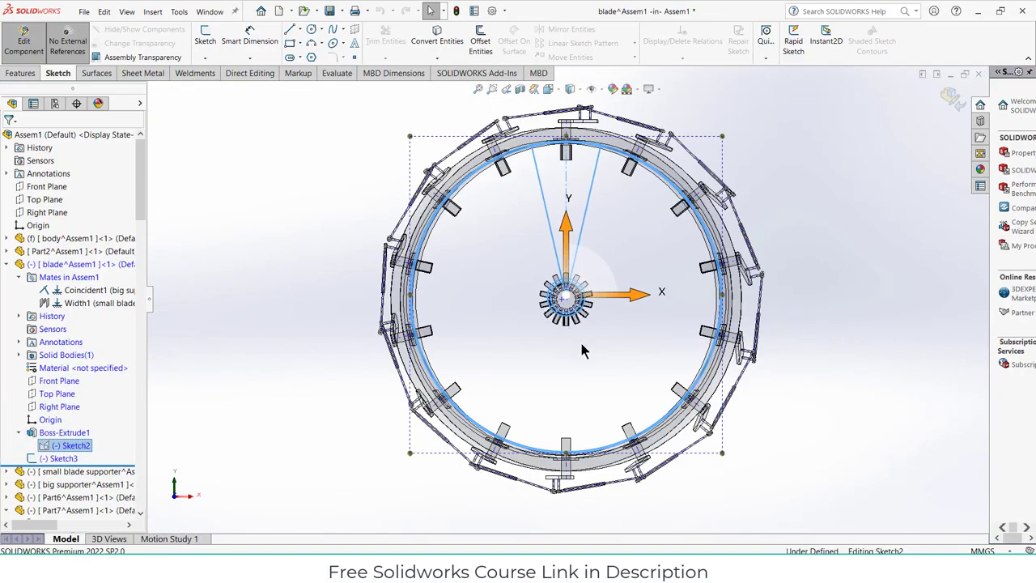
{"action": "scroll", "coordinate": [573, 461], "scroll_direction": "down", "scroll_amount": 3}
{"action": "scroll", "coordinate": [567, 432], "scroll_direction": "down", "scroll_amount": 5}
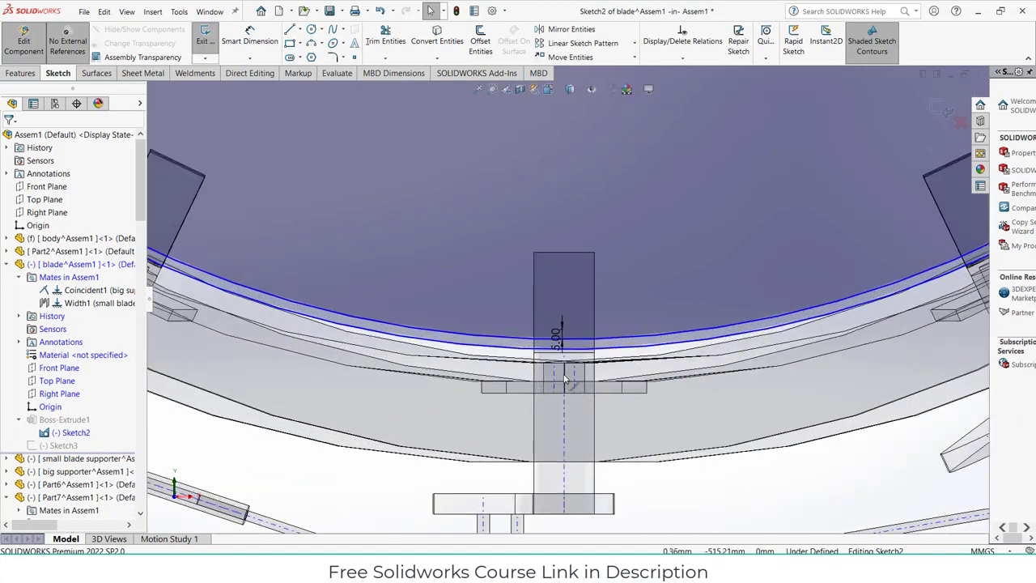
{"action": "double_click", "coordinate": [560, 343]}
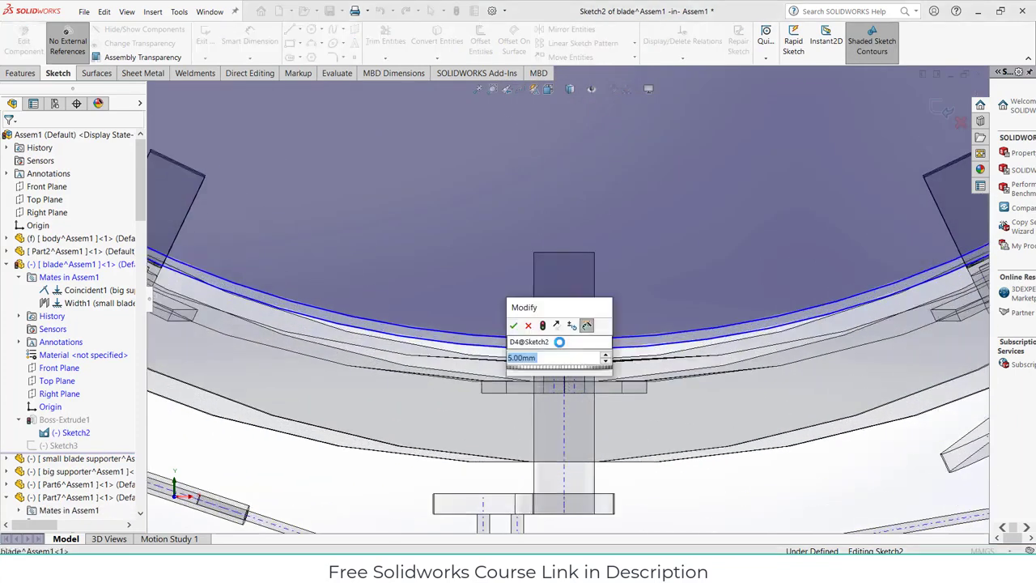
{"action": "type", "text": "10"}
{"action": "key", "text": "Return"}
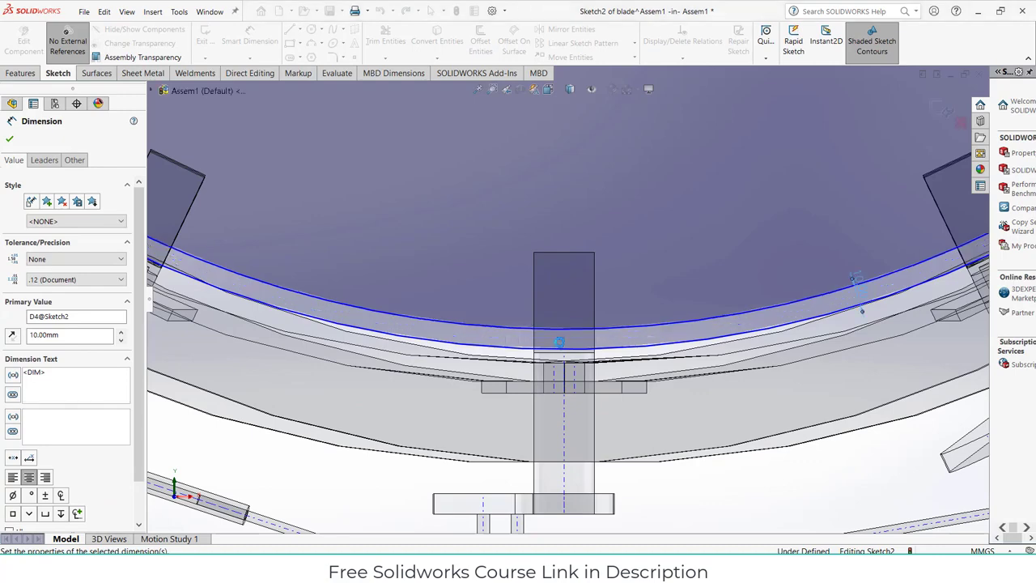
{"action": "scroll", "coordinate": [807, 164], "scroll_direction": "up", "scroll_amount": 5}
{"action": "scroll", "coordinate": [829, 147], "scroll_direction": "down", "scroll_amount": 2}
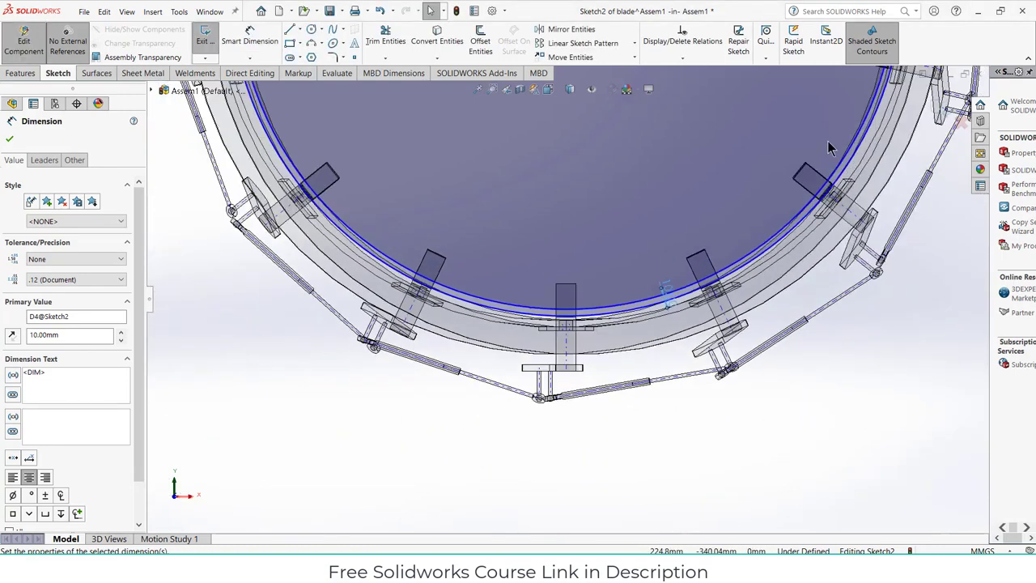
{"action": "left_click", "coordinate": [942, 106]}
{"action": "left_click", "coordinate": [939, 114]}
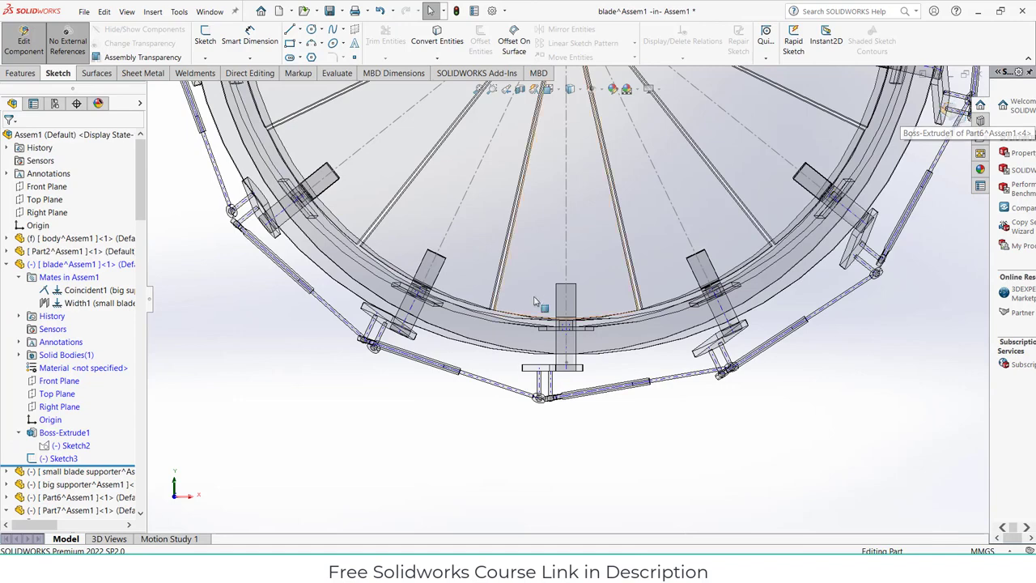
Set the offset between the outer arcs in the blade's Sketch2 to 20 mm, and return to the assembly
{"action": "scroll", "coordinate": [566, 317], "scroll_direction": "down", "scroll_amount": 10}
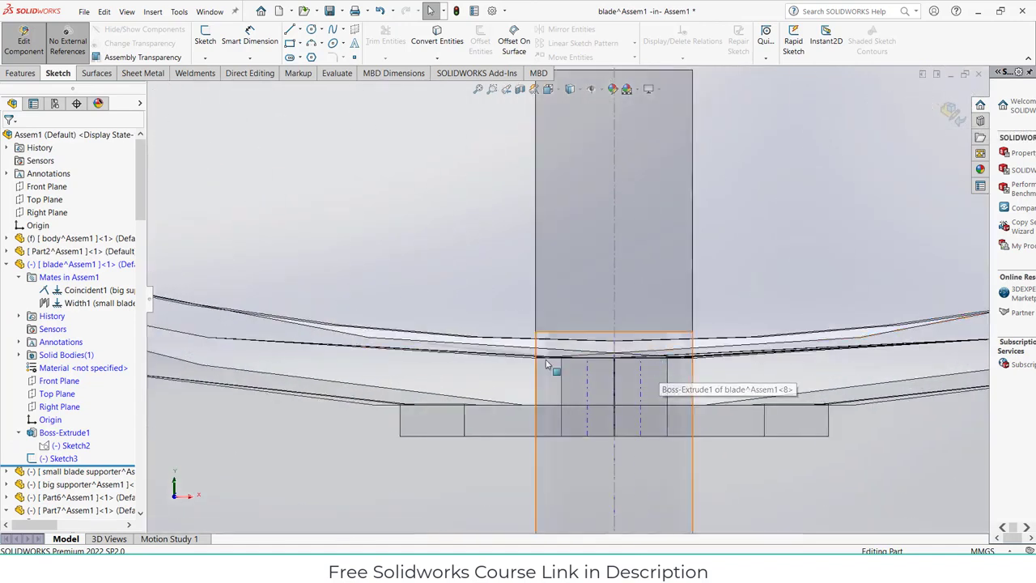
{"action": "right_click", "coordinate": [69, 446]}
{"action": "left_click", "coordinate": [77, 357]}
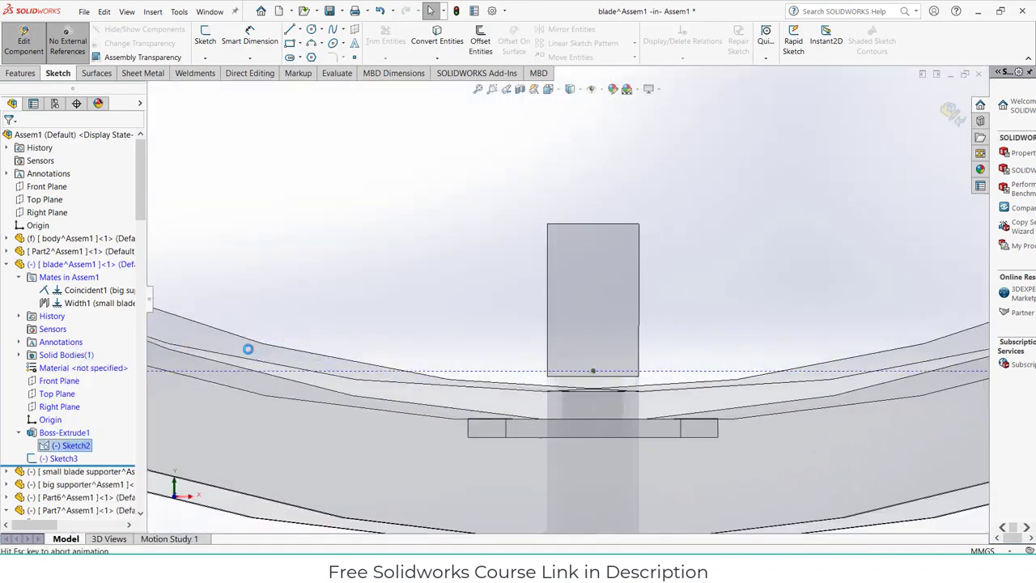
{"action": "scroll", "coordinate": [567, 435], "scroll_direction": "down", "scroll_amount": 6}
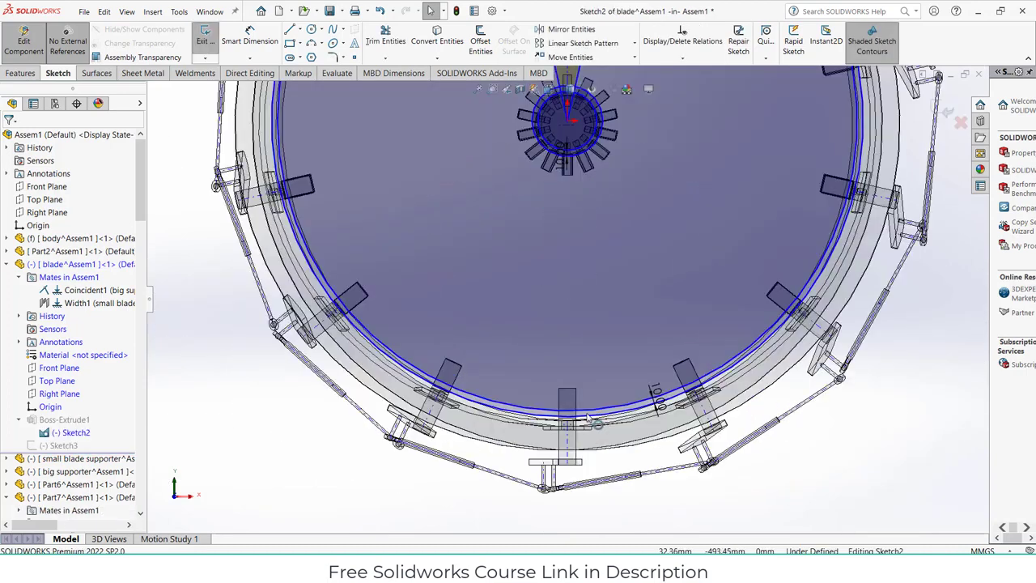
{"action": "double_click", "coordinate": [704, 374]}
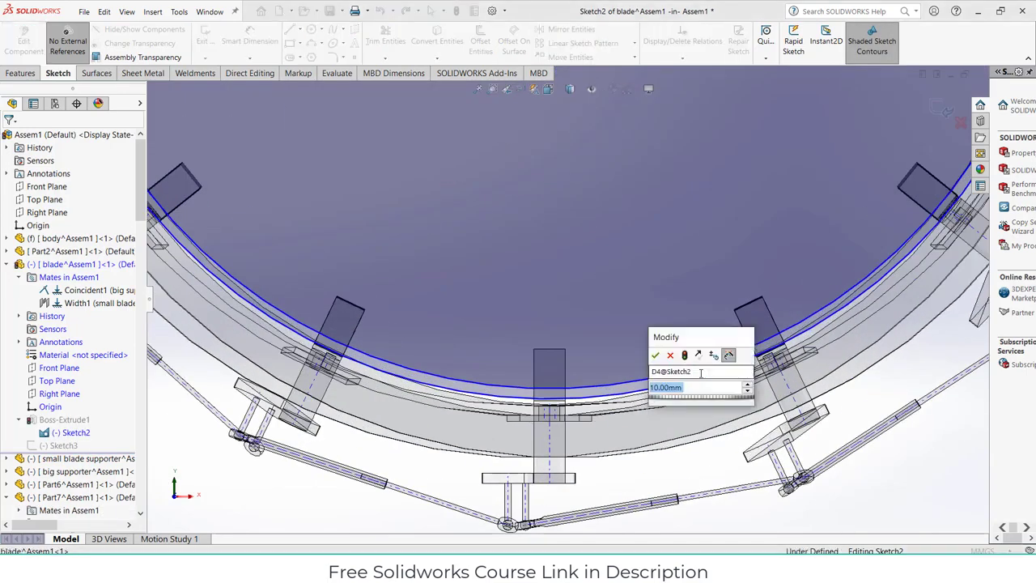
{"action": "type", "text": "20"}
{"action": "key", "text": "Return"}
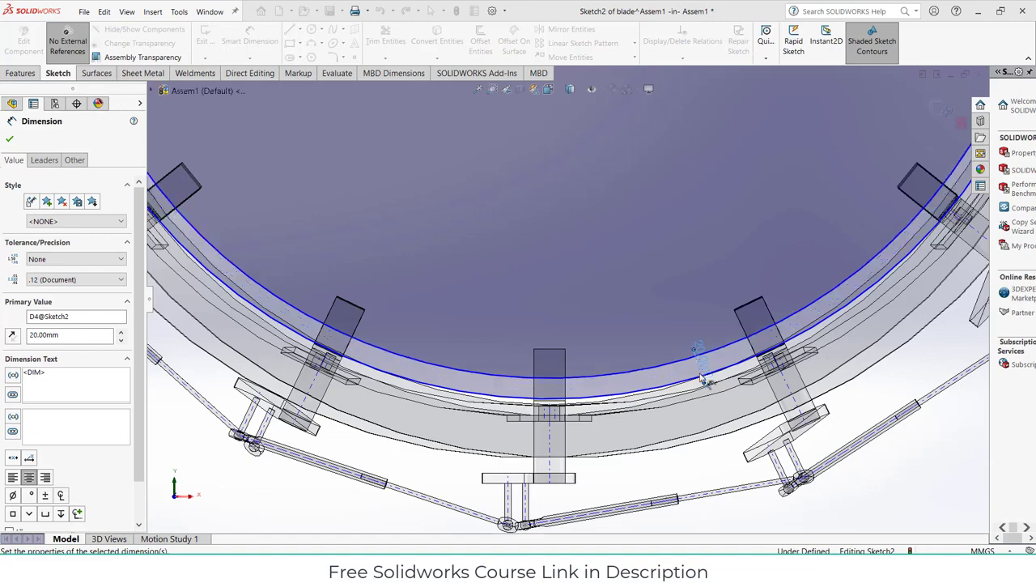
{"action": "left_click", "coordinate": [943, 111]}
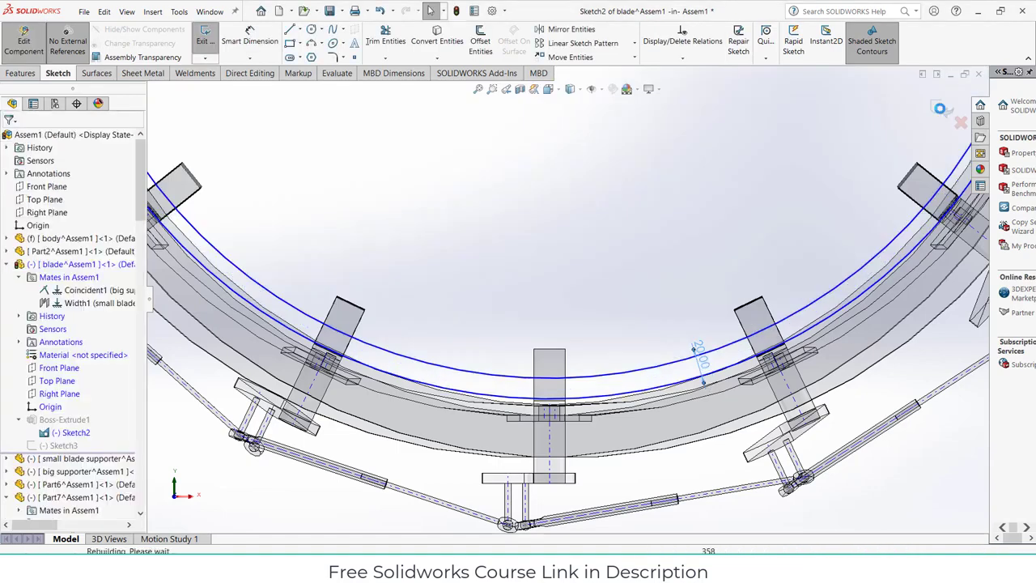
{"action": "left_click", "coordinate": [941, 116]}
{"action": "left_click", "coordinate": [952, 113]}
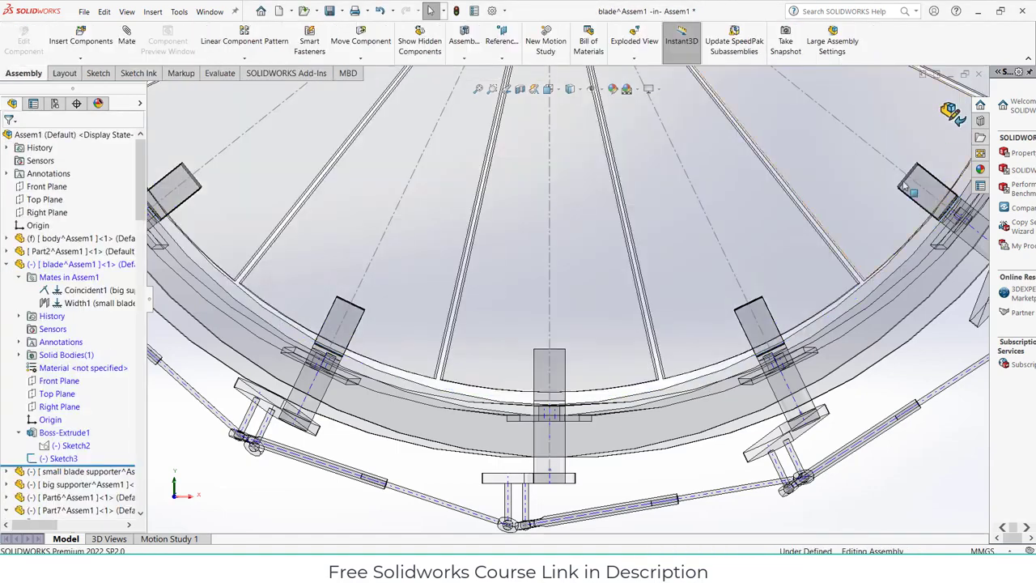
Swing a patterned Part6 arm at the front of the ring to turn the blades, and inspect them from above
{"action": "middle_click_drag", "start_coordinate": [704, 222], "coordinate": [635, 256]}
{"action": "middle_click_drag", "start_coordinate": [510, 340], "coordinate": [595, 284]}
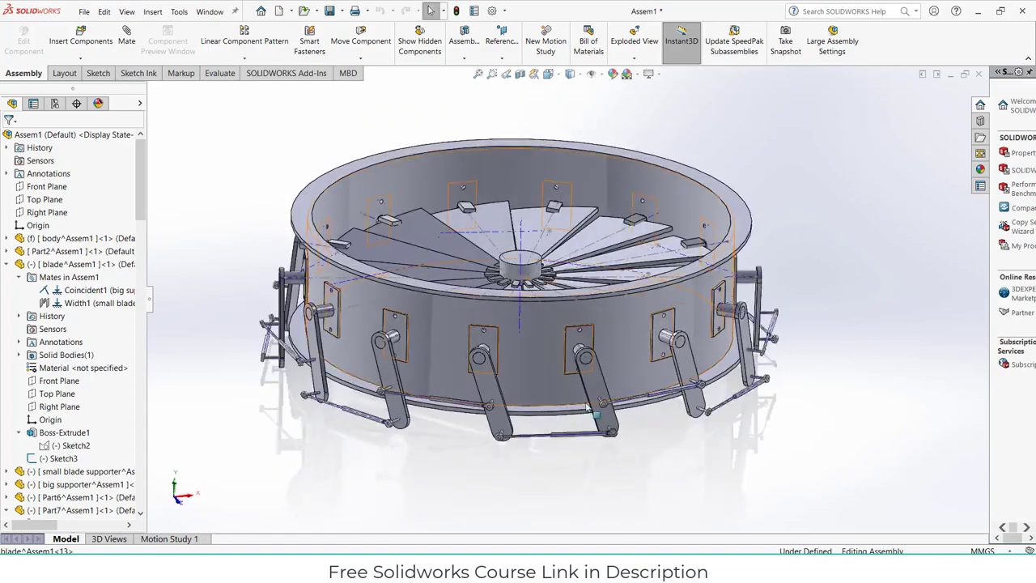
{"action": "left_click_drag", "start_coordinate": [599, 390], "coordinate": [578, 442]}
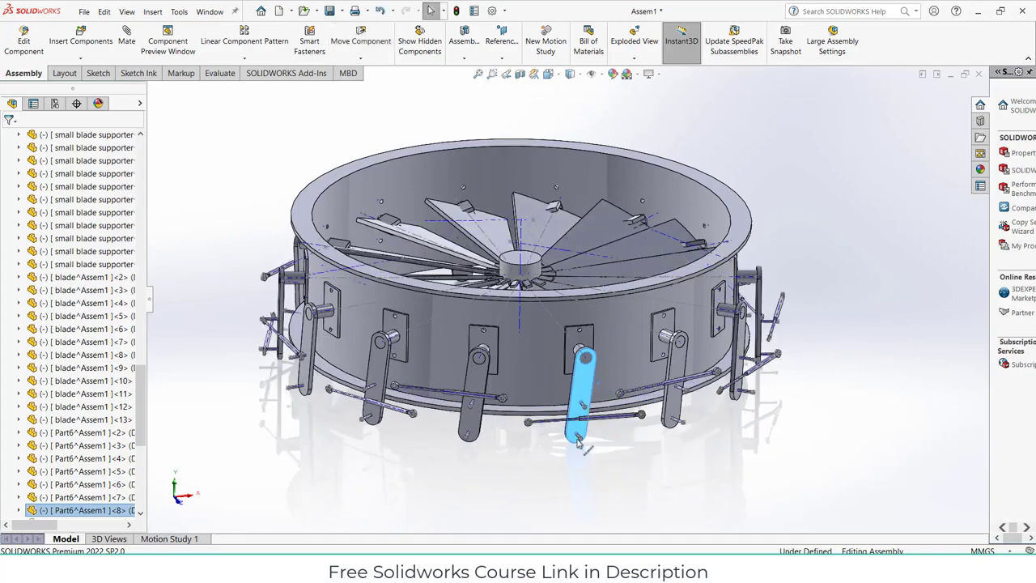
{"action": "middle_click_drag", "start_coordinate": [599, 348], "coordinate": [588, 305]}
{"action": "scroll", "coordinate": [333, 295], "scroll_direction": "down", "scroll_amount": 3}
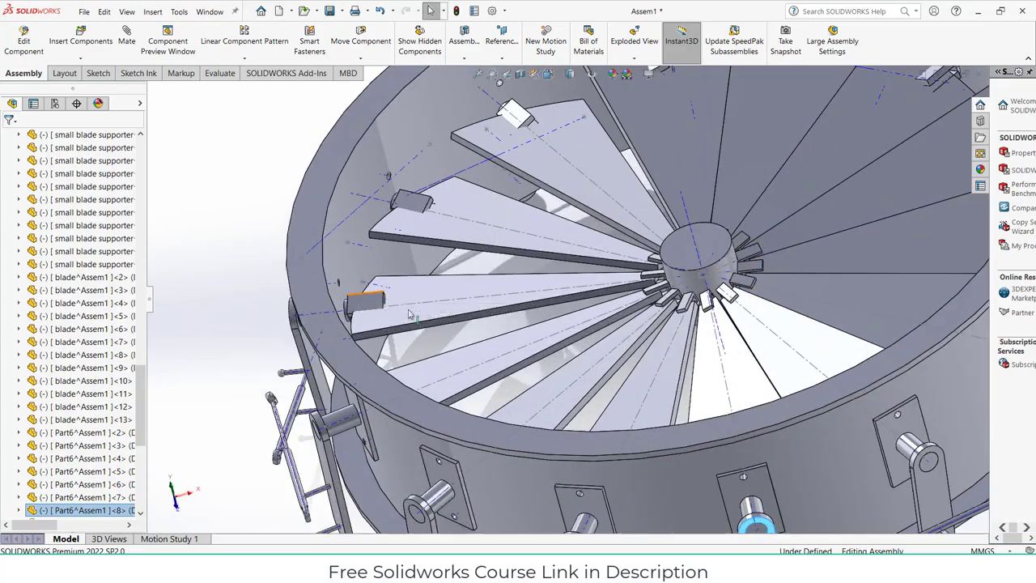
Expand the original big supporter's mates in Assem1 and highlight its Concentric4 and Coincident1 mates
{"action": "left_click", "coordinate": [372, 306]}
{"action": "scroll", "coordinate": [81, 364], "scroll_direction": "down", "scroll_amount": 4}
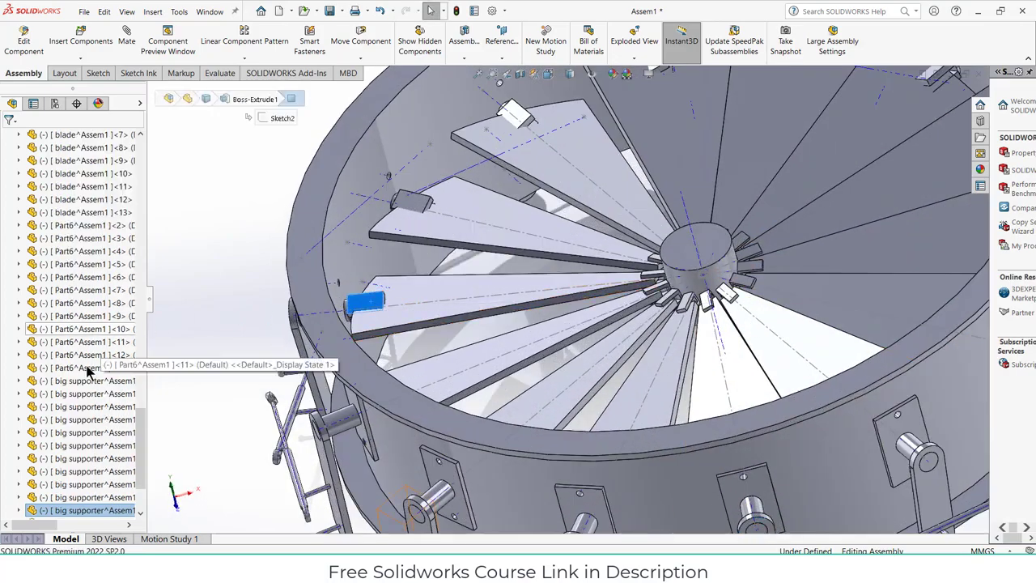
{"action": "scroll", "coordinate": [52, 472], "scroll_direction": "up", "scroll_amount": 20}
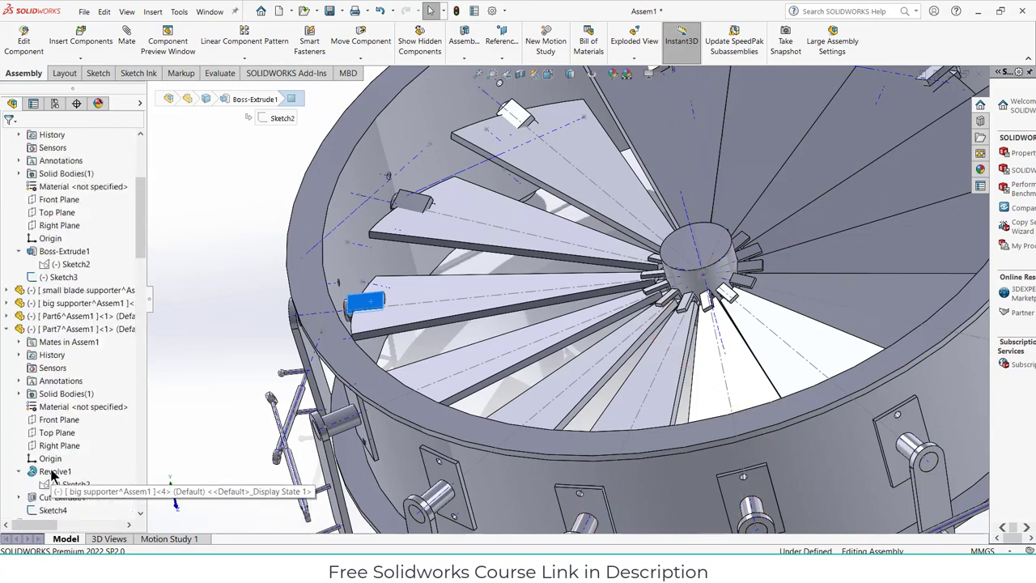
{"action": "left_click", "coordinate": [70, 303]}
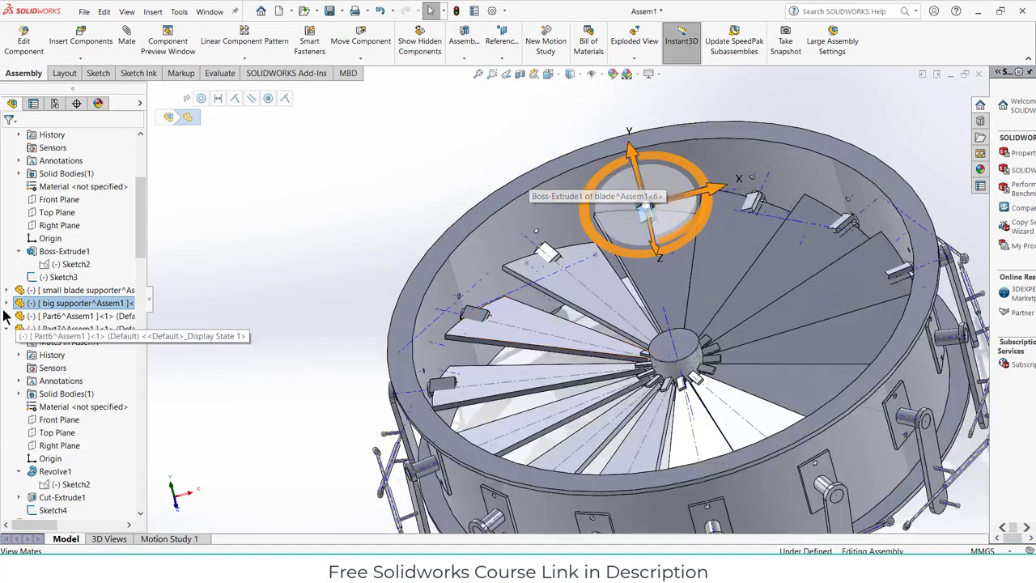
{"action": "left_click", "coordinate": [11, 302]}
{"action": "left_click", "coordinate": [20, 315]}
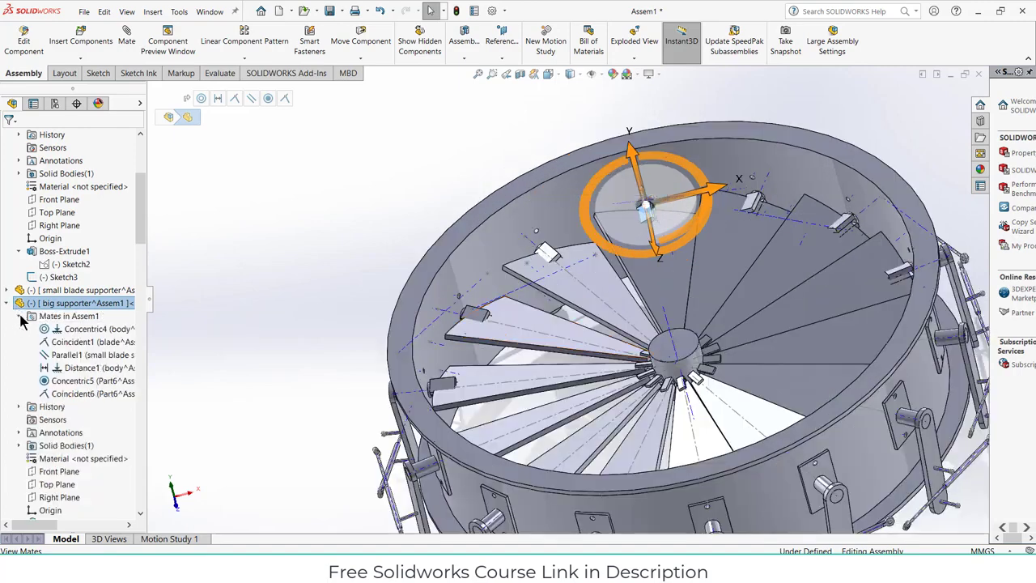
{"action": "left_click", "coordinate": [81, 329]}
{"action": "left_click", "coordinate": [70, 343]}
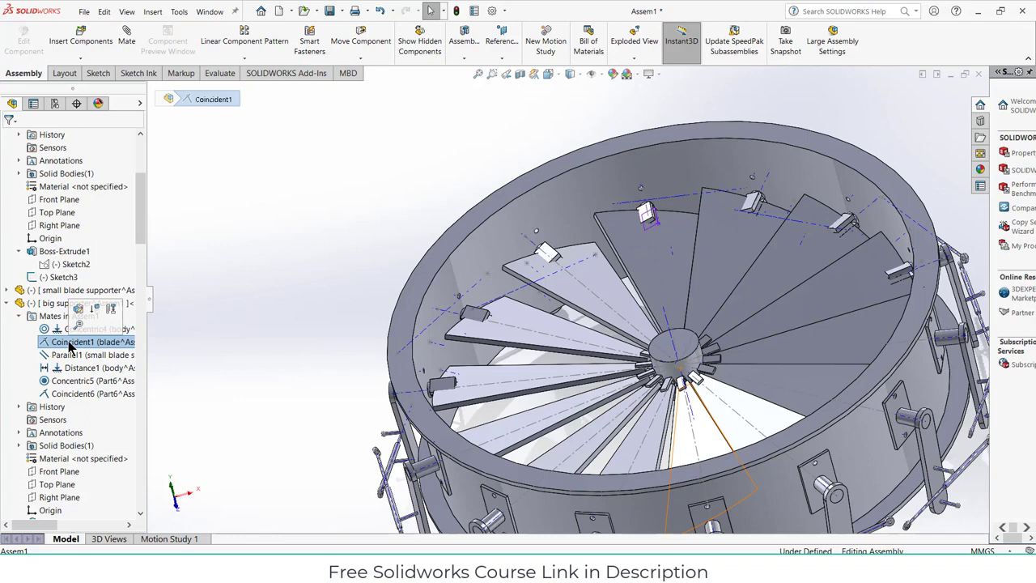
Open the big supporter's Parallel1 mate for editing and clear its two face selections
{"action": "left_click", "coordinate": [72, 357]}
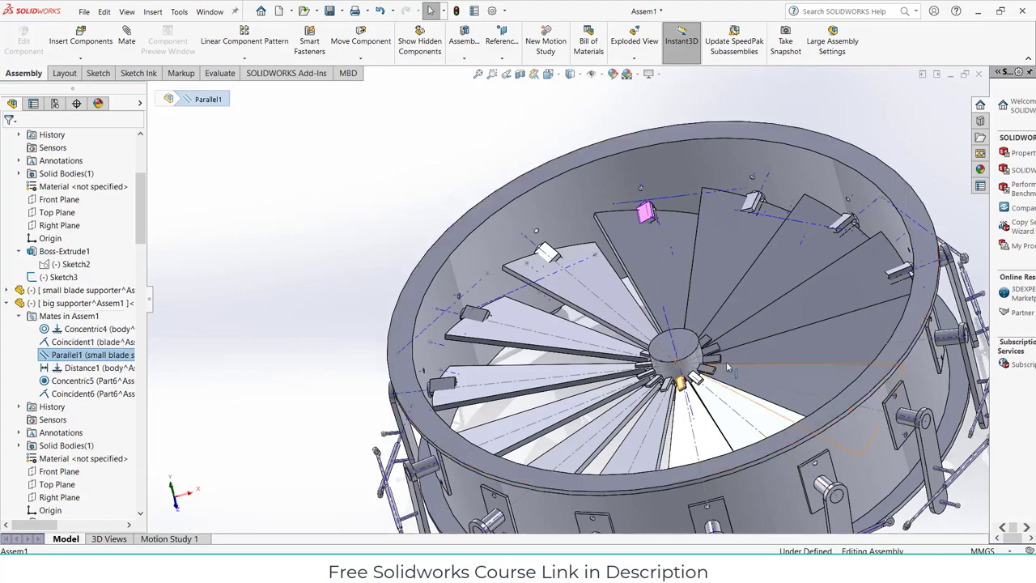
{"action": "middle_click_drag", "start_coordinate": [720, 368], "coordinate": [714, 390]}
{"action": "scroll", "coordinate": [714, 389], "scroll_direction": "up", "scroll_amount": 4}
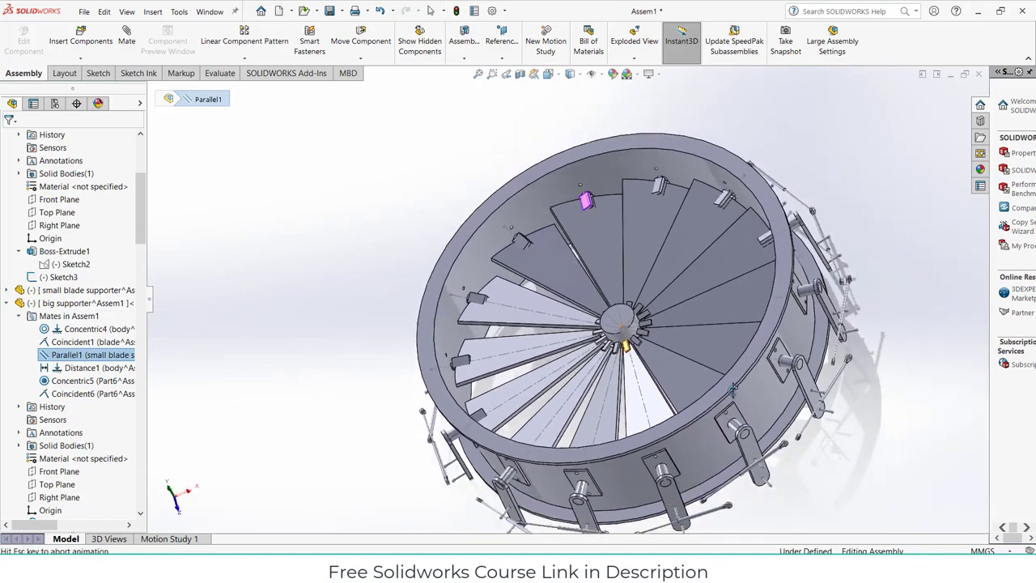
{"action": "scroll", "coordinate": [536, 311], "scroll_direction": "down", "scroll_amount": 3}
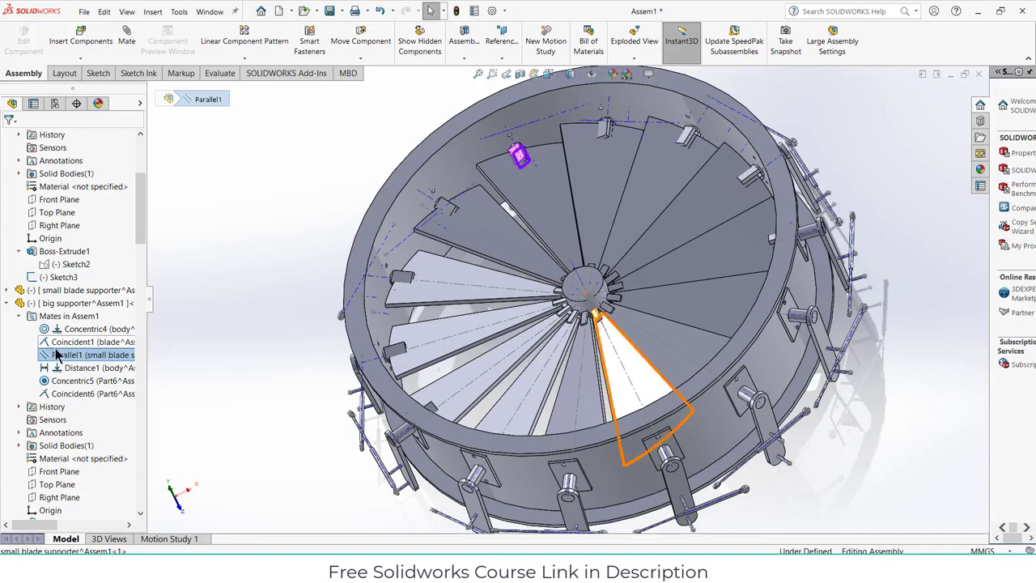
{"action": "right_click", "coordinate": [65, 361]}
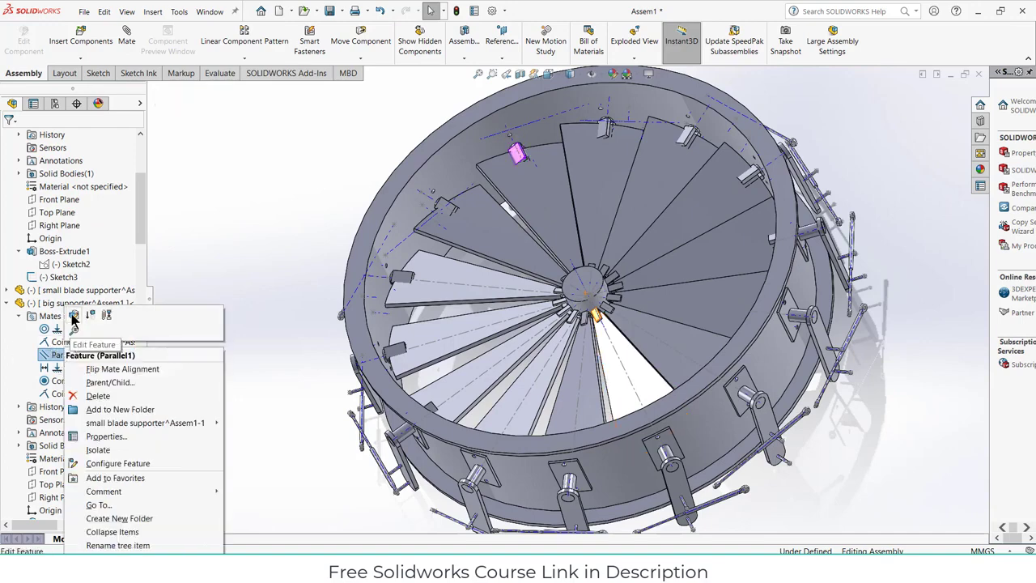
{"action": "left_click", "coordinate": [73, 316]}
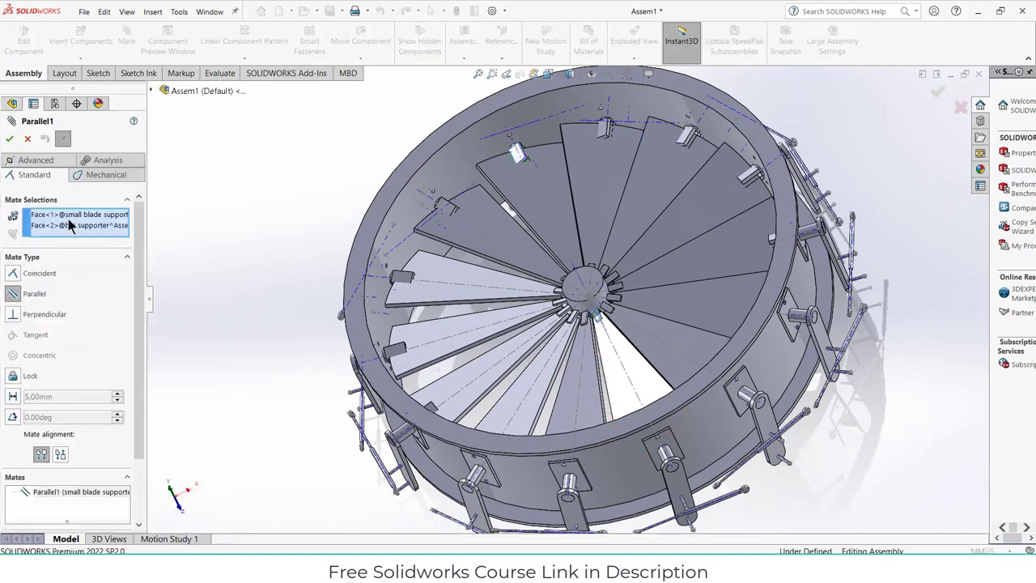
{"action": "right_click", "coordinate": [68, 218]}
{"action": "left_click", "coordinate": [93, 224]}
Try to redefine Parallel1 between the flat face of a patterned blade and the big supporter's face, and cancel the edit
{"action": "scroll", "coordinate": [478, 182], "scroll_direction": "down", "scroll_amount": 3}
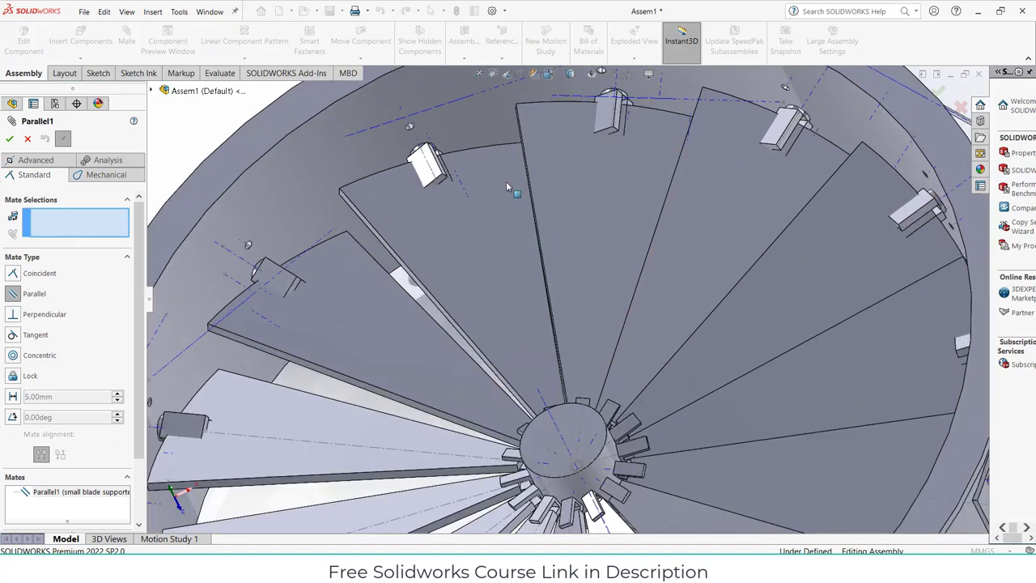
{"action": "left_click", "coordinate": [456, 212]}
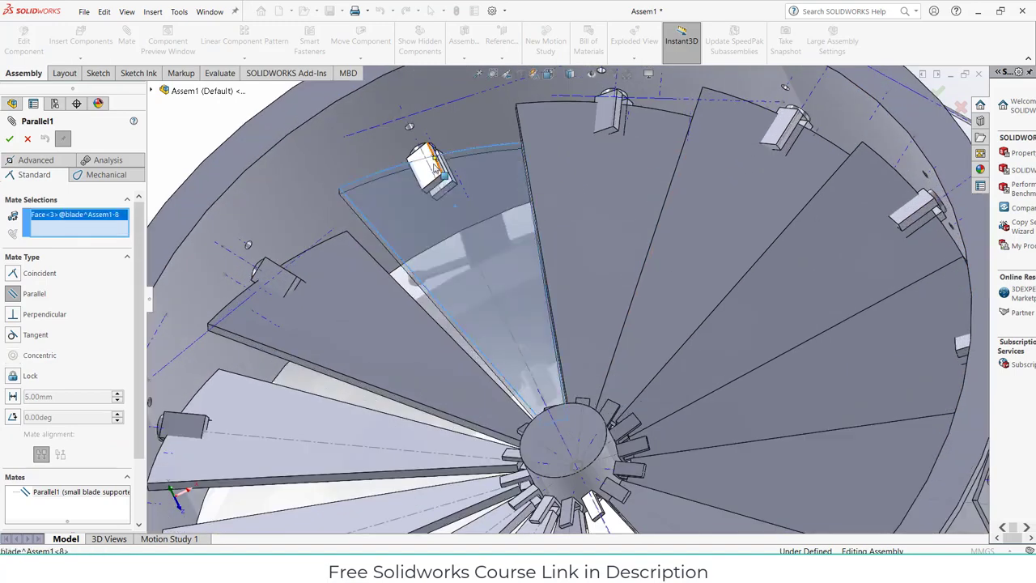
{"action": "left_click", "coordinate": [404, 194]}
{"action": "scroll", "coordinate": [519, 304], "scroll_direction": "up", "scroll_amount": 3}
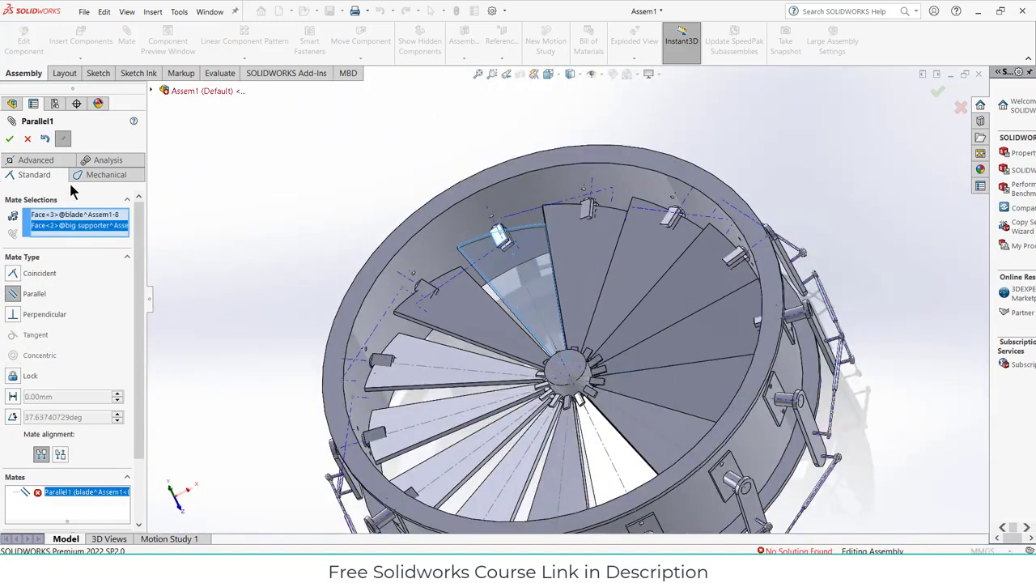
{"action": "left_click", "coordinate": [30, 138]}
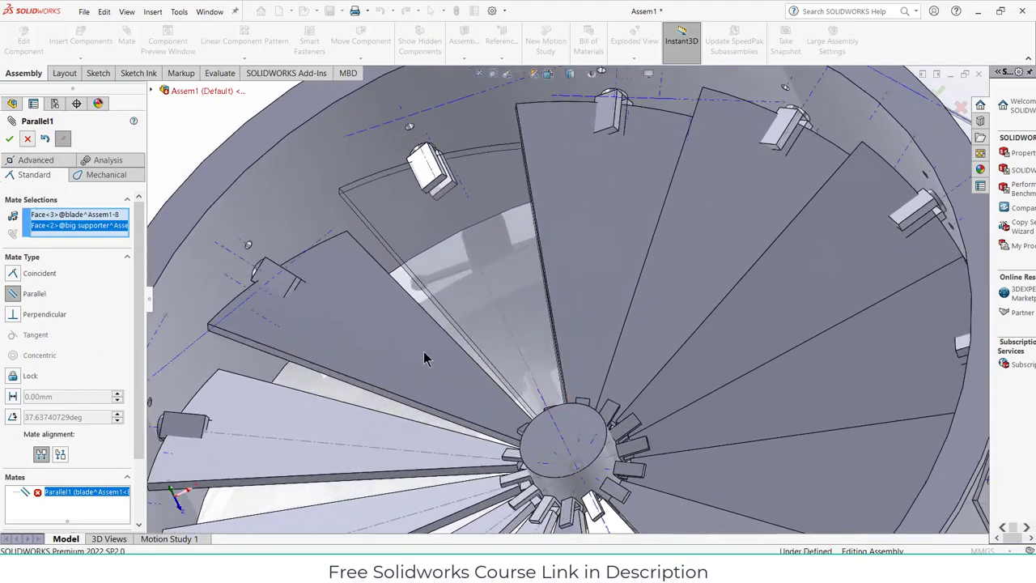
{"action": "key", "text": "Escape"}
Suppress LocalCirPattern1 so only the original blade and its supporters remain in the ring
{"action": "scroll", "coordinate": [81, 393], "scroll_direction": "down", "scroll_amount": 5}
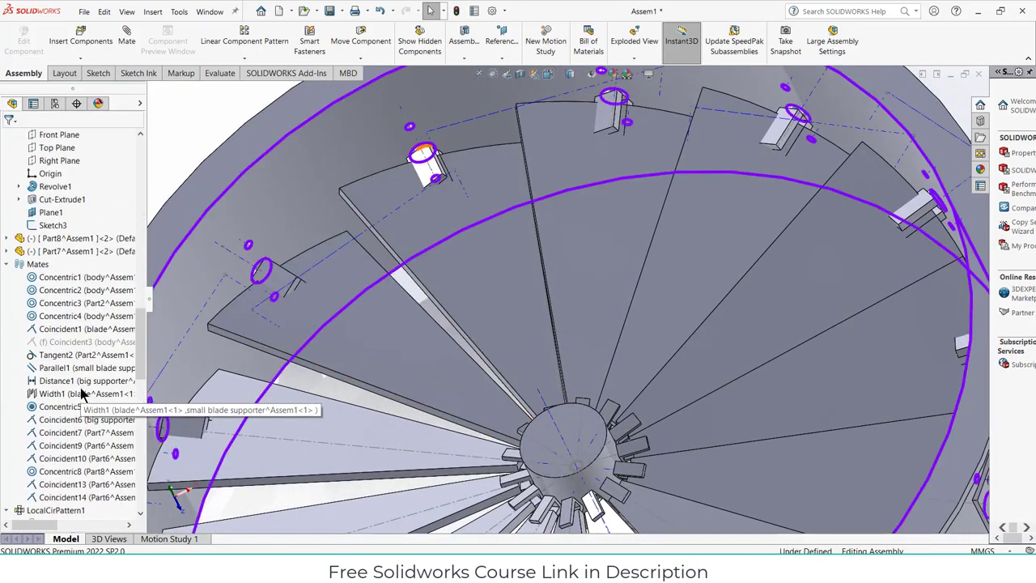
{"action": "scroll", "coordinate": [81, 393], "scroll_direction": "down", "scroll_amount": 10}
{"action": "scroll", "coordinate": [49, 238], "scroll_direction": "up", "scroll_amount": 3}
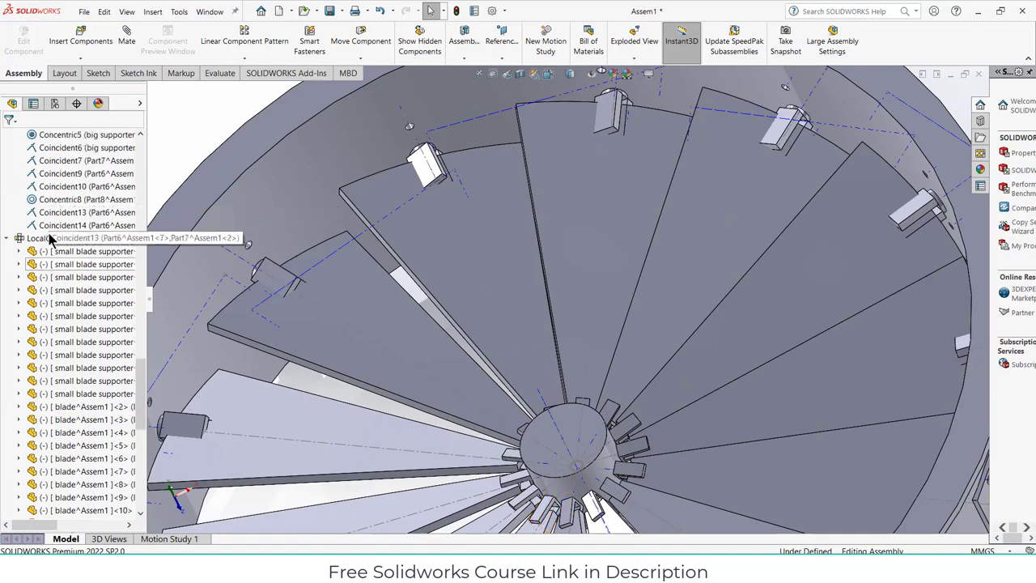
{"action": "right_click", "coordinate": [49, 238]}
{"action": "key", "text": "Escape"}
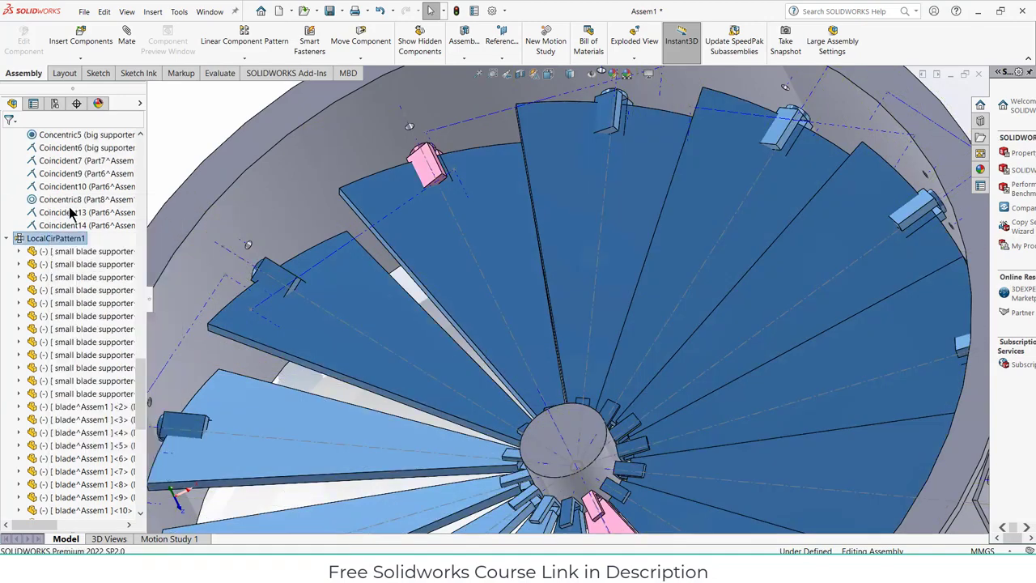
{"action": "scroll", "coordinate": [643, 322], "scroll_direction": "up", "scroll_amount": 5}
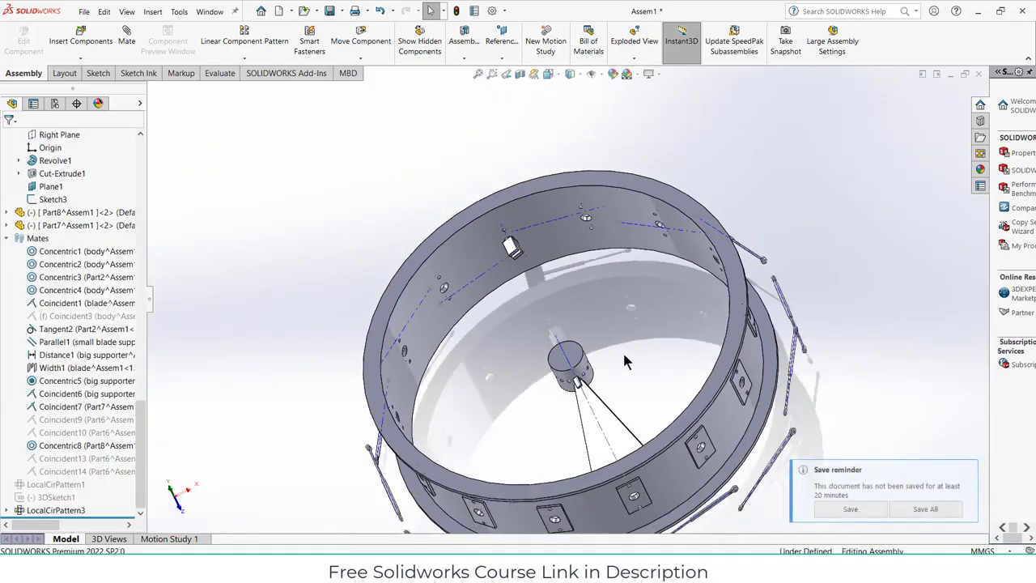
{"action": "mouse_move", "coordinate": [624, 361]}
{"action": "middle_mouse_down"}
{"action": "mouse_move", "coordinate": [666, 333]}
{"action": "mouse_move", "coordinate": [666, 387]}
{"action": "mouse_move", "coordinate": [675, 340]}
{"action": "mouse_move", "coordinate": [621, 335]}
{"action": "mouse_move", "coordinate": [659, 326]}
{"action": "mouse_move", "coordinate": [644, 301]}
{"action": "mouse_move", "coordinate": [648, 332]}
{"action": "mouse_move", "coordinate": [623, 364]}
{"action": "middle_mouse_up"}
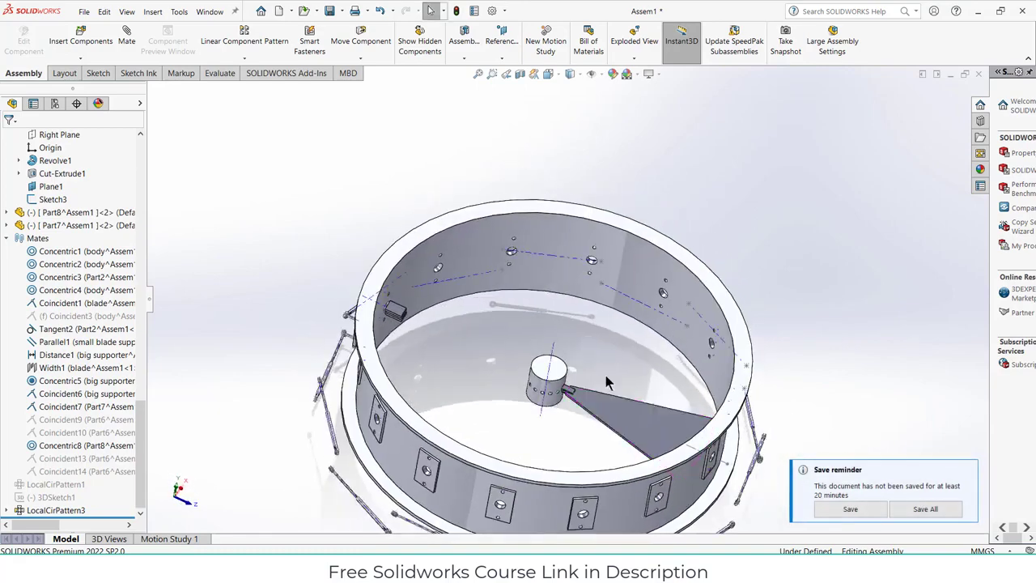
Examine how the original blade sits relative to the hub and the big supporter inside the ring
{"action": "left_click", "coordinate": [626, 423]}
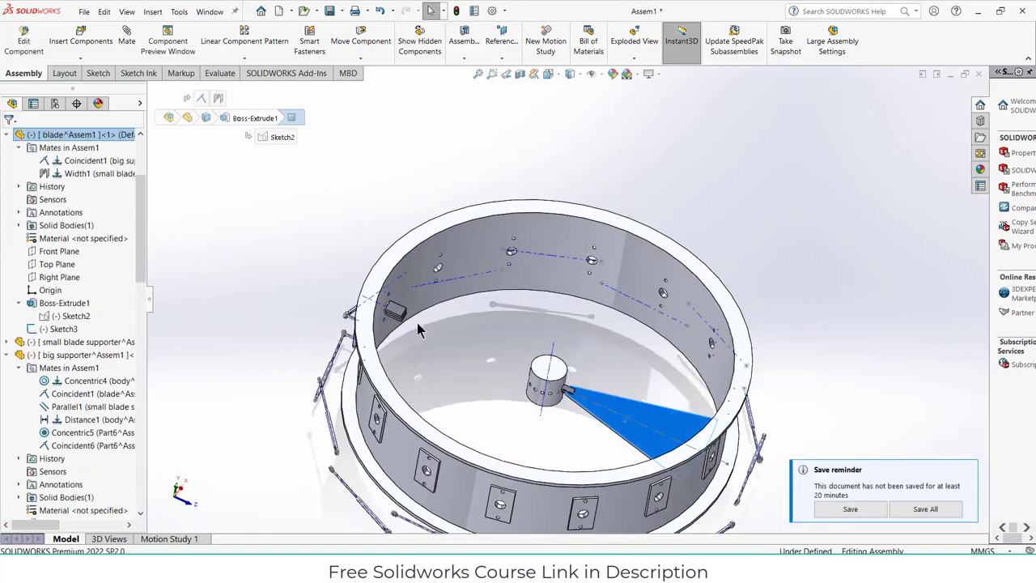
{"action": "middle_click_drag", "start_coordinate": [425, 320], "coordinate": [660, 395]}
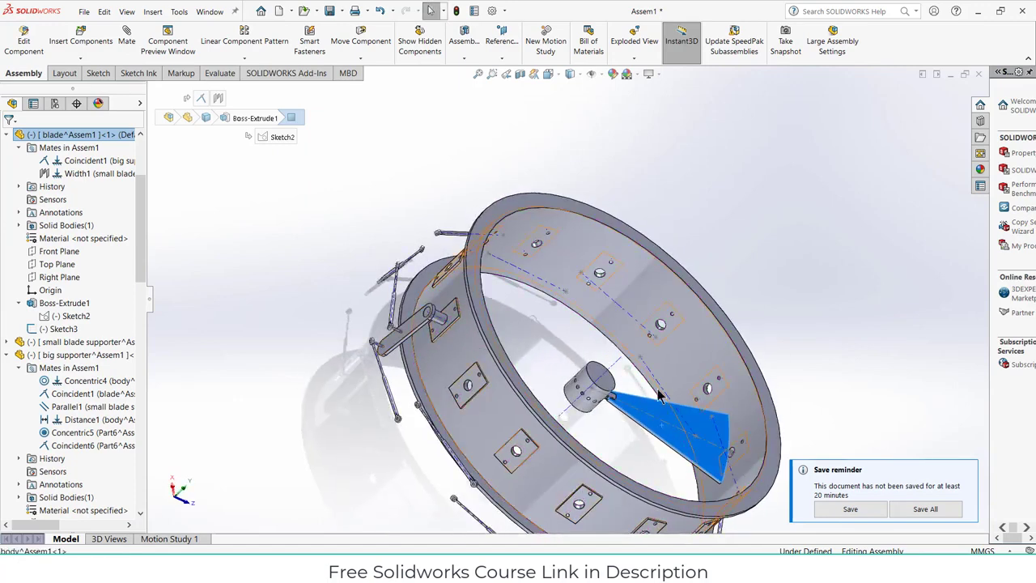
{"action": "middle_click_drag", "start_coordinate": [720, 418], "coordinate": [606, 407]}
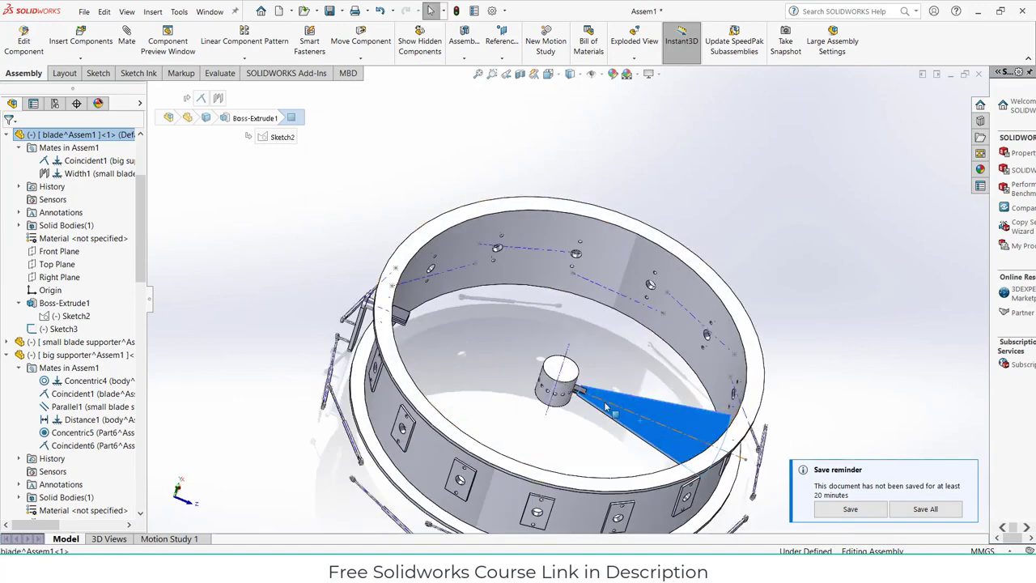
{"action": "mouse_move", "coordinate": [659, 413]}
{"action": "left_mouse_down"}
{"action": "mouse_move", "coordinate": [581, 427]}
{"action": "mouse_move", "coordinate": [594, 409]}
{"action": "mouse_move", "coordinate": [656, 430]}
{"action": "left_mouse_up"}
{"action": "scroll", "coordinate": [607, 408], "scroll_direction": "down", "scroll_amount": 5}
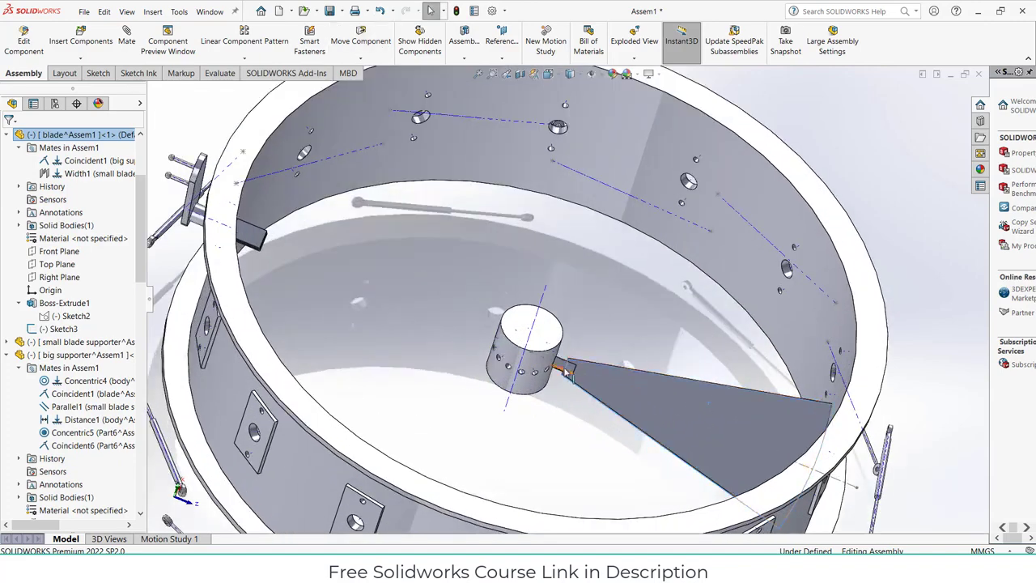
Edit the small blade supporter's Concentric3 mate and change its alignment from anti-aligned to aligned
{"action": "left_click", "coordinate": [566, 366]}
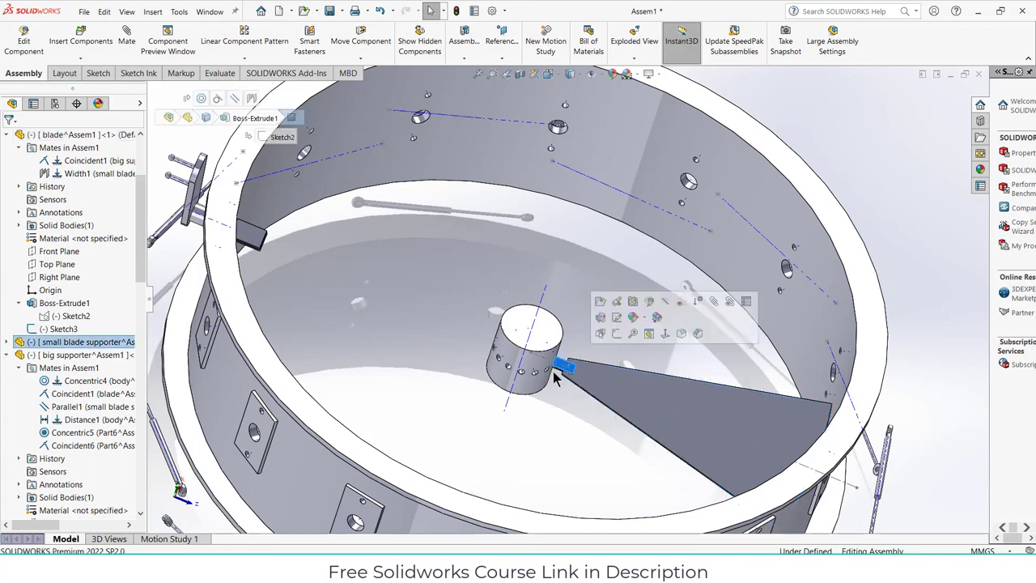
{"action": "left_click", "coordinate": [6, 341]}
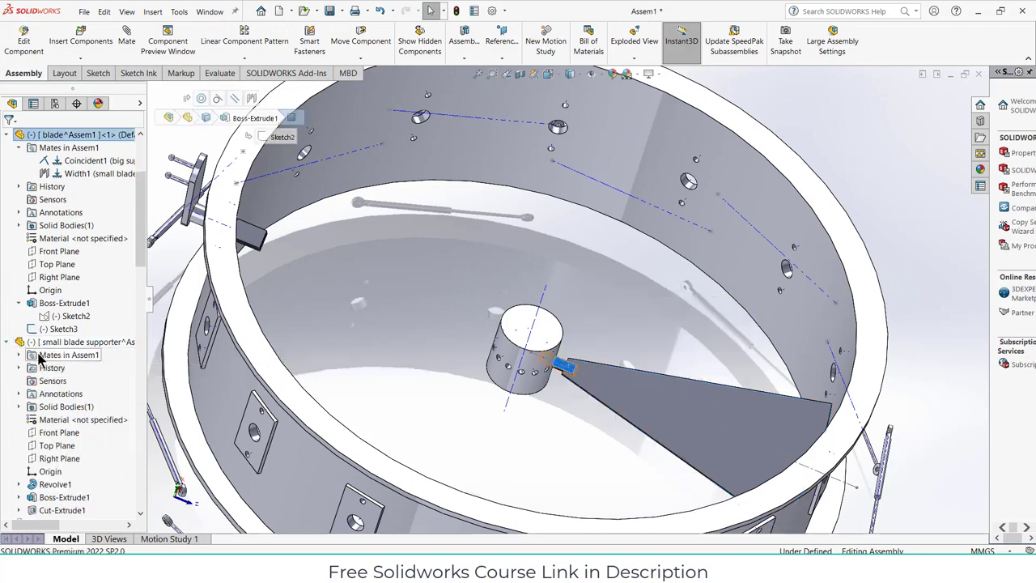
{"action": "left_click", "coordinate": [19, 355]}
{"action": "left_click", "coordinate": [68, 369]}
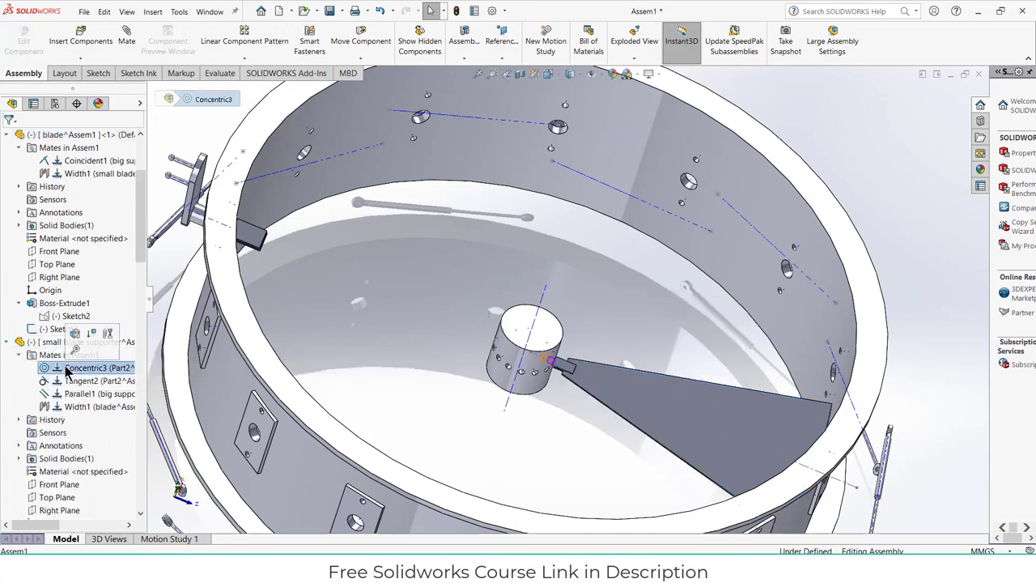
{"action": "left_click", "coordinate": [74, 334]}
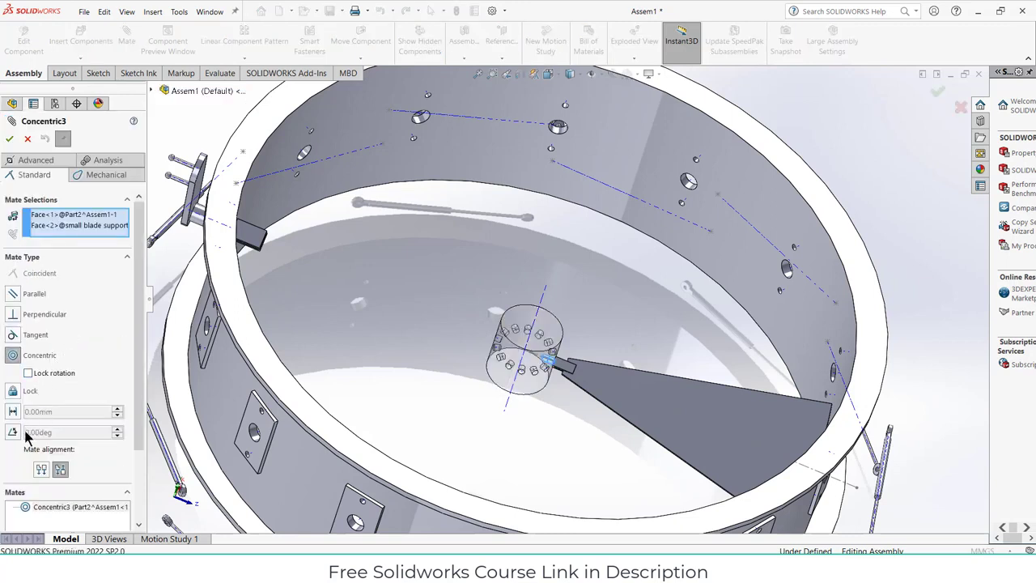
{"action": "left_click", "coordinate": [43, 470]}
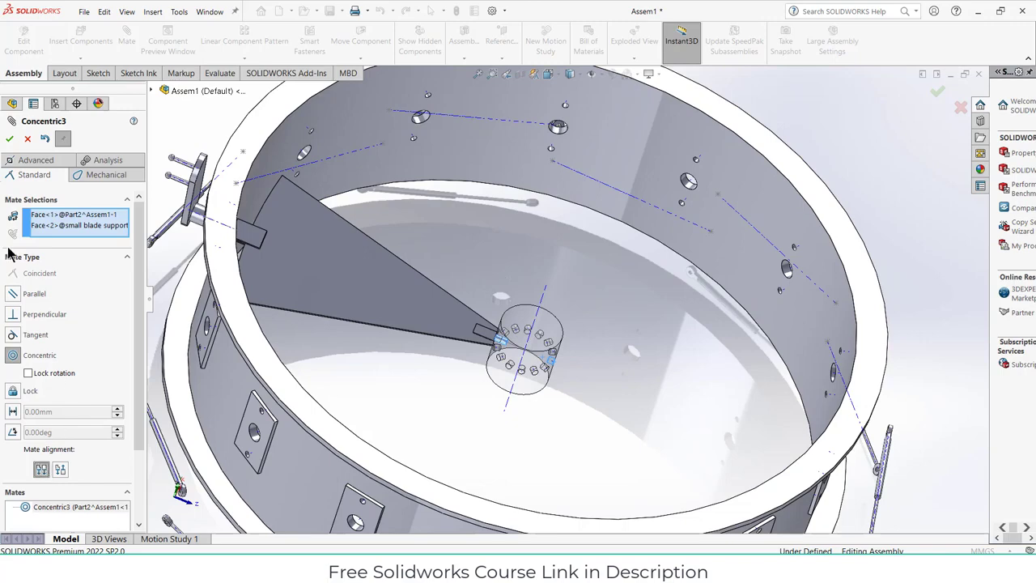
{"action": "left_click", "coordinate": [9, 139]}
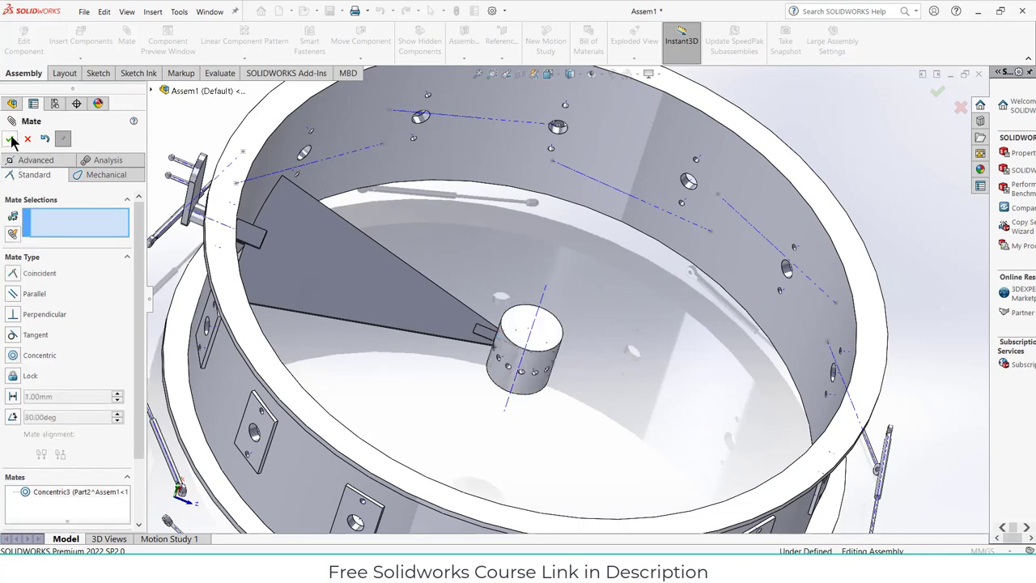
{"action": "left_click", "coordinate": [10, 139]}
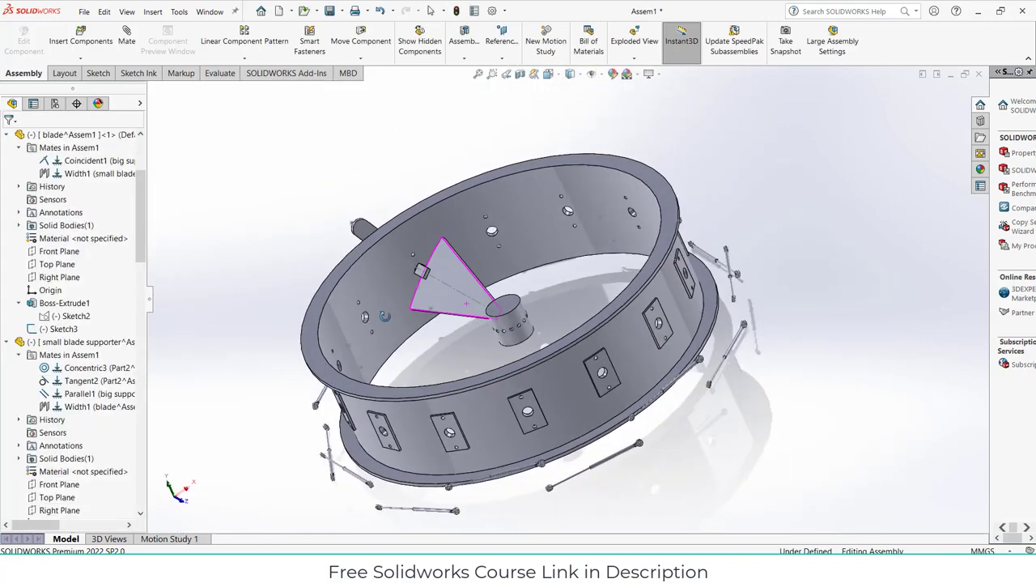
Unsuppress LocalCirPattern1 to restore the patterned blades, supporters and arms
{"action": "scroll", "coordinate": [40, 427], "scroll_direction": "down", "scroll_amount": 15}
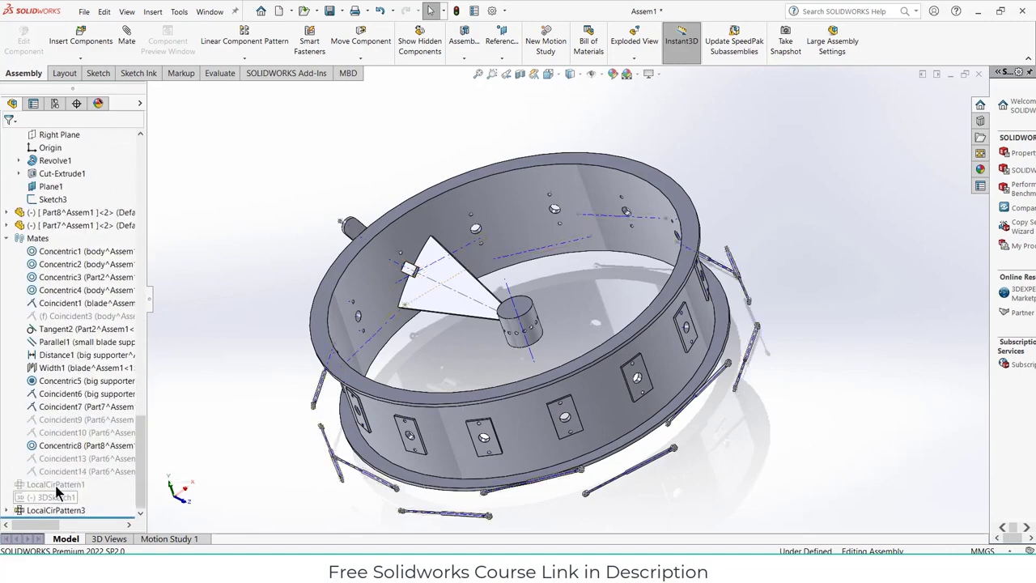
{"action": "right_click", "coordinate": [56, 483]}
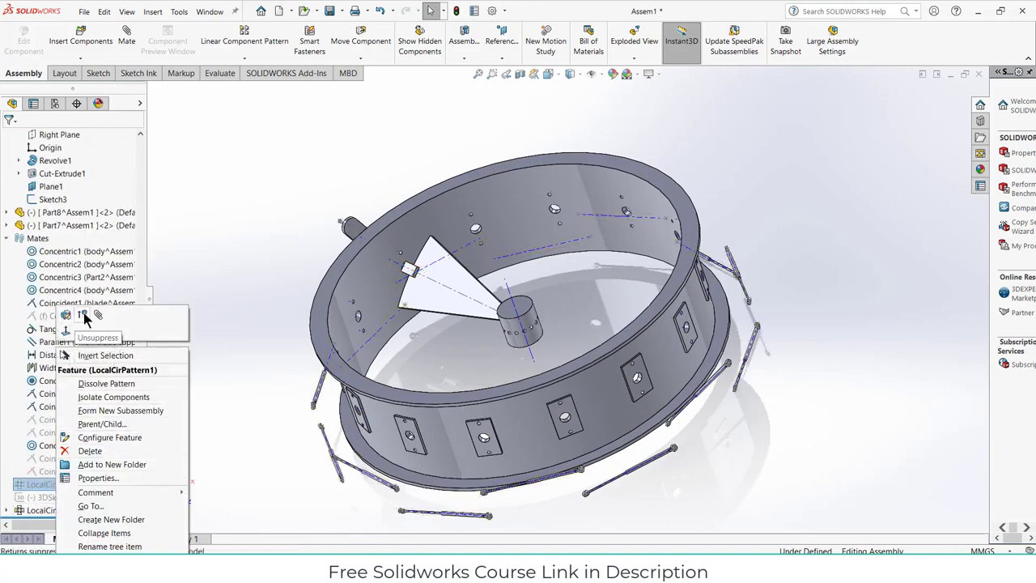
{"action": "left_click", "coordinate": [84, 316]}
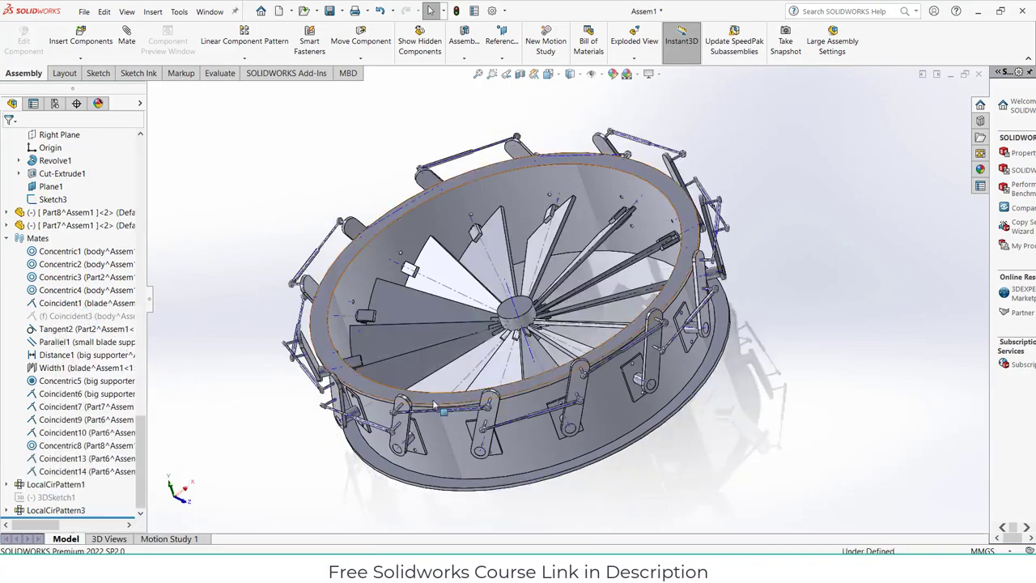
Swing the patterned Part6<4> arm on the outside of the ring to turn the blades, and view them from above
{"action": "middle_click_drag", "start_coordinate": [435, 404], "coordinate": [565, 394]}
{"action": "left_click", "coordinate": [576, 374]}
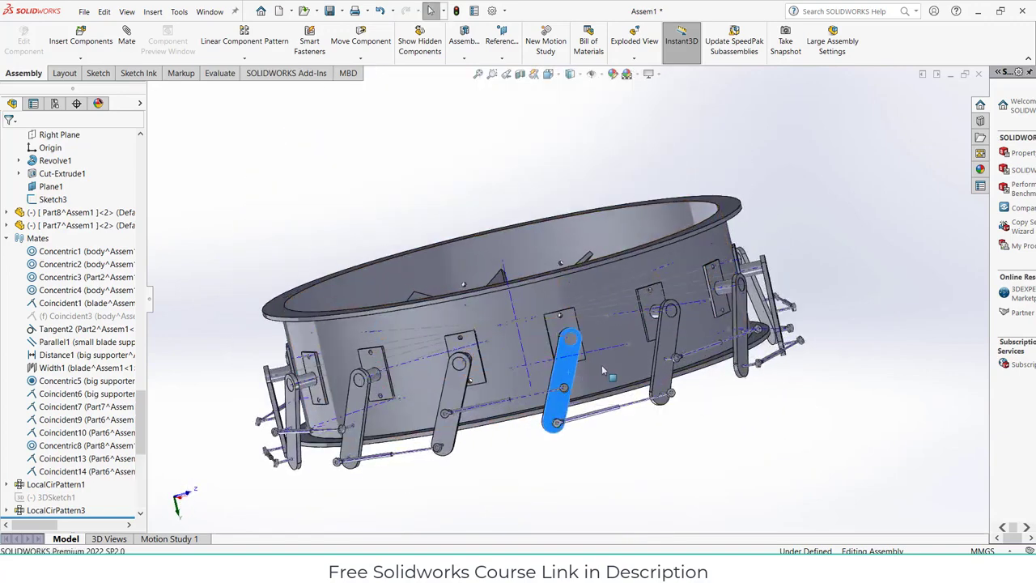
{"action": "left_click_drag", "start_coordinate": [567, 389], "coordinate": [587, 409]}
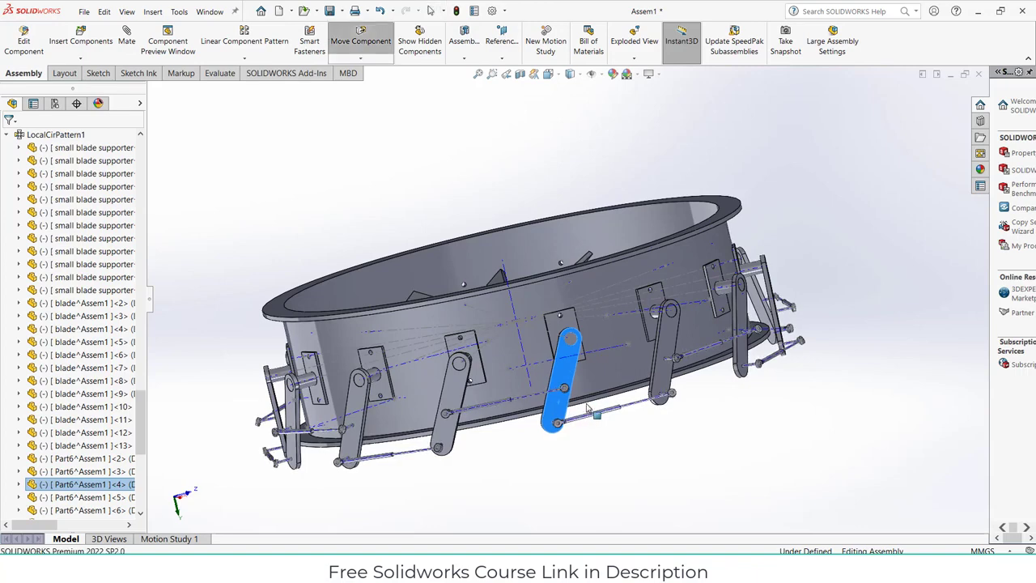
{"action": "left_click", "coordinate": [533, 484]}
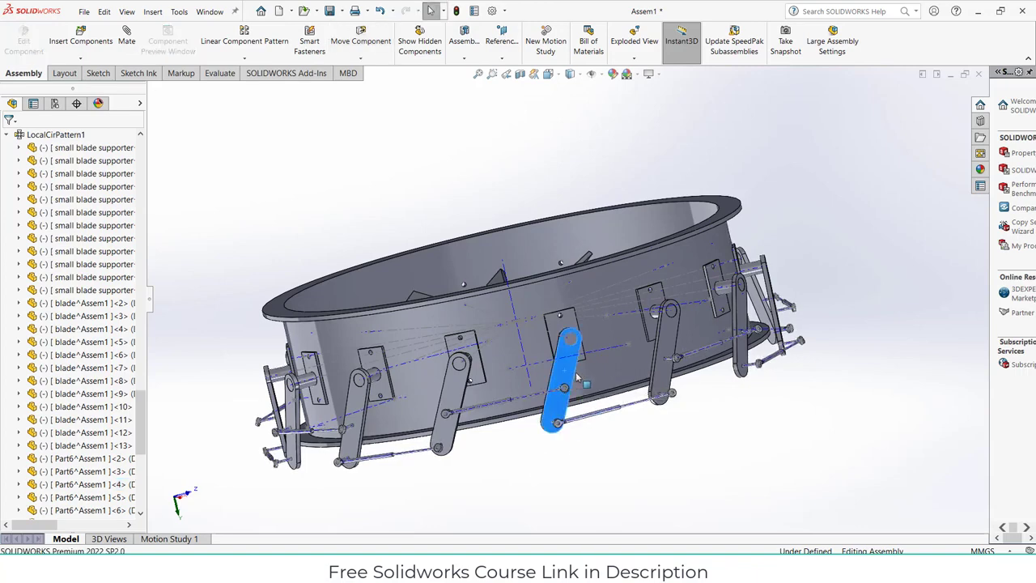
{"action": "left_click_drag", "start_coordinate": [576, 376], "coordinate": [639, 411]}
{"action": "mouse_move", "coordinate": [524, 394]}
{"action": "left_mouse_down"}
{"action": "mouse_move", "coordinate": [566, 420]}
{"action": "mouse_move", "coordinate": [518, 410]}
{"action": "left_mouse_up"}
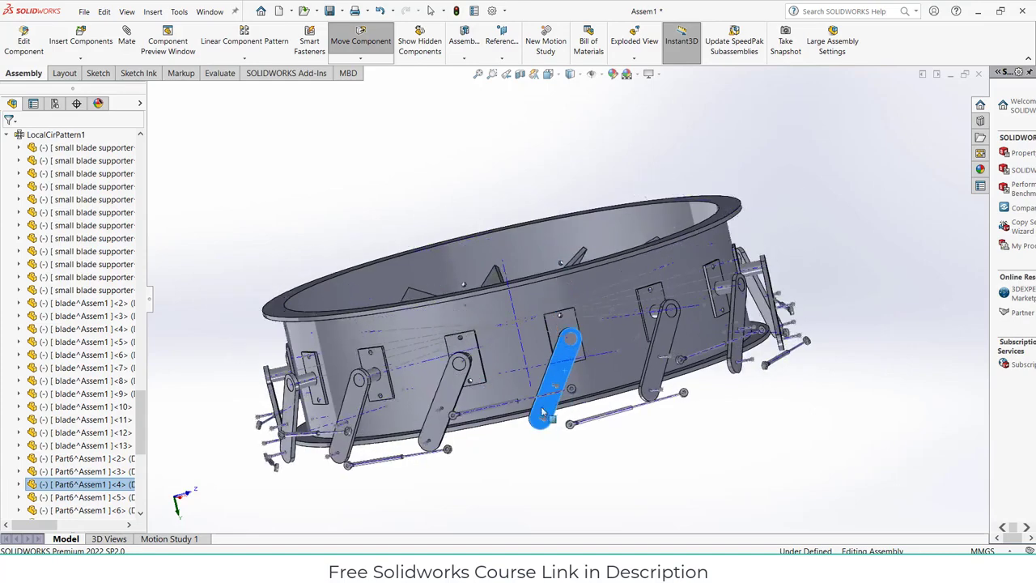
{"action": "middle_click_drag", "start_coordinate": [500, 393], "coordinate": [549, 477]}
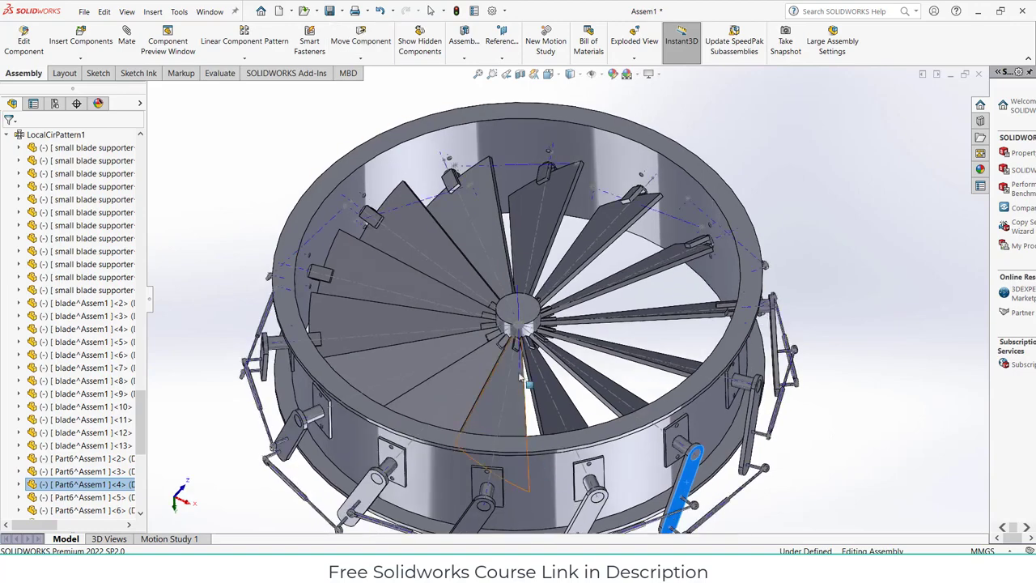
Examine the patterned blades and small supporters around the central hub up close for clearance
{"action": "left_click_drag", "start_coordinate": [535, 382], "coordinate": [526, 386]}
{"action": "scroll", "coordinate": [518, 382], "scroll_direction": "down", "scroll_amount": 6}
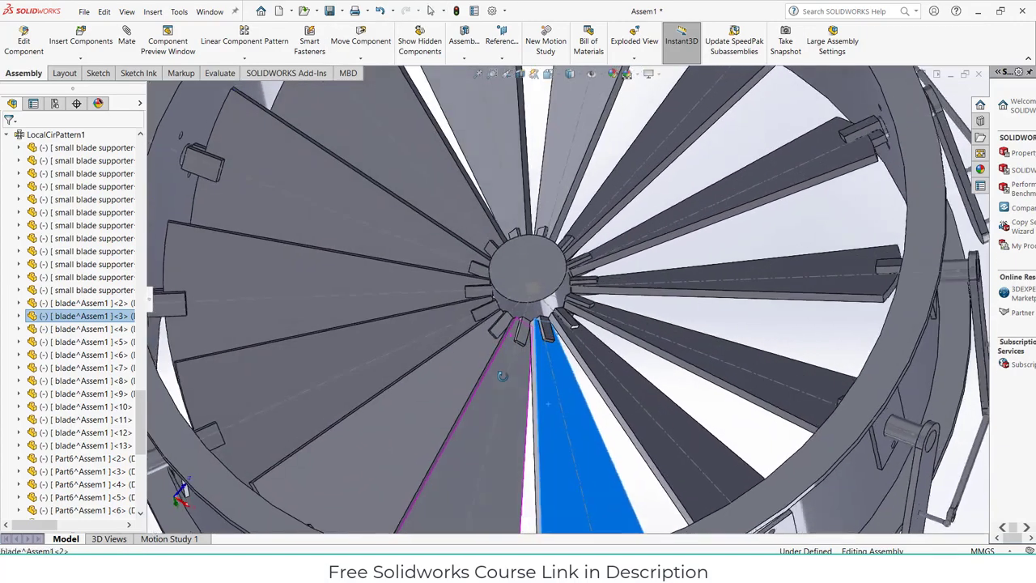
{"action": "middle_click_drag", "start_coordinate": [502, 376], "coordinate": [525, 386]}
{"action": "scroll", "coordinate": [515, 332], "scroll_direction": "down", "scroll_amount": 4}
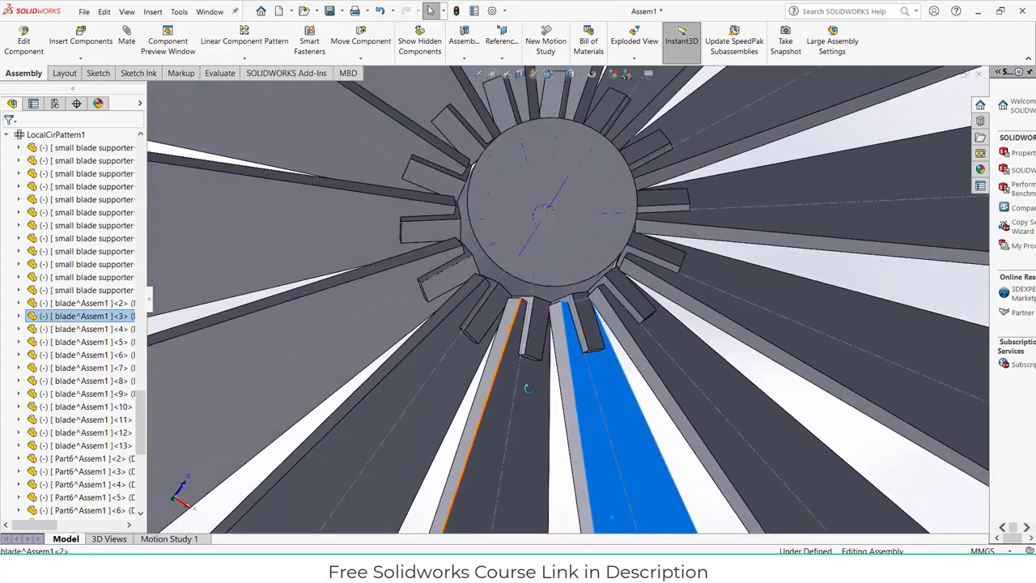
Try a concentric mate between the curved outer end face of one patterned blade and the ring body's cylindrical face
{"action": "scroll", "coordinate": [530, 394], "scroll_direction": "up", "scroll_amount": 3}
{"action": "scroll", "coordinate": [552, 346], "scroll_direction": "up", "scroll_amount": 5}
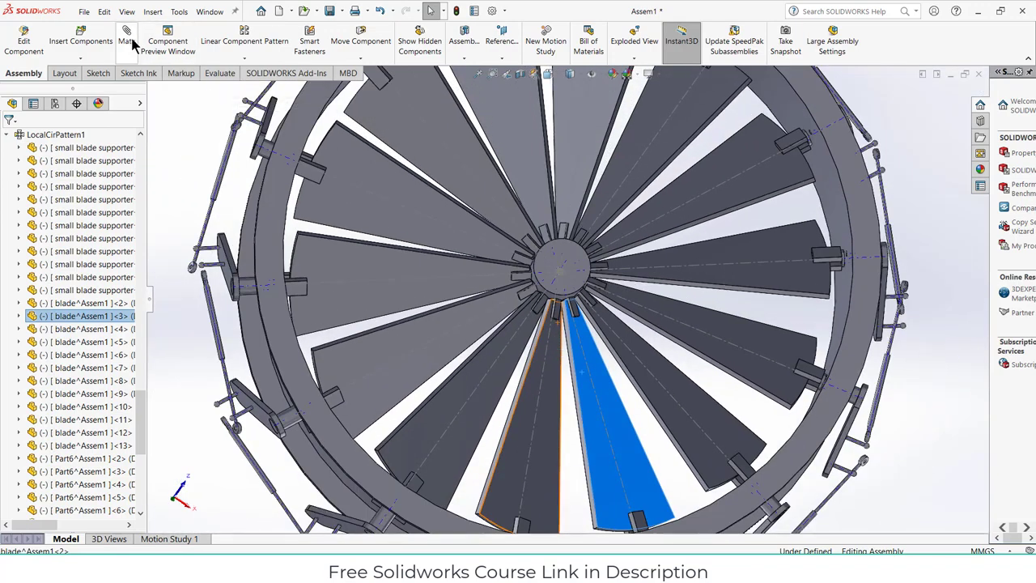
{"action": "left_click", "coordinate": [937, 214]}
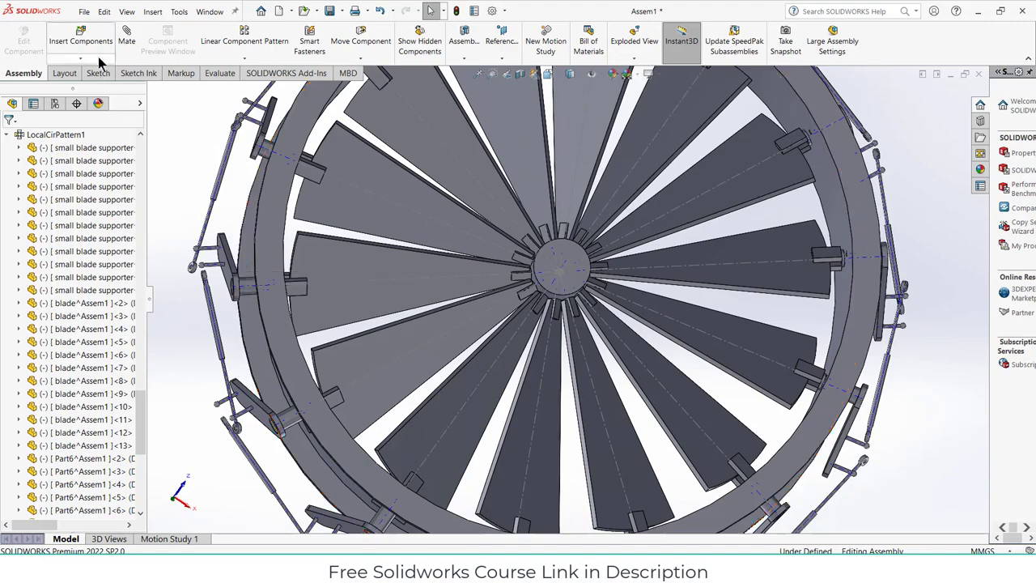
{"action": "scroll", "coordinate": [789, 489], "scroll_direction": "down", "scroll_amount": 5}
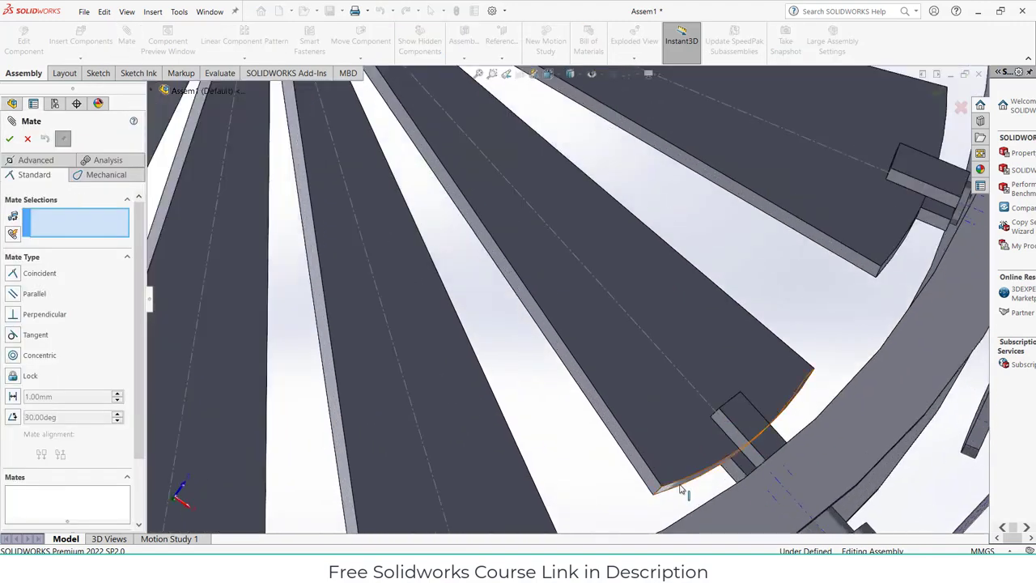
{"action": "left_click", "coordinate": [681, 489]}
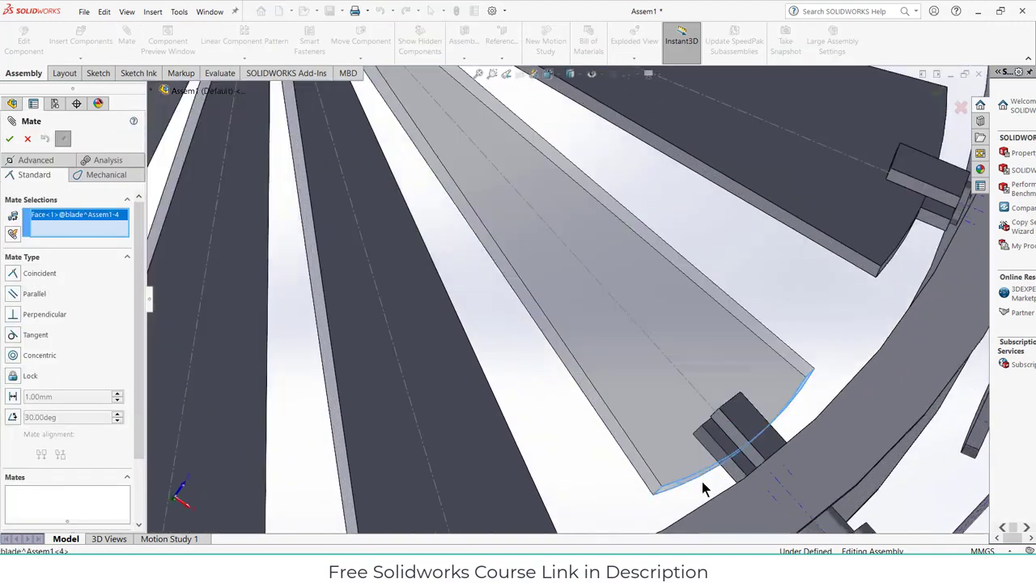
{"action": "scroll", "coordinate": [726, 415], "scroll_direction": "up", "scroll_amount": 5}
{"action": "middle_click_drag", "start_coordinate": [743, 374], "coordinate": [720, 294]}
{"action": "left_click", "coordinate": [781, 414]}
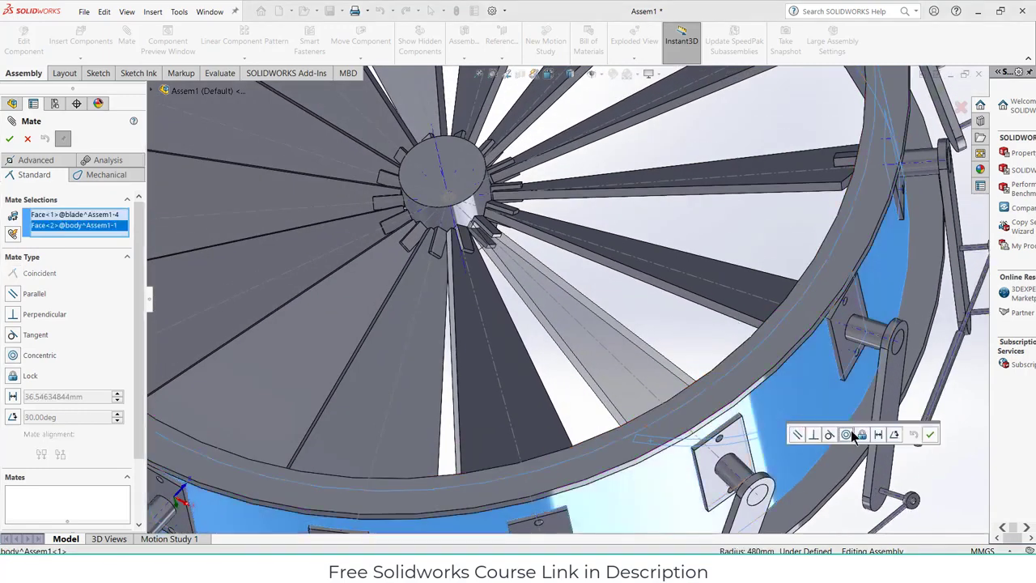
{"action": "left_click", "coordinate": [850, 439]}
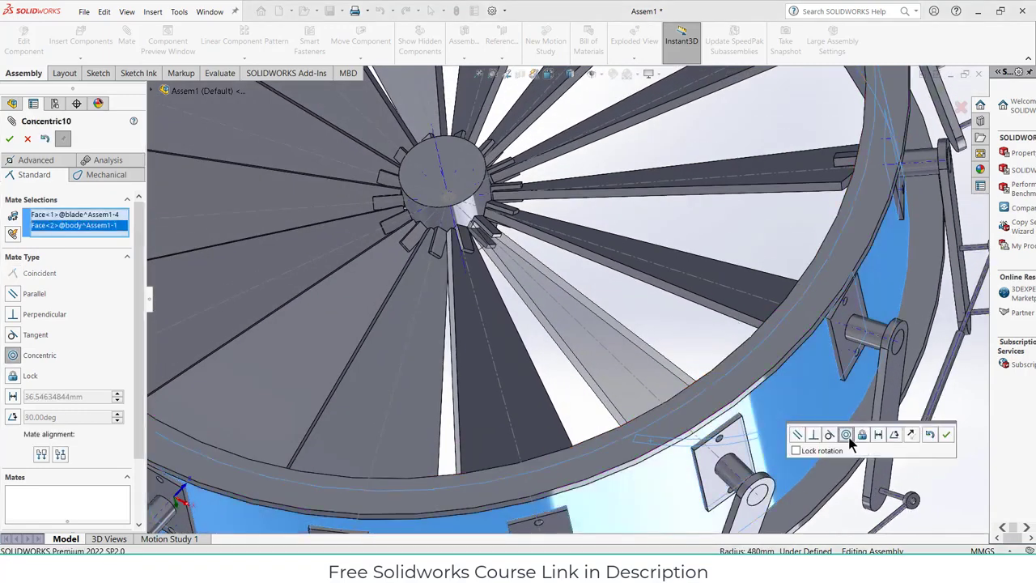
Try forcing the blade-to-ring concentric mate by breaking other mates, and undo it
{"action": "left_click", "coordinate": [948, 435]}
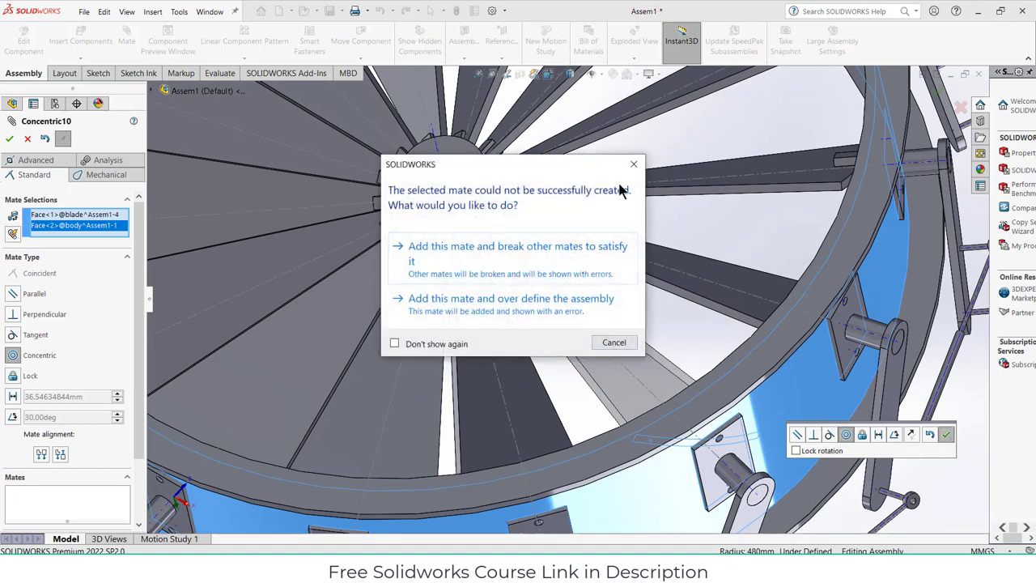
{"action": "left_click", "coordinate": [579, 259]}
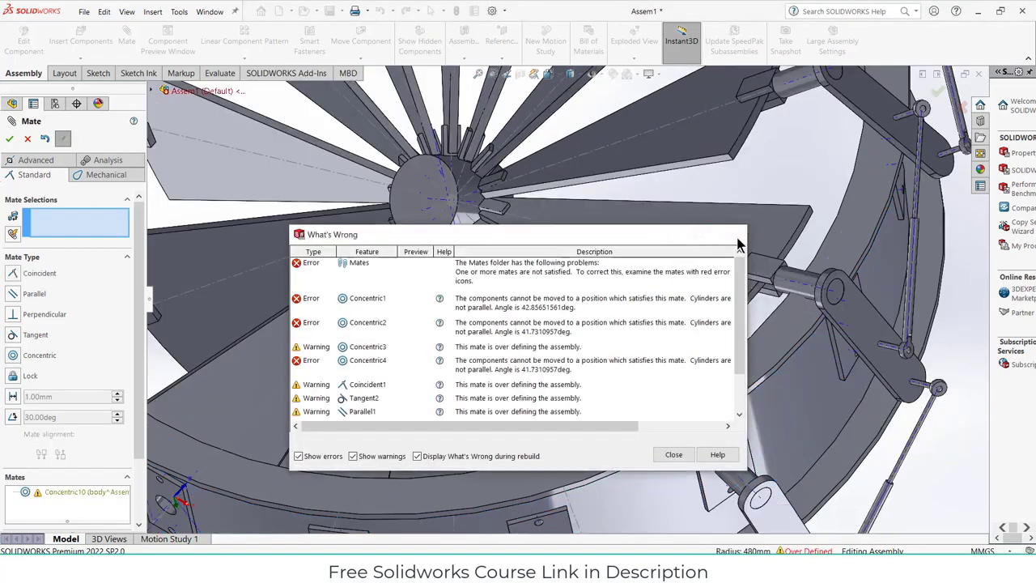
{"action": "left_click", "coordinate": [732, 235]}
{"action": "middle_click_drag", "start_coordinate": [785, 320], "coordinate": [718, 272]}
{"action": "left_click", "coordinate": [28, 139]}
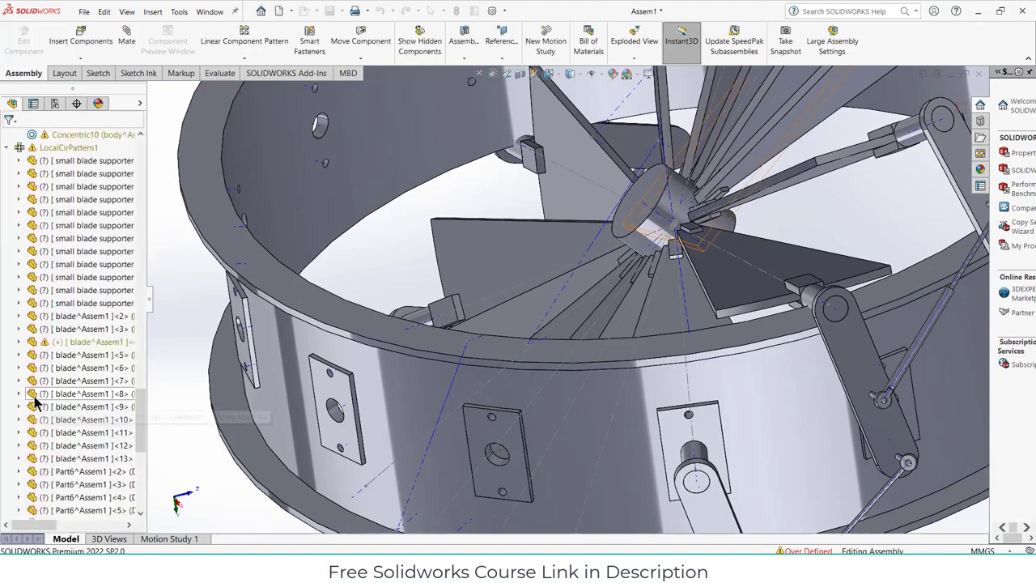
{"action": "key", "text": "ctrl+shift+z"}
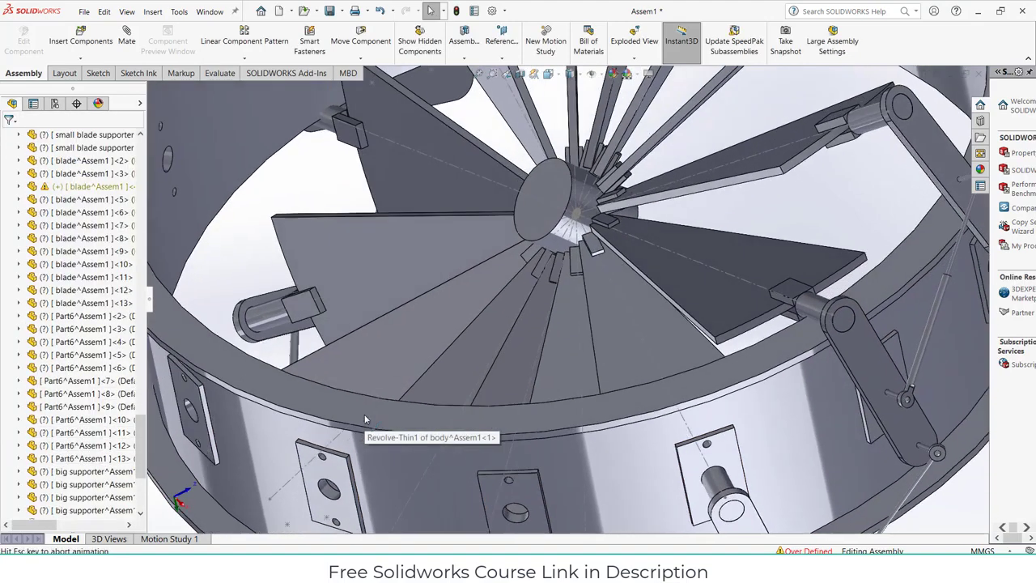
{"action": "scroll", "coordinate": [418, 338], "scroll_direction": "up", "scroll_amount": 5}
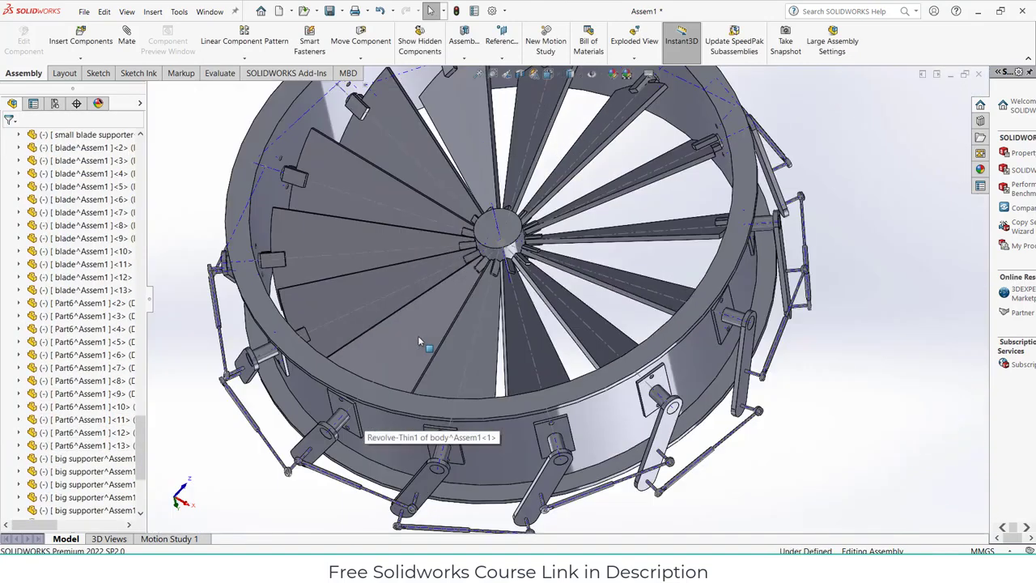
{"action": "middle_click_drag", "start_coordinate": [417, 339], "coordinate": [509, 322]}
{"action": "scroll", "coordinate": [510, 321], "scroll_direction": "down", "scroll_amount": 3}
{"action": "left_click", "coordinate": [510, 323]}
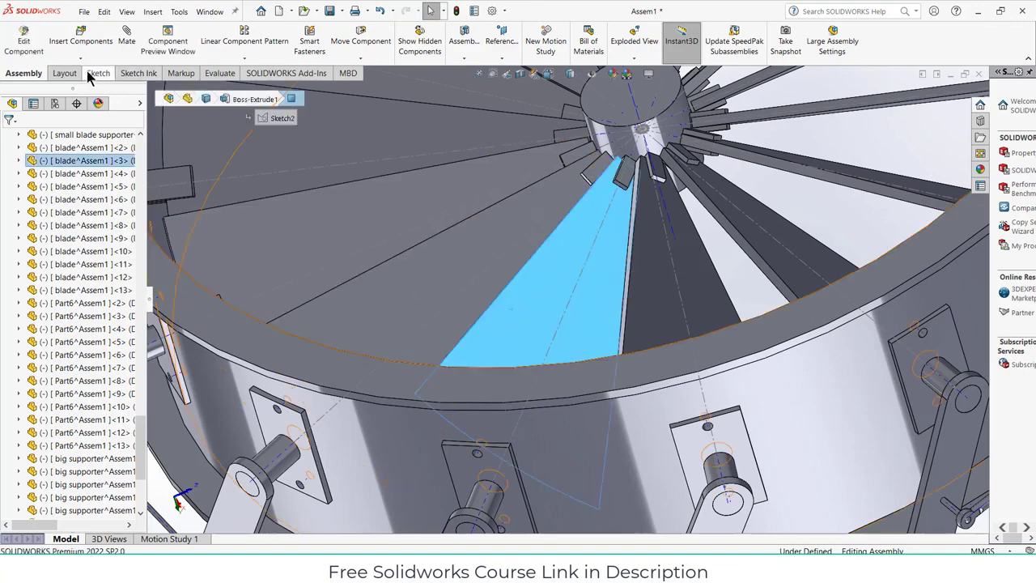
{"action": "left_click", "coordinate": [25, 41]}
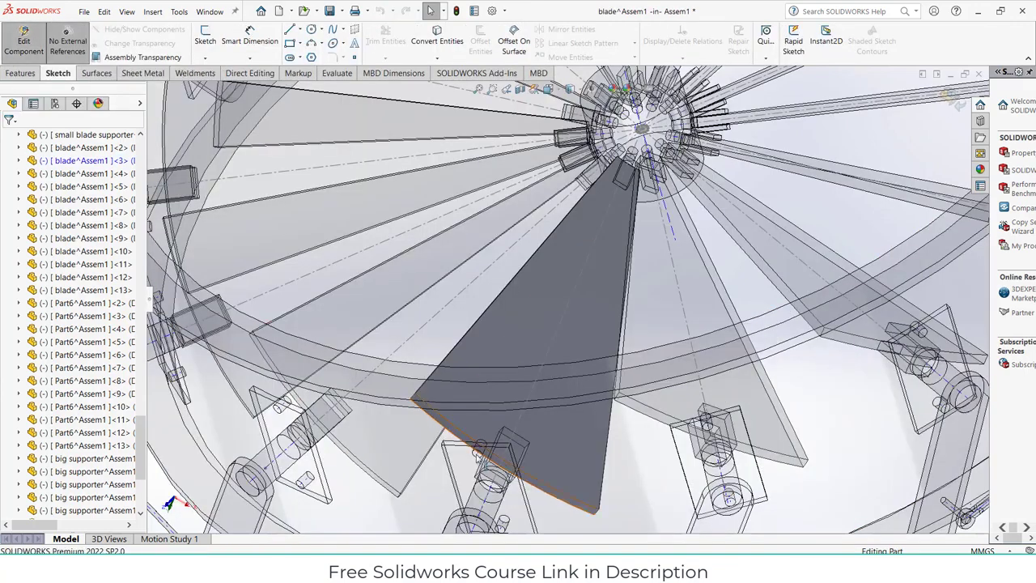
{"action": "scroll", "coordinate": [519, 472], "scroll_direction": "down", "scroll_amount": 3}
{"action": "scroll", "coordinate": [537, 459], "scroll_direction": "down", "scroll_amount": 3}
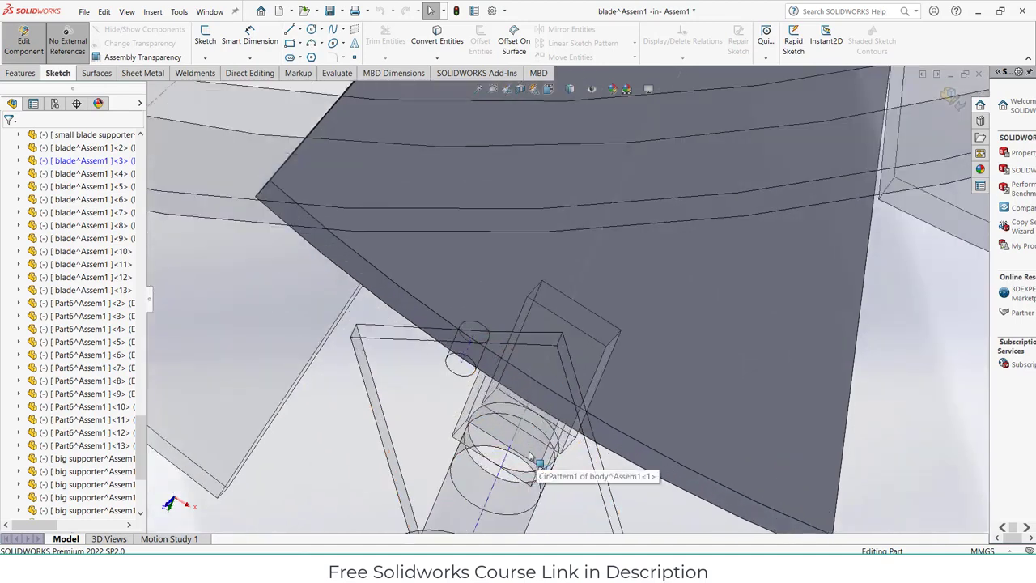
{"action": "left_click", "coordinate": [959, 100]}
{"action": "scroll", "coordinate": [664, 277], "scroll_direction": "up", "scroll_amount": 2}
{"action": "scroll", "coordinate": [664, 277], "scroll_direction": "up", "scroll_amount": 4}
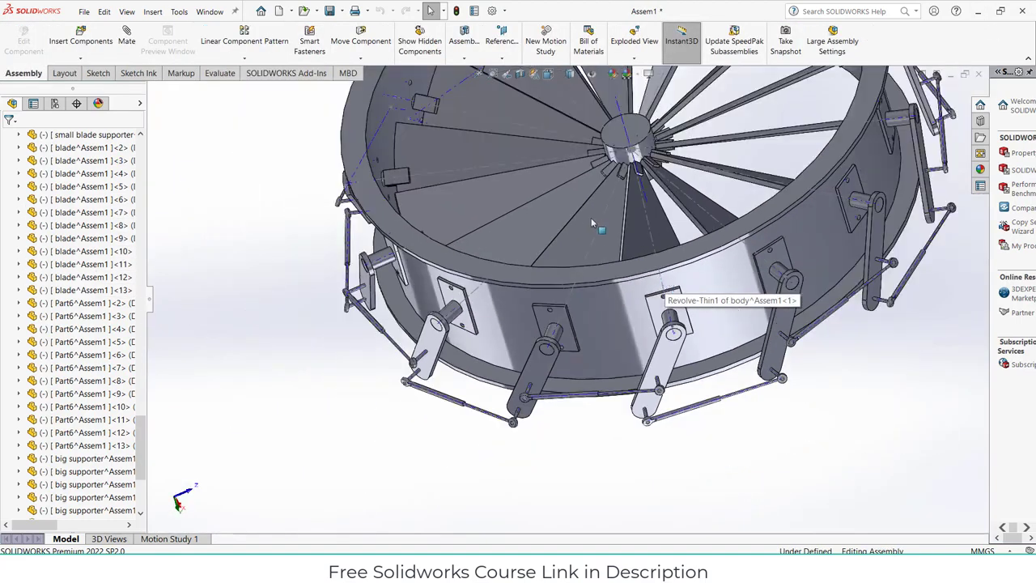
Suppress LocalCirPattern1 so that only the original blade, supporters and arm remain in the ring
{"action": "scroll", "coordinate": [595, 234], "scroll_direction": "down", "scroll_amount": 4}
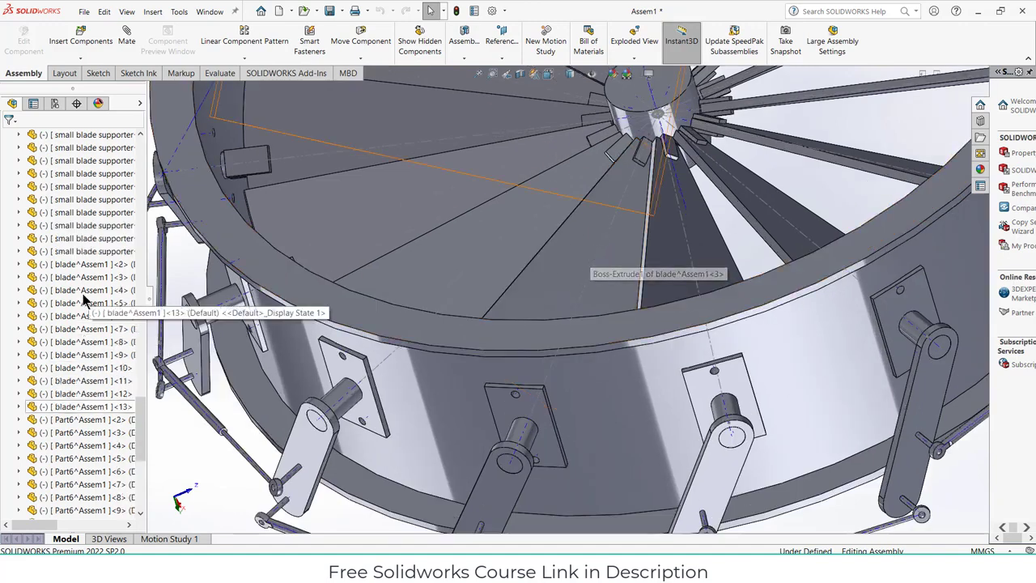
{"action": "scroll", "coordinate": [83, 296], "scroll_direction": "up", "scroll_amount": 7}
{"action": "right_click", "coordinate": [64, 253]}
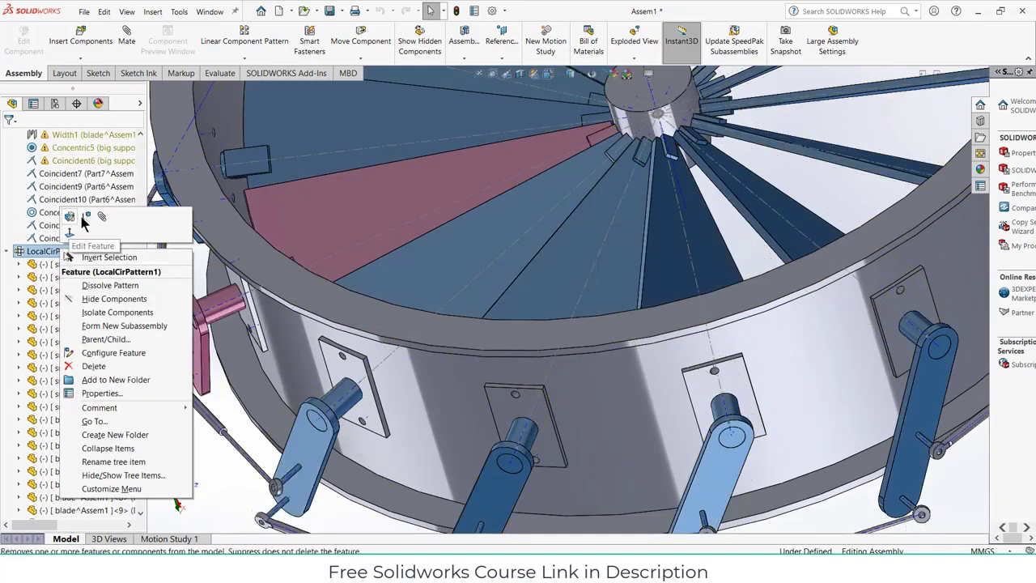
{"action": "left_click", "coordinate": [76, 215]}
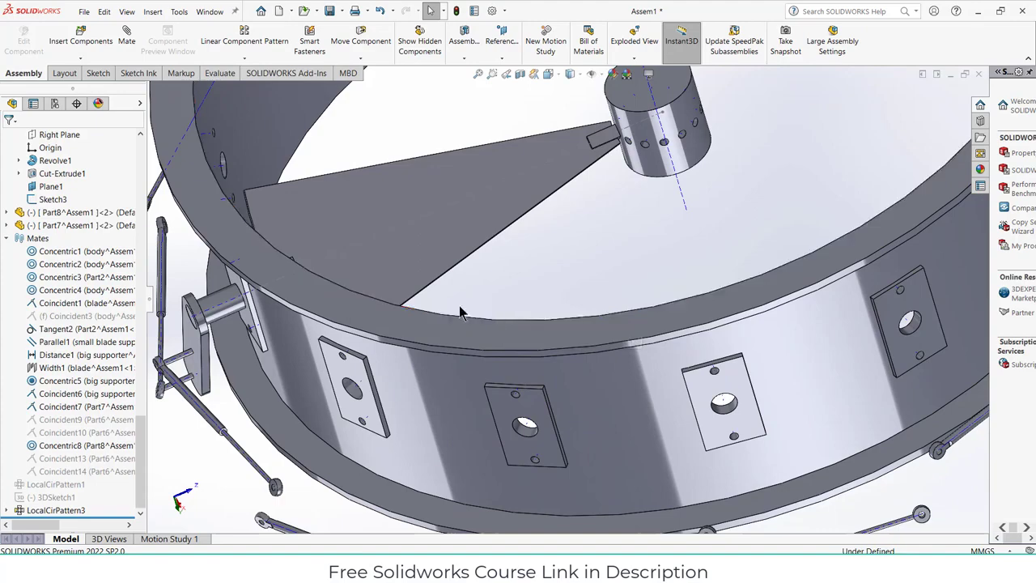
Open the original blade for in-context editing within the assembly
{"action": "middle_click_drag", "start_coordinate": [429, 259], "coordinate": [342, 215]}
{"action": "scroll", "coordinate": [371, 200], "scroll_direction": "down", "scroll_amount": 3}
{"action": "left_click", "coordinate": [402, 189]}
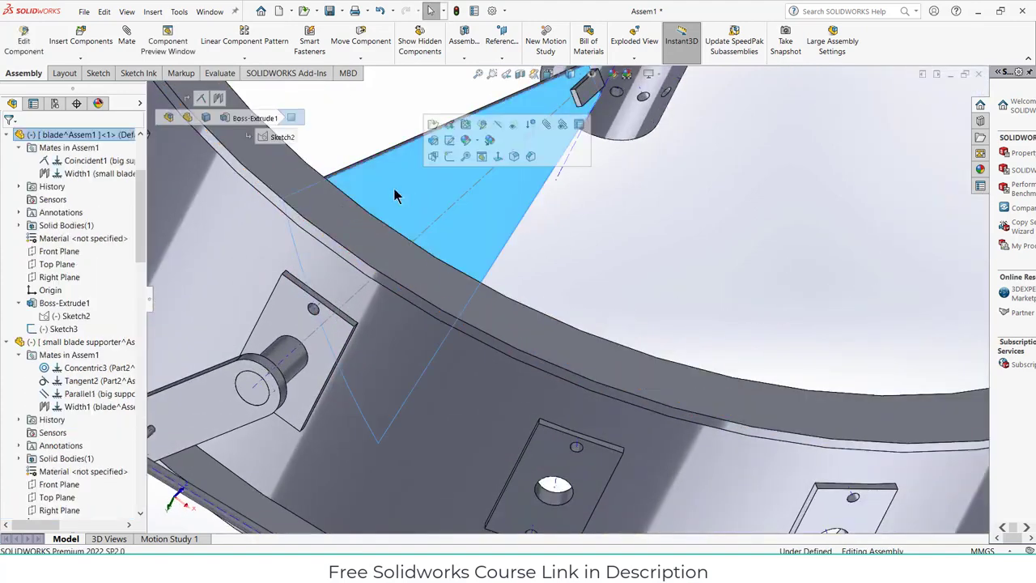
{"action": "left_click", "coordinate": [23, 41]}
{"action": "scroll", "coordinate": [296, 269], "scroll_direction": "down", "scroll_amount": 4}
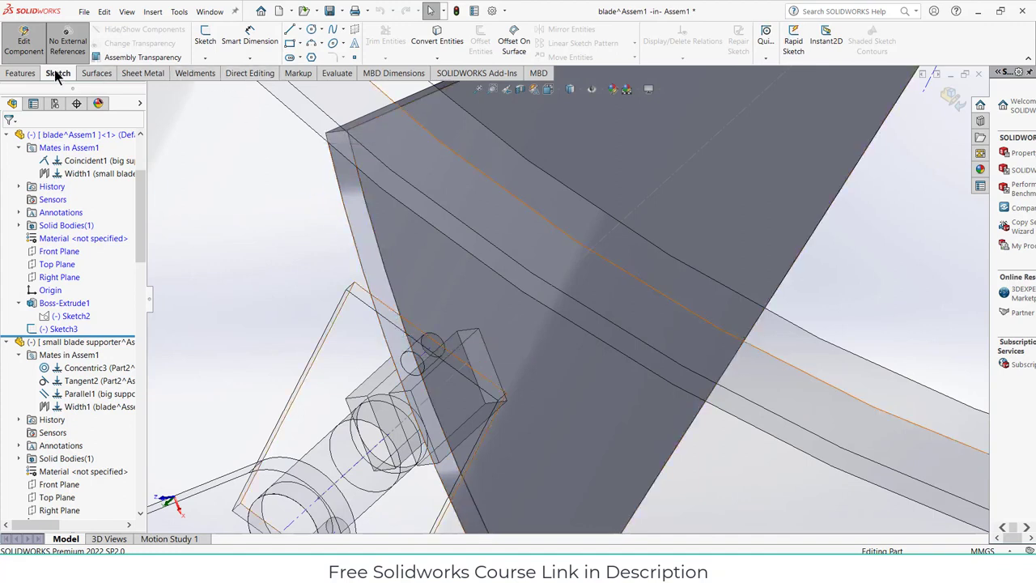
Try to define a reference plane from the blade's curved outer end face and its edge, and remove the edge reference
{"action": "left_click", "coordinate": [22, 74]}
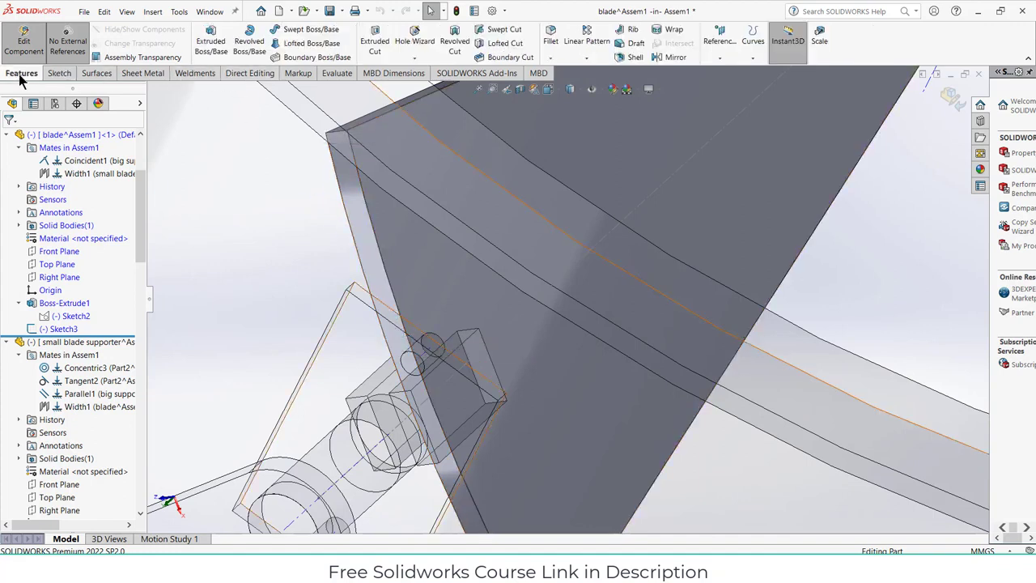
{"action": "left_click", "coordinate": [719, 45]}
{"action": "left_click", "coordinate": [733, 69]}
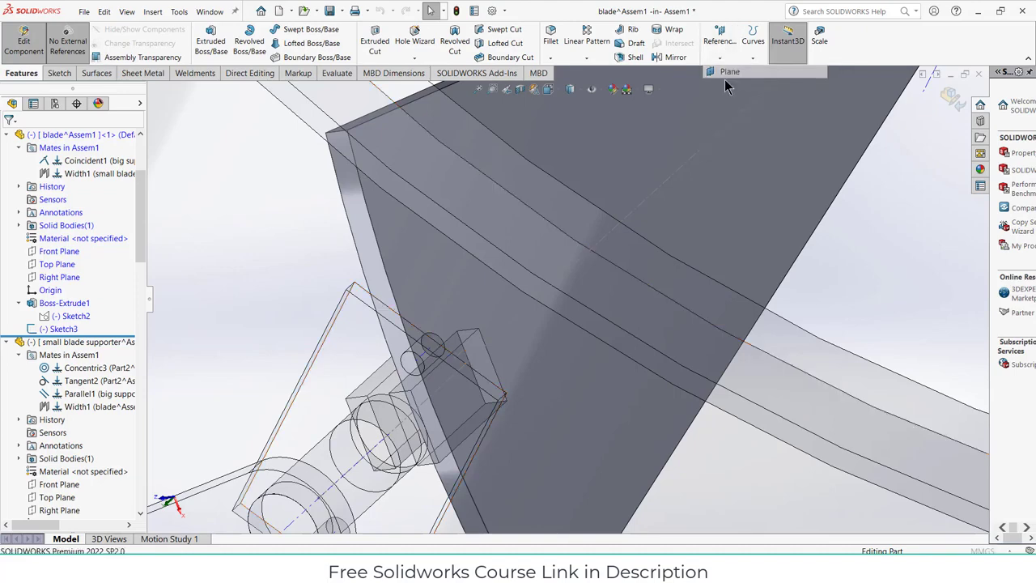
{"action": "left_click", "coordinate": [369, 259]}
{"action": "middle_click_drag", "start_coordinate": [398, 329], "coordinate": [393, 300]}
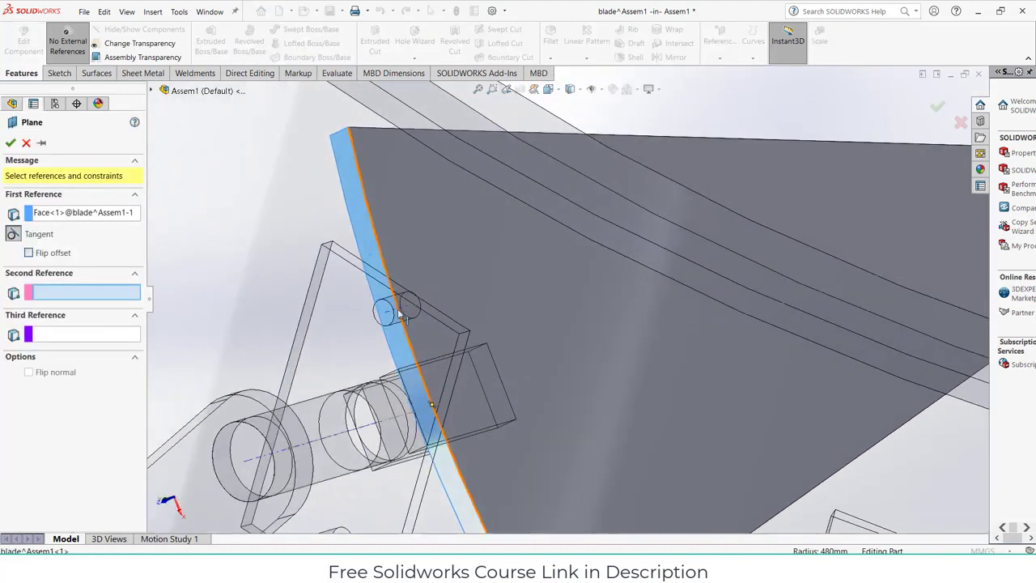
{"action": "left_click", "coordinate": [413, 348]}
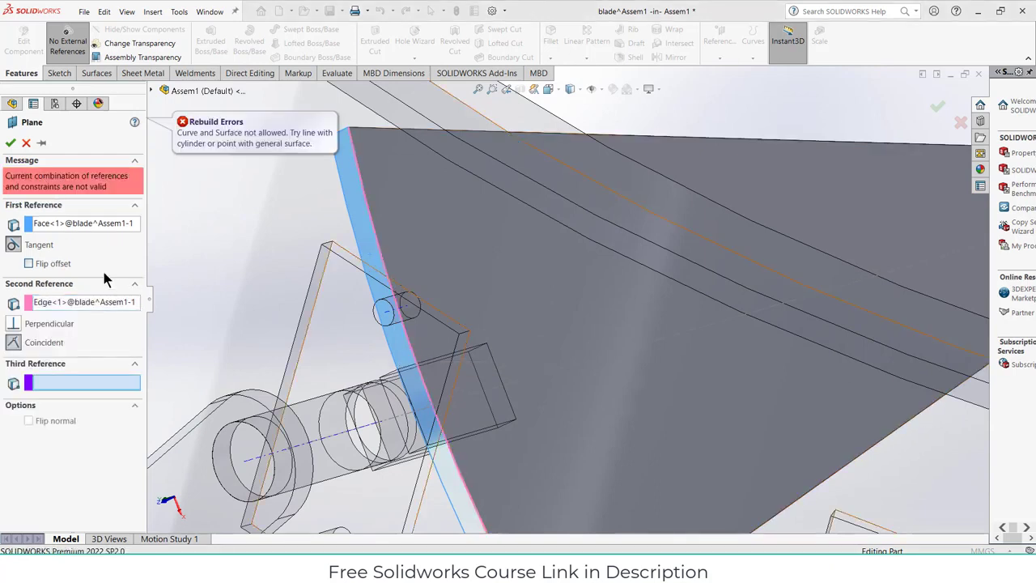
{"action": "left_click", "coordinate": [86, 299]}
{"action": "key", "text": "Delete"}
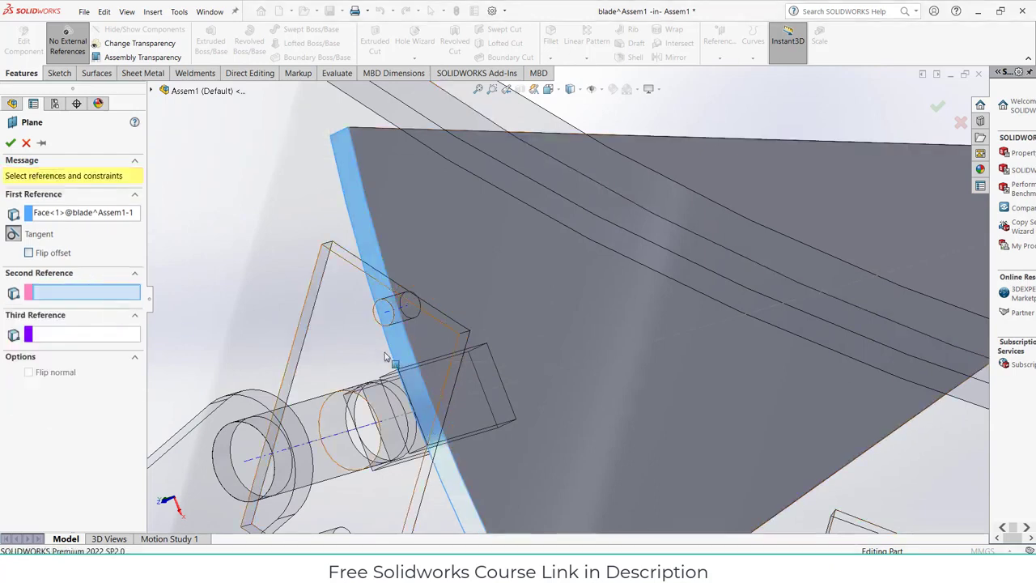
Inspect the previewed plane tangent to the blade's end face around the ring, and cancel the plane
{"action": "scroll", "coordinate": [385, 357], "scroll_direction": "up", "scroll_amount": 2}
{"action": "middle_click_drag", "start_coordinate": [419, 353], "coordinate": [467, 343]}
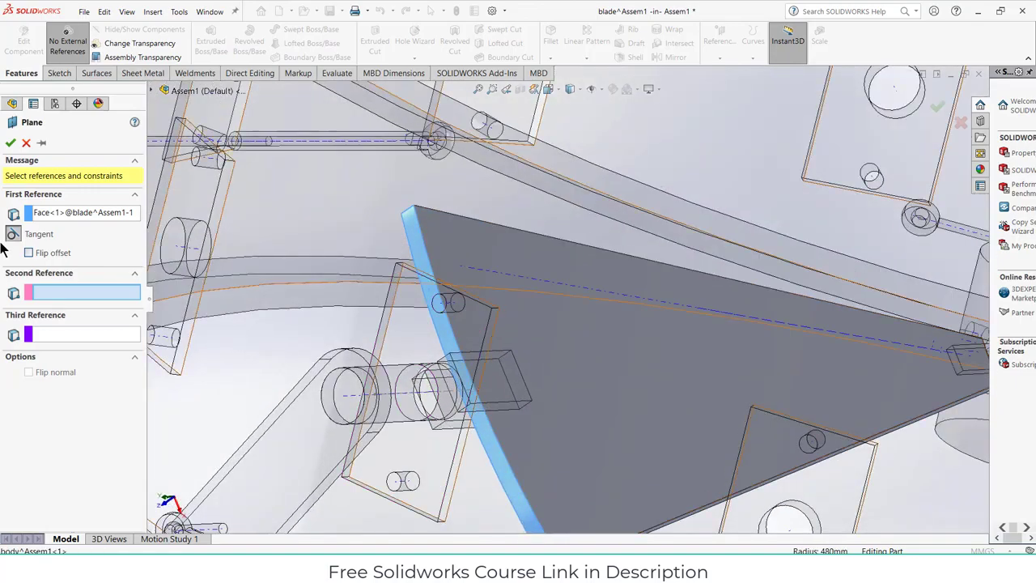
{"action": "scroll", "coordinate": [509, 329], "scroll_direction": "down", "scroll_amount": 10}
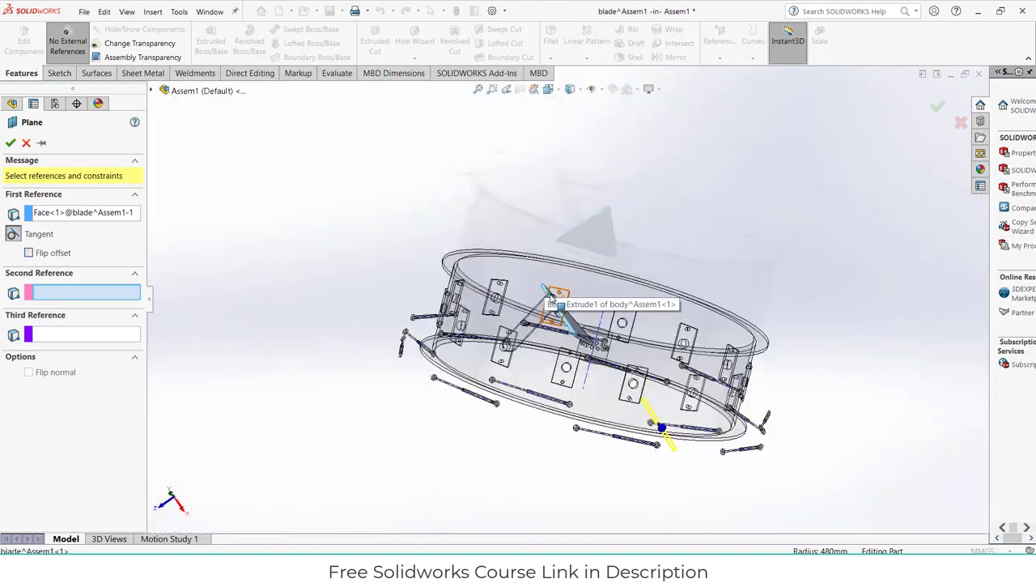
{"action": "middle_click_drag", "start_coordinate": [551, 300], "coordinate": [479, 406]}
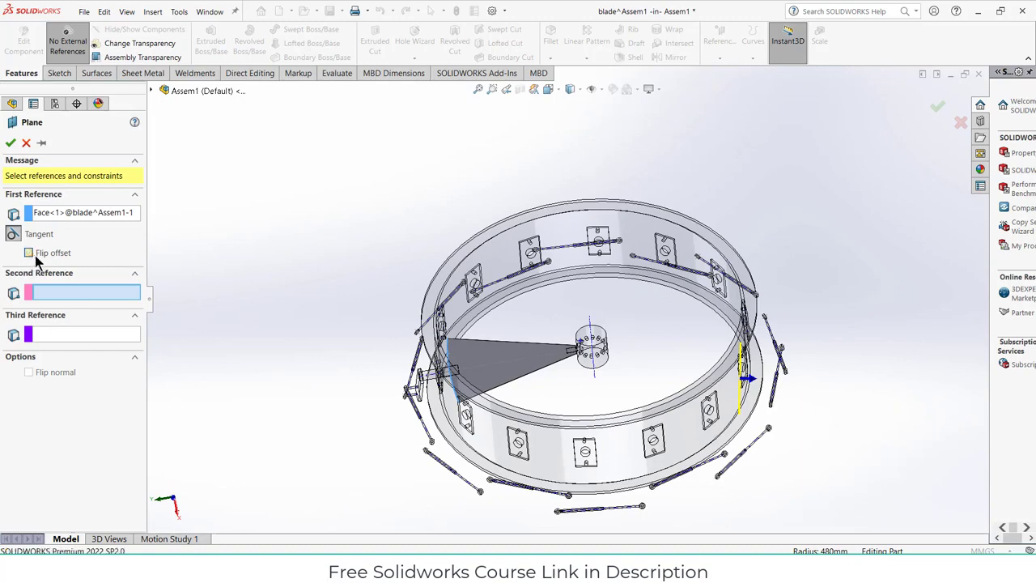
{"action": "scroll", "coordinate": [472, 316], "scroll_direction": "down", "scroll_amount": 3}
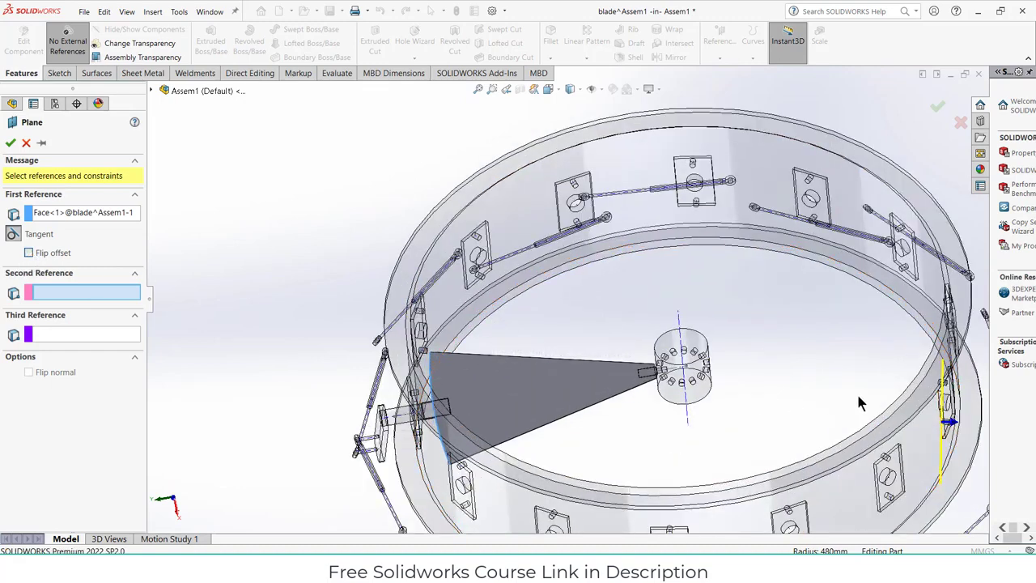
{"action": "scroll", "coordinate": [859, 396], "scroll_direction": "up", "scroll_amount": 2}
{"action": "scroll", "coordinate": [824, 402], "scroll_direction": "down", "scroll_amount": 1}
{"action": "left_click", "coordinate": [11, 142]}
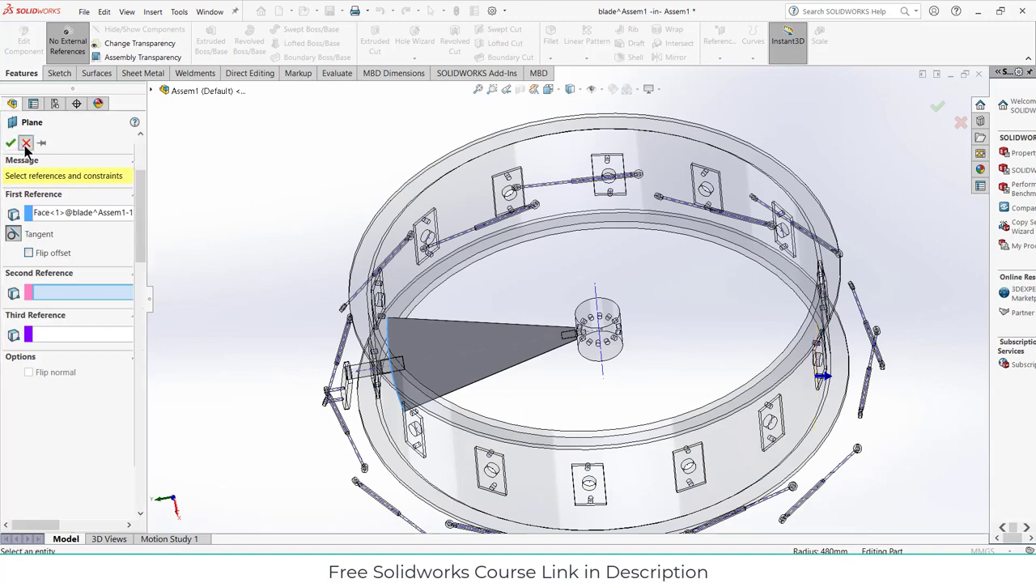
{"action": "scroll", "coordinate": [459, 356], "scroll_direction": "down", "scroll_amount": 2}
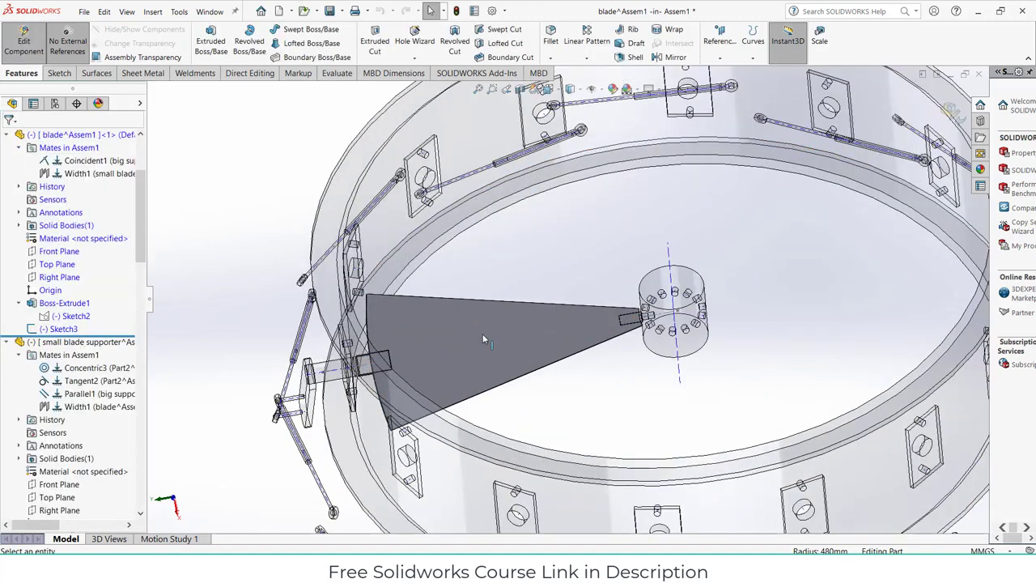
{"action": "scroll", "coordinate": [453, 341], "scroll_direction": "down", "scroll_amount": 1}
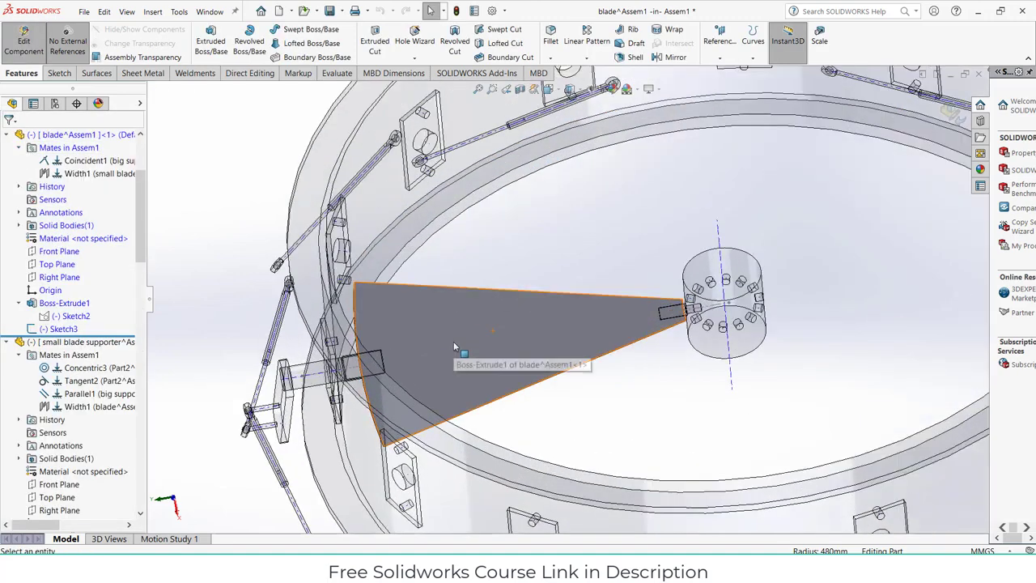
{"action": "left_click", "coordinate": [63, 329]}
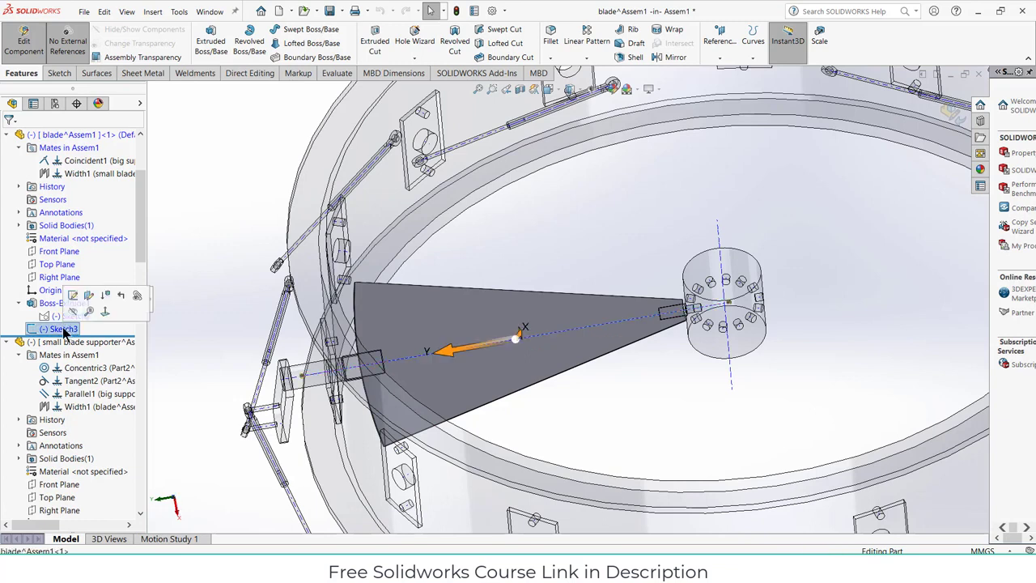
{"action": "left_click", "coordinate": [159, 258]}
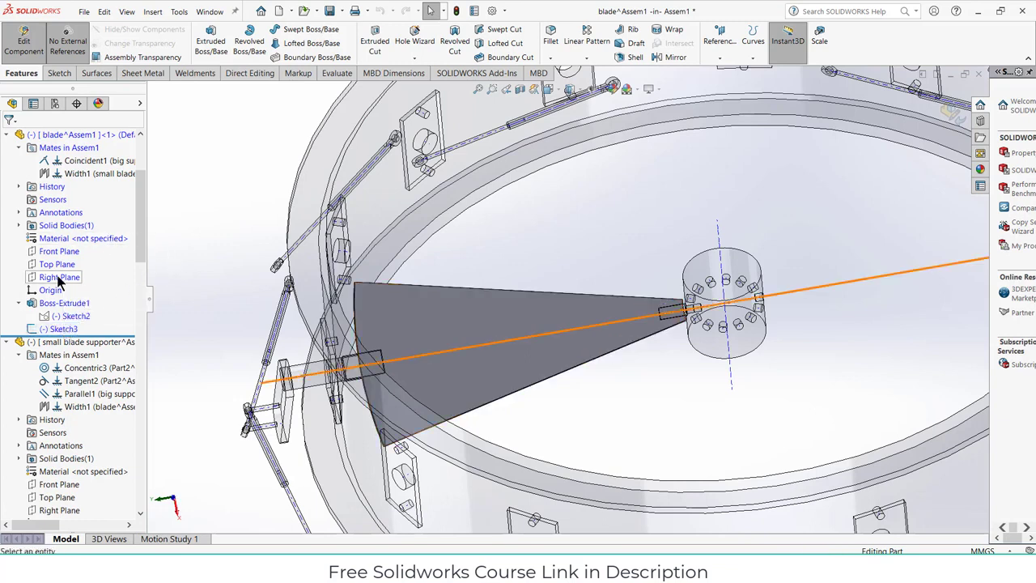
Try to sketch a construction centerline on the blade's face from its narrow inner edge to the curved outer edge, about 420 mm long
{"action": "left_click", "coordinate": [458, 321]}
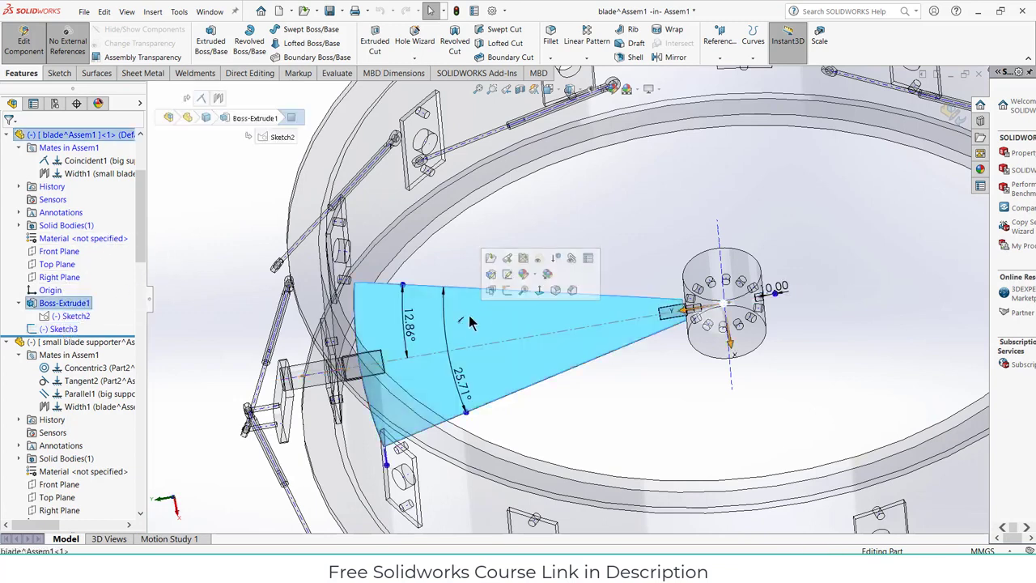
{"action": "left_click", "coordinate": [507, 290]}
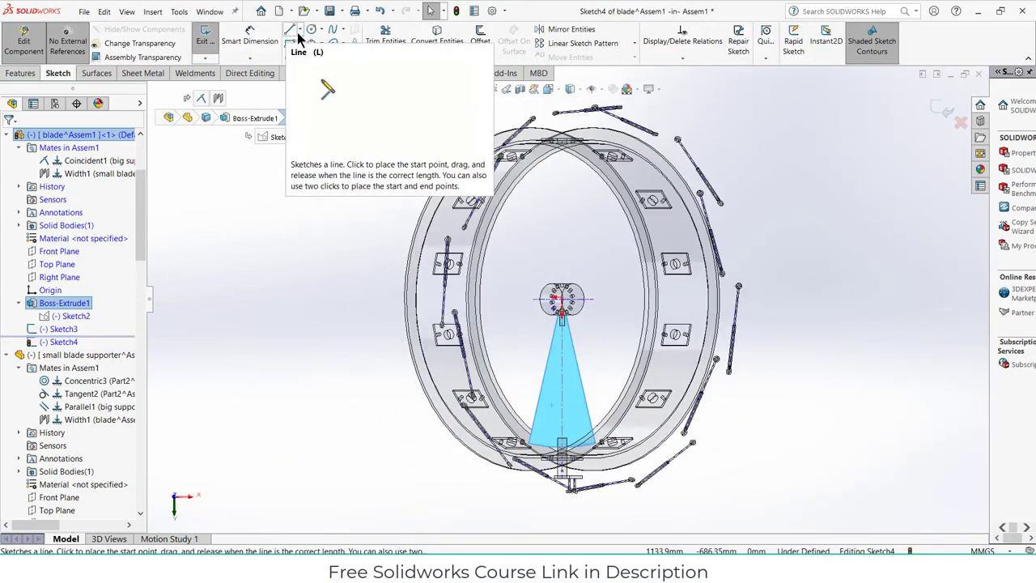
{"action": "left_click", "coordinate": [299, 31]}
{"action": "left_click", "coordinate": [312, 56]}
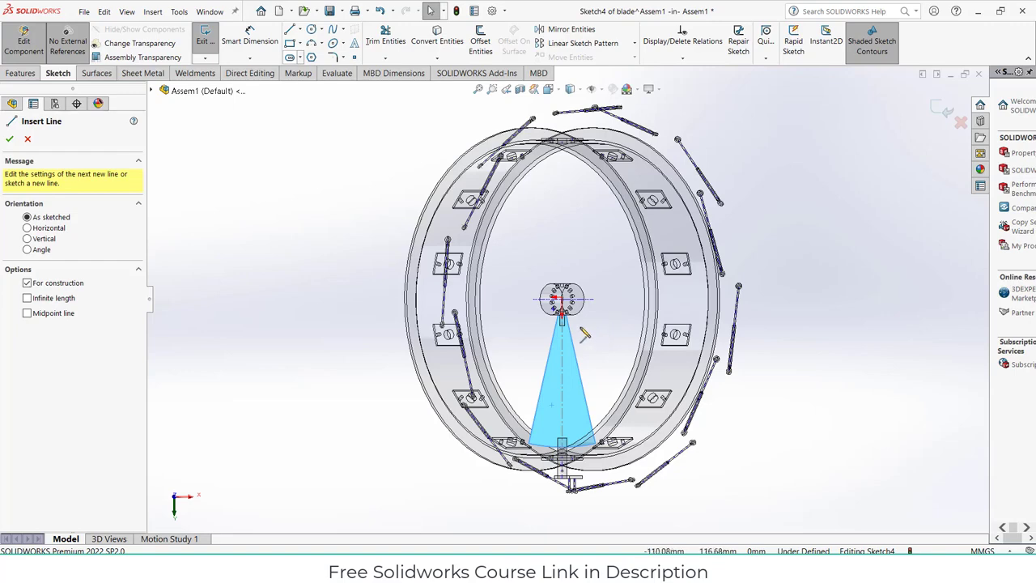
{"action": "scroll", "coordinate": [582, 331], "scroll_direction": "down", "scroll_amount": 5}
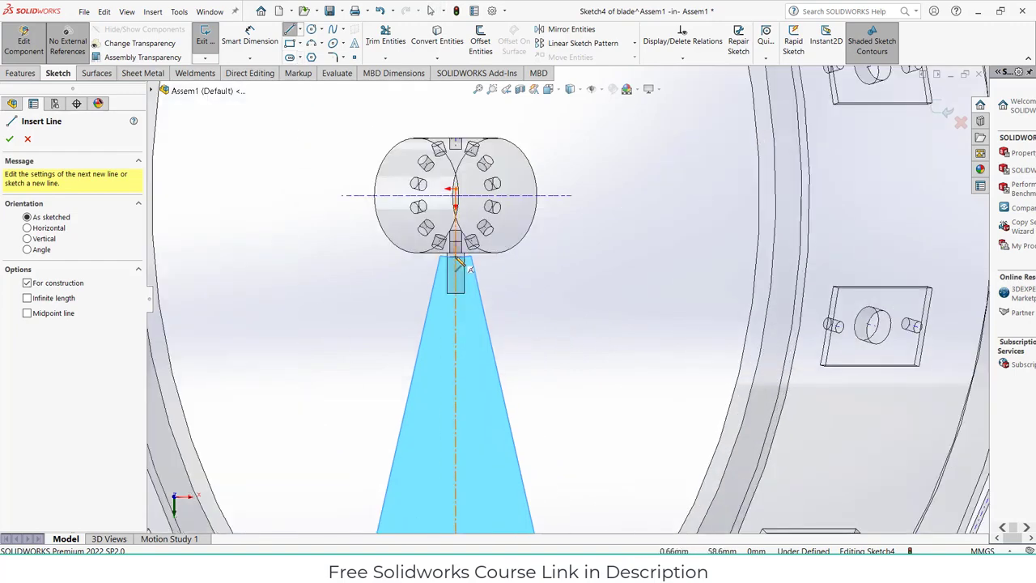
{"action": "scroll", "coordinate": [467, 271], "scroll_direction": "down", "scroll_amount": 3}
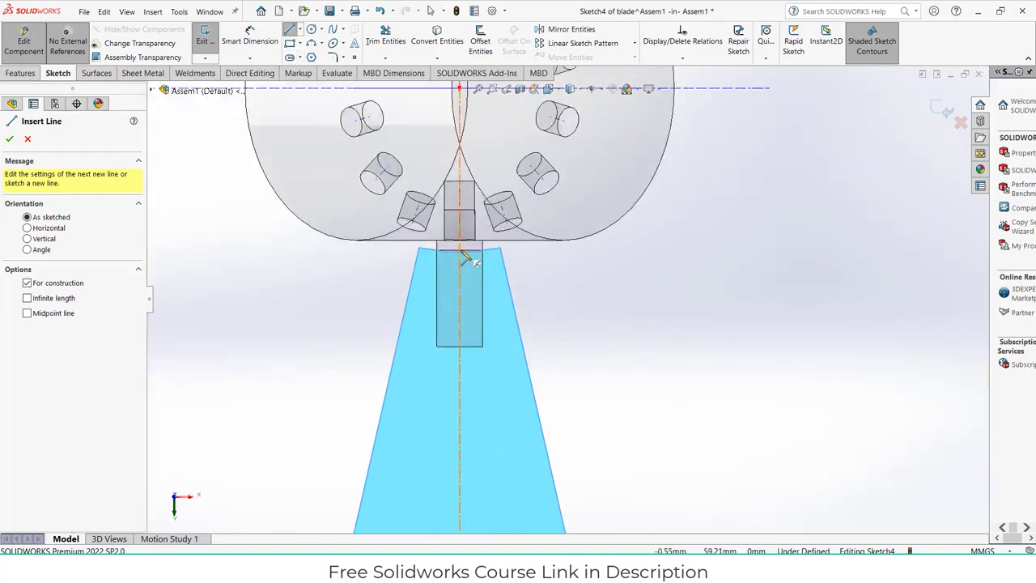
{"action": "left_click", "coordinate": [463, 257]}
{"action": "scroll", "coordinate": [470, 267], "scroll_direction": "up", "scroll_amount": 6}
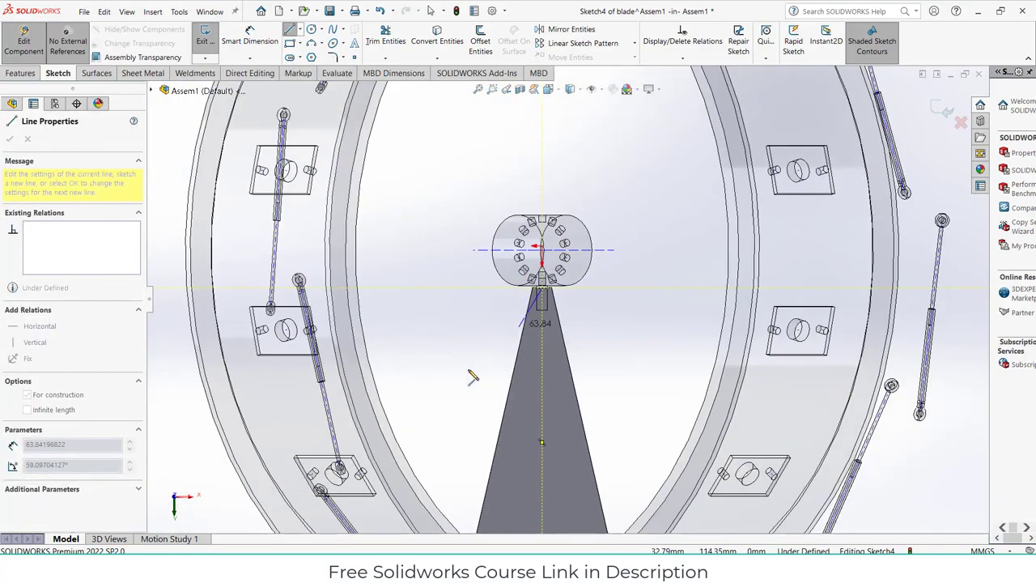
{"action": "scroll", "coordinate": [541, 437], "scroll_direction": "up", "scroll_amount": 5}
{"action": "scroll", "coordinate": [620, 405], "scroll_direction": "down", "scroll_amount": 10}
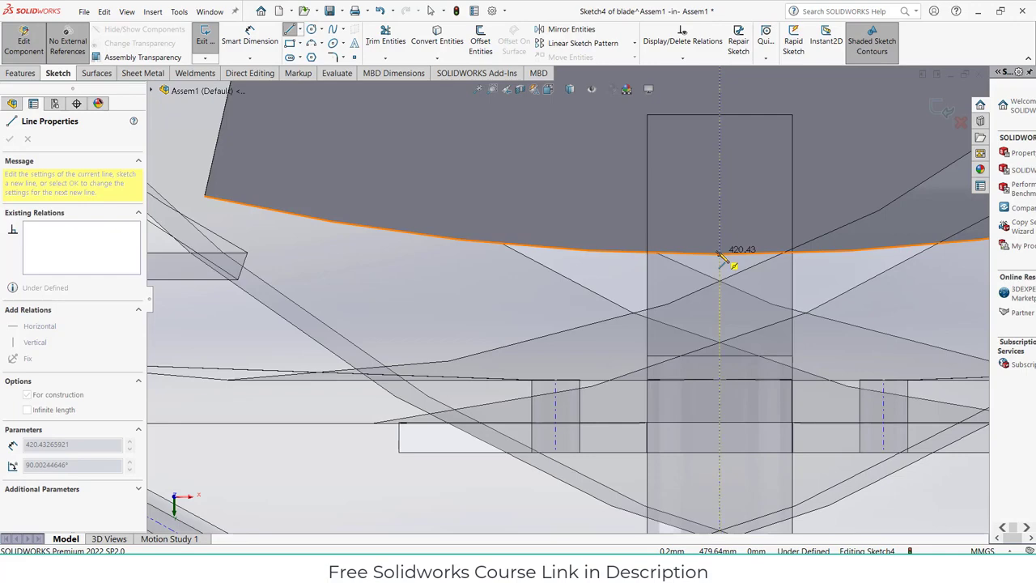
{"action": "left_click", "coordinate": [723, 257]}
{"action": "key", "text": "Escape"}
Discard the centerline sketch on the blade's face
{"action": "scroll", "coordinate": [717, 259], "scroll_direction": "up", "scroll_amount": 5}
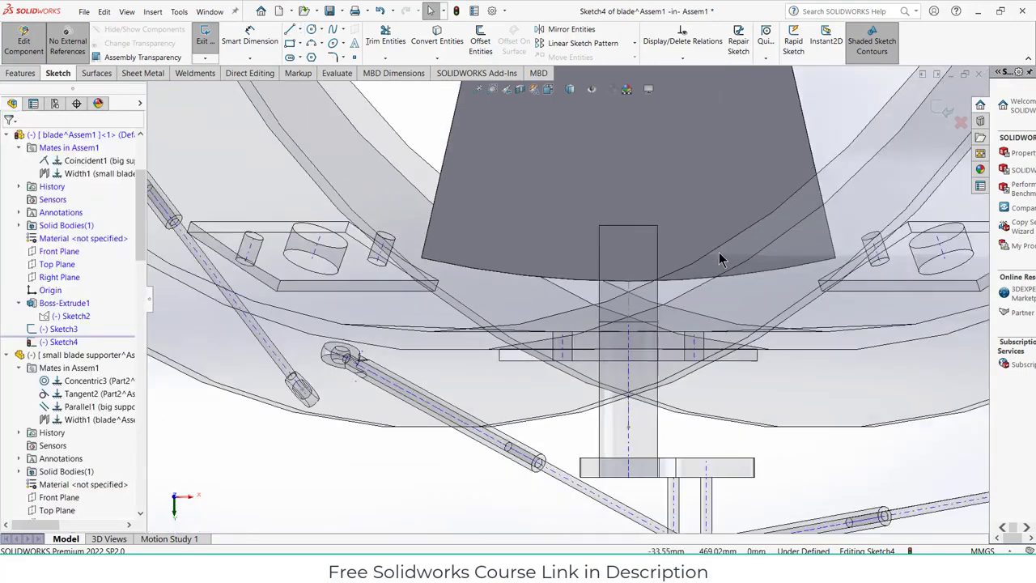
{"action": "left_click", "coordinate": [58, 253]}
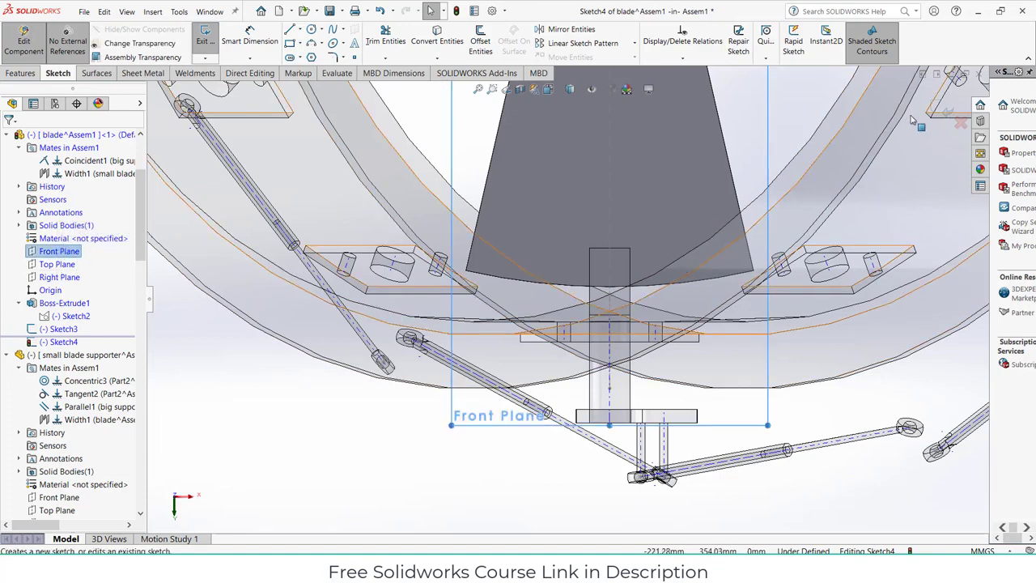
{"action": "key", "text": "ctrl+z"}
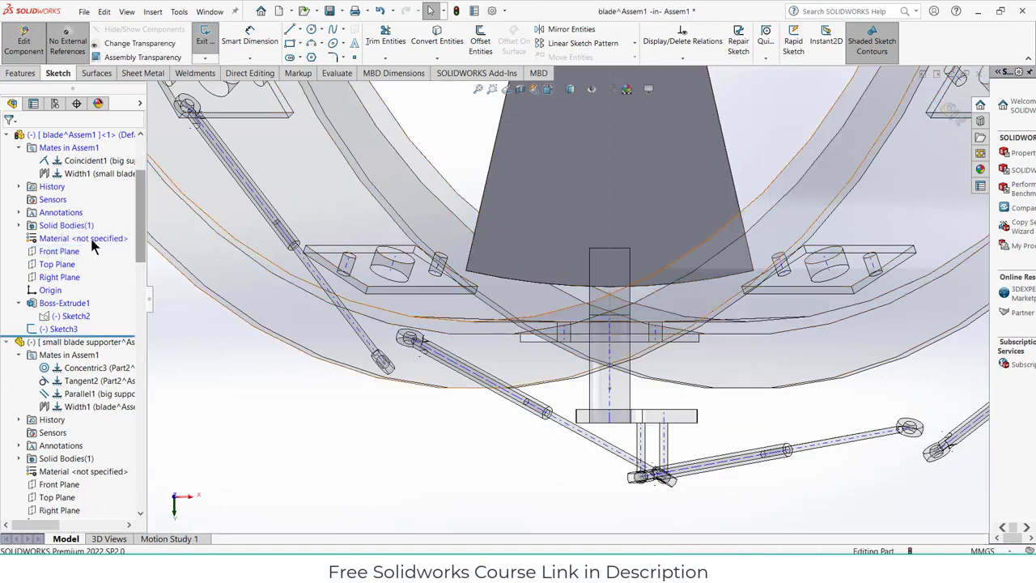
Sketch a point on the blade's Front Plane at the midpoint of the curved outer edge, and return to the assembly
{"action": "left_click", "coordinate": [70, 248]}
{"action": "left_click", "coordinate": [72, 235]}
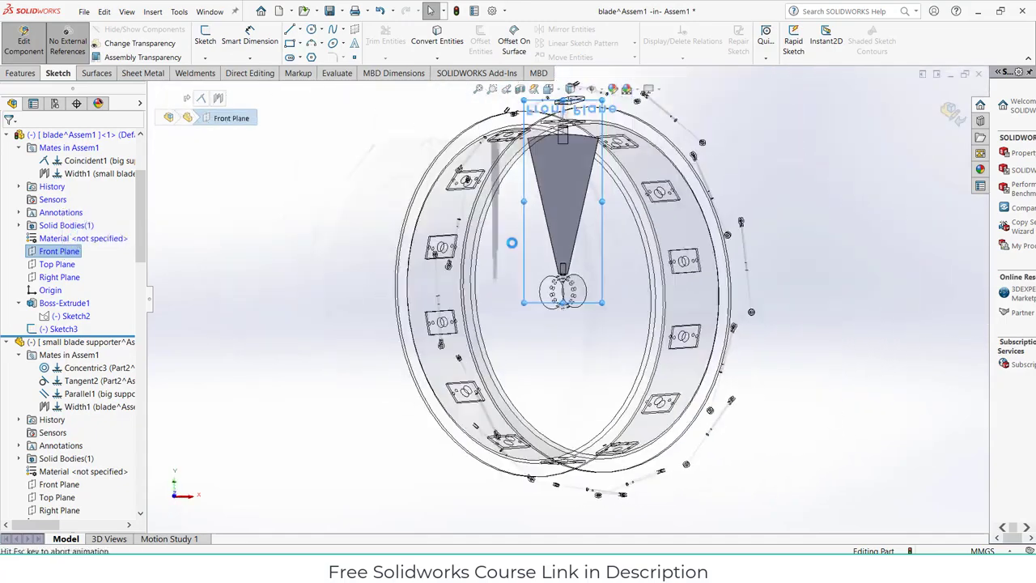
{"action": "left_click", "coordinate": [355, 55]}
{"action": "scroll", "coordinate": [520, 251], "scroll_direction": "down", "scroll_amount": 5}
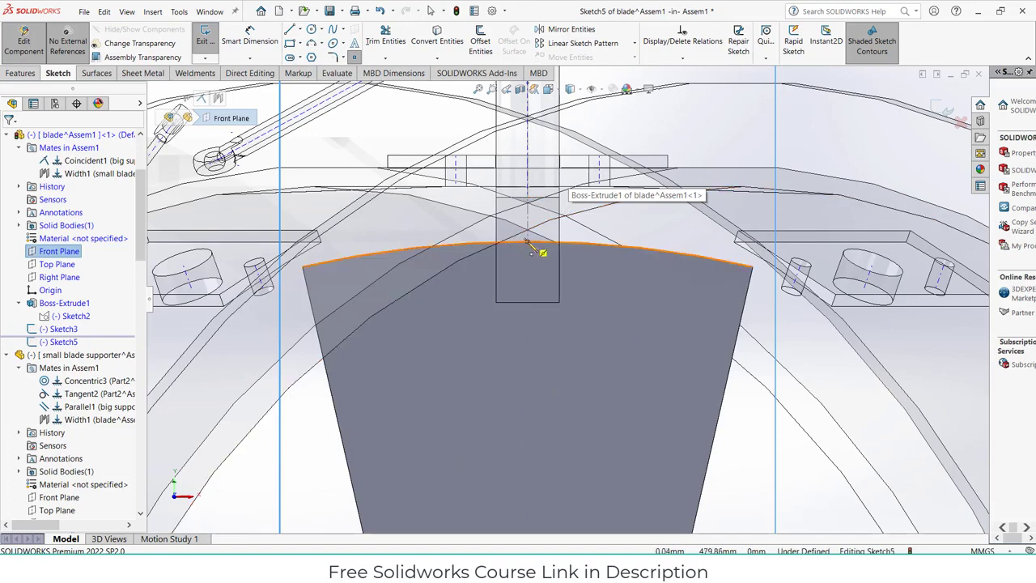
{"action": "left_click", "coordinate": [527, 242]}
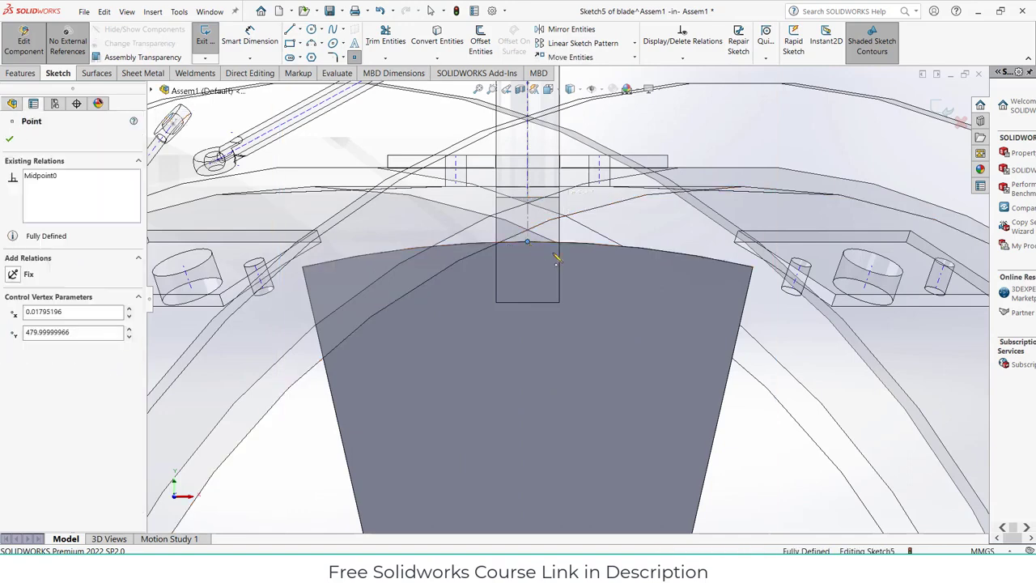
{"action": "scroll", "coordinate": [753, 168], "scroll_direction": "up", "scroll_amount": 5}
{"action": "left_click", "coordinate": [941, 115]}
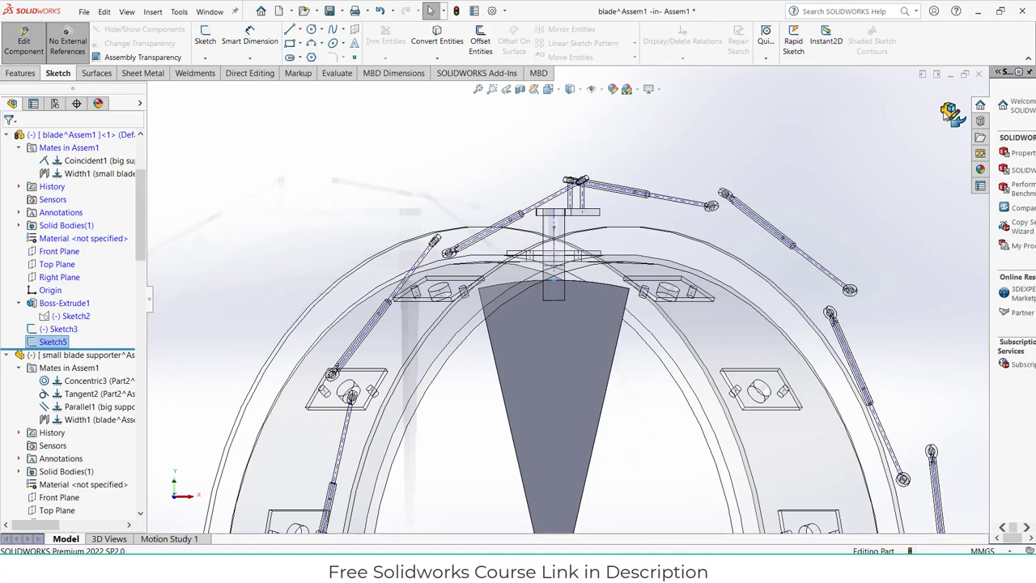
{"action": "left_click", "coordinate": [949, 114]}
{"action": "middle_click_drag", "start_coordinate": [942, 126], "coordinate": [599, 401]}
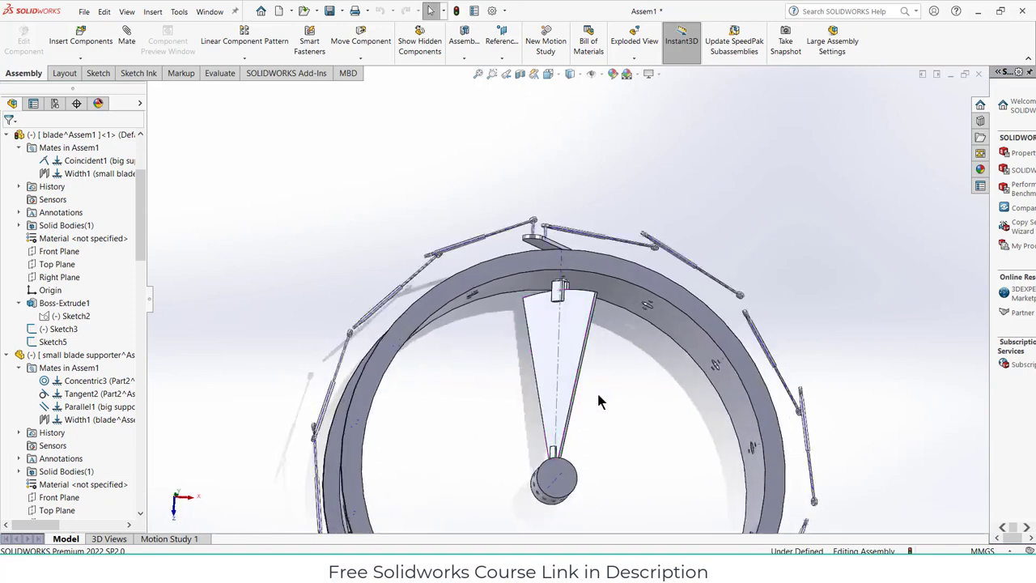
Reopen the blade's point sketch (Sketch5) in context, add a second point at the sketch origin (0, 0), and finish editing the blade
{"action": "left_click", "coordinate": [569, 362]}
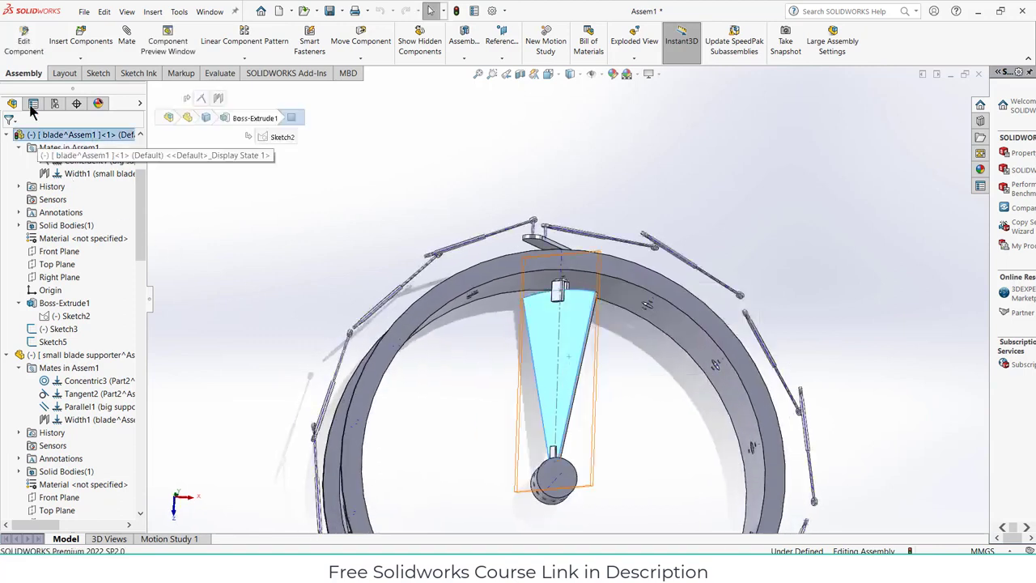
{"action": "left_click", "coordinate": [25, 44]}
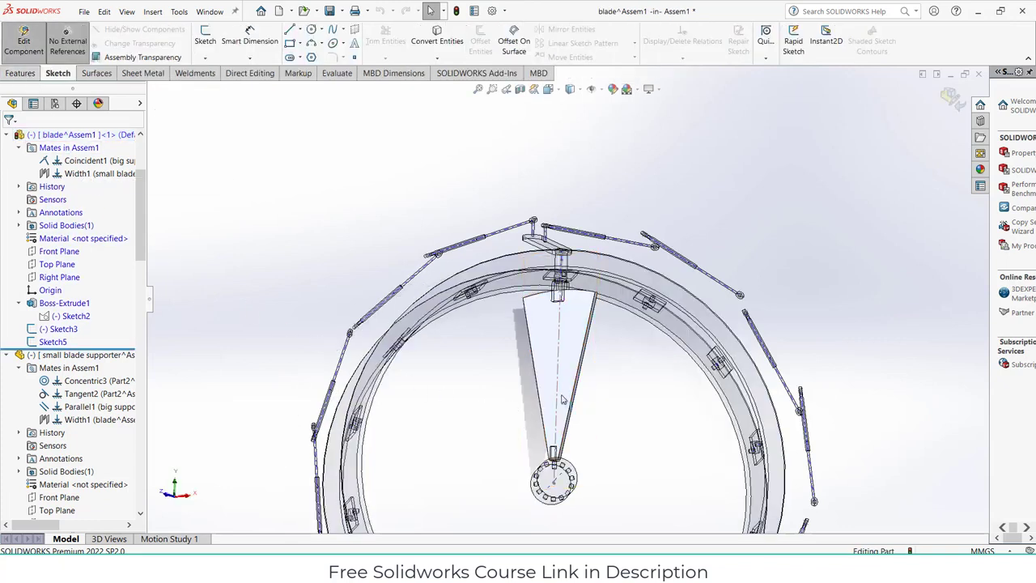
{"action": "left_click", "coordinate": [54, 342]}
{"action": "left_click", "coordinate": [71, 310]}
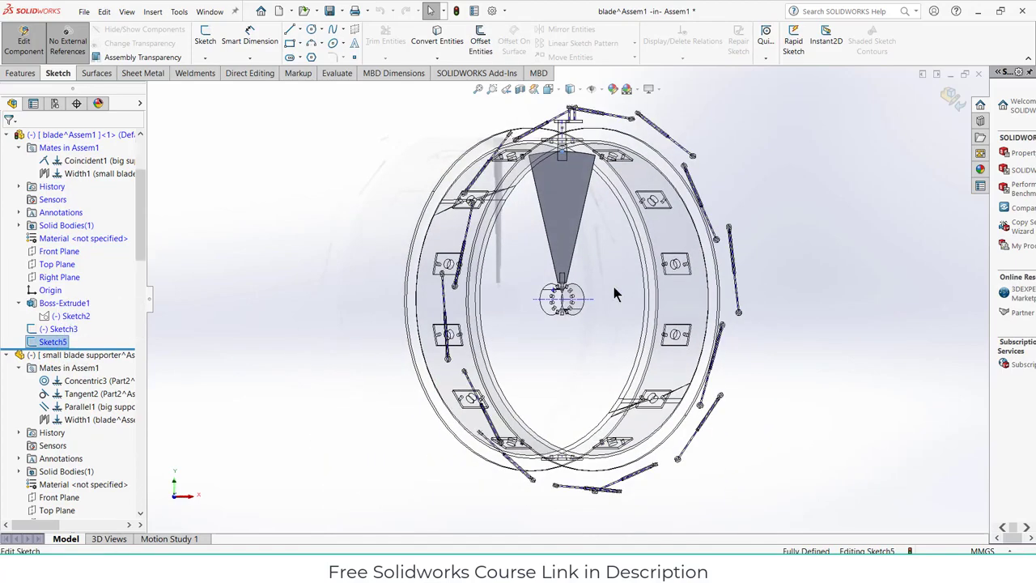
{"action": "scroll", "coordinate": [615, 294], "scroll_direction": "down", "scroll_amount": 5}
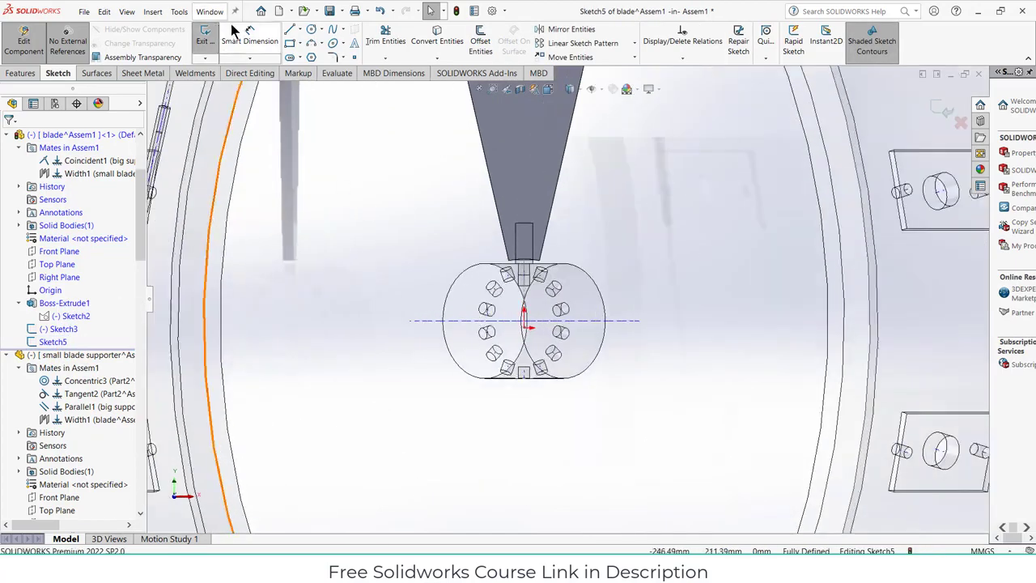
{"action": "left_click", "coordinate": [354, 57]}
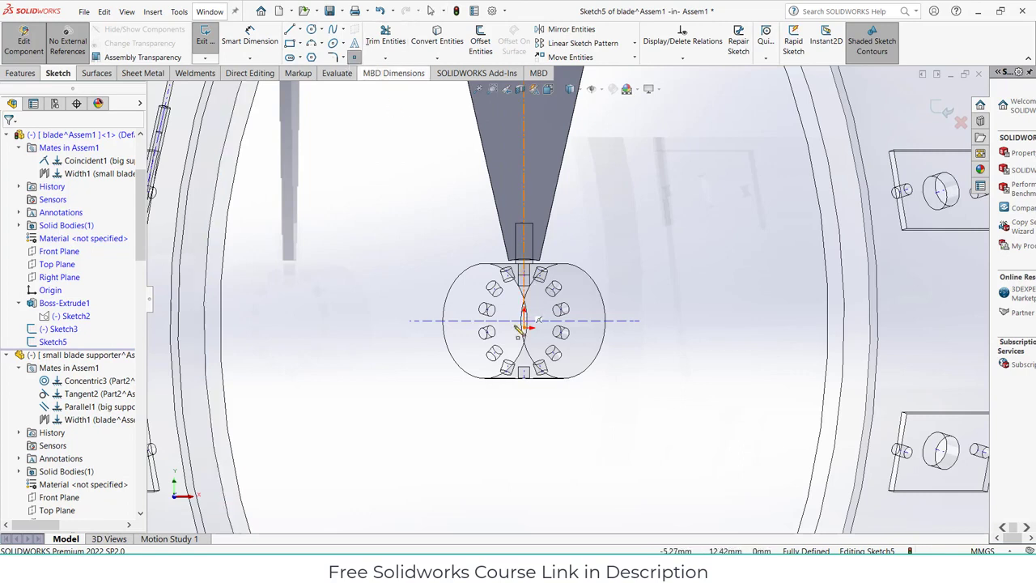
{"action": "left_click", "coordinate": [525, 328]}
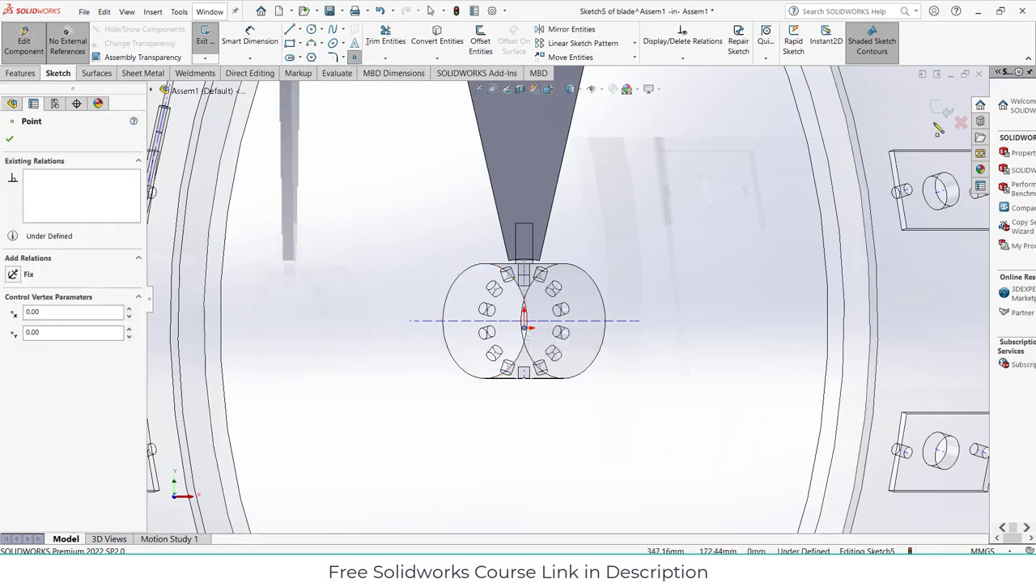
{"action": "left_click", "coordinate": [941, 111]}
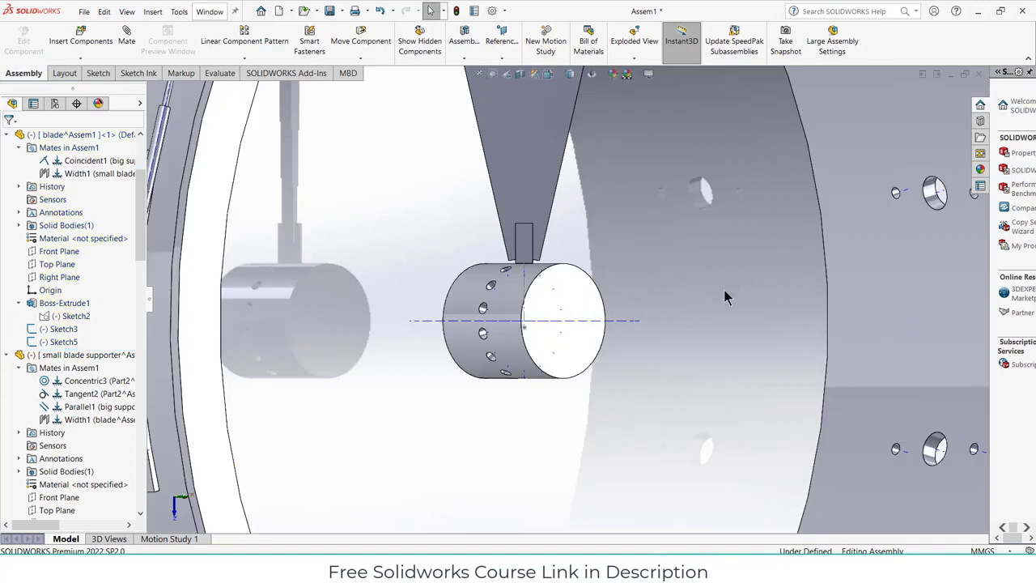
Add a concentric mate between the blade's sketch point at the hub center and the inner cylindrical face of the ring body
{"action": "scroll", "coordinate": [722, 296], "scroll_direction": "up", "scroll_amount": 5}
{"action": "mouse_move", "coordinate": [693, 306]}
{"action": "middle_mouse_down"}
{"action": "mouse_move", "coordinate": [632, 268]}
{"action": "mouse_move", "coordinate": [622, 272]}
{"action": "middle_mouse_up"}
{"action": "scroll", "coordinate": [621, 272], "scroll_direction": "up", "scroll_amount": 1}
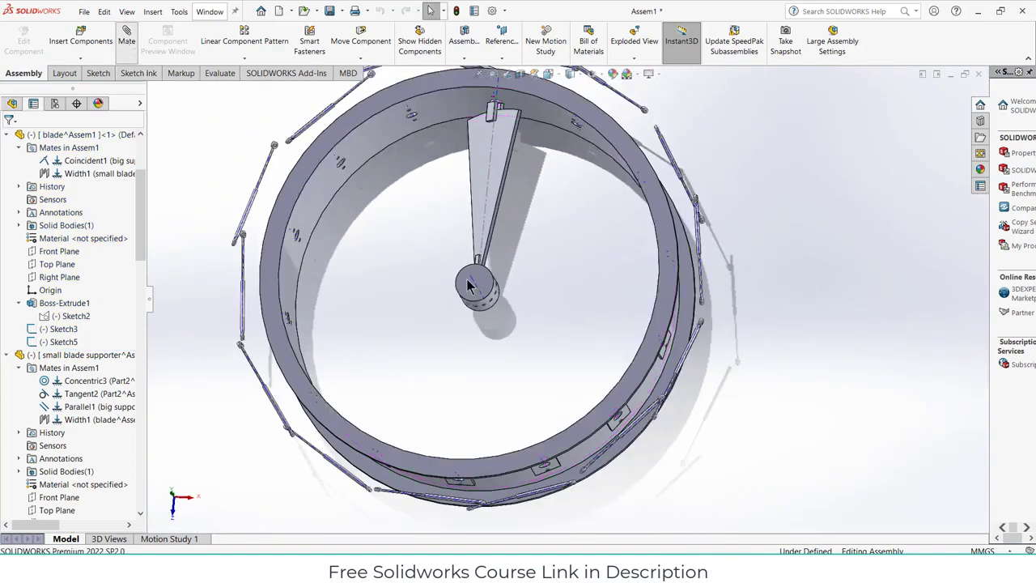
{"action": "scroll", "coordinate": [469, 291], "scroll_direction": "down", "scroll_amount": 5}
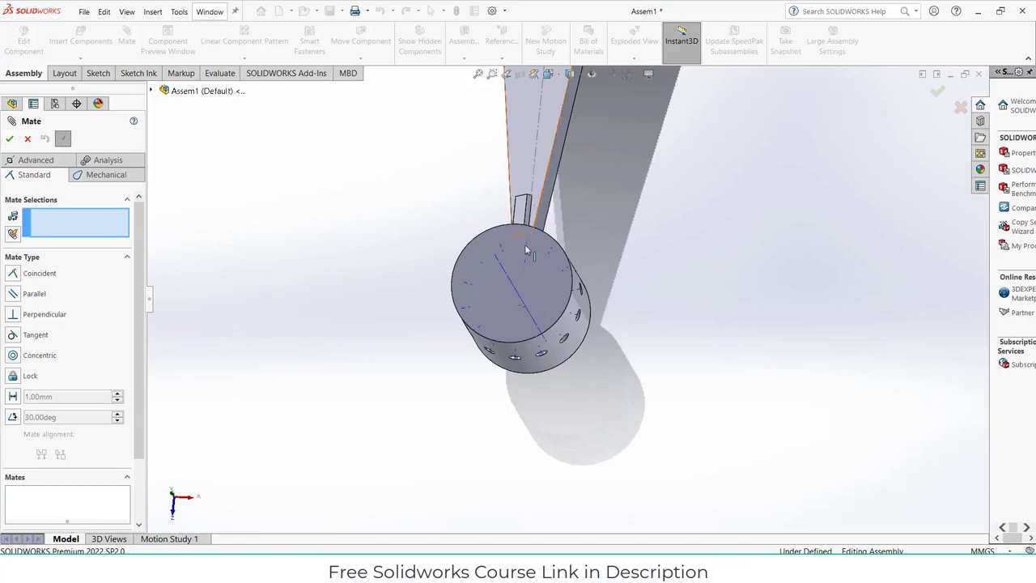
{"action": "left_click", "coordinate": [522, 306]}
{"action": "scroll", "coordinate": [613, 335], "scroll_direction": "up", "scroll_amount": 5}
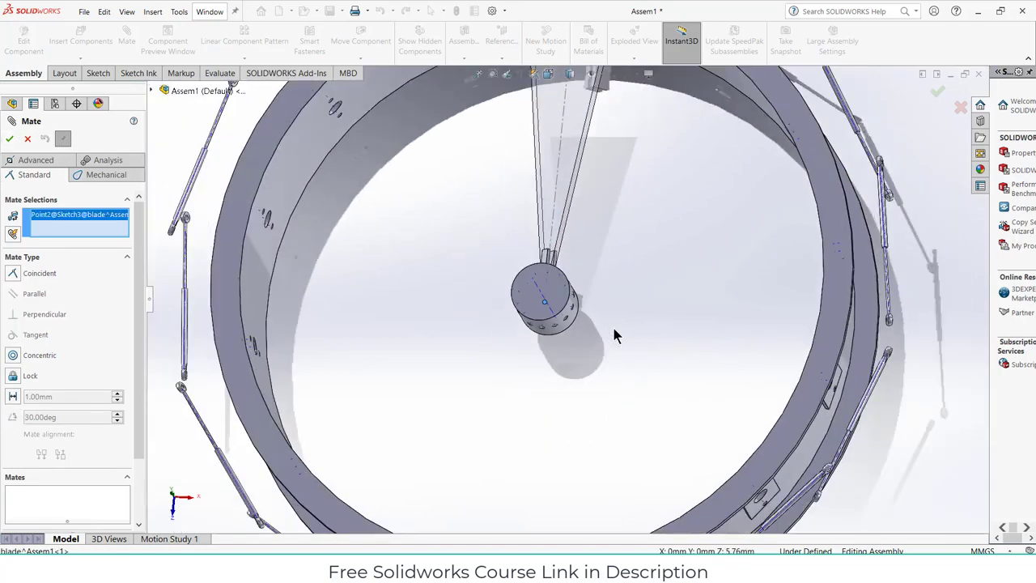
{"action": "middle_click_drag", "start_coordinate": [601, 308], "coordinate": [597, 351]}
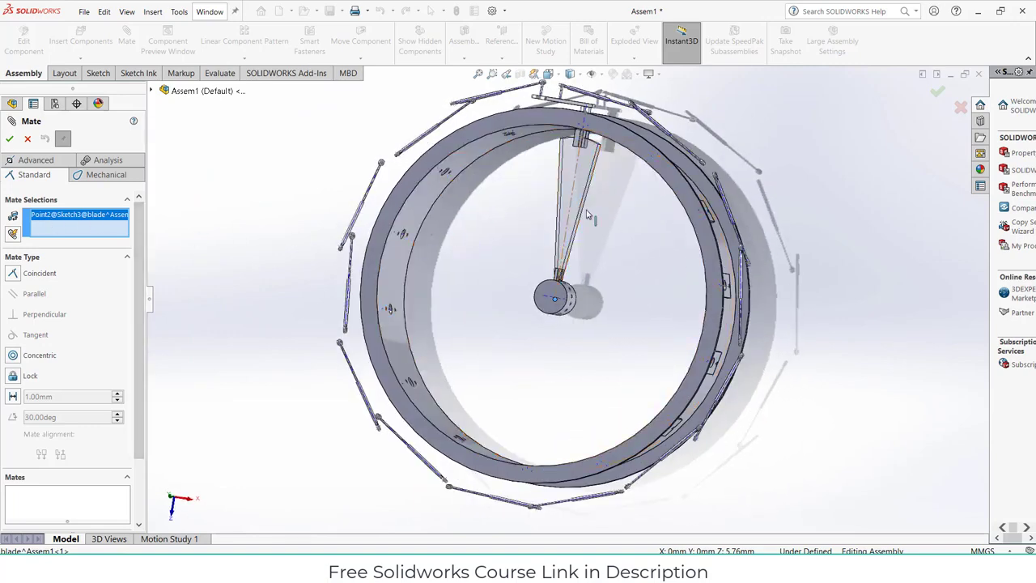
{"action": "middle_click_drag", "start_coordinate": [610, 203], "coordinate": [613, 155]}
{"action": "left_click", "coordinate": [613, 150]}
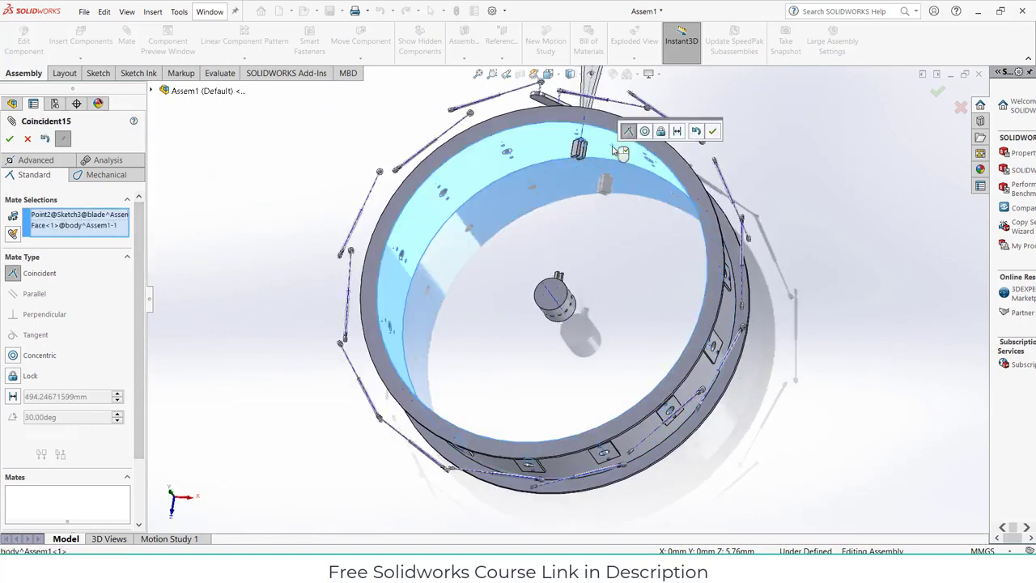
{"action": "left_click", "coordinate": [643, 132]}
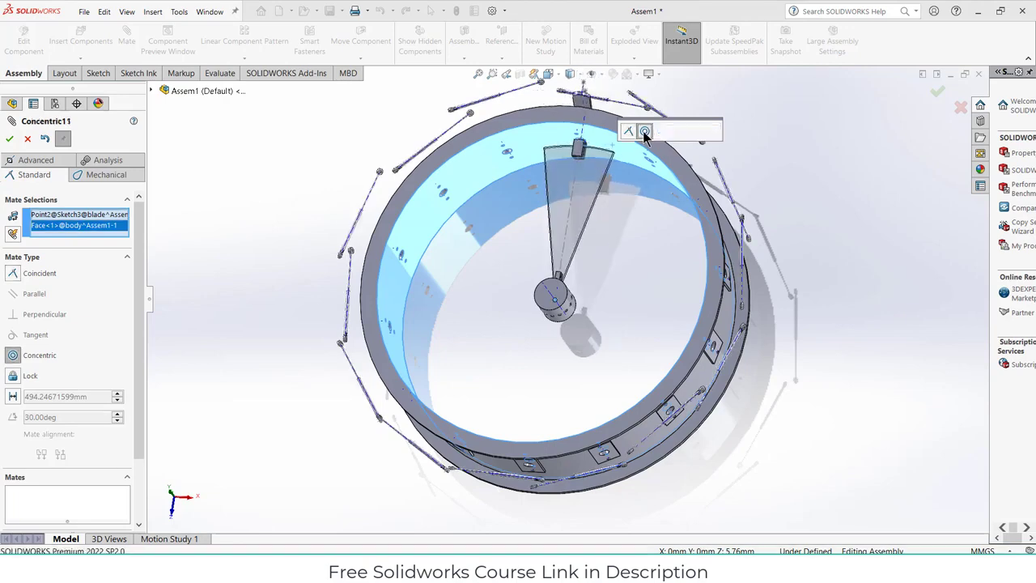
{"action": "left_click", "coordinate": [713, 132]}
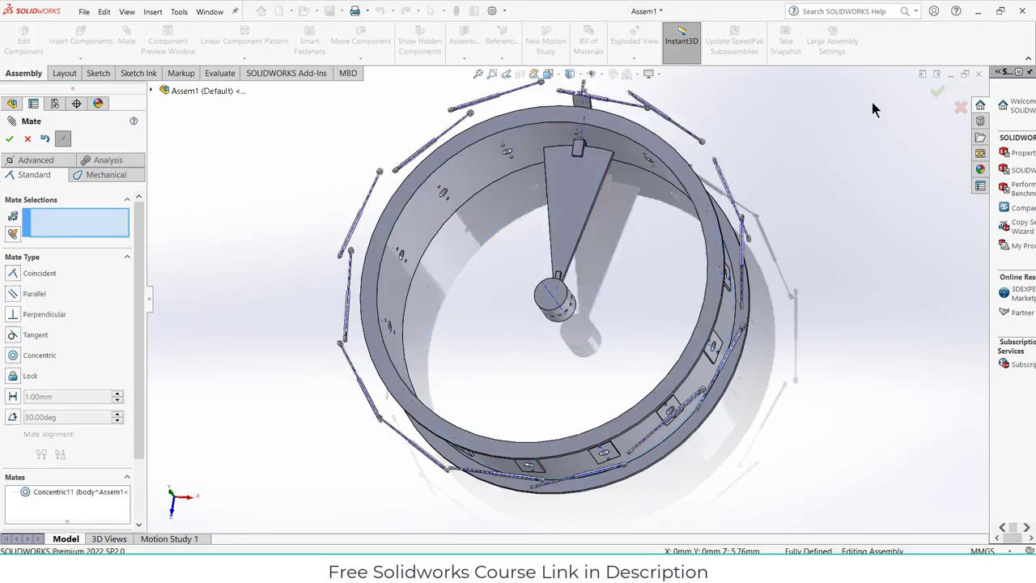
{"action": "left_click", "coordinate": [937, 97]}
{"action": "middle_click_drag", "start_coordinate": [805, 208], "coordinate": [692, 377]}
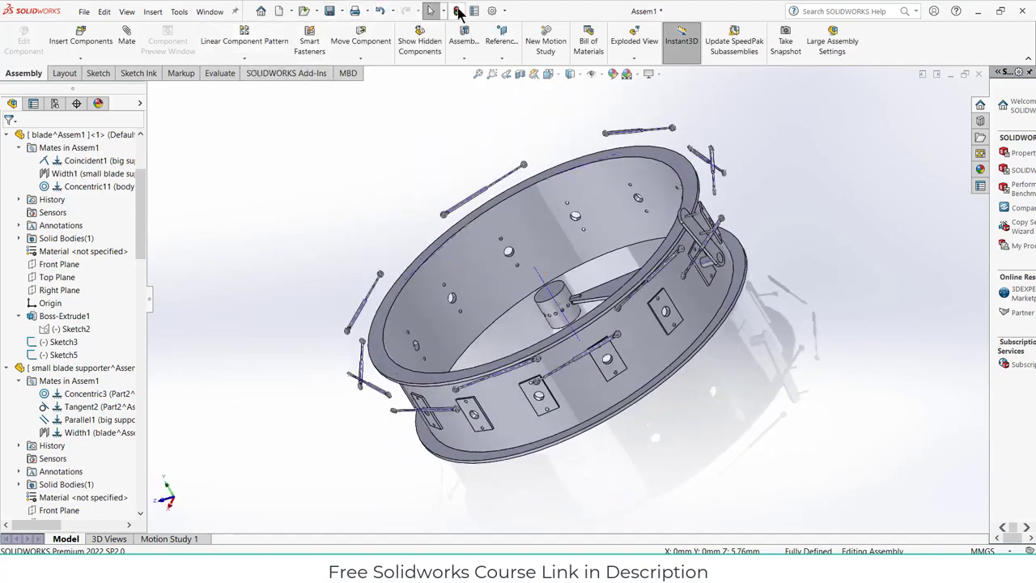
{"action": "middle_click_drag", "start_coordinate": [618, 261], "coordinate": [679, 321]}
{"action": "scroll", "coordinate": [87, 360], "scroll_direction": "down", "scroll_amount": 10}
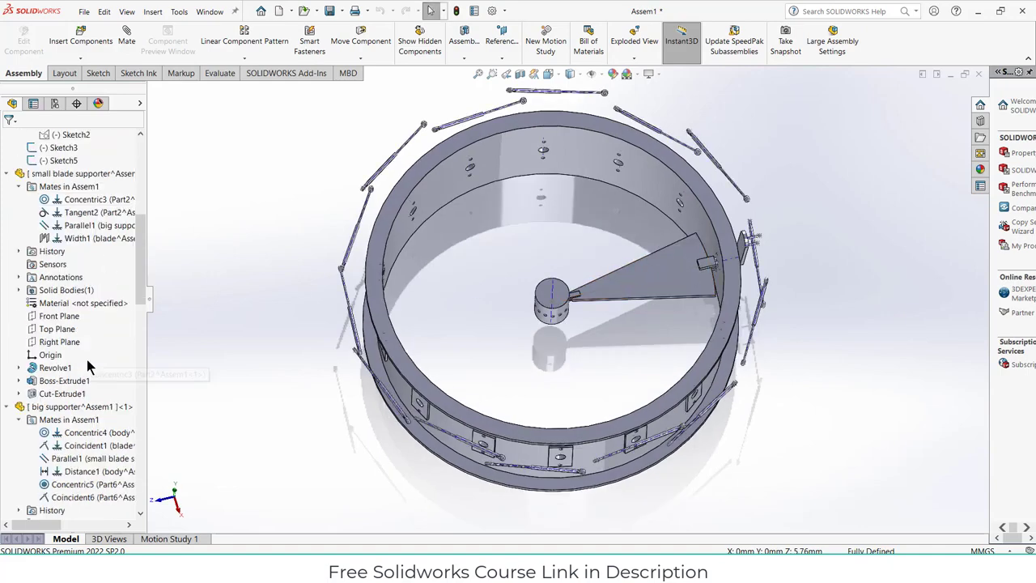
Unsuppress LocalCirPattern1 to restore the circular pattern of blades, supporters and lever arms around the ring
{"action": "scroll", "coordinate": [87, 359], "scroll_direction": "down", "scroll_amount": 10}
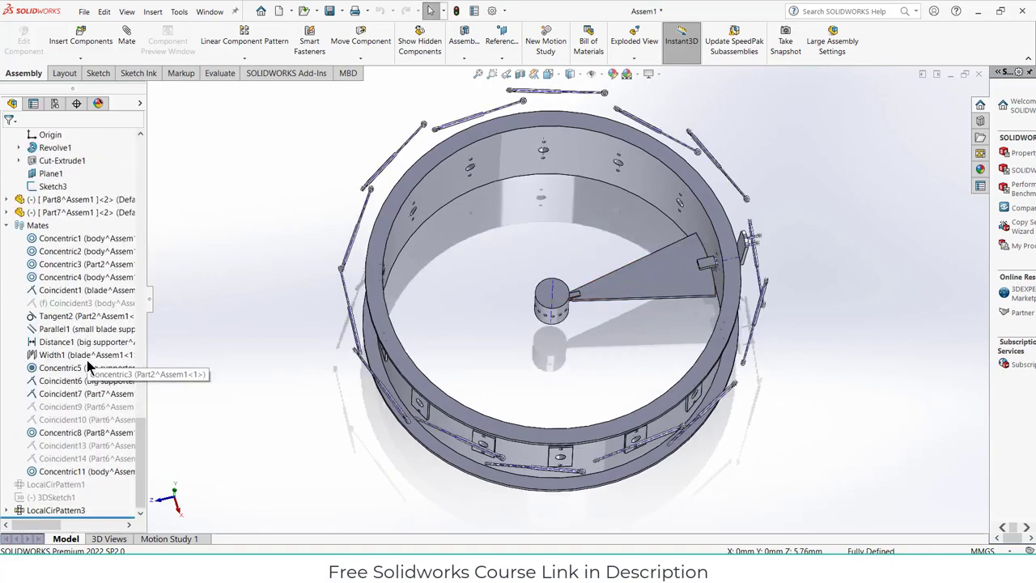
{"action": "right_click", "coordinate": [50, 486]}
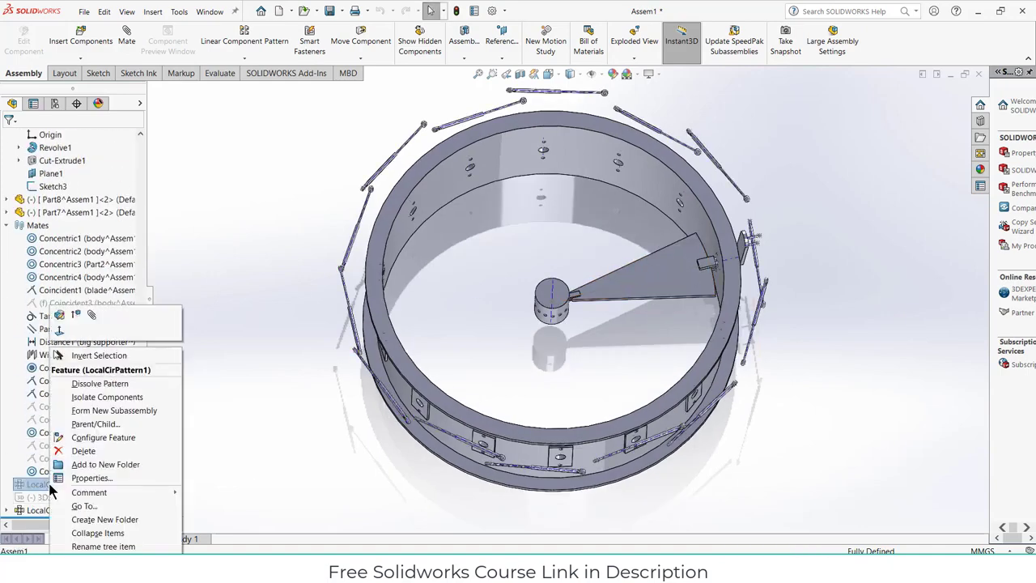
{"action": "left_click", "coordinate": [77, 322]}
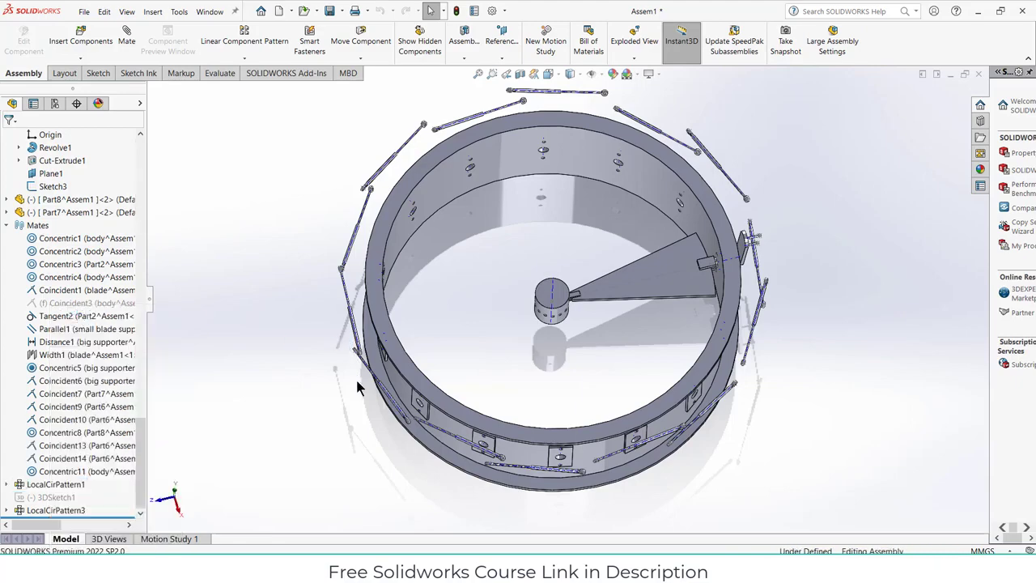
{"action": "middle_click_drag", "start_coordinate": [461, 401], "coordinate": [458, 320]}
{"action": "scroll", "coordinate": [541, 384], "scroll_direction": "down", "scroll_amount": 3}
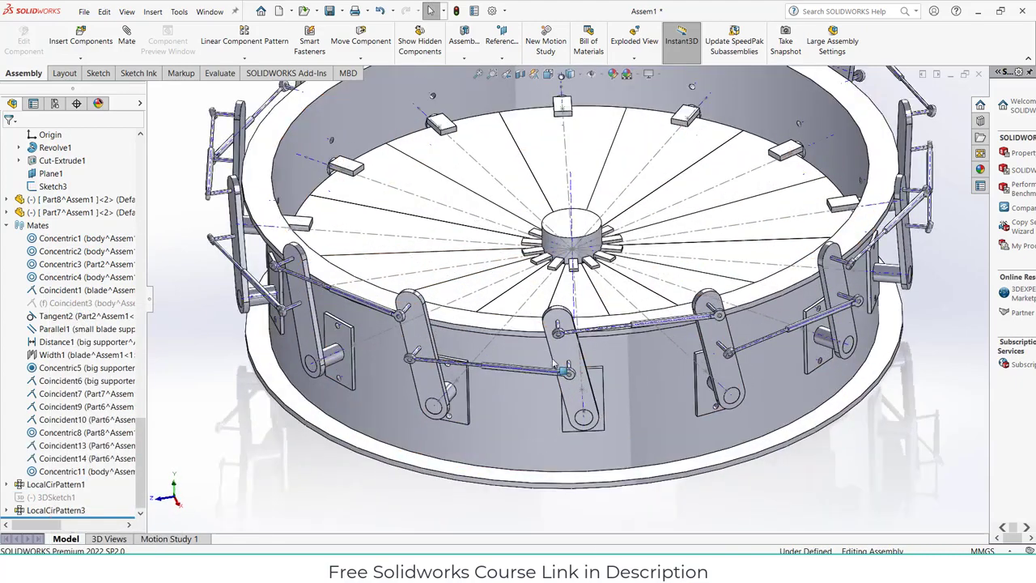
Try to swing one of the patterned lever arms on the outside of the ring, and collapse LocalCirPattern1 in the tree
{"action": "left_click", "coordinate": [558, 357]}
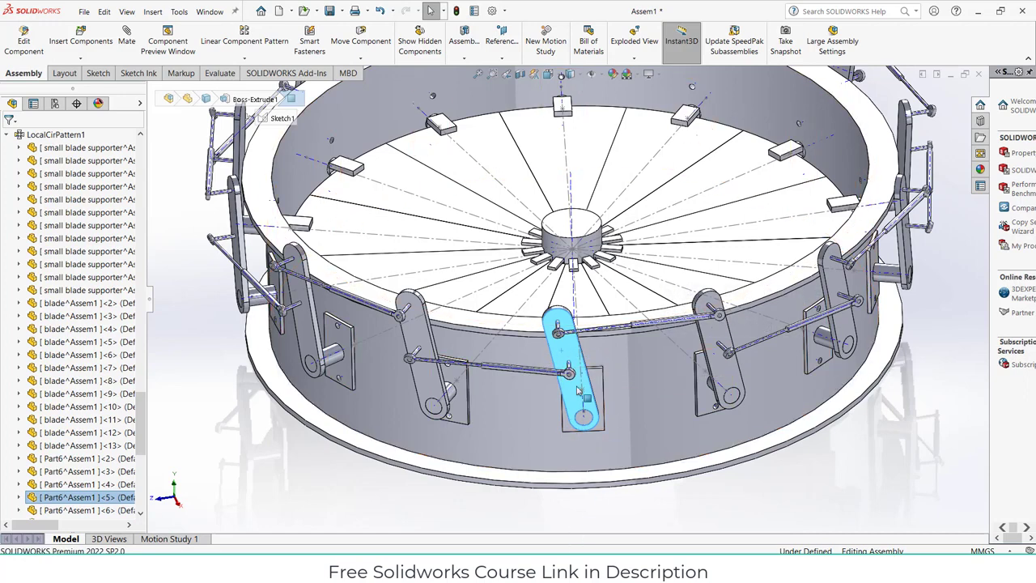
{"action": "left_click_drag", "start_coordinate": [569, 356], "coordinate": [524, 368]}
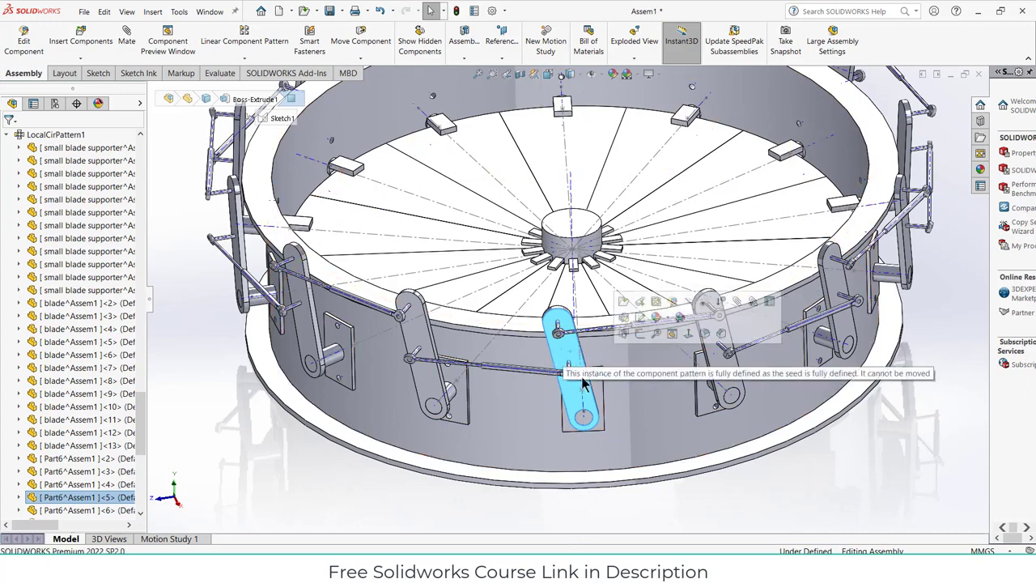
{"action": "scroll", "coordinate": [4, 354], "scroll_direction": "up", "scroll_amount": 5}
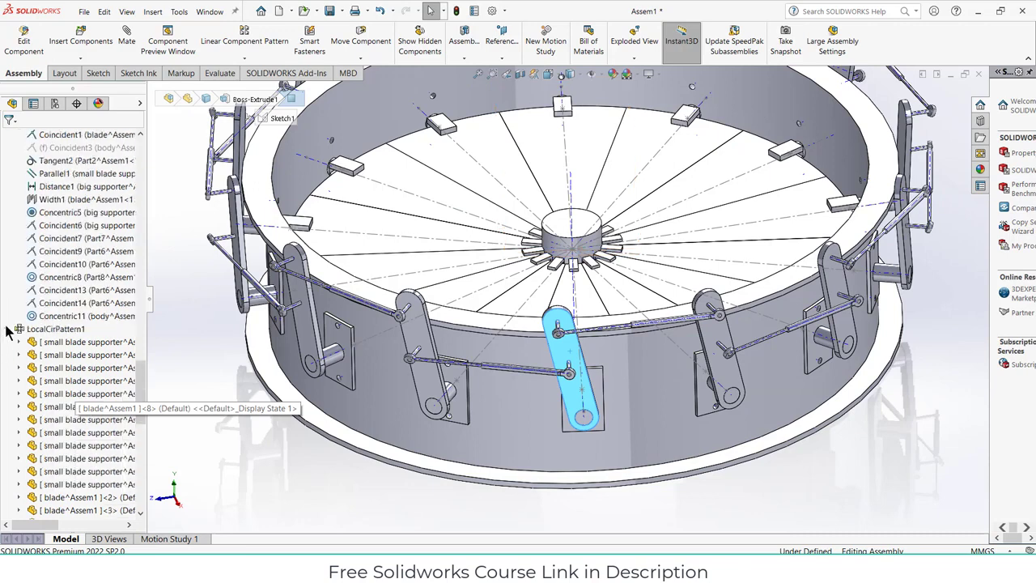
{"action": "left_click", "coordinate": [7, 329]}
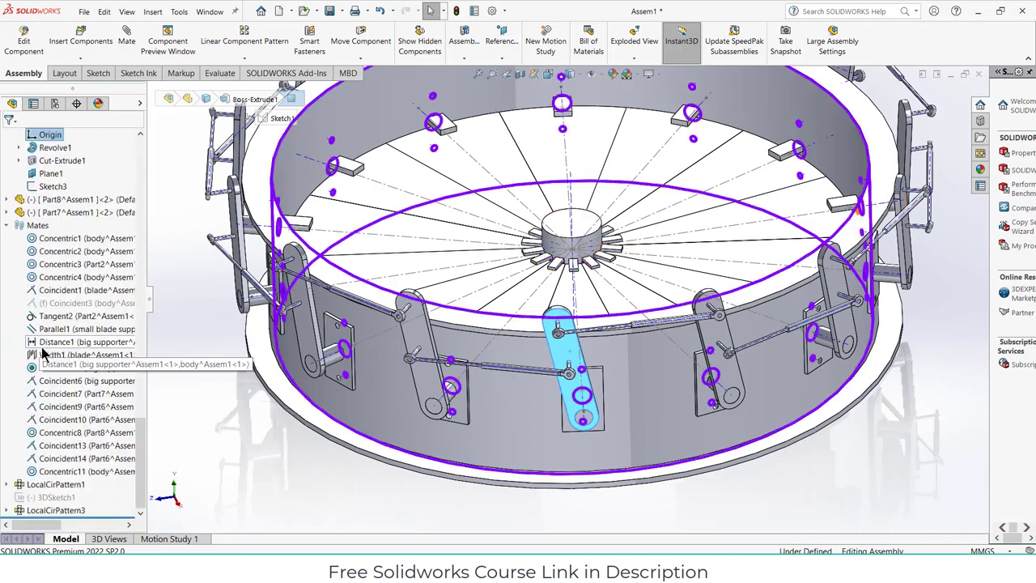
Inspect which geometry the suppressed Coincident3 mate references, and dismiss the stray news feed
{"action": "left_click", "coordinate": [55, 306]}
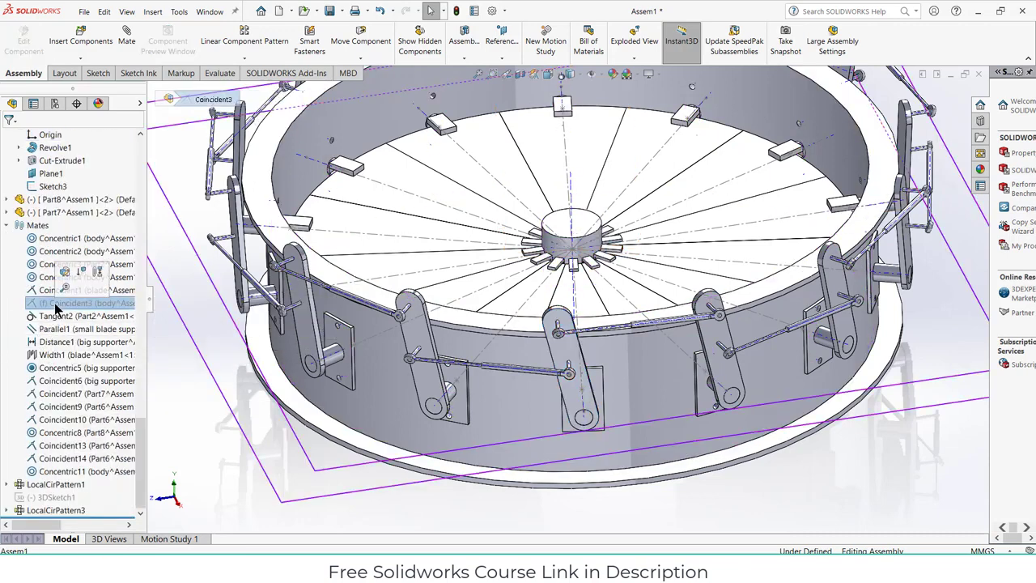
{"action": "left_click", "coordinate": [518, 413]}
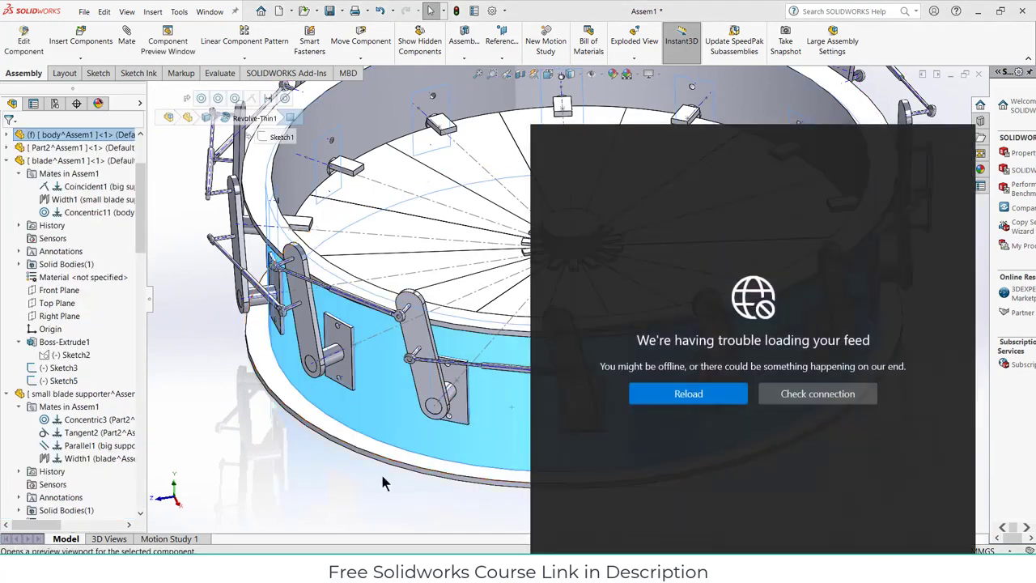
{"action": "left_click", "coordinate": [384, 483]}
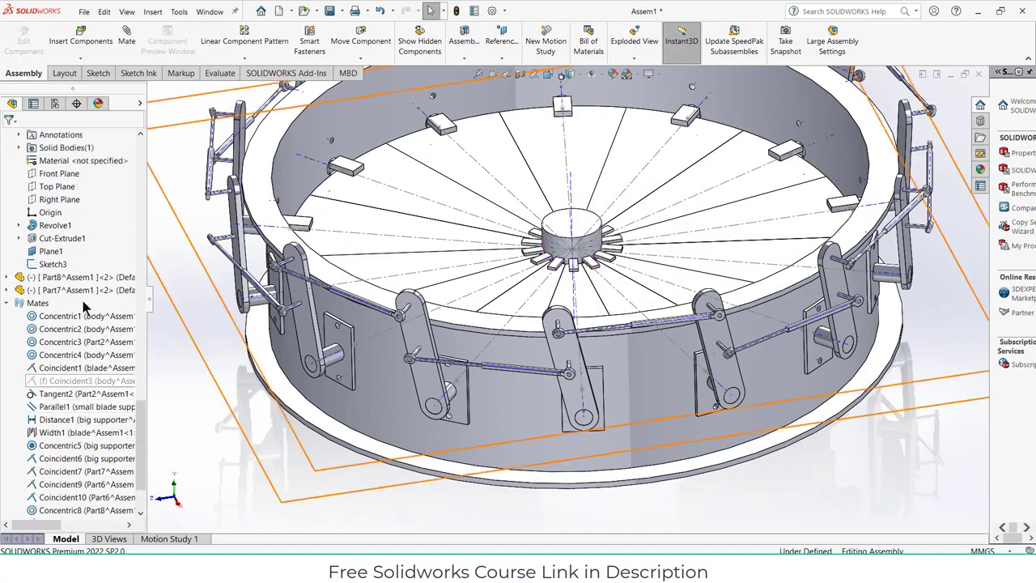
Open the original blade's Coincident1 mate for editing to review its selected faces, and cancel without changes
{"action": "left_click", "coordinate": [376, 227]}
{"action": "scroll", "coordinate": [10, 328], "scroll_direction": "up", "scroll_amount": 5}
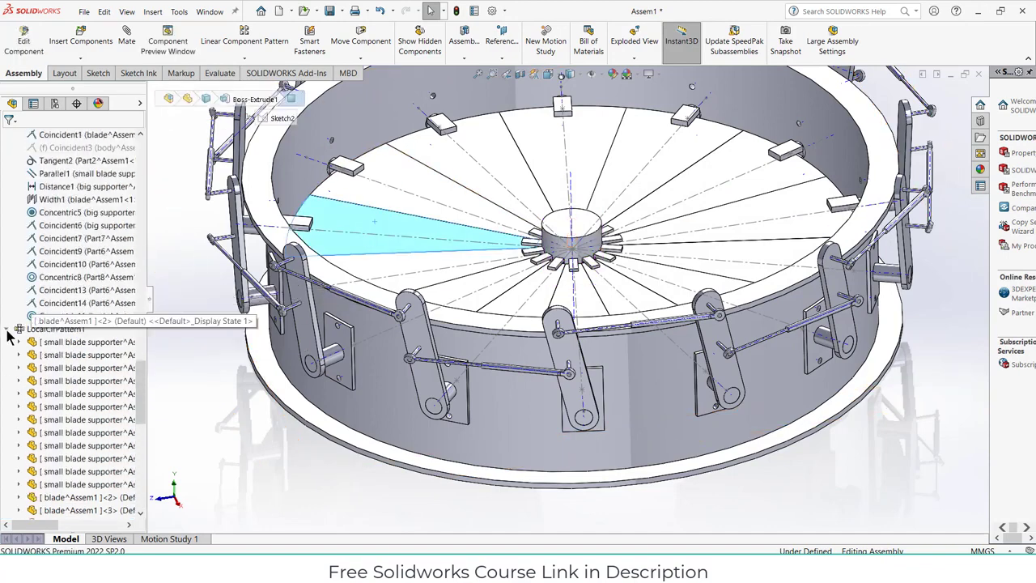
{"action": "scroll", "coordinate": [8, 336], "scroll_direction": "up", "scroll_amount": 10}
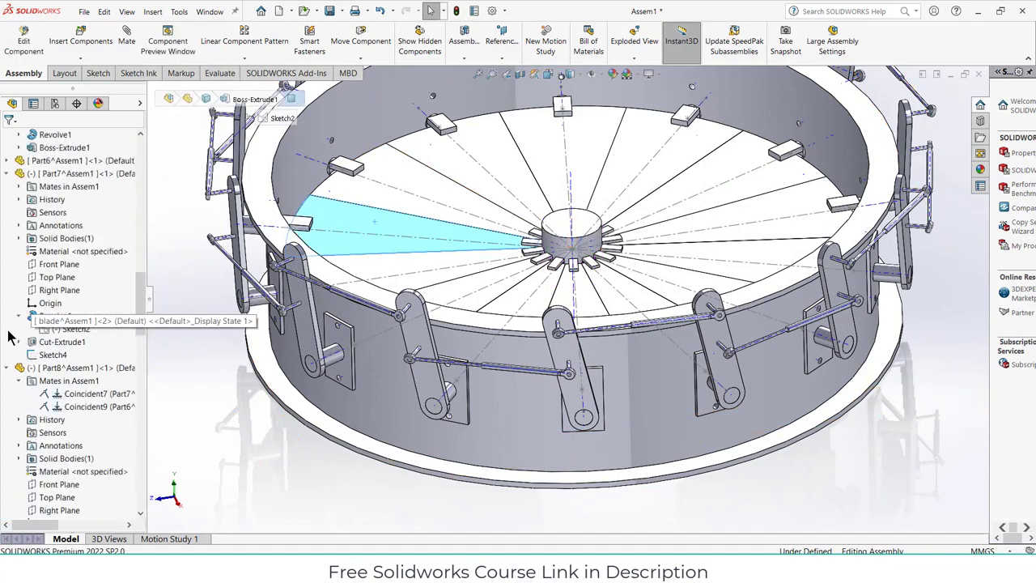
{"action": "scroll", "coordinate": [10, 336], "scroll_direction": "up", "scroll_amount": 10}
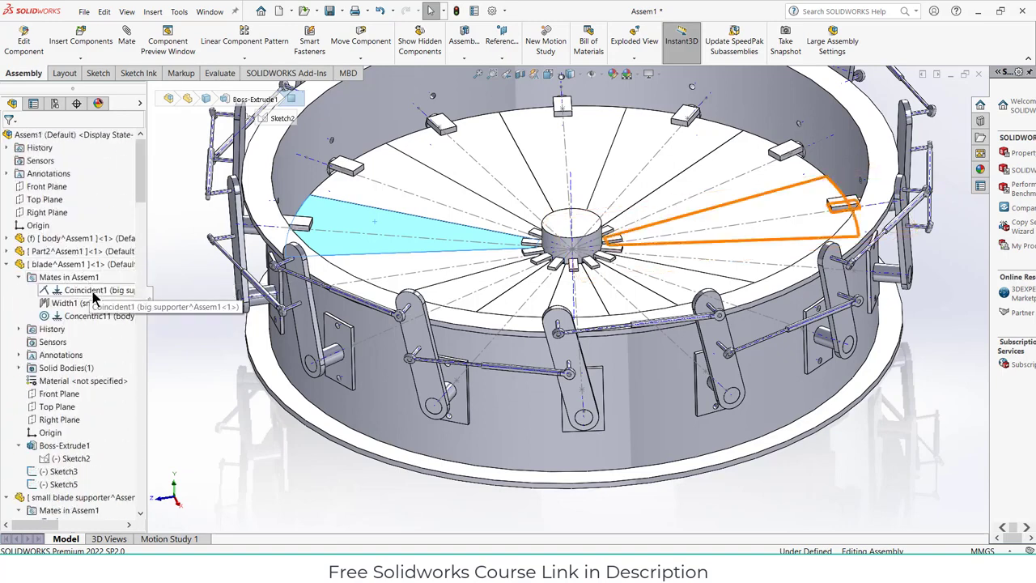
{"action": "left_click", "coordinate": [93, 292]}
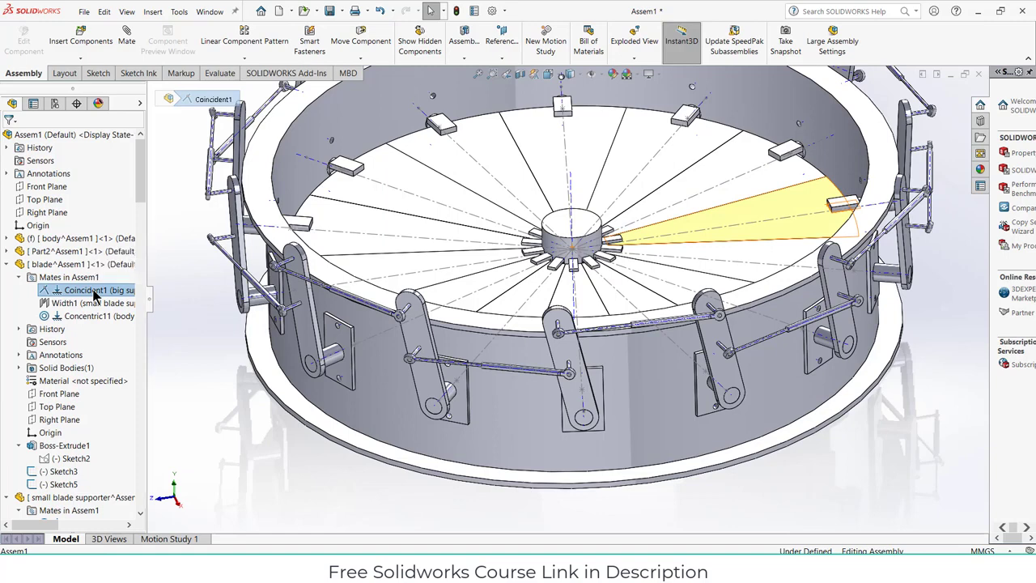
{"action": "right_click", "coordinate": [94, 293]}
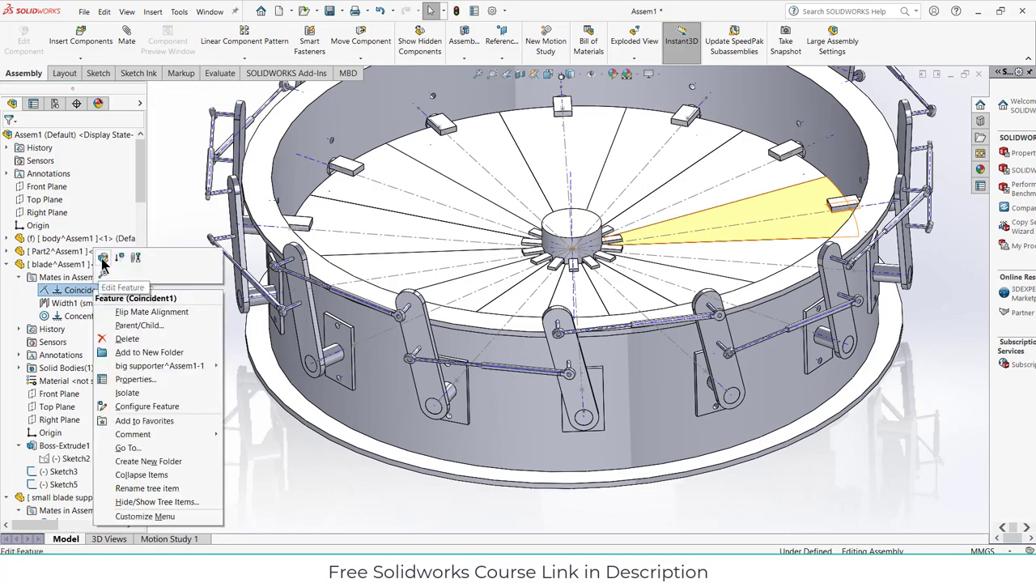
{"action": "left_click", "coordinate": [102, 261]}
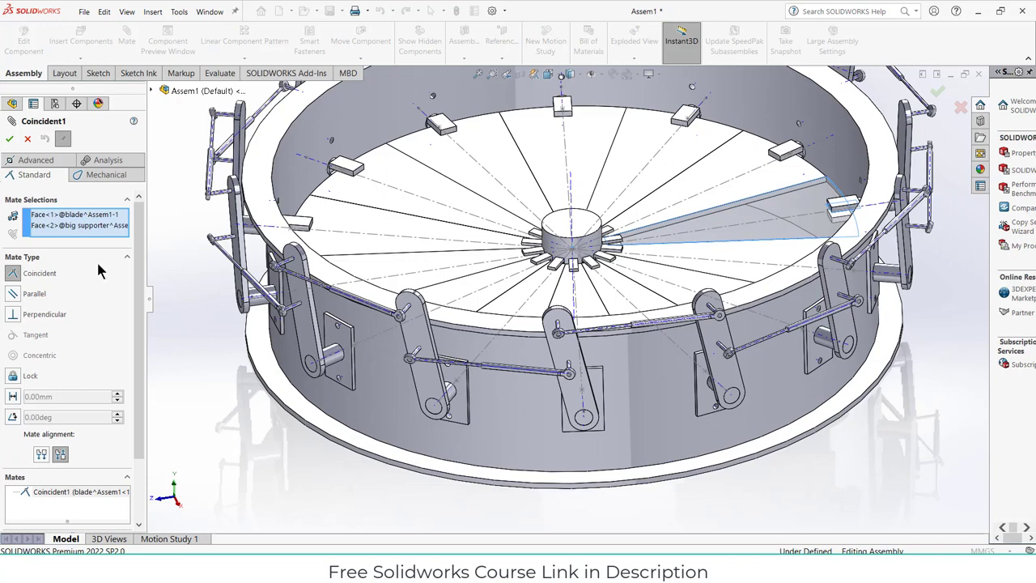
{"action": "left_click", "coordinate": [29, 140]}
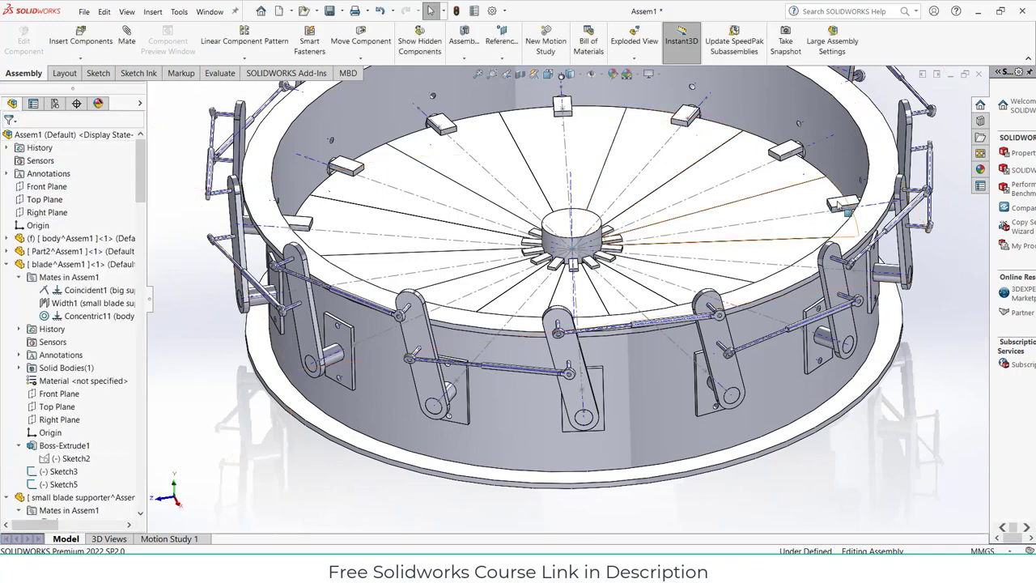
Examine the geometry referenced by the blade's Width1 and Concentric11 mates, and collapse the blade's tree entry
{"action": "left_click", "coordinate": [85, 302]}
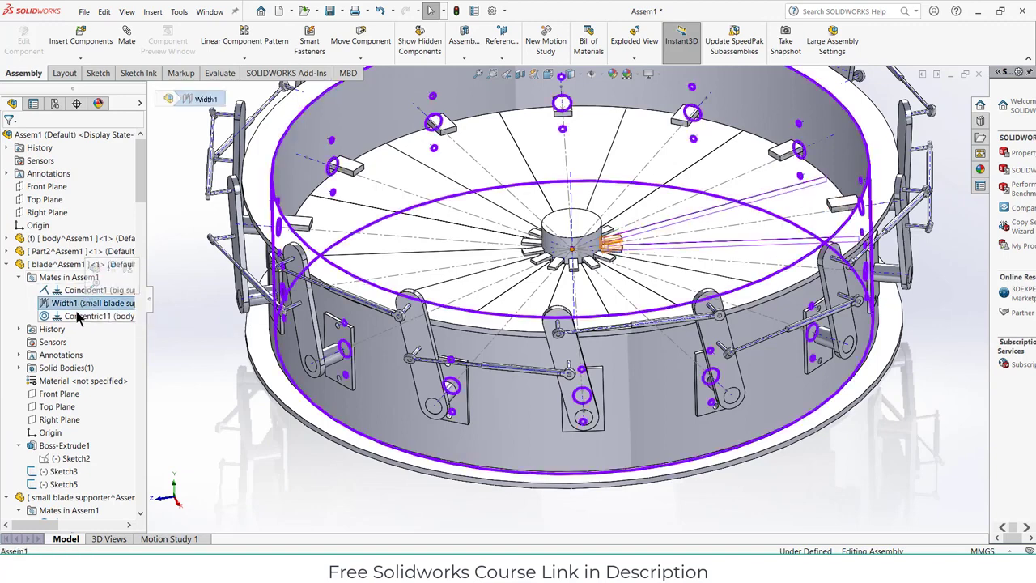
{"action": "left_click", "coordinate": [89, 316]}
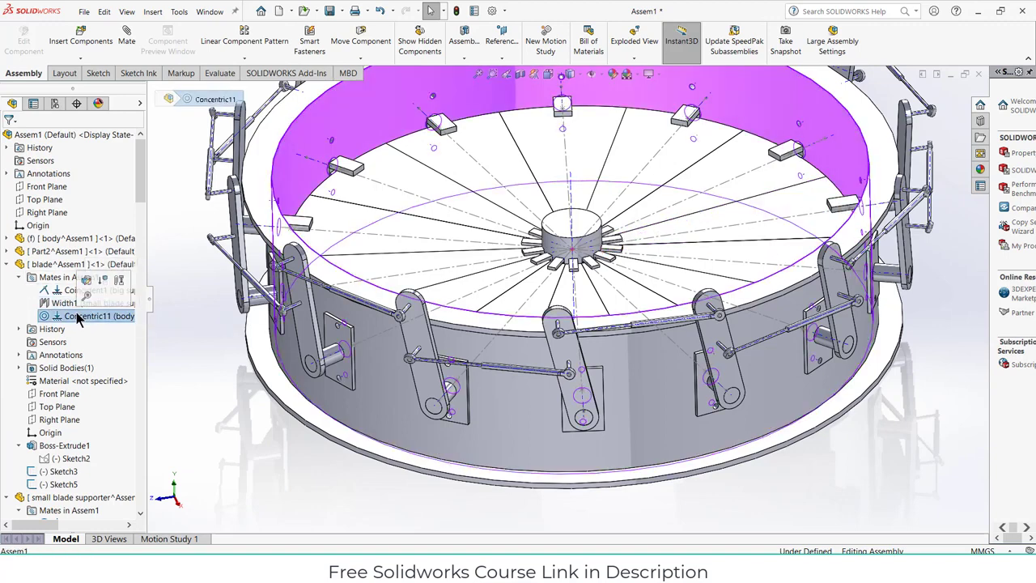
{"action": "left_click", "coordinate": [7, 264]}
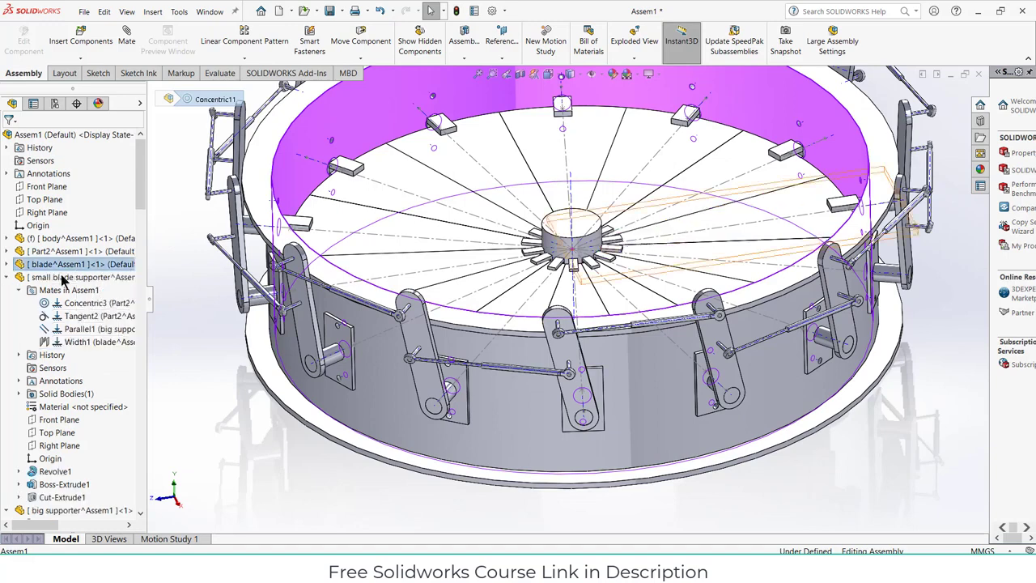
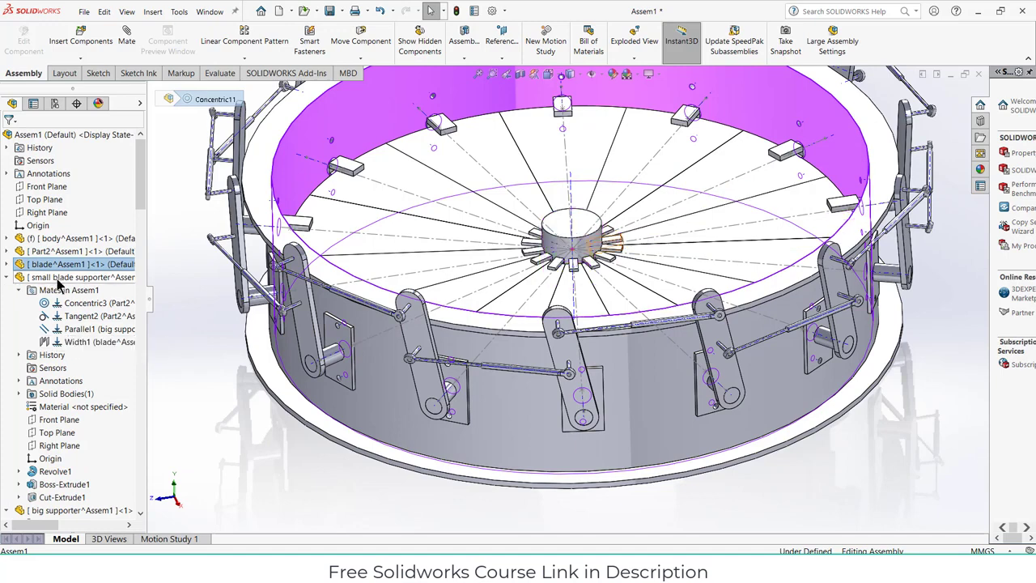
Review the Width1 mate of the original blade and suppress its Coincident1 mate with the big supporter
{"action": "left_click", "coordinate": [7, 264]}
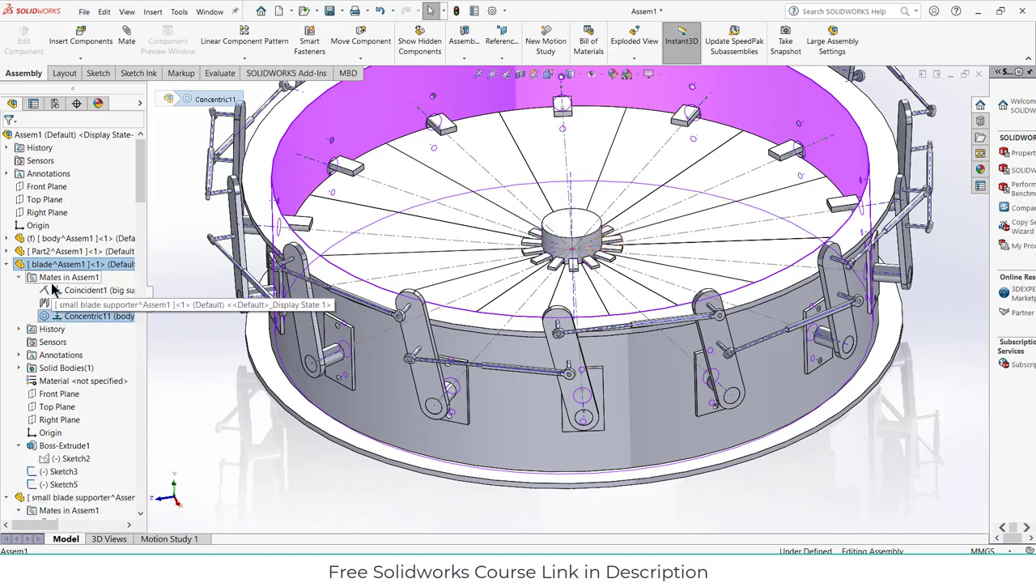
{"action": "left_click", "coordinate": [75, 303]}
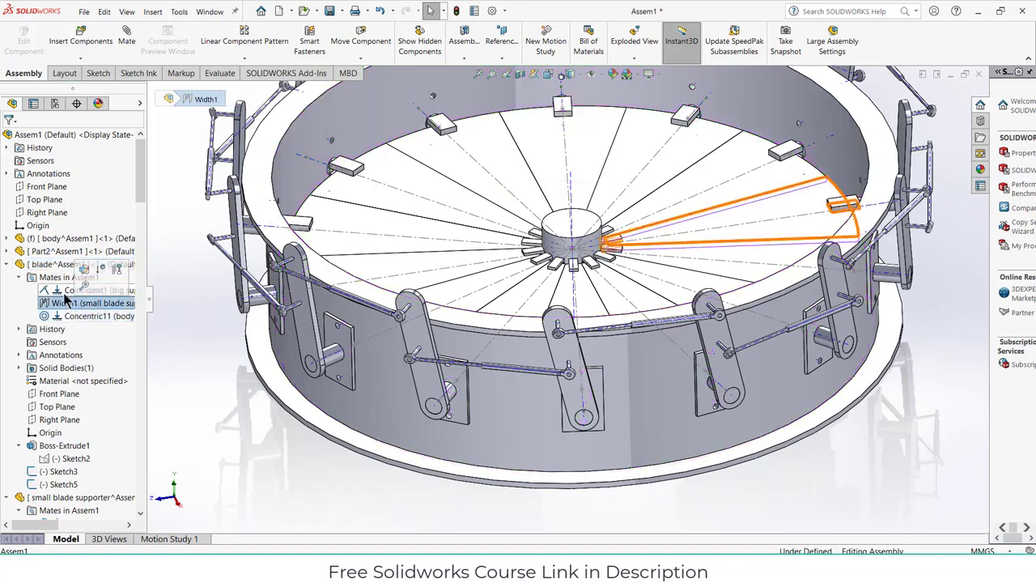
{"action": "right_click", "coordinate": [90, 290]}
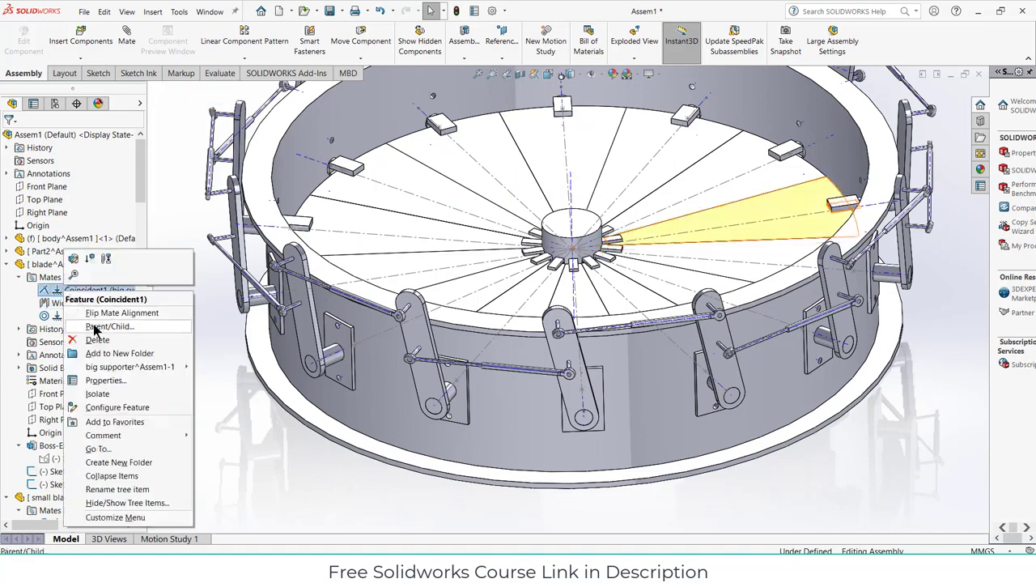
{"action": "left_click", "coordinate": [90, 258]}
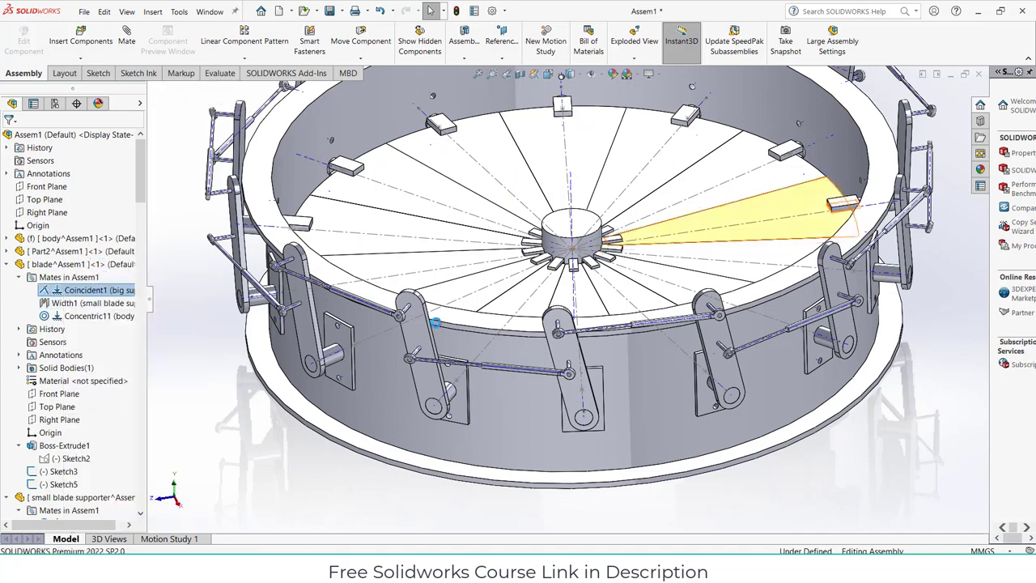
Try to move a patterned lever arm at the front of the ring, and suppress LocalCirPattern1
{"action": "left_click", "coordinate": [569, 356]}
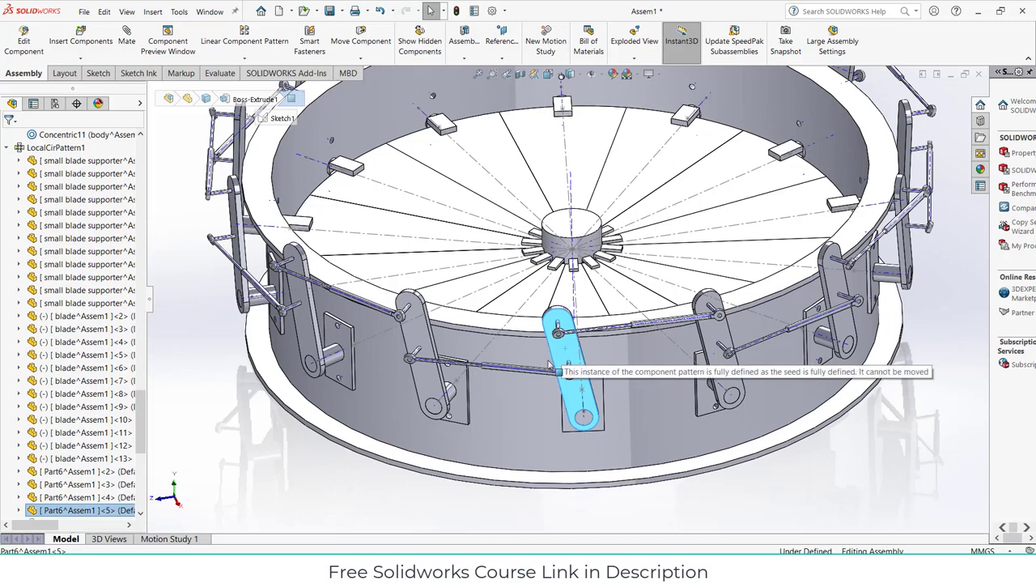
{"action": "scroll", "coordinate": [8, 389], "scroll_direction": "up", "scroll_amount": 4}
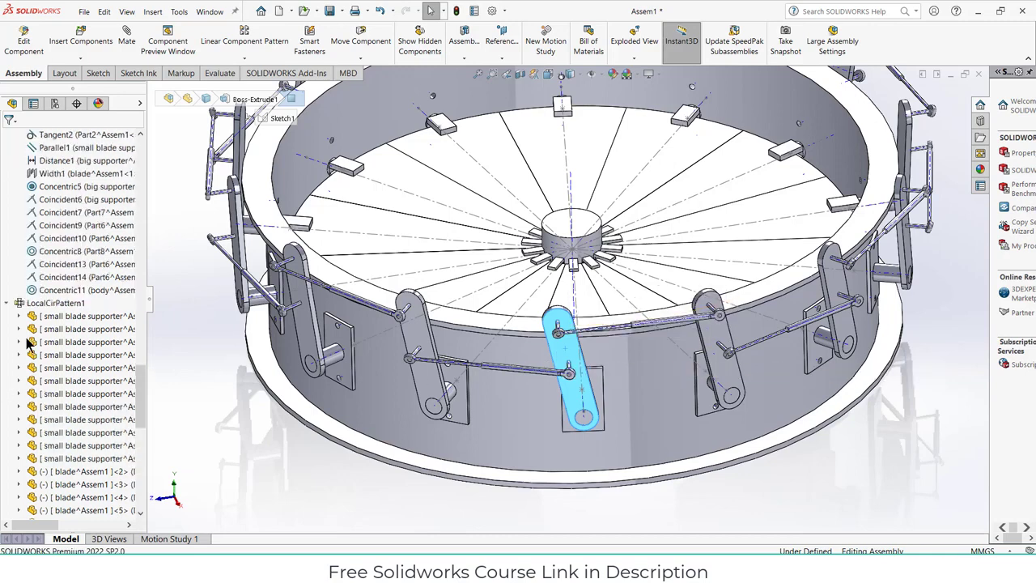
{"action": "right_click", "coordinate": [39, 314]}
{"action": "left_click", "coordinate": [70, 273]}
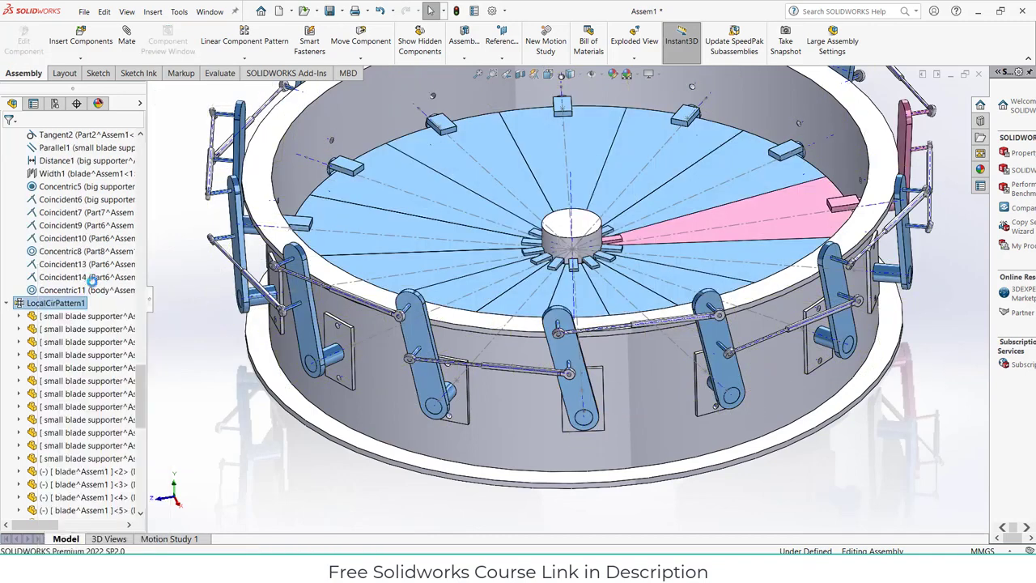
{"action": "scroll", "coordinate": [636, 236], "scroll_direction": "down", "scroll_amount": 1}
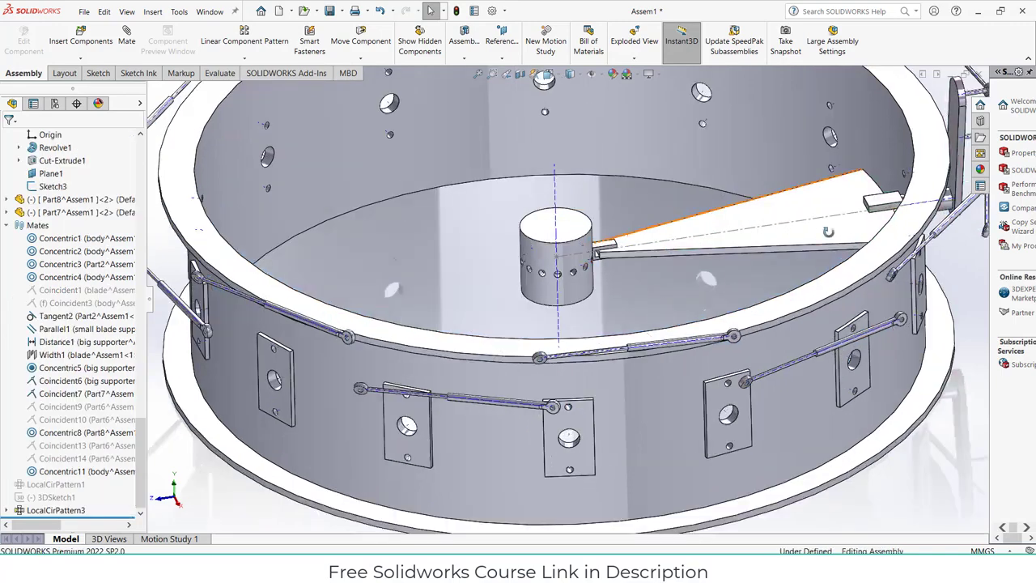
Try to swing the original lever arm outside the ring, and inspect how it connects to the blade
{"action": "middle_click_drag", "start_coordinate": [846, 229], "coordinate": [793, 296]}
{"action": "left_click", "coordinate": [929, 201]}
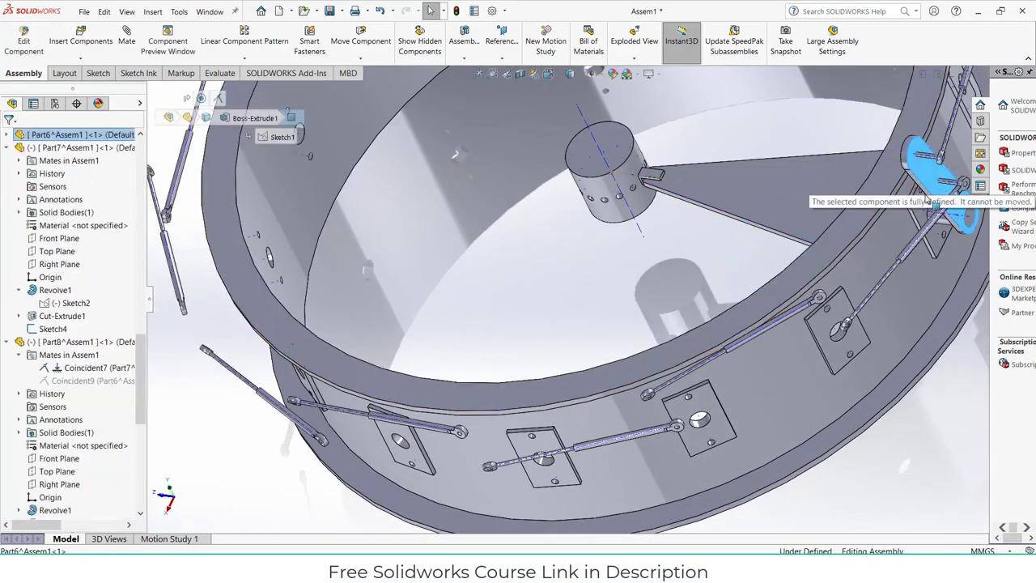
{"action": "scroll", "coordinate": [909, 229], "scroll_direction": "up", "scroll_amount": 2}
{"action": "middle_click_drag", "start_coordinate": [909, 229], "coordinate": [879, 235]}
{"action": "scroll", "coordinate": [878, 235], "scroll_direction": "down", "scroll_amount": 1}
{"action": "scroll", "coordinate": [878, 235], "scroll_direction": "down", "scroll_amount": 2}
{"action": "middle_click_drag", "start_coordinate": [830, 269], "coordinate": [826, 248]}
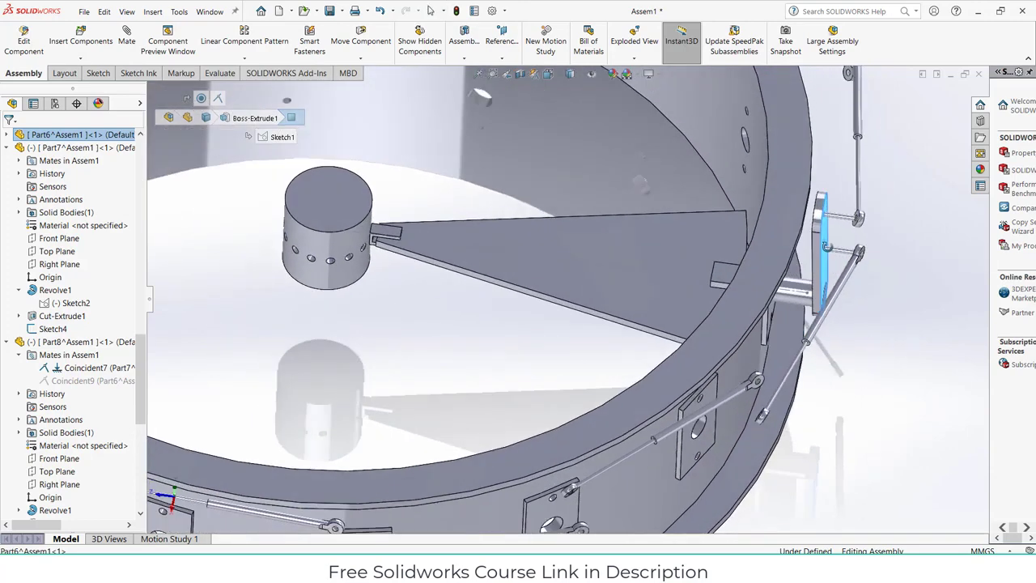
{"action": "scroll", "coordinate": [576, 255], "scroll_direction": "up", "scroll_amount": 2}
{"action": "scroll", "coordinate": [577, 255], "scroll_direction": "down", "scroll_amount": 3}
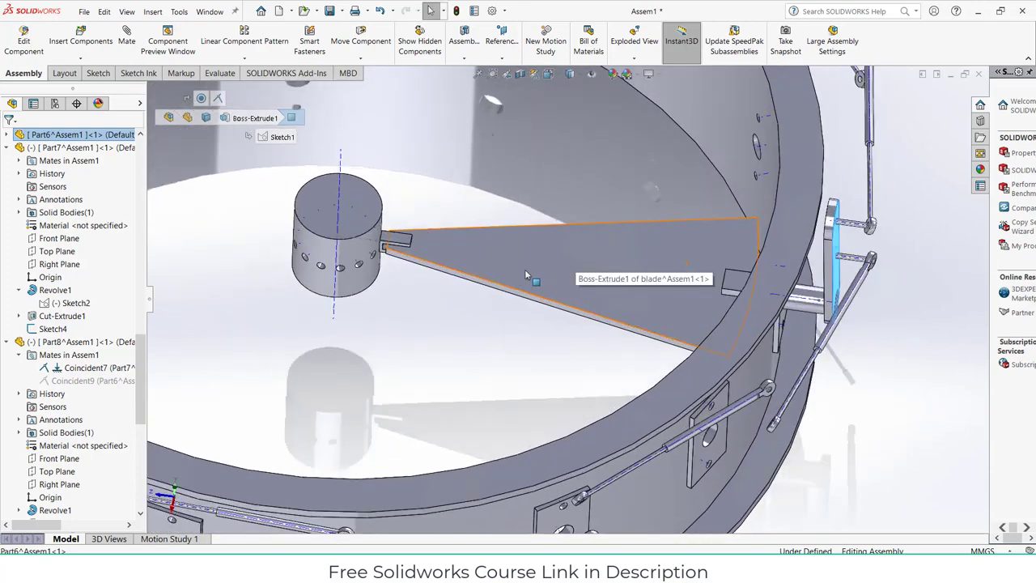
Move the original blade relative to the small blade supporter to test its remaining freedom
{"action": "mouse_move", "coordinate": [530, 276]}
{"action": "middle_mouse_down"}
{"action": "mouse_move", "coordinate": [542, 247]}
{"action": "mouse_move", "coordinate": [519, 275]}
{"action": "middle_mouse_up"}
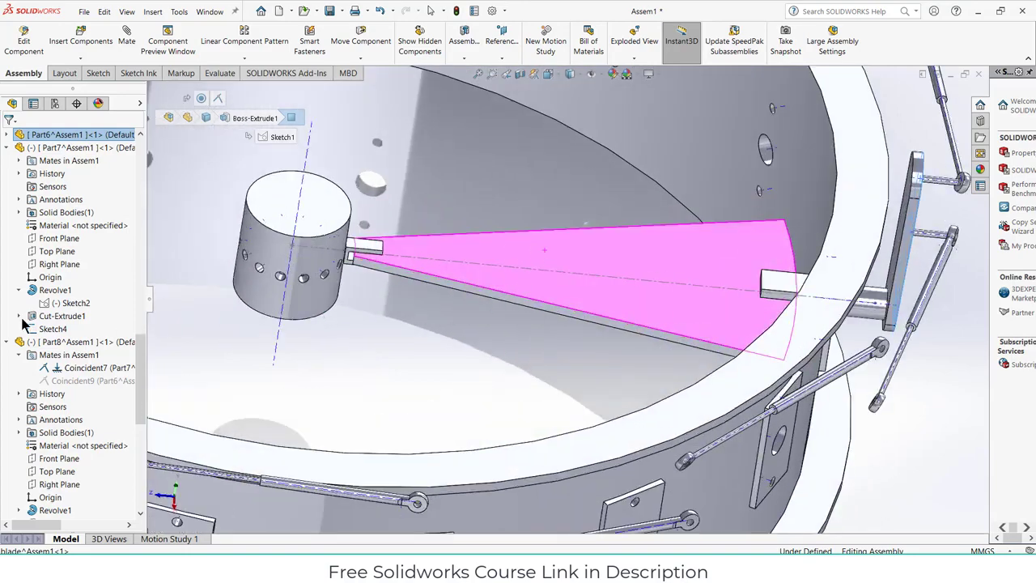
{"action": "scroll", "coordinate": [23, 321], "scroll_direction": "up", "scroll_amount": 3}
{"action": "middle_click_drag", "start_coordinate": [453, 288], "coordinate": [465, 267]}
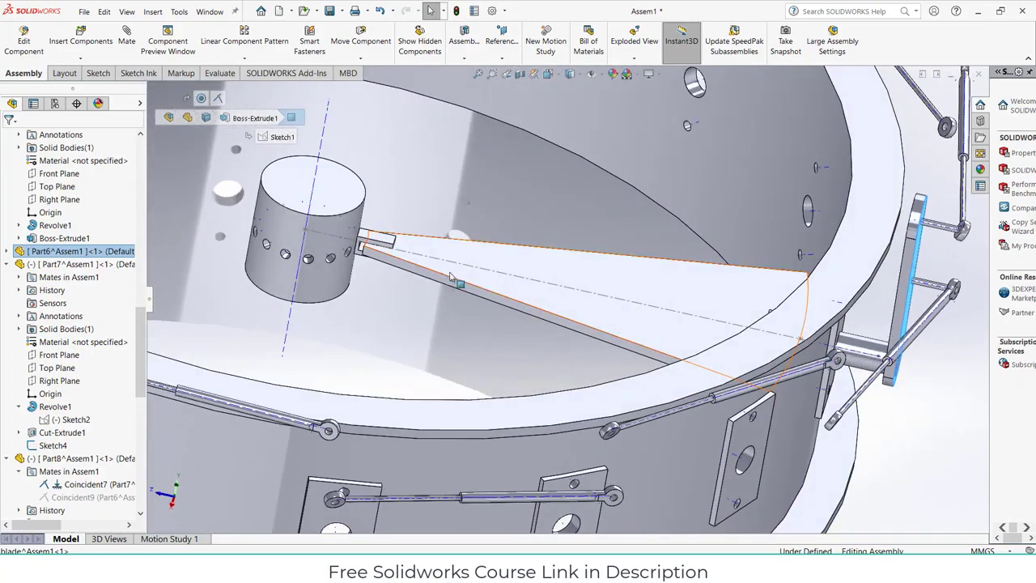
{"action": "left_click", "coordinate": [486, 269]}
{"action": "mouse_move", "coordinate": [486, 269]}
{"action": "left_mouse_down"}
{"action": "mouse_move", "coordinate": [492, 279]}
{"action": "mouse_move", "coordinate": [498, 245]}
{"action": "mouse_move", "coordinate": [497, 264]}
{"action": "left_mouse_up"}
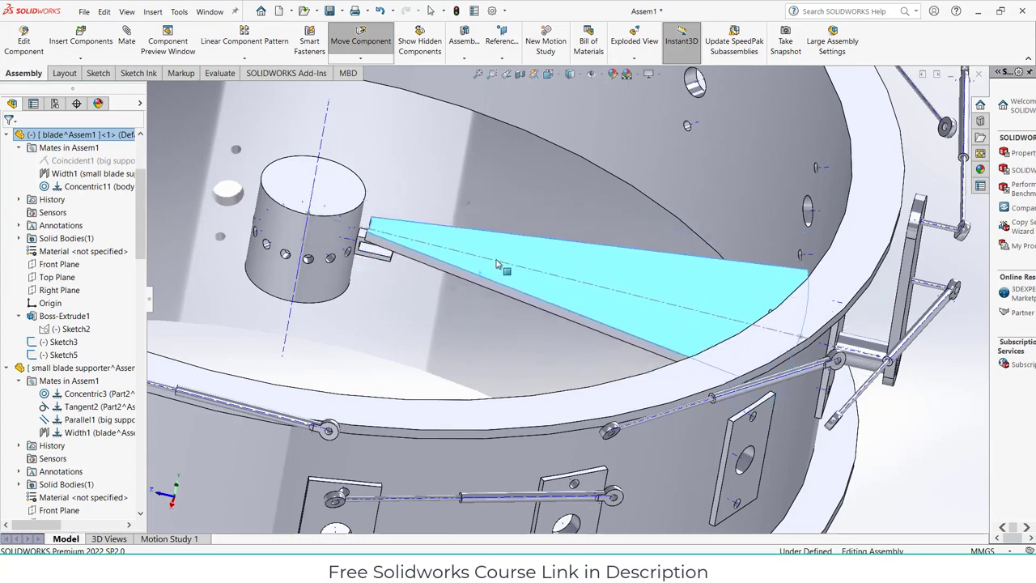
Delete the suppressed Coincident1 mate from the original blade
{"action": "right_click", "coordinate": [80, 161]}
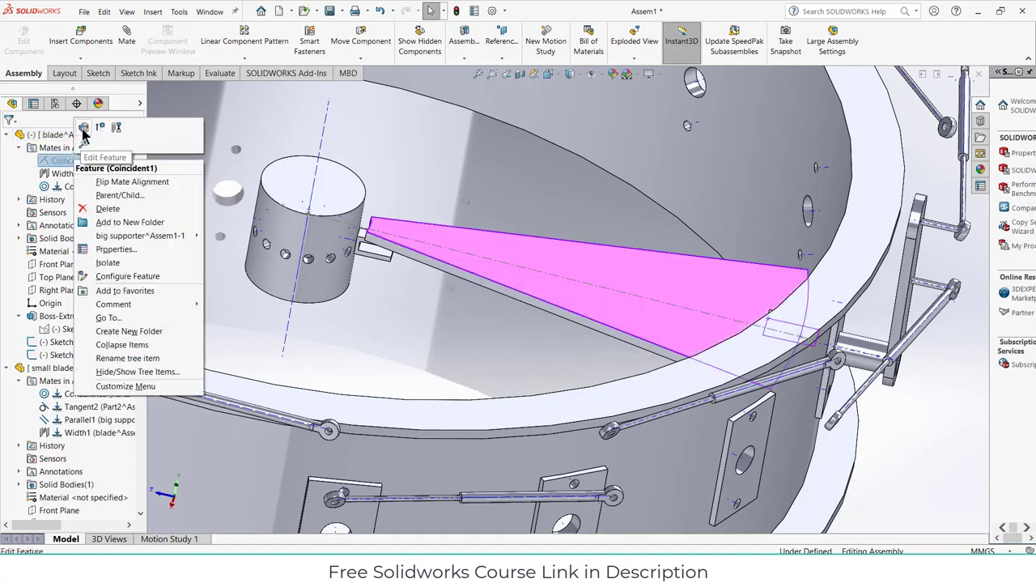
{"action": "key", "text": "Escape"}
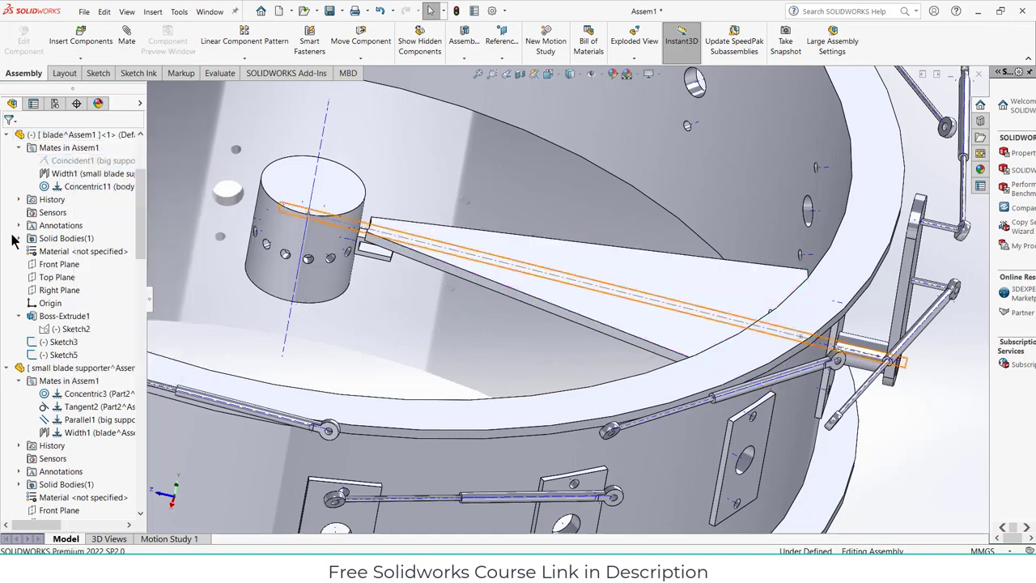
{"action": "right_click", "coordinate": [79, 165]}
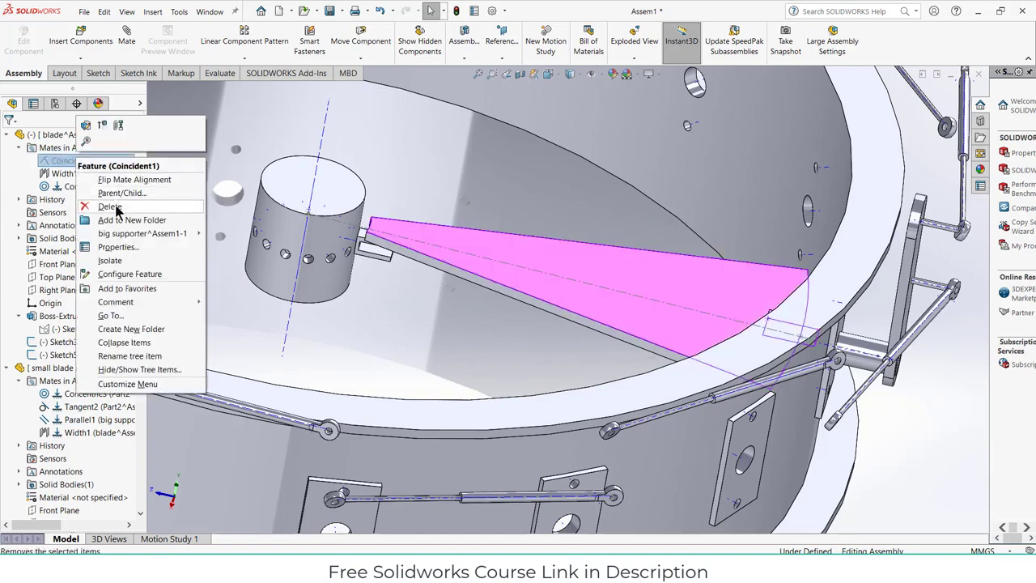
{"action": "left_click", "coordinate": [109, 206]}
{"action": "left_click", "coordinate": [599, 215]}
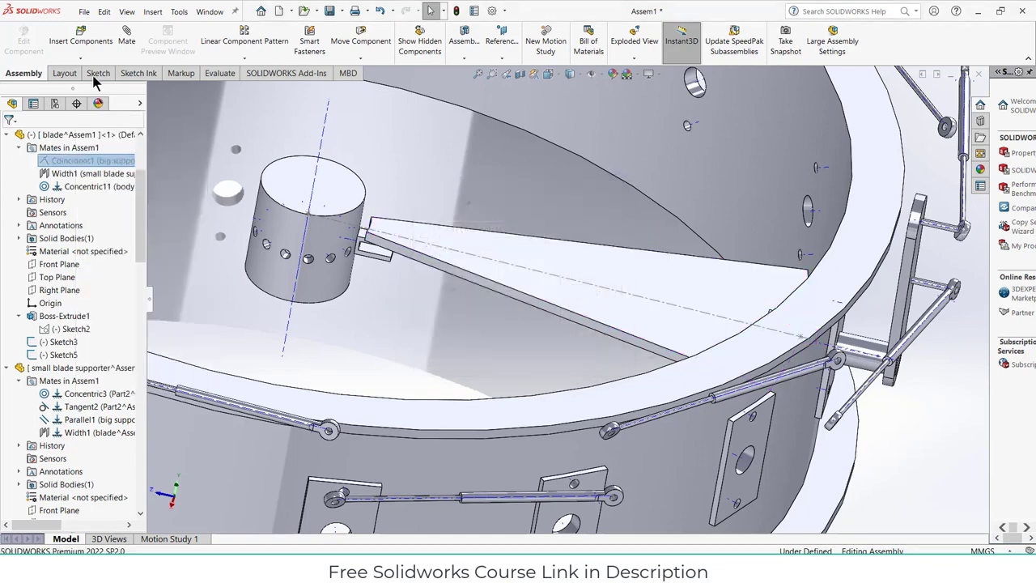
Start an advanced Width mate with the Centered constraint, clearing the faces already picked on the small blade supporter and the blade
{"action": "key", "text": "m"}
{"action": "scroll", "coordinate": [372, 247], "scroll_direction": "down", "scroll_amount": 6}
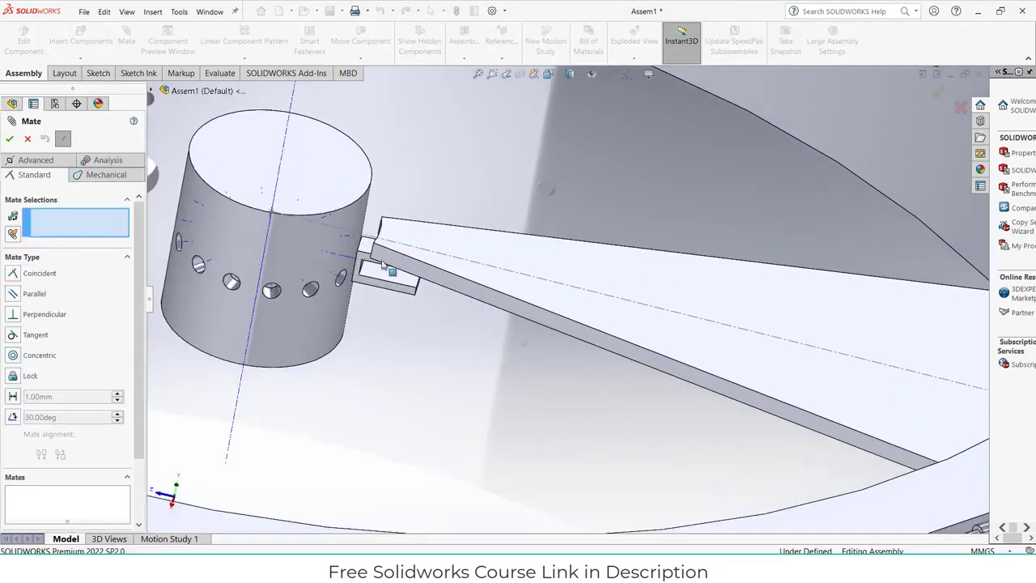
{"action": "left_click", "coordinate": [416, 300]}
{"action": "middle_click_drag", "start_coordinate": [416, 300], "coordinate": [380, 126]}
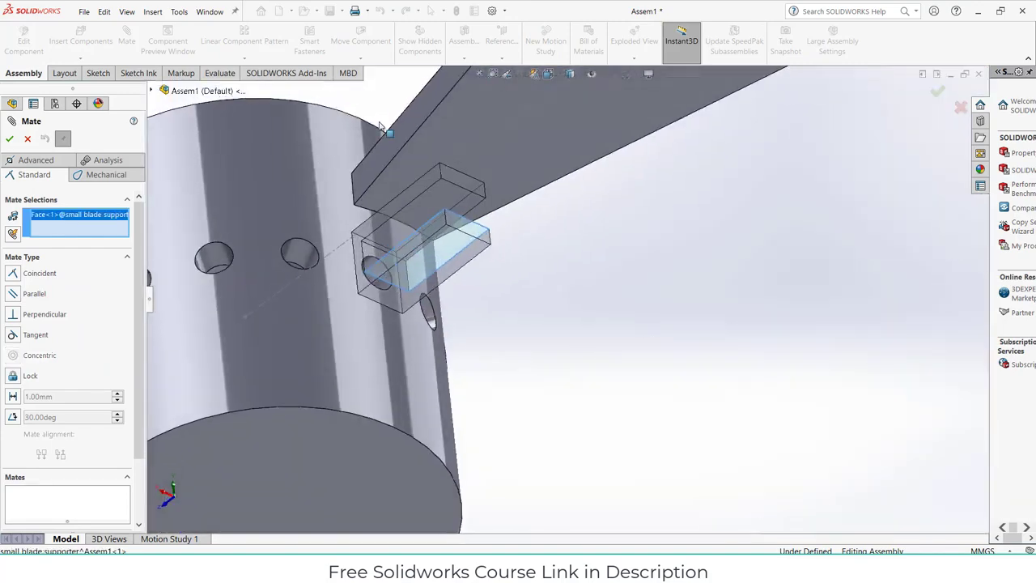
{"action": "left_click", "coordinate": [435, 209]}
{"action": "middle_click_drag", "start_coordinate": [435, 235], "coordinate": [470, 349]}
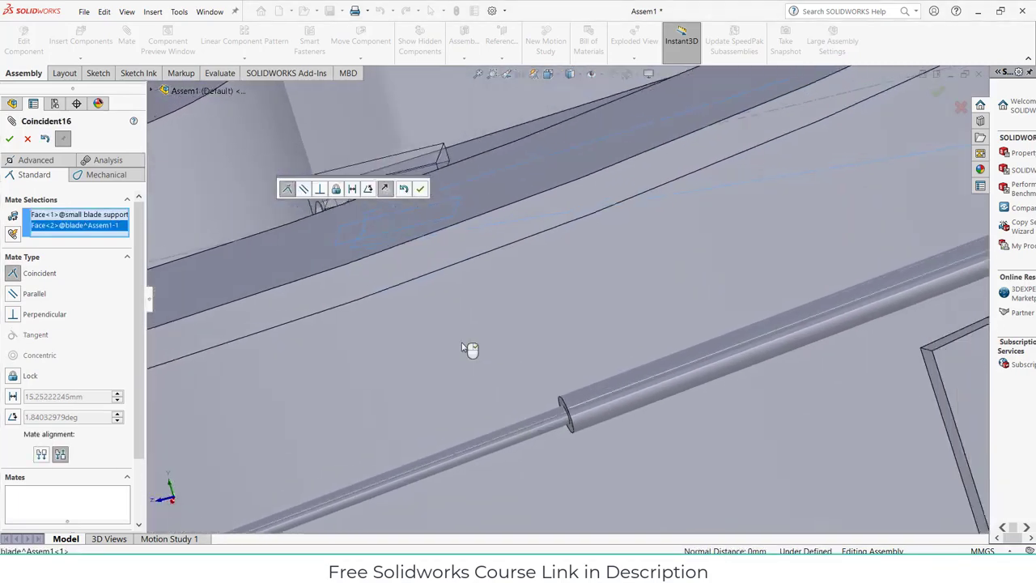
{"action": "left_click", "coordinate": [34, 160]}
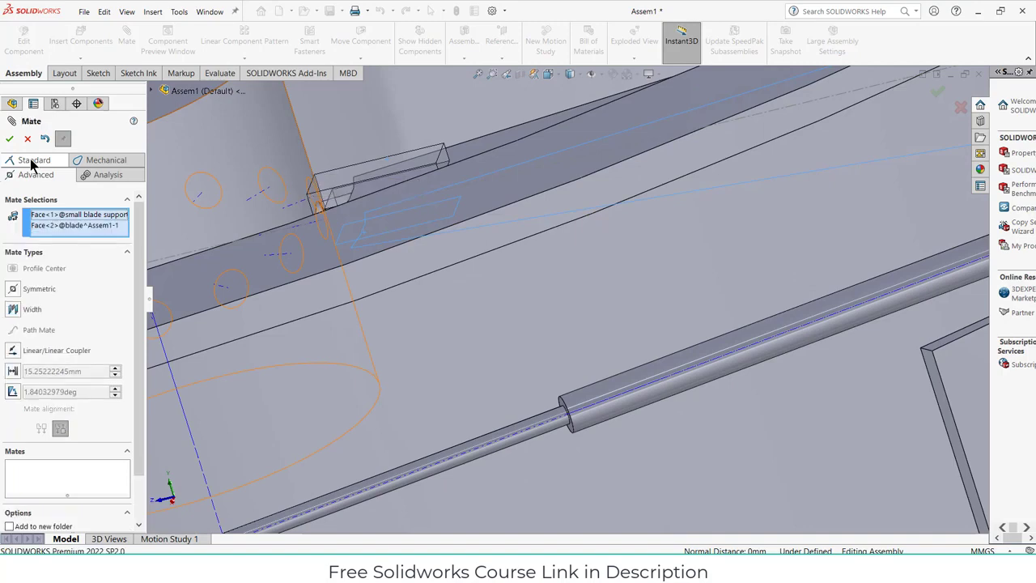
{"action": "left_click", "coordinate": [13, 309]}
{"action": "right_click", "coordinate": [58, 240]}
{"action": "left_click", "coordinate": [85, 235]}
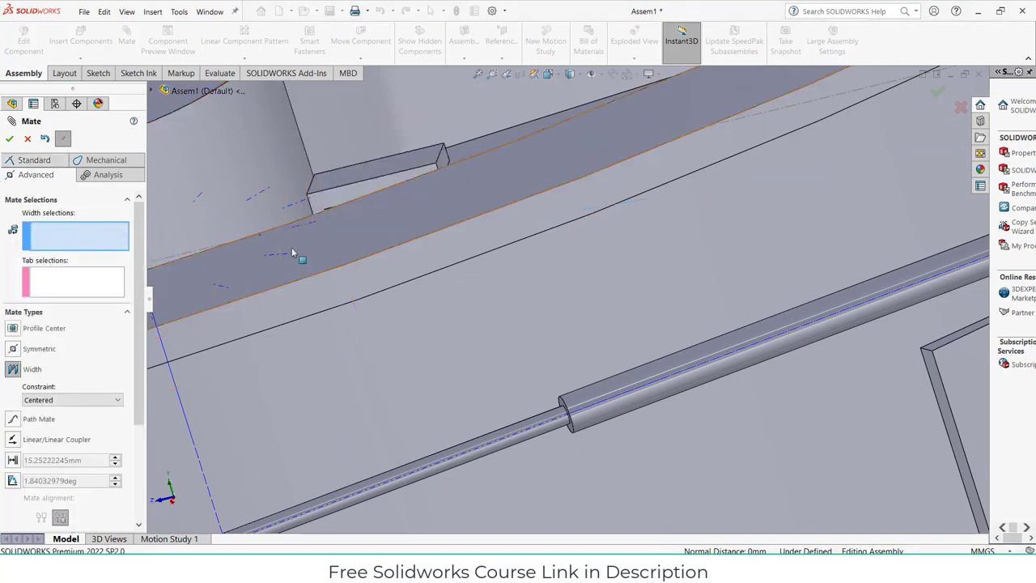
Choose the two opposing inner slot faces of the small blade supporter as the width selections
{"action": "middle_click_drag", "start_coordinate": [356, 251], "coordinate": [306, 277]}
{"action": "scroll", "coordinate": [329, 260], "scroll_direction": "up", "scroll_amount": 5}
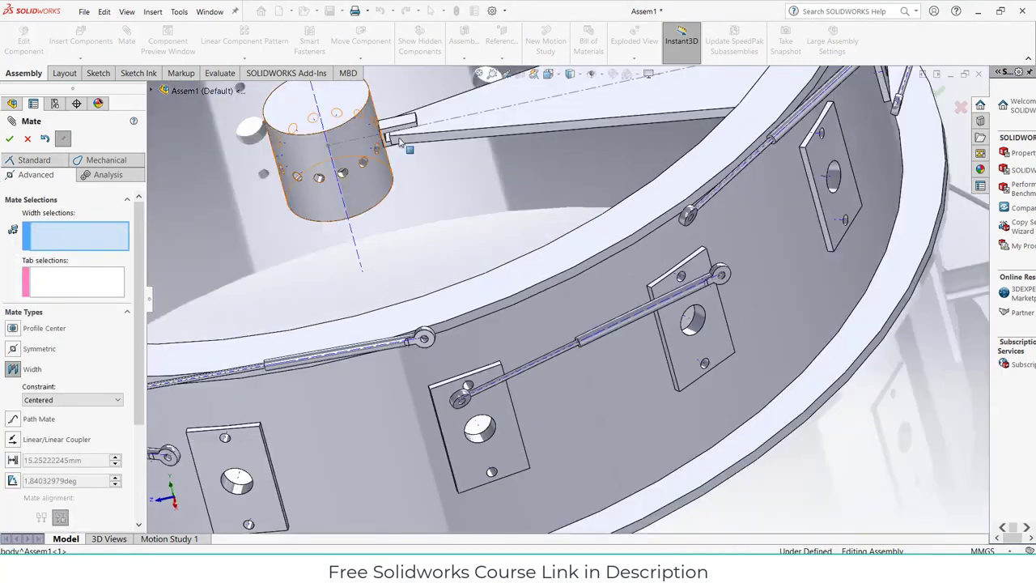
{"action": "scroll", "coordinate": [406, 150], "scroll_direction": "down", "scroll_amount": 6}
{"action": "scroll", "coordinate": [477, 210], "scroll_direction": "down", "scroll_amount": 3}
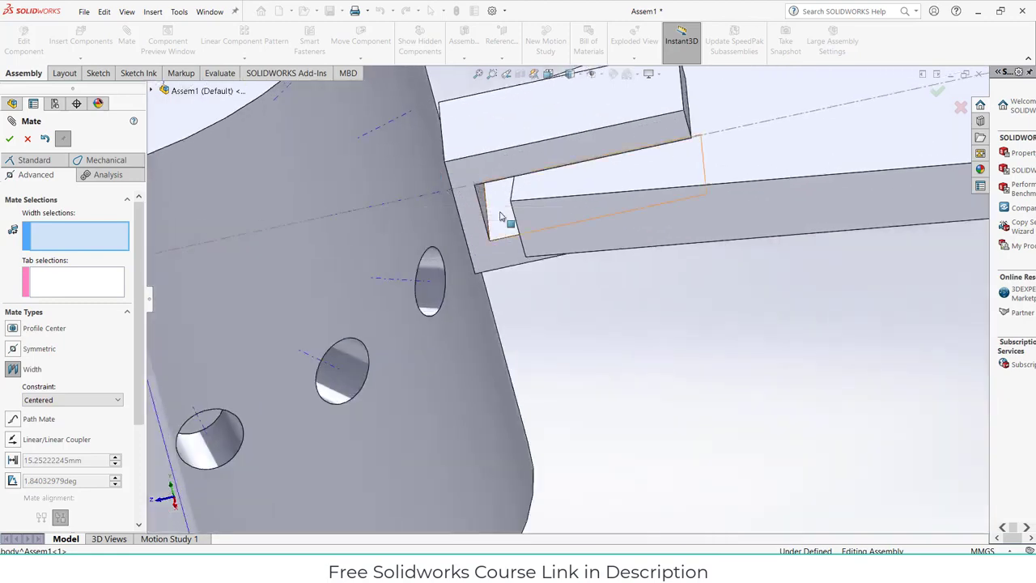
{"action": "left_click", "coordinate": [502, 220]}
{"action": "scroll", "coordinate": [486, 211], "scroll_direction": "down", "scroll_amount": 5}
{"action": "scroll", "coordinate": [457, 136], "scroll_direction": "up", "scroll_amount": 5}
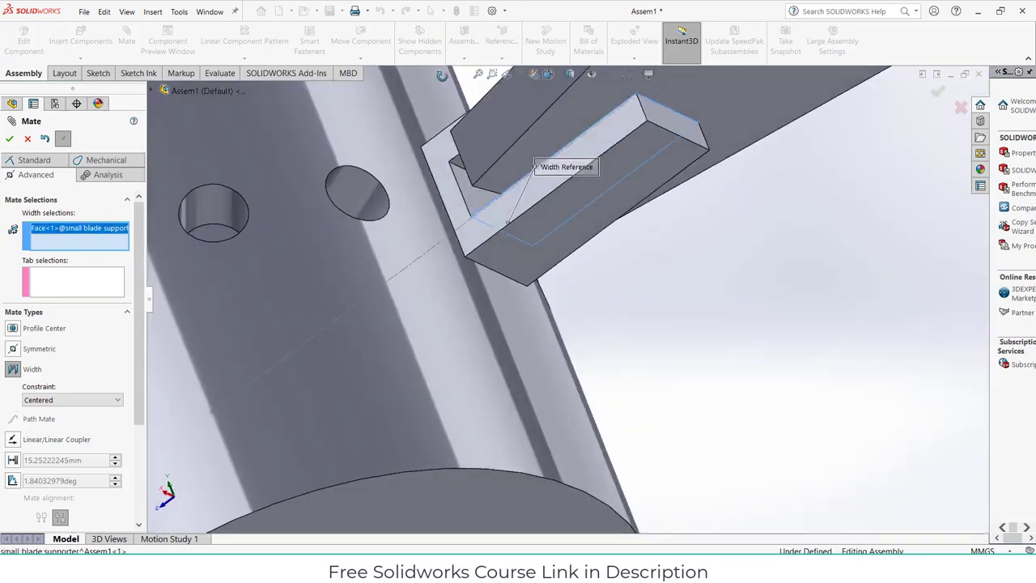
{"action": "left_click", "coordinate": [459, 166]}
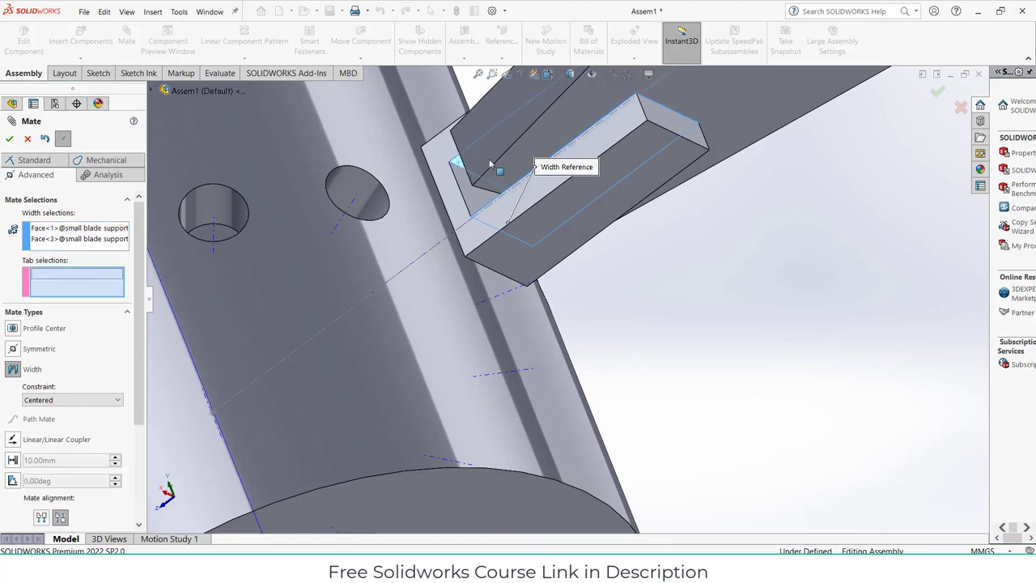
Choose the blade's bottom and top faces as the tab selections, accept the Centered Width mate and close the Mate command
{"action": "left_click", "coordinate": [687, 110]}
{"action": "scroll", "coordinate": [700, 164], "scroll_direction": "up", "scroll_amount": 3}
{"action": "scroll", "coordinate": [698, 164], "scroll_direction": "up", "scroll_amount": 2}
{"action": "middle_click_drag", "start_coordinate": [697, 164], "coordinate": [761, 310]}
{"action": "left_click", "coordinate": [670, 194]}
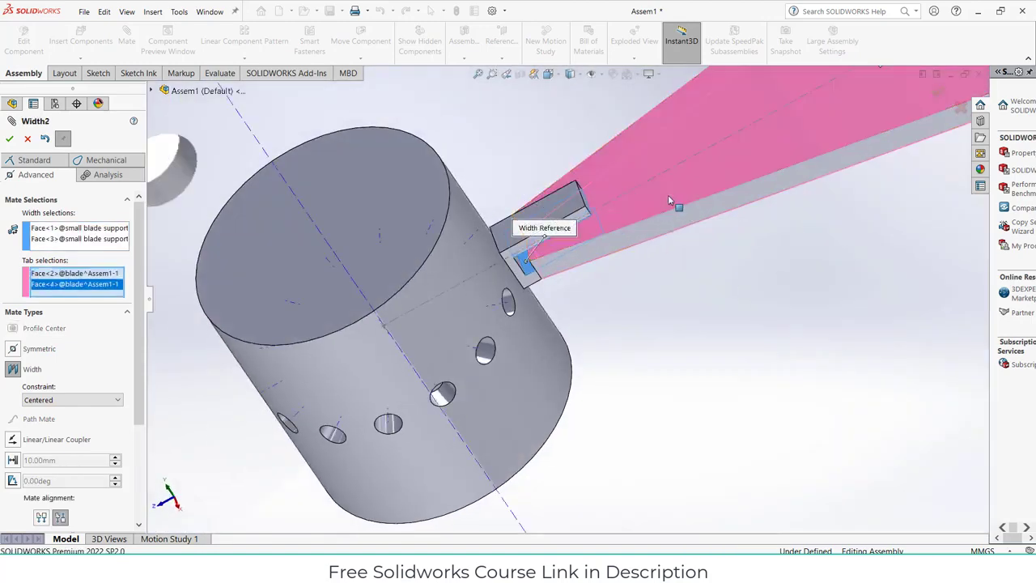
{"action": "scroll", "coordinate": [607, 293], "scroll_direction": "up", "scroll_amount": 5}
{"action": "middle_click_drag", "start_coordinate": [607, 290], "coordinate": [646, 231]}
{"action": "left_click", "coordinate": [8, 140]}
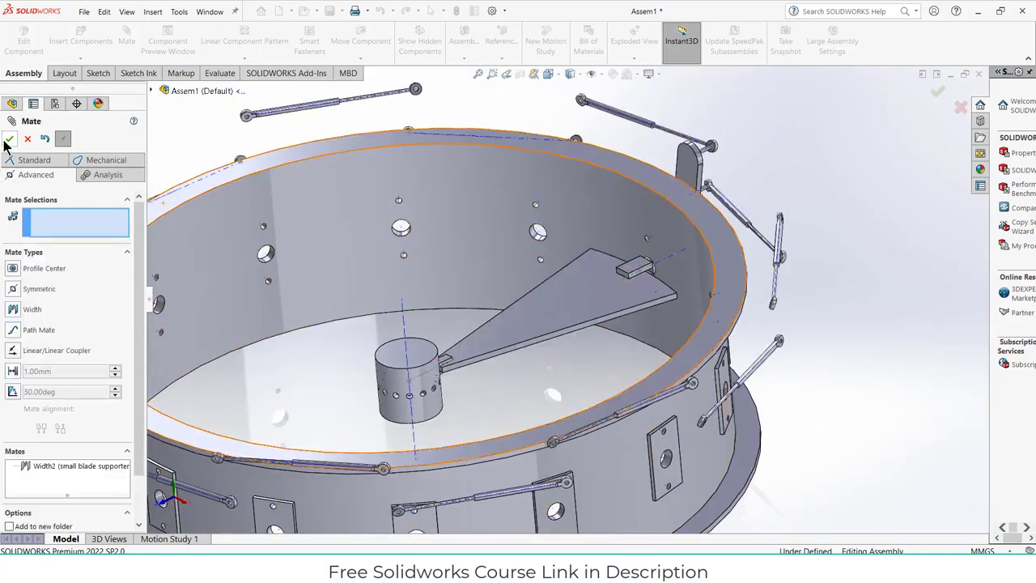
{"action": "key", "text": "Escape"}
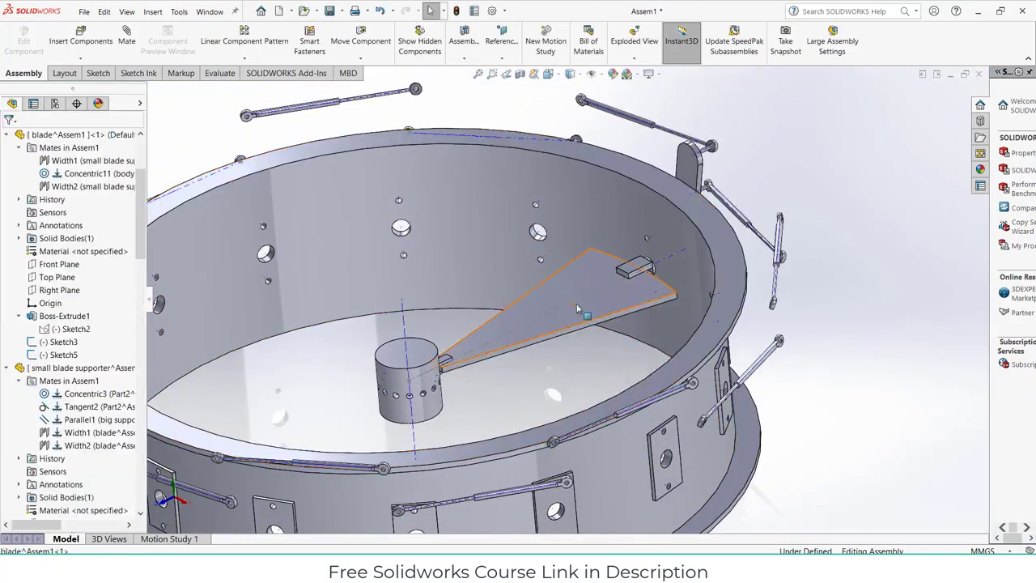
Try to move the blade and the small blade supporter to test the new width mate
{"action": "mouse_move", "coordinate": [580, 309]}
{"action": "left_mouse_down"}
{"action": "mouse_move", "coordinate": [567, 288]}
{"action": "mouse_move", "coordinate": [579, 304]}
{"action": "left_mouse_up"}
{"action": "scroll", "coordinate": [488, 358], "scroll_direction": "down", "scroll_amount": 3}
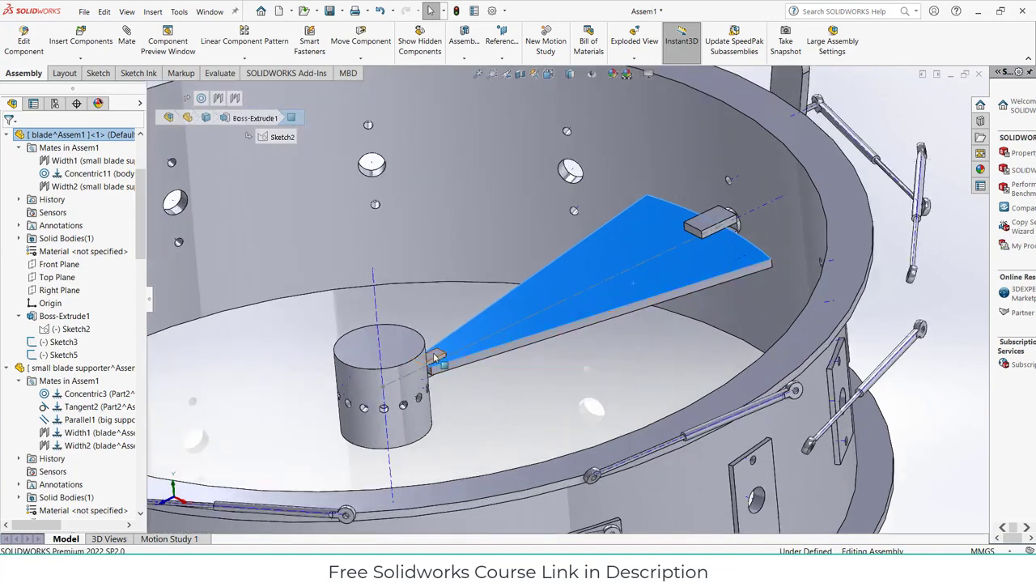
{"action": "left_click_drag", "start_coordinate": [435, 356], "coordinate": [427, 348]}
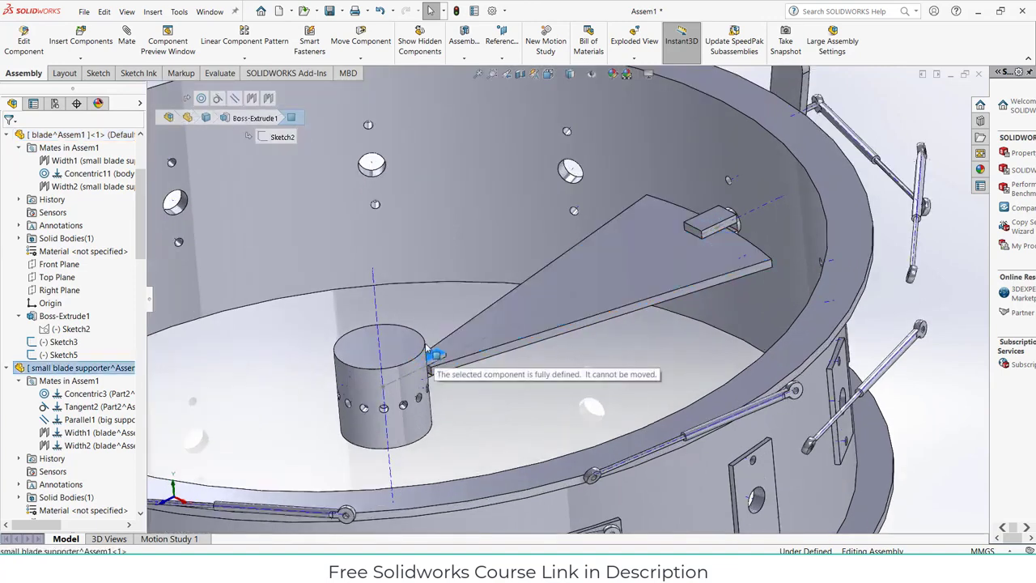
Examine the geometry referenced by the small blade supporter's Concentric3, Tangent2, Parallel1 and Width1 mates
{"action": "left_click", "coordinate": [80, 395]}
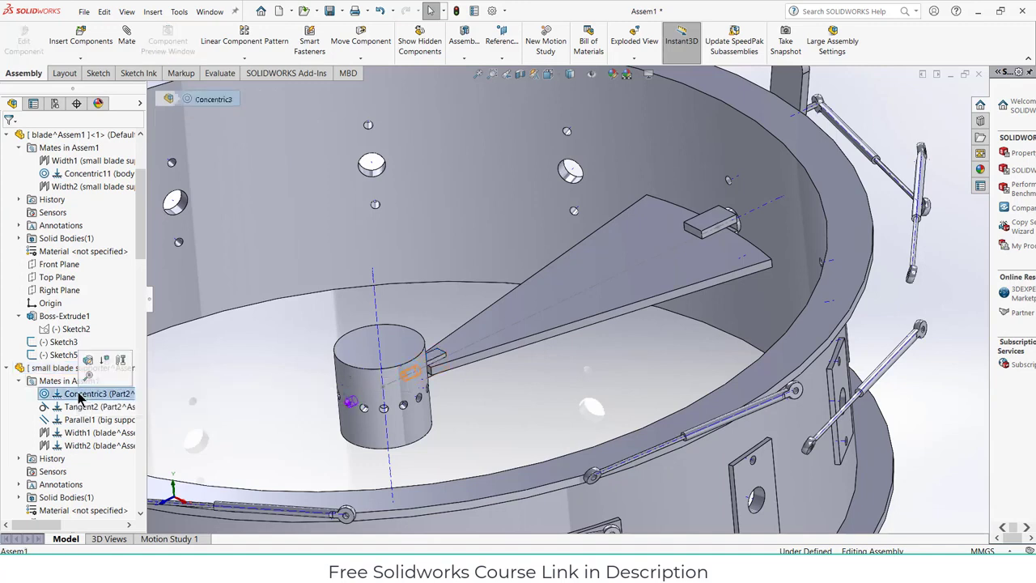
{"action": "left_click", "coordinate": [80, 410]}
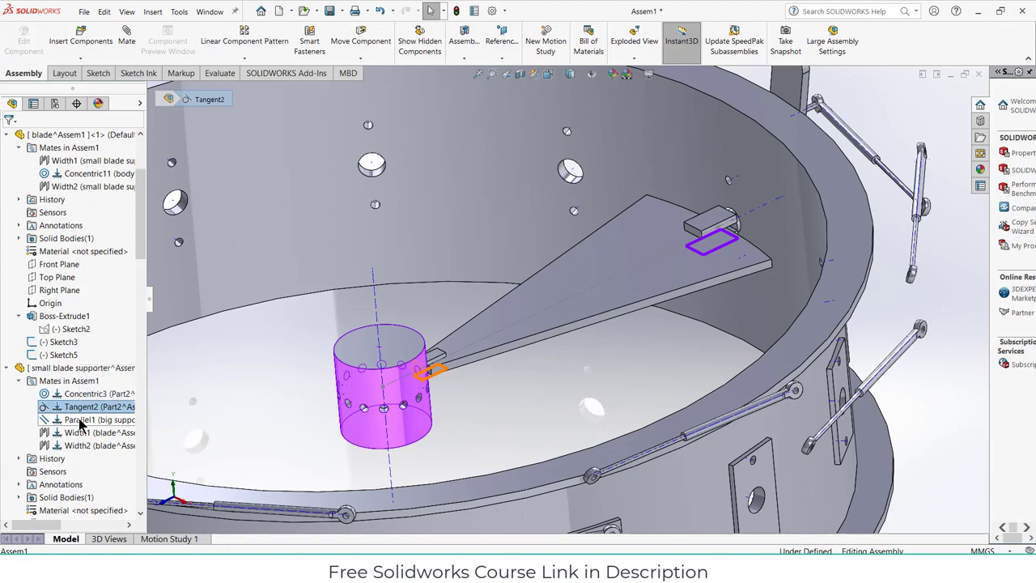
{"action": "left_click", "coordinate": [80, 422]}
{"action": "left_click", "coordinate": [79, 433]}
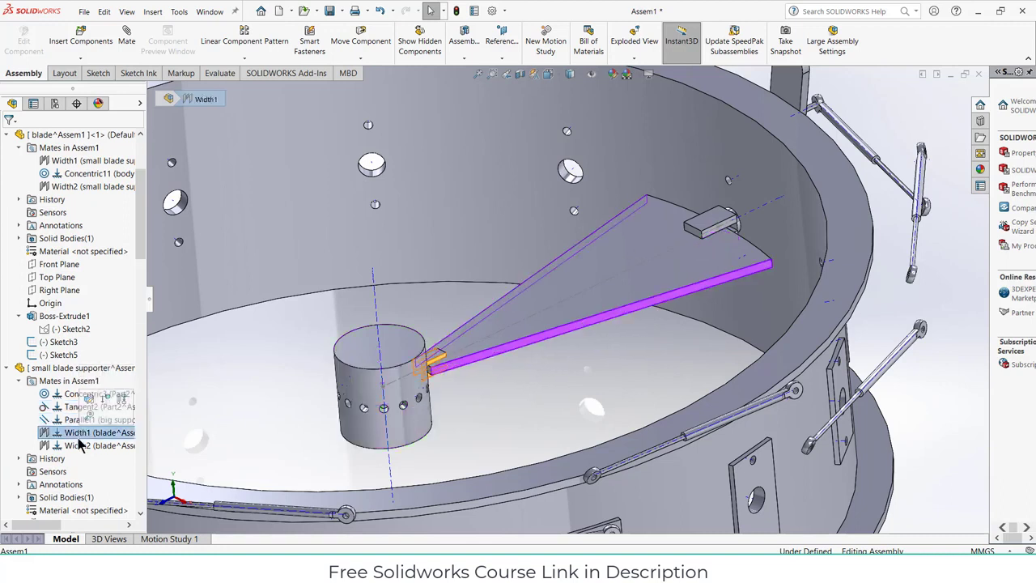
Examine the geometry referenced by the small blade supporter's Width2 mate and try to move the supporter and the blade
{"action": "left_click", "coordinate": [79, 446]}
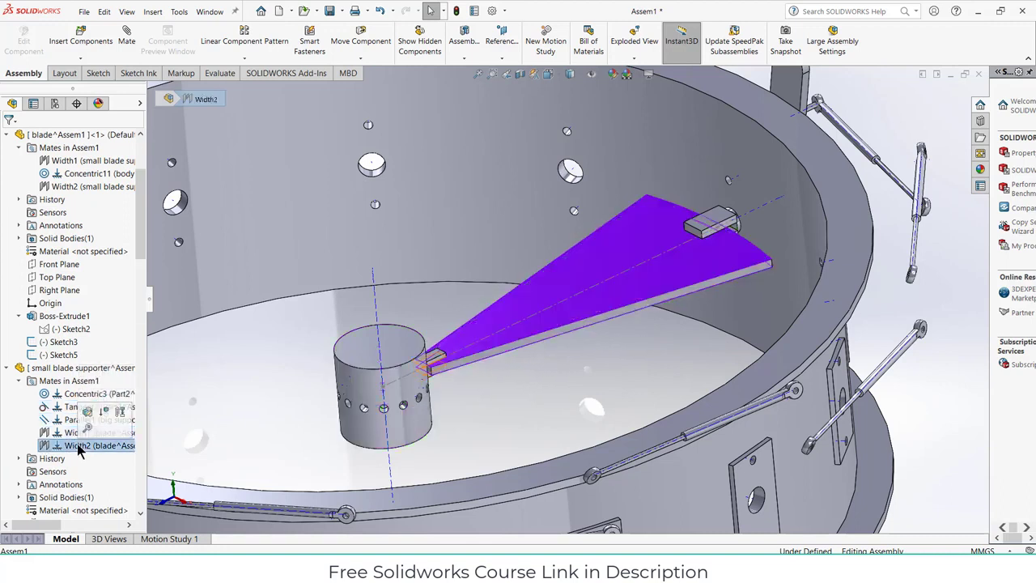
{"action": "left_click", "coordinate": [553, 300]}
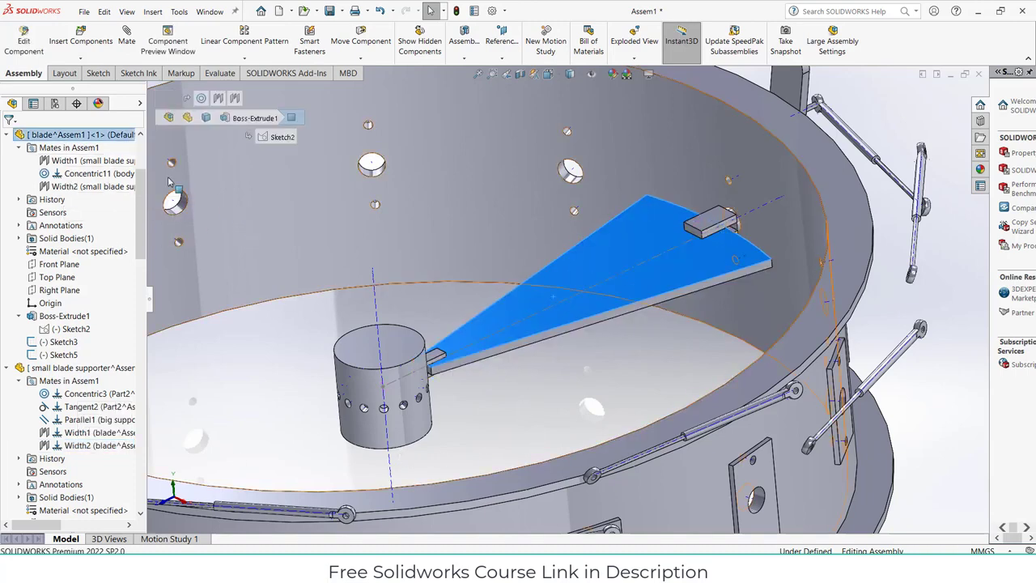
{"action": "left_click", "coordinate": [85, 369]}
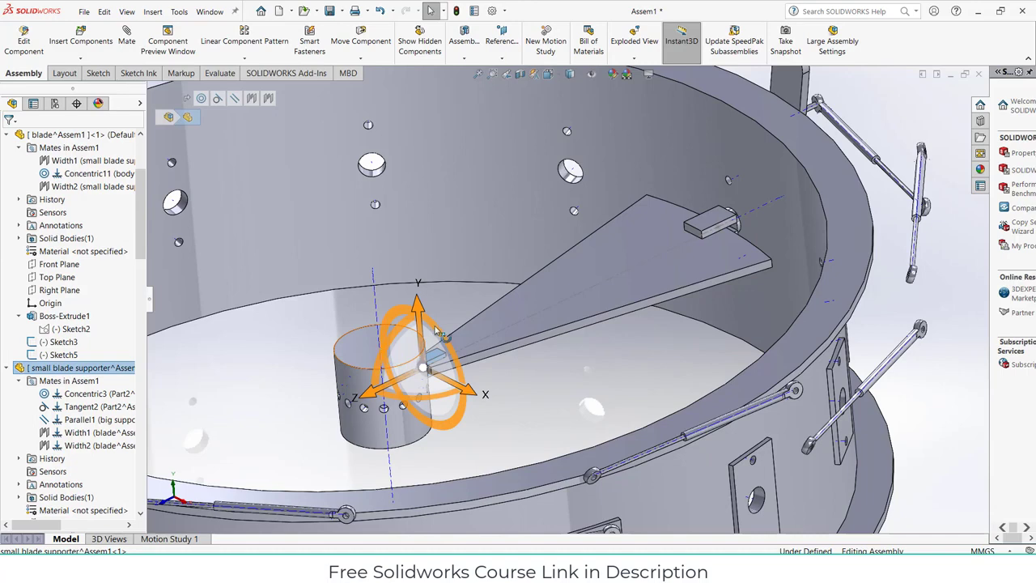
{"action": "left_click_drag", "start_coordinate": [435, 330], "coordinate": [409, 301]}
{"action": "left_click", "coordinate": [564, 304]}
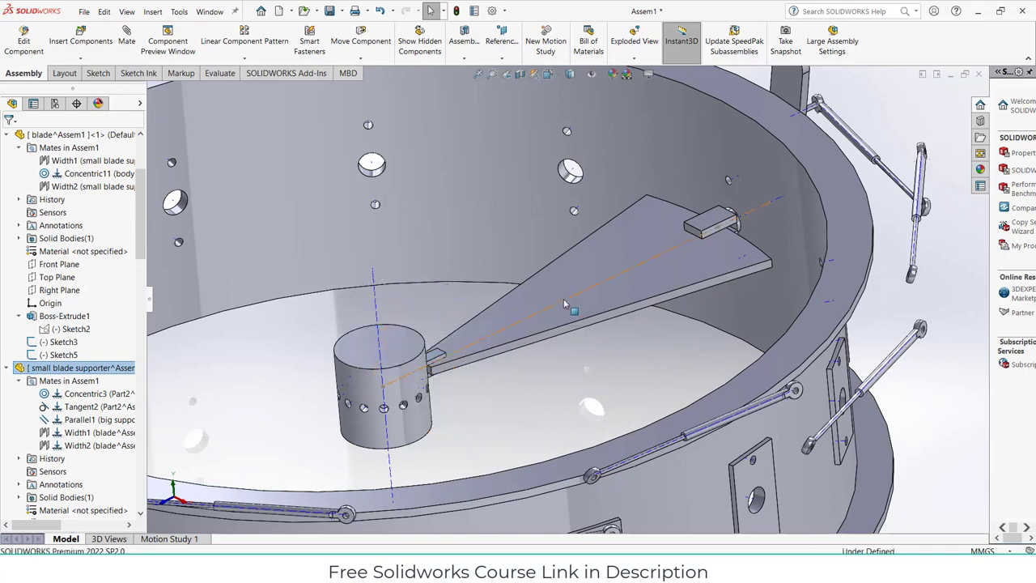
{"action": "left_click", "coordinate": [565, 305]}
Examine the small blade supporter's Concentric3 mate and the big supporter's Concentric4, Parallel1, Distance1, Concentric5 and Coincident6 mates
{"action": "middle_click_drag", "start_coordinate": [688, 267], "coordinate": [753, 148]}
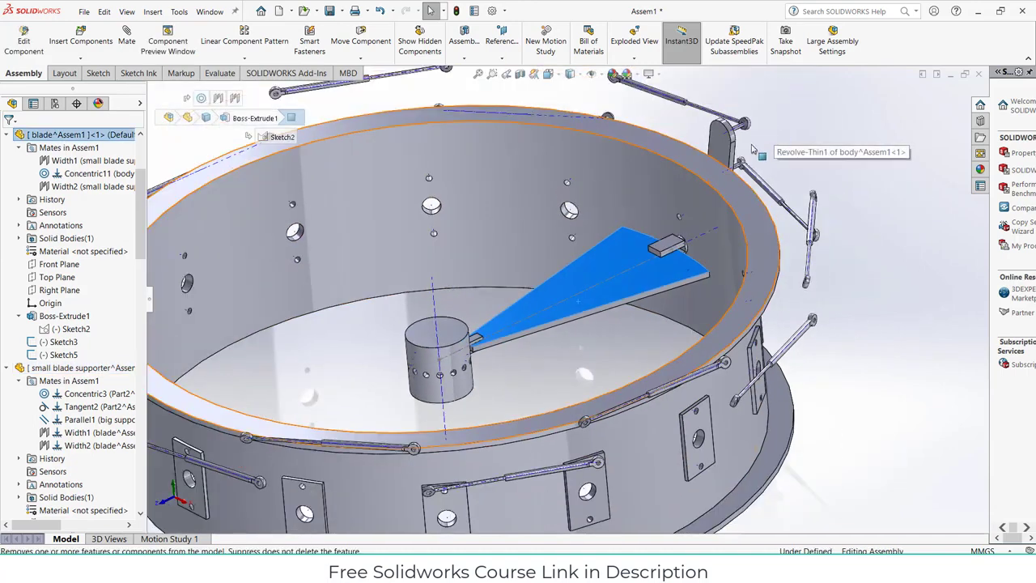
{"action": "left_click", "coordinate": [720, 142]}
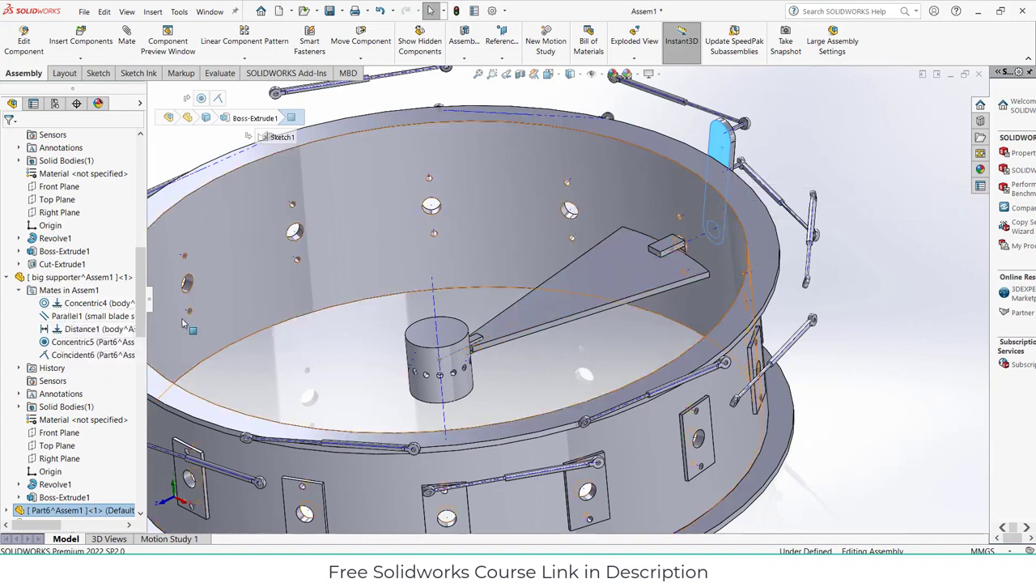
{"action": "scroll", "coordinate": [80, 267], "scroll_direction": "up", "scroll_amount": 4}
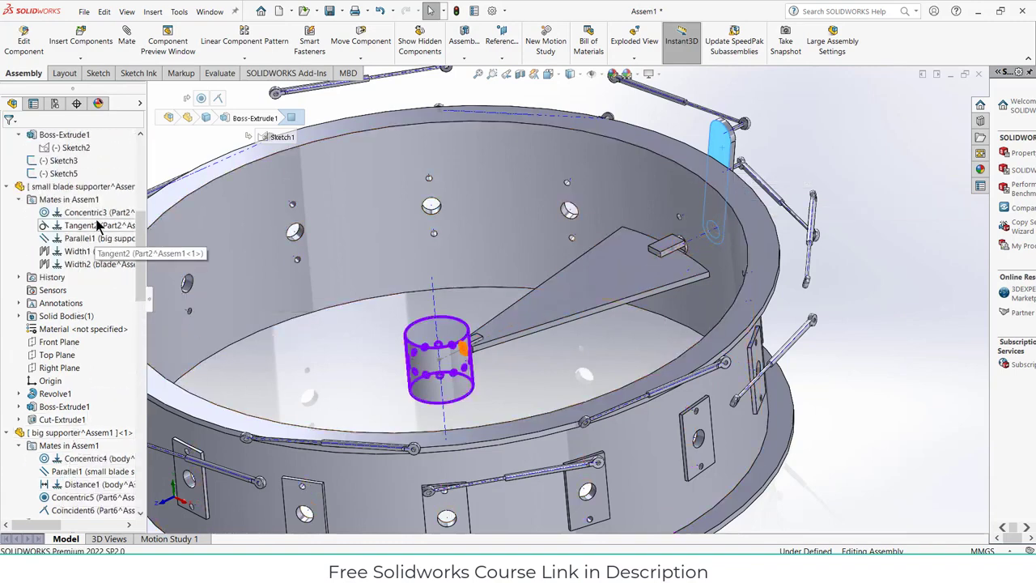
{"action": "left_click", "coordinate": [96, 212]}
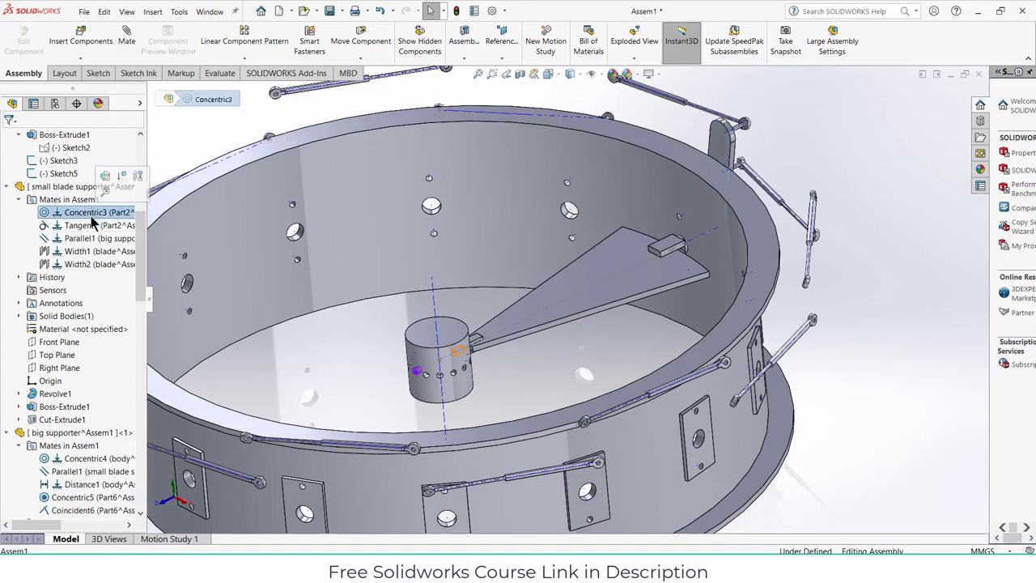
{"action": "left_click", "coordinate": [668, 246]}
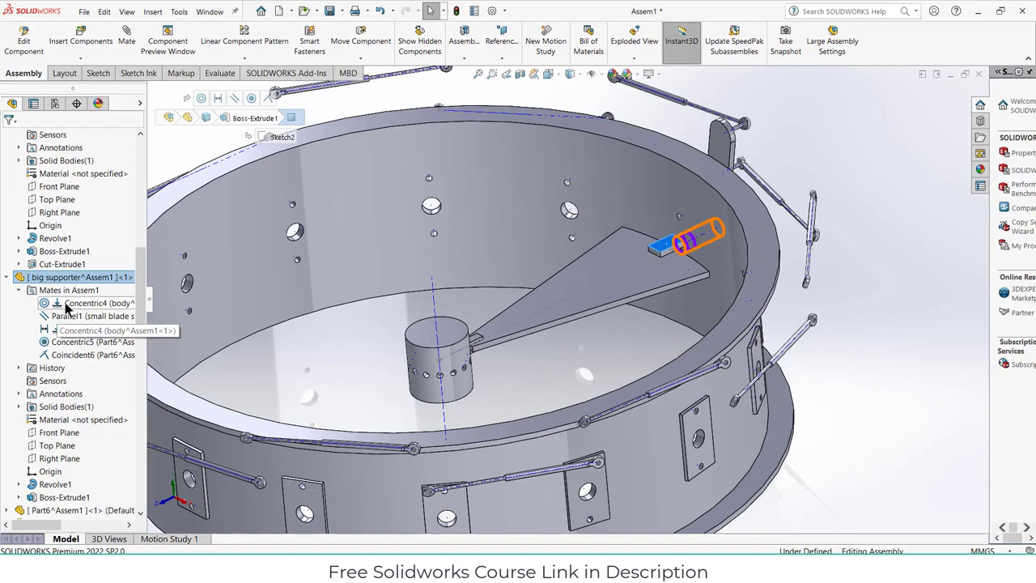
{"action": "left_click", "coordinate": [67, 304]}
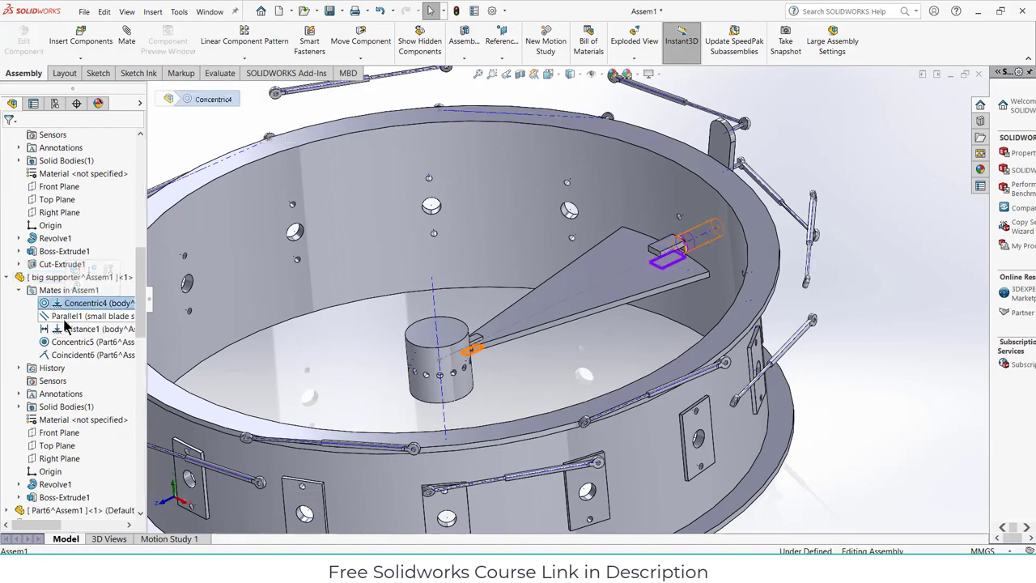
{"action": "left_click", "coordinate": [67, 317]}
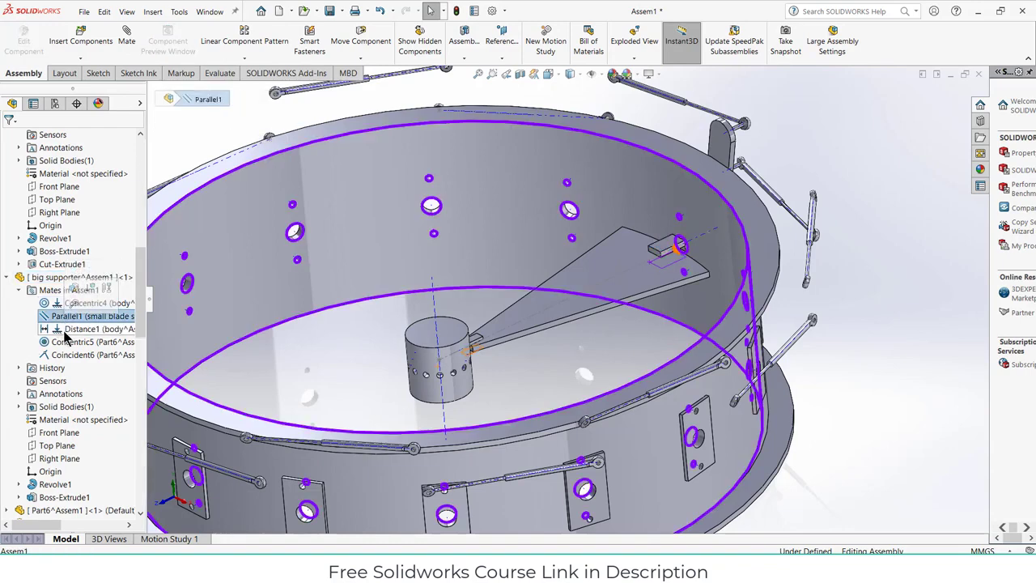
{"action": "left_click", "coordinate": [66, 332]}
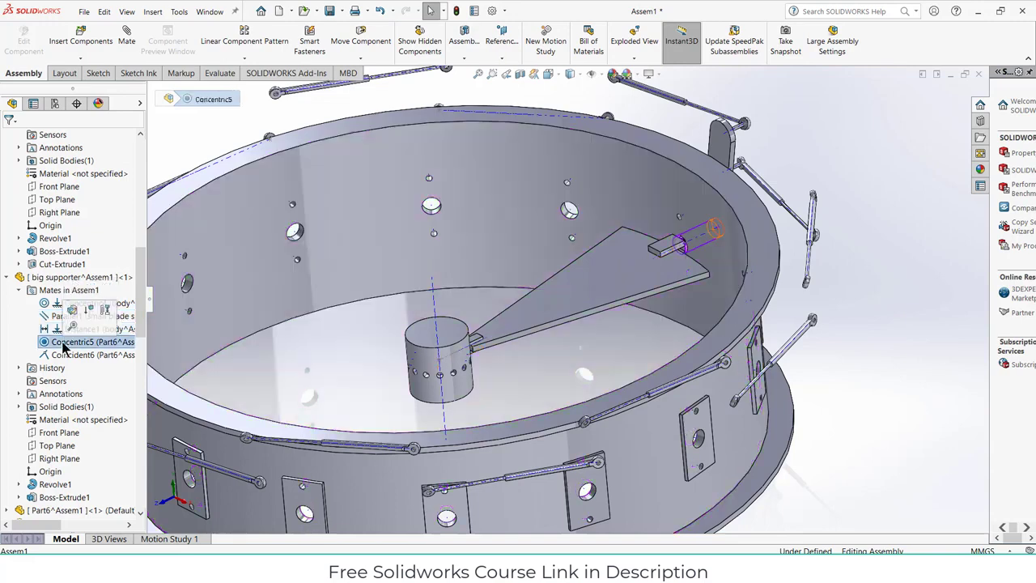
{"action": "left_click", "coordinate": [62, 356]}
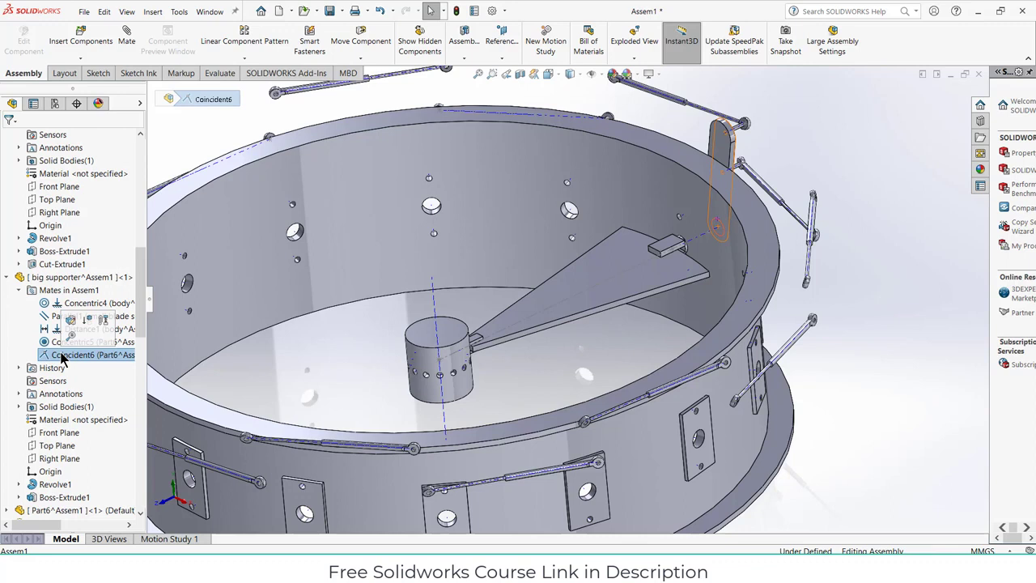
Suppress the blade's Concentric11 mate with the body and rotate the blade to test the mechanism's movement
{"action": "scroll", "coordinate": [62, 360], "scroll_direction": "up", "scroll_amount": 5}
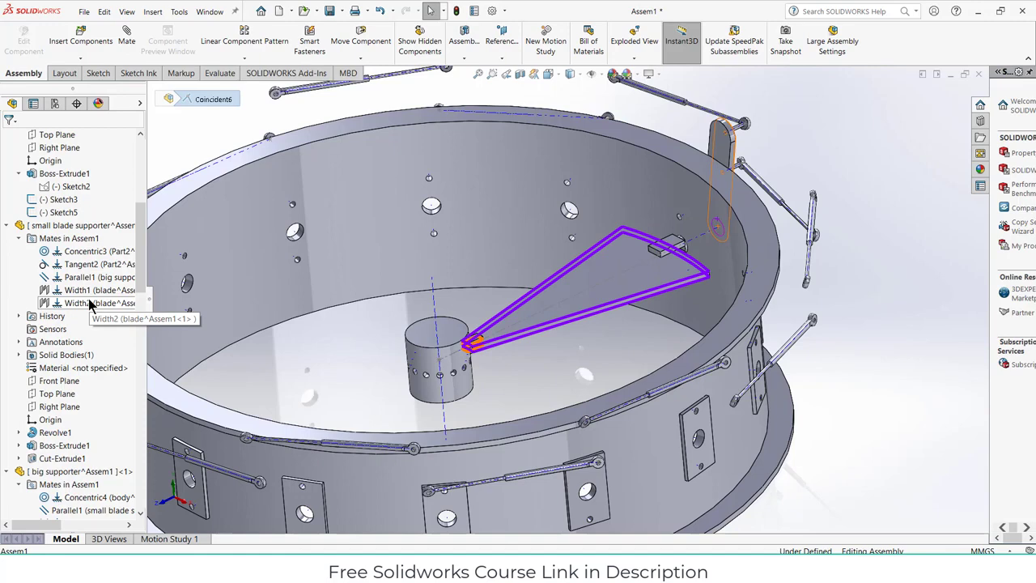
{"action": "scroll", "coordinate": [89, 299], "scroll_direction": "up", "scroll_amount": 6}
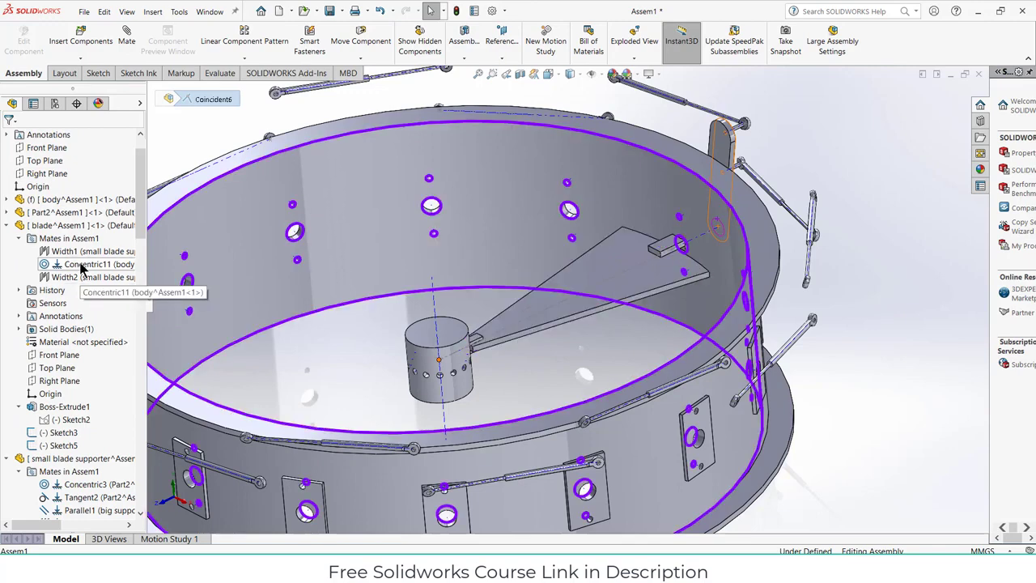
{"action": "right_click", "coordinate": [81, 268]}
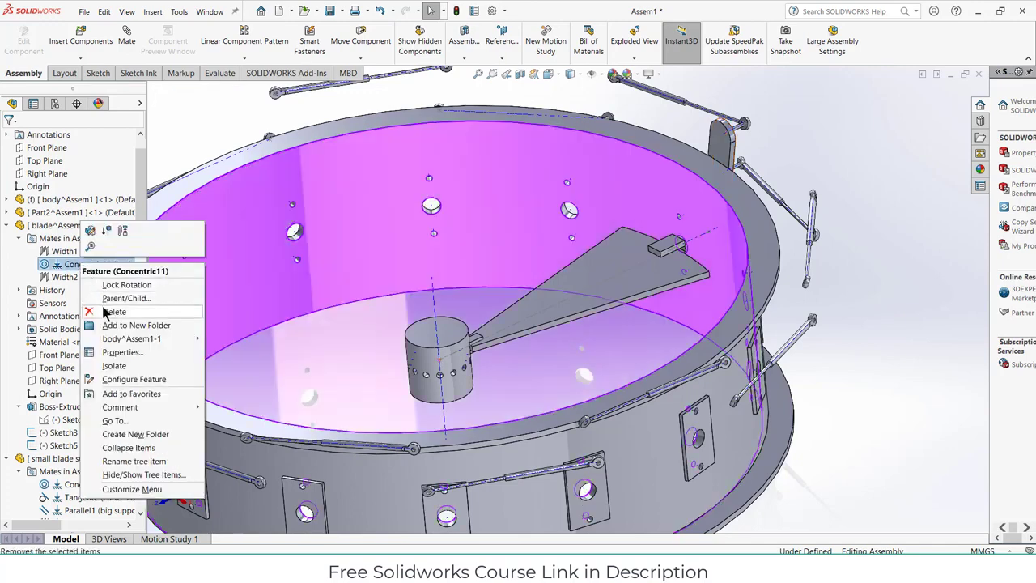
{"action": "left_click", "coordinate": [106, 232]}
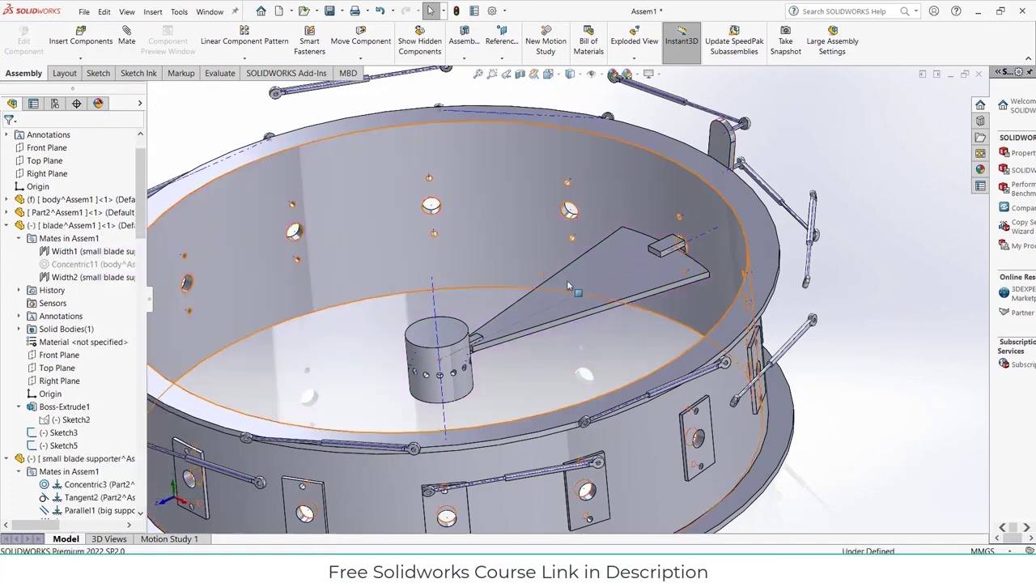
{"action": "left_click", "coordinate": [581, 260]}
{"action": "mouse_move", "coordinate": [577, 259]}
{"action": "left_mouse_down"}
{"action": "mouse_move", "coordinate": [592, 268]}
{"action": "mouse_move", "coordinate": [583, 248]}
{"action": "left_mouse_up"}
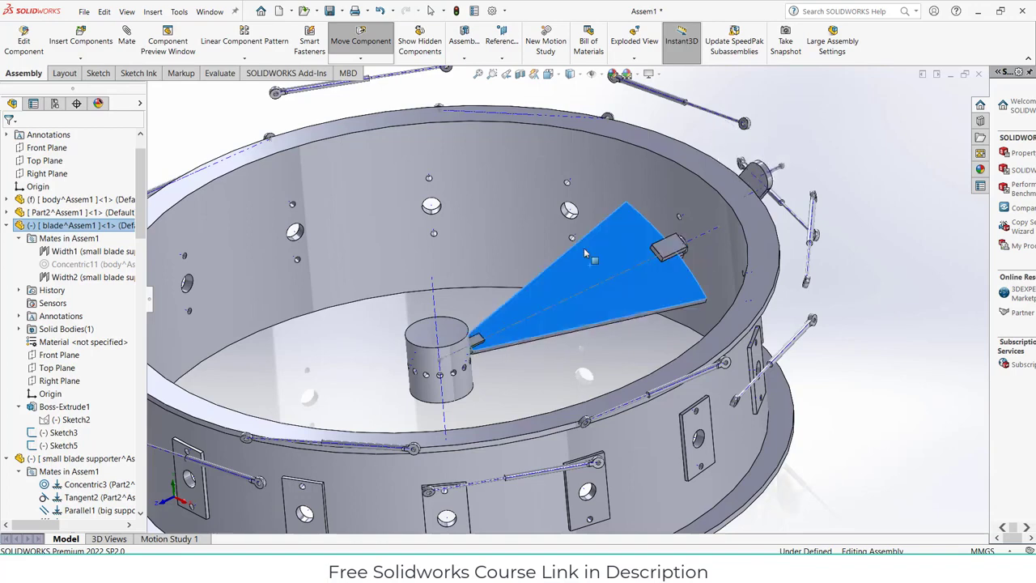
{"action": "key", "text": "Escape"}
Start a new mate and hide the big supporter to expose the blade's outer edge
{"action": "middle_click_drag", "start_coordinate": [521, 364], "coordinate": [543, 405]}
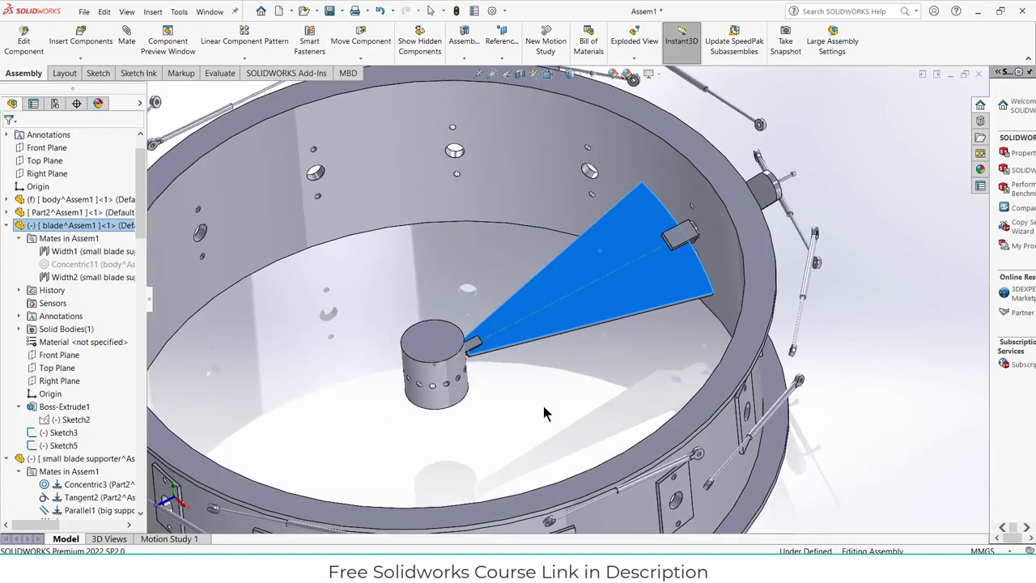
{"action": "scroll", "coordinate": [637, 276], "scroll_direction": "down", "scroll_amount": 1}
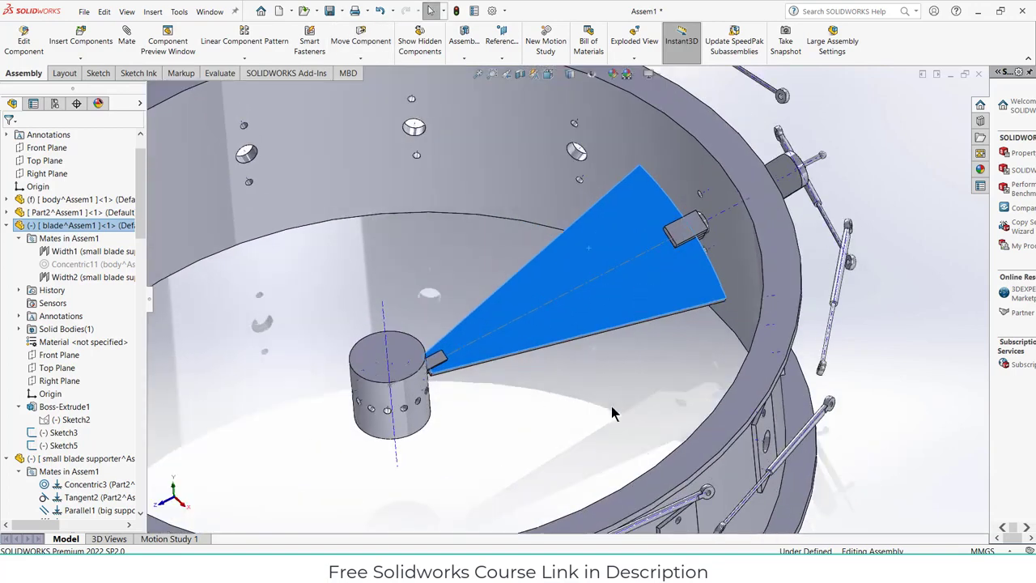
{"action": "key", "text": "Escape"}
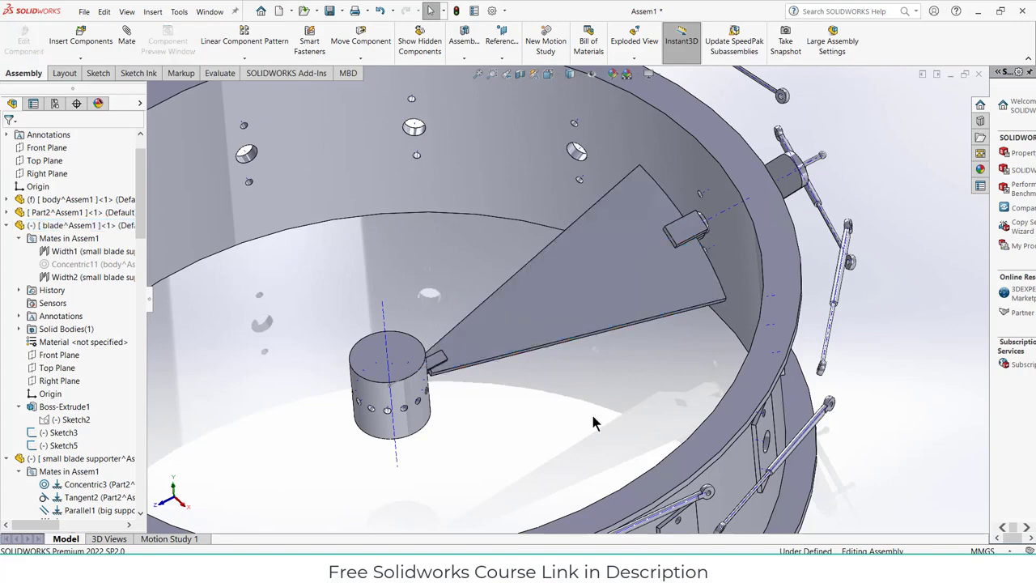
{"action": "left_click", "coordinate": [132, 39]}
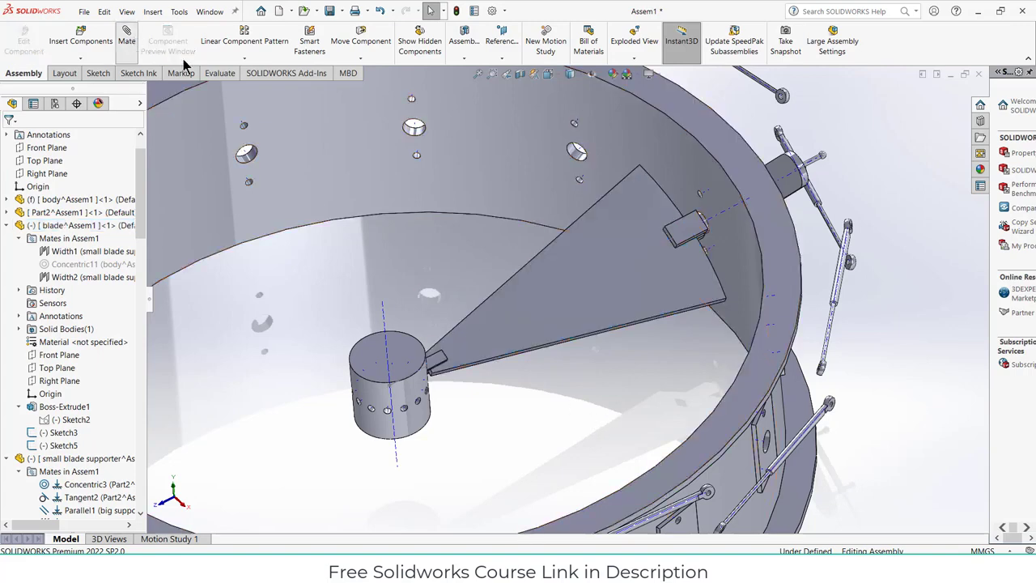
{"action": "scroll", "coordinate": [676, 239], "scroll_direction": "down", "scroll_amount": 2}
{"action": "scroll", "coordinate": [678, 233], "scroll_direction": "down", "scroll_amount": 3}
{"action": "mouse_move", "coordinate": [677, 275]}
{"action": "middle_mouse_down"}
{"action": "mouse_move", "coordinate": [675, 296]}
{"action": "mouse_move", "coordinate": [666, 213]}
{"action": "mouse_move", "coordinate": [701, 253]}
{"action": "mouse_move", "coordinate": [697, 271]}
{"action": "middle_mouse_up"}
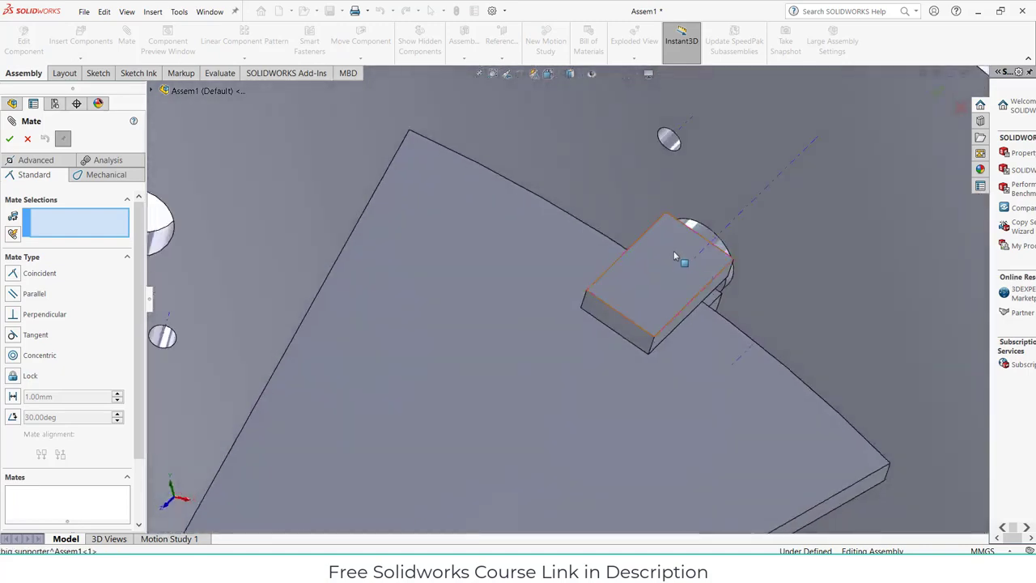
{"action": "right_click", "coordinate": [675, 256]}
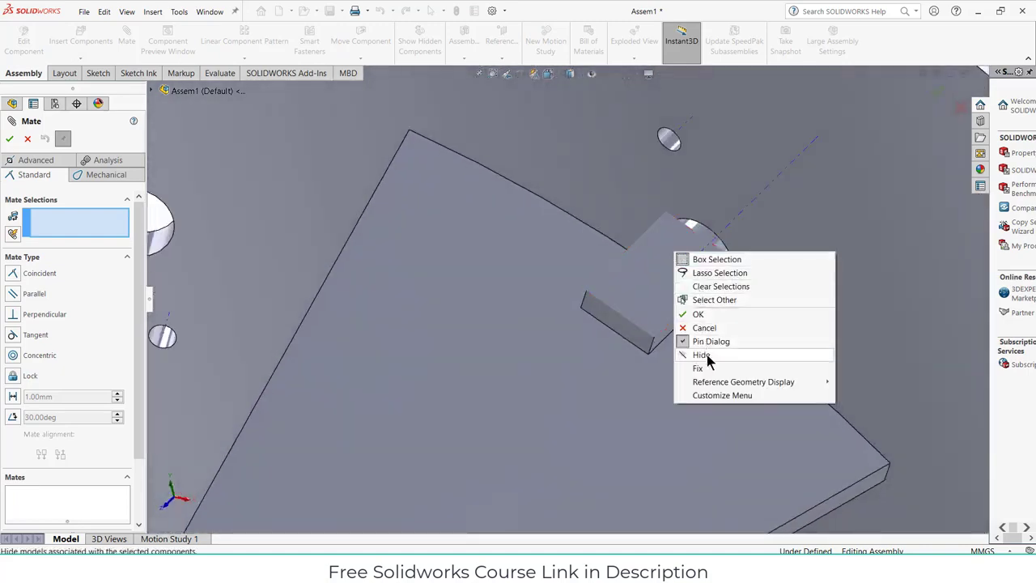
{"action": "left_click", "coordinate": [701, 354]}
Try a Coincident mate between the blade's Sketch5 point on its outer arc and the central hub's axis
{"action": "middle_click_drag", "start_coordinate": [681, 306], "coordinate": [671, 277]}
{"action": "left_click", "coordinate": [675, 274]}
{"action": "scroll", "coordinate": [675, 335], "scroll_direction": "down", "scroll_amount": 6}
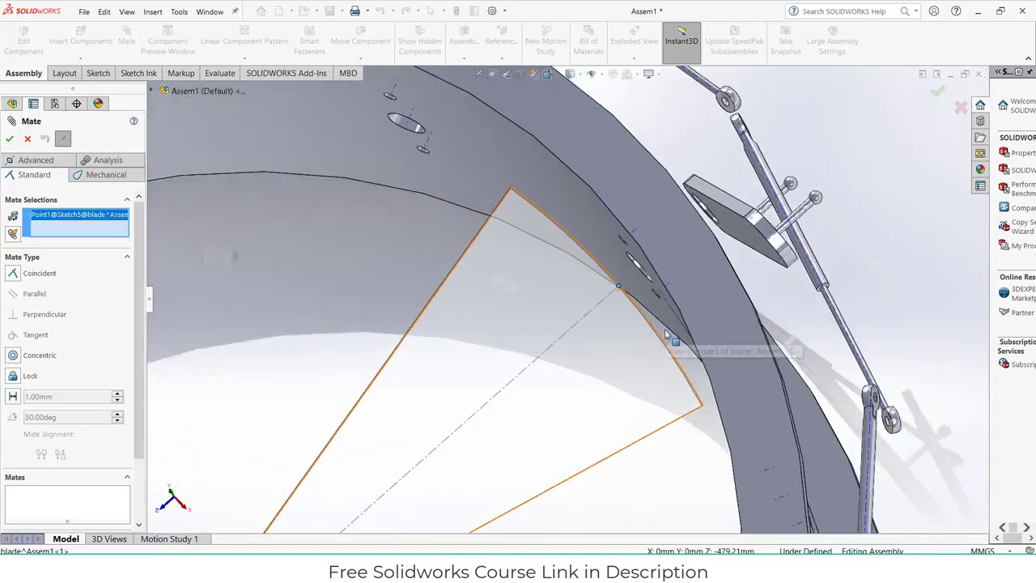
{"action": "scroll", "coordinate": [384, 495], "scroll_direction": "up", "scroll_amount": 5}
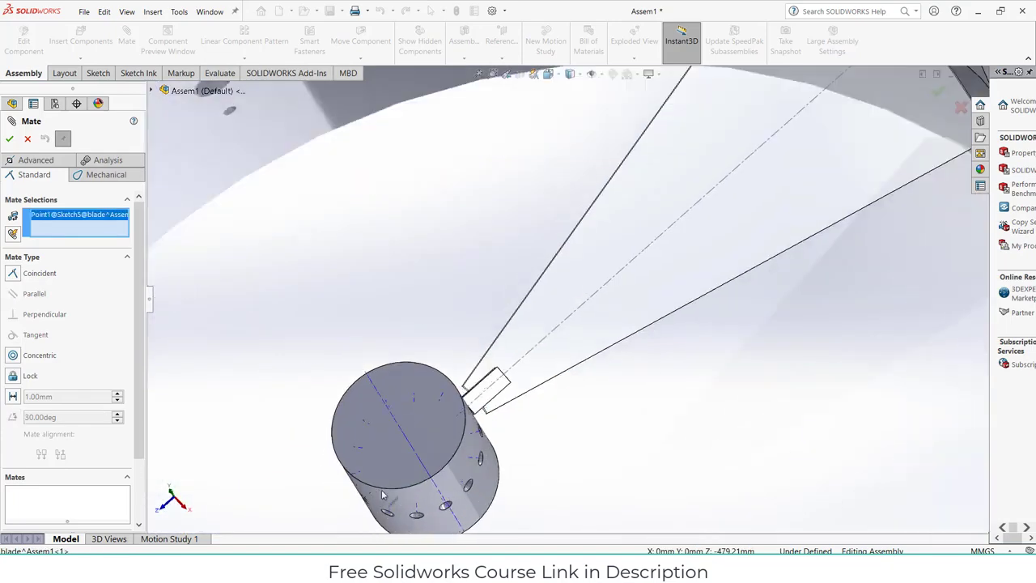
{"action": "left_click", "coordinate": [407, 444]}
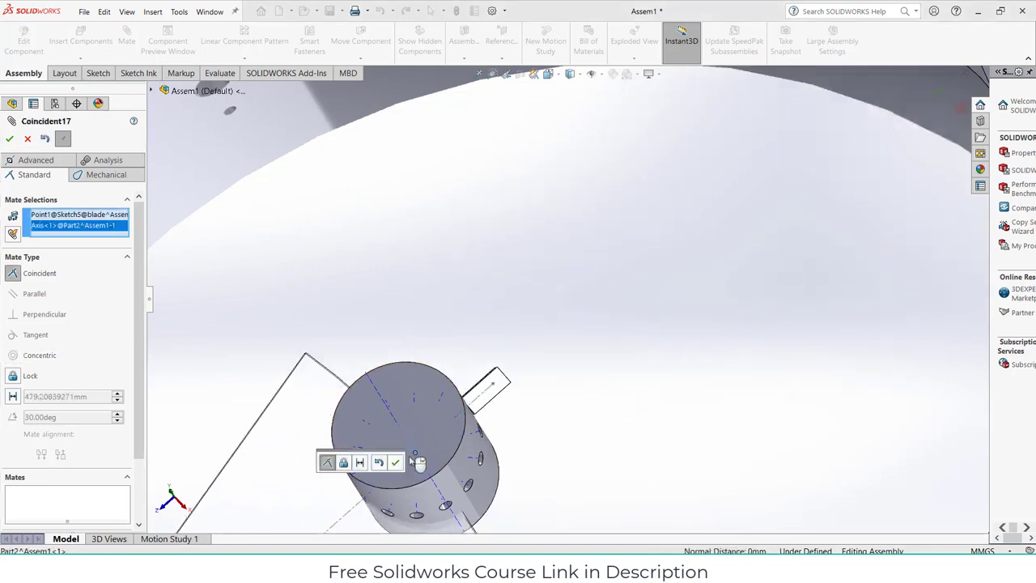
{"action": "left_click", "coordinate": [9, 138]}
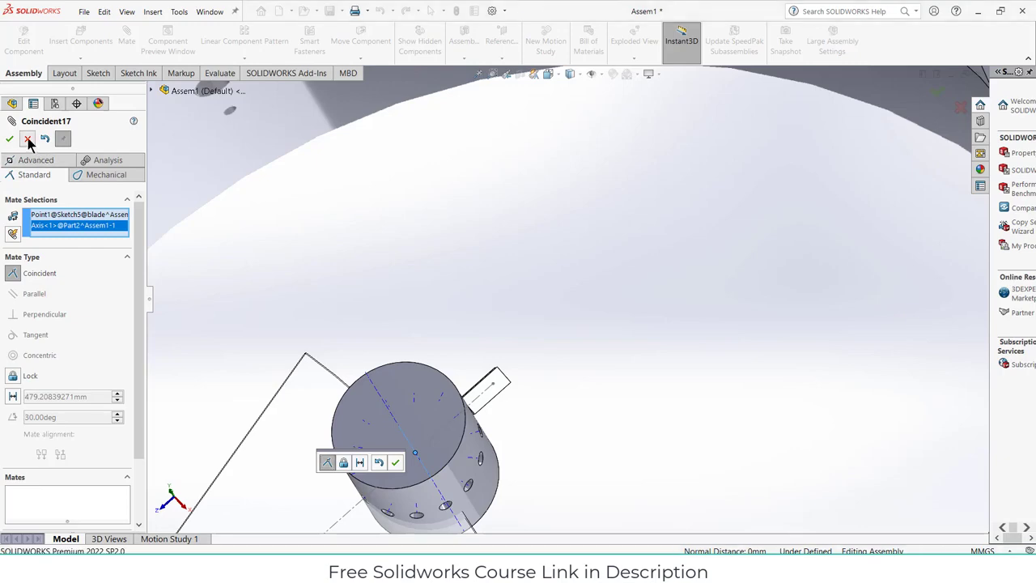
Unsuppress the blade's Concentric11 mate and rotate the blade to test the mechanism's movement with it
{"action": "scroll", "coordinate": [550, 374], "scroll_direction": "down", "scroll_amount": 8}
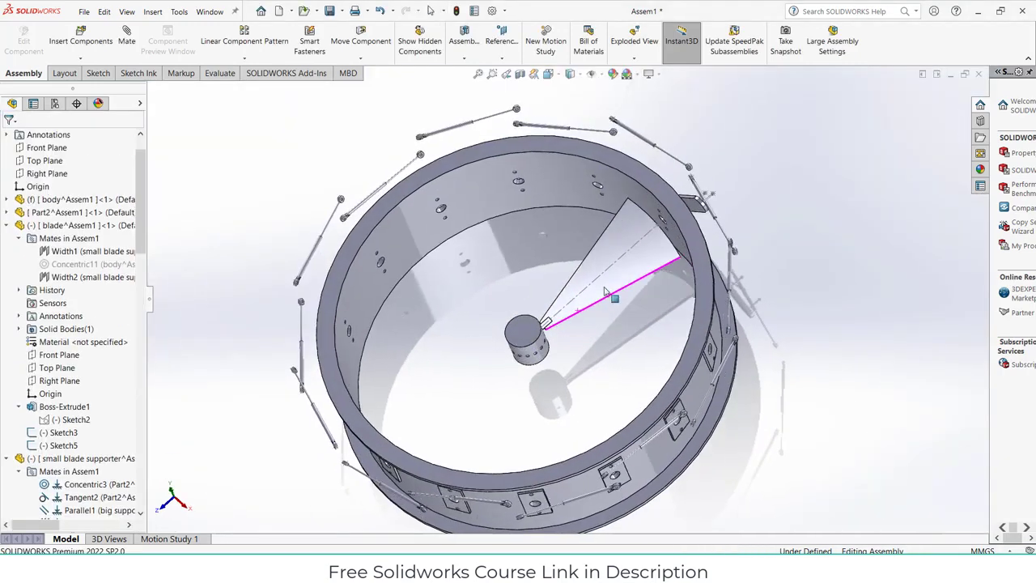
{"action": "scroll", "coordinate": [643, 255], "scroll_direction": "down", "scroll_amount": 3}
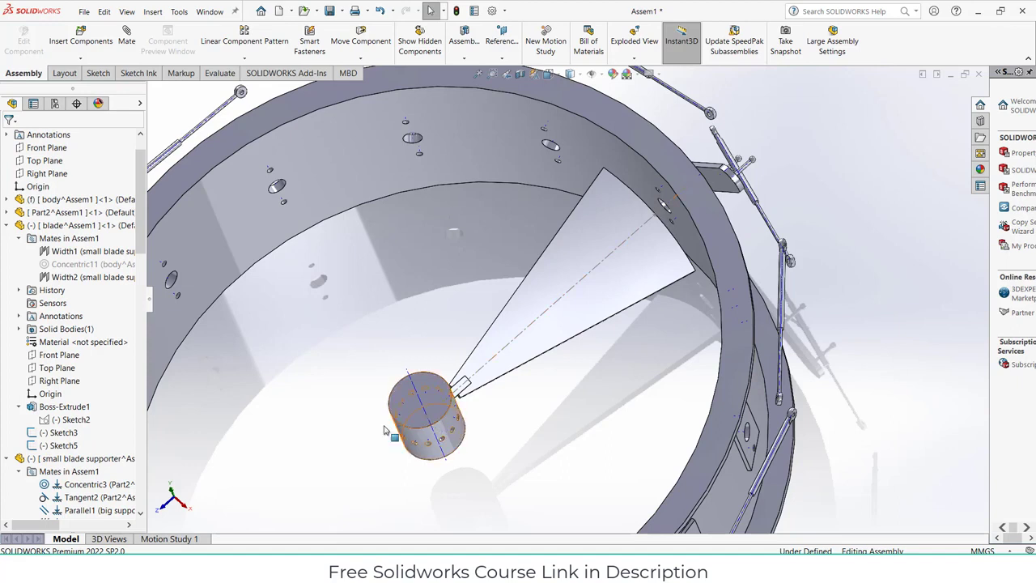
{"action": "right_click", "coordinate": [81, 263]}
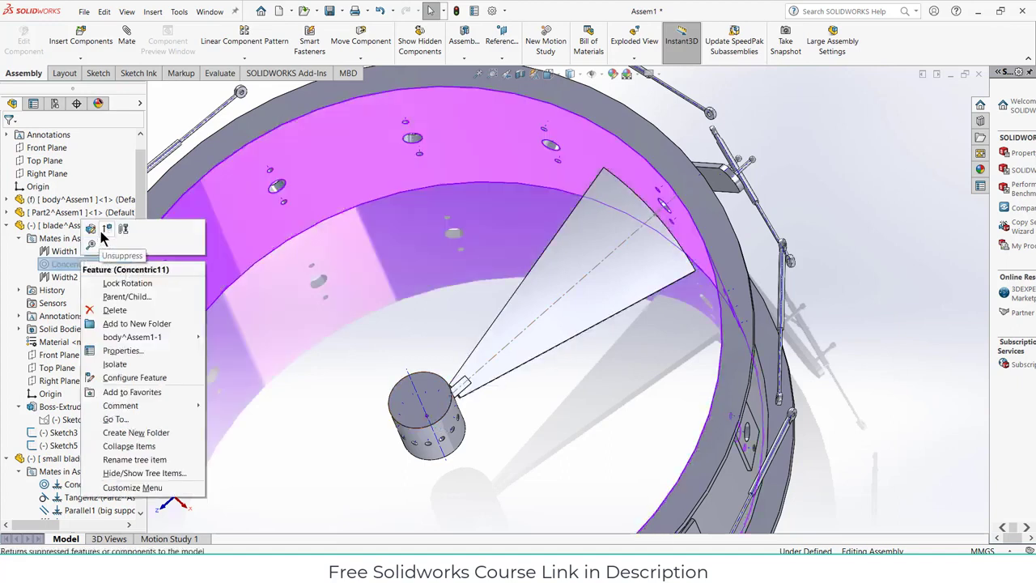
{"action": "left_click", "coordinate": [106, 231]}
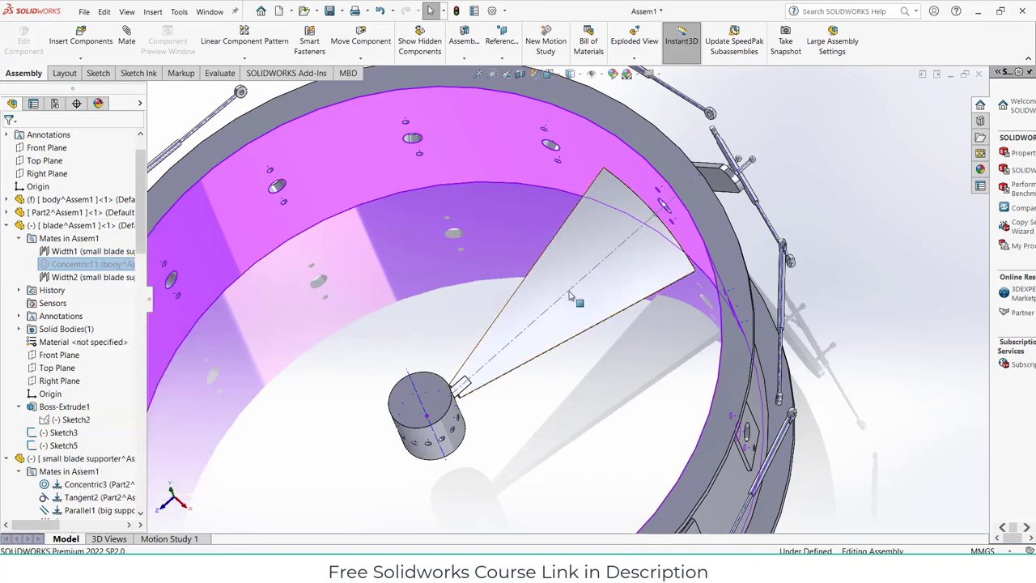
{"action": "mouse_move", "coordinate": [624, 293]}
{"action": "left_mouse_down"}
{"action": "mouse_move", "coordinate": [637, 277]}
{"action": "mouse_move", "coordinate": [614, 267]}
{"action": "mouse_move", "coordinate": [628, 296]}
{"action": "mouse_move", "coordinate": [611, 287]}
{"action": "left_mouse_up"}
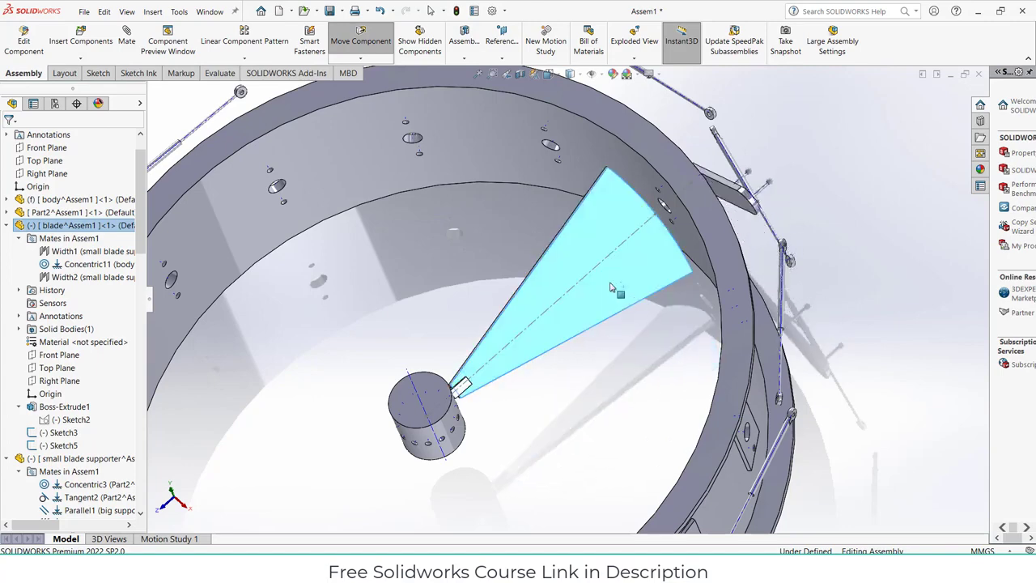
{"action": "key", "text": "Escape"}
Show the hidden big supporter and swing its outer arm to test how the blade moves with it
{"action": "scroll", "coordinate": [24, 388], "scroll_direction": "down", "scroll_amount": 8}
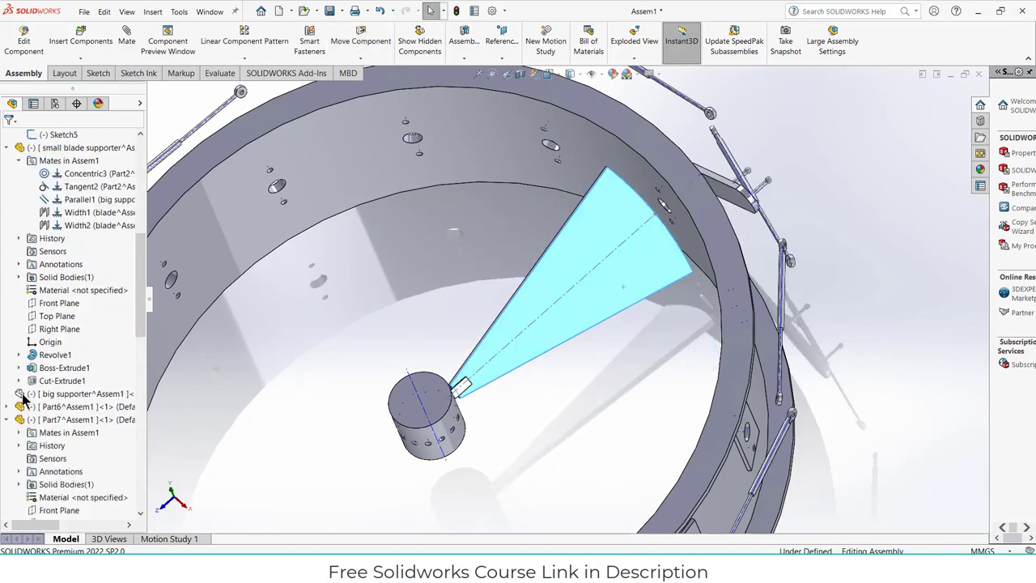
{"action": "right_click", "coordinate": [48, 394]}
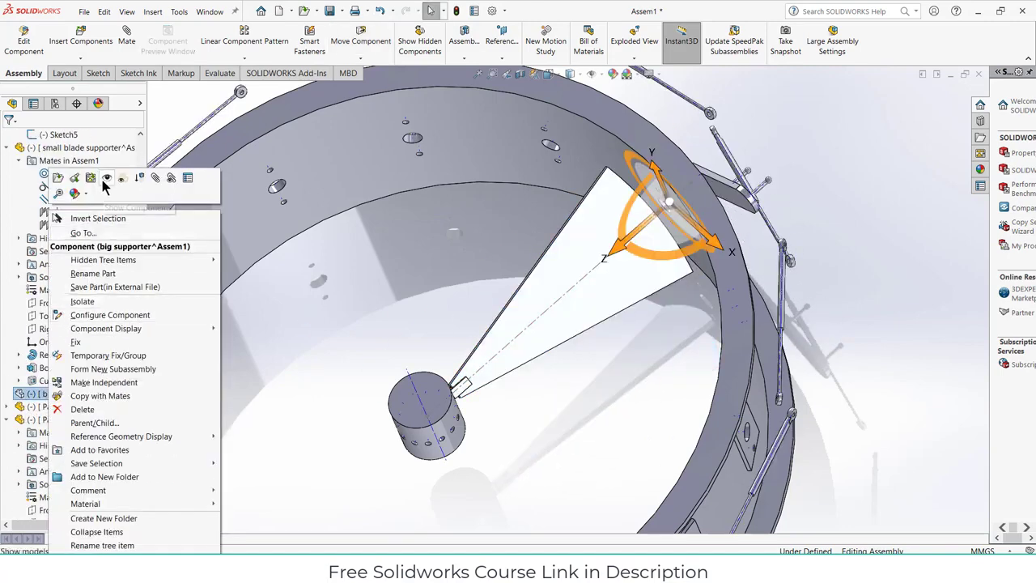
{"action": "left_click", "coordinate": [105, 179]}
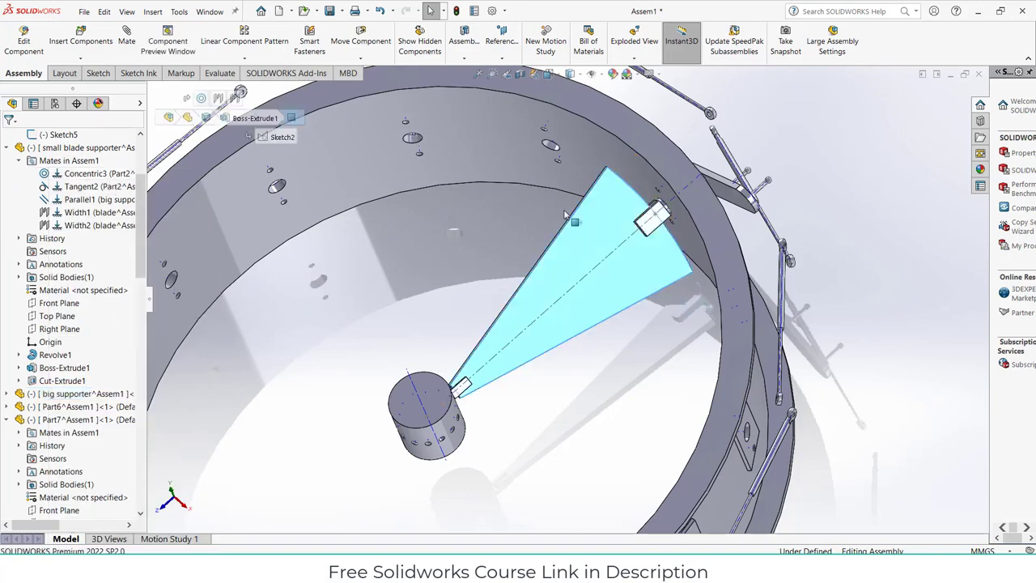
{"action": "left_click_drag", "start_coordinate": [565, 215], "coordinate": [544, 189]}
{"action": "middle_click_drag", "start_coordinate": [667, 299], "coordinate": [738, 322]}
{"action": "left_click", "coordinate": [789, 267]}
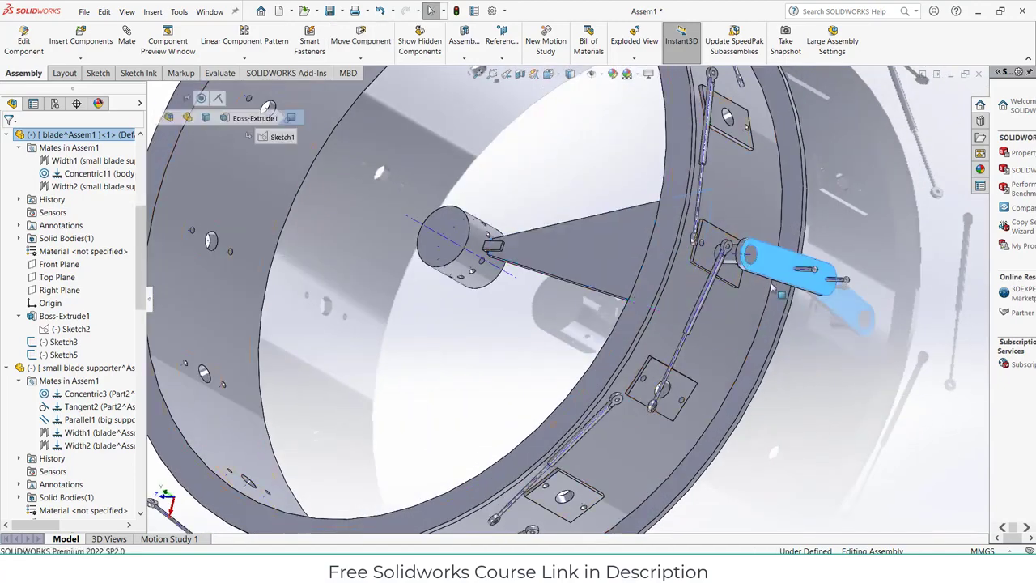
{"action": "left_click_drag", "start_coordinate": [789, 267], "coordinate": [765, 311]}
Unsuppress LocalCirPattern1 to restore the patterned blades, supporters and arms around the ring
{"action": "scroll", "coordinate": [96, 379], "scroll_direction": "down", "scroll_amount": 10}
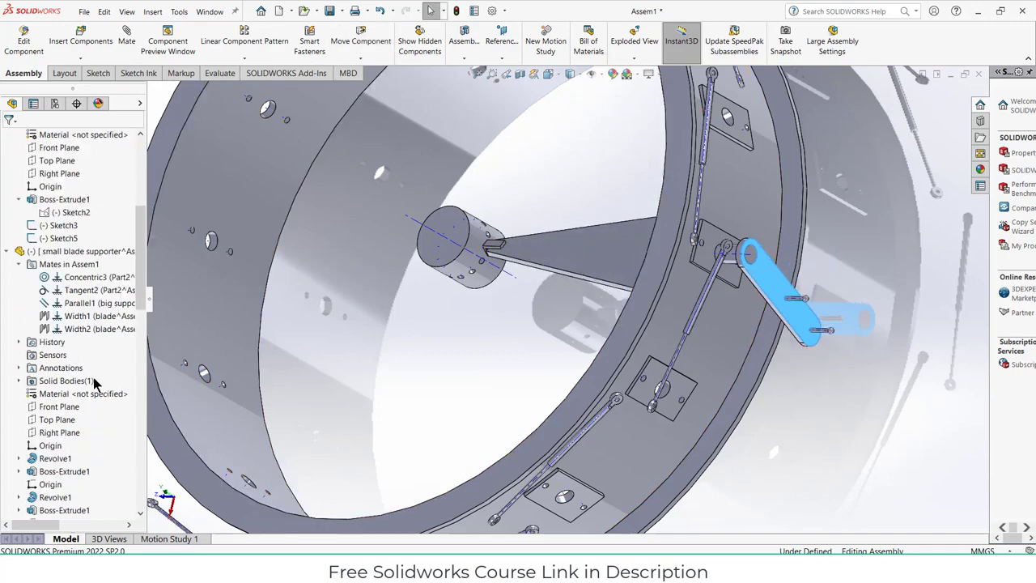
{"action": "scroll", "coordinate": [96, 390], "scroll_direction": "down", "scroll_amount": 6}
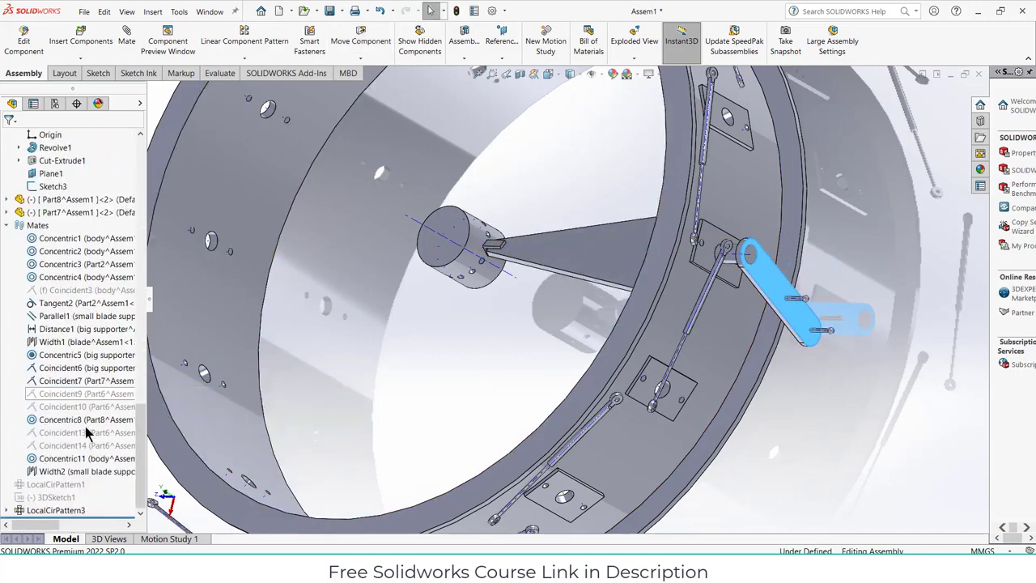
{"action": "scroll", "coordinate": [88, 433], "scroll_direction": "up", "scroll_amount": 2}
{"action": "scroll", "coordinate": [81, 420], "scroll_direction": "down", "scroll_amount": 2}
{"action": "right_click", "coordinate": [45, 484]}
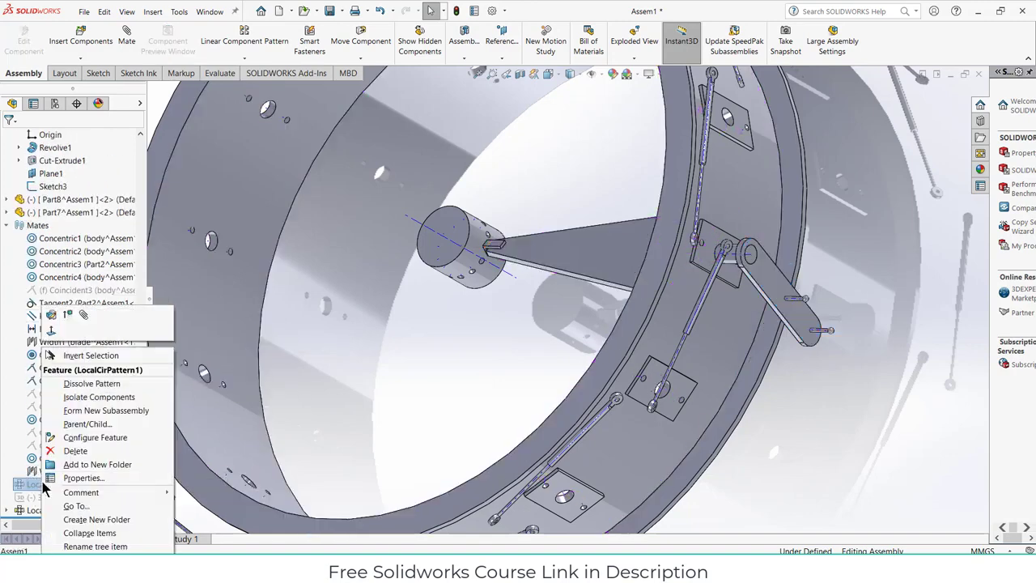
{"action": "left_click", "coordinate": [68, 315]}
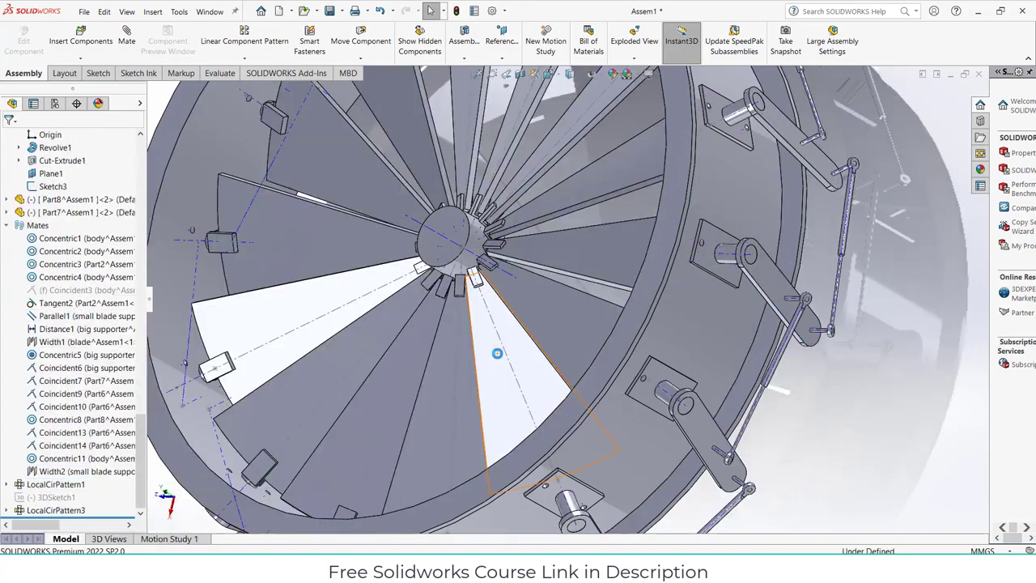
Swing the linking arm until the blades close, and rebuild the assembly to update the patterned rods
{"action": "left_click", "coordinate": [775, 279]}
{"action": "left_click_drag", "start_coordinate": [774, 278], "coordinate": [782, 255]}
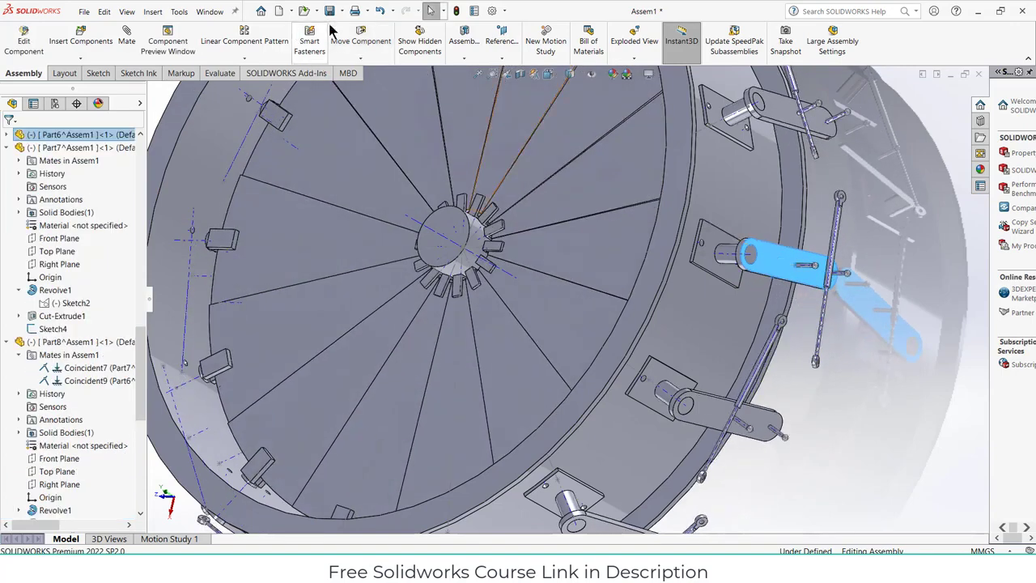
{"action": "left_click", "coordinate": [456, 16]}
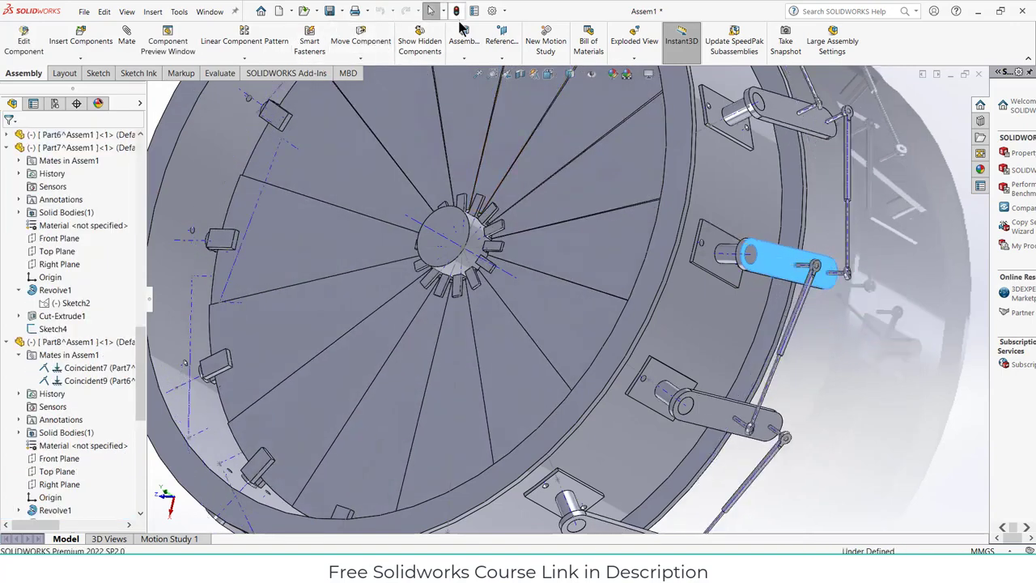
{"action": "scroll", "coordinate": [688, 303], "scroll_direction": "up", "scroll_amount": 3}
{"action": "middle_click_drag", "start_coordinate": [720, 337], "coordinate": [694, 328]}
In Motion Study 1, add a rotary motor with Distance motion on the big supporter's cylindrical shaft face
{"action": "left_click", "coordinate": [169, 539]}
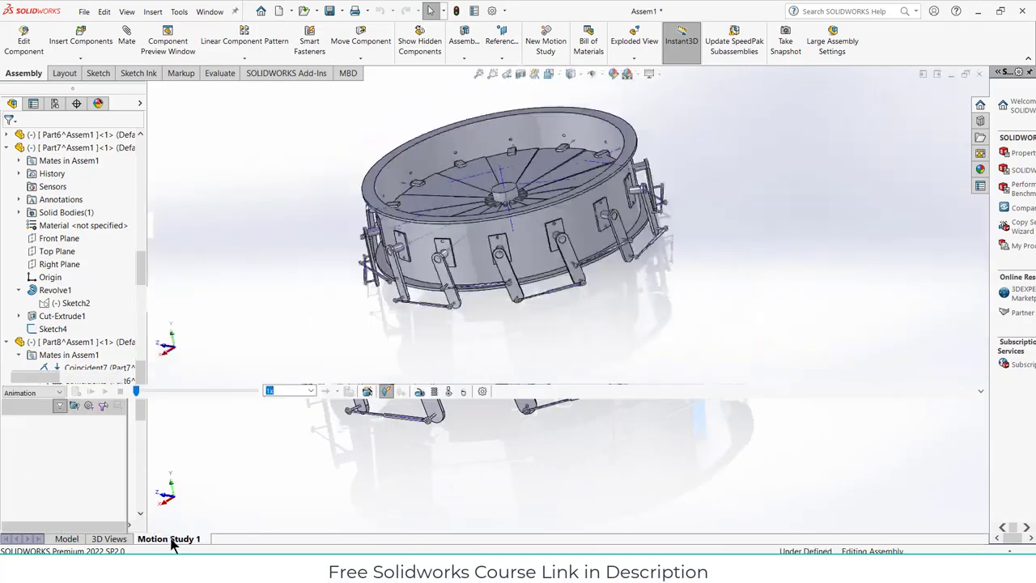
{"action": "left_click", "coordinate": [420, 392]}
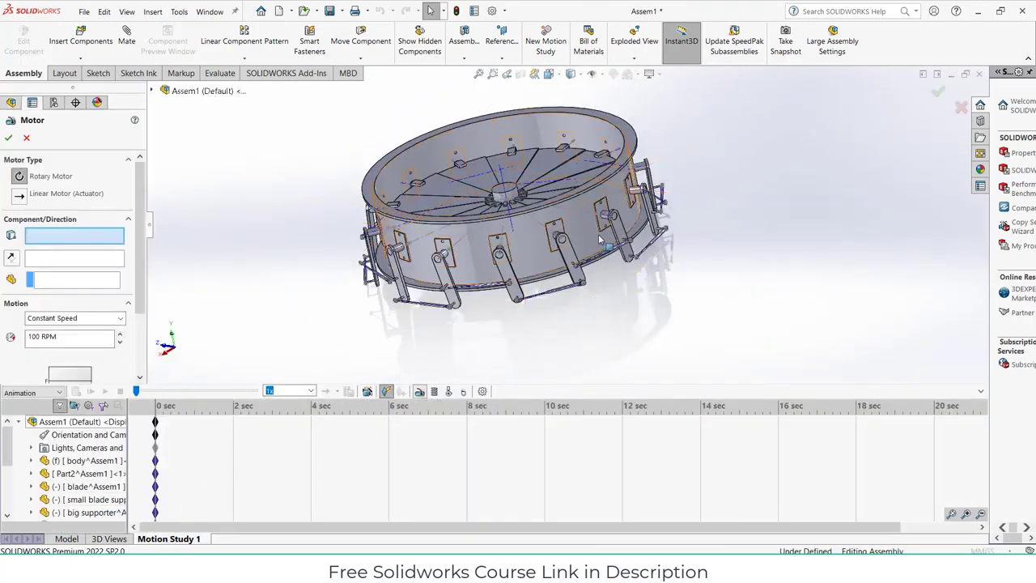
{"action": "scroll", "coordinate": [605, 162], "scroll_direction": "down", "scroll_amount": 5}
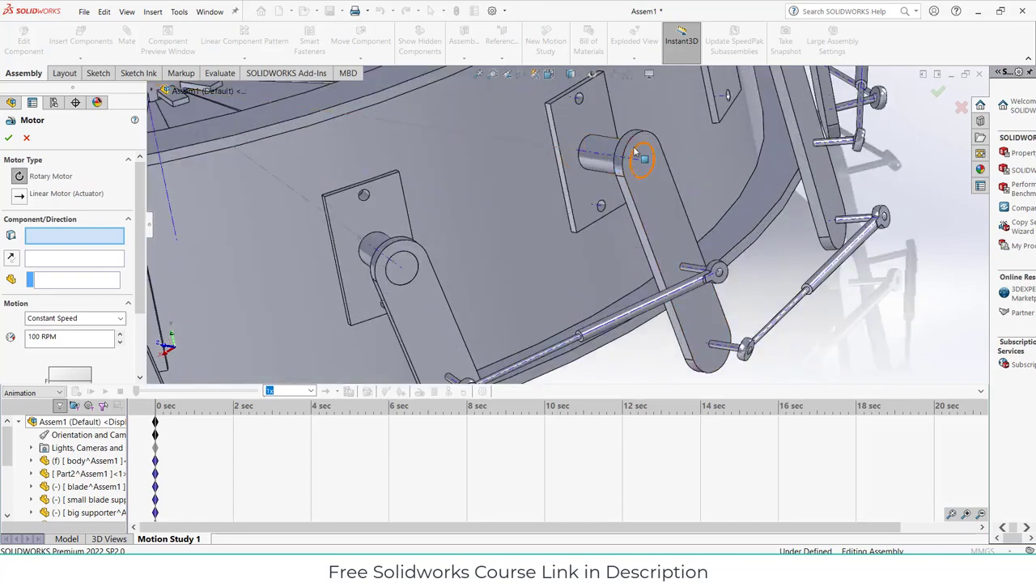
{"action": "left_click", "coordinate": [608, 154]}
{"action": "scroll", "coordinate": [611, 162], "scroll_direction": "up", "scroll_amount": 5}
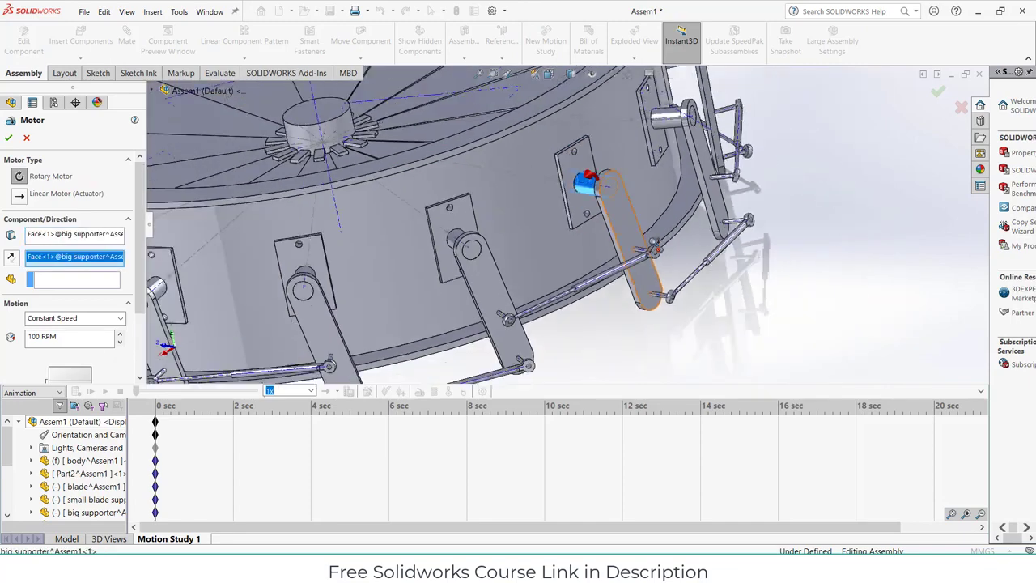
{"action": "left_click", "coordinate": [89, 324]}
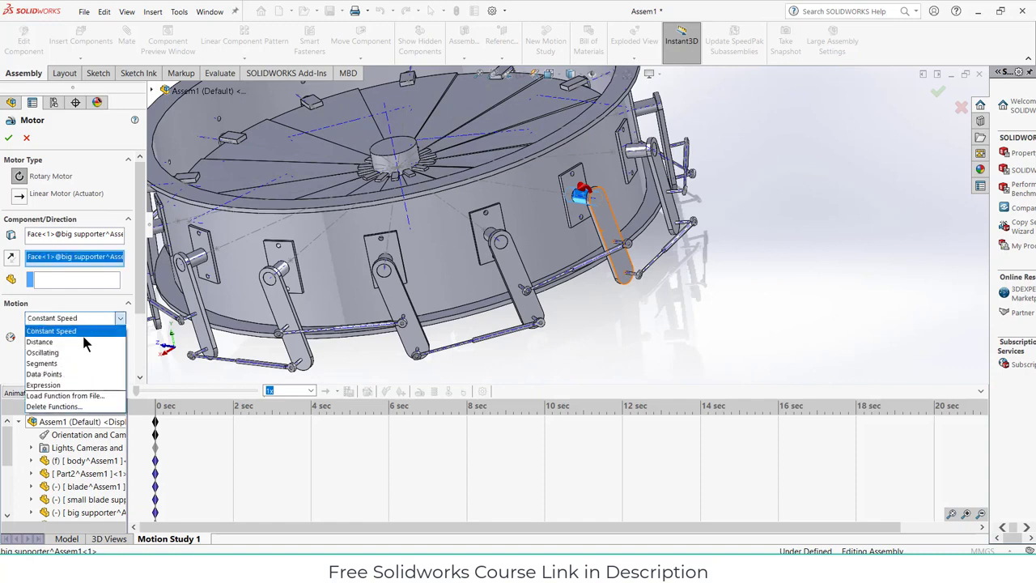
{"action": "left_click", "coordinate": [82, 341]}
{"action": "double_click", "coordinate": [70, 341]}
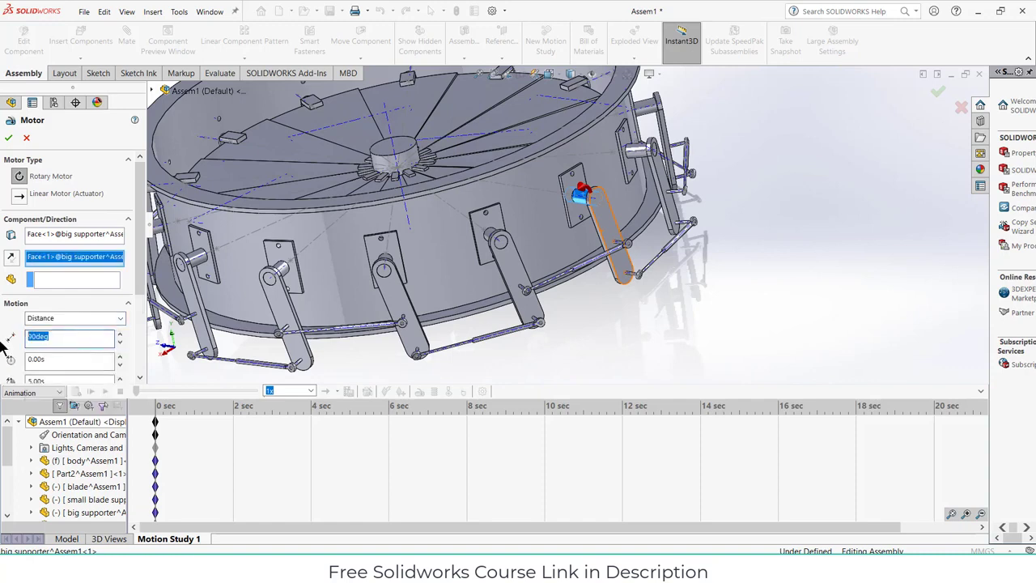
{"action": "left_click", "coordinate": [9, 139]}
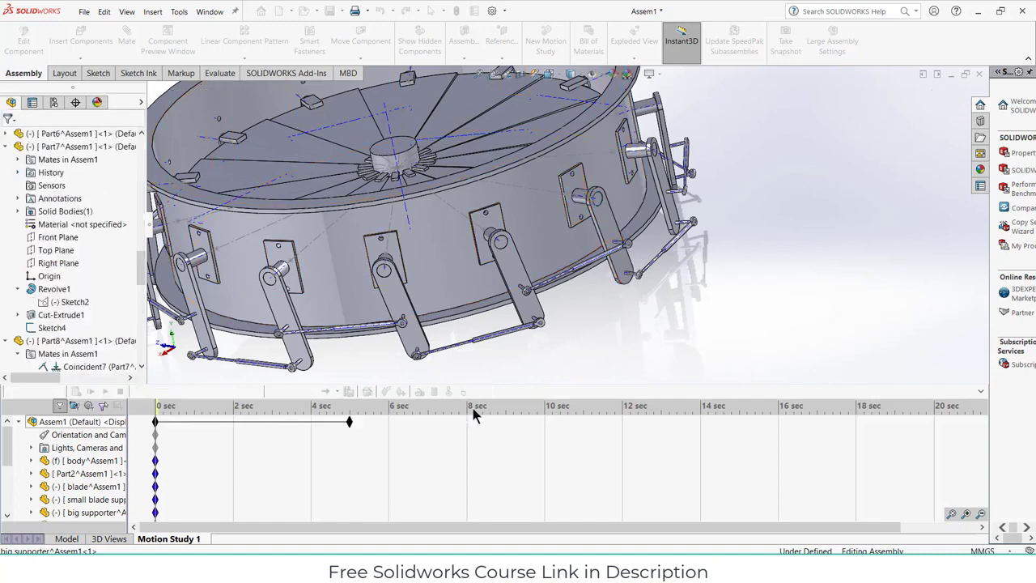
Edit the animation's frames per second in the motion study properties, and calculate and play the study
{"action": "left_click", "coordinate": [481, 392]}
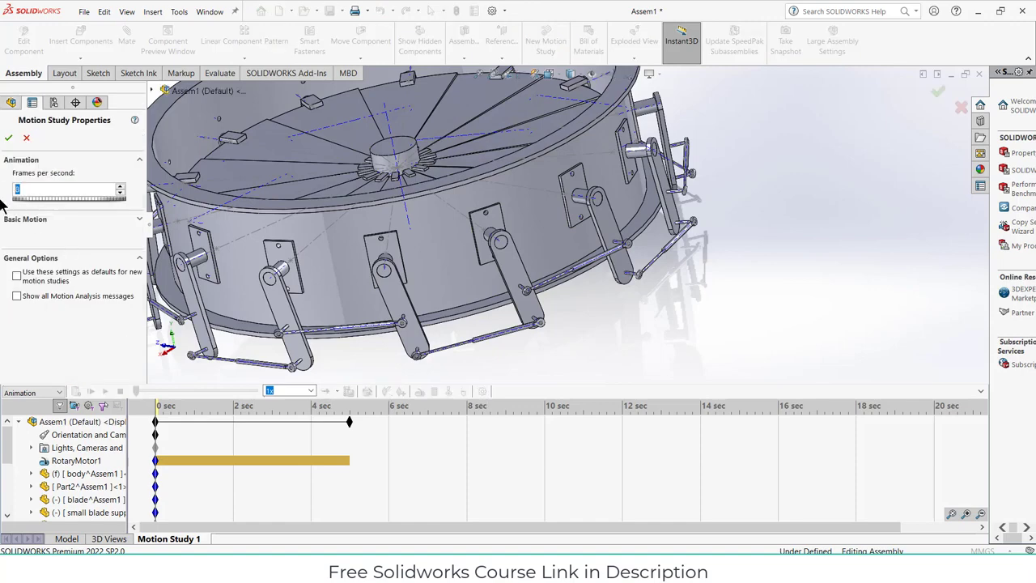
{"action": "left_click", "coordinate": [8, 139]}
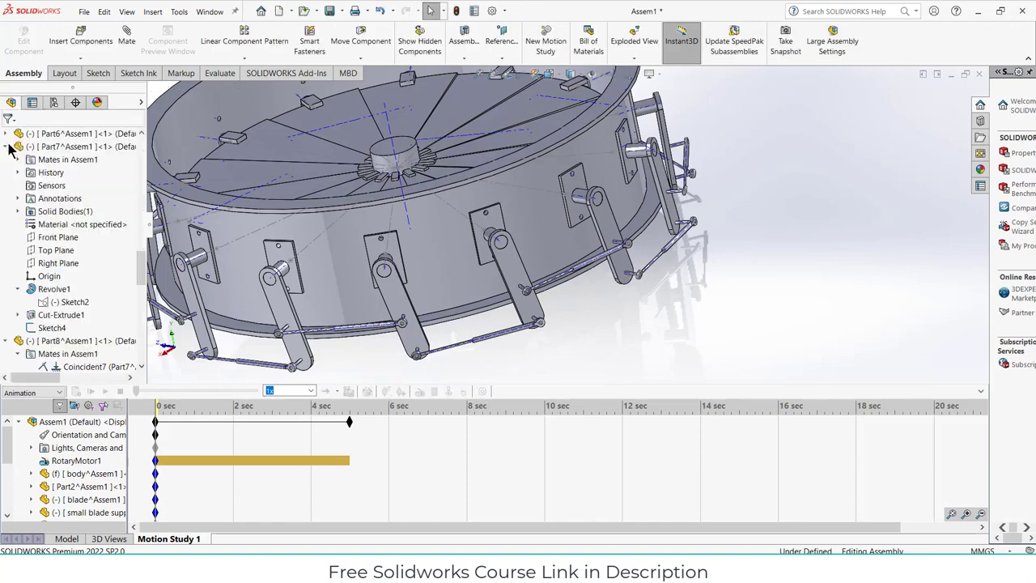
{"action": "left_click", "coordinate": [76, 392]}
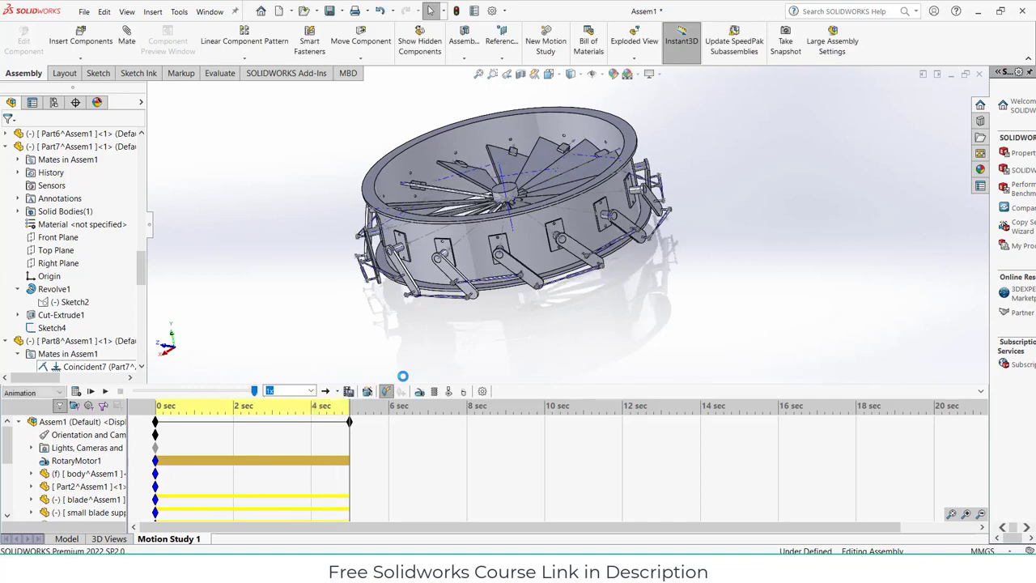
{"action": "left_click", "coordinate": [105, 392]}
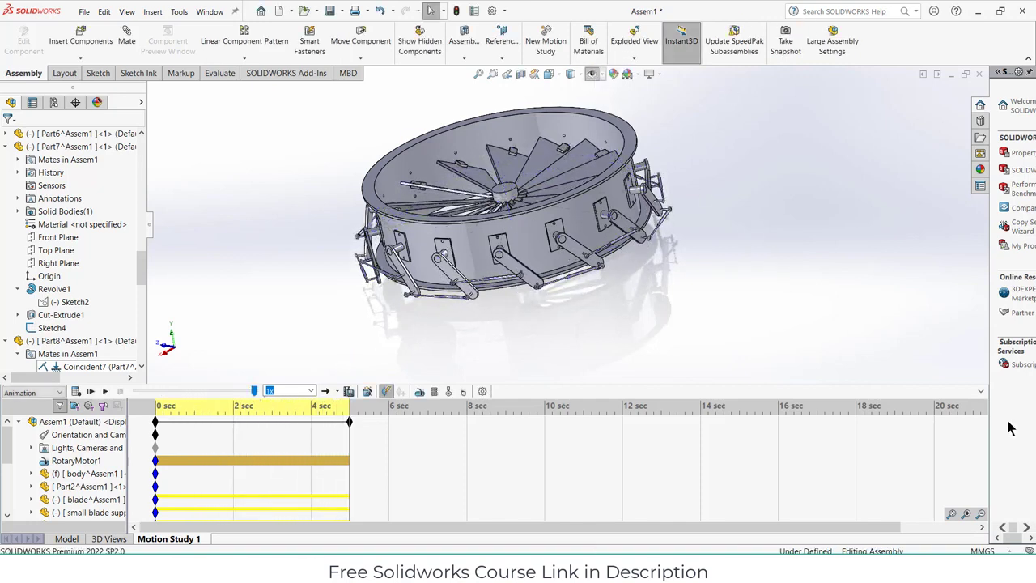
Set the animation playback mode to Reciprocate and collapse the motion timeline to enlarge the model view
{"action": "left_click", "coordinate": [330, 391]}
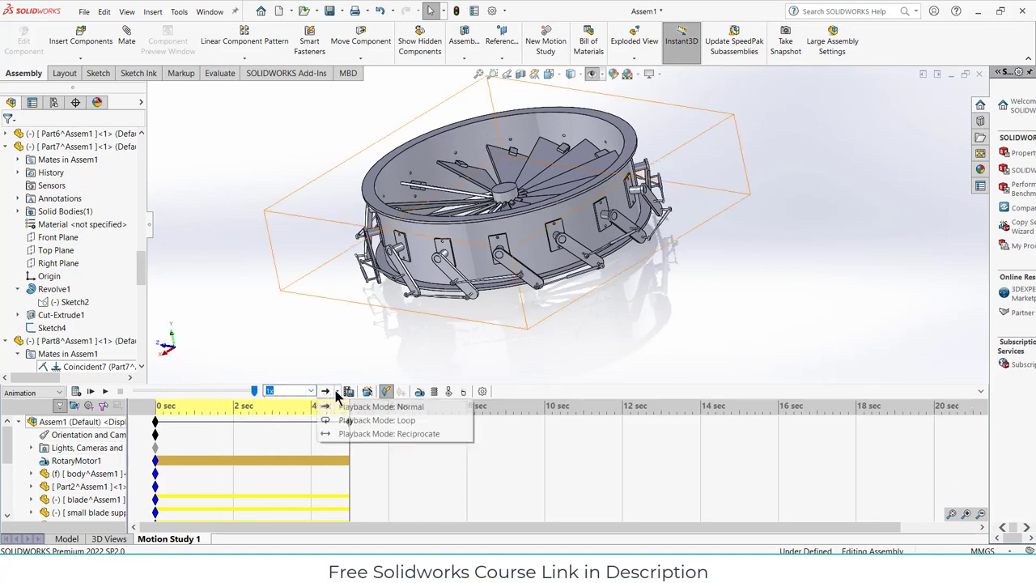
{"action": "left_click", "coordinate": [348, 431]}
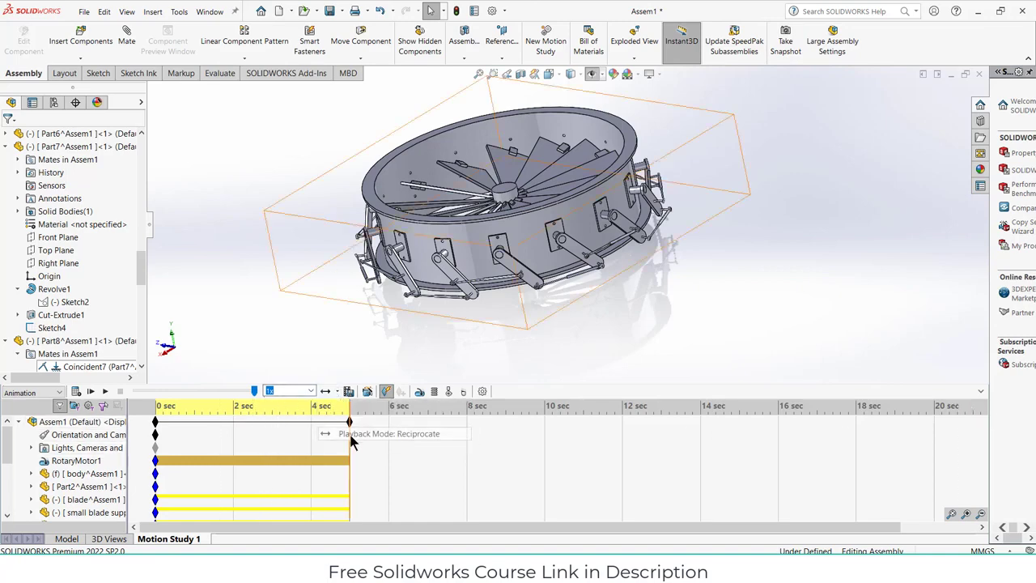
{"action": "left_click", "coordinate": [985, 393]}
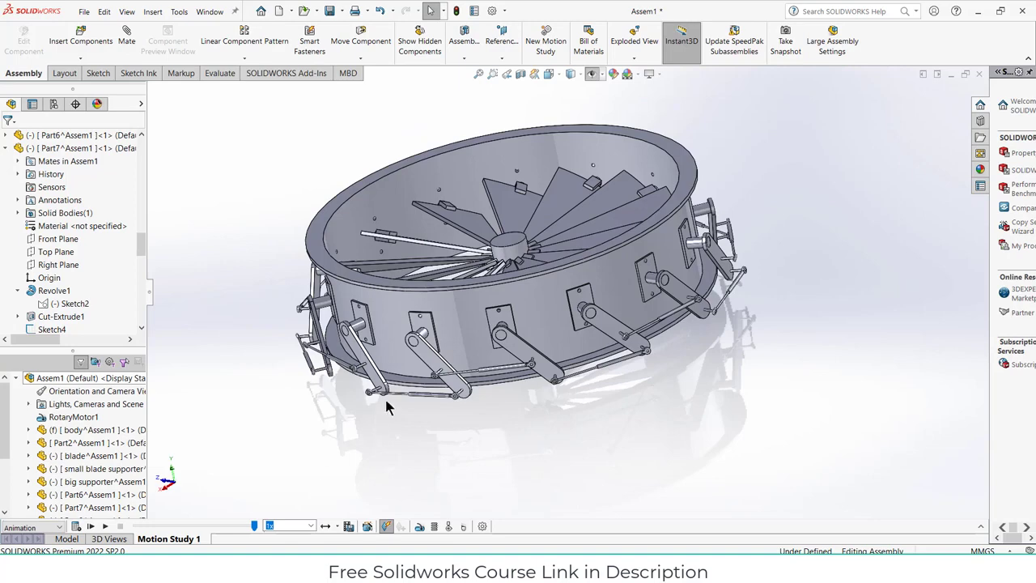
Orient the ring assembly to the isometric view and play the animation
{"action": "middle_click_drag", "start_coordinate": [386, 406], "coordinate": [421, 425]}
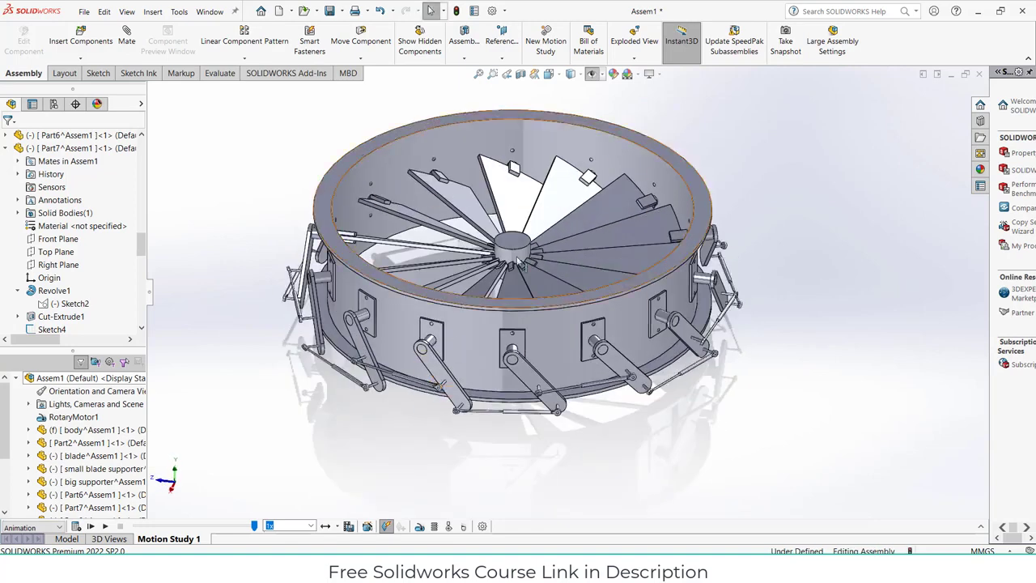
{"action": "left_click", "coordinate": [552, 75]}
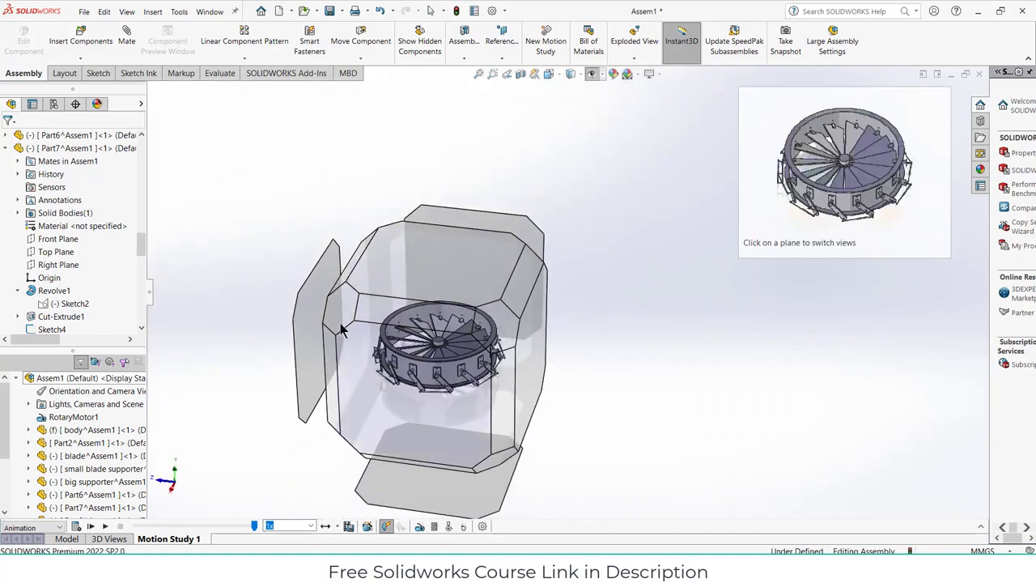
{"action": "left_click", "coordinate": [341, 325]}
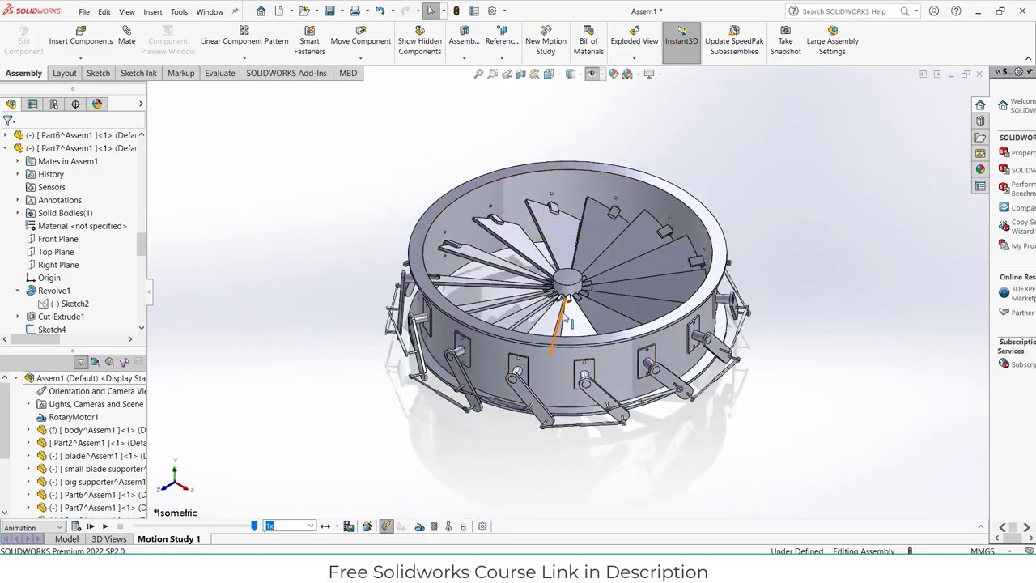
{"action": "scroll", "coordinate": [565, 317], "scroll_direction": "down", "scroll_amount": 3}
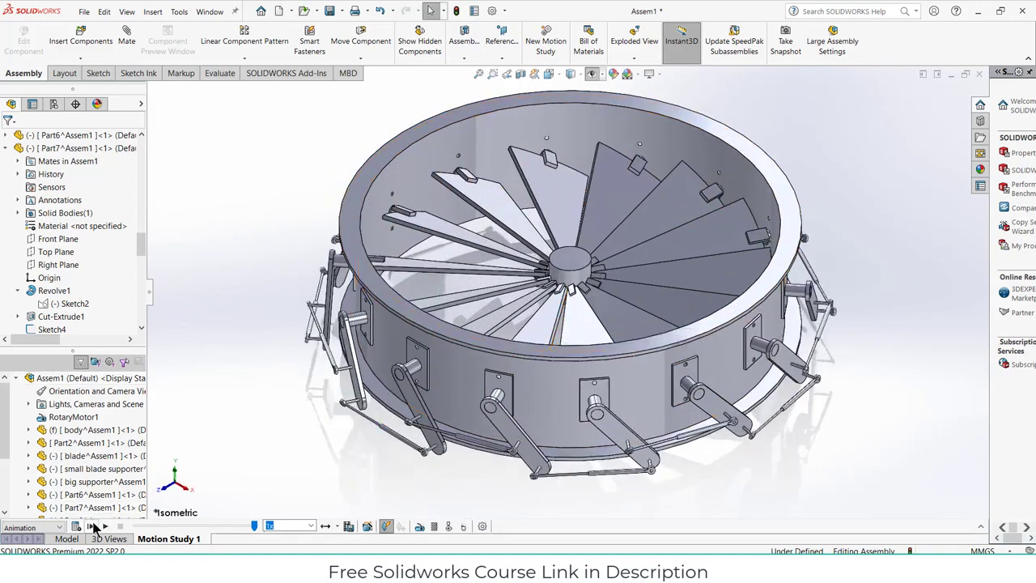
{"action": "left_click", "coordinate": [104, 526]}
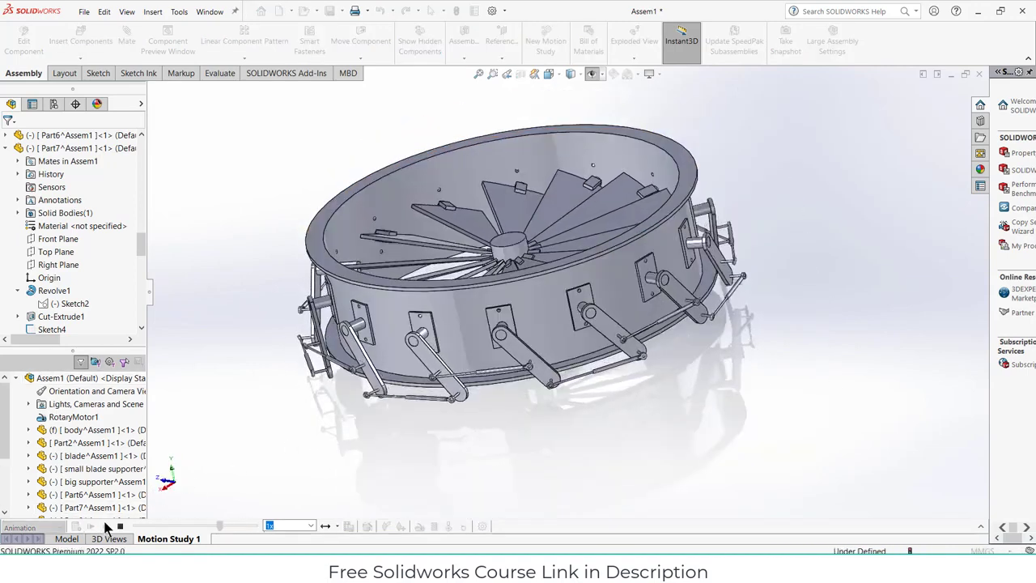
Stop the playback and disable view key playback for Orientation and Camera Views in the motion study
{"action": "left_click", "coordinate": [981, 526]}
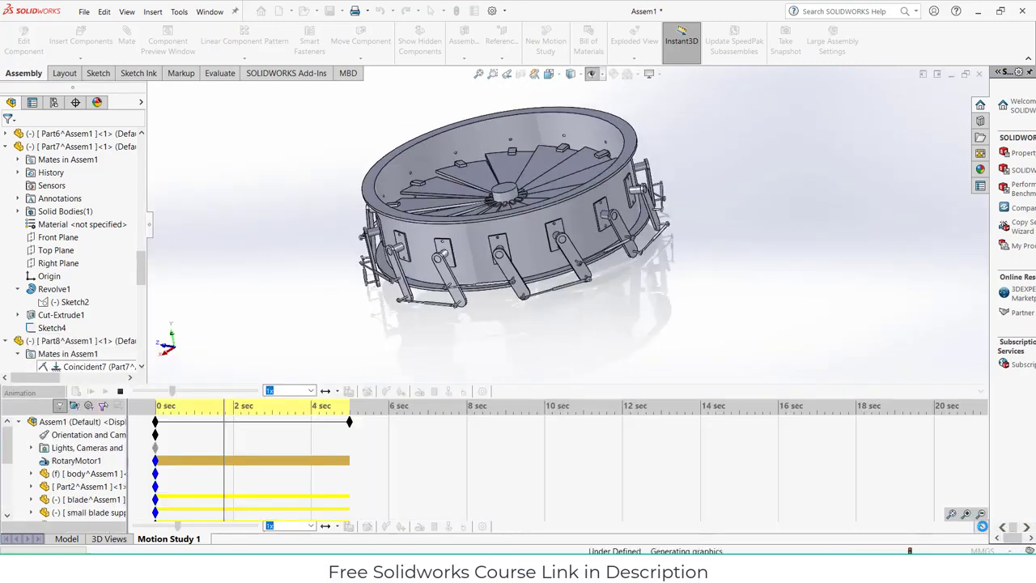
{"action": "left_click", "coordinate": [119, 391]}
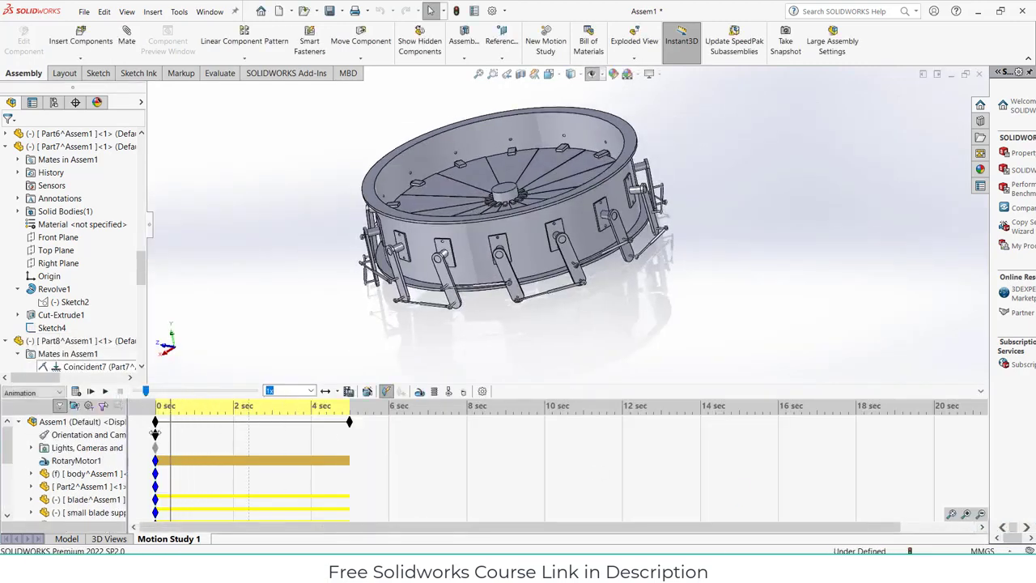
{"action": "right_click", "coordinate": [114, 435]}
{"action": "left_click", "coordinate": [196, 442]}
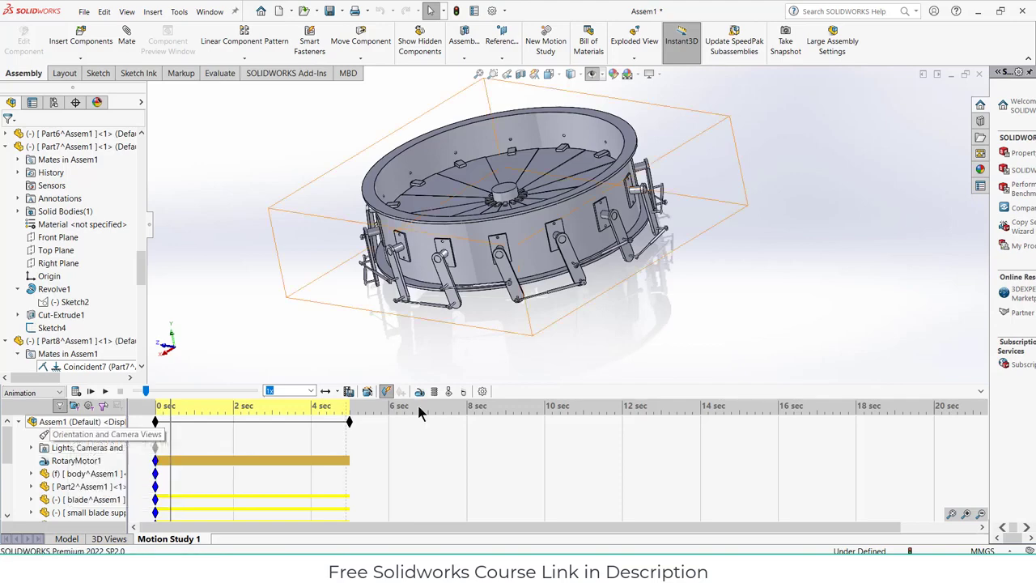
Collapse the motion timeline, play the blade ring animation in the isometric view, and stop the playback
{"action": "left_click", "coordinate": [982, 392]}
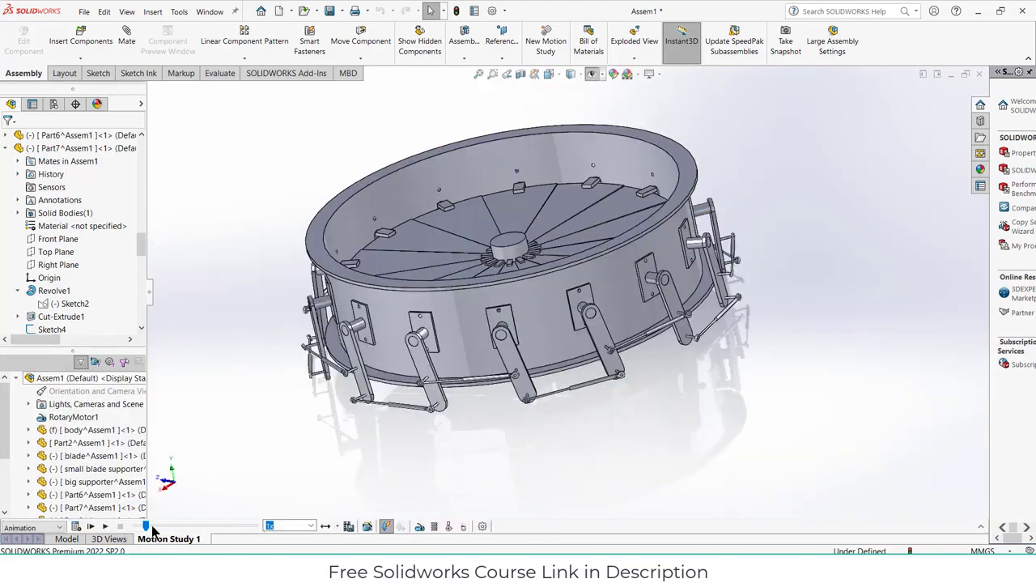
{"action": "left_click", "coordinate": [104, 527]}
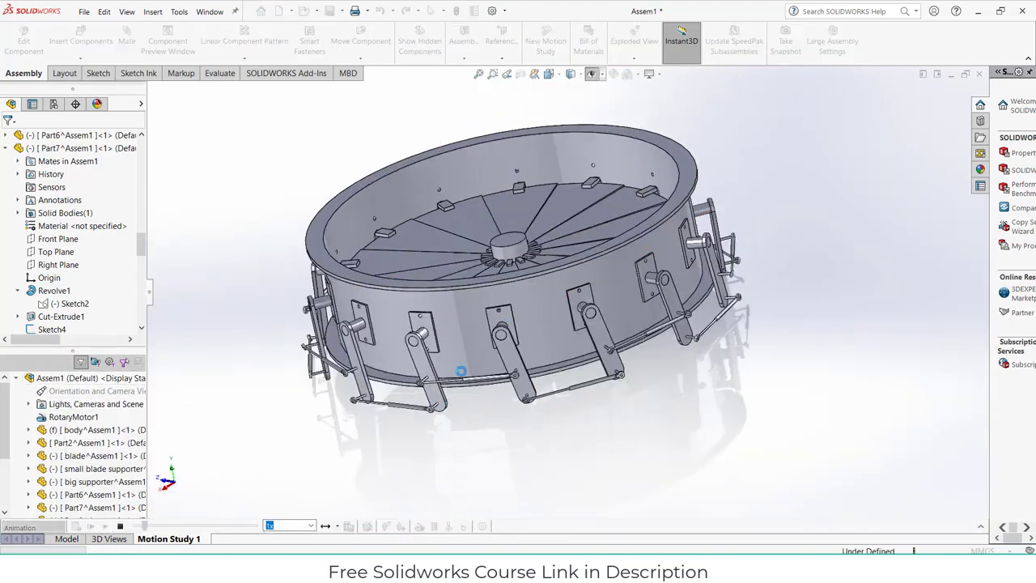
{"action": "left_click", "coordinate": [557, 75]}
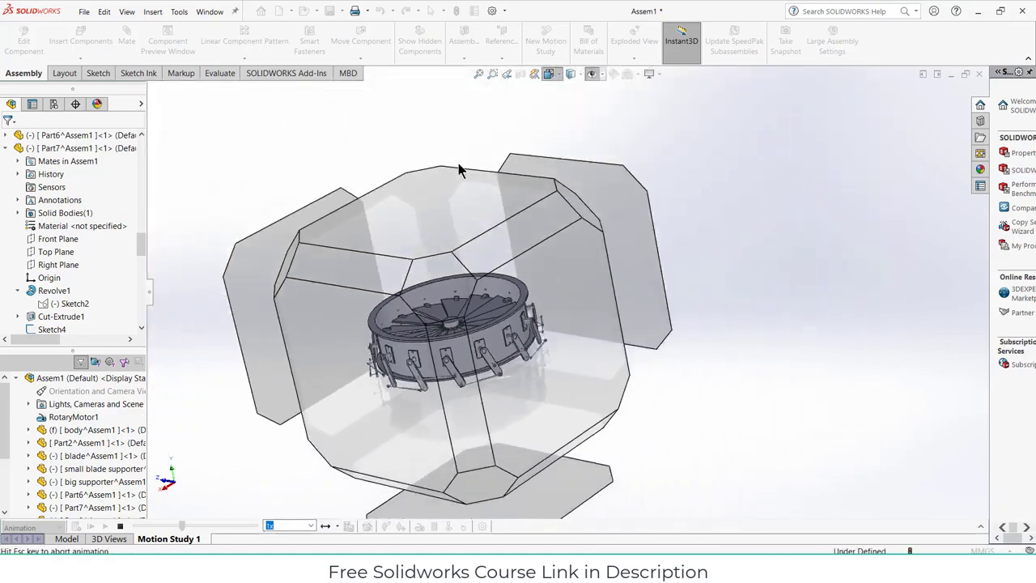
{"action": "left_click", "coordinate": [315, 295]}
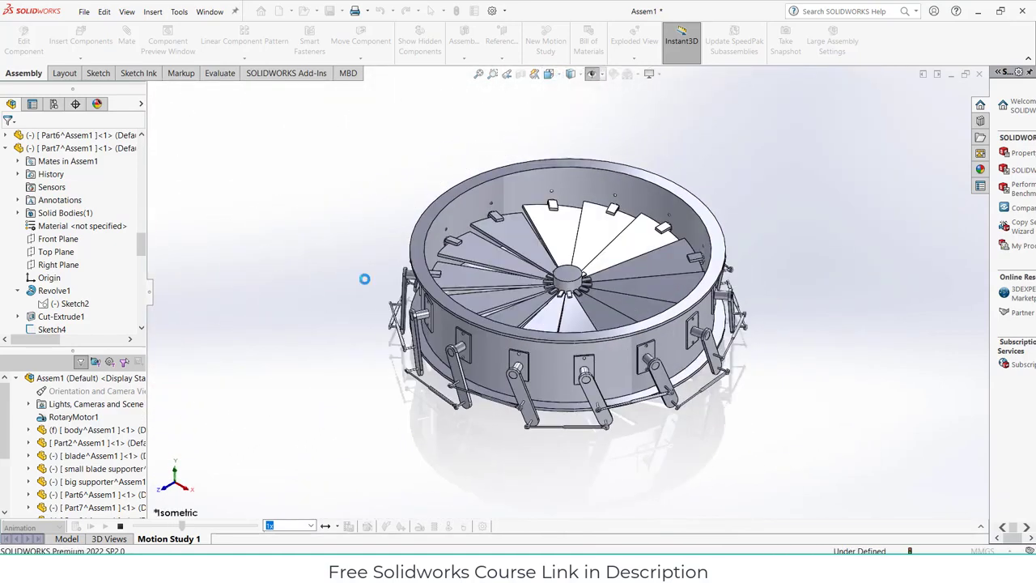
{"action": "scroll", "coordinate": [586, 215], "scroll_direction": "down", "scroll_amount": 1}
{"action": "scroll", "coordinate": [744, 236], "scroll_direction": "down", "scroll_amount": 1}
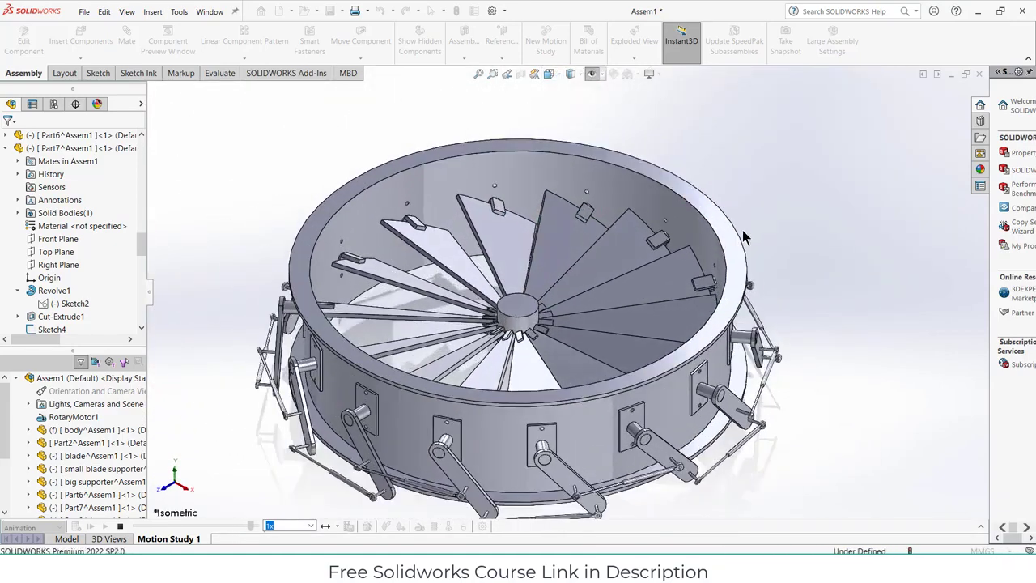
{"action": "scroll", "coordinate": [693, 312], "scroll_direction": "up", "scroll_amount": 2}
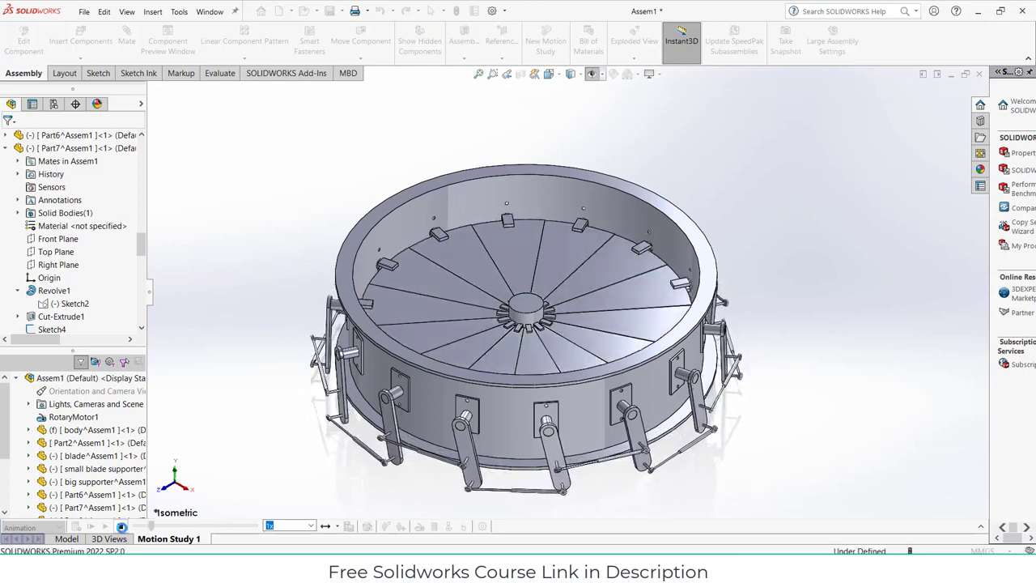
{"action": "left_click", "coordinate": [118, 526]}
Return to the assembly model and insert a new part on the outer face of a mounting plate
{"action": "scroll", "coordinate": [502, 418], "scroll_direction": "down", "scroll_amount": 6}
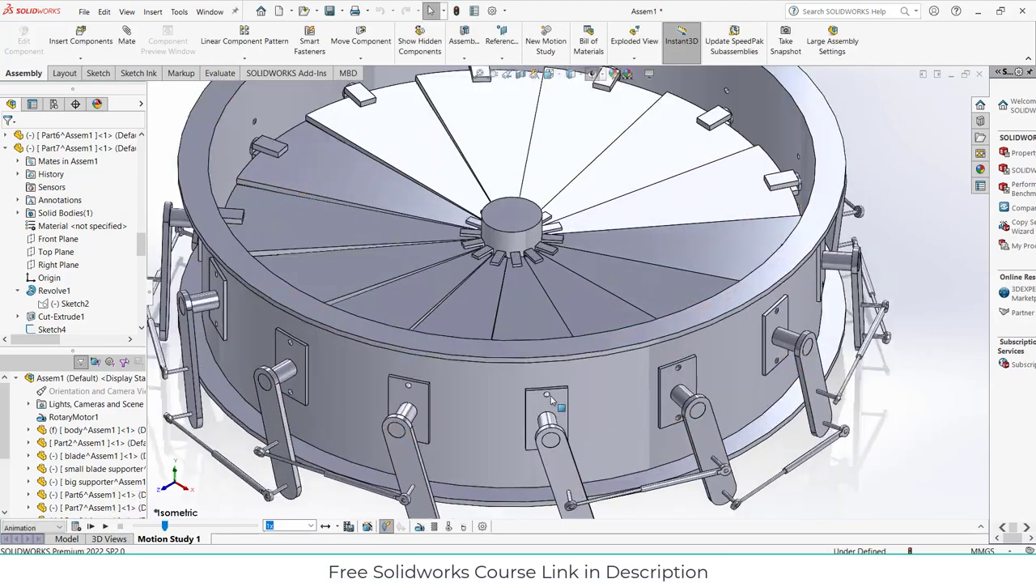
{"action": "scroll", "coordinate": [548, 416], "scroll_direction": "up", "scroll_amount": 6}
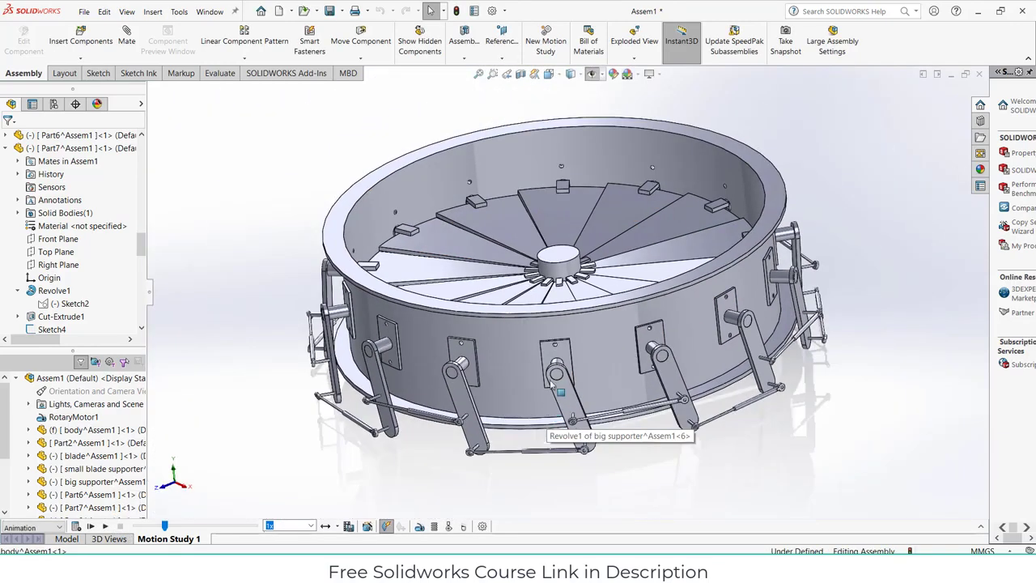
{"action": "left_click", "coordinate": [66, 539]}
{"action": "scroll", "coordinate": [429, 411], "scroll_direction": "down", "scroll_amount": 5}
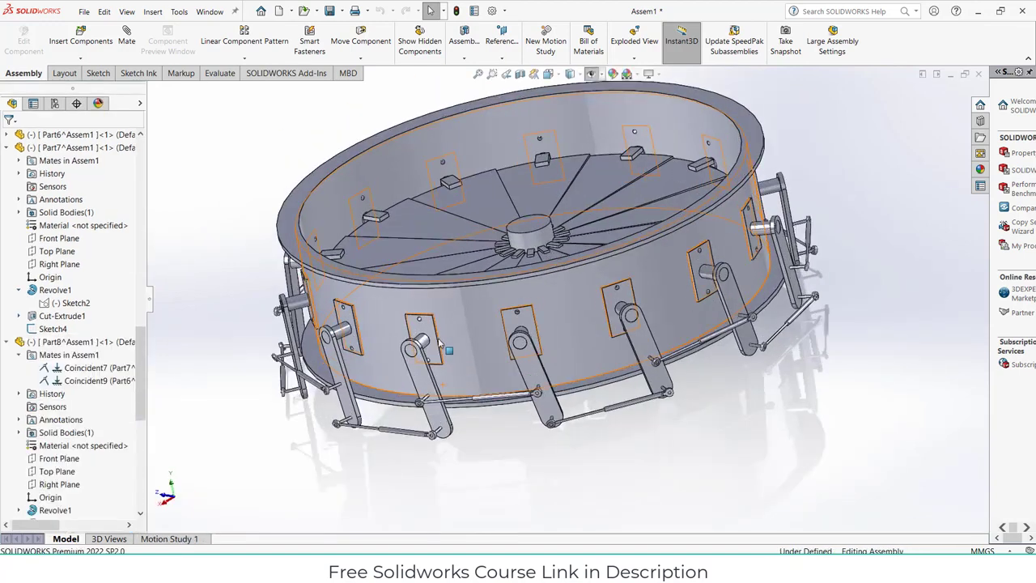
{"action": "left_click", "coordinate": [81, 58]}
{"action": "left_click", "coordinate": [60, 85]}
{"action": "scroll", "coordinate": [386, 288], "scroll_direction": "down", "scroll_amount": 3}
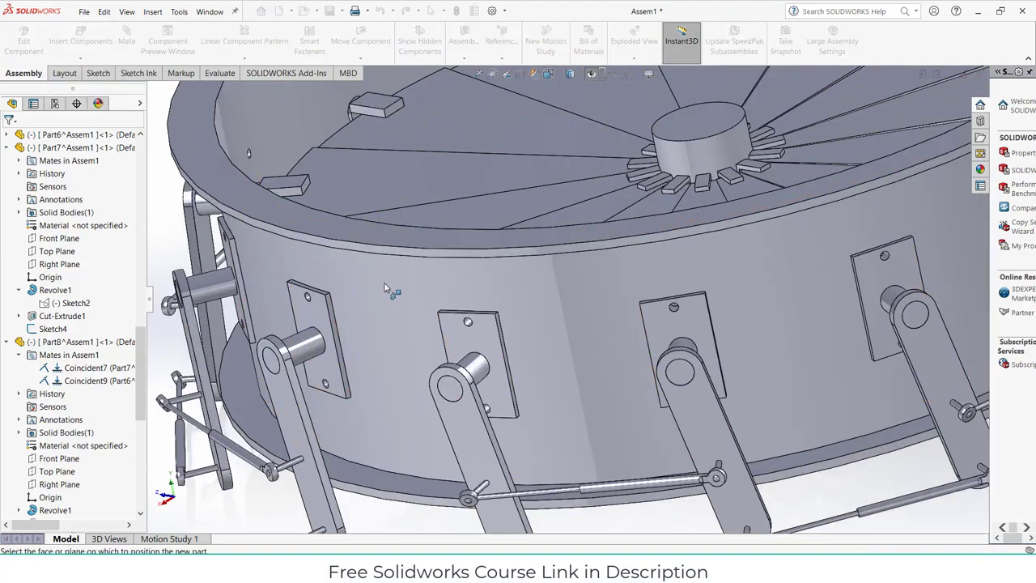
{"action": "left_click", "coordinate": [476, 339]}
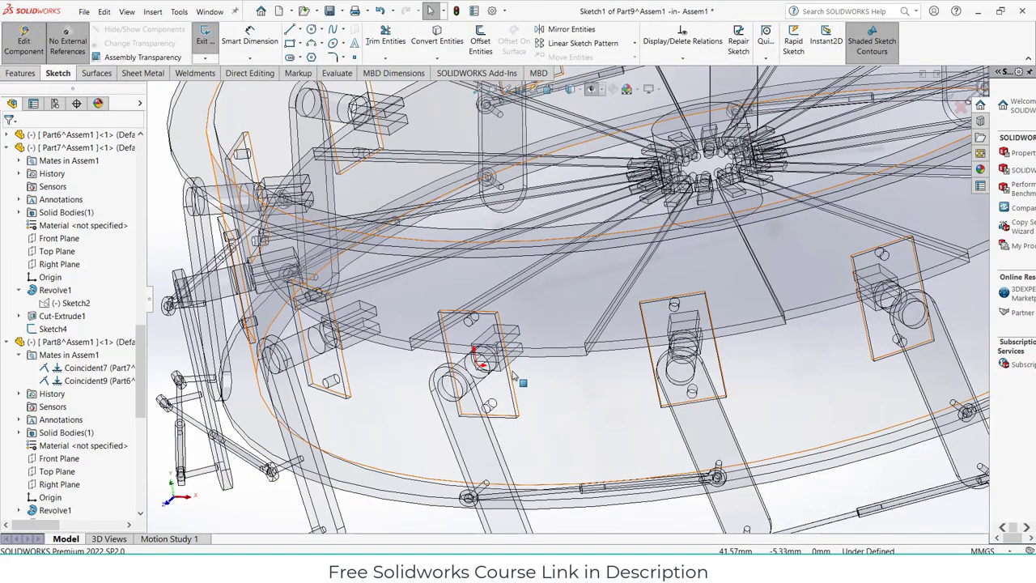
Sketch two concentric circles of 5 mm and about 12.2 mm radius on the mounting plate's upper hole, and close the sketch
{"action": "key", "text": "ctrl+8"}
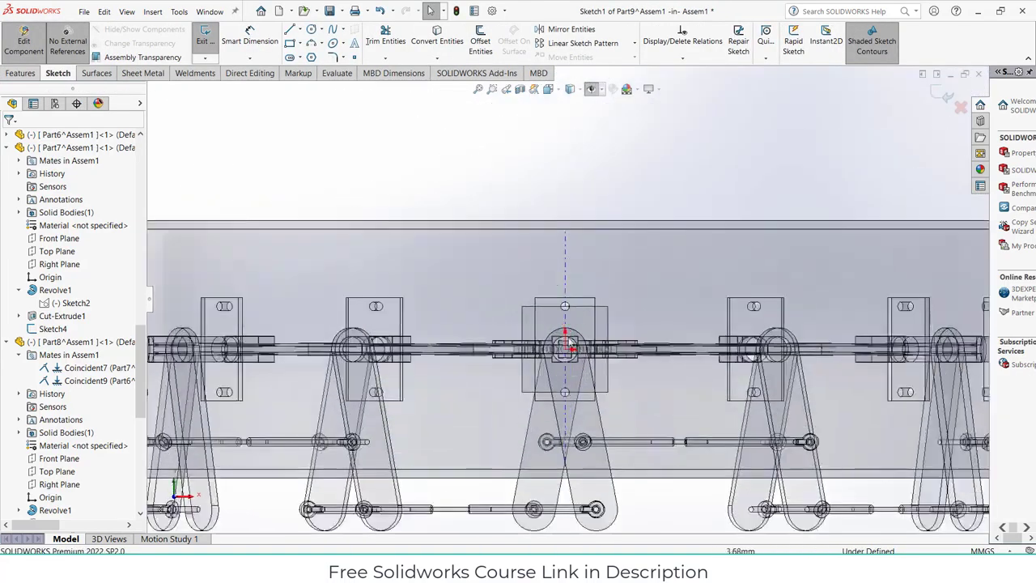
{"action": "scroll", "coordinate": [569, 346], "scroll_direction": "down", "scroll_amount": 4}
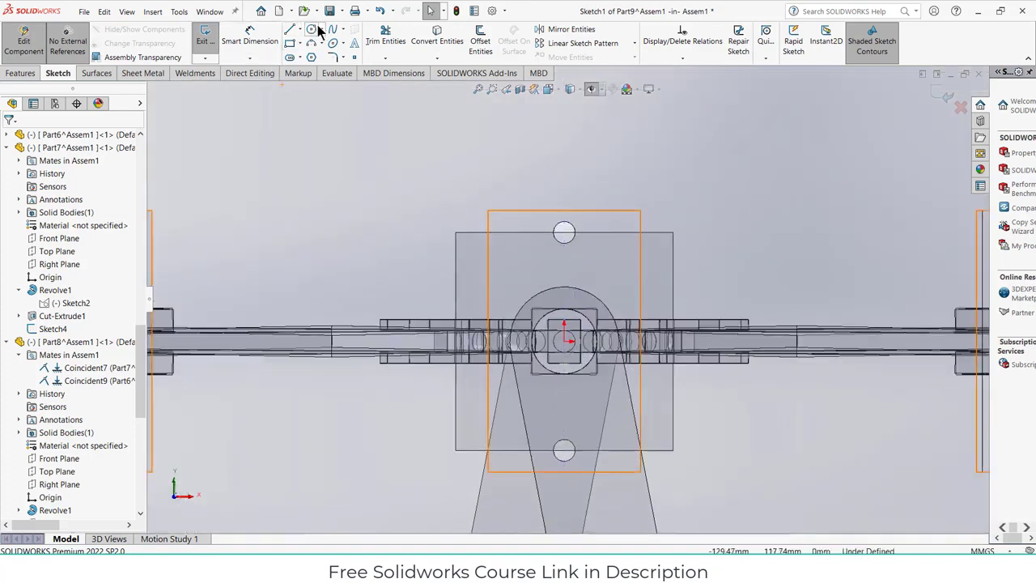
{"action": "left_click", "coordinate": [312, 30]}
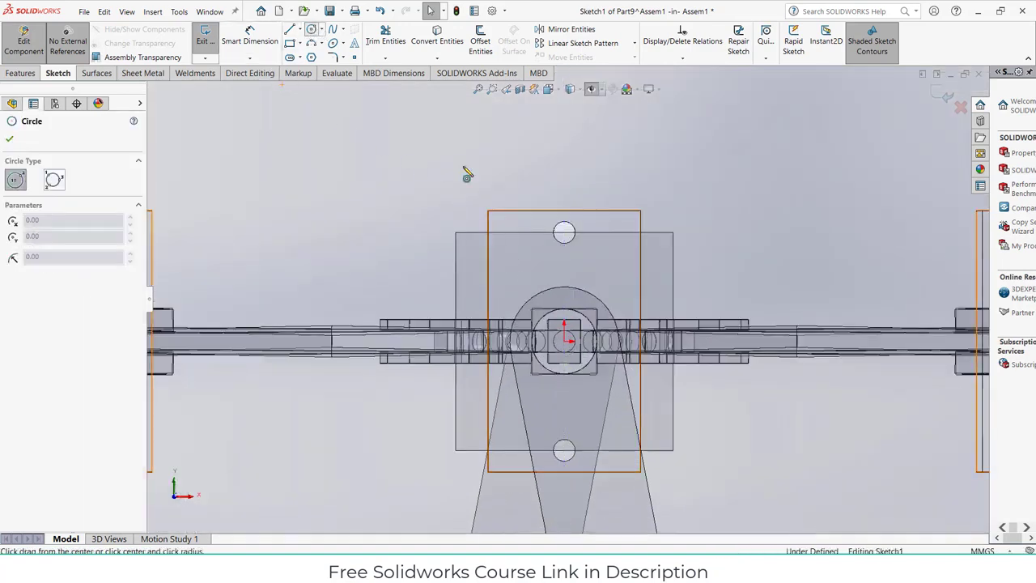
{"action": "left_click", "coordinate": [575, 236]}
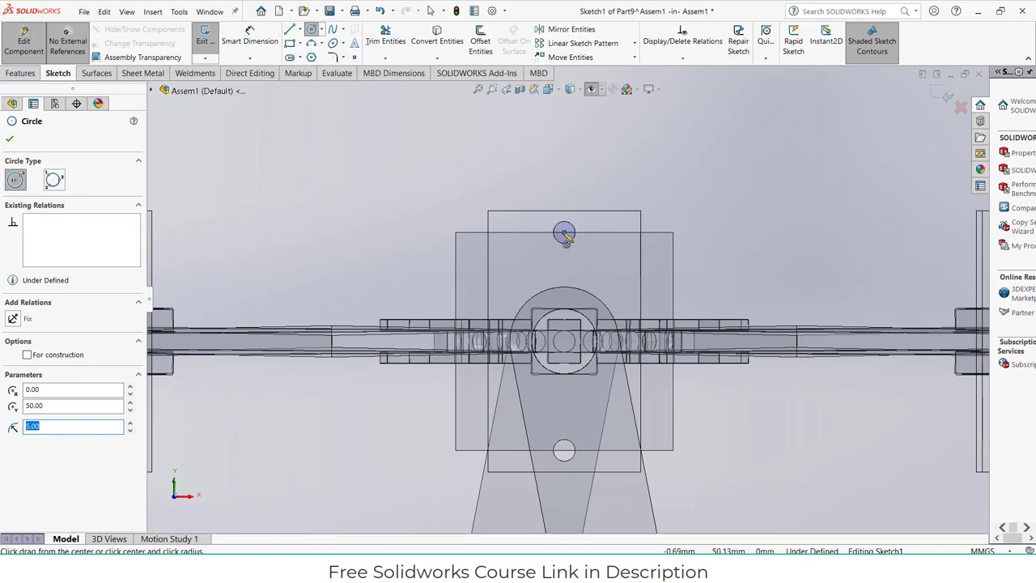
{"action": "left_click", "coordinate": [565, 234]}
{"action": "left_click", "coordinate": [594, 246]}
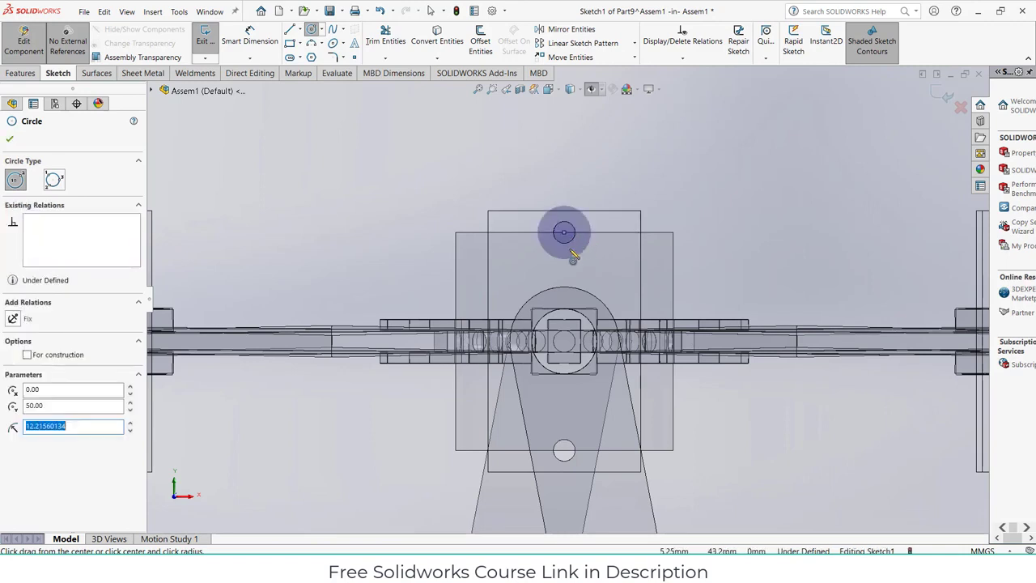
{"action": "left_click", "coordinate": [457, 12]}
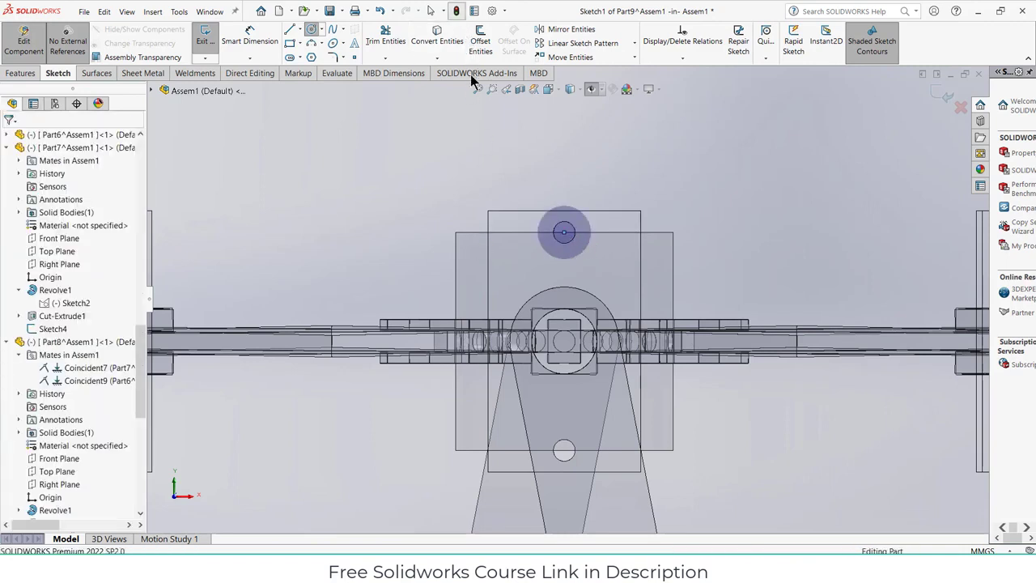
Make the hidden item types visible and locate the new circle sketch from the isometric, front and back views
{"action": "scroll", "coordinate": [35, 463], "scroll_direction": "down", "scroll_amount": 10}
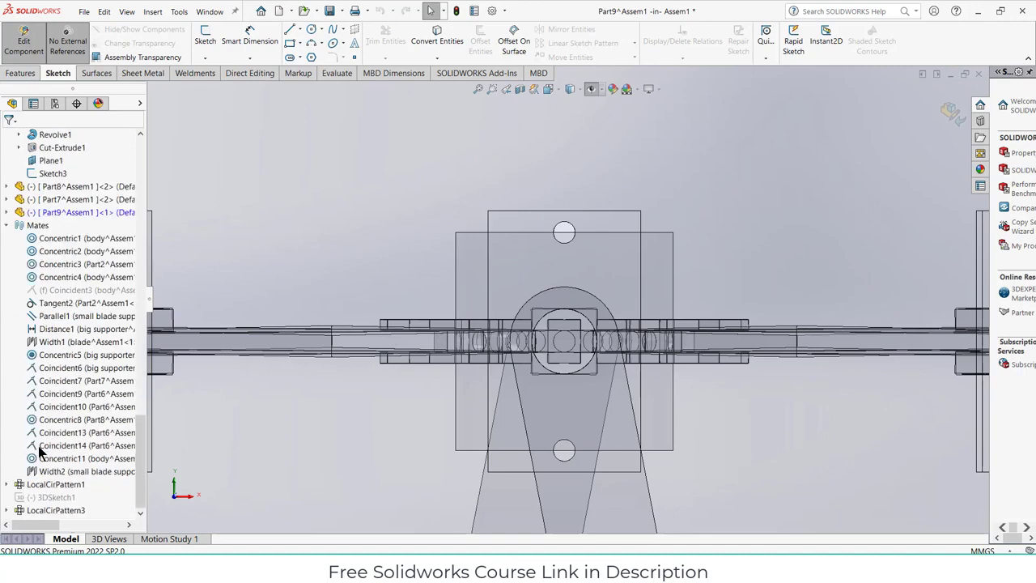
{"action": "scroll", "coordinate": [38, 445], "scroll_direction": "up", "scroll_amount": 9}
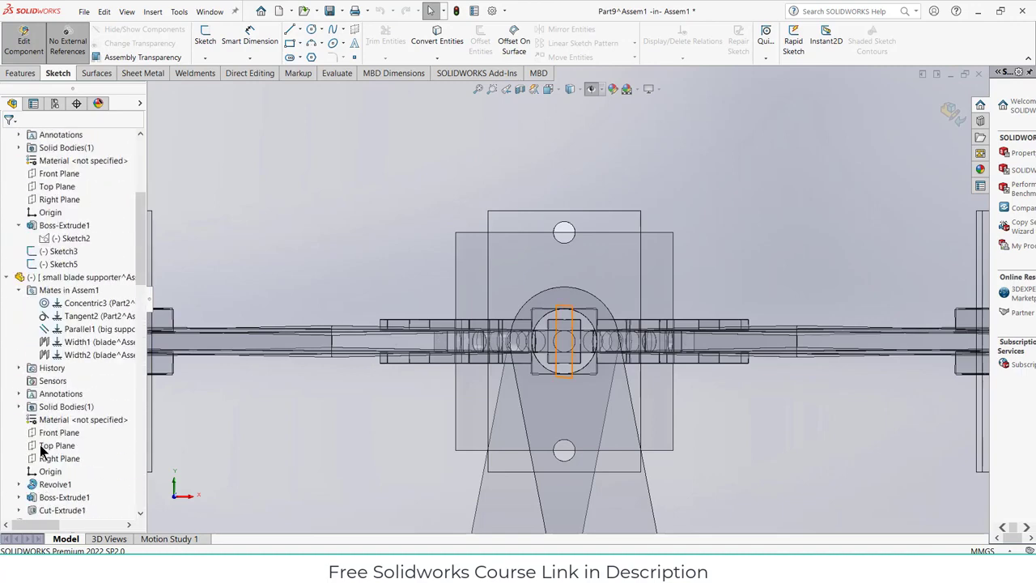
{"action": "scroll", "coordinate": [39, 445], "scroll_direction": "up", "scroll_amount": 6}
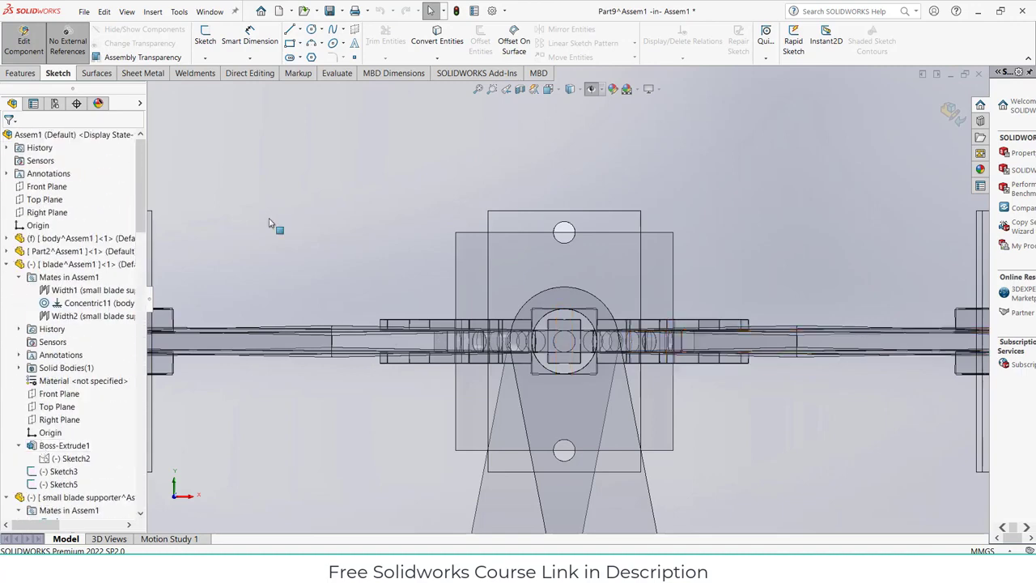
{"action": "key", "text": "f"}
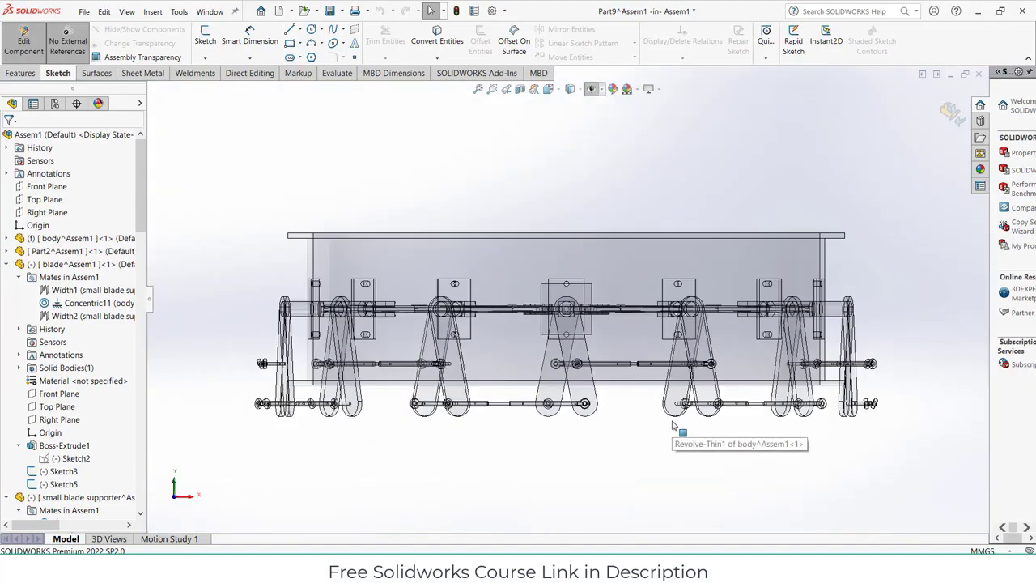
{"action": "key", "text": "ctrl+7"}
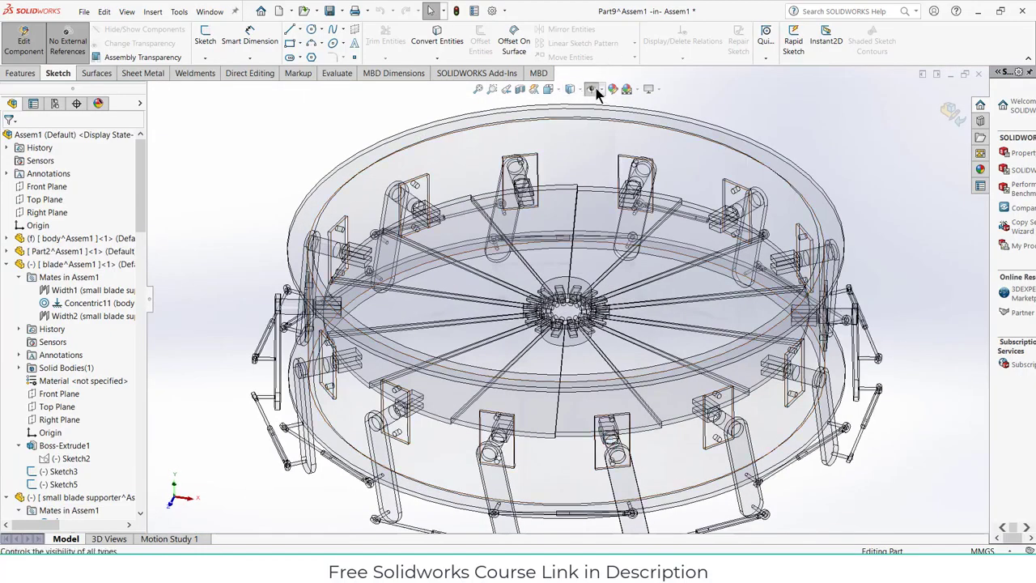
{"action": "left_click", "coordinate": [595, 89]}
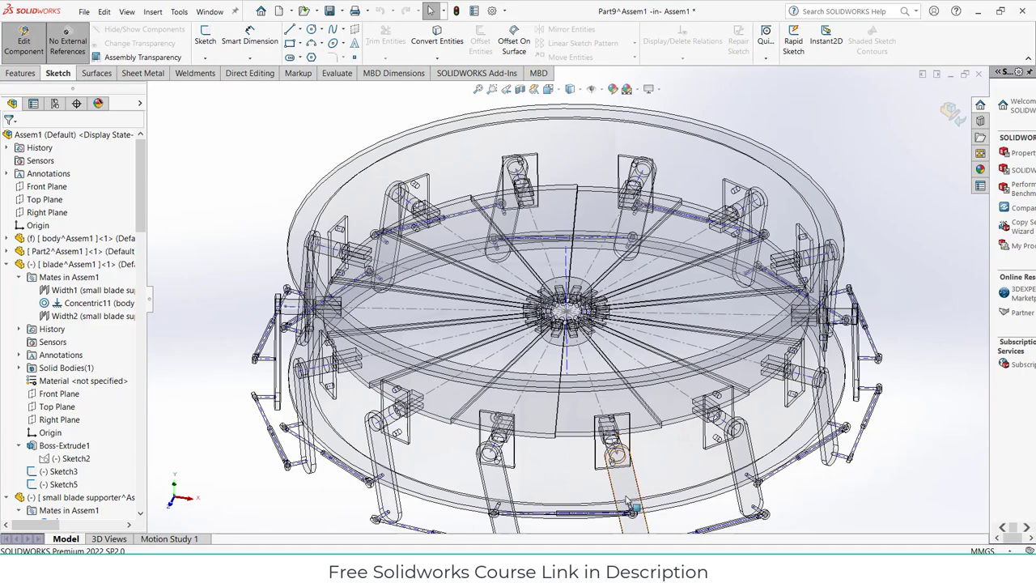
{"action": "key", "text": "ctrl+1"}
{"action": "scroll", "coordinate": [613, 302], "scroll_direction": "down", "scroll_amount": 3}
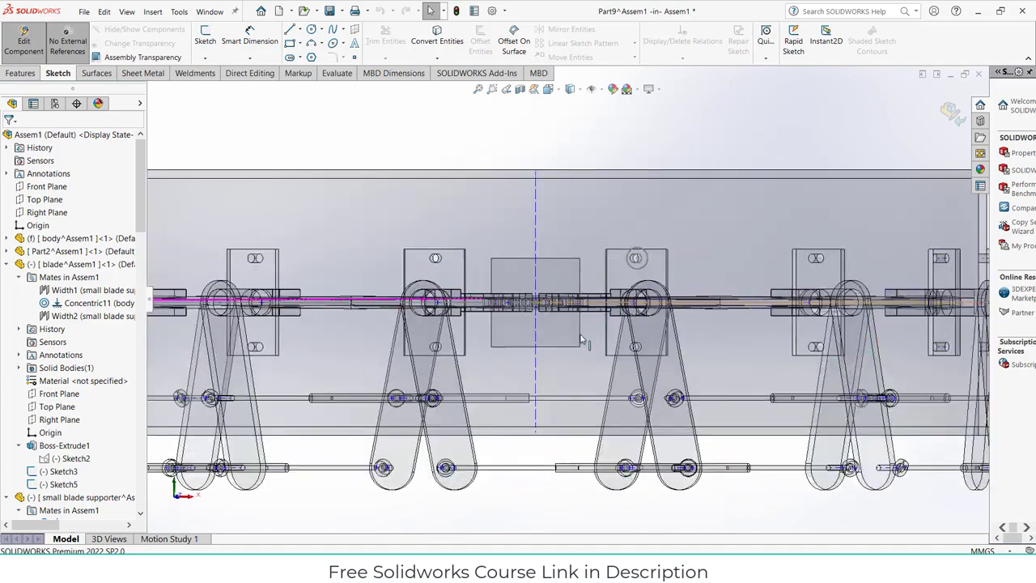
{"action": "key", "text": "ctrl+2"}
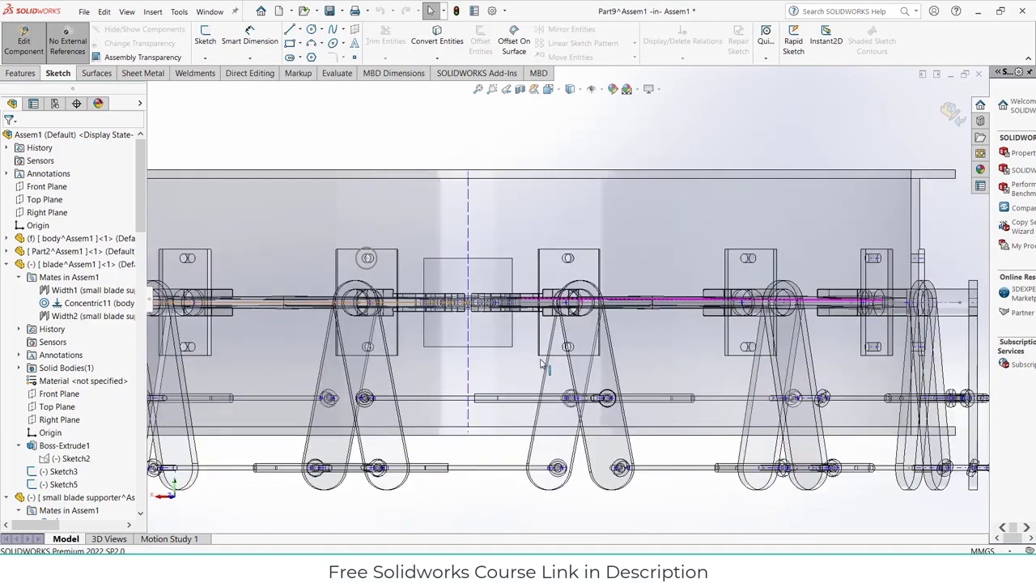
{"action": "scroll", "coordinate": [617, 226], "scroll_direction": "down", "scroll_amount": 1}
{"action": "key", "text": "z"}
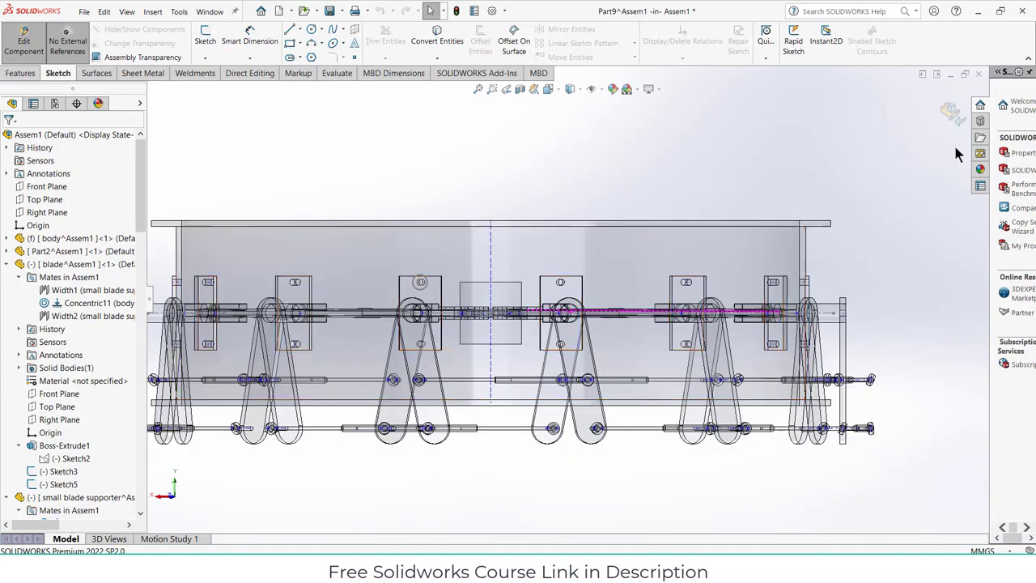
Finish editing the new part and collapse the expanded components and mates in the assembly's feature tree
{"action": "left_click", "coordinate": [949, 112]}
{"action": "scroll", "coordinate": [65, 364], "scroll_direction": "down", "scroll_amount": 4}
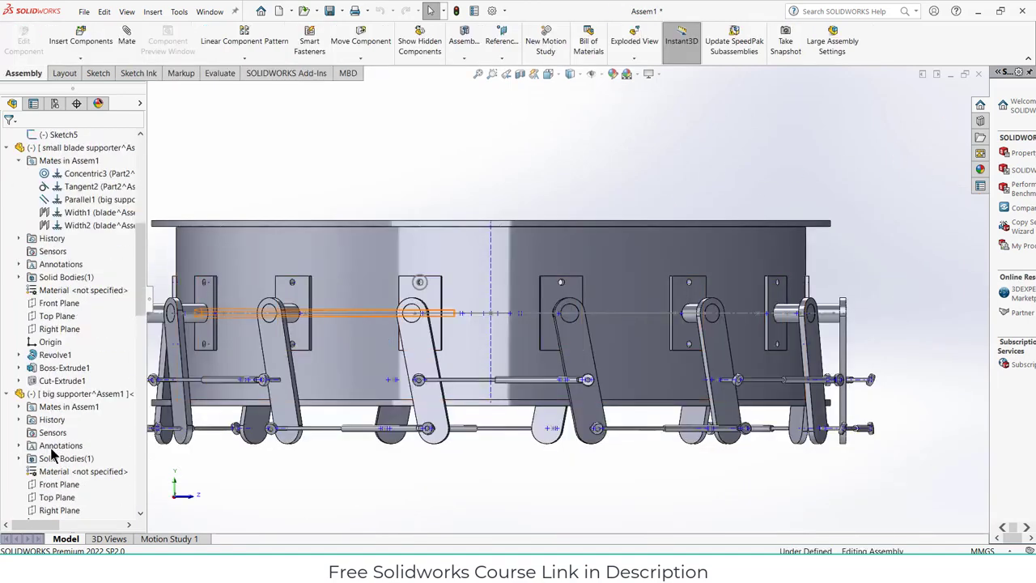
{"action": "scroll", "coordinate": [58, 410], "scroll_direction": "up", "scroll_amount": 4}
{"action": "left_click", "coordinate": [6, 264]}
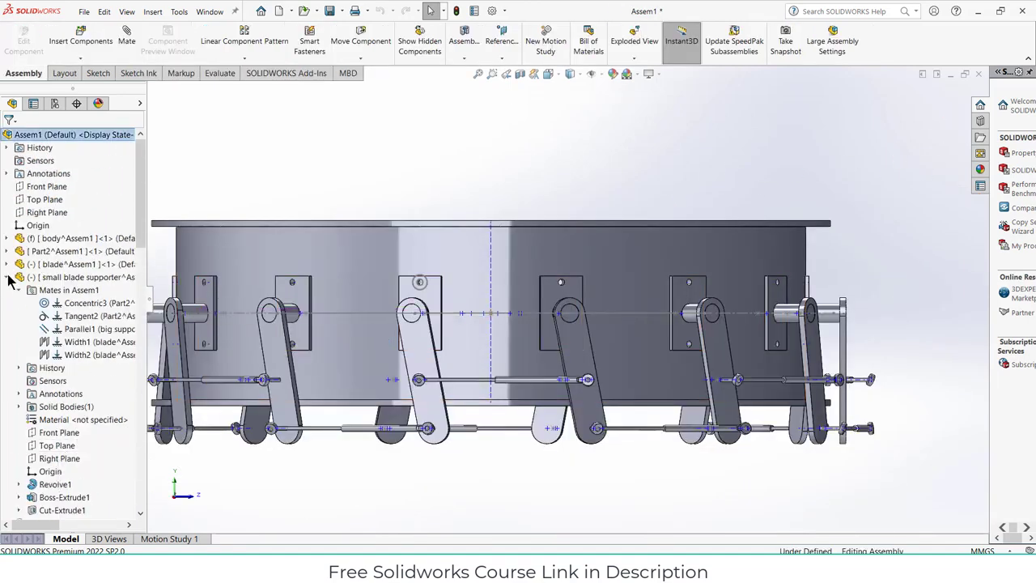
{"action": "left_click", "coordinate": [6, 277]}
{"action": "left_click", "coordinate": [7, 290]}
{"action": "left_click", "coordinate": [7, 315]}
{"action": "left_click", "coordinate": [6, 329]}
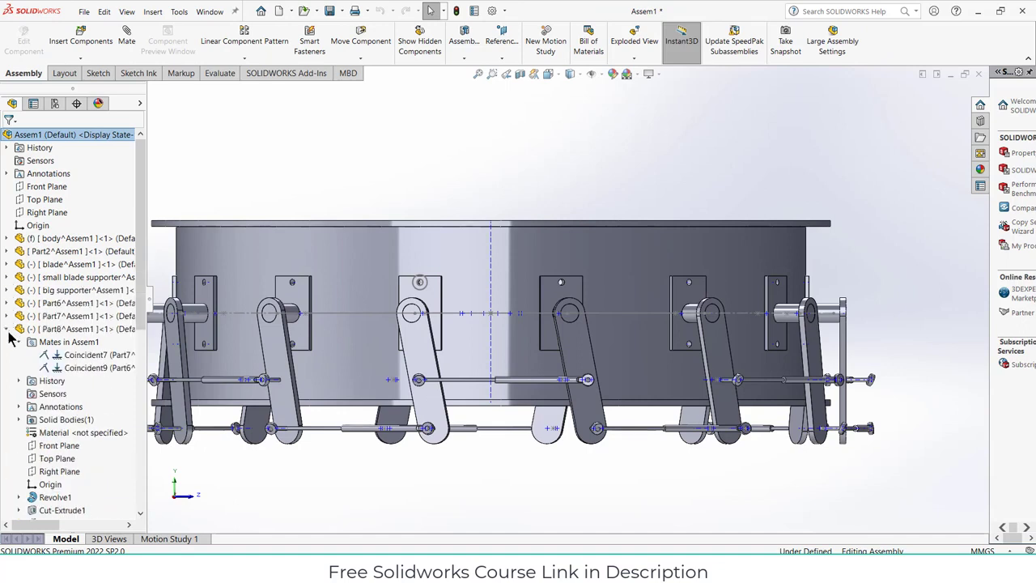
{"action": "left_click", "coordinate": [7, 329]}
{"action": "left_click", "coordinate": [7, 381]}
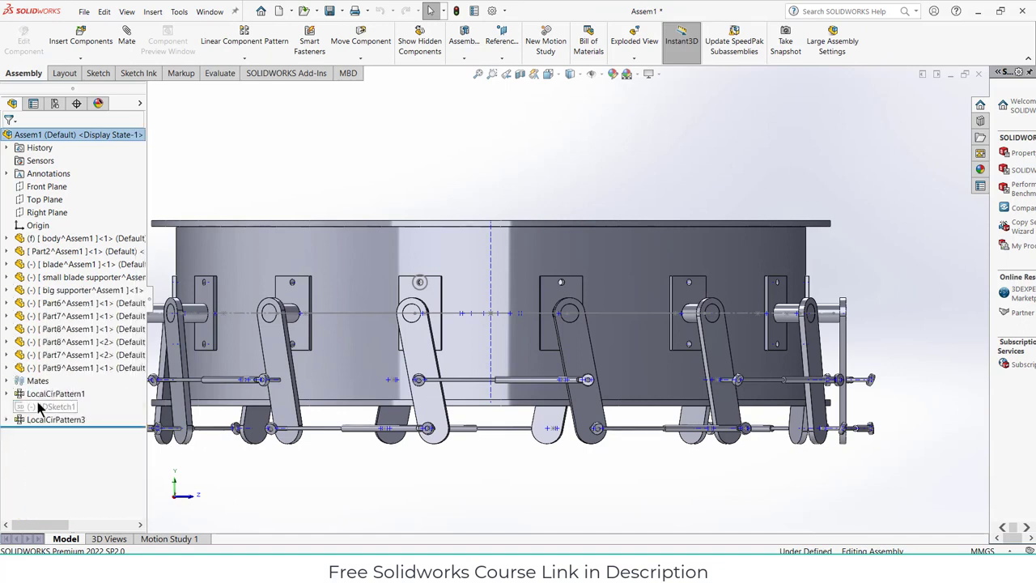
Edit the newest part within the assembly, expand its features, and orient the view normal to its Front Plane
{"action": "left_click", "coordinate": [71, 368]}
{"action": "right_click", "coordinate": [71, 367]}
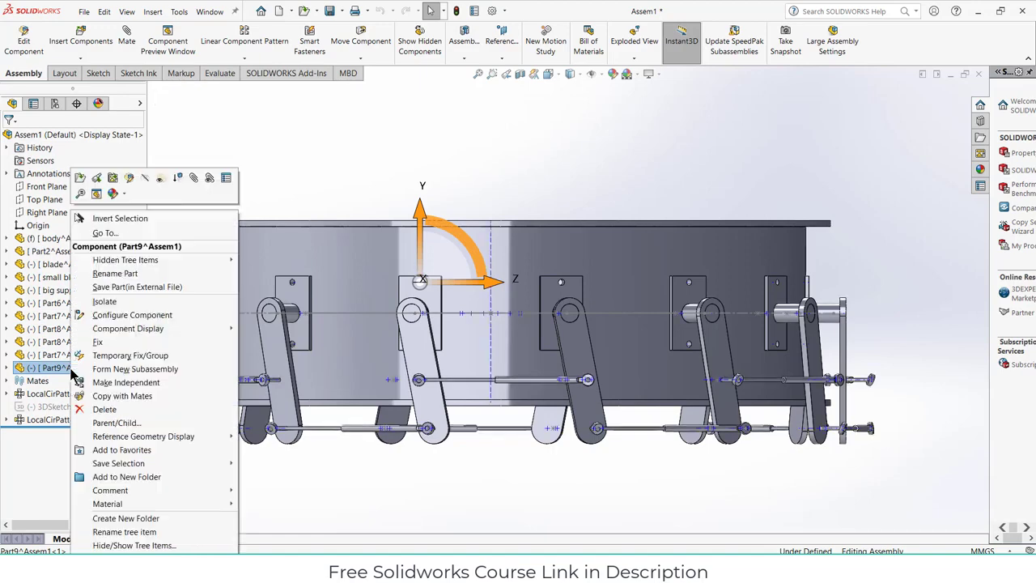
{"action": "left_click", "coordinate": [24, 39]}
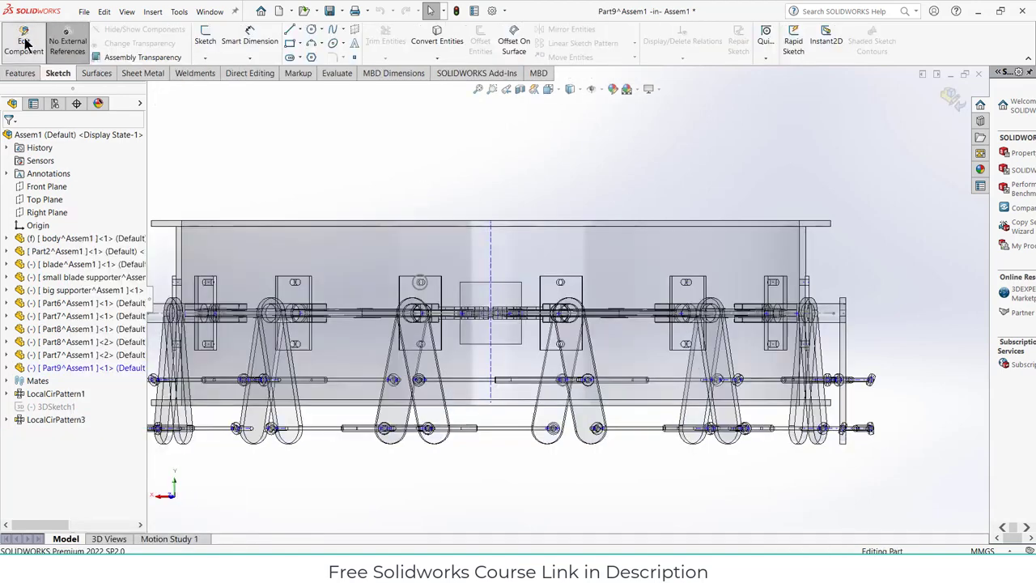
{"action": "scroll", "coordinate": [509, 320], "scroll_direction": "down", "scroll_amount": 3}
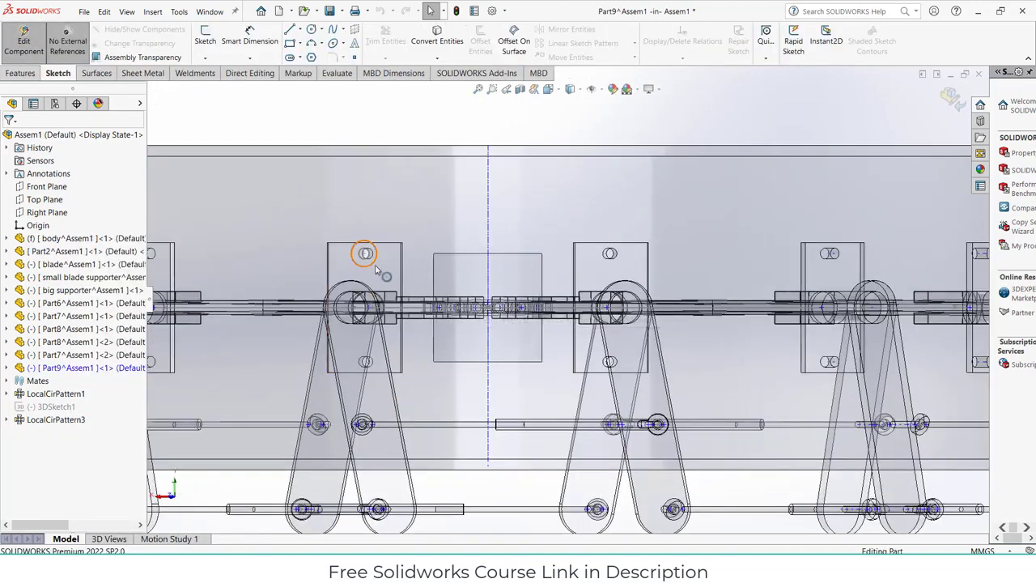
{"action": "left_click", "coordinate": [377, 270]}
{"action": "left_click", "coordinate": [8, 367]}
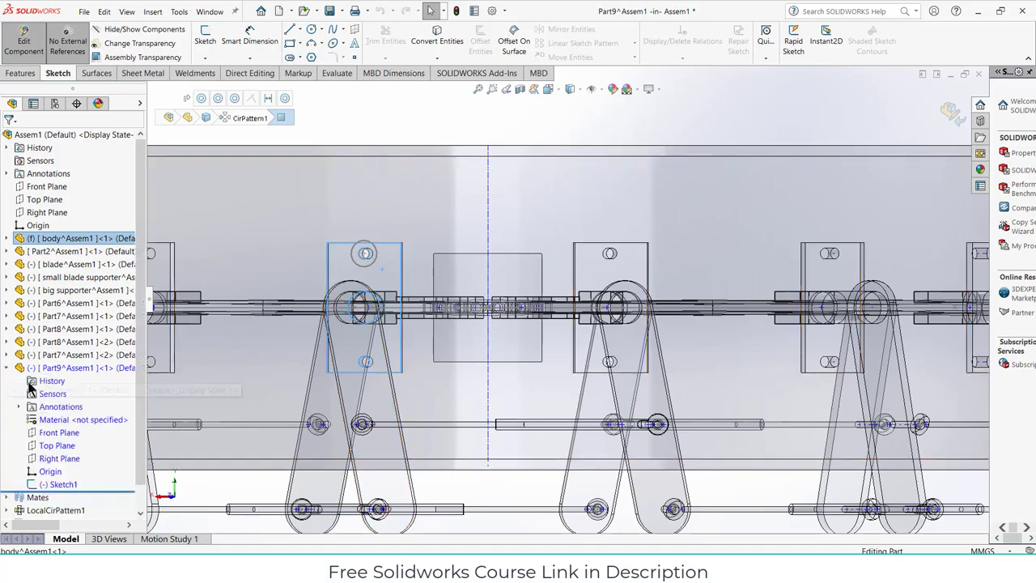
{"action": "left_click", "coordinate": [56, 433]}
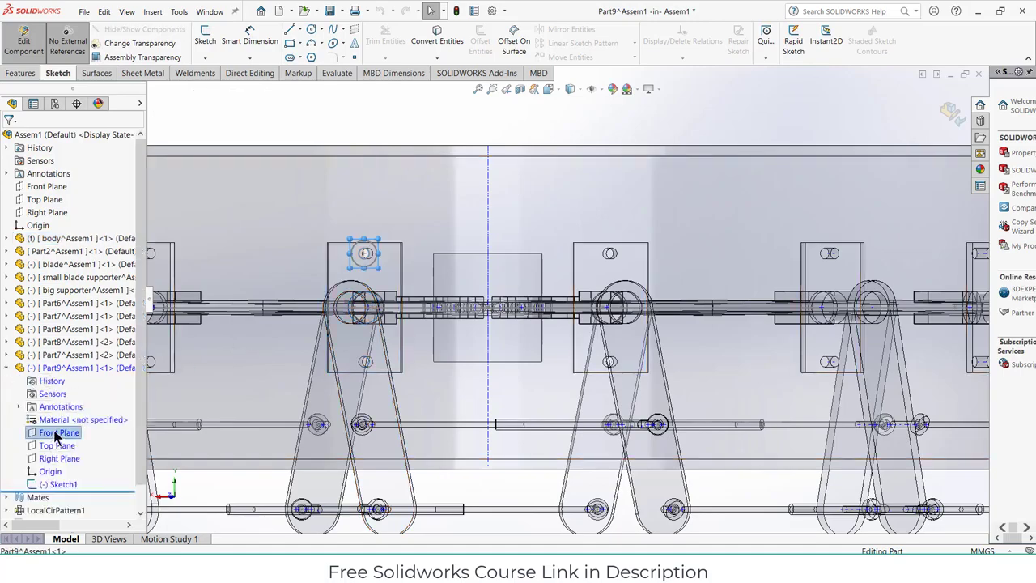
{"action": "key", "text": "ctrl+8"}
{"action": "scroll", "coordinate": [575, 283], "scroll_direction": "down", "scroll_amount": 8}
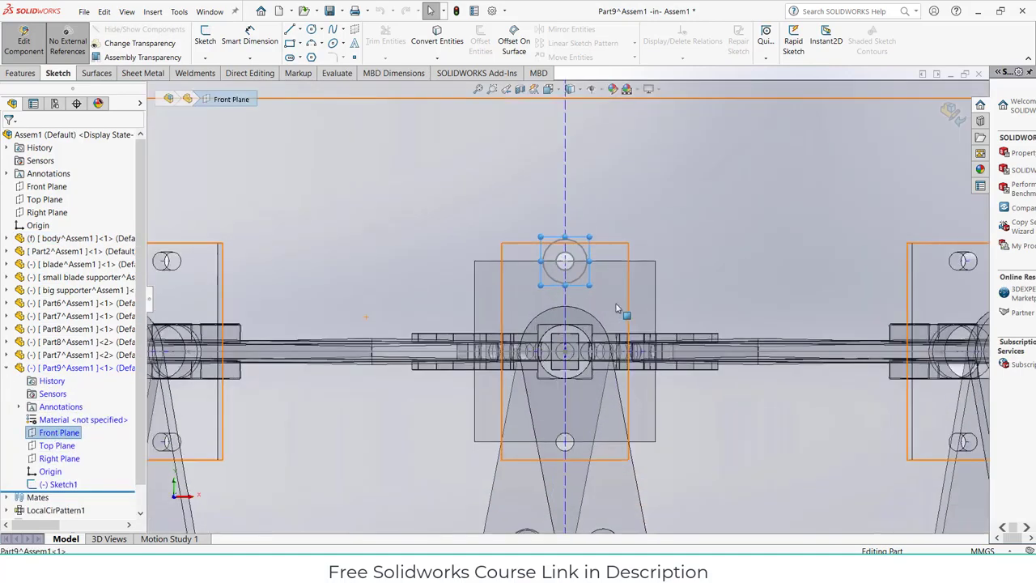
{"action": "scroll", "coordinate": [577, 301], "scroll_direction": "down", "scroll_amount": 2}
{"action": "scroll", "coordinate": [577, 335], "scroll_direction": "up", "scroll_amount": 3}
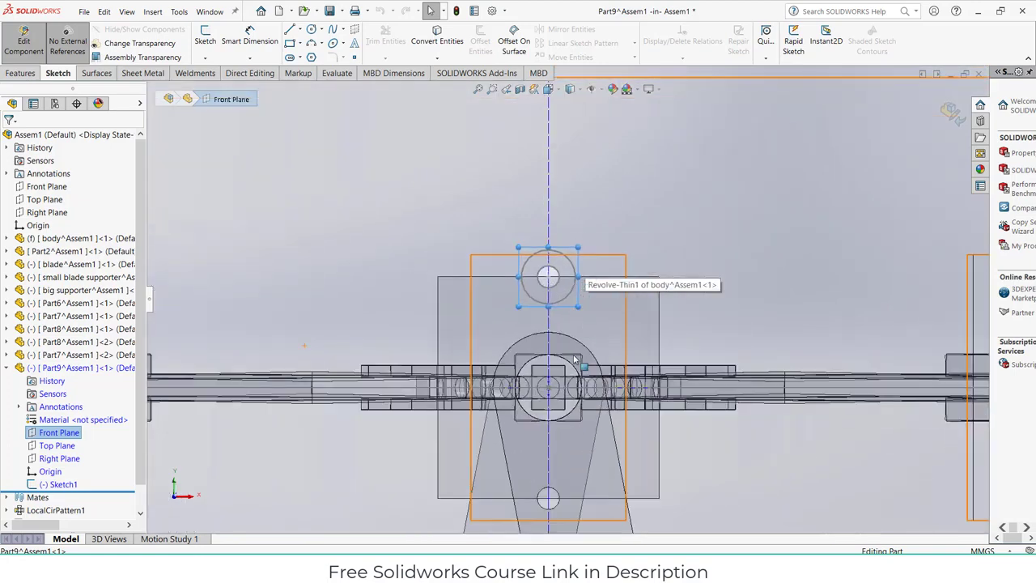
{"action": "scroll", "coordinate": [570, 412], "scroll_direction": "down", "scroll_amount": 2}
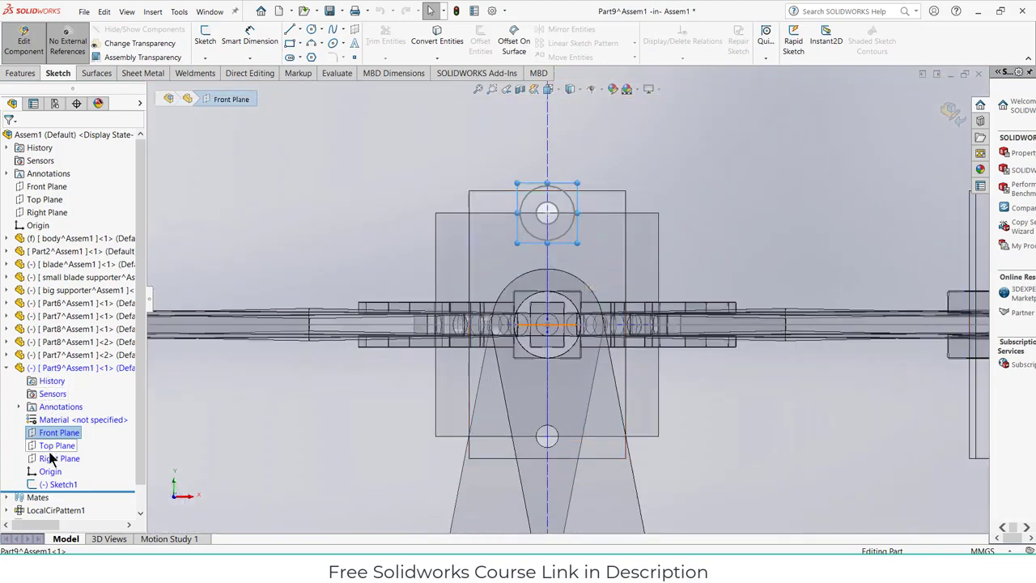
Edit the new part's circle sketch and draw a horizontal centerline about 66 mm long from the origin
{"action": "right_click", "coordinate": [52, 484]}
{"action": "left_click", "coordinate": [63, 317]}
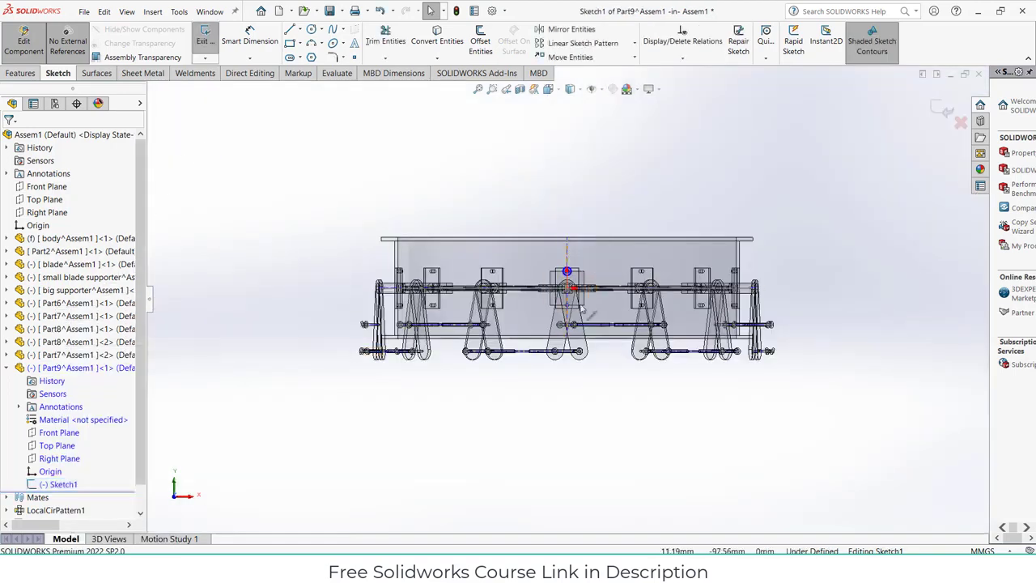
{"action": "scroll", "coordinate": [580, 306], "scroll_direction": "down", "scroll_amount": 5}
{"action": "left_click", "coordinate": [299, 30]}
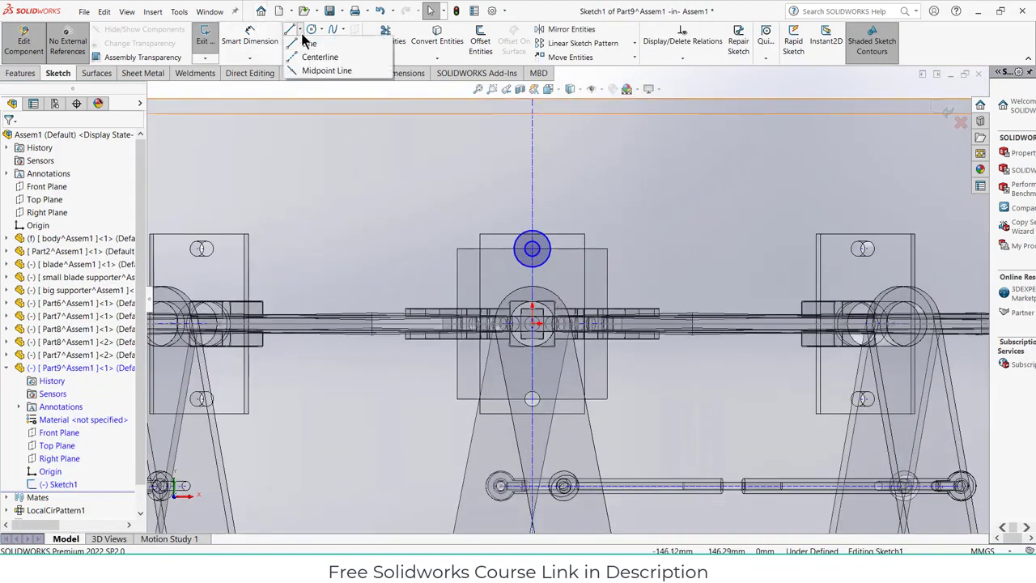
{"action": "left_click", "coordinate": [320, 57]}
{"action": "left_click", "coordinate": [534, 325]}
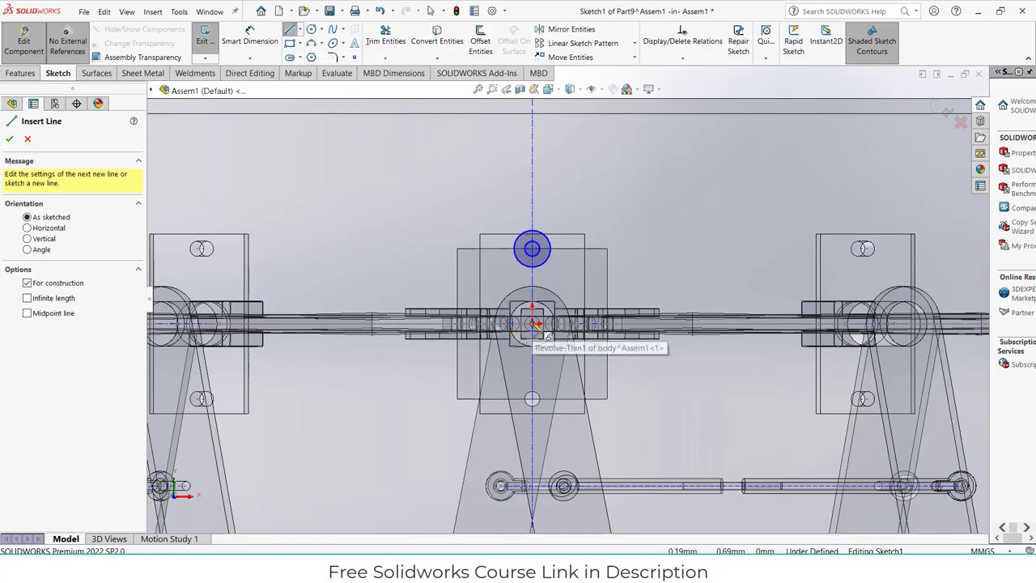
{"action": "left_click", "coordinate": [580, 330]}
{"action": "left_click", "coordinate": [639, 326]}
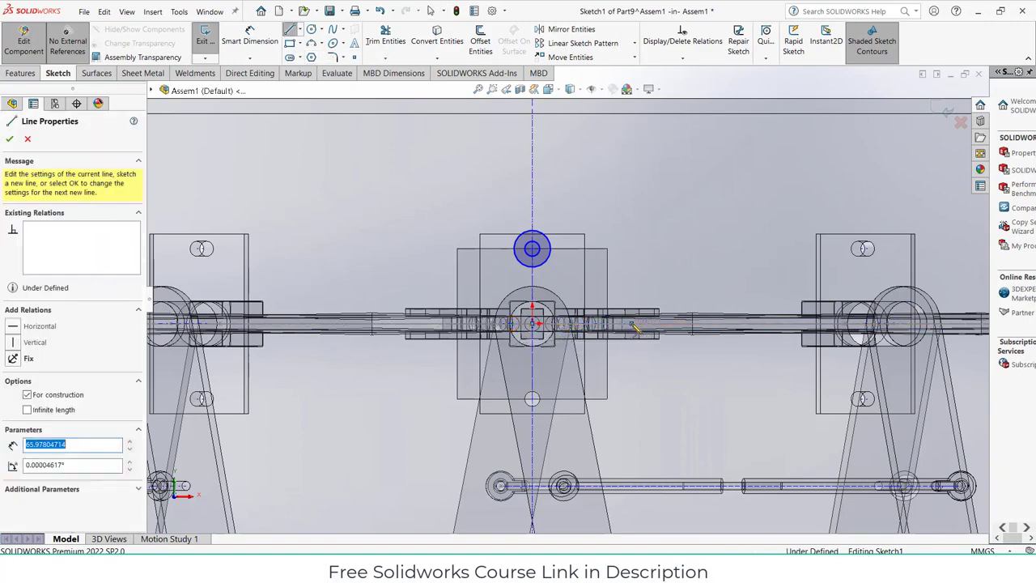
{"action": "key", "text": "Escape"}
Dimension the two concentric circles at the plate's upper hole to diameters of 10 mm and 20 mm
{"action": "scroll", "coordinate": [485, 254], "scroll_direction": "down", "scroll_amount": 4}
{"action": "scroll", "coordinate": [627, 231], "scroll_direction": "down", "scroll_amount": 2}
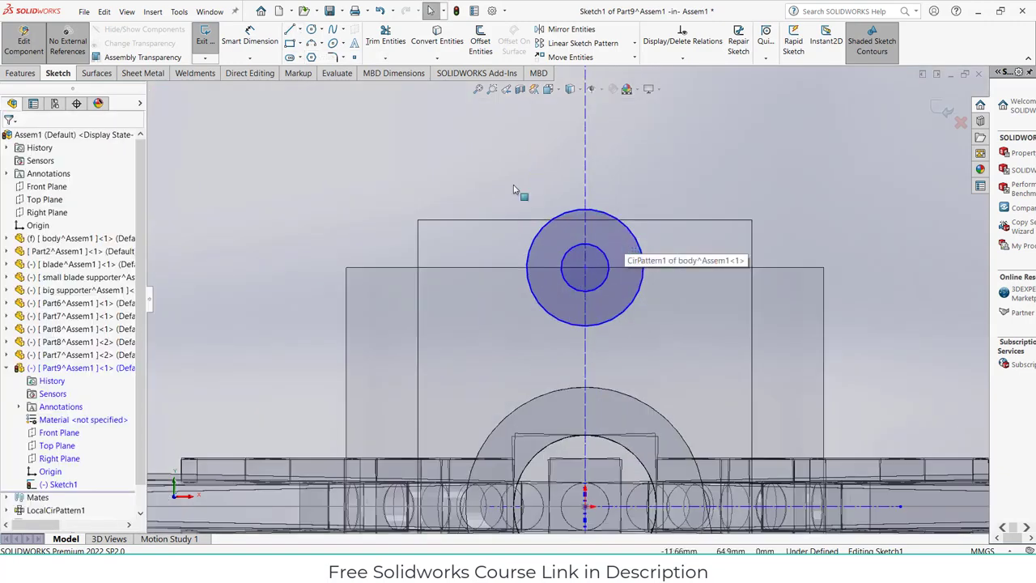
{"action": "left_click", "coordinate": [259, 34]}
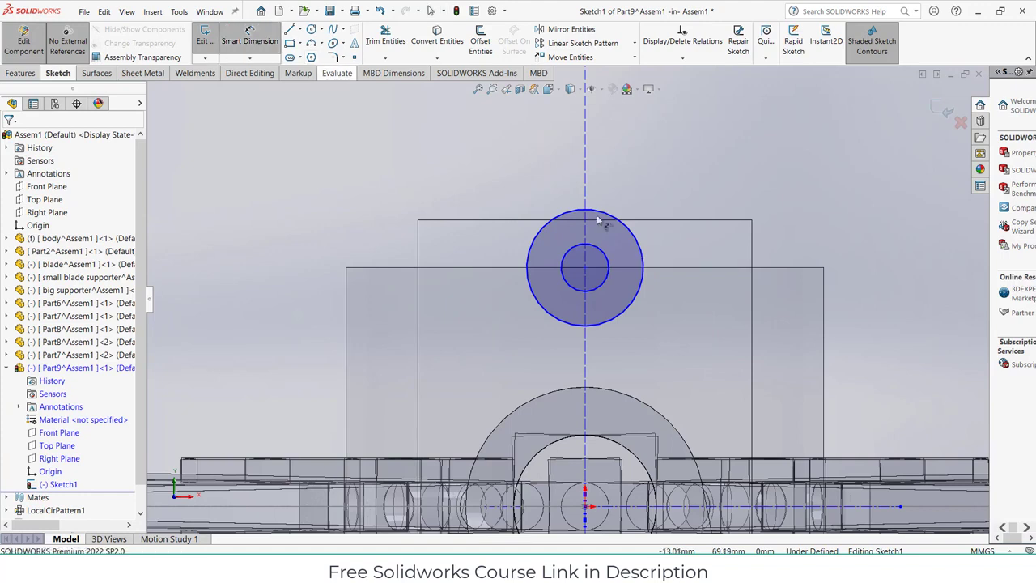
{"action": "left_click", "coordinate": [608, 266]}
{"action": "left_click", "coordinate": [664, 296]}
{"action": "type", "text": "10"}
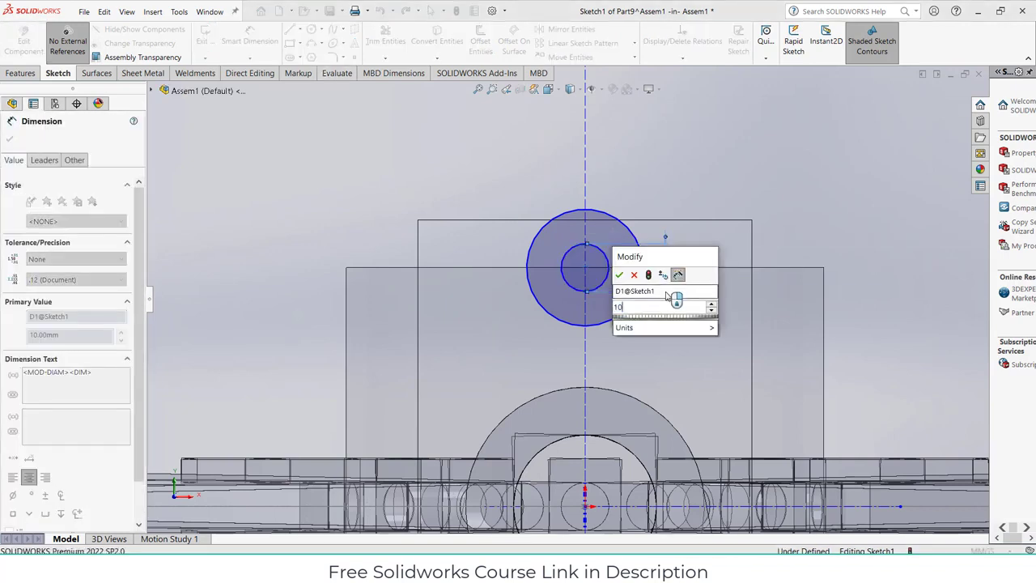
{"action": "key", "text": "Return"}
{"action": "left_click", "coordinate": [644, 243]}
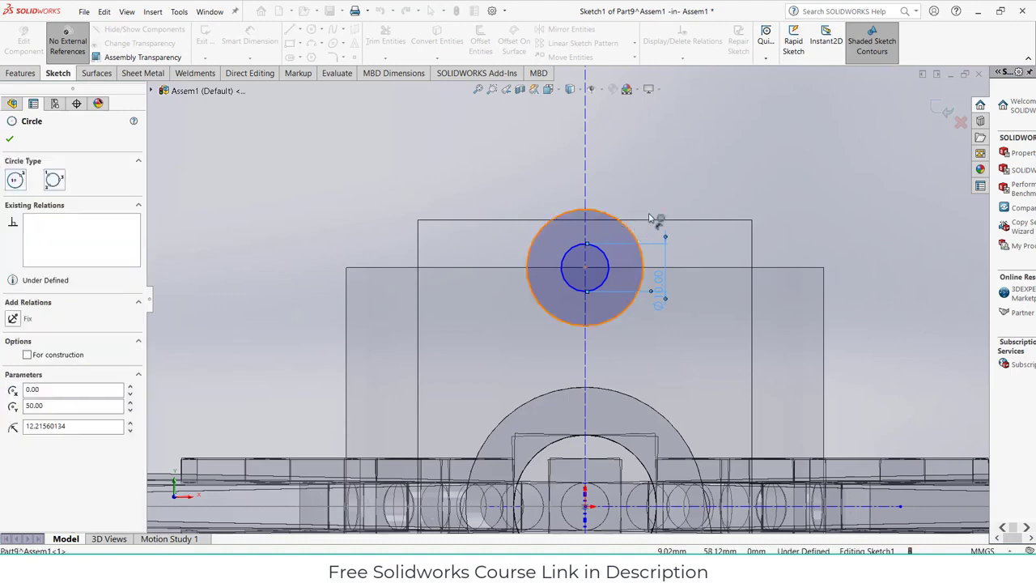
{"action": "left_click", "coordinate": [668, 199]}
{"action": "type", "text": "20"}
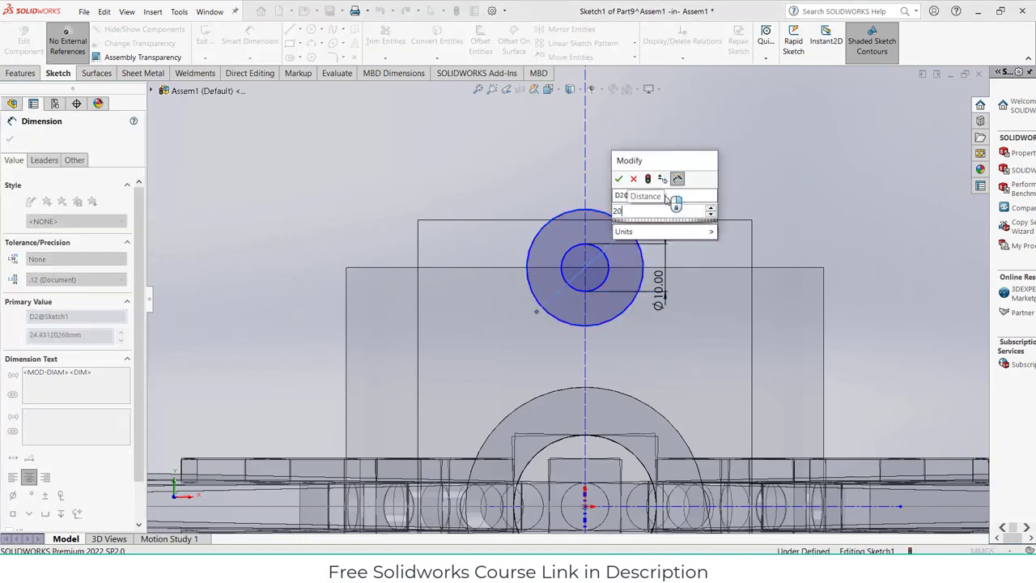
{"action": "key", "text": "Return"}
{"action": "scroll", "coordinate": [656, 304], "scroll_direction": "up", "scroll_amount": 2}
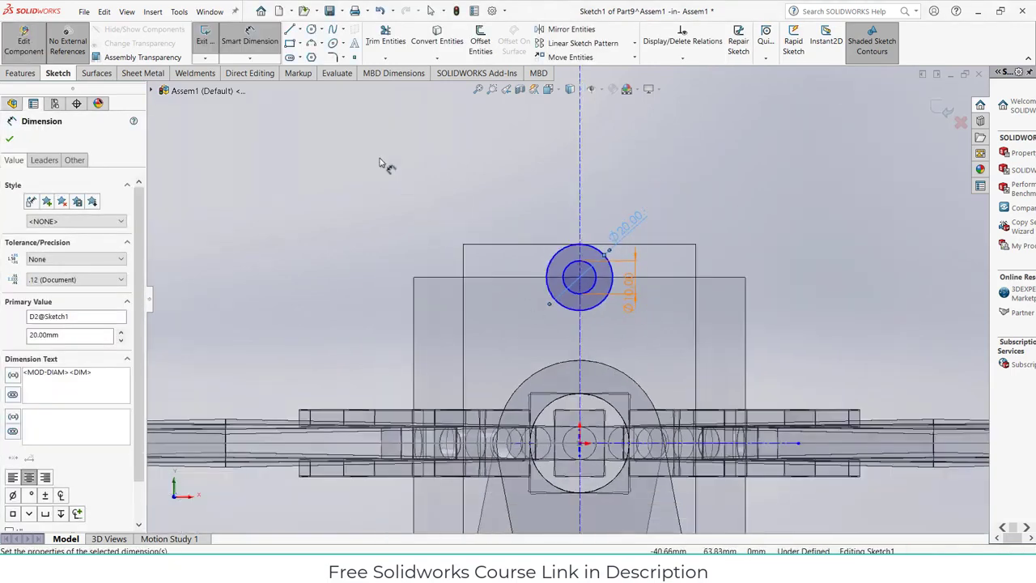
Sketch two concentric circles centred on the origin, with radii of 15 mm and about 29.3 mm
{"action": "key", "text": "f"}
{"action": "left_click", "coordinate": [310, 30]}
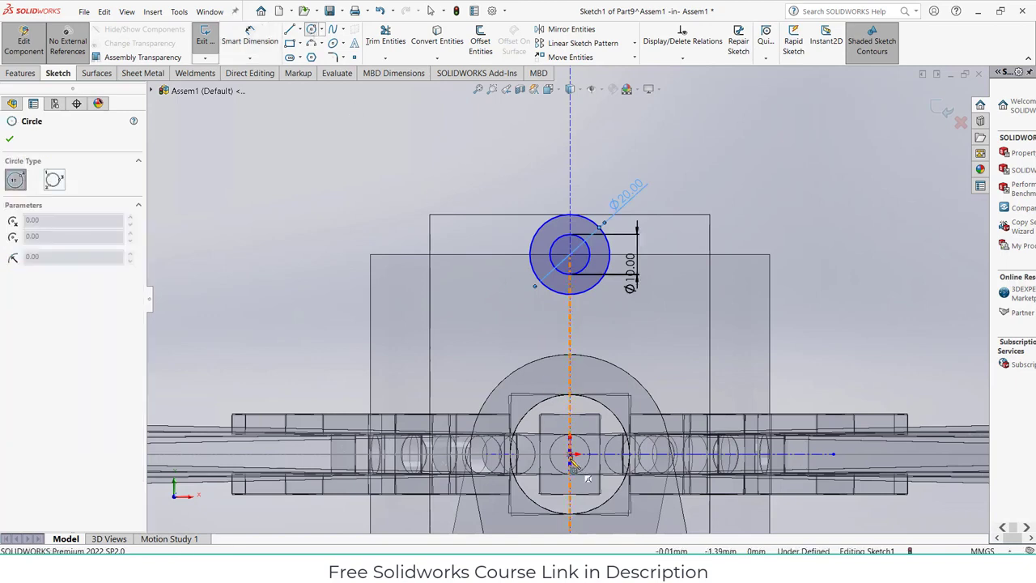
{"action": "left_click", "coordinate": [570, 453]}
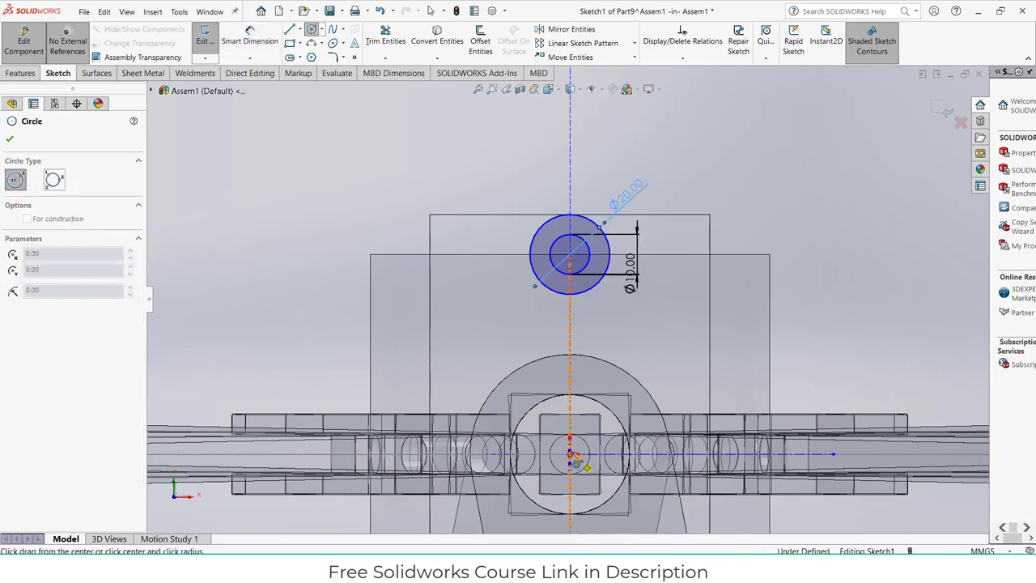
{"action": "left_click", "coordinate": [620, 418]}
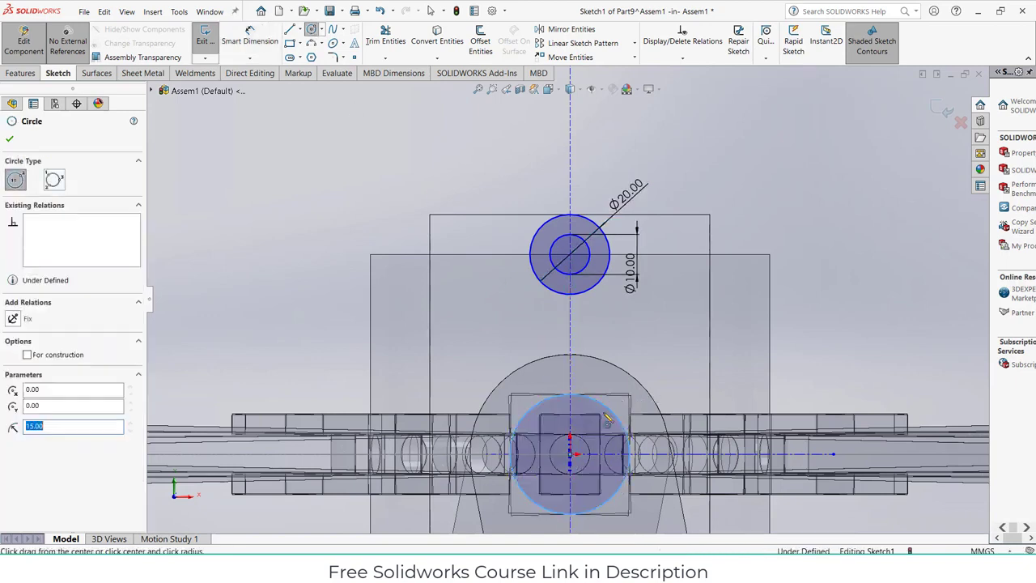
{"action": "left_click", "coordinate": [571, 453]}
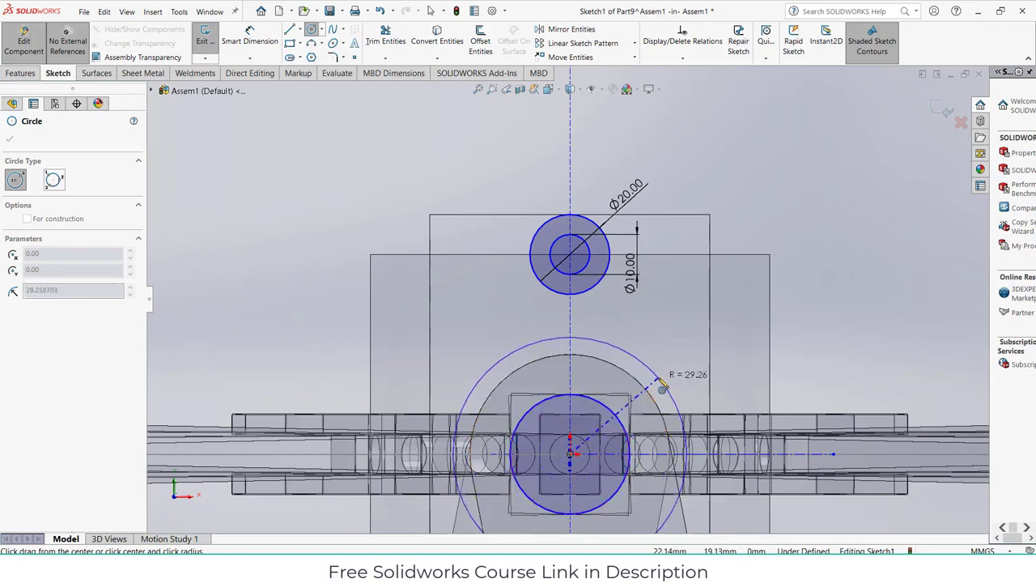
{"action": "left_click", "coordinate": [662, 388]}
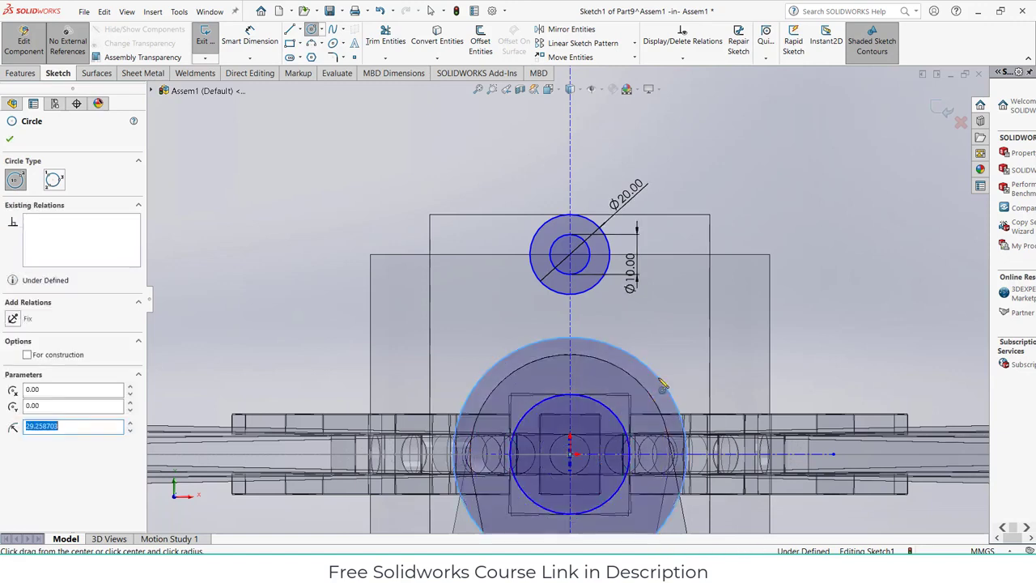
Draw a line on each side joining the 20 mm circle to the largest circle, each about 46 mm long
{"action": "left_click", "coordinate": [290, 30]}
{"action": "left_click", "coordinate": [531, 255]}
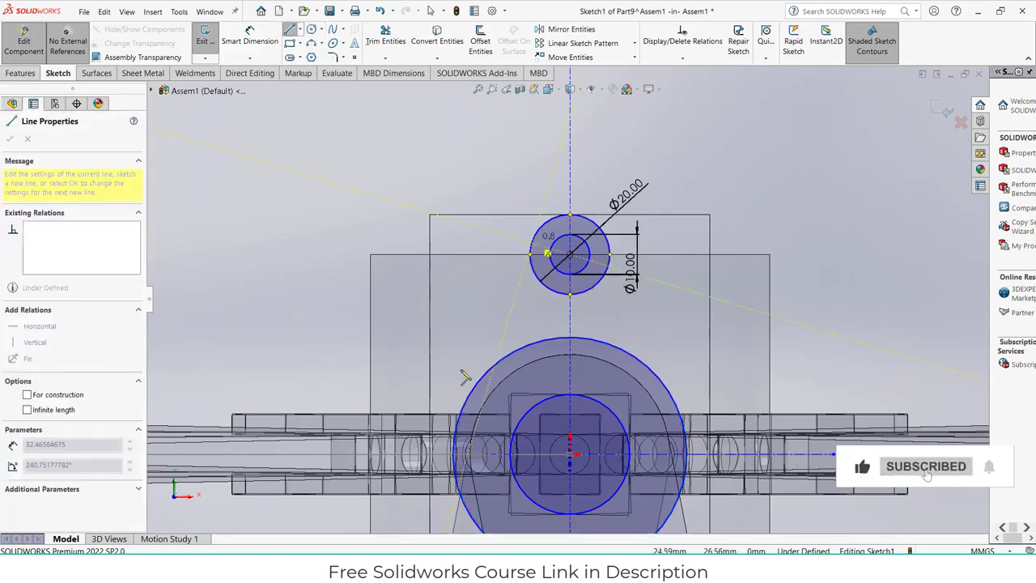
{"action": "left_click", "coordinate": [459, 422]}
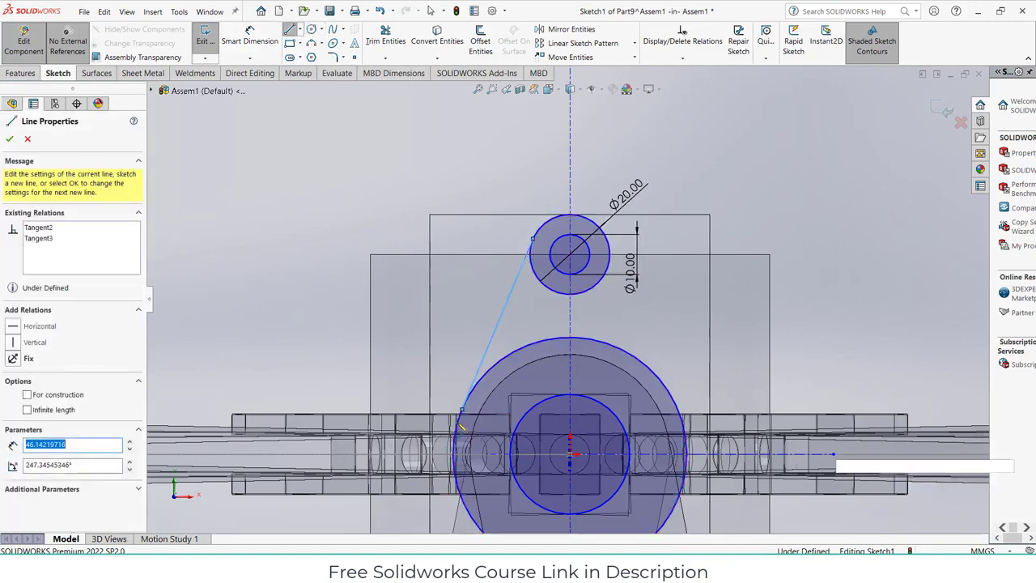
{"action": "key", "text": "Escape"}
{"action": "key", "text": "Escape"}
{"action": "left_click", "coordinate": [291, 32]}
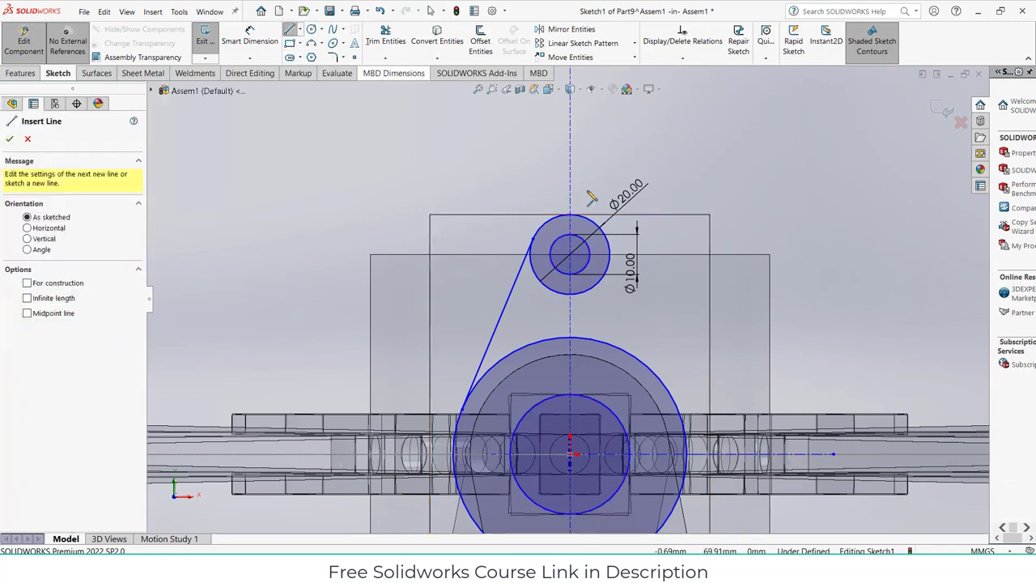
{"action": "left_click", "coordinate": [607, 239]}
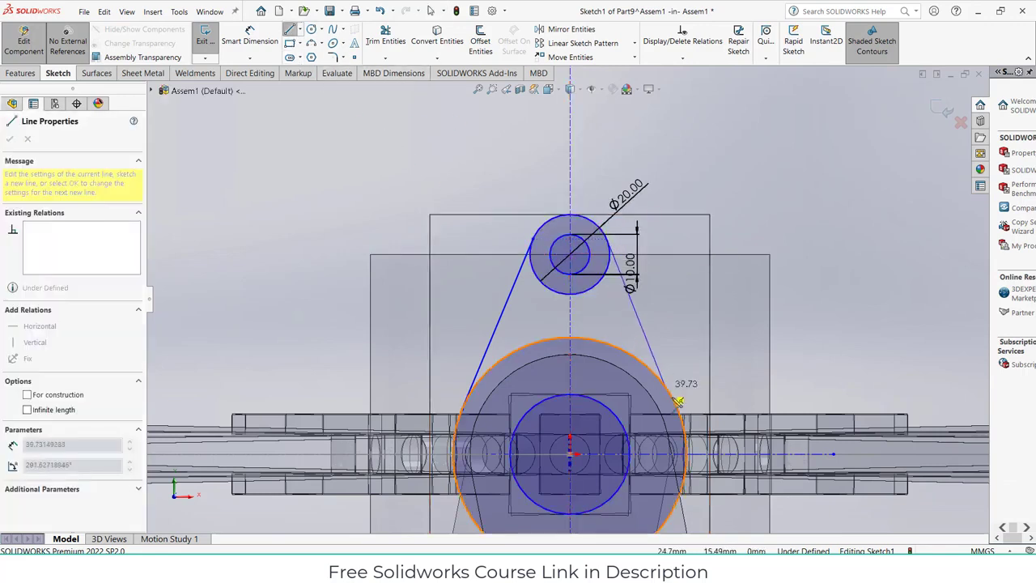
{"action": "left_click", "coordinate": [687, 416]}
{"action": "key", "text": "Escape"}
{"action": "key", "text": "Escape"}
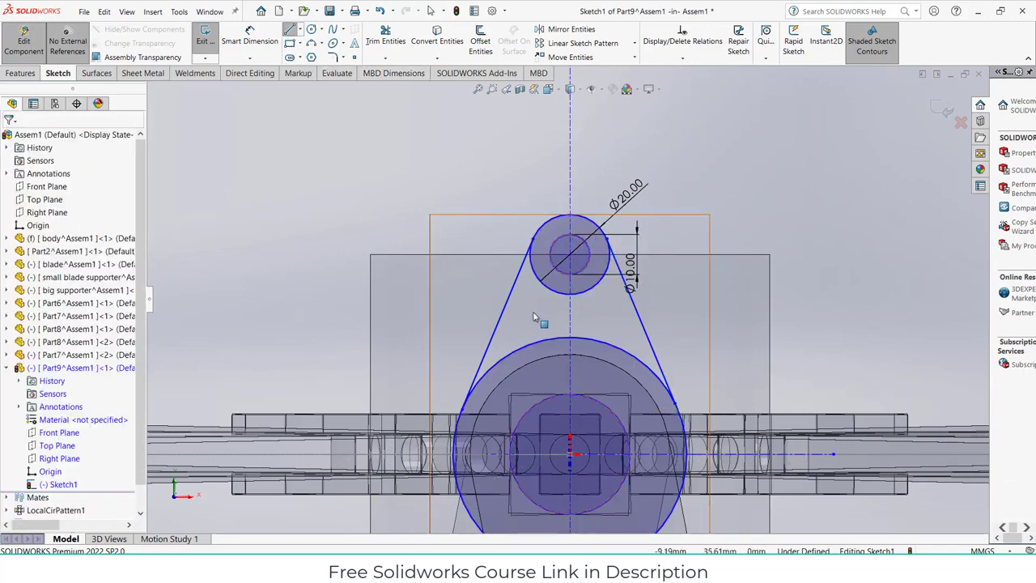
Make the second connecting line tangent to both the largest circle and the 20 mm circle
{"action": "left_click", "coordinate": [443, 270]}
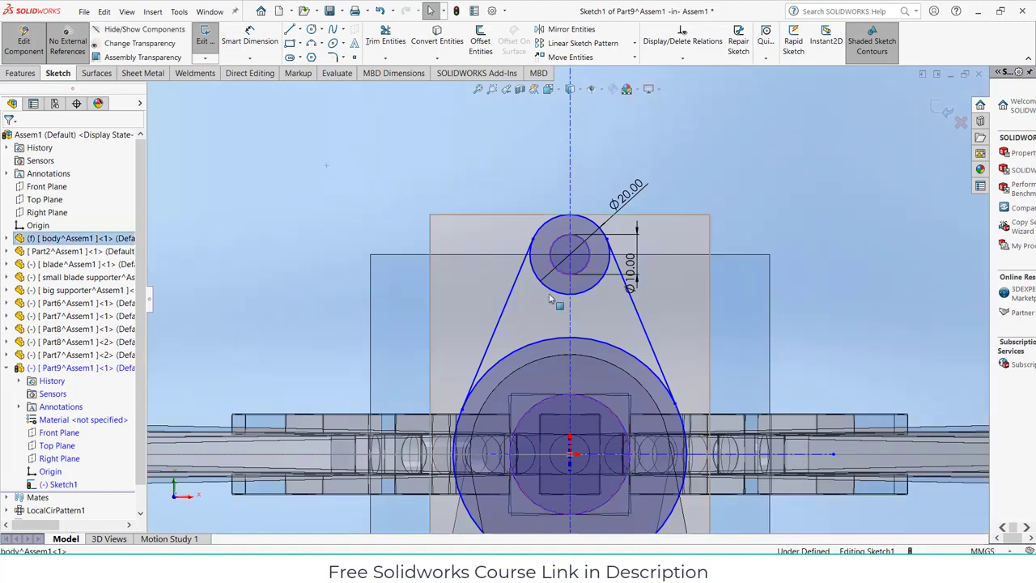
{"action": "left_click", "coordinate": [515, 277]}
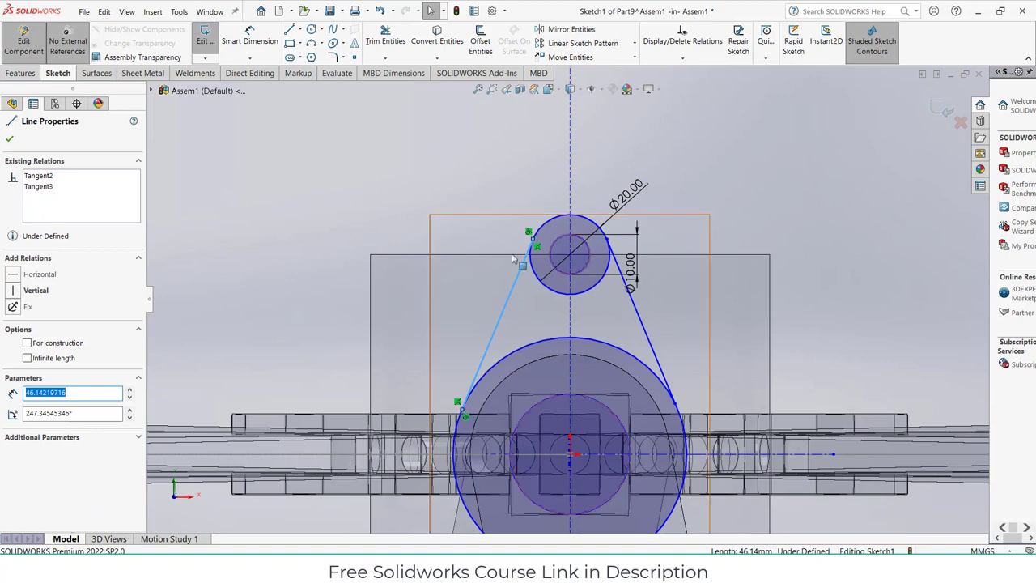
{"action": "left_click", "coordinate": [678, 328]}
{"action": "left_click", "coordinate": [660, 378]}
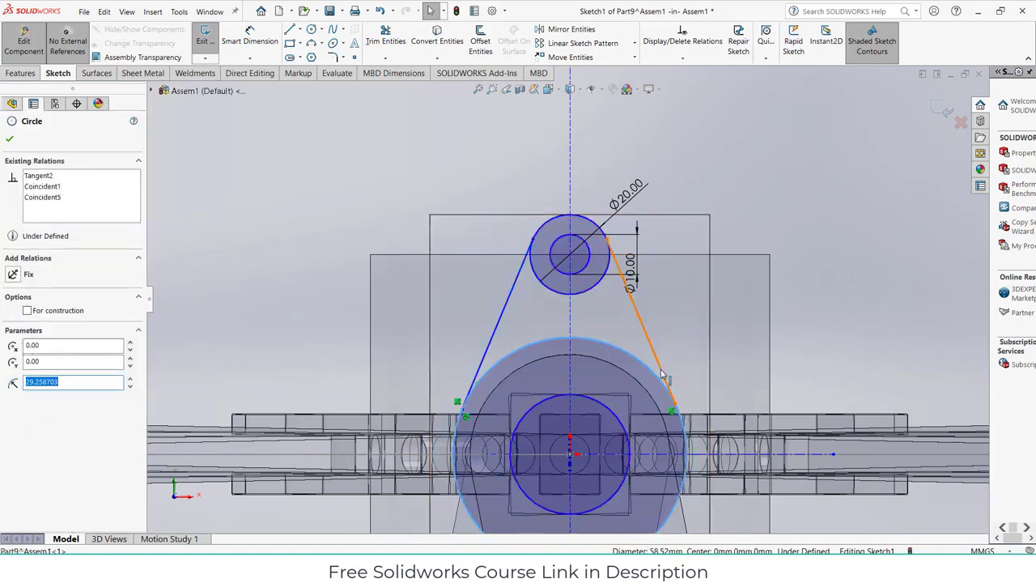
{"action": "left_click", "coordinate": [662, 370], "text": "ctrl"}
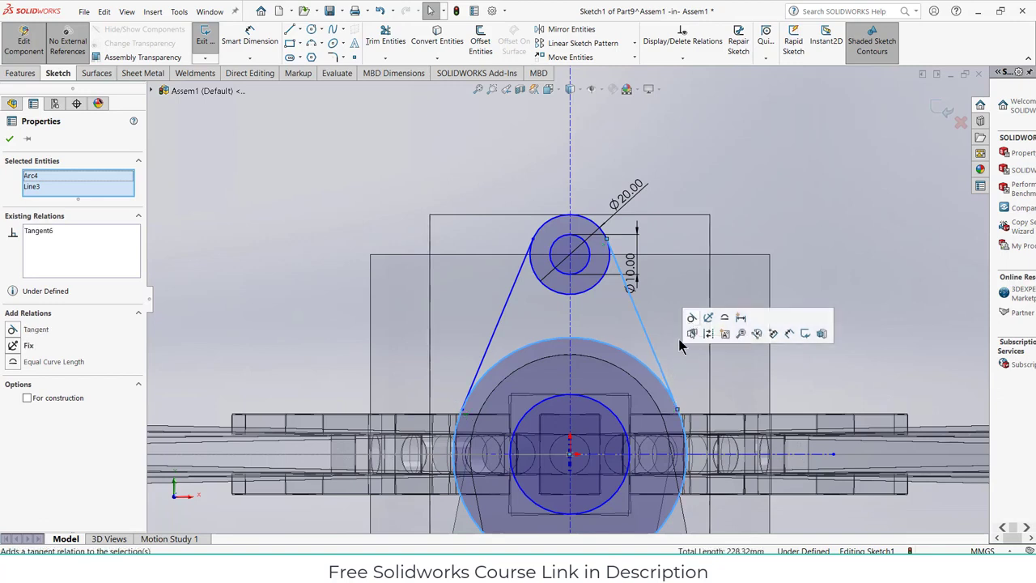
{"action": "left_click", "coordinate": [666, 348]}
{"action": "left_click", "coordinate": [599, 283]}
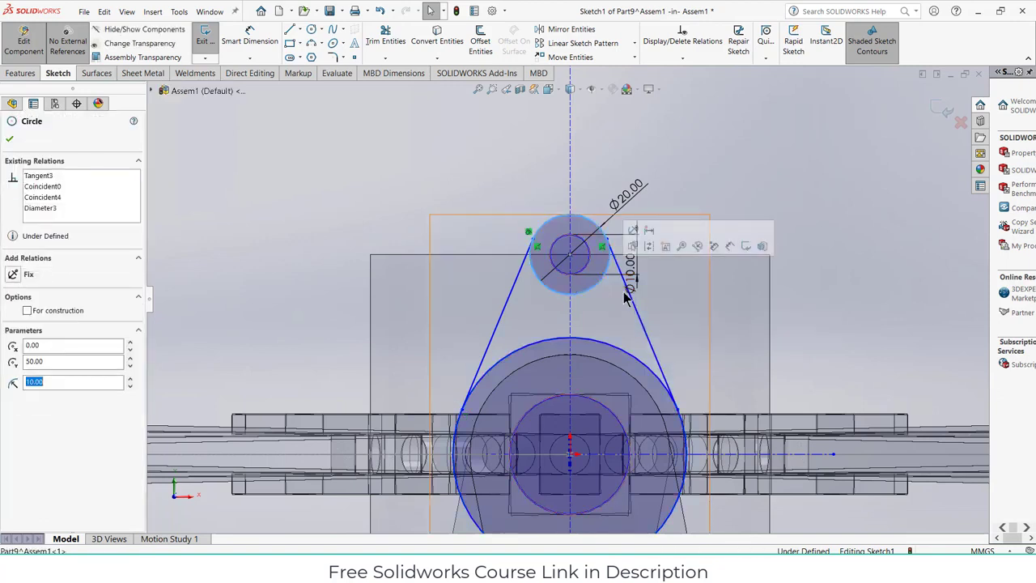
{"action": "left_click", "coordinate": [634, 306], "text": "ctrl"}
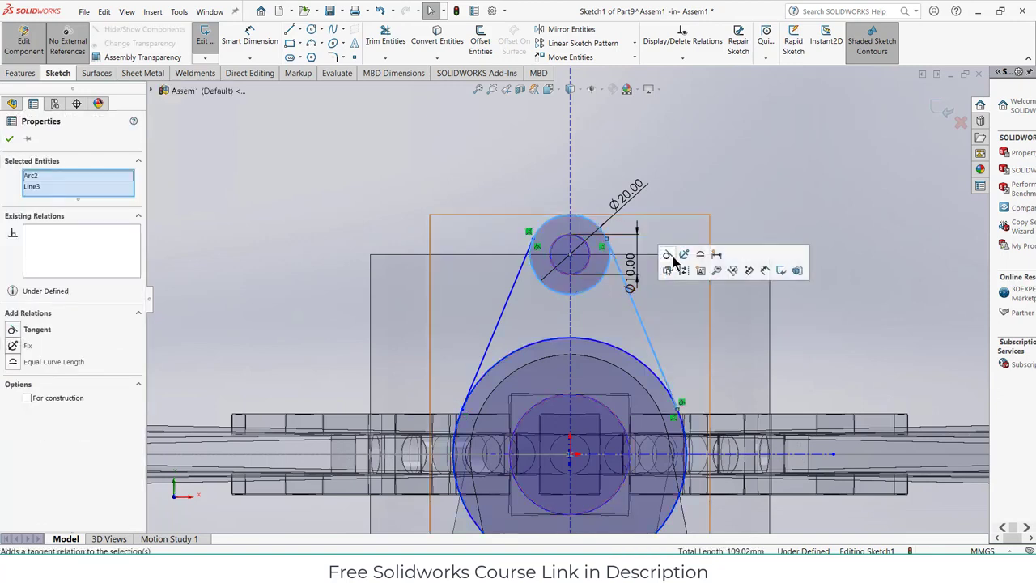
{"action": "left_click", "coordinate": [673, 256]}
{"action": "scroll", "coordinate": [636, 414], "scroll_direction": "up", "scroll_amount": 3}
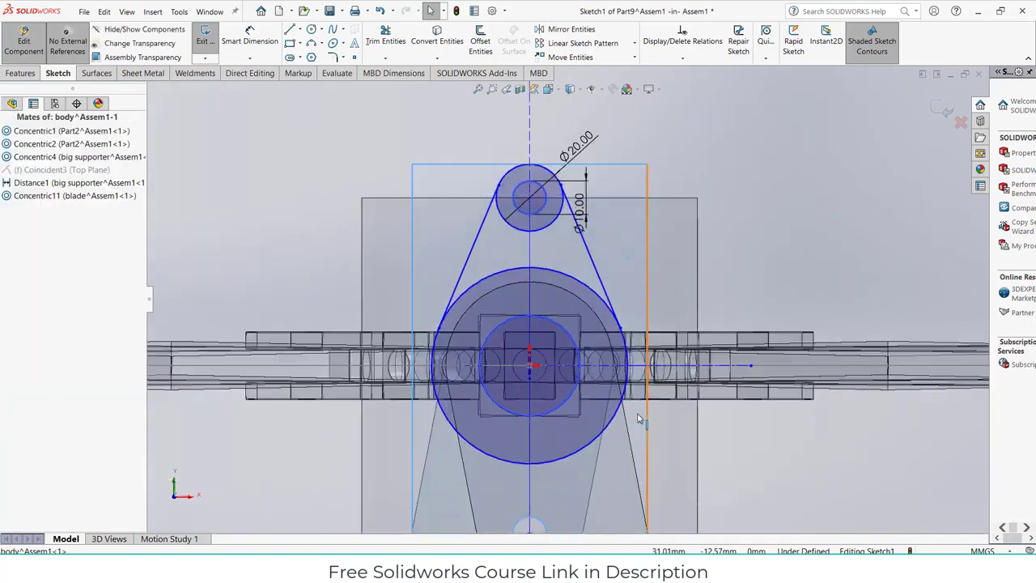
Mirror the 10 mm and 20 mm circles and both tangent lines about the horizontal centerline
{"action": "scroll", "coordinate": [636, 417], "scroll_direction": "down", "scroll_amount": 3}
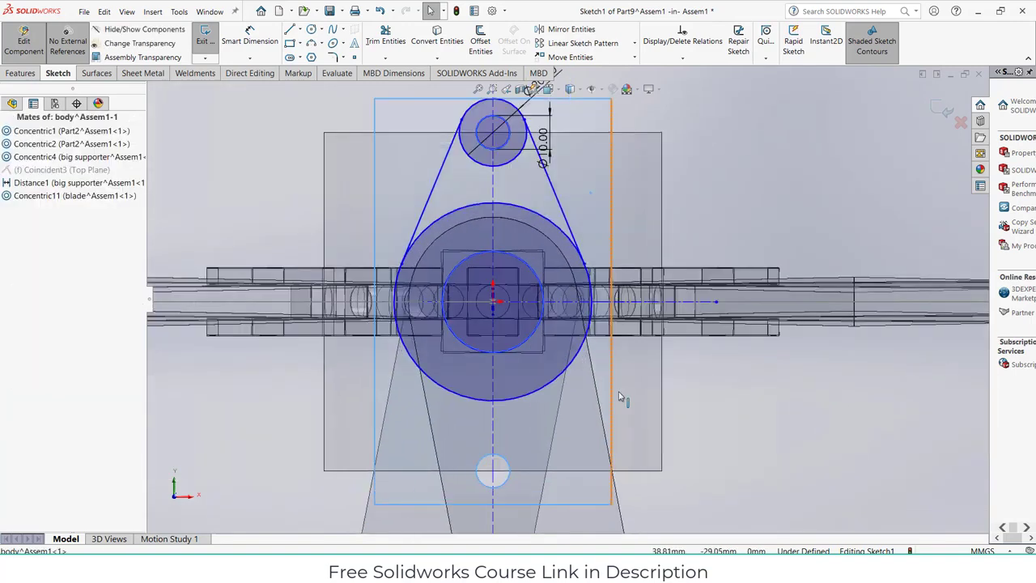
{"action": "left_click", "coordinate": [562, 34]}
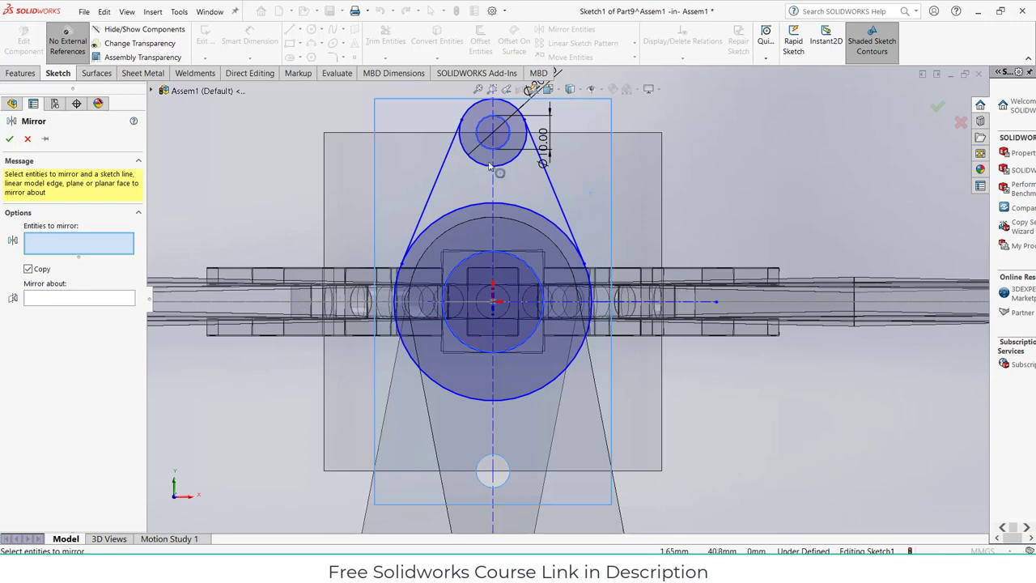
{"action": "left_click", "coordinate": [448, 156]}
{"action": "left_click", "coordinate": [470, 144]}
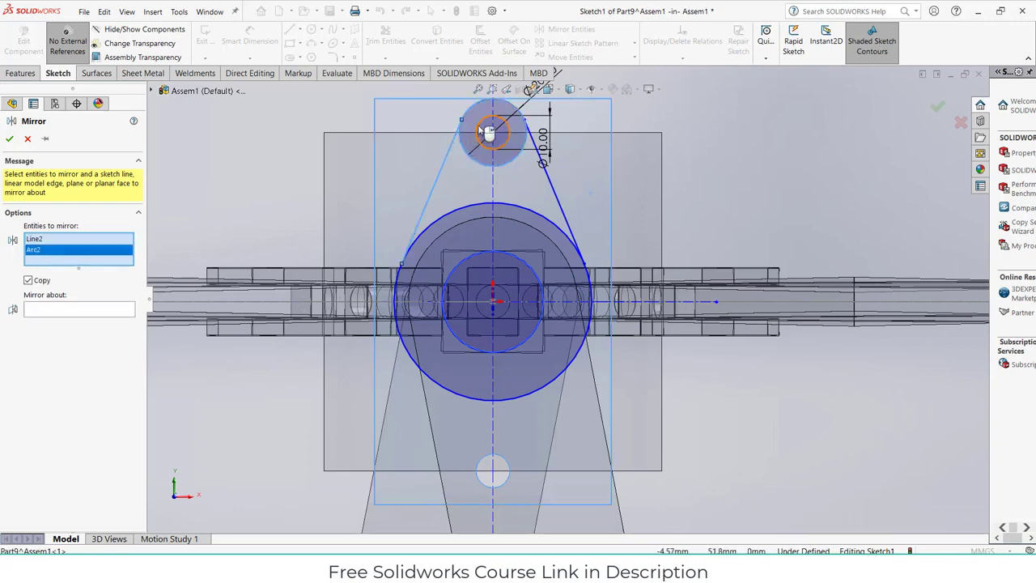
{"action": "left_click", "coordinate": [486, 134]}
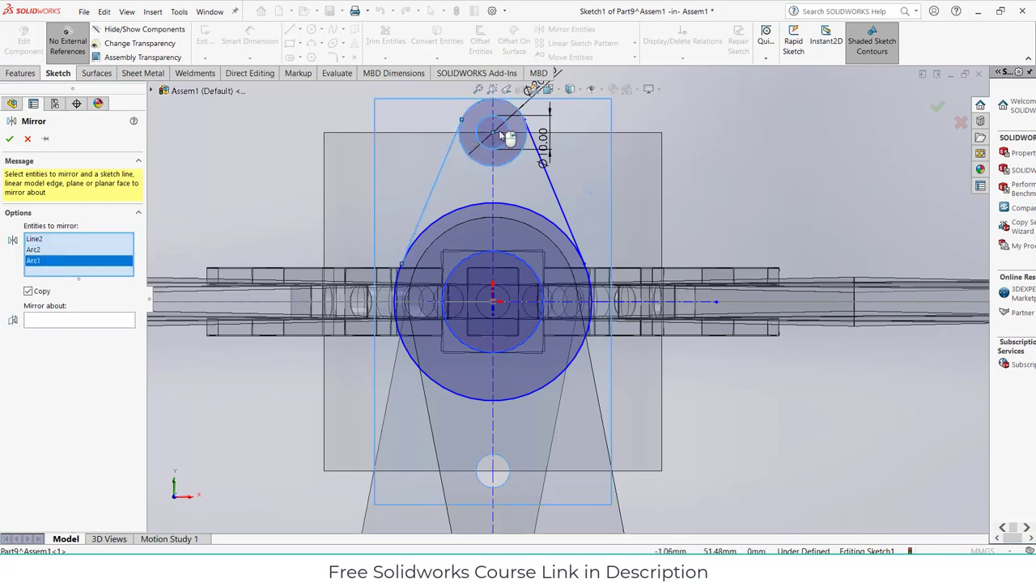
{"action": "left_click", "coordinate": [563, 212]}
{"action": "left_click", "coordinate": [88, 330]}
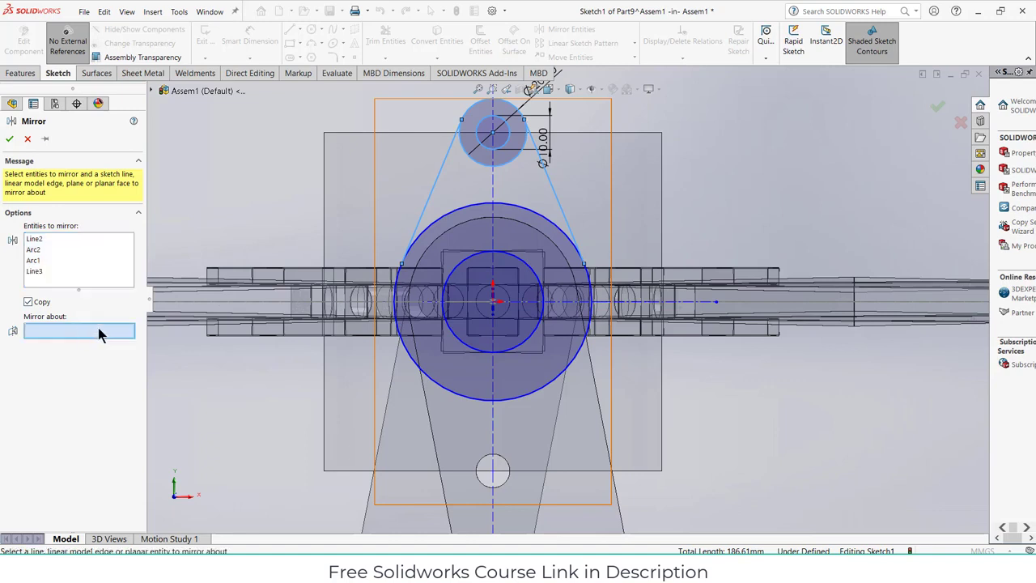
{"action": "left_click", "coordinate": [643, 303]}
{"action": "scroll", "coordinate": [567, 301], "scroll_direction": "up", "scroll_amount": 3}
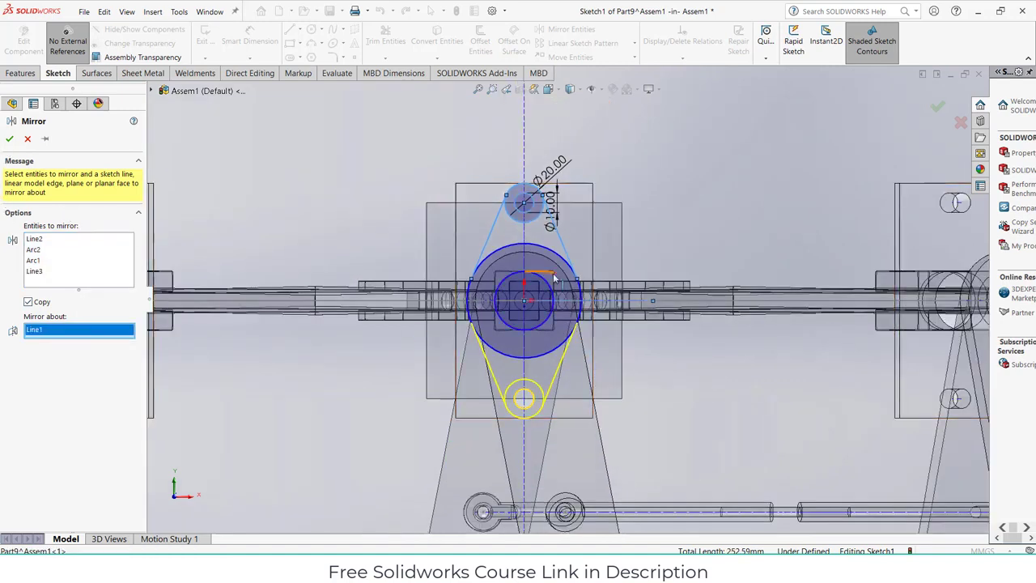
{"action": "scroll", "coordinate": [550, 279], "scroll_direction": "up", "scroll_amount": 2}
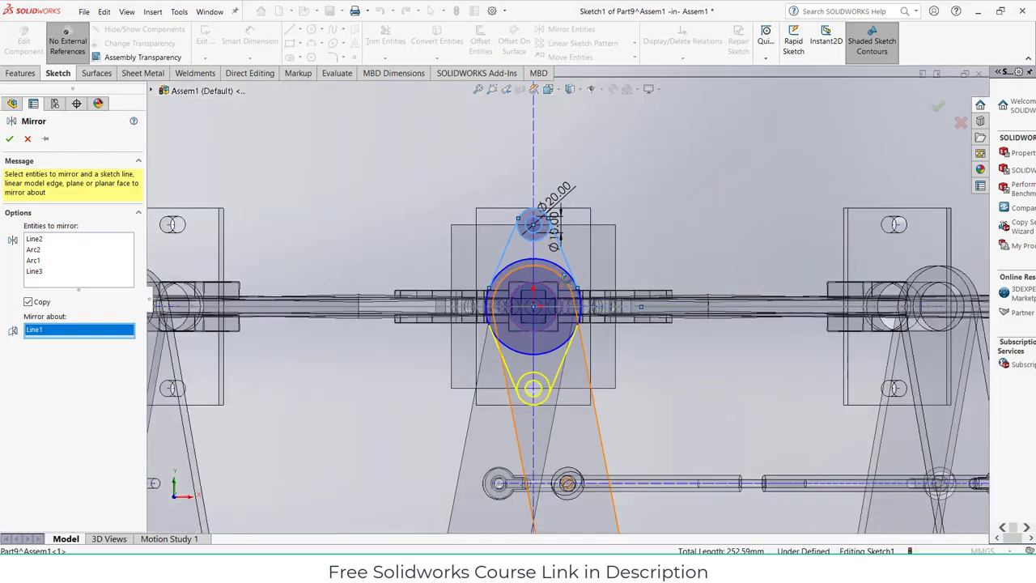
{"action": "middle_click_drag", "start_coordinate": [559, 279], "coordinate": [590, 283]}
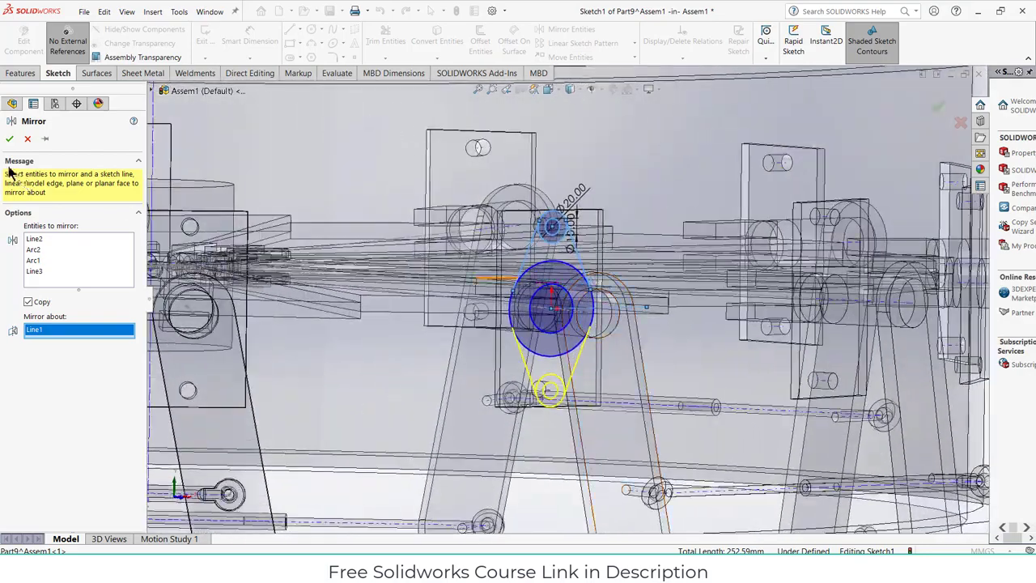
{"action": "left_click", "coordinate": [9, 144]}
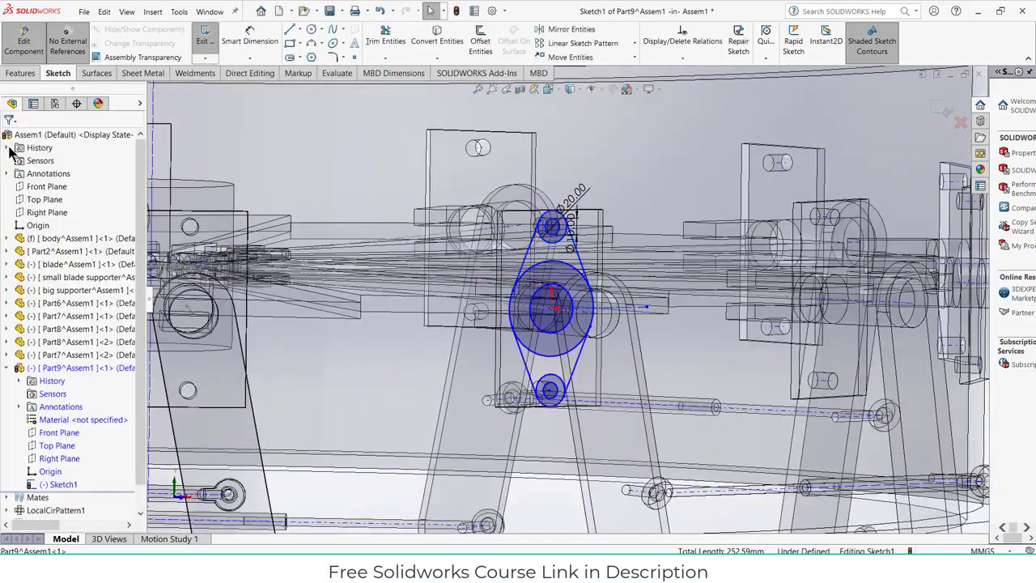
Extrude the upper ring, both tapered webs and the central ring of the flange sketch 10 mm, leaving the central hole open
{"action": "left_click", "coordinate": [21, 78]}
{"action": "left_click", "coordinate": [217, 45]}
{"action": "scroll", "coordinate": [567, 232], "scroll_direction": "down", "scroll_amount": 5}
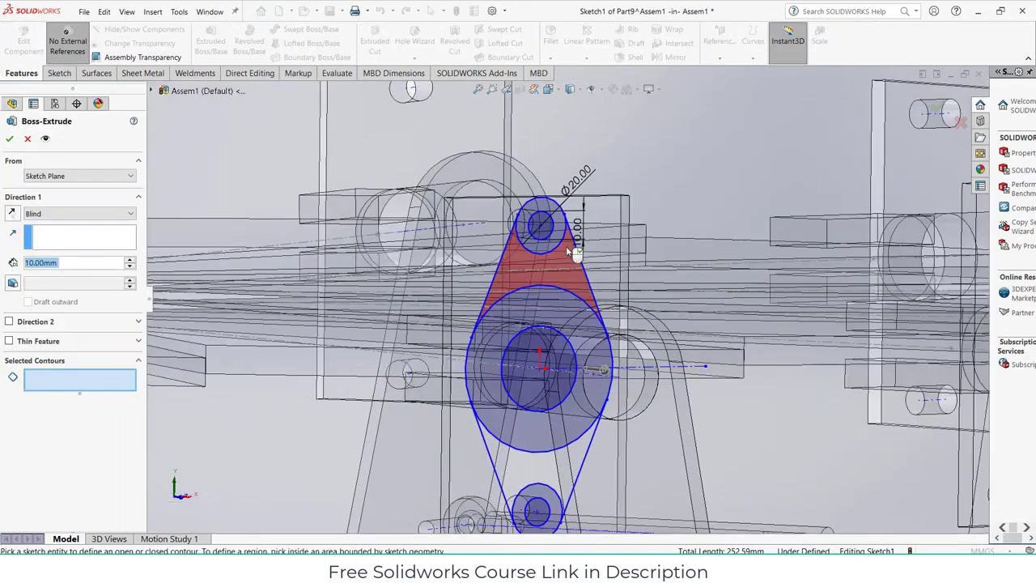
{"action": "left_click", "coordinate": [496, 276]}
{"action": "left_click", "coordinate": [523, 251]}
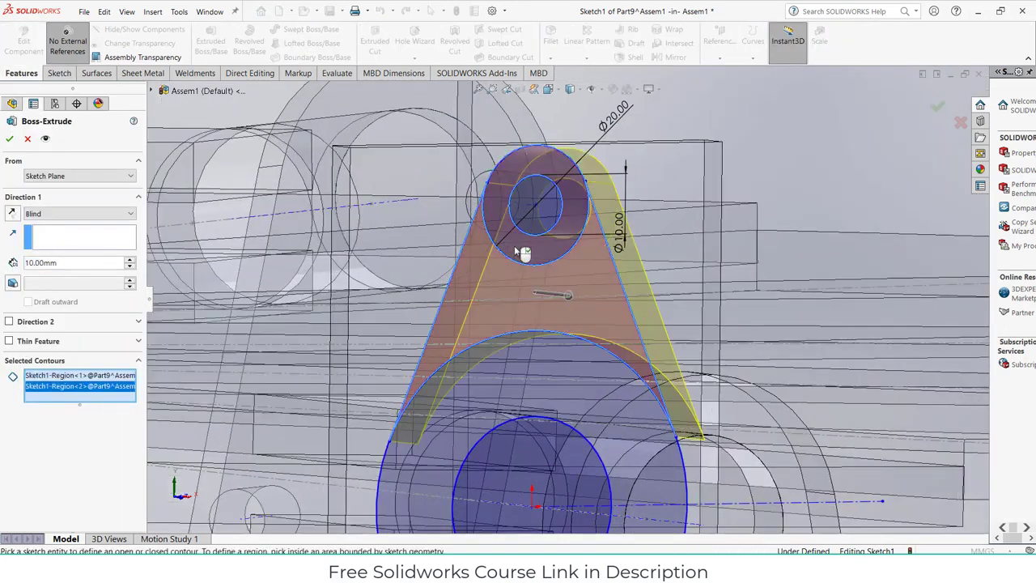
{"action": "scroll", "coordinate": [528, 308], "scroll_direction": "up", "scroll_amount": 2}
{"action": "left_click", "coordinate": [528, 369]}
{"action": "scroll", "coordinate": [528, 371], "scroll_direction": "up", "scroll_amount": 2}
{"action": "scroll", "coordinate": [550, 502], "scroll_direction": "down", "scroll_amount": 2}
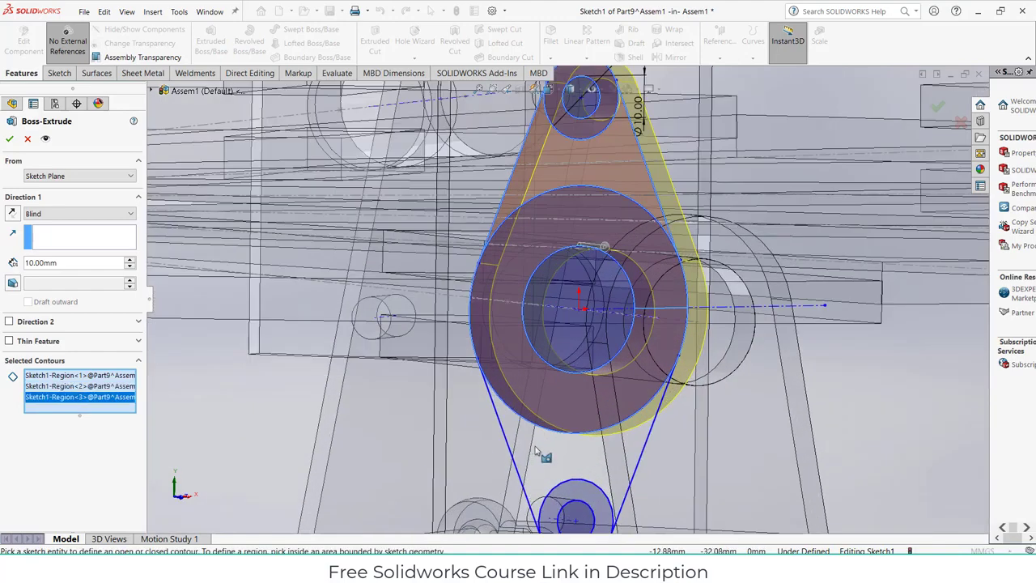
{"action": "left_click", "coordinate": [547, 453]}
{"action": "scroll", "coordinate": [547, 454], "scroll_direction": "up", "scroll_amount": 2}
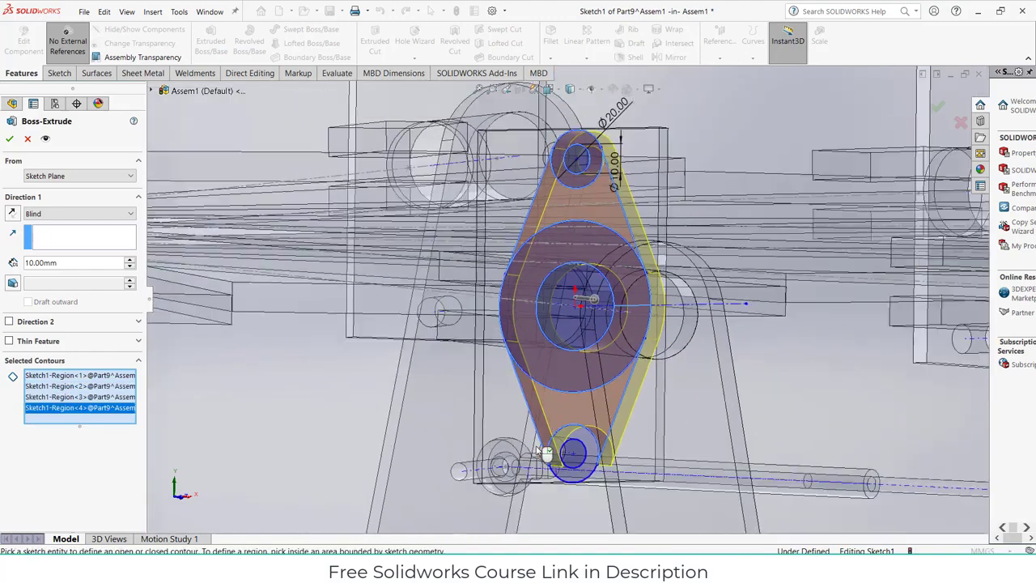
{"action": "left_click", "coordinate": [10, 139]}
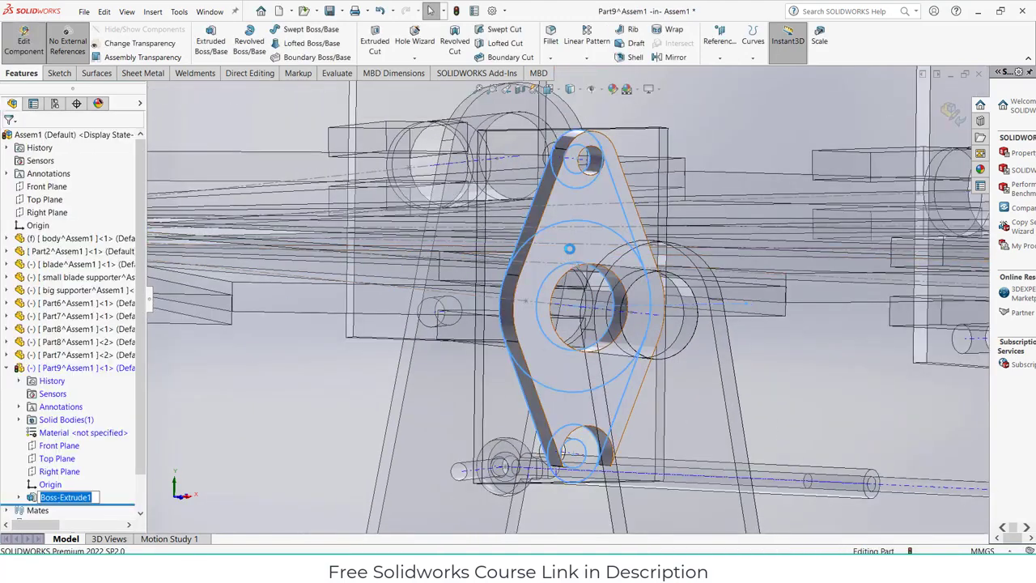
{"action": "left_click", "coordinate": [599, 237]}
{"action": "left_click", "coordinate": [612, 223]}
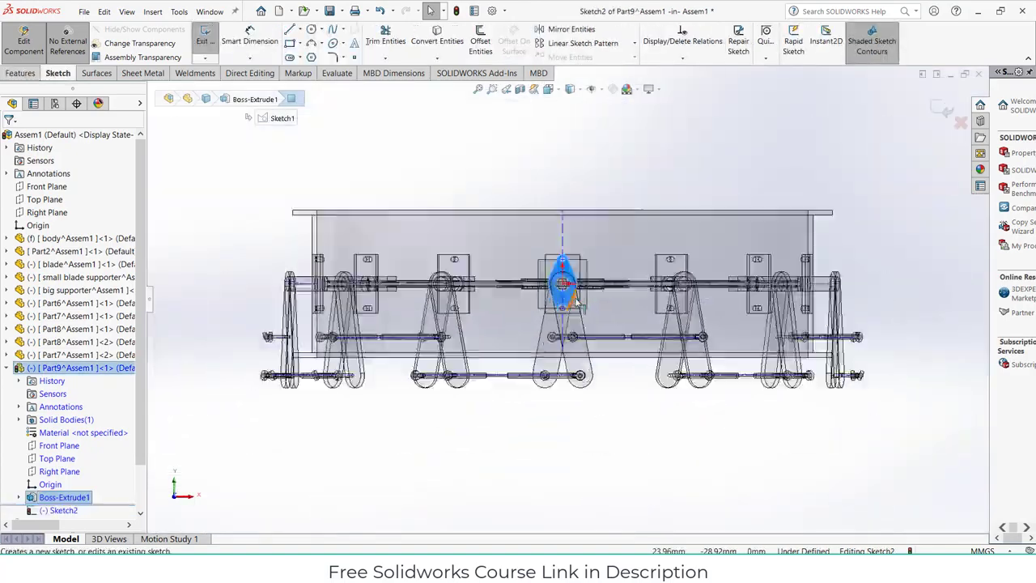
{"action": "scroll", "coordinate": [576, 324], "scroll_direction": "down", "scroll_amount": 5}
{"action": "scroll", "coordinate": [572, 311], "scroll_direction": "up", "scroll_amount": 3}
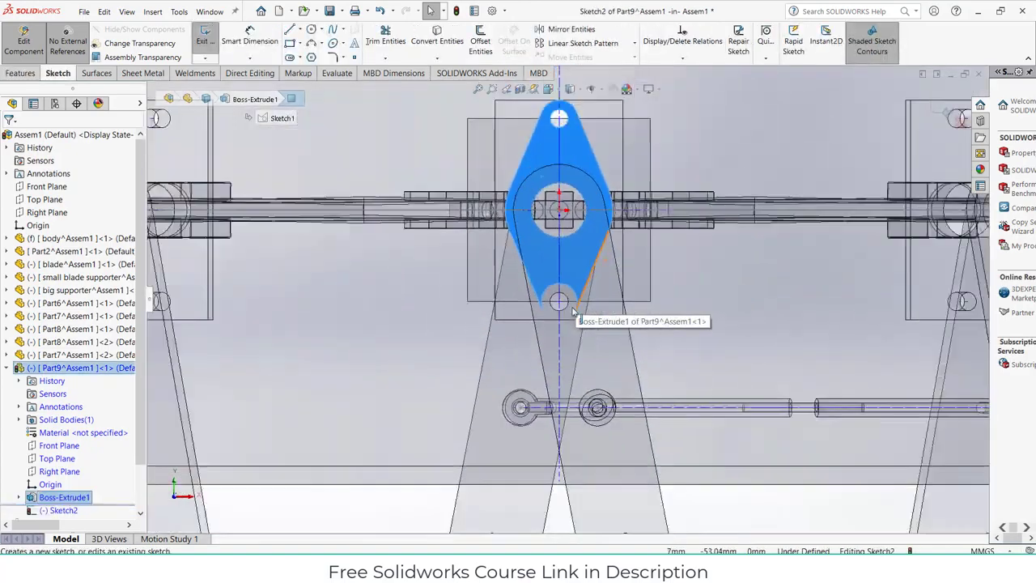
{"action": "middle_click_drag", "start_coordinate": [573, 311], "coordinate": [620, 288]}
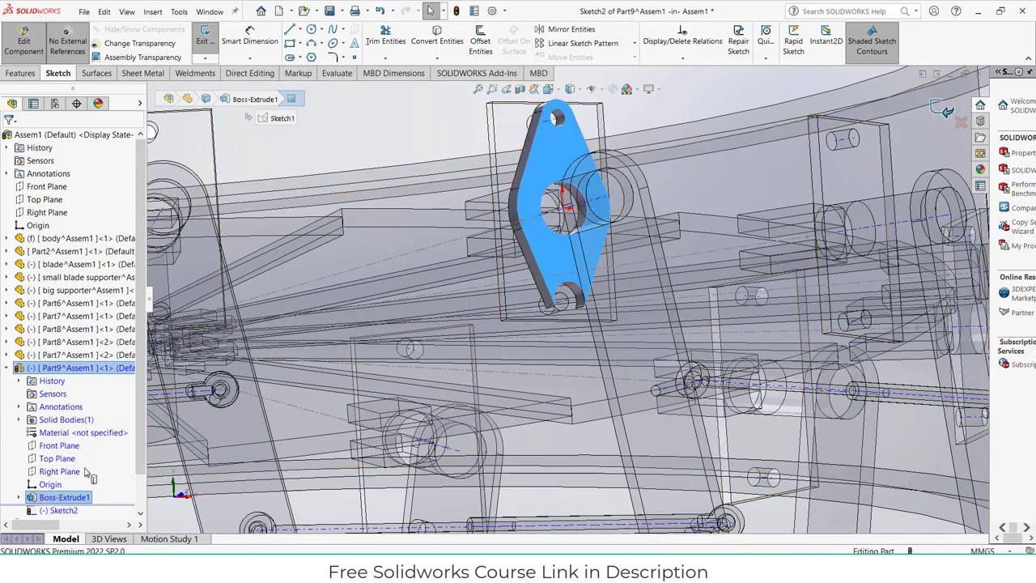
Edit the flange extrusion to include the ring around the lower hole in its selected contours
{"action": "right_click", "coordinate": [65, 497]}
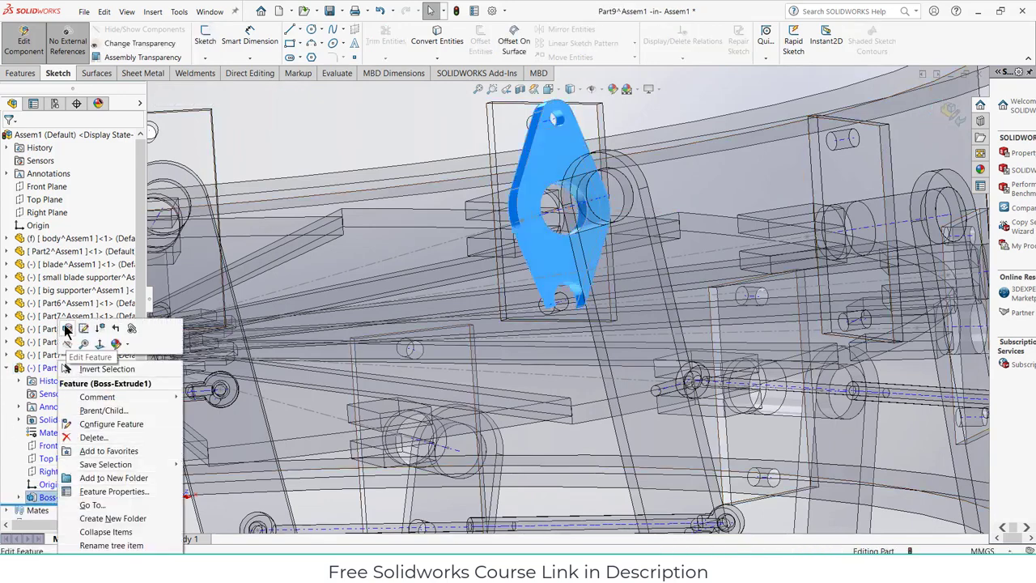
{"action": "left_click", "coordinate": [67, 329]}
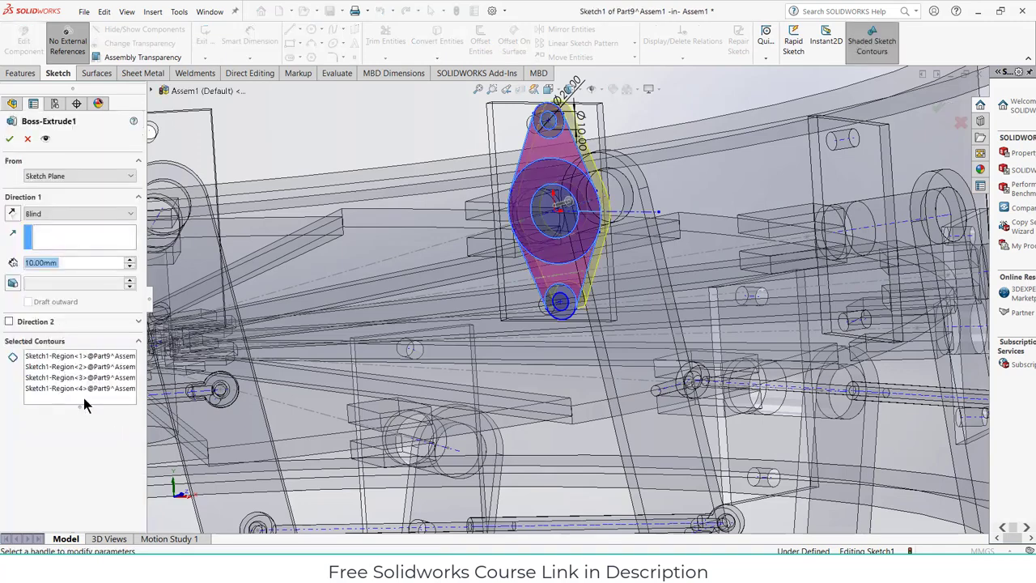
{"action": "left_click", "coordinate": [83, 399]}
{"action": "scroll", "coordinate": [560, 300], "scroll_direction": "down", "scroll_amount": 5}
{"action": "left_click", "coordinate": [570, 279]}
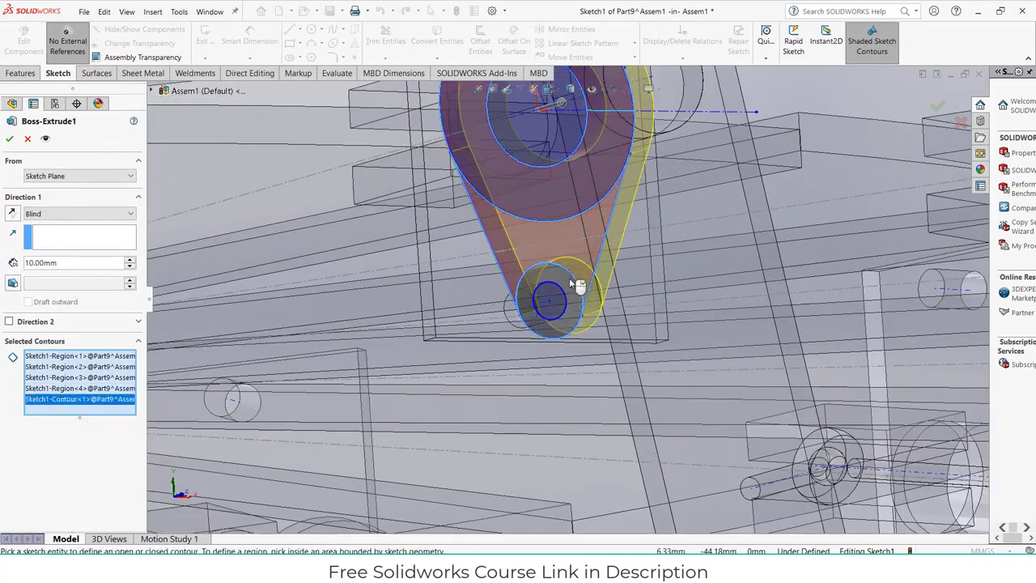
{"action": "scroll", "coordinate": [569, 279], "scroll_direction": "down", "scroll_amount": 4}
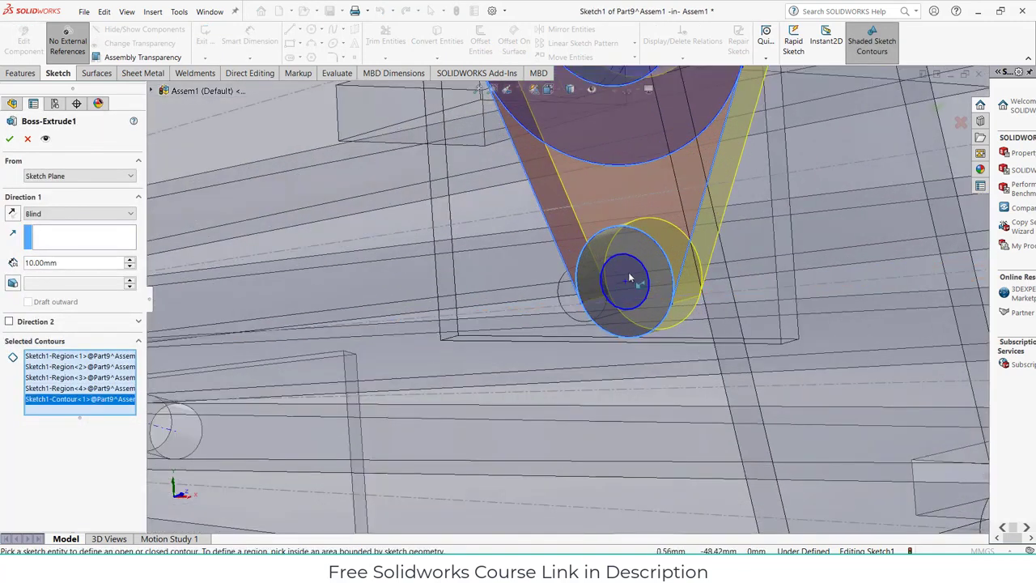
{"action": "left_click", "coordinate": [632, 278]}
{"action": "scroll", "coordinate": [751, 259], "scroll_direction": "up", "scroll_amount": 5}
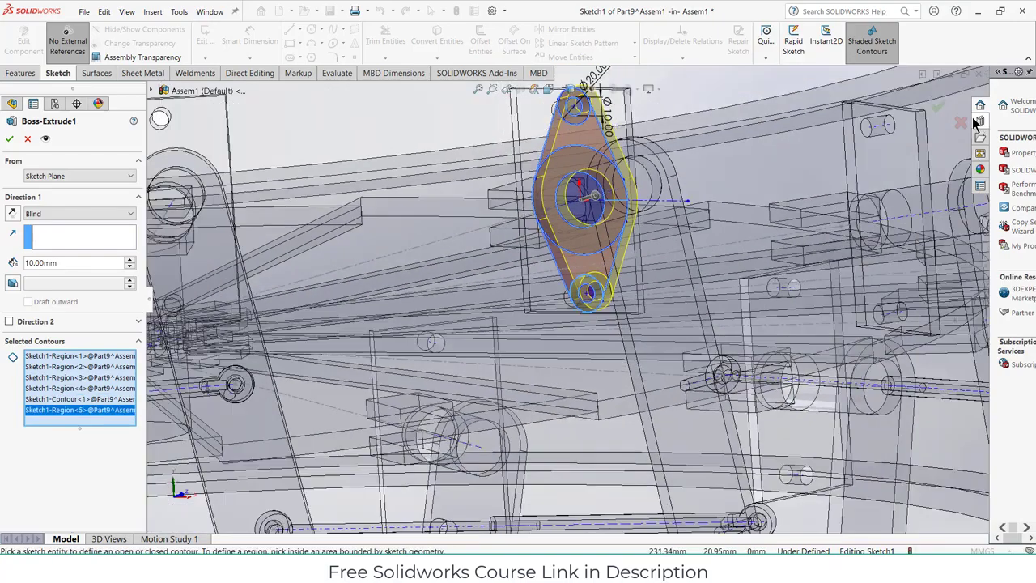
{"action": "left_click", "coordinate": [937, 109]}
Sketch two concentric circles centred on the origin on the flange's front face, with radii of about 15 mm and 29.2 mm
{"action": "scroll", "coordinate": [608, 191], "scroll_direction": "down", "scroll_amount": 3}
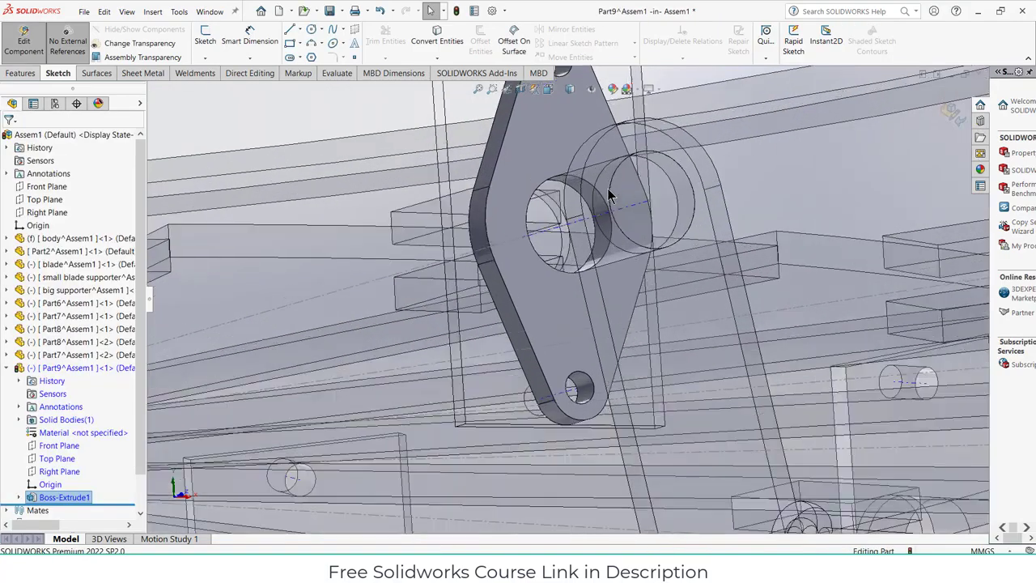
{"action": "left_click", "coordinate": [557, 147]}
{"action": "left_click", "coordinate": [609, 103]}
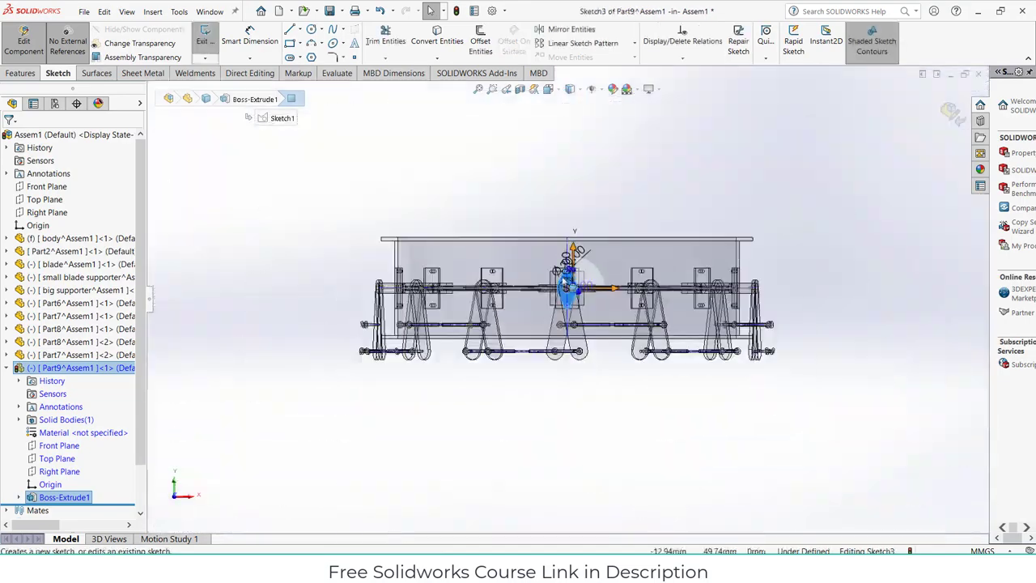
{"action": "scroll", "coordinate": [573, 301], "scroll_direction": "down", "scroll_amount": 5}
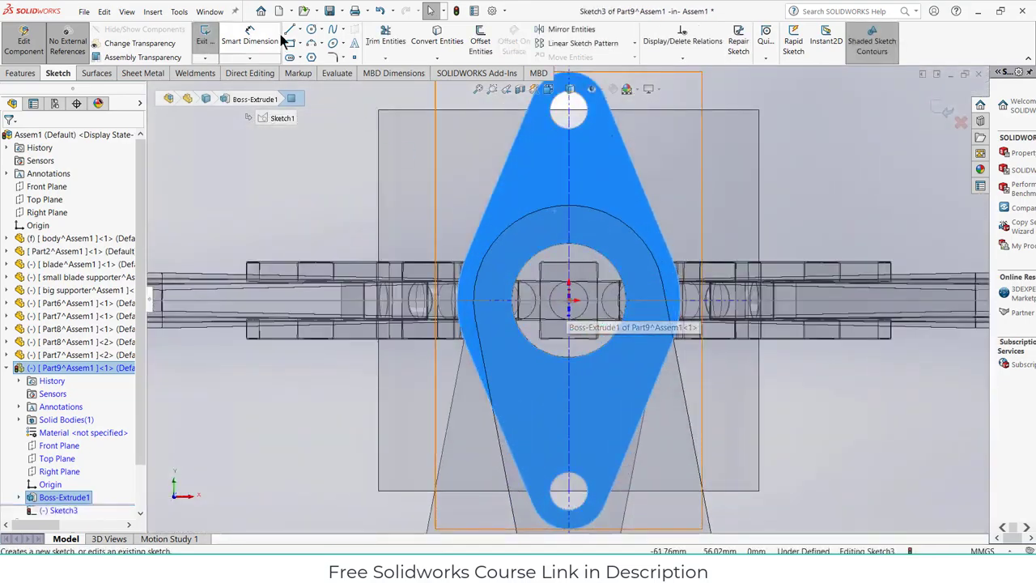
{"action": "left_click", "coordinate": [312, 31]}
{"action": "left_click", "coordinate": [569, 301]}
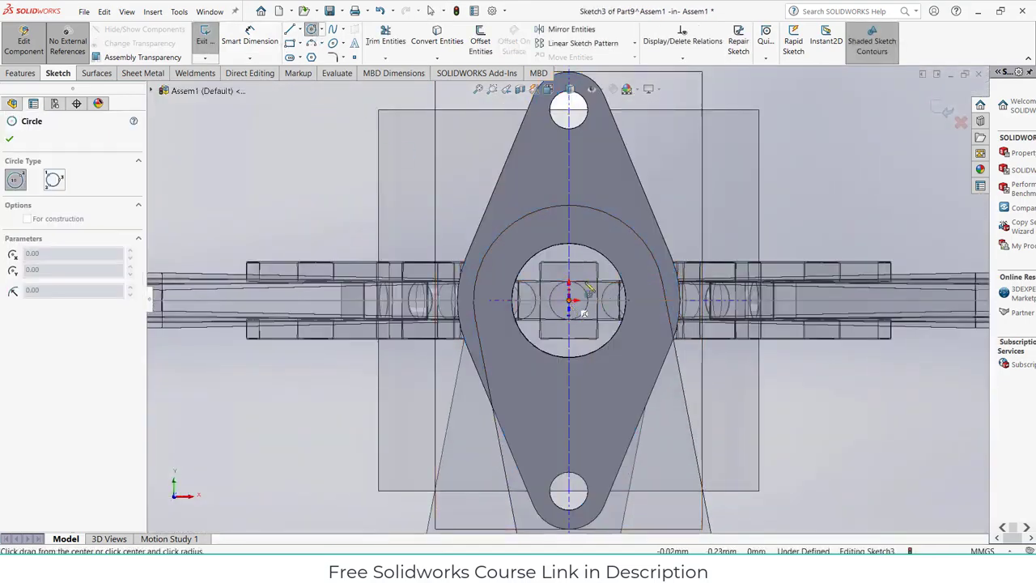
{"action": "left_click", "coordinate": [618, 269]}
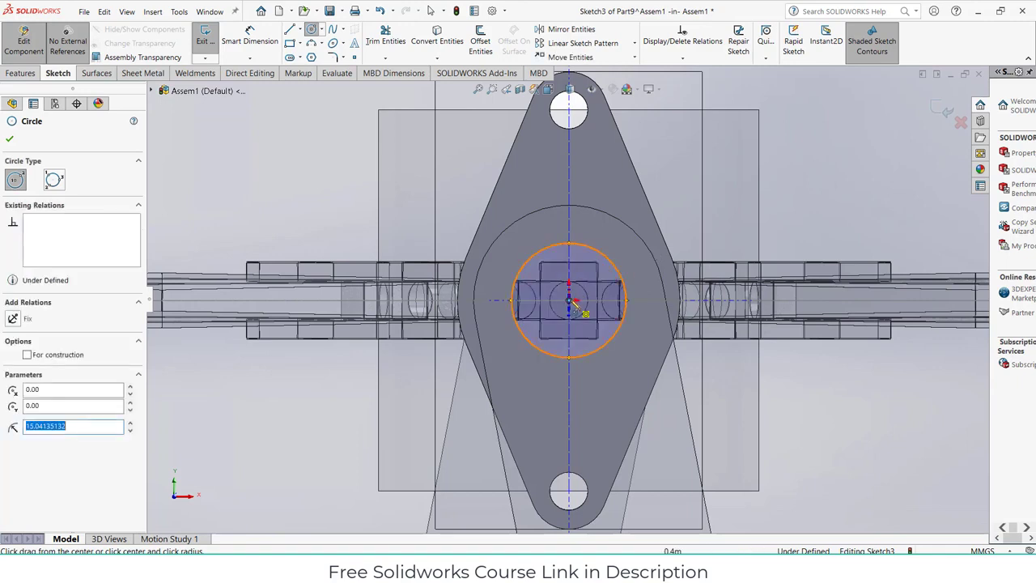
{"action": "left_click", "coordinate": [570, 300]}
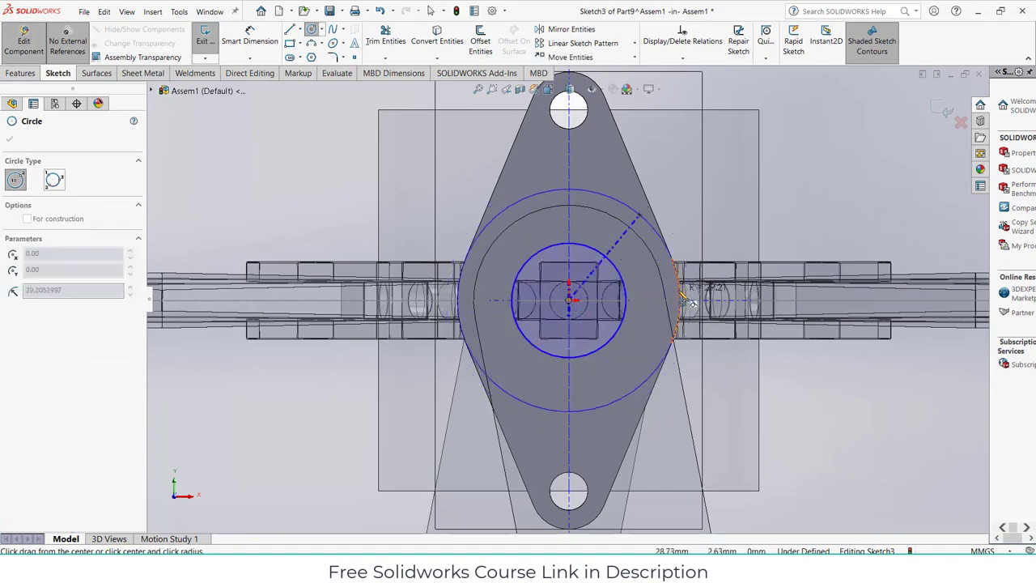
{"action": "left_click", "coordinate": [680, 293]}
Extrude the ring between the two circles 25 mm outward from the flange face, merged with the flange
{"action": "left_click", "coordinate": [24, 73]}
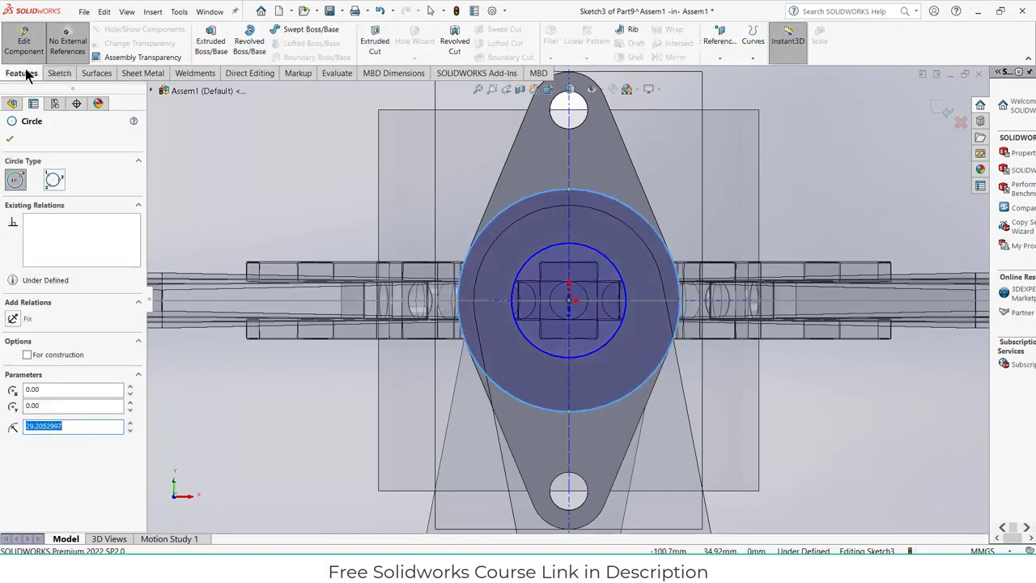
{"action": "left_click", "coordinate": [211, 42]}
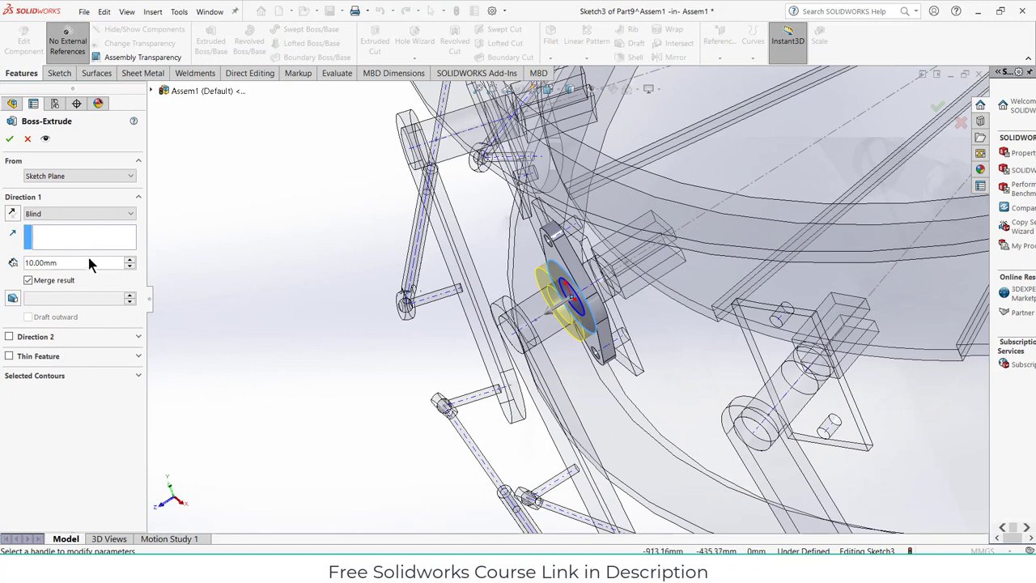
{"action": "scroll", "coordinate": [90, 259], "scroll_direction": "up", "scroll_amount": 1}
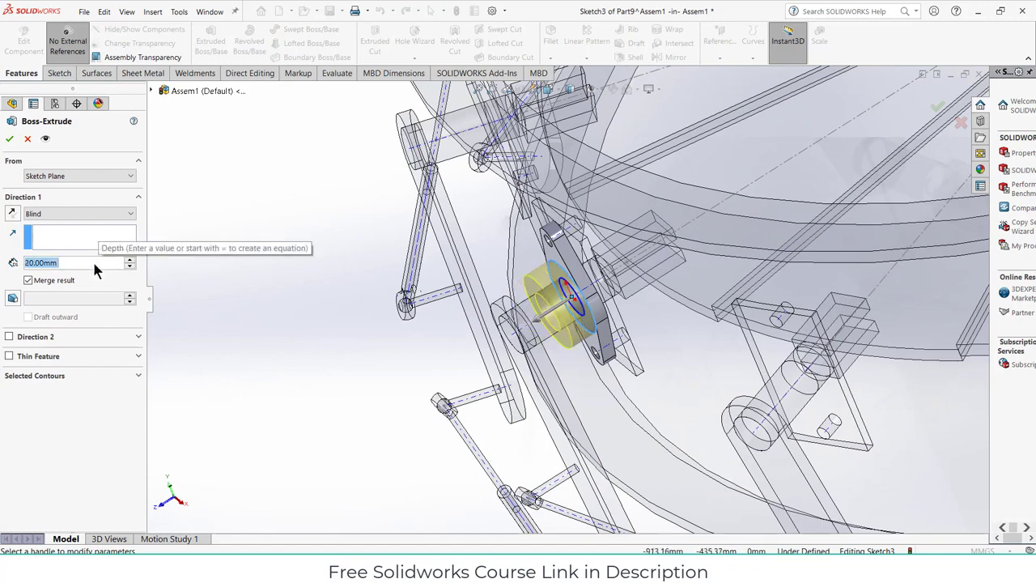
{"action": "scroll", "coordinate": [94, 269], "scroll_direction": "up", "scroll_amount": 1}
{"action": "scroll", "coordinate": [94, 269], "scroll_direction": "down", "scroll_amount": 1}
{"action": "type", "text": "25"}
{"action": "key", "text": "Return"}
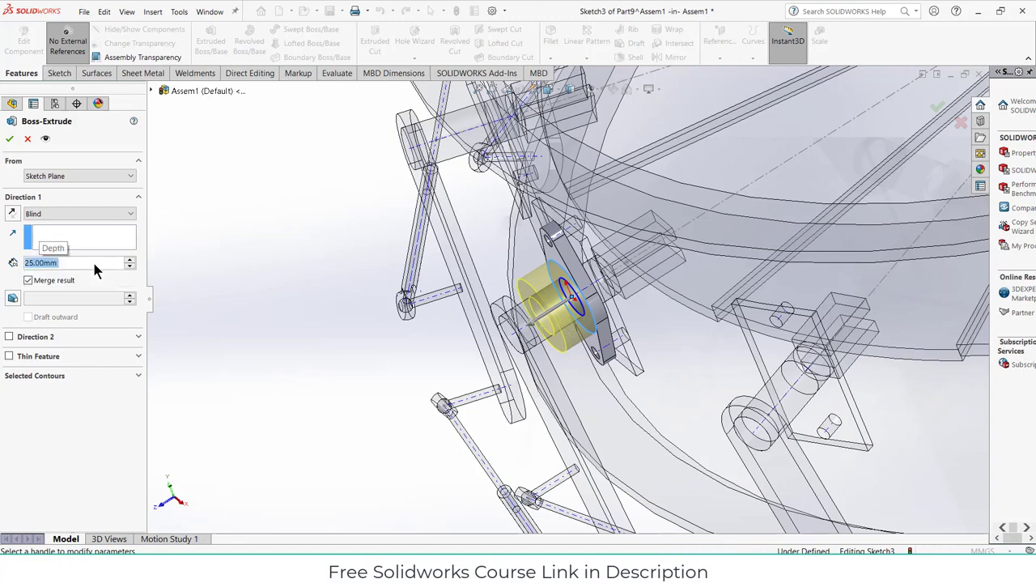
{"action": "left_click", "coordinate": [8, 139]}
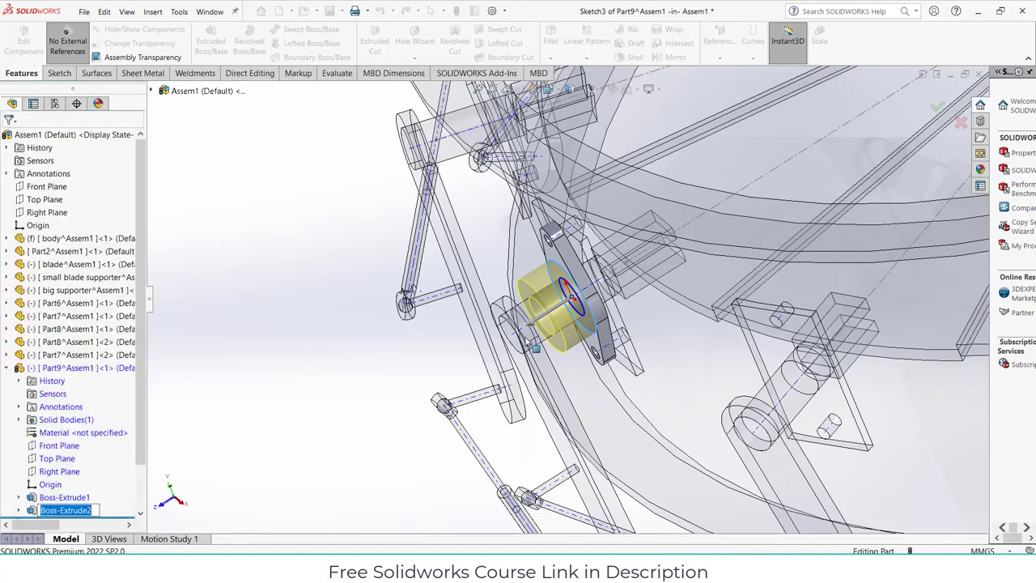
Finish editing the flange part and return to the full assembly
{"action": "middle_click_drag", "start_coordinate": [340, 348], "coordinate": [373, 287]}
{"action": "scroll", "coordinate": [378, 293], "scroll_direction": "up", "scroll_amount": 3}
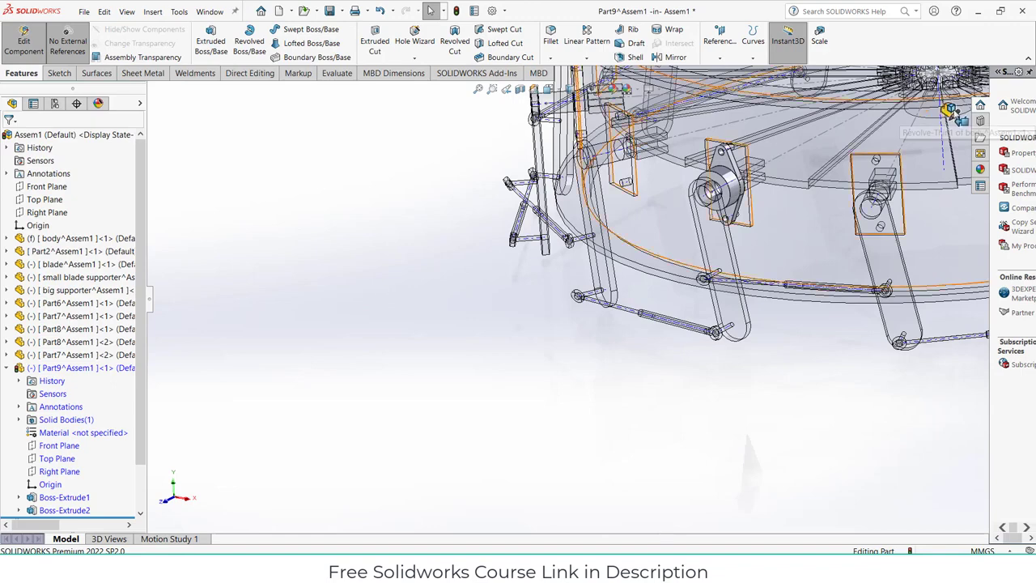
{"action": "left_click", "coordinate": [951, 109]}
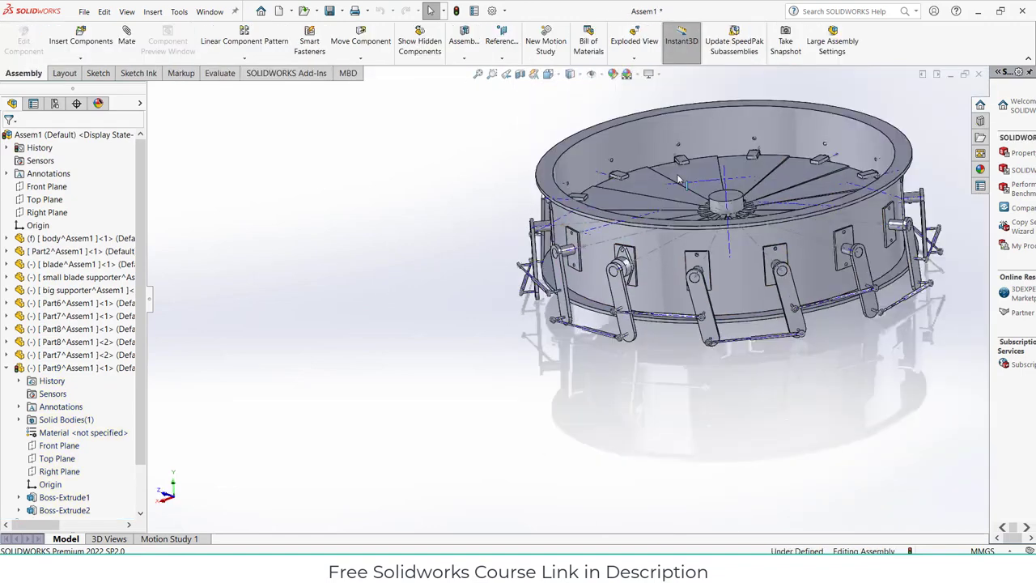
Circular-pattern the flange component around the body's central axis with 14 equally spaced instances over 360 degrees
{"action": "scroll", "coordinate": [682, 161], "scroll_direction": "down", "scroll_amount": 3}
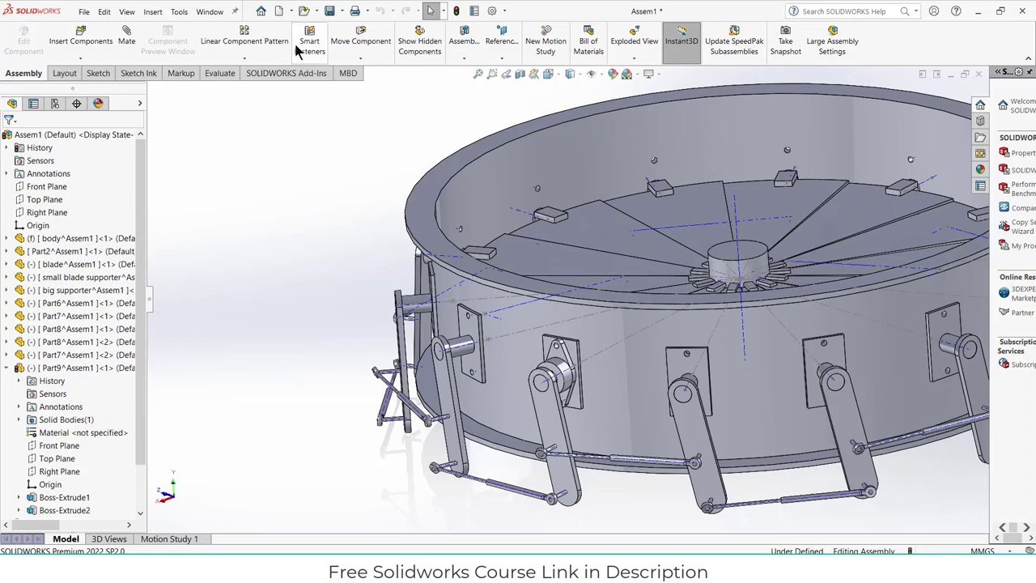
{"action": "left_click", "coordinate": [244, 58]}
{"action": "left_click", "coordinate": [259, 85]}
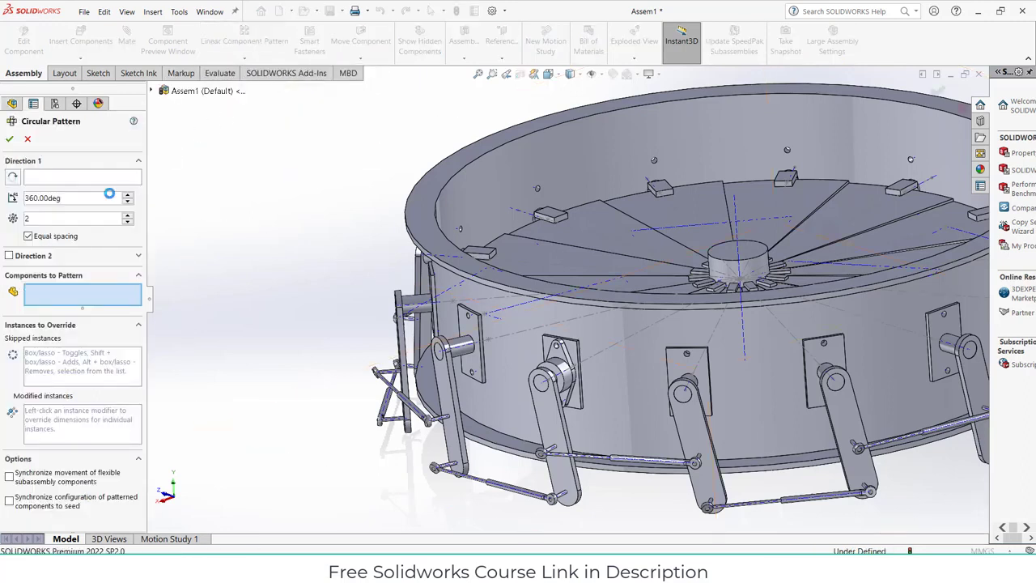
{"action": "left_click", "coordinate": [80, 177]}
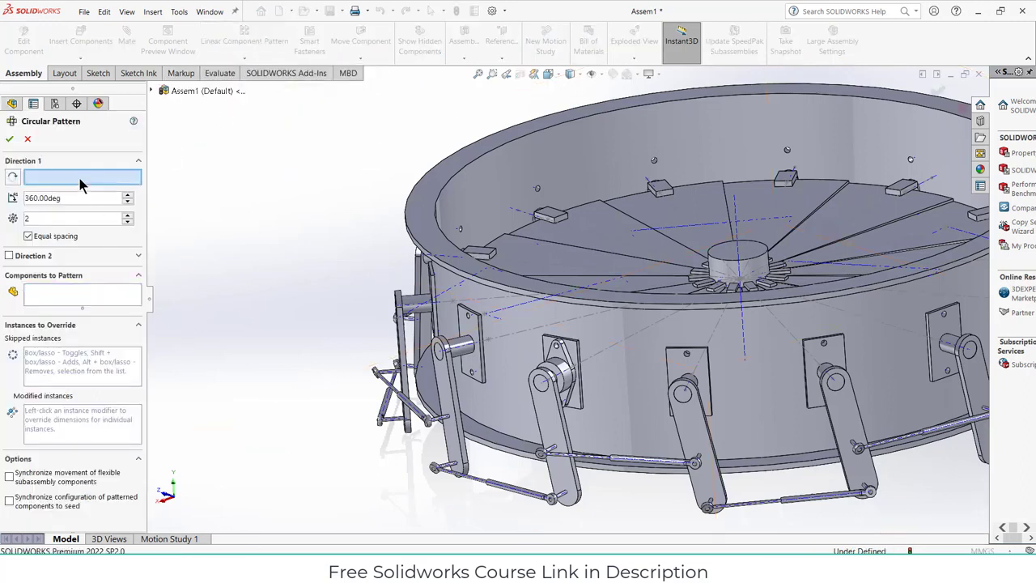
{"action": "left_click", "coordinate": [738, 252]}
{"action": "left_click", "coordinate": [101, 294]}
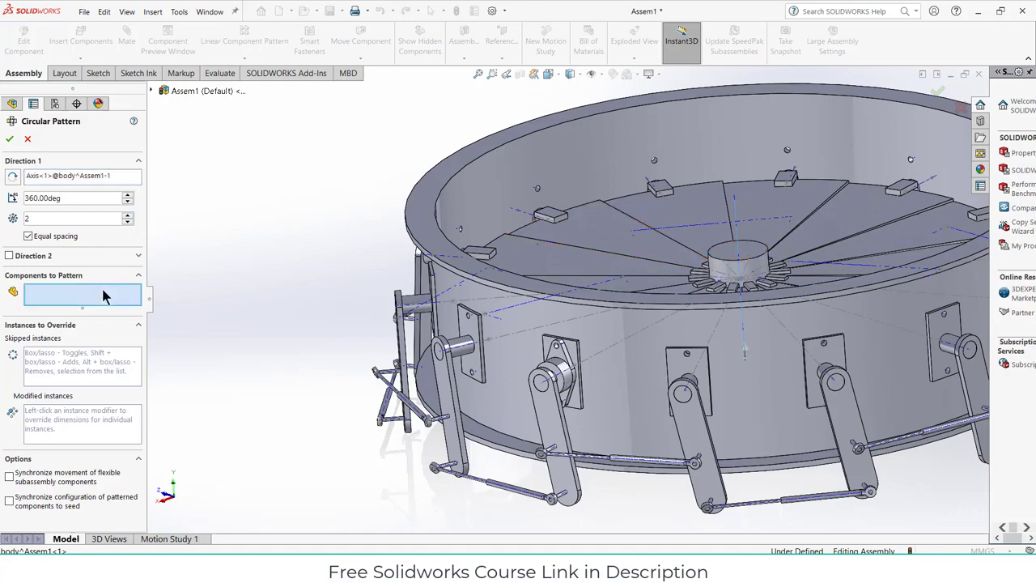
{"action": "scroll", "coordinate": [560, 366], "scroll_direction": "down", "scroll_amount": 3}
{"action": "left_click", "coordinate": [560, 366]}
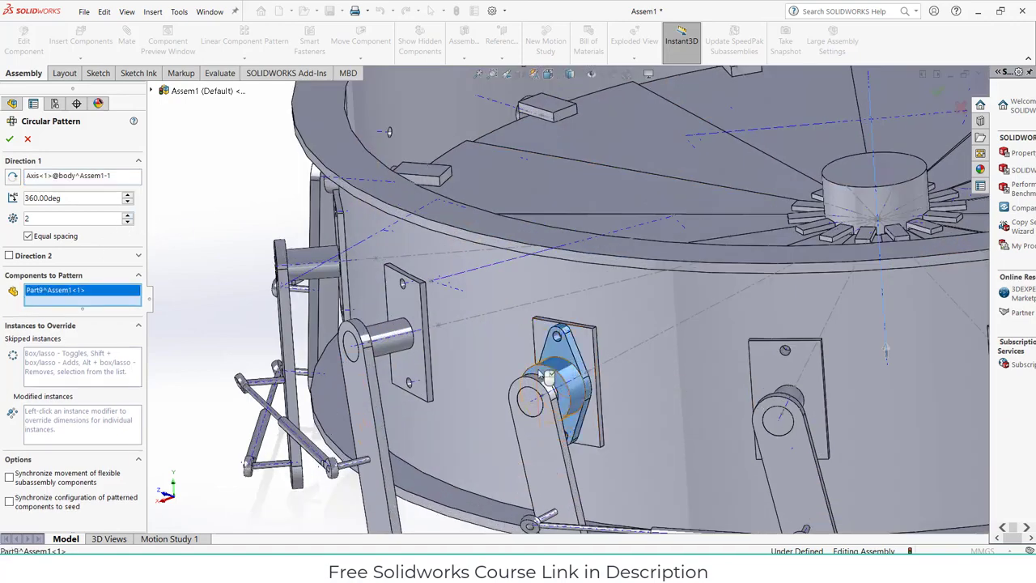
{"action": "scroll", "coordinate": [560, 366], "scroll_direction": "up", "scroll_amount": 4}
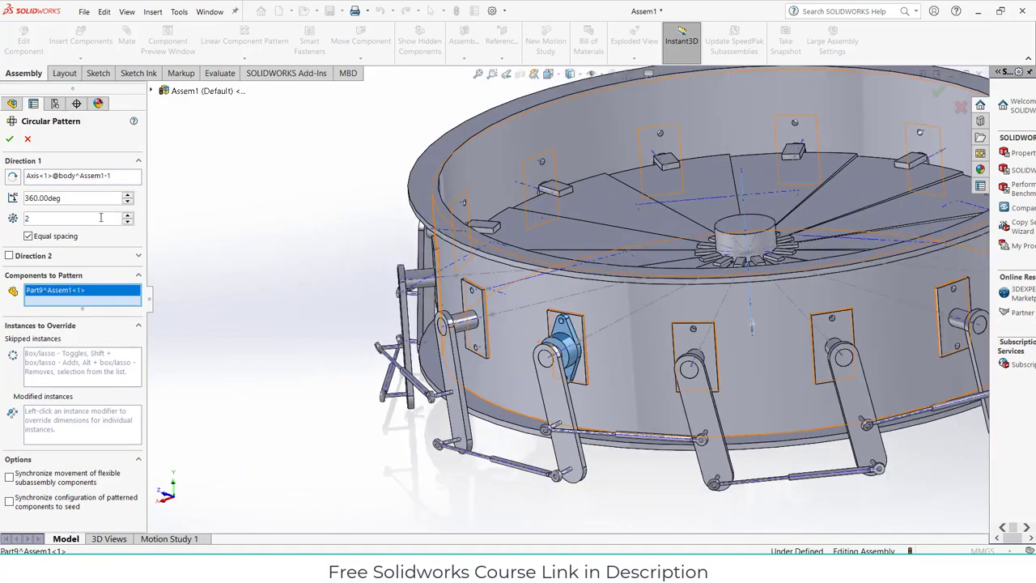
{"action": "key", "text": "Return"}
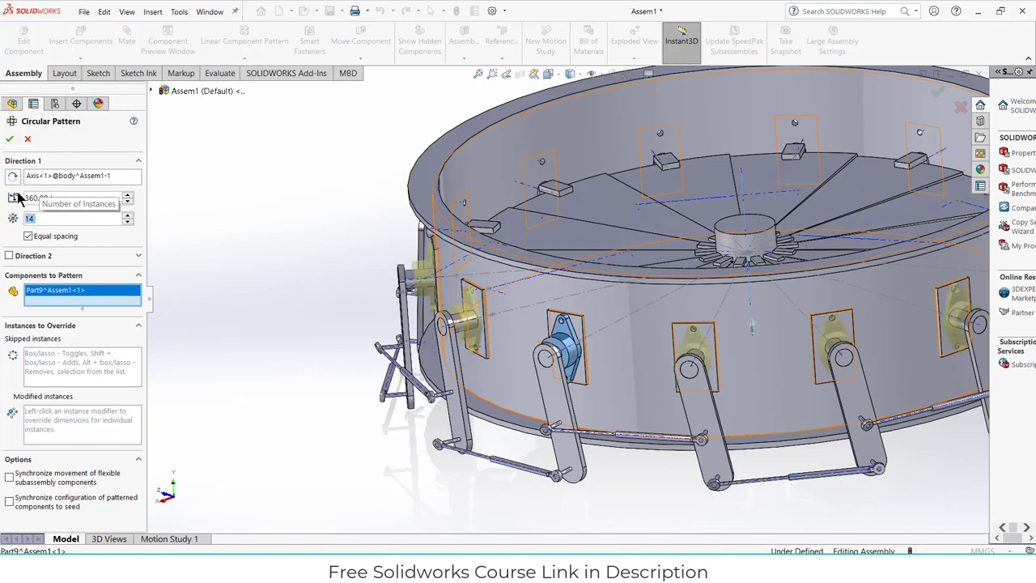
{"action": "left_click", "coordinate": [10, 141]}
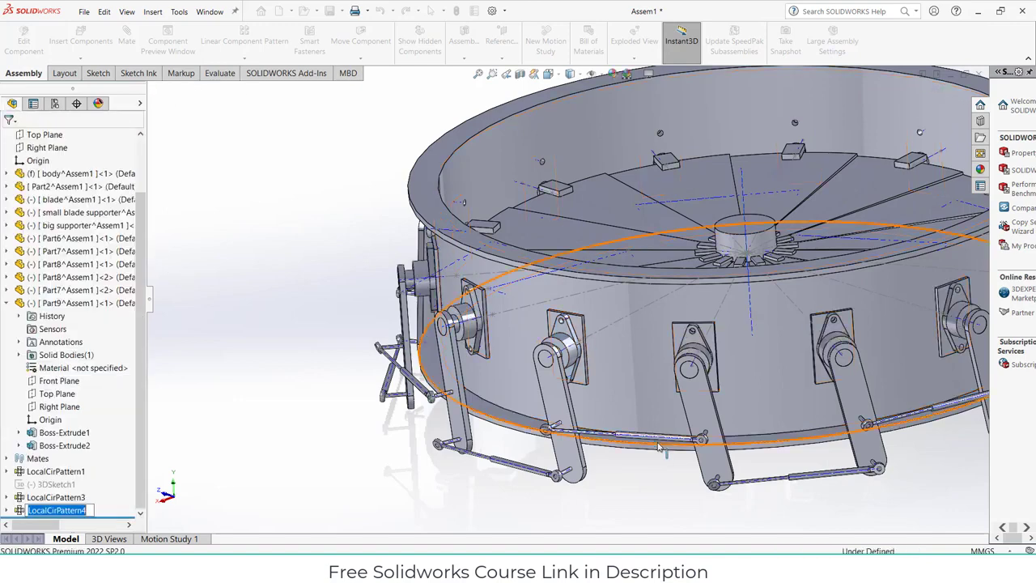
Open Motion Study 1 and hide all reference axes and sketch lines in the view
{"action": "scroll", "coordinate": [522, 227], "scroll_direction": "up", "scroll_amount": 3}
{"action": "scroll", "coordinate": [522, 227], "scroll_direction": "up", "scroll_amount": 2}
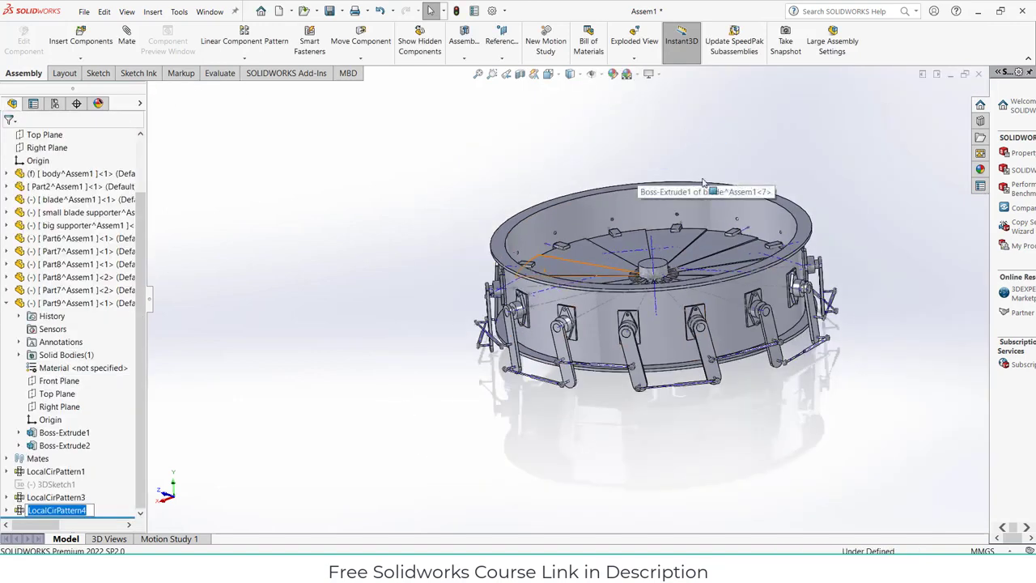
{"action": "left_click", "coordinate": [181, 527]}
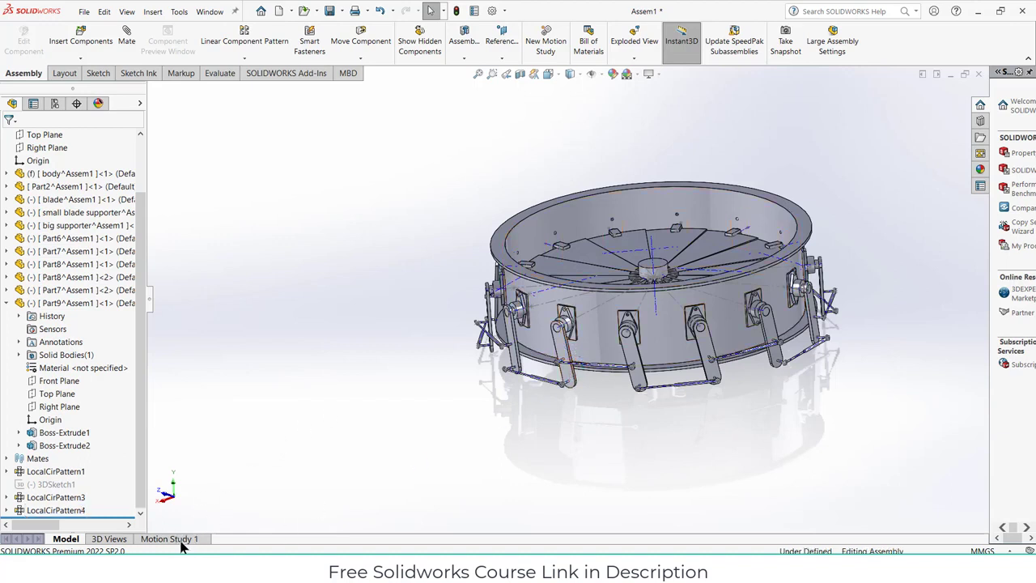
{"action": "left_click", "coordinate": [191, 538]}
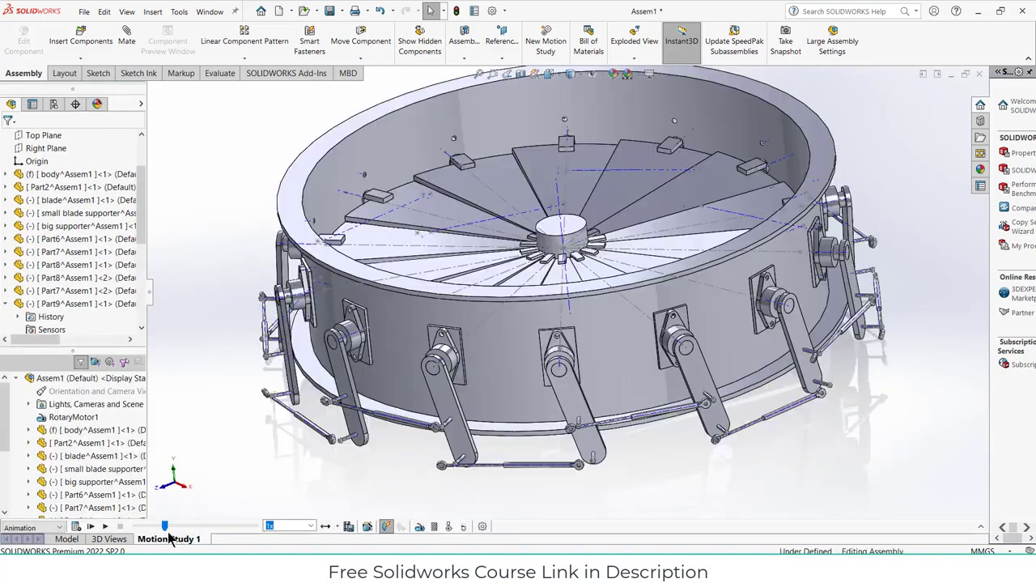
{"action": "left_click", "coordinate": [592, 75]}
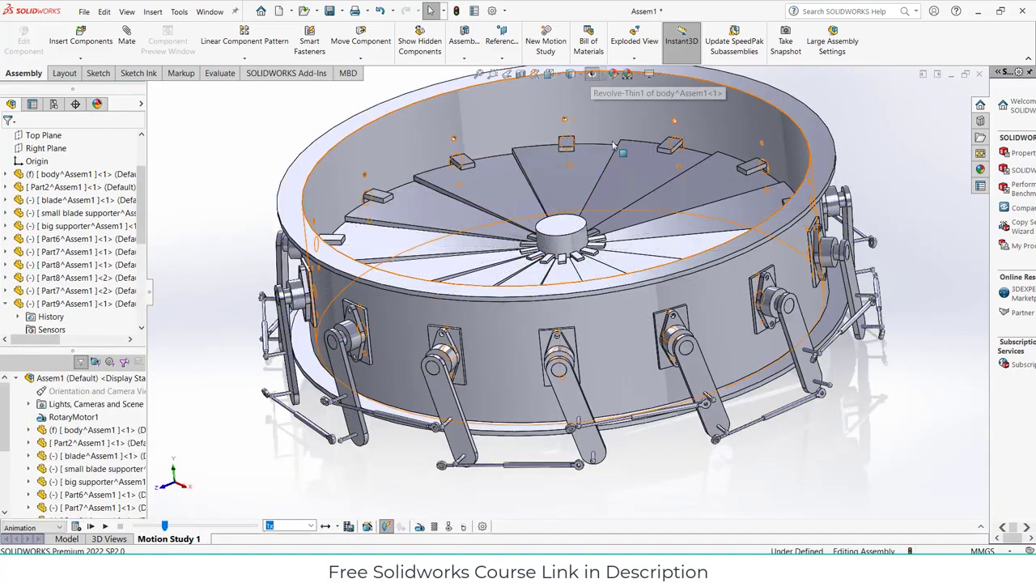
Play the motion study to check the blade and linkage movement, and stop the playback
{"action": "scroll", "coordinate": [645, 243], "scroll_direction": "up", "scroll_amount": 3}
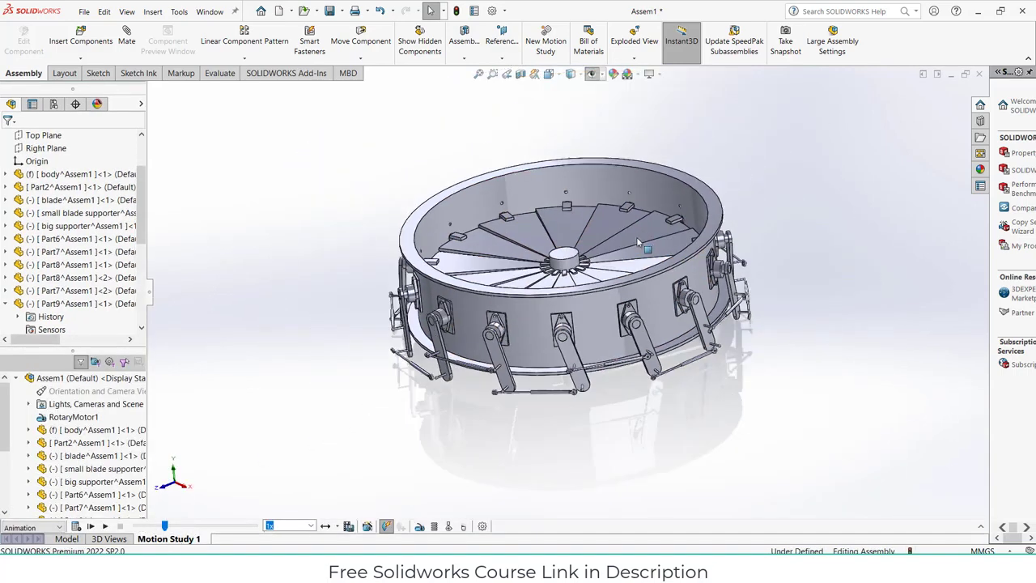
{"action": "left_click", "coordinate": [105, 527]}
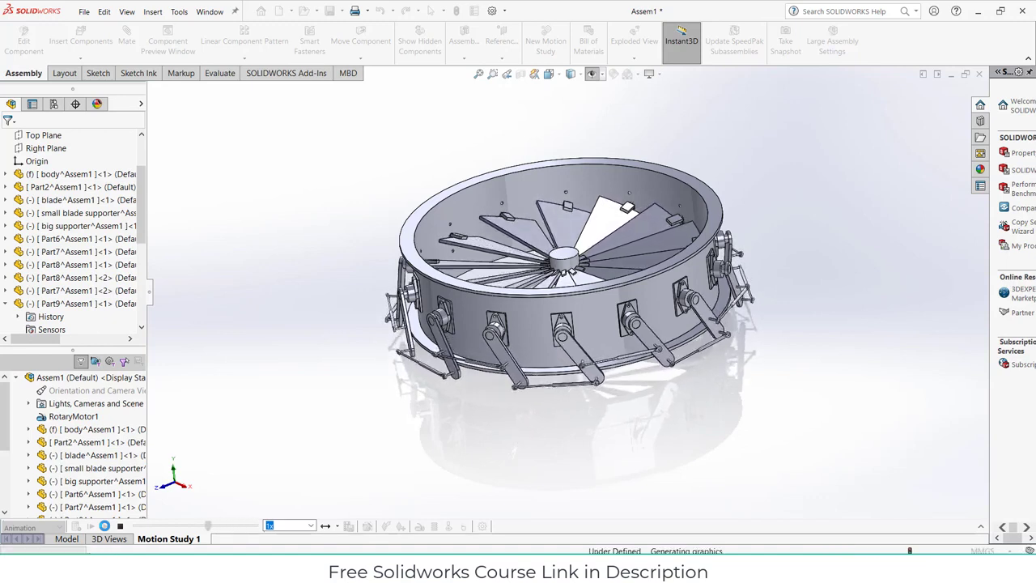
{"action": "left_click", "coordinate": [119, 527]}
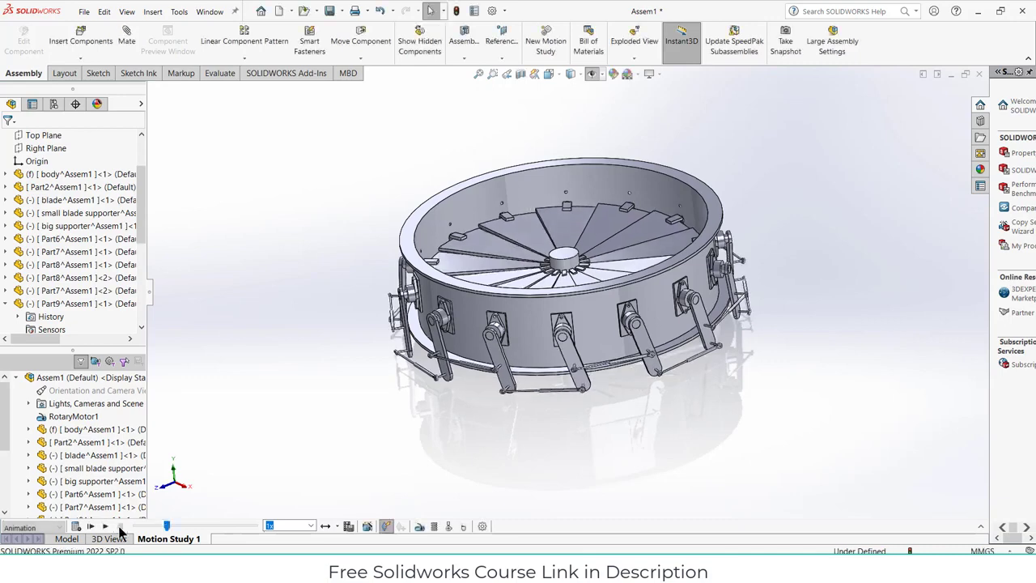
{"action": "scroll", "coordinate": [647, 316], "scroll_direction": "down", "scroll_amount": 3}
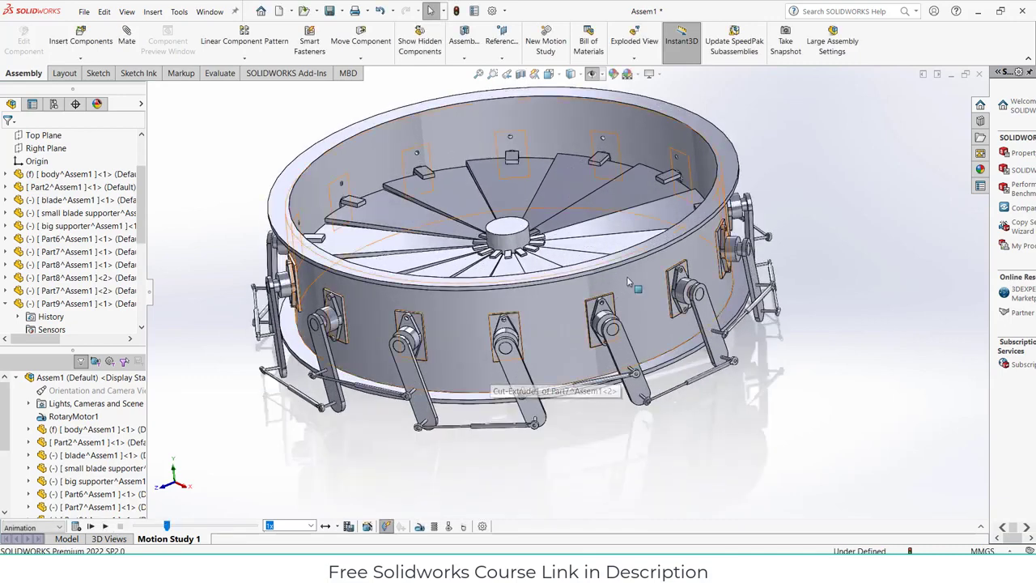
{"action": "left_click", "coordinate": [635, 275]}
{"action": "right_click", "coordinate": [635, 275]}
{"action": "mouse_move", "coordinate": [688, 203]}
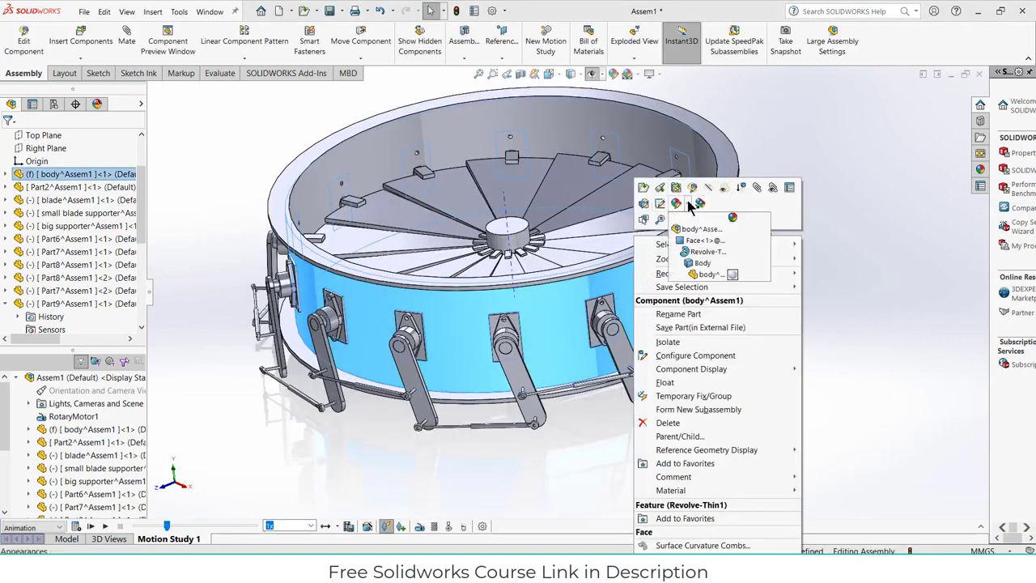
{"action": "left_click", "coordinate": [685, 271]}
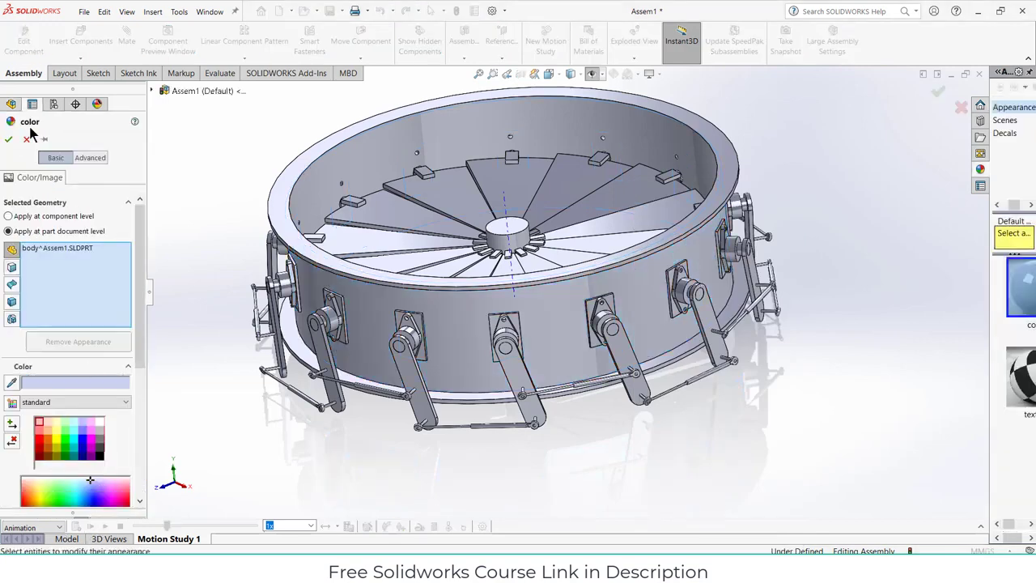
{"action": "left_click", "coordinate": [27, 140]}
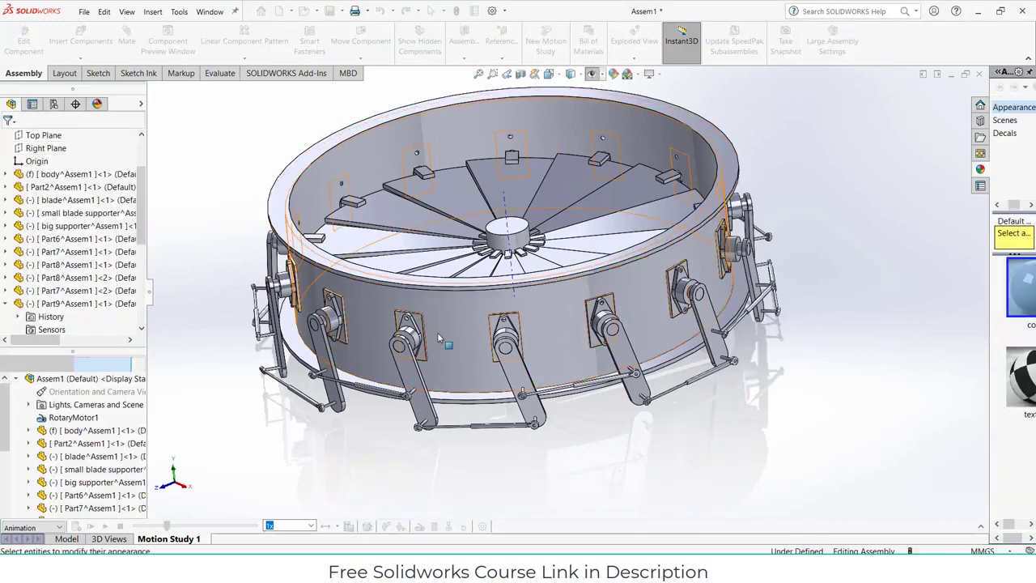
Return to the model view and colour the body part medium blue-violet from the standard palette at part document level
{"action": "left_click", "coordinate": [68, 539]}
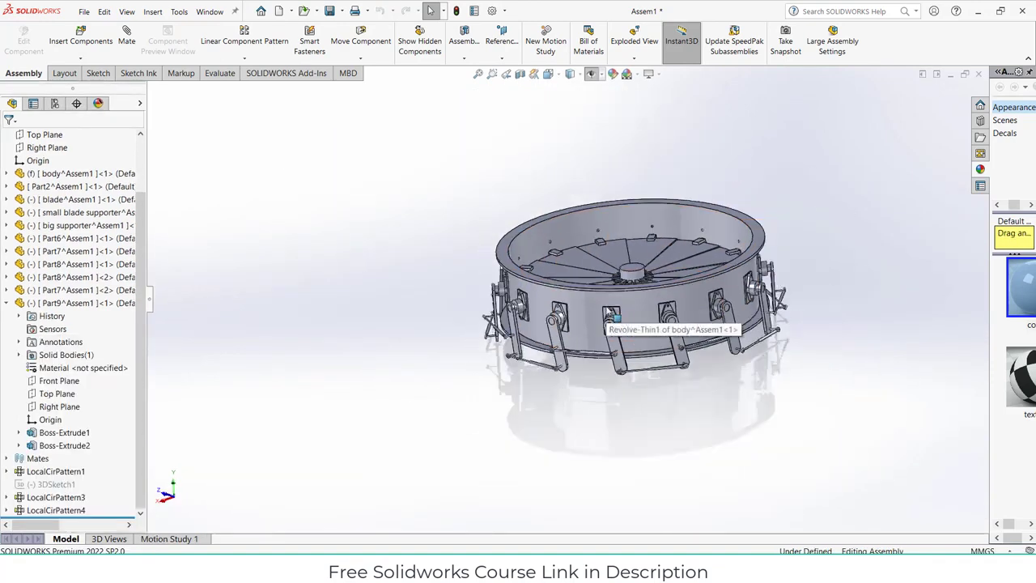
{"action": "scroll", "coordinate": [623, 308], "scroll_direction": "down", "scroll_amount": 5}
{"action": "right_click", "coordinate": [638, 302]}
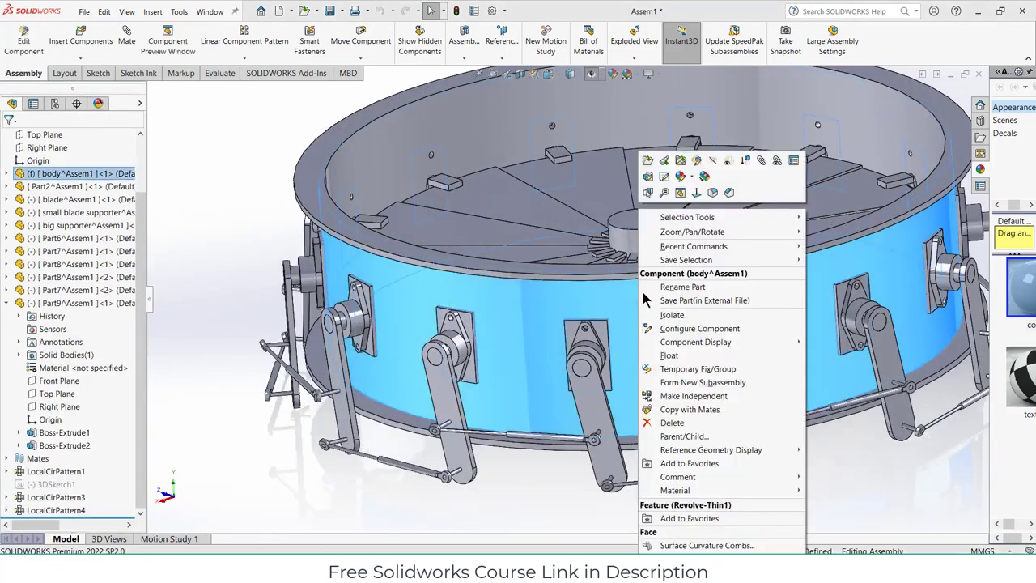
{"action": "left_click", "coordinate": [690, 179]}
{"action": "left_click", "coordinate": [710, 247]}
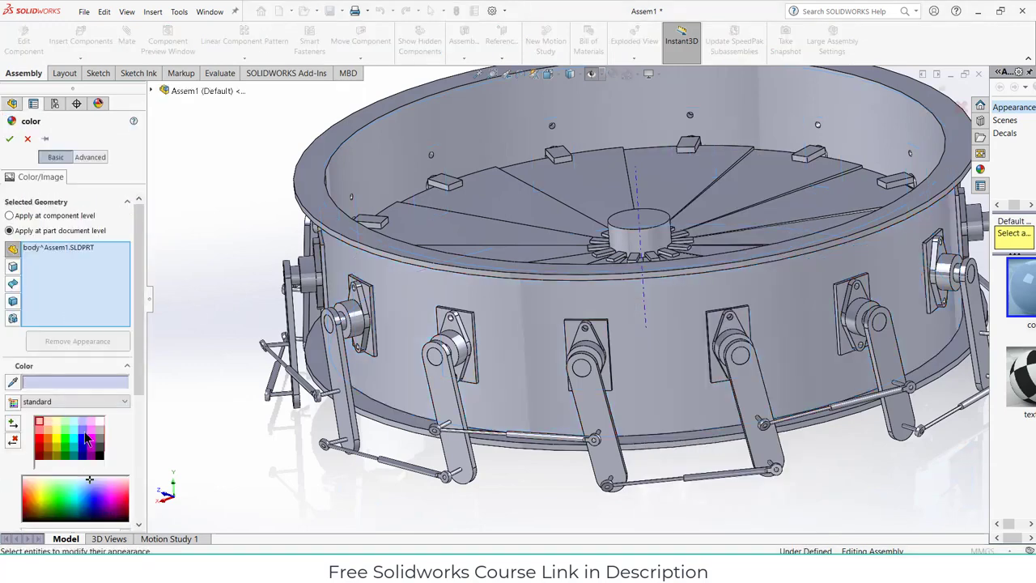
{"action": "left_click", "coordinate": [85, 434]}
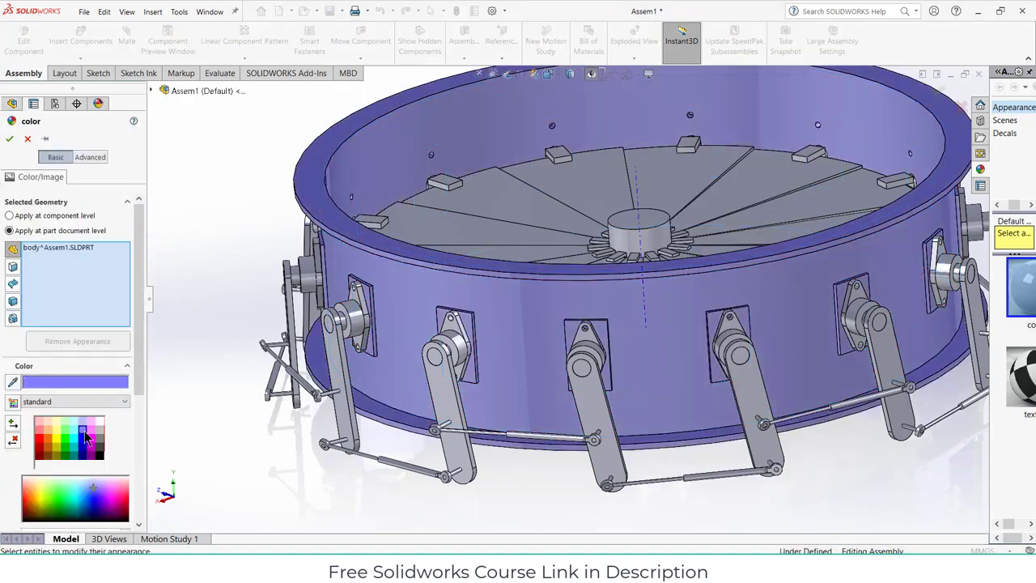
{"action": "left_click", "coordinate": [10, 140]}
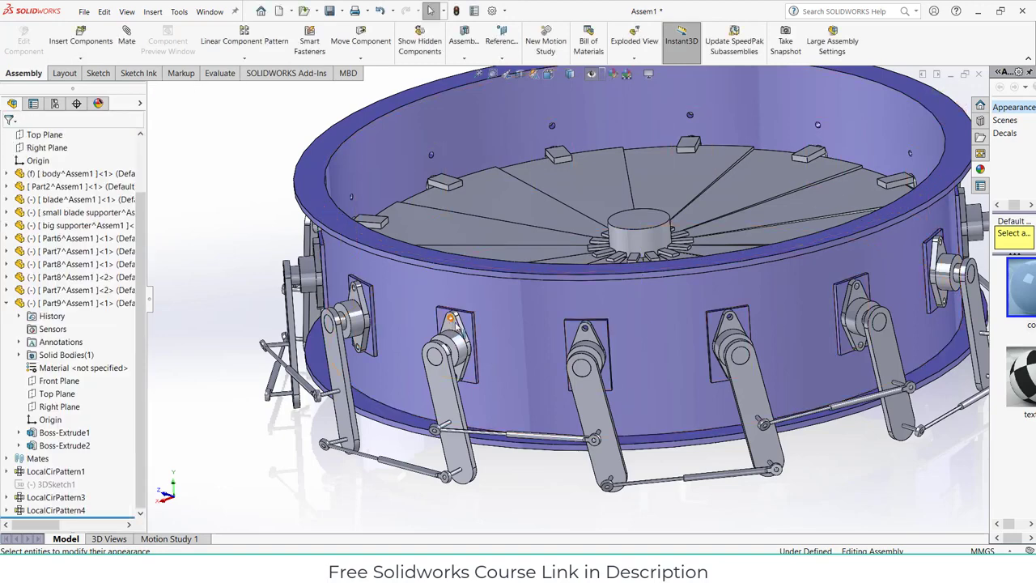
Colour the flange part black from the standard palette at part document level
{"action": "right_click", "coordinate": [456, 330]}
{"action": "left_click", "coordinate": [508, 163]}
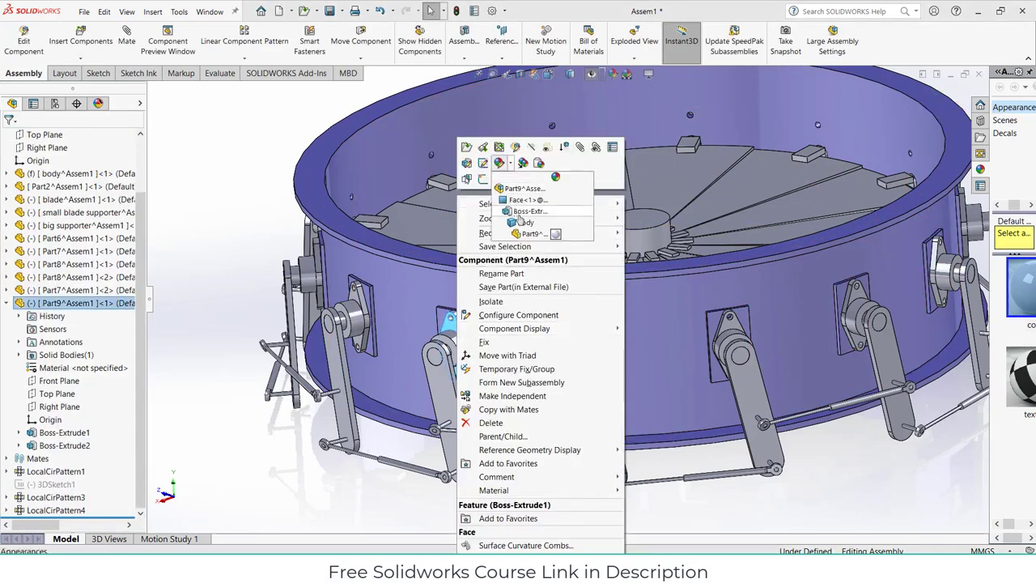
{"action": "left_click", "coordinate": [530, 234]}
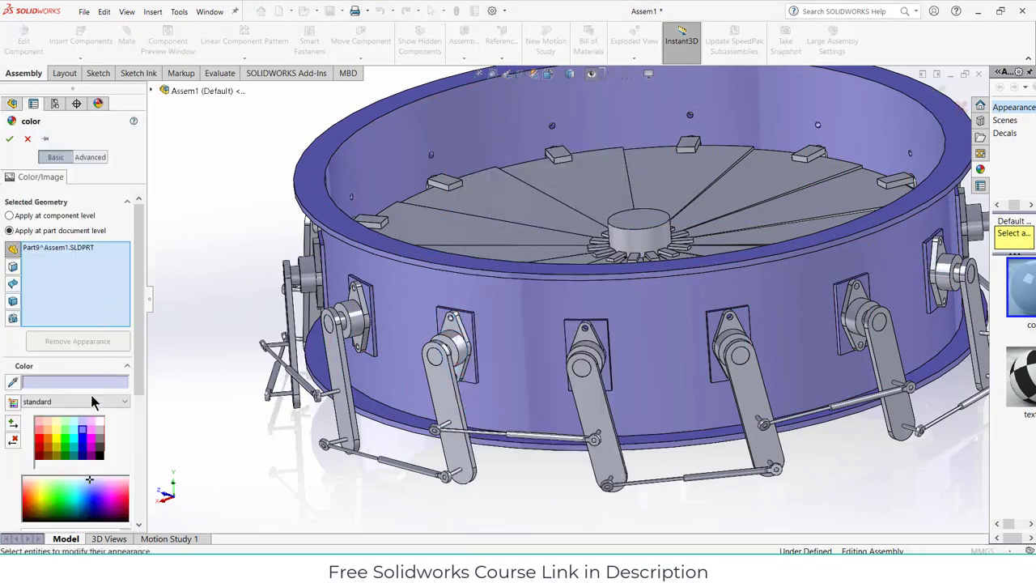
{"action": "left_click", "coordinate": [98, 456]}
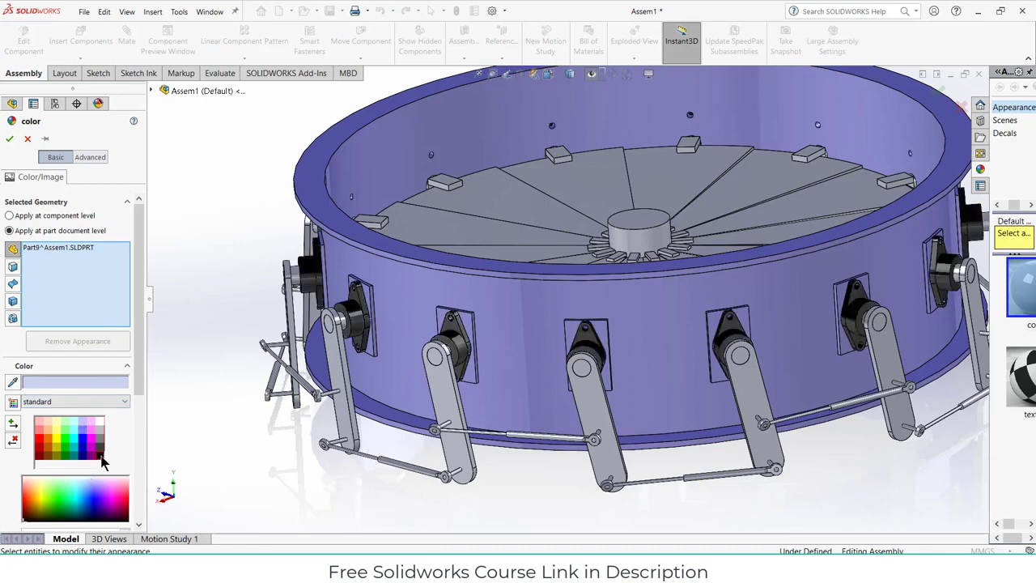
{"action": "left_click", "coordinate": [10, 143]}
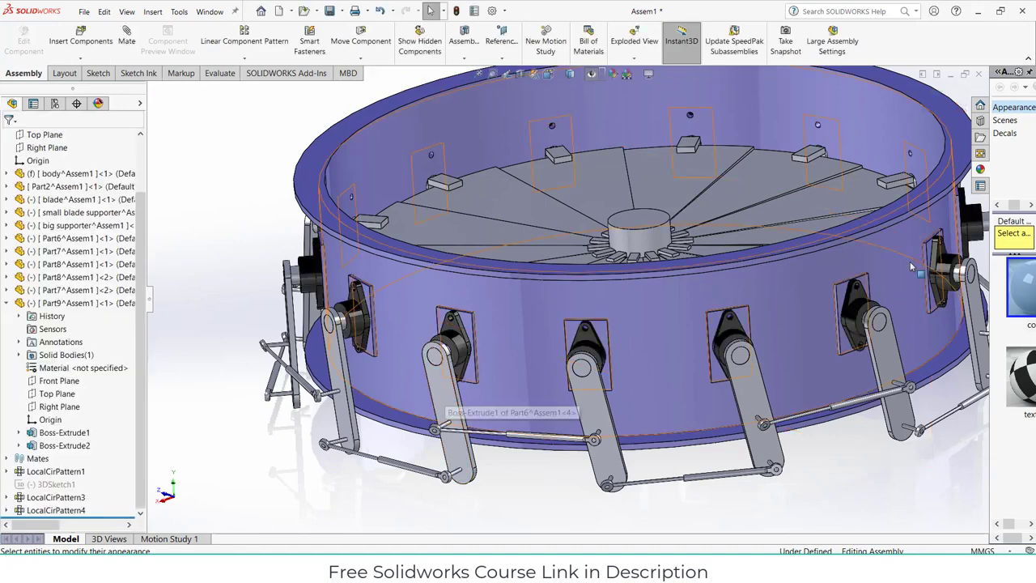
Apply the candy apple red car paint appearance to the lever arm (Part6) at part level
{"action": "key", "text": "f"}
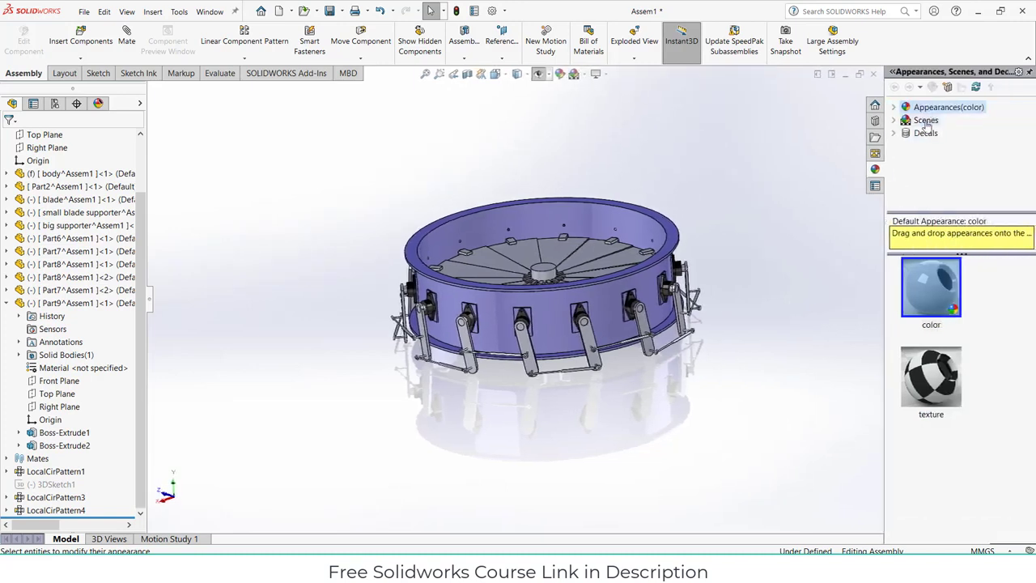
{"action": "left_click", "coordinate": [894, 108]}
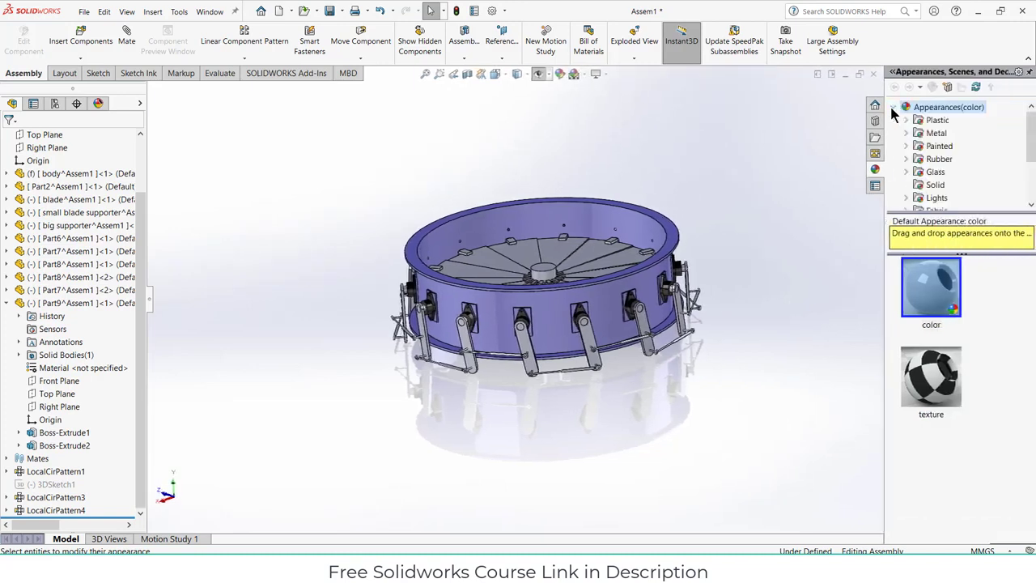
{"action": "left_click", "coordinate": [922, 135]}
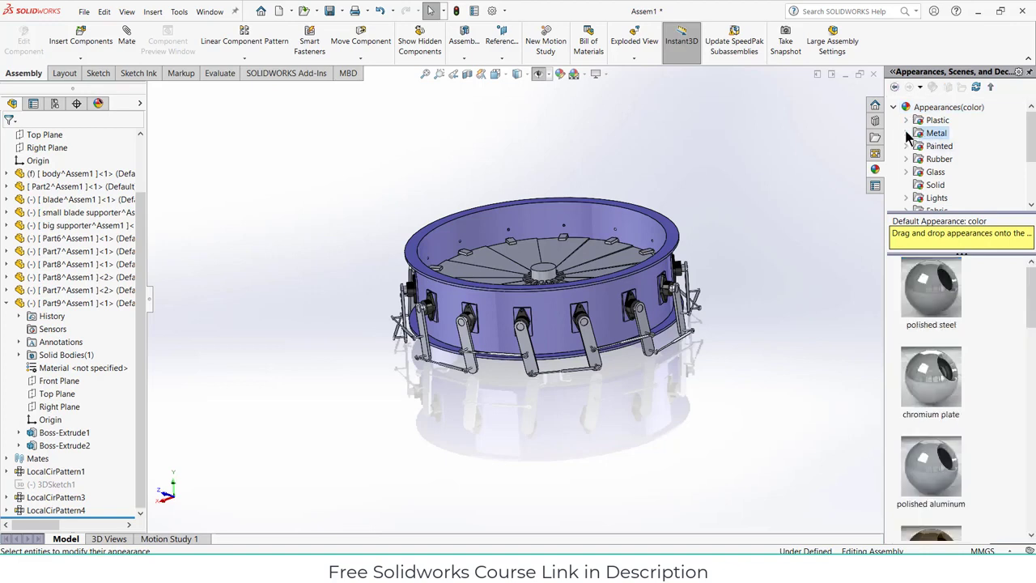
{"action": "left_click", "coordinate": [907, 134]}
{"action": "scroll", "coordinate": [943, 134], "scroll_direction": "down", "scroll_amount": 5}
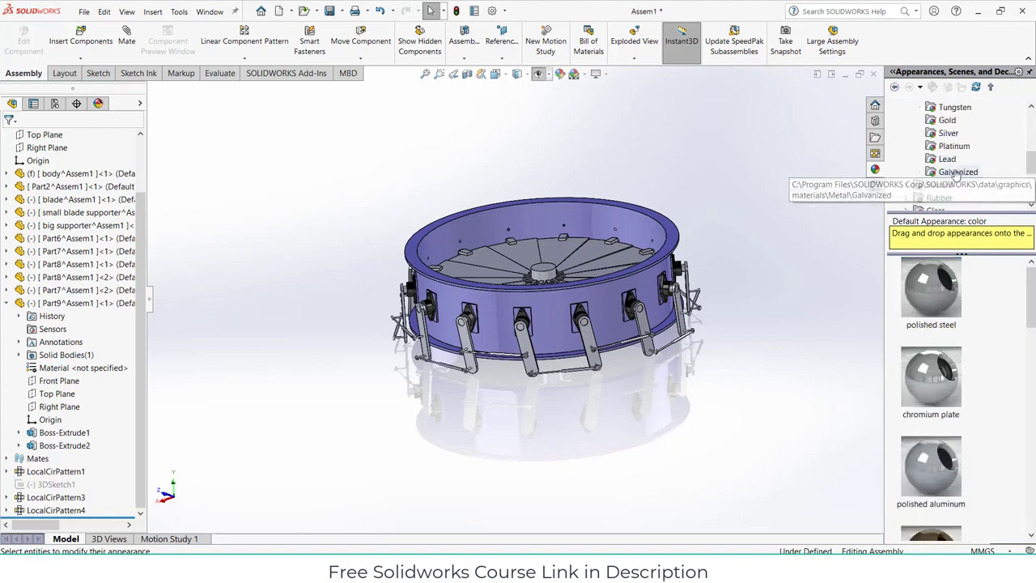
{"action": "left_click", "coordinate": [906, 183]}
{"action": "left_click", "coordinate": [945, 173]}
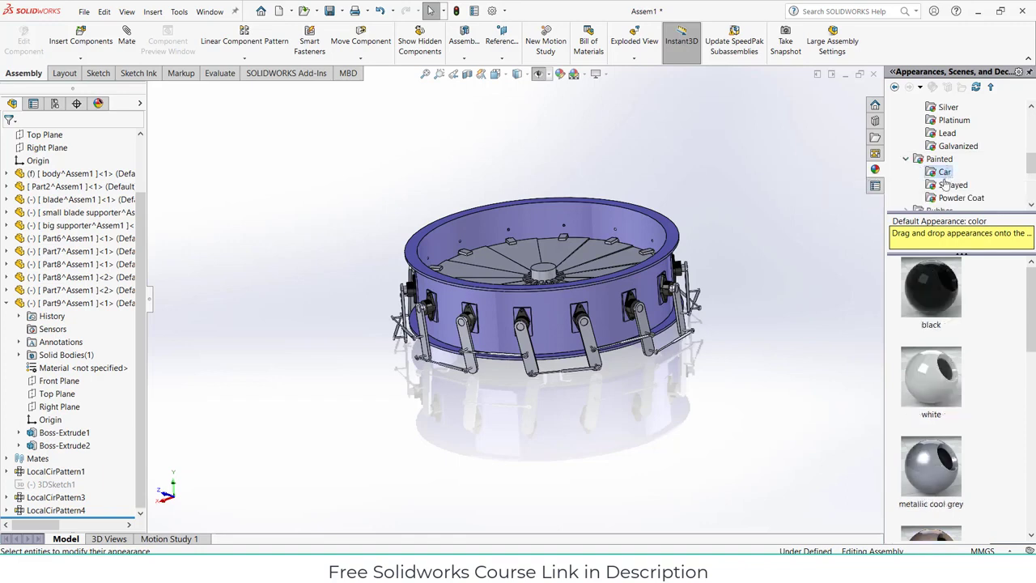
{"action": "scroll", "coordinate": [952, 332], "scroll_direction": "down", "scroll_amount": 5}
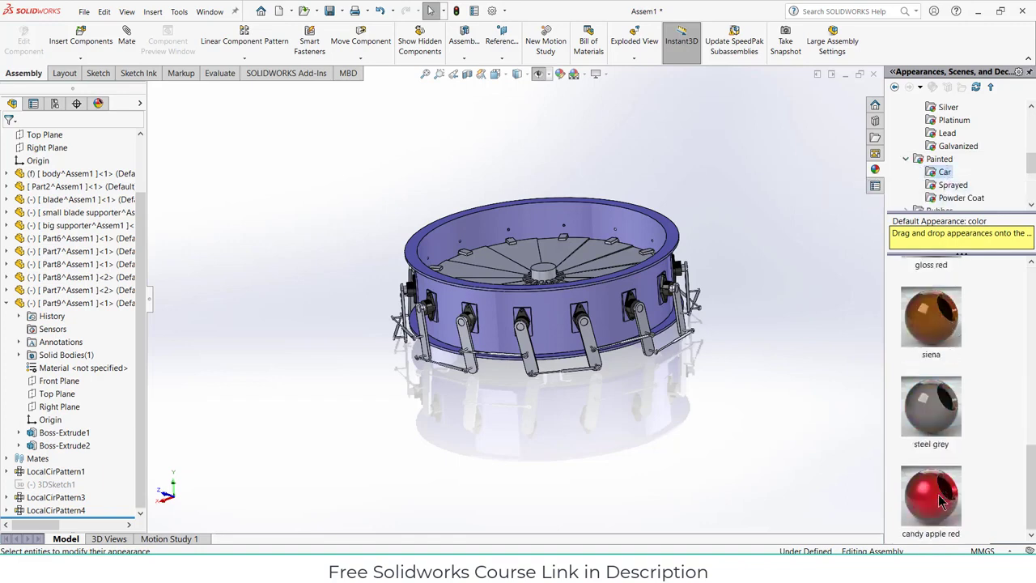
{"action": "left_click_drag", "start_coordinate": [941, 501], "coordinate": [591, 339]}
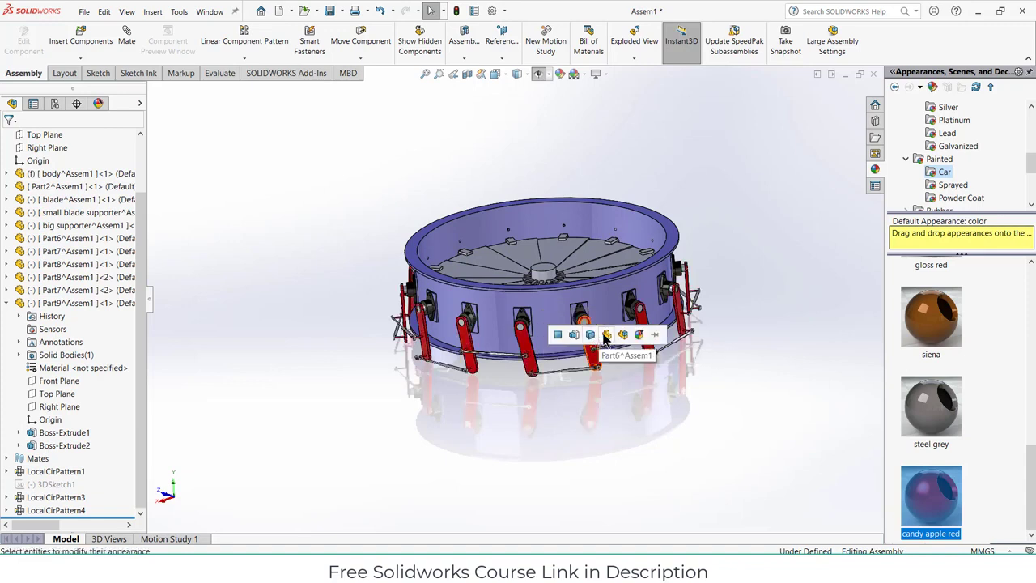
{"action": "left_click", "coordinate": [607, 335]}
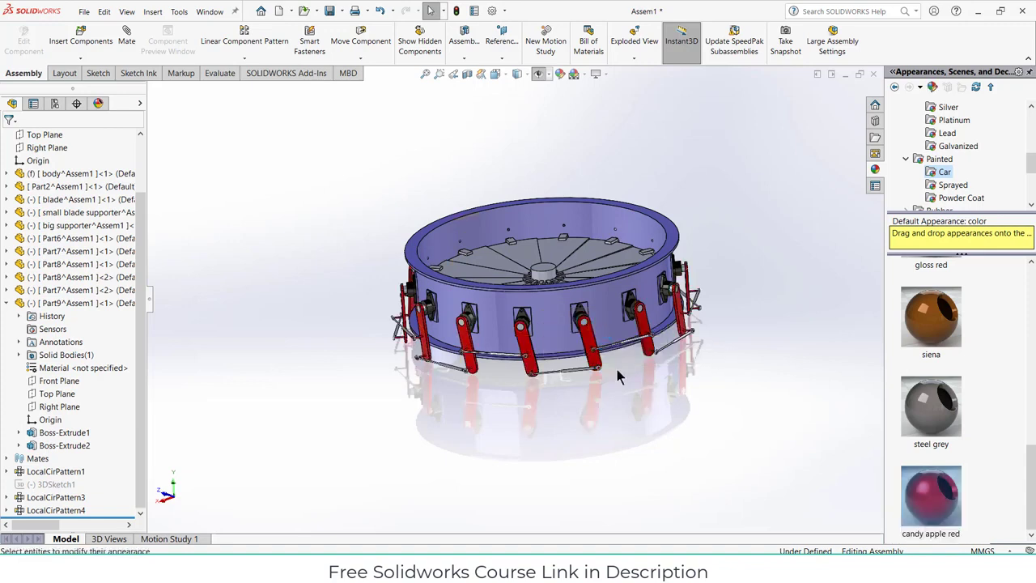
Try to apply the gloss blue car paint appearance to a blade inside the ring
{"action": "scroll", "coordinate": [620, 386], "scroll_direction": "down", "scroll_amount": 2}
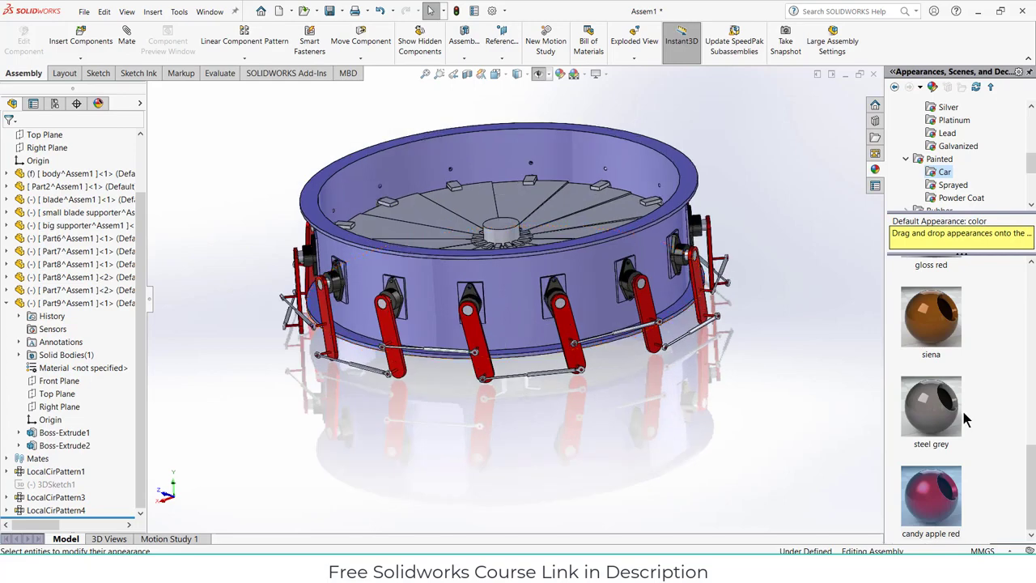
{"action": "scroll", "coordinate": [966, 418], "scroll_direction": "up", "scroll_amount": 3}
{"action": "scroll", "coordinate": [670, 275], "scroll_direction": "down", "scroll_amount": 2}
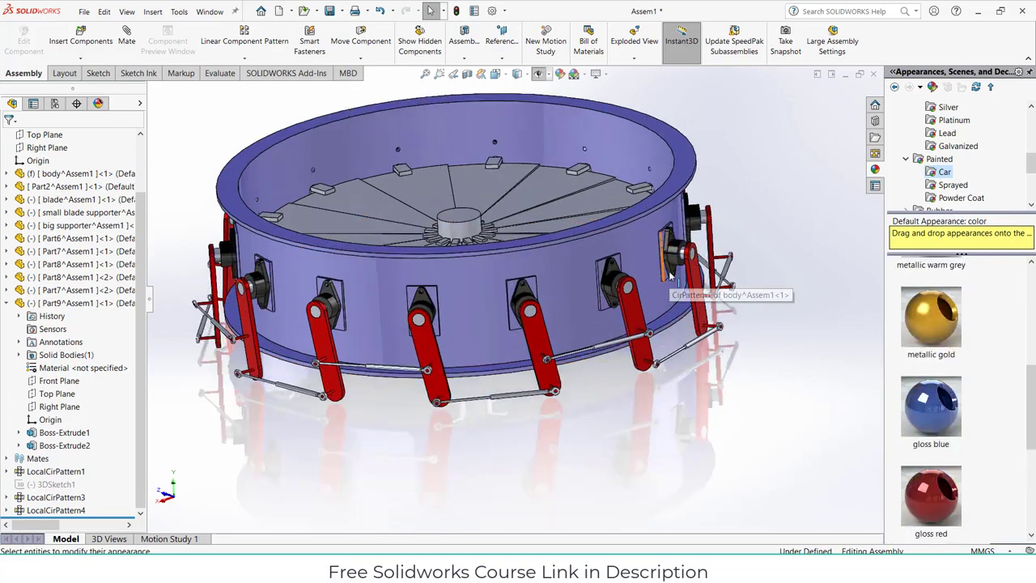
{"action": "middle_click_drag", "start_coordinate": [757, 312], "coordinate": [779, 348]}
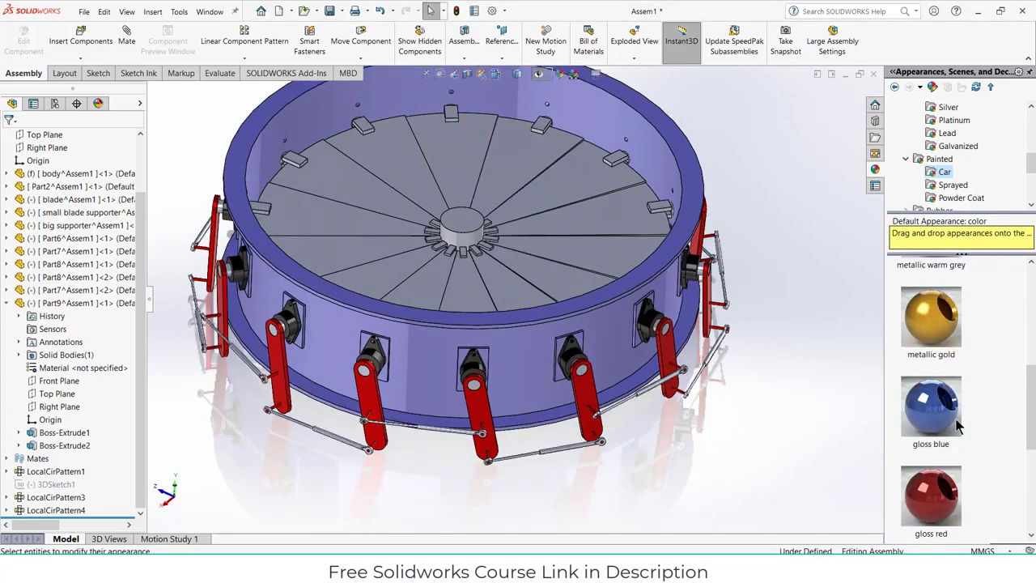
{"action": "left_click_drag", "start_coordinate": [919, 413], "coordinate": [618, 208]}
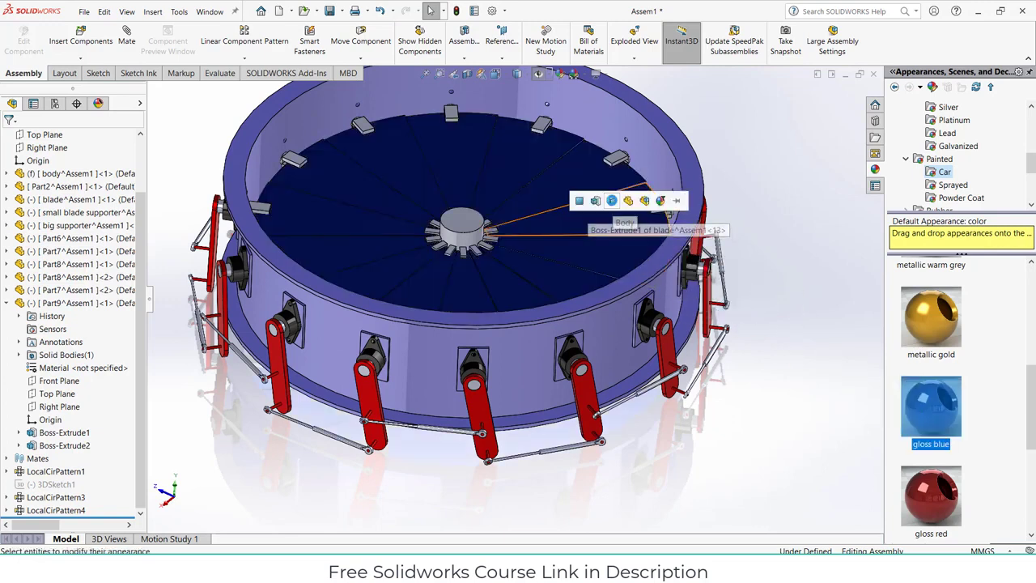
{"action": "left_click", "coordinate": [612, 201]}
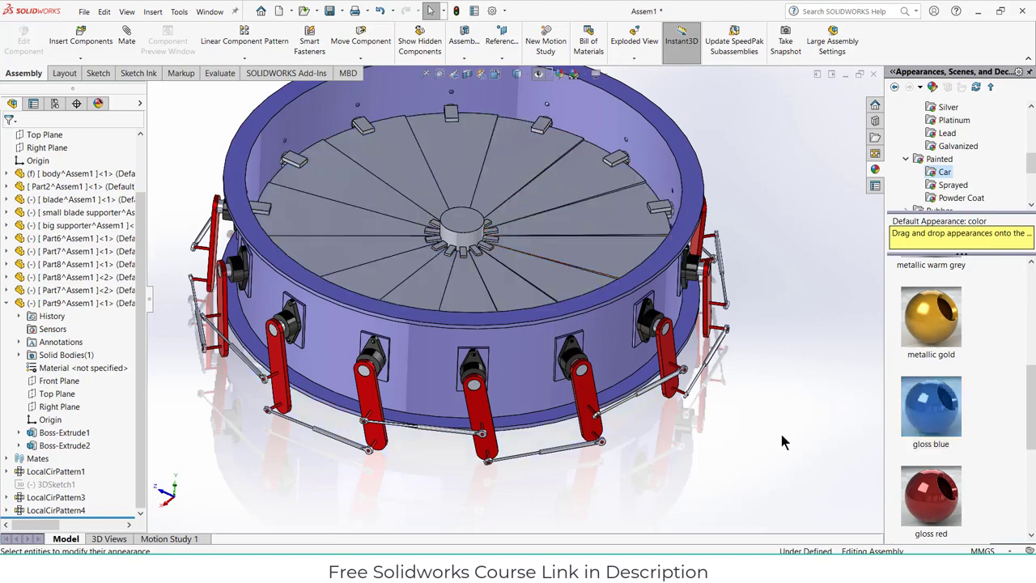
Apply the metallic cool grey car paint to the thicker sleeve half of the connecting link at part level
{"action": "middle_click_drag", "start_coordinate": [697, 353], "coordinate": [692, 324]}
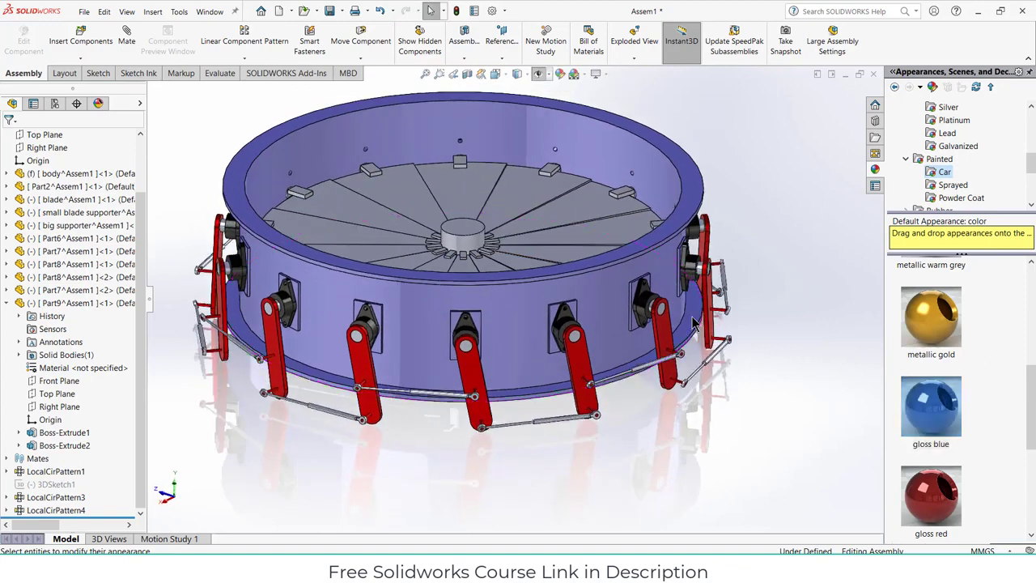
{"action": "scroll", "coordinate": [978, 407], "scroll_direction": "up", "scroll_amount": 3}
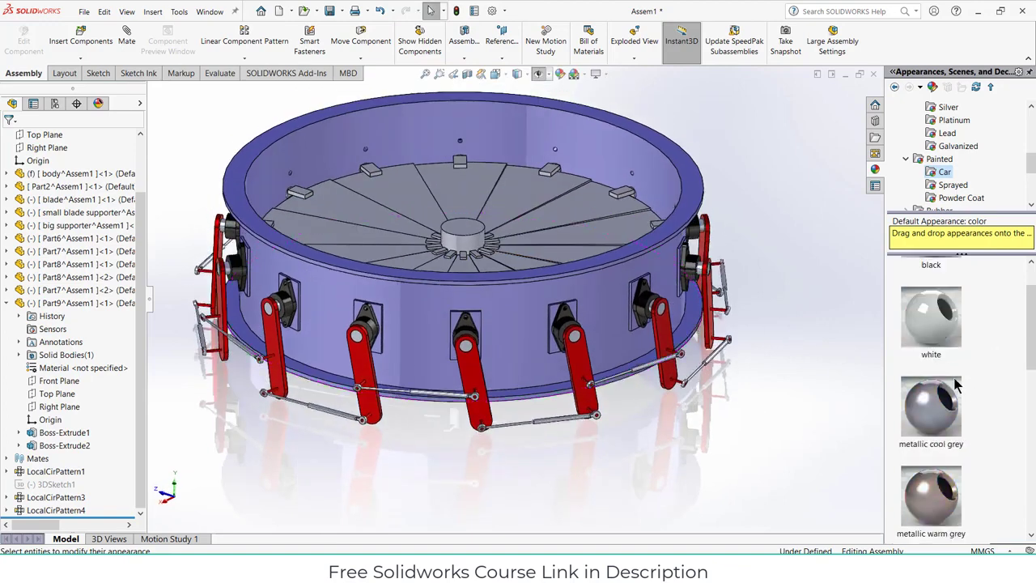
{"action": "left_click_drag", "start_coordinate": [949, 416], "coordinate": [654, 366]}
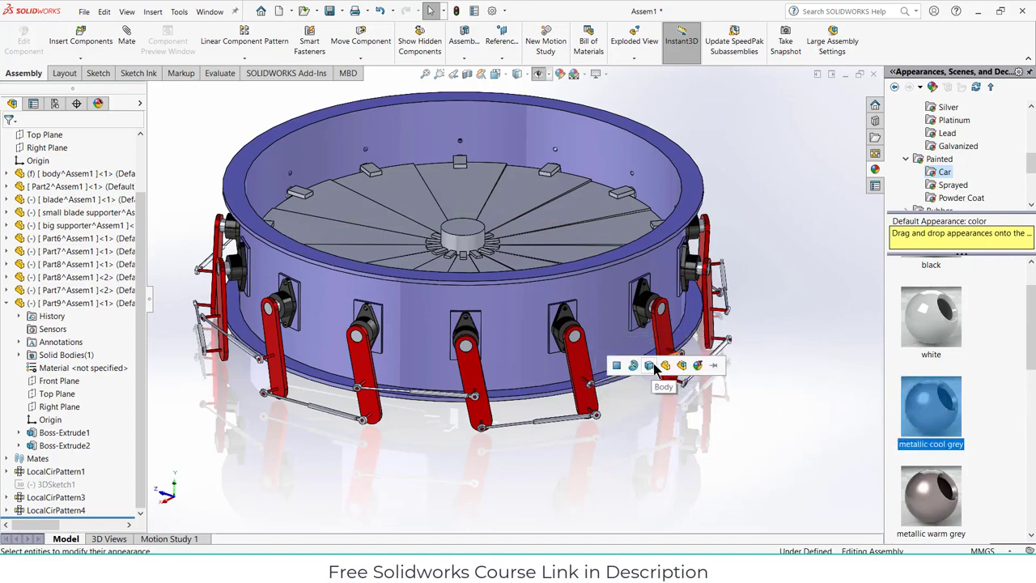
{"action": "left_click", "coordinate": [665, 365]}
Apply the metallic cool grey car paint to the thin rod half of the connecting link (Part8) at part level
{"action": "scroll", "coordinate": [632, 387], "scroll_direction": "down", "scroll_amount": 5}
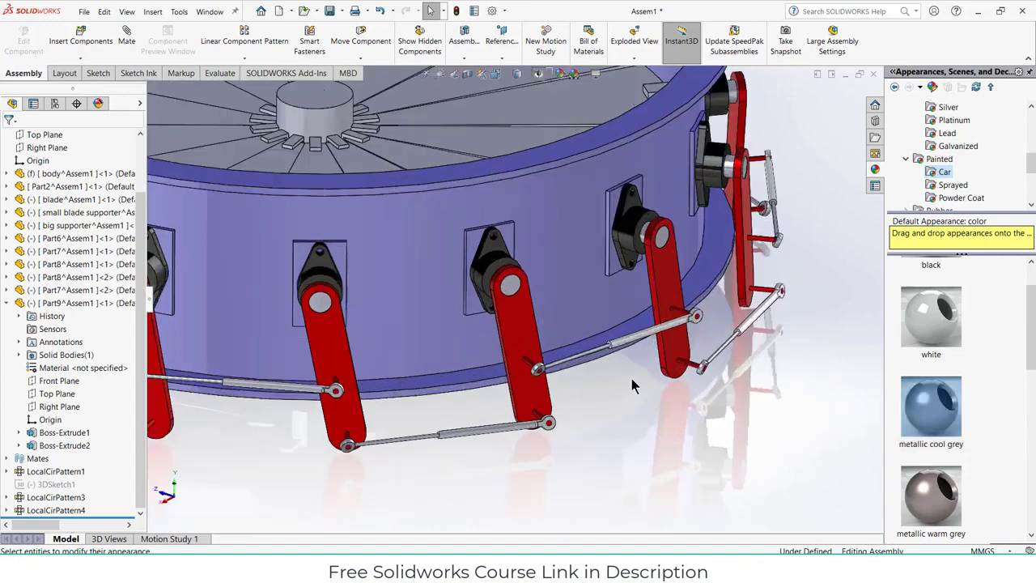
{"action": "scroll", "coordinate": [613, 356], "scroll_direction": "down", "scroll_amount": 4}
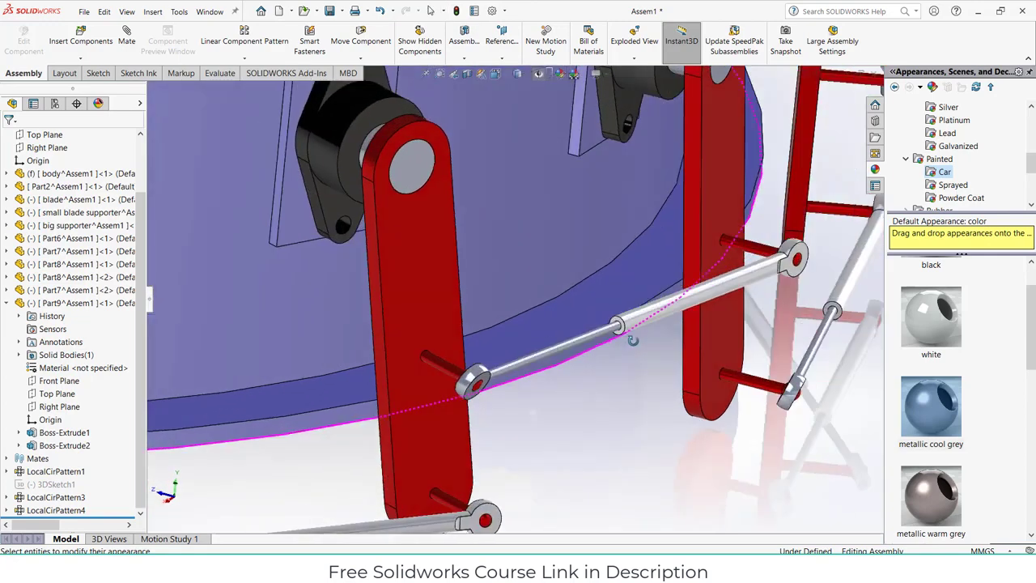
{"action": "left_click_drag", "start_coordinate": [941, 412], "coordinate": [560, 351]}
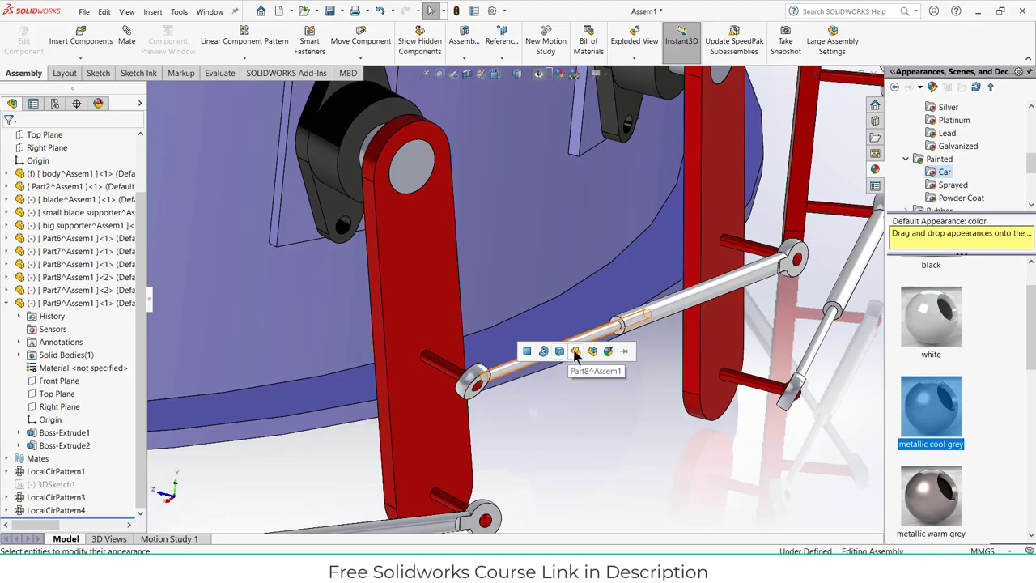
{"action": "left_click", "coordinate": [576, 354]}
{"action": "scroll", "coordinate": [591, 399], "scroll_direction": "up", "scroll_amount": 6}
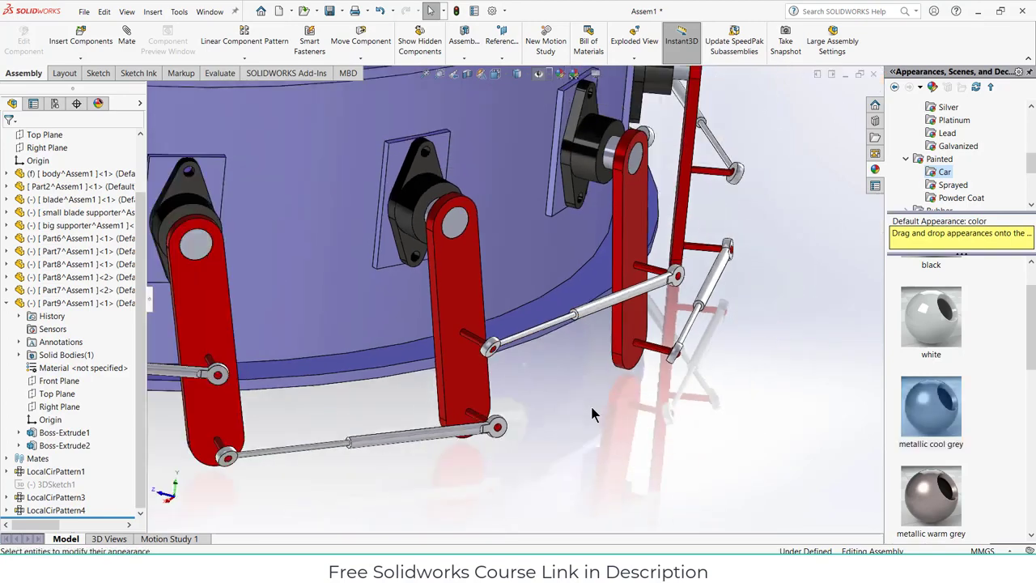
{"action": "middle_click_drag", "start_coordinate": [577, 407], "coordinate": [550, 381]}
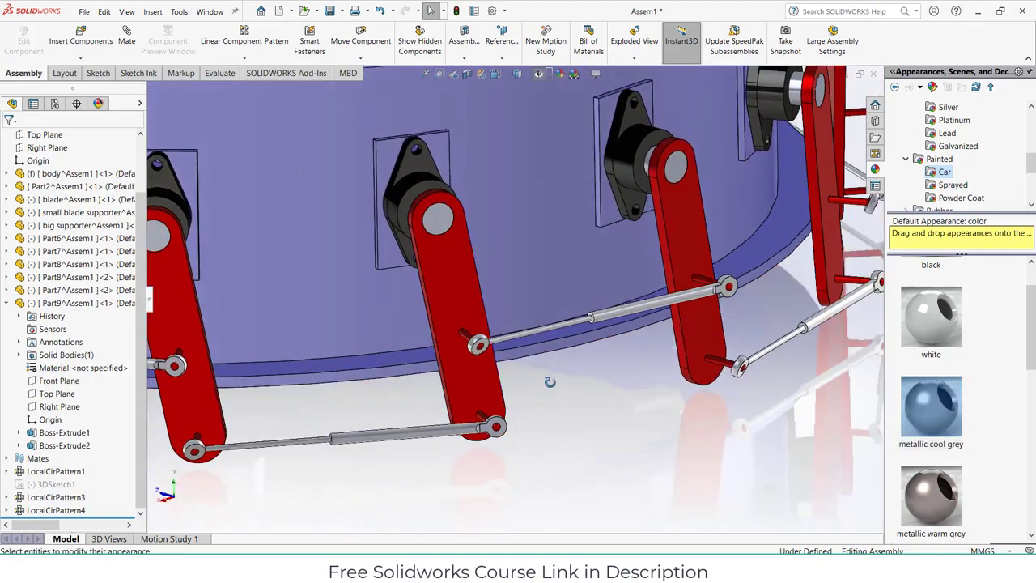
{"action": "scroll", "coordinate": [551, 382], "scroll_direction": "up", "scroll_amount": 4}
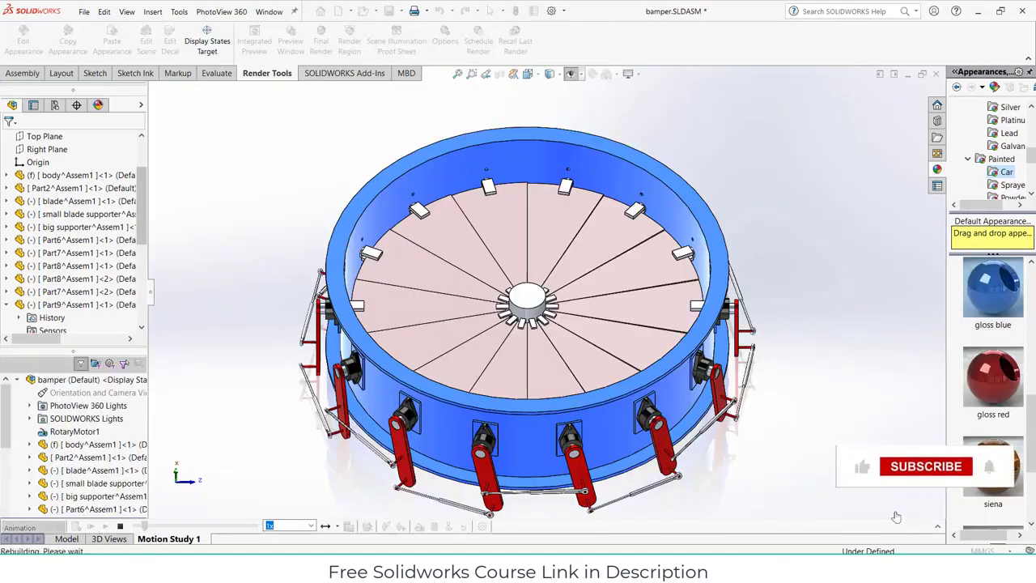